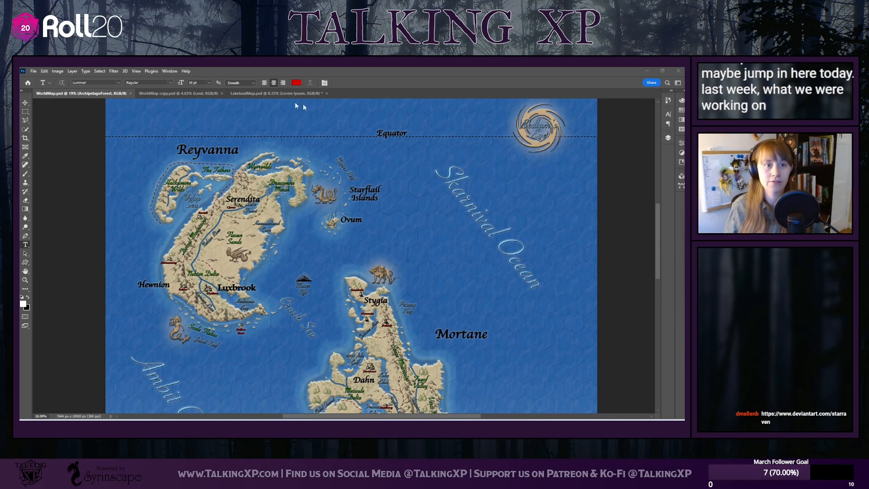
Bring up the LakelandMap.psd document and examine the Lakeland regional map more closely
click(266, 96)
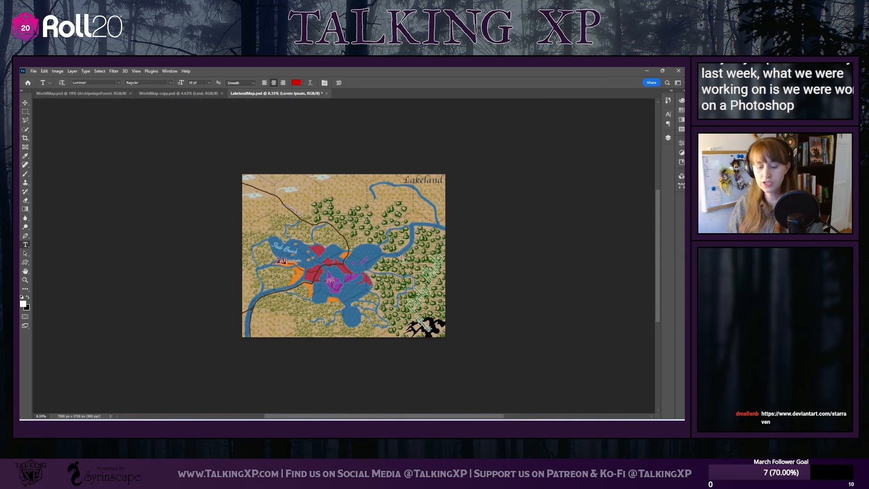
scroll(403, 260, up, 4)
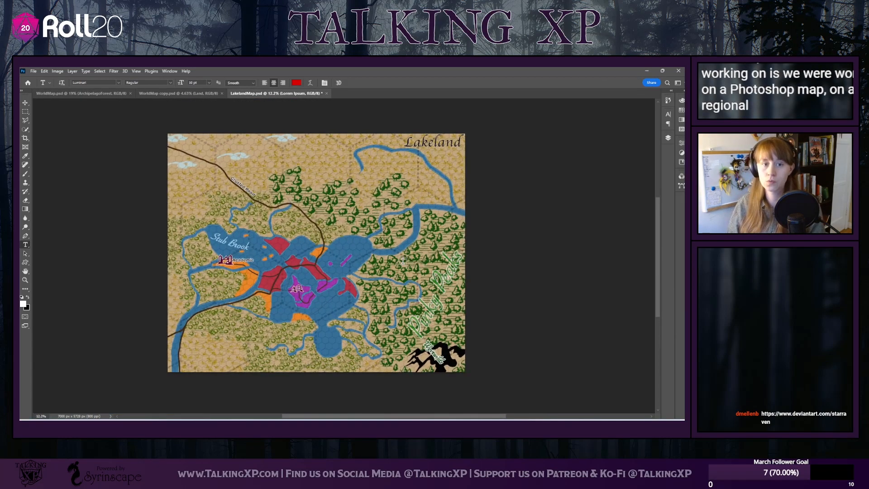
scroll(402, 262, up, 1)
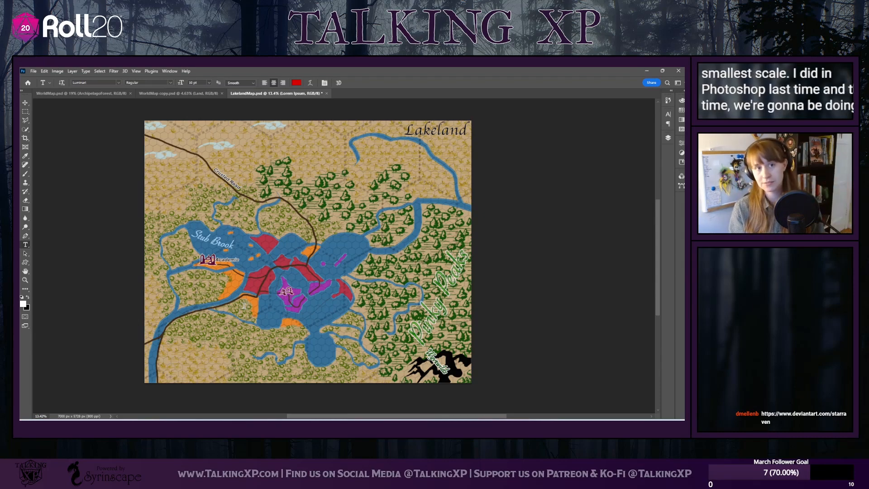
Switch to WorldMap.psd and examine the continental map from the Turami title to the Amarous Wastes and back
click(101, 99)
scroll(353, 239, up, 5)
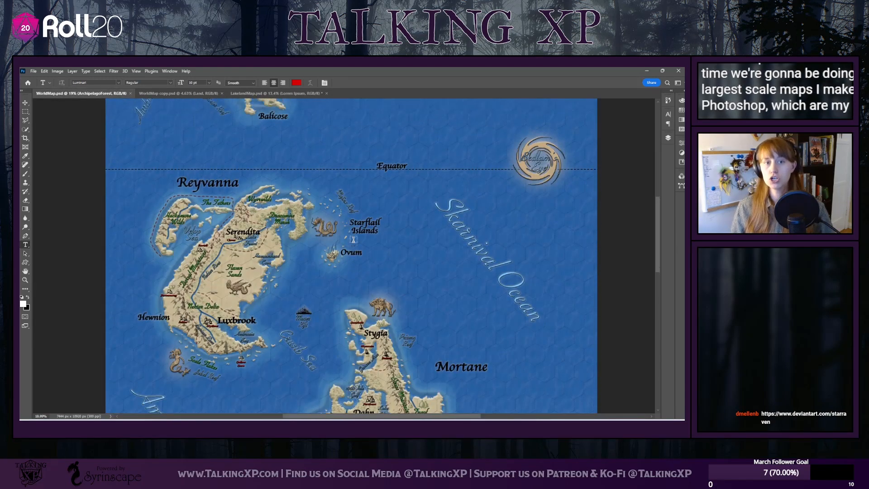
scroll(354, 239, up, 2)
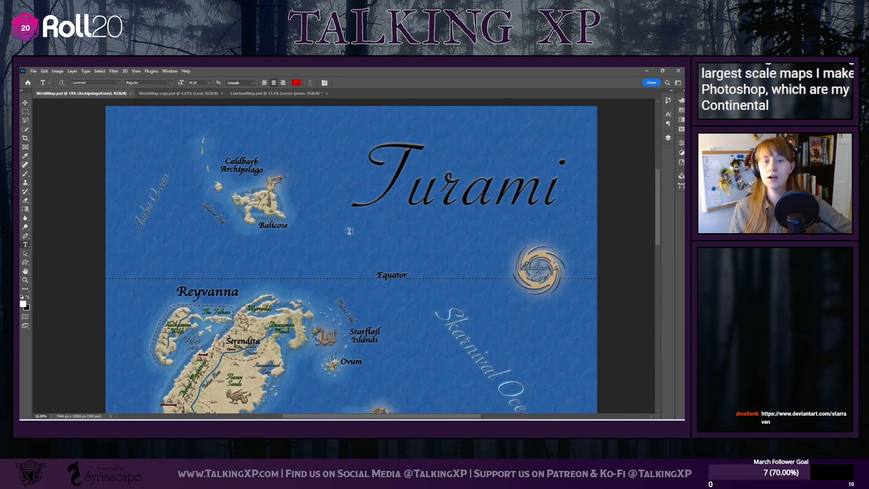
scroll(349, 233, down, 1)
scroll(348, 229, down, 4)
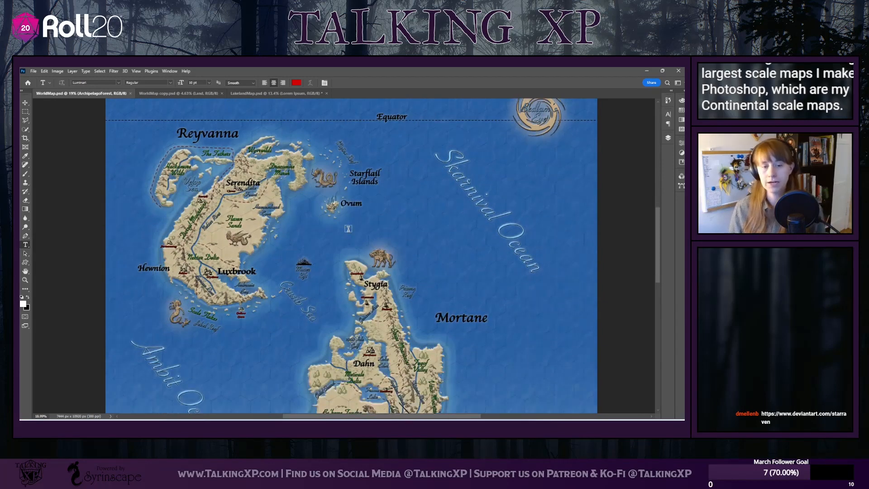
scroll(347, 230, down, 5)
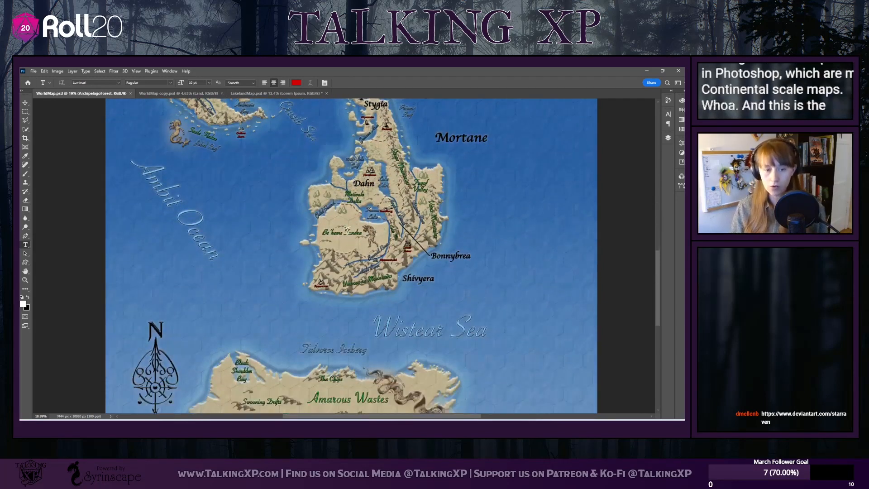
scroll(347, 230, down, 1)
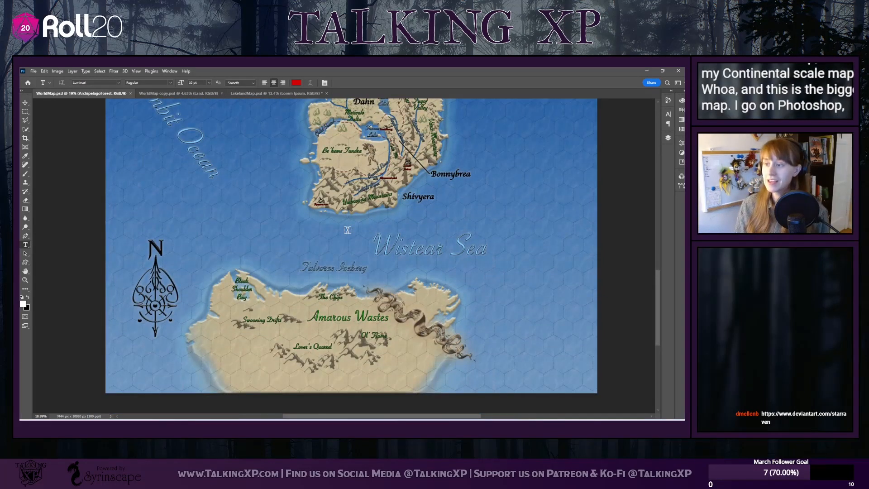
scroll(347, 230, up, 3)
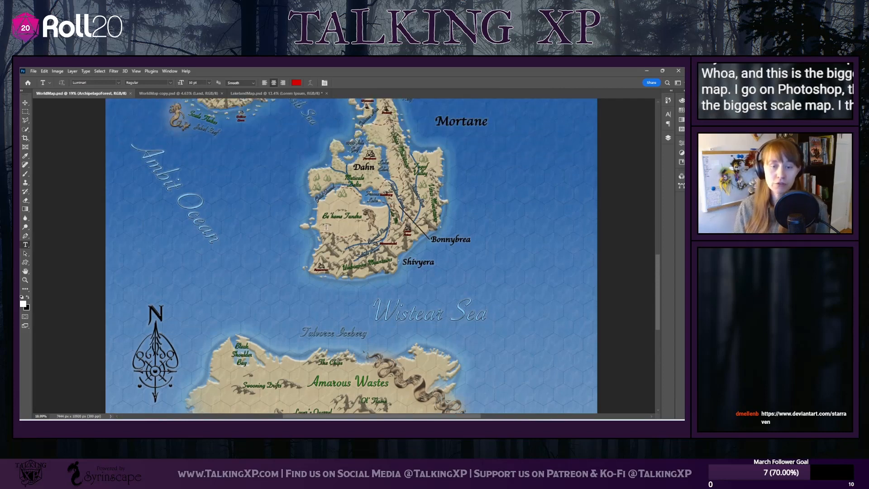
scroll(326, 227, up, 4)
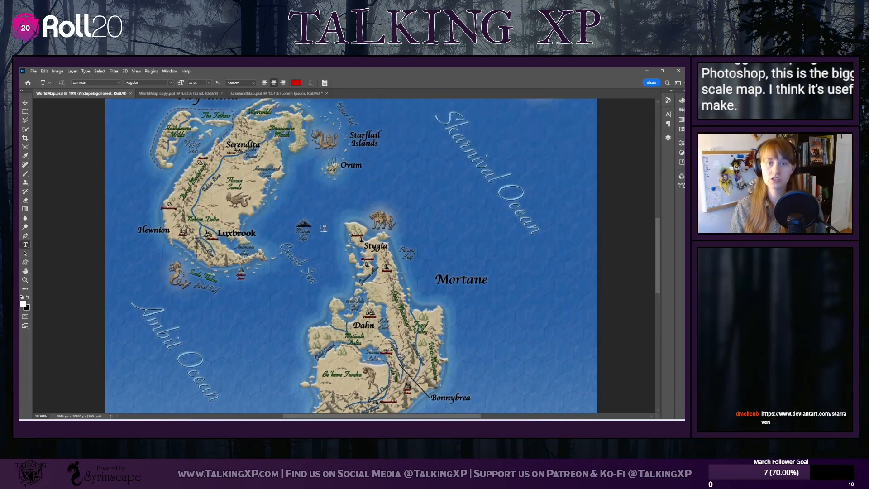
scroll(324, 228, up, 2)
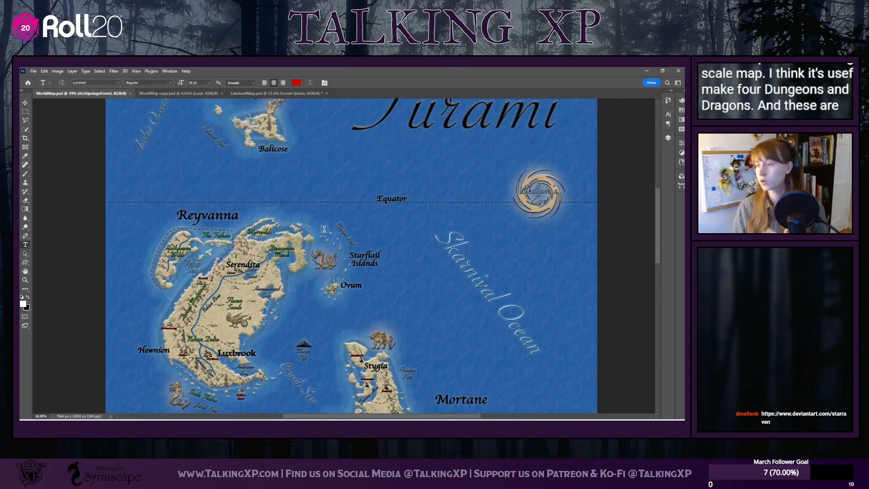
scroll(325, 226, up, 2)
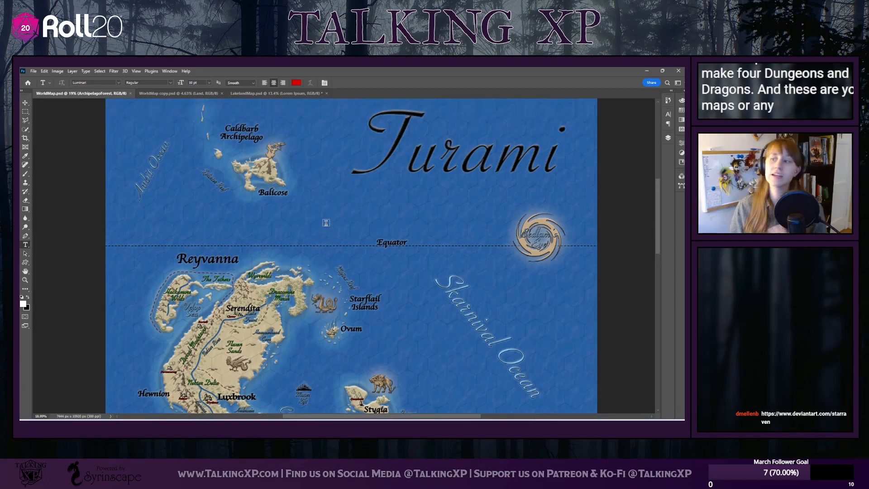
scroll(326, 223, up, 2)
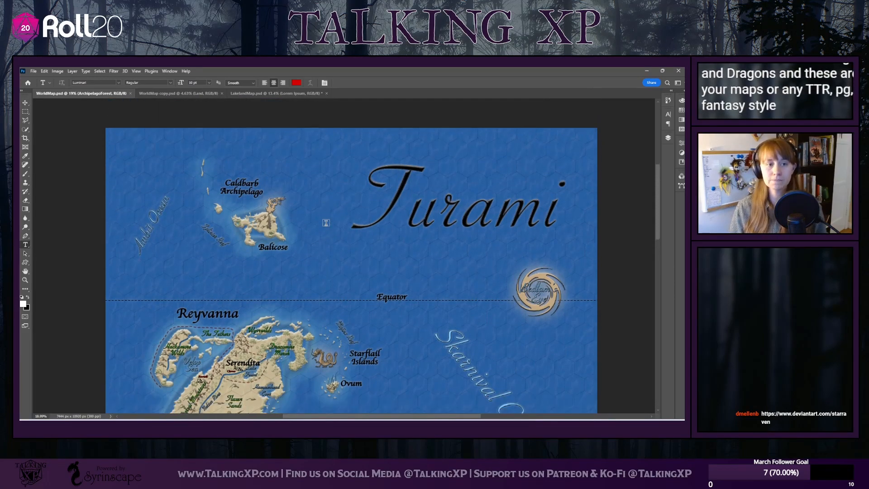
scroll(326, 223, down, 1)
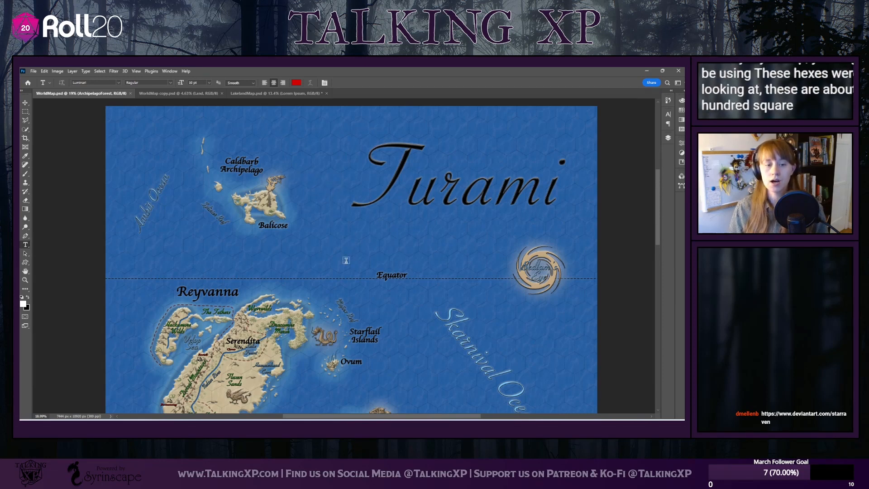
scroll(346, 260, down, 4)
scroll(304, 204, up, 3)
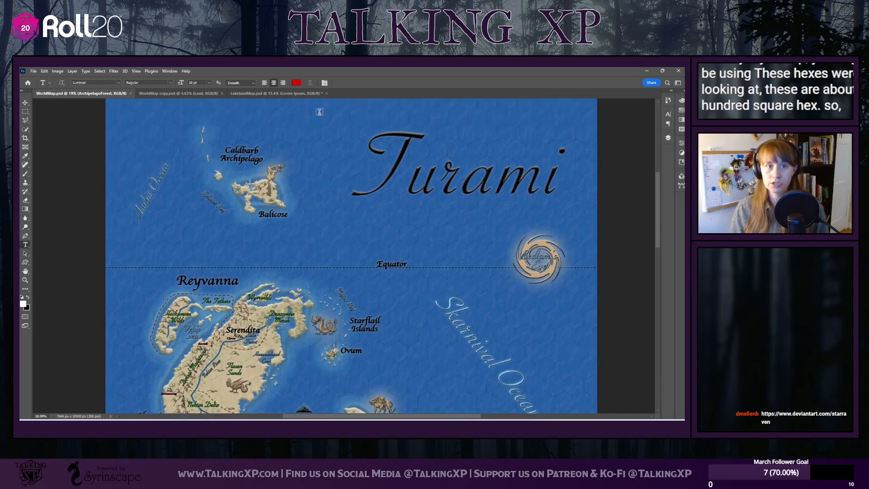
Compare the Lakeland regional map with the world map, and view the overall layout of Turami's continents
click(284, 95)
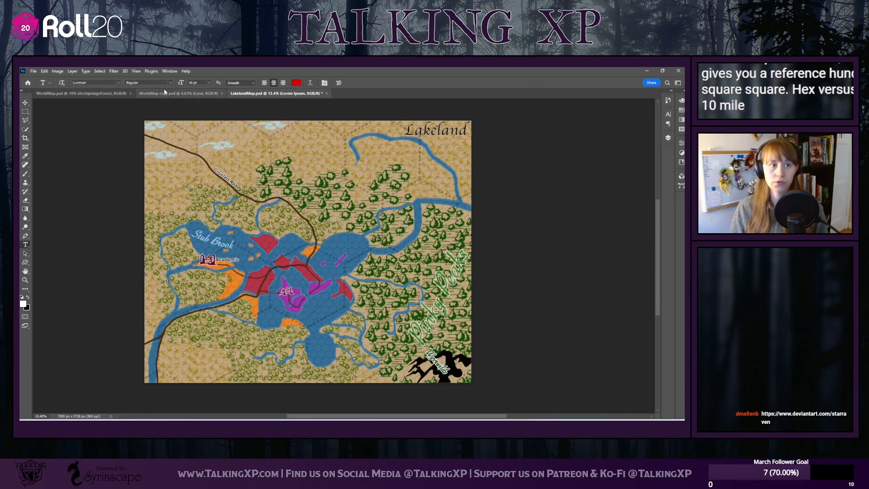
click(96, 94)
scroll(313, 316, down, 5)
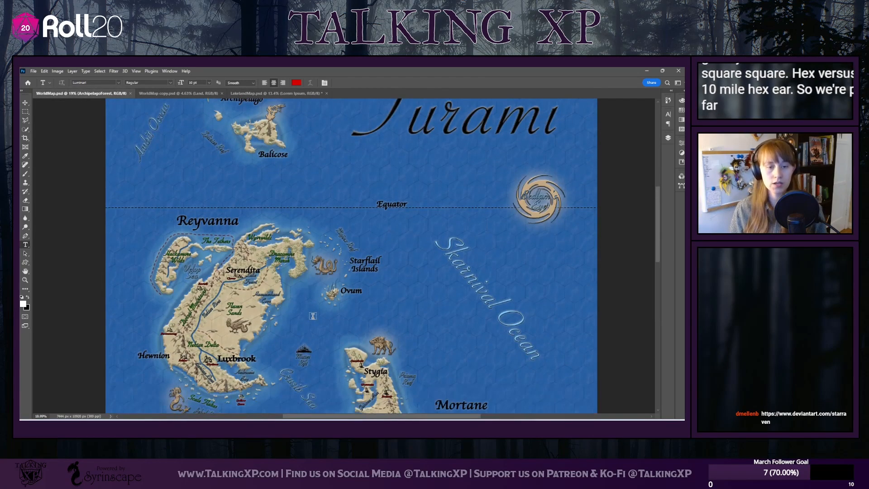
scroll(312, 316, down, 1)
scroll(313, 316, down, 1)
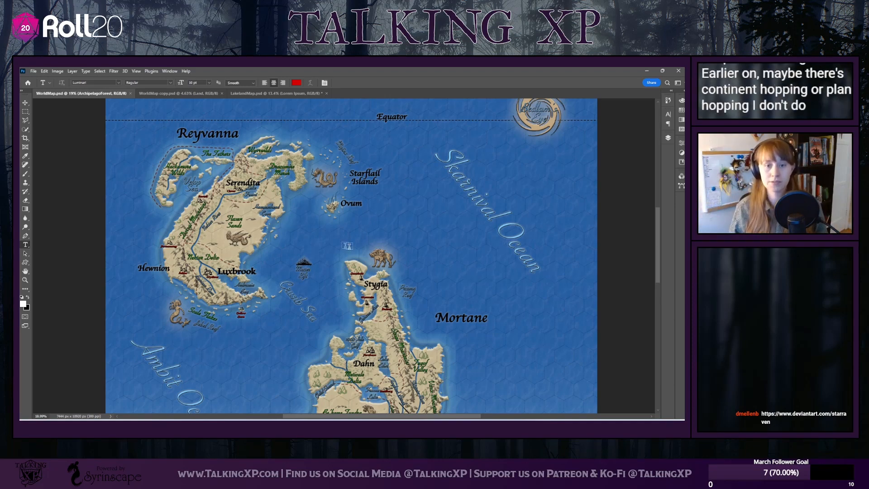
scroll(350, 284, left, 1)
scroll(350, 284, down, 3)
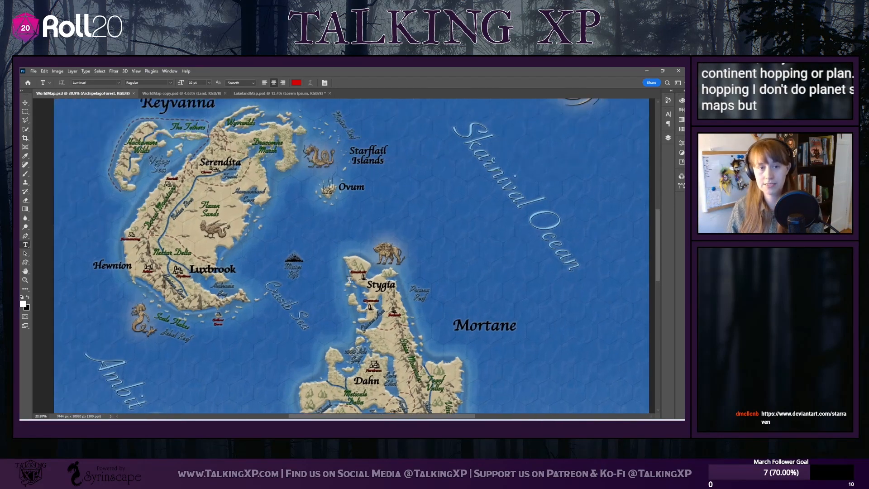
scroll(350, 280, down, 2)
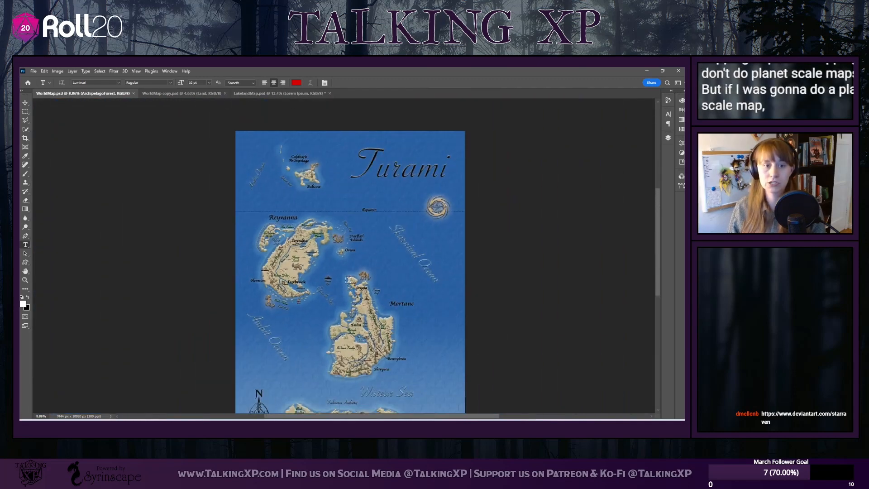
scroll(349, 279, down, 2)
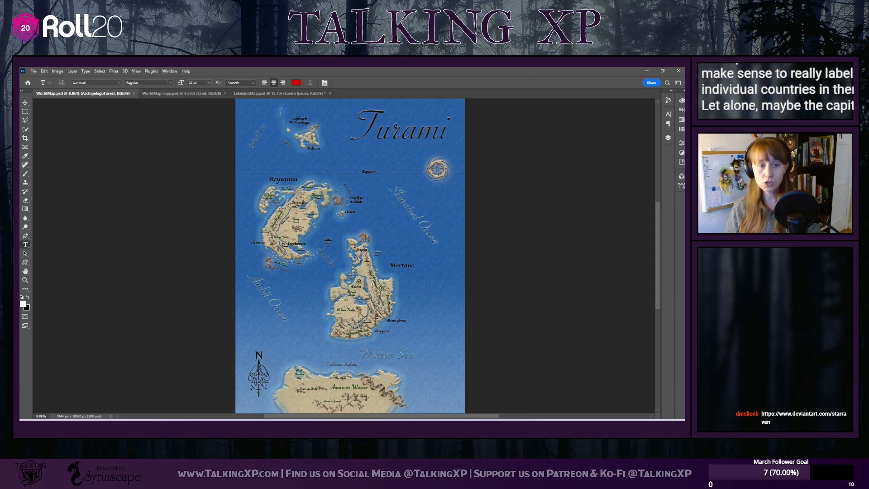
Examine the country, city and terrain labels on Mortane, the Starflail Islands and the northern Turami area up close
scroll(372, 283, up, 5)
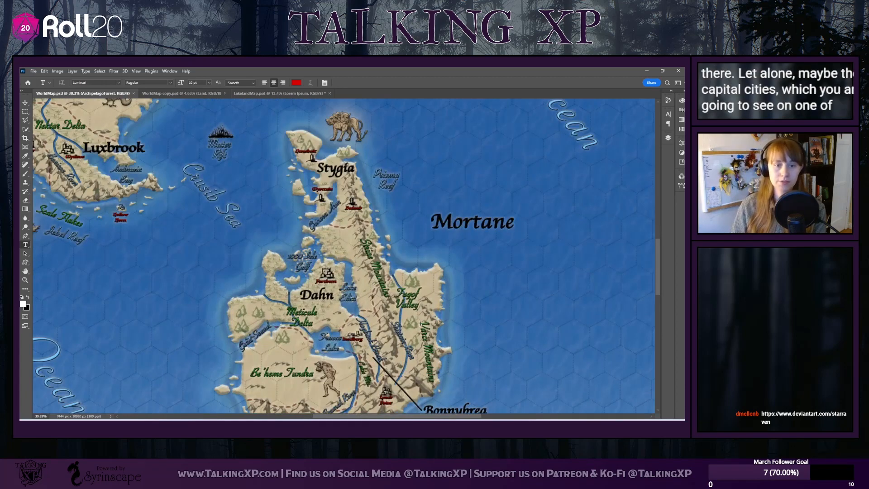
scroll(376, 315, up, 3)
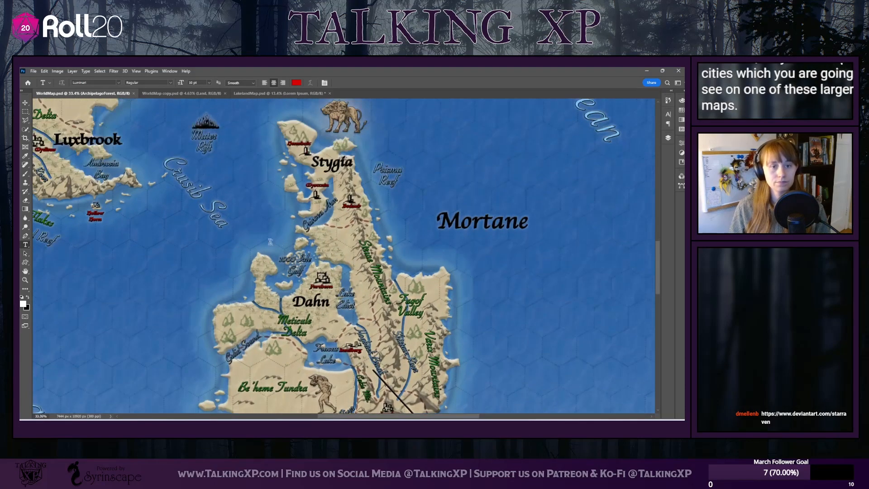
scroll(270, 242, down, 4)
scroll(270, 242, up, 5)
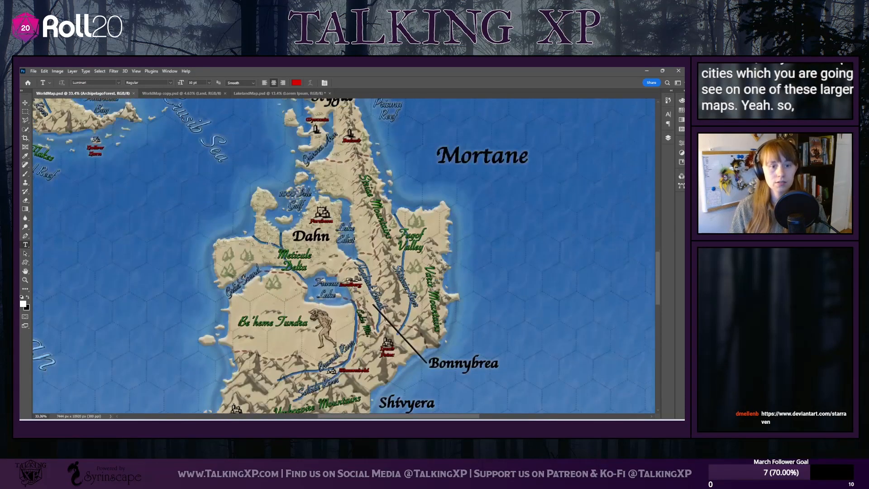
scroll(270, 241, up, 5)
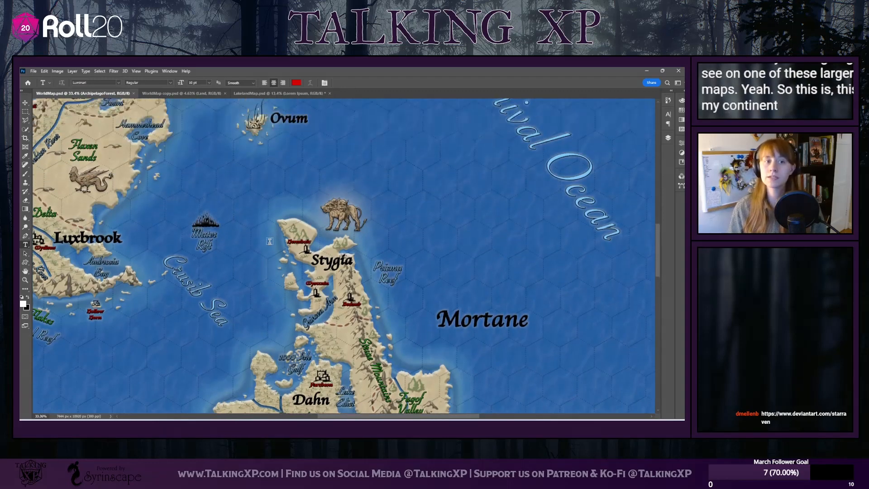
scroll(312, 276, up, 5)
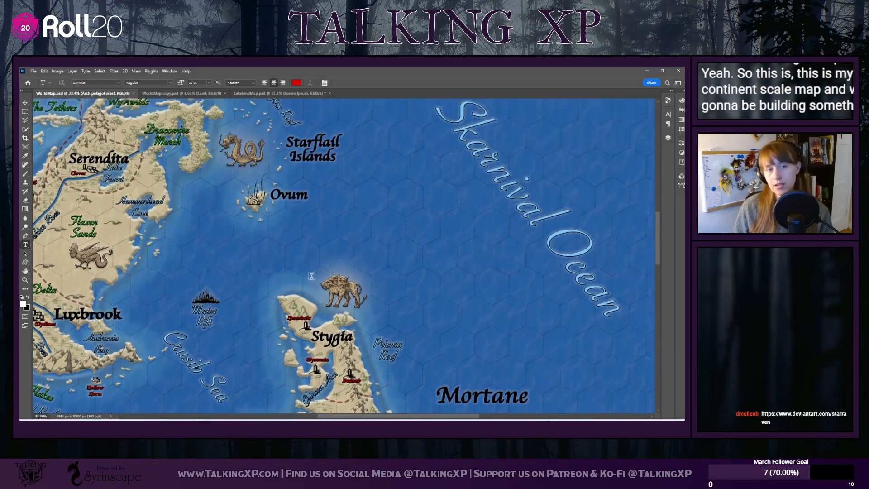
scroll(311, 273, up, 5)
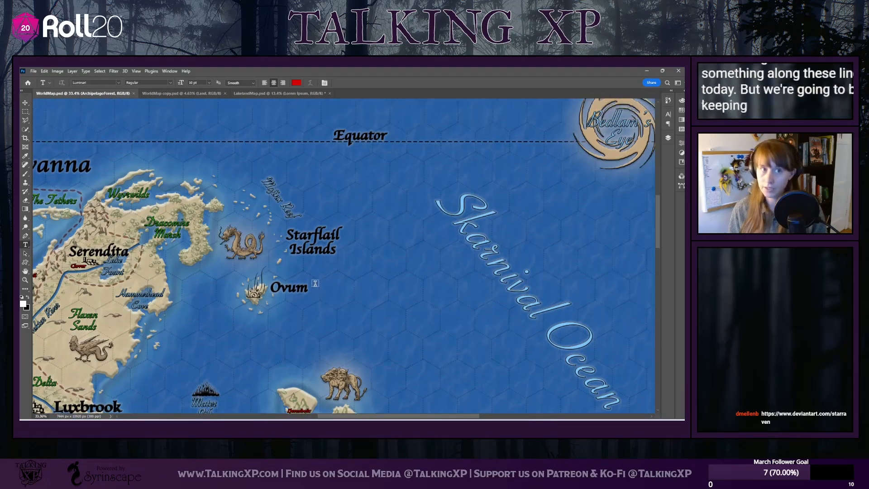
scroll(288, 254, up, 7)
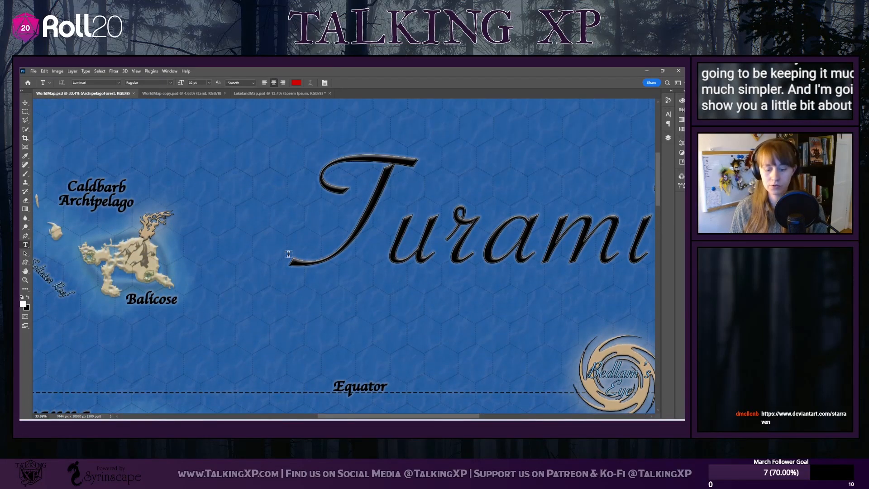
Examine the water and bevel effects around the world map's landmasses from the Caldbarb Archipelago to the Wistear Sea
scroll(288, 254, down, 1)
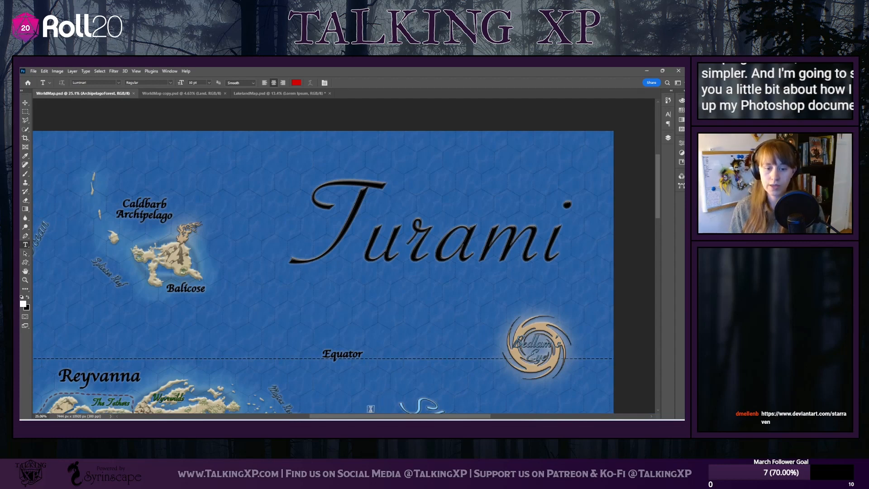
drag(366, 420, 352, 418)
scroll(341, 267, down, 3)
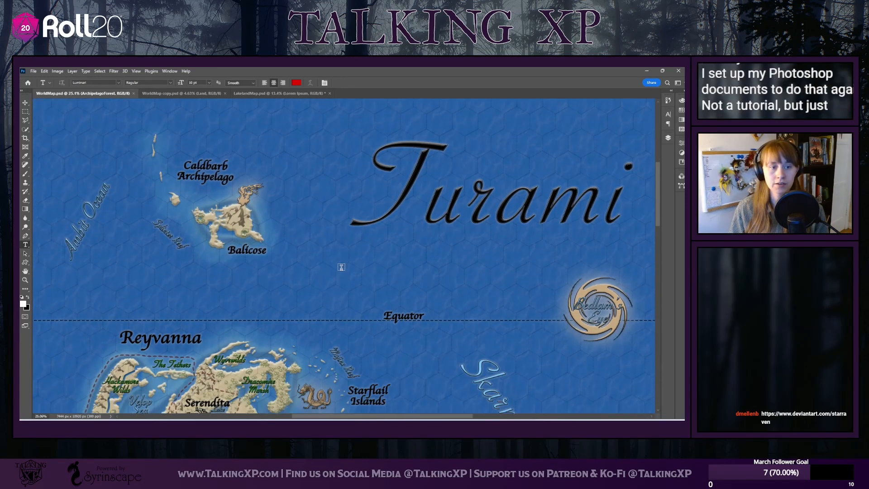
scroll(342, 267, down, 4)
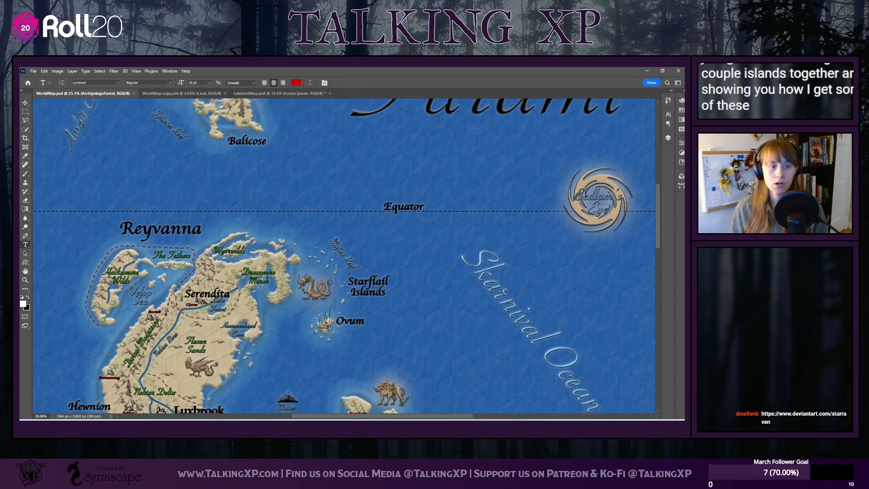
scroll(308, 321, down, 2)
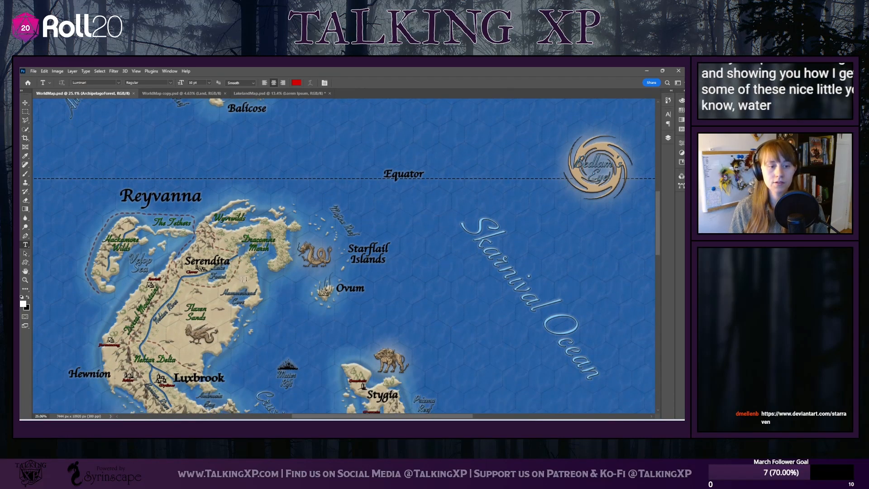
scroll(224, 343, down, 4)
scroll(224, 343, down, 6)
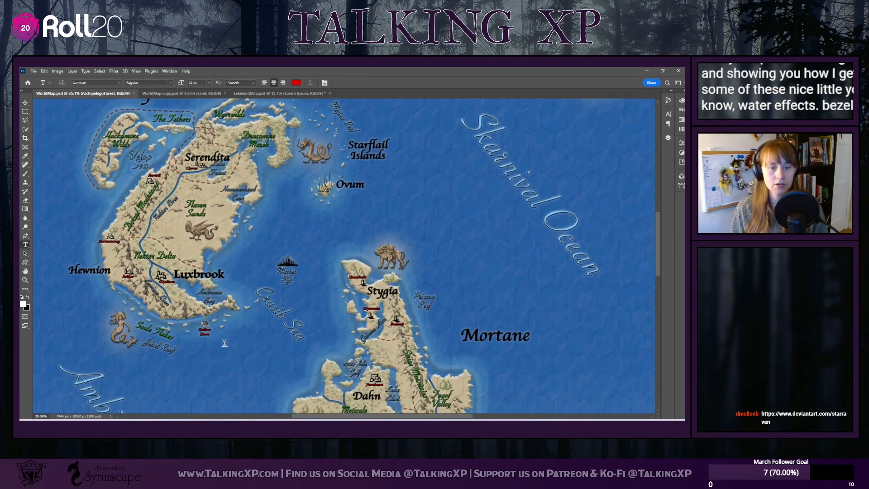
scroll(224, 343, down, 5)
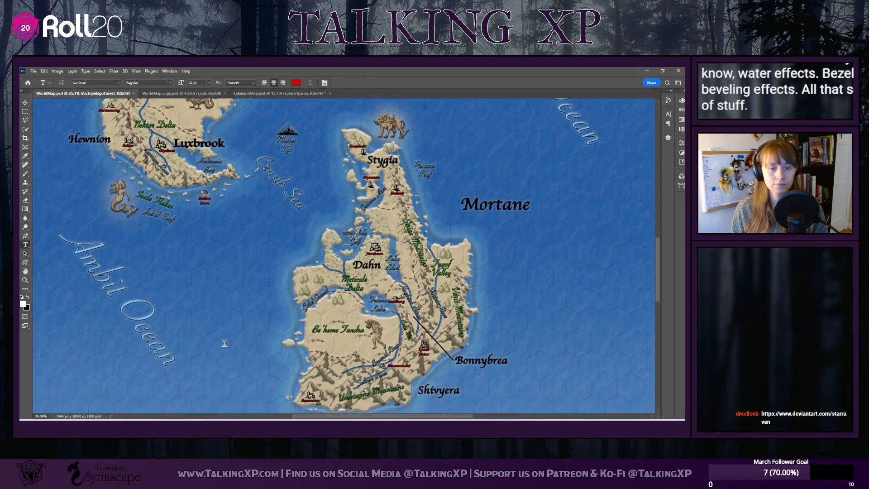
scroll(224, 343, down, 5)
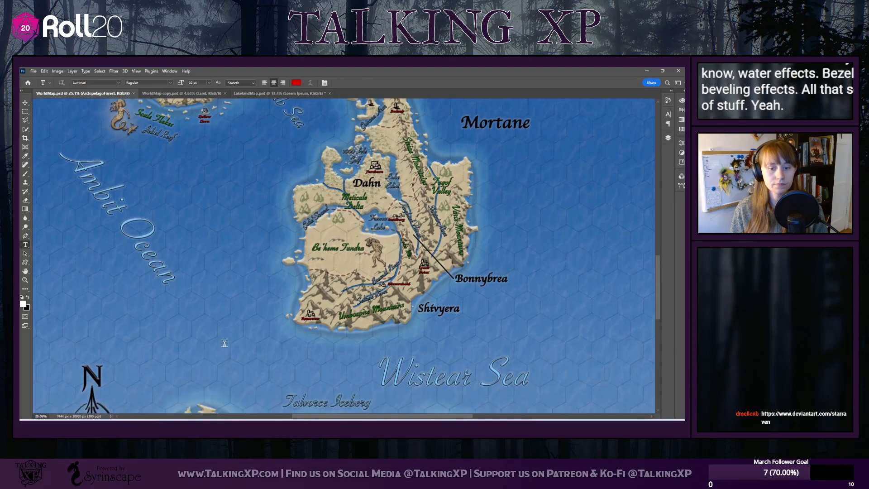
Examine the world map from the Amarous Wastes in the south up past Mortane and Reyvanna to the Turami title
scroll(224, 343, down, 2)
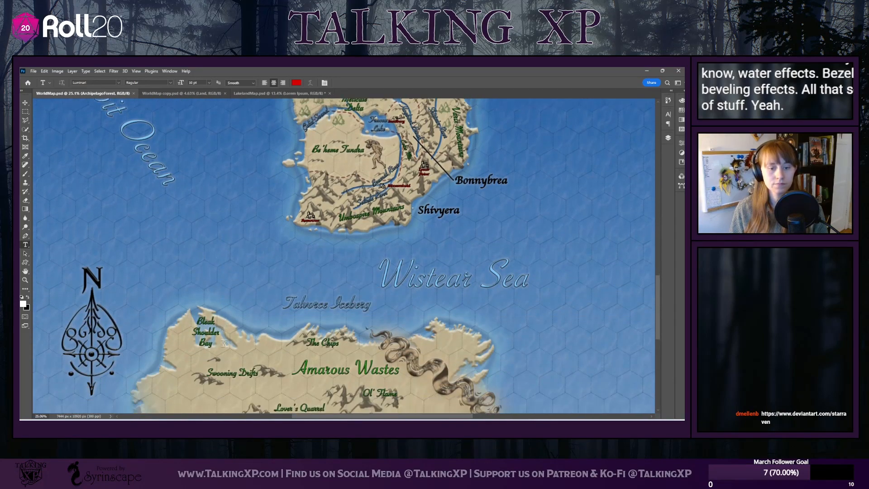
scroll(224, 343, down, 2)
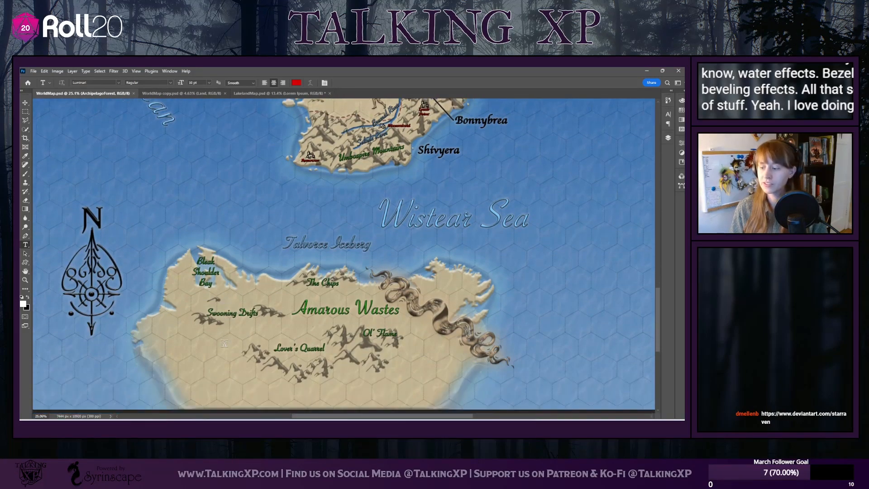
scroll(224, 343, up, 2)
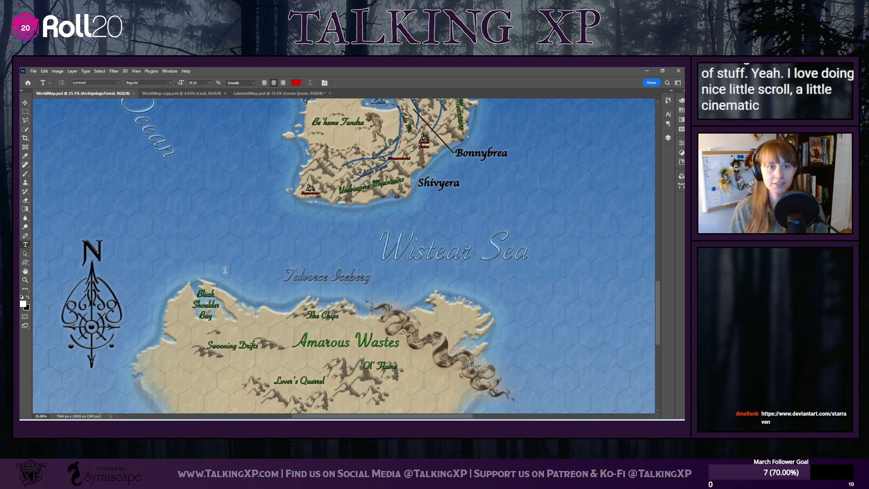
scroll(328, 252, up, 5)
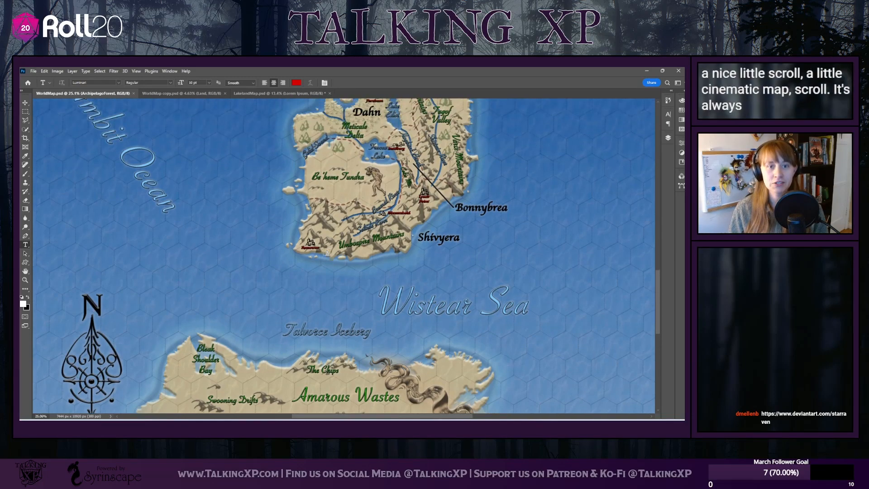
scroll(328, 252, up, 2)
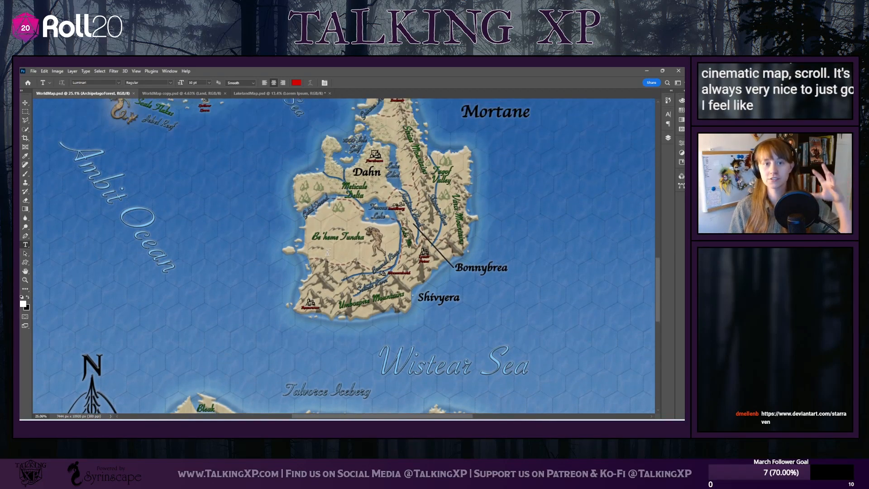
scroll(327, 252, up, 2)
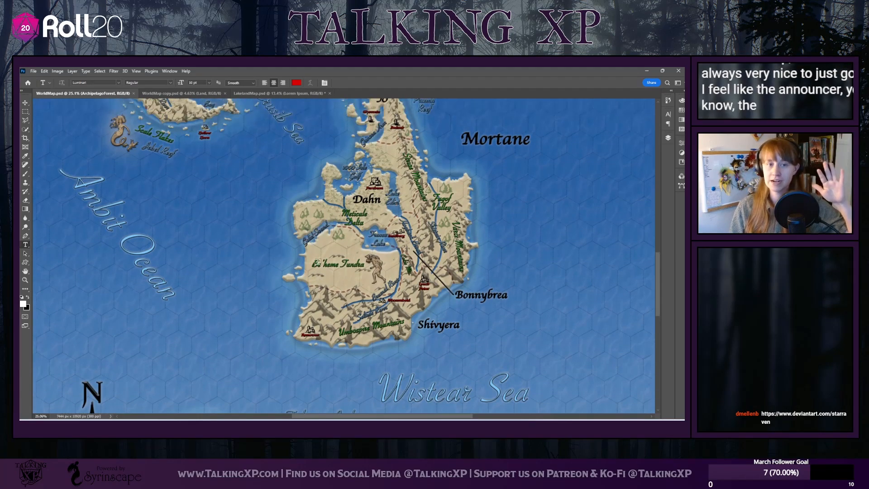
scroll(320, 261, up, 5)
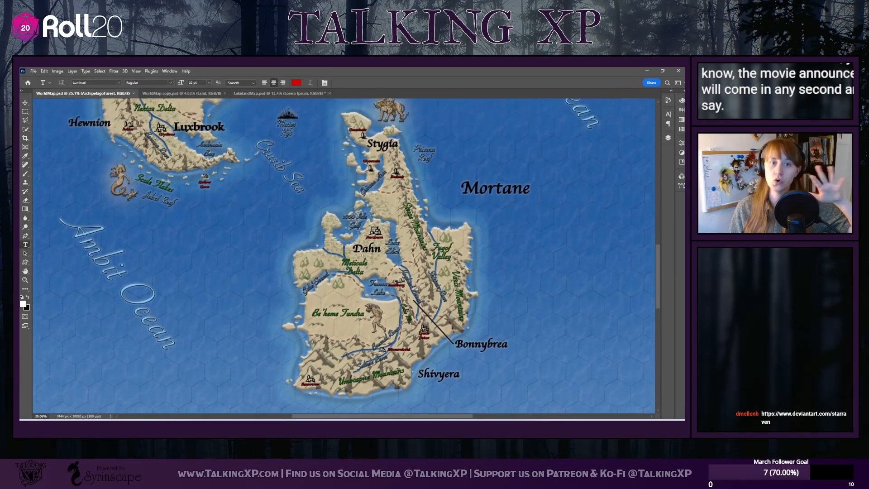
scroll(361, 254, up, 3)
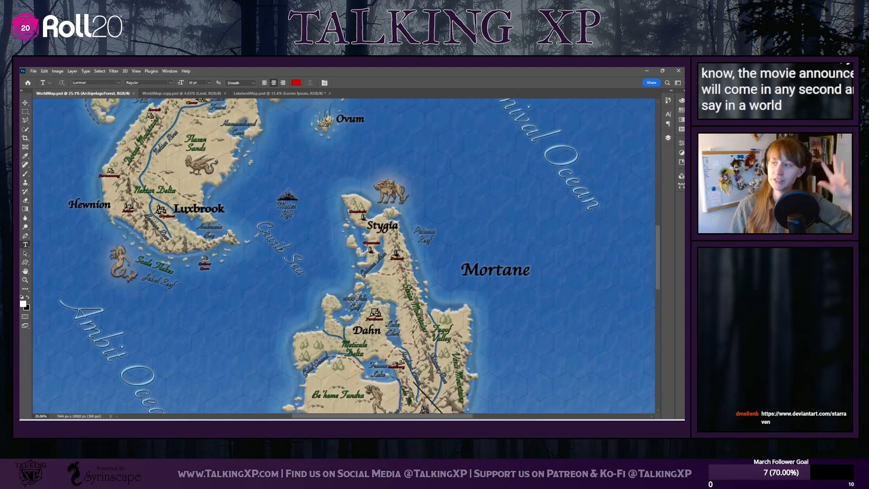
scroll(361, 253, up, 8)
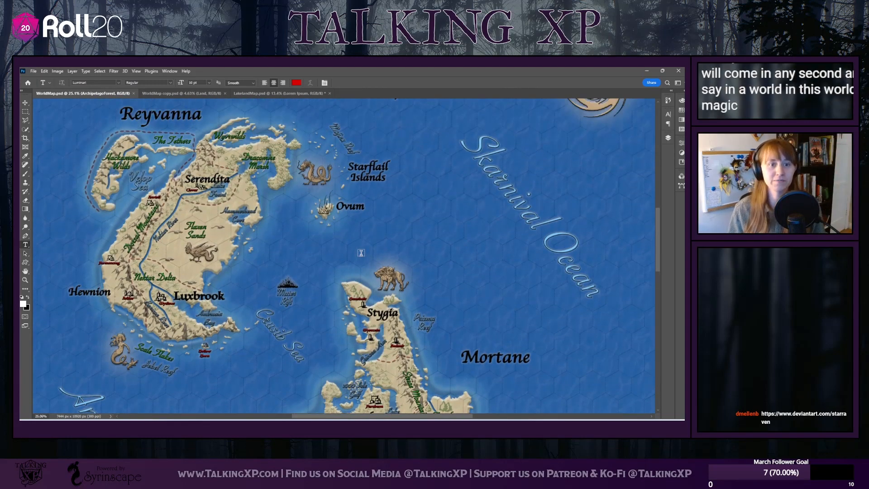
scroll(361, 253, up, 7)
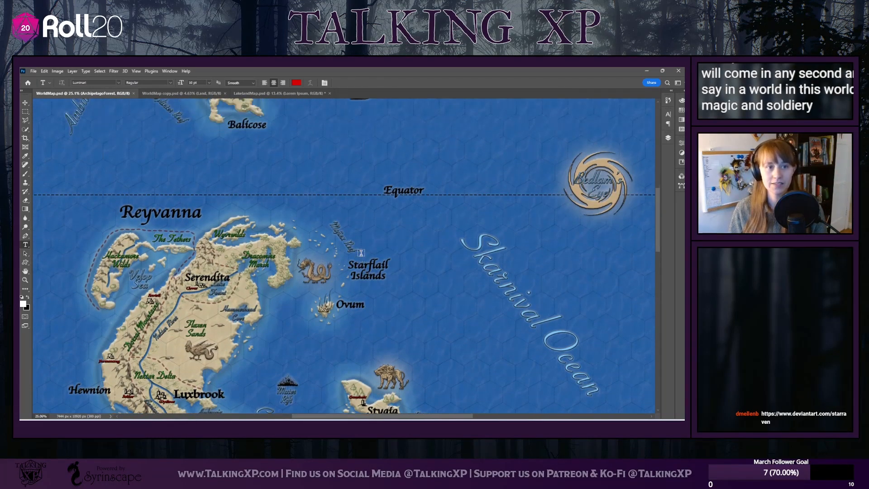
scroll(361, 258, up, 4)
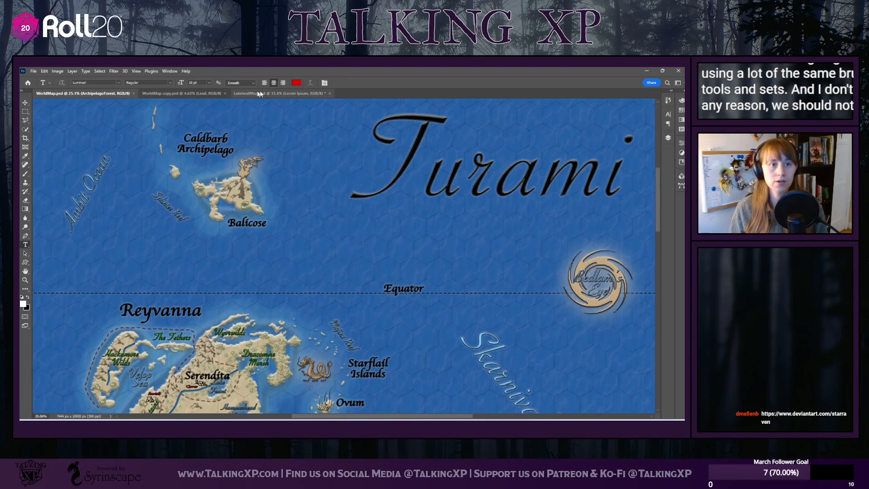
Switch to the WorldMap copy.psd document and view its map enlarged from the Turami title to the southern continent
click(174, 91)
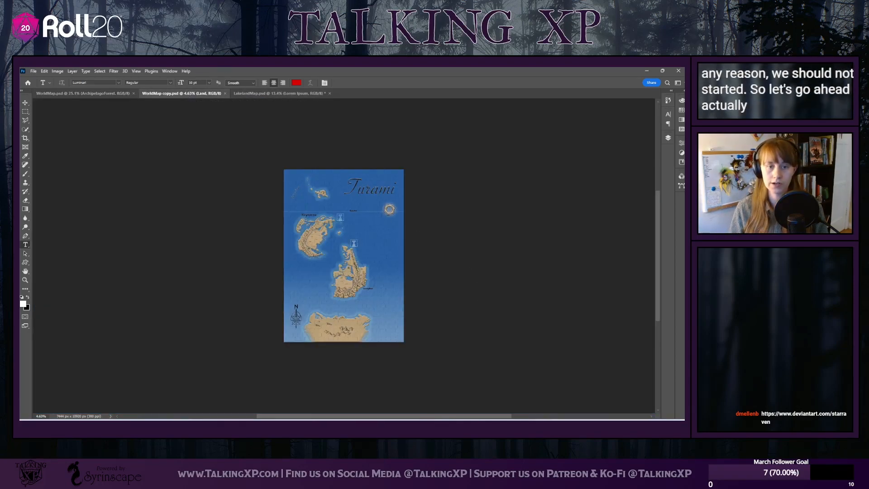
scroll(389, 268, up, 5)
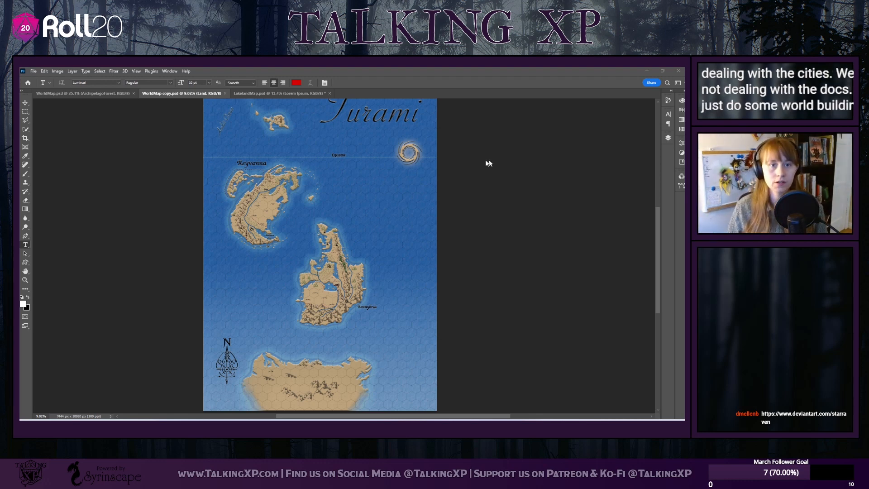
scroll(469, 162, down, 3)
scroll(471, 163, up, 4)
scroll(470, 163, up, 5)
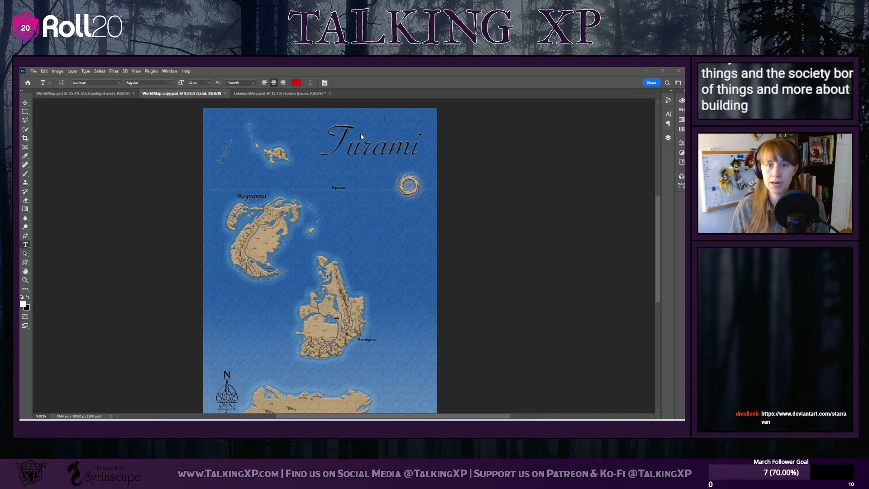
Display the layer list, expand the Label group, and hide the 10 mile Hex and 100 mile Hex layers
click(669, 137)
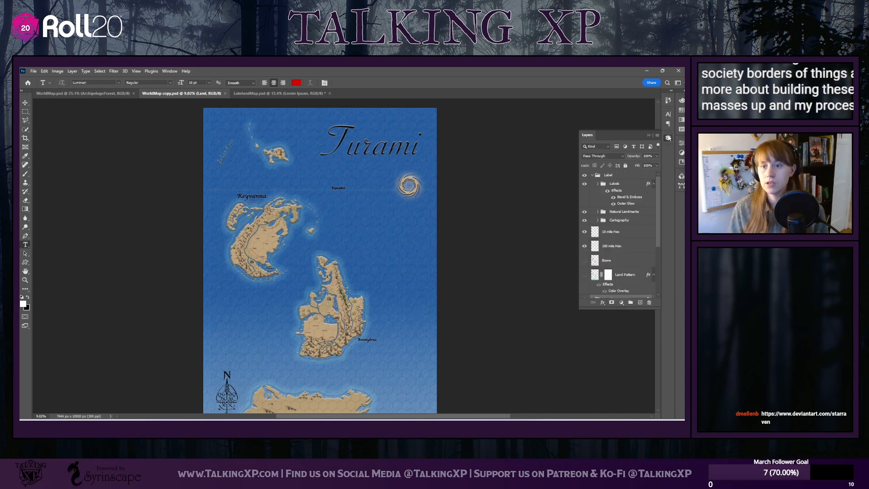
click(593, 175)
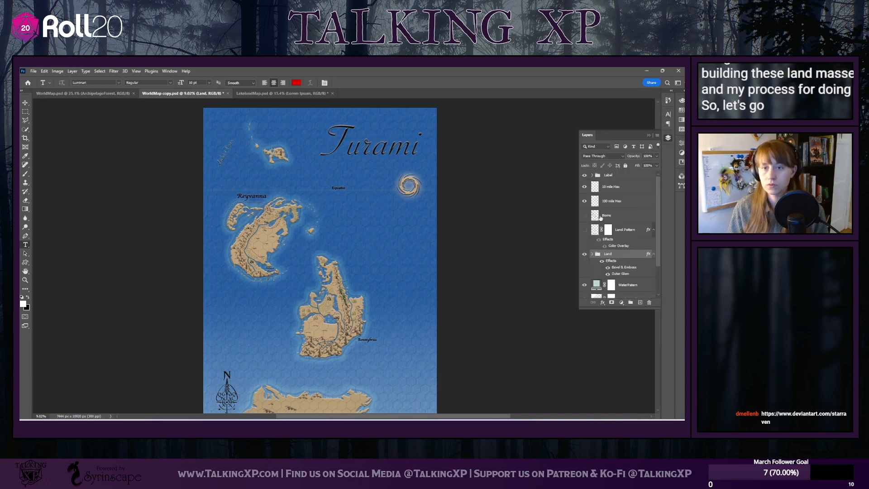
click(585, 175)
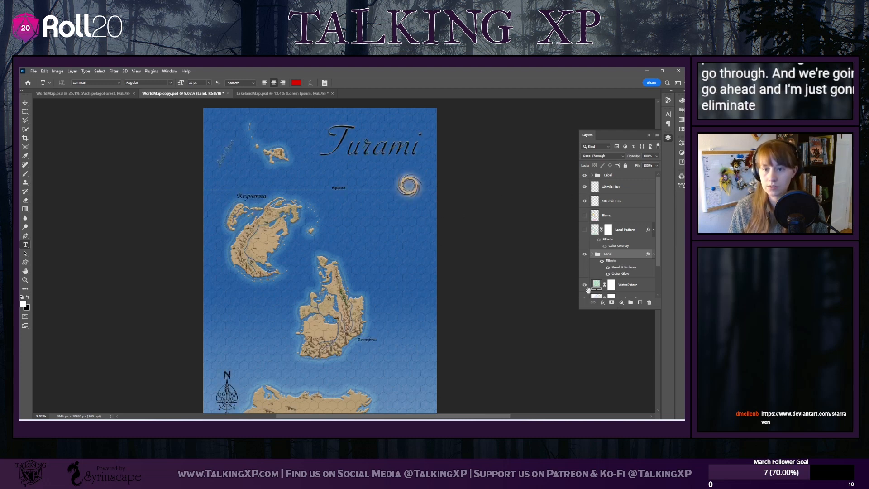
click(590, 176)
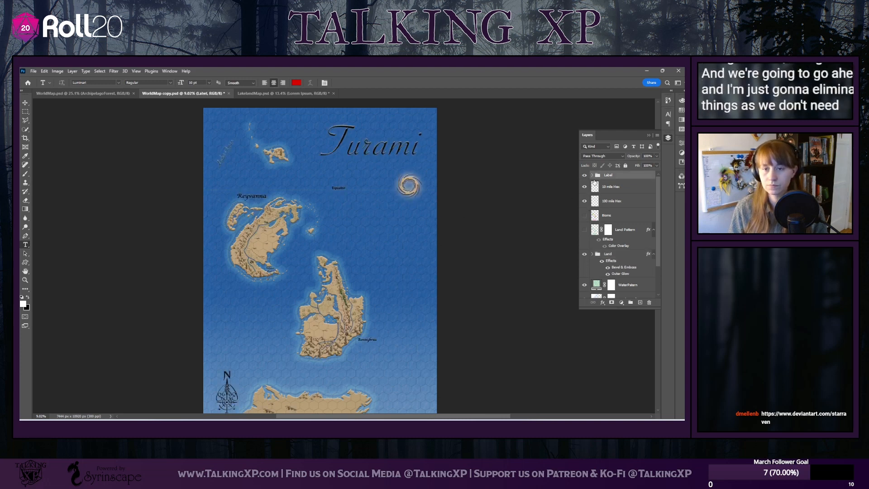
click(592, 176)
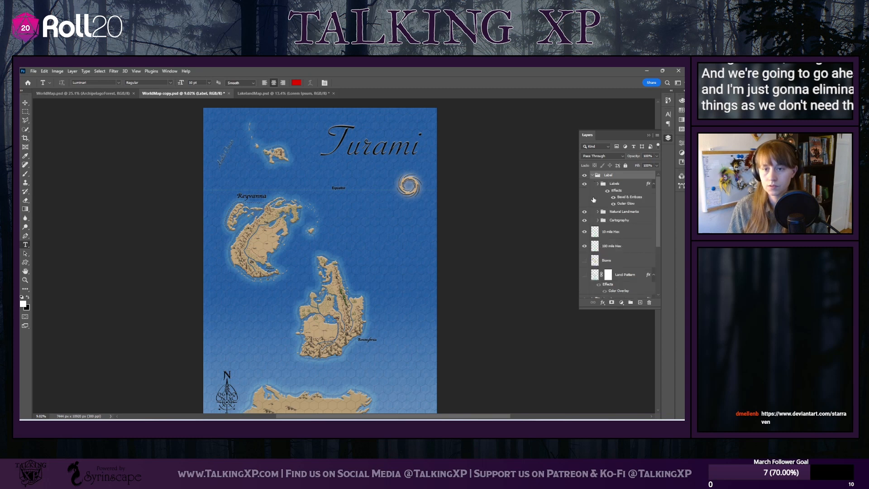
click(584, 232)
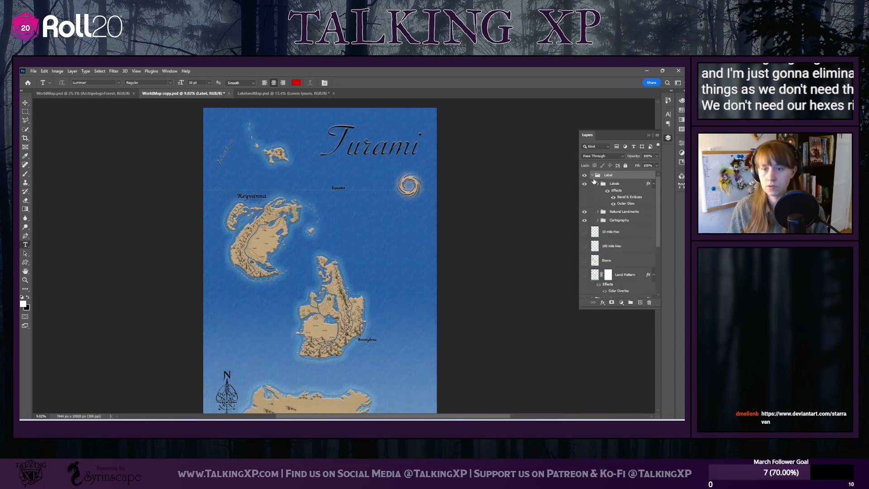
Compare the map with and without the Labels subgroup, and leave that subgroup hidden
click(584, 184)
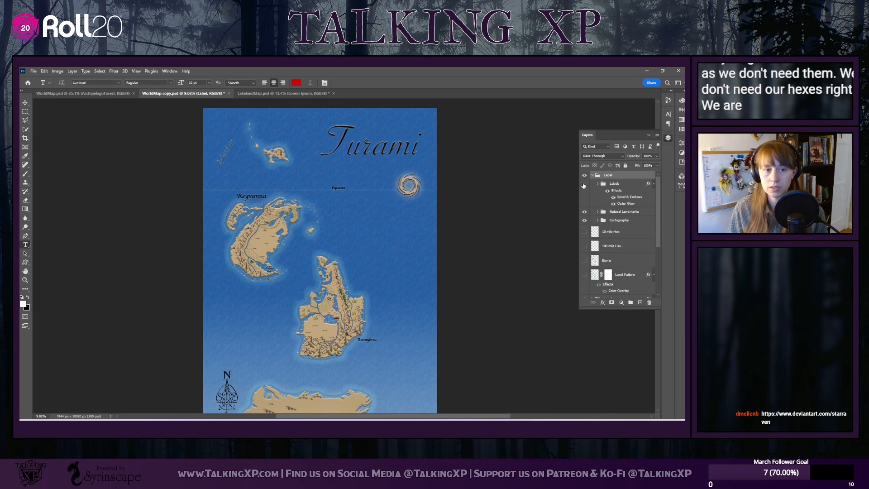
click(584, 184)
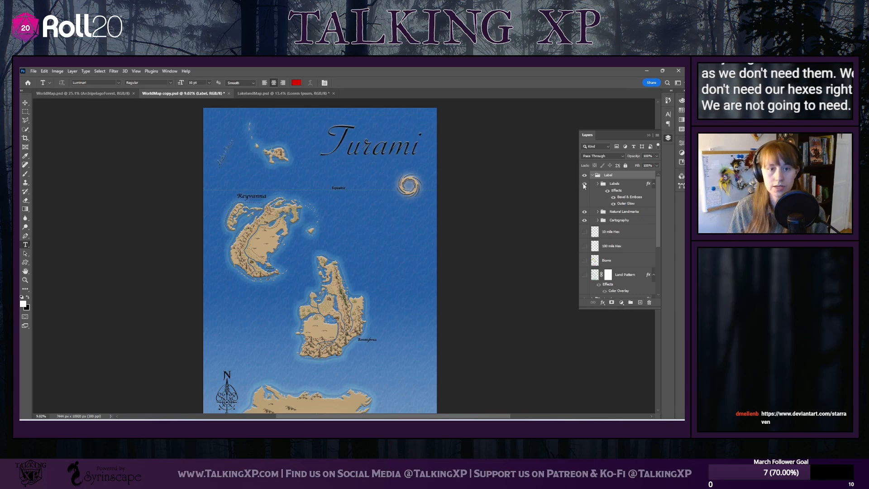
click(584, 184)
click(584, 185)
click(584, 184)
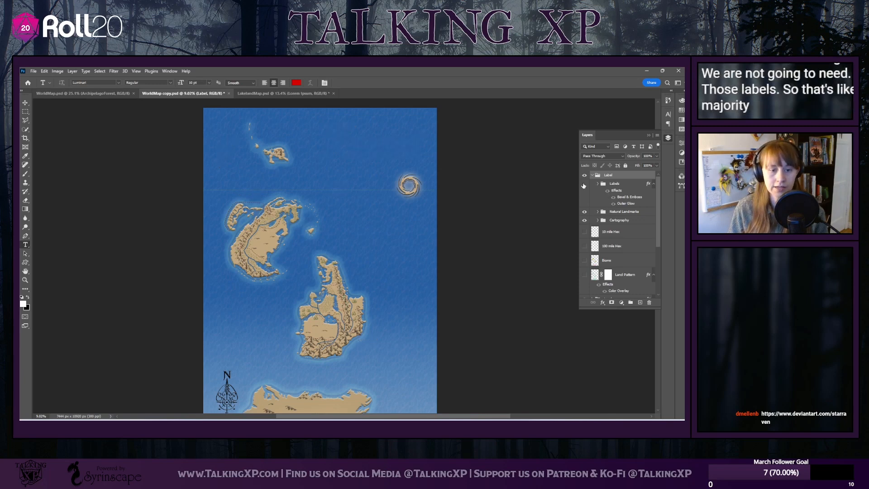
click(584, 184)
click(584, 185)
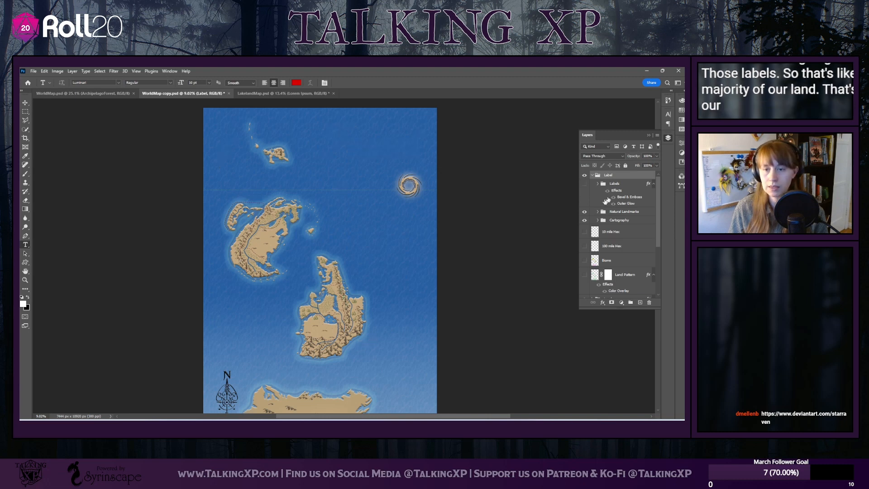
Check what the Natural Landmarks and Cartography groups contain by hiding each one briefly and showing it again
click(585, 212)
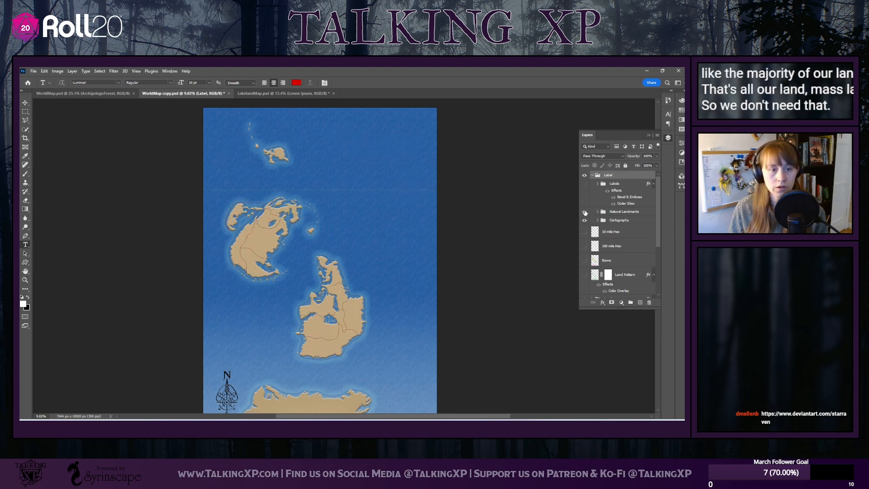
click(584, 211)
click(585, 221)
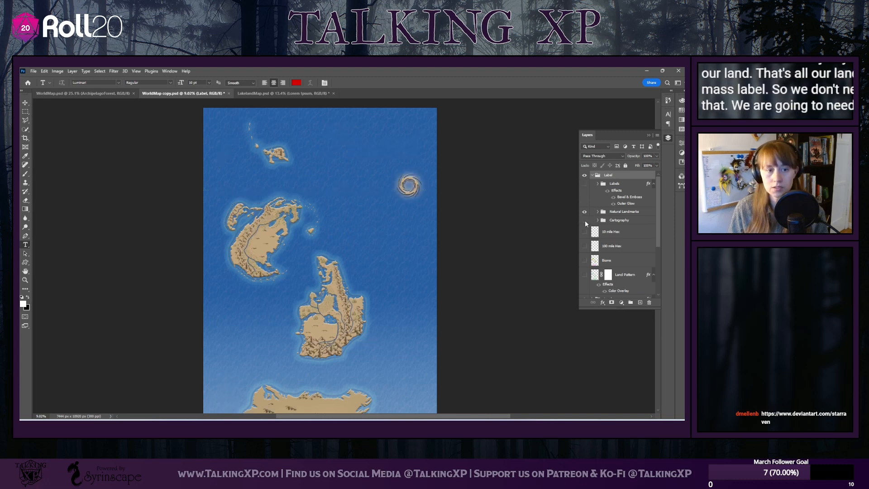
click(585, 221)
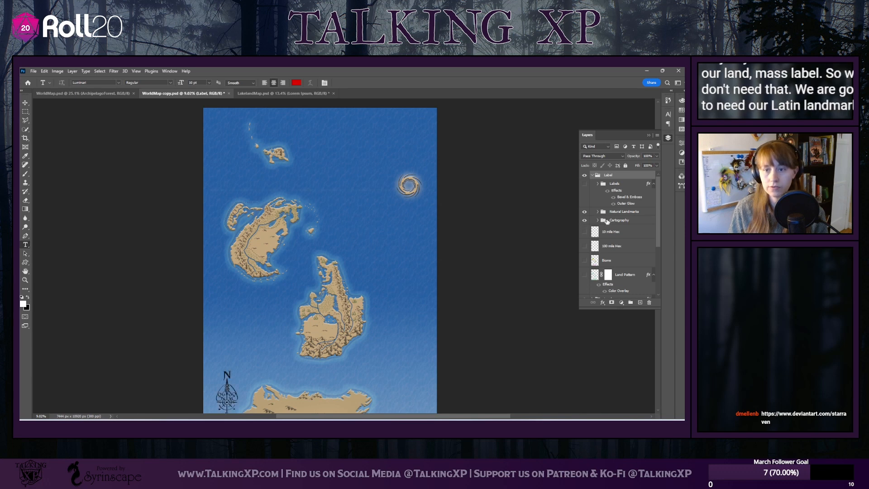
Move the Cartography group above Natural Landmarks and hide it
drag(613, 222, 615, 210)
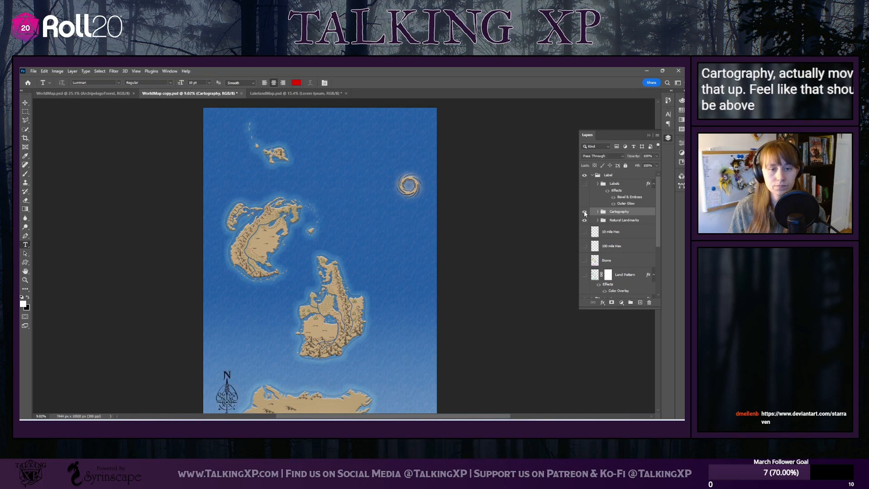
click(584, 212)
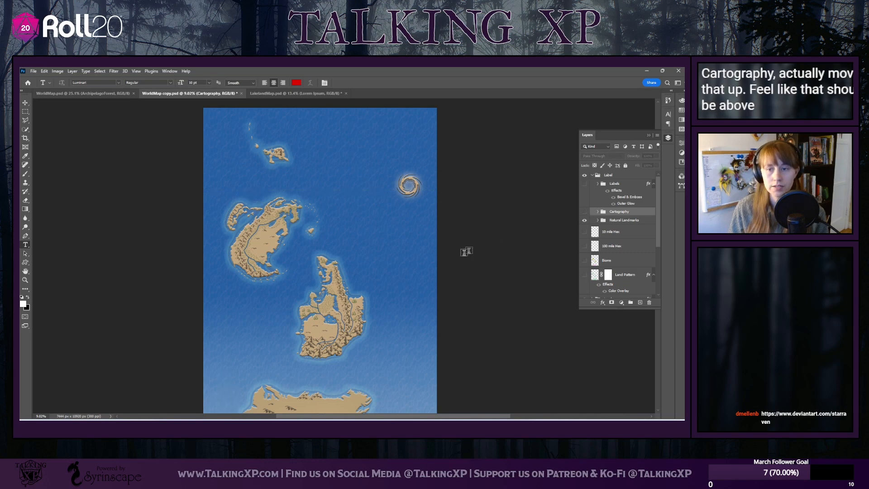
scroll(401, 280, down, 4)
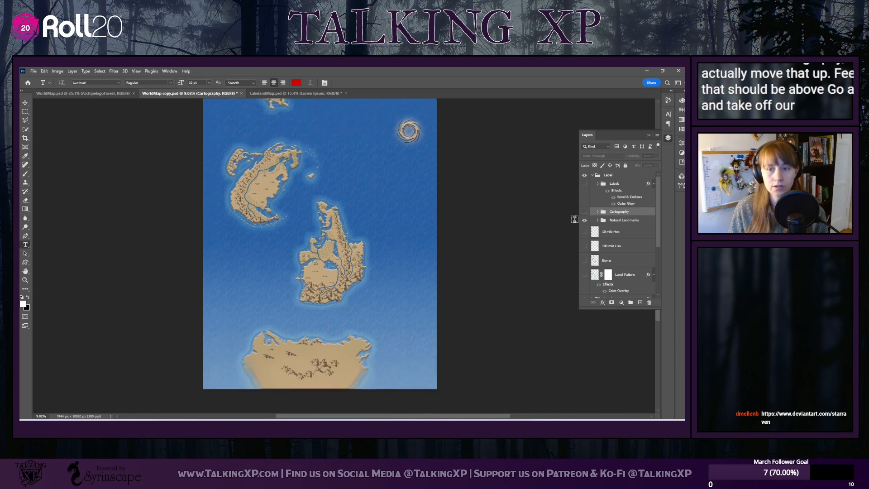
Hide the Natural Landmarks group and the Land group, leaving only the water and background layers visible
click(585, 221)
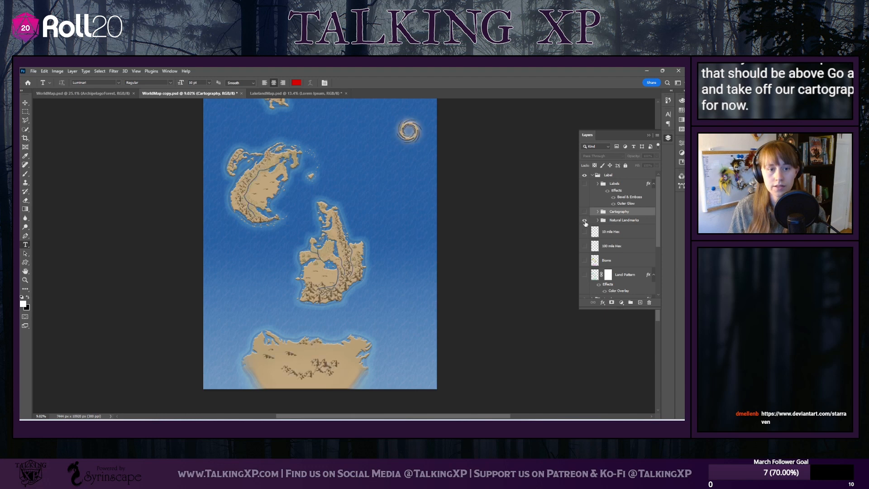
scroll(408, 262, down, 2)
scroll(407, 261, up, 3)
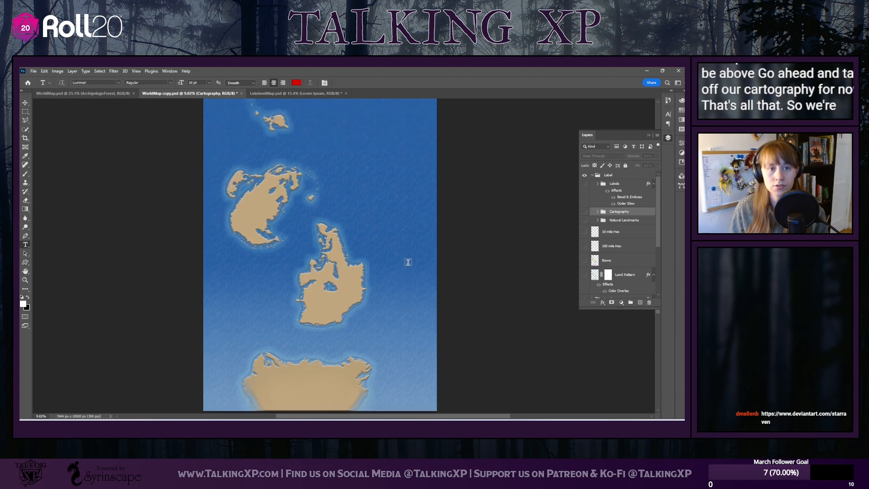
scroll(407, 262, down, 3)
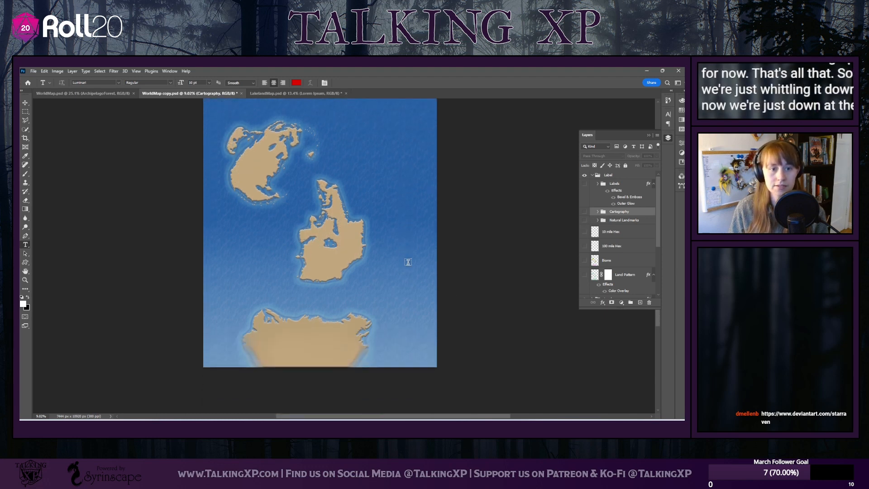
scroll(608, 253, down, 4)
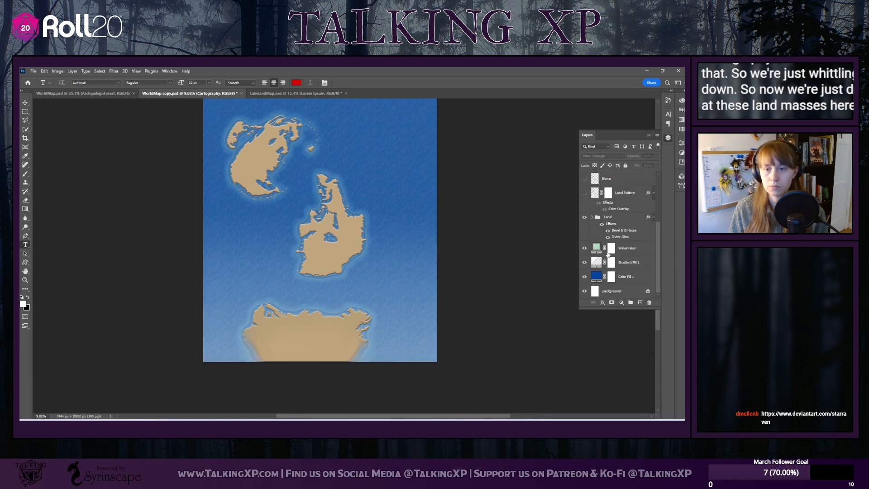
click(585, 217)
scroll(394, 237, down, 2)
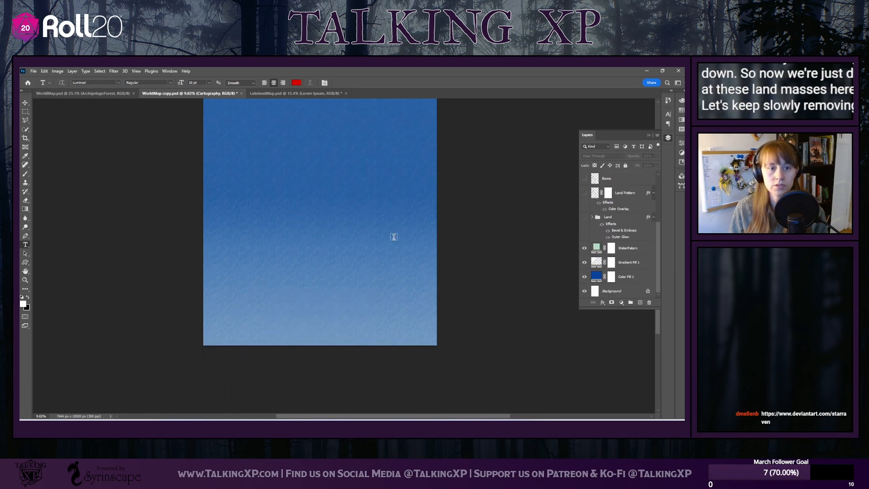
Hide the water pattern layer and the Gradient Fill 1 layer, leaving only the solid blue fill and background
scroll(394, 237, up, 9)
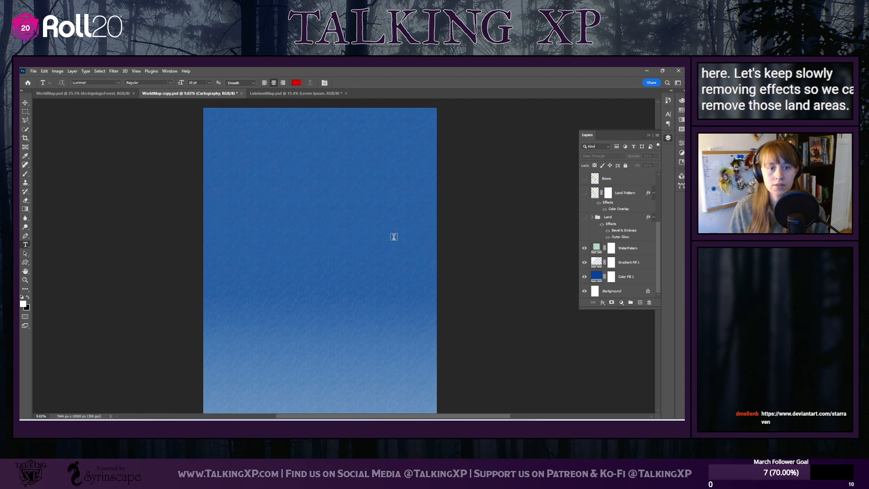
scroll(394, 237, down, 2)
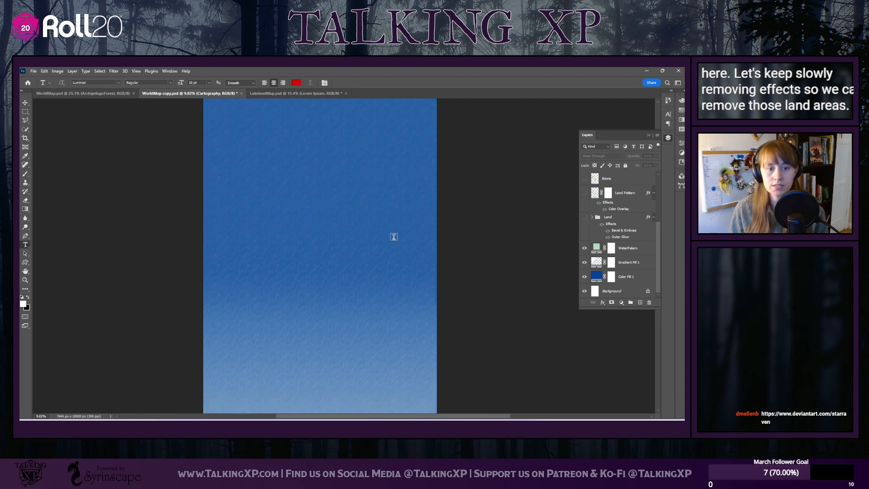
click(585, 248)
click(584, 263)
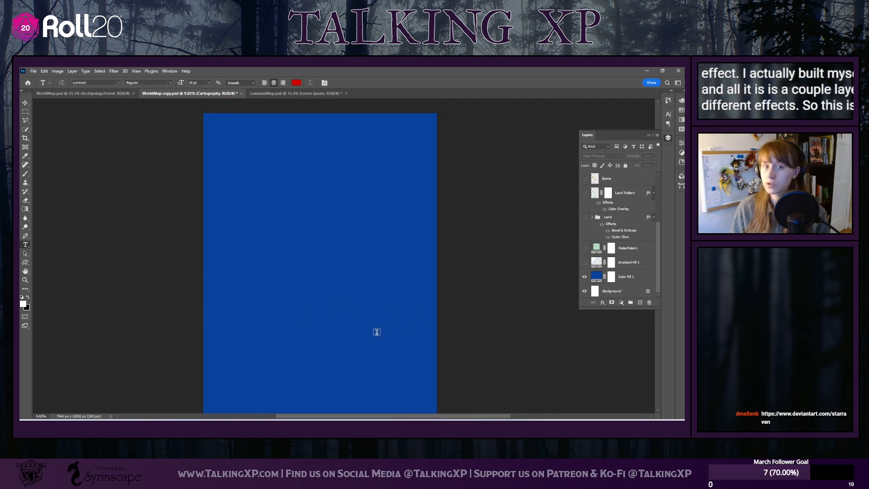
Try crimson, greyish pink and pale olive on the Color Fill 1 layer, and restore its original blue
click(632, 279)
double_click(598, 277)
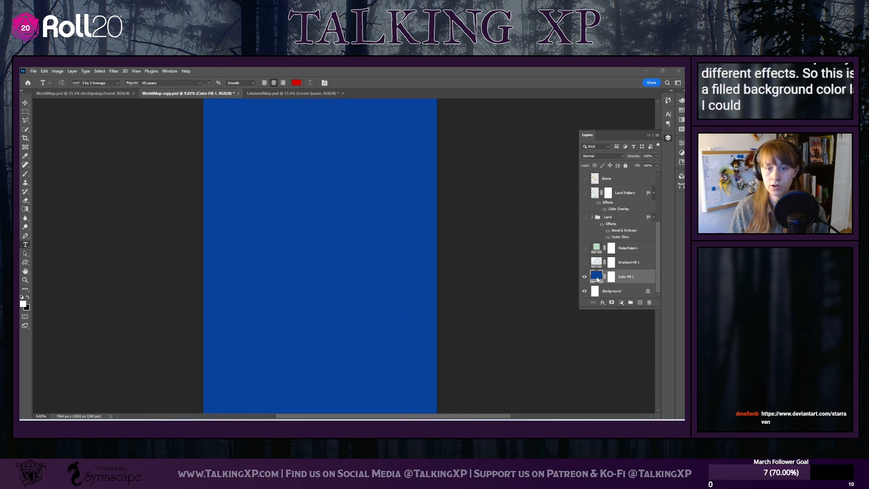
drag(223, 170, 221, 136)
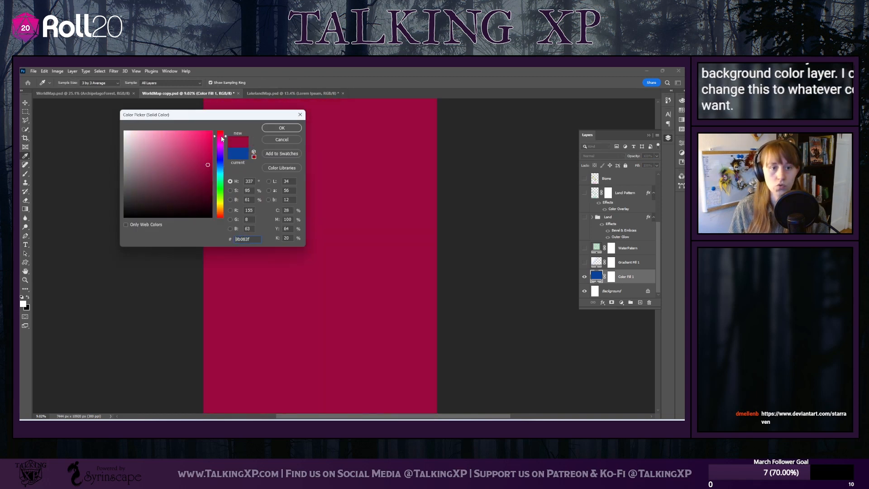
click(125, 178)
drag(125, 178, 139, 155)
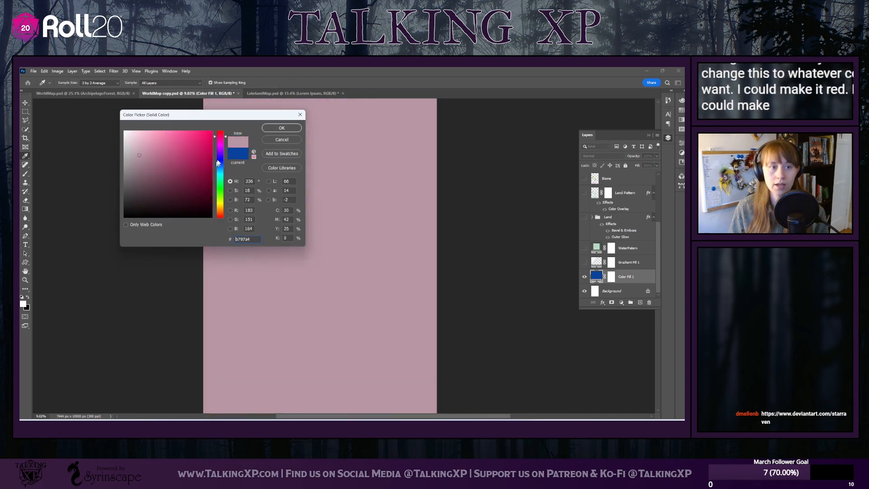
drag(218, 163, 219, 204)
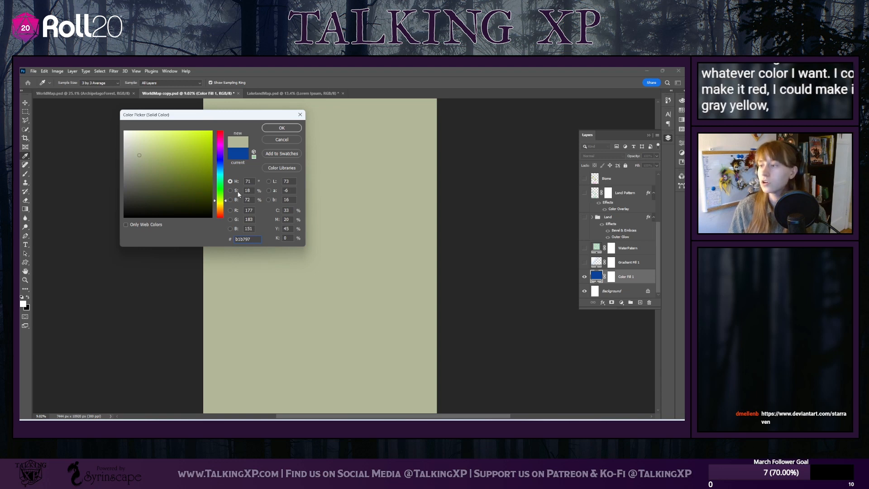
click(239, 156)
click(281, 128)
key(t)
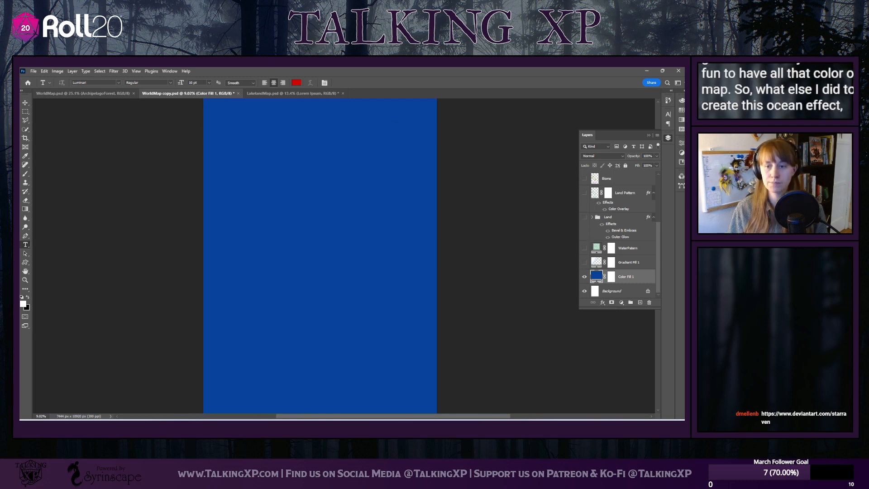
Create a new layer above Color Fill 1 and turn it into a white solid color fill
click(641, 303)
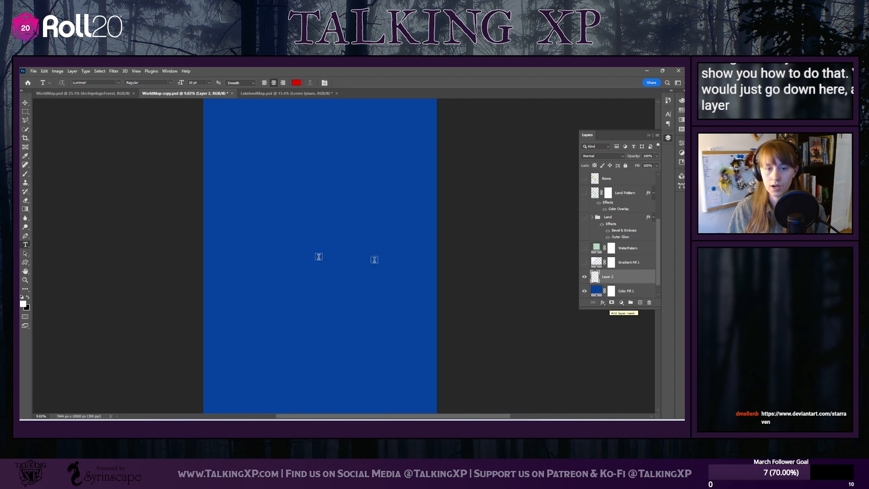
click(622, 305)
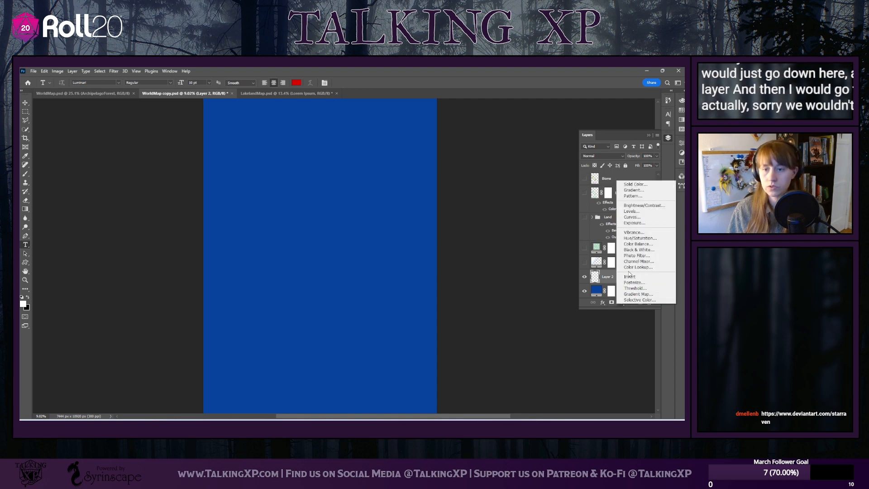
click(647, 185)
click(221, 160)
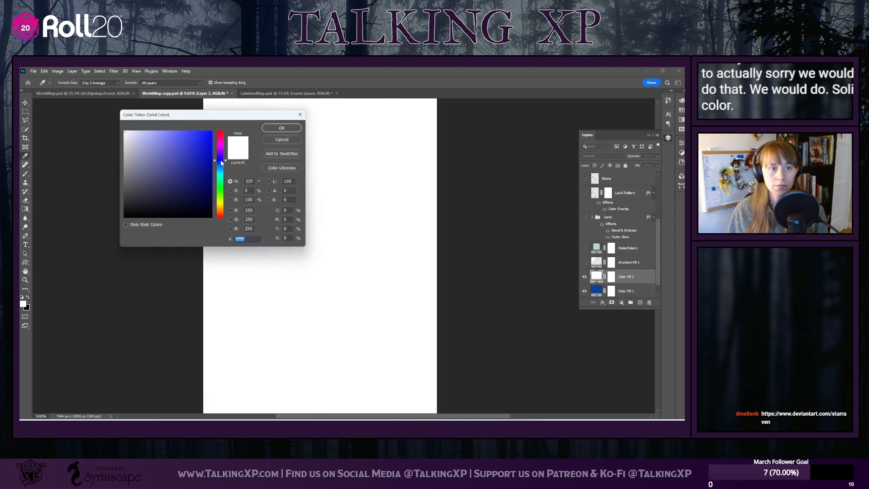
click(276, 127)
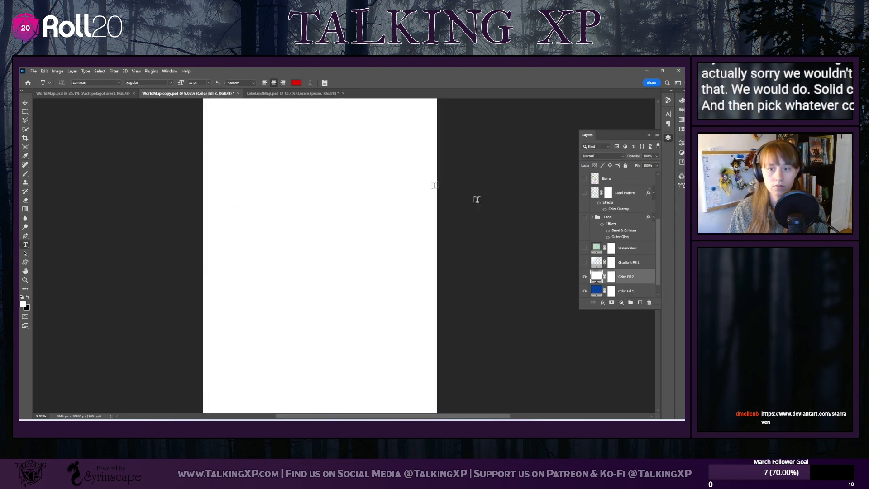
Change the color of the new white fill layer to a vivid blue
scroll(608, 278, down, 1)
double_click(597, 264)
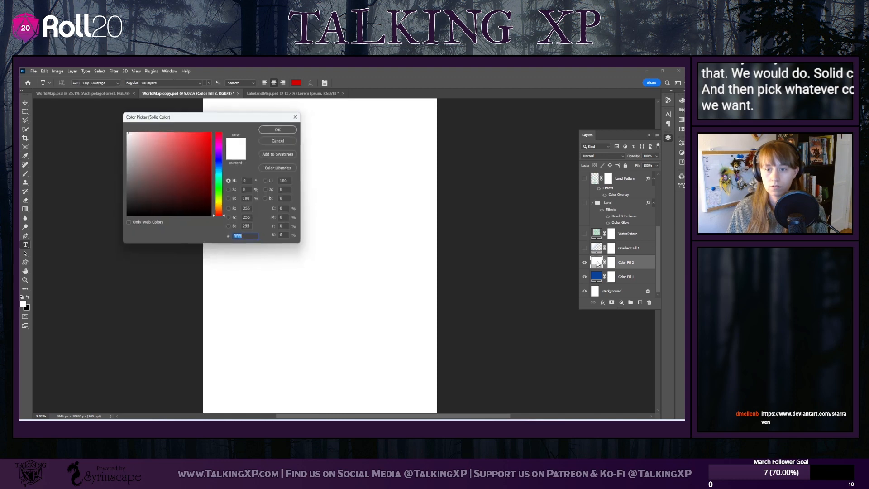
click(221, 159)
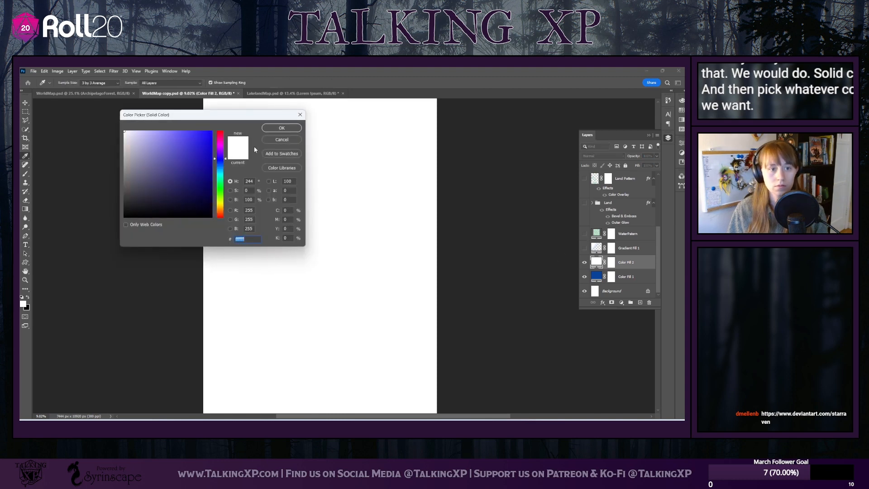
drag(204, 157, 213, 137)
click(281, 129)
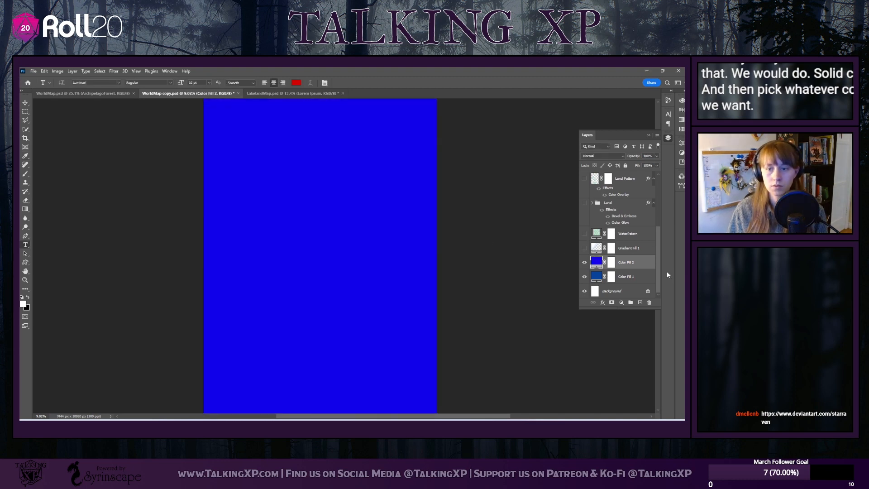
Add another solid color fill layer above the vivid blue one in dark red, a01a1a
click(621, 303)
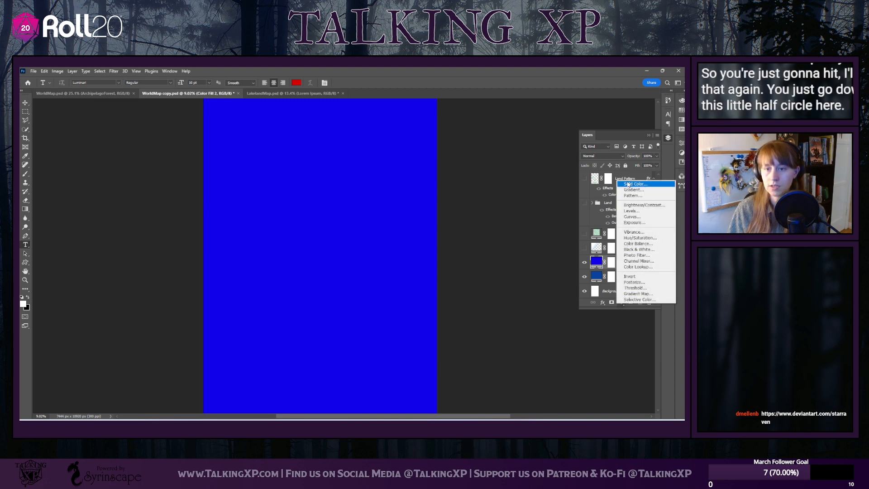
click(627, 184)
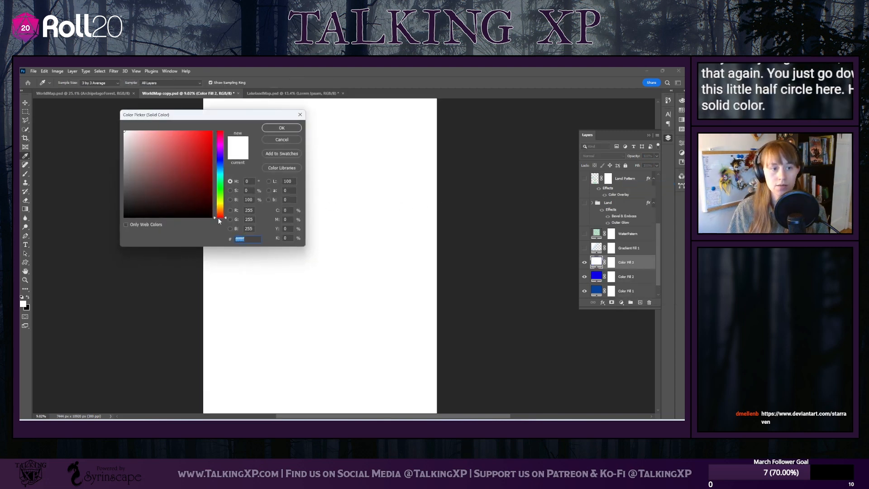
drag(192, 197, 198, 163)
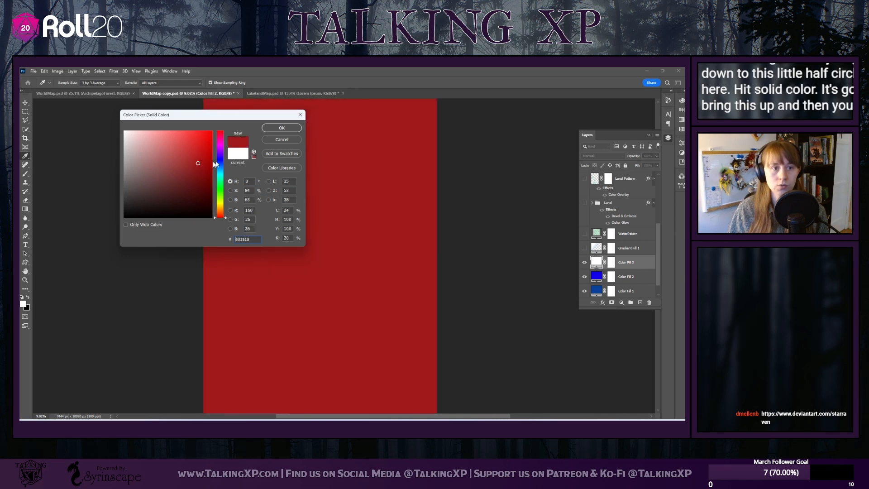
click(283, 129)
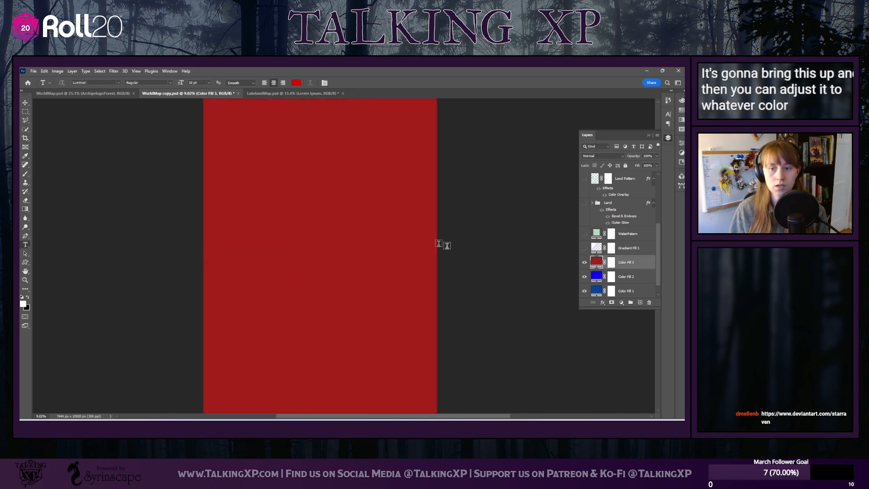
Try the duller red 742929 on the red fill layer and discard the change
double_click(597, 263)
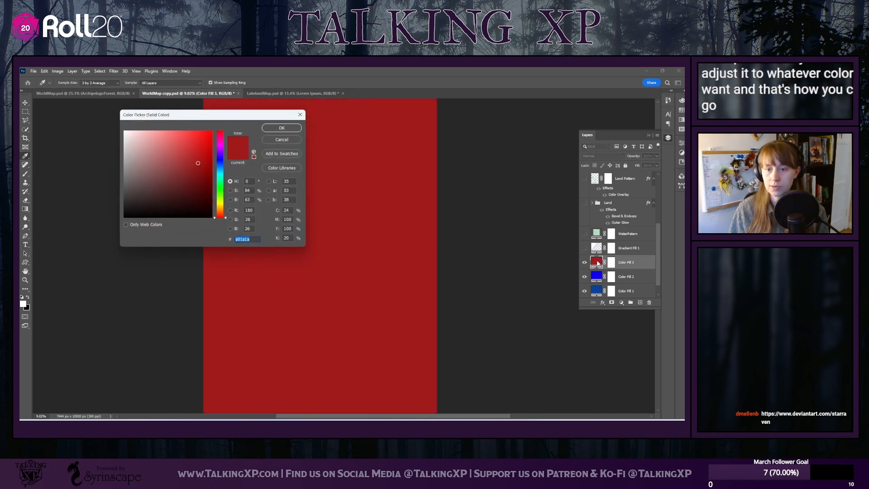
mouse_move(197, 151)
mouse_down()
mouse_move(191, 188)
mouse_move(205, 183)
mouse_move(180, 178)
mouse_up()
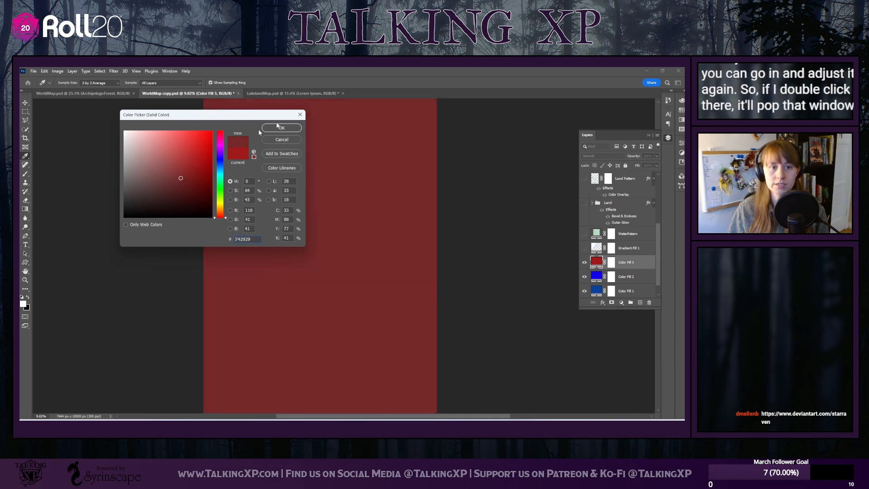
click(299, 117)
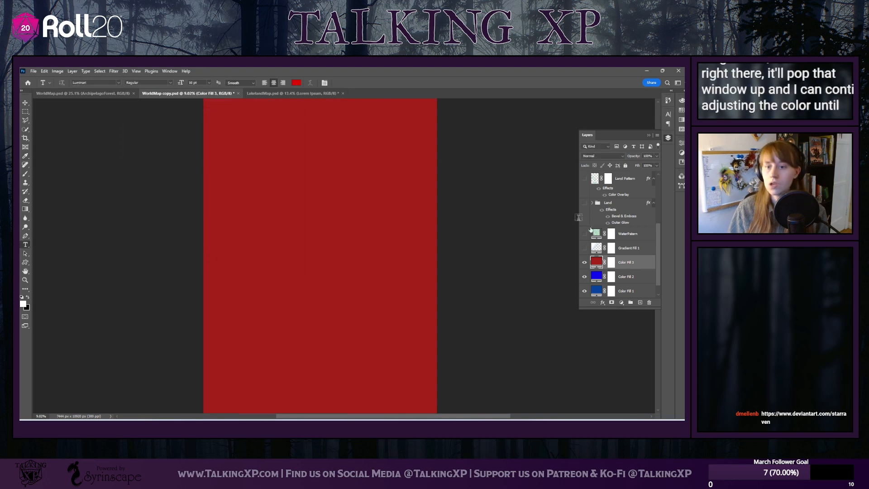
Delete the red and vivid blue demonstration fill layers, Color Fill 3 and Color Fill 2
click(650, 303)
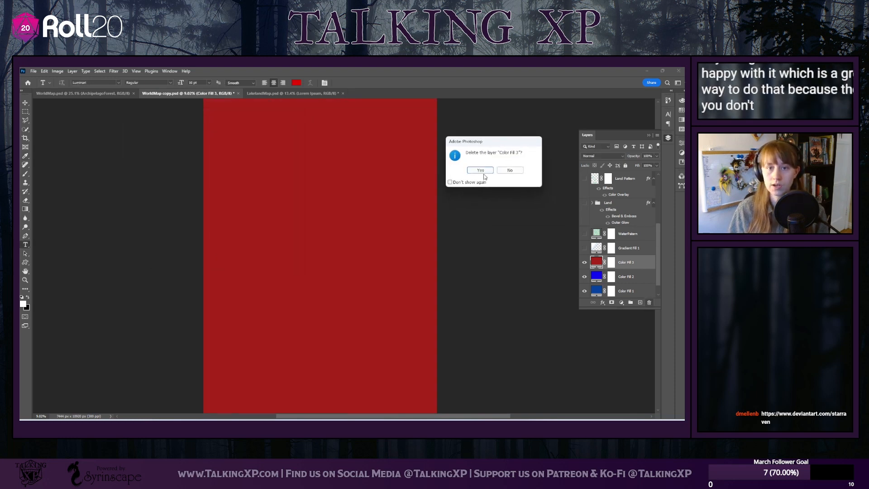
click(483, 171)
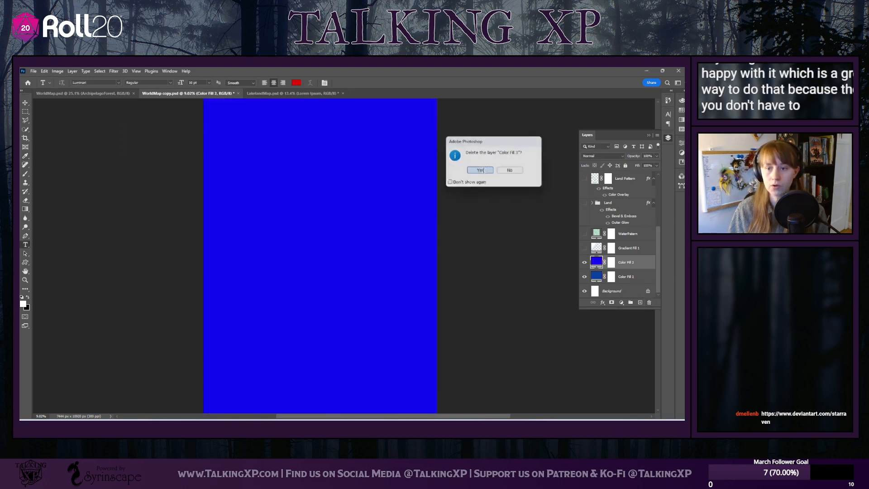
click(649, 304)
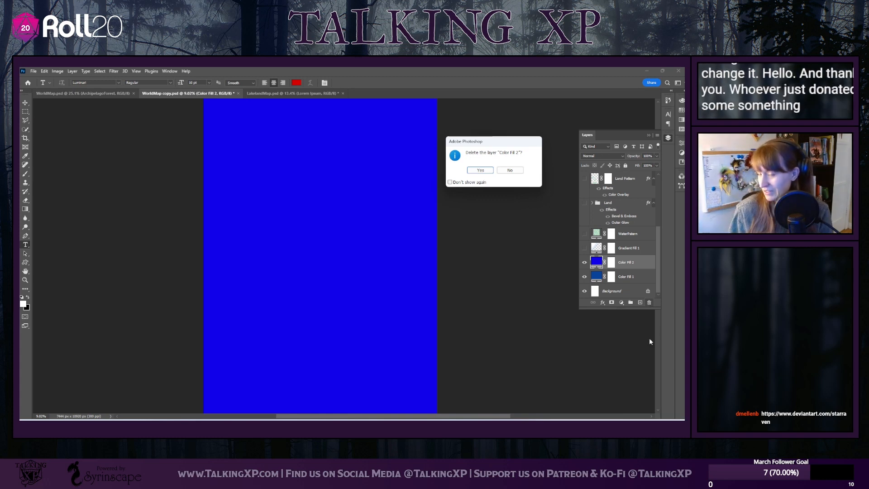
click(480, 170)
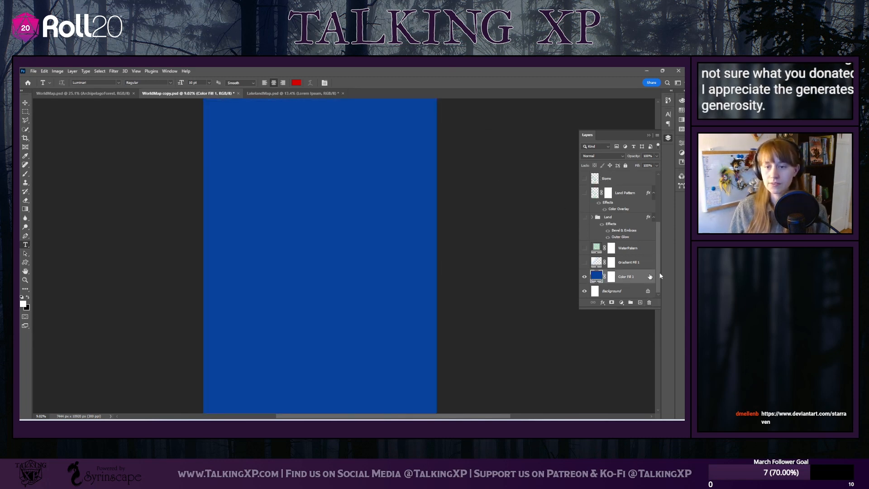
Rename the Color Fill 1 layer as BaseOcean
double_click(627, 276)
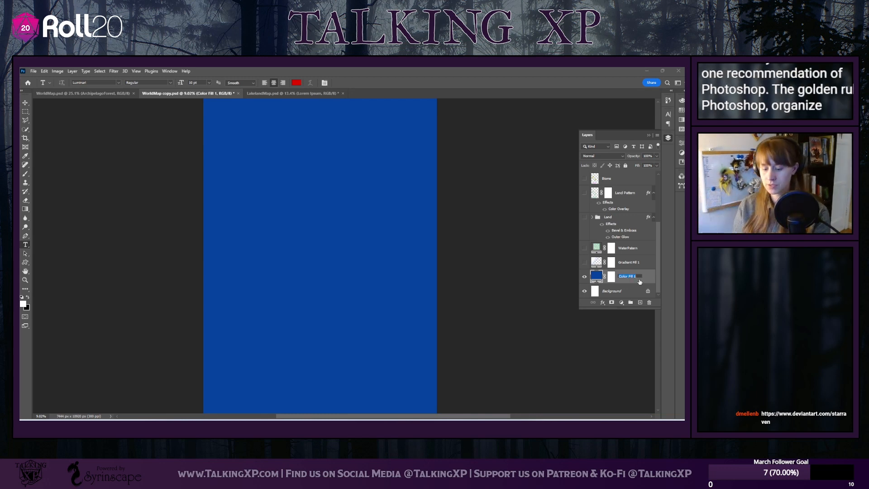
text(Base)
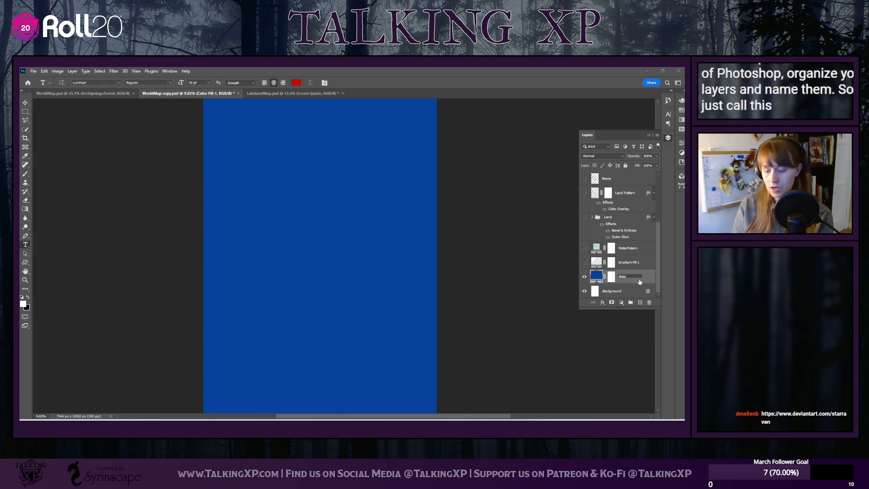
text( O)
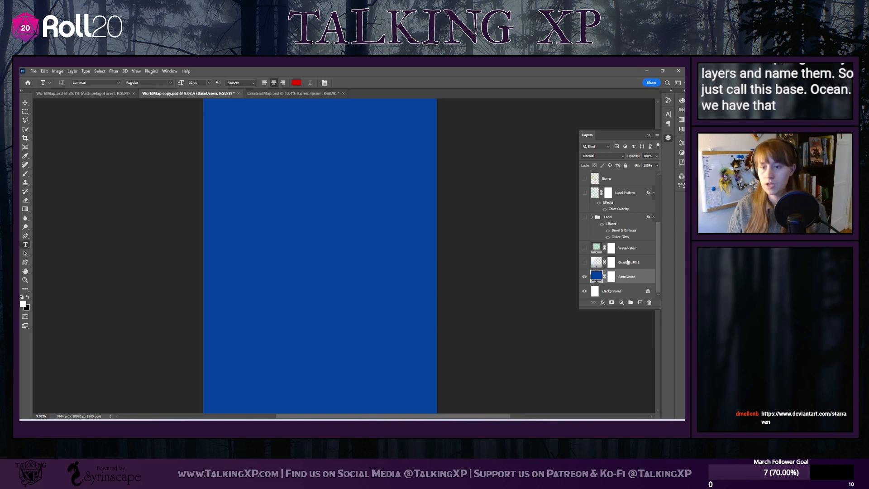
Rename Gradient Fill 1 as OceanGradient and replace "Water" with "Ocean" in the water pattern layer's name
double_click(640, 262)
text(Ocean)
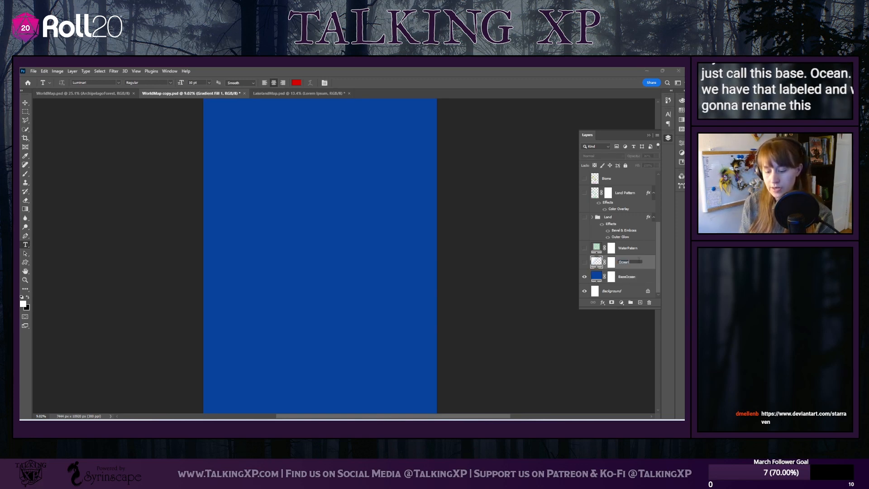
text( Gra)
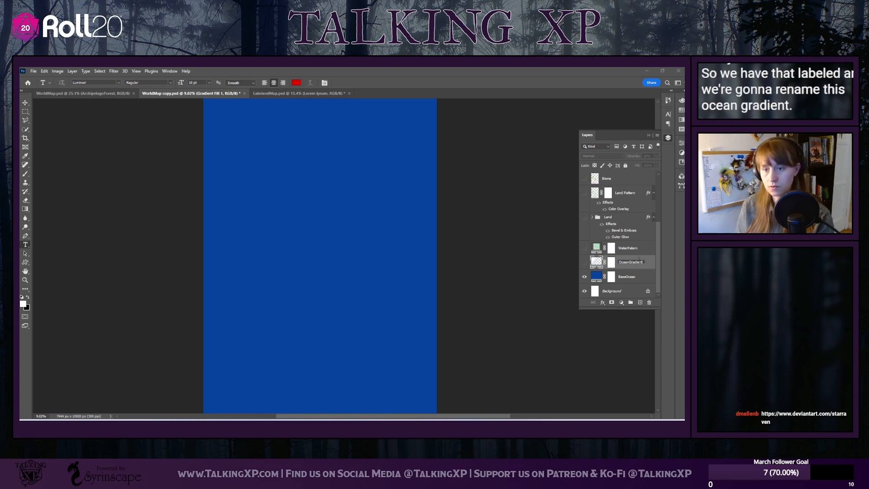
click(629, 249)
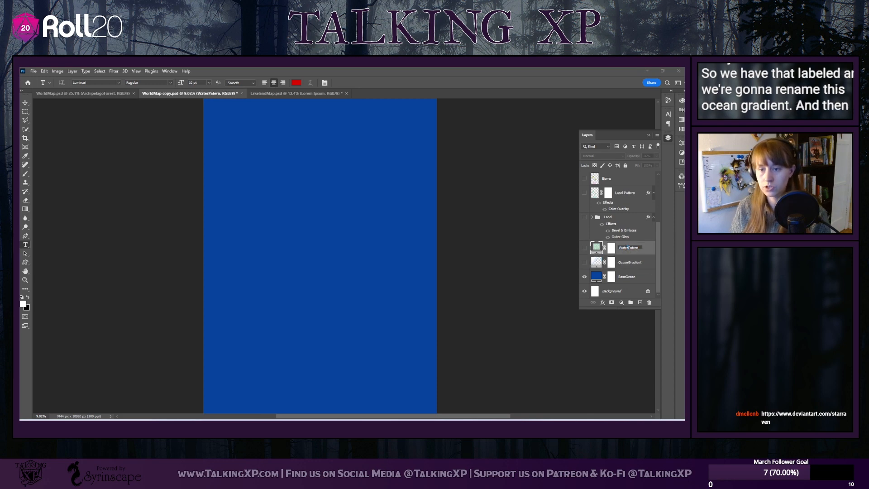
text(Ocean)
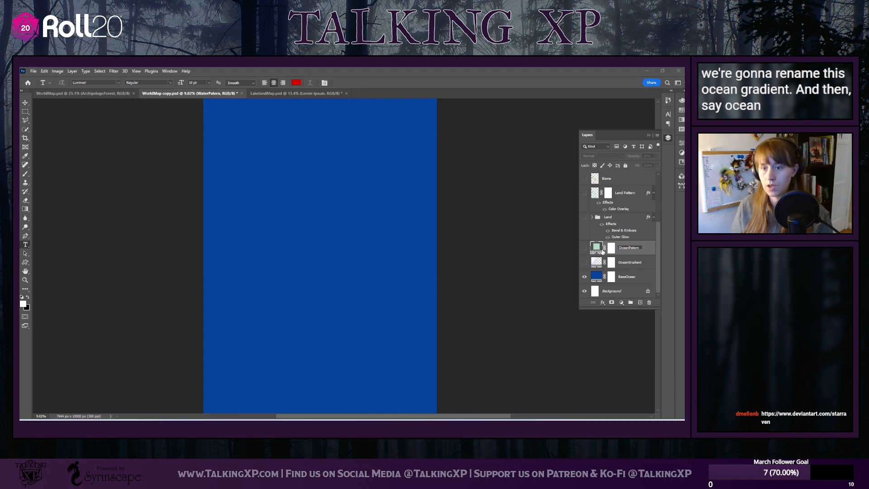
click(639, 262)
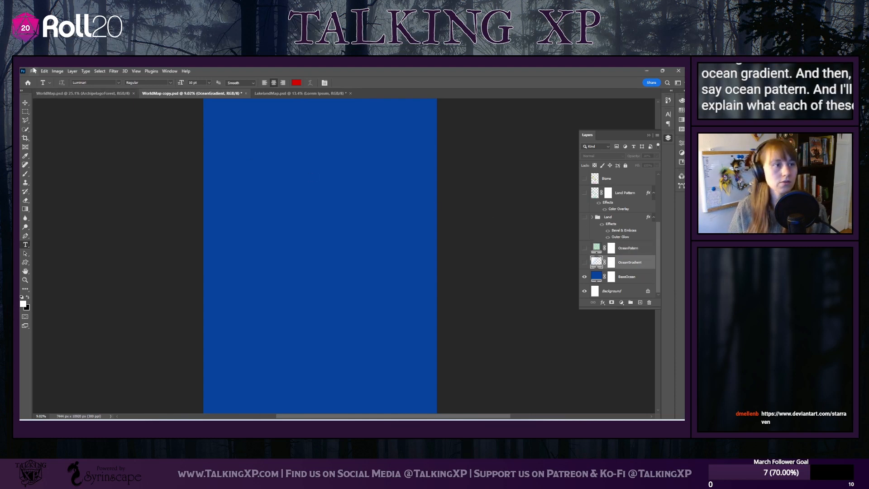
click(136, 71)
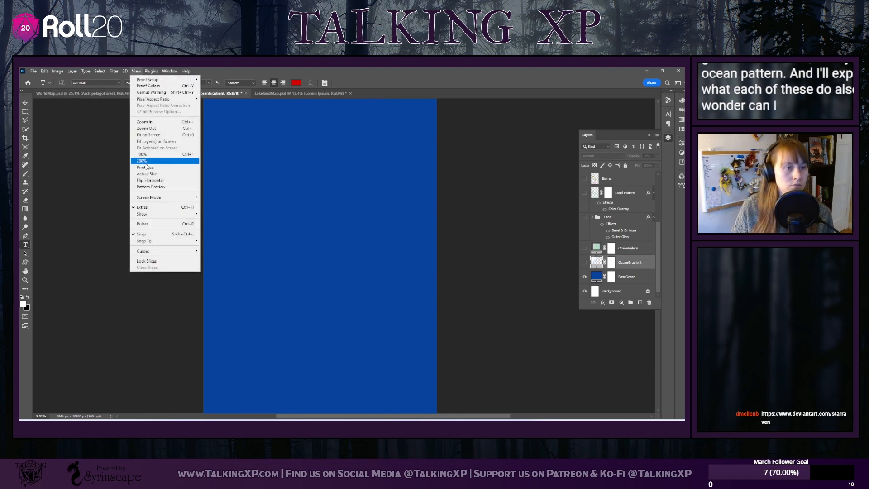
click(150, 129)
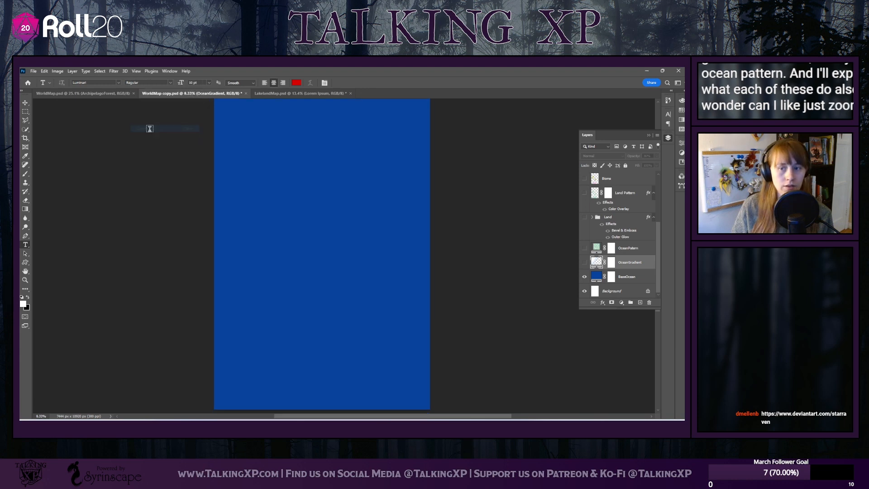
click(100, 71)
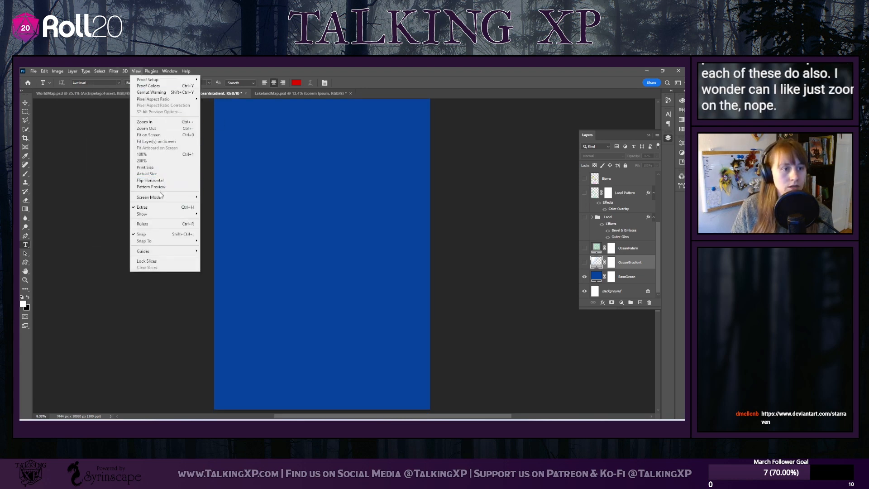
mouse_move(161, 197)
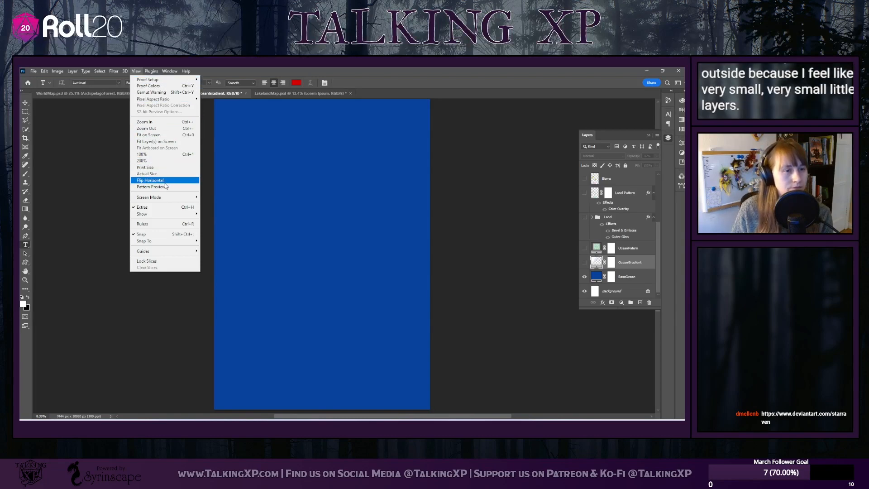
click(153, 161)
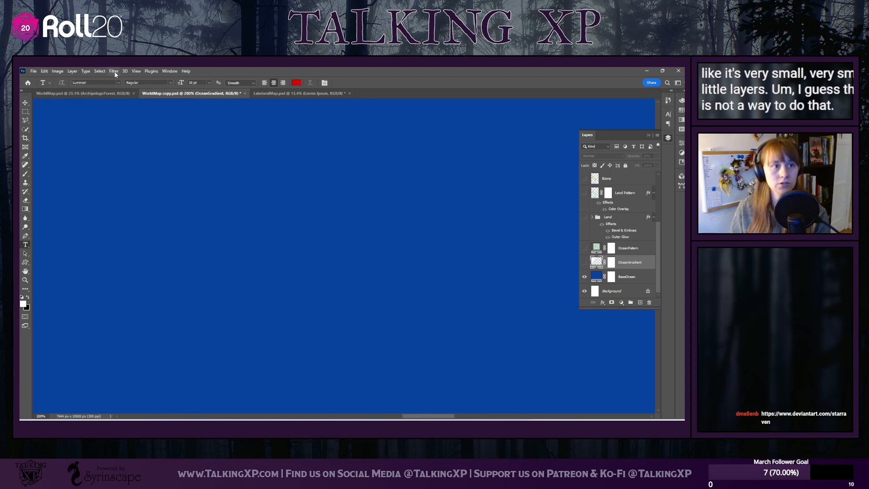
click(101, 72)
mouse_move(137, 72)
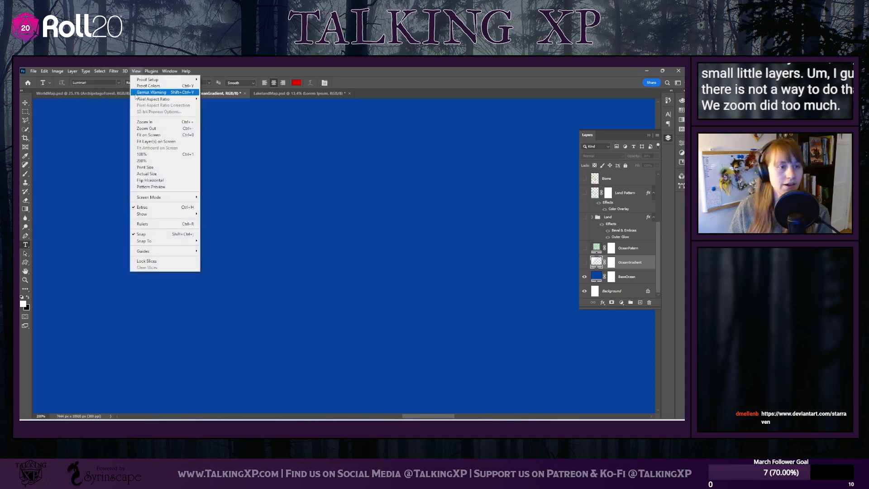
click(143, 154)
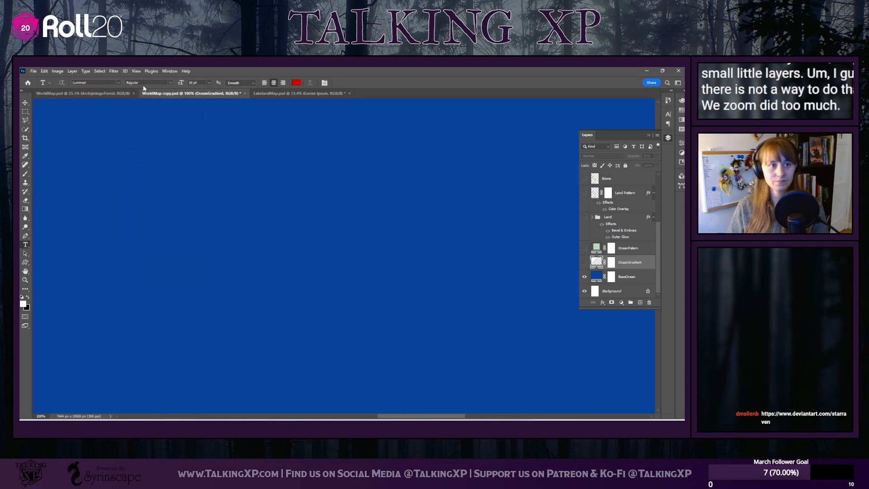
scroll(336, 217, up, 2)
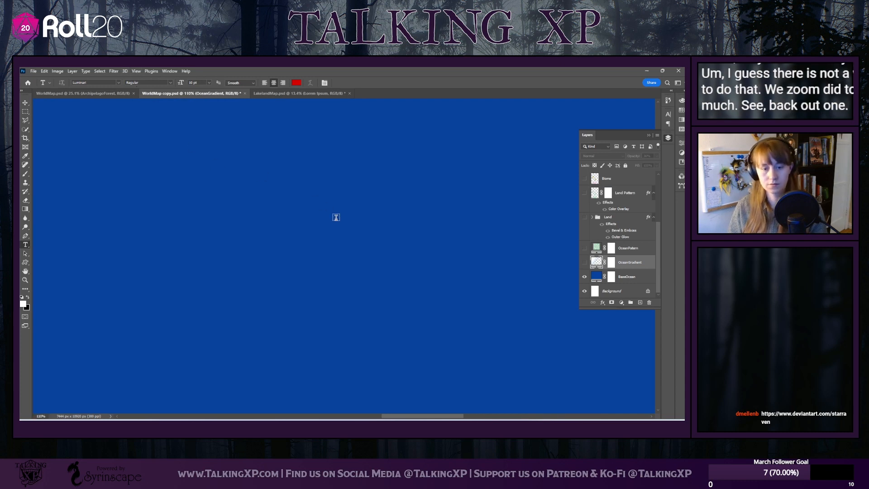
scroll(336, 217, down, 3)
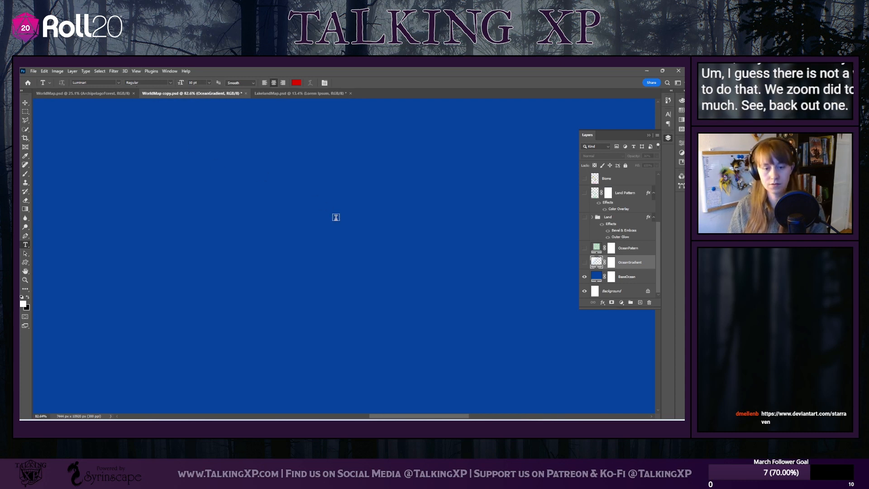
scroll(336, 217, down, 4)
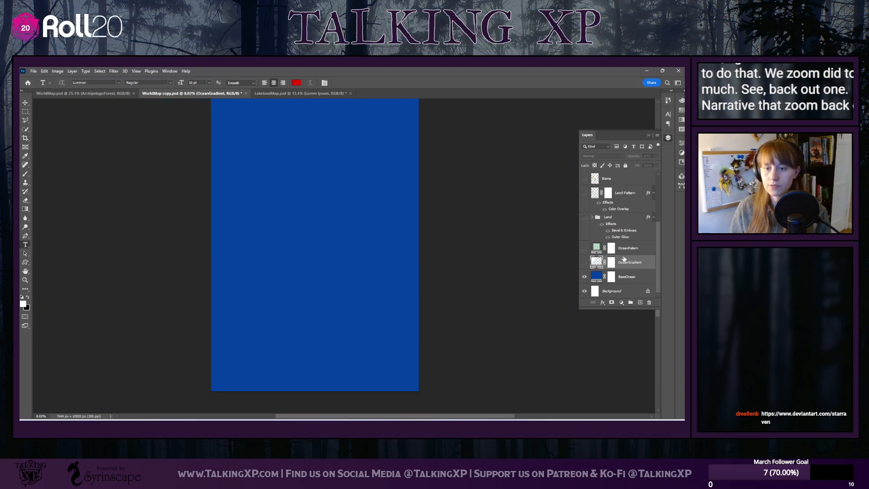
Toggle the OceanGradient and OceanPattern layers to compare their effects over BaseOcean, and leave only OceanGradient shown
click(585, 262)
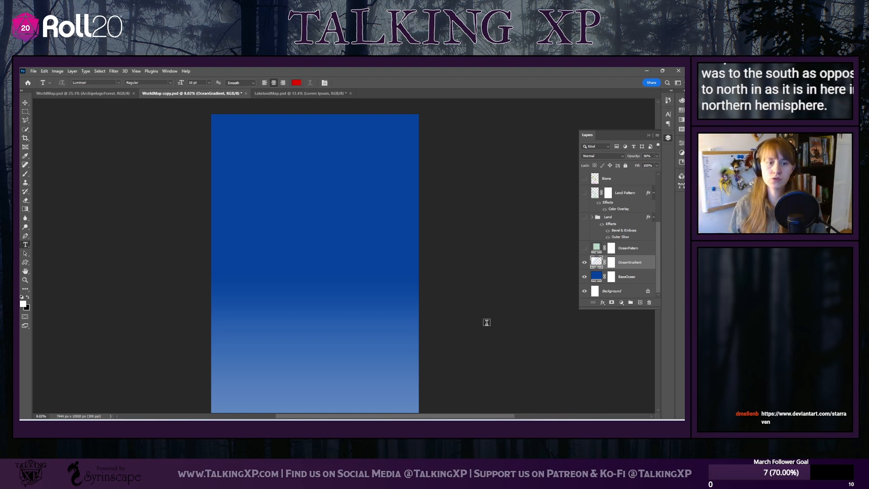
click(584, 262)
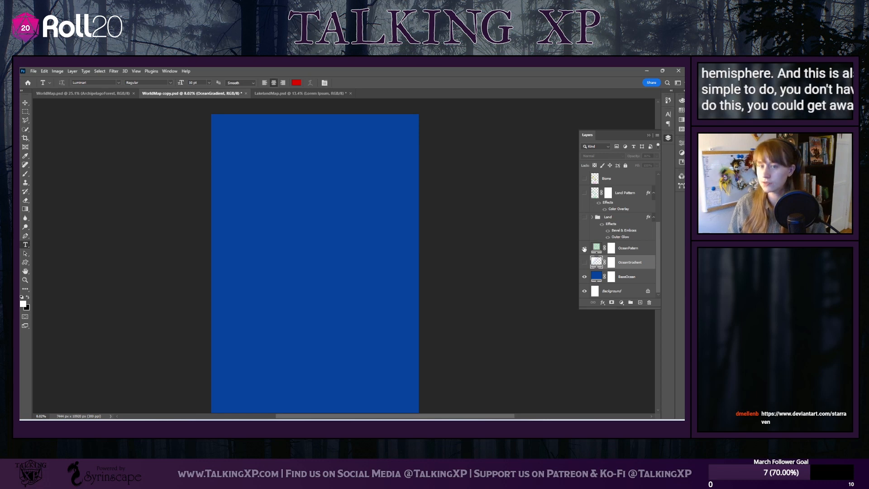
click(585, 248)
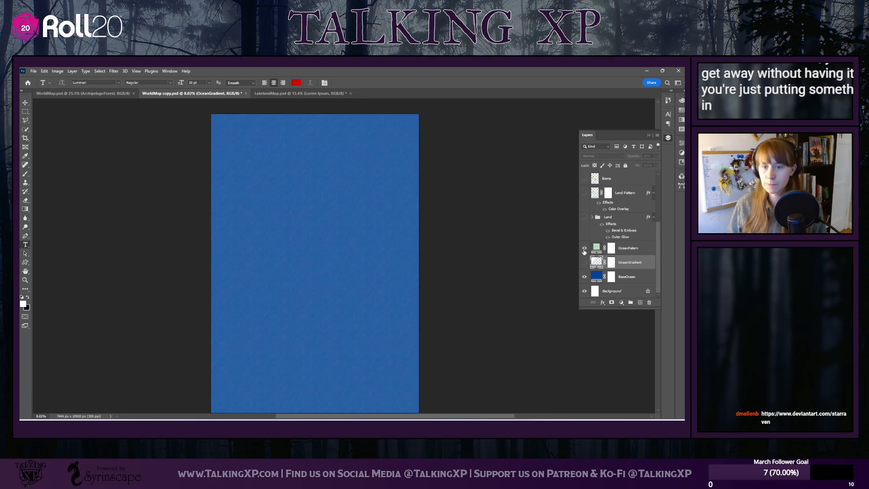
click(584, 248)
click(584, 262)
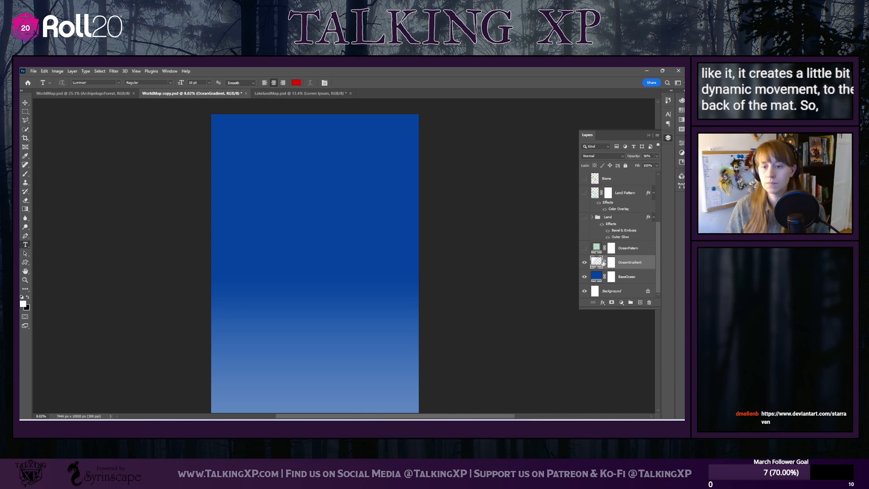
Try a Gradient Map adjustment layer above OceanGradient and browse its gradient preset groups
click(621, 303)
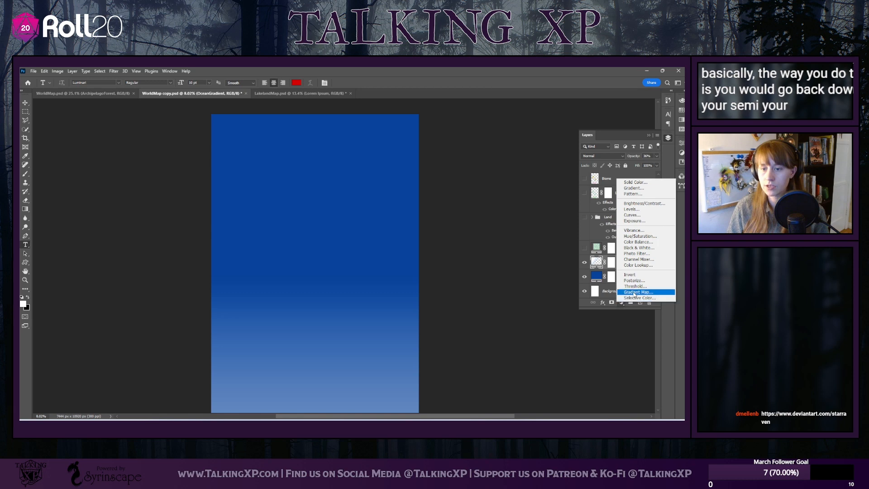
click(634, 293)
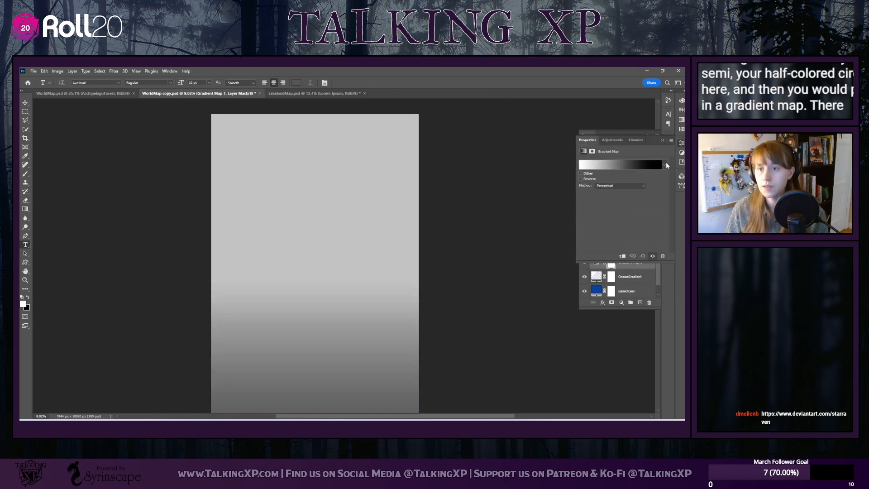
click(664, 164)
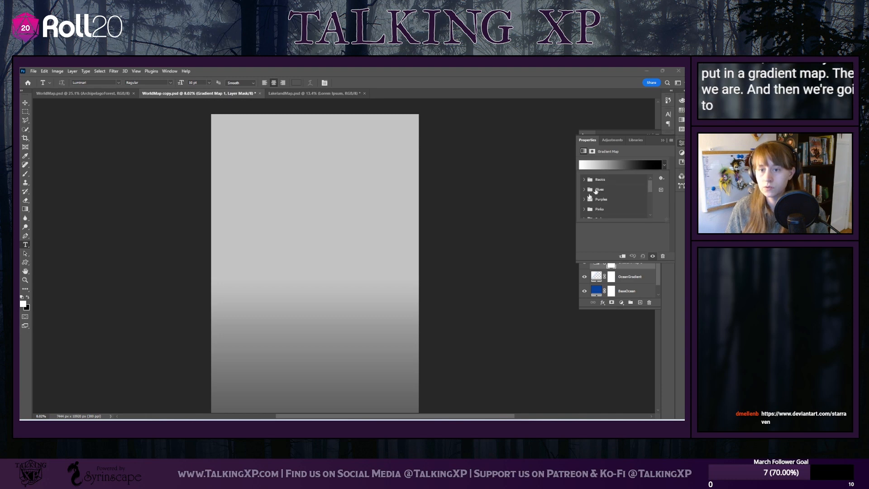
scroll(592, 211, down, 3)
scroll(593, 211, up, 3)
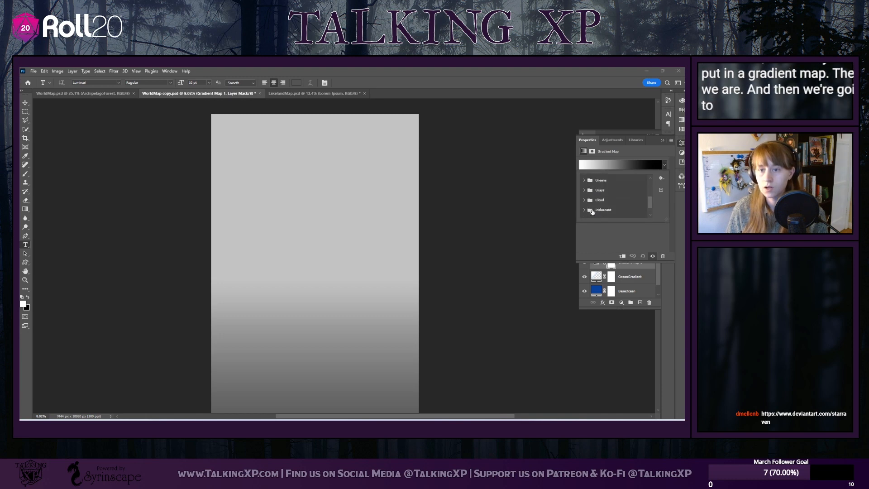
click(614, 140)
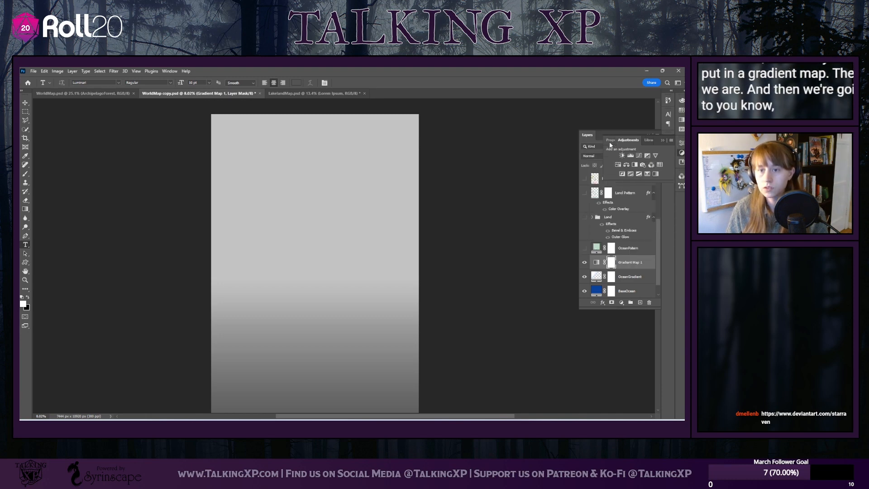
click(663, 140)
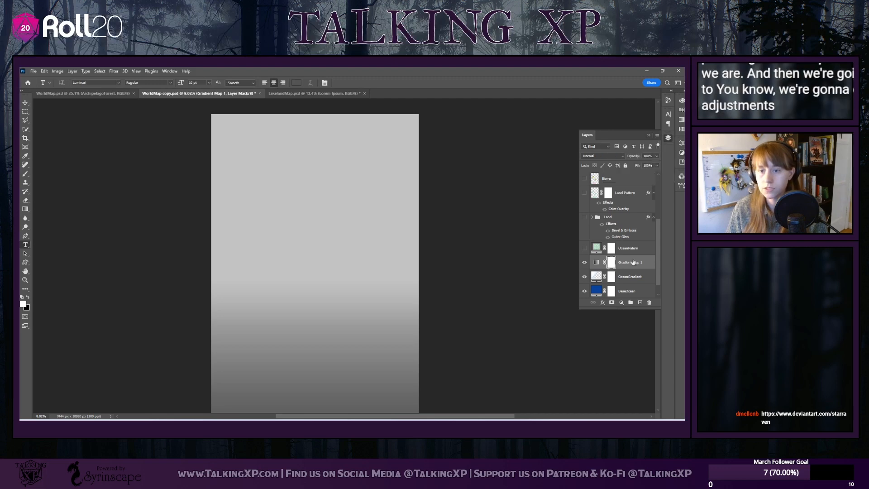
Delete the gradient map's layer mask and the Gradient Map 1 layer itself
click(650, 303)
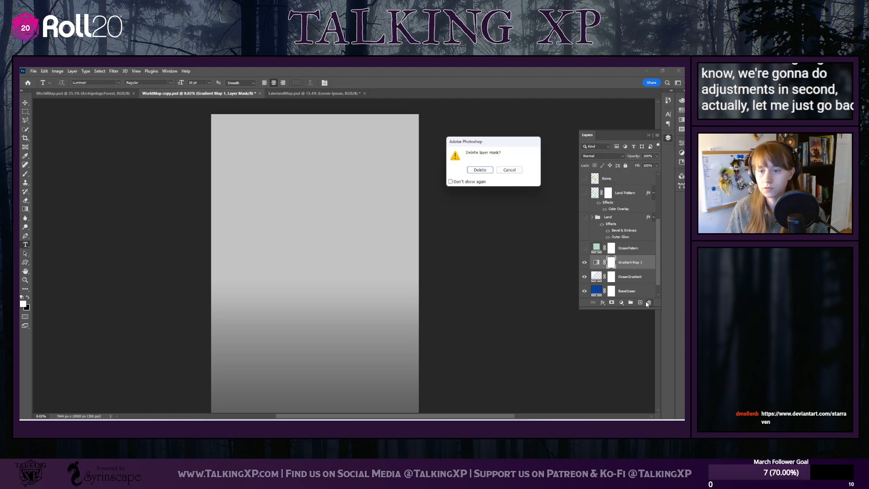
click(480, 169)
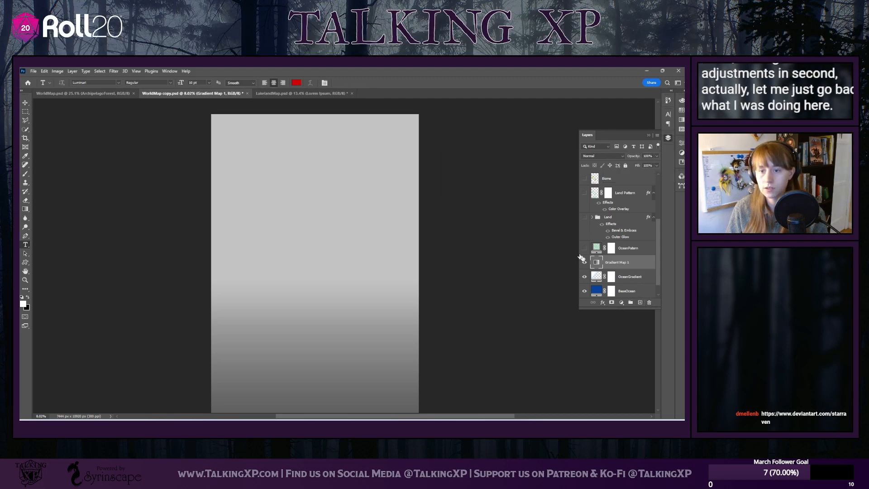
click(650, 303)
click(480, 170)
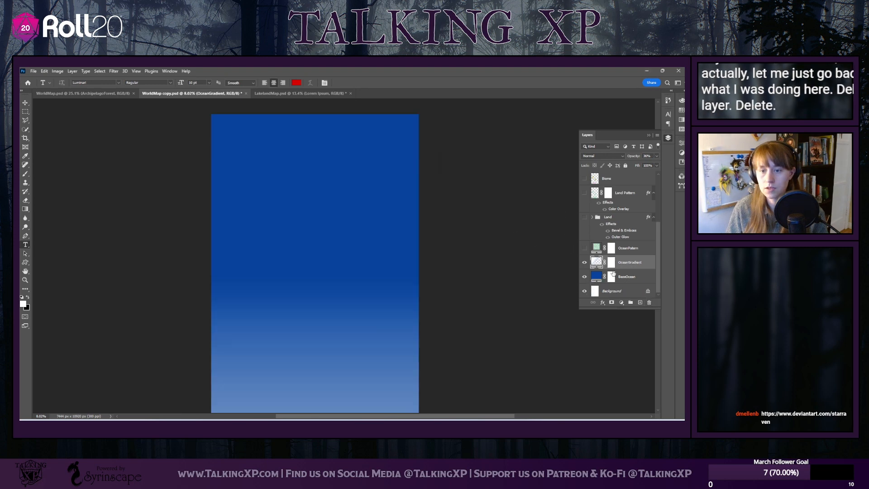
Open the OceanGradient layer's gradient fill settings and browse the gradient presets, expanding the Basics group
double_click(597, 262)
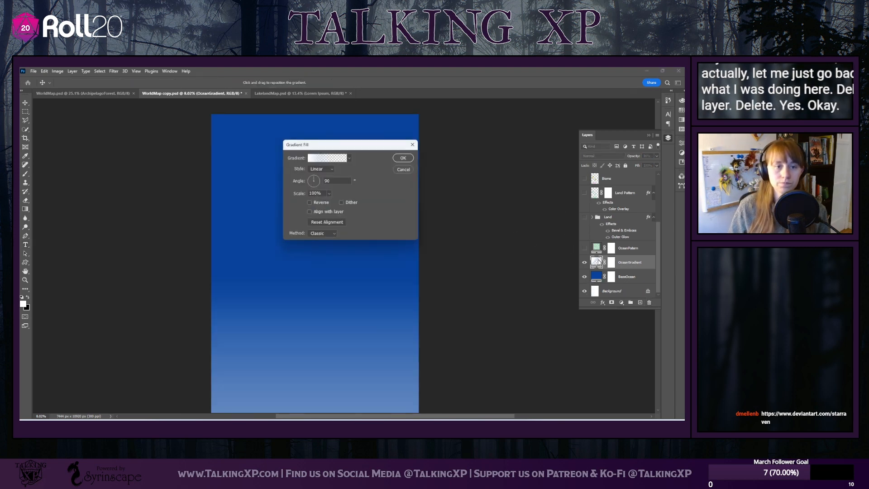
drag(328, 145, 472, 119)
click(494, 132)
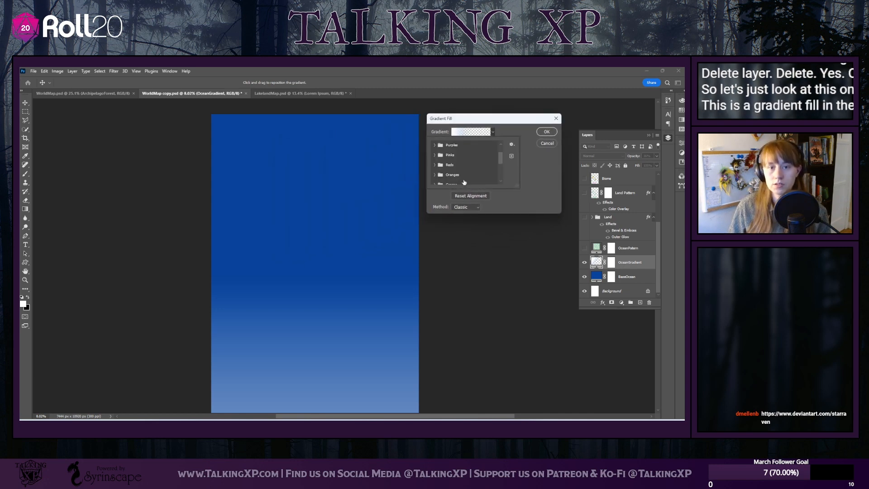
scroll(466, 172, down, 3)
scroll(464, 182, up, 4)
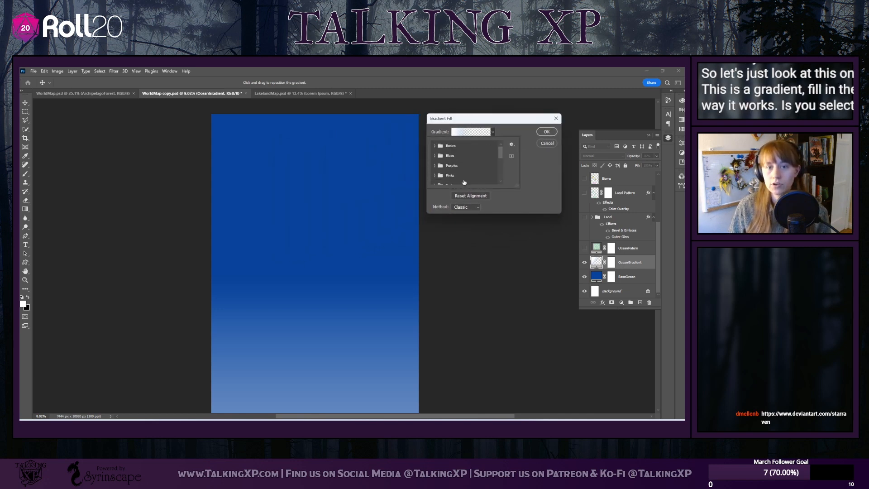
click(449, 146)
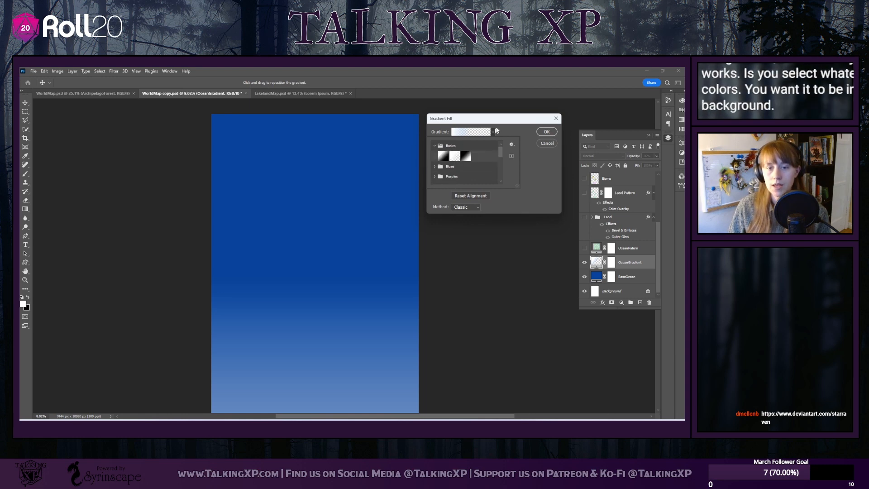
click(513, 130)
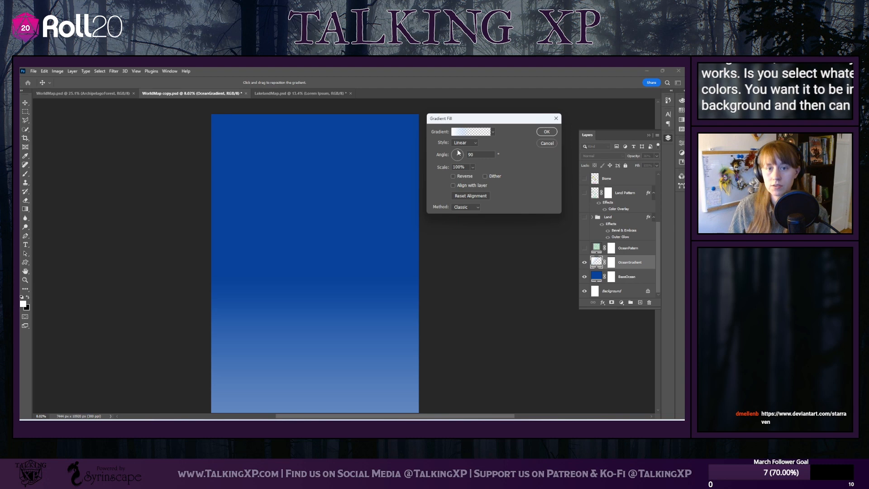
Rotate the OceanGradient fill to try other directions, and set its angle to 90°
mouse_move(461, 161)
mouse_down()
mouse_move(450, 155)
mouse_move(458, 163)
mouse_move(457, 147)
mouse_up()
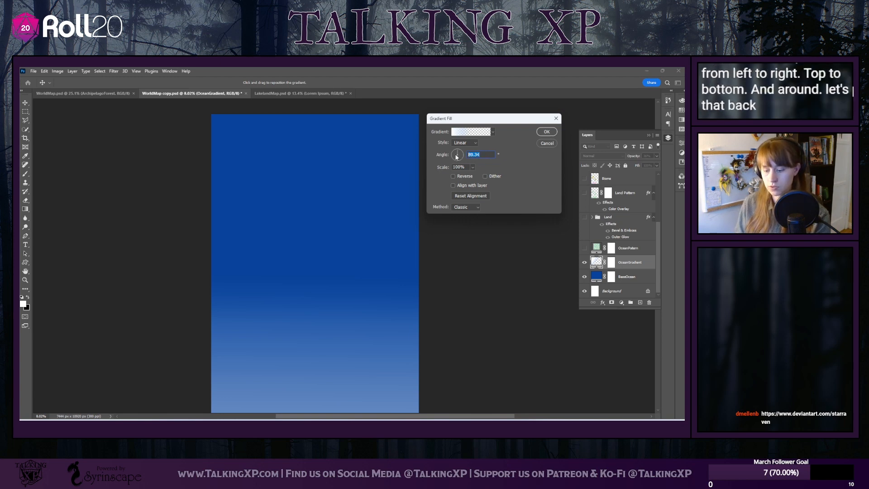
text(90)
key(Return)
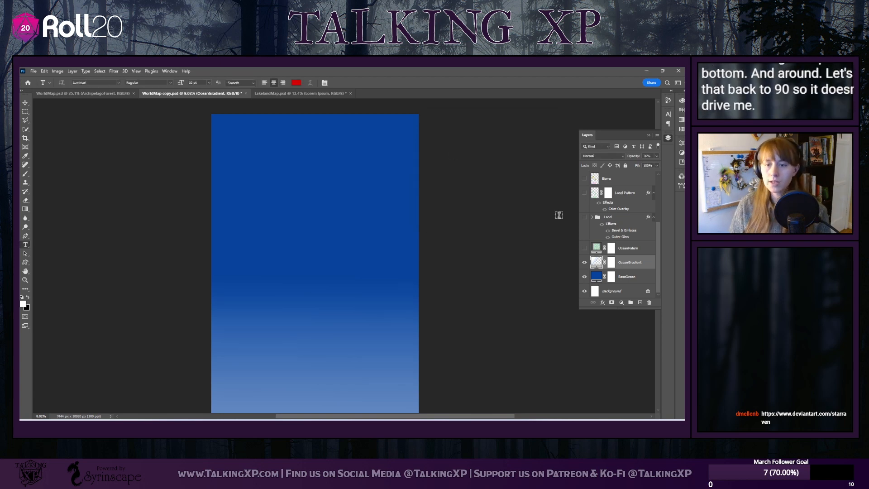
Try a new linear gradient fill layer above OceanGradient with its scale set to 16%, and discard it
click(622, 303)
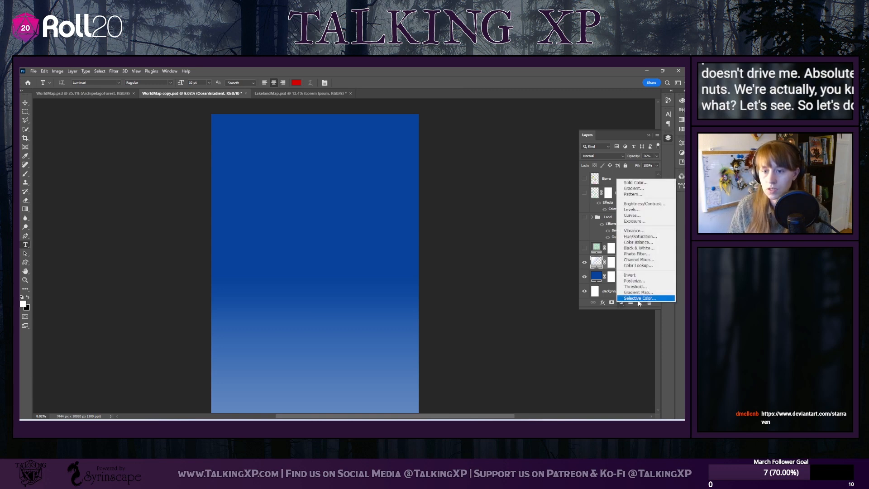
click(633, 188)
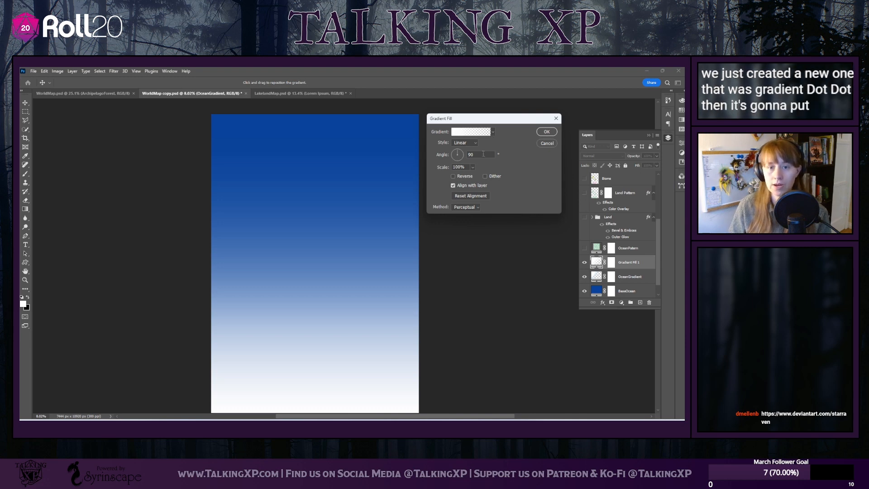
click(473, 167)
drag(472, 177, 459, 178)
click(585, 281)
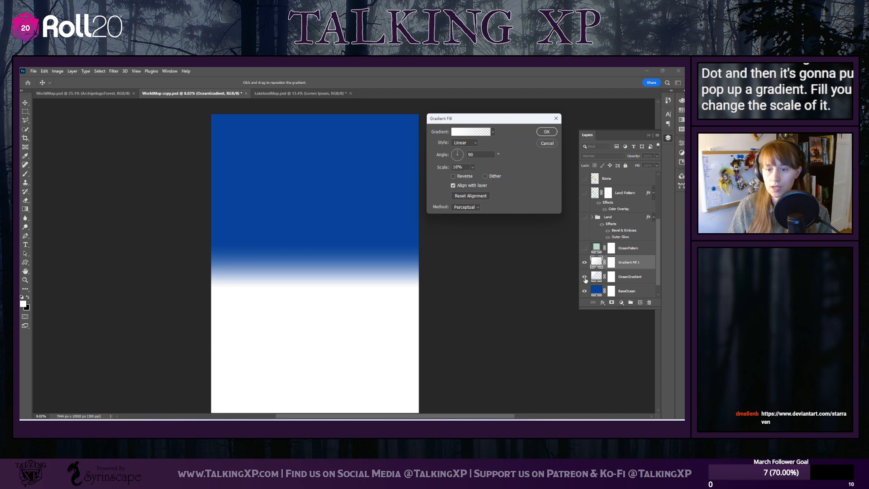
key(t)
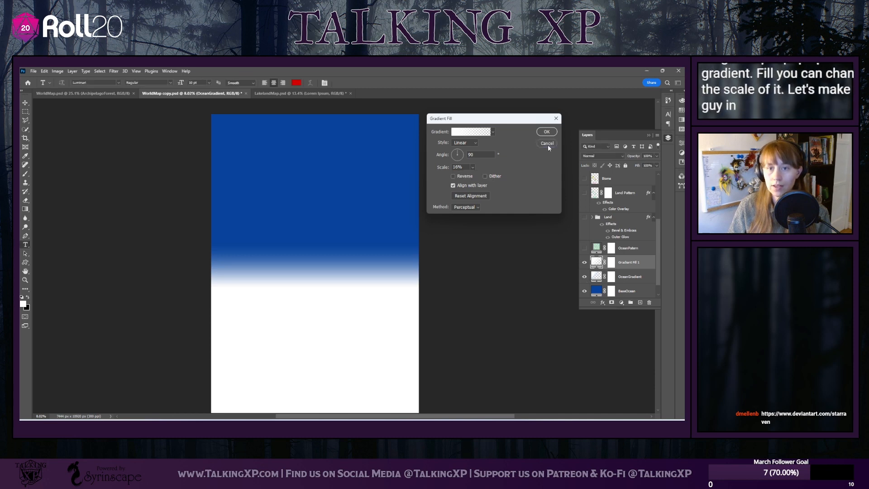
click(547, 143)
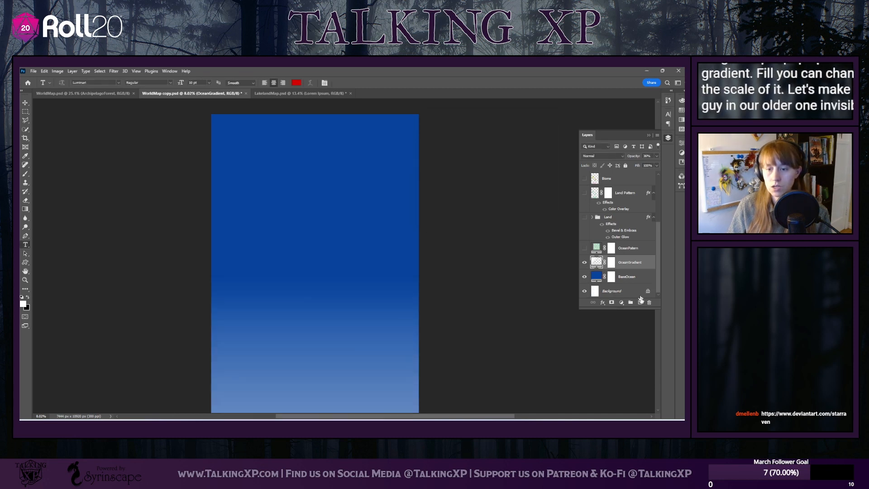
Hide the OceanGradient layer and add a new gradient fill layer above it
click(584, 263)
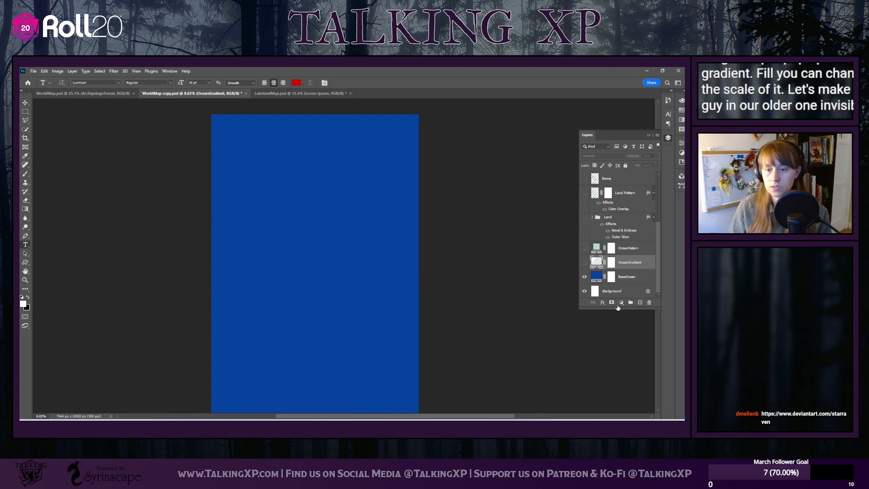
click(621, 302)
click(633, 190)
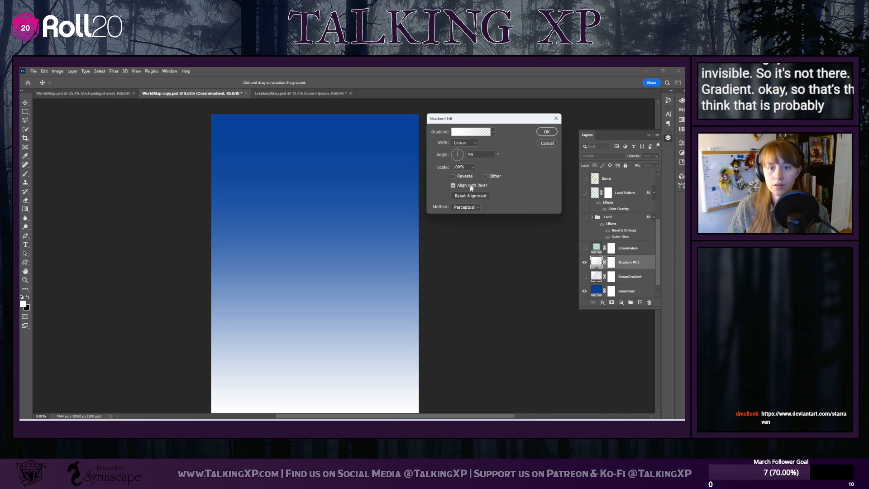
Examine the gradient presets, the preset options and the interpolation methods available for the new gradient fill
click(493, 133)
scroll(495, 159, down, 4)
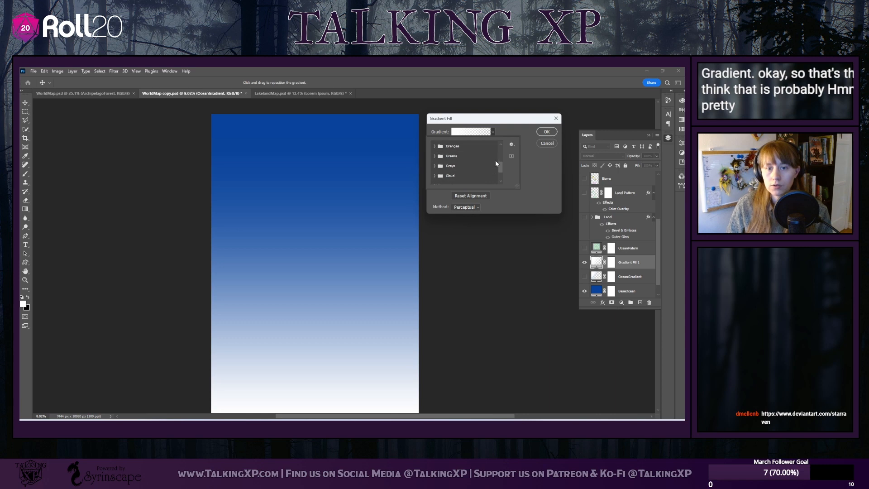
scroll(495, 160, up, 4)
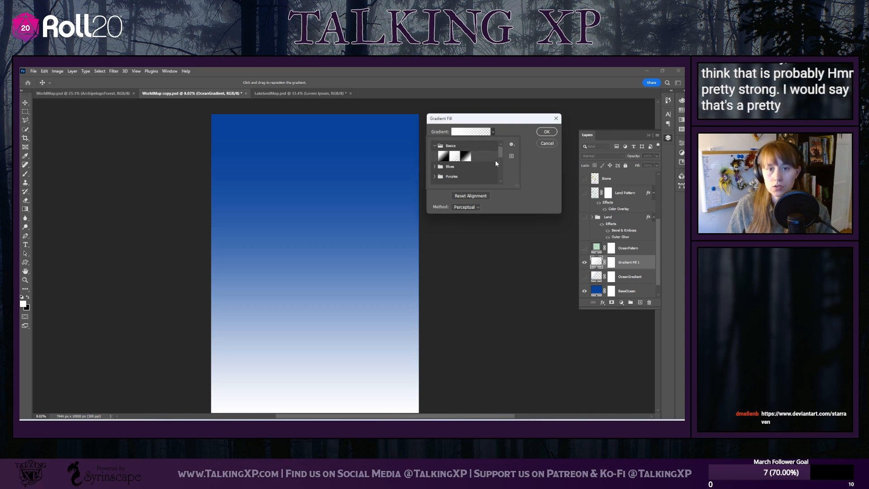
click(512, 144)
click(528, 146)
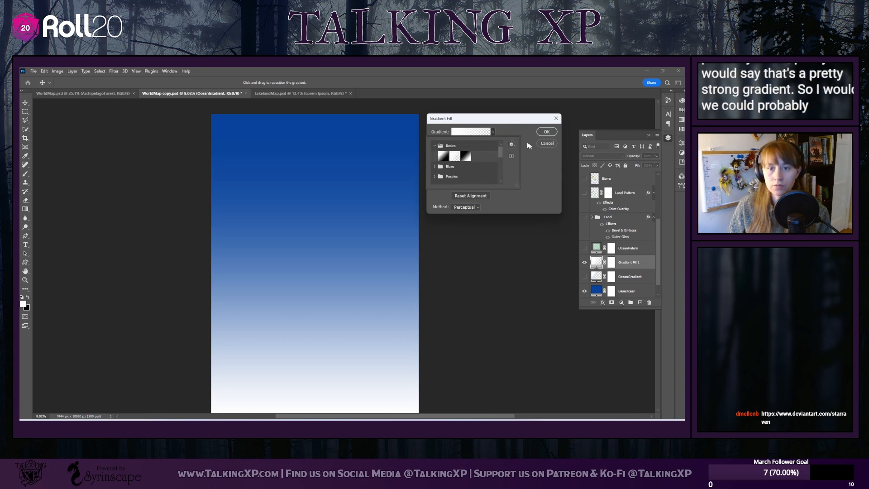
click(512, 144)
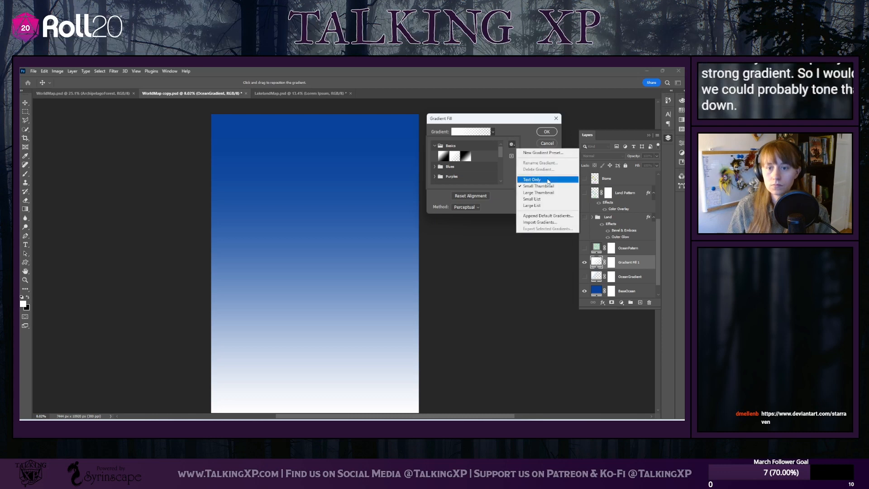
click(521, 132)
click(494, 132)
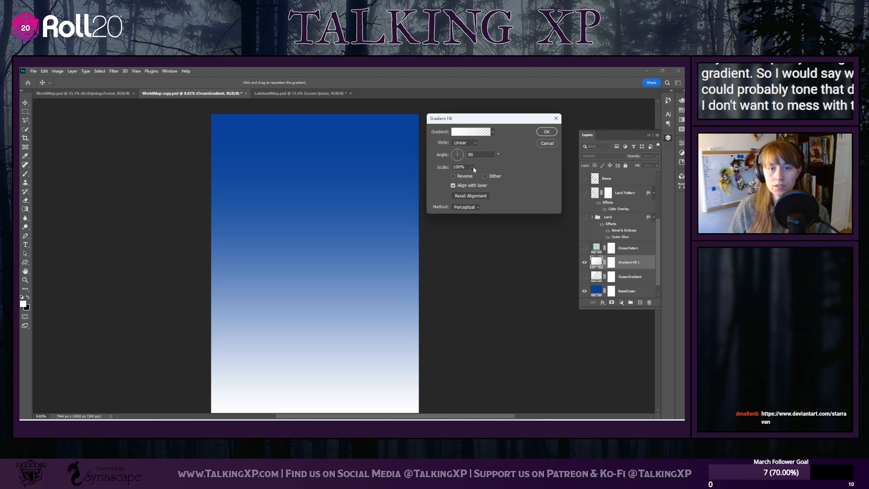
click(478, 208)
click(477, 209)
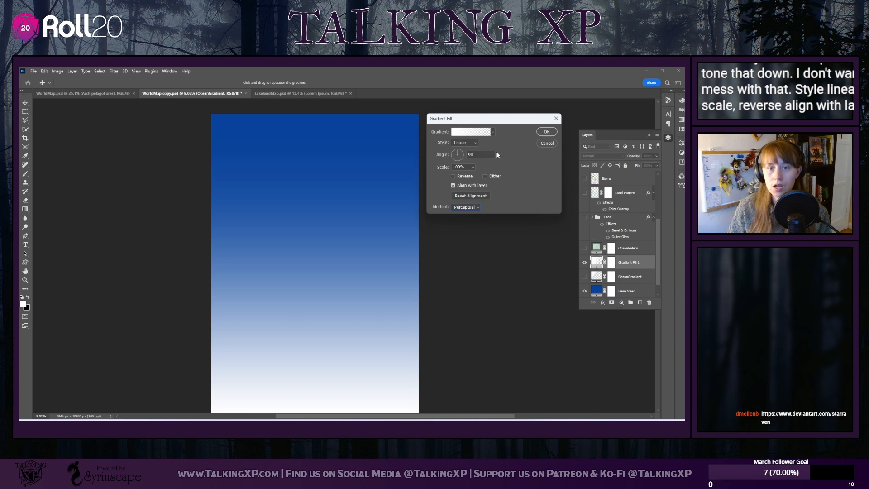
Try the Angle and Reflected styles on the new gradient fill, and return it to Linear
click(474, 144)
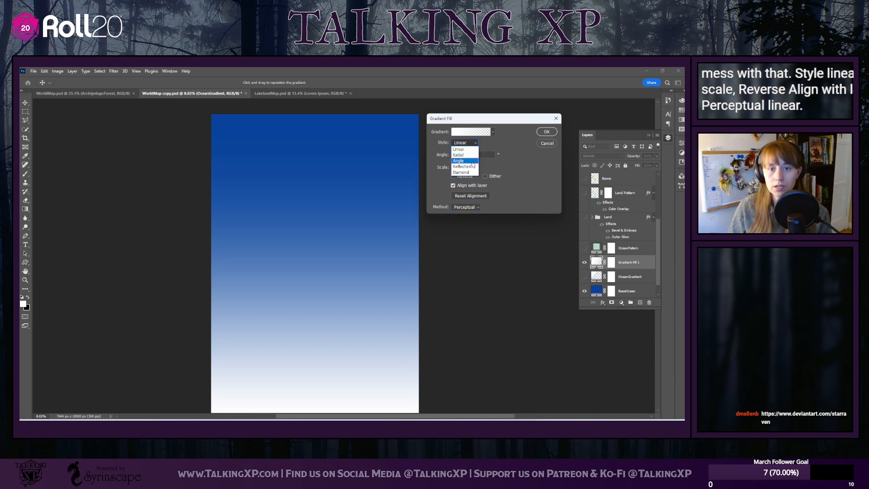
click(466, 161)
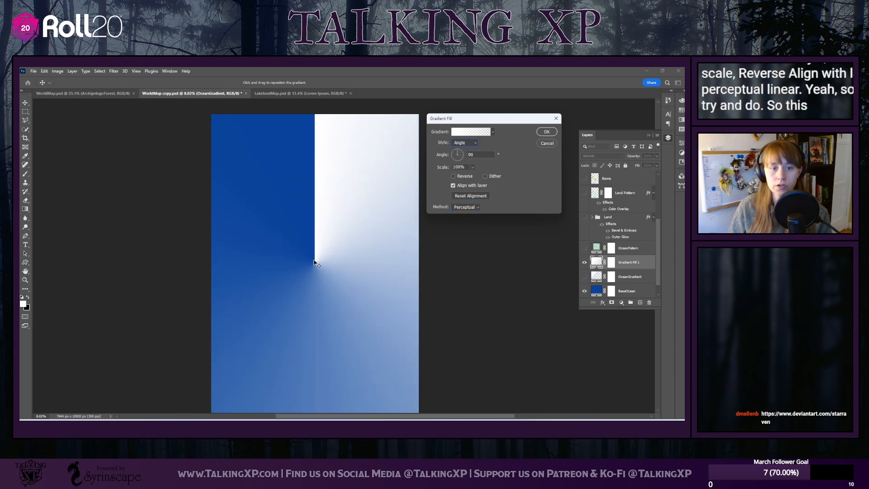
click(470, 143)
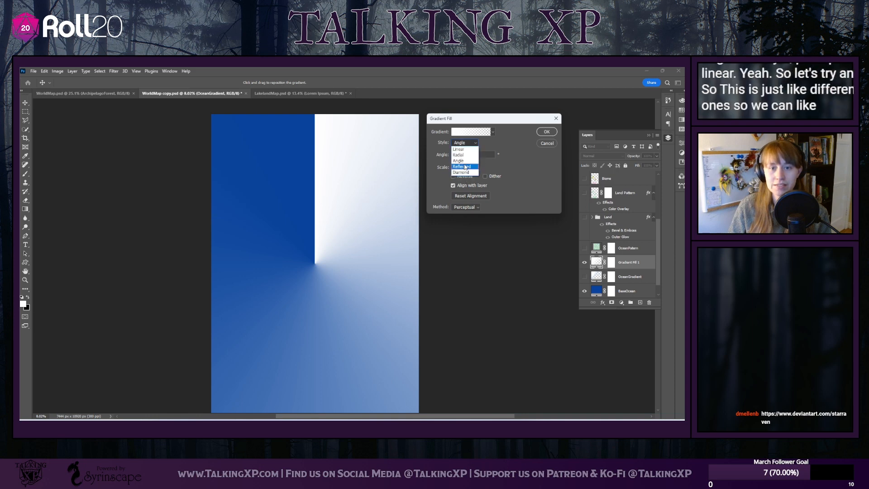
click(463, 166)
click(465, 143)
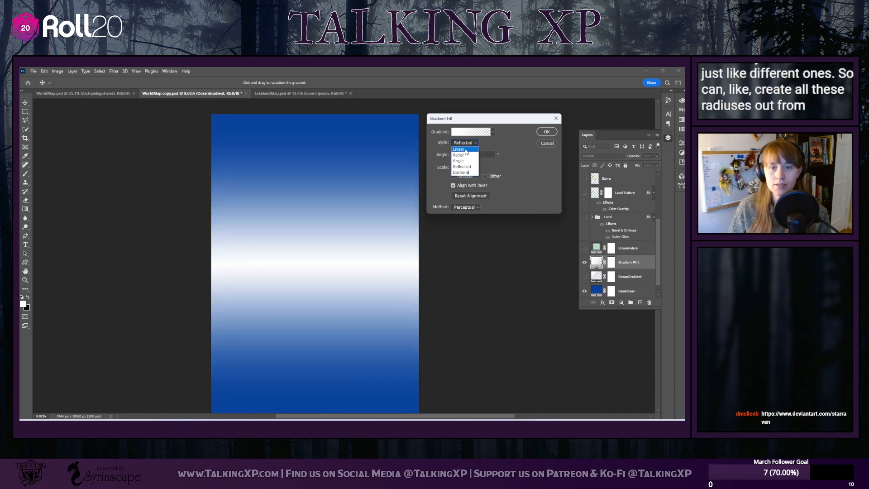
click(460, 148)
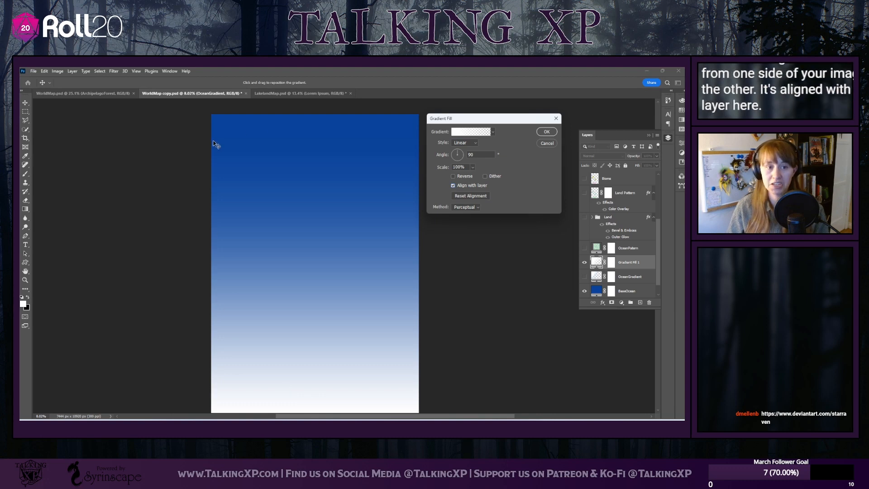
Try the new gradient fill at scales of 1%, 42%, 1000%, 68% and 90%
scroll(383, 333, down, 3)
scroll(278, 226, up, 1)
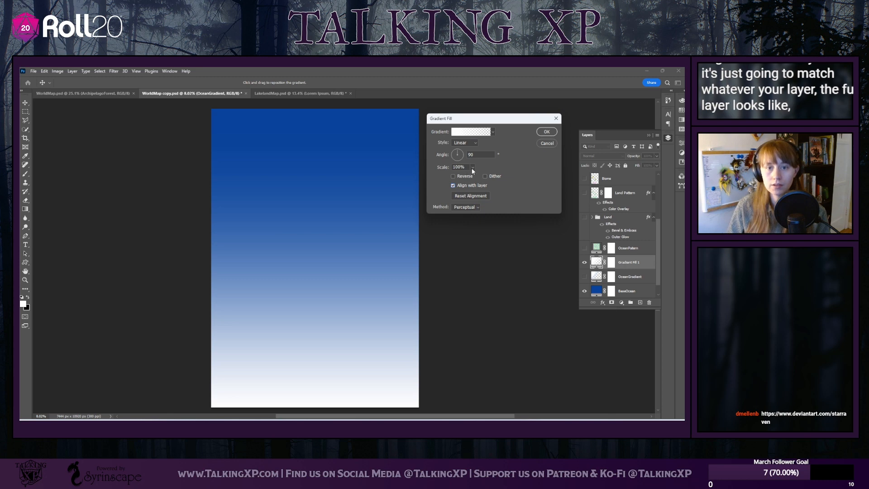
drag(461, 175, 457, 176)
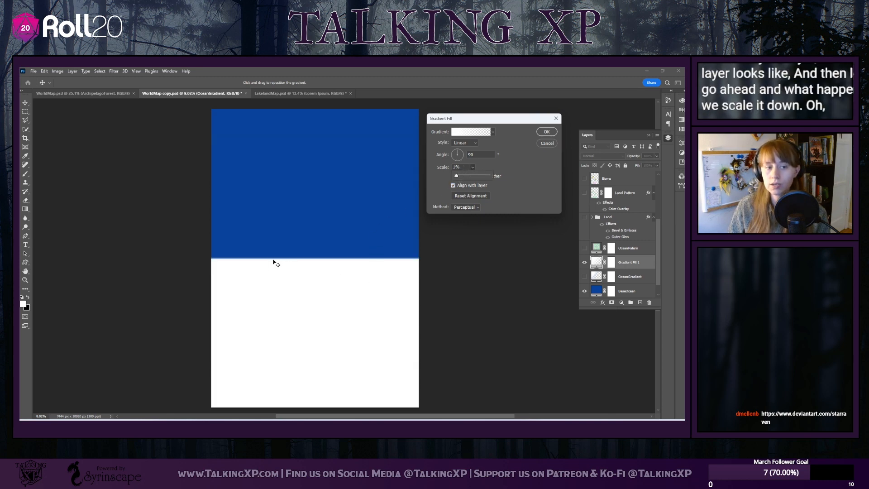
drag(457, 176, 463, 176)
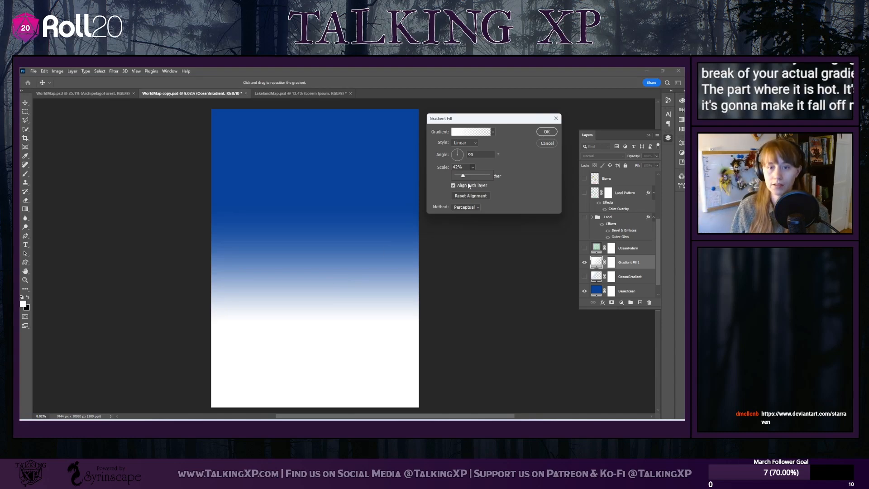
drag(463, 175, 515, 176)
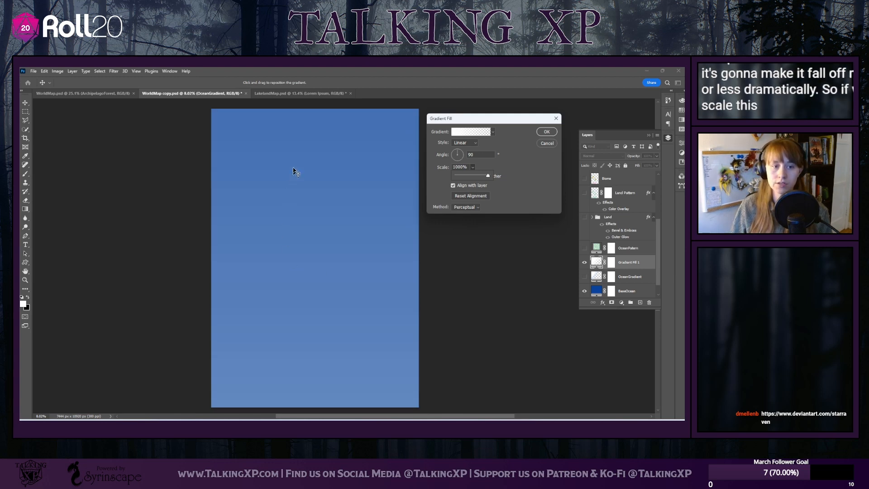
drag(481, 178, 467, 179)
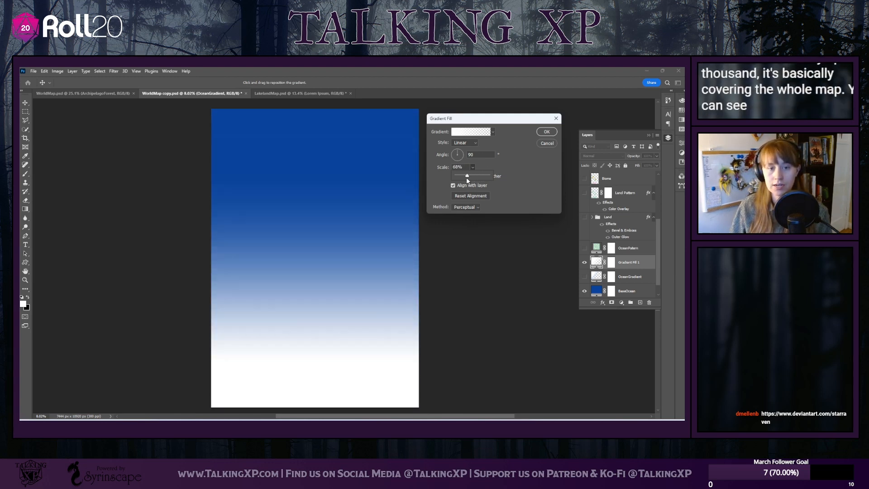
click(470, 176)
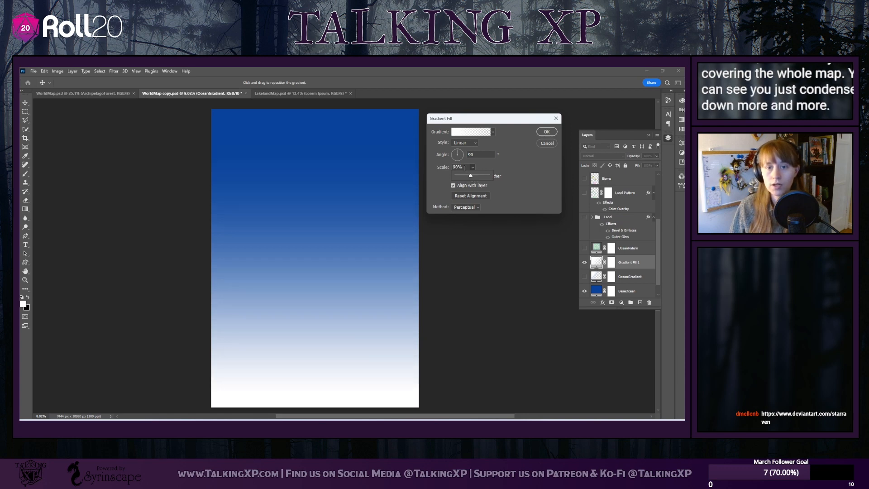
Set the new gradient fill's scale to 100% and accept its settings
click(465, 167)
text(100)
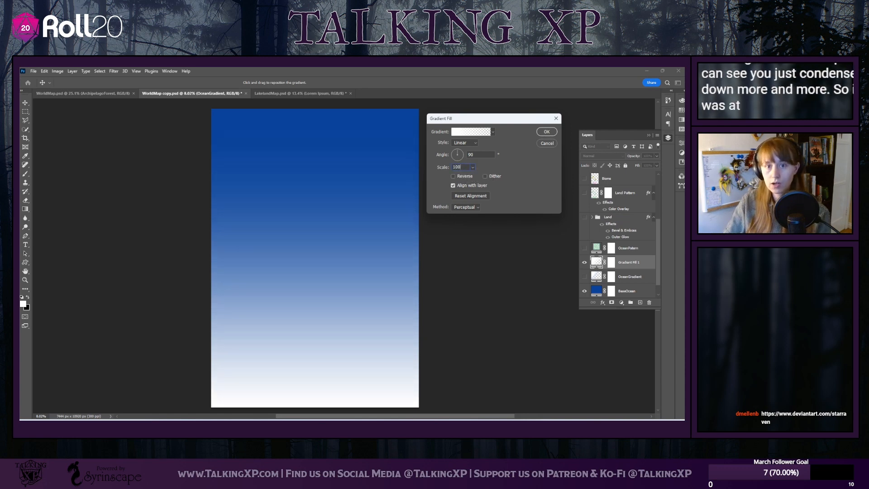
key(Return)
key(t)
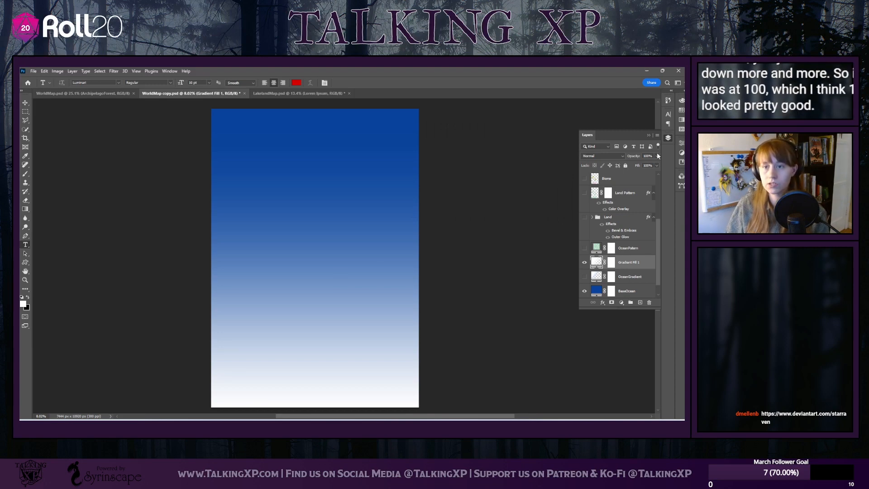
Check the OceanGradient layer and lower the Gradient Fill 1 layer's opacity to 38%
click(630, 277)
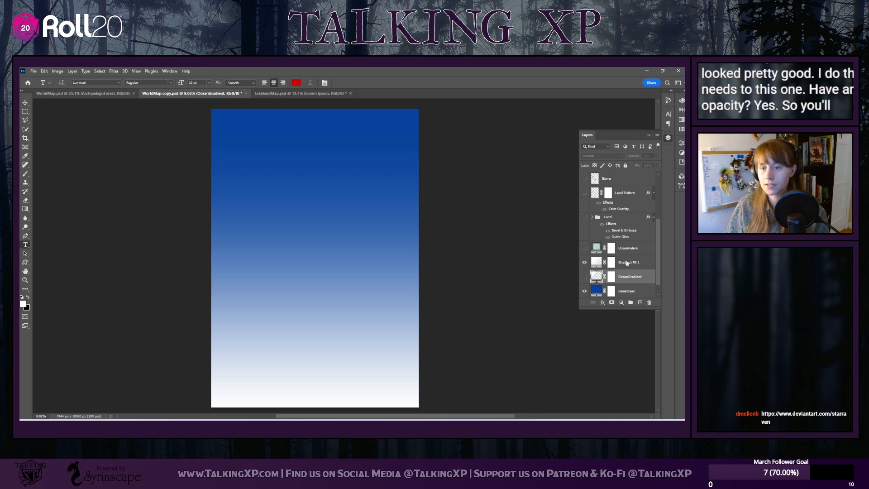
click(627, 262)
click(657, 156)
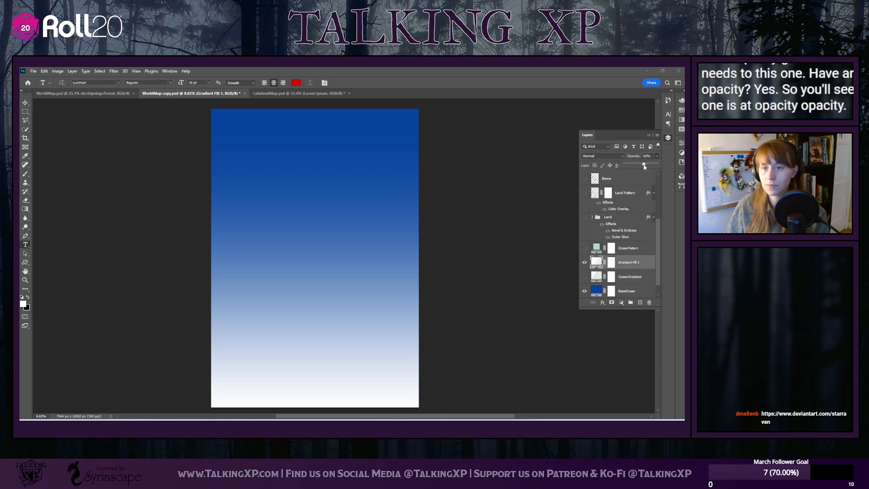
drag(653, 165, 640, 168)
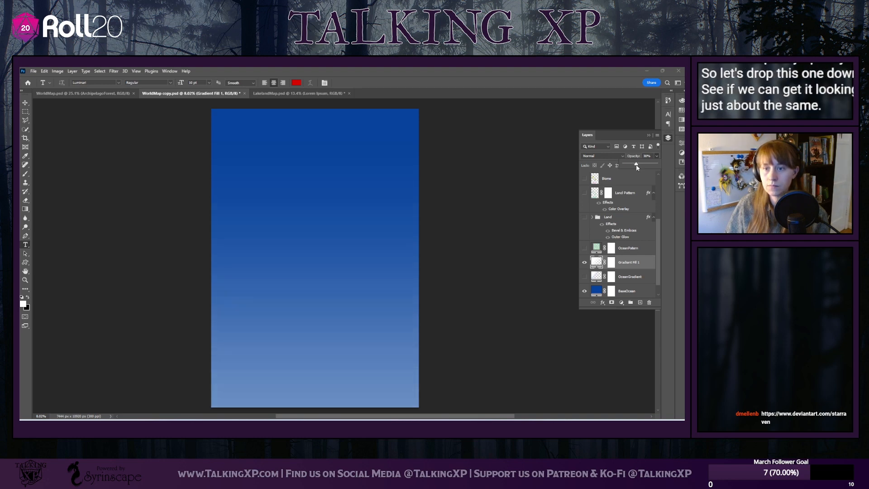
Toggle the visibility of Gradient Fill 1 and OceanGradient to compare them, leaving both layers visible
click(629, 277)
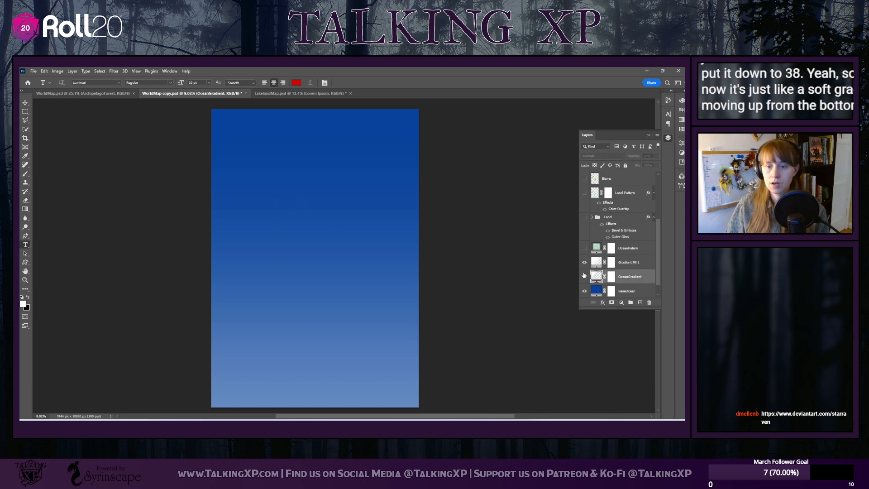
click(584, 263)
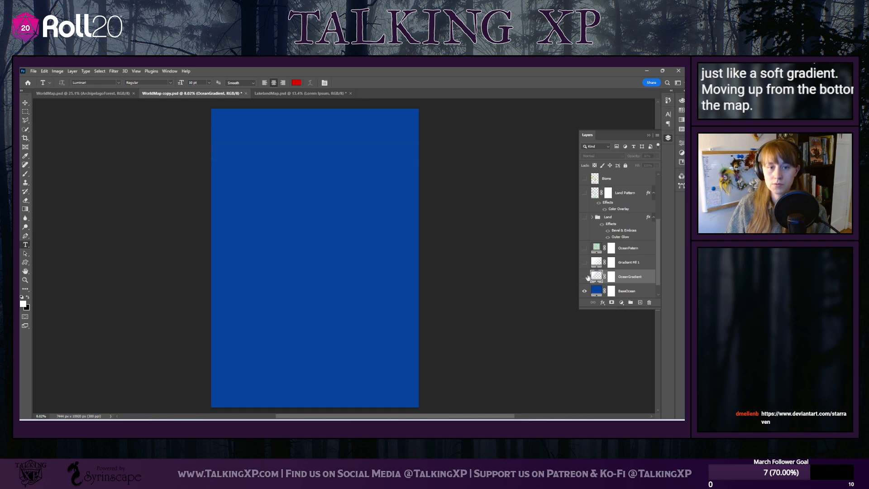
click(584, 276)
click(585, 262)
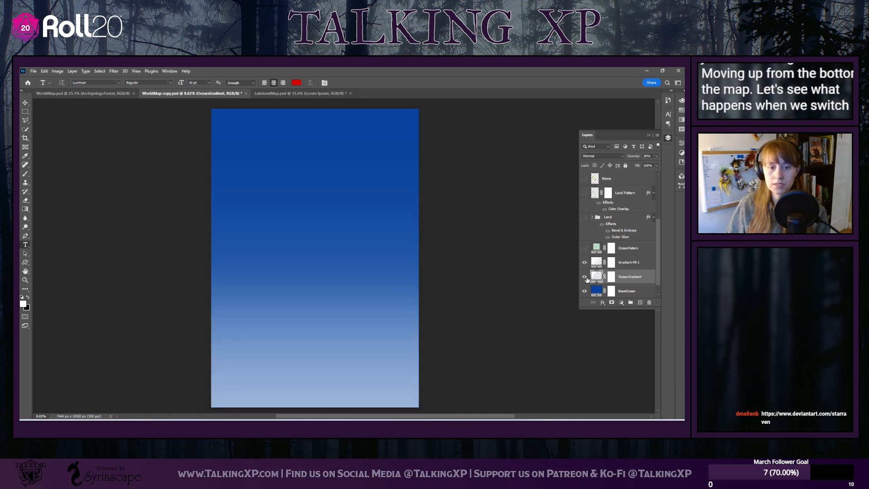
click(585, 276)
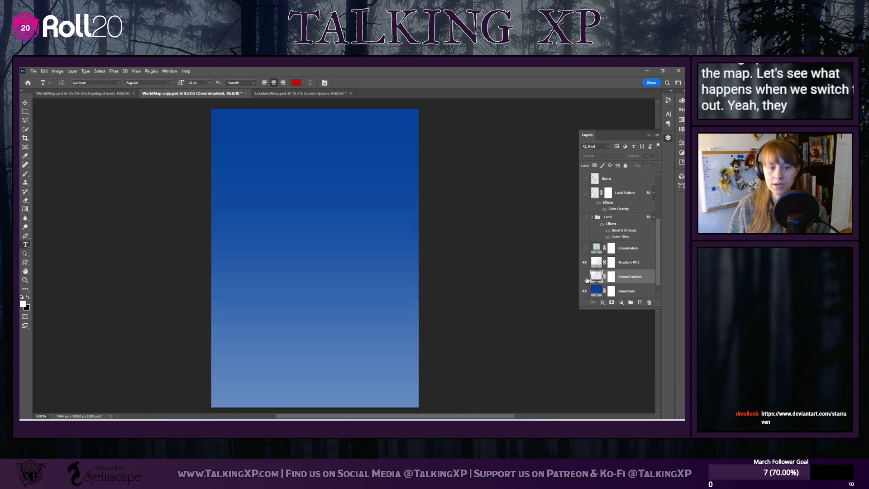
click(628, 267)
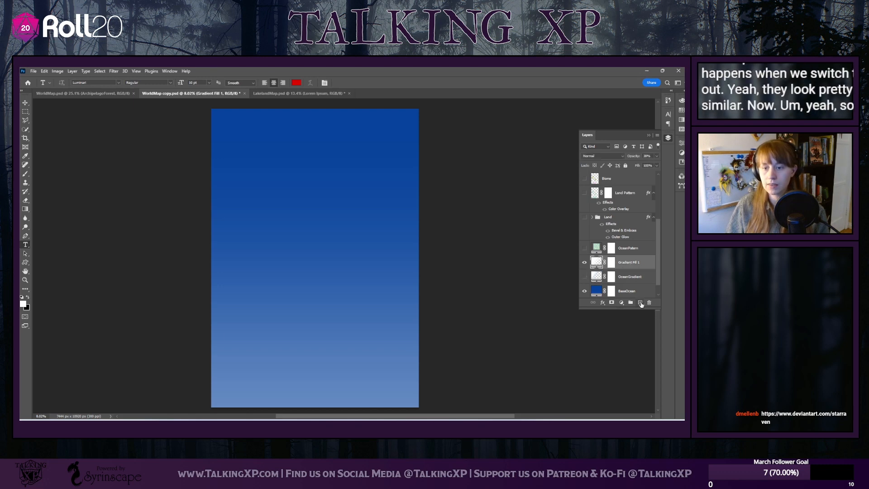
click(591, 277)
click(585, 276)
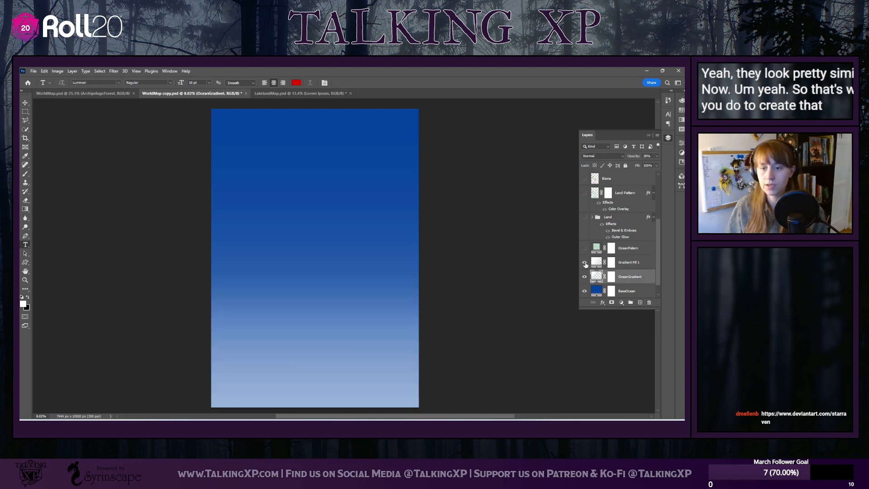
click(634, 262)
click(649, 303)
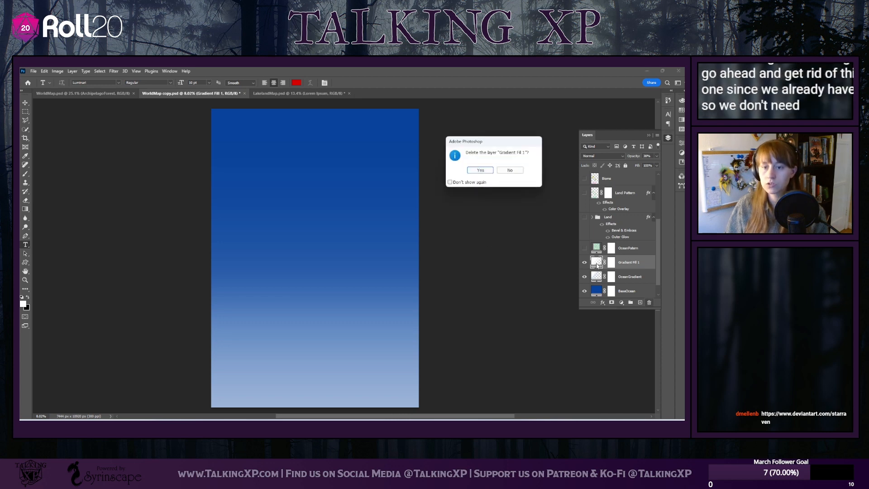
click(519, 170)
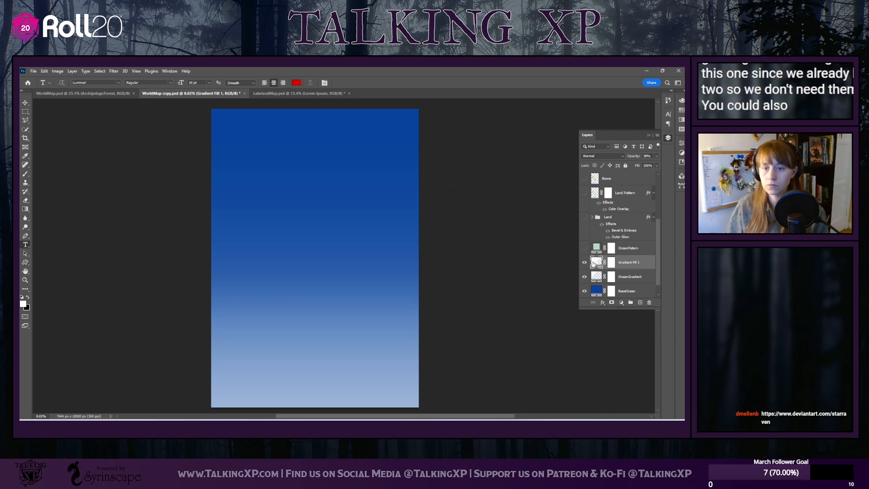
Edit the gradient of Gradient Fill 1 and set its starting colour stop to ff00cc
double_click(593, 263)
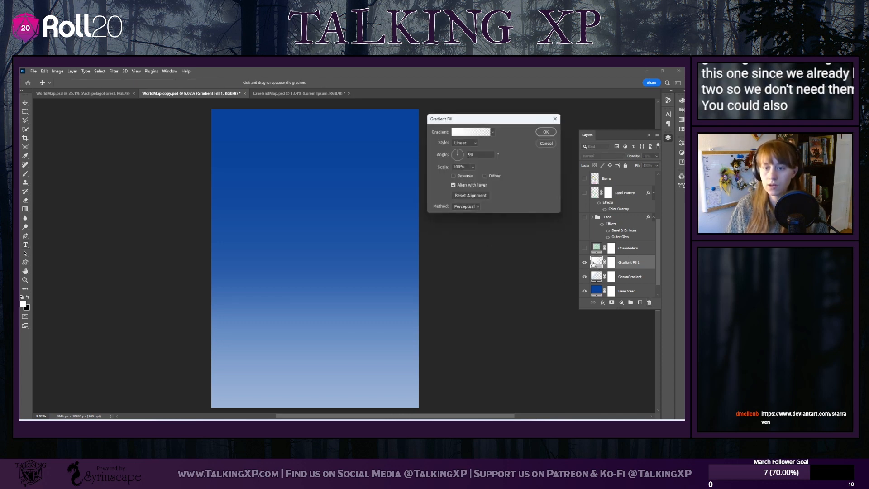
click(488, 132)
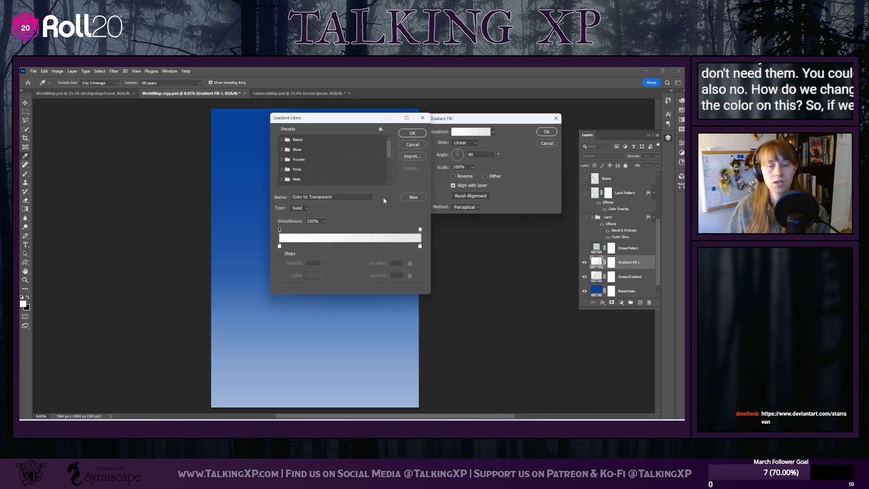
click(423, 118)
click(486, 133)
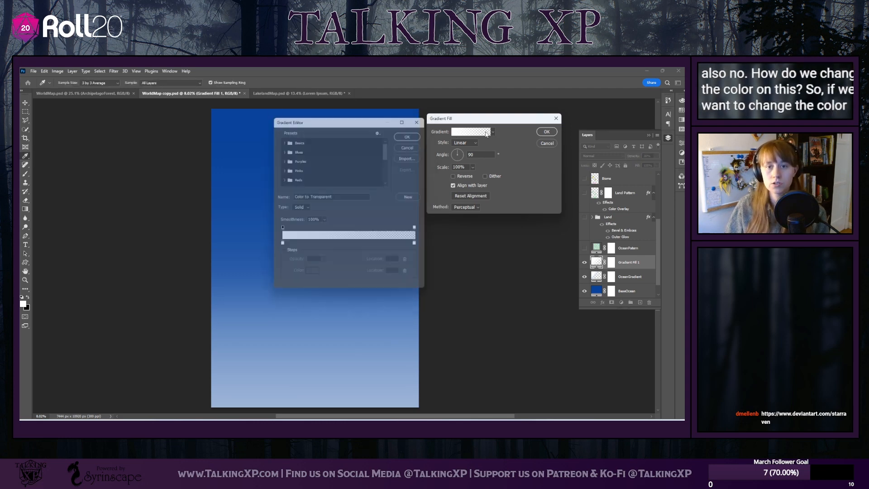
click(280, 247)
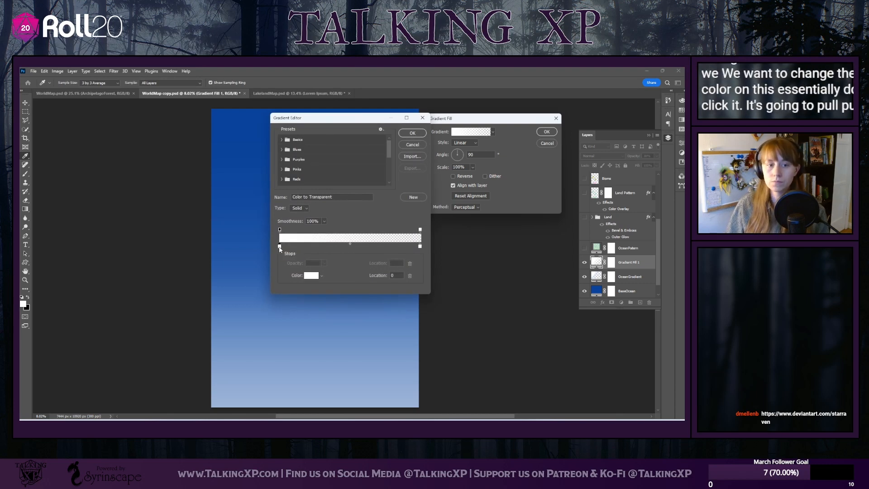
click(311, 276)
text(ff00cc)
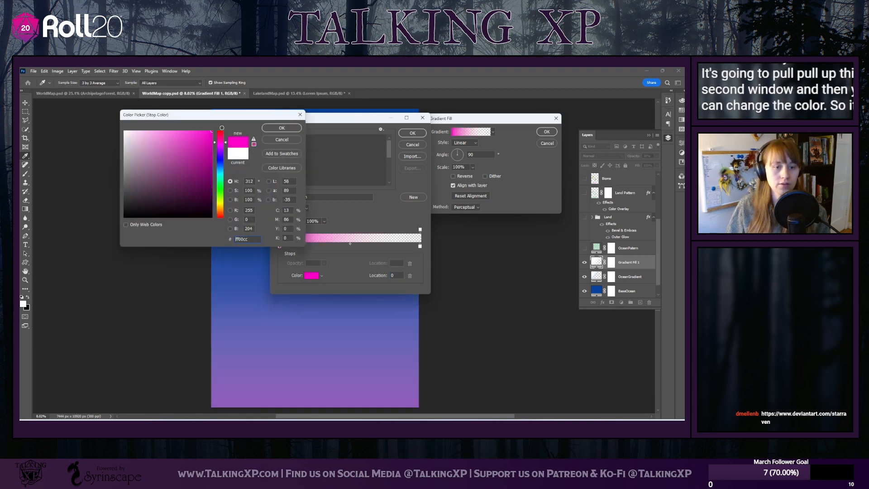
click(282, 128)
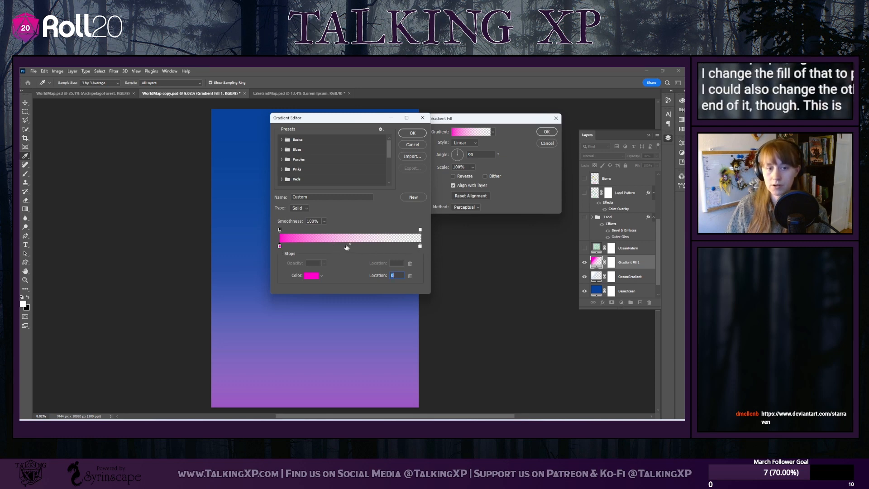
Add a green 00ff24 colour stop at location 36 and another green stop at location 22, and accept the gradient
click(340, 247)
mouse_move(323, 252)
mouse_down()
mouse_move(369, 248)
mouse_move(332, 248)
mouse_up()
double_click(330, 246)
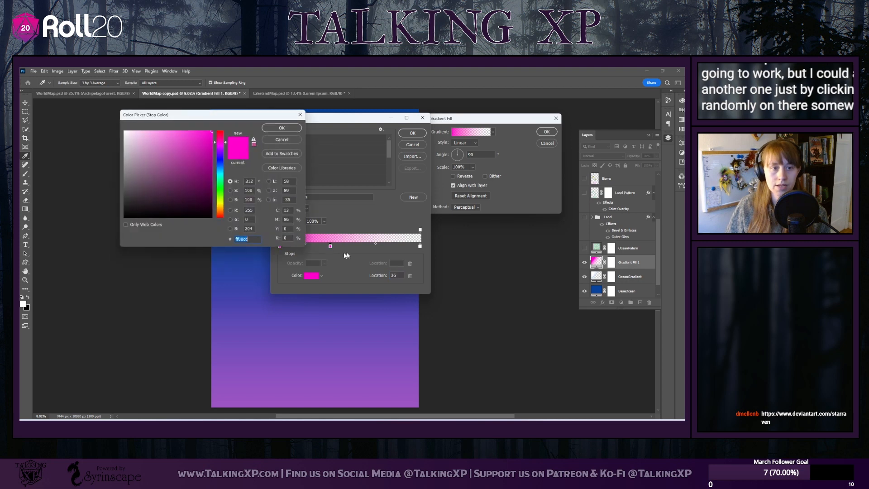
drag(218, 151, 218, 187)
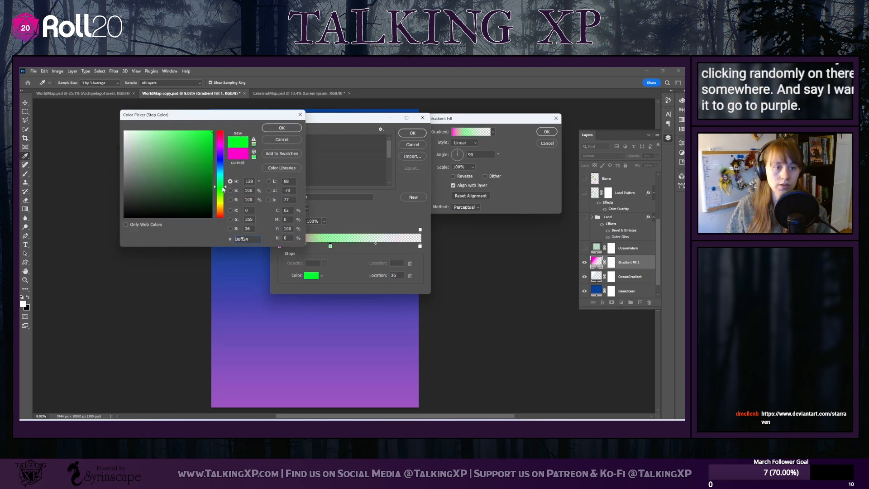
click(282, 127)
drag(306, 244, 310, 246)
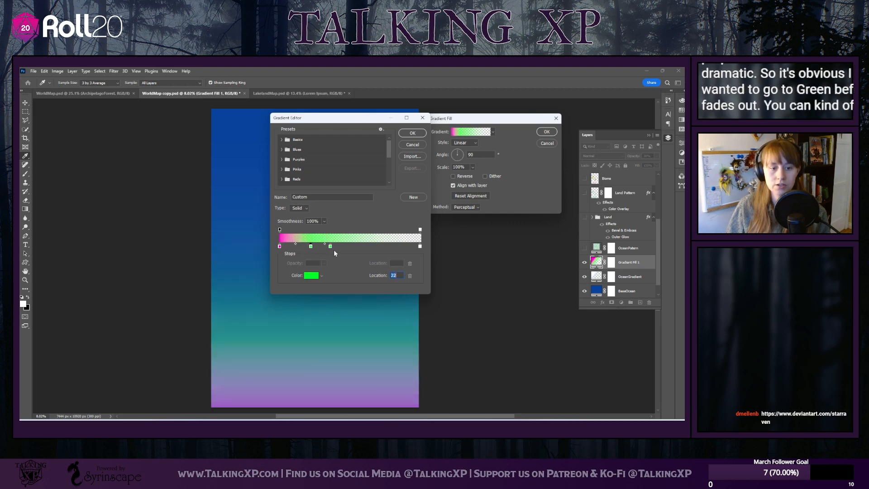
click(423, 135)
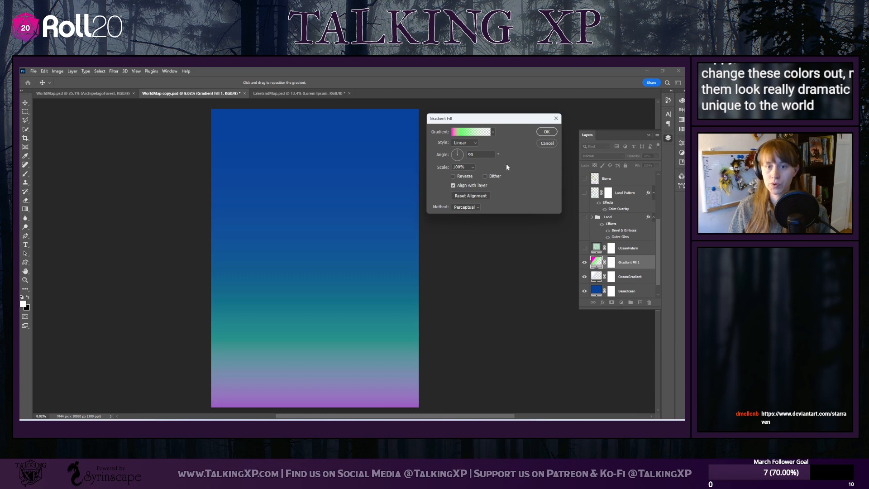
Set the scale of Gradient Fill 1 to 288%, accept the fill settings and keep that layer selected
drag(473, 167, 483, 177)
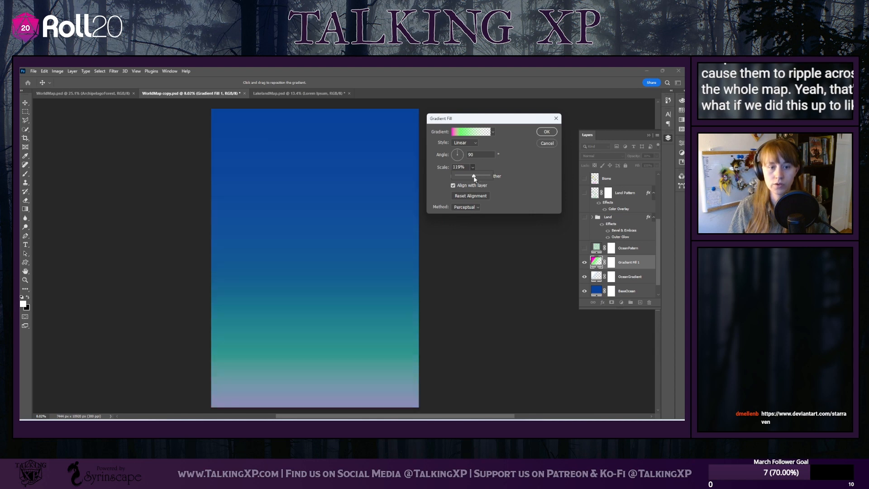
drag(474, 179, 478, 177)
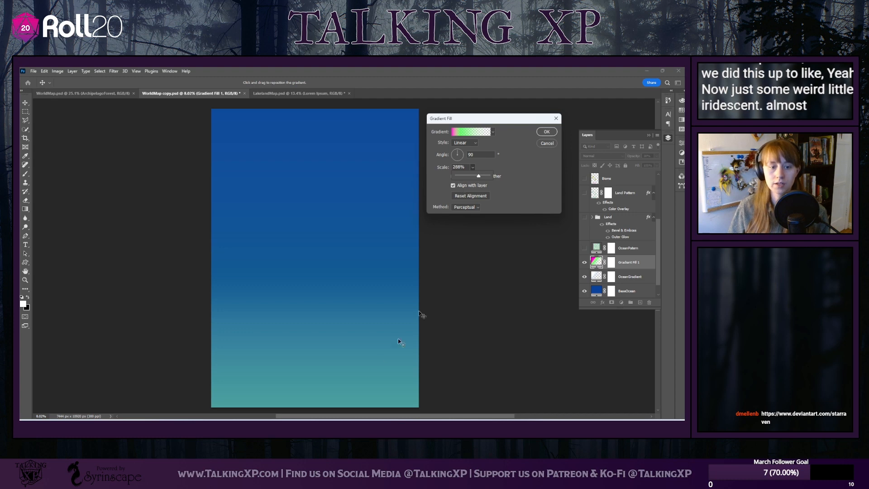
click(546, 132)
click(624, 272)
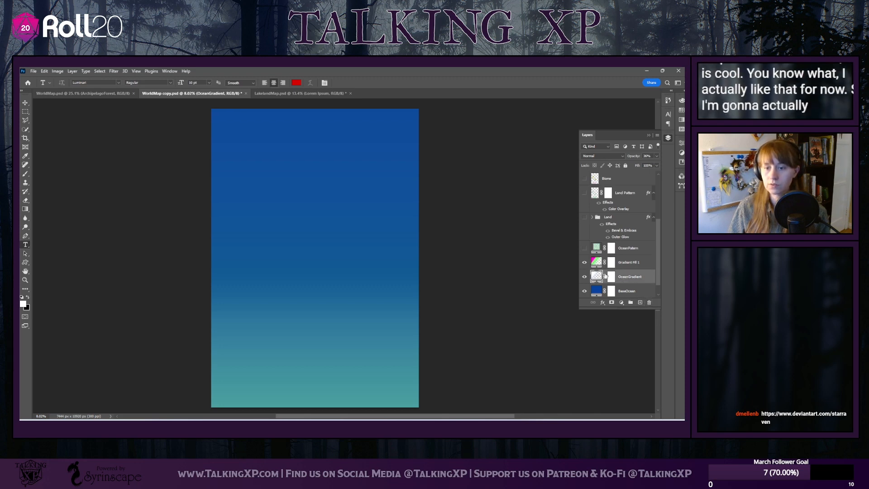
click(622, 262)
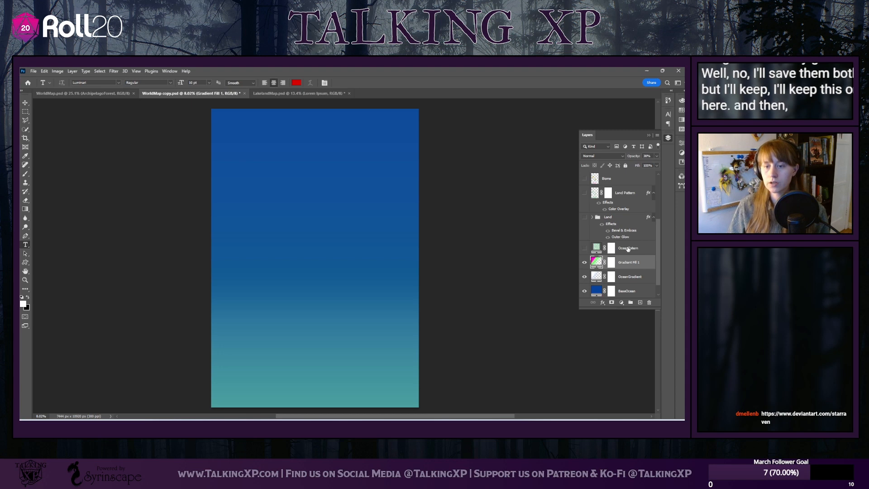
Show the OceanPattern layer and examine its water texture up close and across the whole map
click(597, 248)
click(585, 249)
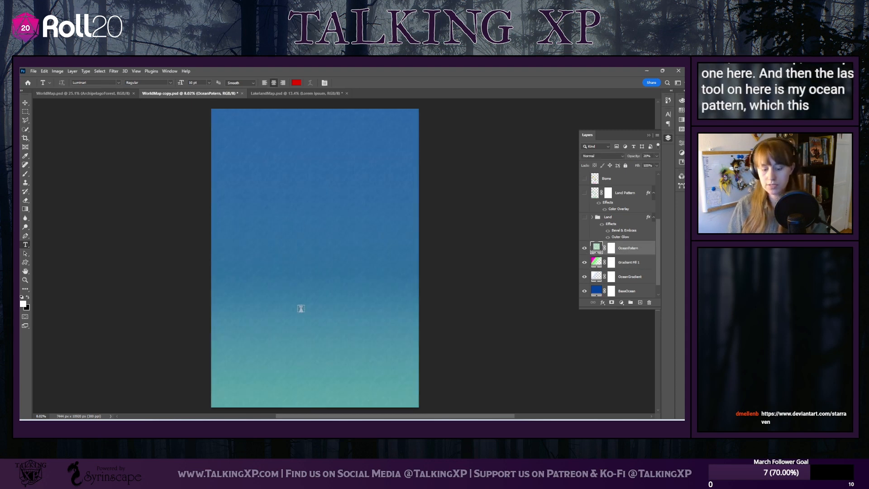
scroll(301, 308, up, 5)
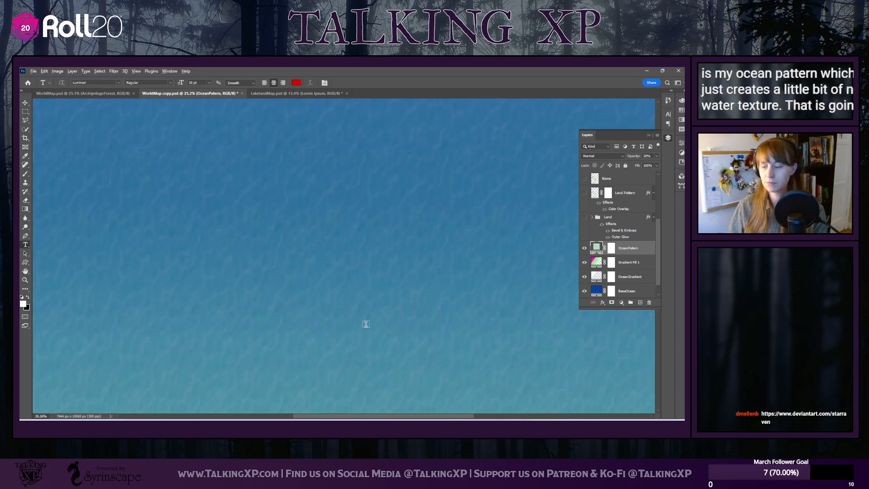
scroll(366, 324, down, 1)
scroll(366, 324, down, 5)
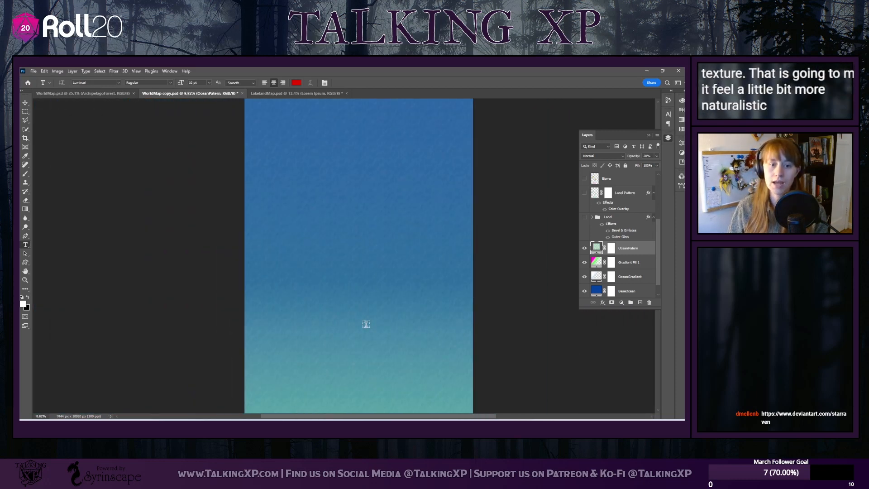
scroll(358, 334, down, 2)
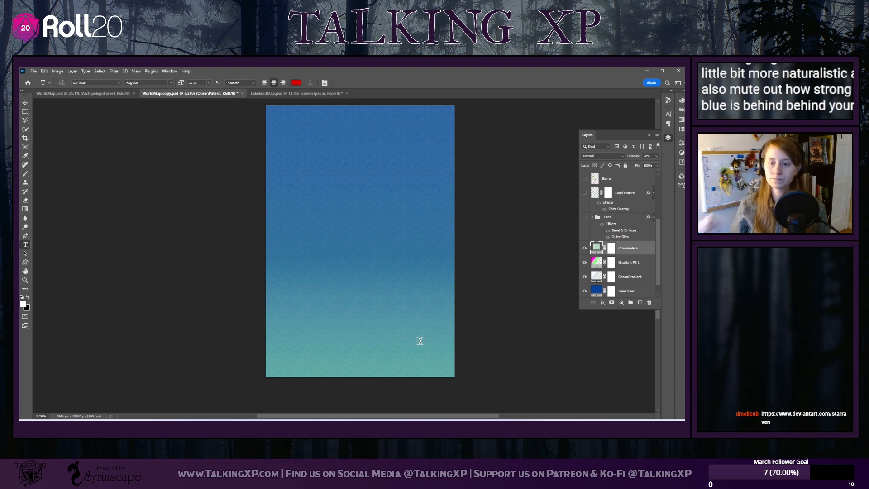
Add a pattern fill layer above OceanPattern, try the Water patterns and choose the green one
click(622, 304)
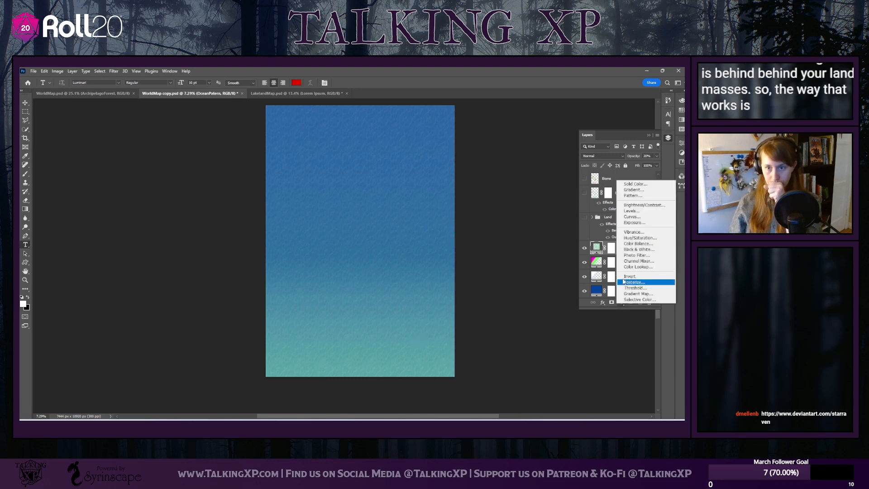
click(637, 196)
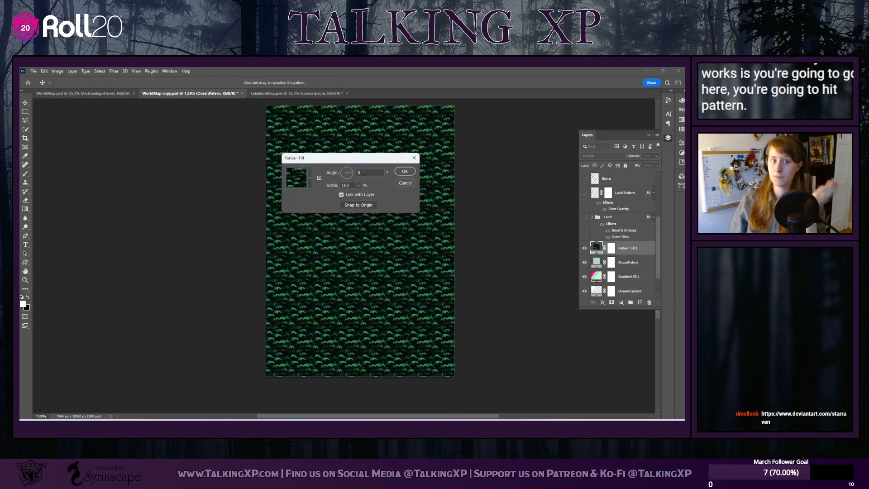
click(309, 178)
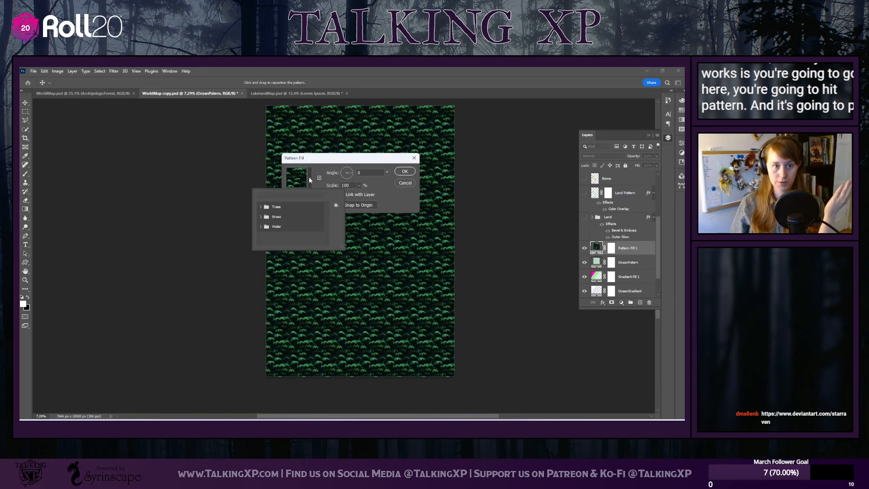
click(260, 227)
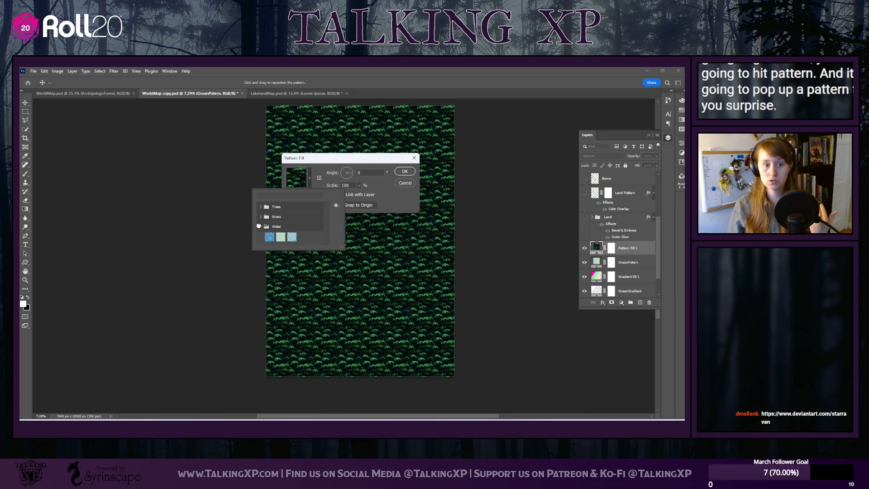
click(280, 237)
click(292, 237)
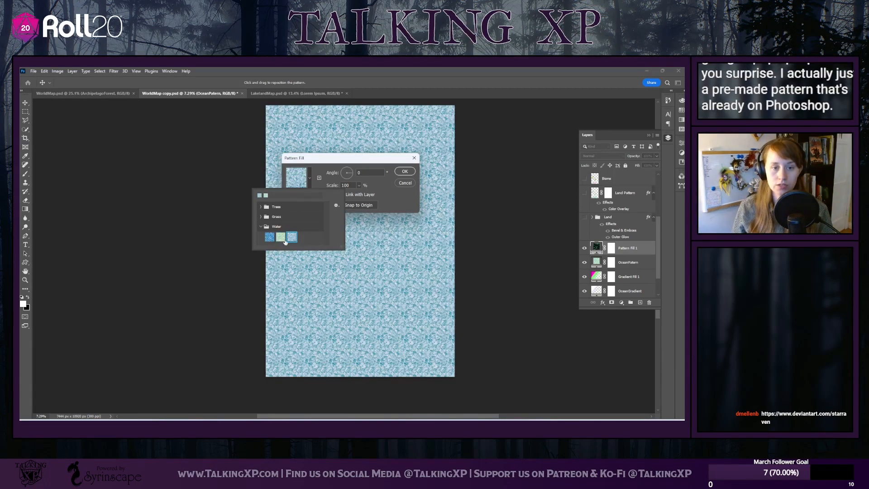
click(271, 237)
click(279, 237)
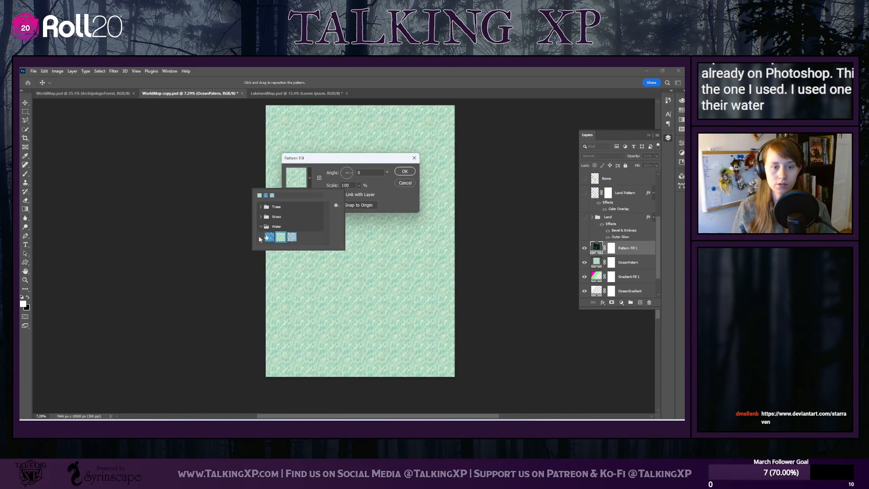
click(355, 190)
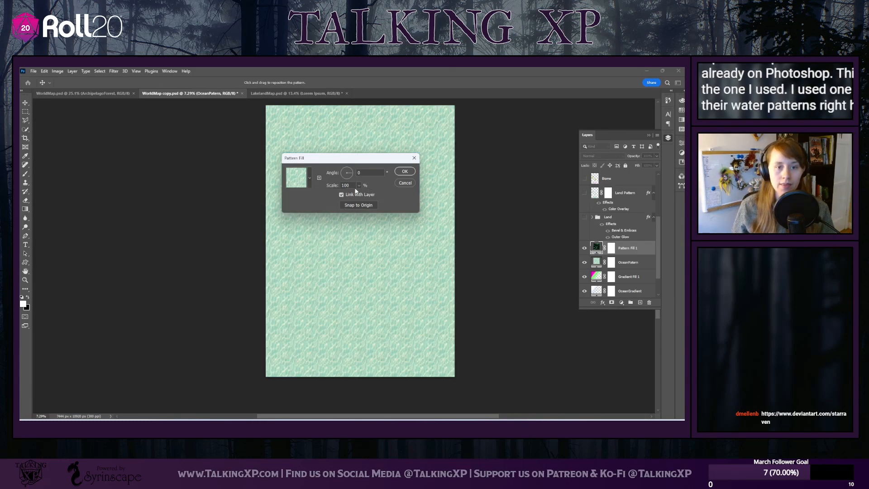
Scale the water pattern to about 363%, rotate it to 174.52° and lower the pattern fill layer's opacity to 22%
click(359, 186)
drag(364, 195, 368, 195)
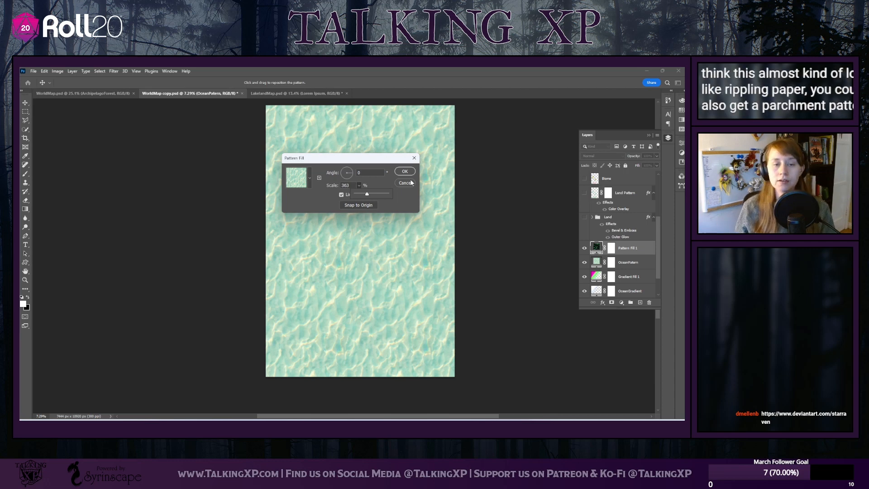
drag(344, 176, 339, 172)
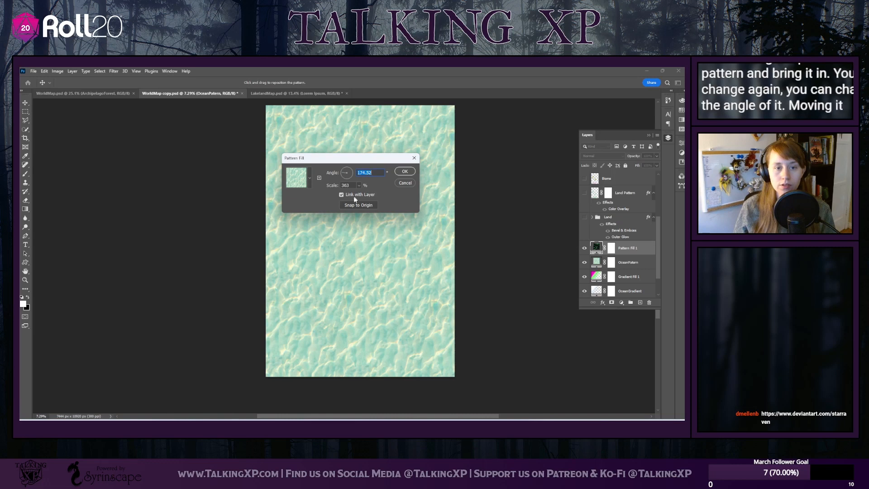
click(405, 172)
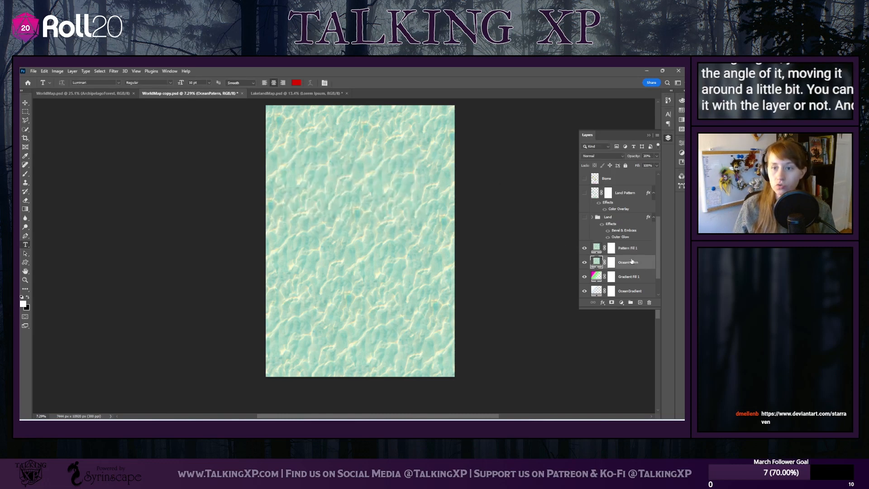
click(657, 156)
drag(657, 165, 631, 166)
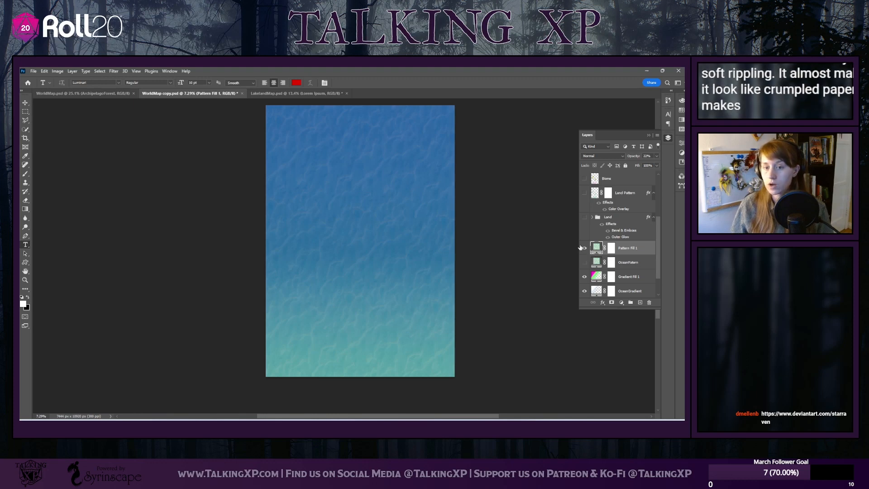
Delete the trial pattern fill layer and make the OceanPattern layer visible again
click(649, 304)
click(479, 170)
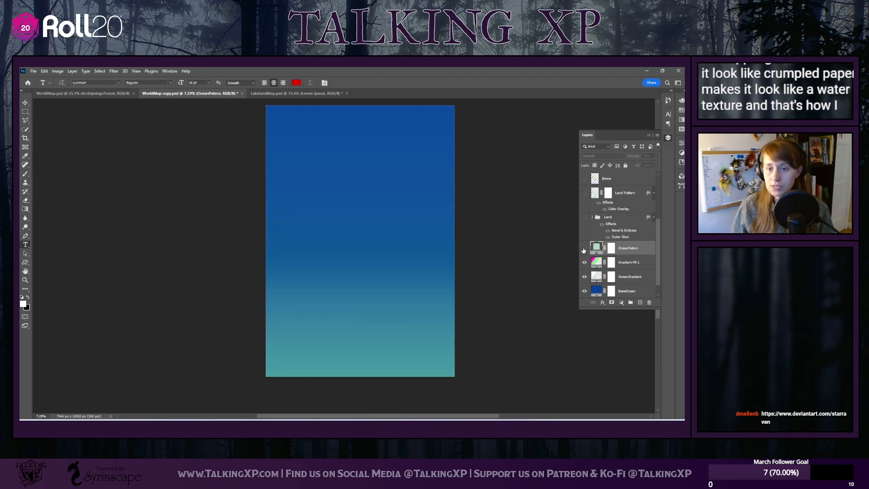
click(584, 248)
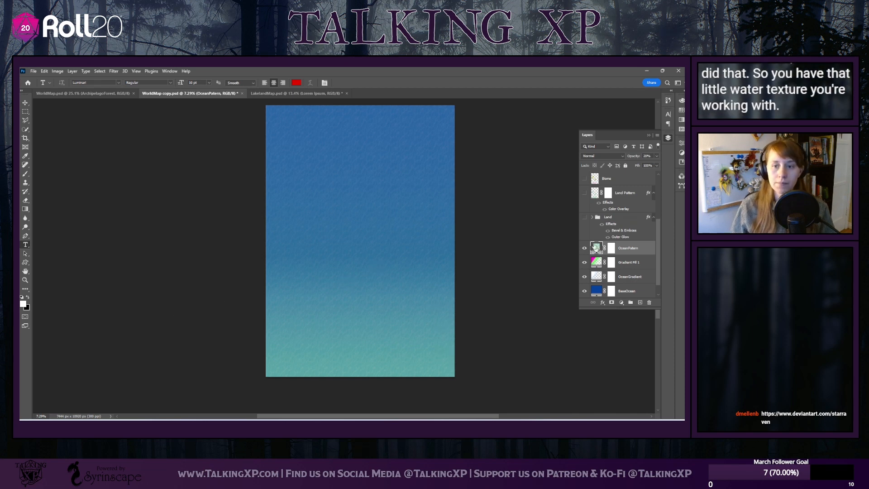
Show the Land group, expand it and select the East Continent layer
scroll(639, 278, up, 3)
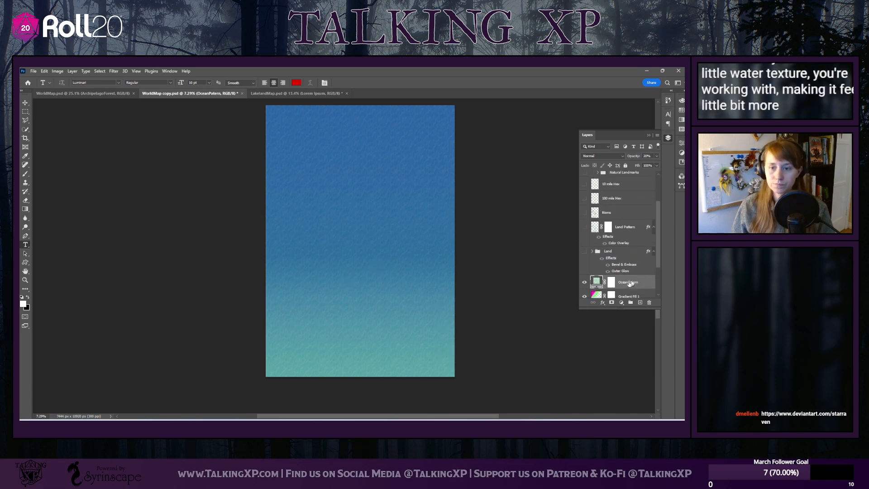
scroll(629, 243, down, 3)
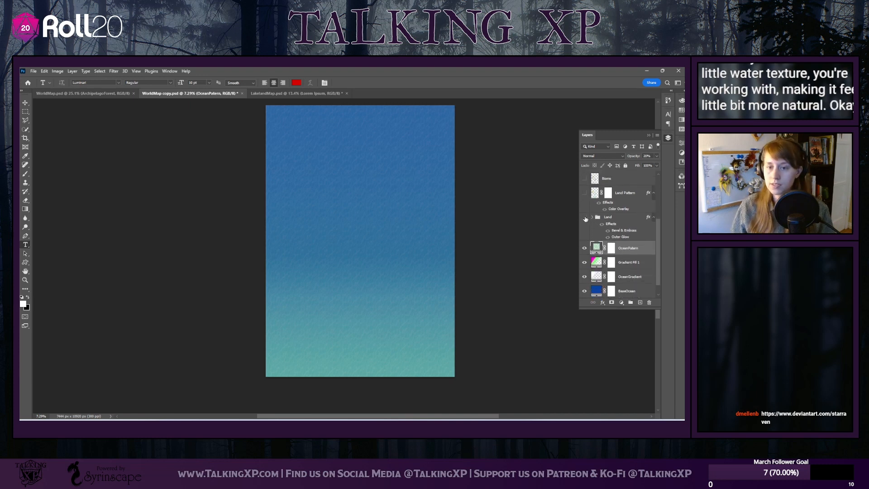
click(585, 218)
click(592, 217)
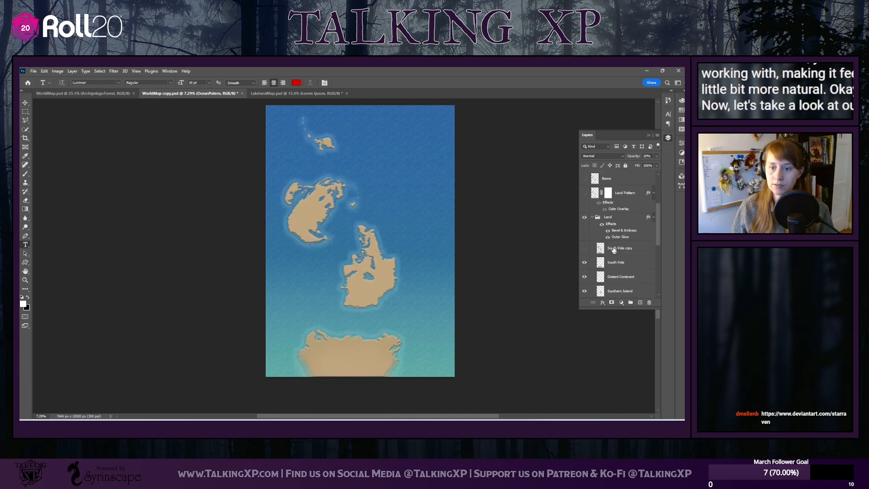
scroll(614, 250, down, 10)
click(632, 245)
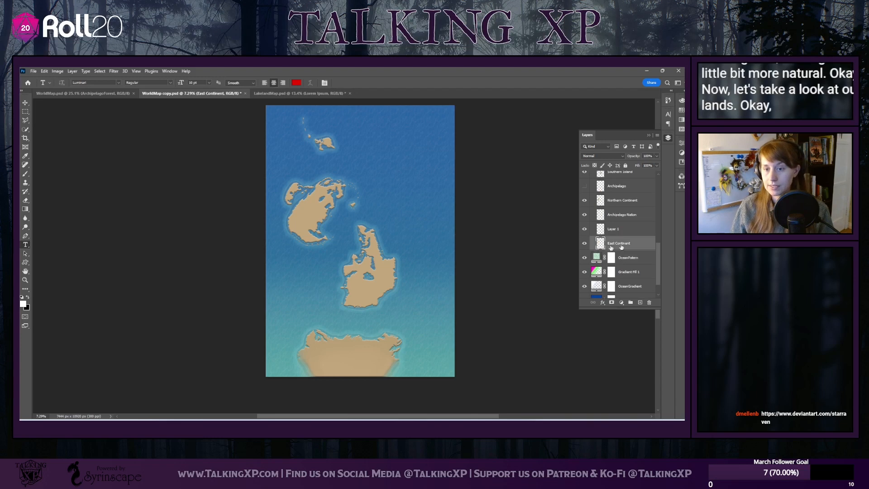
Delete the East Continent layer and the Layer 1 layer above it from the Land group
scroll(615, 254, up, 1)
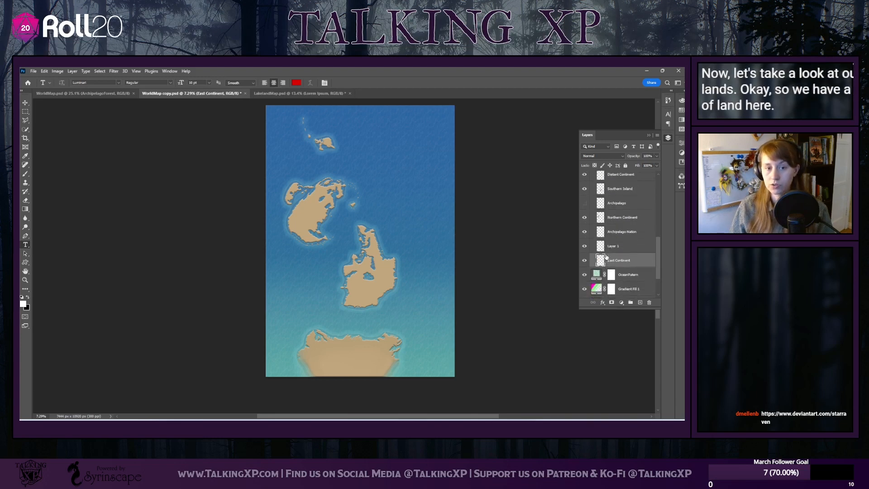
click(649, 303)
click(480, 169)
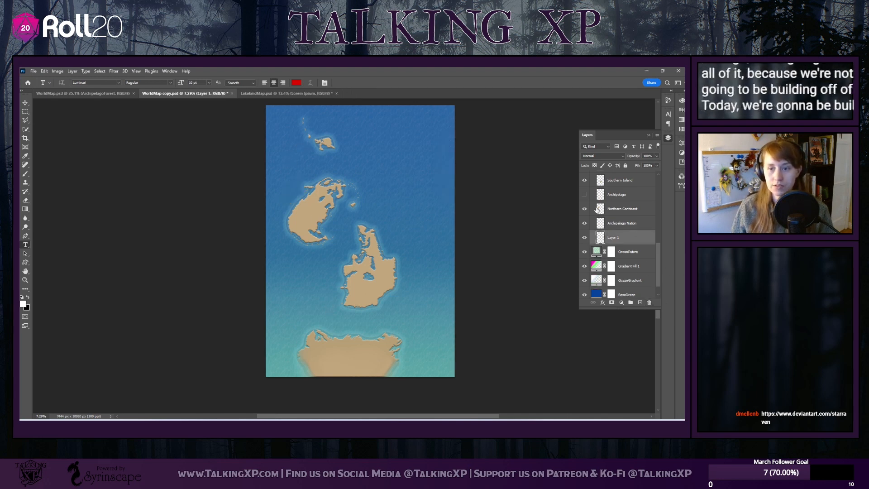
scroll(633, 271, up, 1)
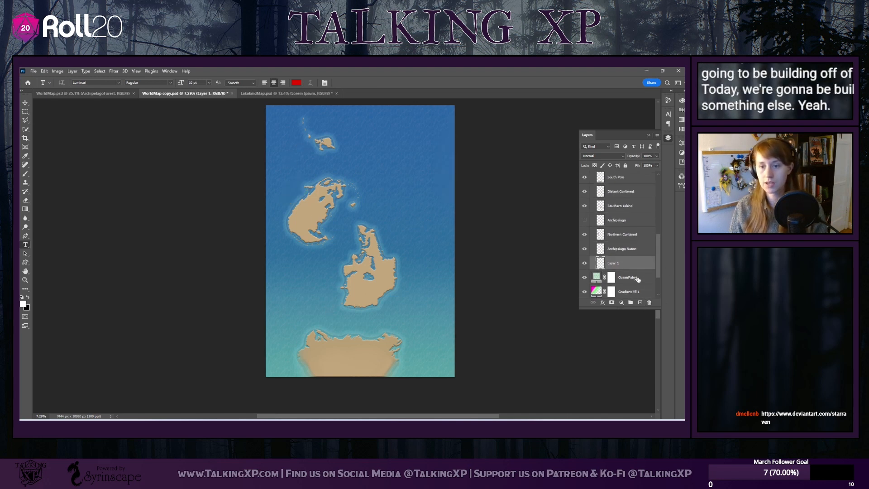
click(650, 303)
click(480, 170)
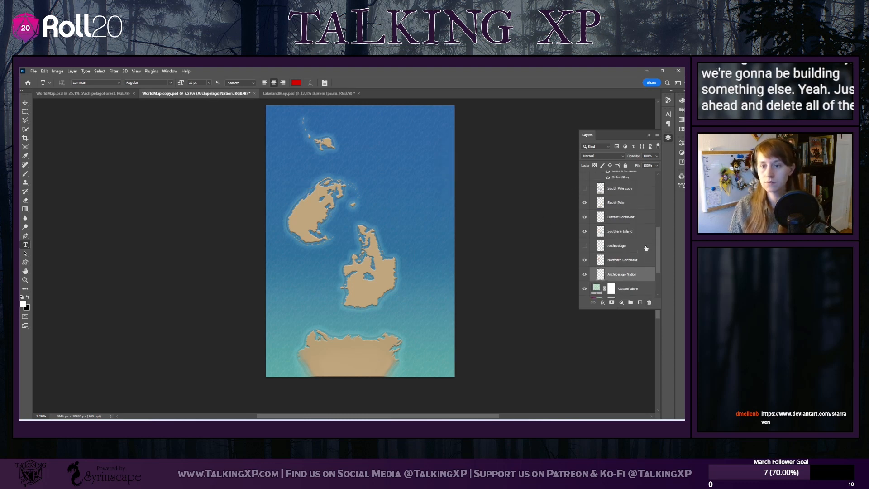
Show the South Pole copy layer, then delete all the layers from South Pole through Archipelago Nation
scroll(646, 248, up, 3)
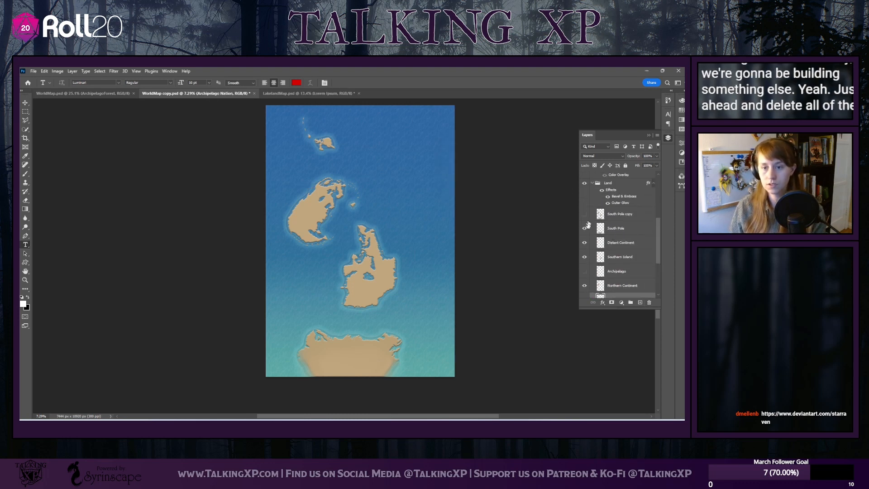
click(618, 229)
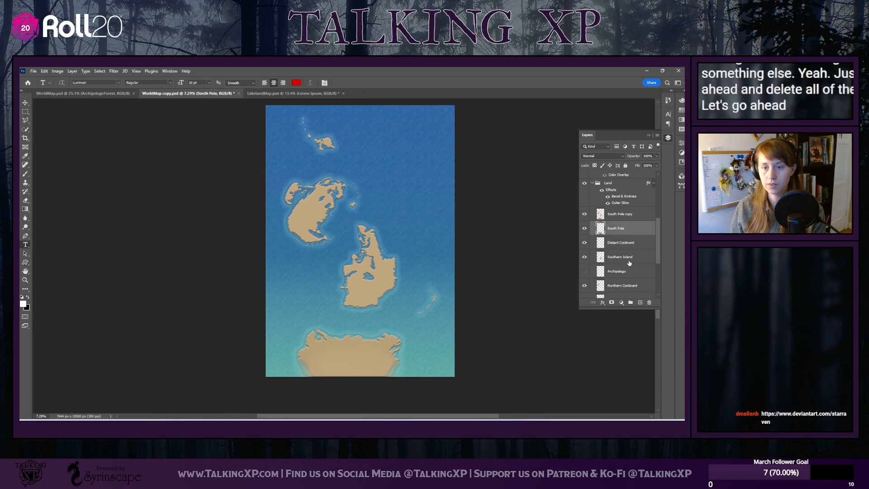
scroll(629, 263, down, 5)
shift+click(629, 257)
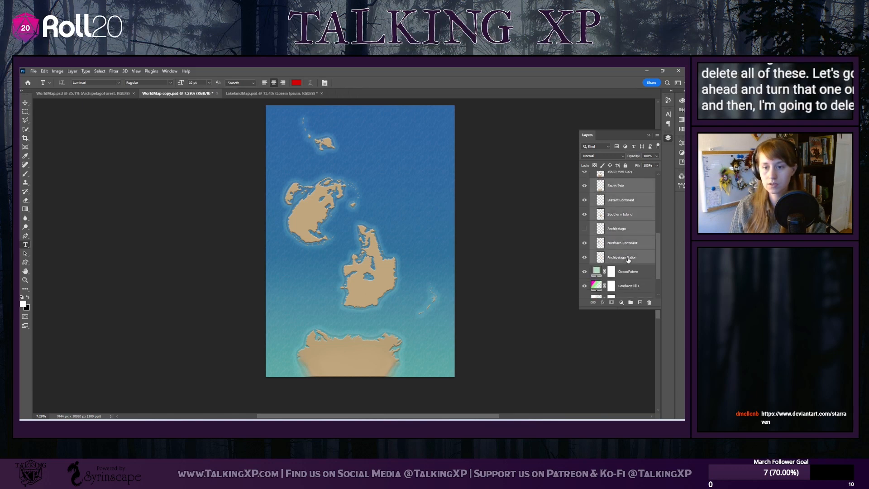
click(650, 302)
click(479, 173)
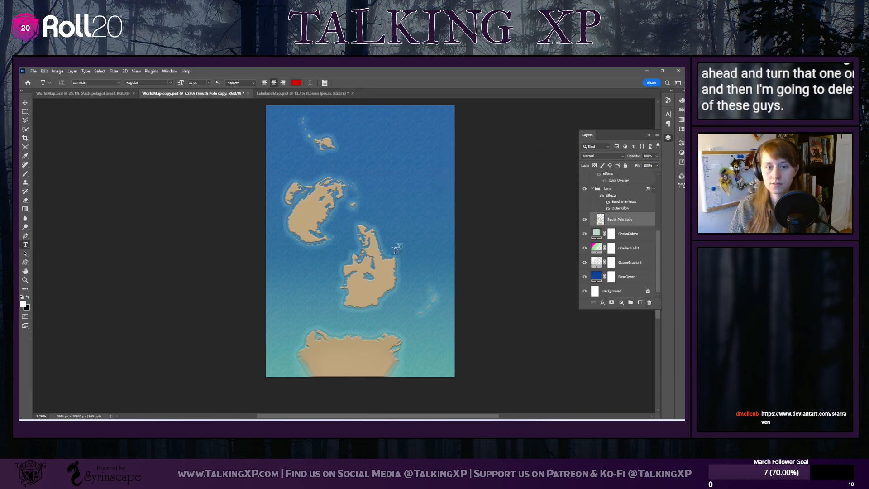
Set the Eraser to a 417 px Hard Round brush and erase the small northern island on the South Pole copy layer
click(26, 203)
click(67, 83)
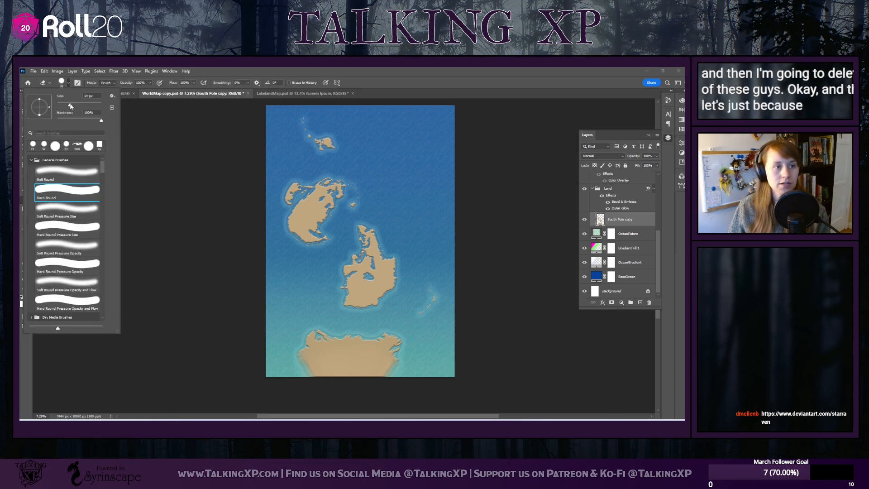
drag(71, 106, 80, 105)
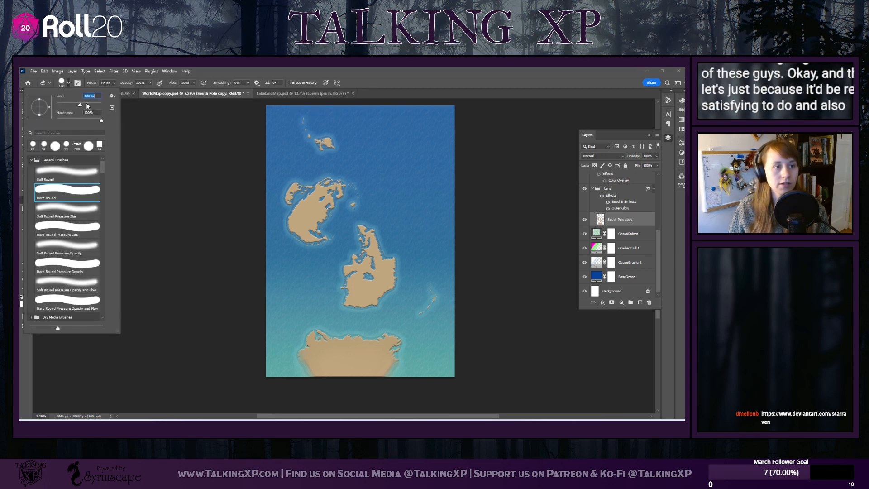
click(93, 105)
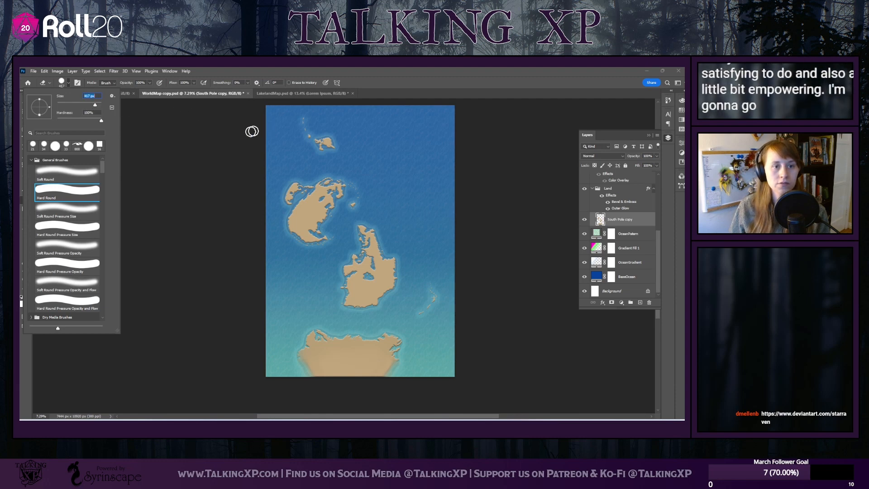
click(192, 147)
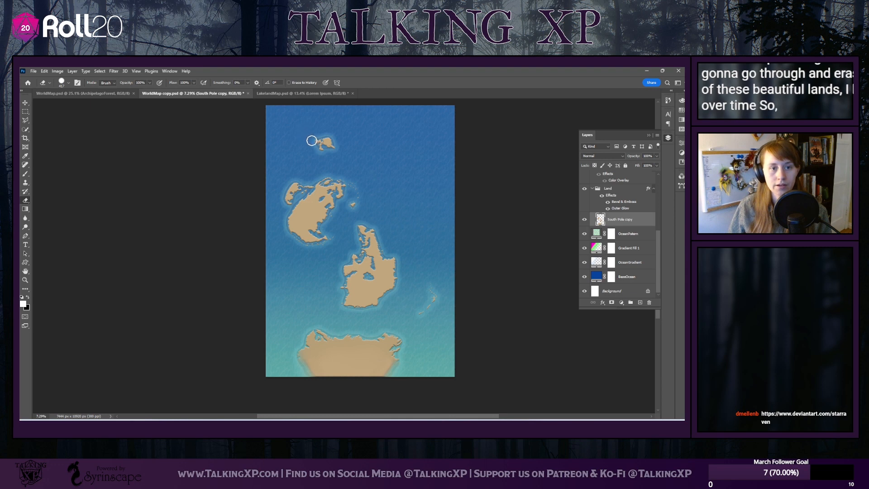
drag(320, 140, 336, 143)
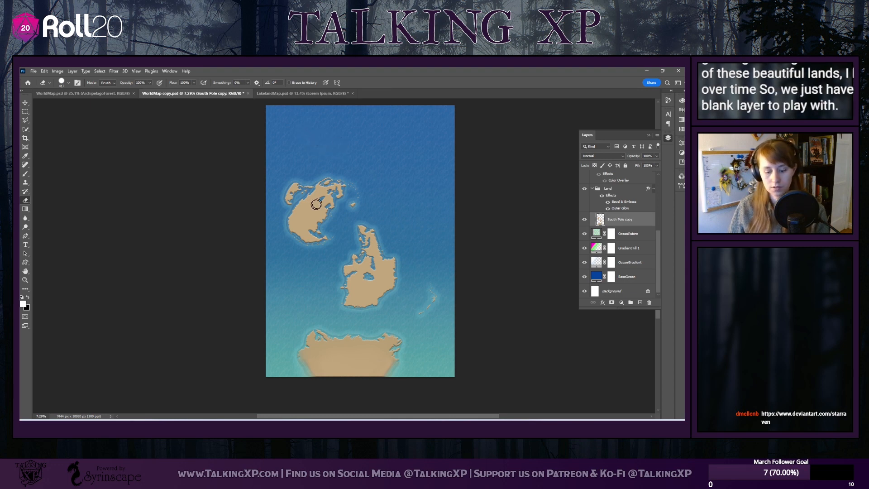
Erase the coastlines of the northwestern continent and punch three round craters into its interior
scroll(317, 204, up, 3)
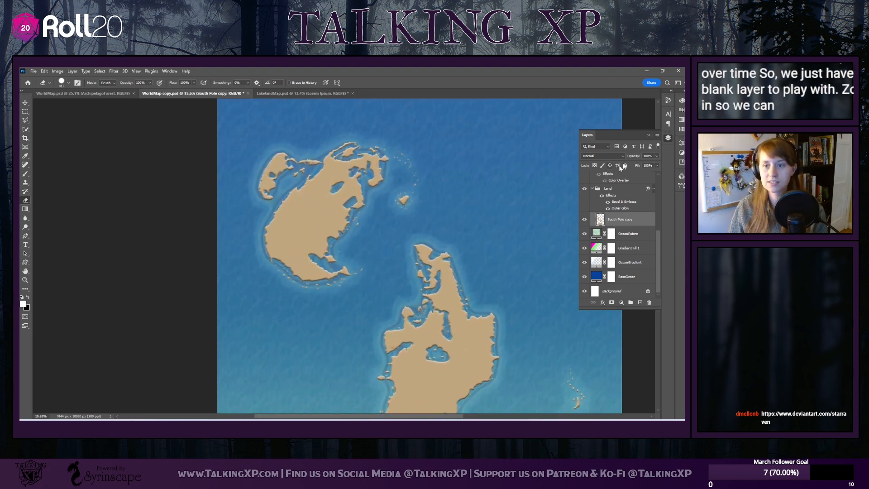
drag(405, 419, 441, 419)
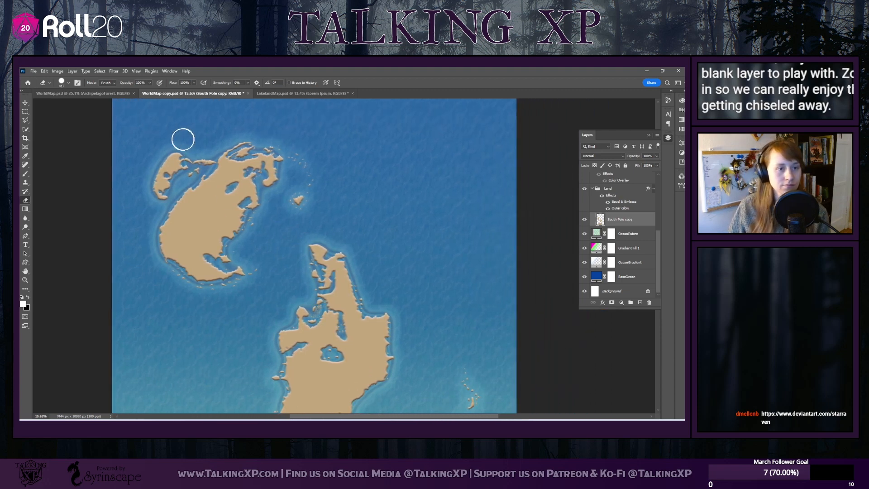
mouse_move(182, 139)
mouse_down()
mouse_move(156, 172)
mouse_move(155, 195)
mouse_move(175, 171)
mouse_move(240, 146)
mouse_move(286, 152)
mouse_move(311, 171)
mouse_up()
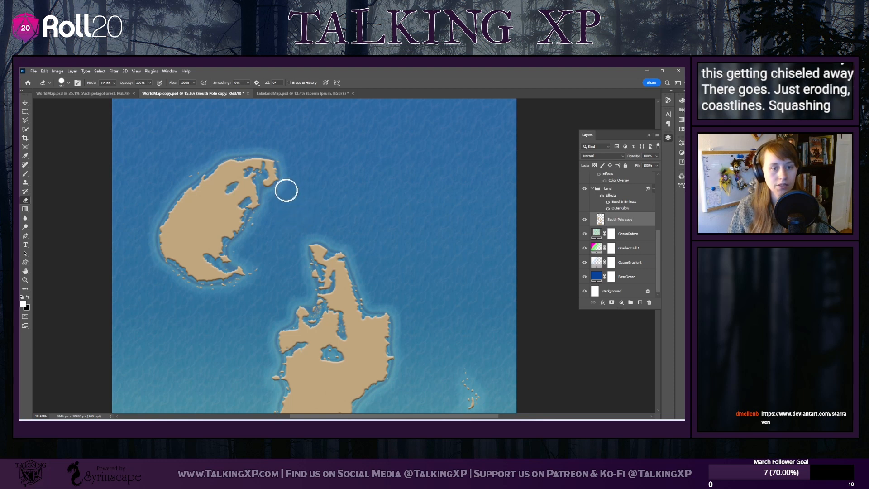
mouse_move(286, 188)
mouse_down()
mouse_move(260, 161)
mouse_move(220, 163)
mouse_move(164, 207)
mouse_move(154, 238)
mouse_move(160, 265)
mouse_move(205, 289)
mouse_move(254, 280)
mouse_move(256, 267)
mouse_move(228, 275)
mouse_move(205, 263)
mouse_move(231, 265)
mouse_up()
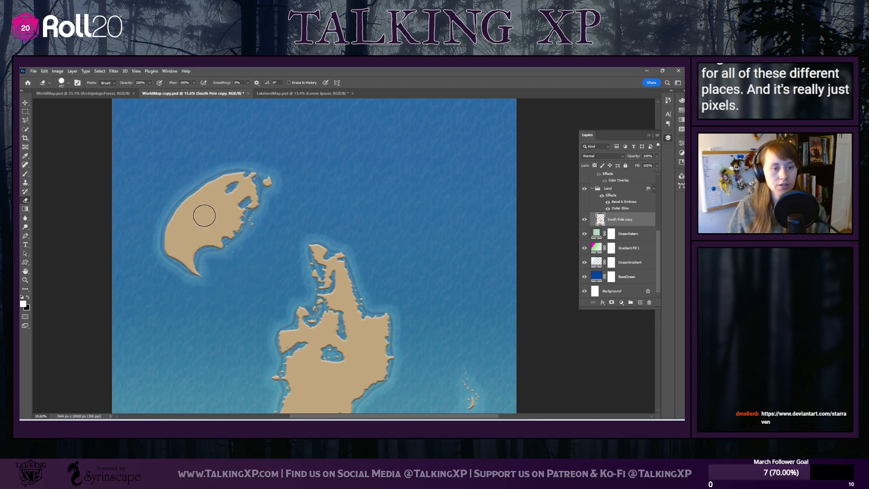
click(203, 215)
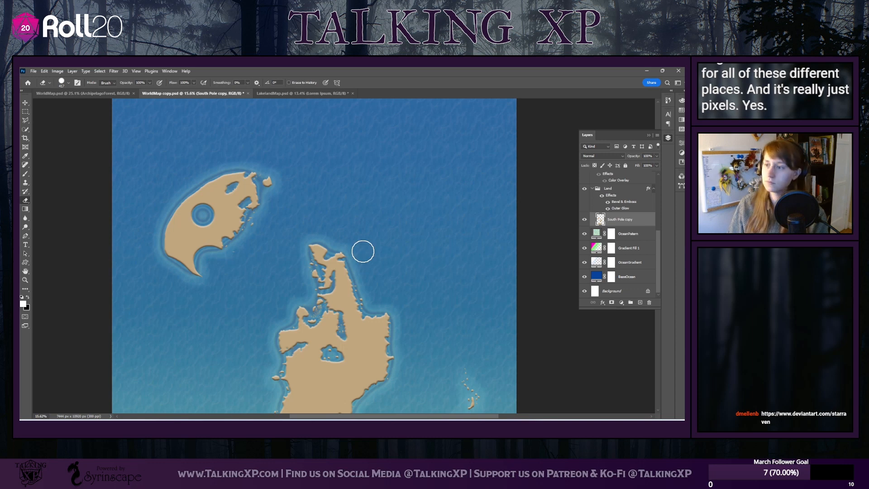
click(223, 205)
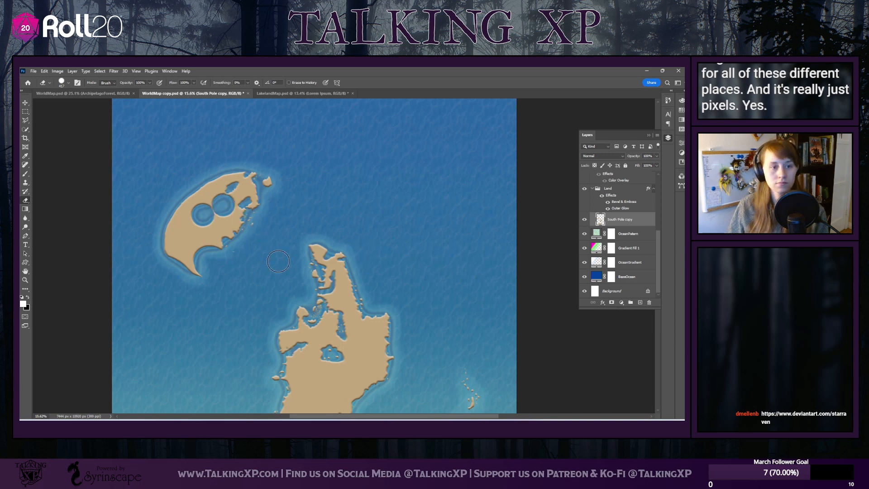
click(180, 232)
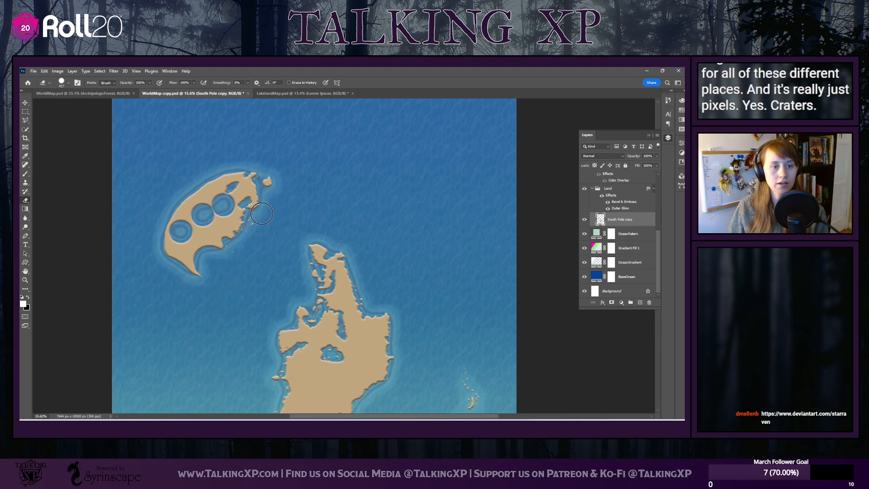
Erase the rest of the northwestern continent and the upper part of the central continent
mouse_move(261, 213)
mouse_down()
mouse_move(240, 179)
mouse_move(273, 190)
mouse_move(230, 173)
mouse_move(195, 195)
mouse_move(169, 244)
mouse_move(177, 263)
mouse_move(203, 281)
mouse_move(184, 222)
mouse_move(215, 248)
mouse_move(203, 205)
mouse_move(218, 202)
mouse_move(228, 235)
mouse_move(239, 228)
mouse_move(220, 198)
mouse_move(239, 189)
mouse_move(254, 227)
mouse_move(243, 192)
mouse_move(320, 241)
mouse_move(255, 210)
mouse_move(241, 292)
mouse_up()
scroll(343, 287, down, 3)
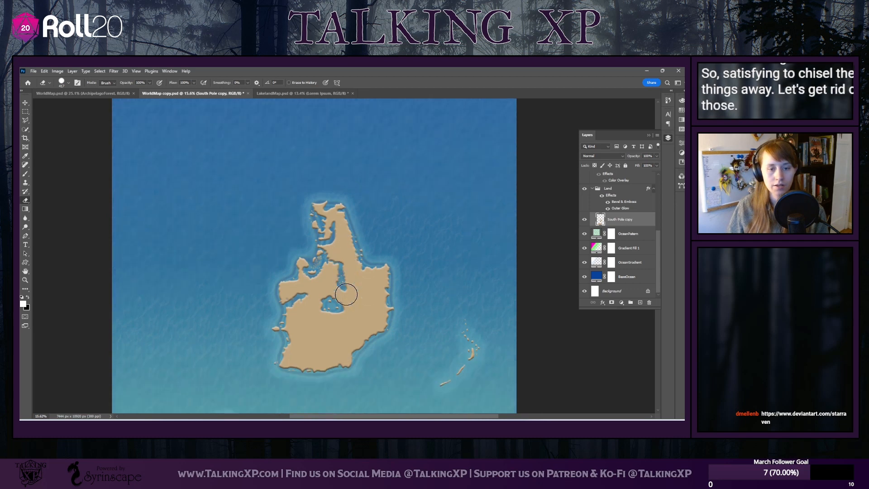
mouse_move(283, 145)
mouse_down()
mouse_move(293, 165)
mouse_move(365, 185)
mouse_move(298, 194)
mouse_move(366, 211)
mouse_move(359, 220)
mouse_move(305, 221)
mouse_move(307, 232)
mouse_move(396, 239)
mouse_move(282, 249)
mouse_move(276, 260)
mouse_move(372, 258)
mouse_move(386, 268)
mouse_move(249, 279)
mouse_up()
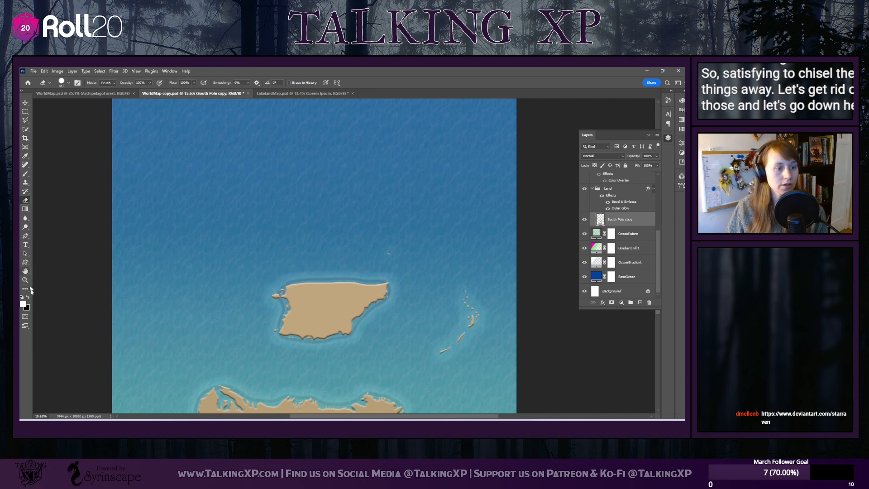
Sample the land's tan, c1a67f, as the foreground color and erase the eastern island chain and more of the central continent's top
click(24, 304)
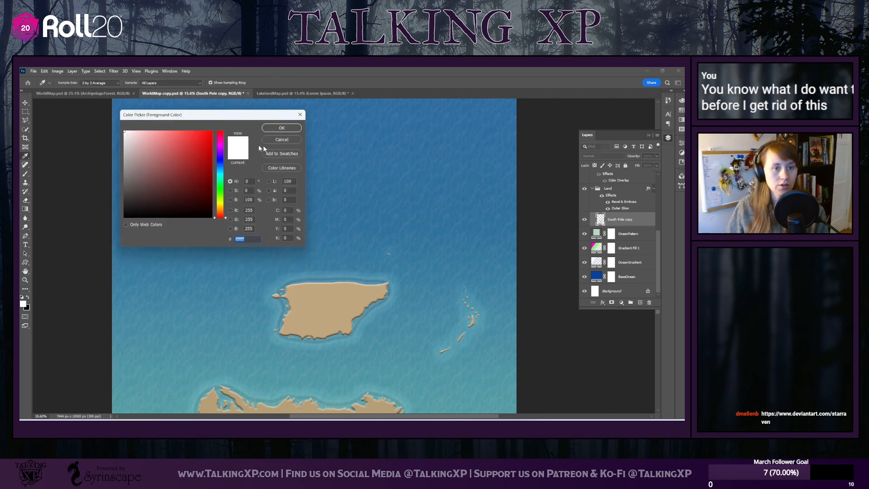
click(315, 302)
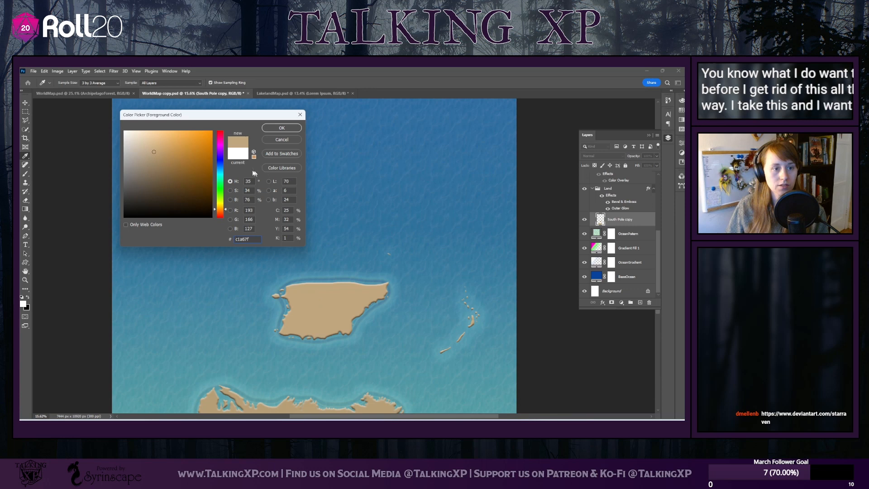
click(282, 128)
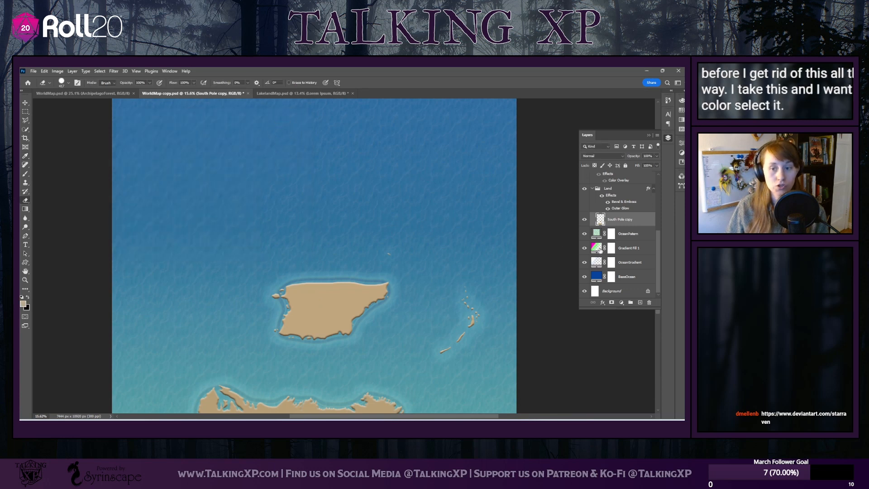
mouse_move(320, 287)
mouse_down()
mouse_move(272, 290)
mouse_move(397, 277)
mouse_up()
mouse_move(450, 258)
mouse_down()
mouse_move(471, 303)
mouse_move(454, 355)
mouse_move(474, 327)
mouse_up()
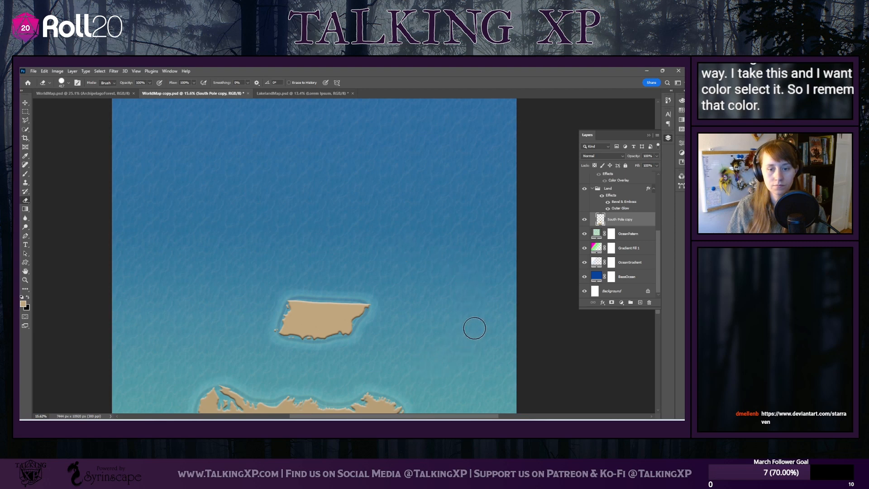
Add a Color Overlay effect to the Land group using the foreground tan, c1a67f, at Normal blend mode
click(616, 198)
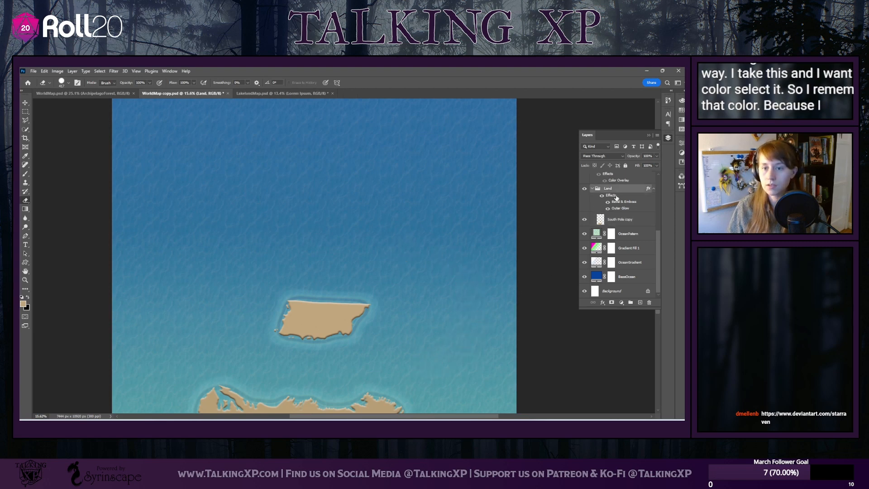
click(603, 303)
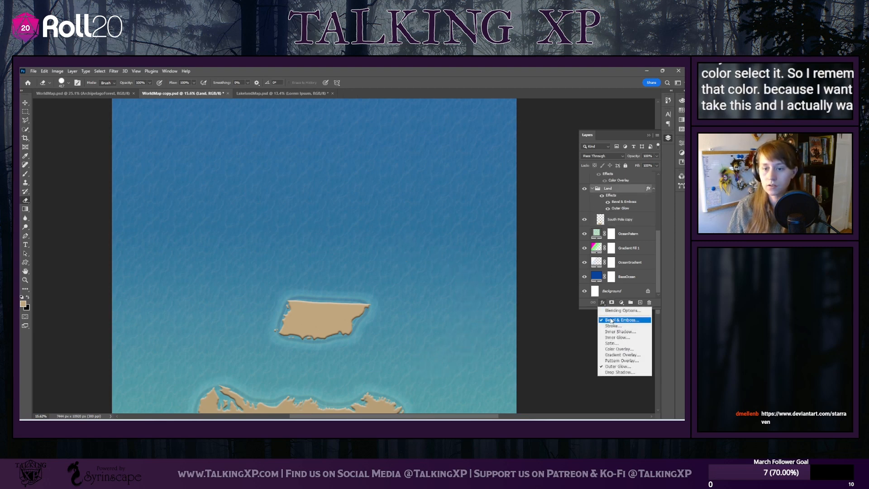
click(616, 350)
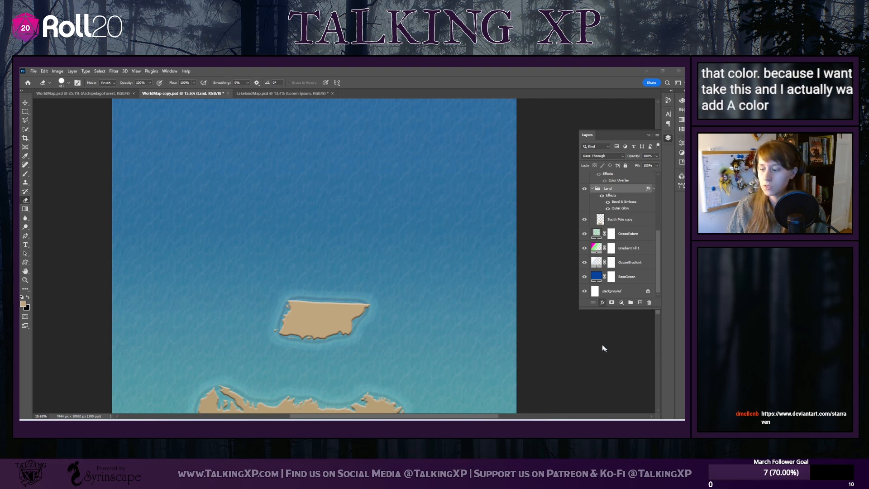
click(208, 141)
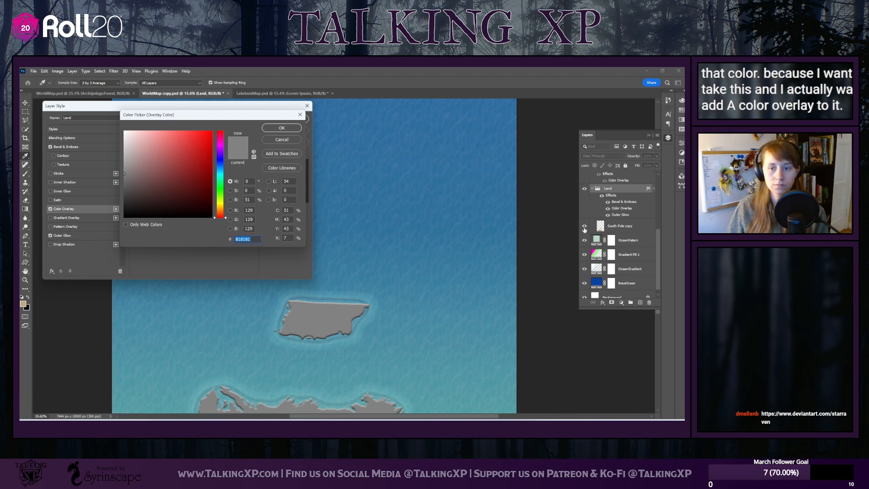
click(279, 128)
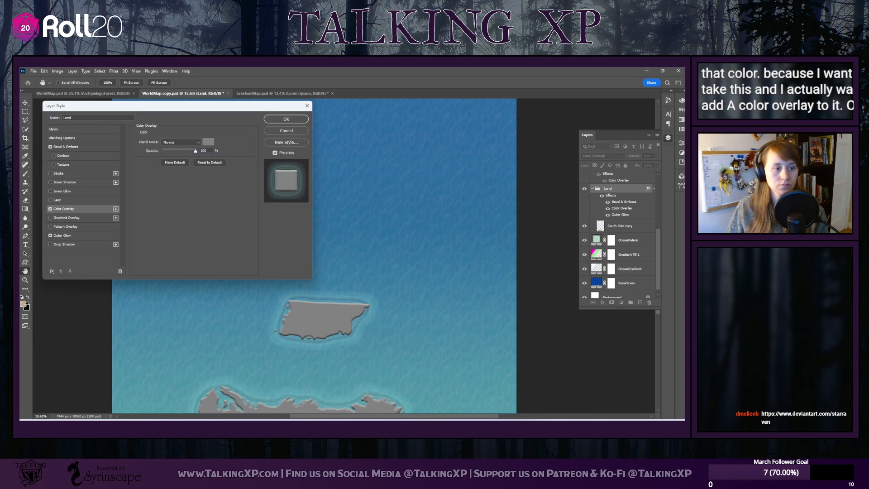
click(208, 141)
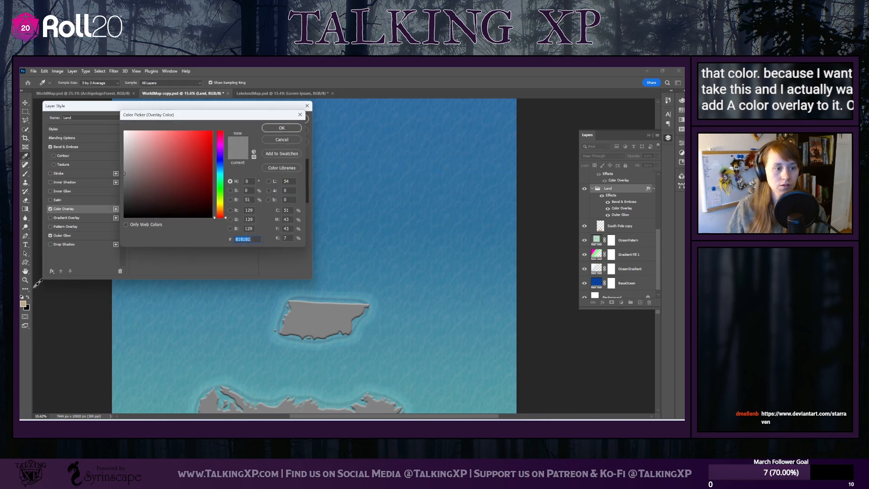
click(24, 301)
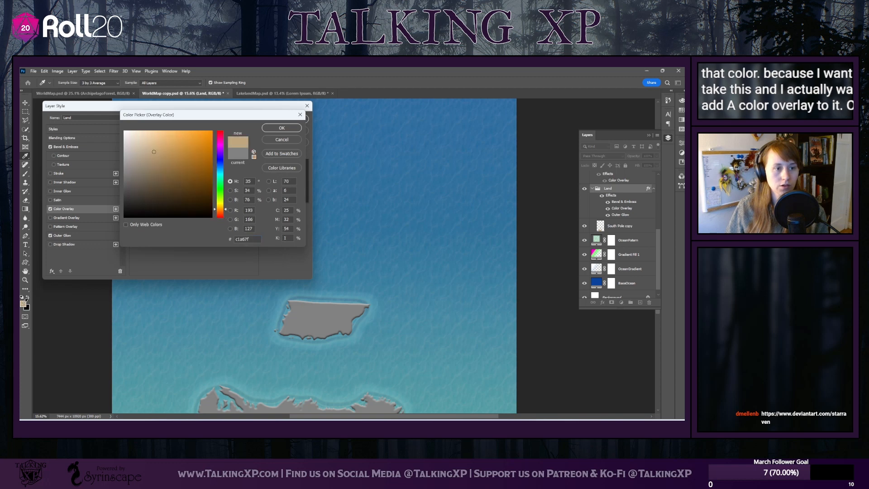
click(288, 129)
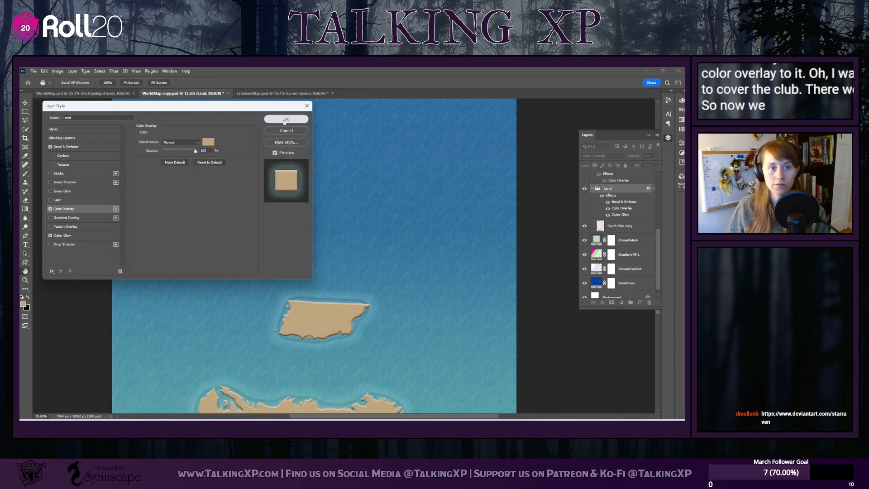
click(285, 120)
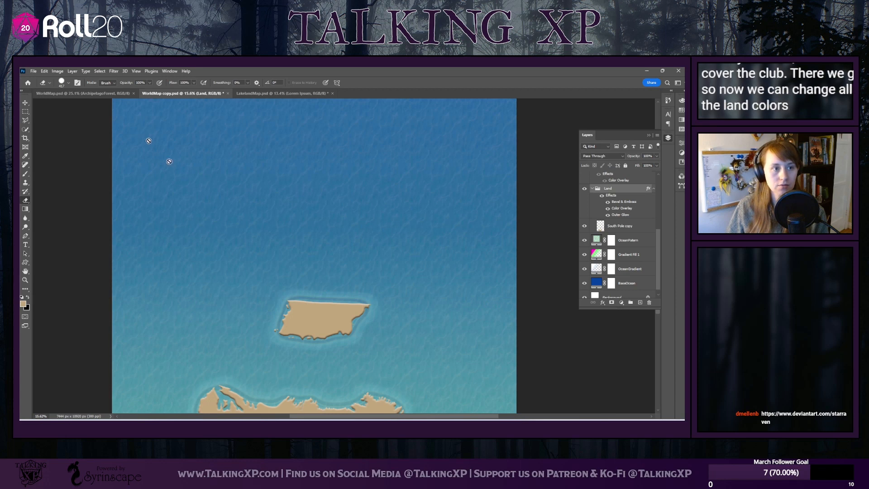
Erase the remaining central island and the whole southern continent from the South Pole copy layer
click(619, 231)
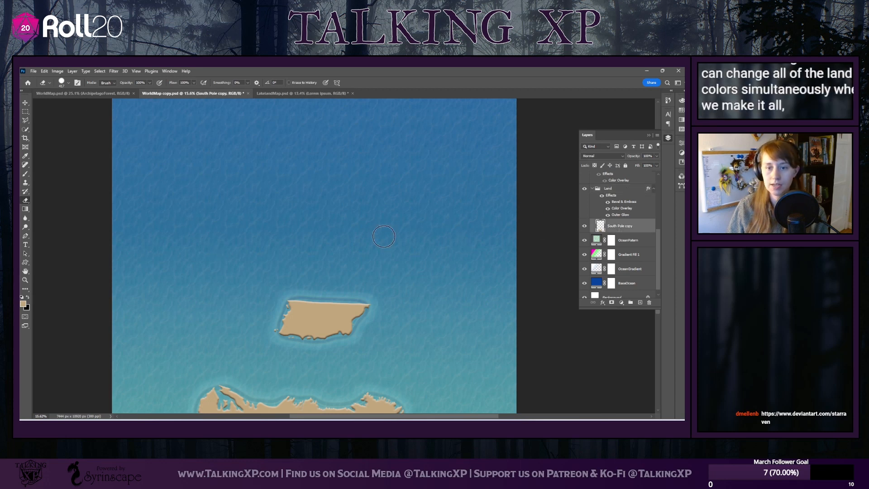
scroll(308, 279, down, 3)
scroll(308, 280, down, 2)
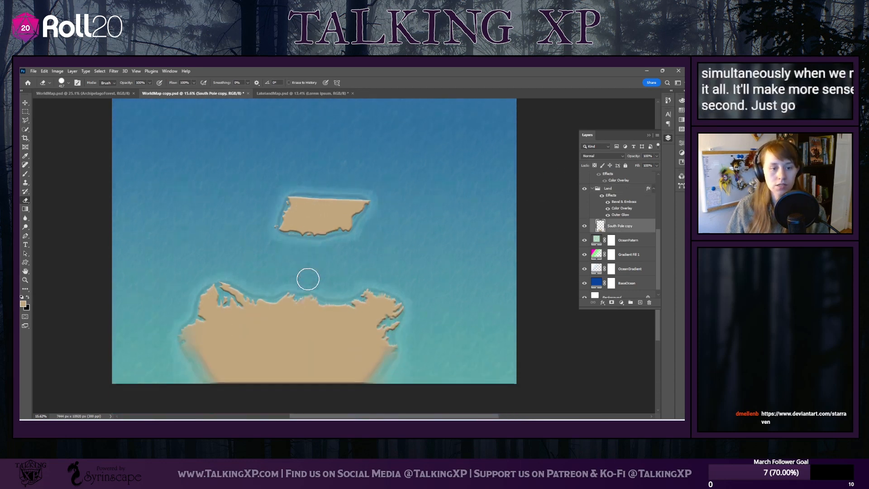
mouse_move(283, 199)
mouse_down()
mouse_move(364, 205)
mouse_move(370, 218)
mouse_move(281, 224)
mouse_up()
mouse_move(278, 219)
mouse_down()
mouse_move(297, 216)
mouse_move(346, 249)
mouse_move(423, 324)
mouse_move(354, 292)
mouse_move(408, 361)
mouse_move(307, 289)
mouse_move(390, 378)
mouse_move(280, 287)
mouse_move(373, 391)
mouse_move(230, 275)
mouse_move(348, 392)
mouse_move(297, 343)
mouse_move(177, 258)
mouse_move(332, 398)
mouse_move(178, 289)
mouse_move(296, 406)
mouse_move(147, 315)
mouse_move(233, 390)
mouse_move(236, 403)
mouse_move(158, 332)
mouse_move(198, 396)
mouse_move(173, 313)
mouse_move(230, 361)
mouse_move(335, 388)
mouse_up()
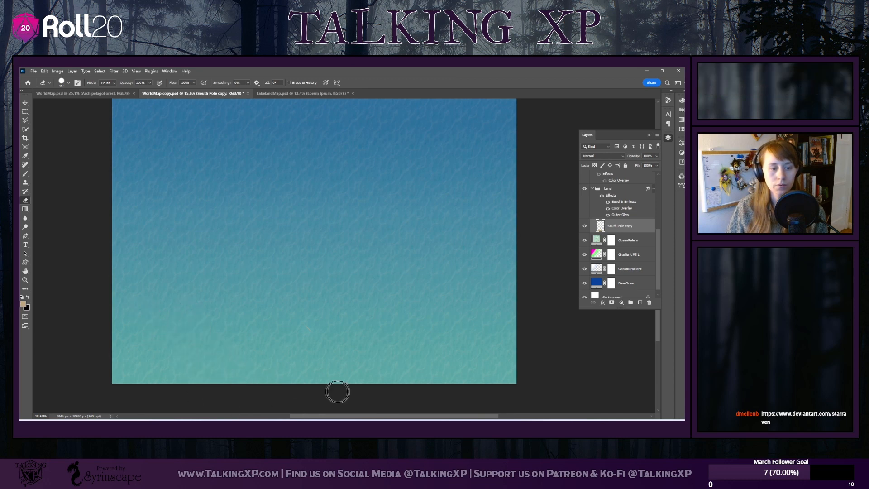
scroll(291, 246, down, 2)
scroll(293, 249, up, 5)
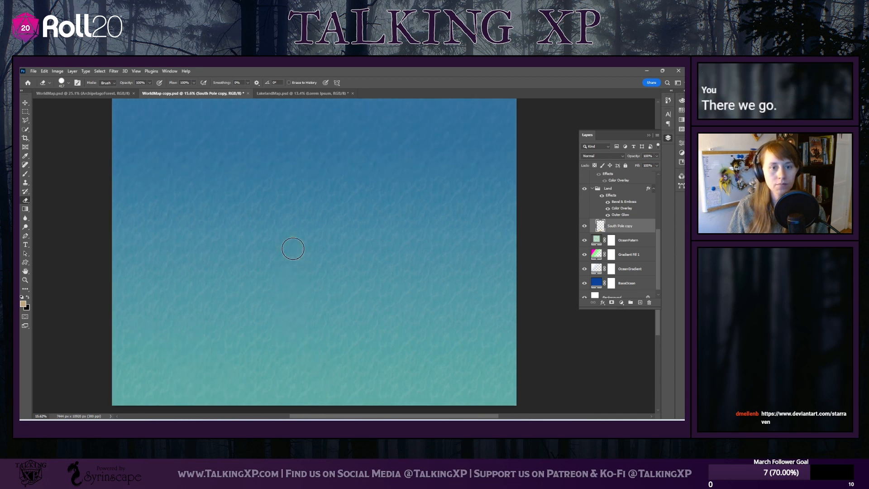
scroll(291, 249, up, 3)
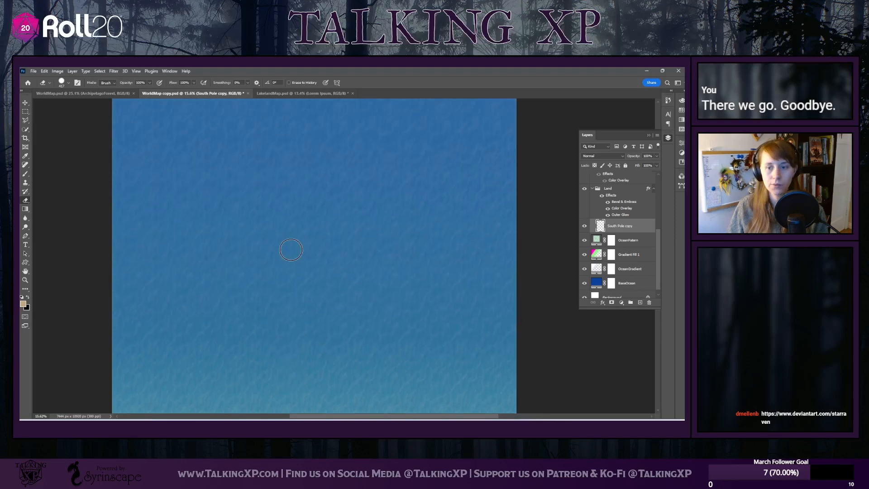
Rename the South Pole copy layer as Land
double_click(618, 226)
text(Land)
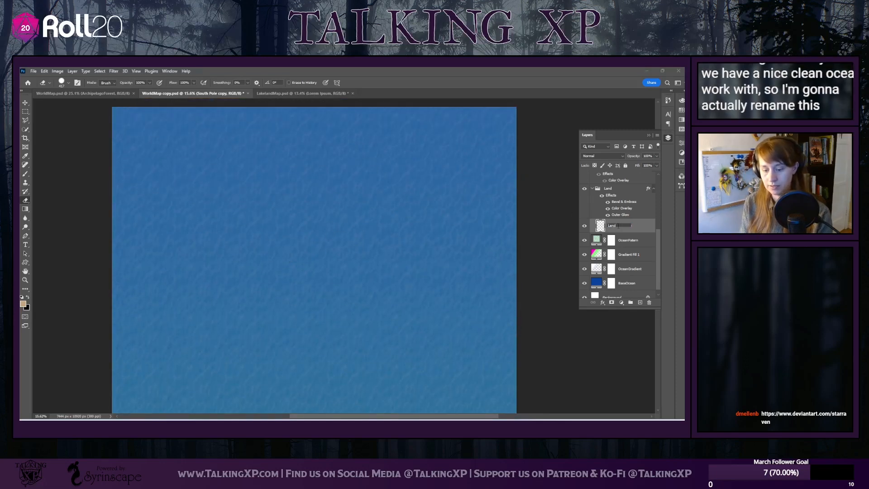
key(Return)
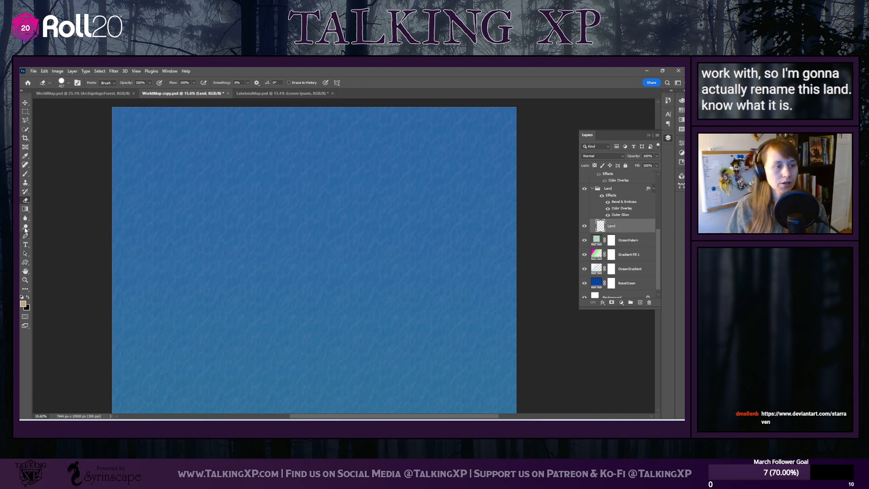
Paint looping, crossing tan land strokes across the open ocean with the Brush at 100% hardness and fill the small loop
click(25, 174)
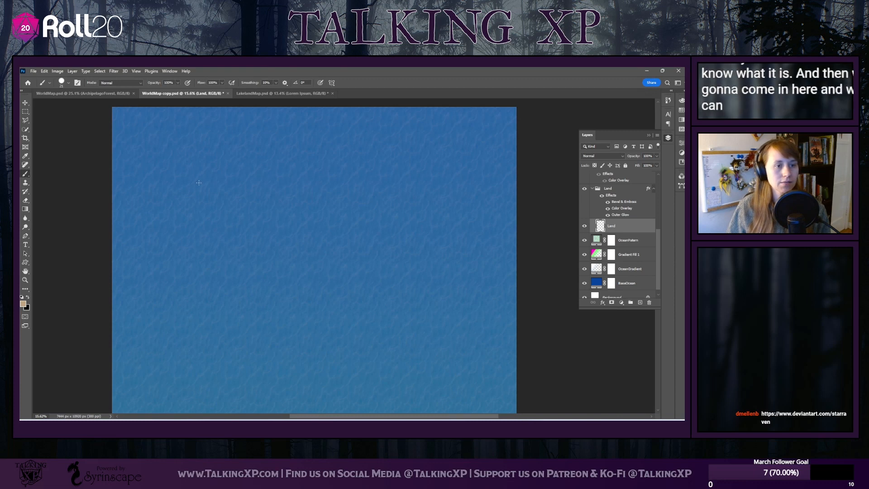
click(64, 82)
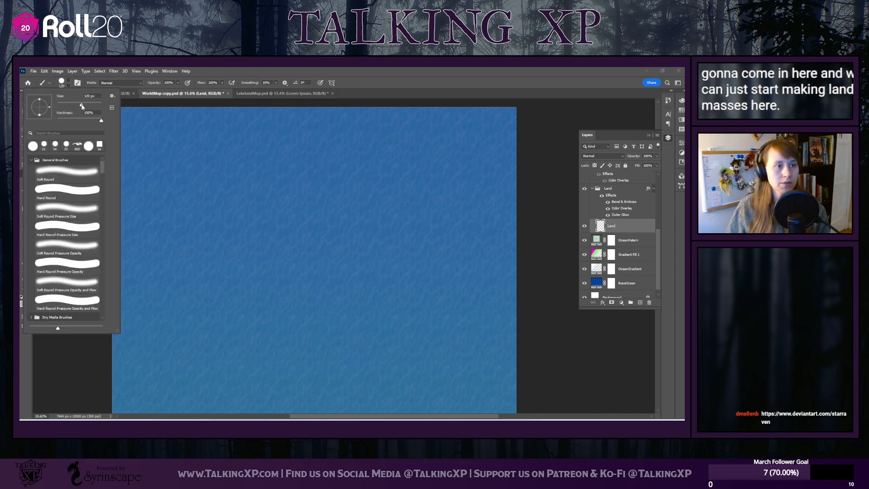
mouse_move(227, 172)
mouse_down()
mouse_move(249, 184)
mouse_move(291, 179)
mouse_move(318, 196)
mouse_move(228, 229)
mouse_move(230, 274)
mouse_move(266, 258)
mouse_move(272, 276)
mouse_move(345, 267)
mouse_move(393, 313)
mouse_up()
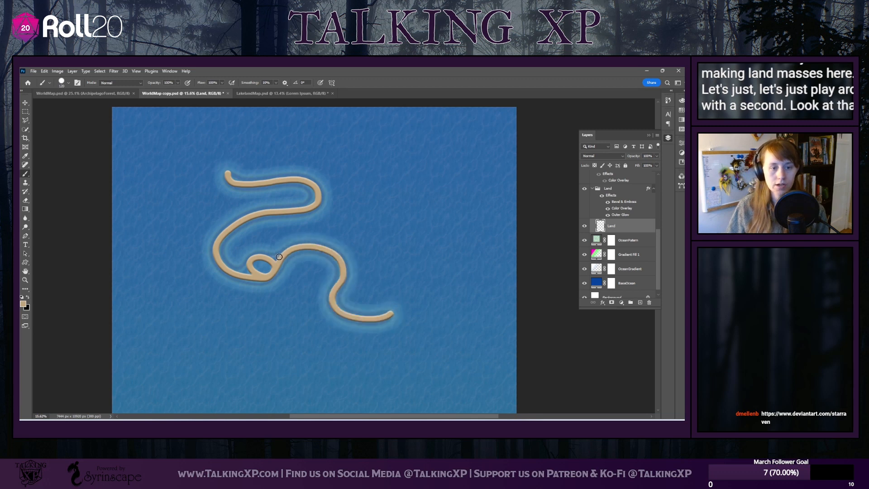
drag(253, 262, 270, 268)
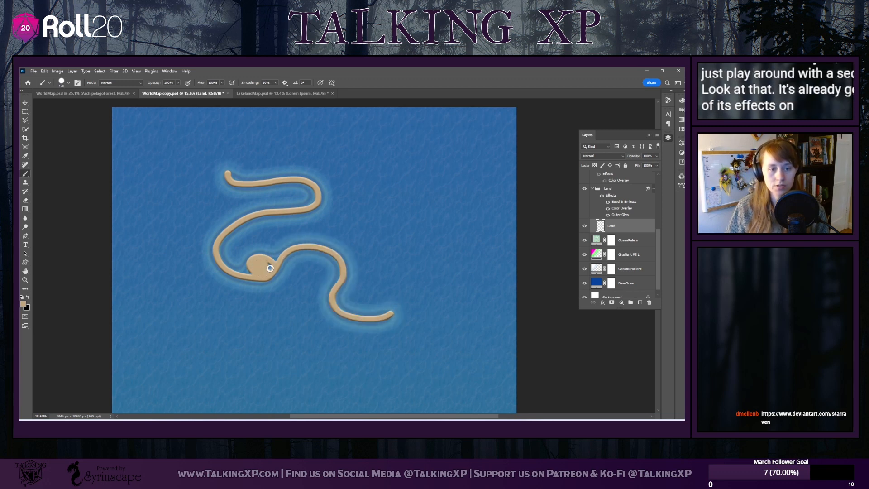
drag(285, 165, 383, 309)
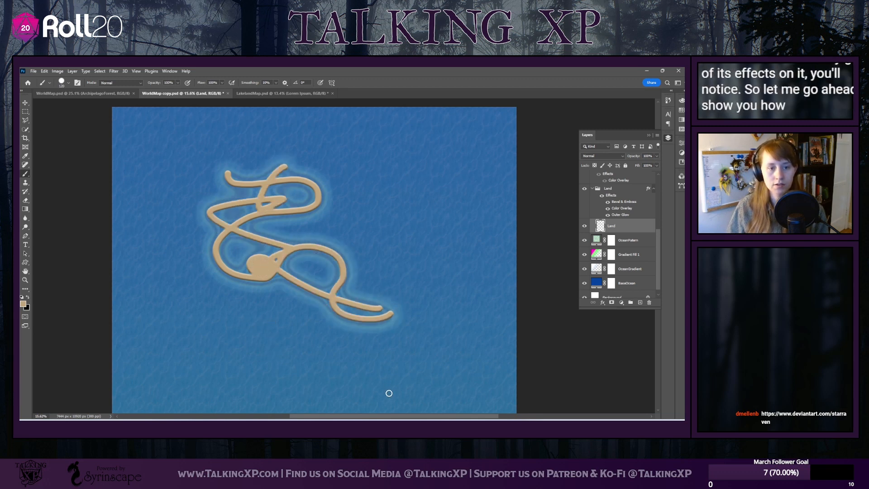
Hide the Land group's Bevel & Emboss, Color Overlay and Outer Glow effects
scroll(614, 234, up, 1)
click(614, 197)
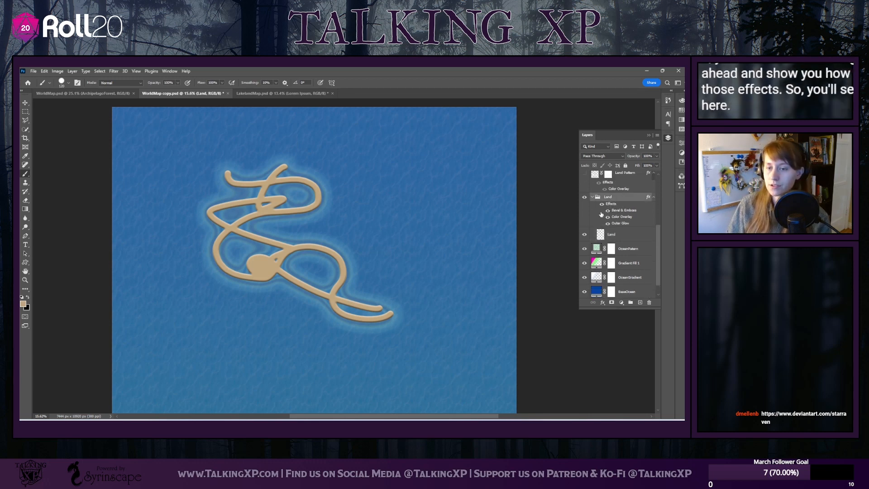
drag(608, 223, 608, 213)
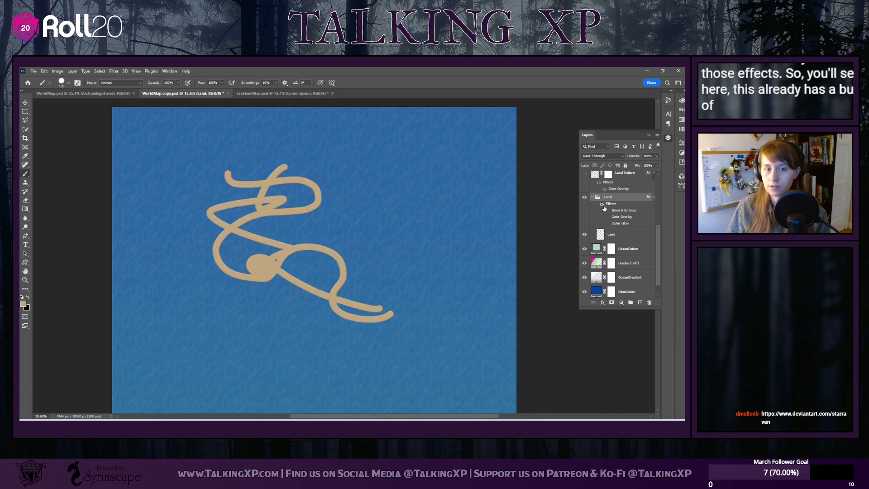
click(123, 166)
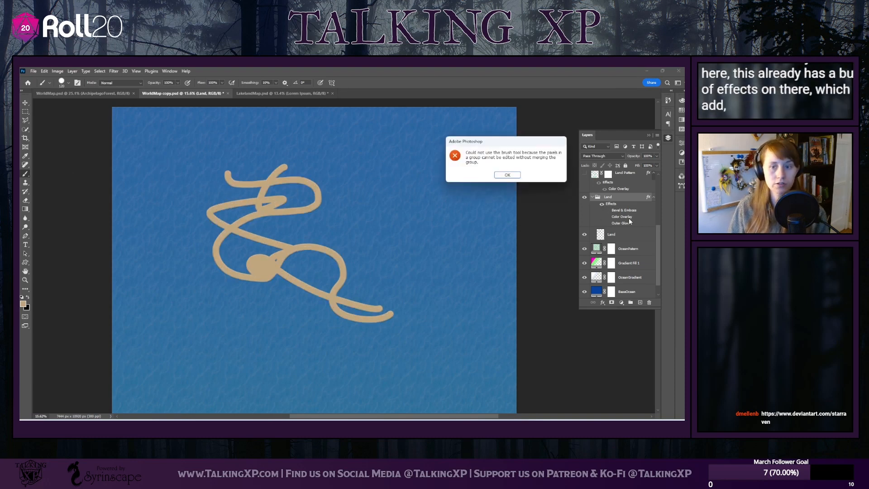
key(Return)
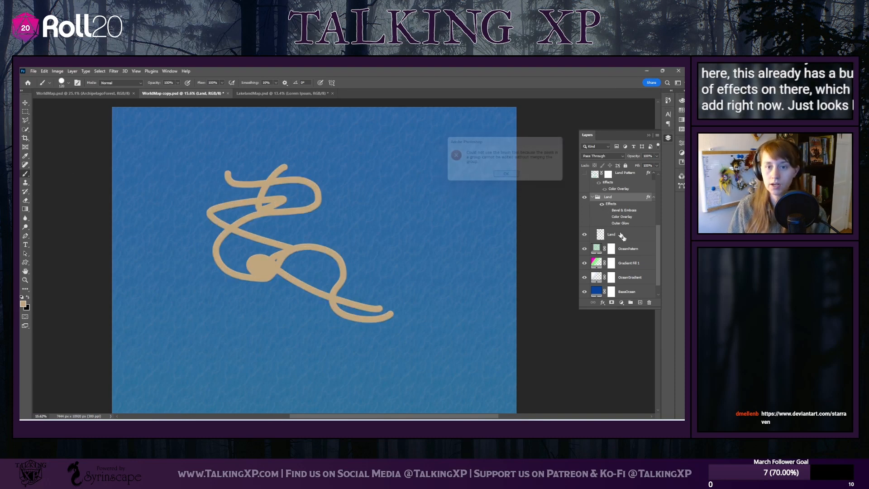
Paint more curved scribbles on the Land layer, extending the shape eastward and thickening its upper loops
click(619, 236)
mouse_move(345, 208)
mouse_down()
mouse_move(389, 217)
mouse_move(375, 194)
mouse_move(422, 234)
mouse_up()
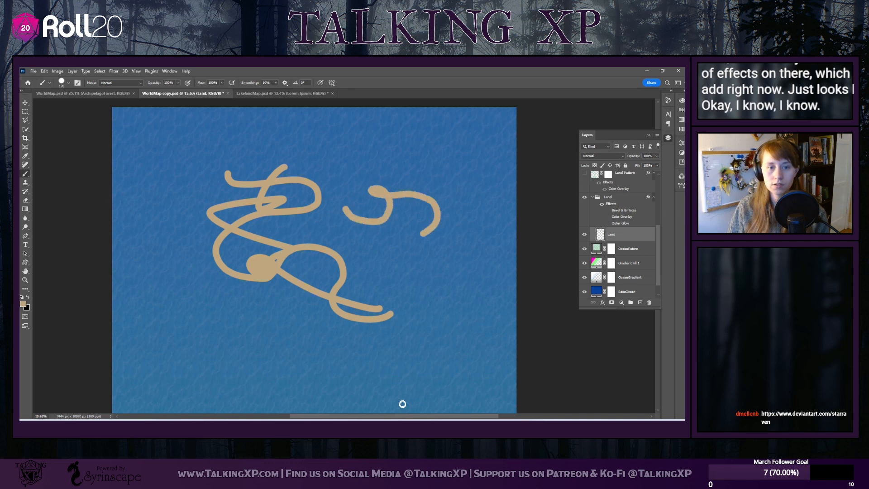
mouse_move(310, 201)
mouse_down()
mouse_move(322, 177)
mouse_move(369, 263)
mouse_up()
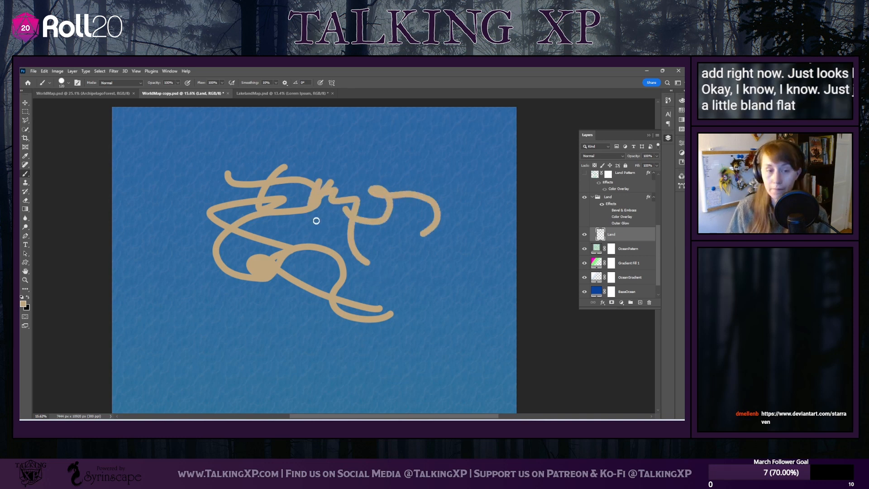
drag(295, 198, 234, 244)
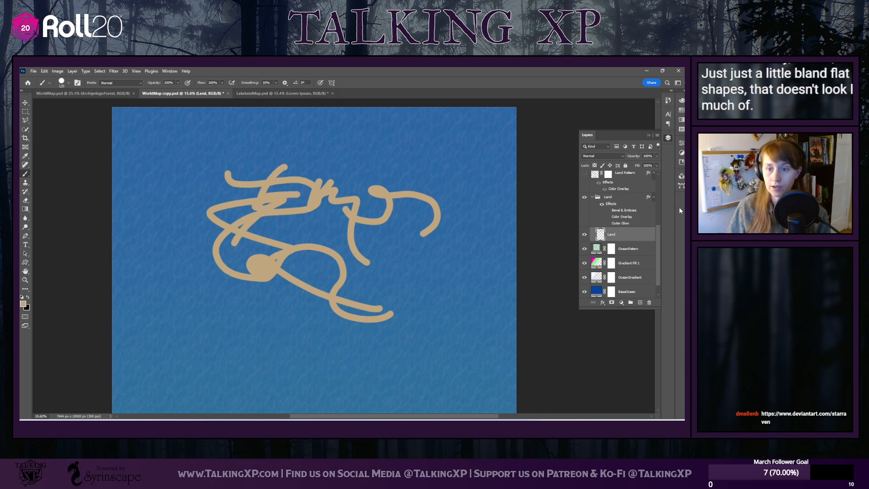
Select the Land group, then collapse and expand it to show which layer it contains
click(614, 207)
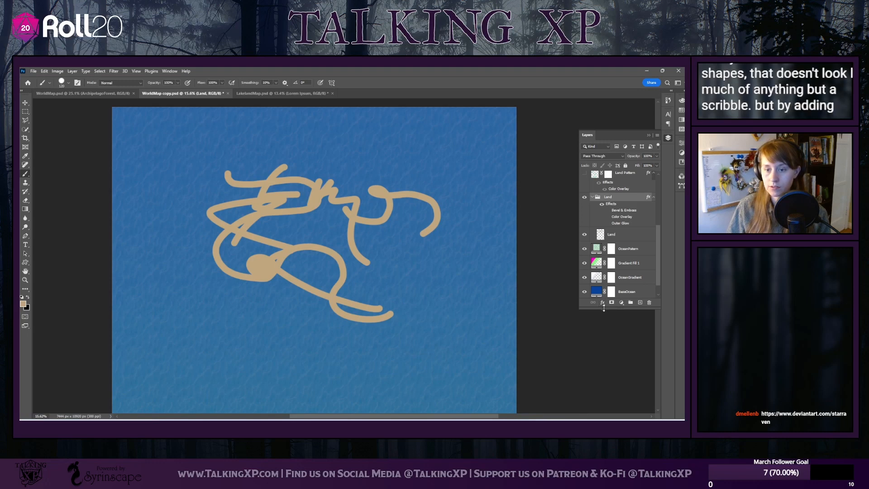
click(592, 197)
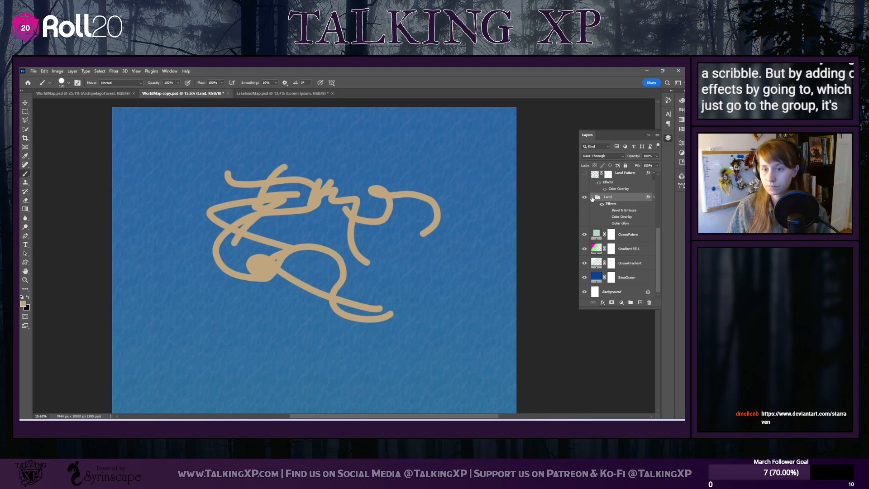
click(592, 197)
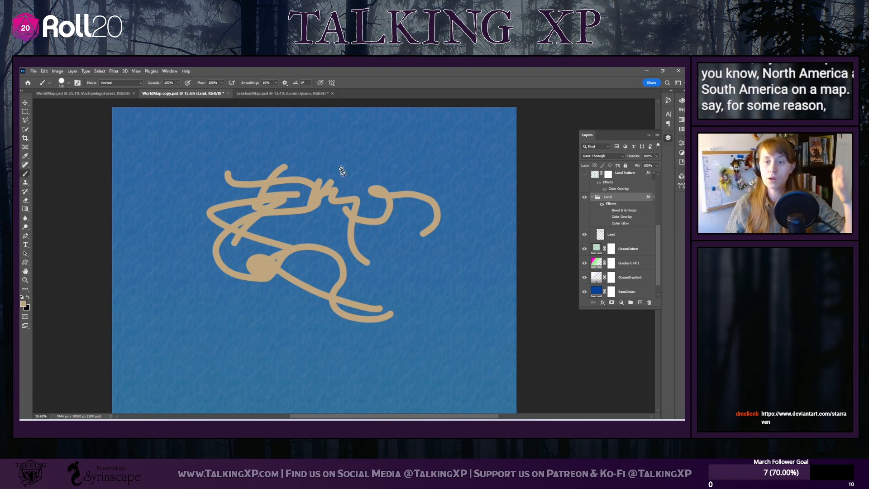
Paint a ragged landmass in the northwest of the Land layer and a smaller one below it, joining the scribble
click(317, 166)
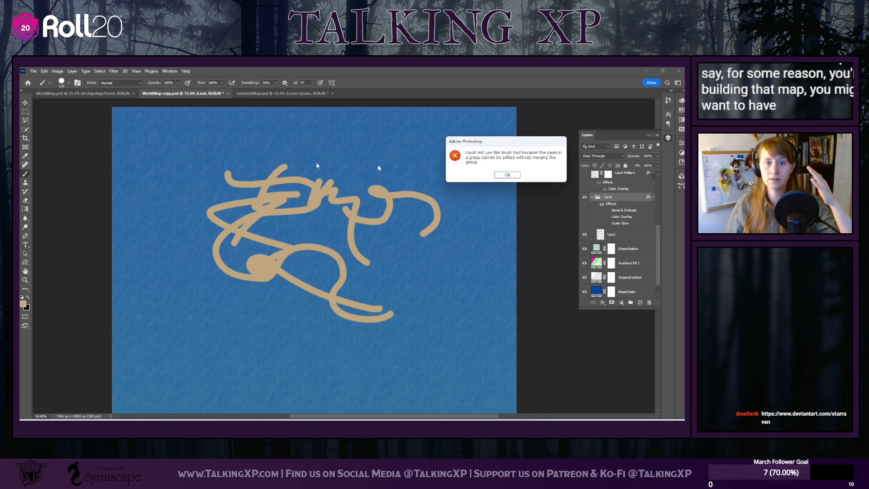
click(507, 175)
click(620, 234)
mouse_move(194, 152)
mouse_down()
mouse_move(214, 158)
mouse_move(192, 140)
mouse_move(211, 134)
mouse_move(192, 125)
mouse_move(216, 122)
mouse_up()
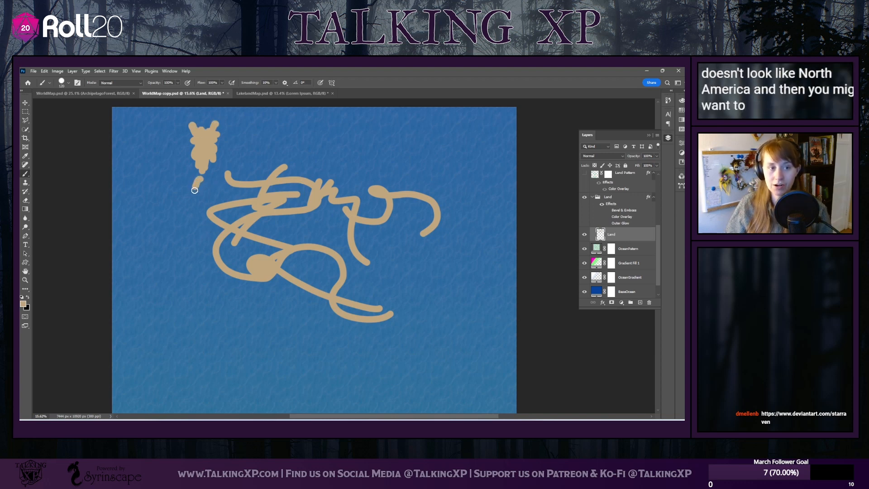
mouse_move(199, 181)
mouse_down()
mouse_move(200, 213)
mouse_move(212, 191)
mouse_move(202, 212)
mouse_up()
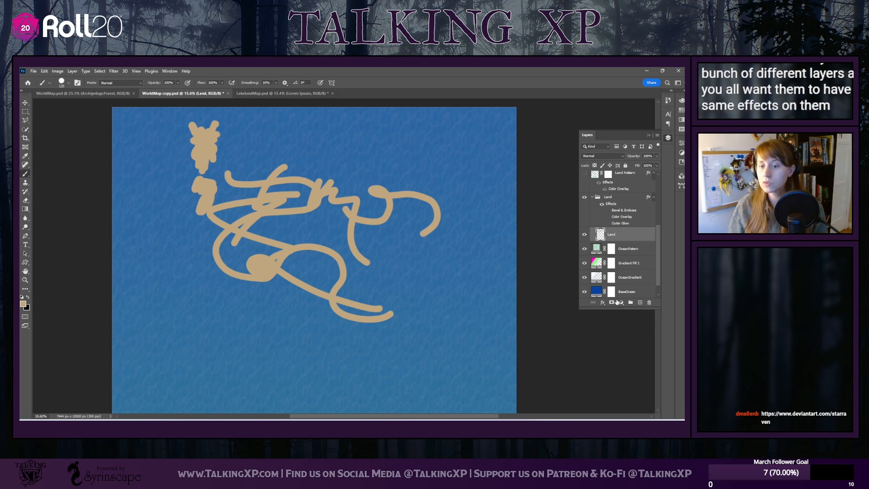
Add a new layer above the Land layer inside the Land group and review the group's contents
click(640, 302)
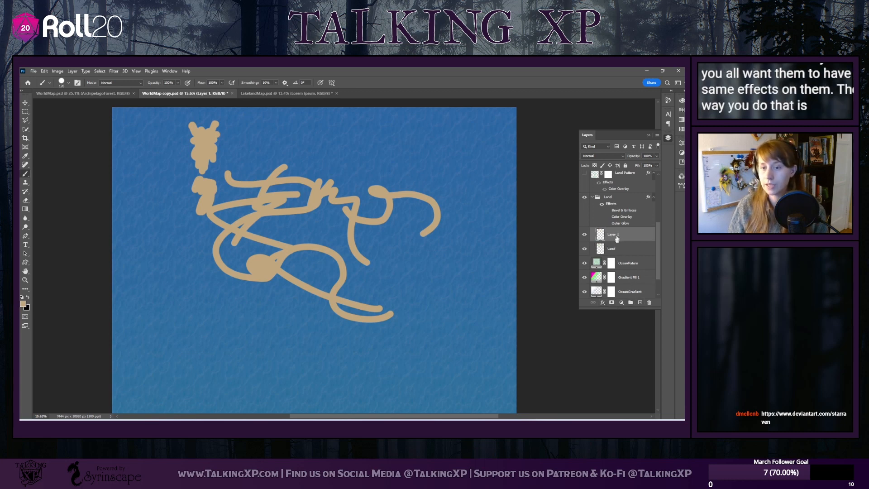
click(600, 198)
click(593, 197)
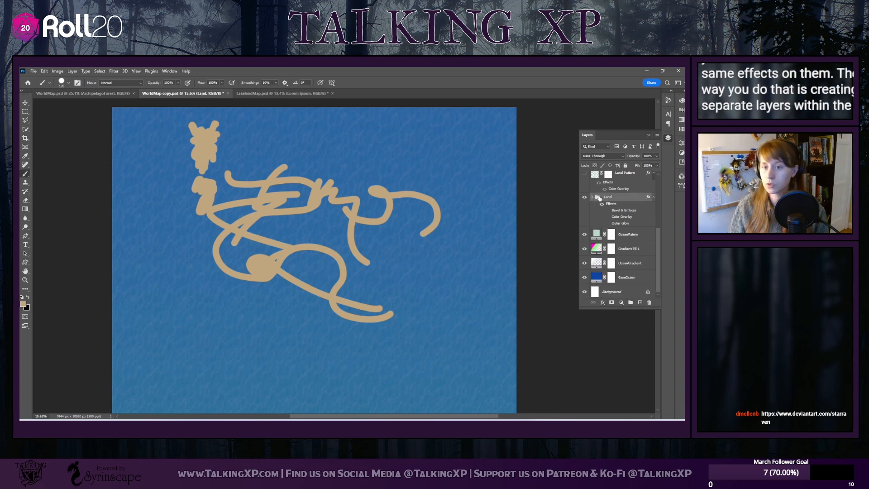
click(592, 198)
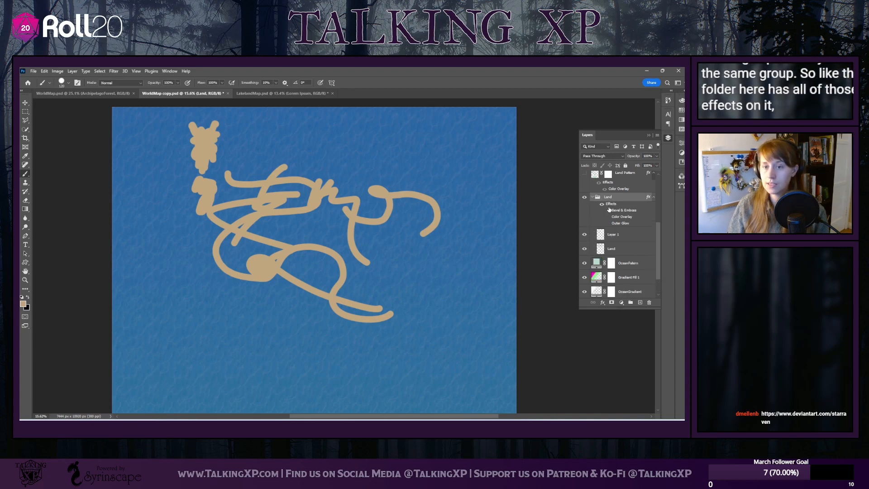
click(611, 233)
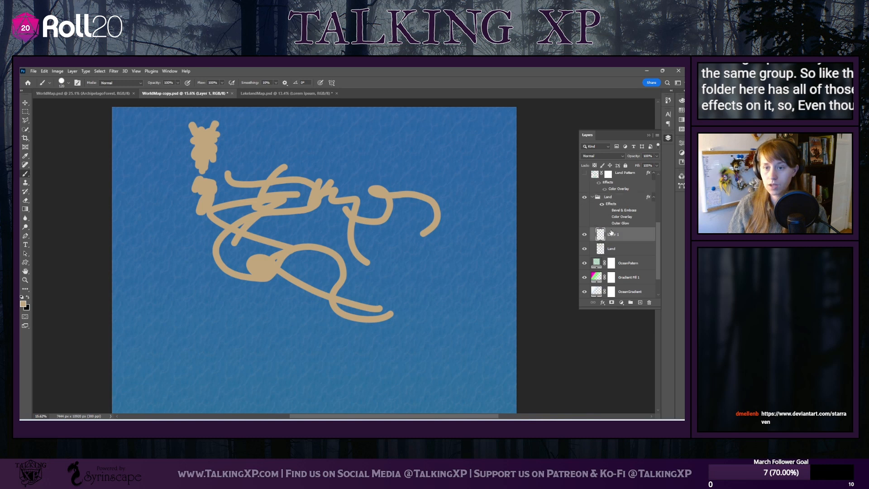
Show the Land group's Color Overlay, Bevel & Emboss and Outer Glow effects again
click(608, 217)
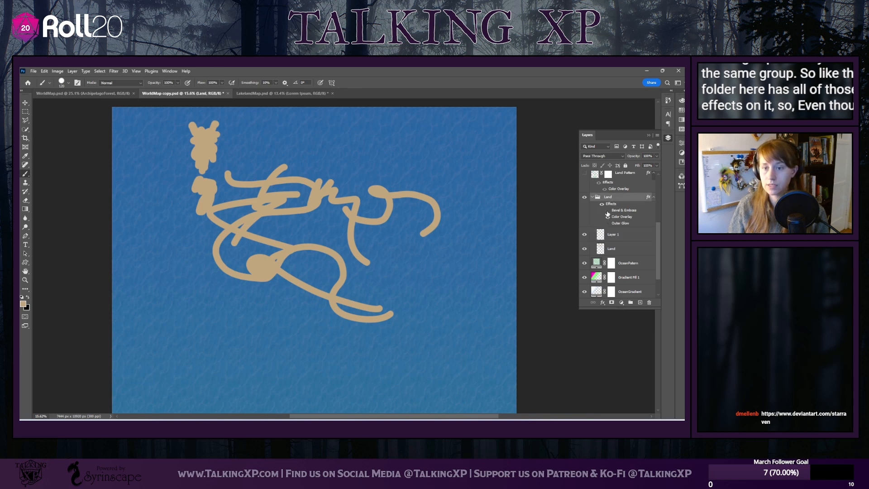
click(607, 212)
click(608, 223)
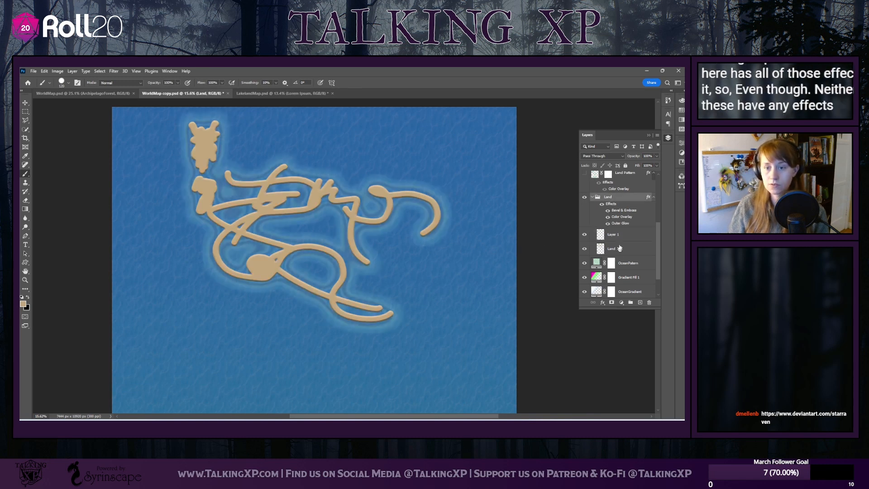
Paint a small island near the eastern edge on Layer 1 and toggle the visibility of both layers in the group
click(613, 234)
mouse_move(498, 245)
mouse_down()
mouse_move(468, 262)
mouse_move(482, 244)
mouse_move(476, 236)
mouse_up()
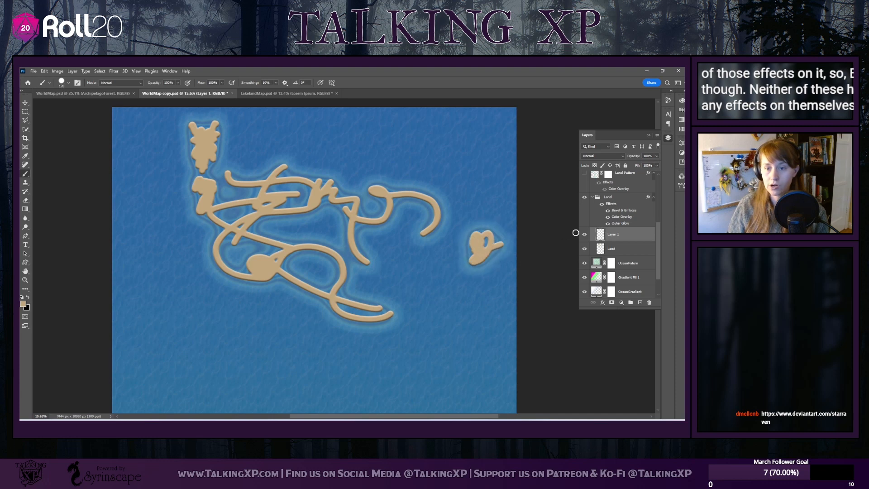
click(585, 234)
click(584, 234)
click(584, 249)
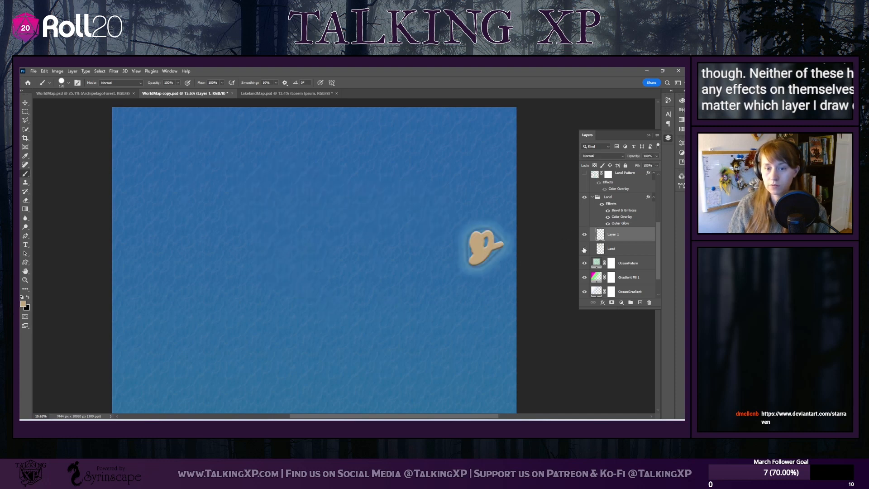
click(584, 248)
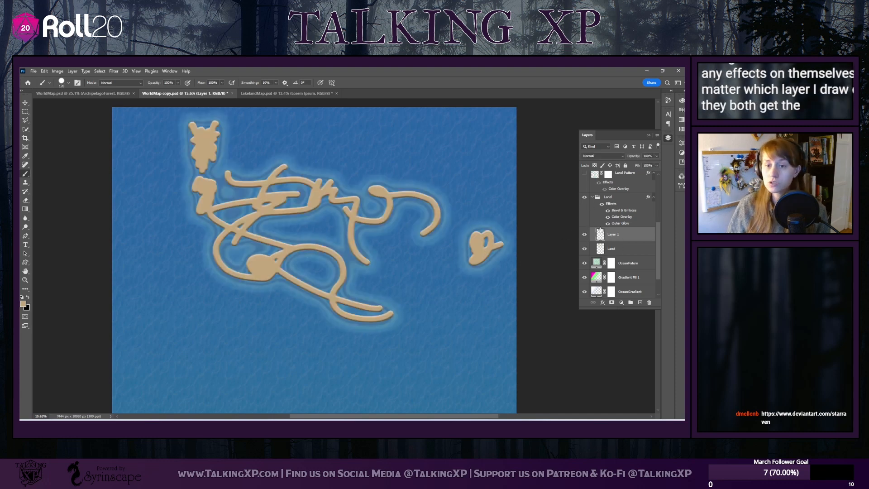
Delete Layer 1 and select the Land group
click(649, 302)
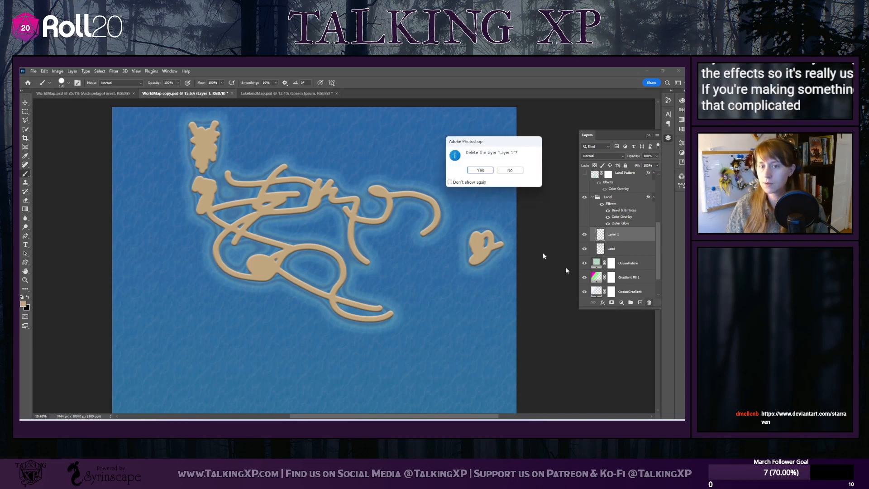
click(479, 171)
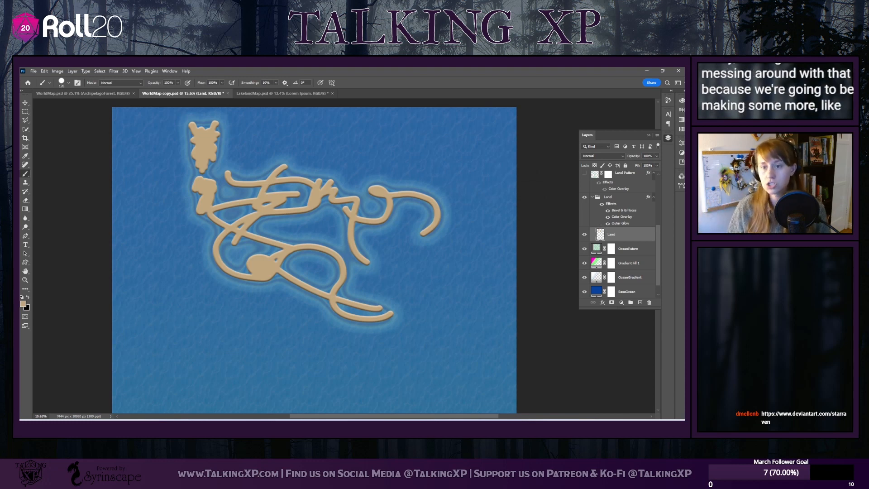
click(602, 221)
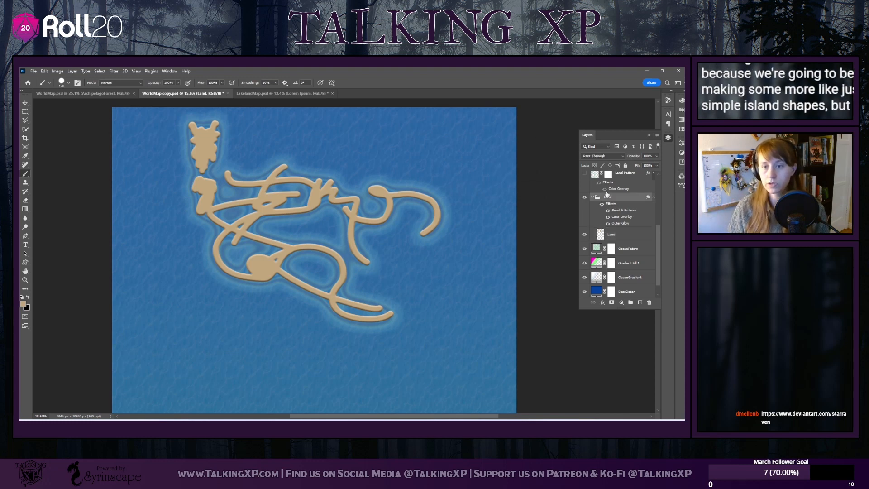
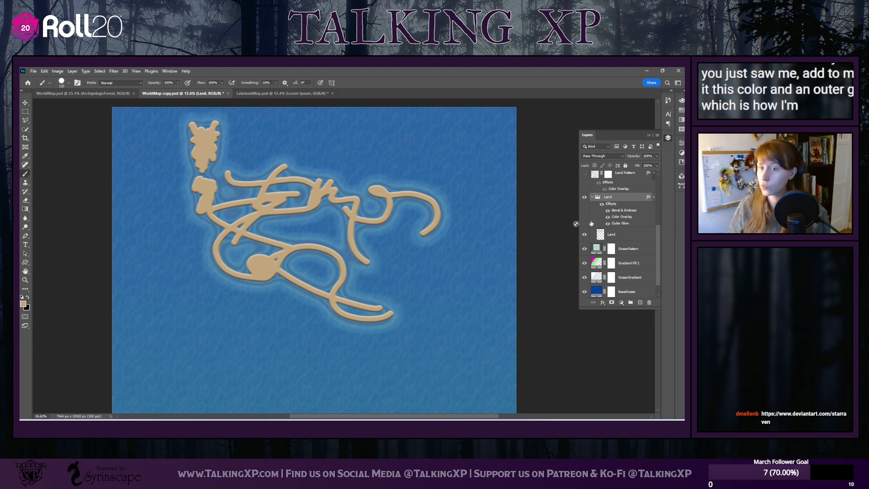
Open the Land group's layer style and review its Bevel & Emboss, Color Overlay and Outer Glow settings
click(624, 174)
click(615, 203)
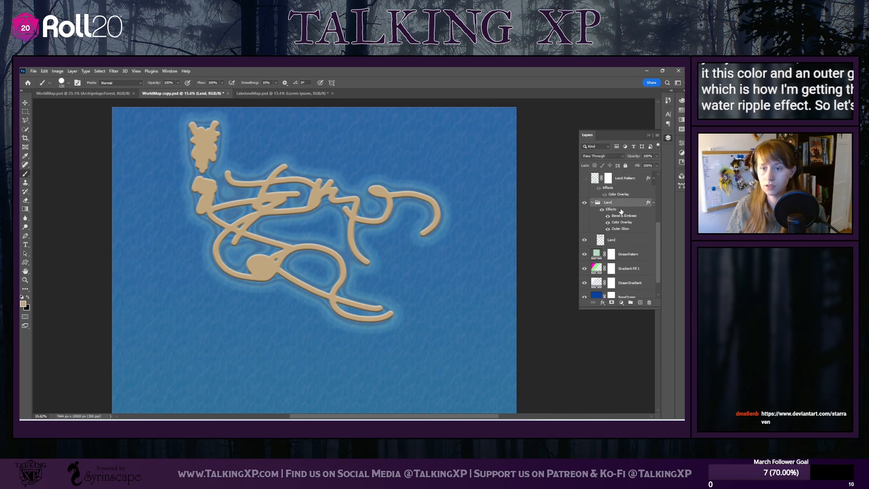
double_click(614, 204)
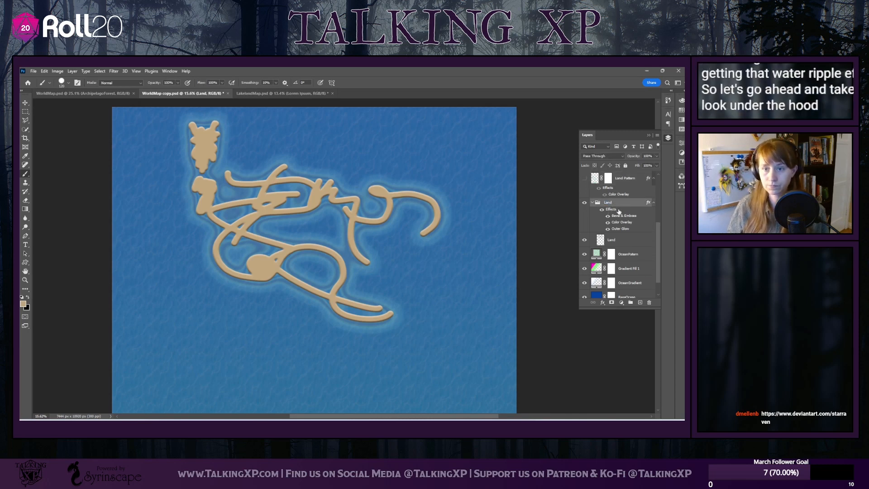
double_click(623, 211)
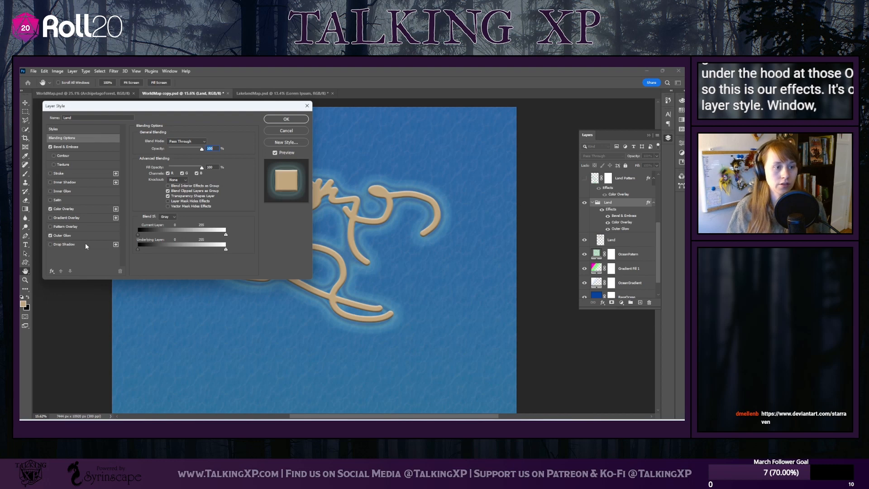
click(89, 148)
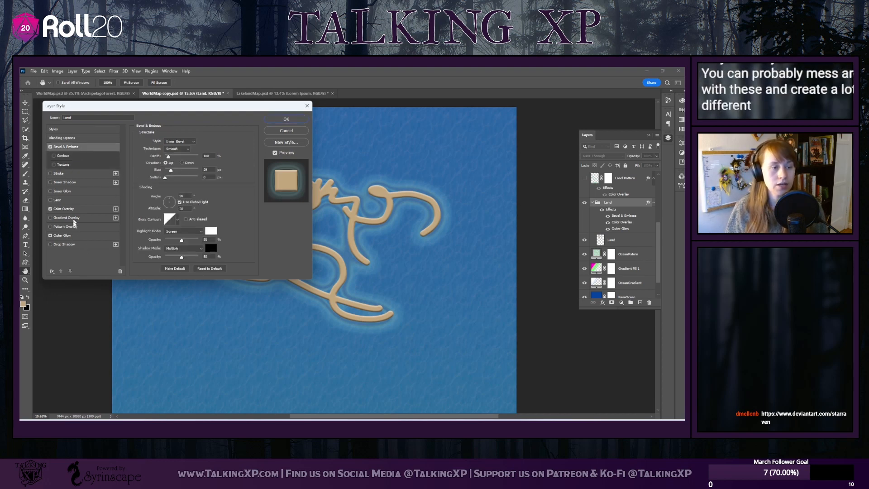
click(73, 209)
click(77, 235)
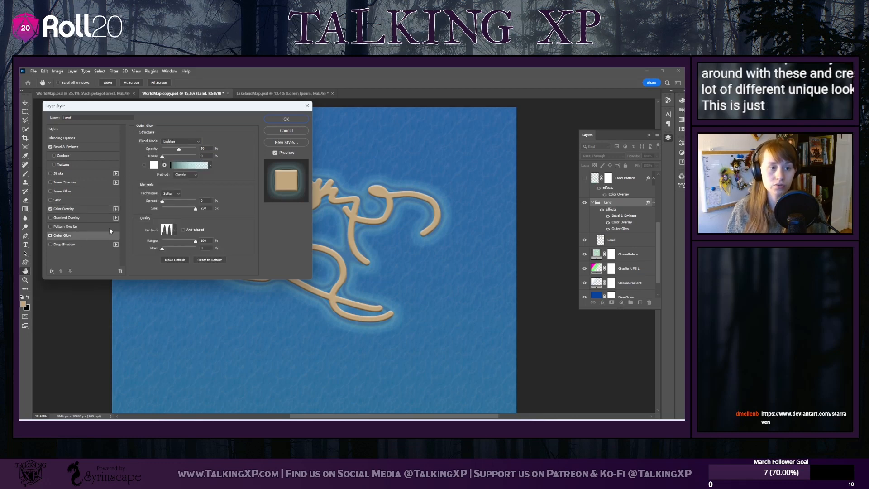
click(83, 147)
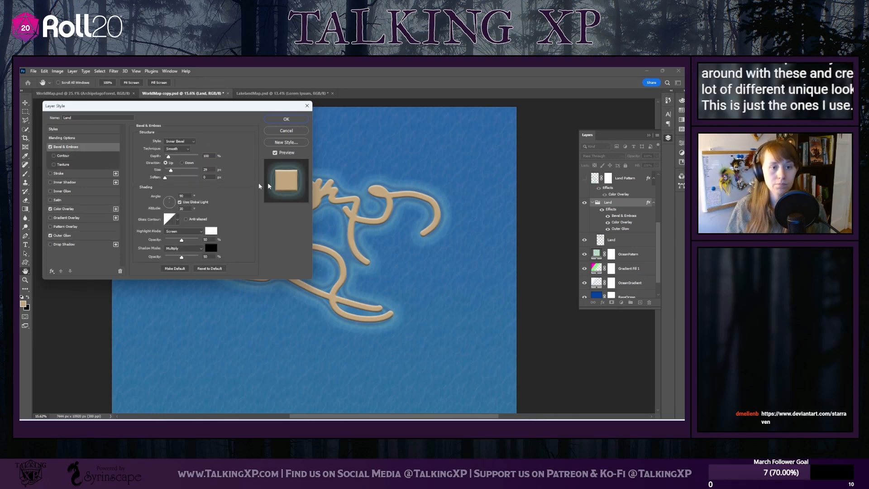
Turn off the Land group's Color Overlay and Outer Glow, and set the bevel depth to 50% after trying deeper values
click(51, 209)
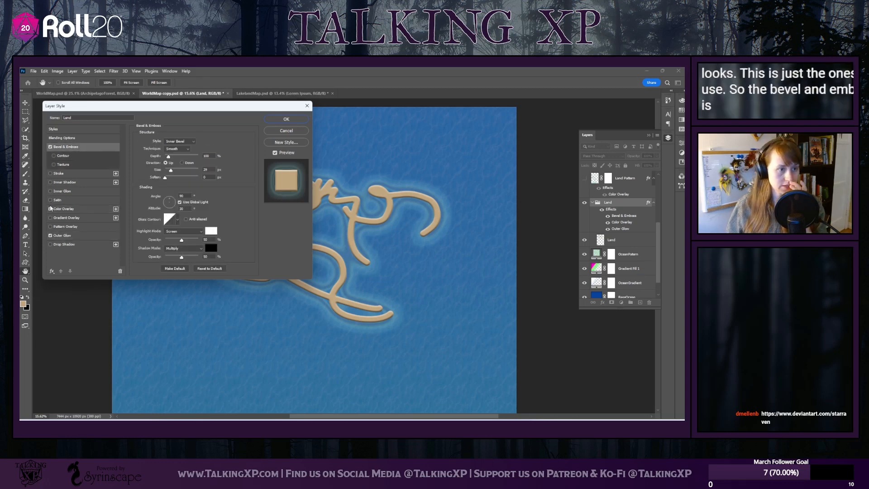
click(50, 235)
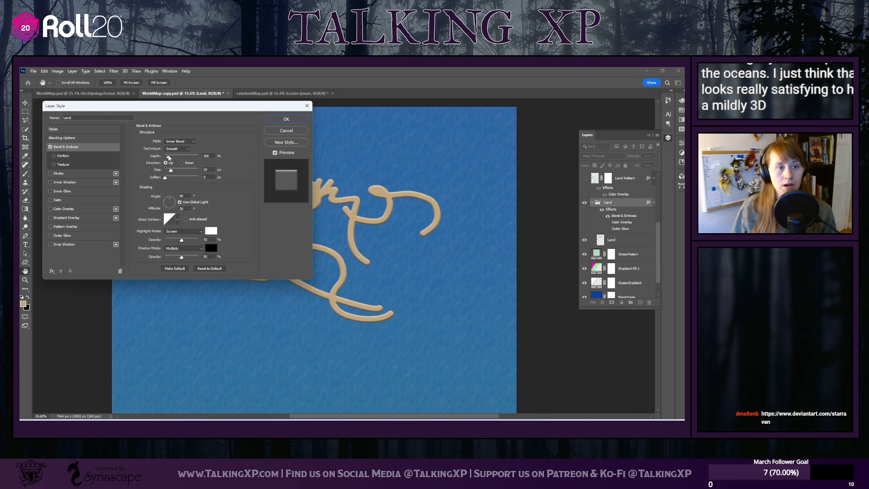
drag(168, 157, 200, 157)
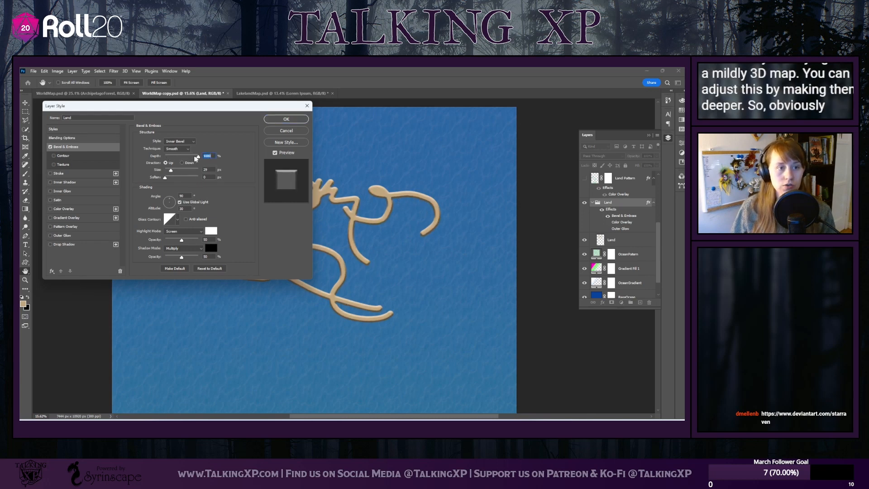
mouse_move(198, 157)
mouse_down()
mouse_move(167, 157)
mouse_move(197, 156)
mouse_up()
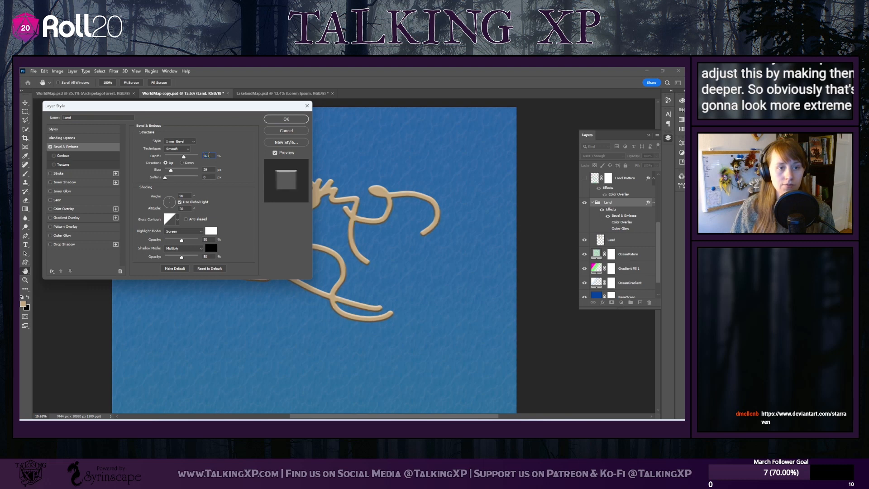
text(100)
key(Return)
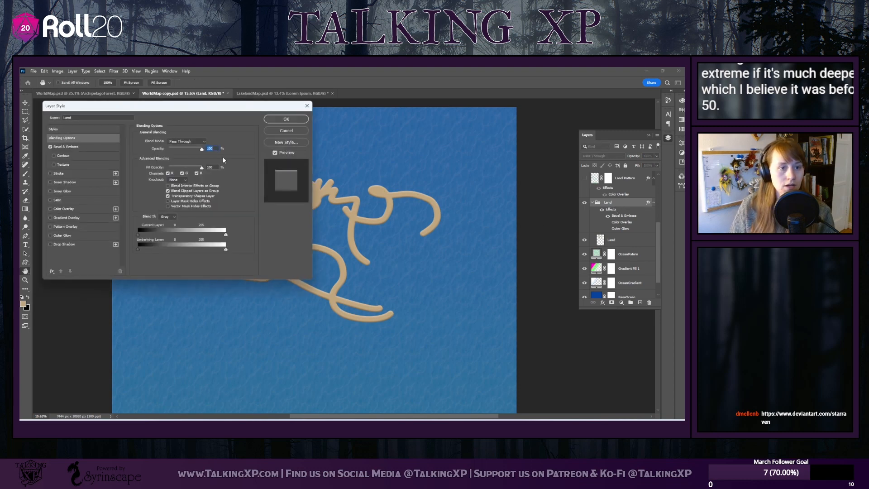
click(64, 147)
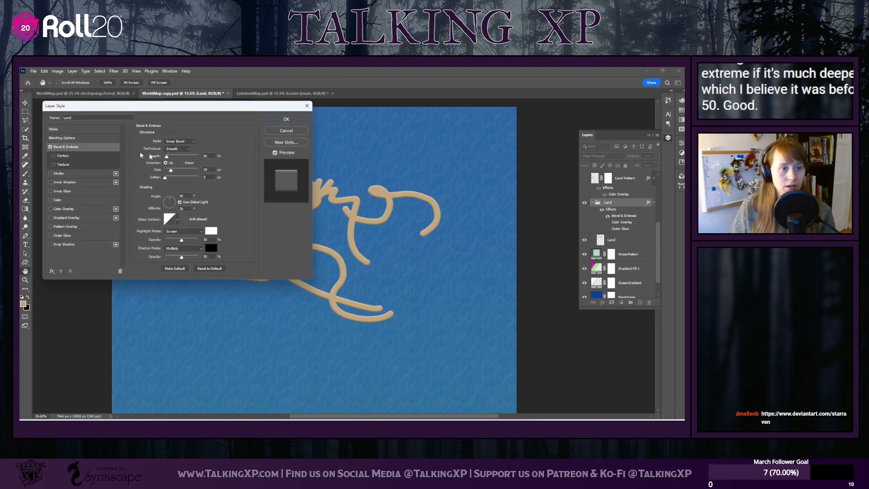
Increase the bevel size to about 35 px and try a multi-peaked gloss contour before restoring the linear one
mouse_move(171, 173)
mouse_down()
mouse_move(180, 169)
mouse_move(174, 174)
mouse_up()
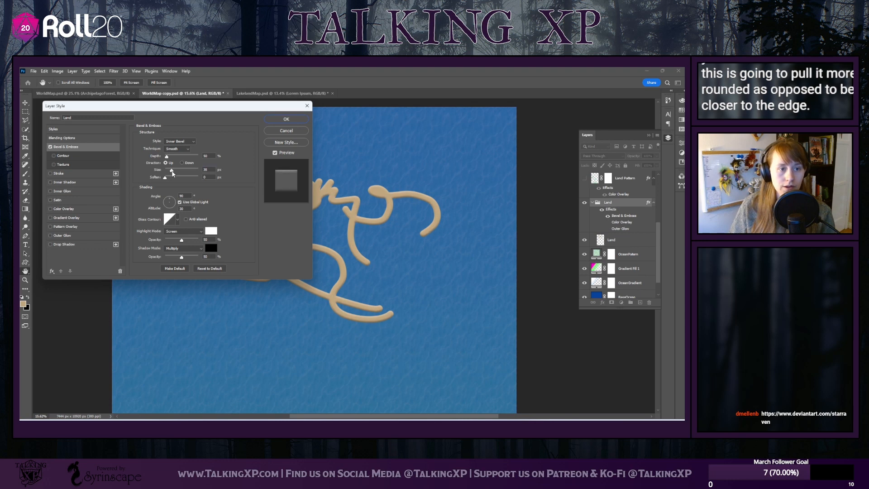
click(173, 225)
click(157, 246)
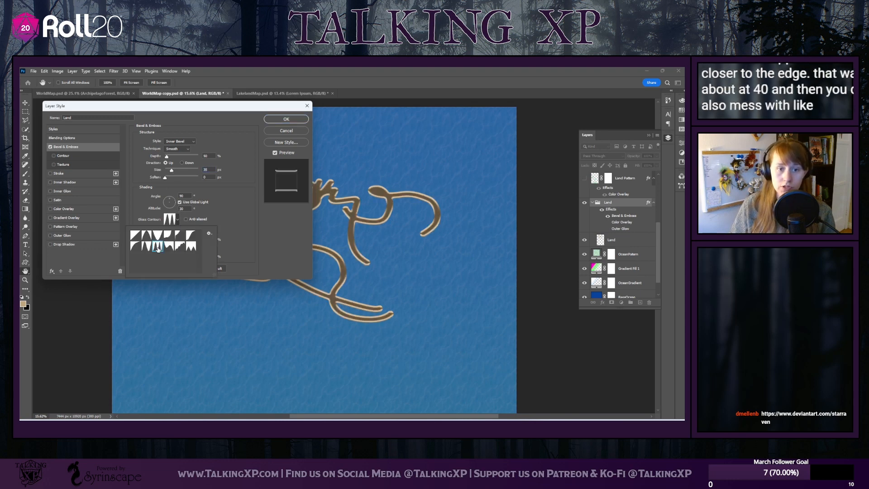
click(135, 235)
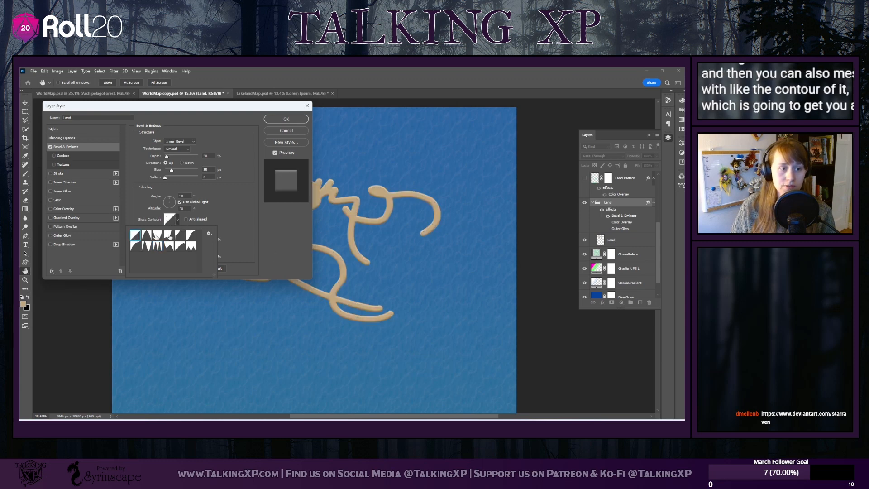
click(235, 210)
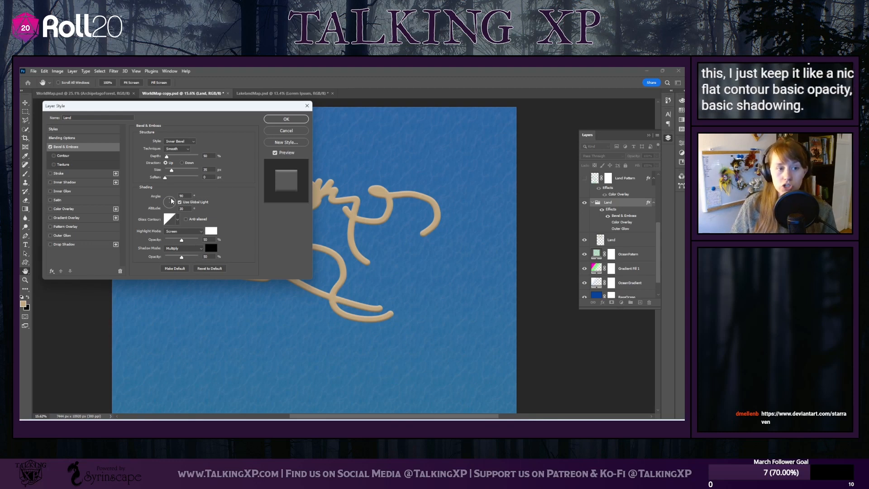
Try different light directions for the bevel shading and settle on an angle of about 84° with a raised altitude
drag(172, 201, 164, 205)
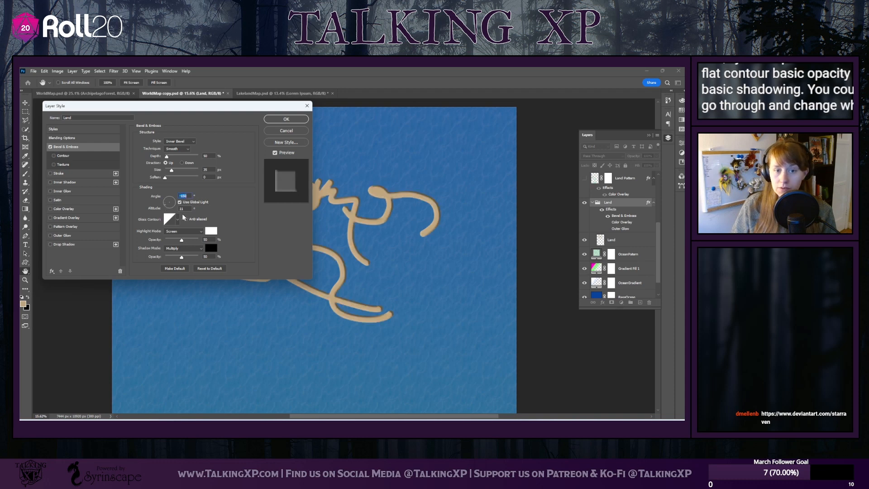
drag(167, 208, 170, 198)
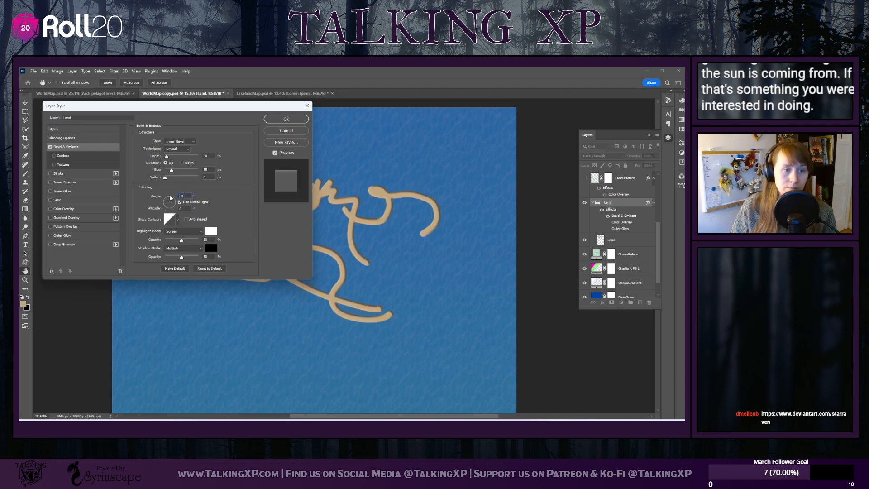
click(170, 201)
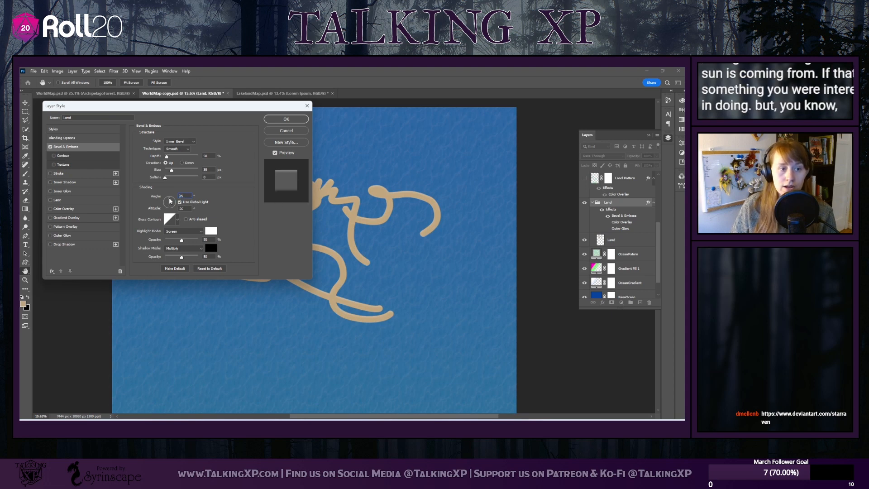
drag(170, 198, 170, 201)
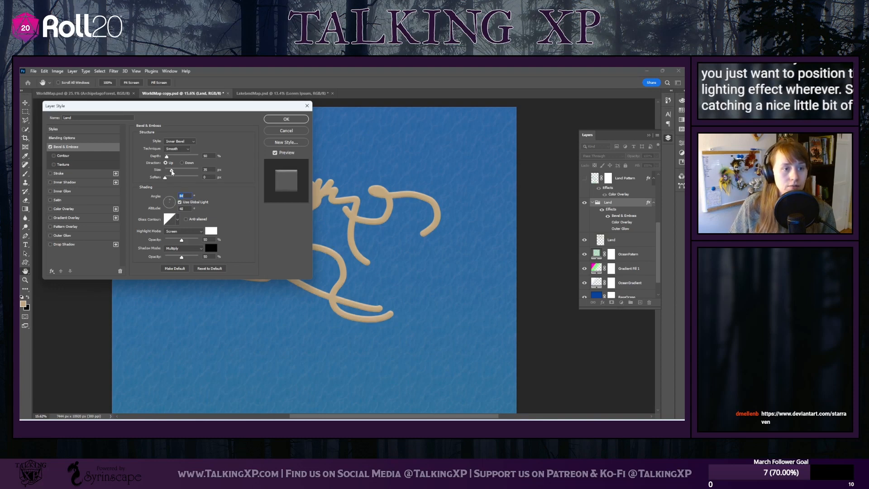
Set the bevel size to 29 px and the depth to 100%
drag(174, 172, 168, 159)
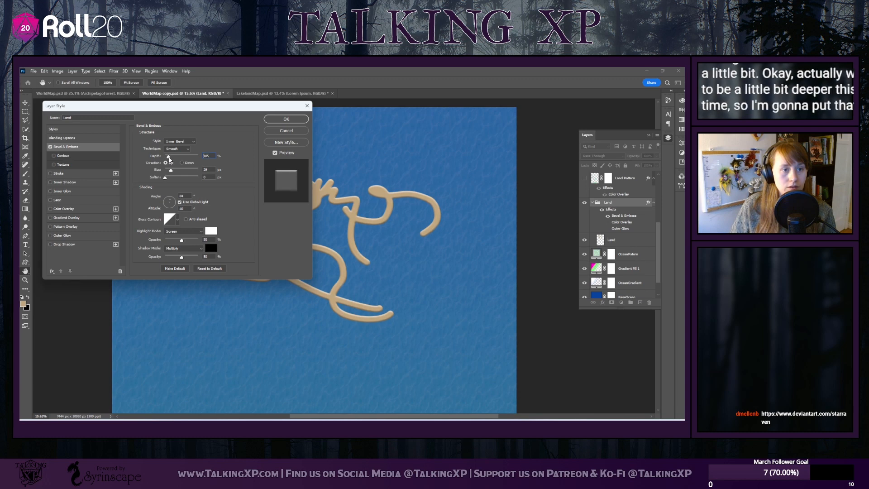
text(100)
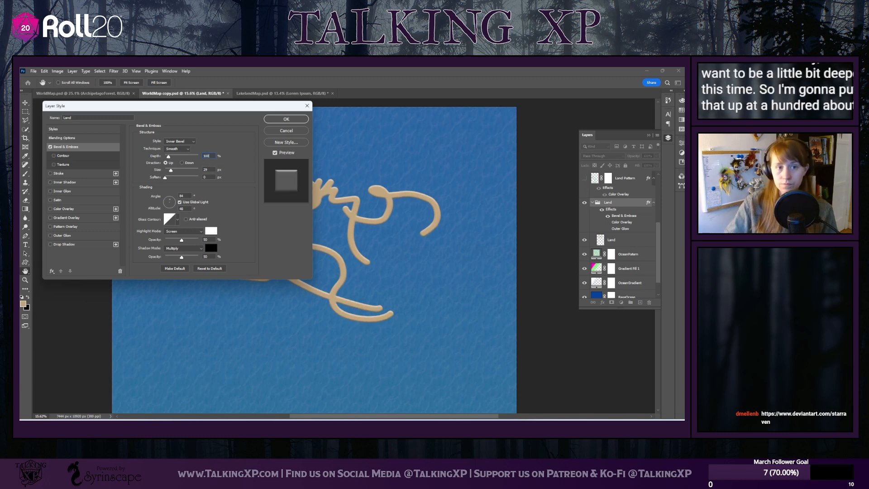
key(Return)
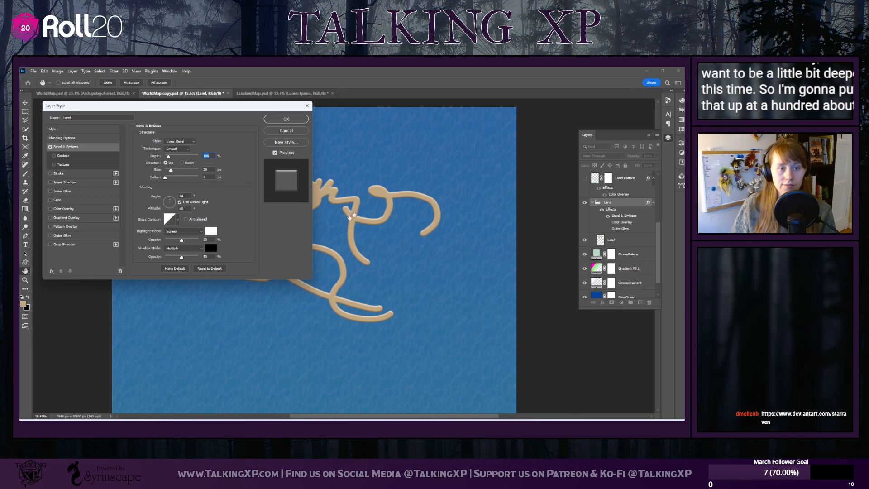
Try the Outer Bevel and Emboss styles on the land, and return the bevel style to Inner Bevel
click(185, 143)
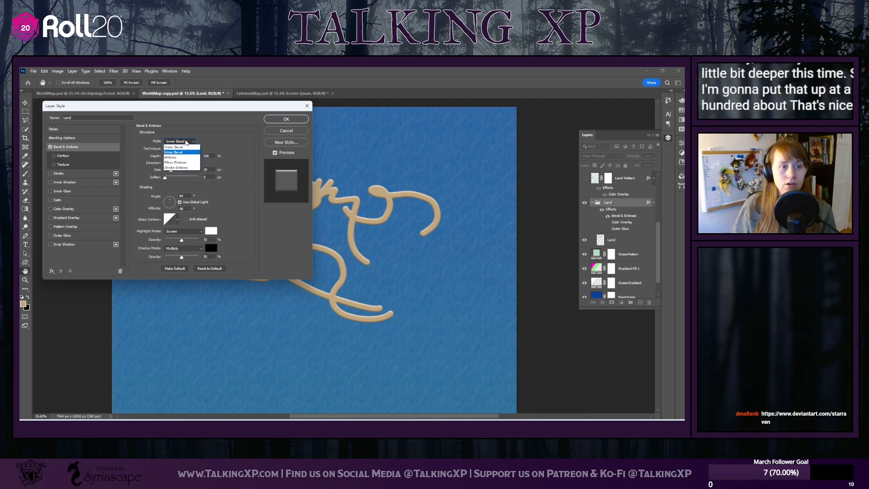
click(176, 148)
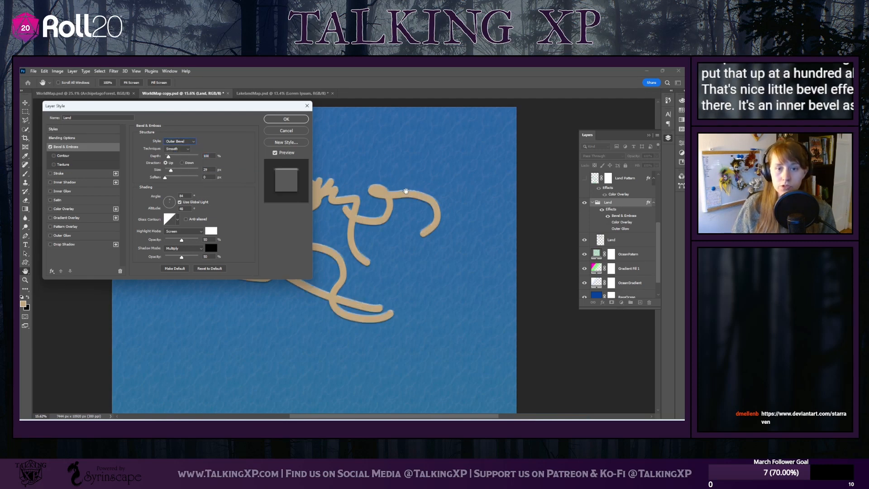
click(190, 142)
click(182, 159)
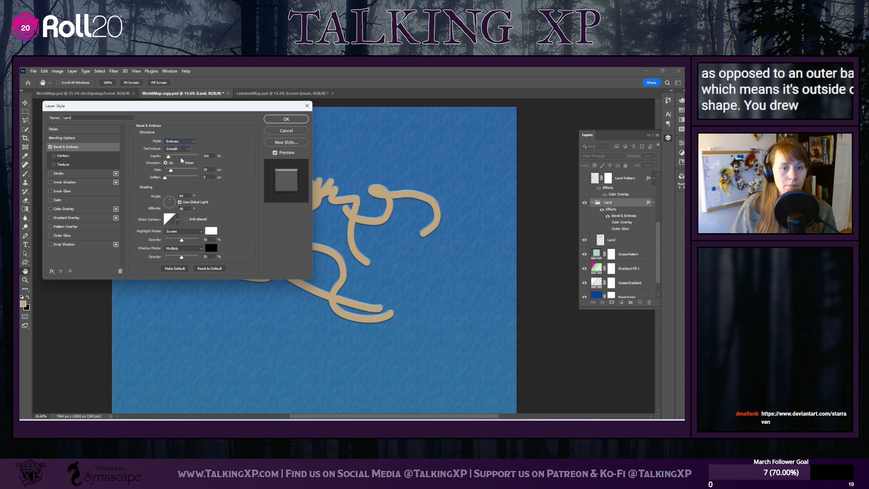
click(181, 141)
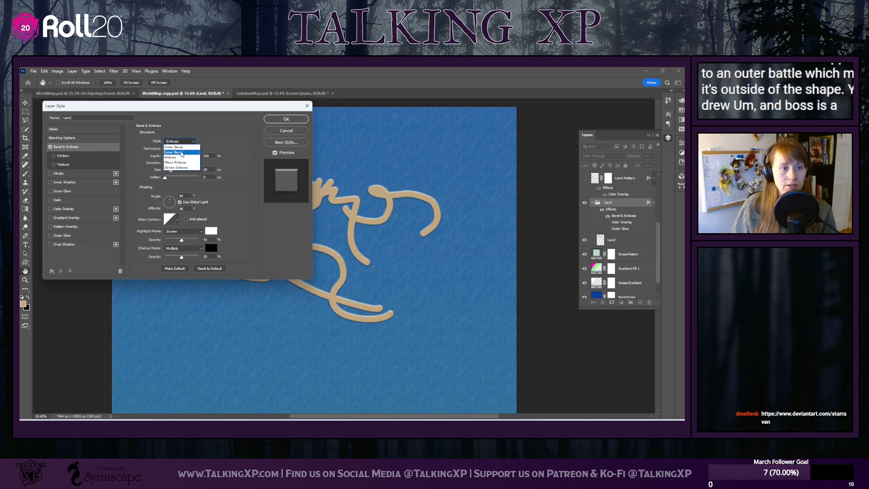
click(181, 152)
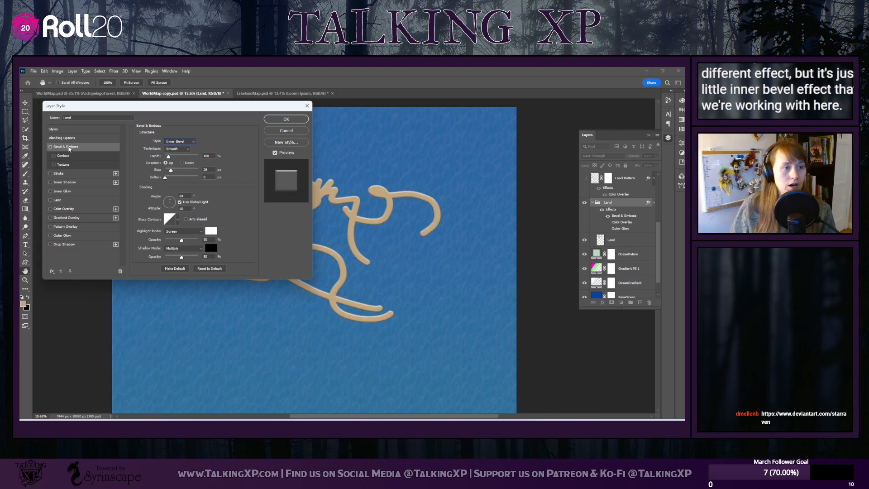
Turn the Color Overlay back on and try other overlay colors such as dark brown #453b2c before restoring tan #c1a67f
click(66, 209)
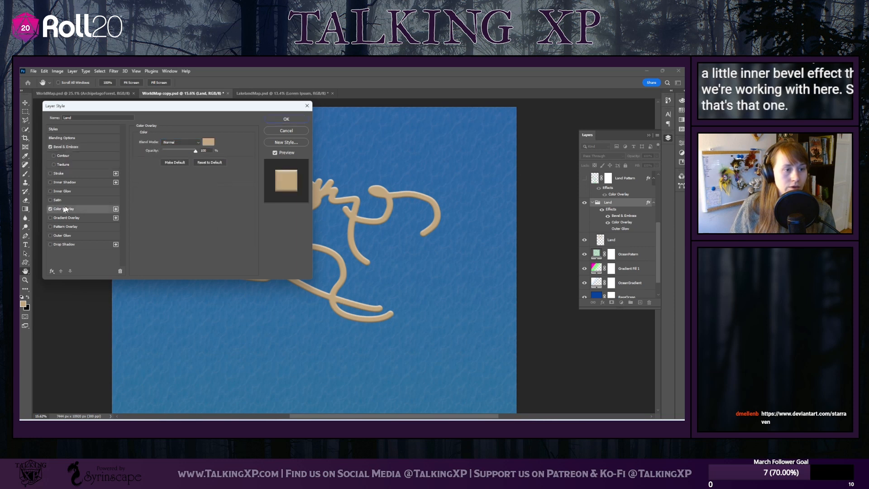
click(209, 143)
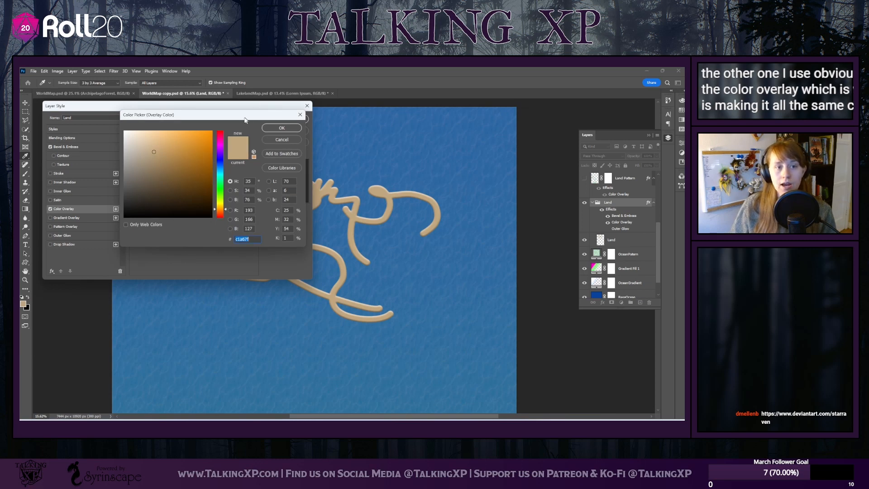
drag(244, 120, 182, 106)
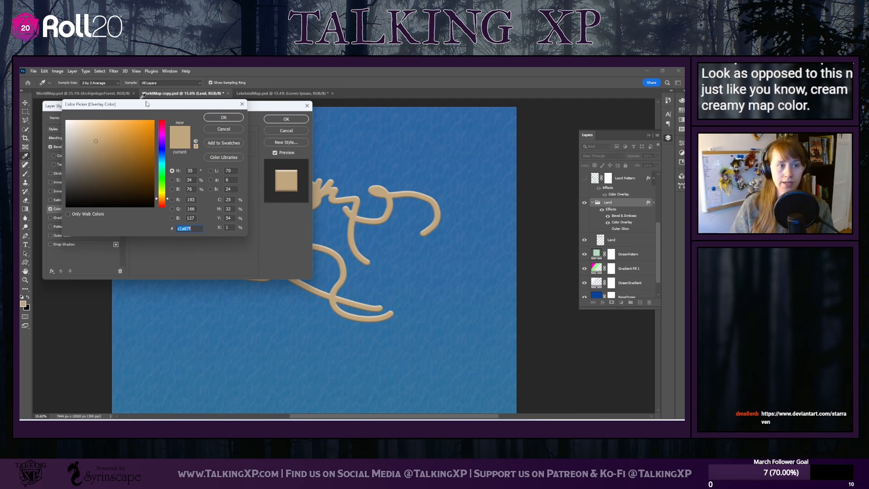
drag(145, 103, 171, 180)
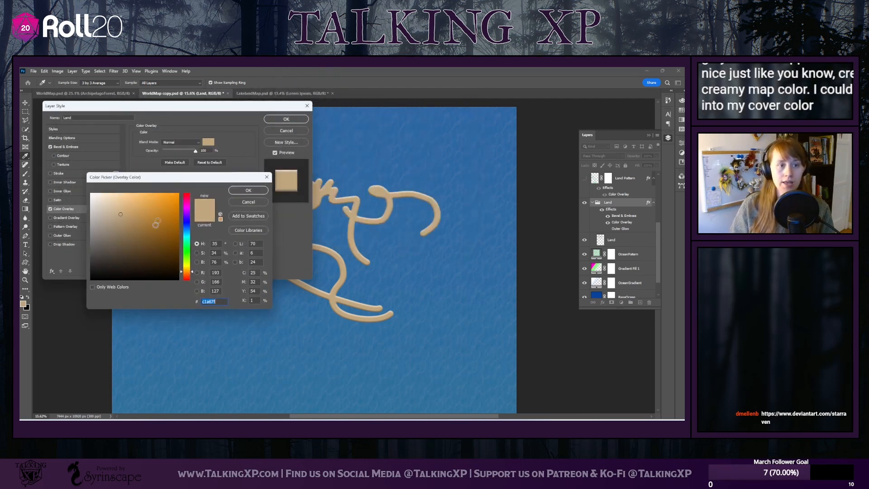
mouse_move(156, 223)
mouse_down()
mouse_move(152, 241)
mouse_move(123, 256)
mouse_up()
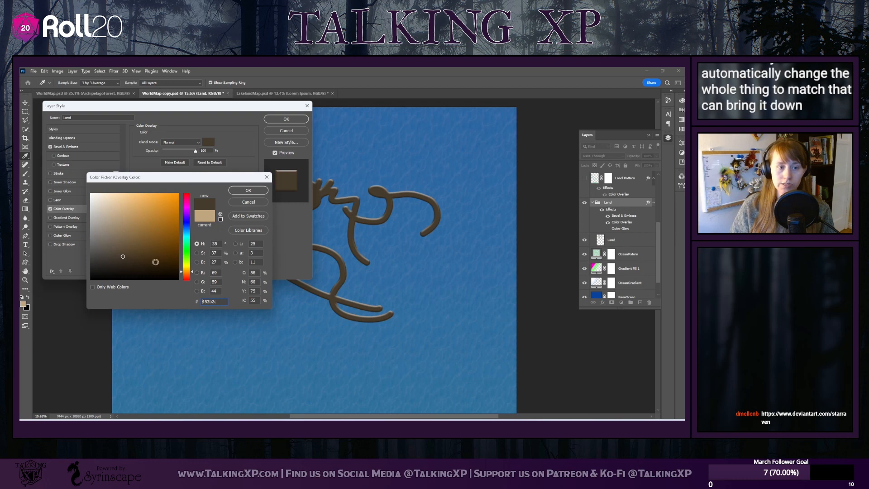
click(154, 256)
mouse_move(154, 256)
mouse_down()
mouse_move(105, 252)
mouse_move(108, 218)
mouse_up()
click(212, 217)
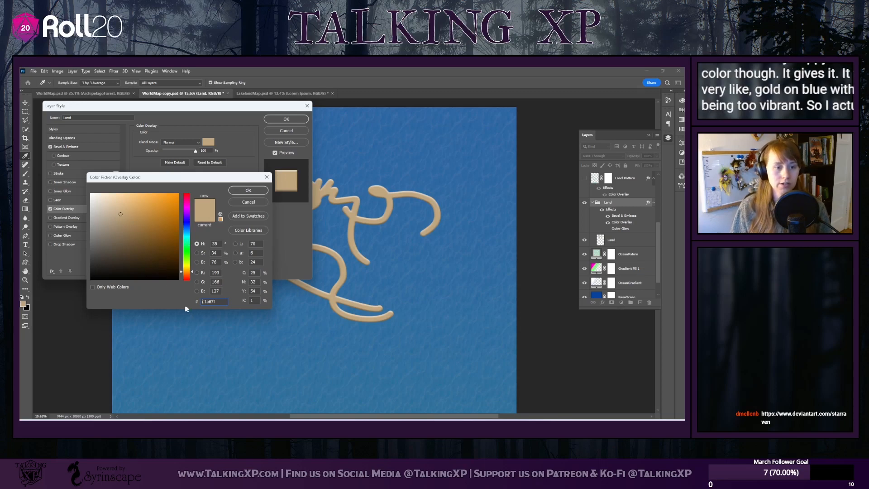
click(263, 185)
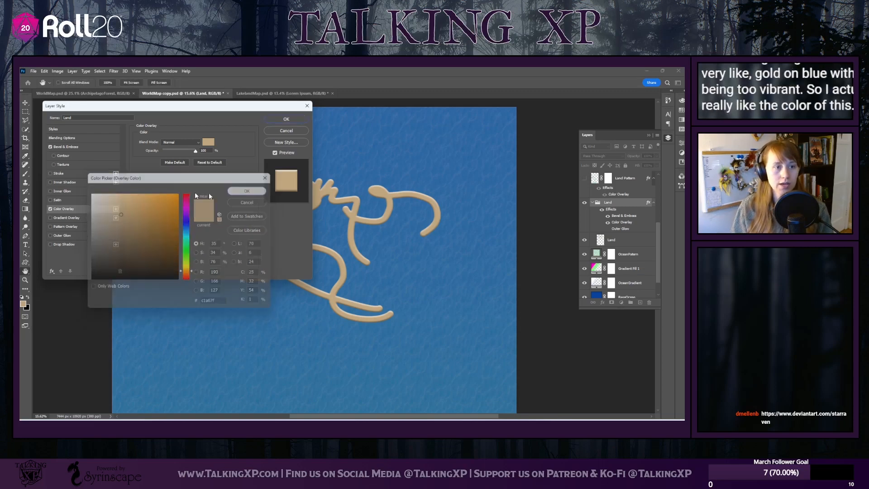
Review the Color Overlay's opacity and blend mode options, keeping Normal at 100%
mouse_move(196, 151)
mouse_down()
mouse_move(155, 154)
mouse_move(197, 153)
mouse_up()
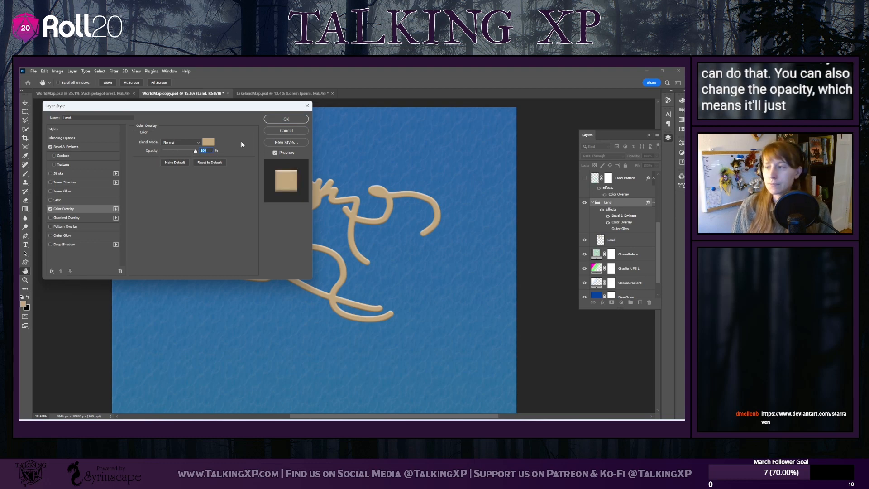
click(180, 142)
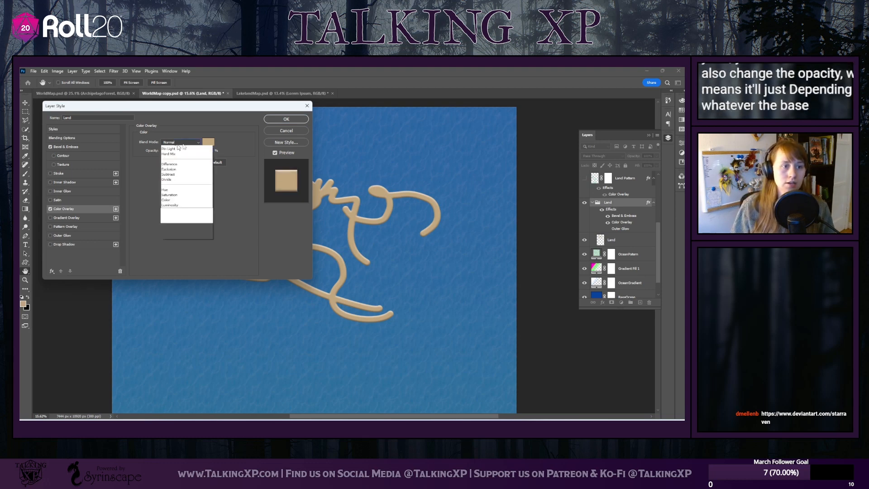
click(235, 138)
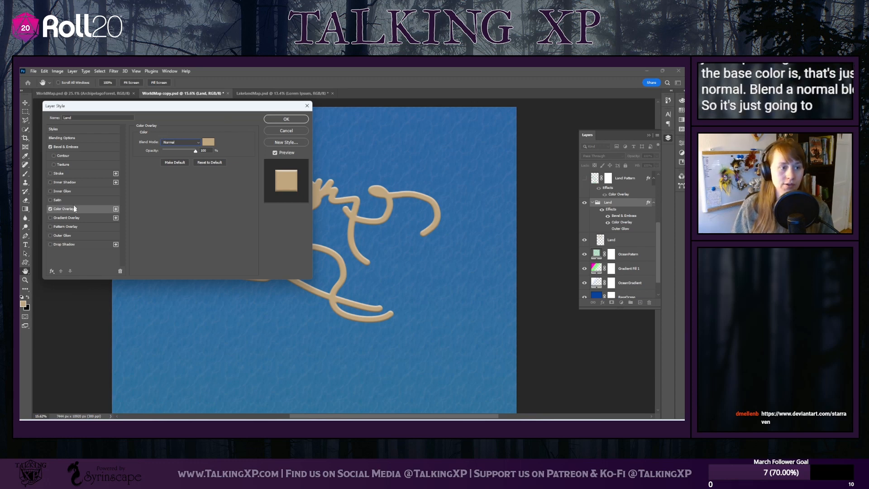
Leave the Pattern Overlay off, turn on the Land group's Outer Glow and open its settings
click(63, 228)
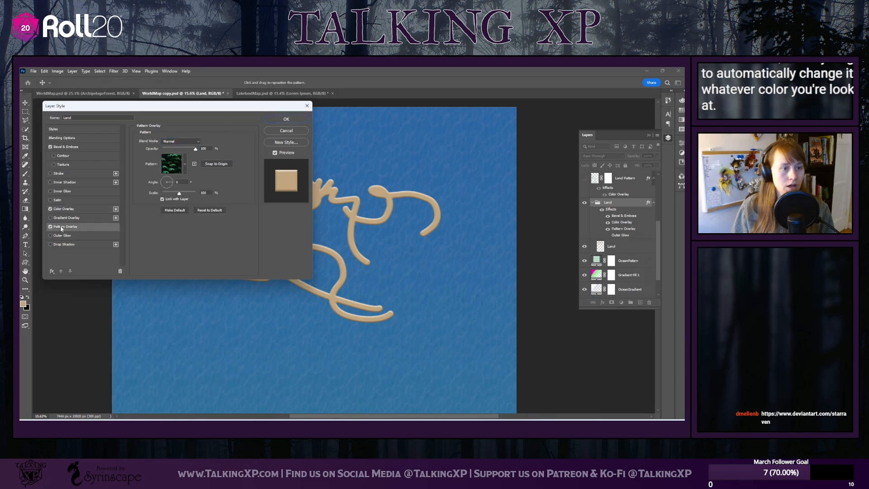
click(50, 227)
click(51, 235)
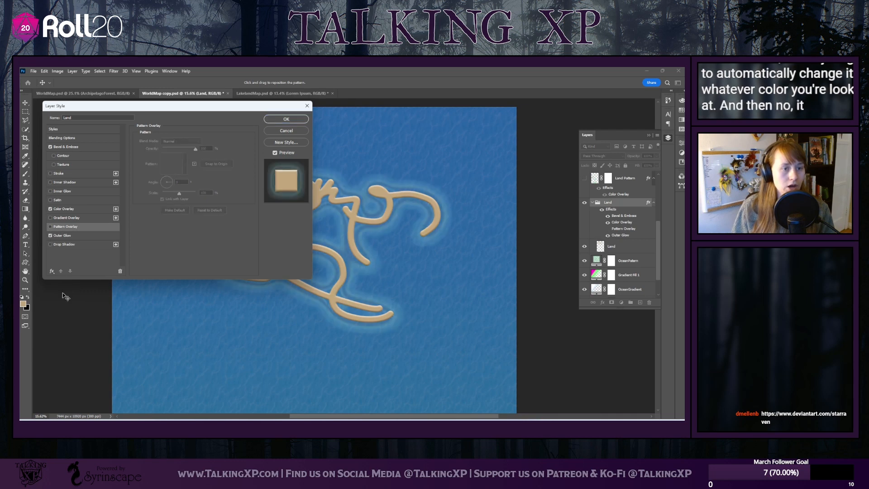
click(72, 236)
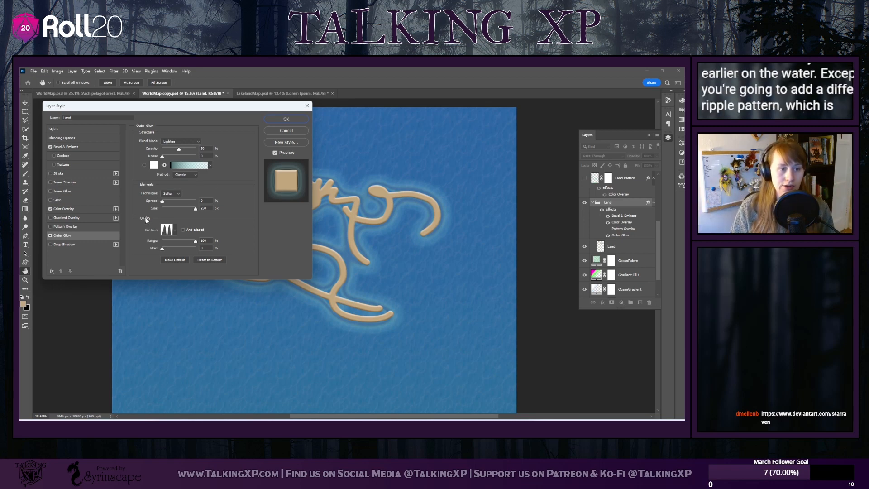
Try the linear glow contour and 100% opacity, returning to the multi-peak contour and 50% opacity
click(176, 231)
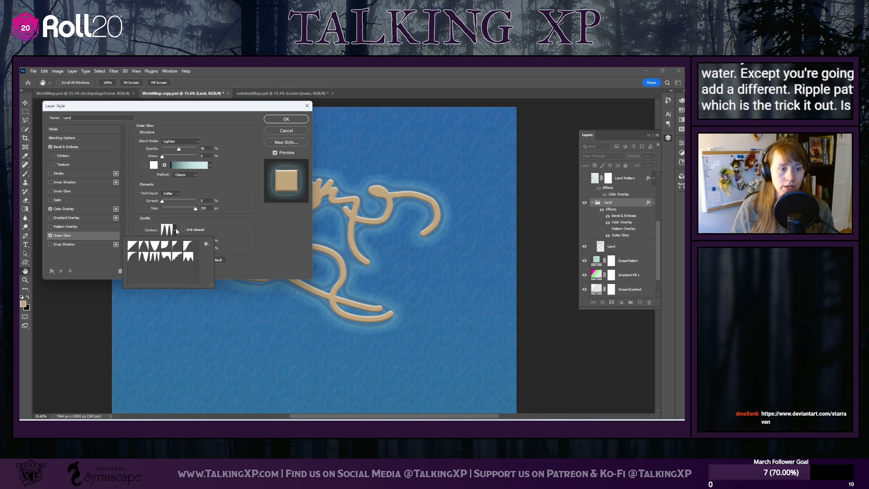
click(130, 246)
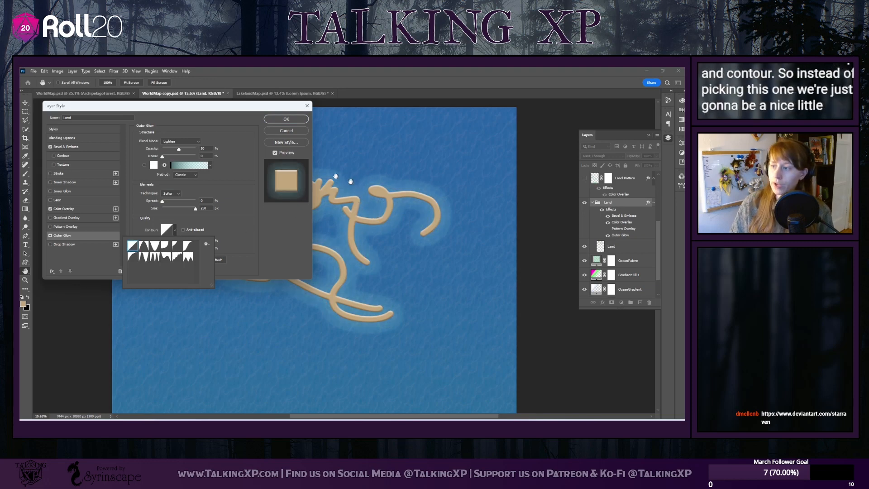
click(155, 258)
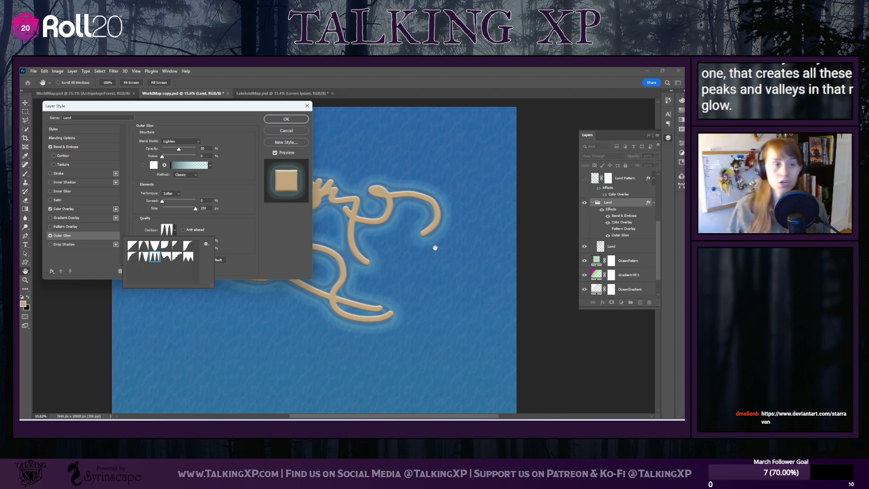
click(241, 184)
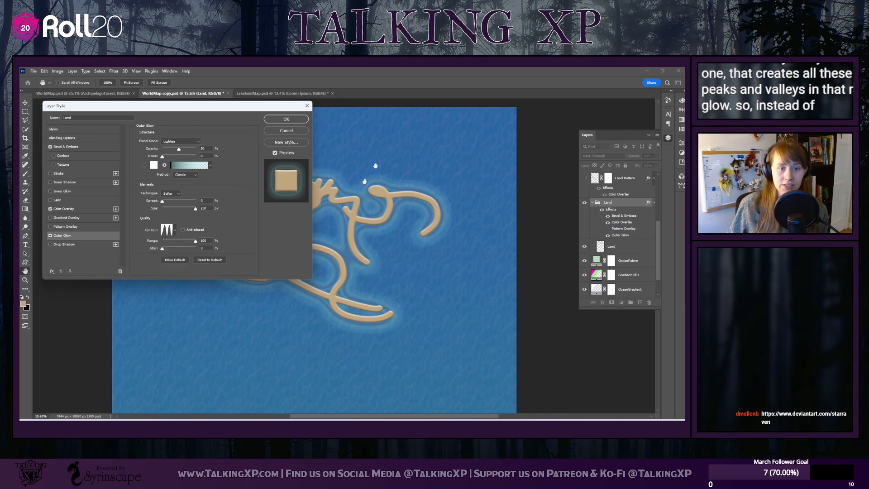
drag(179, 149, 203, 151)
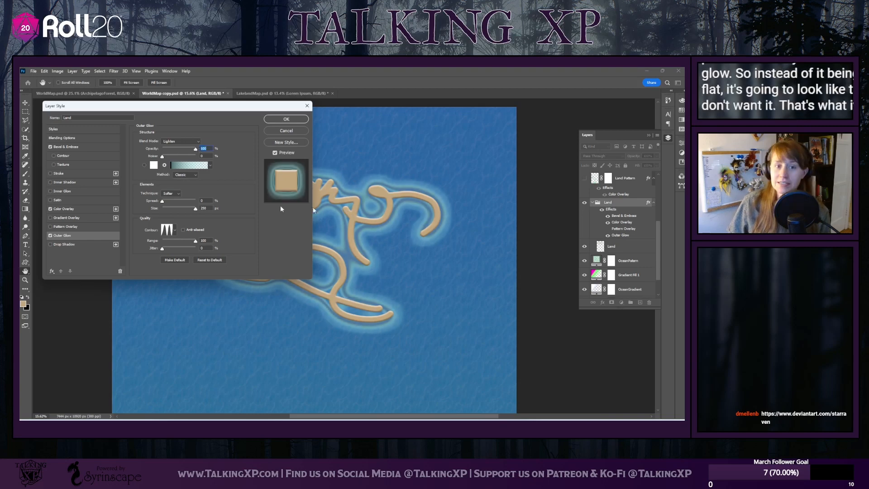
drag(192, 149, 180, 153)
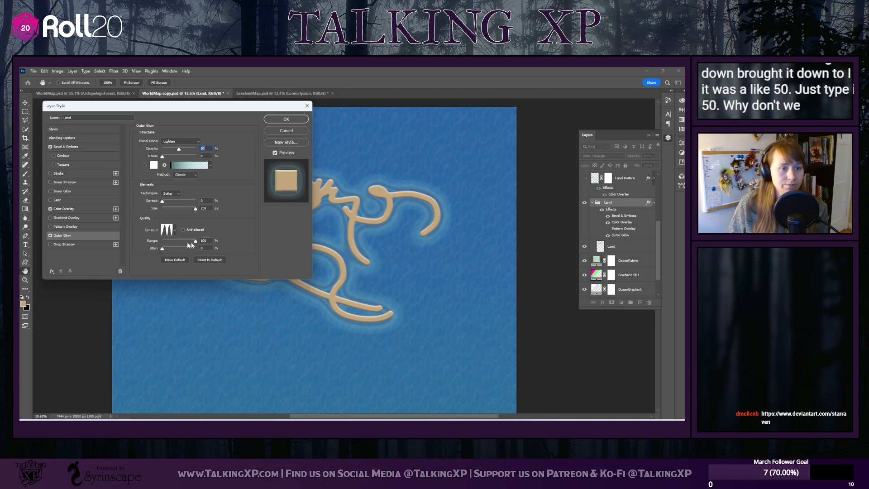
Open the glow's gradient for editing and try an extra opacity stop at 20% and a tan color stop at 41%, removing both
click(210, 166)
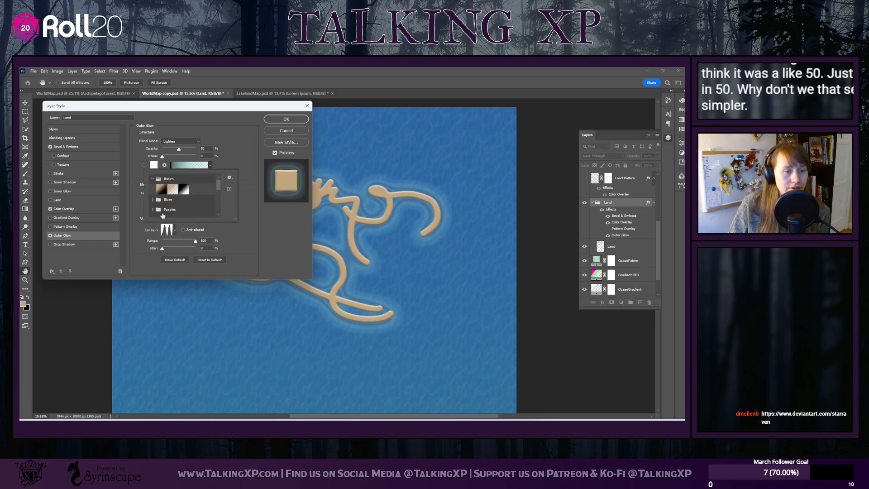
scroll(200, 192, down, 2)
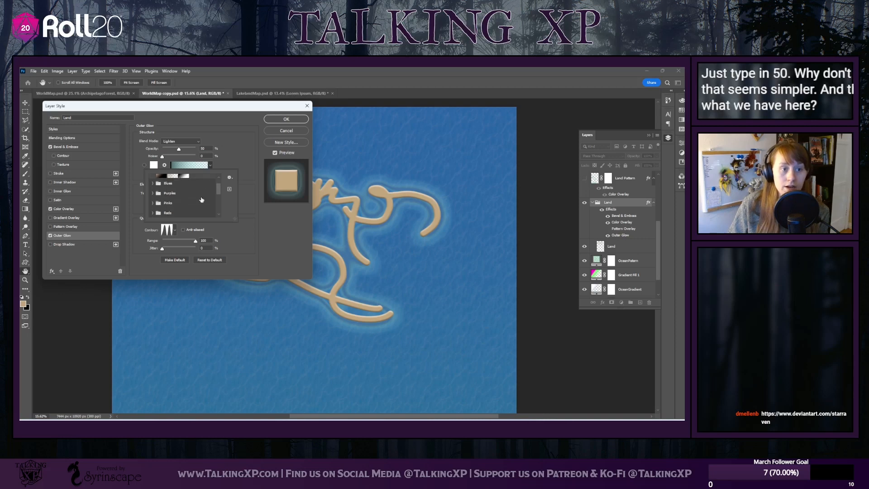
scroll(202, 200, up, 2)
click(223, 164)
click(189, 165)
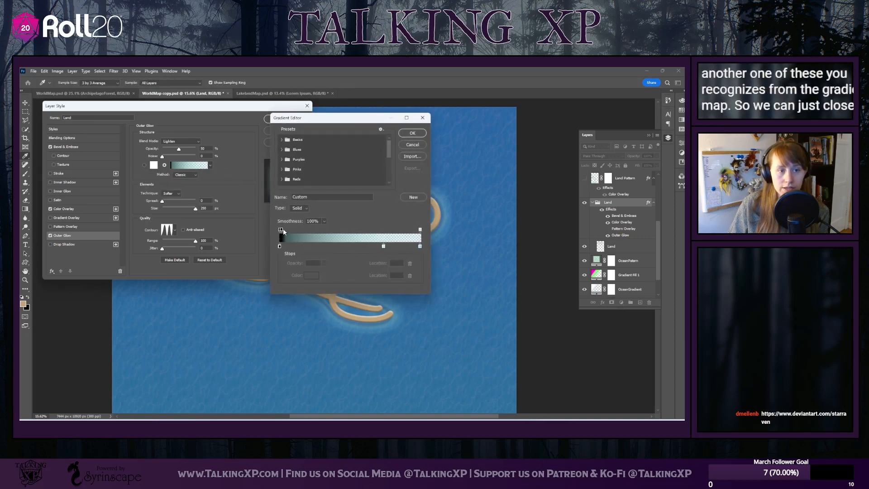
drag(341, 121, 514, 120)
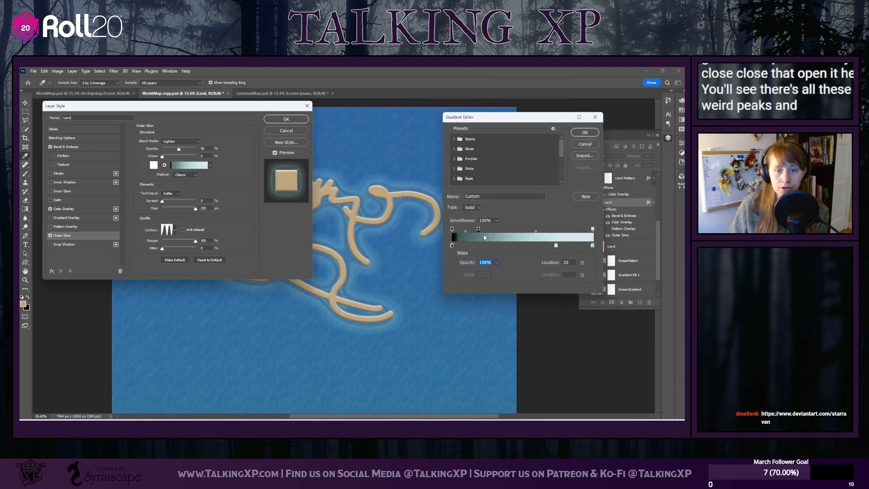
drag(484, 238, 486, 233)
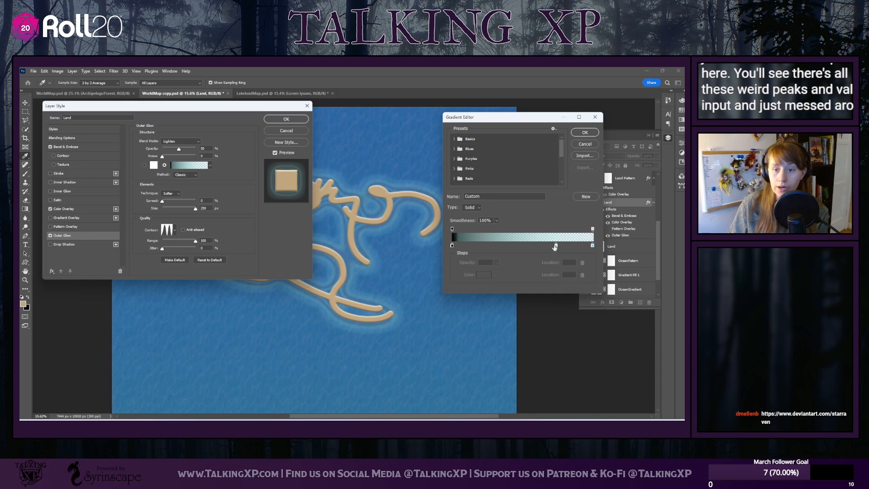
click(510, 246)
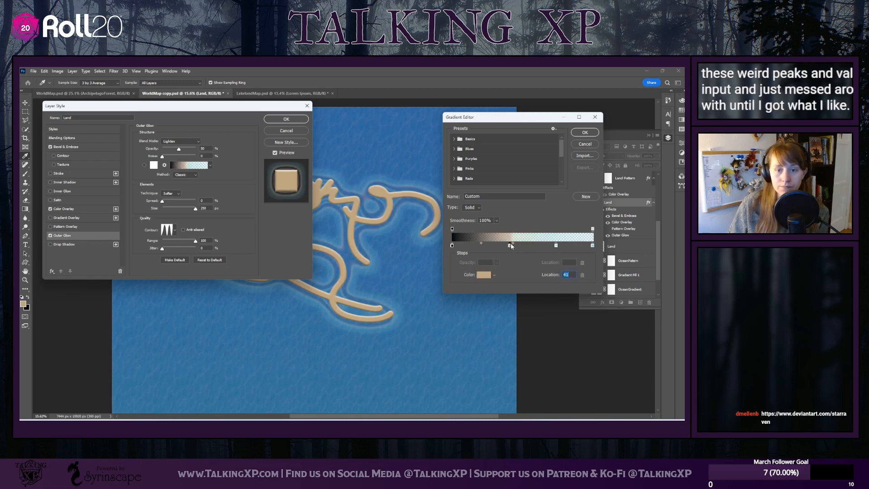
drag(510, 245, 558, 249)
Try pink #e89ce7 for the gradient's color stop at 73%, and restore aqua #9ce7e8
click(546, 247)
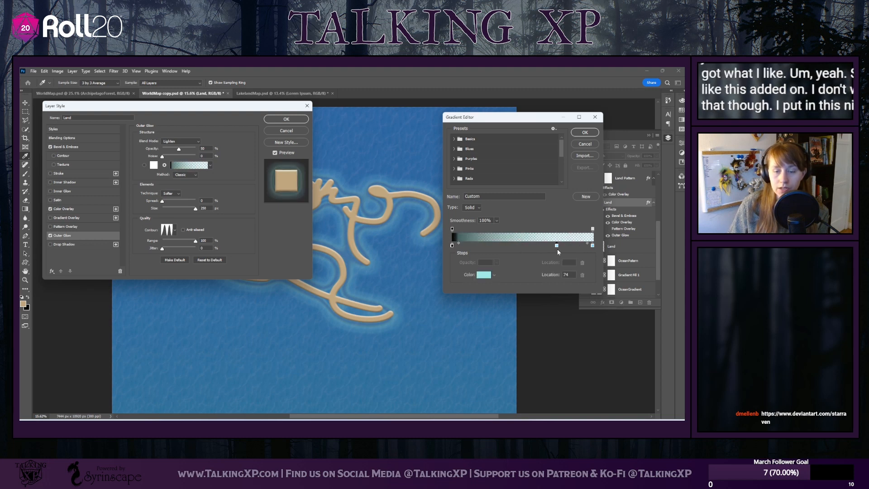
click(484, 275)
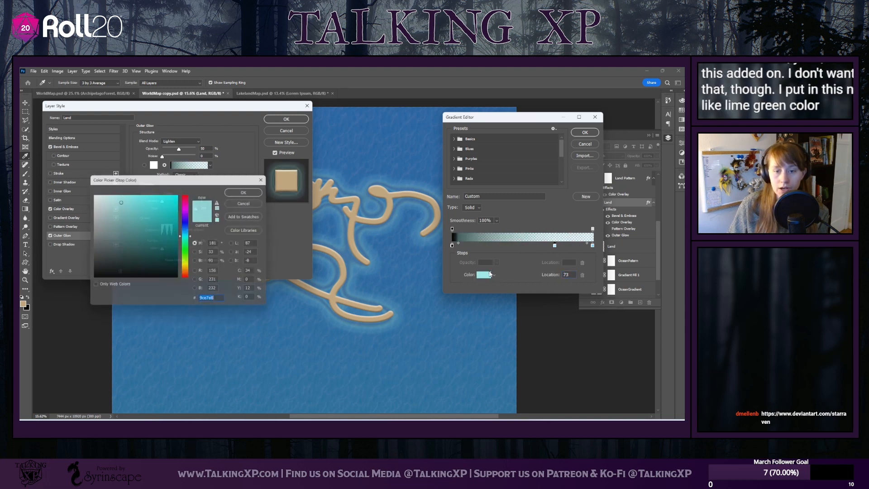
click(188, 208)
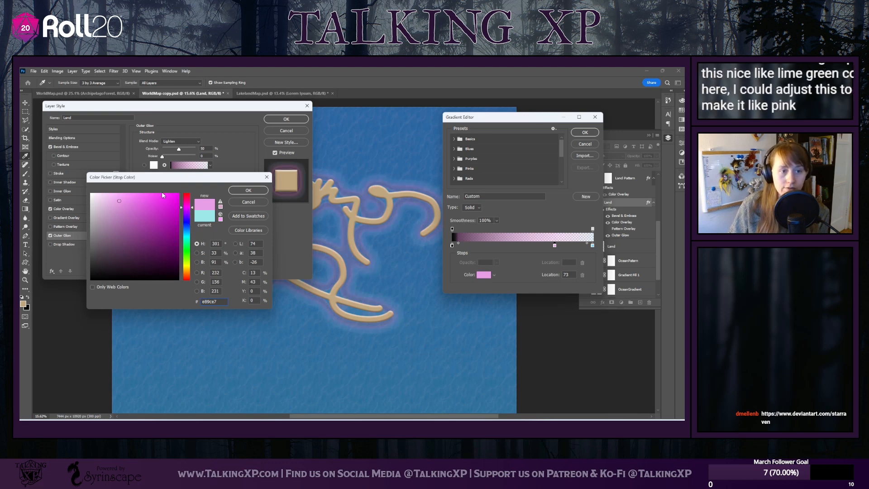
click(208, 218)
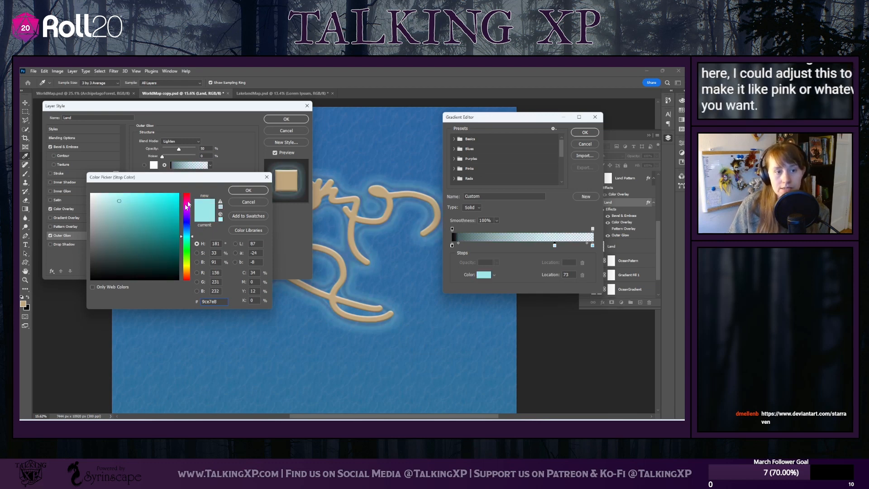
click(249, 190)
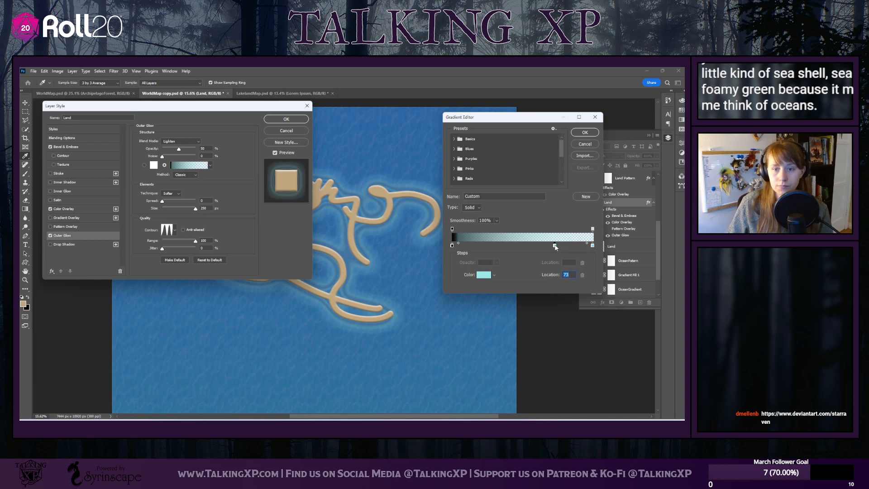
Try removing and repositioning the aqua color stops in the glow gradient, and cancel the gradient edit
drag(544, 247, 537, 253)
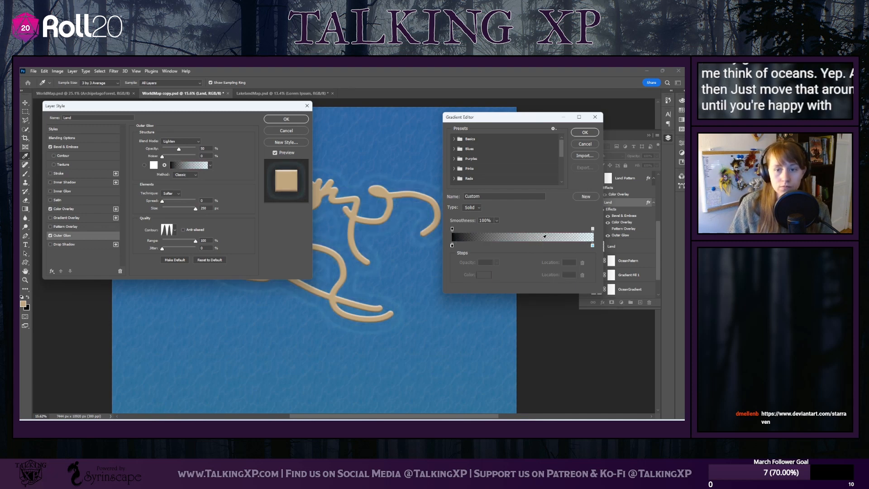
drag(577, 244, 531, 245)
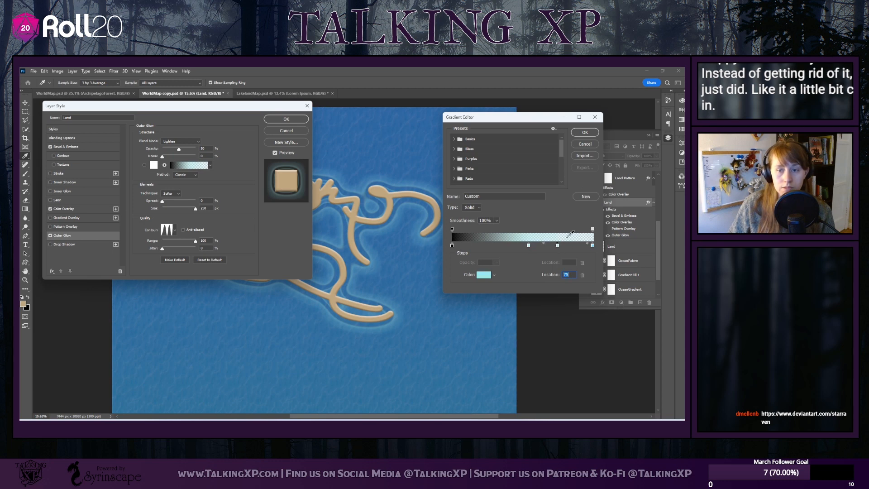
click(583, 149)
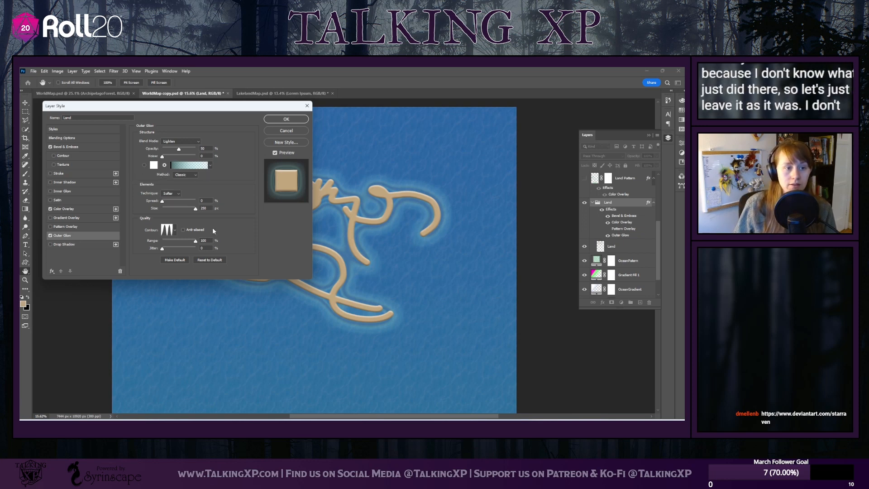
Lower the Outer Glow range to about 80% and apply the layer style to the Land group
drag(194, 209, 190, 241)
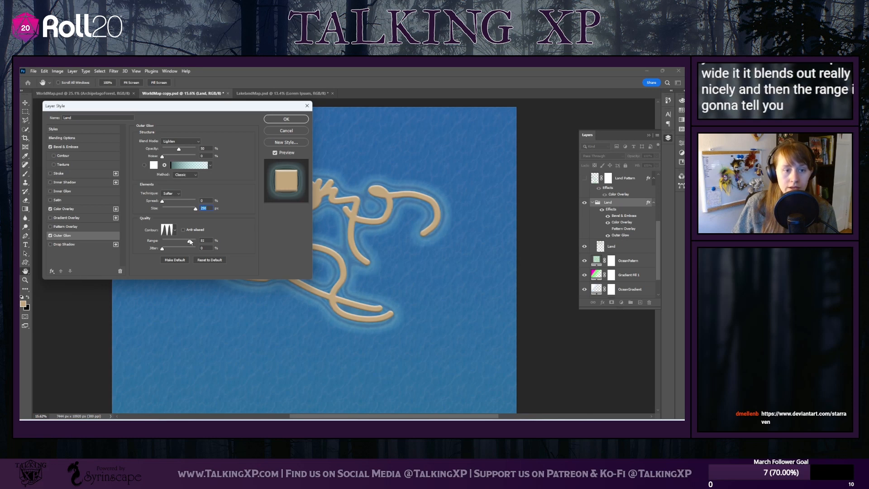
click(275, 120)
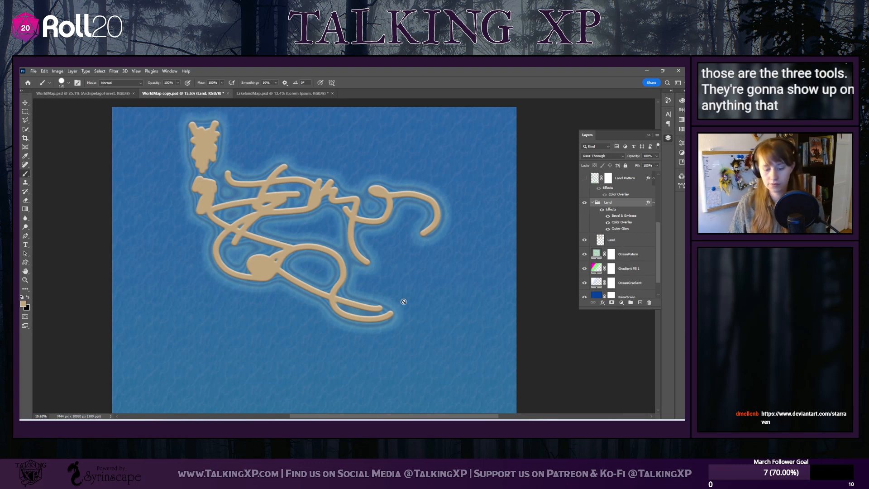
Switch to the Eraser tool for clearing the test strokes on the land
scroll(355, 291, left, 3)
scroll(355, 292, right, 3)
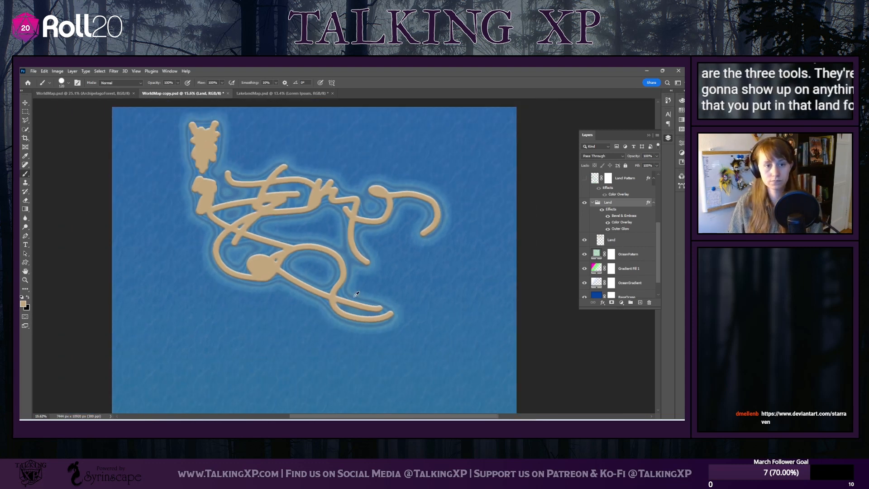
scroll(354, 297, down, 2)
scroll(352, 299, down, 5)
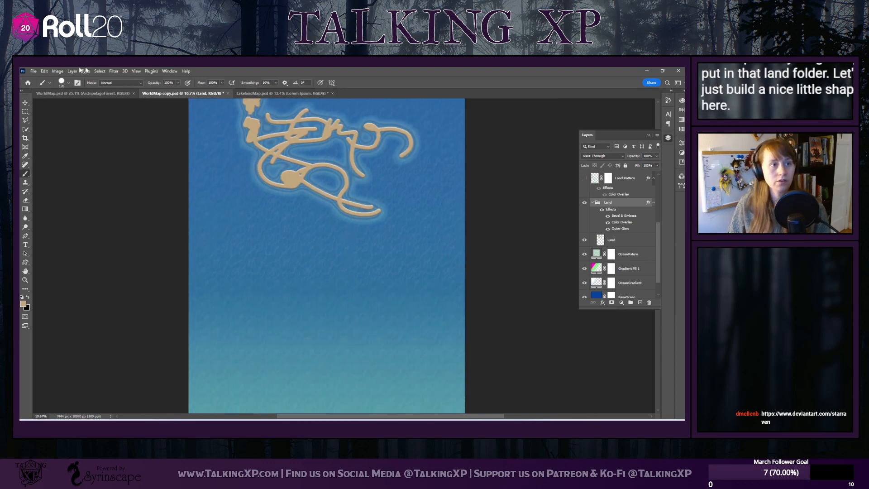
click(43, 72)
click(317, 220)
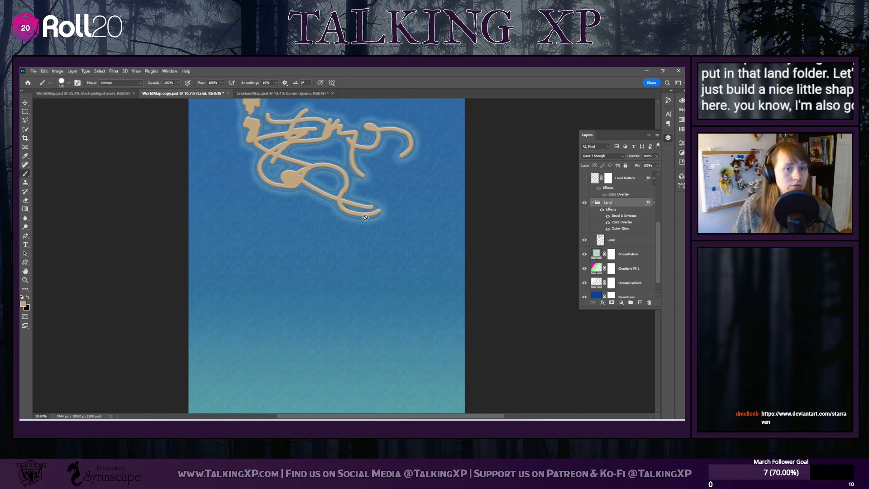
scroll(317, 220, up, 2)
click(25, 202)
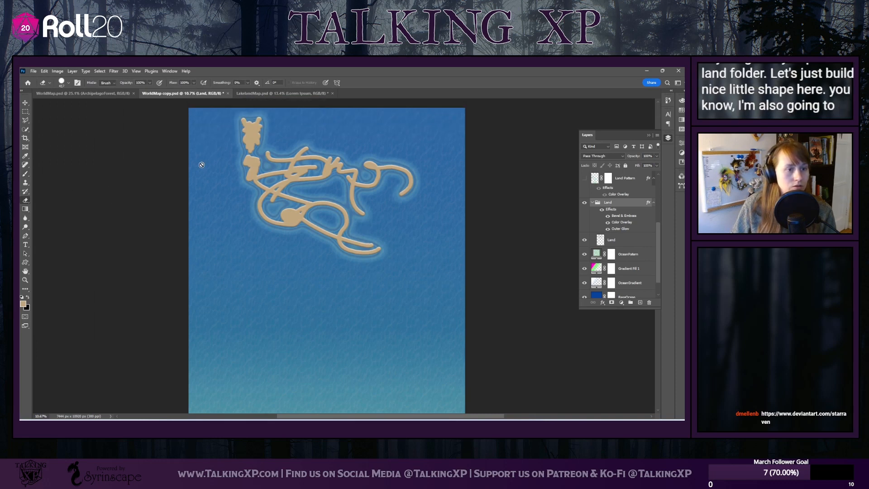
Show the Cartography and Natural Landmarks groups briefly, hide both, and return to the Land group's layers
scroll(613, 232, up, 5)
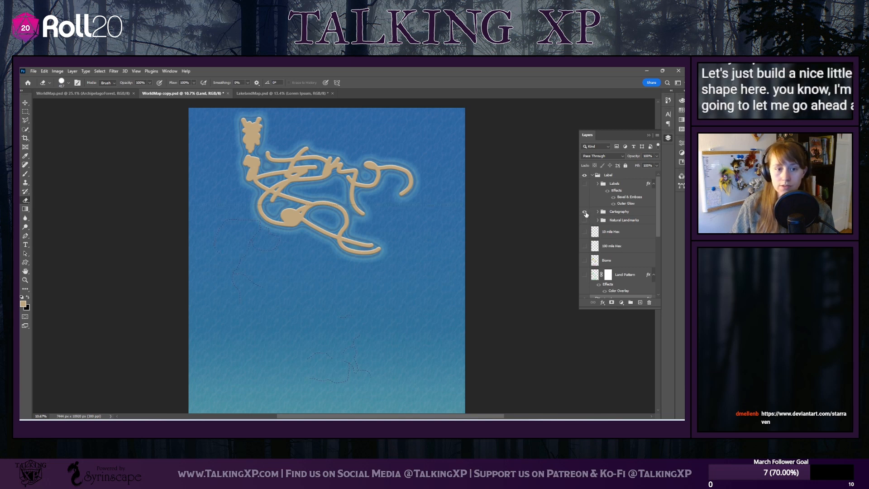
drag(586, 214, 585, 222)
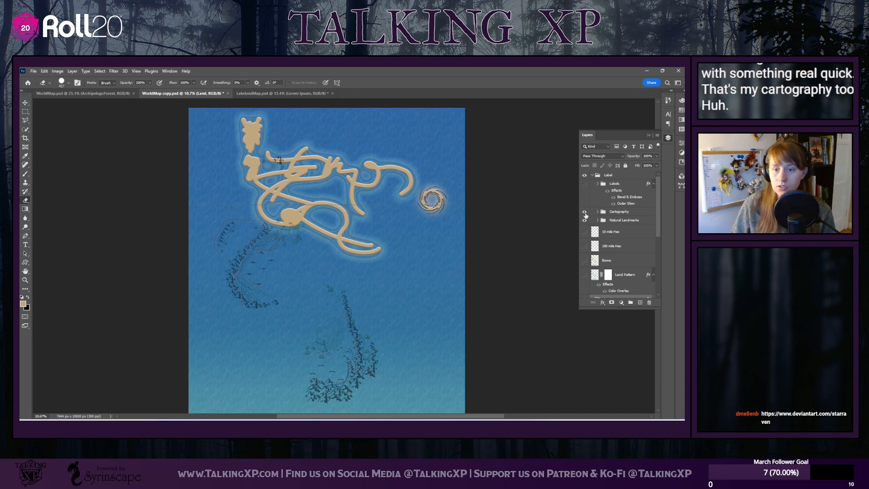
click(586, 221)
scroll(588, 228, down, 5)
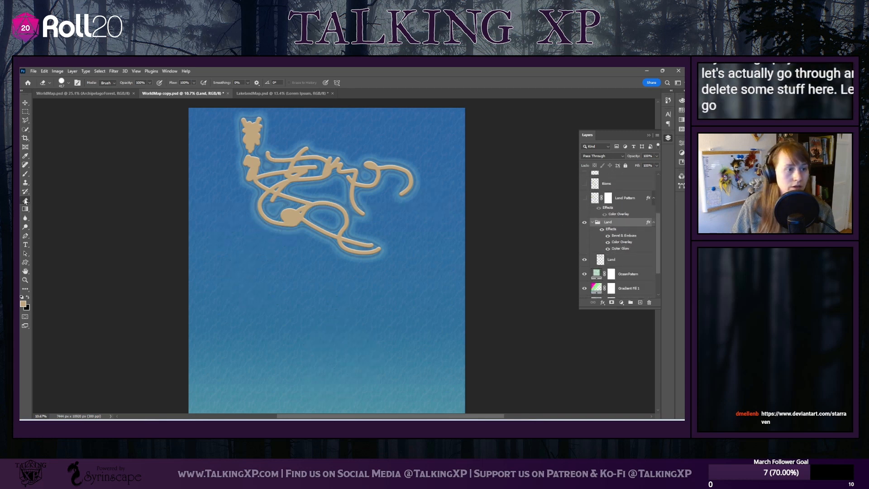
Enlarge the eraser brush and erase all the test strokes from the Land layer inside the Land group
click(67, 83)
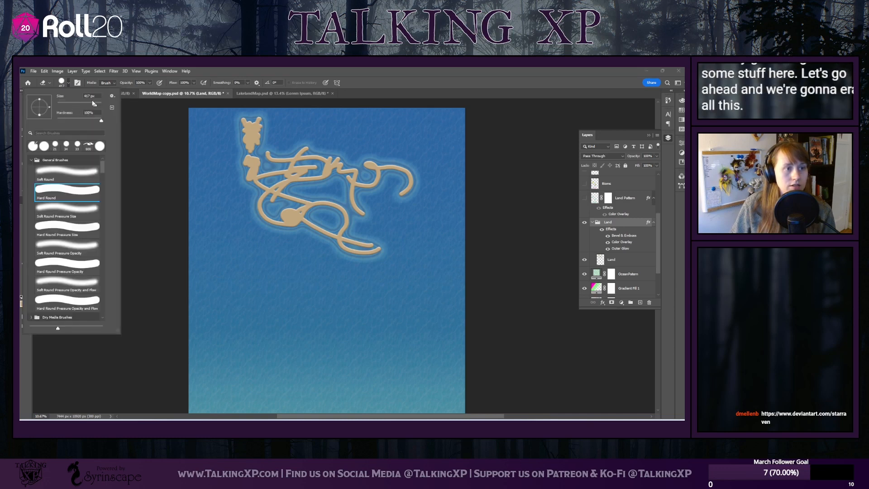
click(196, 141)
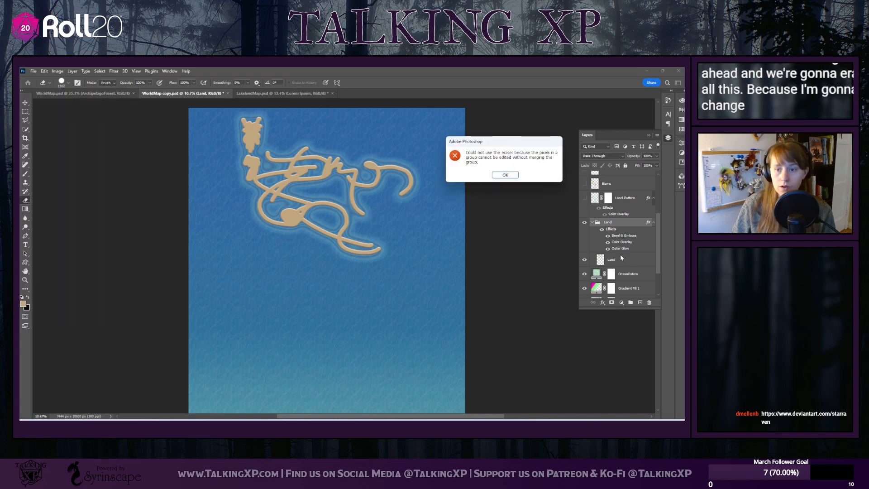
click(508, 176)
click(611, 260)
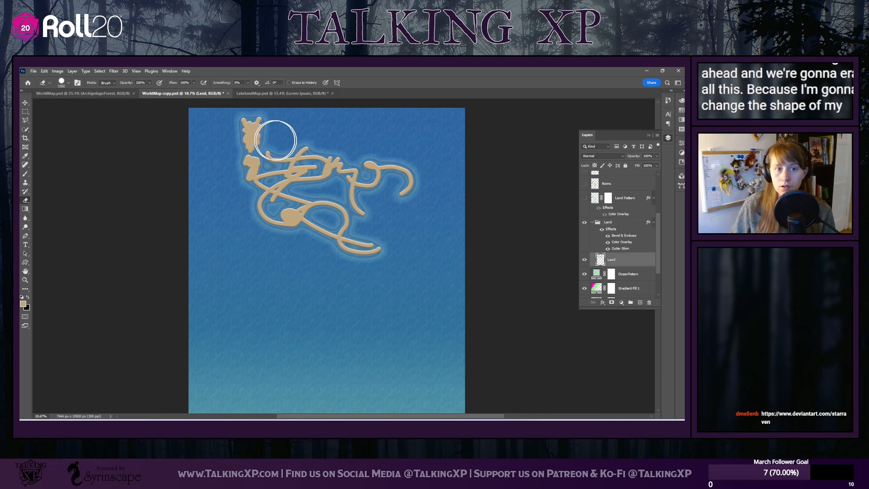
mouse_move(272, 140)
mouse_down()
mouse_move(357, 130)
mouse_move(431, 150)
mouse_move(212, 160)
mouse_move(390, 154)
mouse_move(244, 196)
mouse_move(411, 199)
mouse_move(267, 220)
mouse_move(315, 217)
mouse_move(294, 232)
mouse_move(359, 252)
mouse_up()
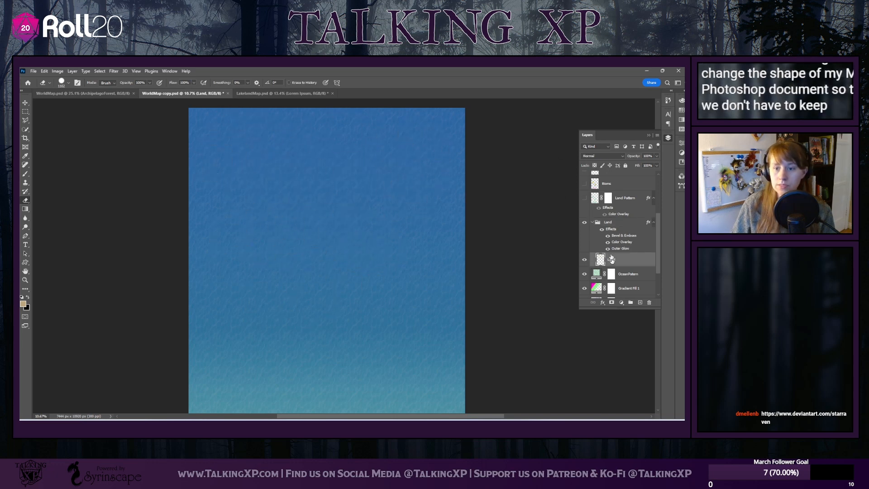
Collapse the Land group, show the Land Pattern and Biome layers, and hide the Biome layer again
click(600, 221)
scroll(600, 221, up, 3)
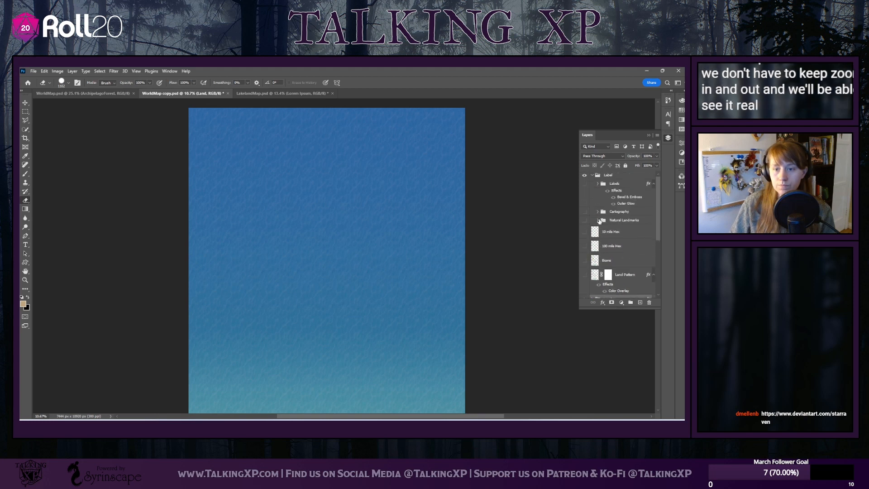
click(585, 275)
click(584, 260)
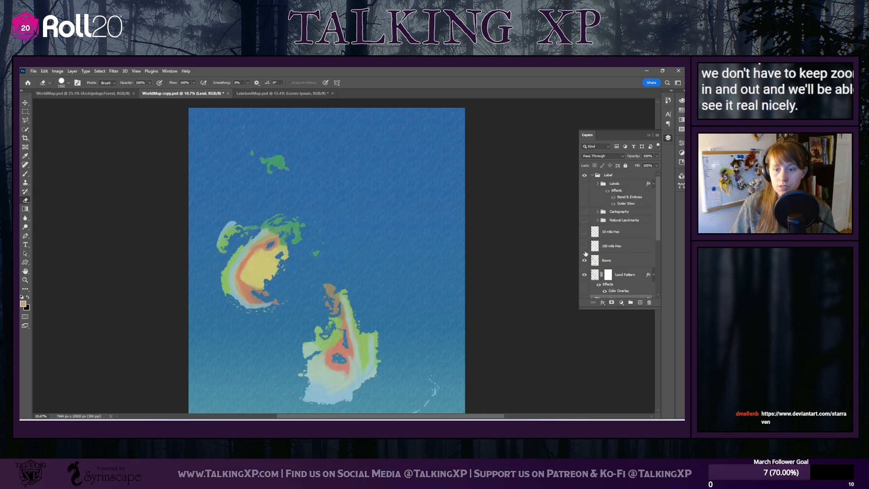
scroll(562, 276, down, 1)
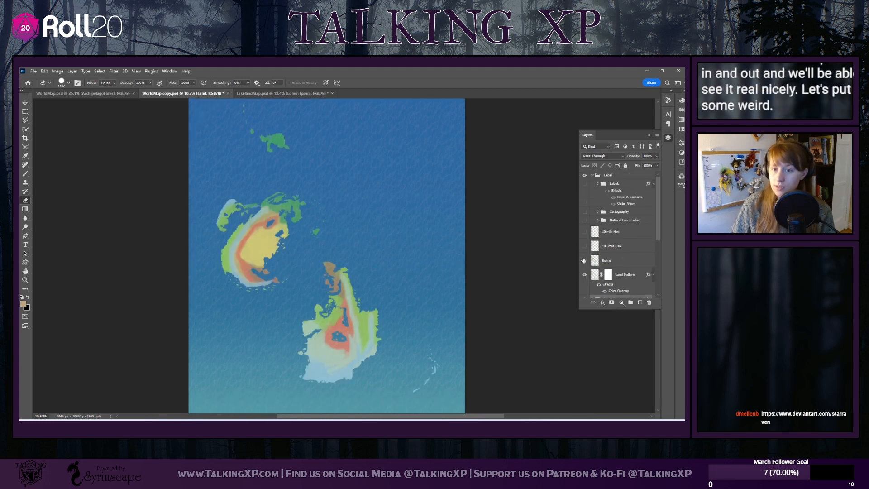
click(583, 260)
scroll(584, 275, down, 1)
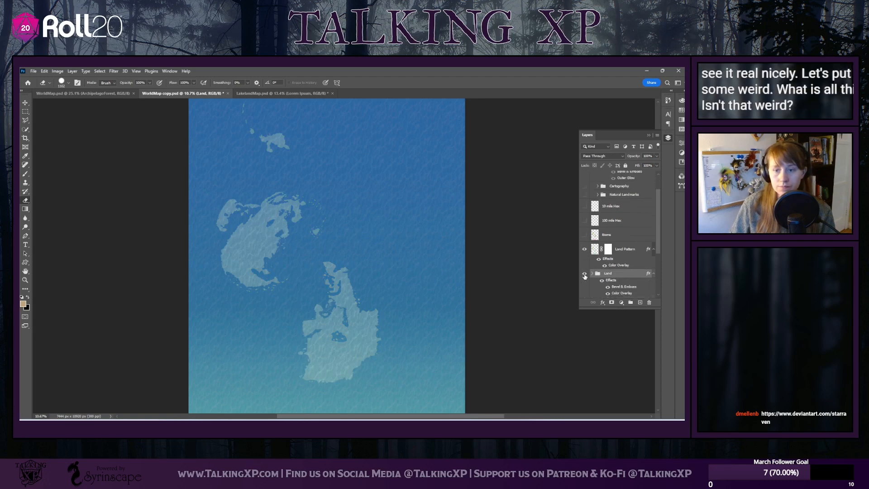
Delete the Land Pattern layer
click(455, 243)
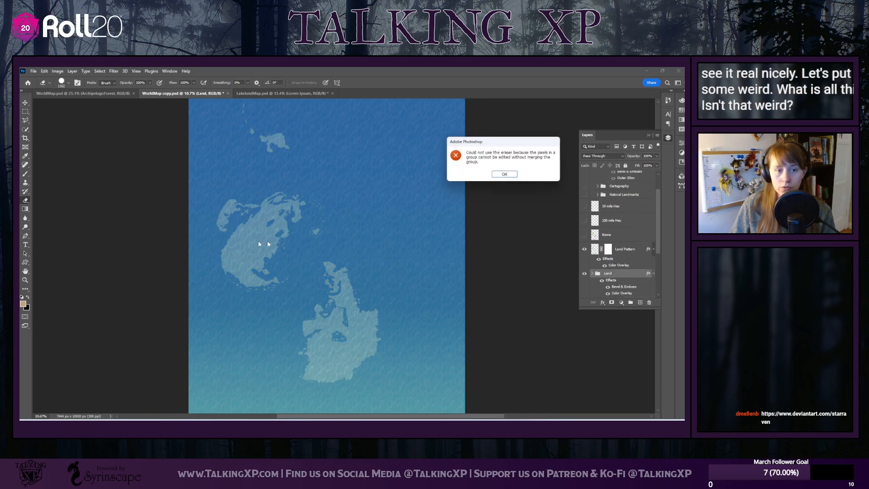
click(513, 176)
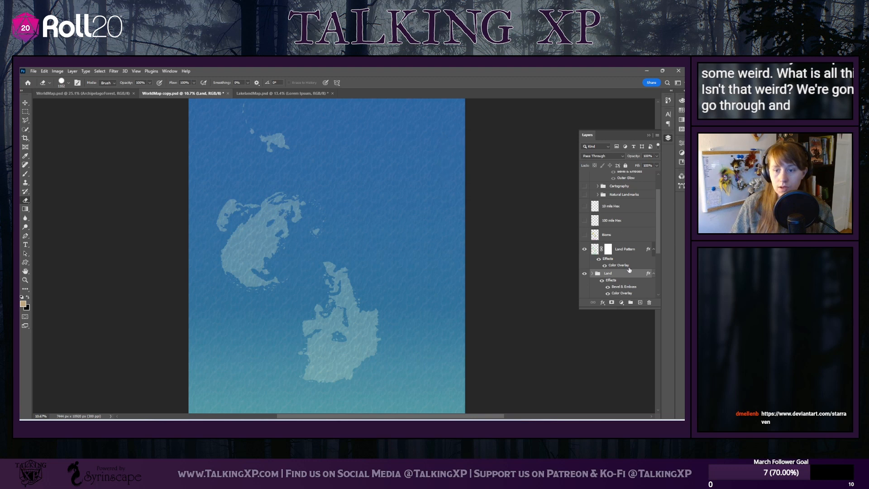
click(630, 249)
click(649, 302)
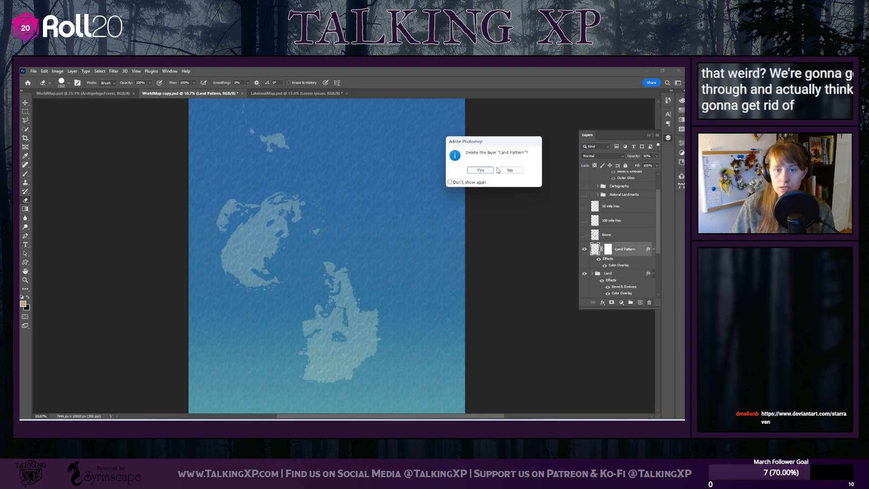
click(481, 171)
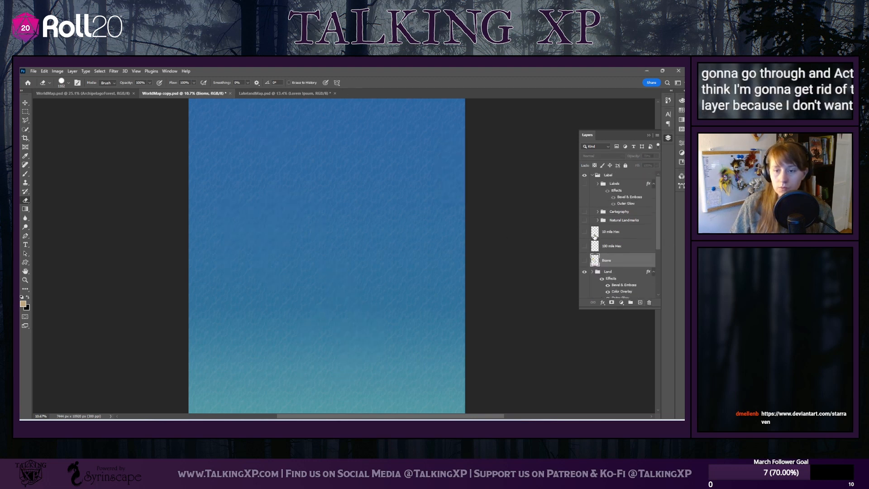
Show the Natural Landmarks group on the map and expand it to reach its layers
click(618, 249)
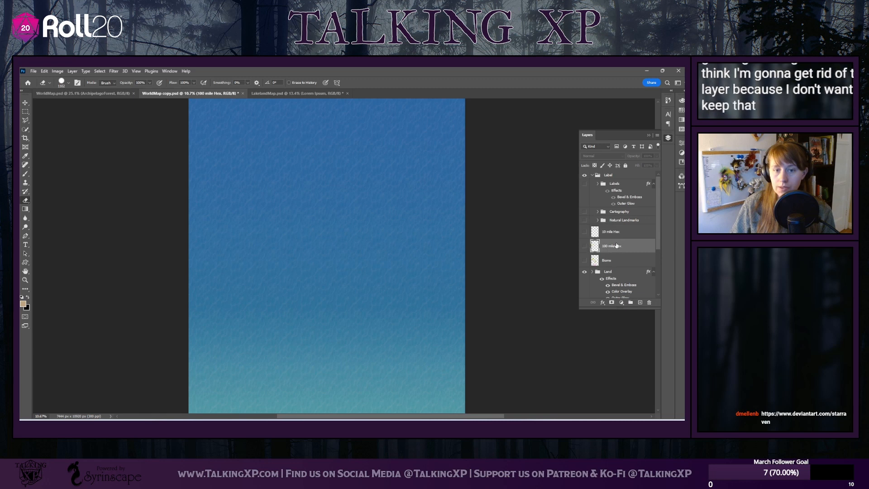
click(615, 221)
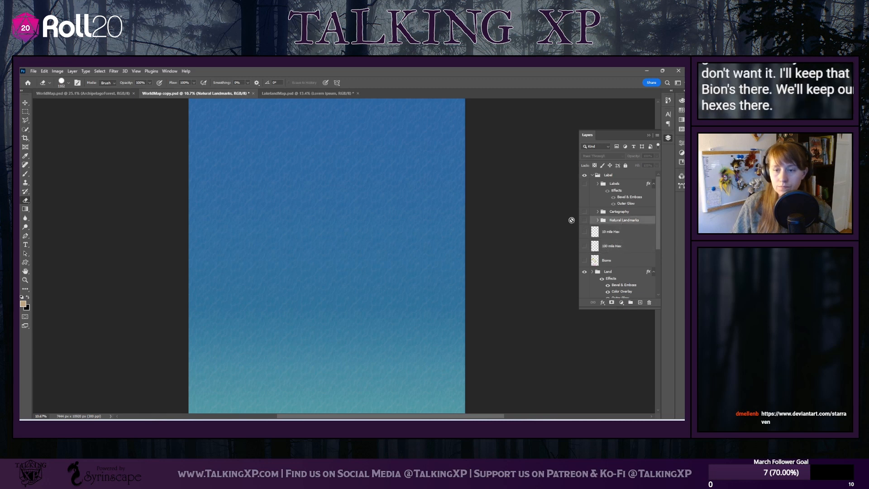
click(585, 221)
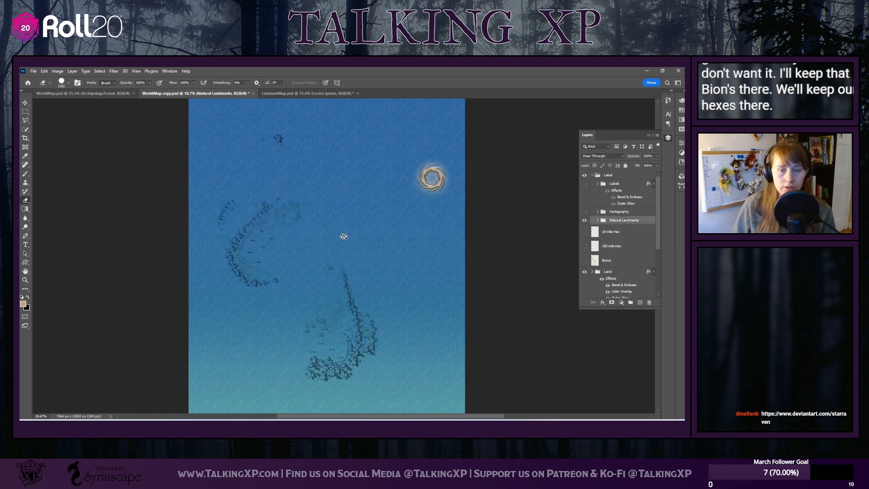
scroll(305, 282, up, 1)
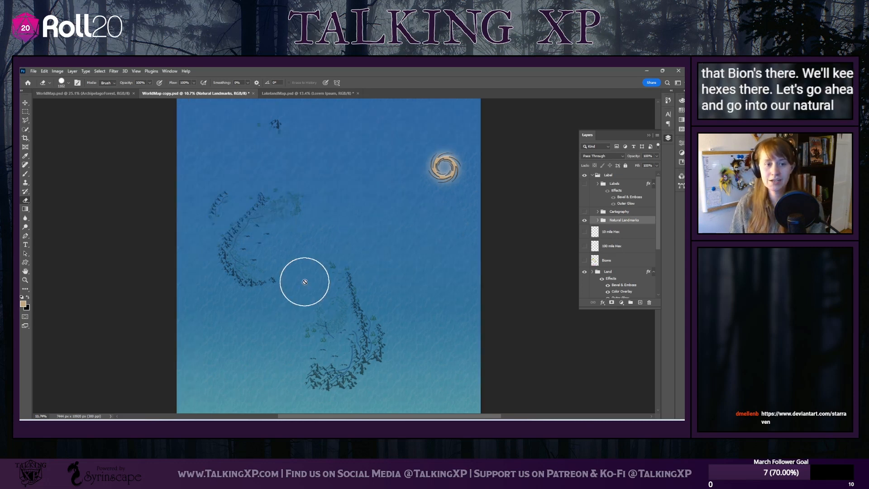
scroll(305, 281, up, 2)
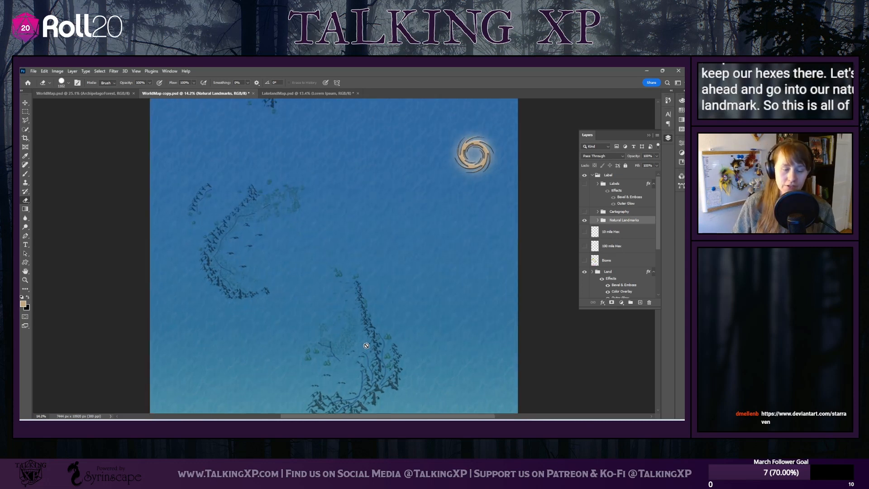
scroll(362, 344, down, 1)
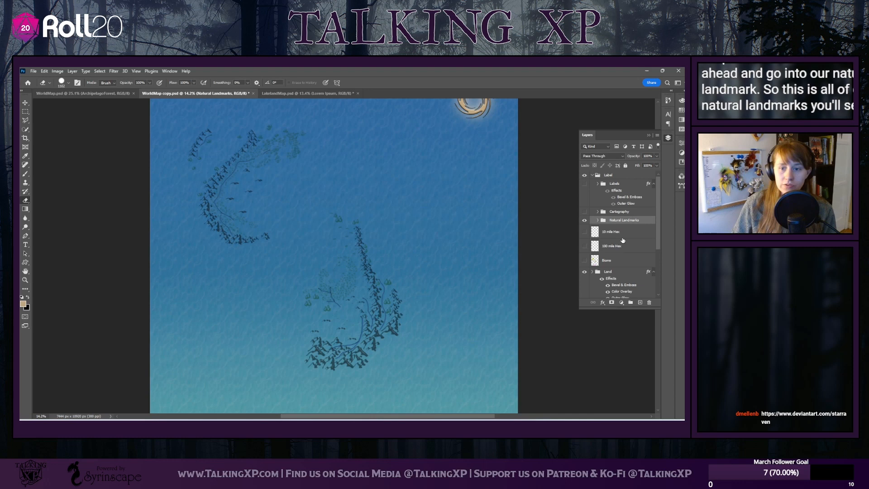
click(598, 220)
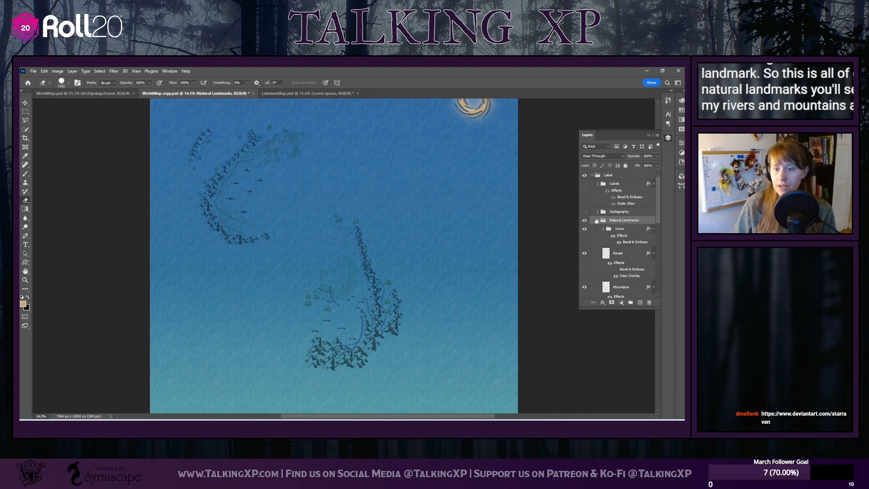
click(598, 220)
scroll(226, 199, up, 1)
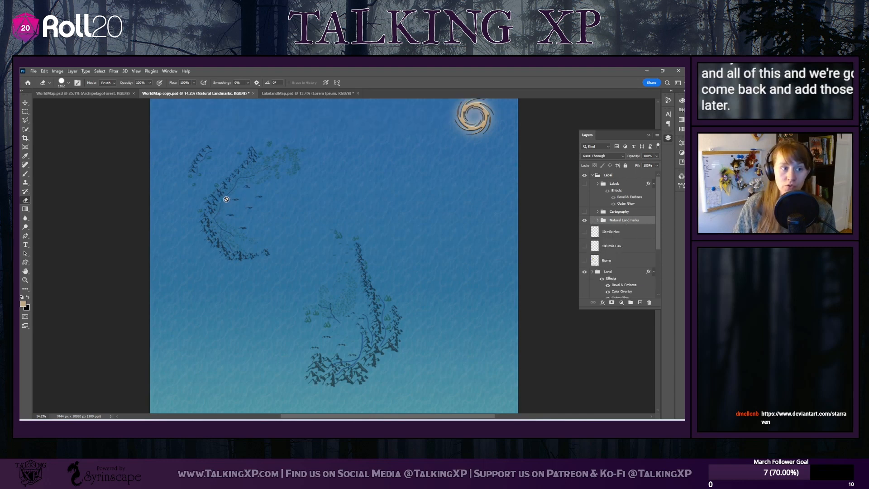
scroll(173, 167, up, 1)
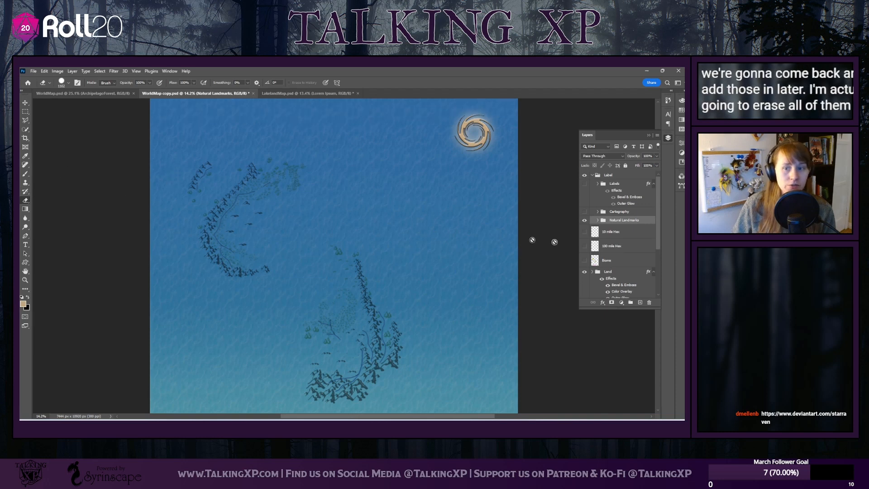
click(599, 221)
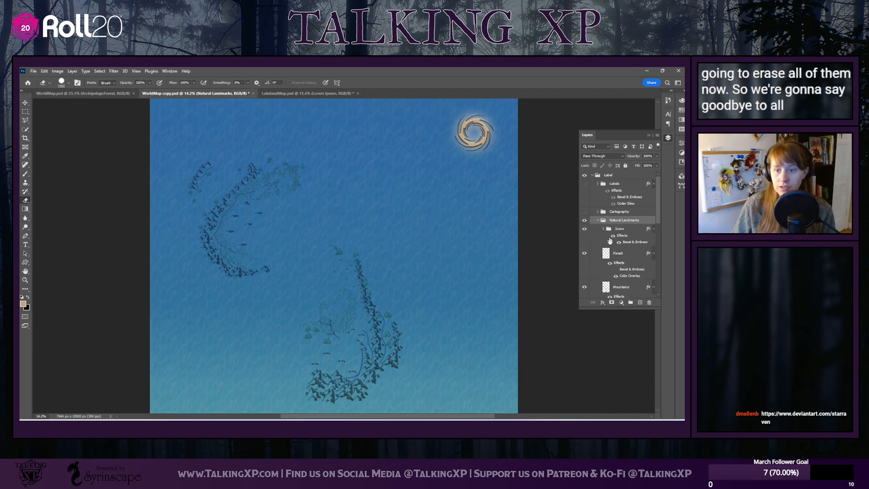
Try to erase the Forest, Mountains and Rivers layers together by selecting all three
scroll(617, 260, down, 2)
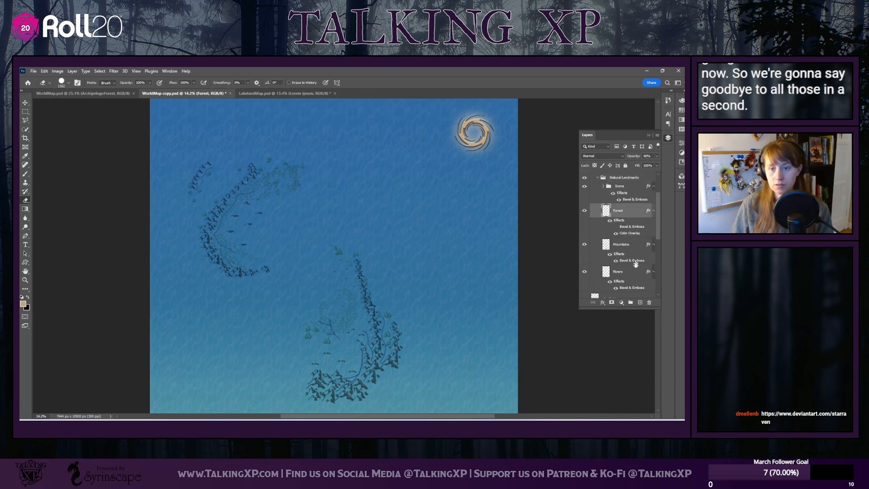
click(621, 213)
scroll(620, 271, down, 1)
shift+click(621, 246)
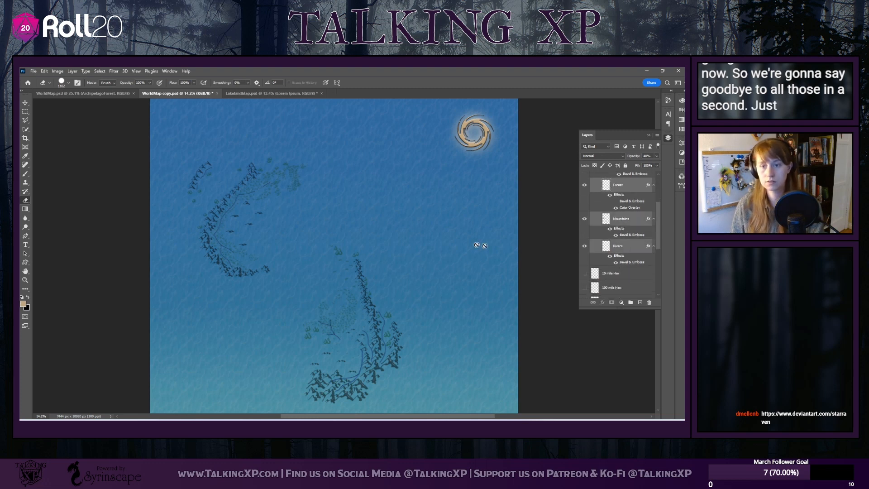
scroll(359, 240, up, 1)
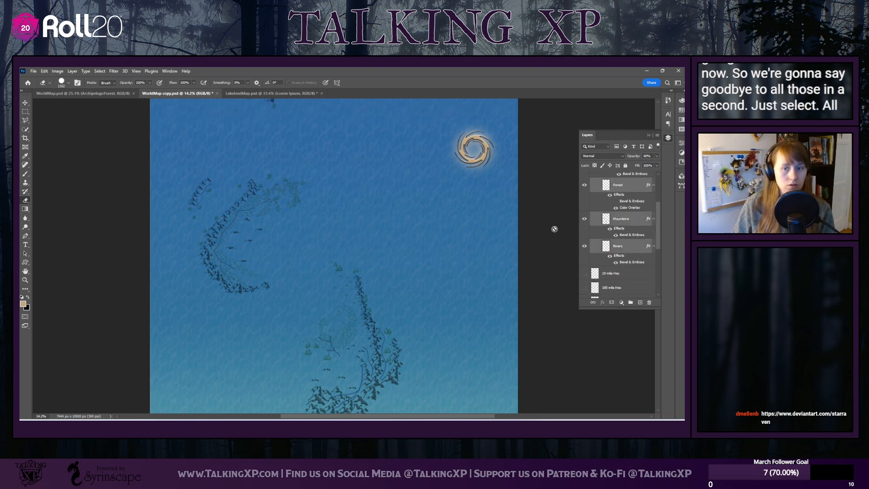
Erase all the rivers across the map on the Rivers layer alone
click(626, 248)
scroll(302, 185, down, 1)
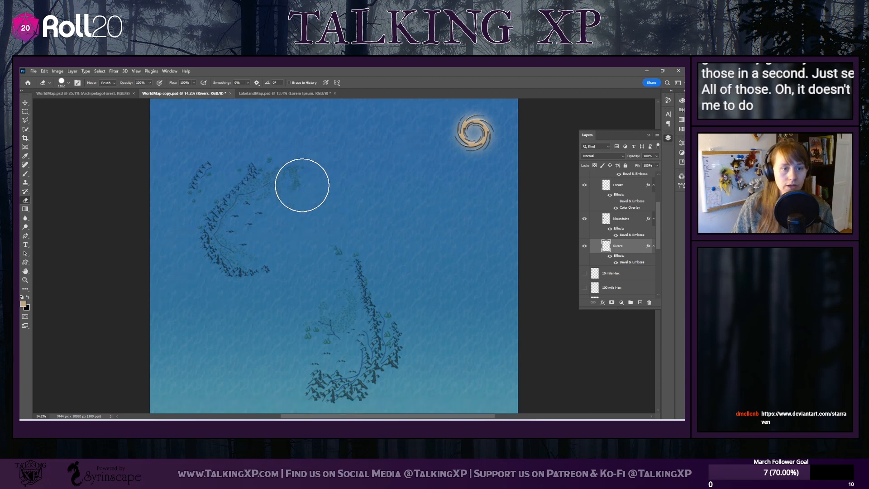
scroll(302, 185, down, 2)
scroll(301, 186, up, 7)
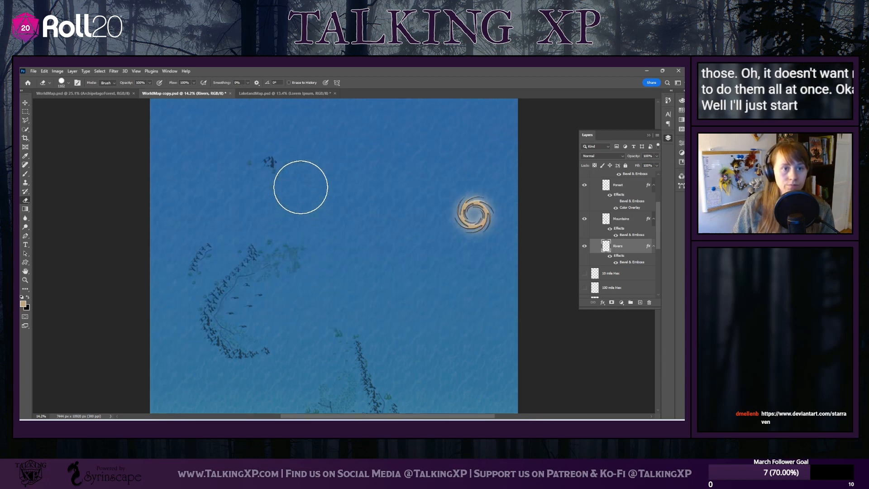
scroll(300, 187, down, 4)
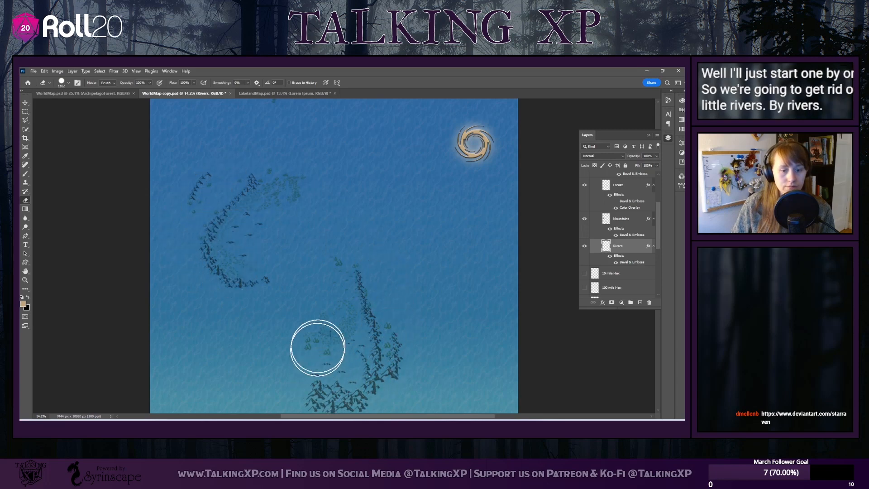
scroll(330, 304, down, 5)
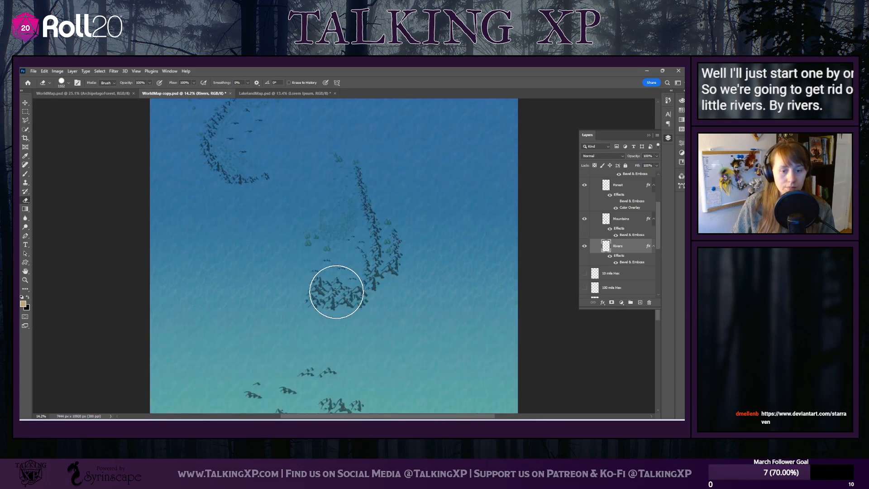
scroll(337, 292, down, 2)
scroll(337, 292, up, 1)
Erase all the mountains on the Mountains layer, from the southern ranges up to the small northern island
click(621, 219)
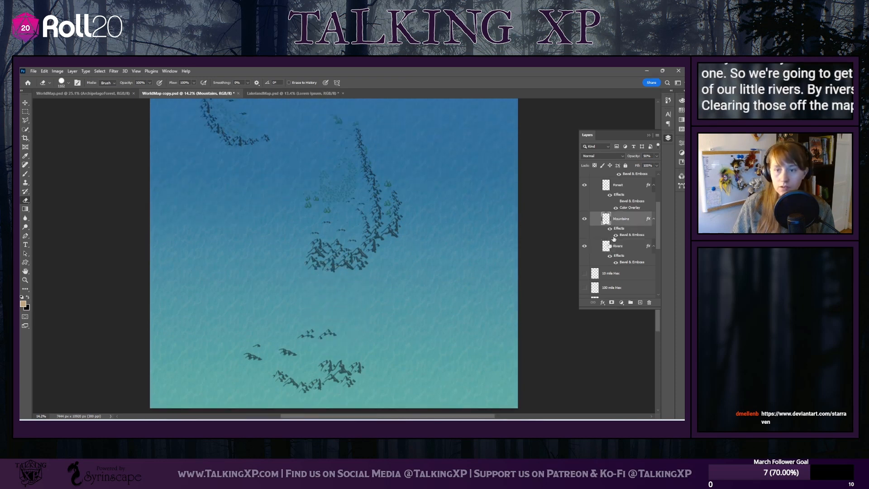
mouse_move(401, 372)
mouse_down()
mouse_move(326, 392)
mouse_move(274, 389)
mouse_move(218, 367)
mouse_move(245, 361)
mouse_move(325, 378)
mouse_move(398, 376)
mouse_move(376, 350)
mouse_move(280, 342)
mouse_move(201, 286)
mouse_move(401, 291)
mouse_move(420, 276)
mouse_move(259, 252)
mouse_move(426, 258)
mouse_move(383, 231)
mouse_move(309, 226)
mouse_move(347, 207)
mouse_move(411, 206)
mouse_move(368, 183)
mouse_move(353, 148)
mouse_move(291, 122)
mouse_up()
scroll(338, 251, down, 5)
scroll(335, 249, up, 10)
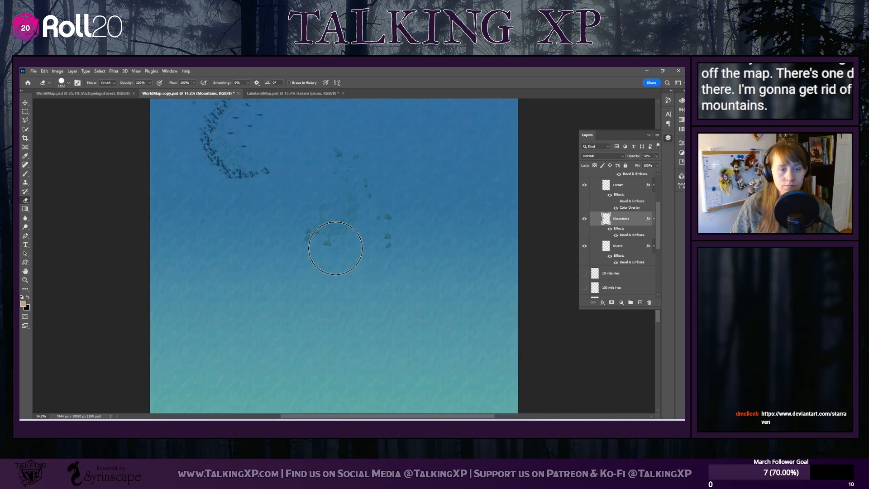
scroll(335, 248, up, 5)
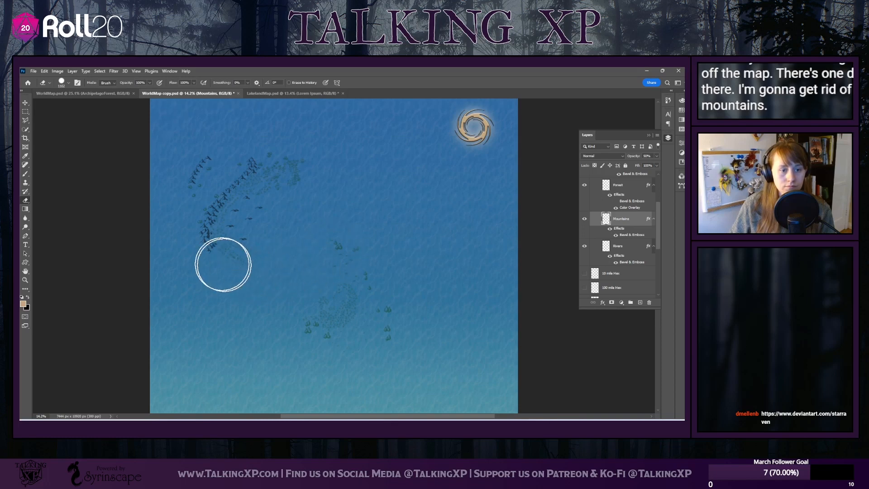
mouse_move(223, 264)
mouse_down()
mouse_move(206, 232)
mouse_move(214, 219)
mouse_move(258, 176)
mouse_move(291, 163)
mouse_move(235, 249)
mouse_move(246, 198)
mouse_move(210, 177)
mouse_up()
scroll(336, 249, down, 2)
scroll(335, 248, up, 4)
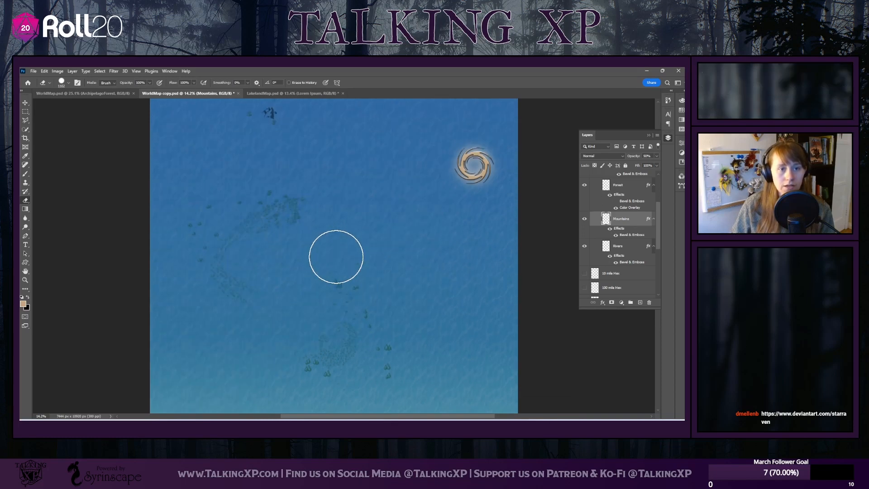
scroll(336, 256, up, 2)
drag(250, 143, 289, 155)
scroll(349, 318, up, 2)
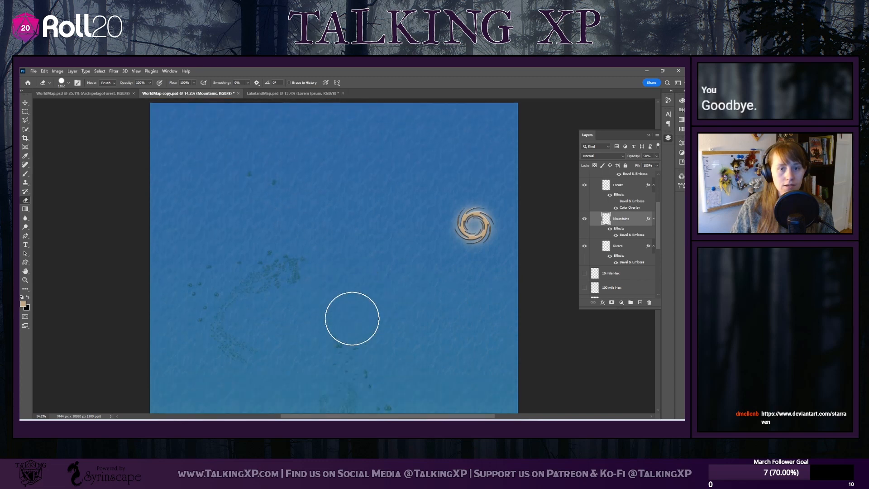
Erase all the forests on the Forest layer, from the northern areas down to the southern clusters
scroll(353, 319, down, 3)
key(alt+bracketright)
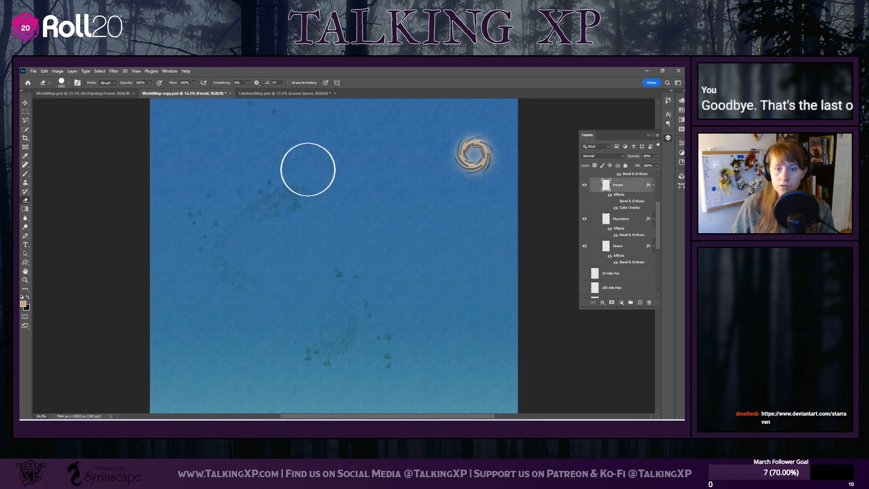
drag(314, 184, 247, 218)
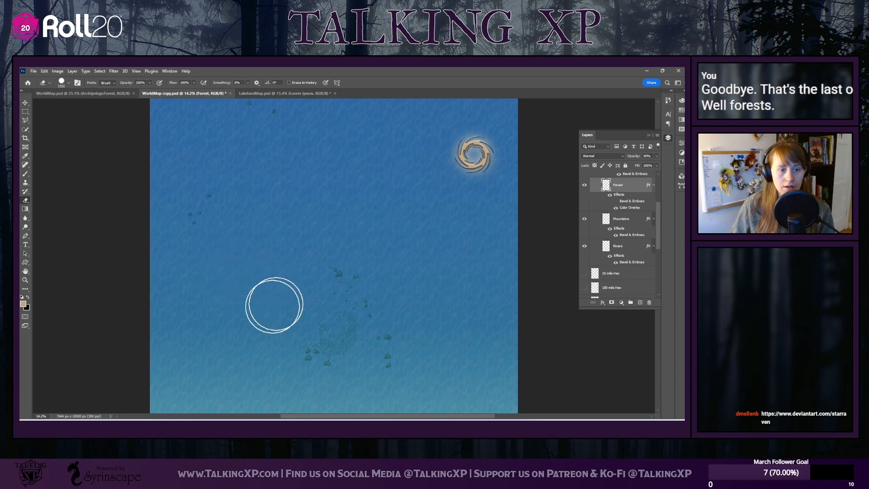
scroll(280, 200, up, 2)
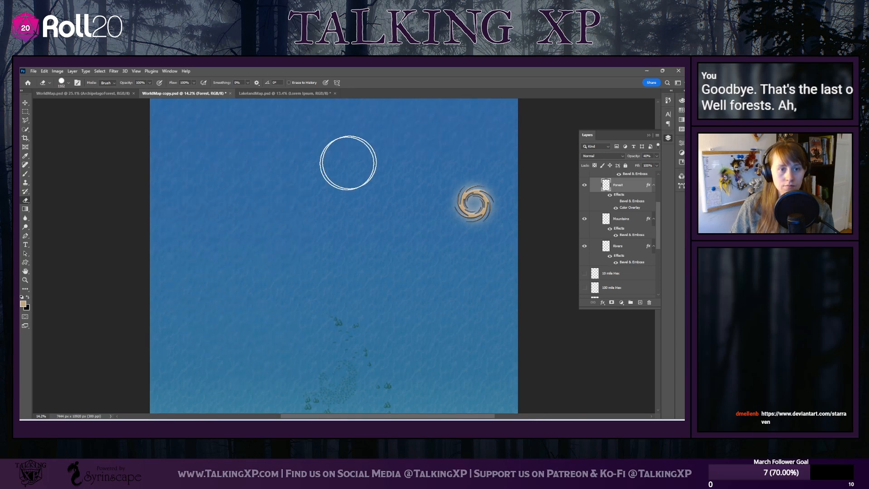
scroll(314, 301, down, 3)
scroll(315, 301, down, 1)
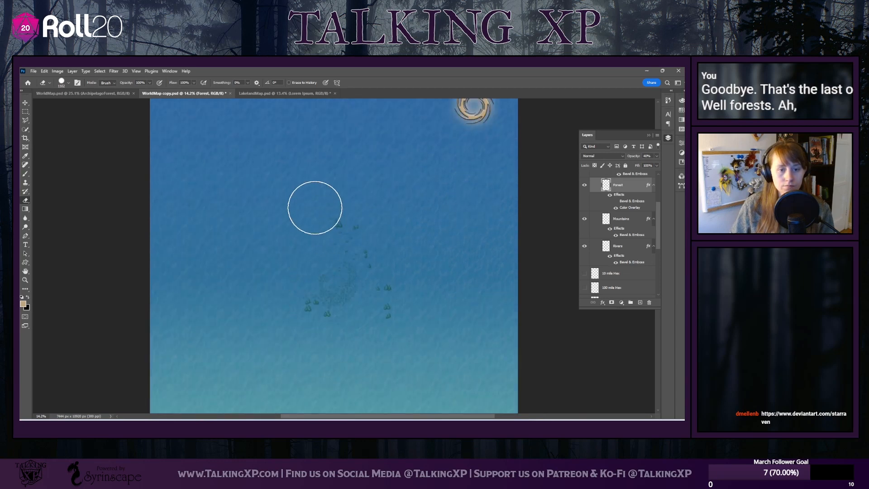
mouse_move(315, 204)
mouse_down()
mouse_move(361, 247)
mouse_move(391, 319)
mouse_move(335, 330)
mouse_move(273, 318)
mouse_move(362, 279)
mouse_move(317, 311)
mouse_move(323, 275)
mouse_move(410, 301)
mouse_move(309, 320)
mouse_up()
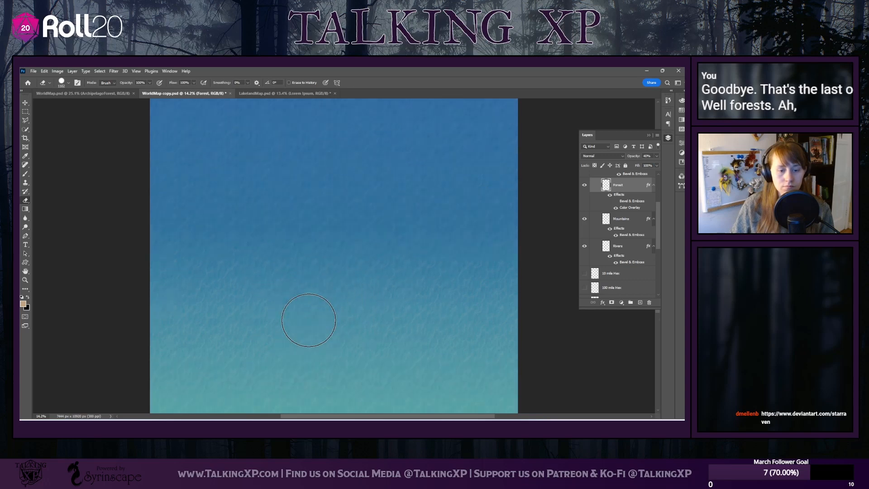
scroll(308, 320, up, 6)
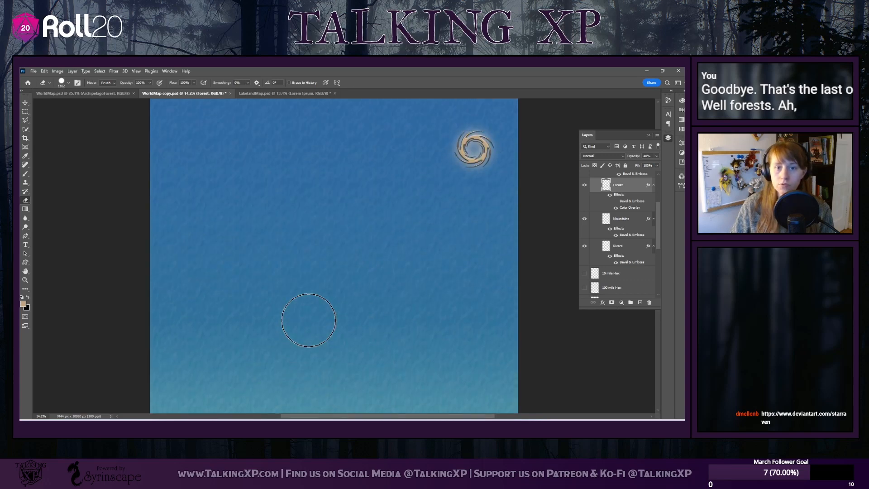
scroll(628, 258, up, 3)
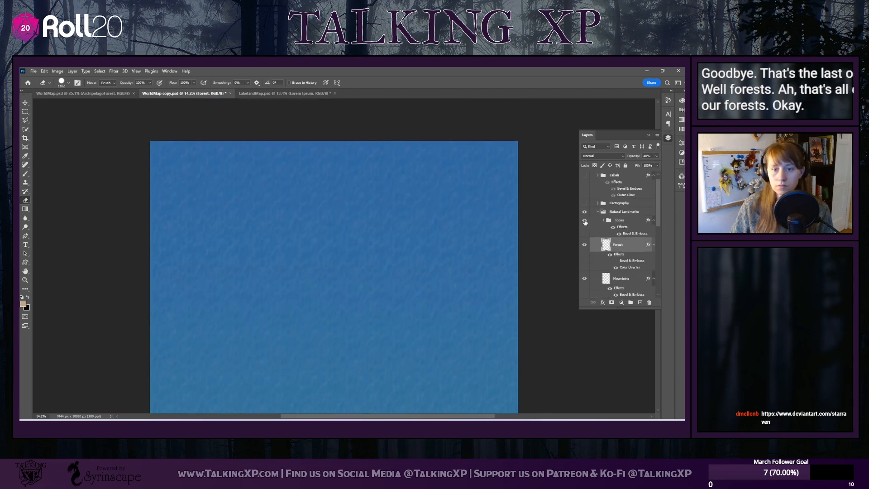
Move the hurricane icon from the Icons group to roughly the centre of the map
click(586, 222)
click(621, 222)
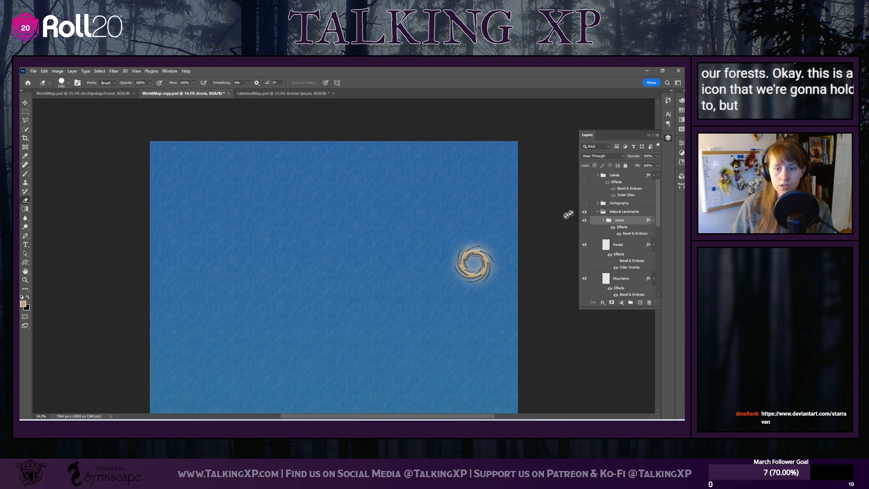
key(v)
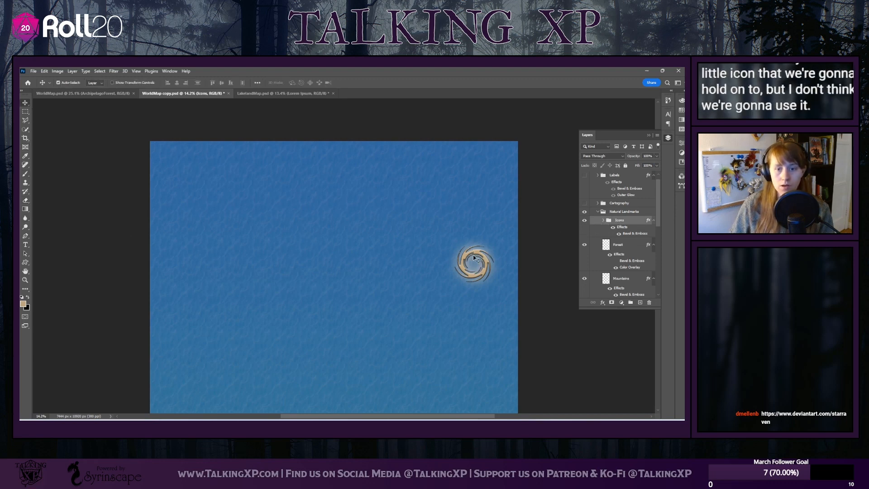
drag(474, 258, 407, 306)
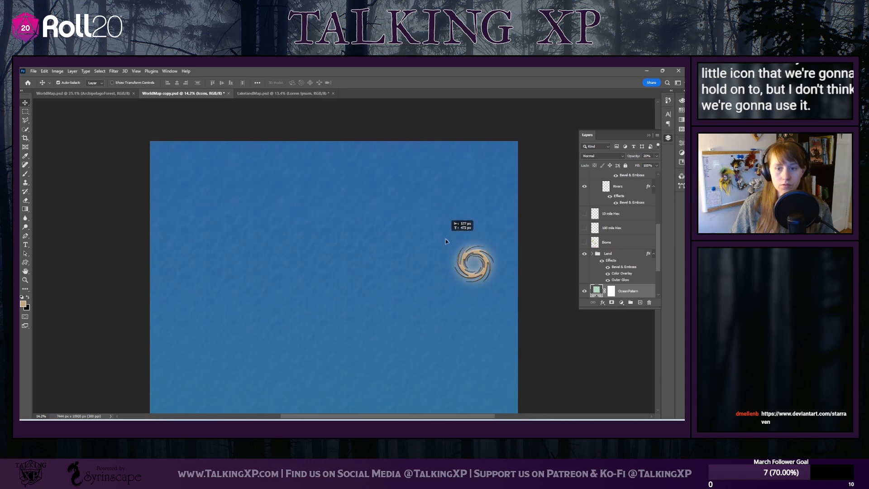
scroll(640, 250, up, 10)
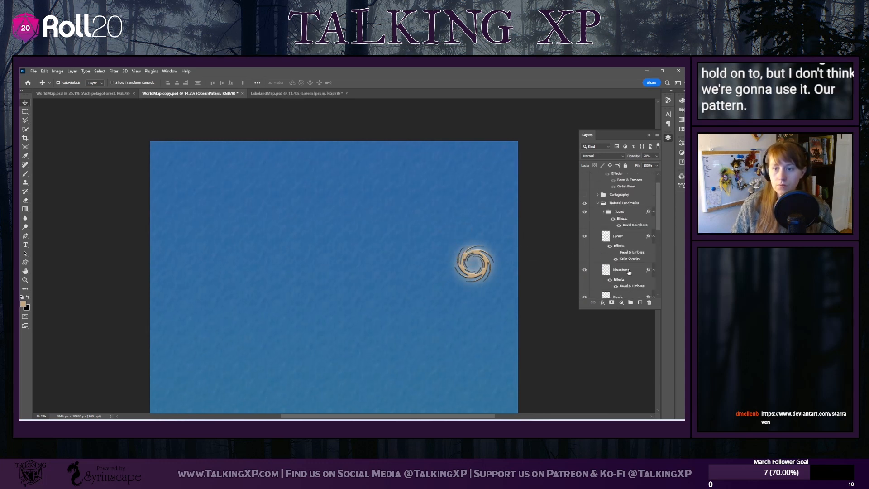
click(621, 229)
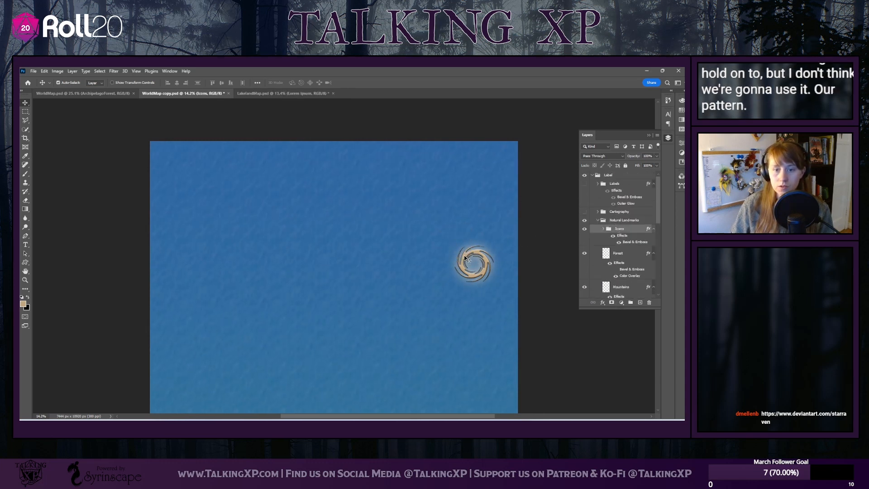
drag(466, 259, 326, 362)
scroll(339, 363, down, 1)
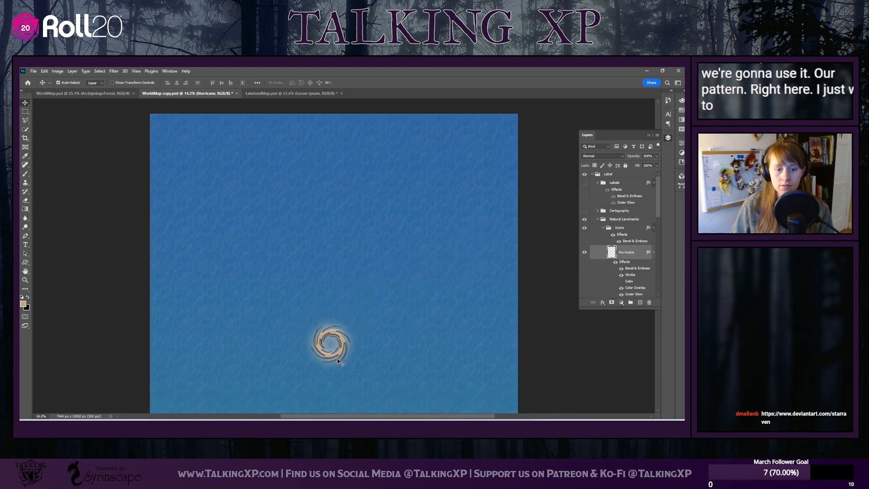
scroll(337, 355, down, 2)
drag(337, 306, 357, 289)
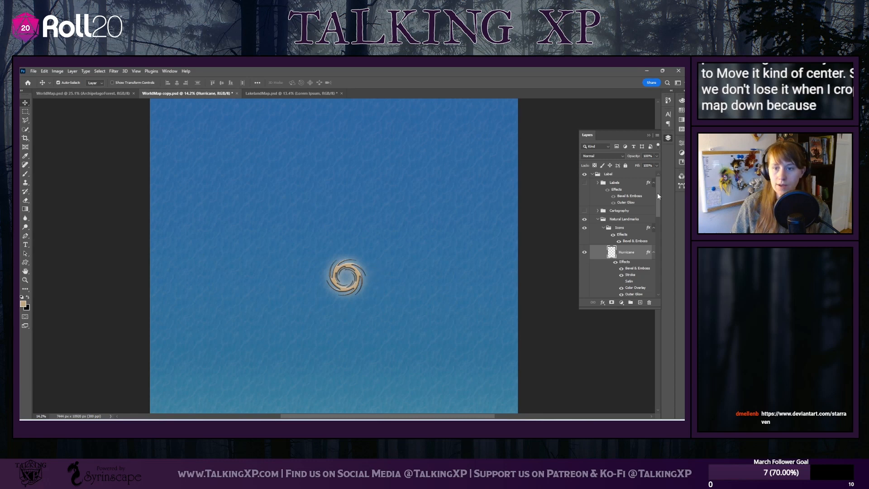
Collapse and hide the Natural Landmarks group, and show the Cartography group on the map
scroll(634, 217, down, 3)
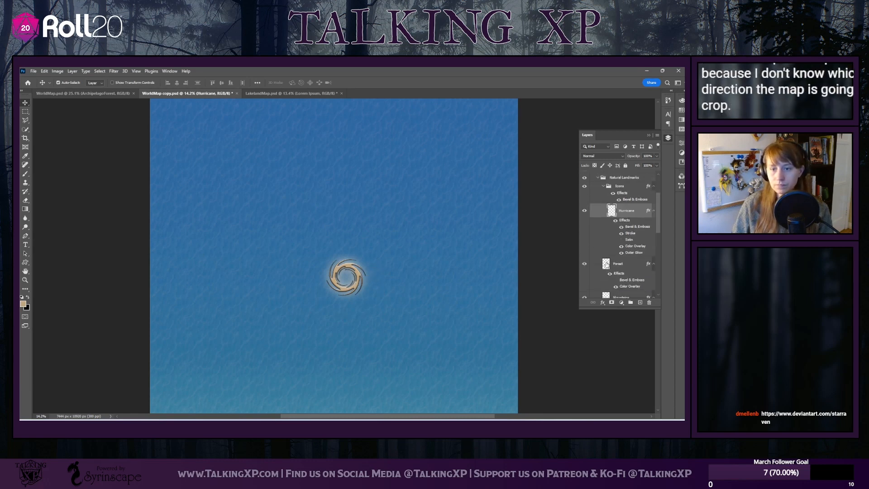
scroll(607, 265, up, 3)
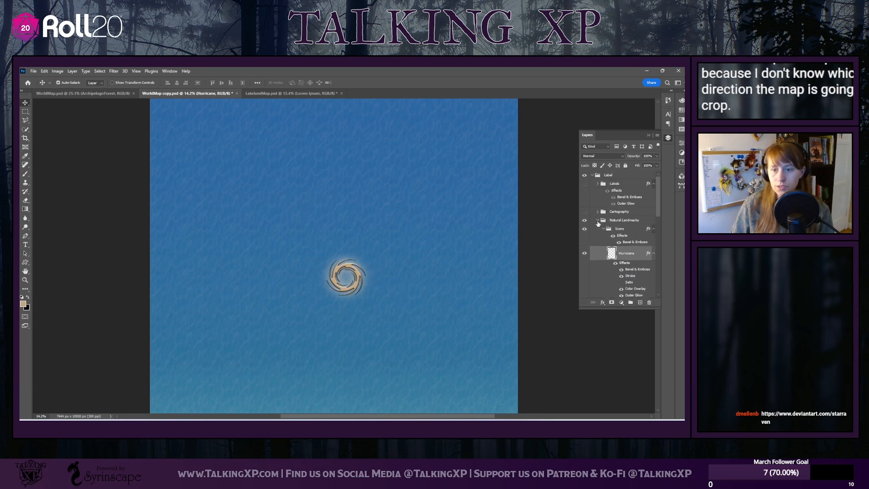
click(598, 221)
click(585, 220)
scroll(339, 283, up, 1)
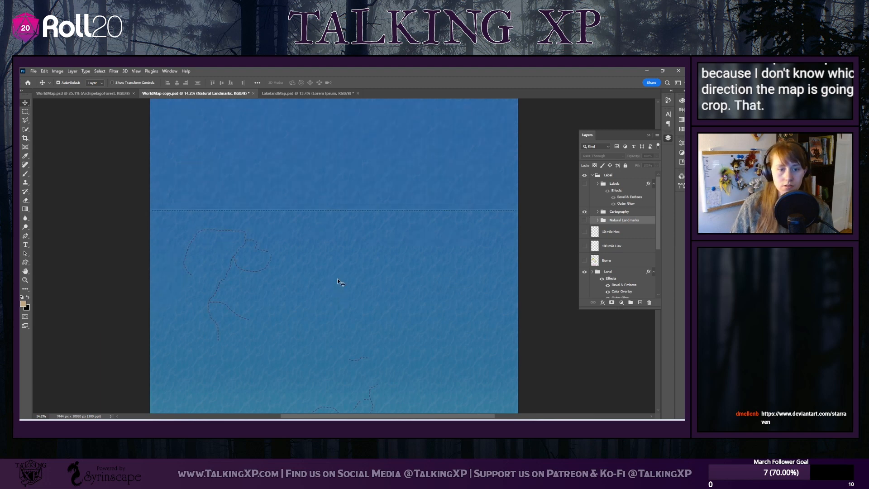
scroll(339, 283, down, 4)
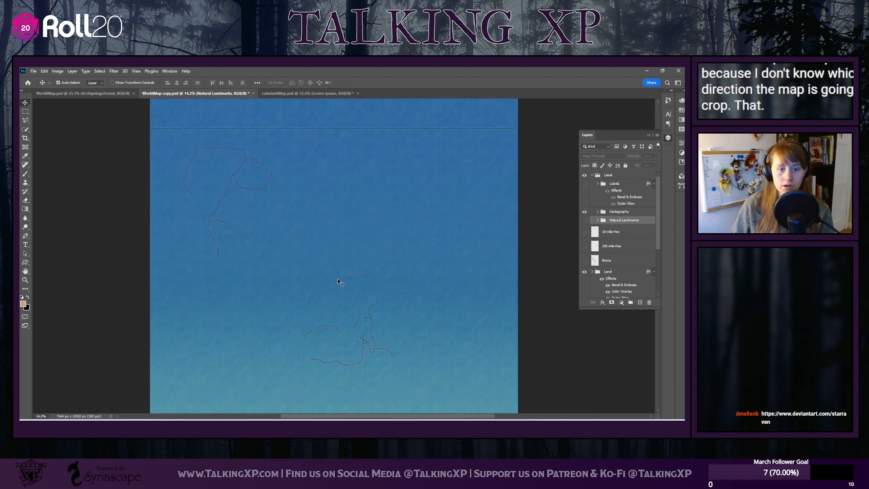
Rasterize the Equator Line layer in the Cartography group and erase the equator line across the map
click(598, 212)
click(625, 223)
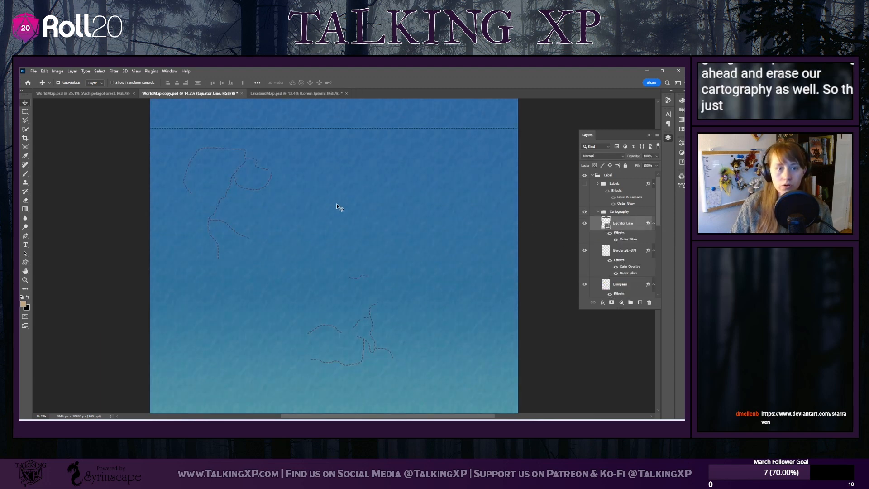
scroll(341, 208, down, 1)
scroll(411, 210, up, 4)
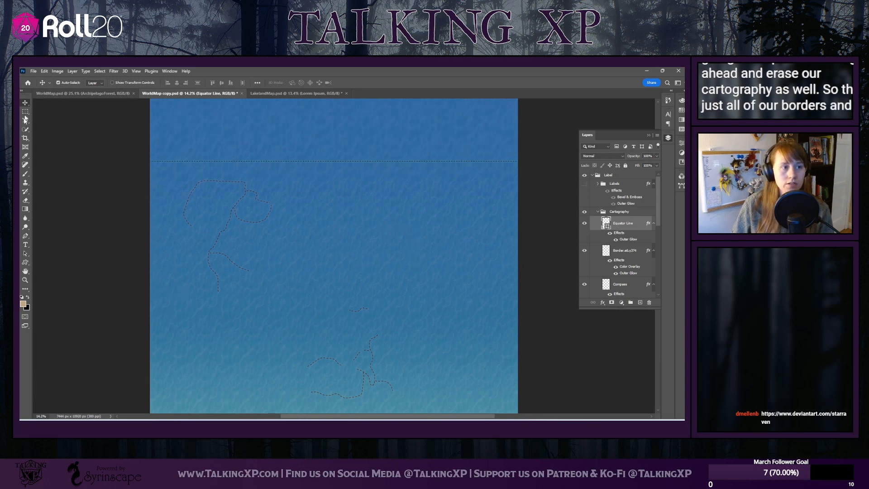
click(26, 201)
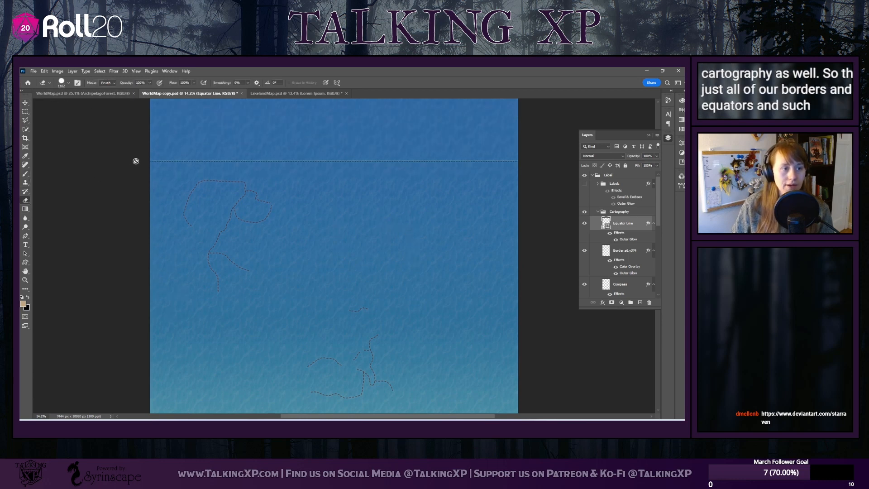
click(502, 160)
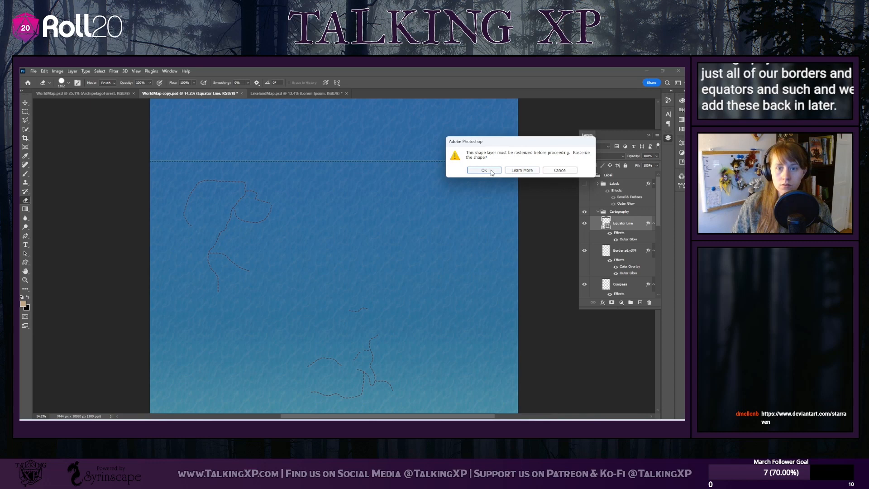
click(484, 170)
drag(149, 162, 530, 165)
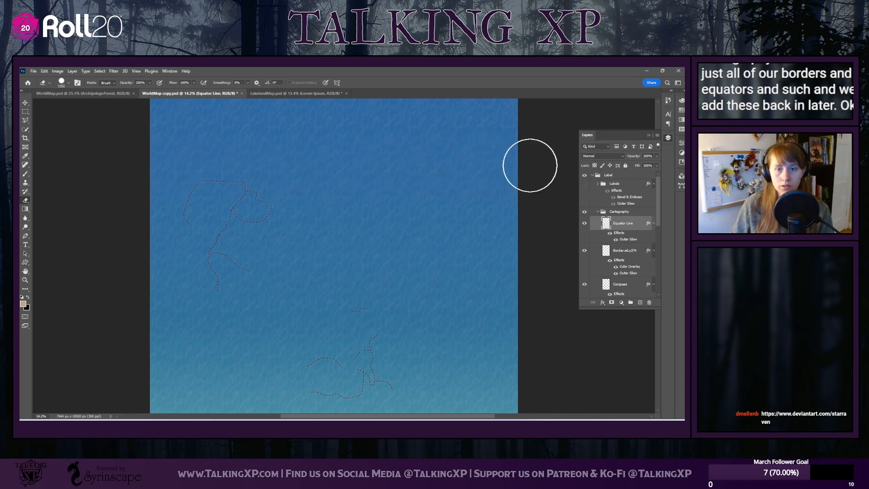
Erase all the dashed national borders on the border layer of the Cartography group
click(628, 253)
mouse_move(175, 172)
mouse_down()
mouse_move(241, 162)
mouse_move(225, 231)
mouse_move(217, 203)
mouse_move(456, 401)
mouse_move(365, 382)
mouse_move(312, 350)
mouse_move(310, 324)
mouse_move(343, 279)
mouse_move(296, 276)
mouse_up()
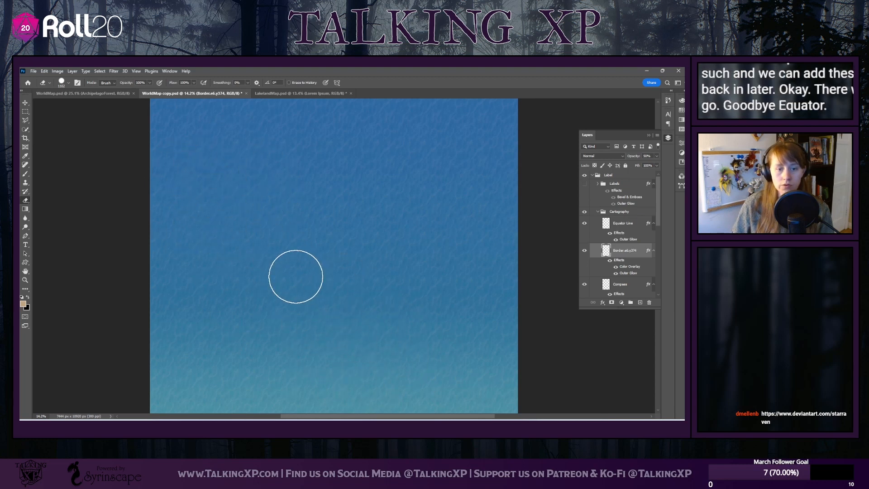
scroll(296, 277, down, 3)
scroll(289, 283, up, 1)
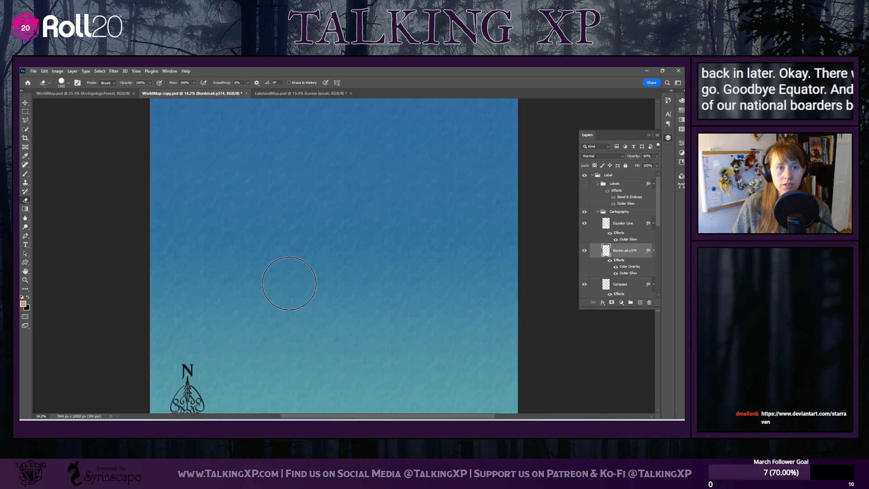
scroll(290, 284, up, 5)
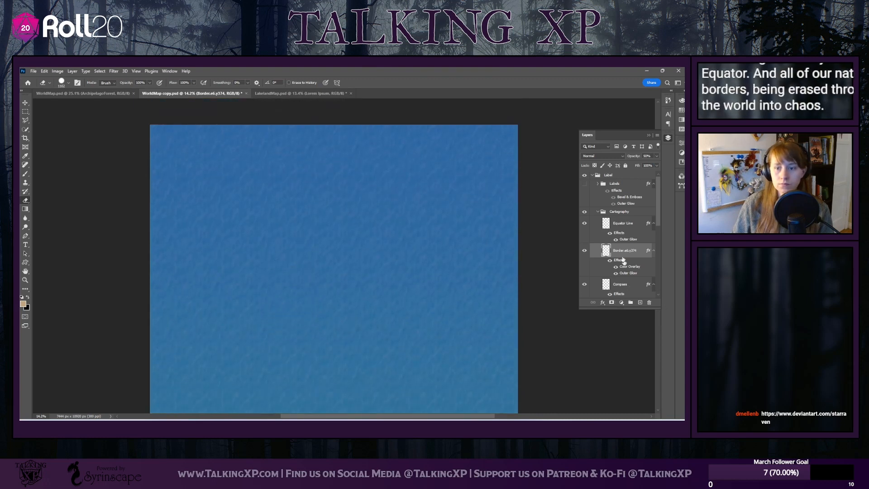
Collapse the Cartography group and show the Labels group to look over the map's place names
click(599, 212)
click(585, 184)
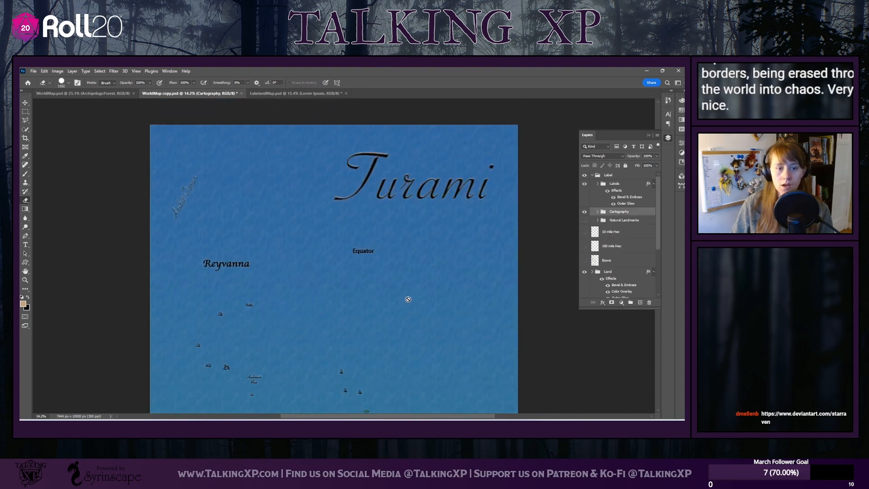
scroll(406, 295, down, 5)
scroll(577, 221, down, 1)
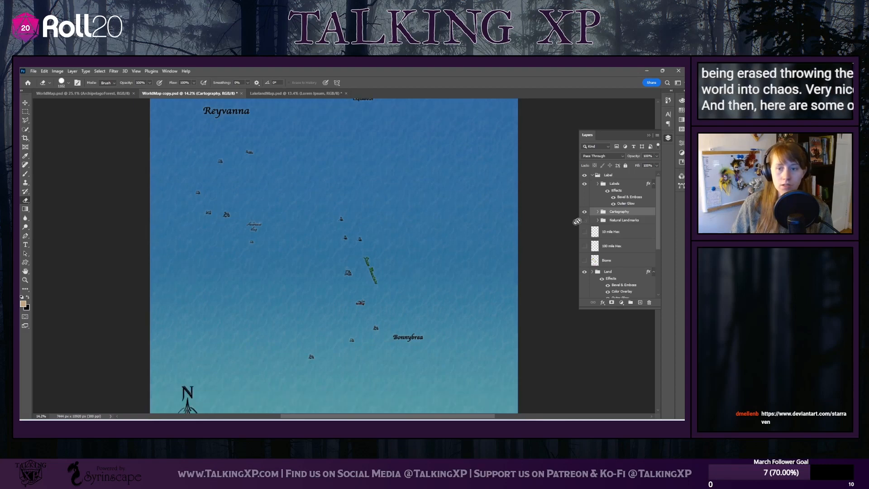
Try to move the compass farther up the map using the Compass layer in the Cartography group
click(598, 211)
scroll(625, 203, down, 2)
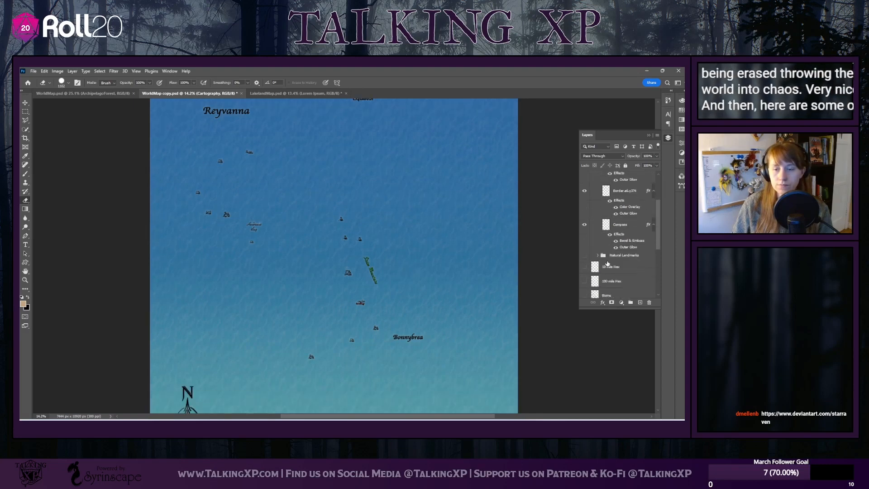
click(625, 203)
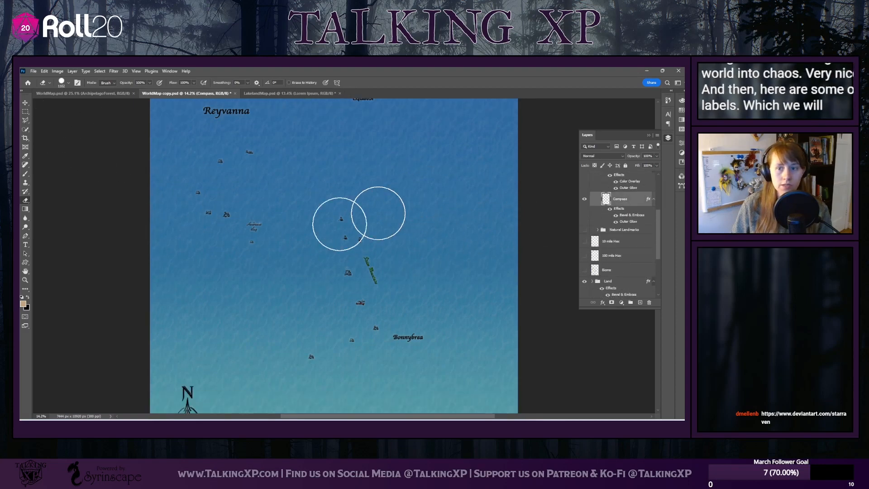
key(v)
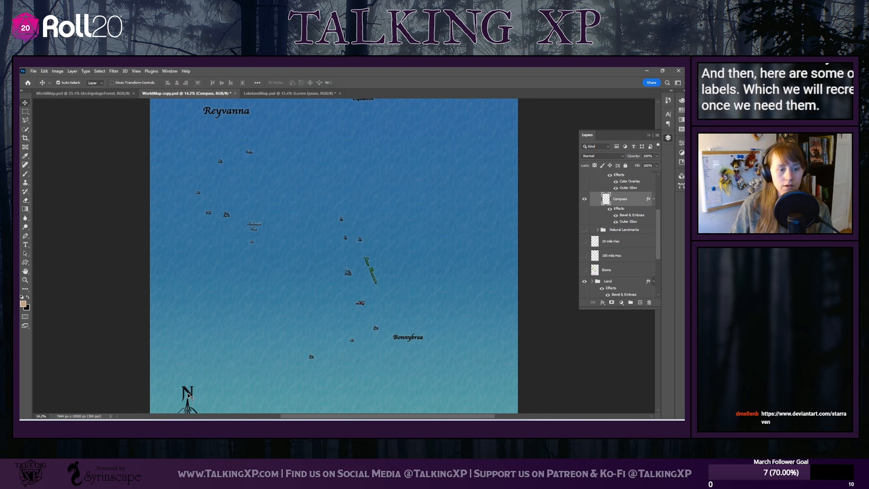
drag(190, 397, 221, 330)
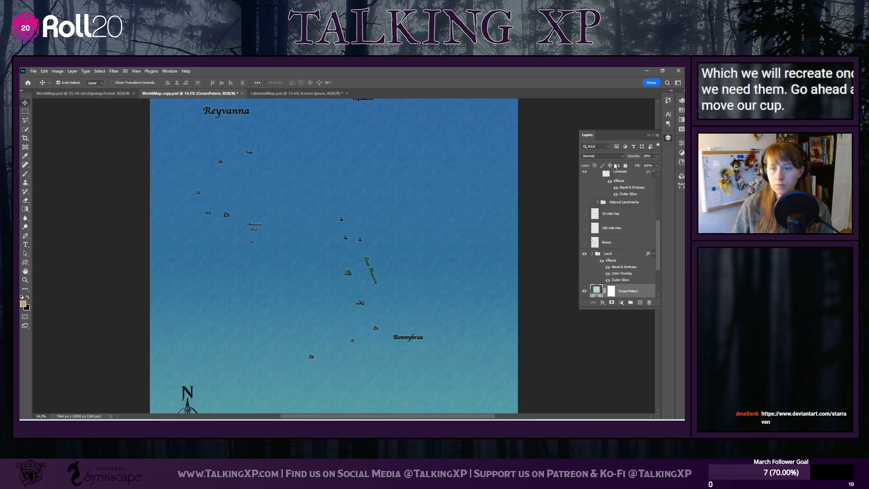
Lock the ocean pattern layer, move the compass to the middle of the map, and collapse the Cartography group
click(625, 165)
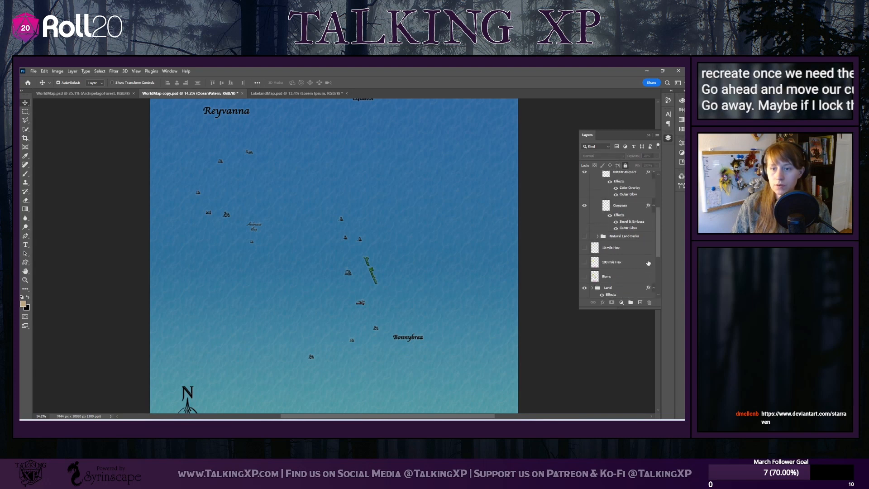
scroll(648, 262, up, 5)
click(627, 221)
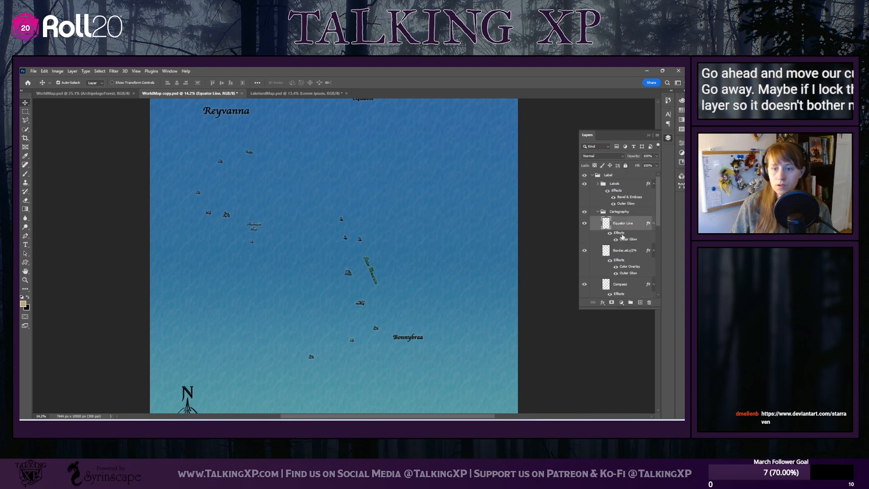
click(615, 255)
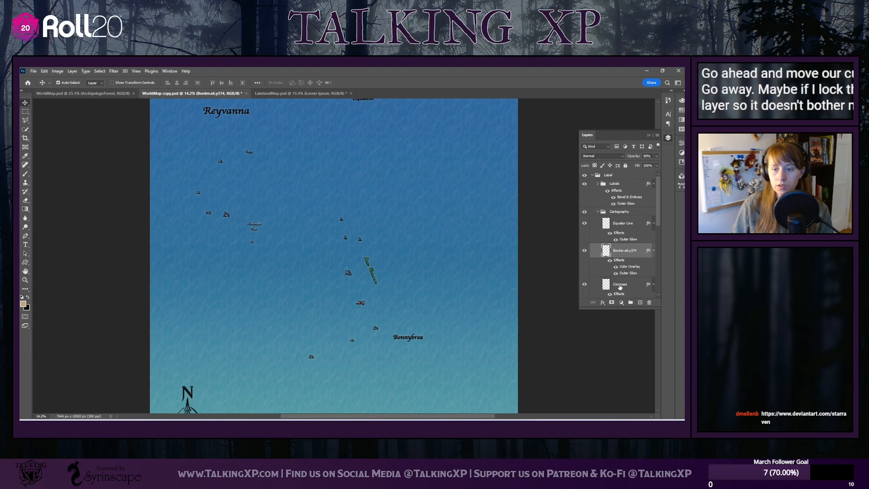
click(619, 285)
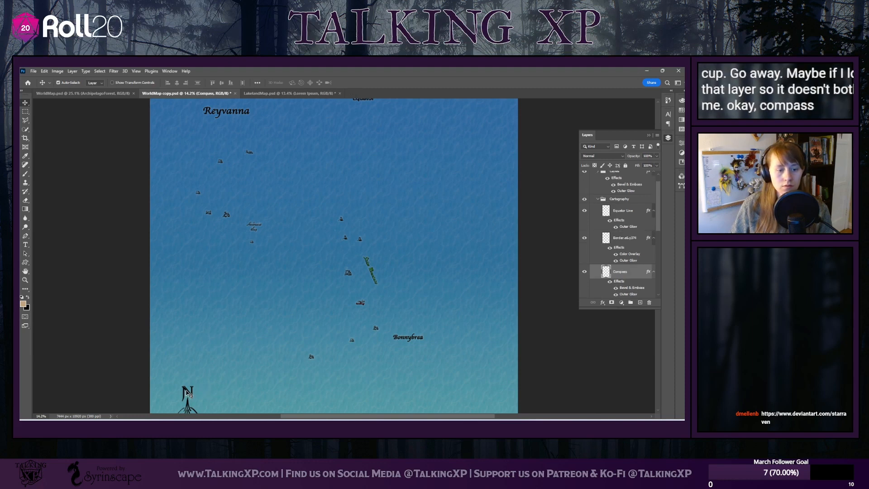
drag(190, 394, 320, 225)
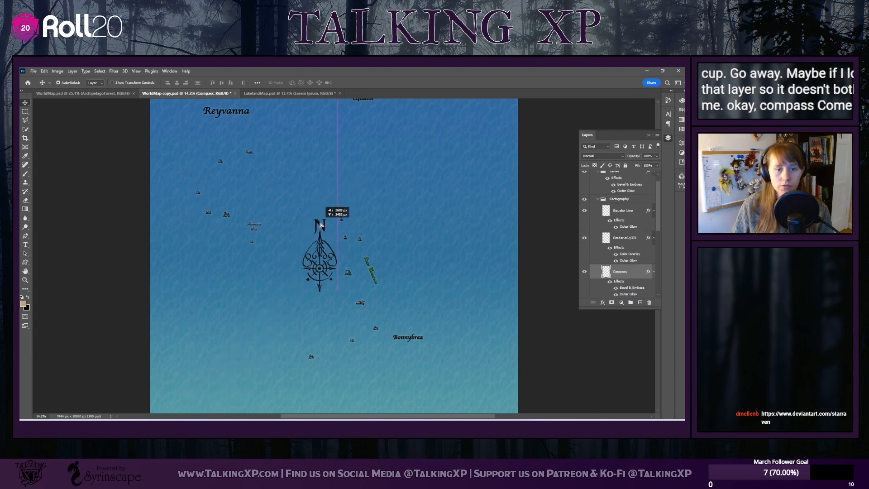
scroll(634, 244, up, 1)
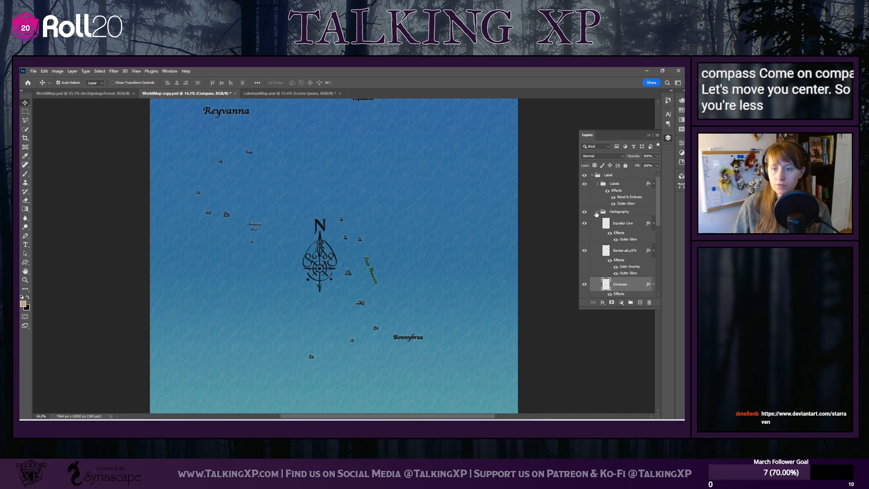
scroll(598, 209, down, 1)
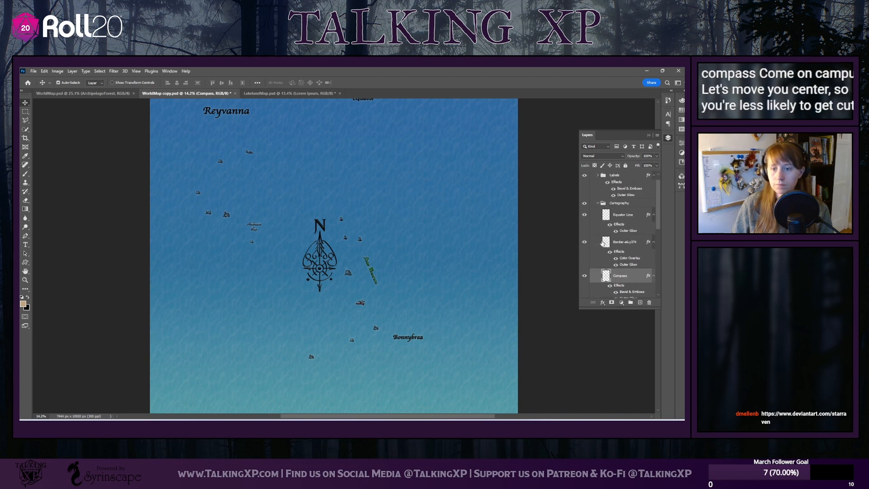
click(598, 203)
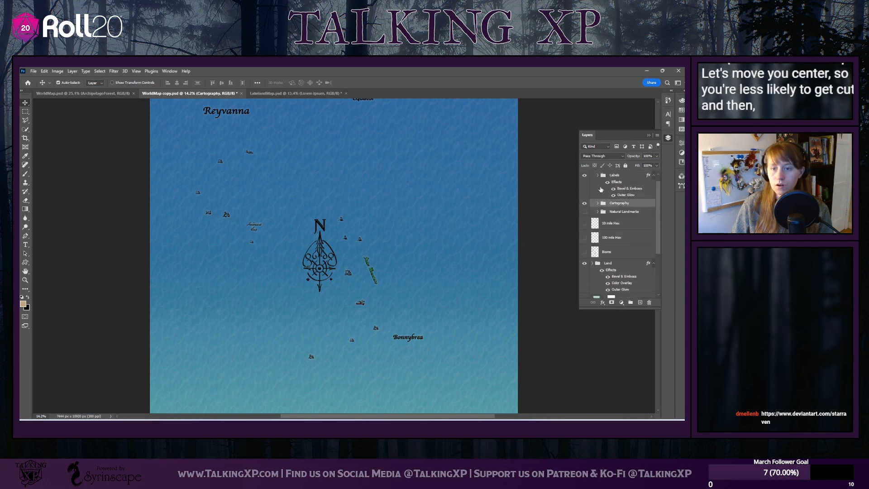
Expand the Labels group and move the Bonnybrea and Reyvanna labels next to the compass
click(598, 176)
scroll(625, 217, down, 5)
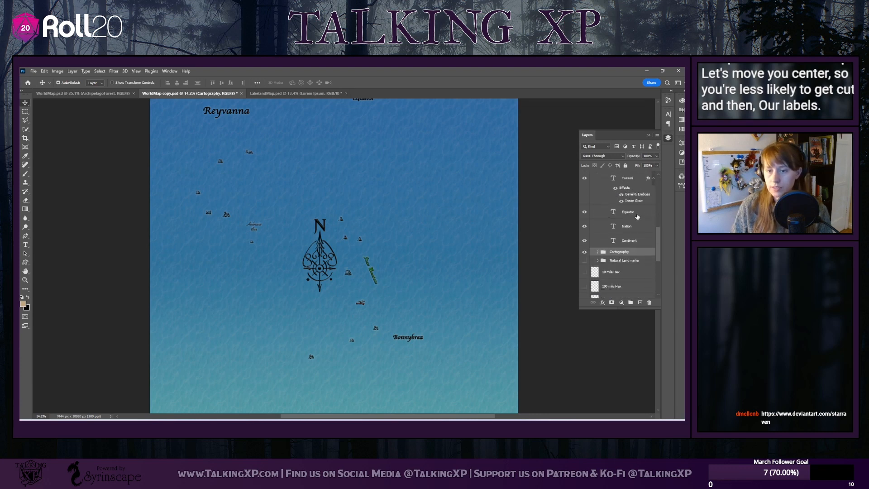
scroll(651, 222, down, 2)
click(411, 334)
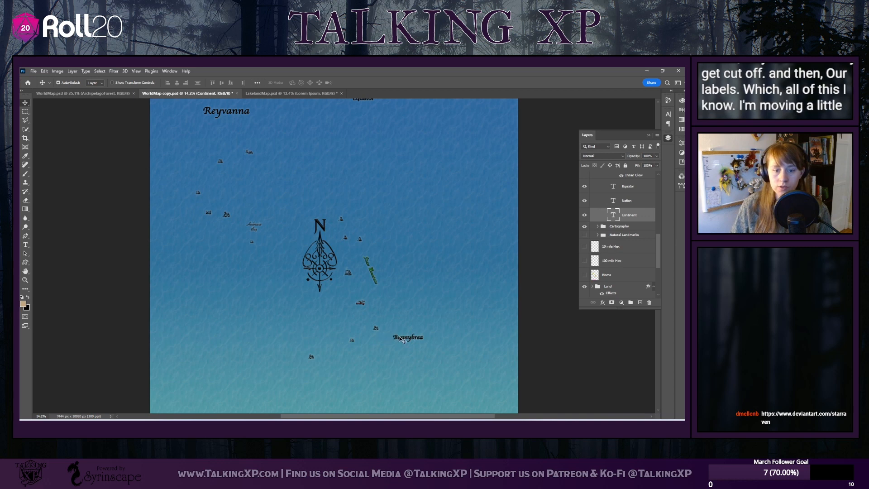
drag(400, 336, 342, 249)
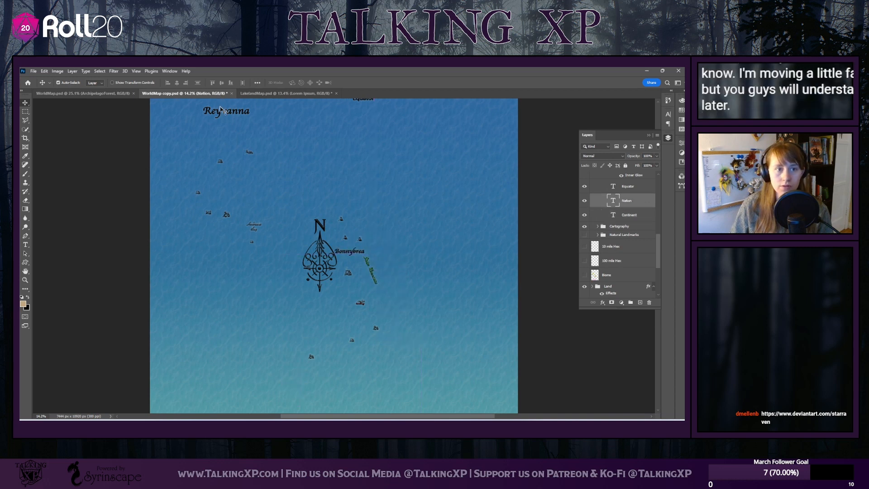
drag(225, 113, 371, 274)
Move the ocean name, Equator, river name and Turami labels onto the compass near the map's centre
scroll(243, 224, down, 1)
drag(255, 220, 347, 256)
scroll(354, 156, up, 5)
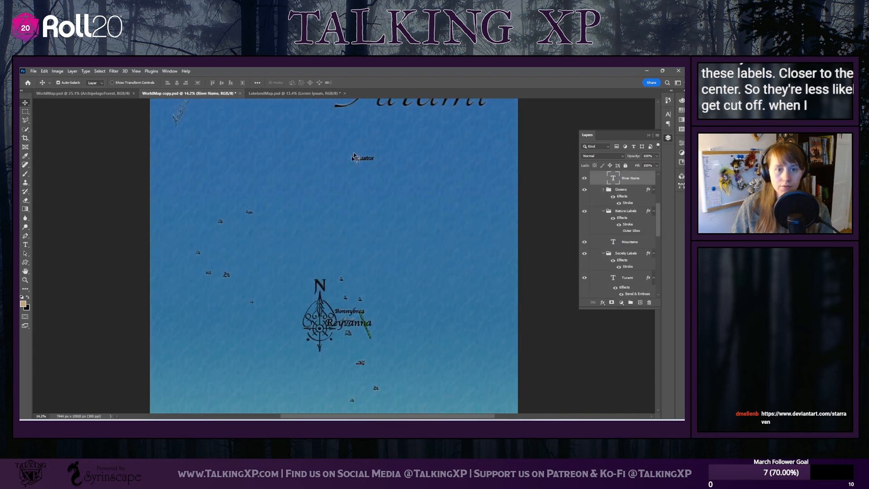
drag(369, 162, 329, 303)
drag(183, 116, 334, 306)
drag(379, 105, 321, 338)
Move the city name label from below the Turami title up into the central label cluster
scroll(299, 248, up, 2)
scroll(302, 217, down, 3)
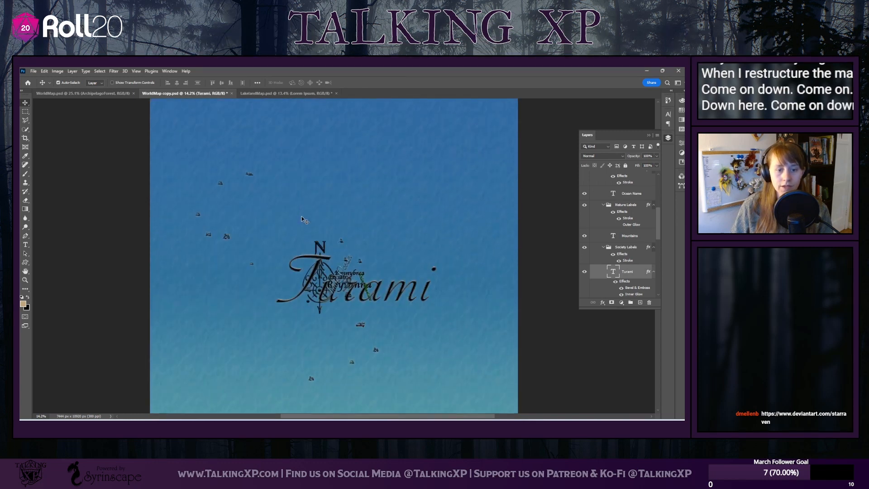
scroll(301, 216, down, 1)
click(363, 322)
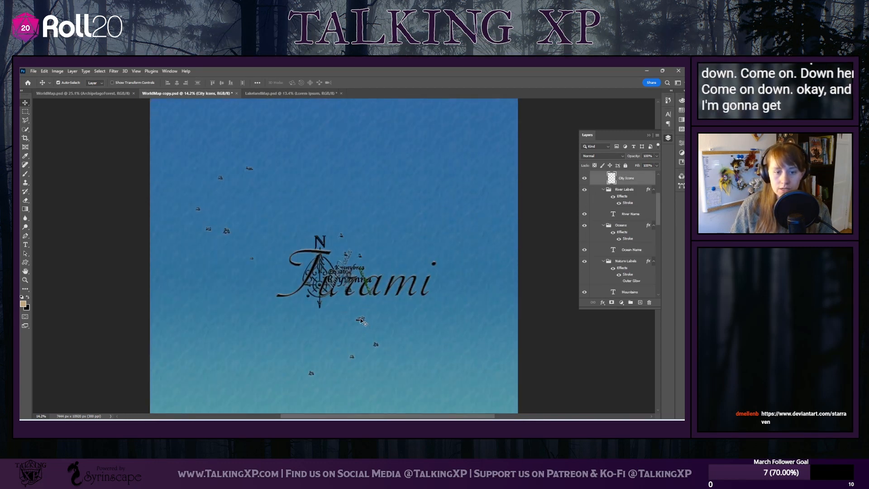
drag(361, 319, 351, 280)
scroll(603, 242, up, 2)
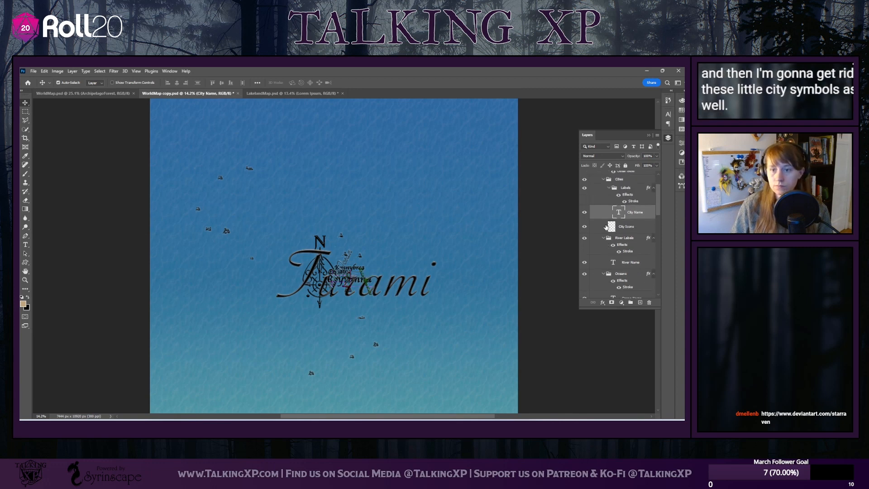
Erase all the city symbols on the City Icons layer across the map
click(627, 235)
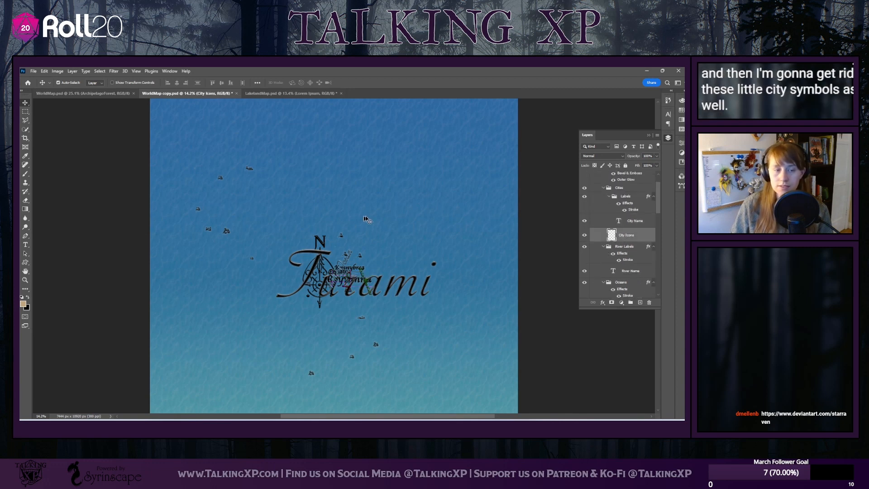
click(28, 201)
mouse_move(223, 176)
mouse_down()
mouse_move(268, 160)
mouse_move(212, 187)
mouse_move(196, 233)
mouse_move(305, 279)
mouse_move(381, 241)
mouse_move(328, 287)
mouse_move(392, 266)
mouse_move(441, 285)
mouse_move(322, 357)
mouse_move(310, 385)
mouse_up()
scroll(307, 281, down, 5)
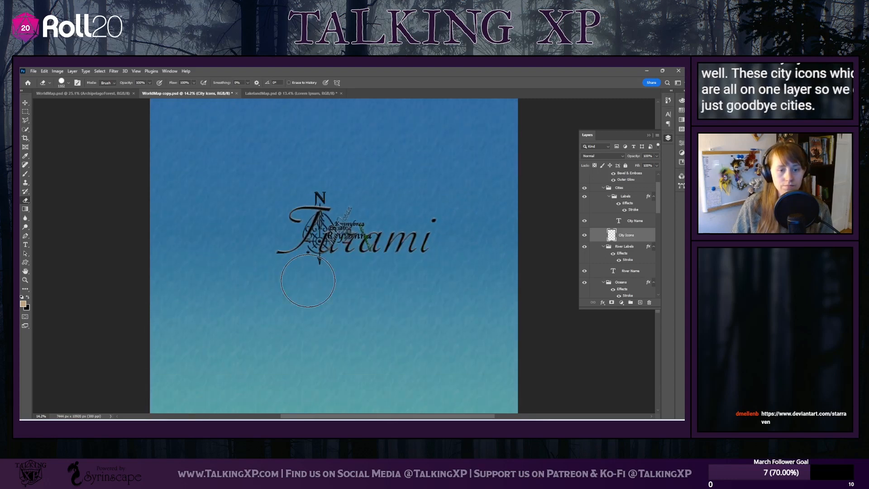
scroll(308, 281, up, 10)
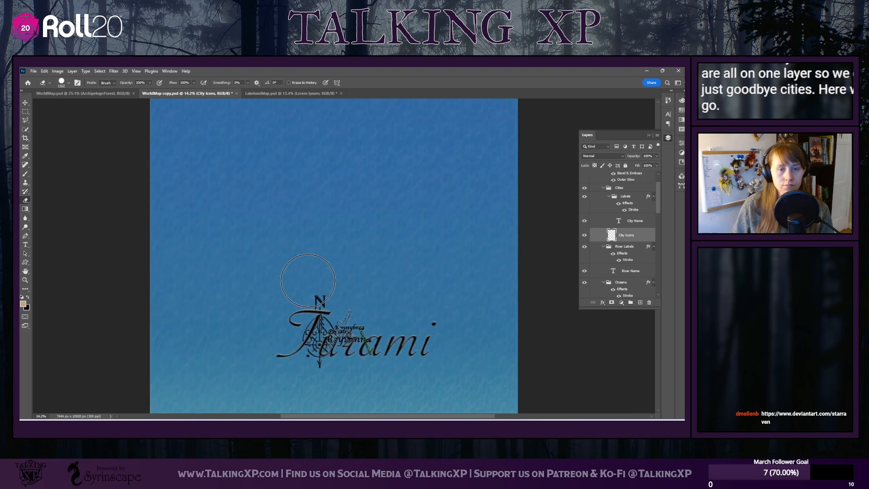
scroll(620, 227, down, 3)
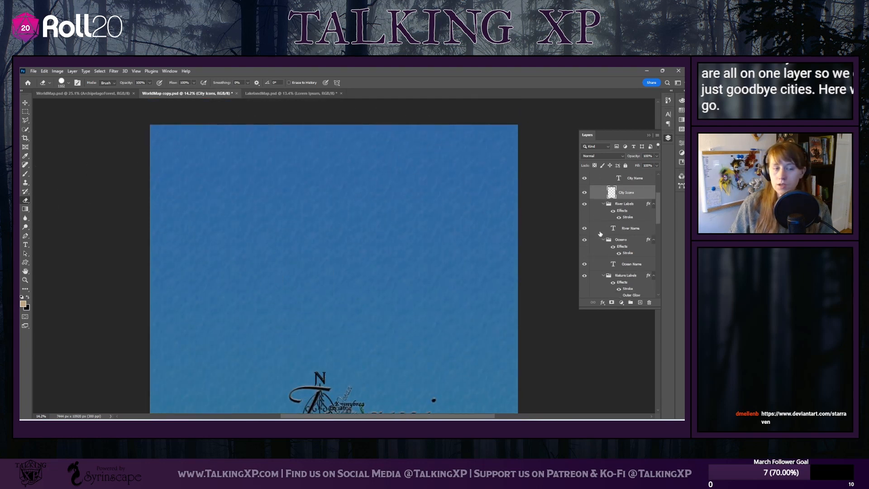
scroll(263, 209, down, 1)
scroll(256, 199, down, 3)
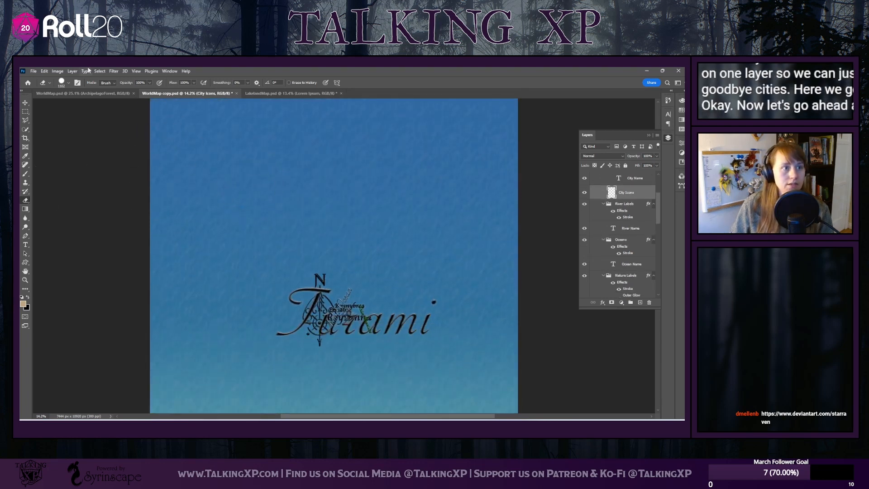
Select the Label group and reduce the canvas size to 7000 by 4000 pixels, accepting the clipping
click(57, 71)
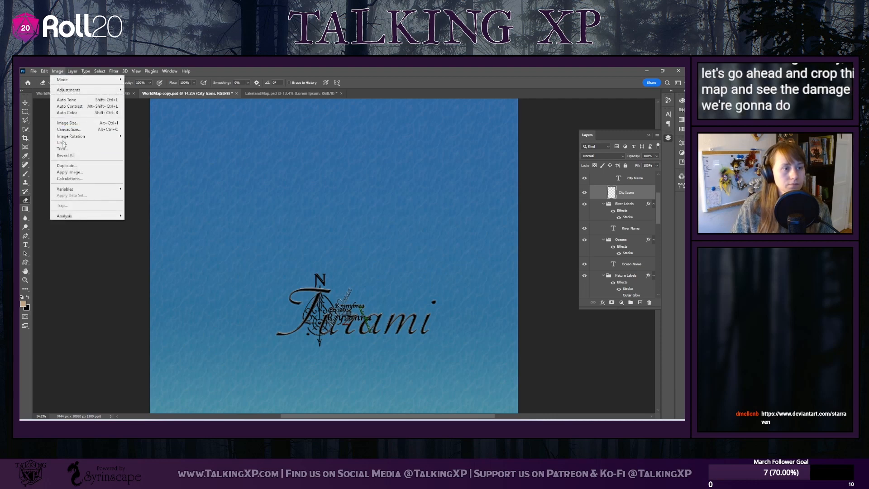
click(167, 124)
scroll(609, 188, up, 3)
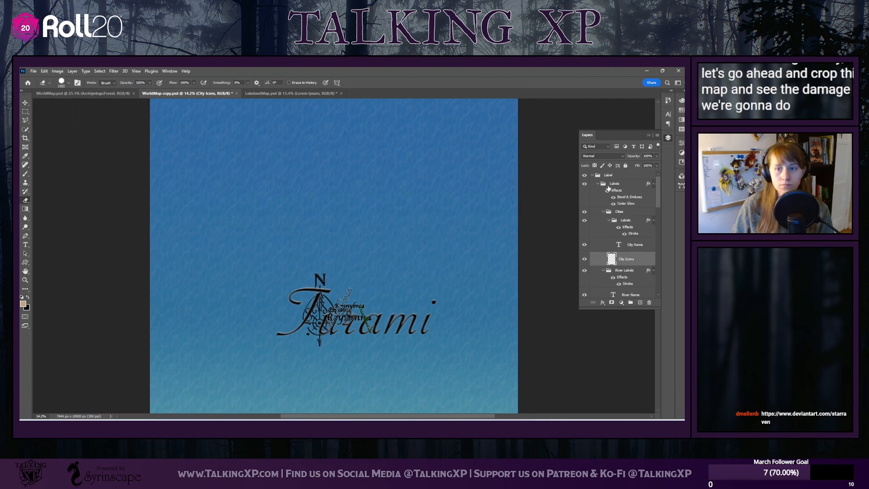
click(612, 176)
click(57, 71)
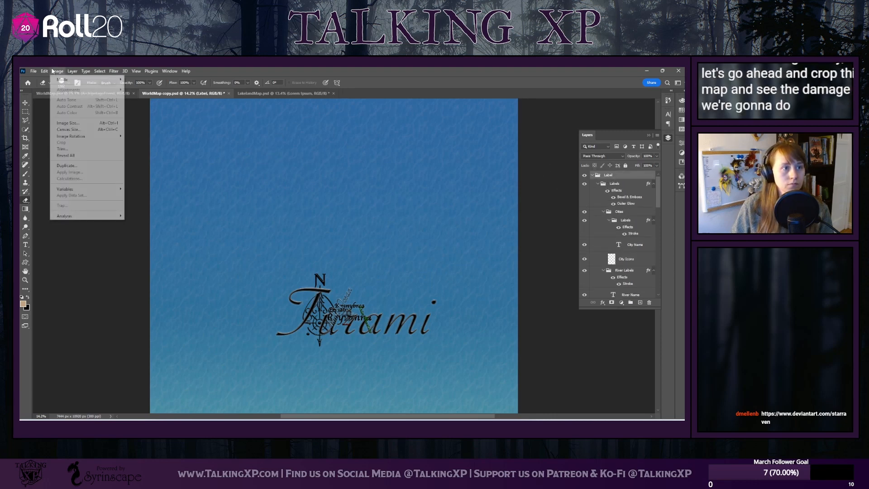
click(69, 130)
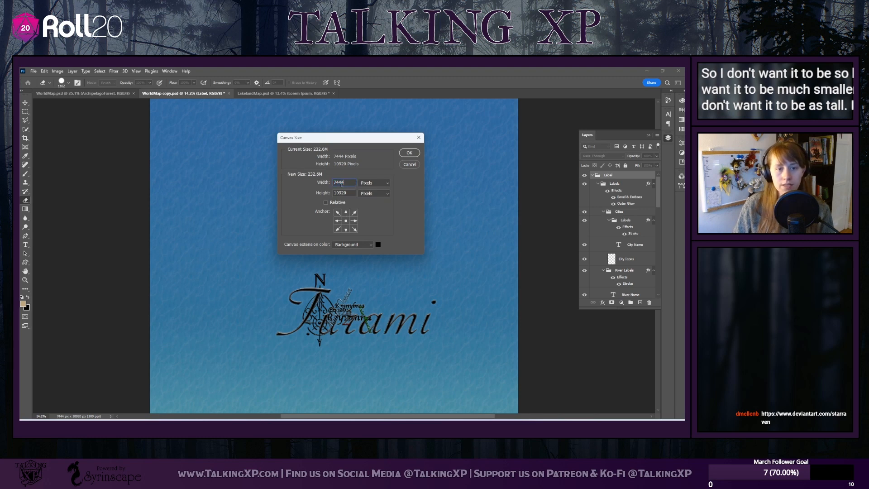
double_click(341, 183)
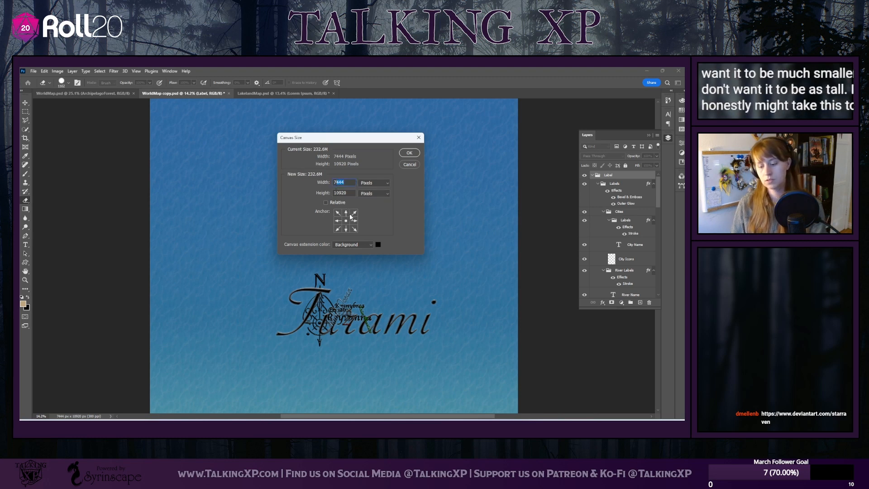
text(7000)
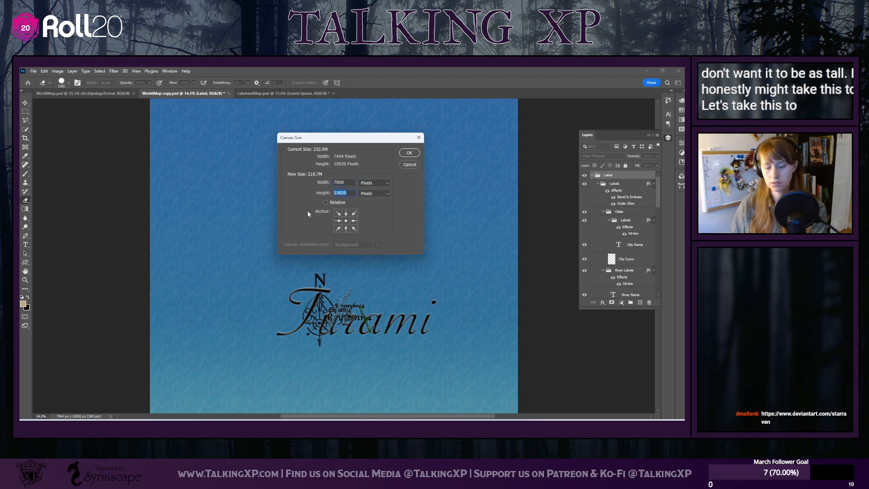
text(3)
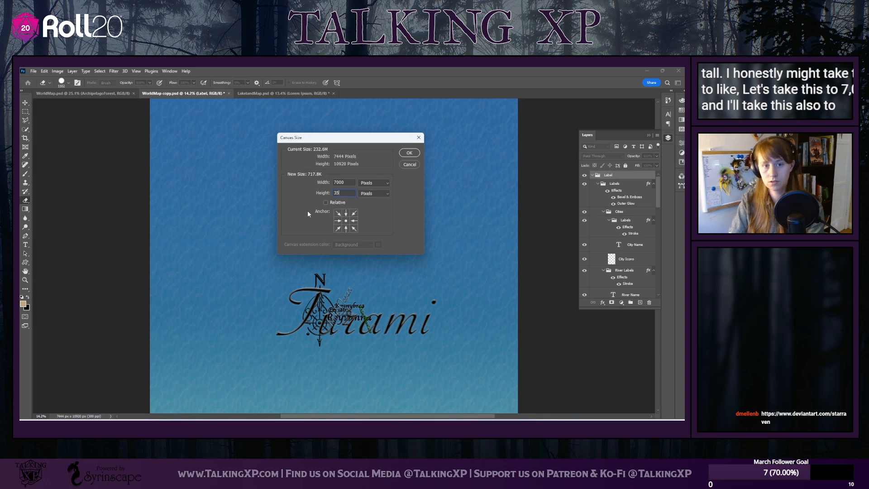
key(BackSpace)
text(4000)
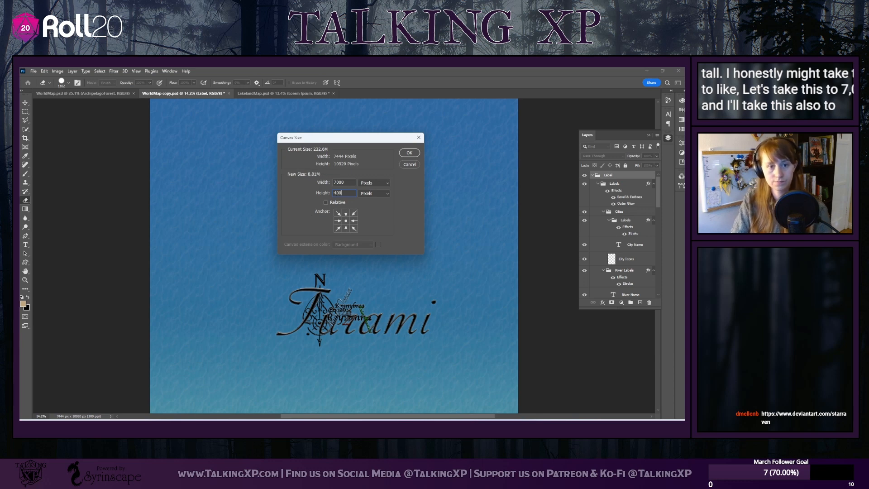
click(409, 153)
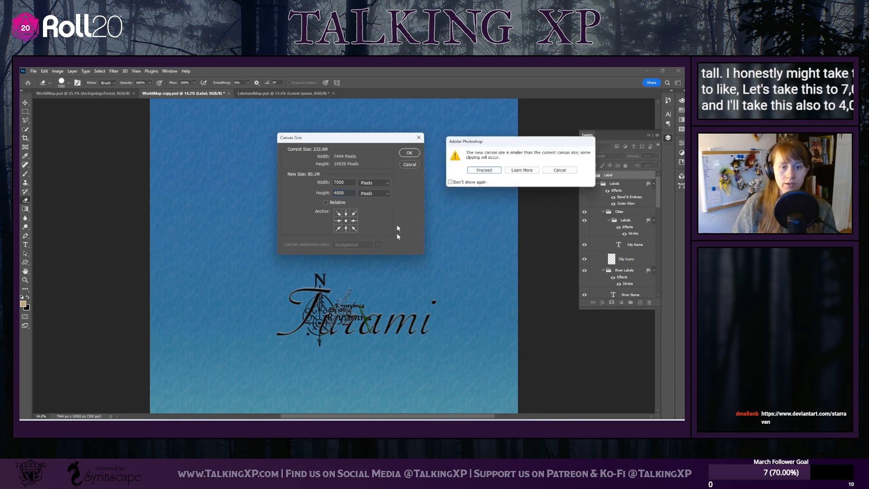
click(498, 171)
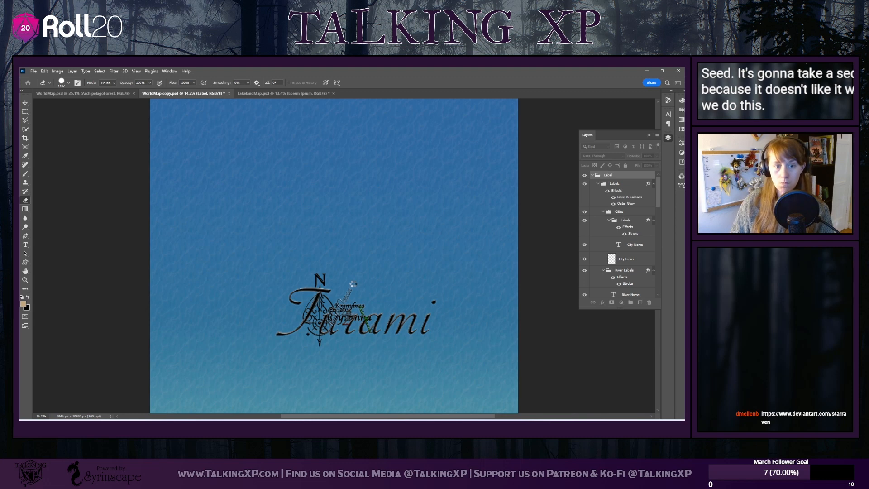
Examine the cropped map to check whether the compass and labels are intact
scroll(353, 284, down, 5)
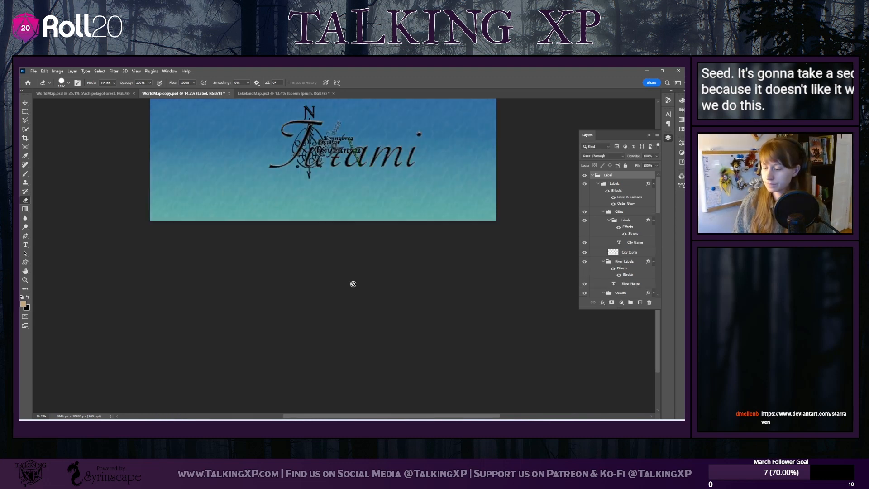
scroll(330, 243, up, 4)
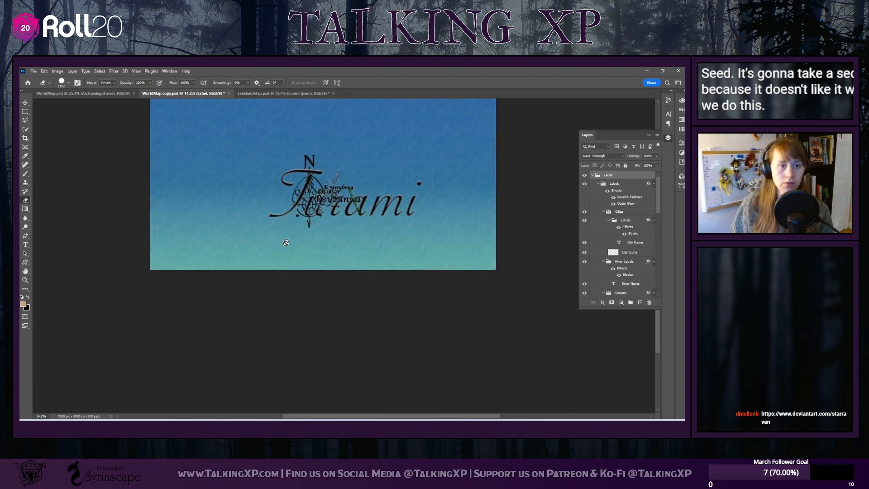
scroll(362, 291, up, 3)
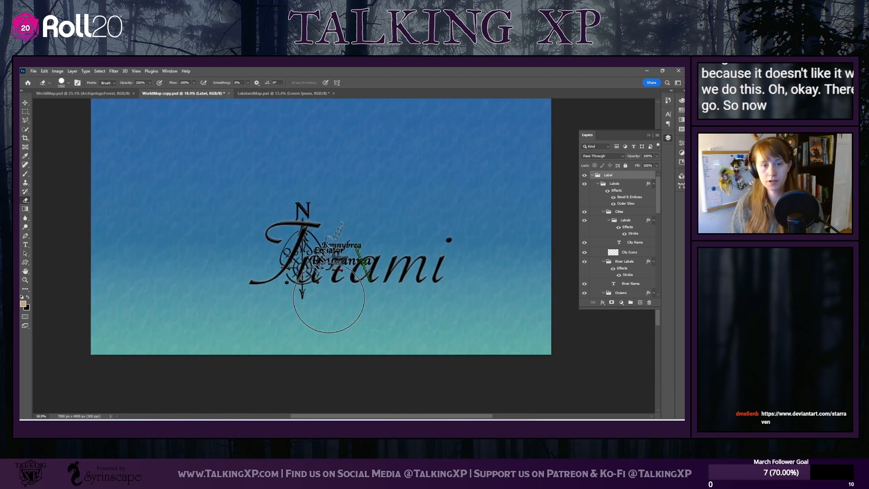
scroll(329, 297, down, 2)
scroll(329, 298, up, 2)
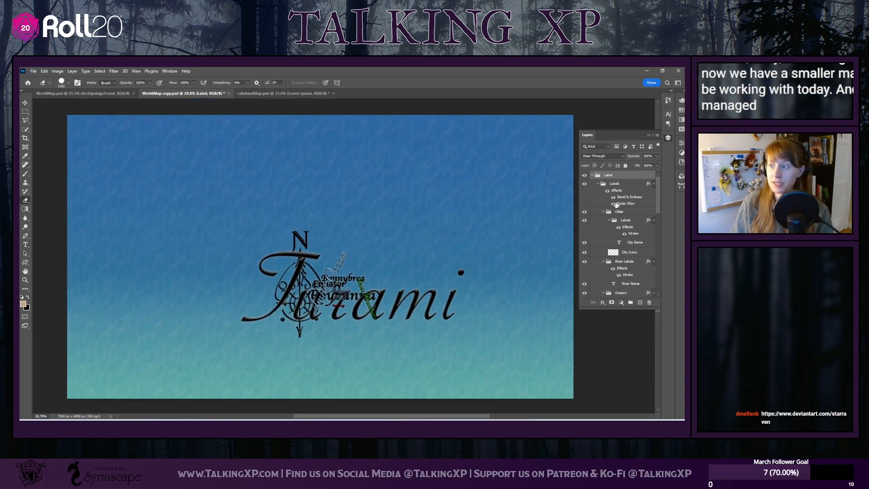
scroll(351, 271, up, 1)
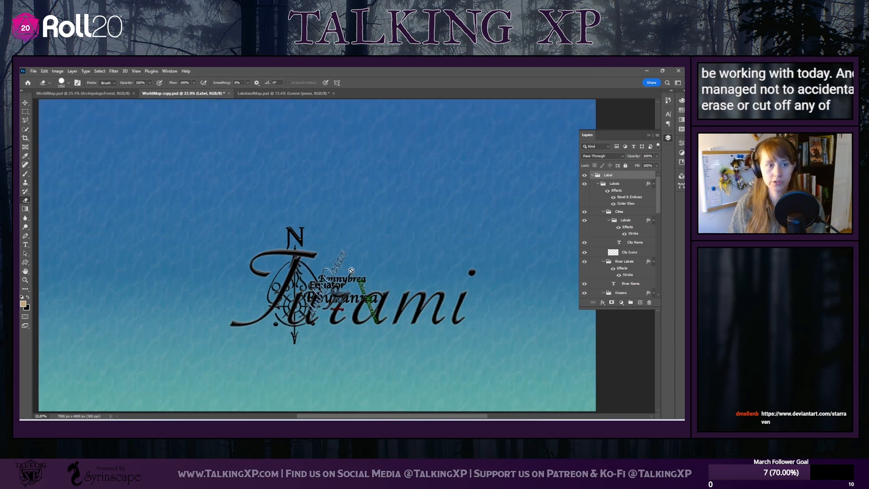
Hide the Label group so only the ocean background is displayed
scroll(352, 270, down, 1)
scroll(352, 271, up, 1)
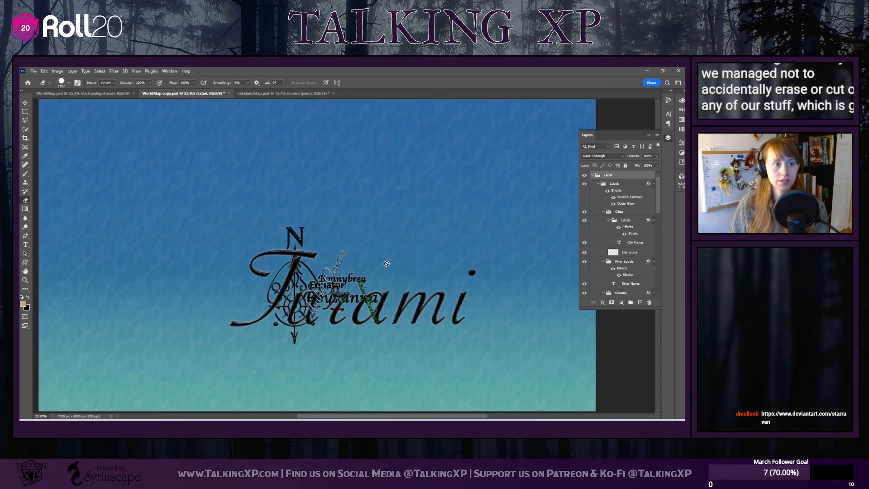
click(584, 175)
scroll(441, 285, up, 1)
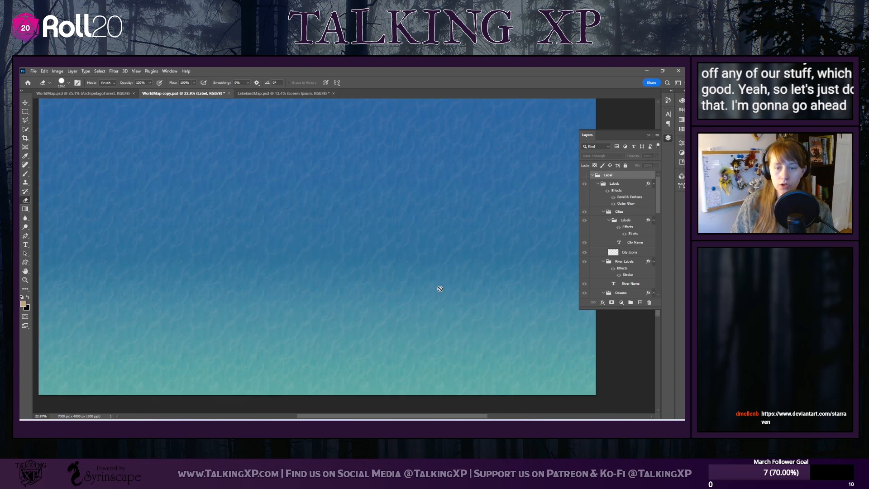
scroll(440, 288, down, 2)
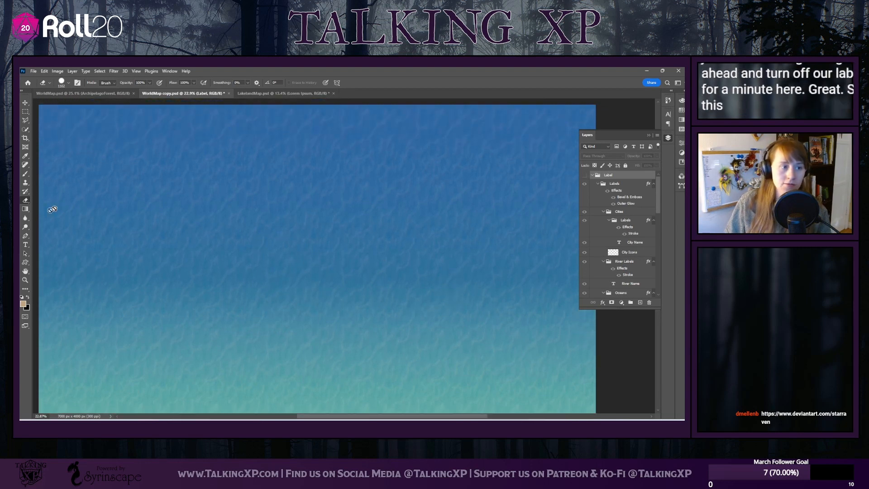
Unlock the OceanPattern layer and toggle the ocean pattern and gradient layers off and on to check each one
scroll(585, 244, down, 10)
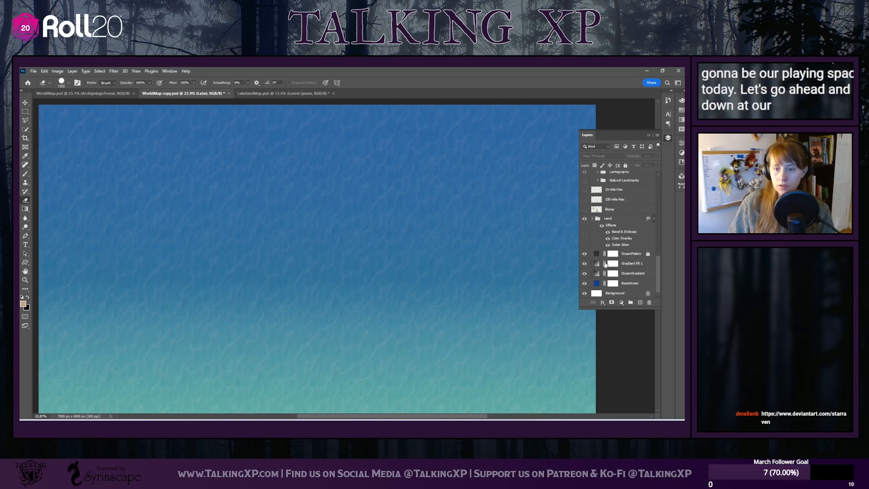
click(633, 255)
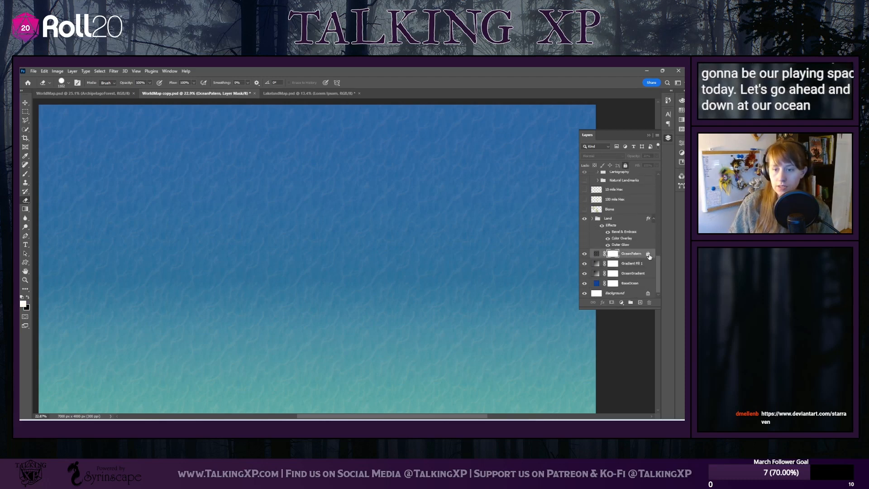
click(585, 254)
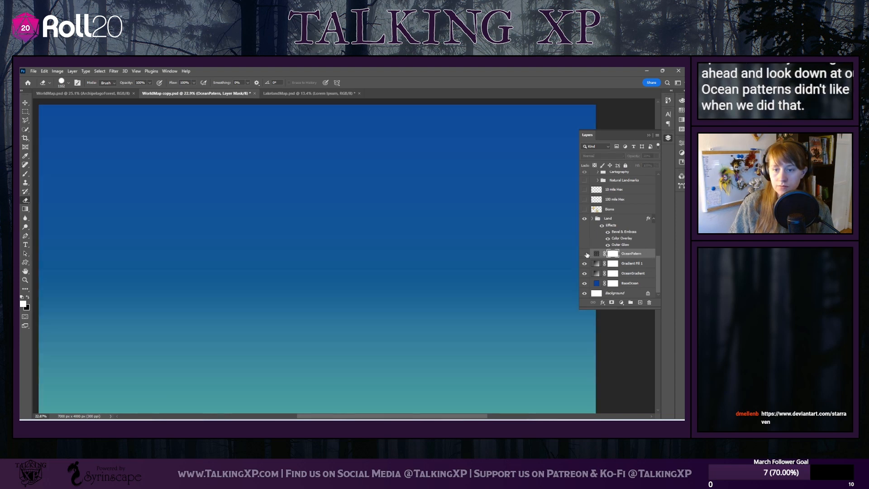
click(585, 254)
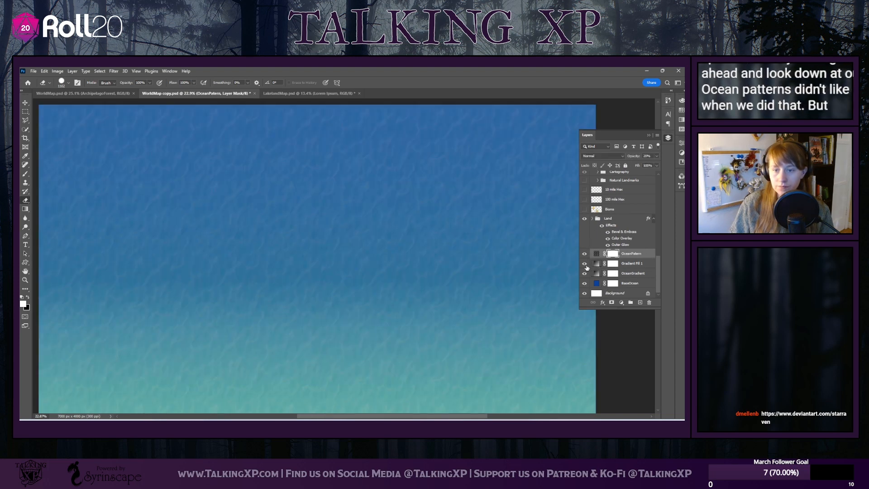
click(585, 263)
click(585, 263)
click(586, 274)
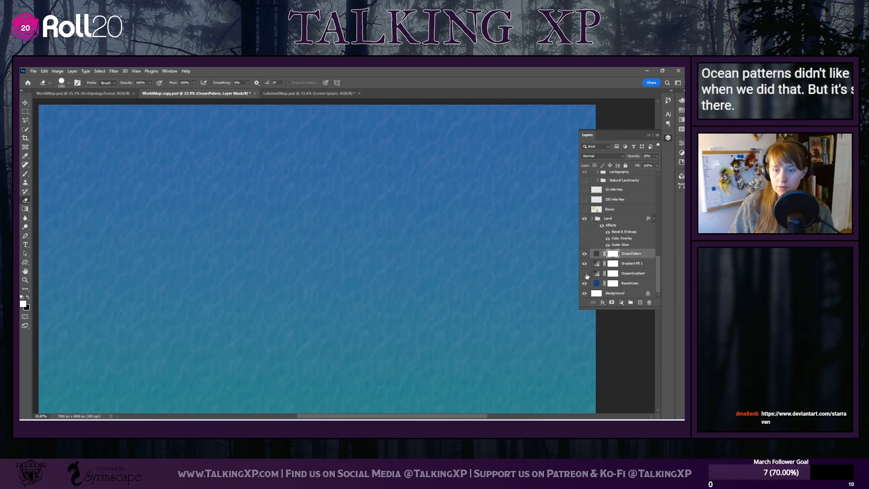
click(586, 274)
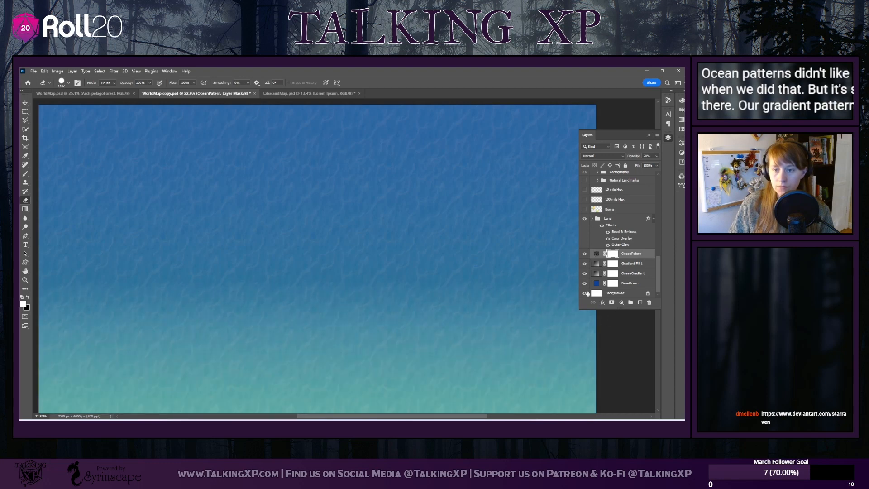
Hide the Gradient Fill 1 layer and check the resulting ocean colour
click(584, 264)
click(584, 264)
click(585, 264)
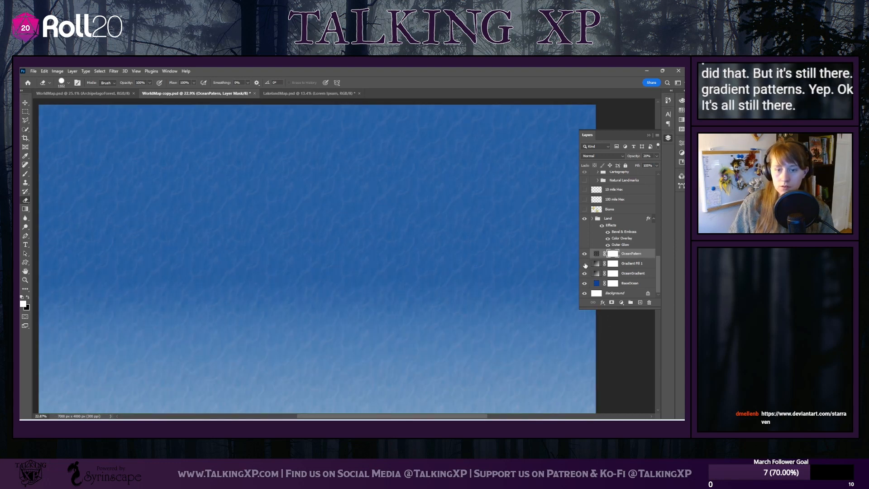
scroll(252, 311, up, 1)
scroll(257, 322, down, 1)
scroll(258, 320, down, 1)
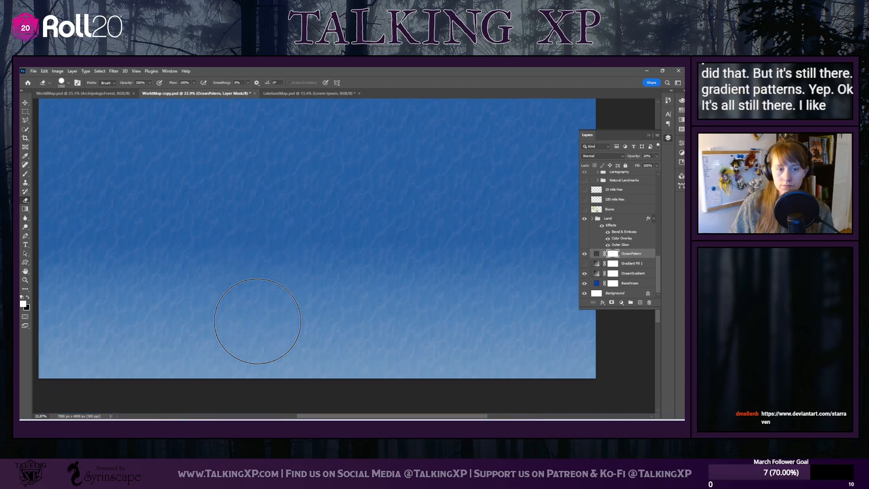
scroll(442, 340, up, 1)
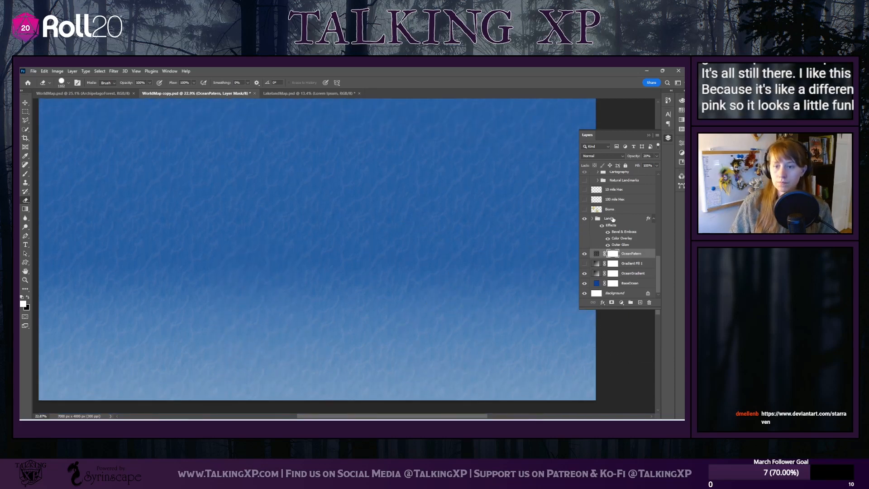
click(611, 219)
click(592, 219)
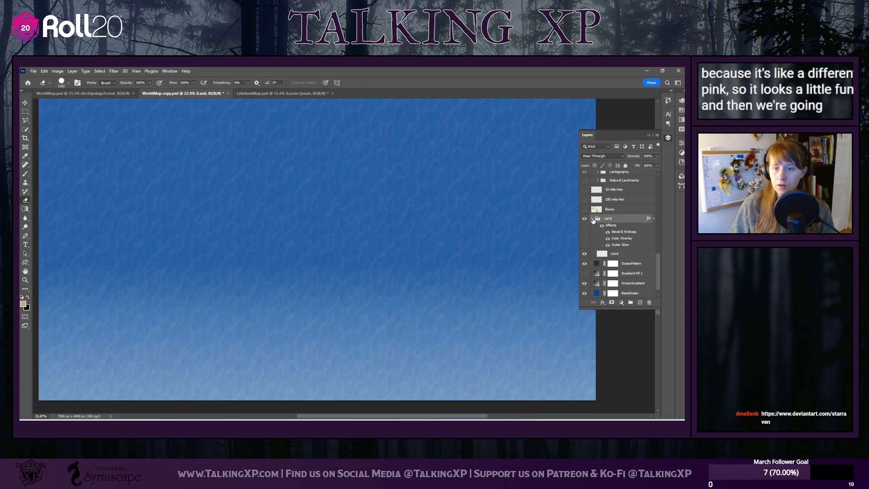
click(618, 253)
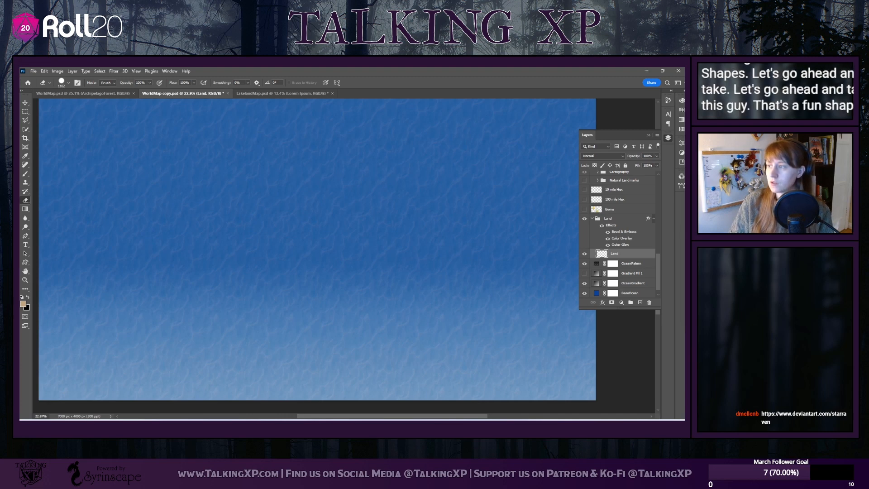
drag(406, 189, 357, 202)
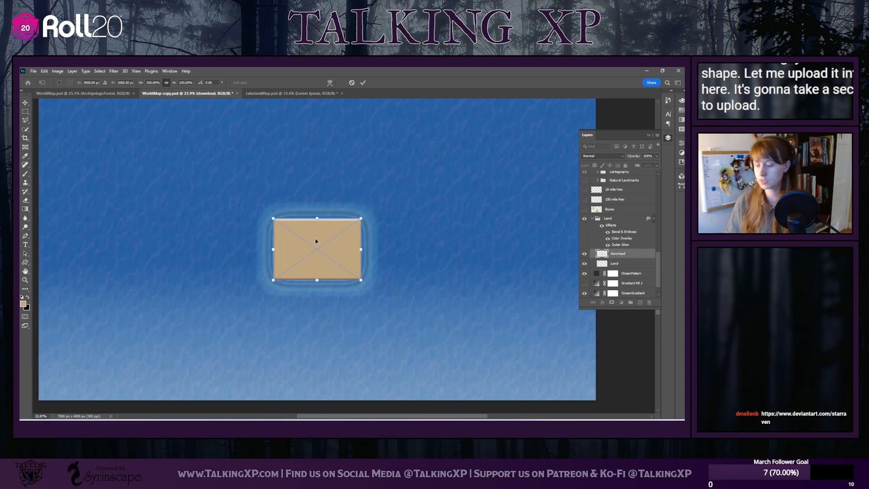
key(Escape)
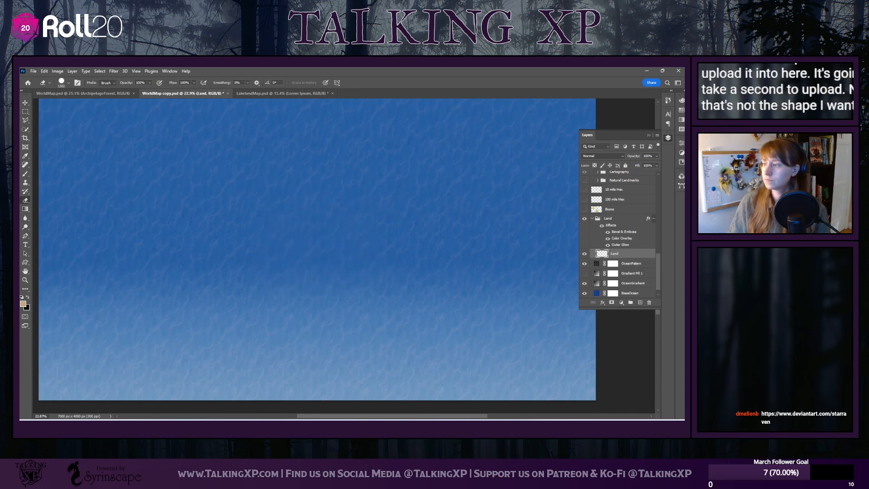
Place the downloaded rock photo at its original size as a new layer above the Land group
click(609, 219)
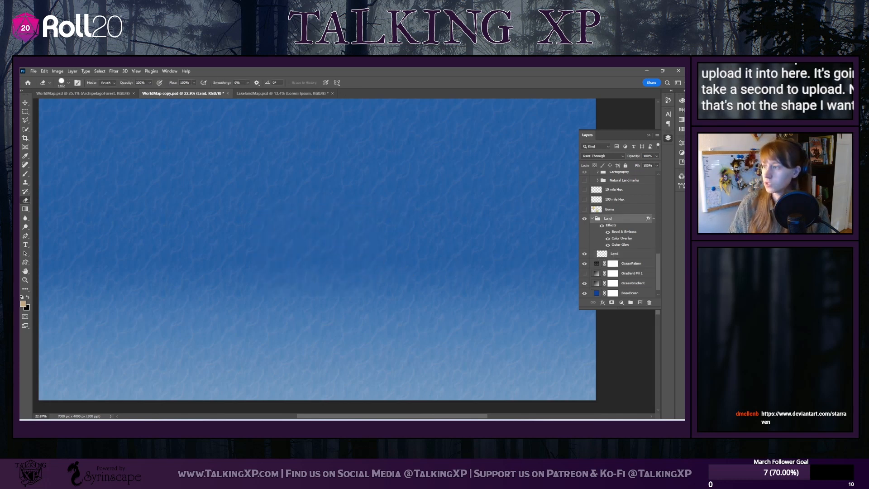
drag(684, 181, 387, 172)
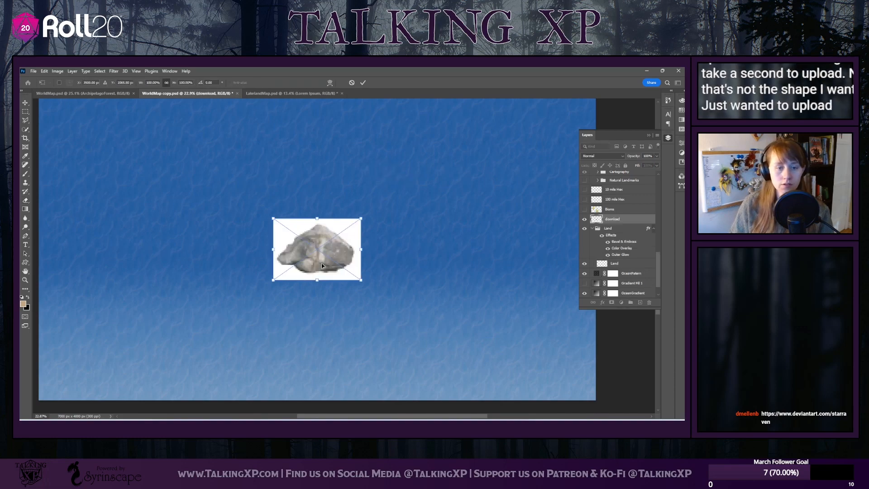
key(Return)
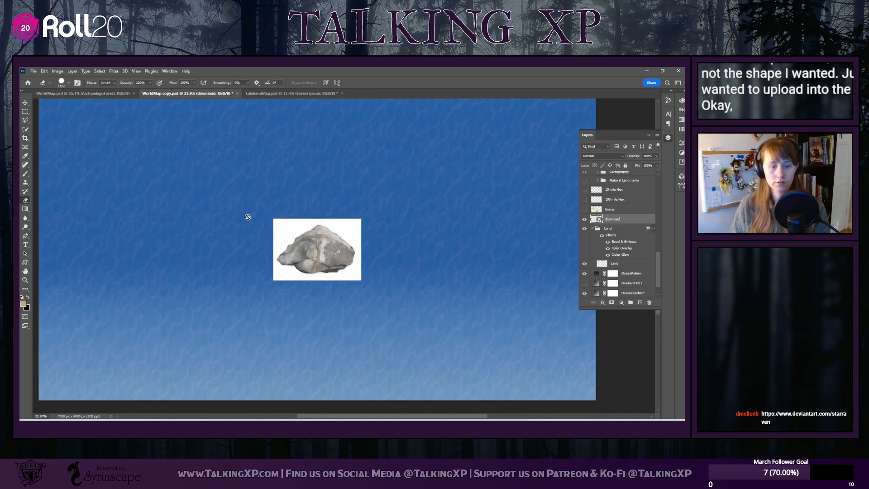
scroll(260, 286, up, 1)
scroll(260, 285, up, 5)
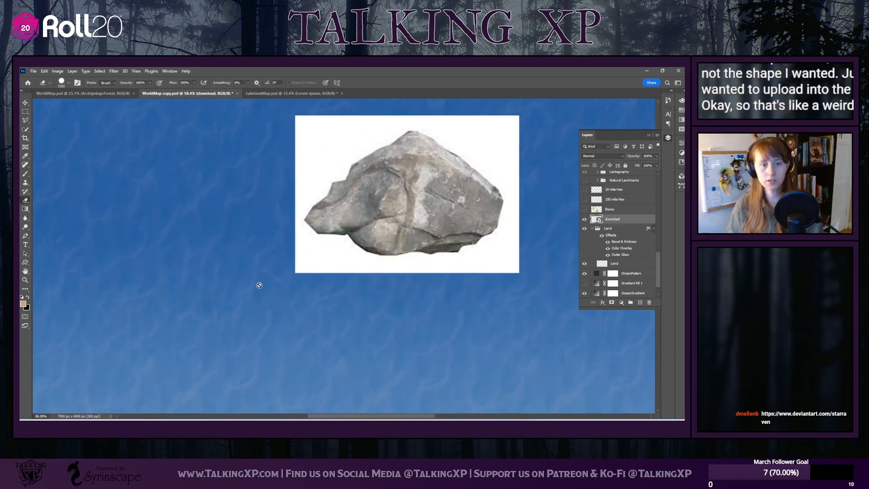
scroll(259, 285, down, 2)
scroll(271, 276, up, 4)
scroll(295, 269, down, 6)
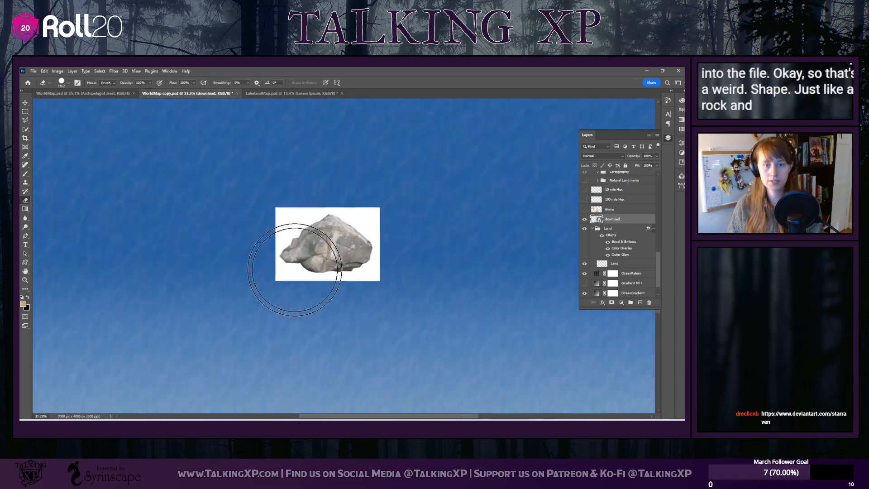
Move the rock image toward the map's upper left and enlarge it to about 350%
key(v)
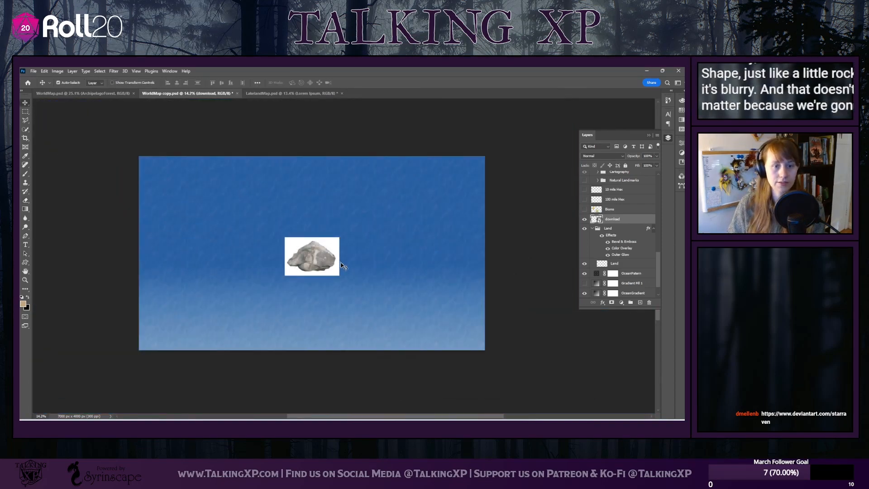
drag(308, 256, 210, 204)
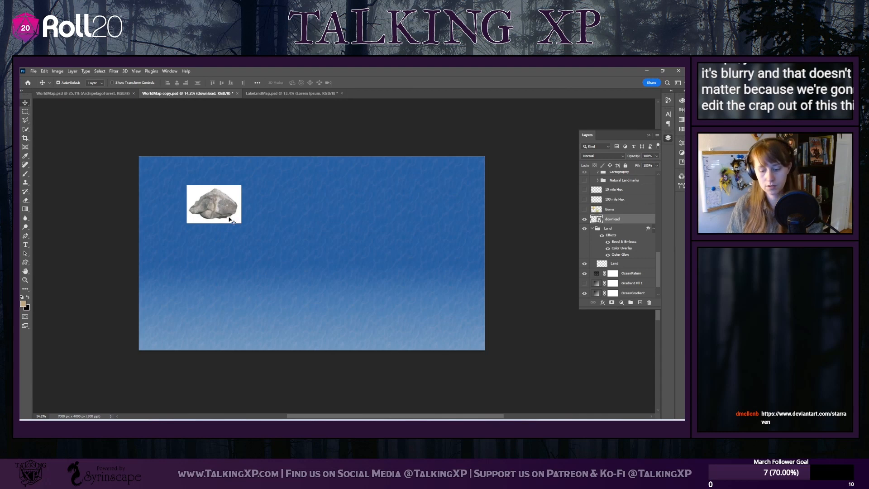
key(ctrl+t)
drag(242, 223, 378, 319)
drag(275, 255, 304, 256)
drag(359, 265, 309, 254)
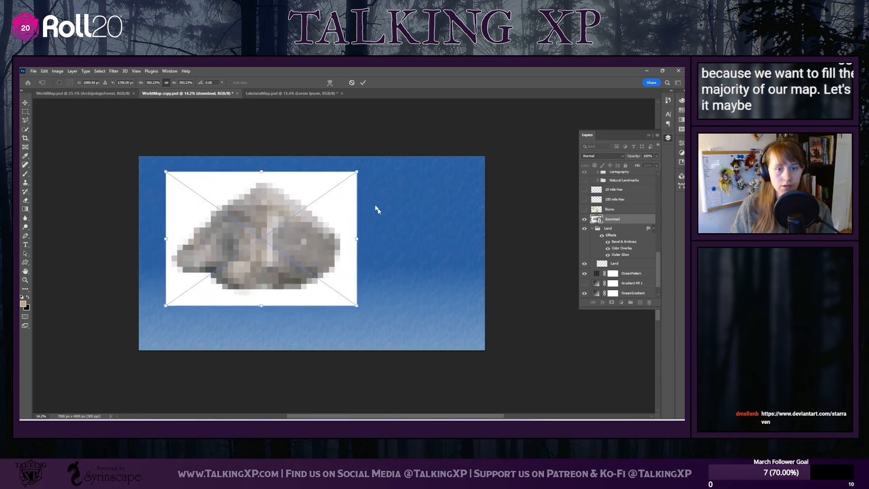
Rotate the rock image about 161° counter-clockwise and position it over the map's left half
drag(372, 168, 167, 263)
drag(239, 246, 217, 255)
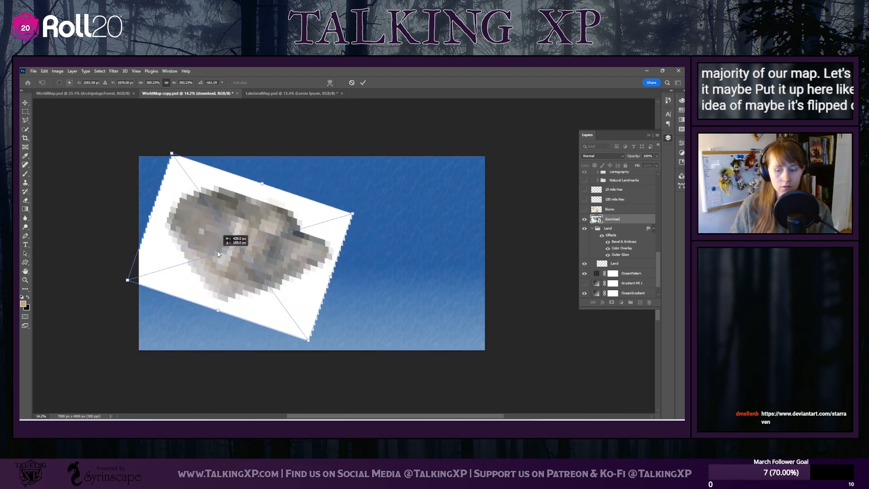
key(Return)
drag(241, 262, 248, 262)
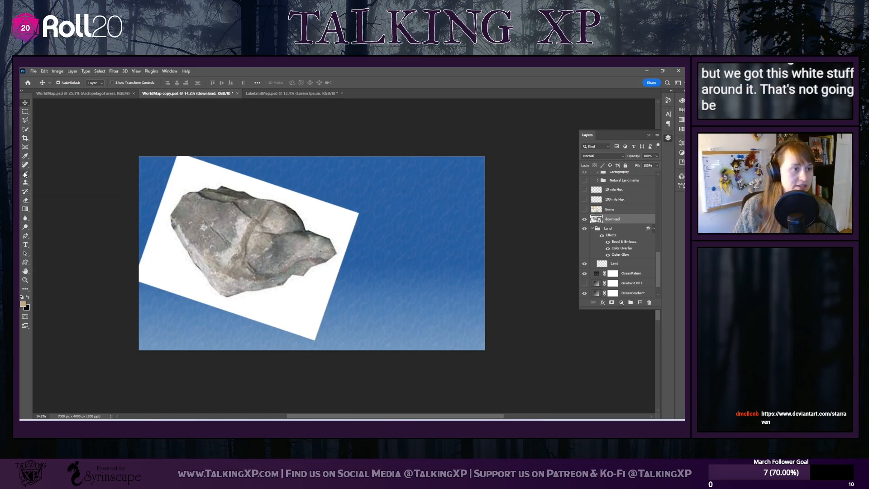
Select the white background around the rock with the Magic Wand tool and try to delete it
click(26, 130)
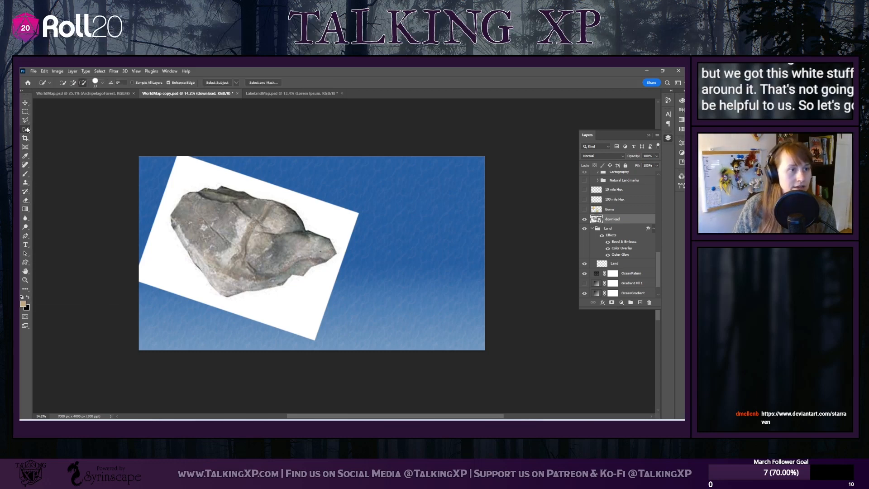
right_click(26, 130)
click(55, 143)
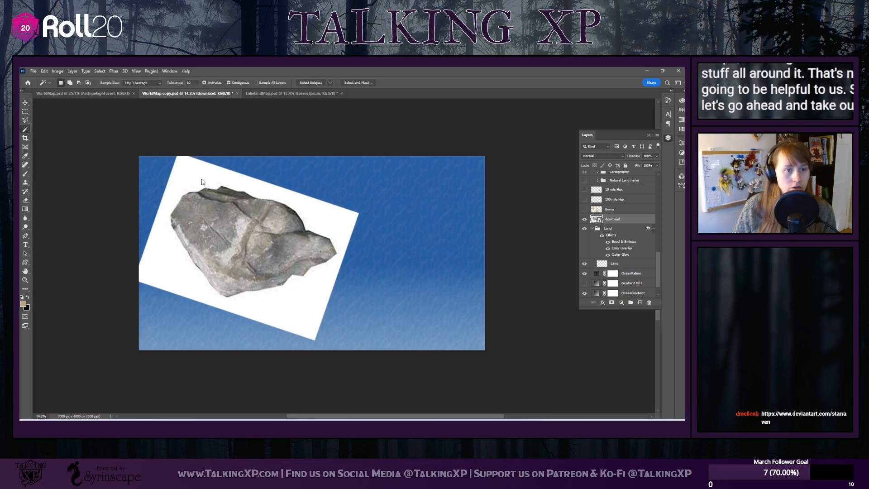
click(202, 182)
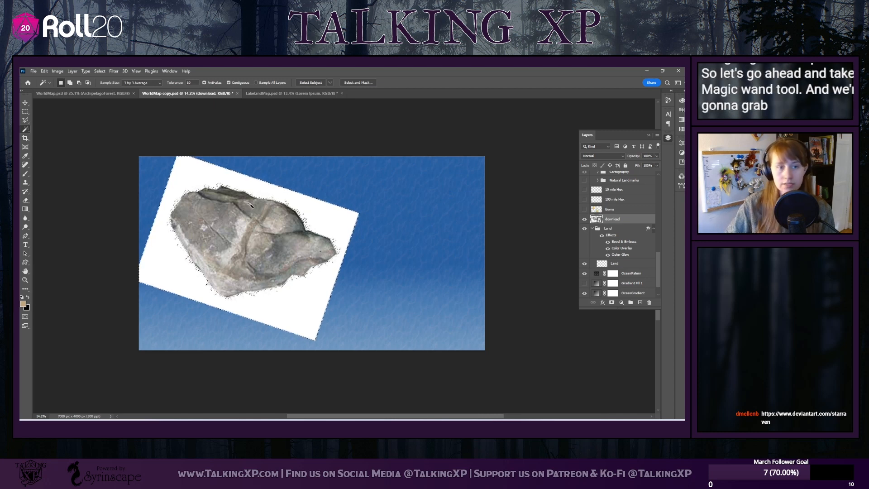
key(Delete)
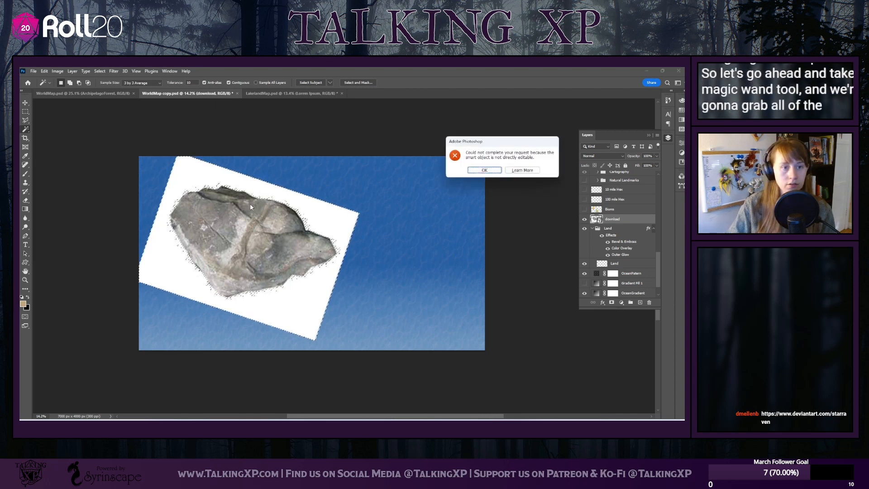
click(484, 172)
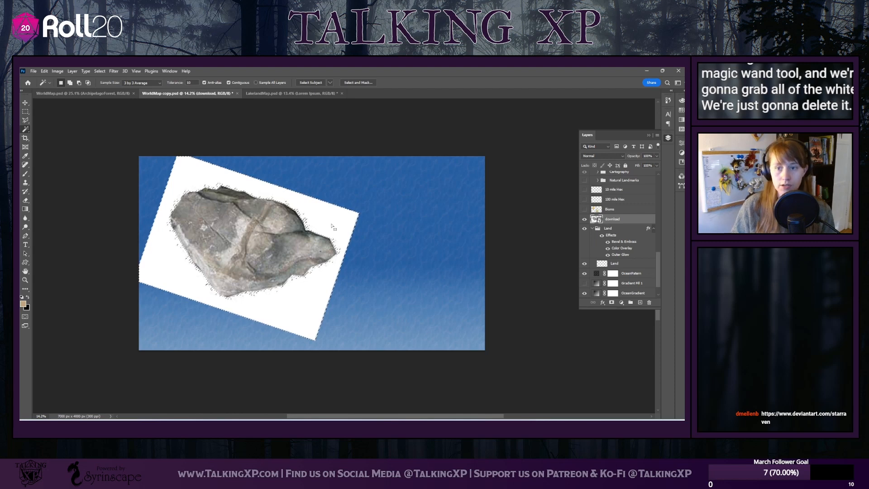
Switch to the Eraser tool and rasterize the rock's smart object so its pixels can be edited
click(26, 202)
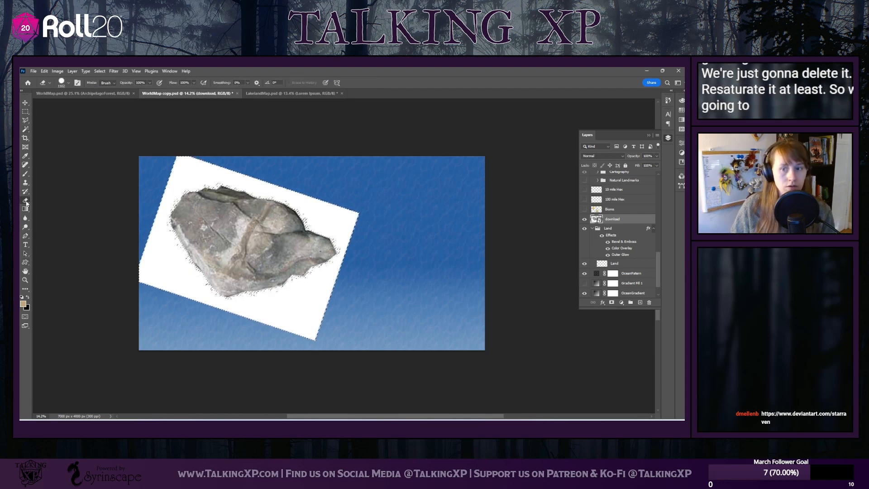
click(181, 187)
click(482, 173)
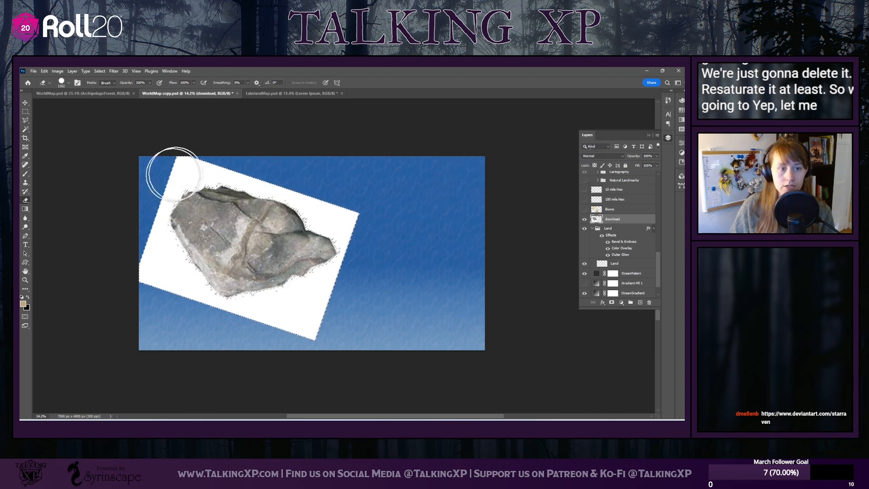
Erase the selected white background around the rock and clear the selection
mouse_move(175, 173)
mouse_down()
mouse_move(116, 181)
mouse_move(282, 190)
mouse_move(376, 238)
mouse_move(338, 238)
mouse_move(297, 327)
mouse_move(233, 329)
mouse_move(179, 267)
mouse_move(117, 282)
mouse_up()
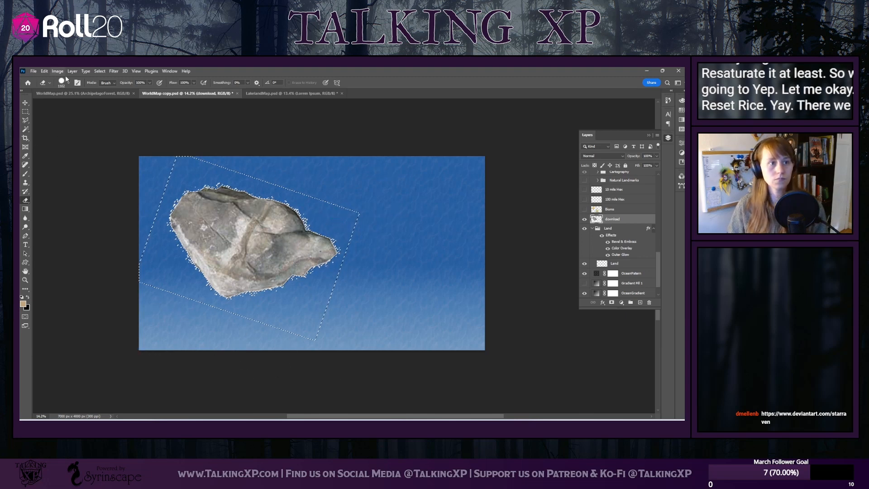
click(98, 72)
click(103, 85)
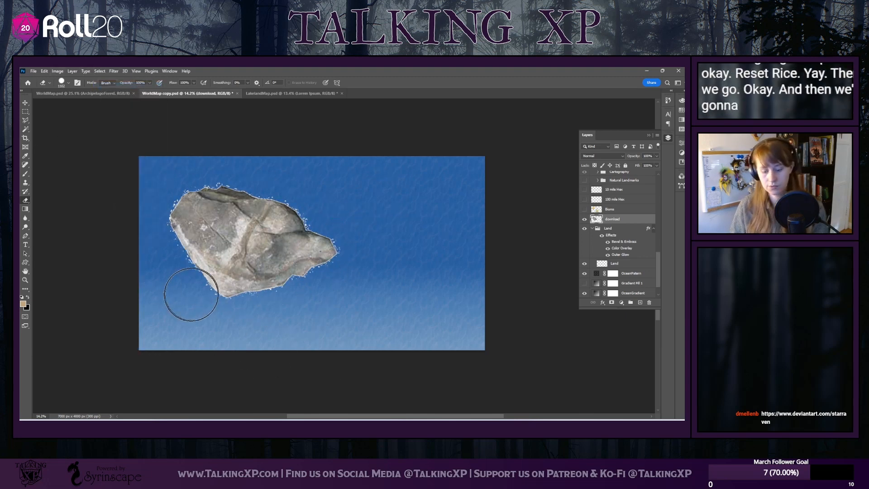
Reduce the eraser size and erase the larger white specks scattered around the rock's edge
scroll(187, 295, up, 3)
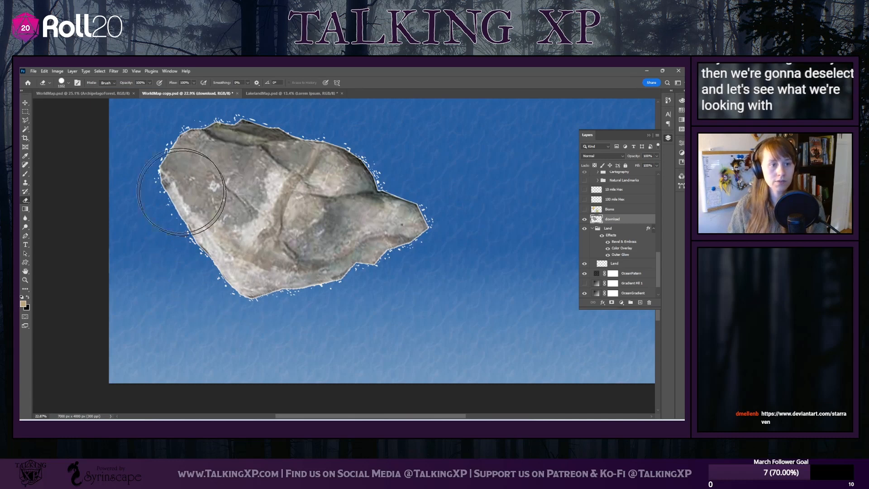
scroll(127, 131, down, 1)
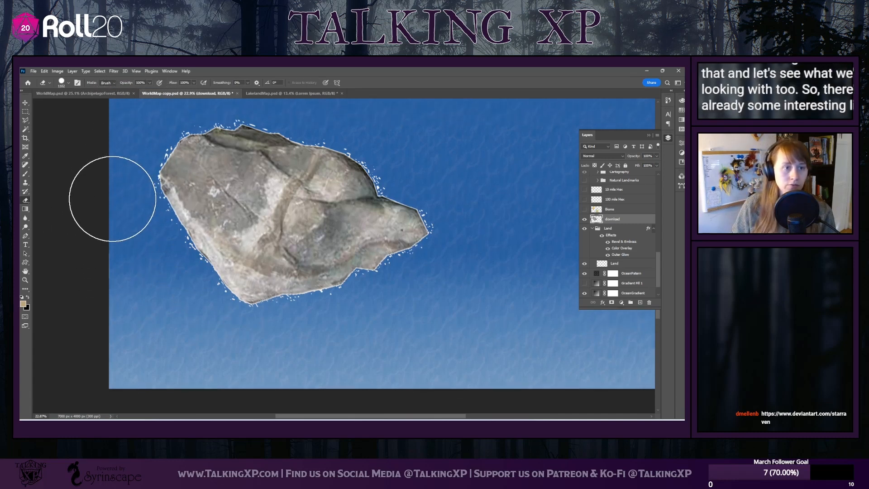
scroll(113, 195, up, 3)
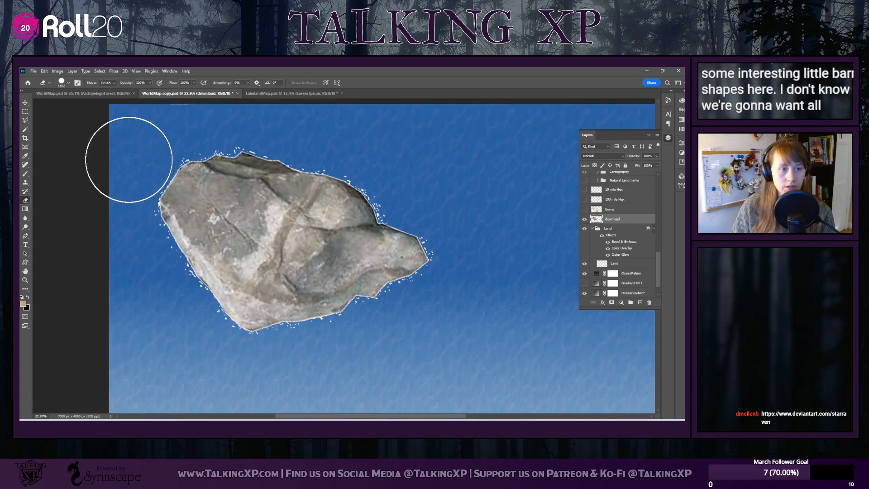
click(68, 83)
drag(97, 105, 83, 105)
click(191, 156)
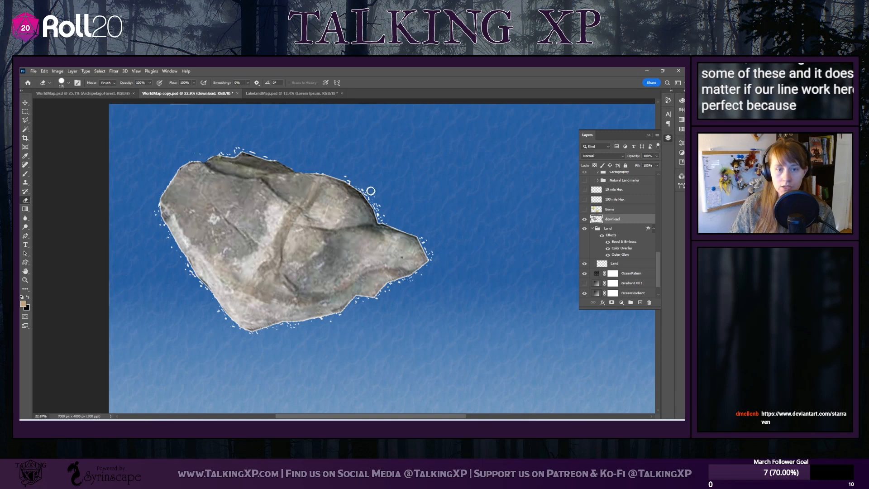
mouse_move(382, 218)
mouse_down()
mouse_move(420, 235)
mouse_move(433, 257)
mouse_move(420, 289)
mouse_move(429, 277)
mouse_move(344, 316)
mouse_move(284, 327)
mouse_up()
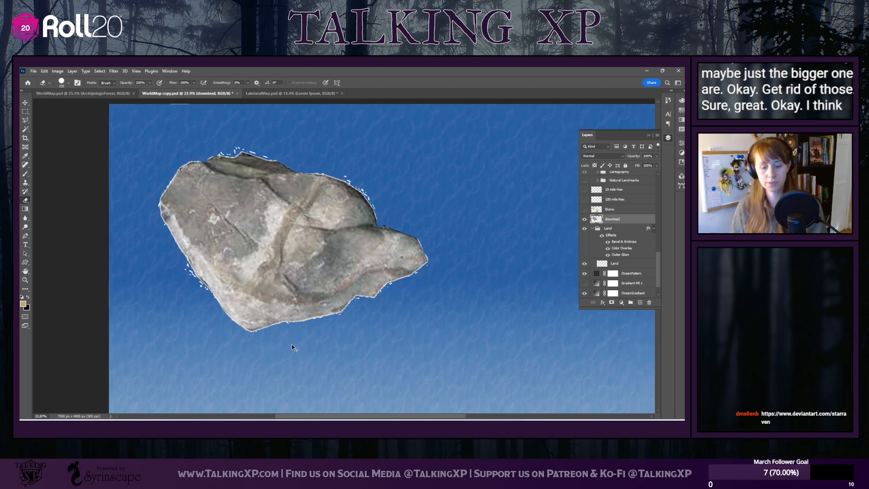
scroll(292, 344, up, 1)
scroll(292, 344, down, 3)
scroll(292, 345, up, 1)
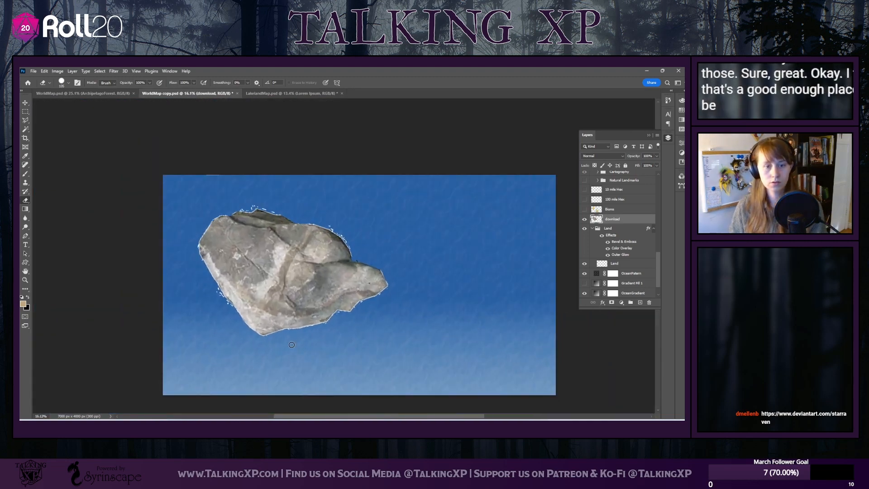
Select the rock with Select Subject, then deselect and reselect it
click(97, 71)
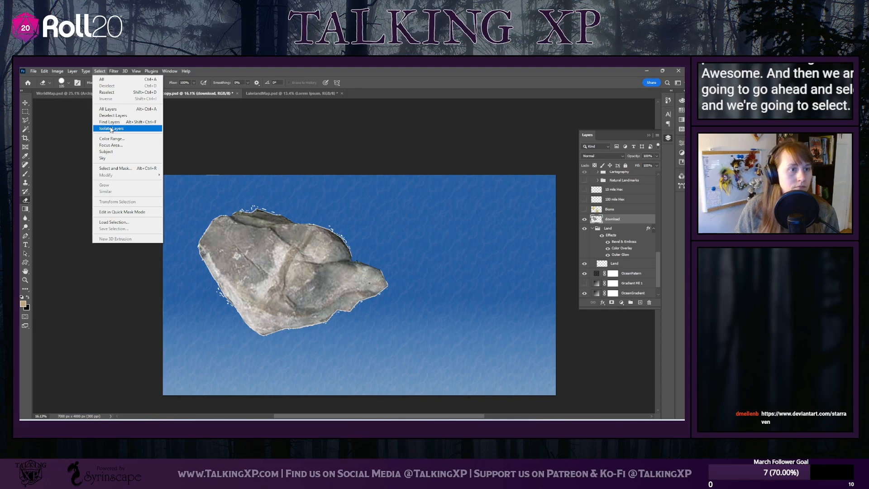
click(108, 151)
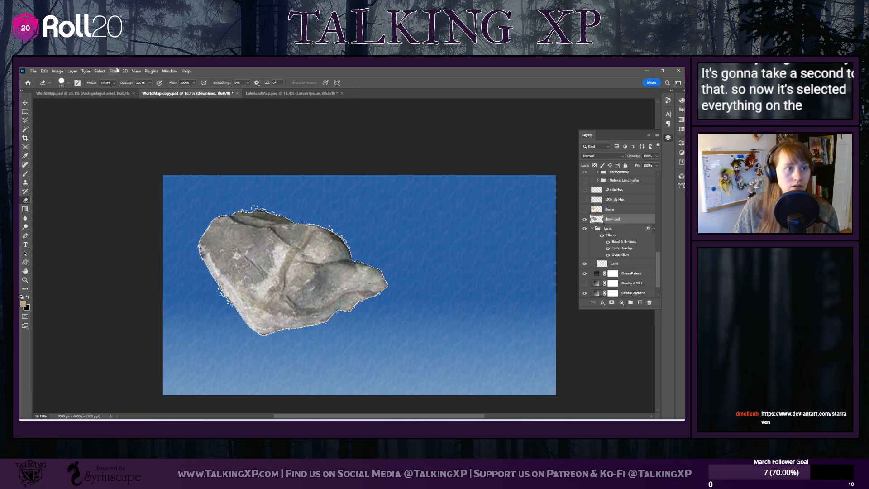
click(99, 71)
click(107, 86)
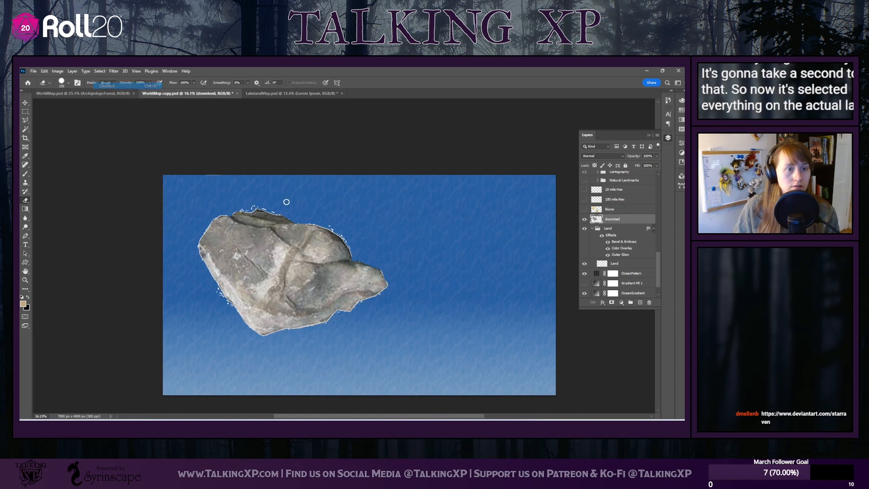
click(97, 71)
click(109, 92)
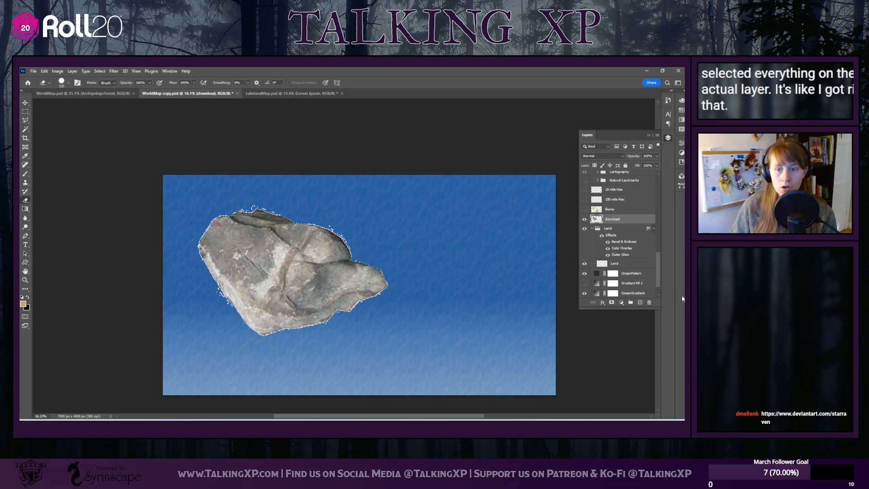
Paint a first tan stroke with the Brush tool on the Land layer, along the selected rock's upper-left edge
click(620, 263)
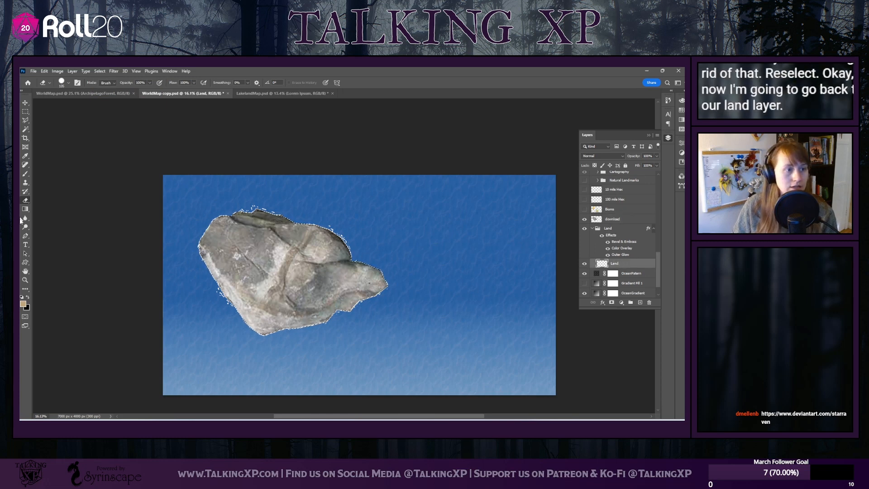
click(25, 173)
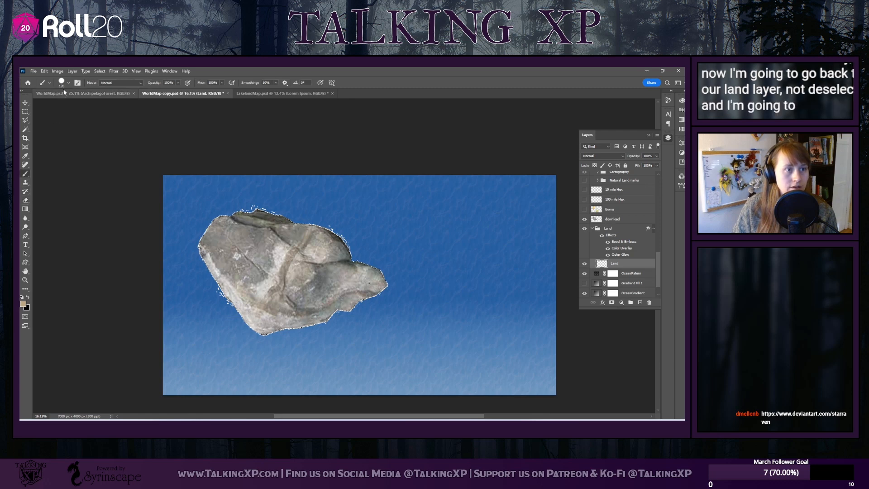
click(68, 82)
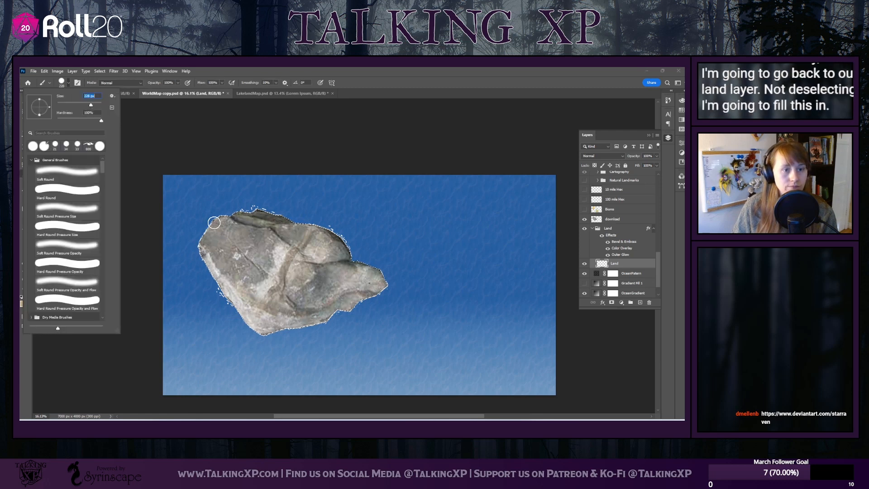
drag(227, 216, 204, 254)
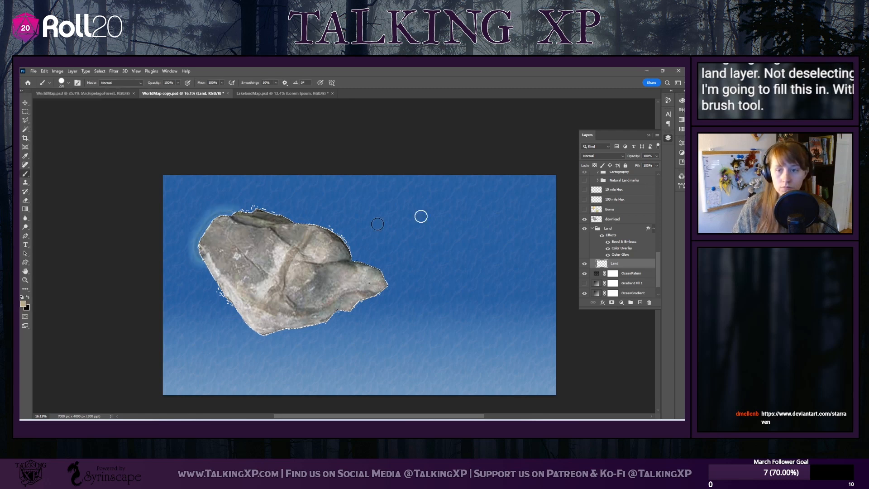
Move the download rock layer beneath the Land group and undo the stray stroke painted on the rock
drag(611, 220, 611, 262)
mouse_move(218, 222)
mouse_down()
mouse_move(229, 260)
mouse_move(241, 223)
mouse_move(279, 220)
mouse_move(233, 242)
mouse_up()
key(ctrl+z)
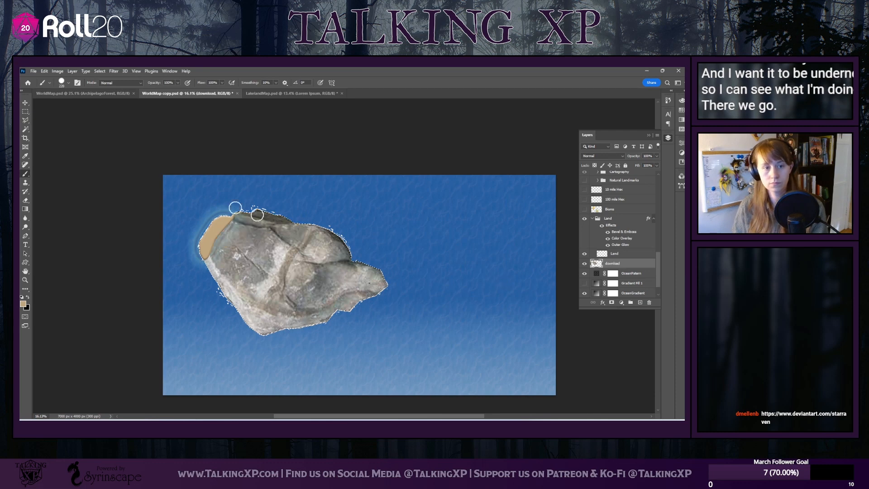
Fill the whole rock-shaped selection with tan brush strokes on the Land layer
click(633, 254)
mouse_move(222, 229)
mouse_down()
mouse_move(294, 222)
mouse_move(219, 244)
mouse_move(309, 266)
mouse_move(225, 270)
mouse_move(248, 317)
mouse_move(284, 345)
mouse_move(267, 314)
mouse_move(326, 320)
mouse_move(301, 298)
mouse_move(362, 287)
mouse_move(356, 310)
mouse_up()
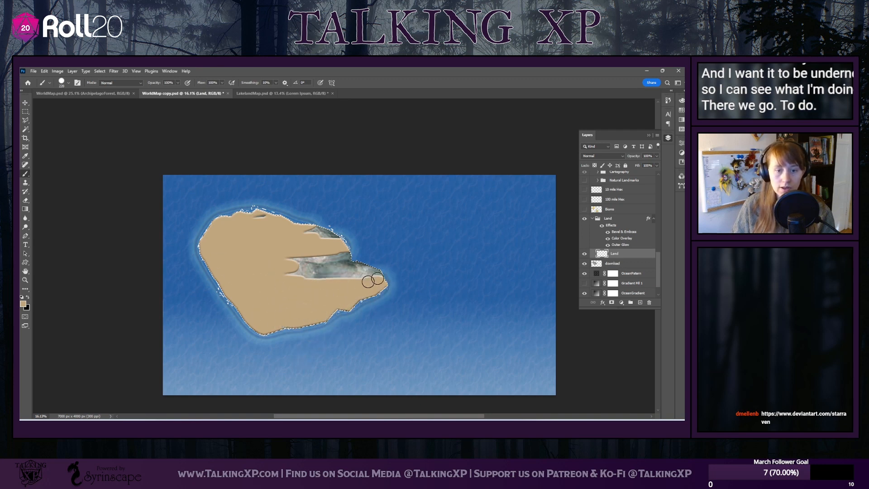
mouse_move(373, 280)
mouse_down()
mouse_move(429, 251)
mouse_move(397, 270)
mouse_move(314, 283)
mouse_move(305, 279)
mouse_move(324, 270)
mouse_move(259, 265)
mouse_move(310, 269)
mouse_move(274, 276)
mouse_up()
mouse_move(288, 242)
mouse_down()
mouse_move(305, 233)
mouse_move(247, 217)
mouse_move(272, 213)
mouse_up()
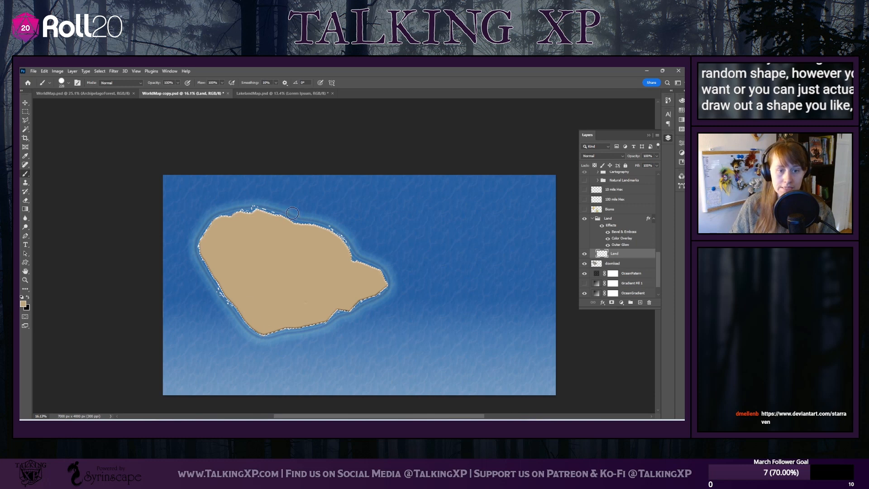
Clear the selection and hide the download rock layer
click(100, 72)
click(105, 85)
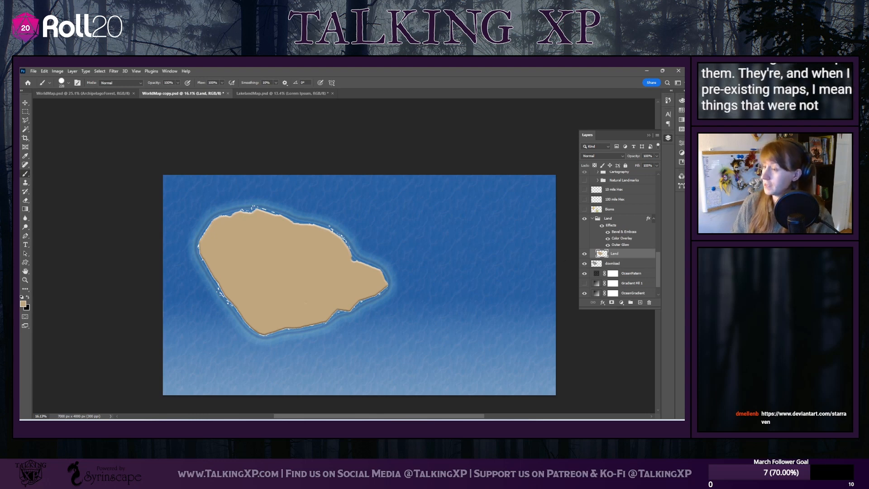
click(585, 263)
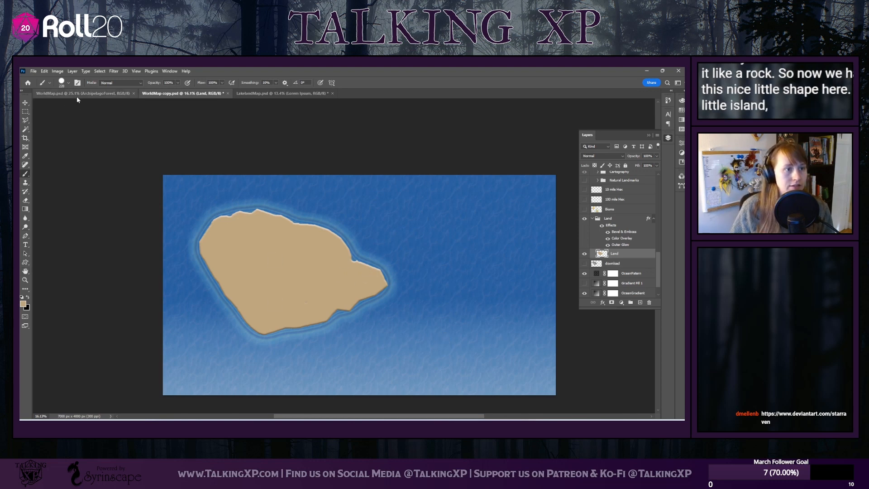
click(69, 83)
scroll(65, 221, down, 5)
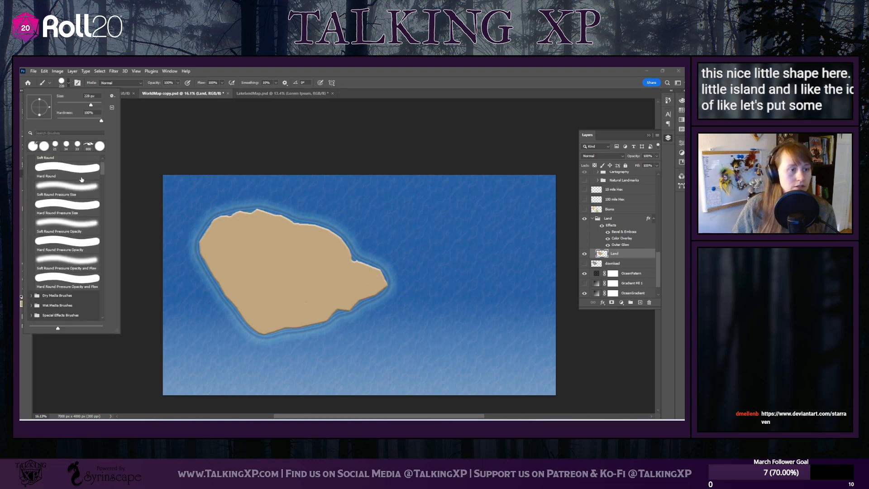
scroll(66, 221, down, 2)
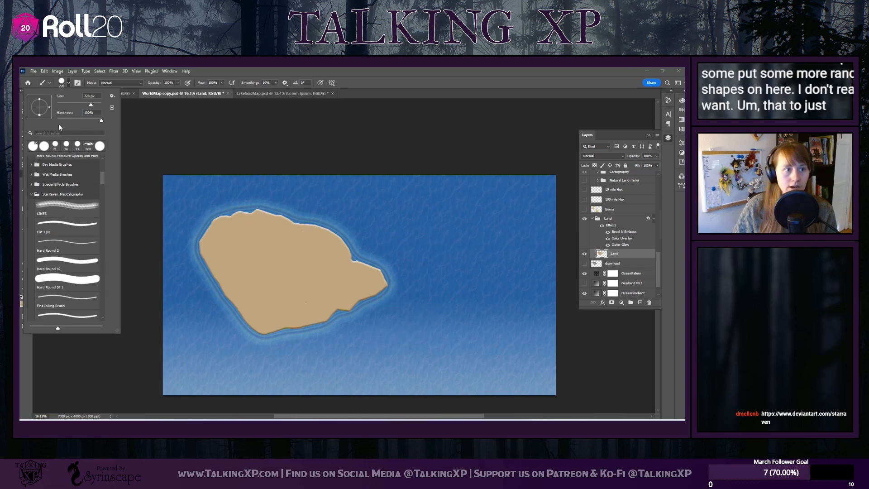
click(70, 82)
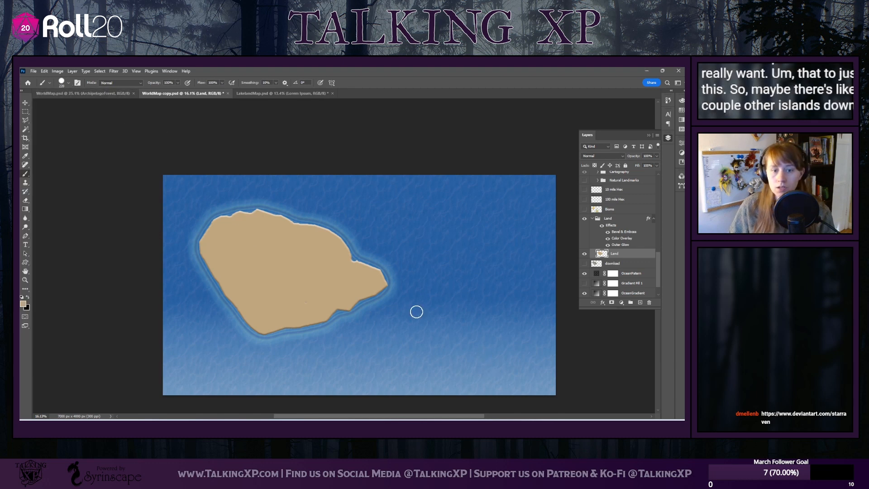
Add a new layer in the Land group and paint a small island southeast of the main landmass
click(639, 302)
mouse_move(385, 322)
mouse_down()
mouse_move(404, 322)
mouse_move(383, 334)
mouse_move(394, 329)
mouse_up()
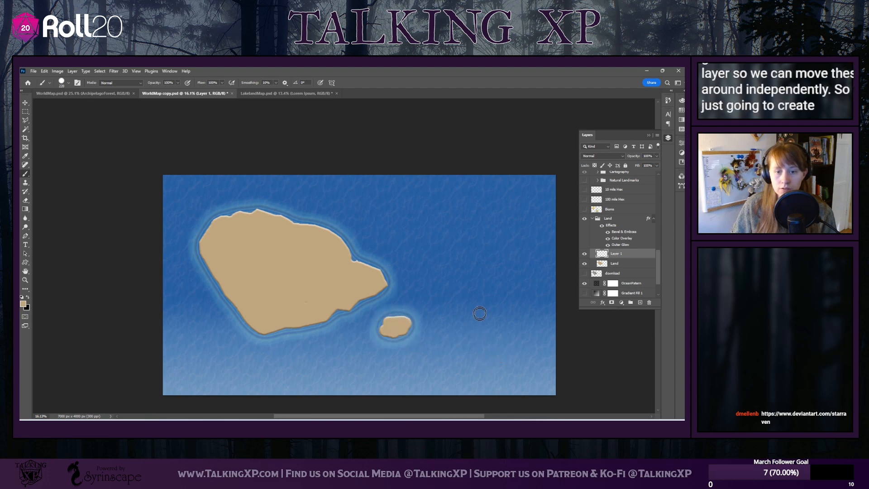
mouse_move(480, 313)
mouse_down()
mouse_move(512, 316)
mouse_move(481, 307)
mouse_move(473, 317)
mouse_move(505, 325)
mouse_up()
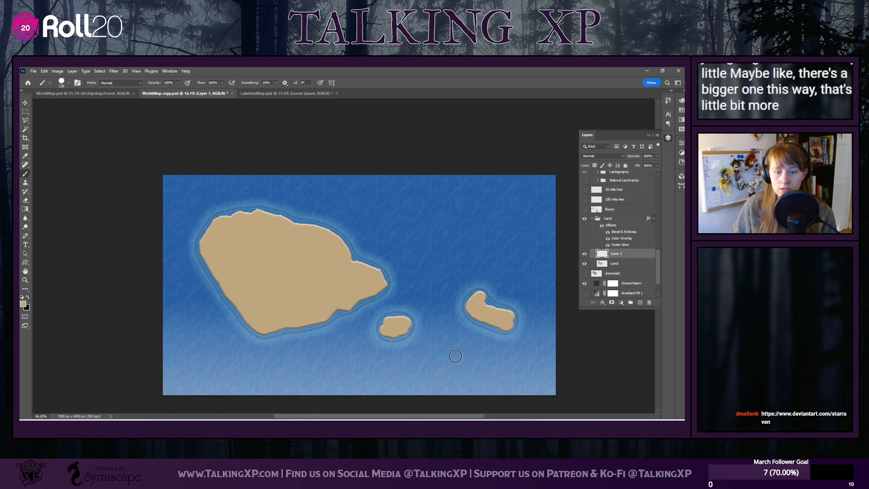
drag(456, 356, 465, 354)
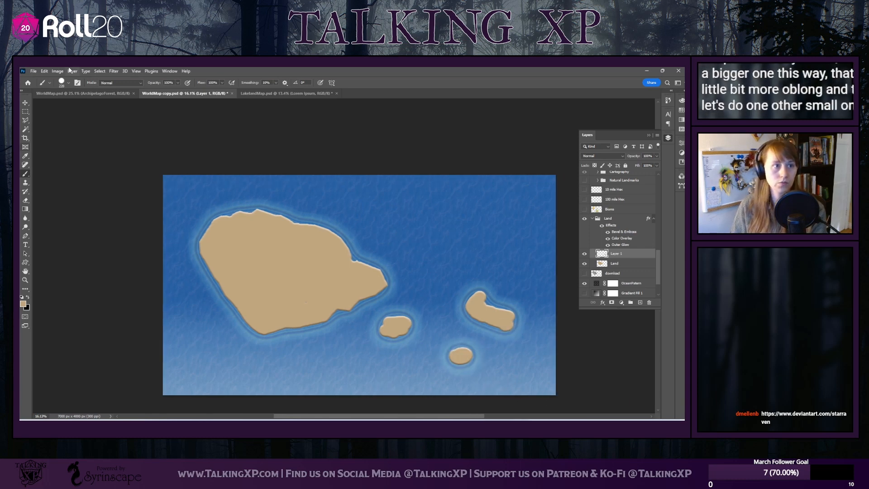
key(ctrl+z)
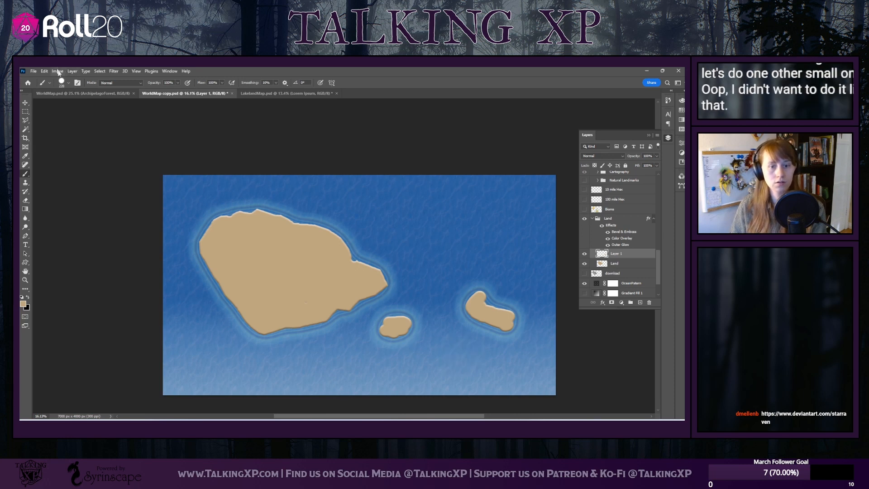
key(ctrl+z)
Paint a bent oblong island east of the first islet and a small round one below it, each on its own new layer
click(641, 302)
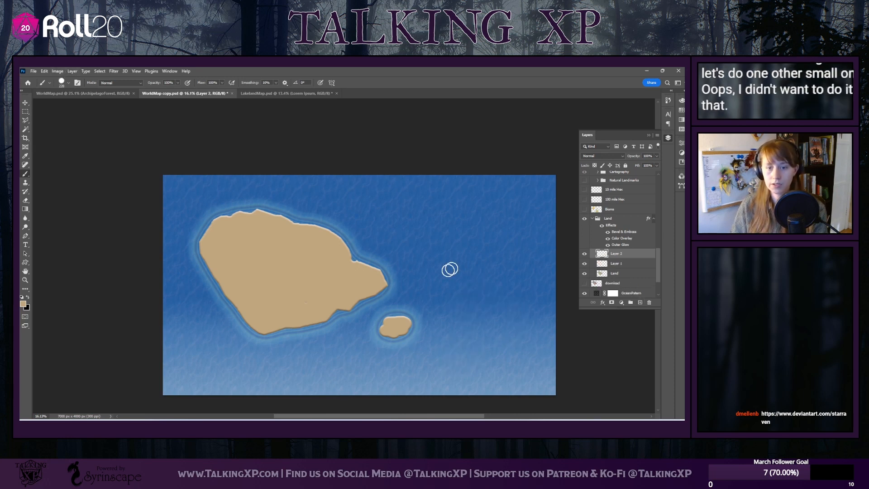
mouse_move(451, 311)
mouse_down()
mouse_move(457, 291)
mouse_move(501, 312)
mouse_move(474, 312)
mouse_up()
click(648, 303)
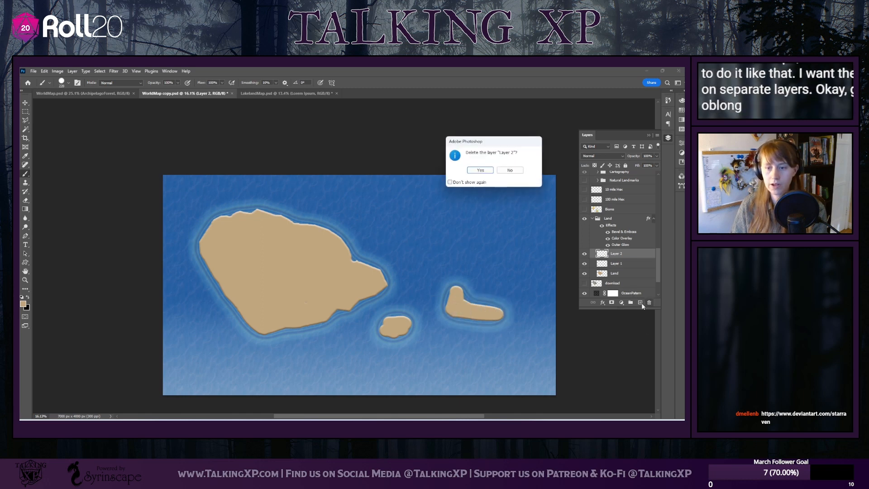
click(511, 172)
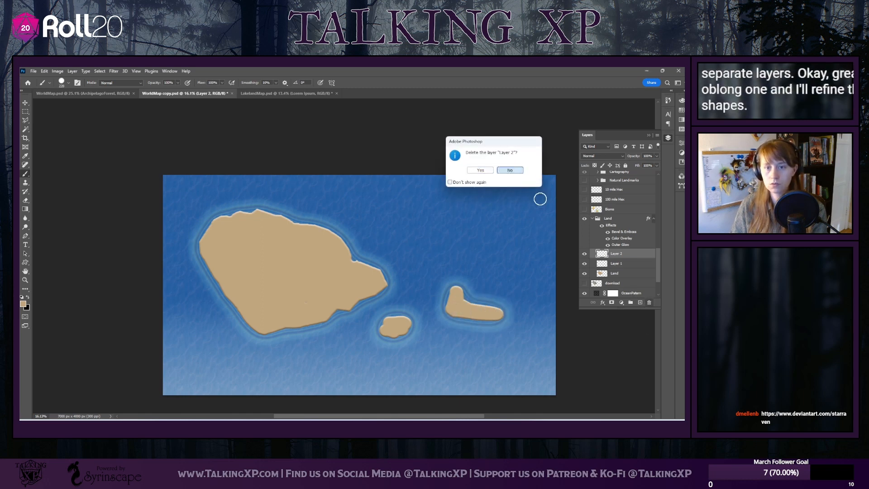
click(641, 303)
drag(451, 346, 450, 351)
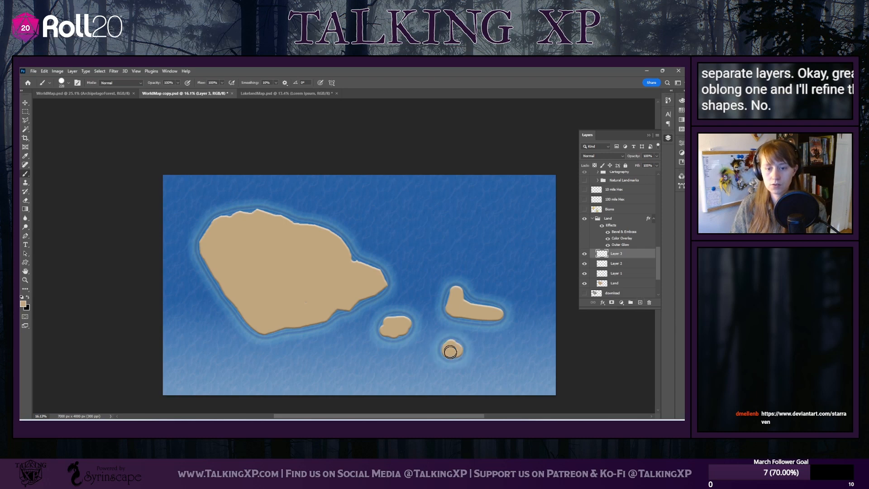
Rename the three new island layers Island1, Island2 and Island3, and select the Island1 layer
double_click(615, 274)
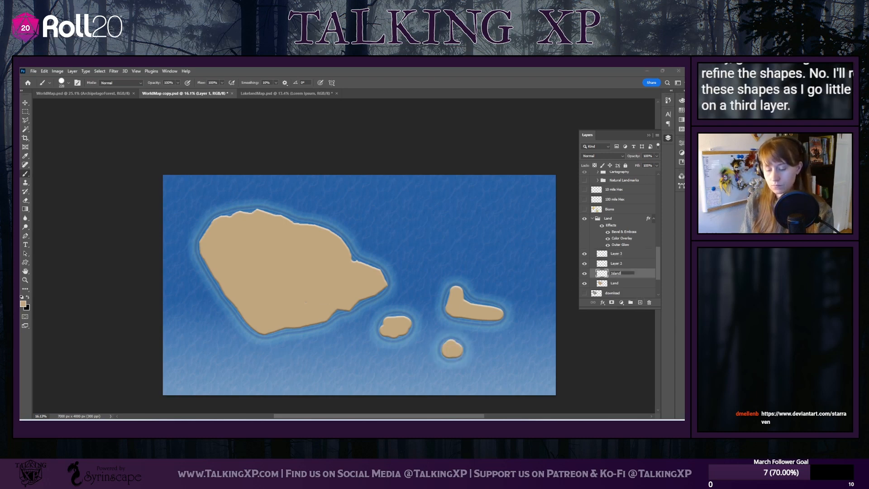
double_click(616, 264)
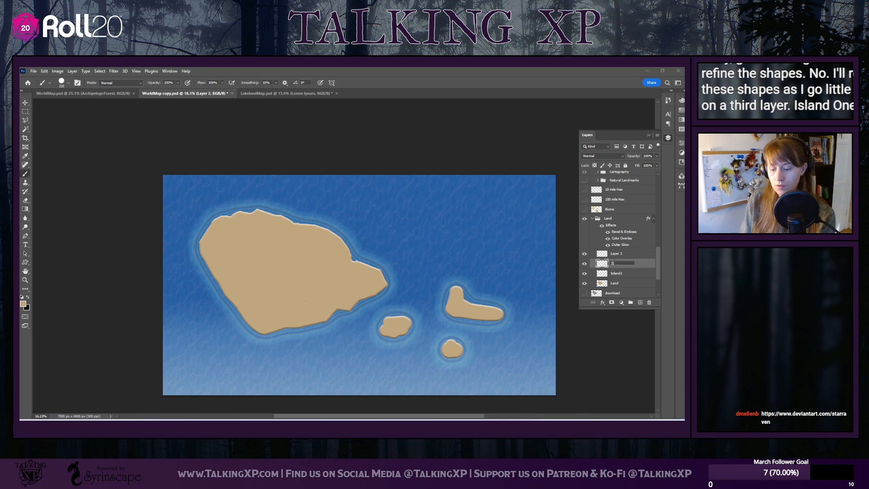
double_click(616, 253)
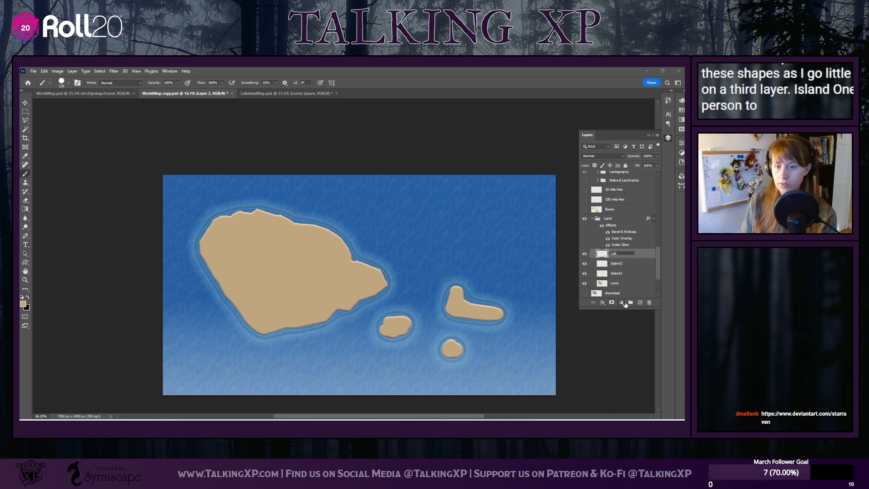
text(Island)
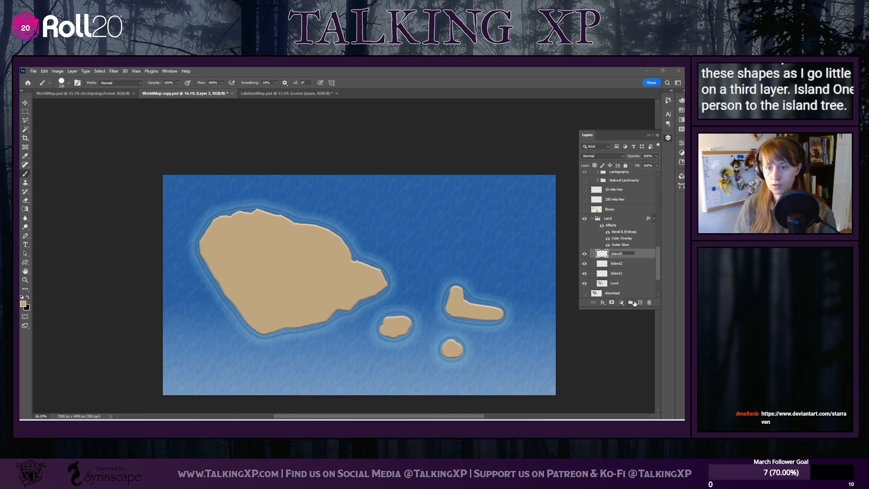
click(623, 274)
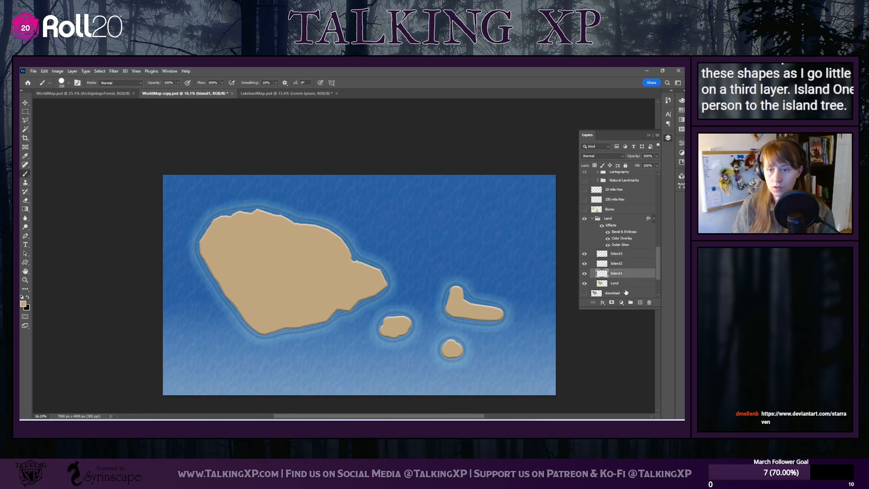
Move the bent island north into open water east of the landmass and the first islet east of the small round island
click(26, 103)
drag(465, 358, 441, 308)
drag(398, 325, 501, 326)
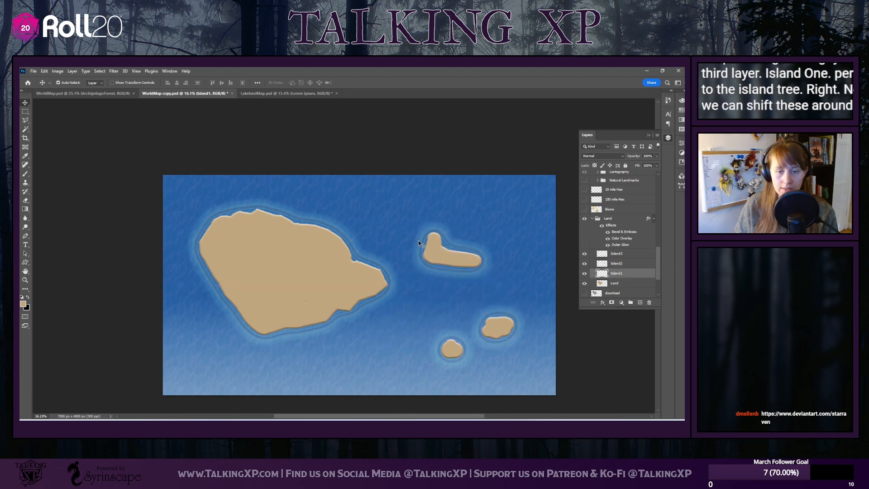
drag(418, 240, 447, 270)
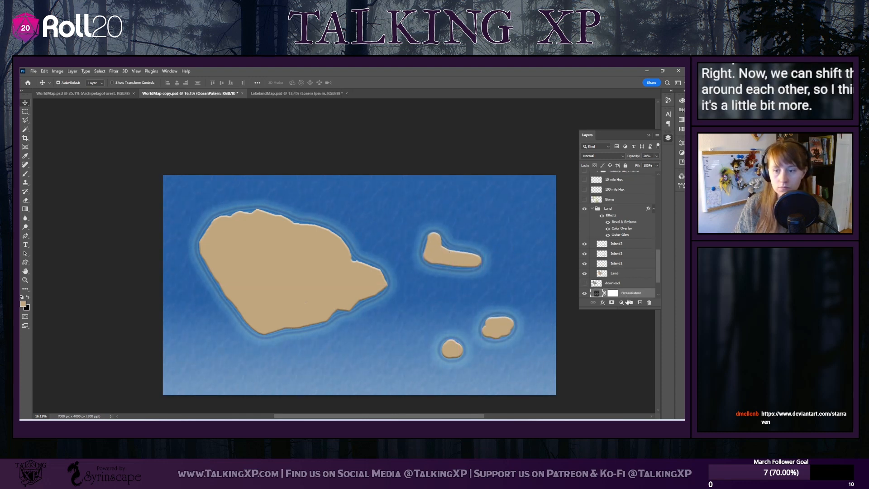
Lock the OceanPattern, Gradient Fill 1, OceanGradient and BaseOcean layers together
scroll(634, 286, down, 2)
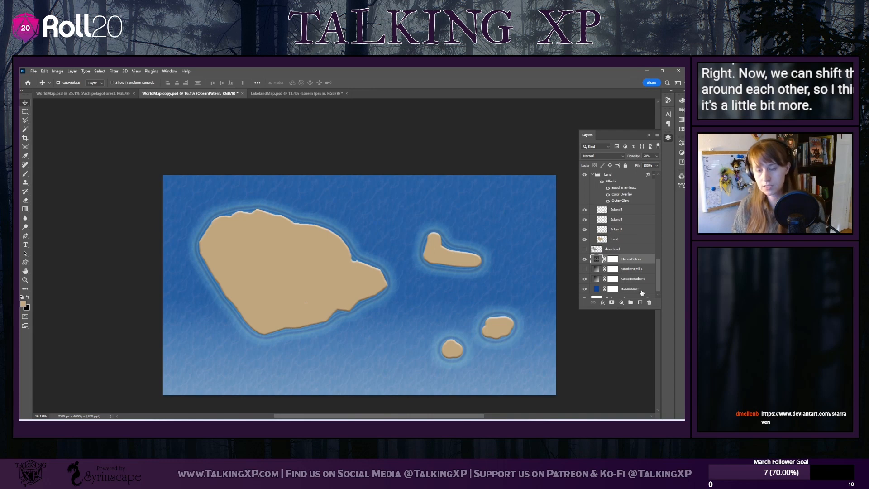
shift+click(642, 291)
scroll(633, 293, down, 1)
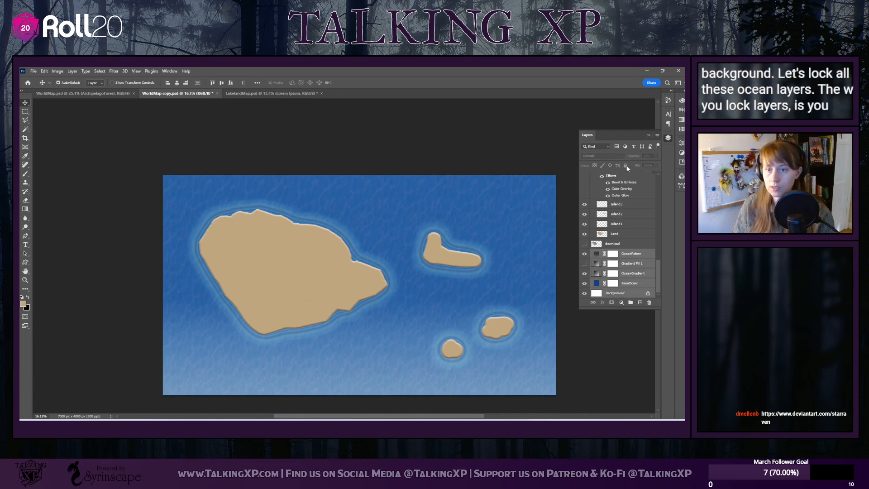
click(637, 252)
shift+click(631, 287)
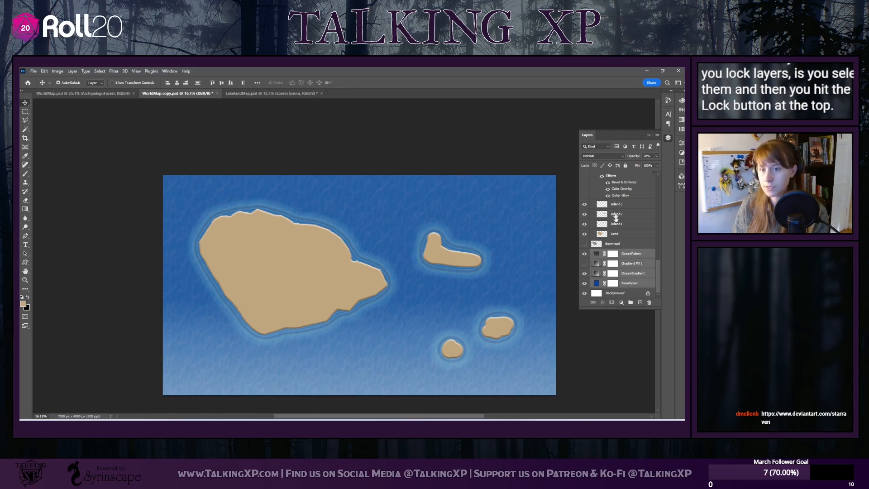
click(626, 165)
Reposition the three islands east and southeast of the landmass, and nudge the landmass slightly west
drag(447, 259, 389, 352)
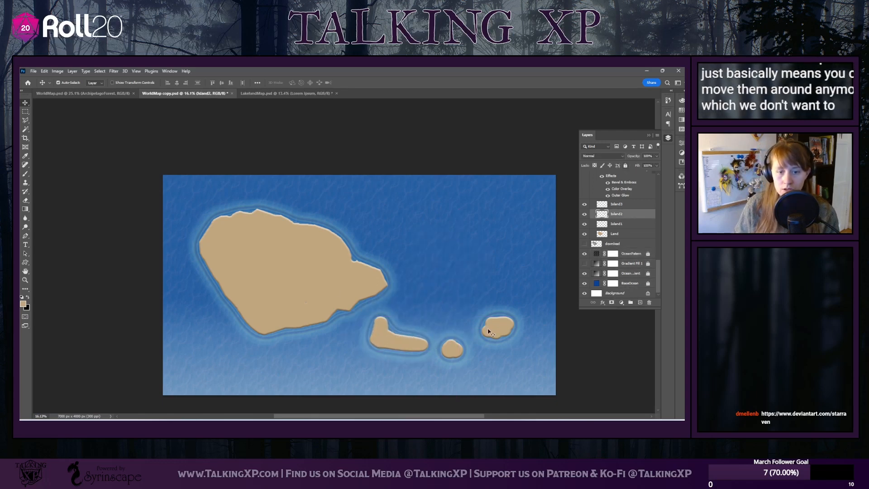
drag(453, 349, 509, 284)
drag(505, 331, 482, 348)
mouse_move(341, 278)
mouse_down()
mouse_move(318, 273)
mouse_move(331, 273)
mouse_up()
Rotate the bent island clockwise, and move the small round island to the chain's east end, leaving the Land layer selected
drag(412, 341, 480, 353)
key(ctrl+t)
key(Return)
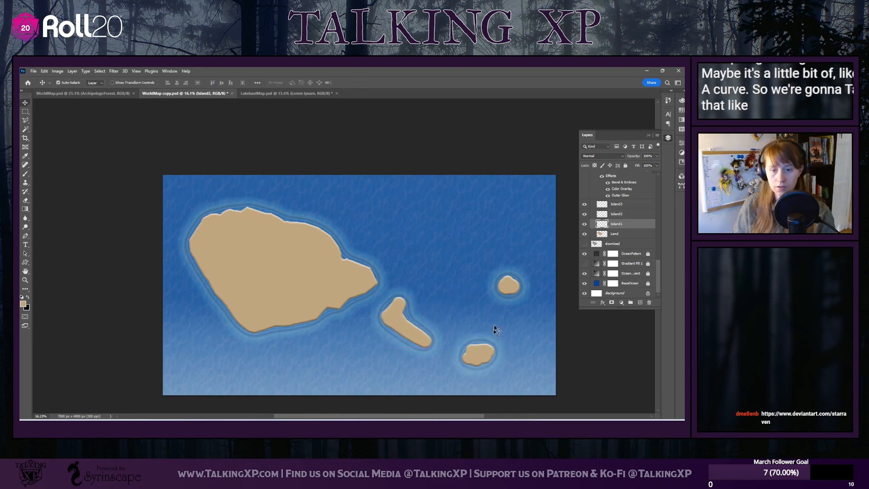
drag(509, 289, 531, 326)
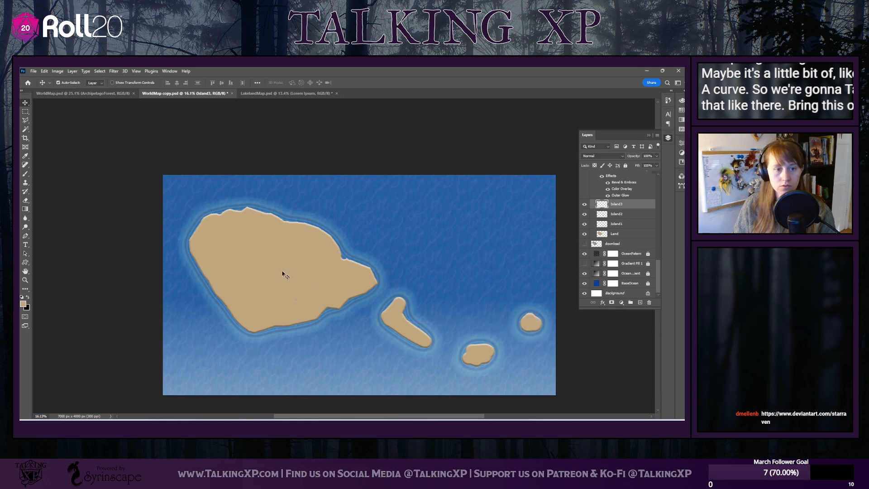
click(320, 285)
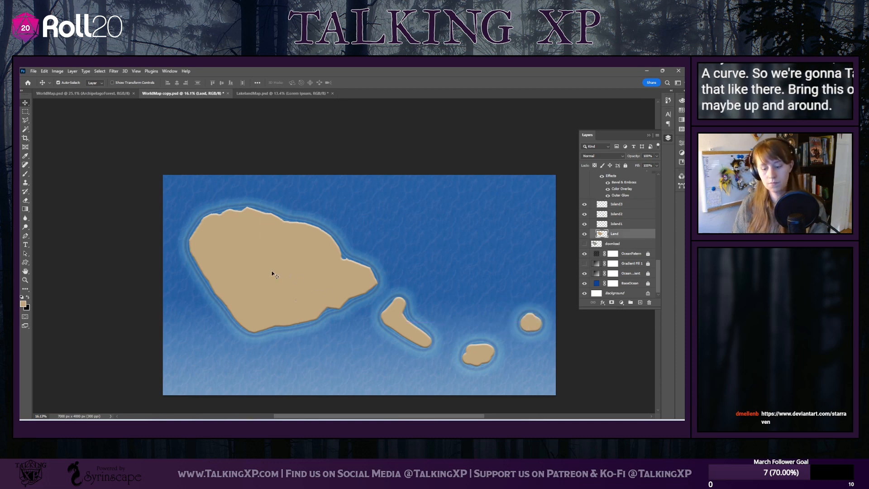
key(ctrl+t)
key(Escape)
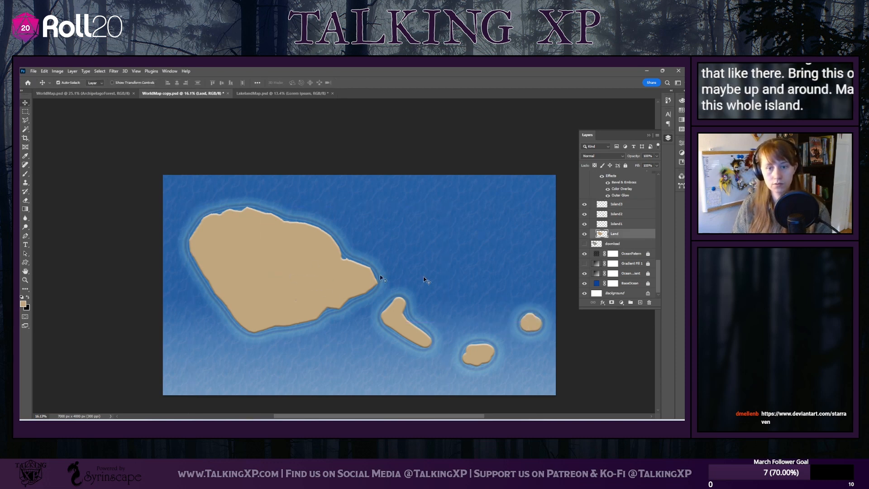
key(ctrl+t)
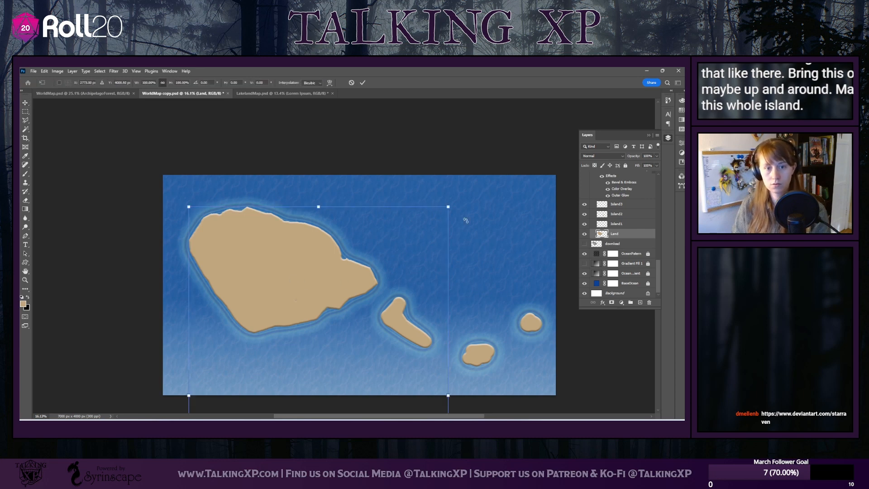
key(Escape)
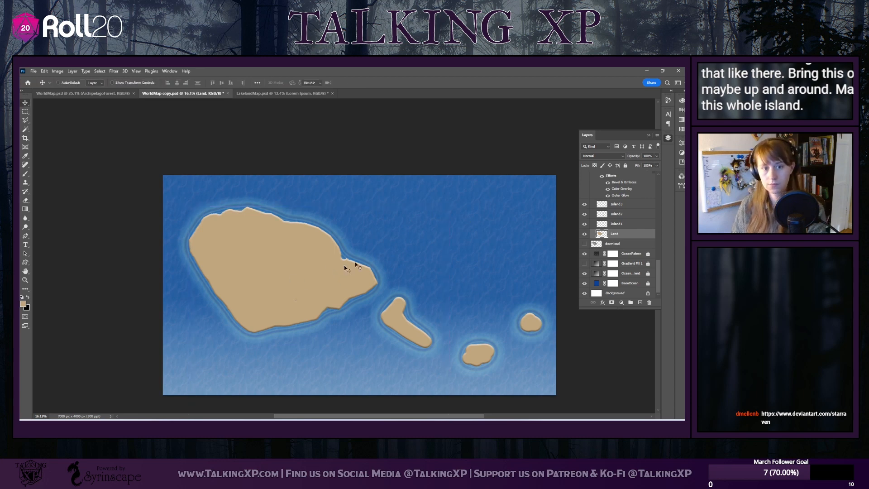
Rotate the main landmass slightly clockwise with Free Transform and move it west so it stays within the canvas
key(ctrl+t)
drag(458, 199, 506, 251)
drag(313, 268, 259, 280)
key(Return)
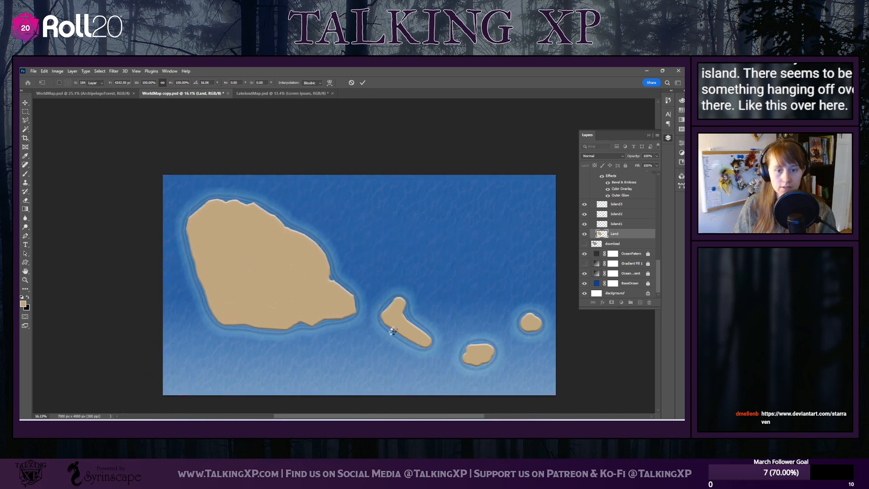
Move the bent island just off the landmass's southeast tip and rotate it about 18 degrees counterclockwise
drag(396, 325, 371, 344)
key(ctrl+t)
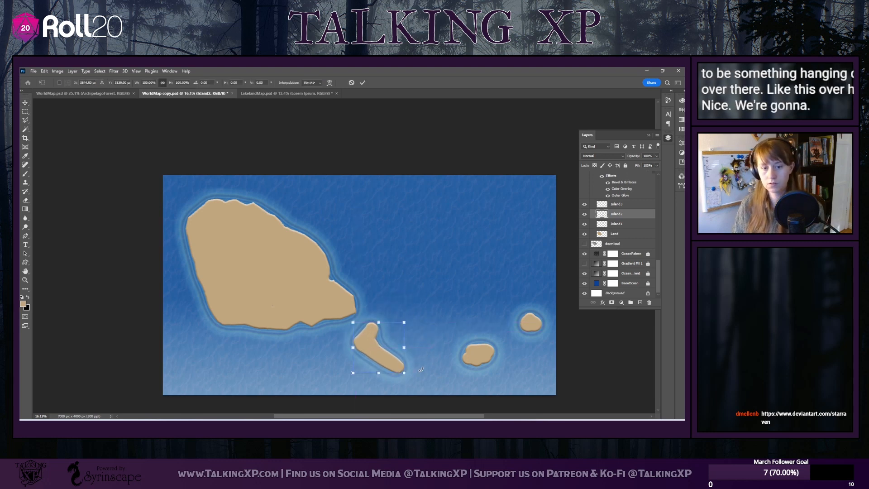
drag(417, 370, 389, 354)
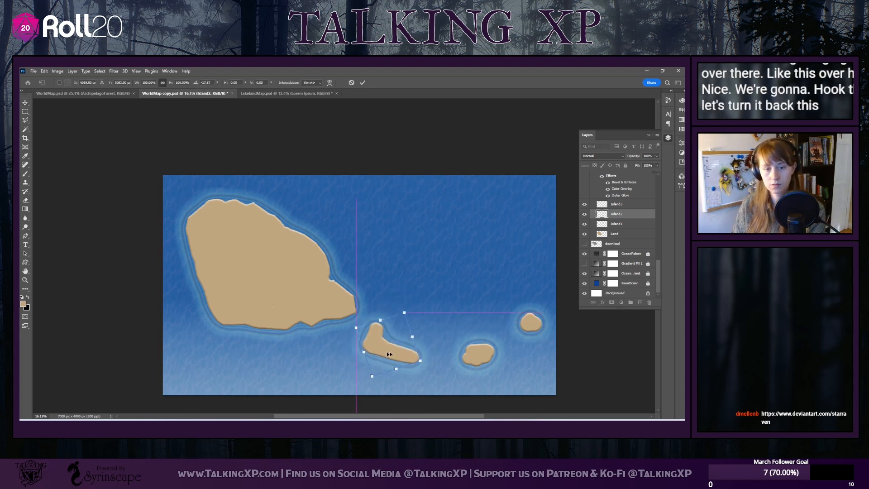
key(Return)
Shift the two smaller islands west to tighten the chain, and move all four land shapes together slightly east to centre them
drag(479, 356, 462, 361)
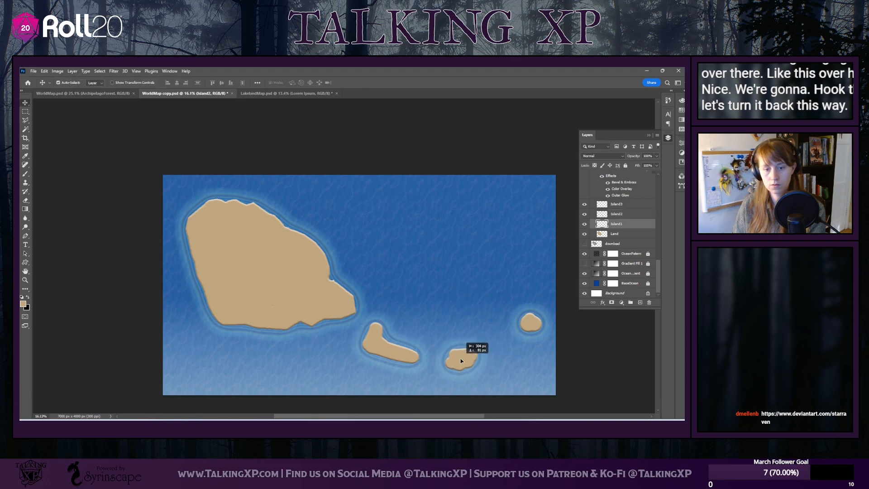
drag(541, 329, 526, 340)
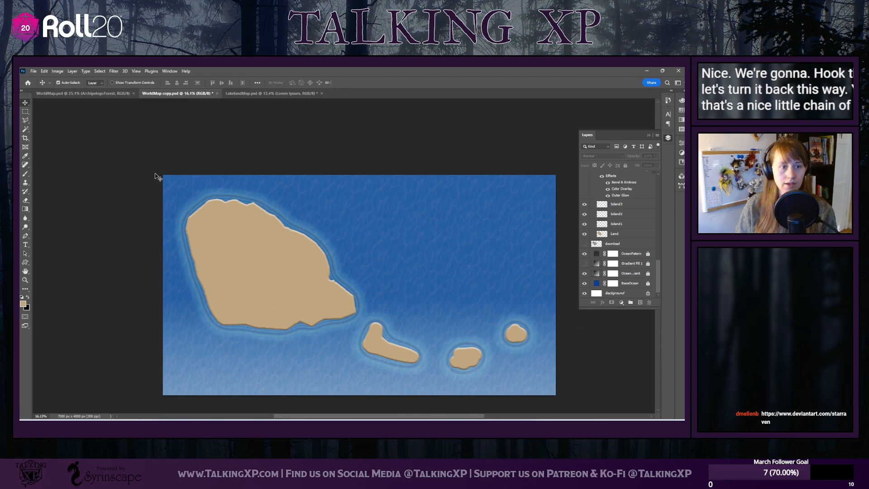
drag(156, 174, 541, 379)
drag(296, 271, 303, 272)
click(311, 168)
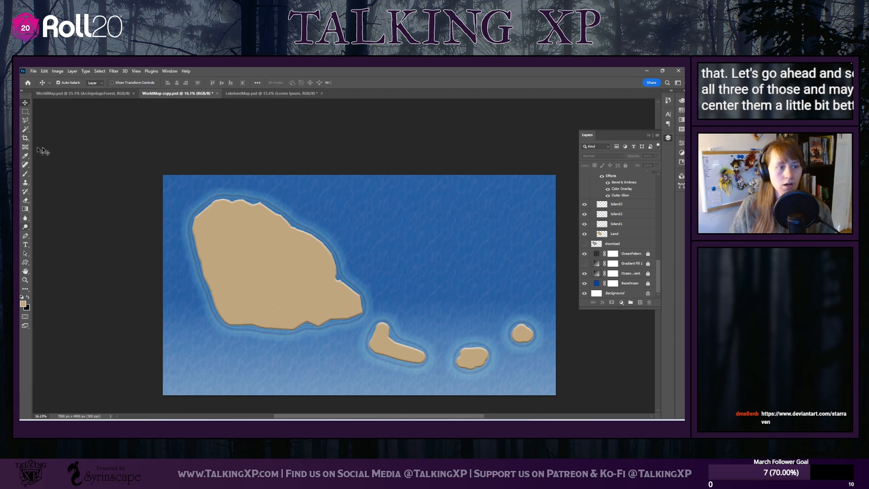
Activate the Eraser tool for refining the small islands' coastlines and browse its brush presets past the Hard Round brushes
scroll(388, 359, left, 1)
scroll(397, 355, right, 2)
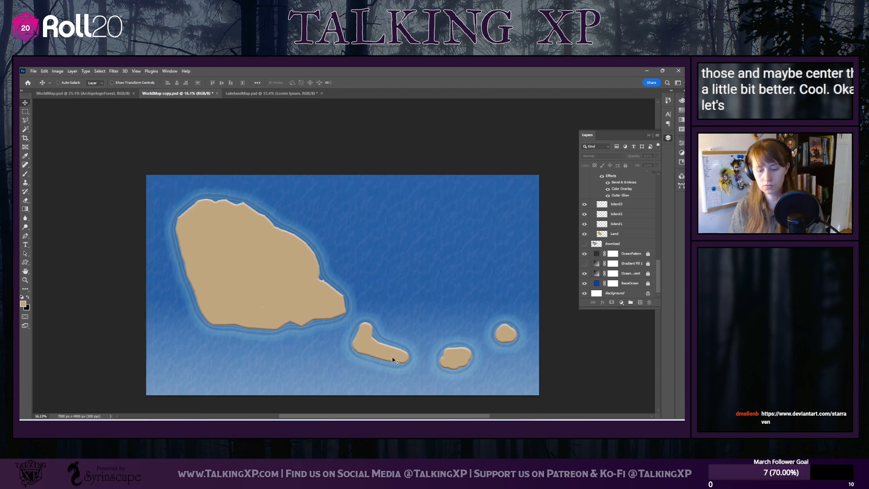
scroll(393, 342, up, 5)
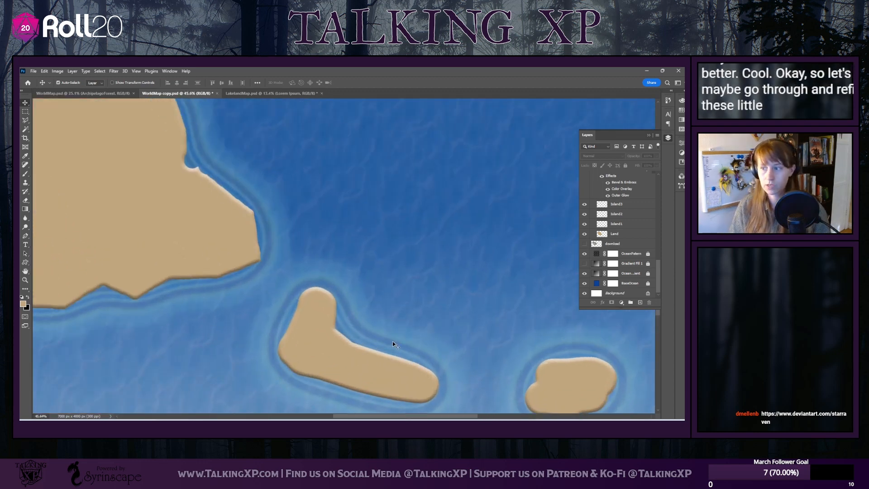
scroll(392, 341, down, 3)
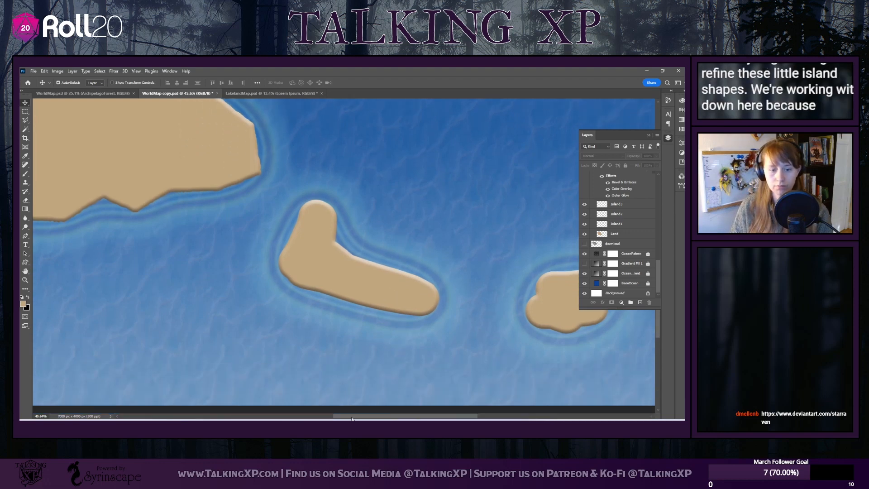
drag(352, 417, 392, 411)
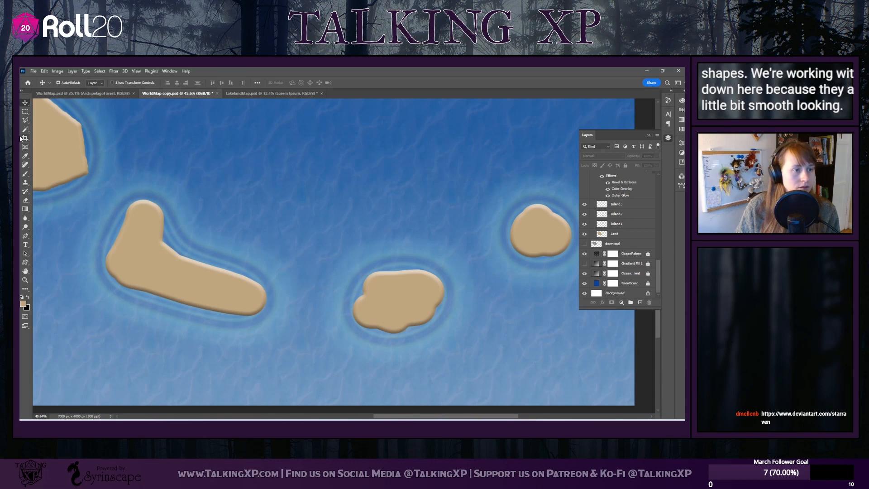
click(25, 199)
click(69, 82)
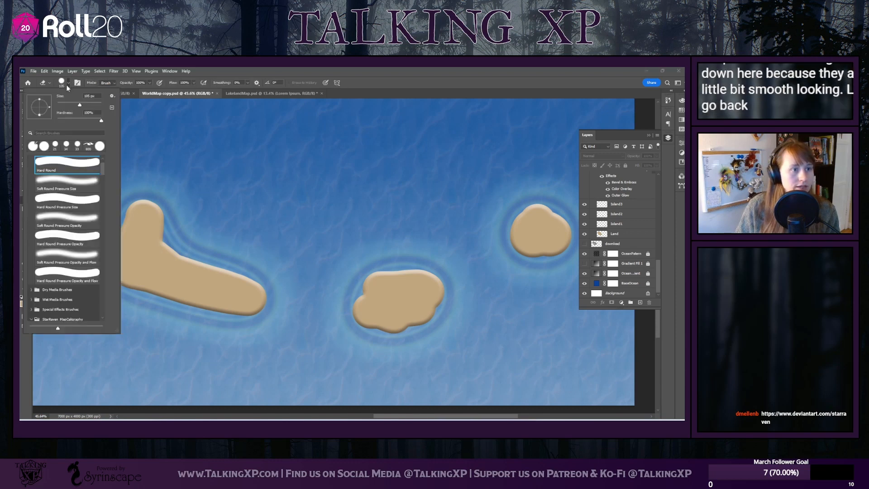
scroll(68, 226, down, 3)
scroll(70, 240, down, 8)
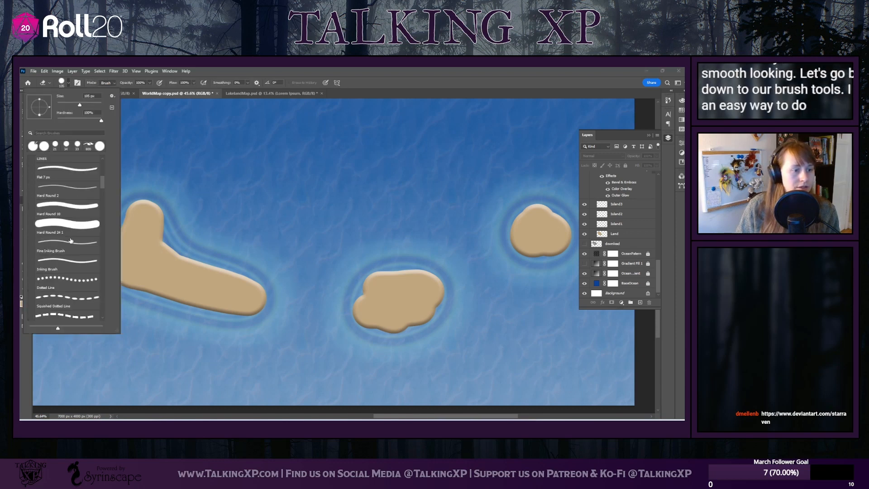
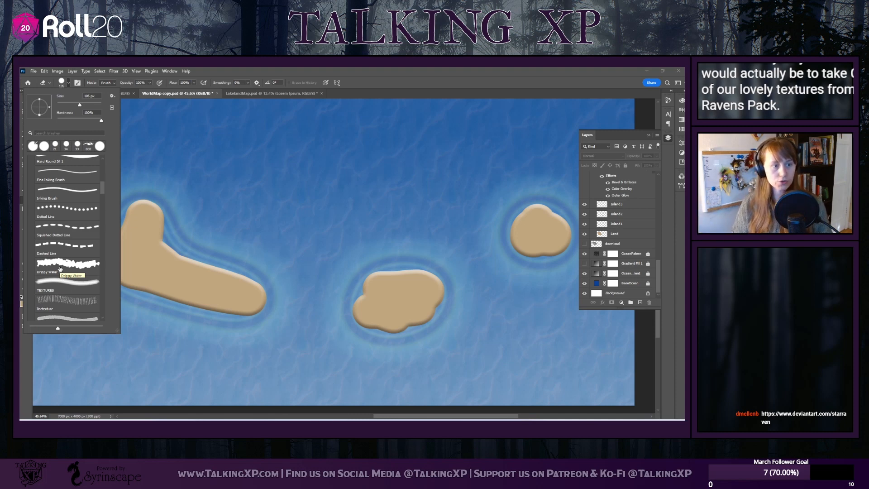
Give the Eraser the Drippy Water brush preset and select the Island3 layer after trying Island1 and Island2
click(60, 266)
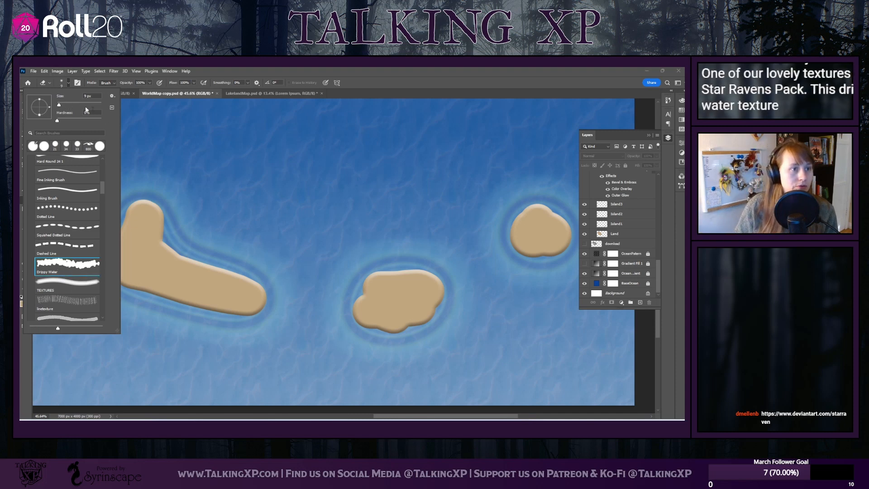
click(645, 227)
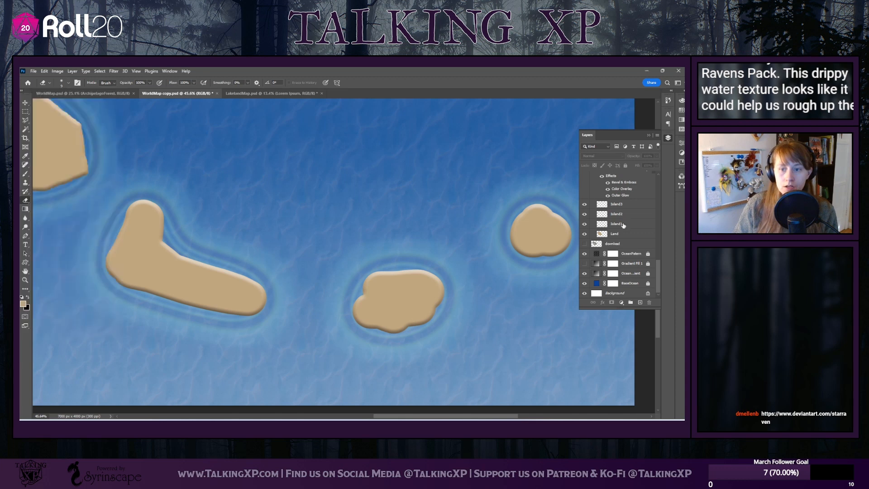
click(645, 225)
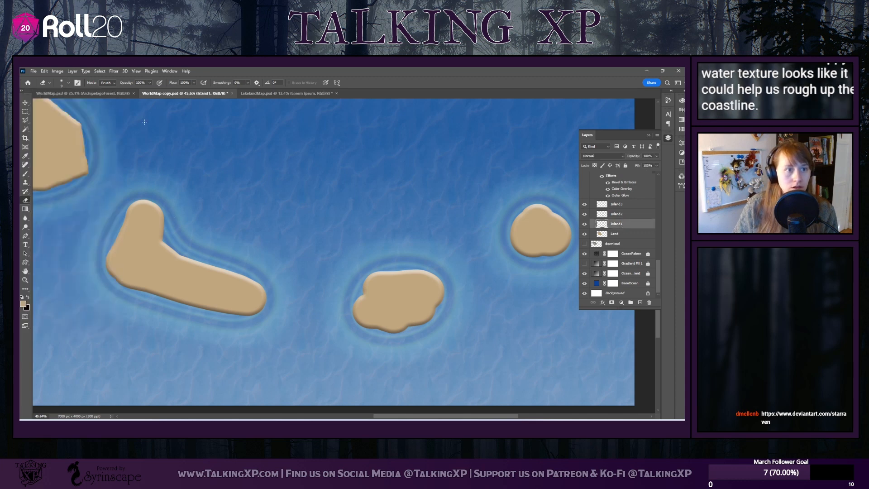
click(620, 214)
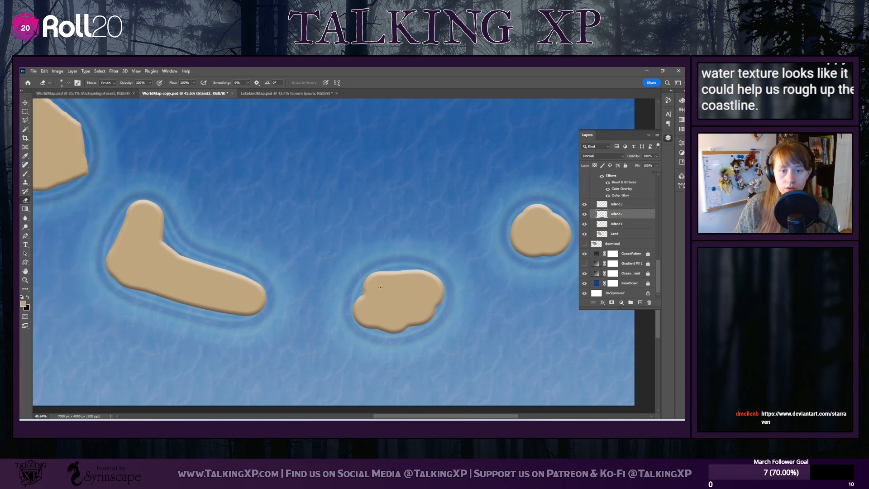
click(616, 205)
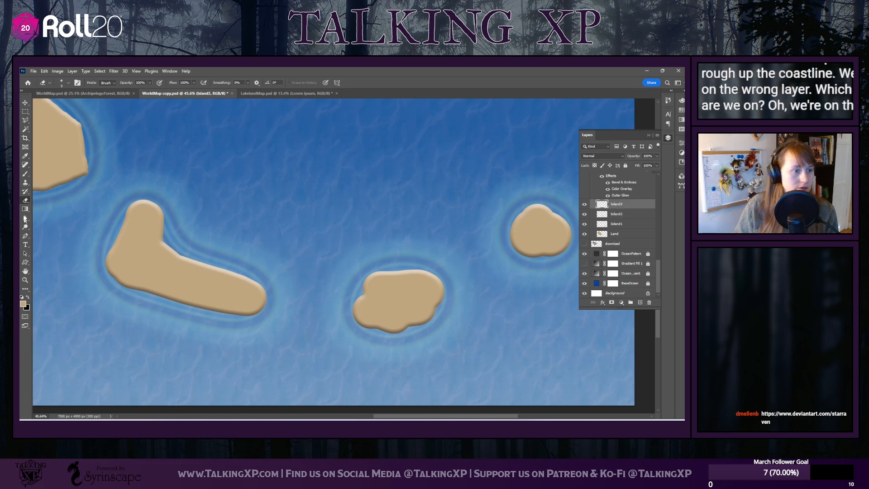
Switch to the Brush tool with the Drippy Water preset, make a test stroke by the bent island, and undo it
click(25, 174)
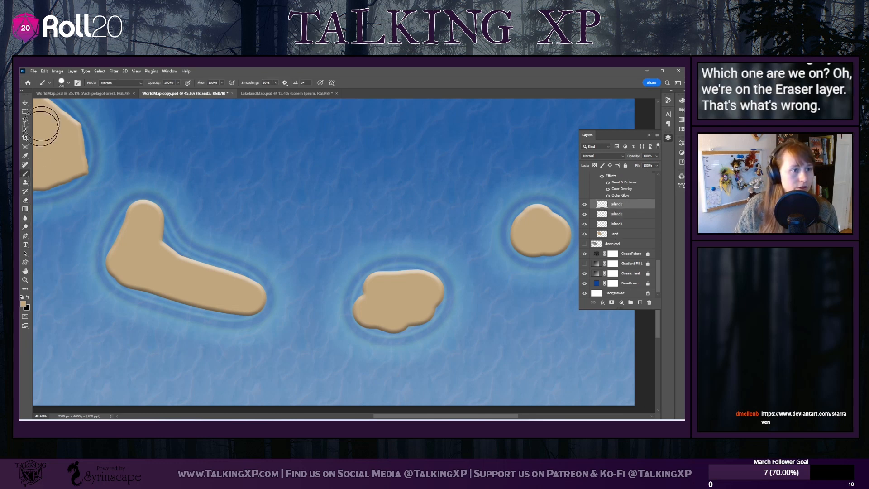
click(68, 82)
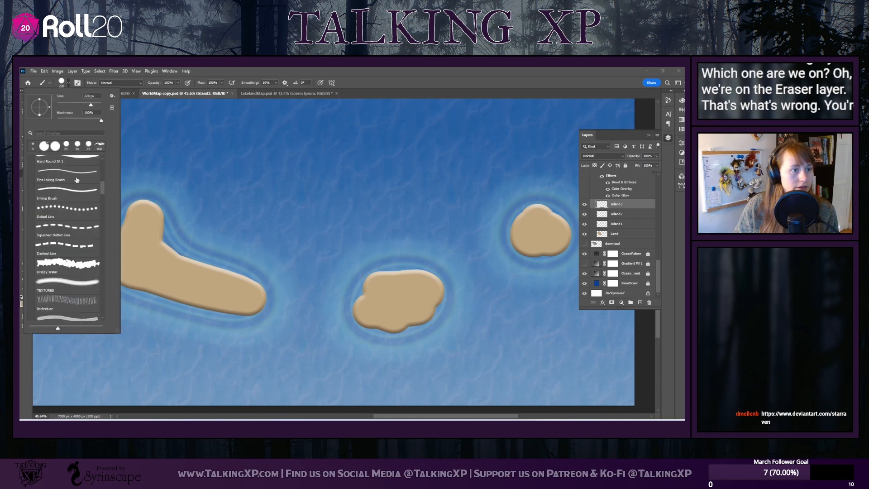
click(143, 249)
mouse_move(172, 246)
mouse_down()
mouse_move(219, 249)
mouse_move(226, 228)
mouse_move(291, 244)
mouse_move(212, 195)
mouse_up()
key(ctrl+z)
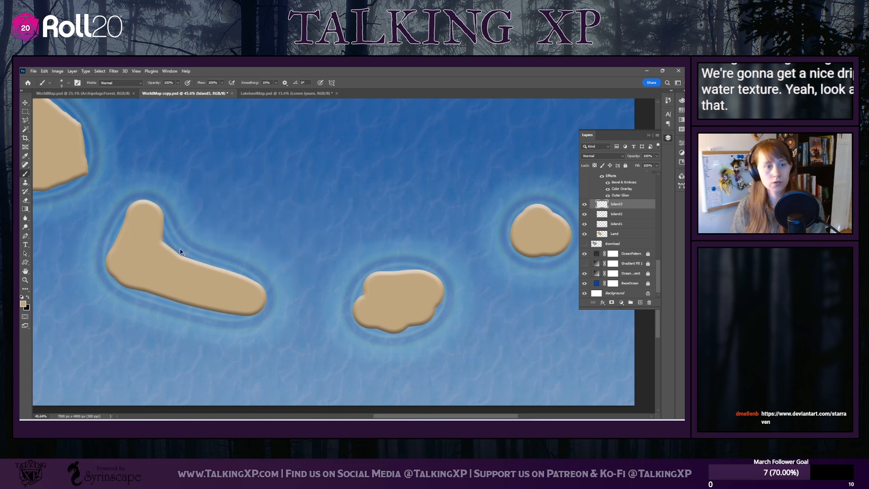
Identify the island layers by toggling their visibility and swap two names, renaming Island2 to Island1 and Island1 to Island2
click(585, 214)
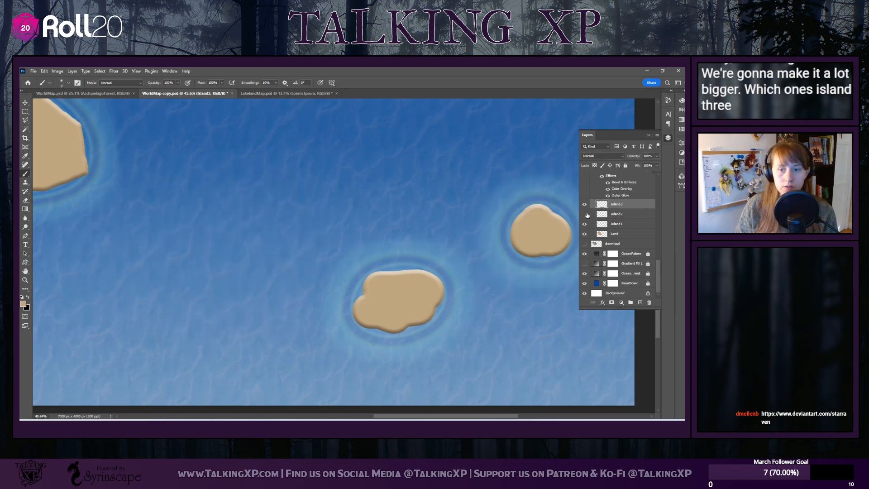
click(586, 215)
click(585, 224)
click(585, 225)
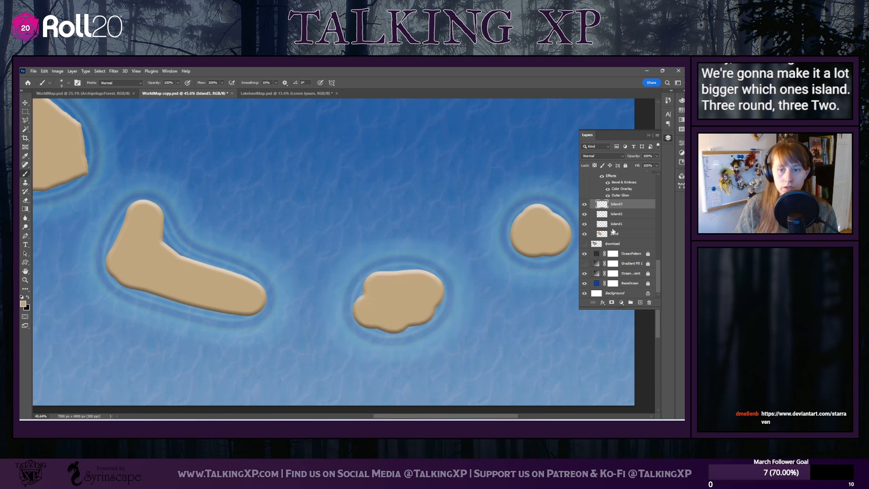
double_click(618, 215)
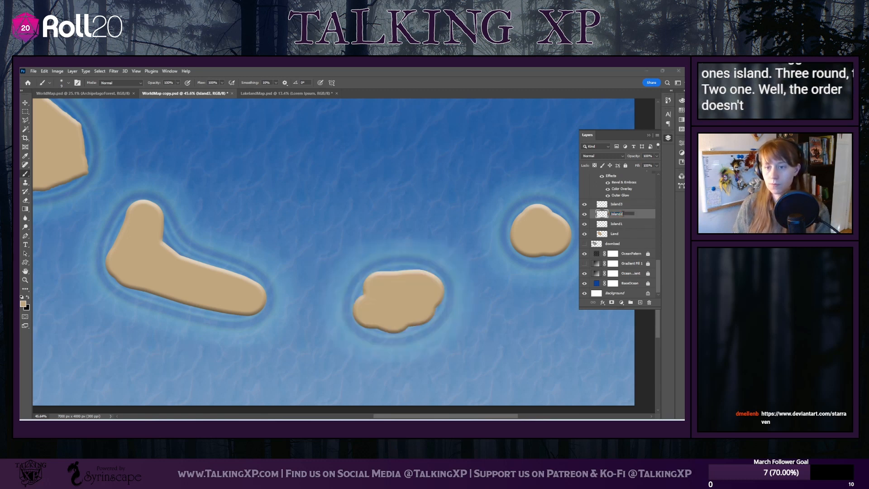
key(BackSpace)
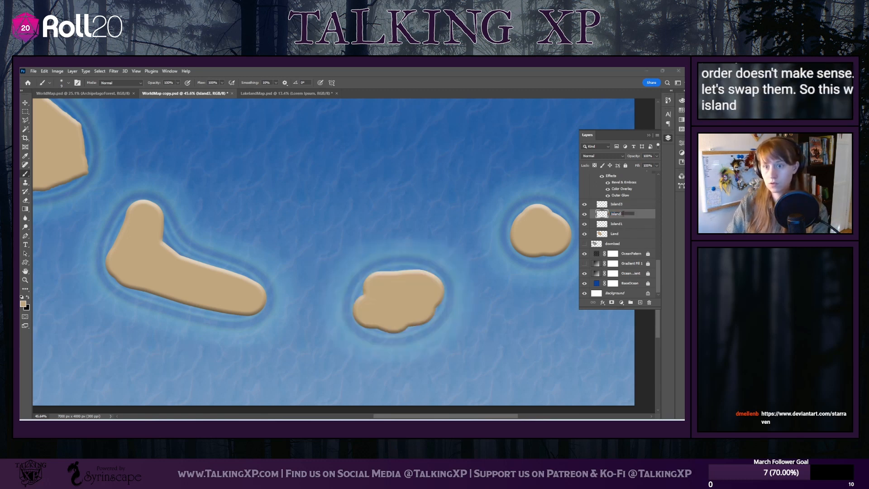
double_click(623, 225)
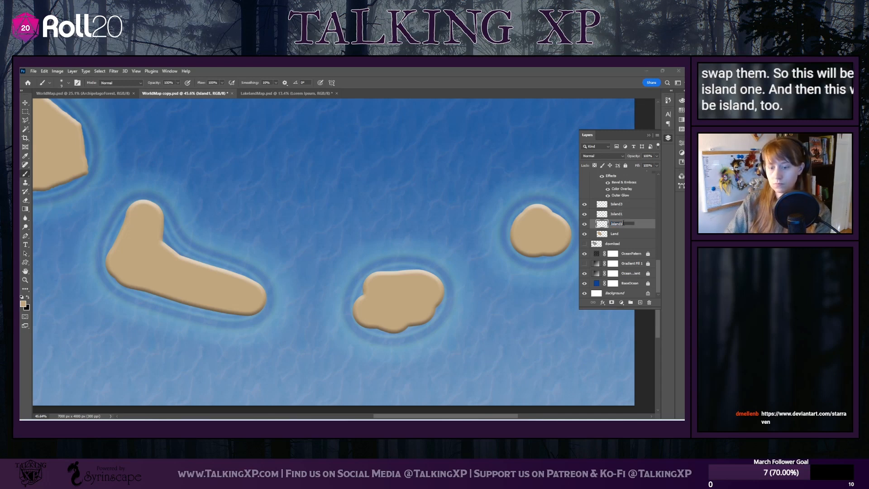
click(26, 104)
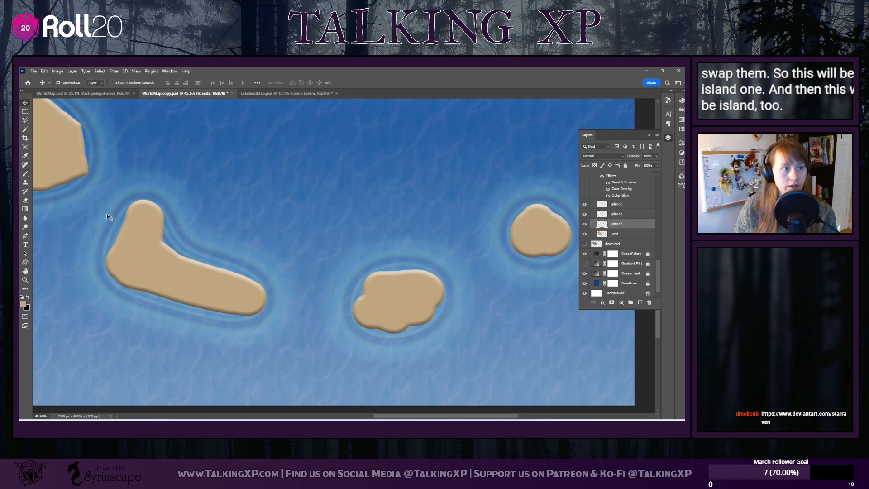
Enlarge the Drippy Water brush, paint a trial stroke above the bent island on the Island2 layer, and undo it
click(25, 175)
click(67, 83)
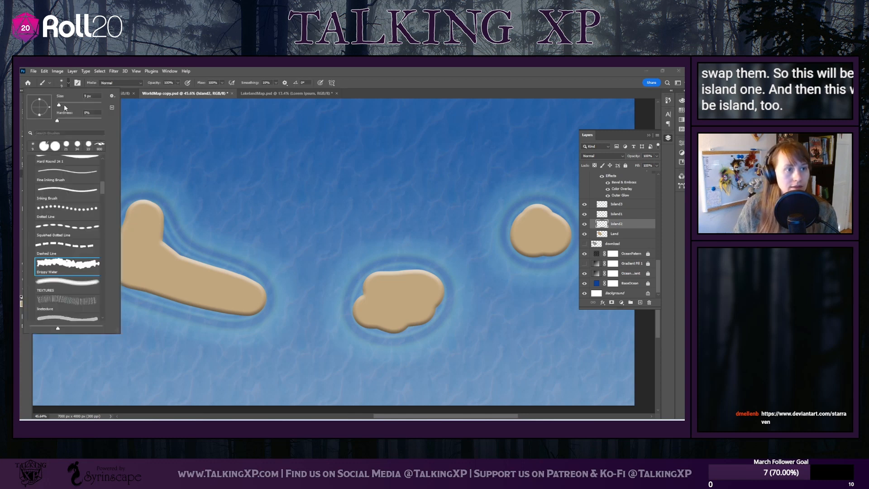
click(64, 106)
mouse_move(174, 206)
mouse_down()
mouse_move(226, 205)
mouse_move(284, 223)
mouse_up()
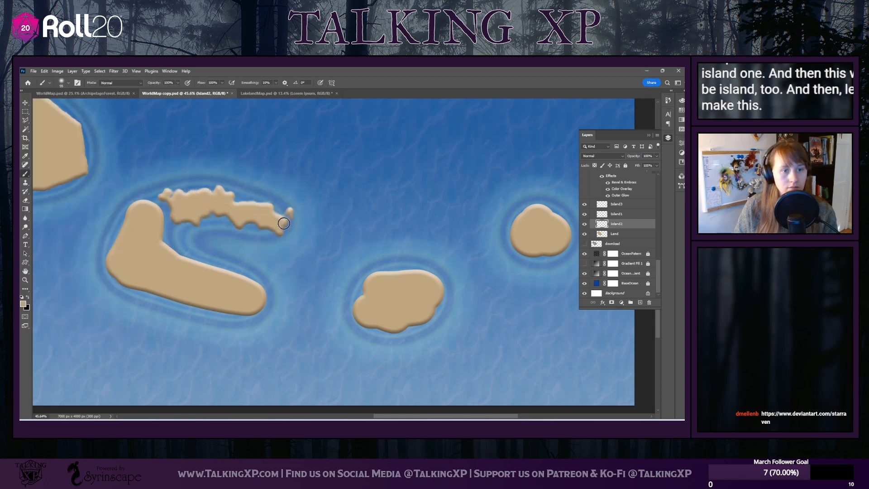
click(161, 188)
key(ctrl+z)
key(ctrl+z)
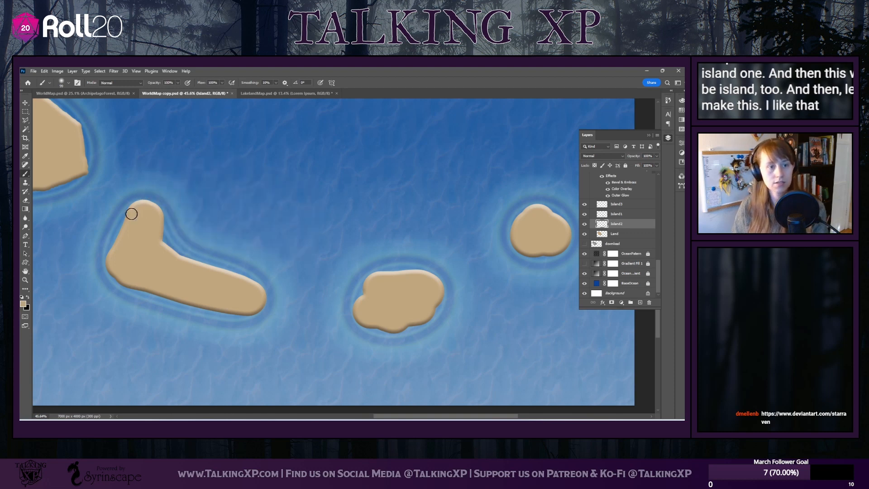
Paint Drippy Water strokes around the bent island's coastline on the Island2 layer to give it an irregular, lumpy edge
drag(138, 207, 118, 255)
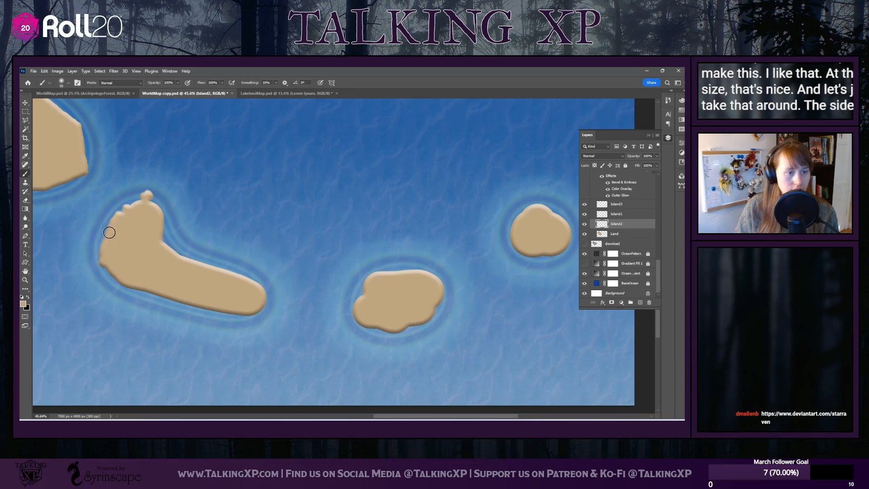
mouse_move(109, 233)
mouse_down()
mouse_move(258, 300)
mouse_move(238, 304)
mouse_move(147, 281)
mouse_up()
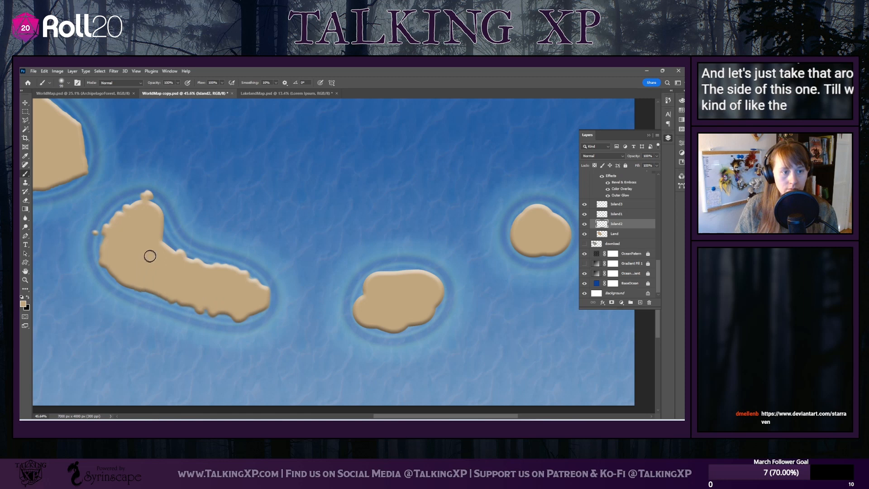
mouse_move(151, 229)
mouse_down()
mouse_move(161, 204)
mouse_move(146, 209)
mouse_up()
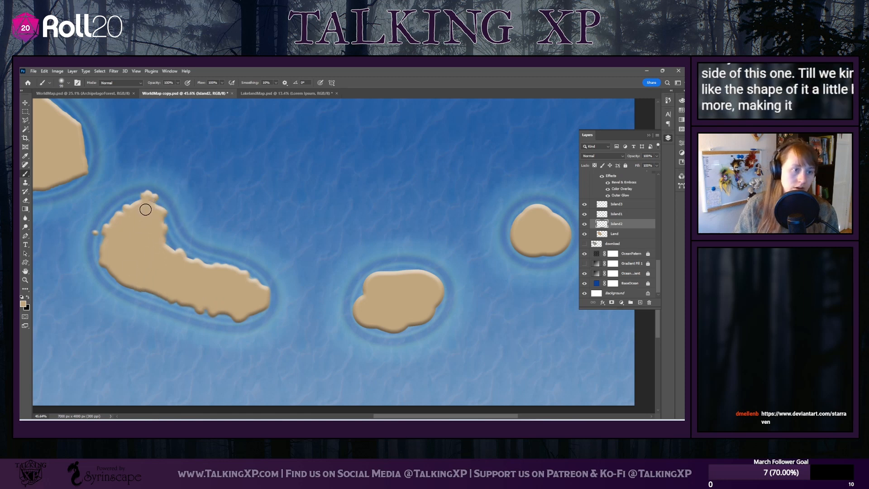
drag(196, 270, 244, 278)
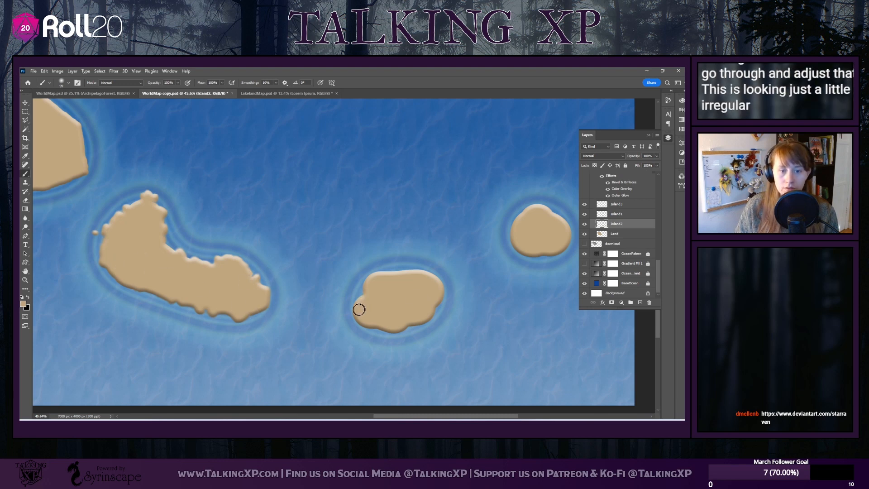
Roughen the coastlines of the middle and eastern islands with Drippy Water brush strokes on the Island2 layer
mouse_move(356, 316)
mouse_down()
mouse_move(387, 309)
mouse_move(384, 319)
mouse_move(403, 318)
mouse_up()
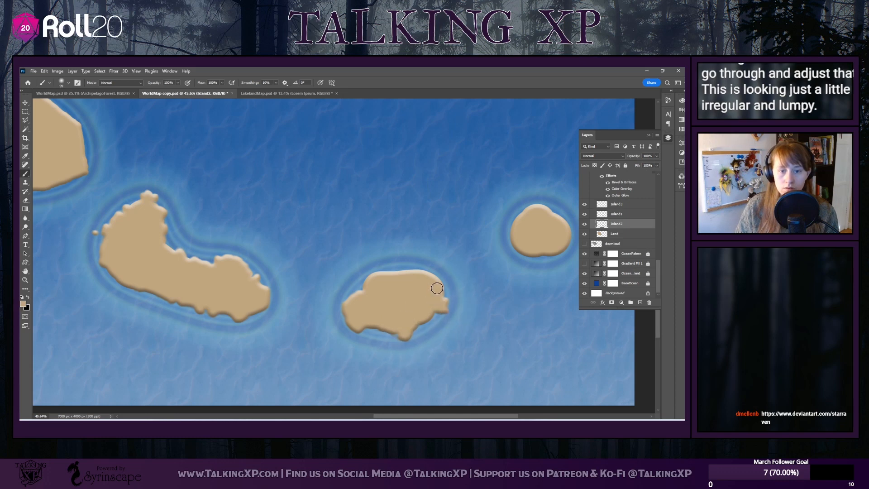
drag(427, 282, 381, 276)
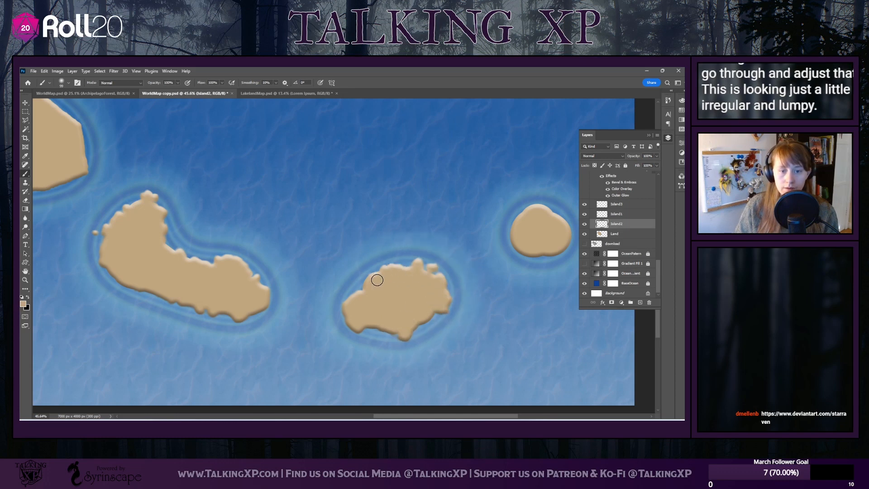
mouse_move(520, 221)
mouse_down()
mouse_move(547, 219)
mouse_move(542, 245)
mouse_up()
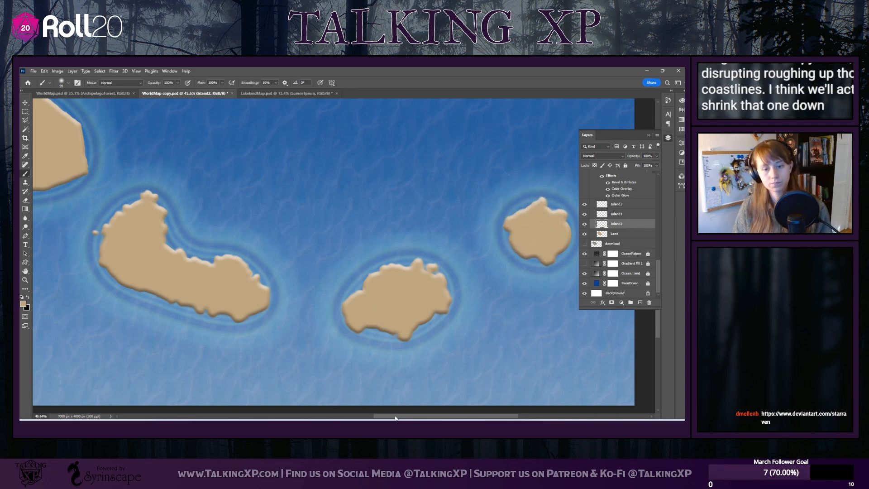
mouse_move(392, 416)
mouse_down()
mouse_move(403, 418)
mouse_move(394, 418)
mouse_up()
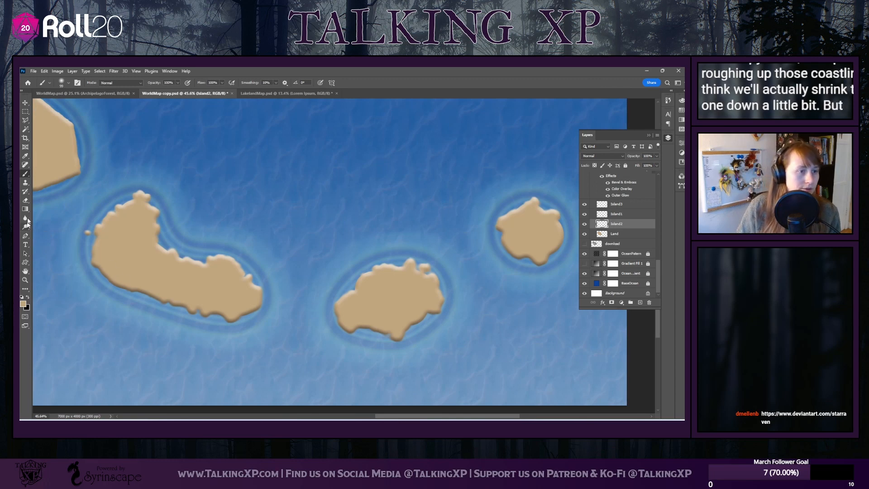
Switch to the Eraser with the Drippy Water preset at 51 px and nibble at the bent island's northern tip
click(25, 201)
click(67, 84)
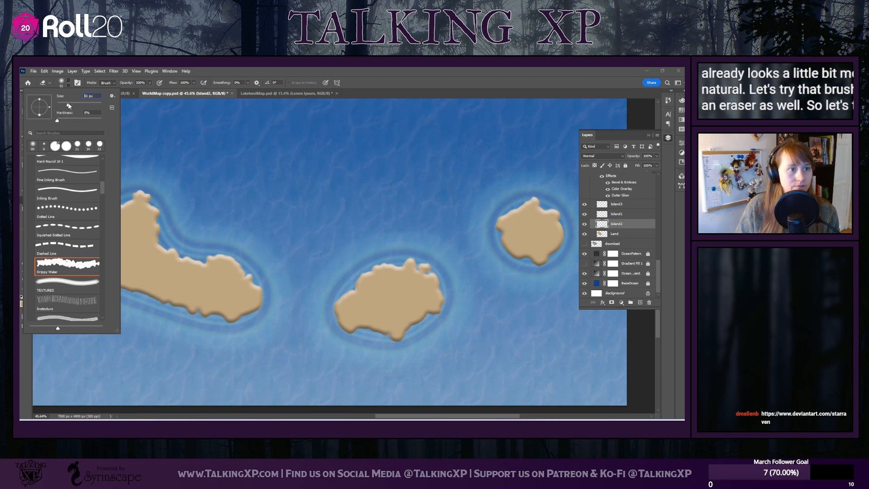
click(68, 105)
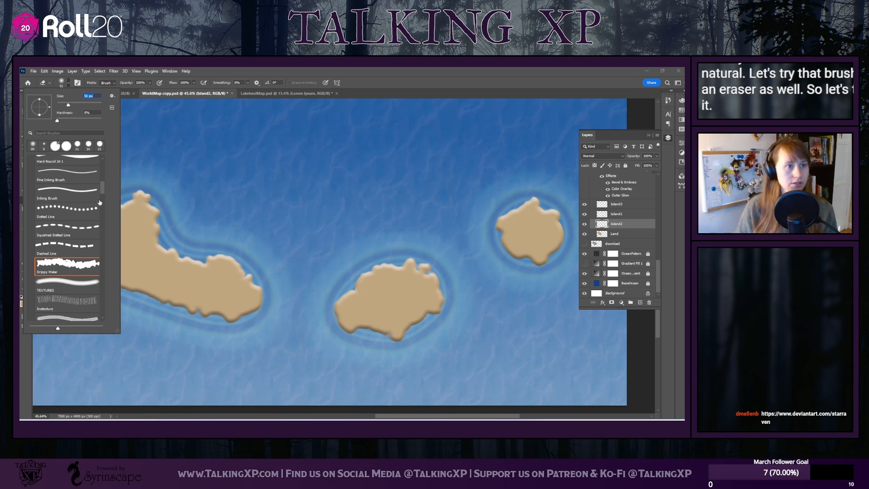
click(153, 196)
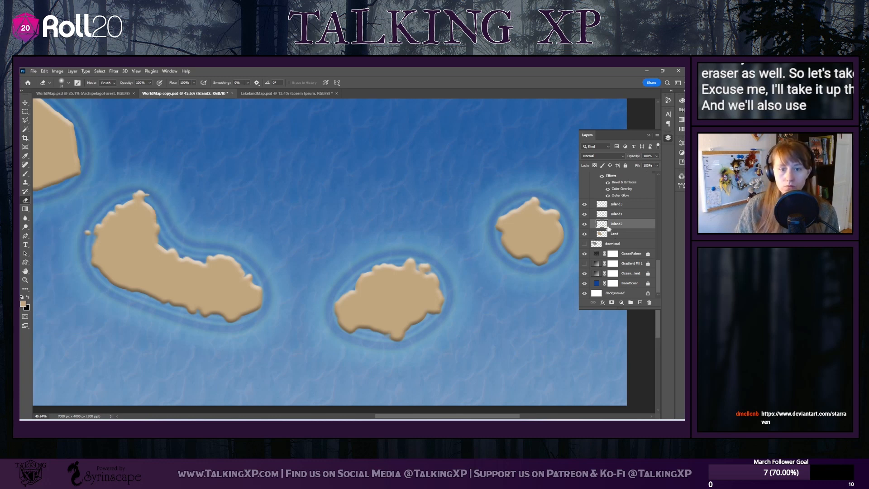
Check the Island2 layer's contents by toggling its visibility, and erase its strokes around the bent and eastern islands with an enlarged eraser
click(584, 224)
click(585, 224)
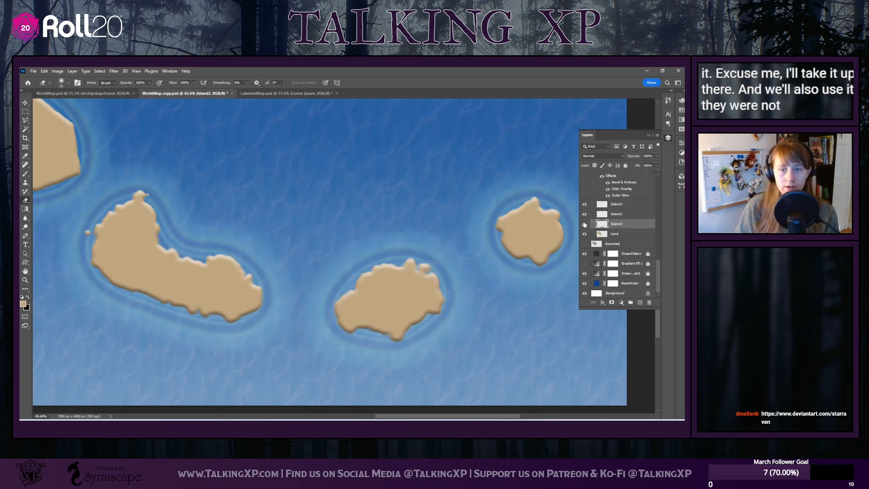
click(585, 224)
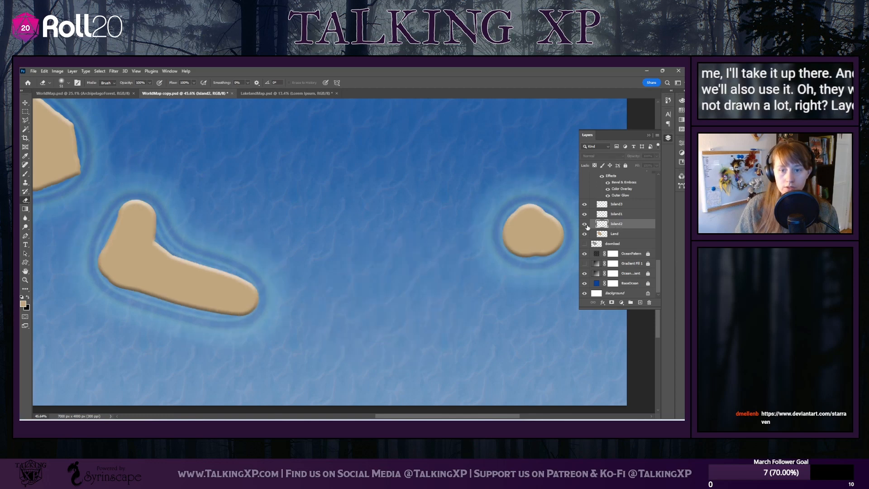
click(585, 224)
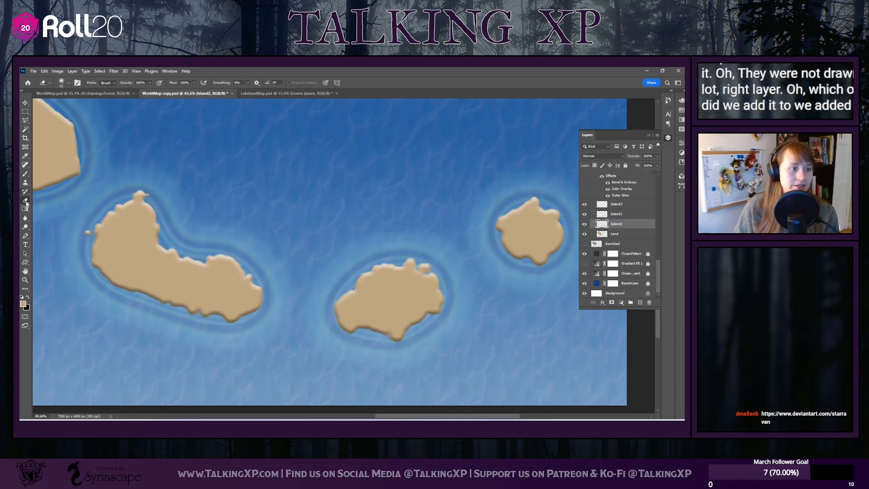
click(68, 82)
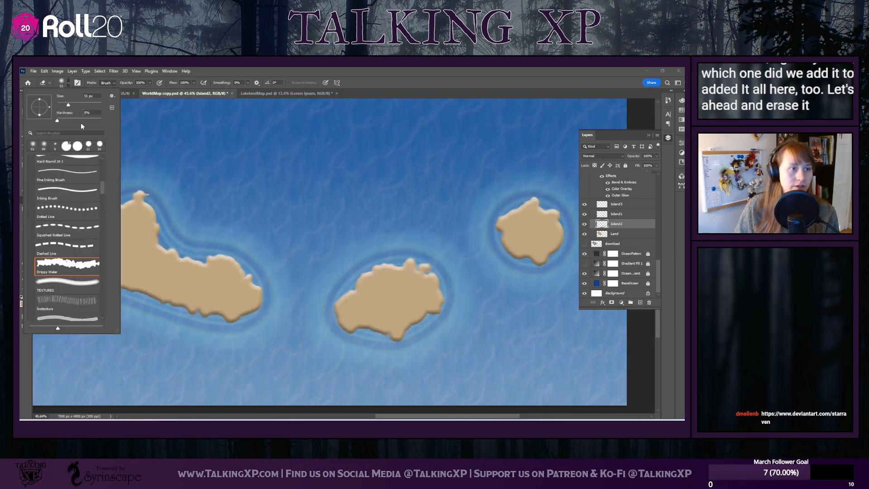
mouse_move(139, 216)
mouse_down()
mouse_move(137, 261)
mouse_move(82, 253)
mouse_move(71, 267)
mouse_move(228, 284)
mouse_up()
drag(521, 213, 557, 236)
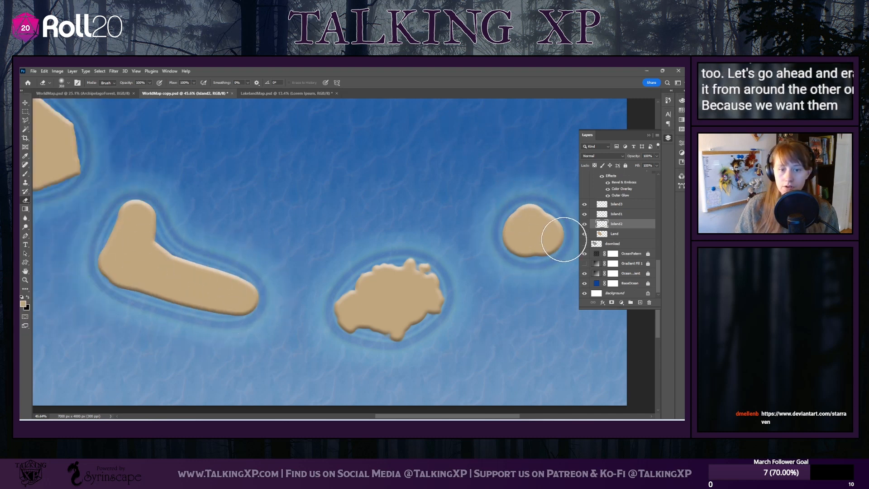
Move the Island1 layer below Island2 and activate the Brush tool for roughening the bent island's coastline
drag(625, 214, 616, 222)
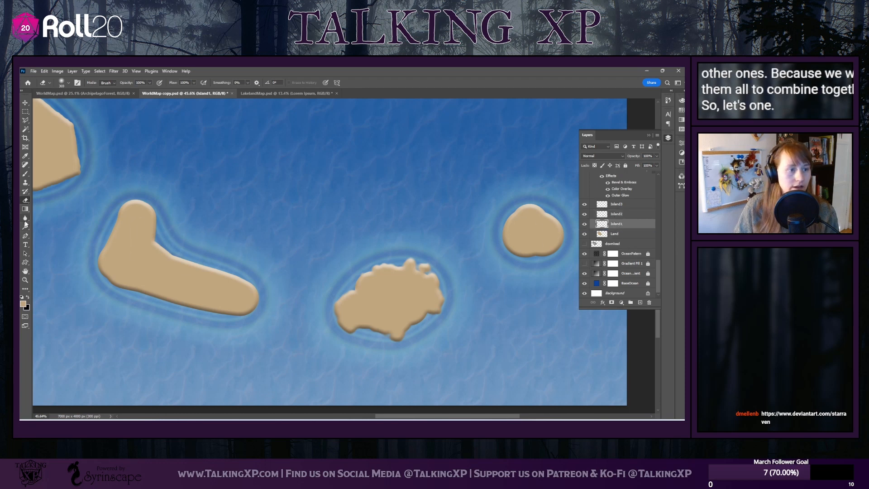
click(26, 173)
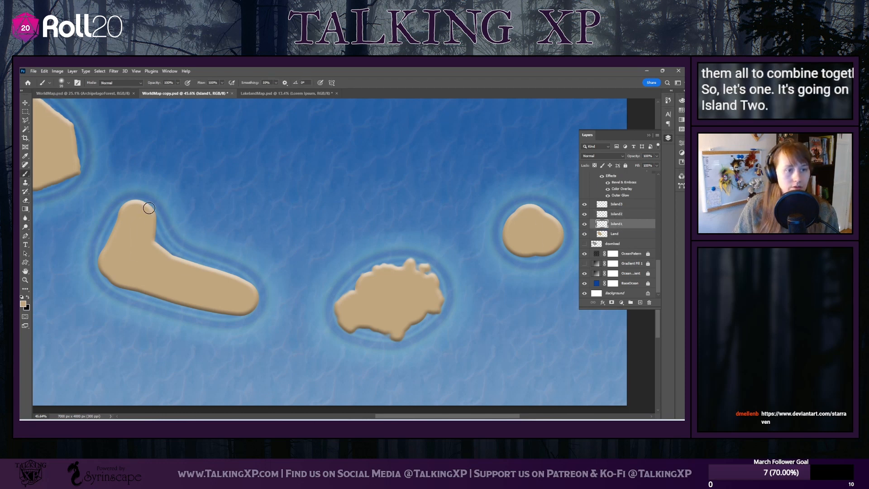
Roughen the bent island's coastline on the Island1 layer and the eastern island's coastline on the Island3 layer with Drippy Water brush strokes
mouse_move(140, 201)
mouse_down()
mouse_move(165, 262)
mouse_move(134, 222)
mouse_move(123, 222)
mouse_move(112, 276)
mouse_move(138, 297)
mouse_move(108, 275)
mouse_up()
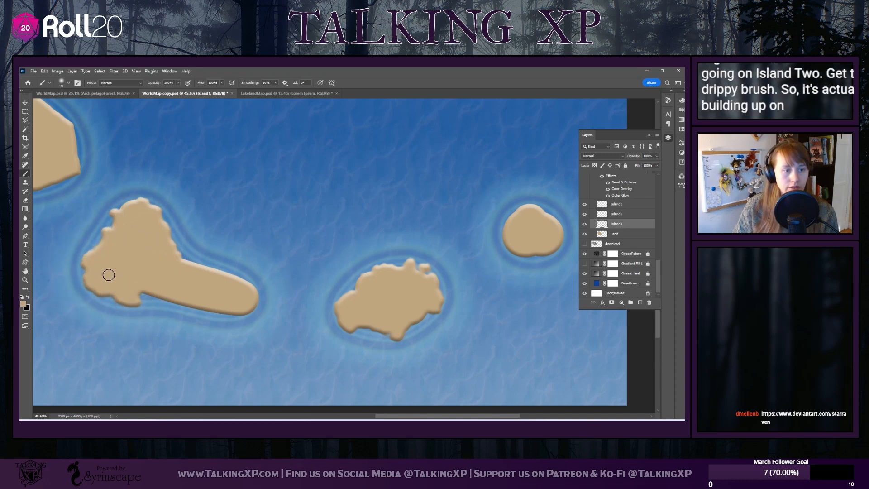
mouse_move(186, 272)
mouse_down()
mouse_move(136, 287)
mouse_move(253, 315)
mouse_move(232, 306)
mouse_move(257, 302)
mouse_move(226, 285)
mouse_up()
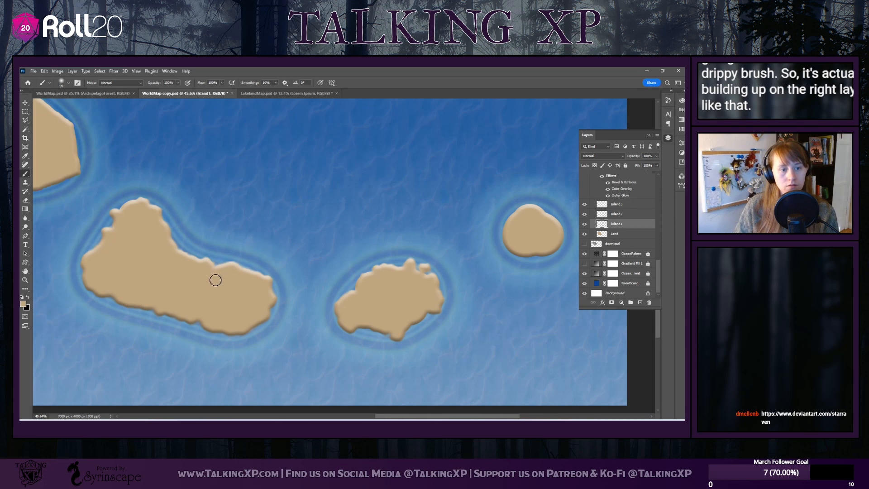
click(629, 207)
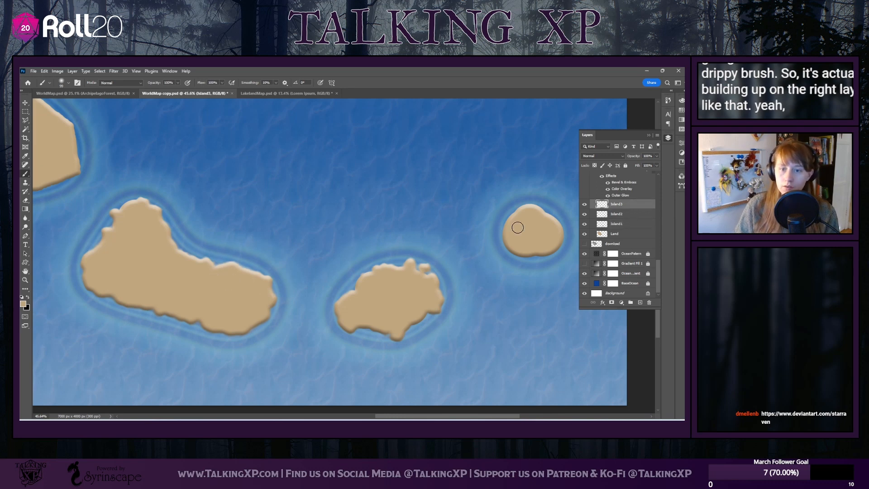
mouse_move(518, 226)
mouse_down()
mouse_move(499, 245)
mouse_move(527, 211)
mouse_move(535, 223)
mouse_move(523, 239)
mouse_move(537, 257)
mouse_up()
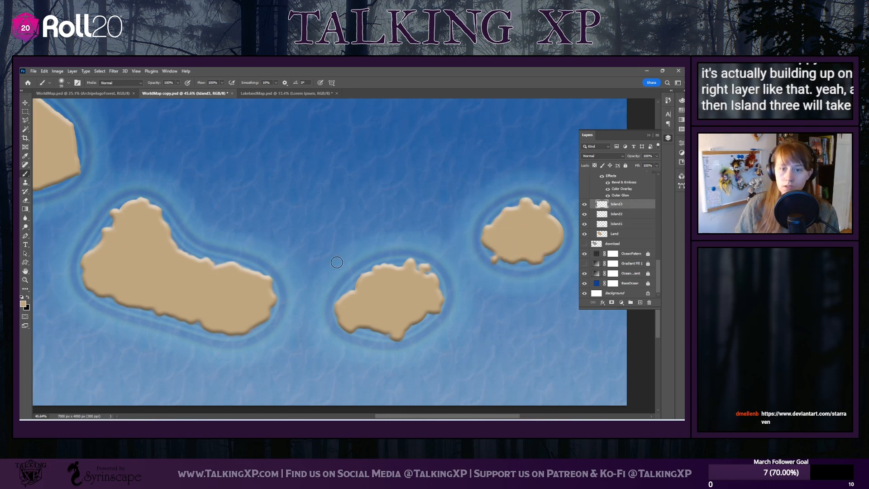
Carve a ragged bay into the eastern island's east coast on the Island3 layer, using the Eraser with the Drippy Water preset
click(26, 200)
click(69, 82)
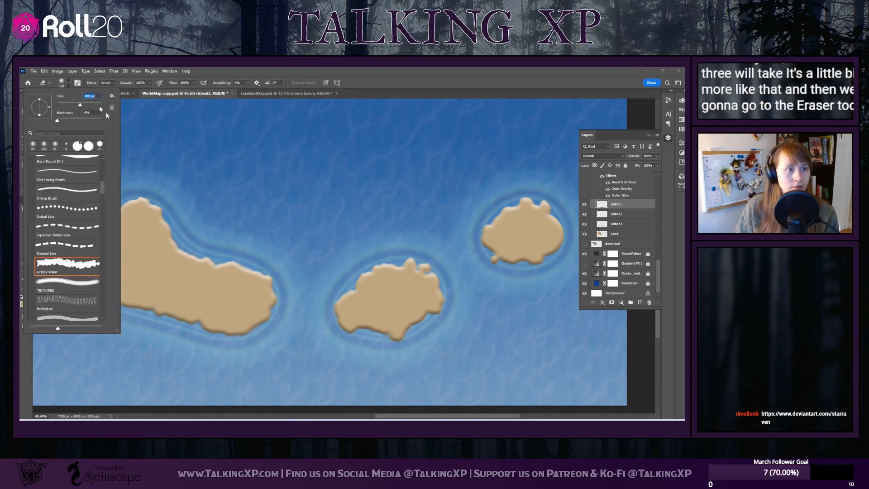
click(133, 124)
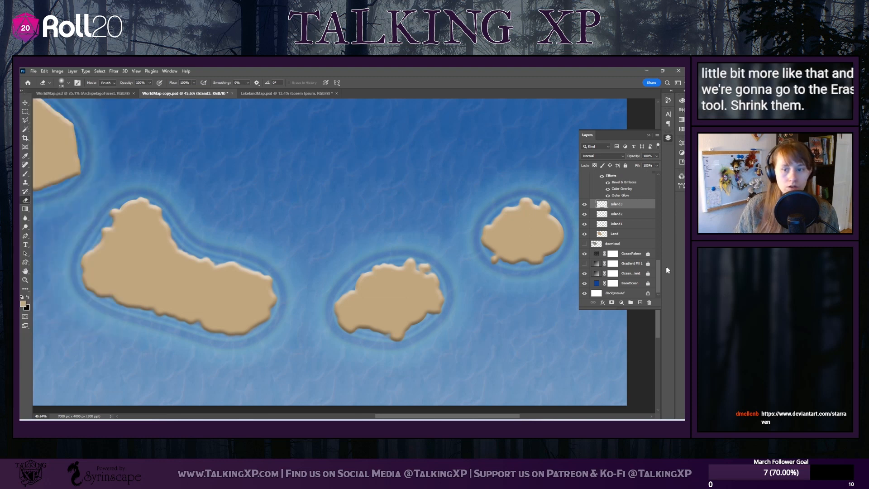
mouse_move(564, 221)
mouse_down()
mouse_move(549, 258)
mouse_move(556, 226)
mouse_move(546, 229)
mouse_move(562, 251)
mouse_up()
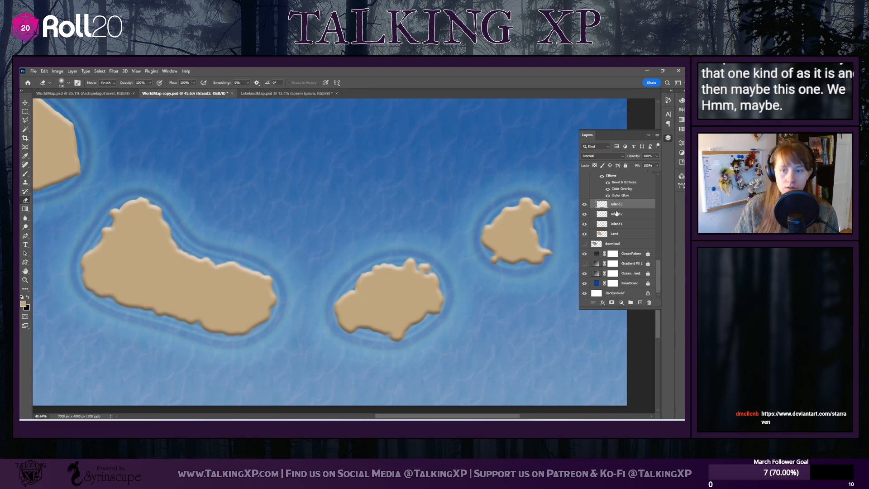
Erase a curved inlet and a small notch into the bent island's northeastern coast on the Island1 layer
click(622, 223)
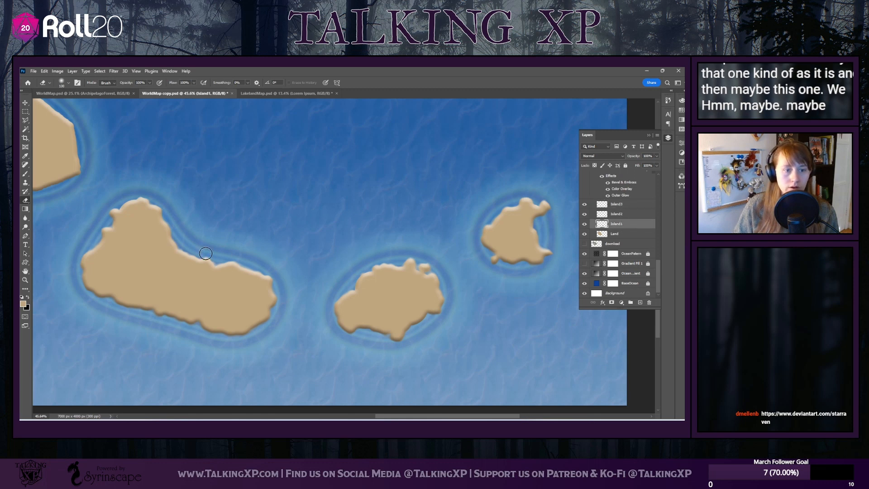
mouse_move(202, 256)
mouse_down()
mouse_move(188, 264)
mouse_move(203, 260)
mouse_move(213, 285)
mouse_move(221, 260)
mouse_move(258, 263)
mouse_up()
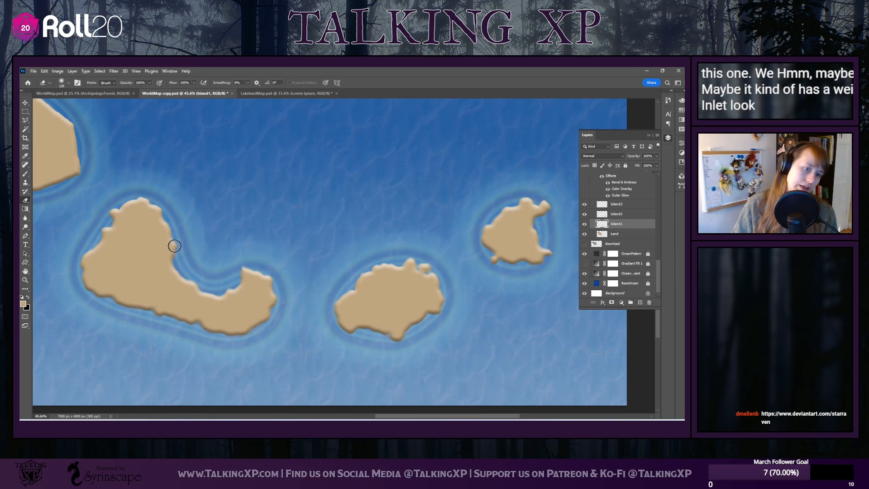
mouse_move(170, 249)
mouse_down()
mouse_move(231, 296)
mouse_move(170, 251)
mouse_move(209, 262)
mouse_up()
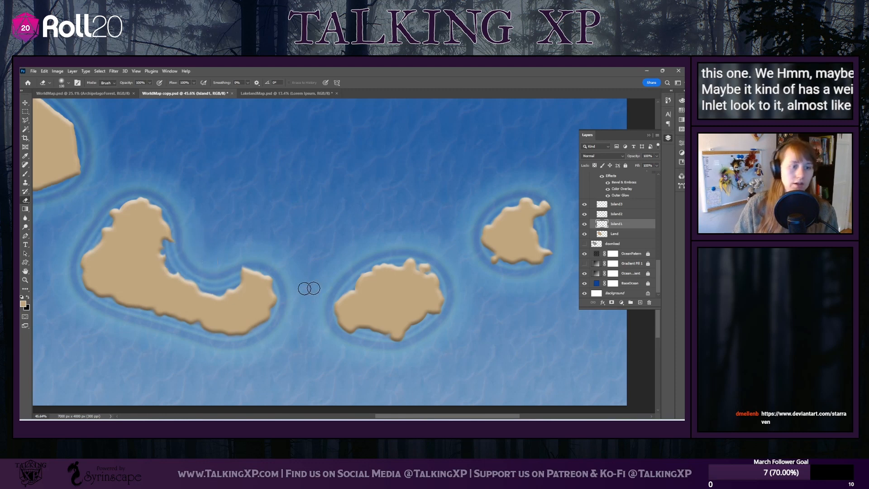
Set the Eraser to the plain Hard Round preset for cleaning up the bent island's coastline
scroll(323, 316, up, 1)
scroll(324, 315, left, 2)
scroll(324, 316, right, 5)
scroll(324, 316, down, 6)
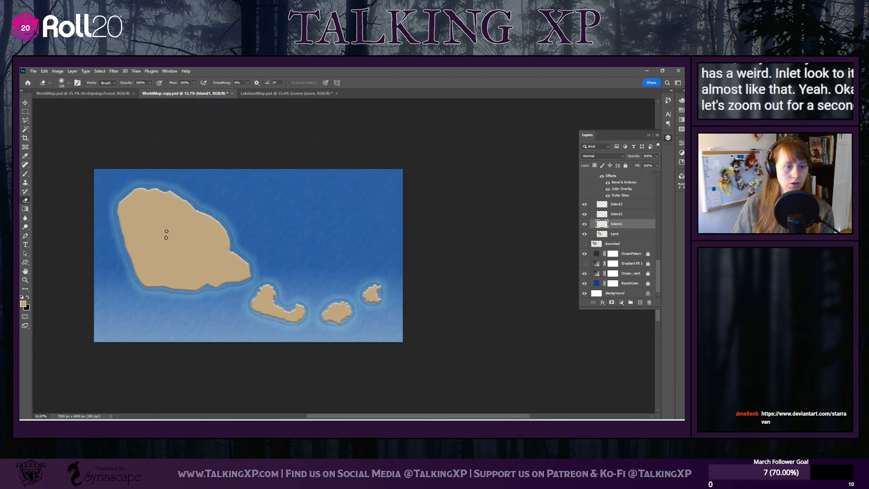
scroll(258, 306, up, 5)
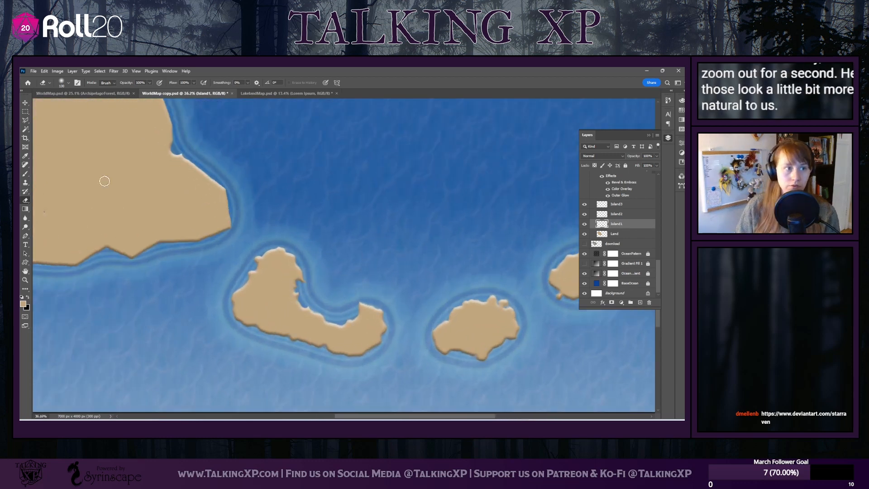
click(67, 83)
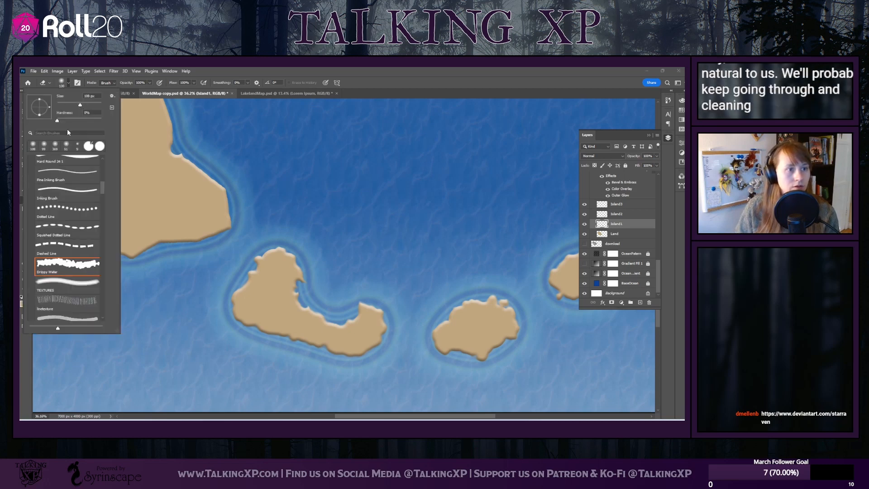
click(98, 146)
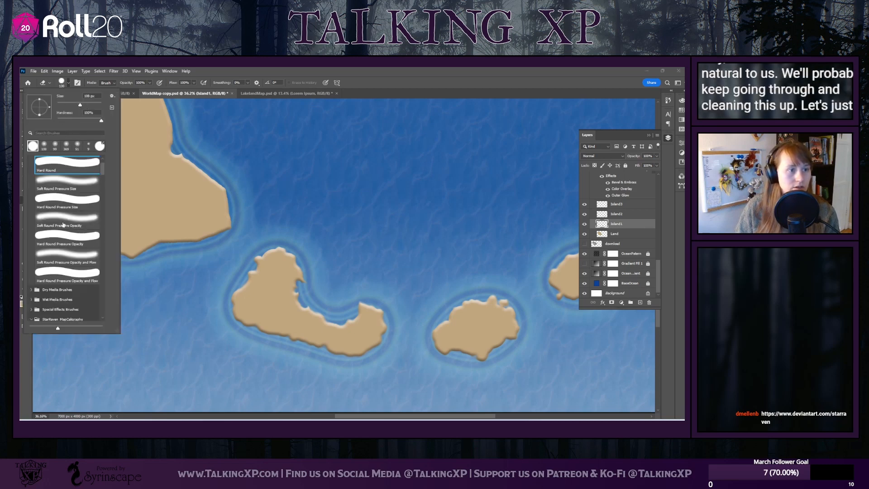
scroll(55, 190, up, 2)
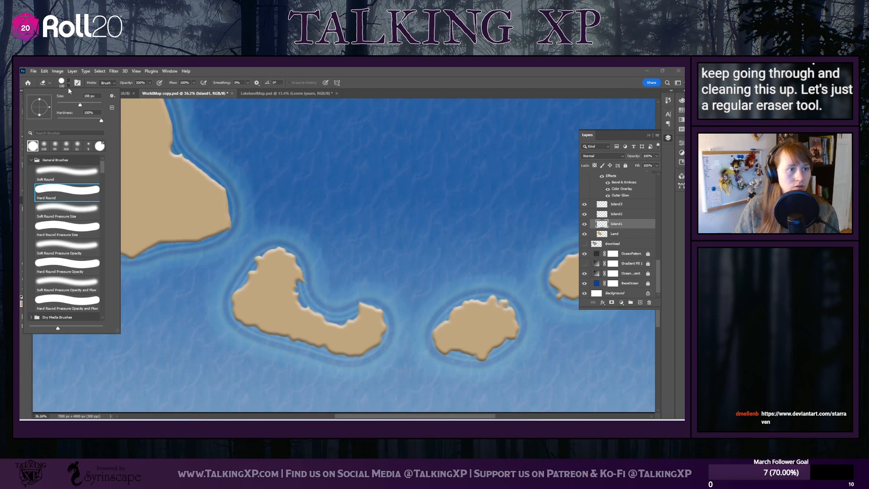
key(b)
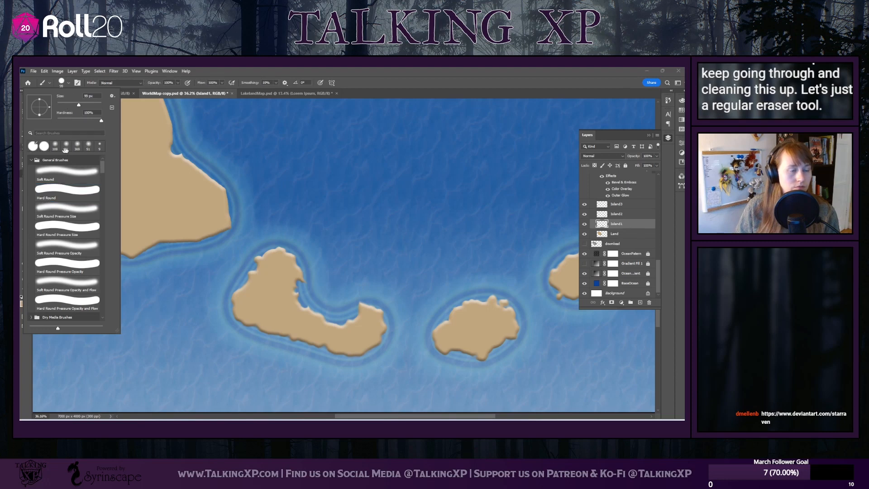
click(199, 70)
click(25, 202)
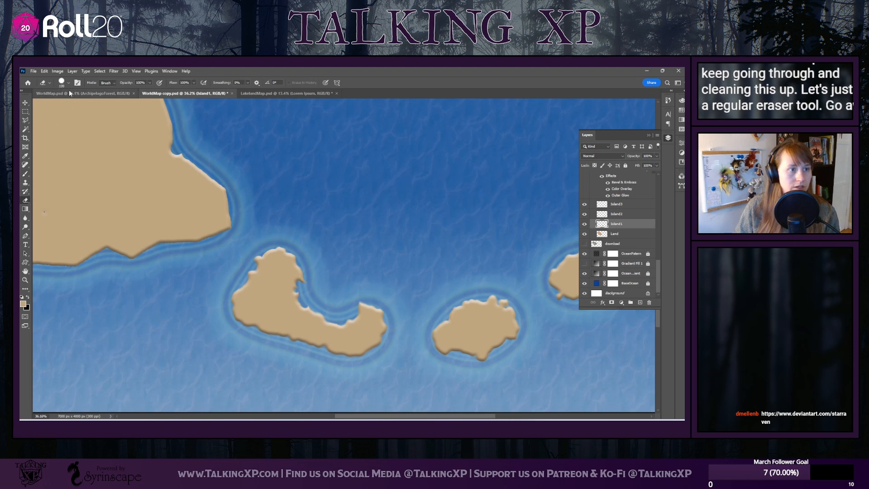
click(67, 83)
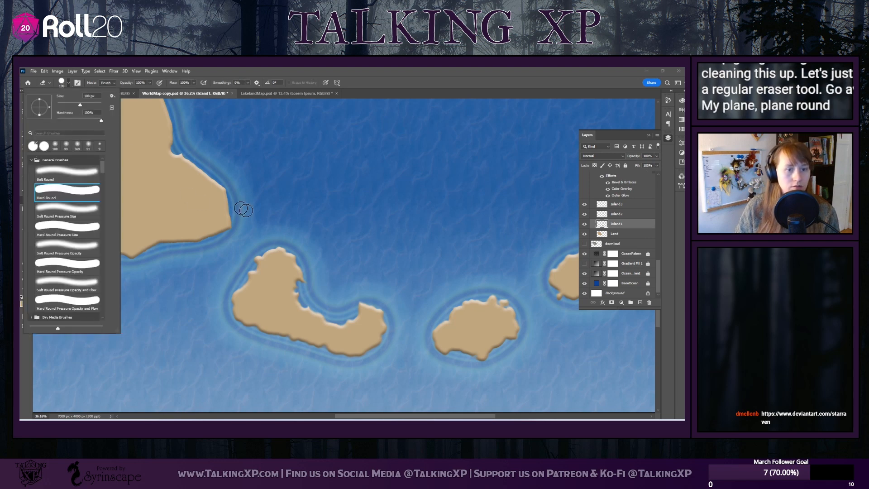
click(311, 286)
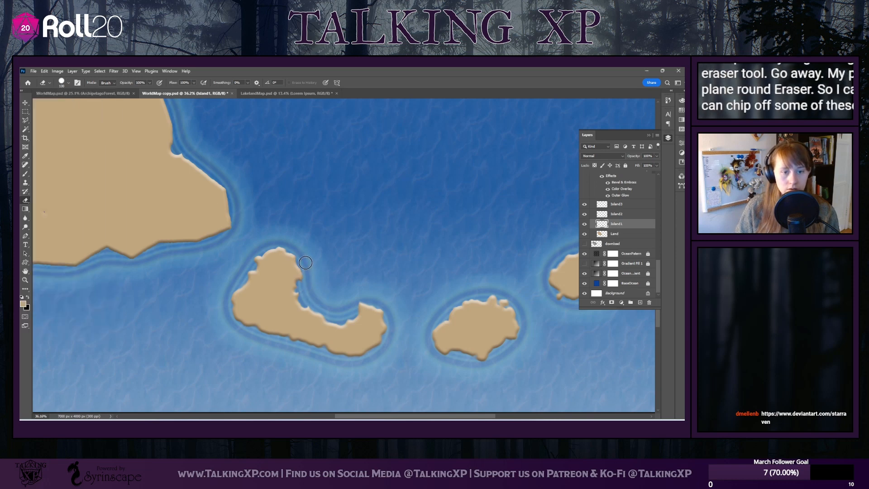
Set the Eraser to the Flat 7 px preset from the map calligraphy brush set and enlarge it to about 70 px
scroll(310, 267, up, 3)
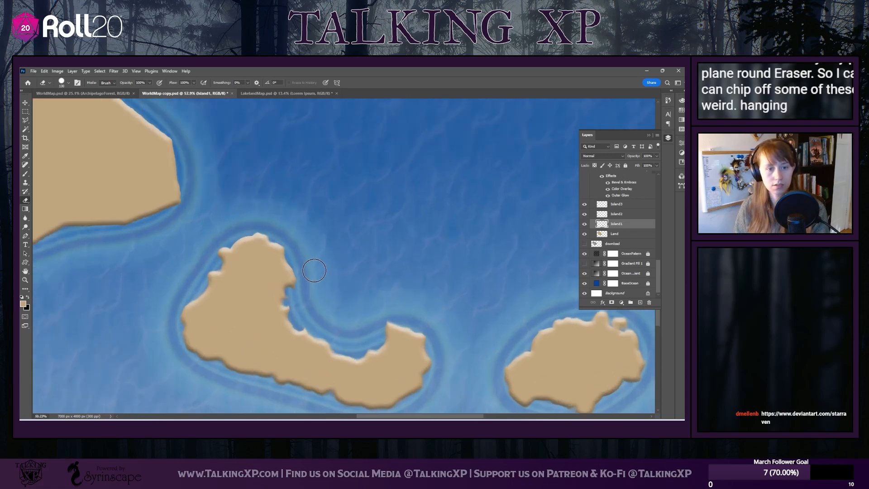
scroll(314, 270, up, 4)
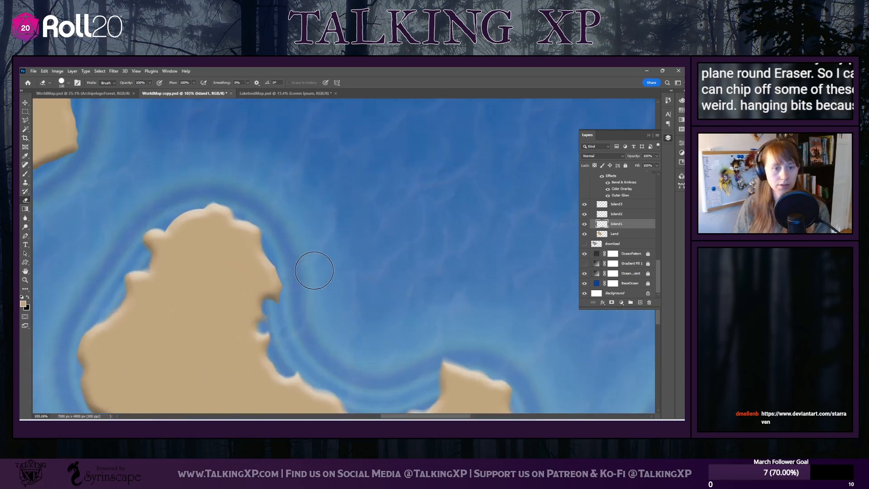
click(69, 82)
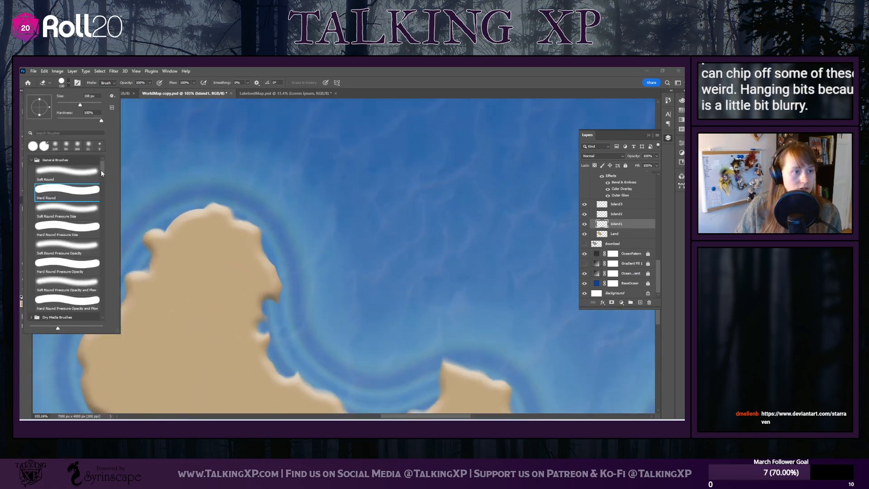
mouse_move(101, 163)
mouse_down()
mouse_move(103, 201)
mouse_move(102, 189)
mouse_up()
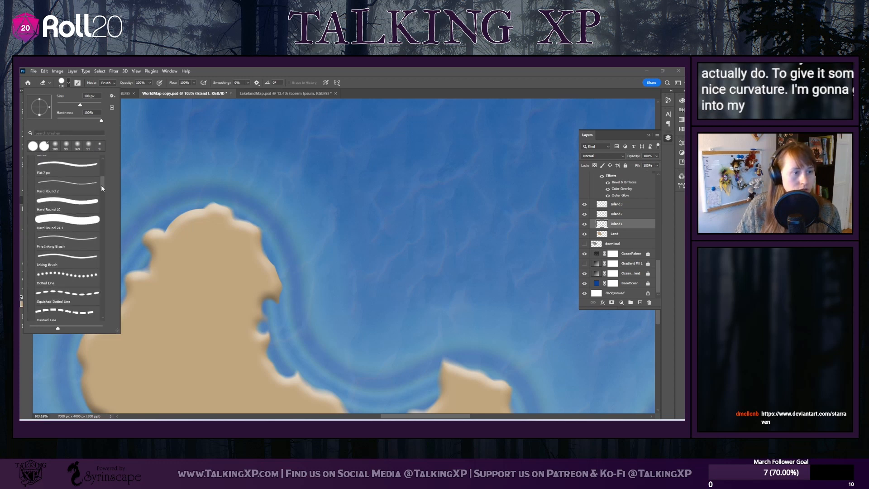
scroll(63, 272, down, 3)
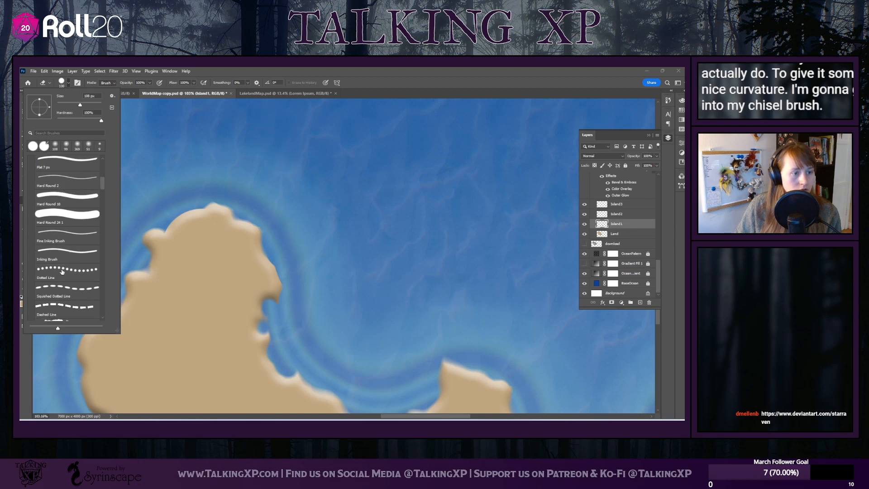
scroll(63, 272, down, 8)
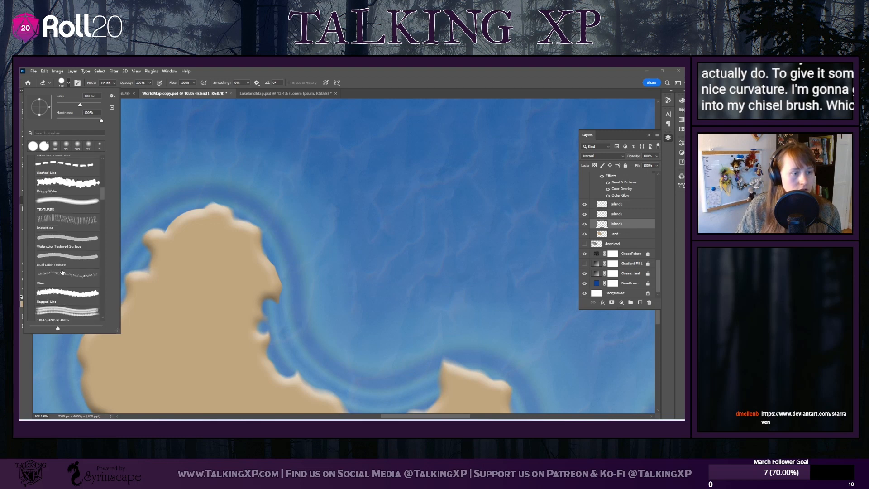
scroll(62, 272, down, 3)
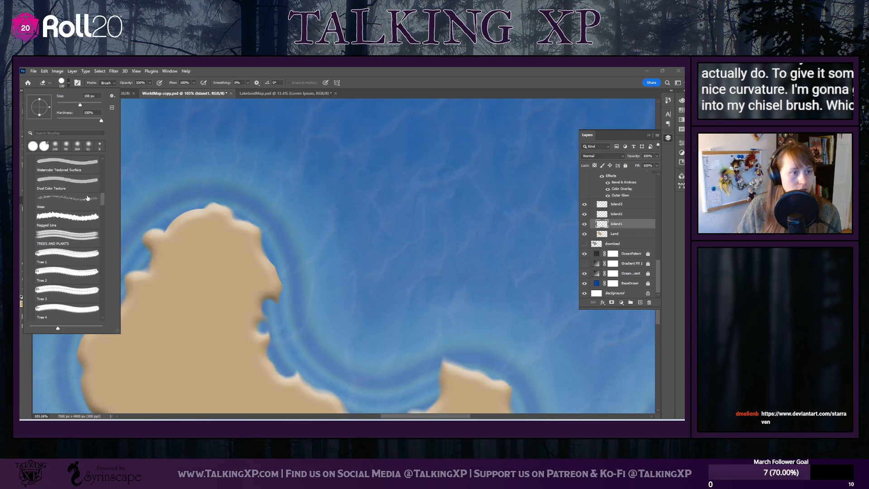
drag(102, 202, 101, 163)
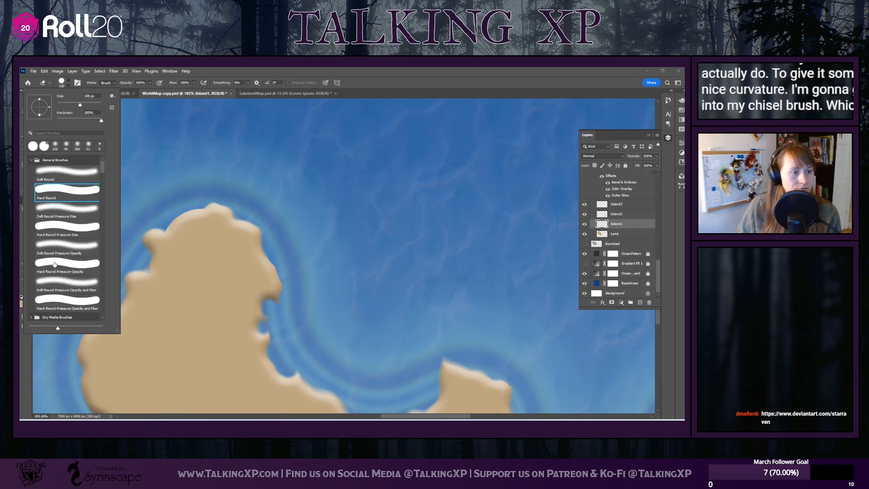
scroll(54, 264, down, 2)
scroll(54, 264, down, 6)
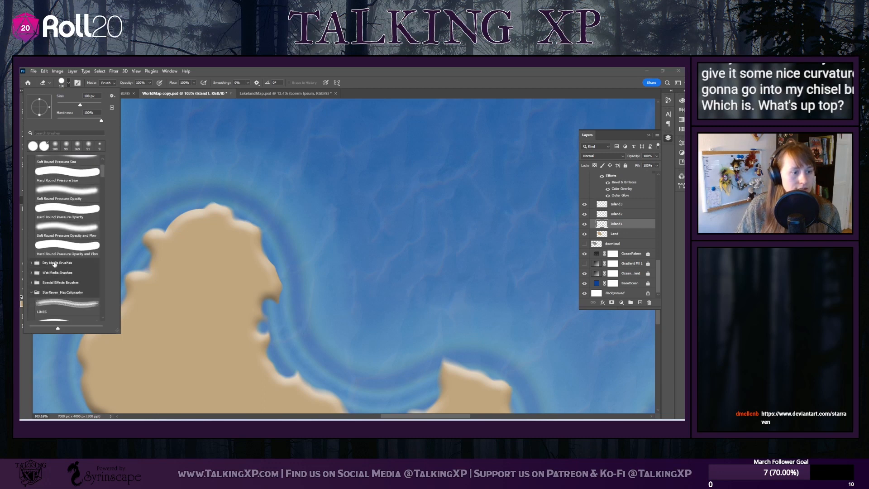
click(69, 248)
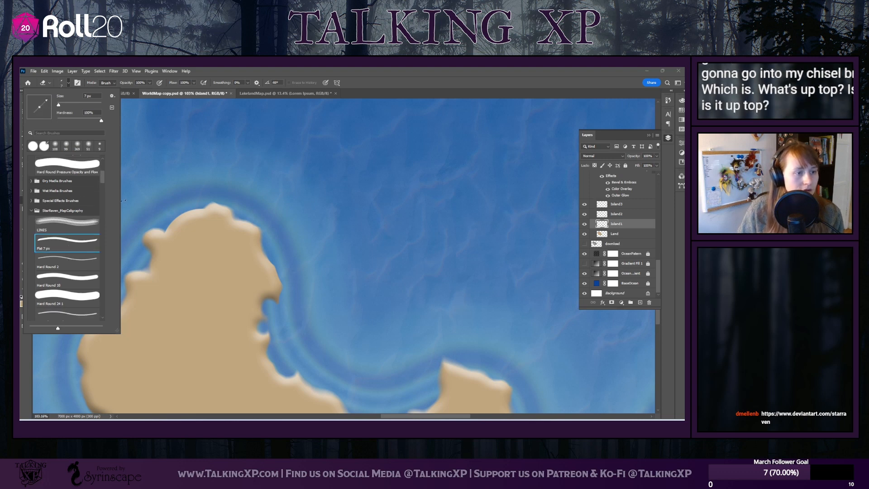
drag(63, 106, 71, 105)
click(206, 171)
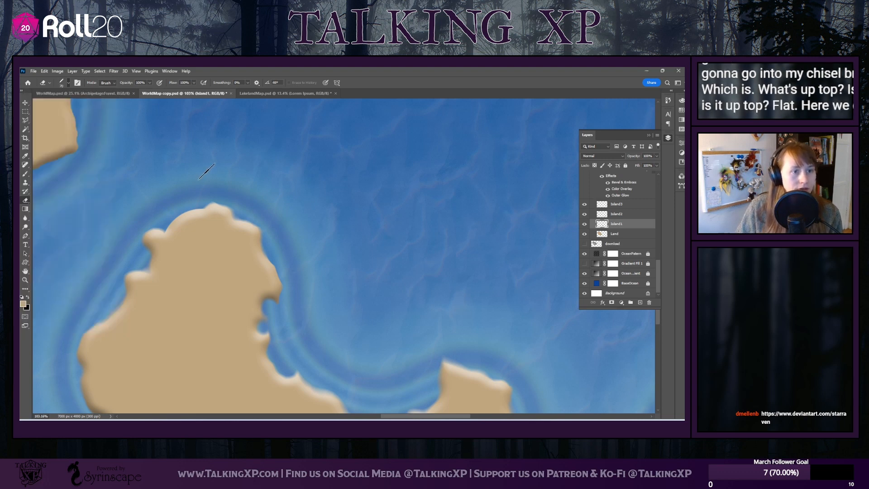
click(62, 82)
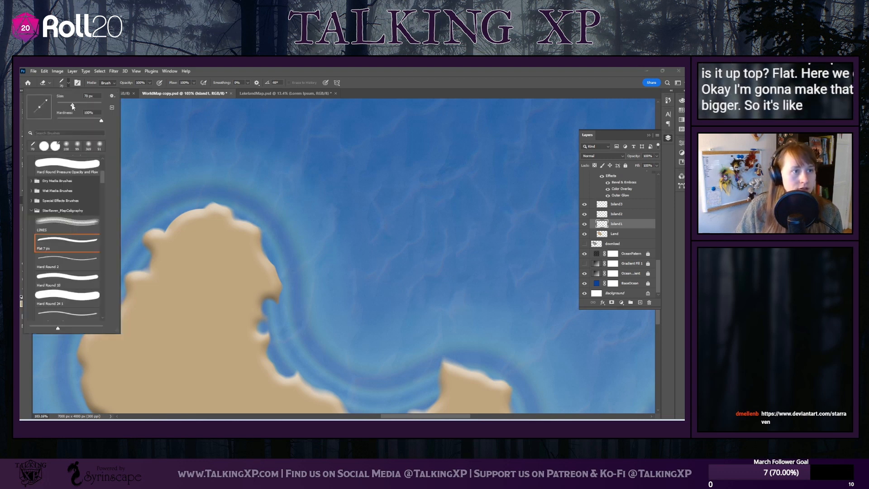
click(221, 189)
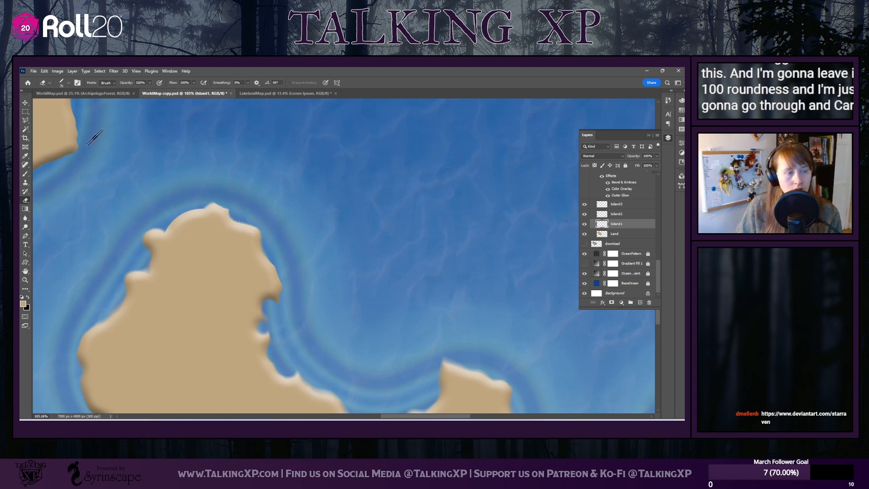
Set the Eraser to the Hard Round 2 preset for detailing the bent island's northern tip
click(68, 82)
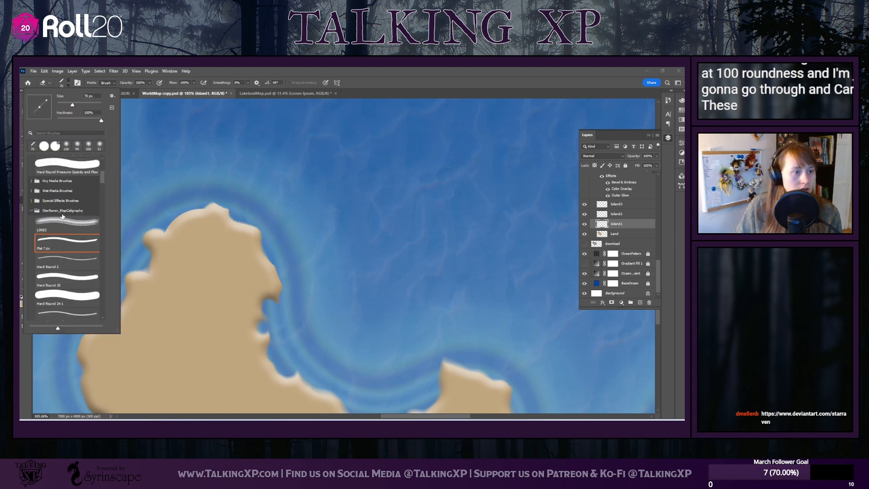
click(65, 259)
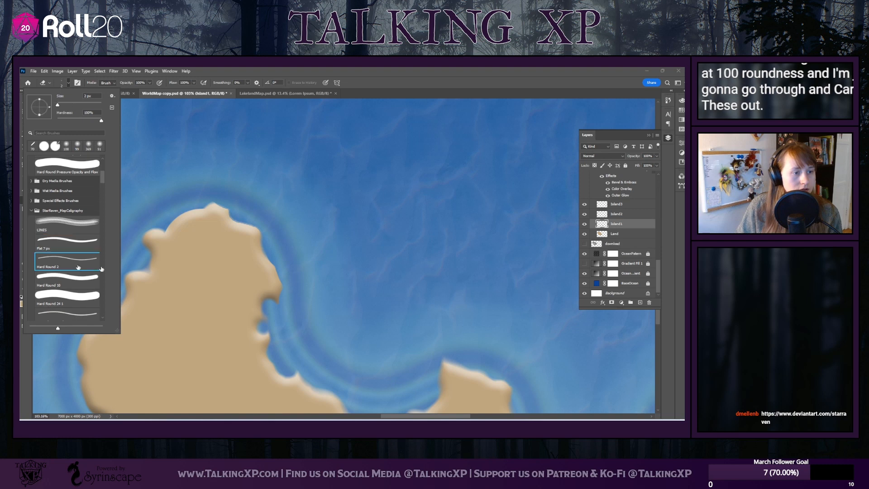
click(216, 199)
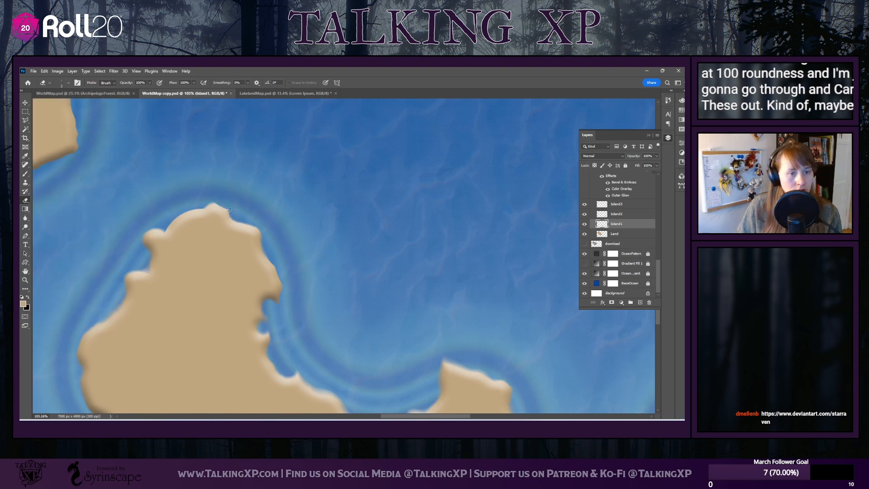
Set the Eraser to 75 px and trim the bent island's northeastern coast just below its northern tip
click(68, 83)
text(75)
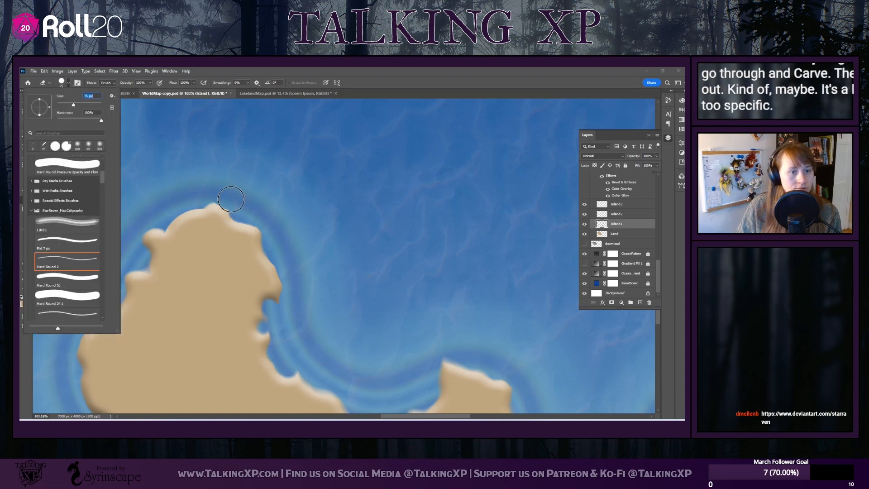
key(Return)
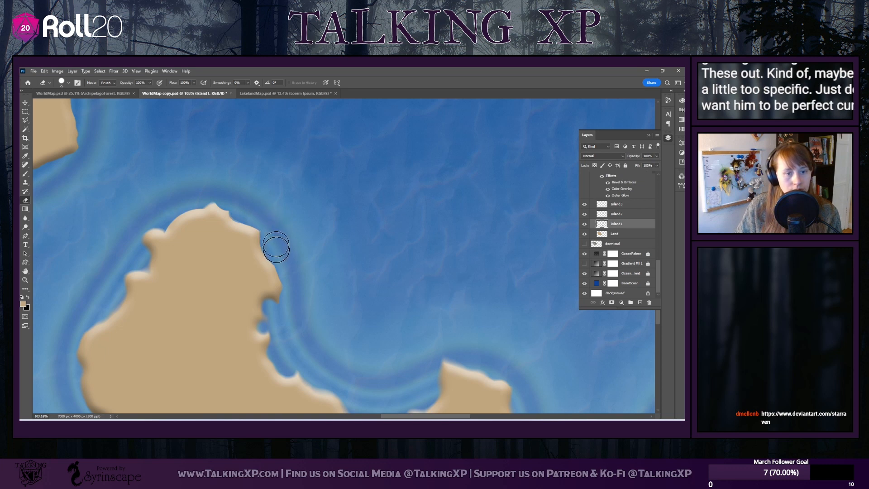
scroll(216, 193, up, 1)
scroll(214, 200, down, 3)
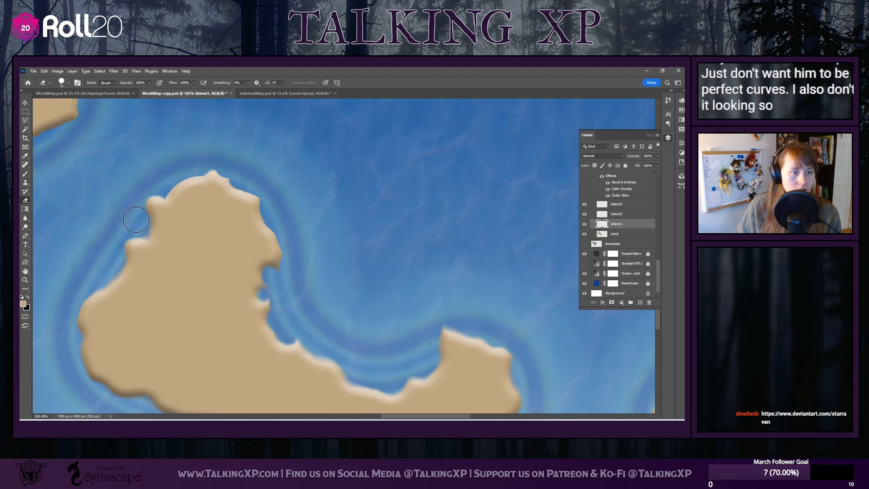
Reduce the Eraser to 31 px and carve finer detail along the bent island's western coast and inner bay
click(67, 82)
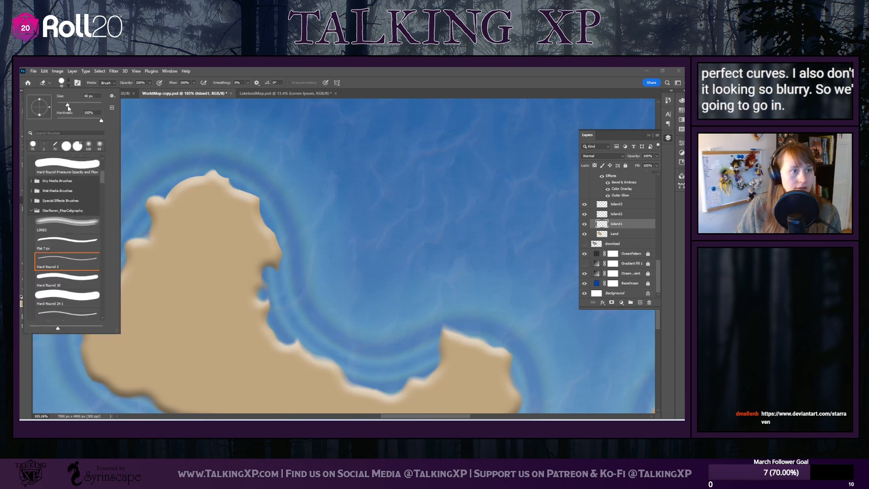
click(168, 166)
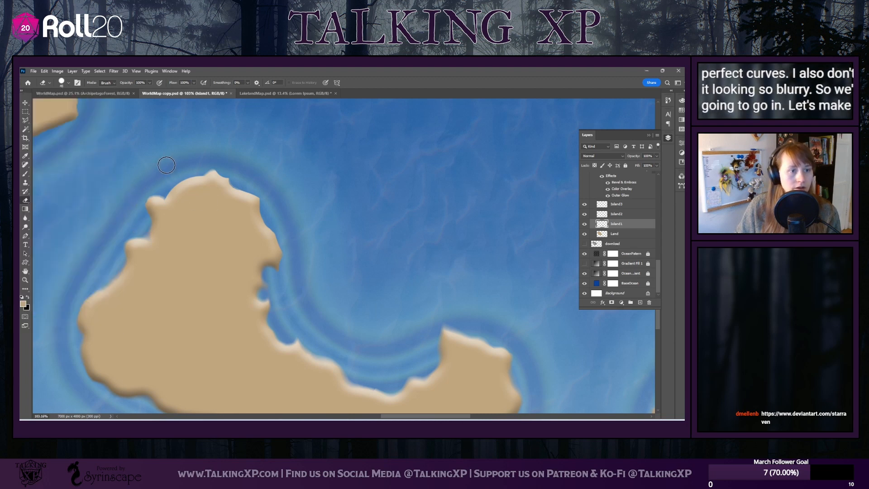
click(69, 83)
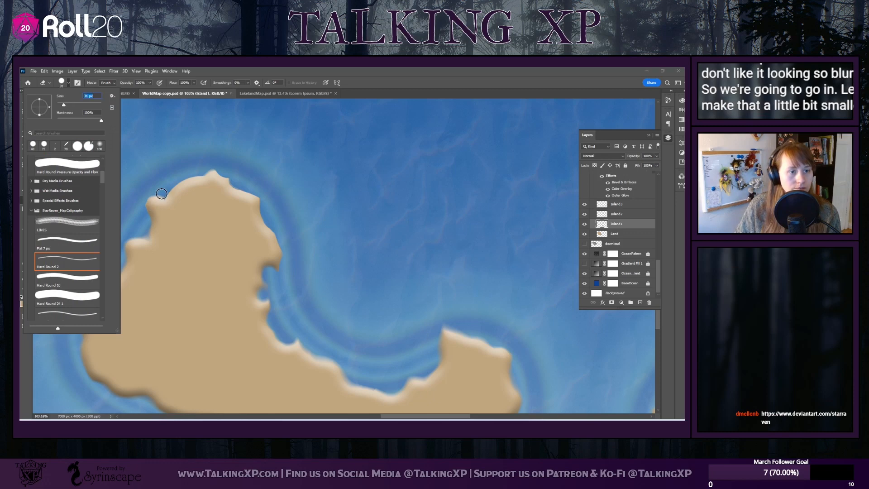
click(161, 193)
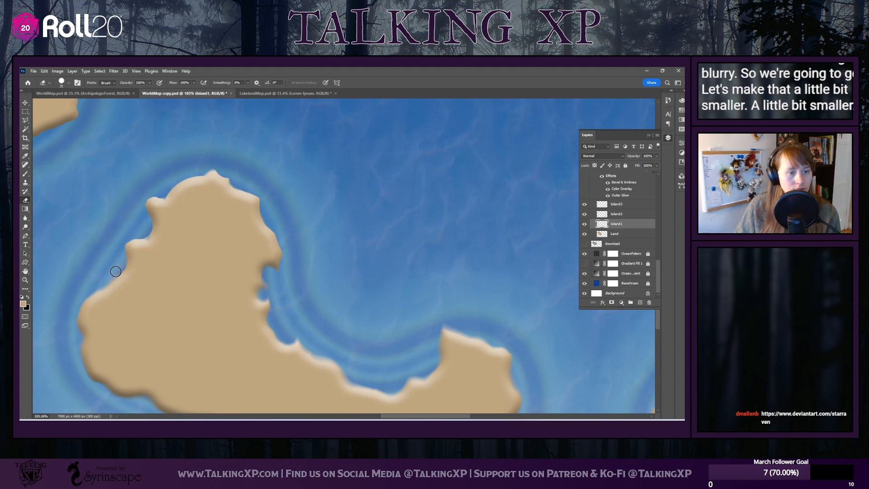
scroll(98, 252, down, 8)
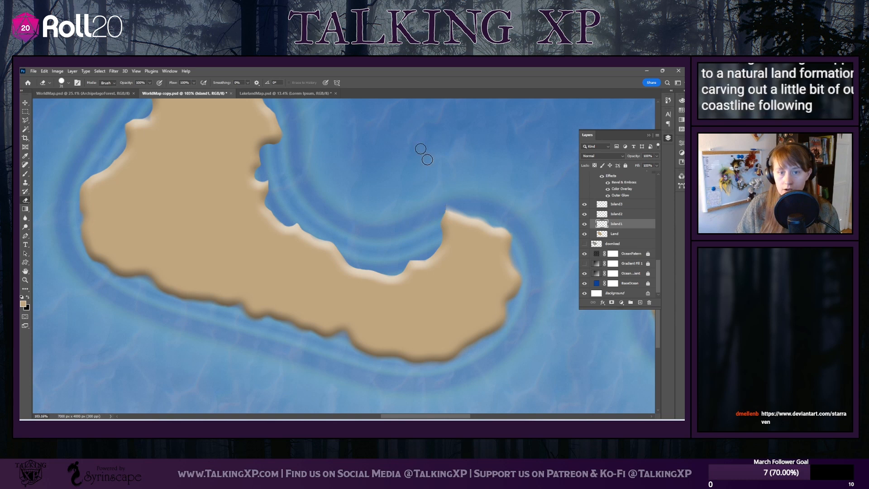
scroll(379, 203, up, 3)
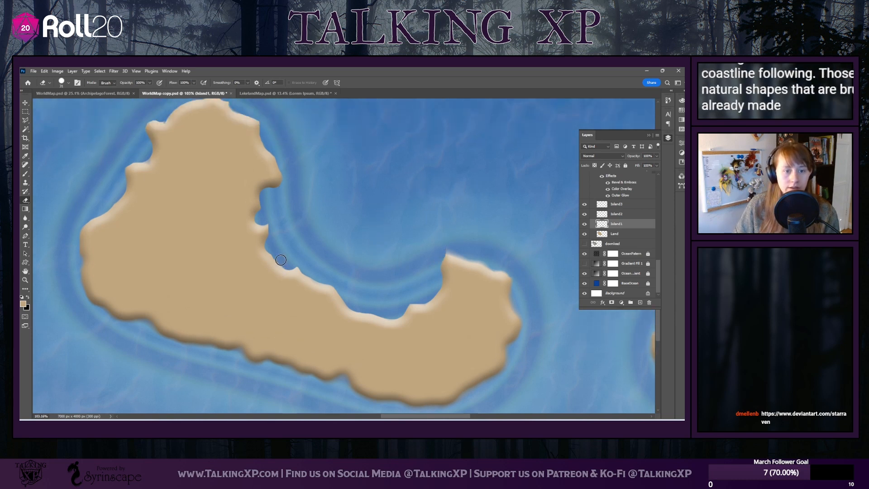
Erase along the bent island's southern coast, deepening its natural notches into sharper coves
scroll(316, 258, down, 5)
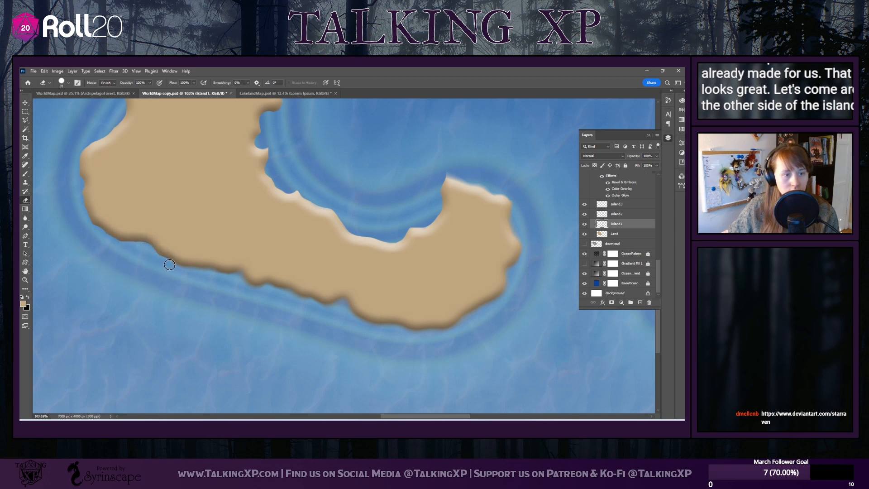
drag(184, 269, 243, 273)
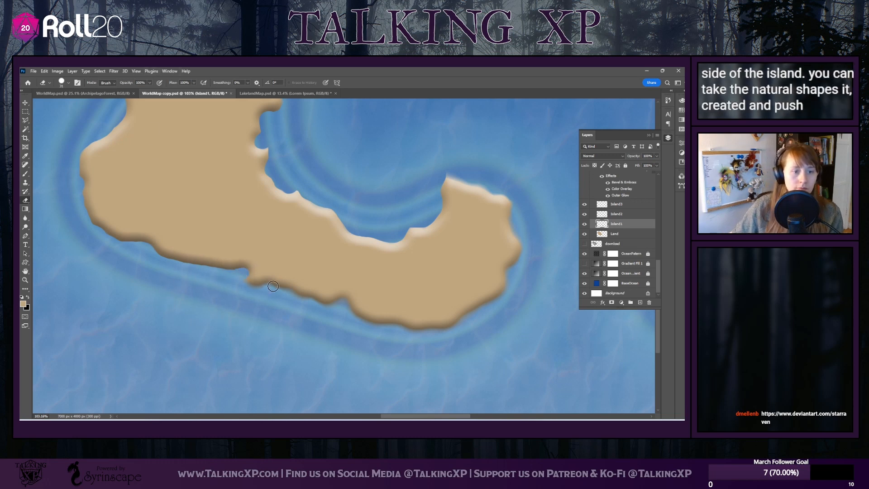
scroll(273, 287, down, 3)
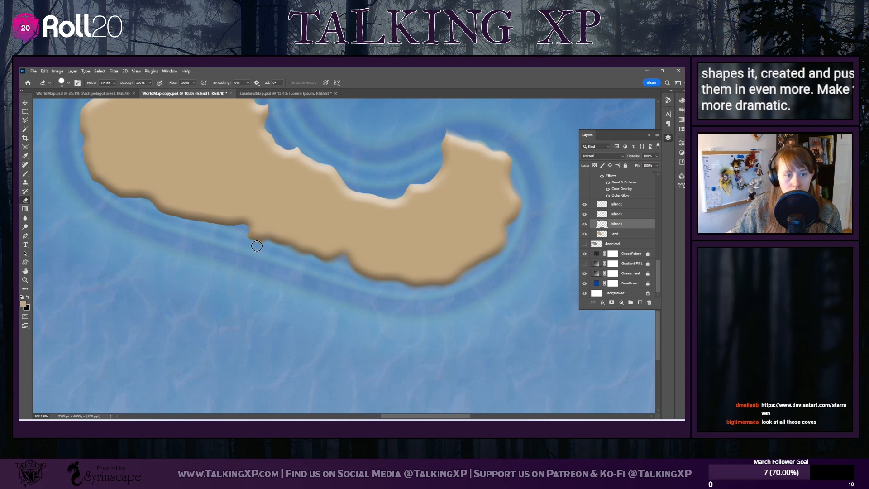
drag(265, 244, 306, 256)
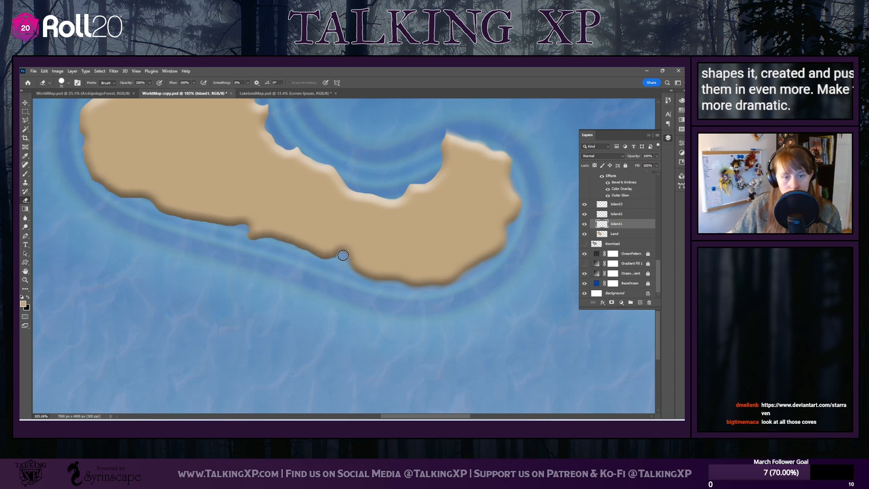
mouse_move(350, 269)
mouse_down()
mouse_move(387, 286)
mouse_move(454, 290)
mouse_up()
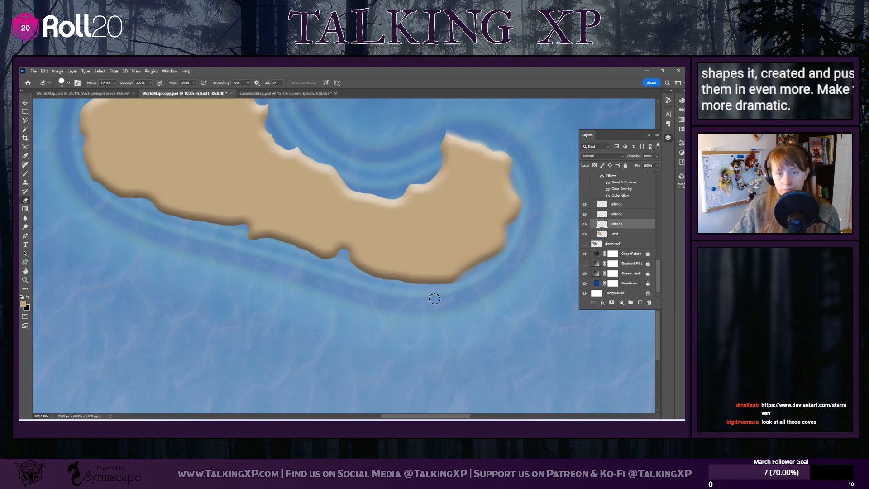
Carve the bent island's southeastern corner and eastern end into a more angular coastline with the Eraser
scroll(442, 221, down, 1)
scroll(442, 222, down, 1)
scroll(438, 231, up, 2)
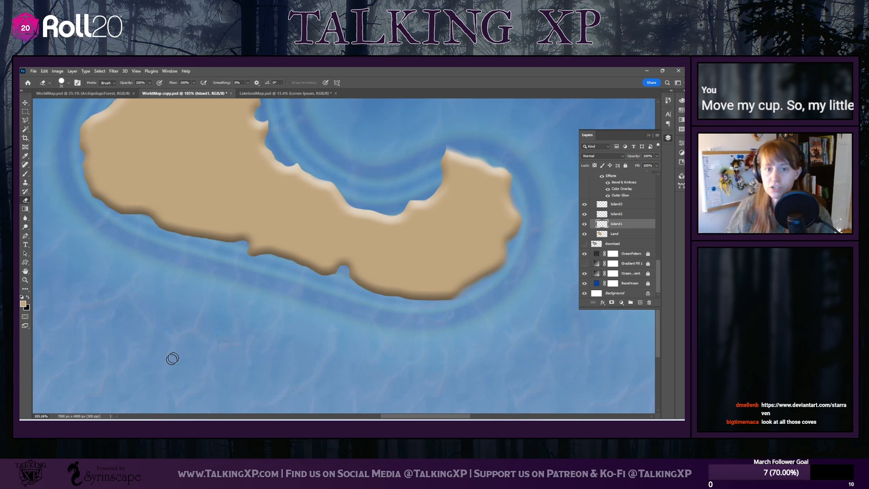
scroll(446, 245, down, 1)
scroll(446, 245, up, 2)
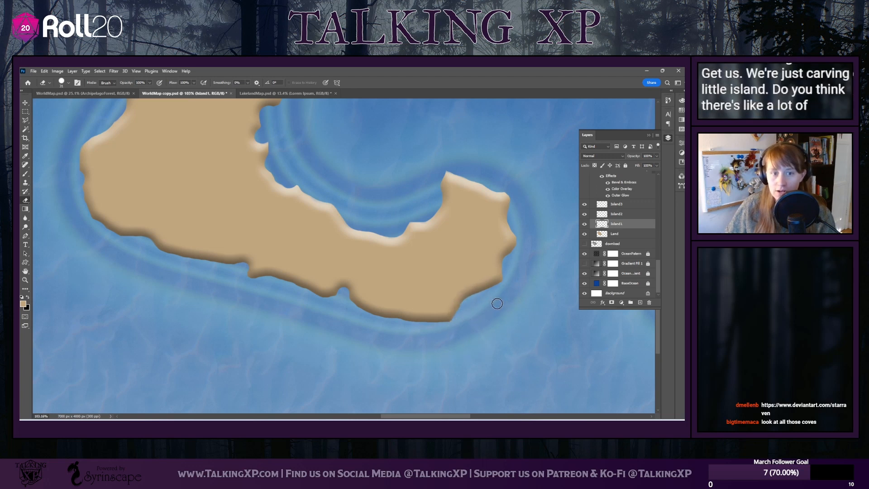
Make the Eraser slightly smaller and chip away the blurry edges of the bent island's northern and western coast
scroll(152, 239, up, 2)
scroll(153, 239, up, 3)
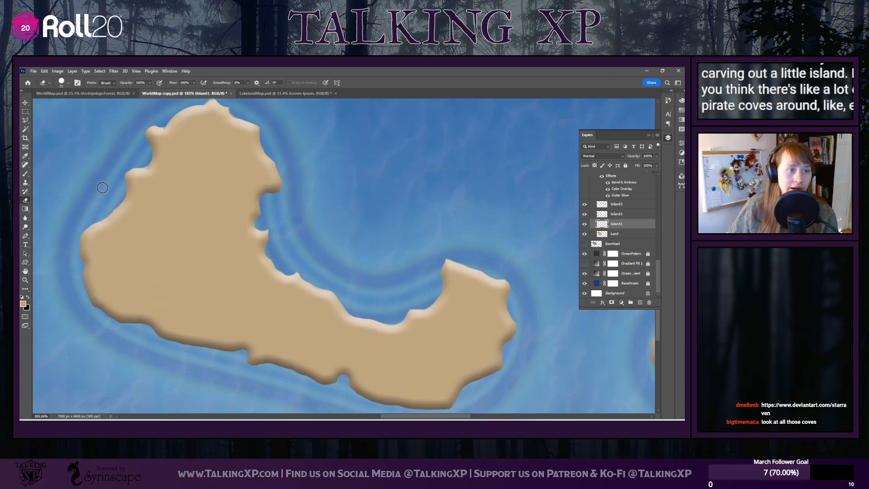
click(67, 83)
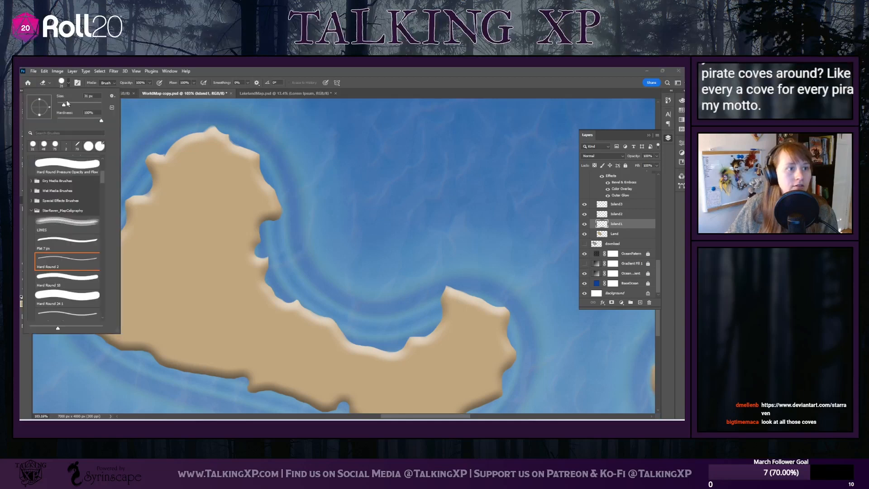
drag(63, 106, 62, 108)
key(Return)
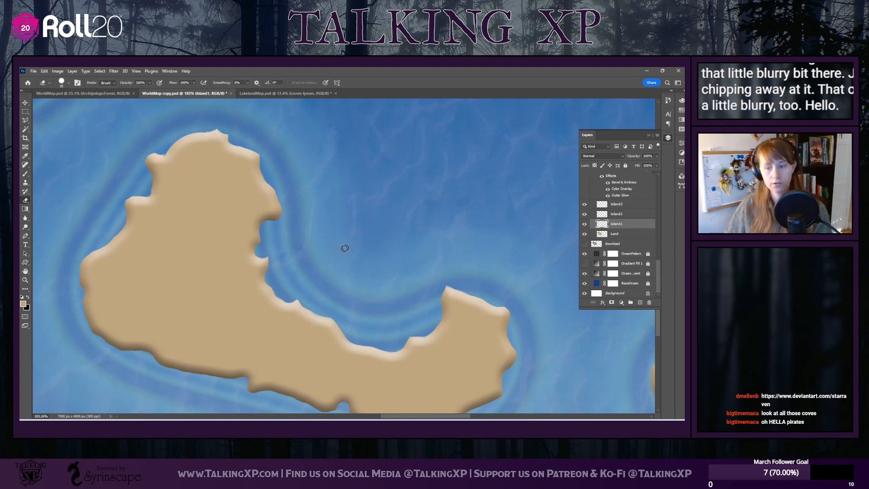
Erase around the middle island's coastline on the Island2 layer, sharpening its edges and thinning its northeastern and southern points
scroll(233, 330, right, 5)
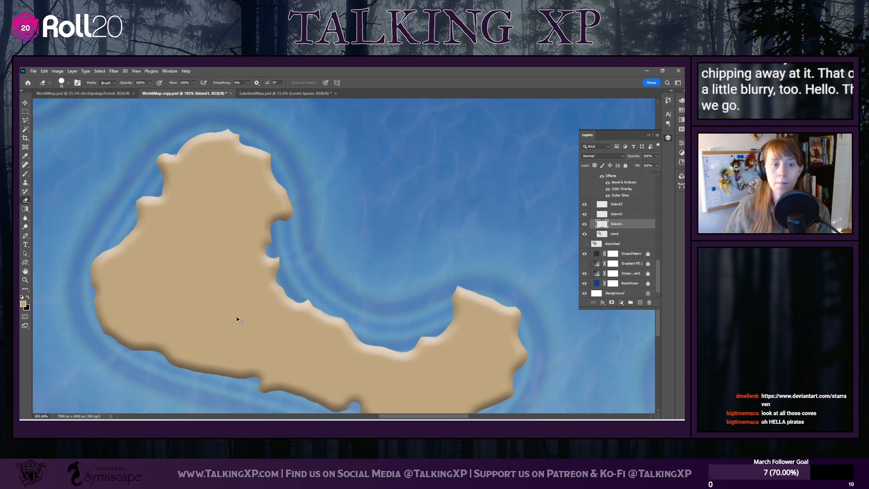
scroll(248, 304, up, 2)
scroll(301, 326, down, 5)
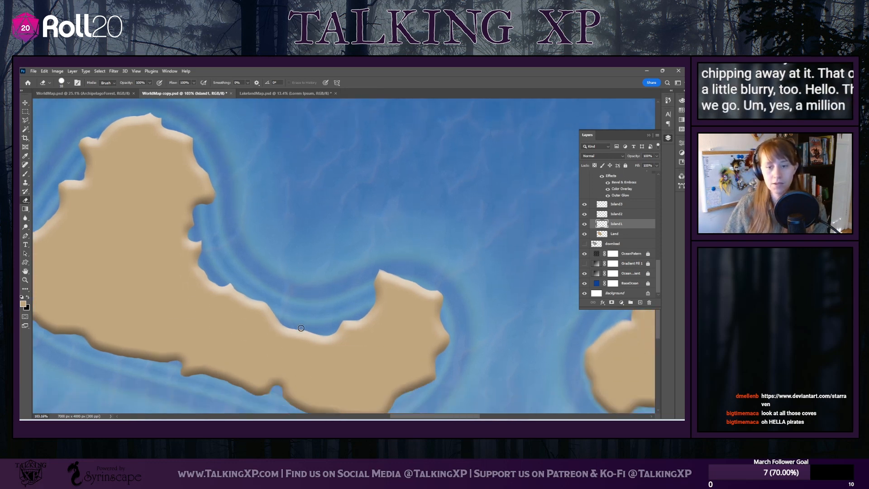
scroll(301, 328, up, 4)
scroll(301, 328, down, 15)
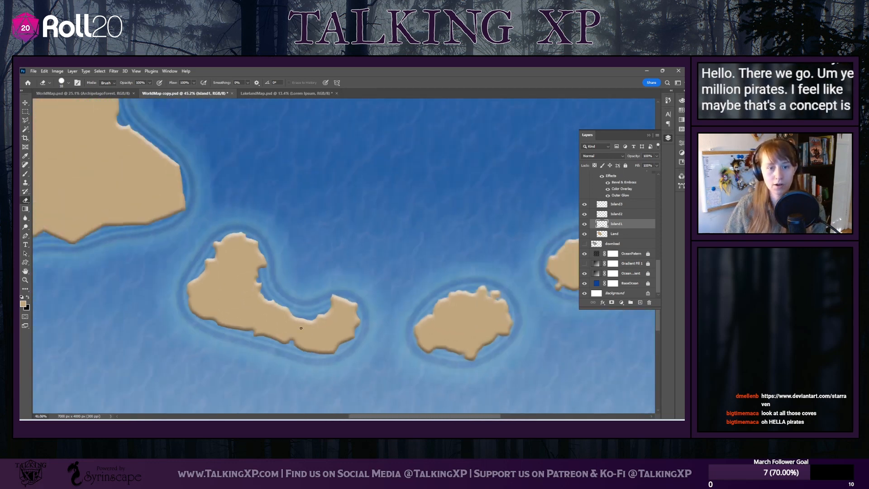
scroll(381, 319, up, 8)
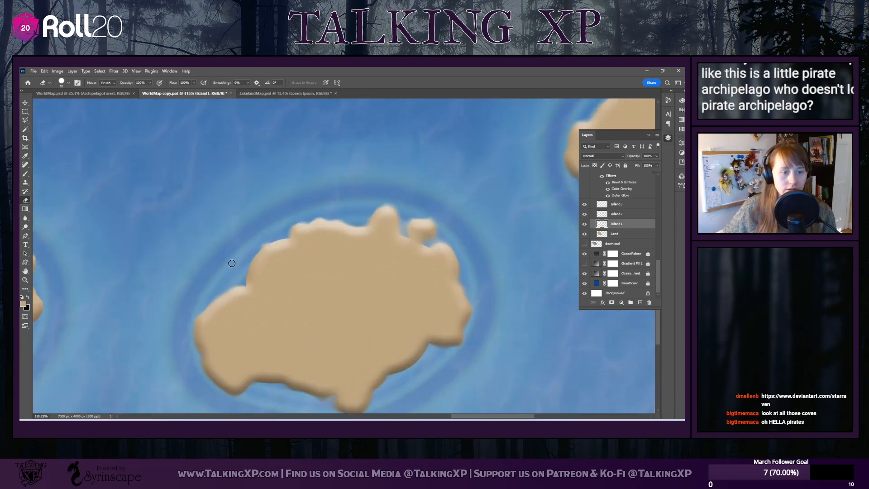
scroll(254, 189, down, 3)
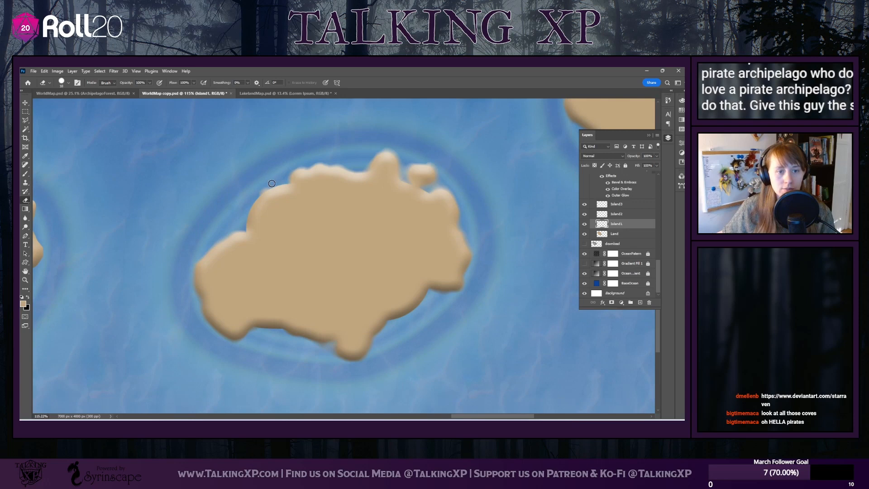
click(623, 216)
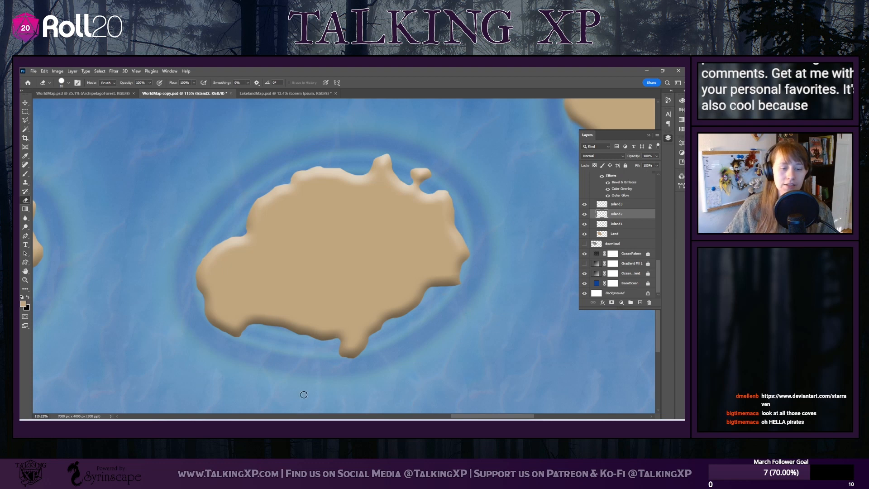
Erase around the smallest, easternmost island's coastline on the Island3 layer, deepening its eastern bay and slimming its peninsulas
drag(476, 417, 512, 417)
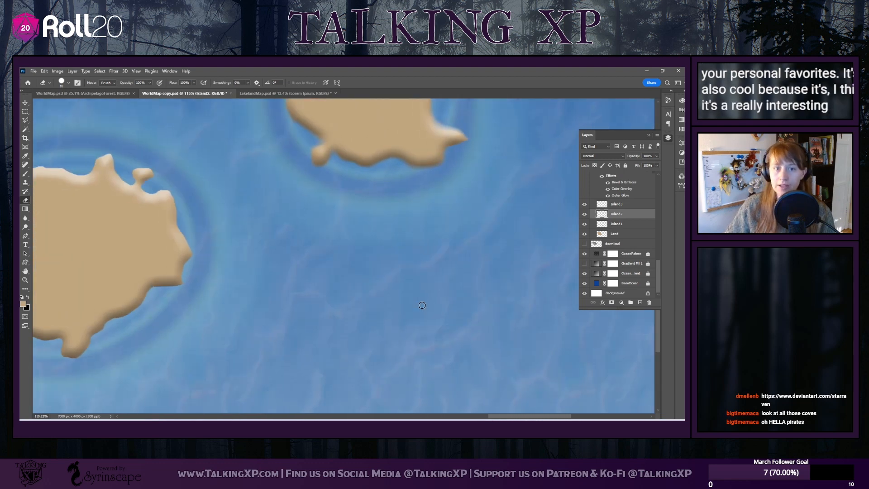
scroll(422, 305, up, 2)
scroll(422, 305, up, 4)
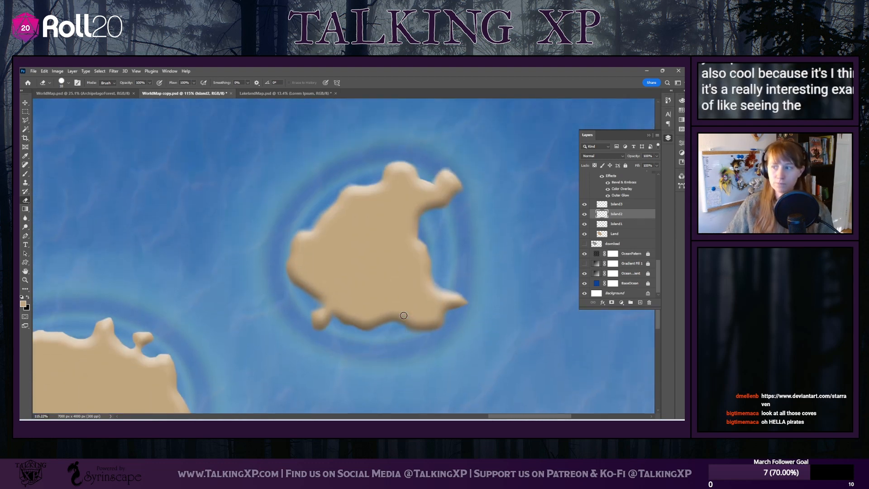
click(604, 204)
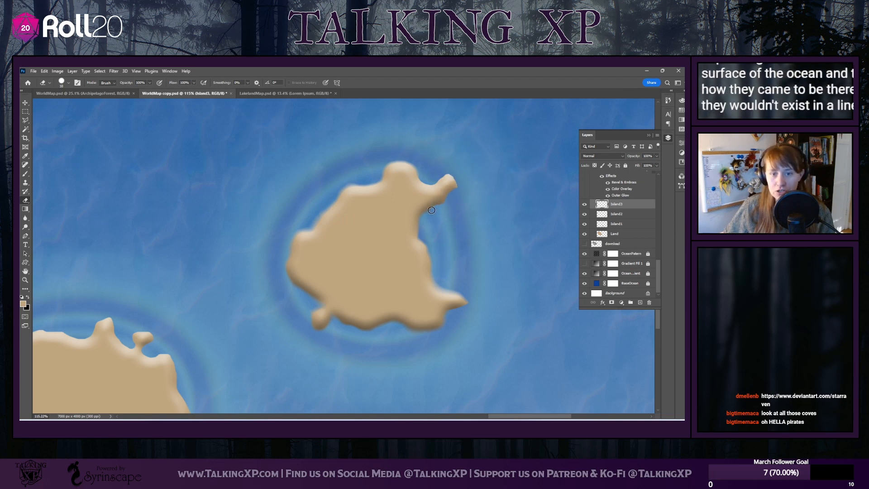
drag(423, 215, 415, 232)
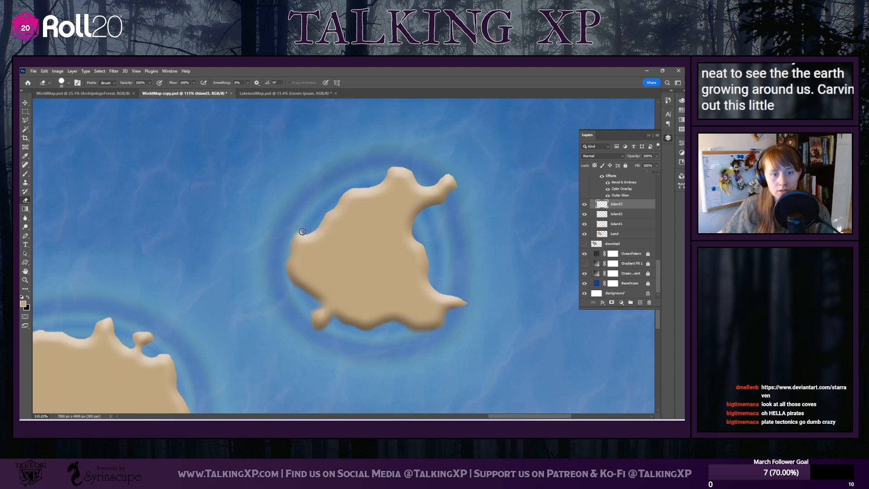
scroll(268, 219, down, 3)
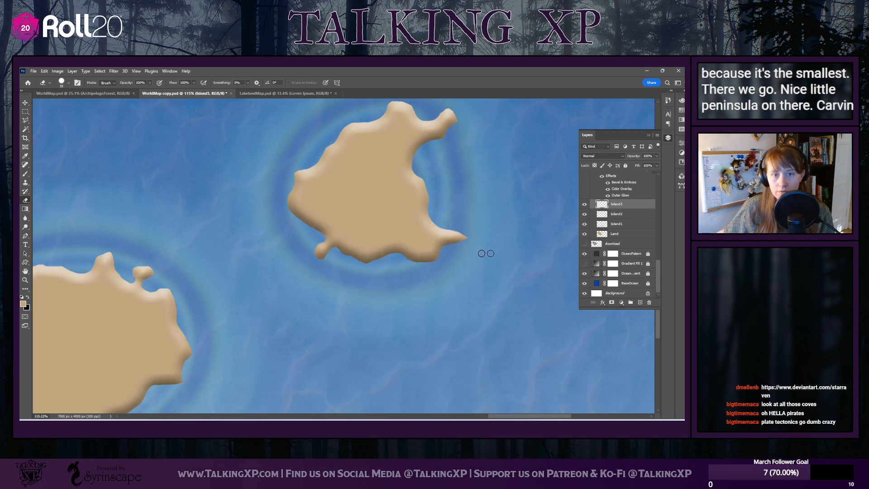
scroll(390, 272, left, 6)
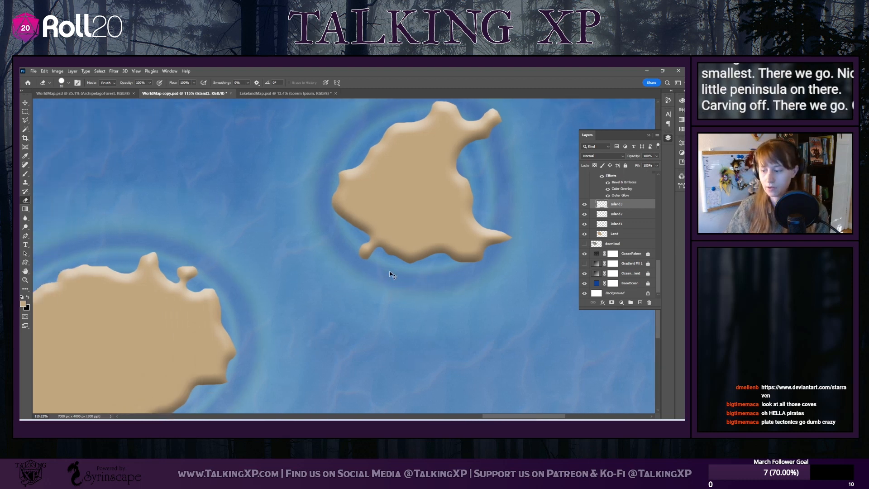
scroll(390, 274, left, 5)
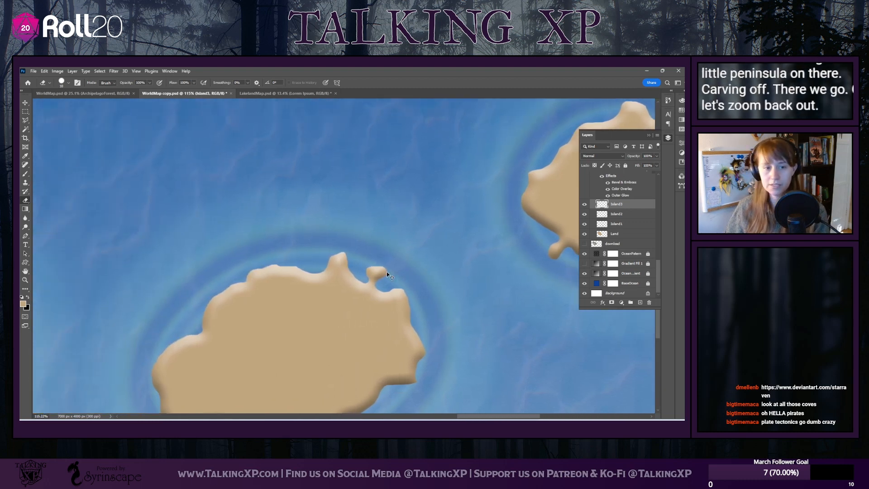
scroll(346, 281, down, 5)
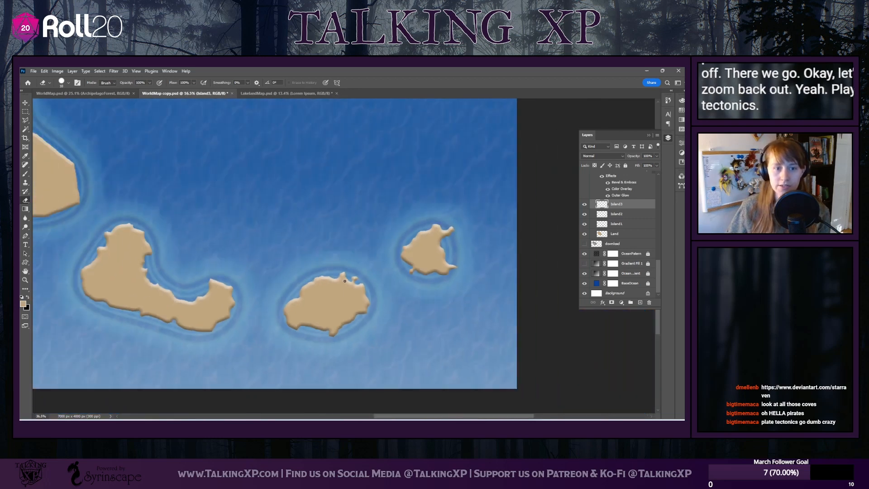
scroll(295, 284, down, 5)
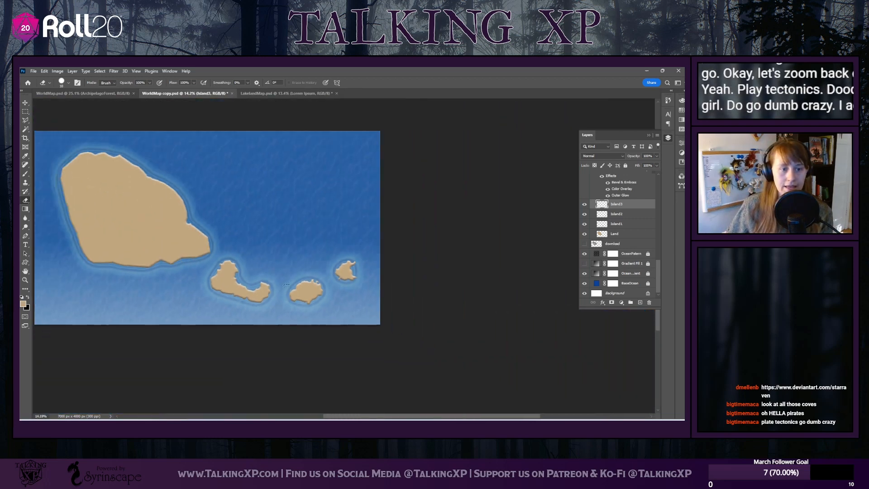
scroll(382, 385, left, 4)
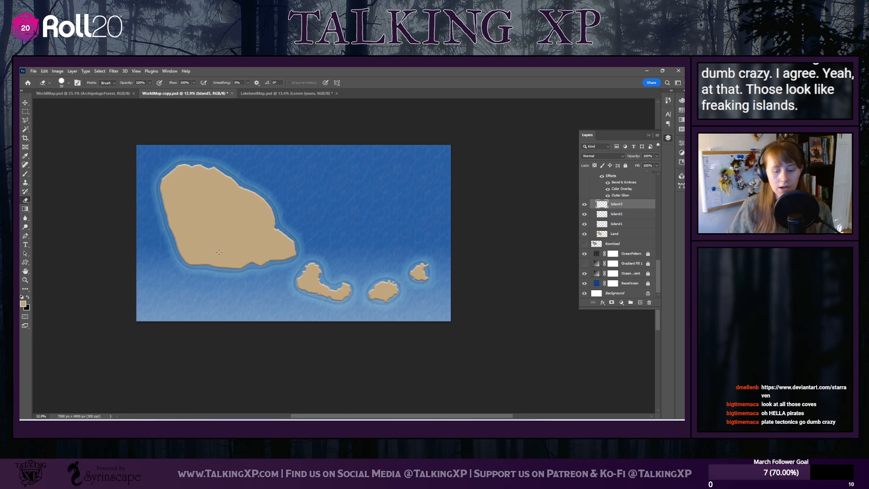
Load the Drippy Water preset for the Brush at a larger size, with the Land layer as the painting target
scroll(186, 283, up, 2)
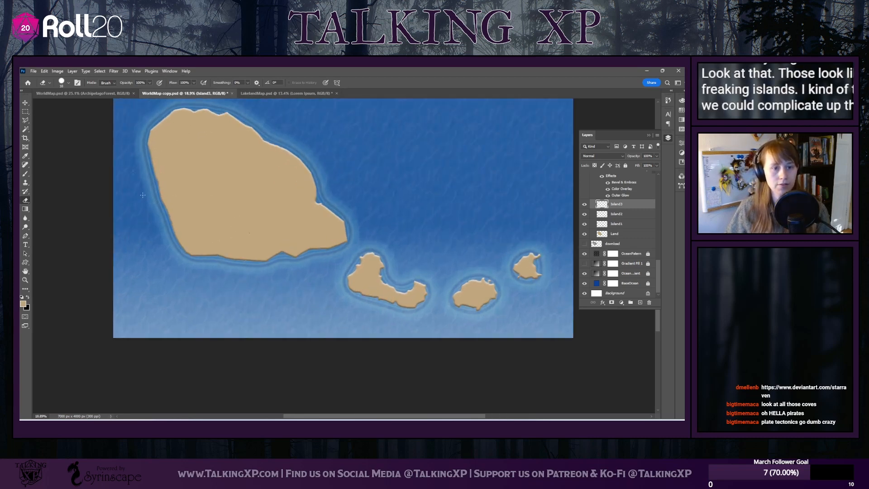
scroll(143, 195, up, 2)
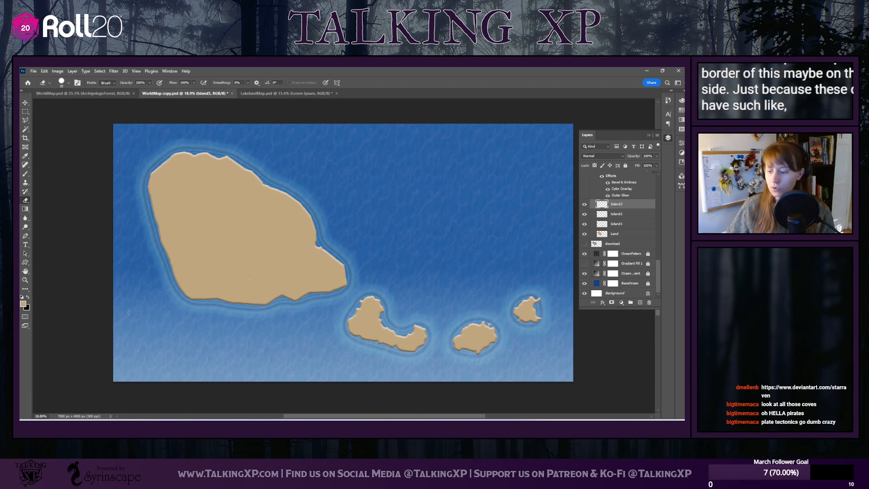
click(26, 174)
click(625, 235)
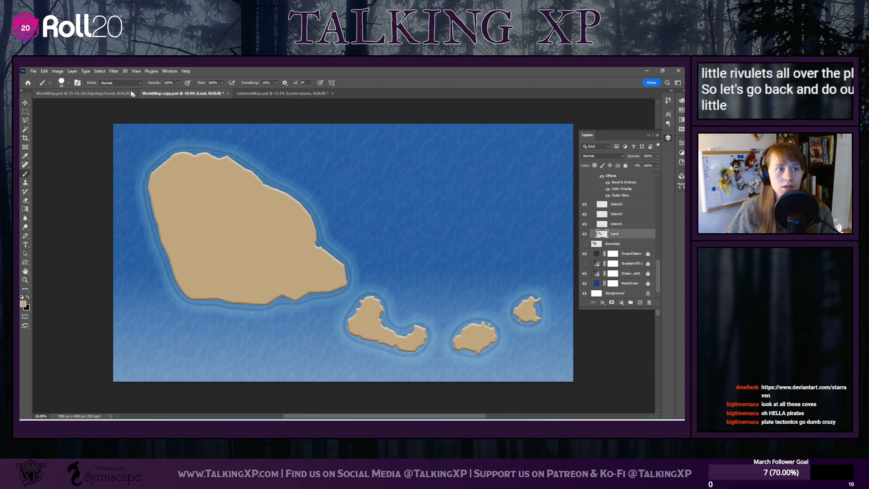
click(69, 84)
scroll(62, 257, down, 5)
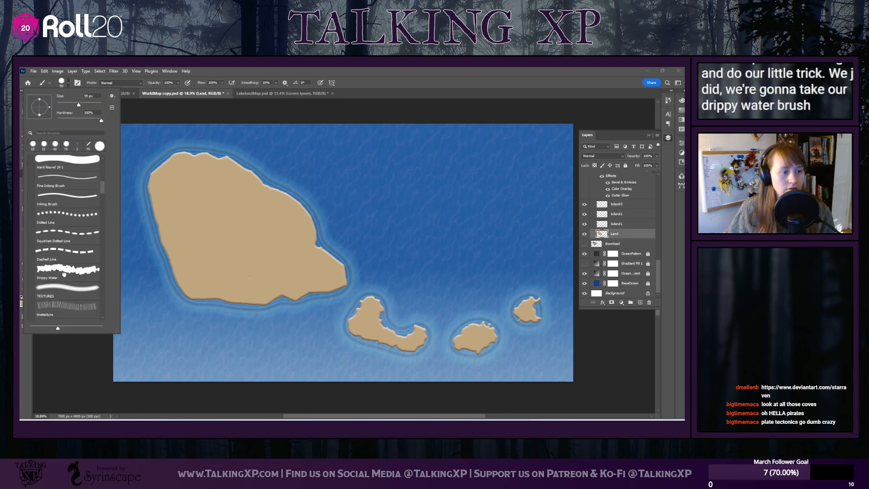
click(67, 270)
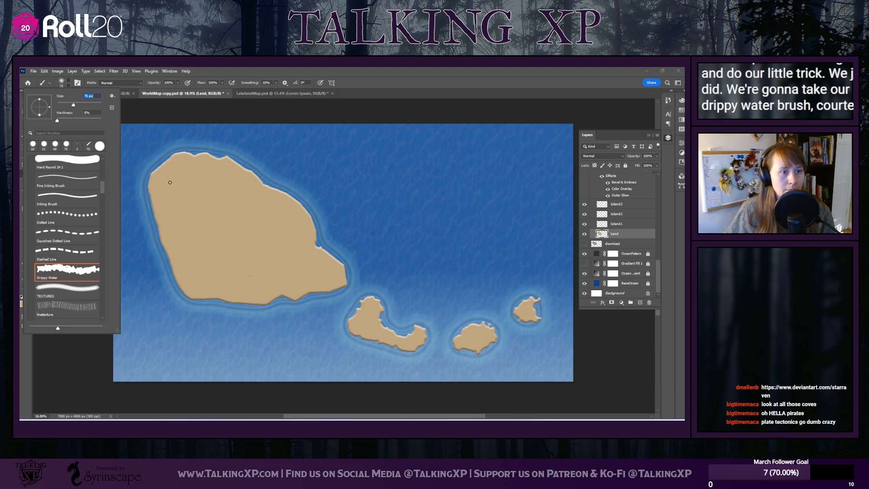
drag(73, 104, 78, 105)
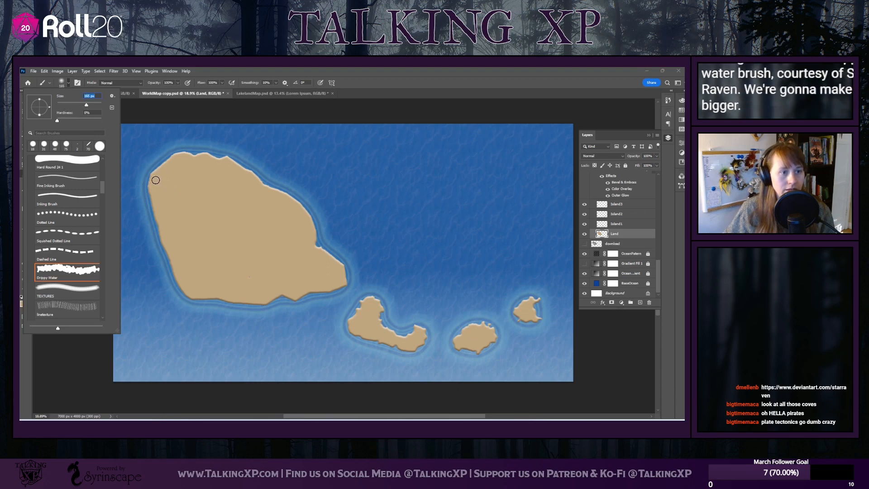
Paint a ragged edge along the largest island's western coast, northwestern corner and northeastern coast
mouse_move(155, 180)
mouse_down()
mouse_move(187, 295)
mouse_move(228, 288)
mouse_move(197, 294)
mouse_up()
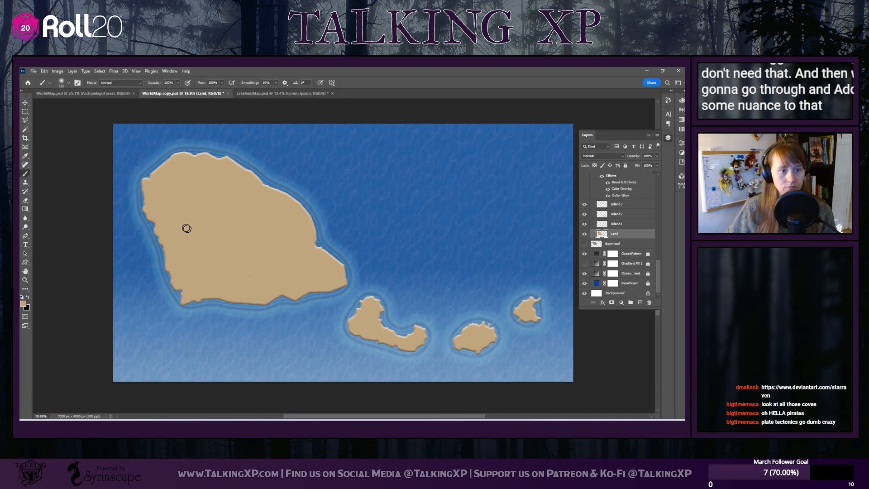
drag(156, 159, 172, 162)
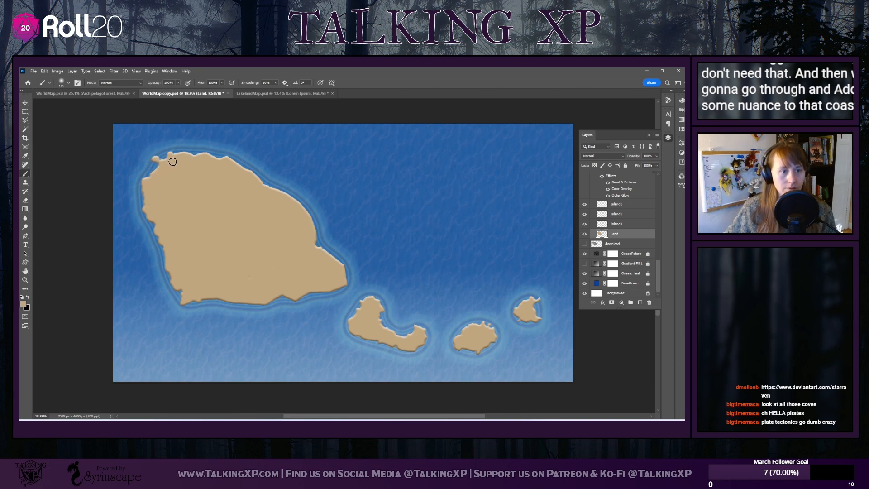
mouse_move(263, 187)
mouse_down()
mouse_move(290, 199)
mouse_move(308, 234)
mouse_up()
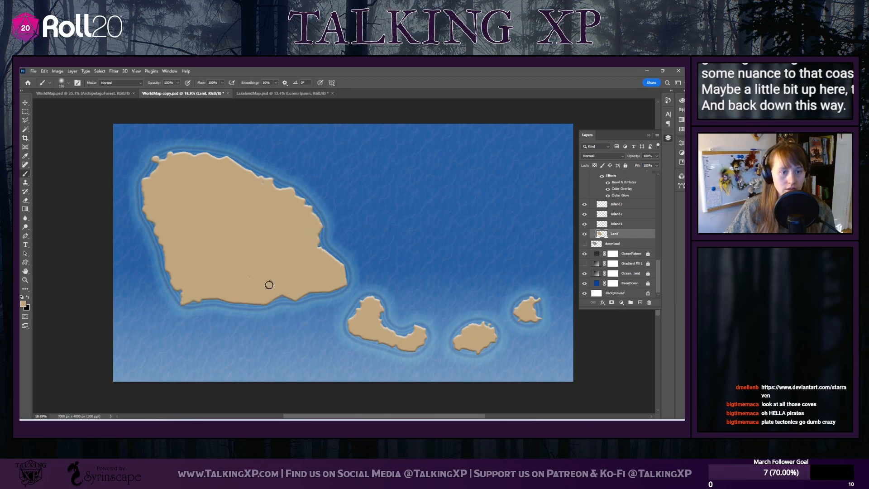
Paint rugged bumps along the largest island's southern coast, undoing the oversized southeastern headland and repainting it smaller
mouse_move(296, 297)
mouse_down()
mouse_move(310, 312)
mouse_move(283, 307)
mouse_up()
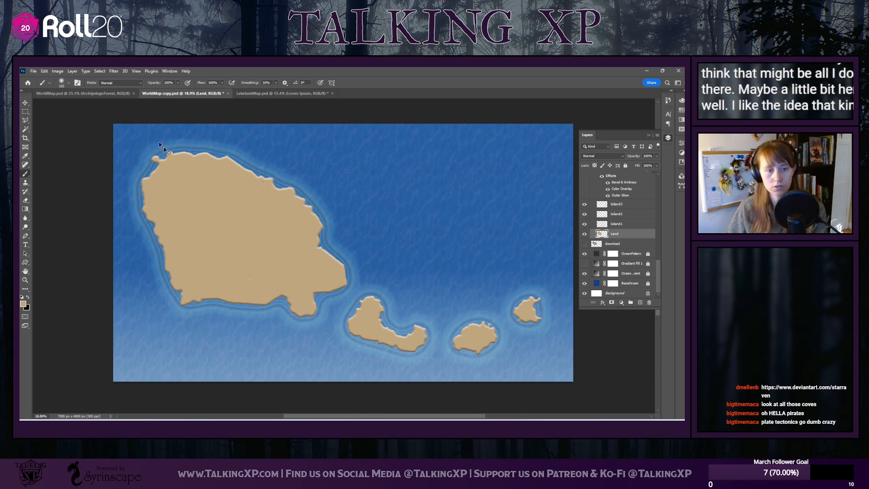
key(ctrl+z)
mouse_move(298, 293)
mouse_down()
mouse_move(307, 302)
mouse_move(319, 287)
mouse_up()
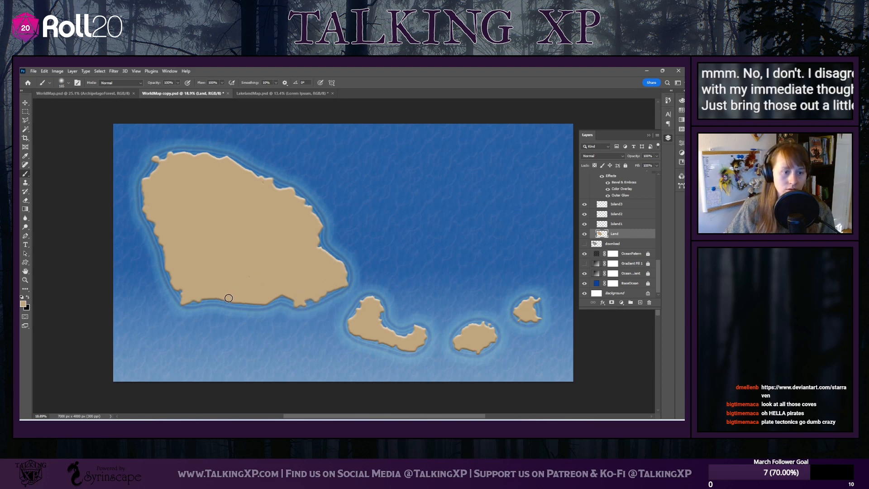
drag(229, 298, 241, 301)
Paint small islets south, west, northeast and east of the largest island, plus one north of the middle island
drag(199, 333, 203, 337)
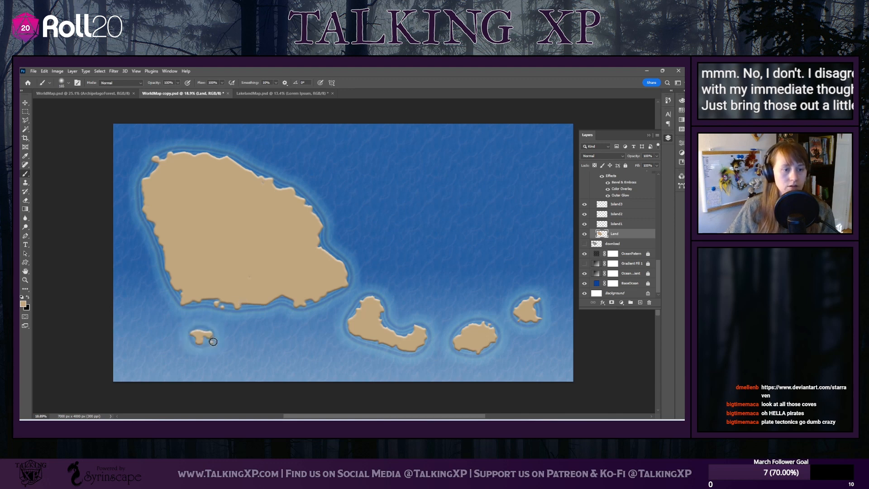
click(131, 252)
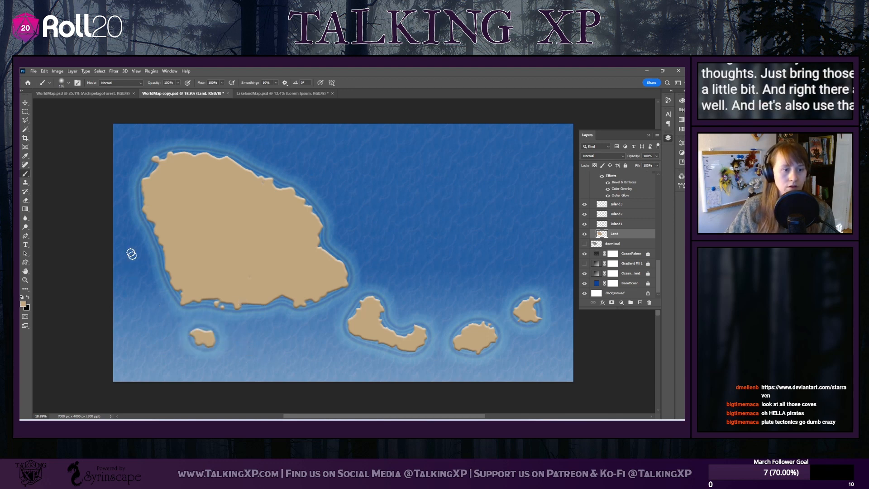
click(277, 149)
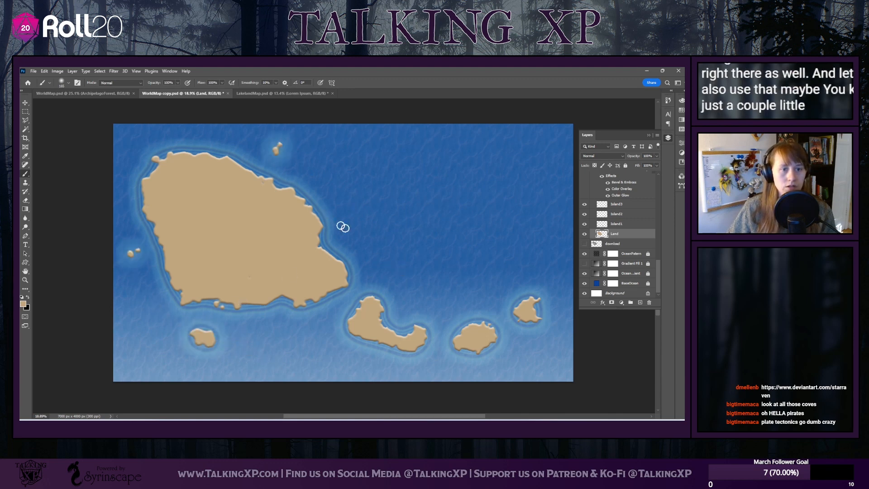
click(348, 216)
click(468, 262)
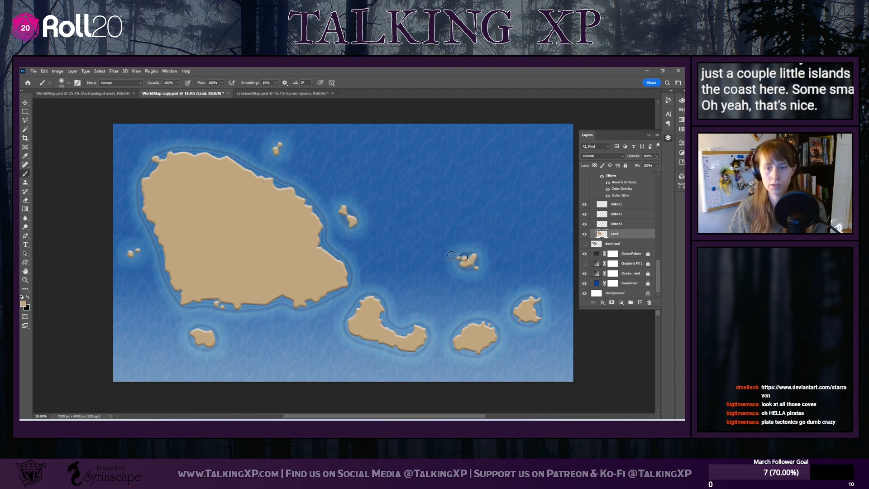
Enlarge the hard round Eraser and chisel the largest island's northwestern coast into sharper shapes
scroll(187, 321, left, 2)
scroll(184, 293, left, 4)
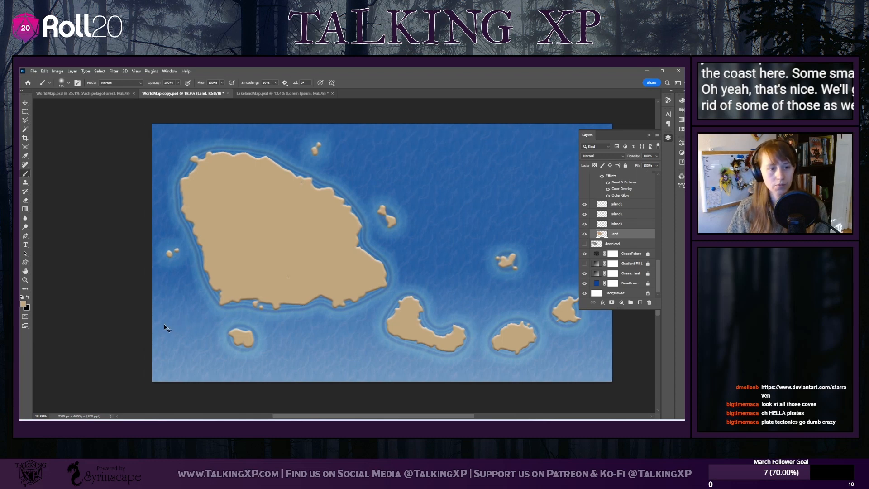
scroll(205, 239, up, 3)
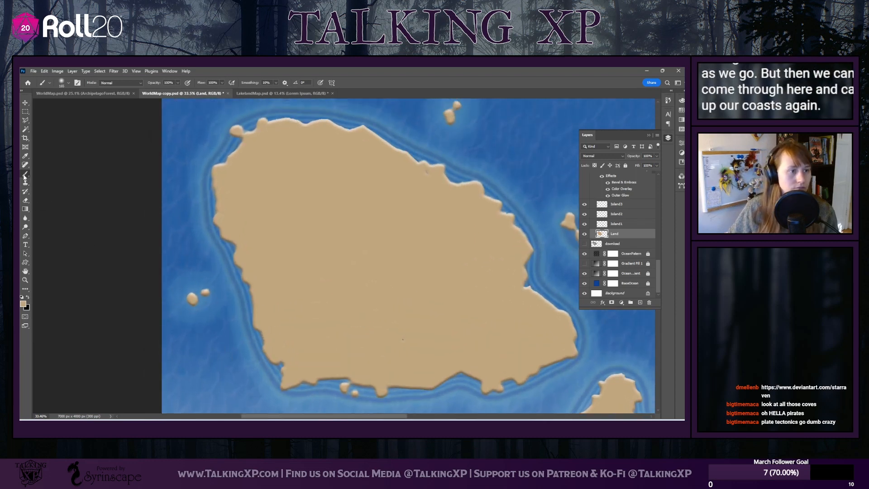
click(25, 201)
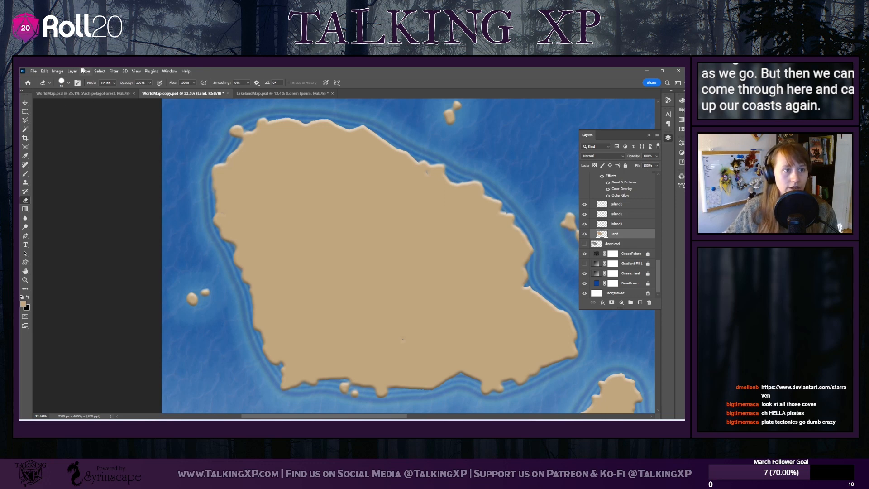
click(69, 84)
drag(62, 104, 69, 105)
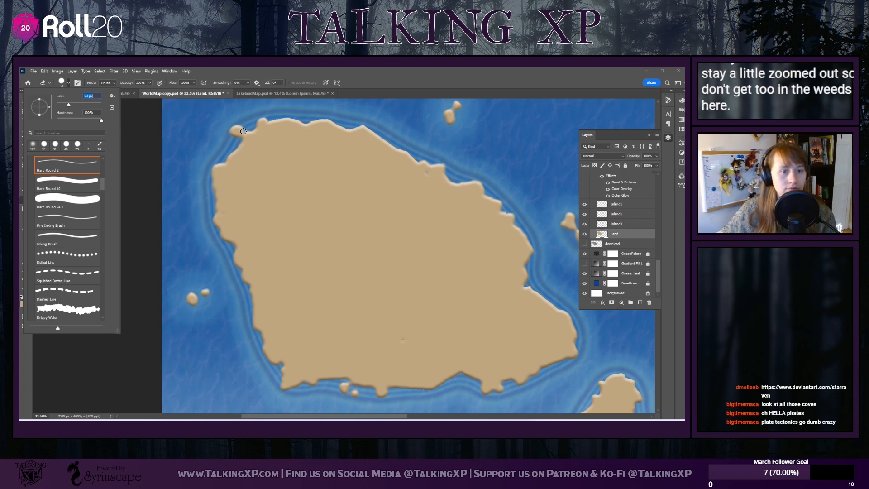
drag(243, 131, 247, 130)
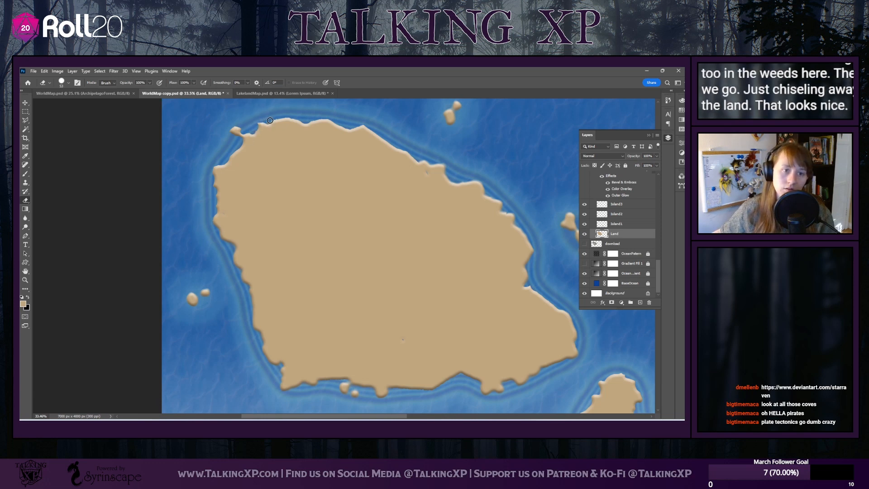
Erase the blurry borders along the largest island's western coast down to its southwestern cove for a crisp edge
scroll(203, 143, down, 2)
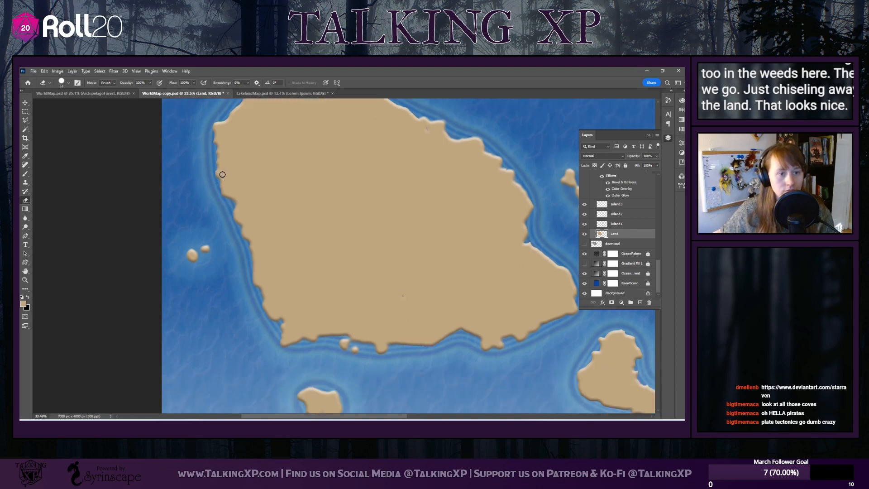
click(30, 175)
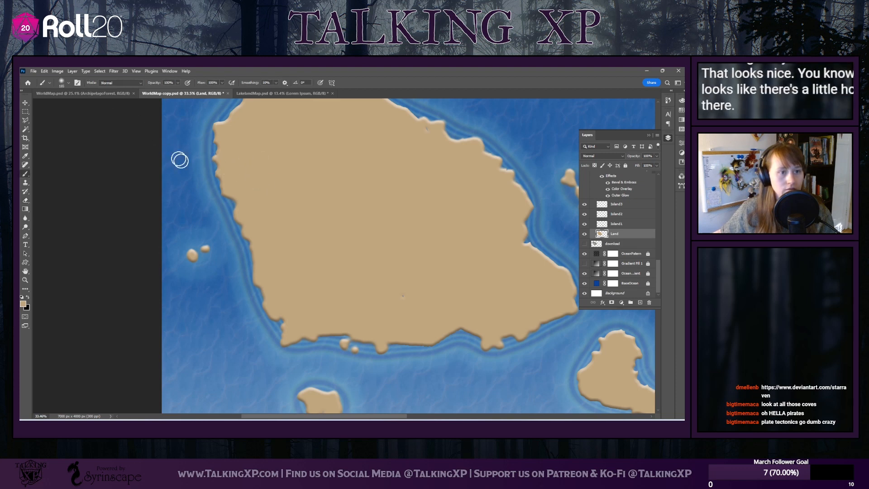
click(26, 200)
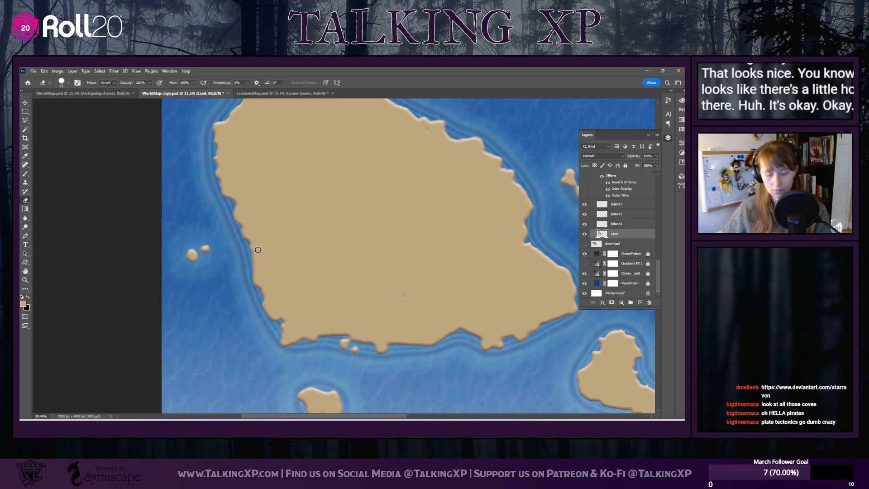
scroll(257, 248, up, 6)
scroll(133, 186, down, 1)
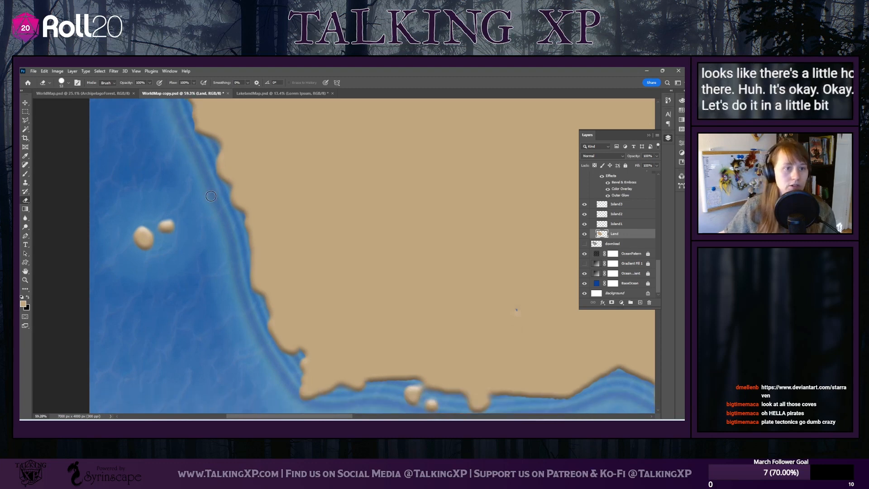
scroll(133, 186, up, 3)
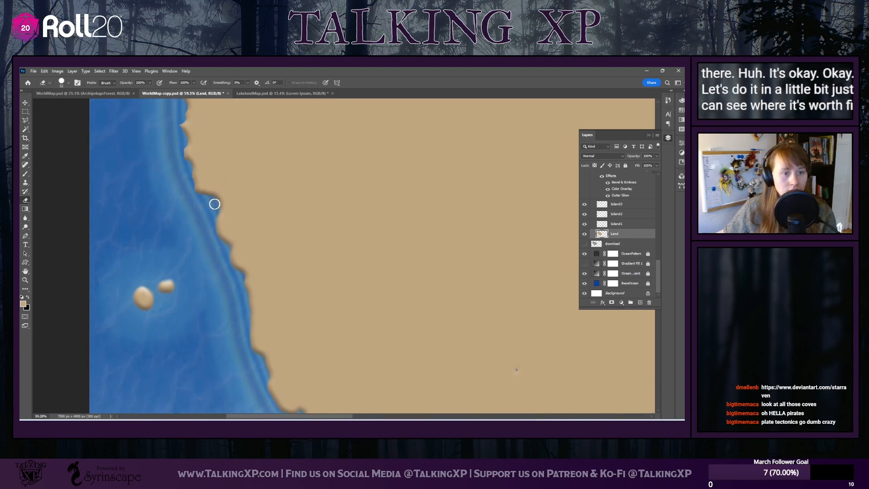
mouse_move(214, 212)
mouse_down()
mouse_move(210, 231)
mouse_move(226, 244)
mouse_move(240, 282)
mouse_up()
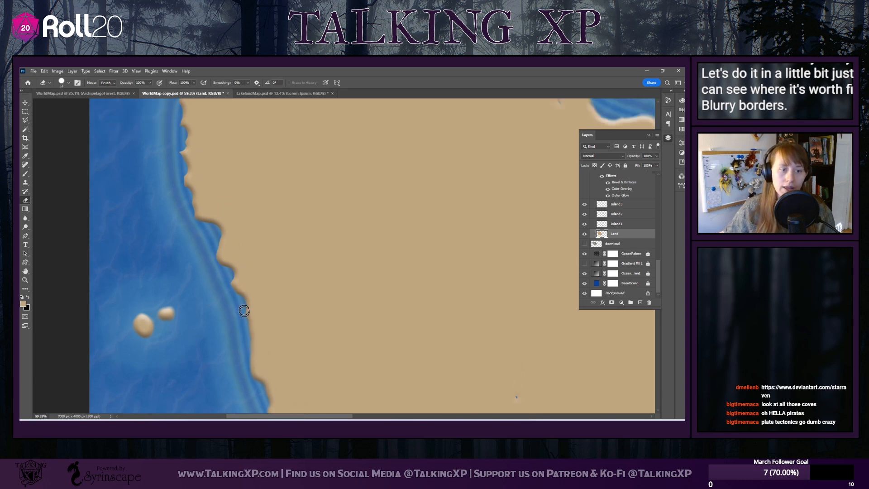
scroll(235, 301, down, 4)
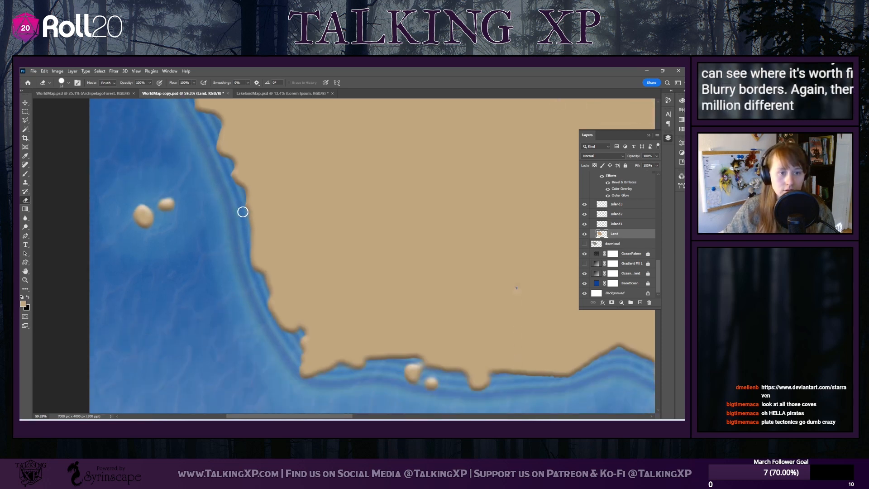
mouse_move(244, 211)
mouse_down()
mouse_move(246, 260)
mouse_move(264, 284)
mouse_move(264, 305)
mouse_move(281, 331)
mouse_move(294, 333)
mouse_up()
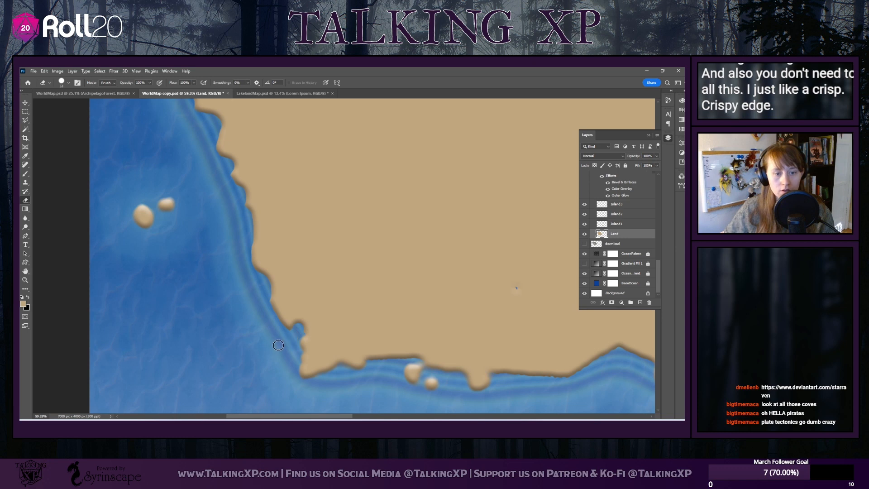
Sharpen the largest island's southwestern corner and adjoining southern shore, erasing the two islets hugging that shore
scroll(279, 346, down, 3)
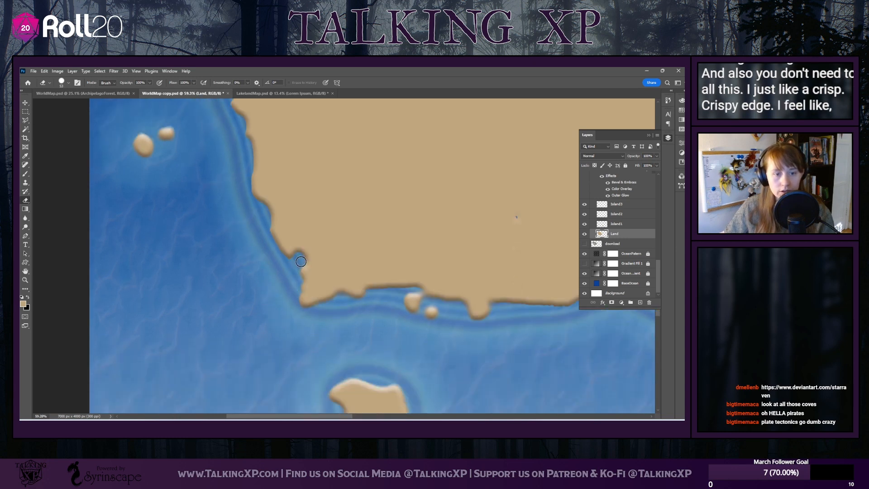
drag(301, 262, 295, 295)
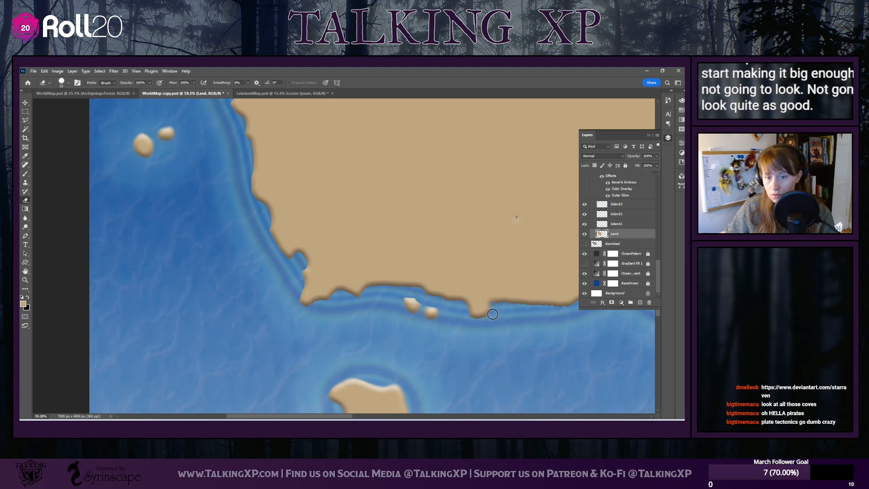
mouse_move(445, 331)
mouse_down()
mouse_move(392, 305)
mouse_move(401, 299)
mouse_move(441, 320)
mouse_up()
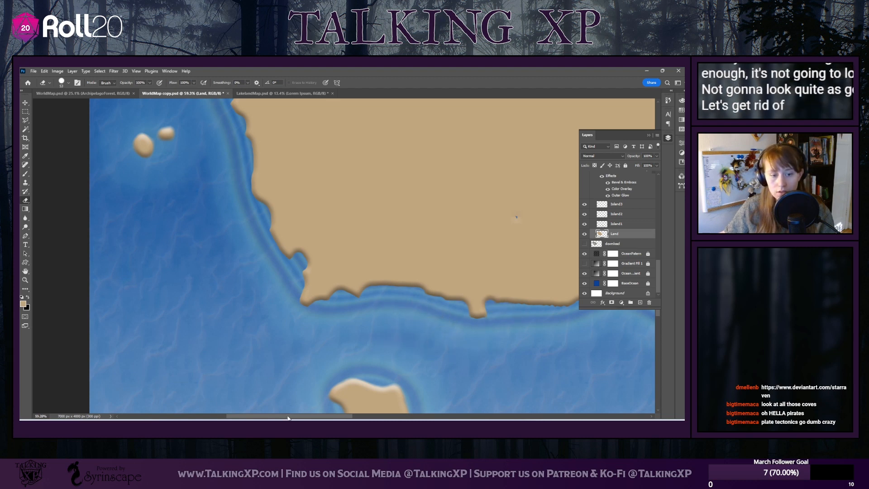
Carve the largest island's southeastern headland with the Eraser, notching its tip and deepening the inlet on its eastern side
drag(288, 417, 345, 417)
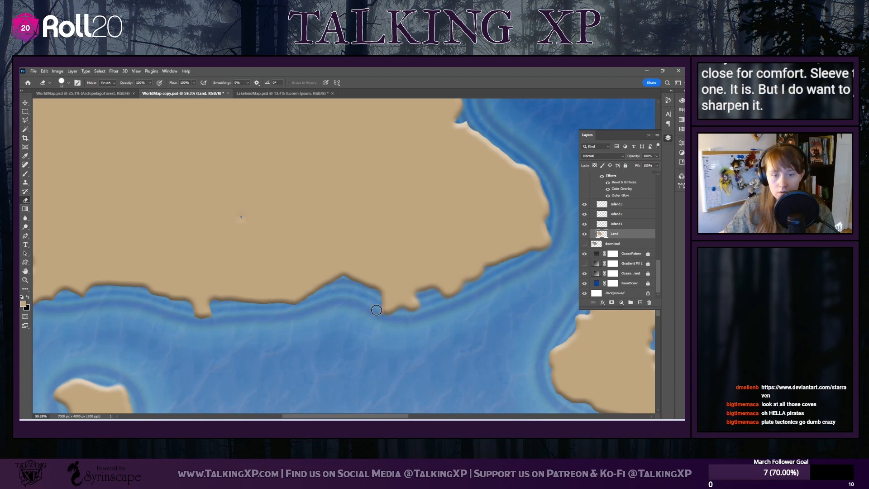
drag(399, 315, 402, 309)
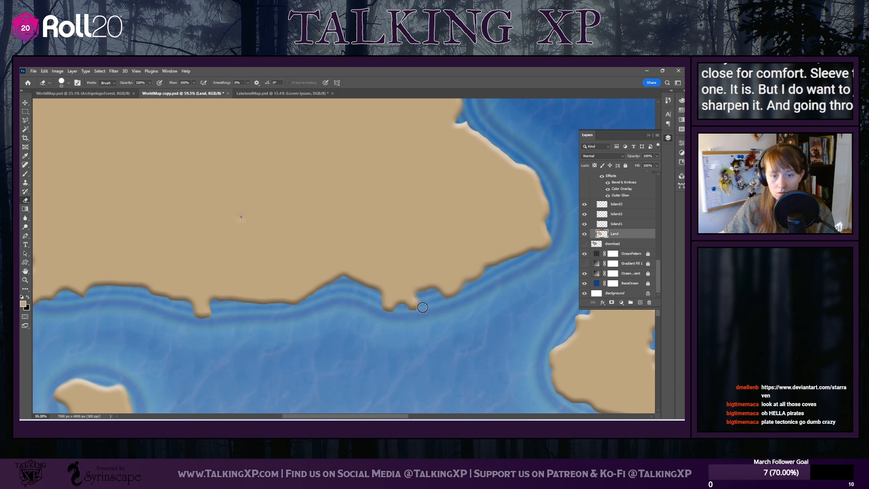
drag(418, 298, 422, 293)
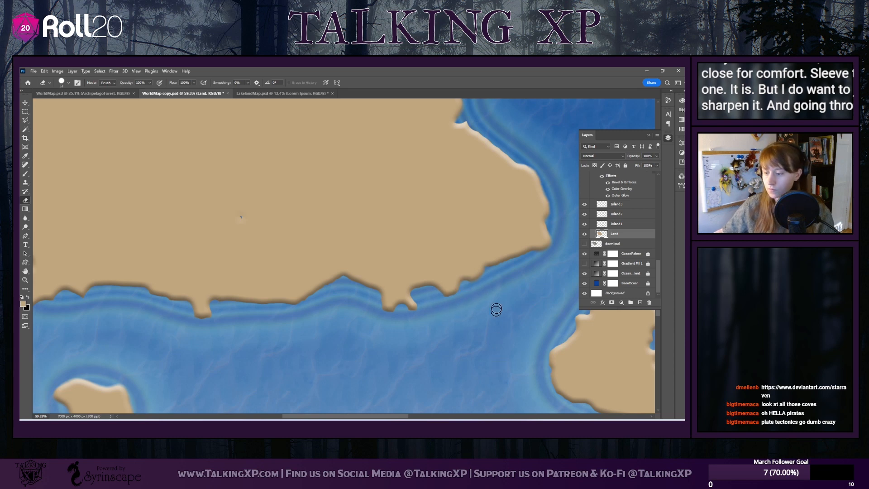
scroll(494, 305, up, 1)
scroll(494, 306, up, 2)
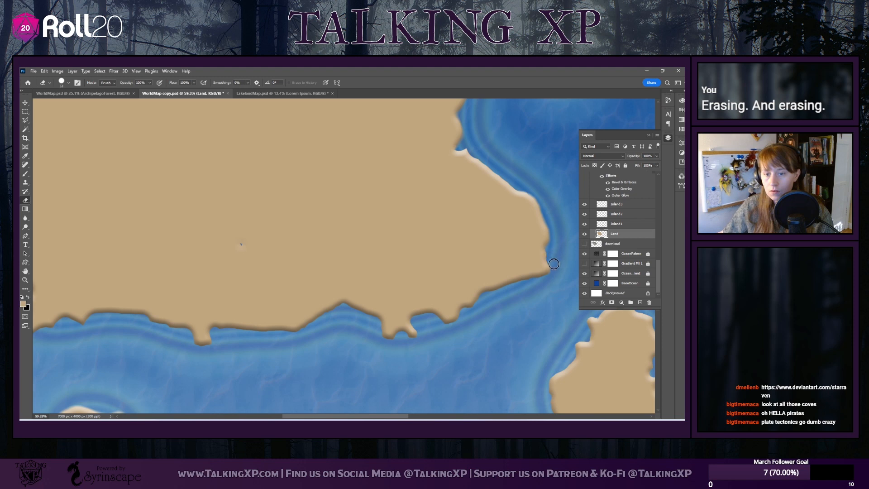
Erase the choppy northeastern coast of the largest island into smooth bays with pointed notches
scroll(526, 308, up, 5)
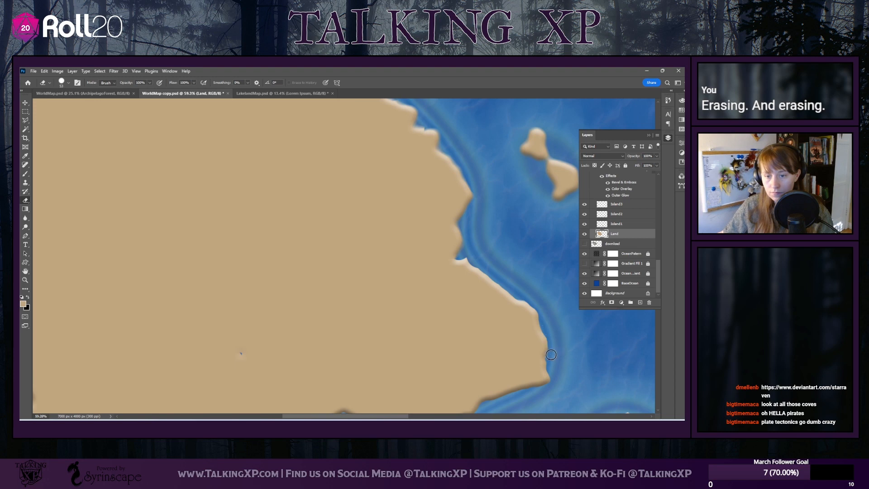
scroll(456, 267, up, 5)
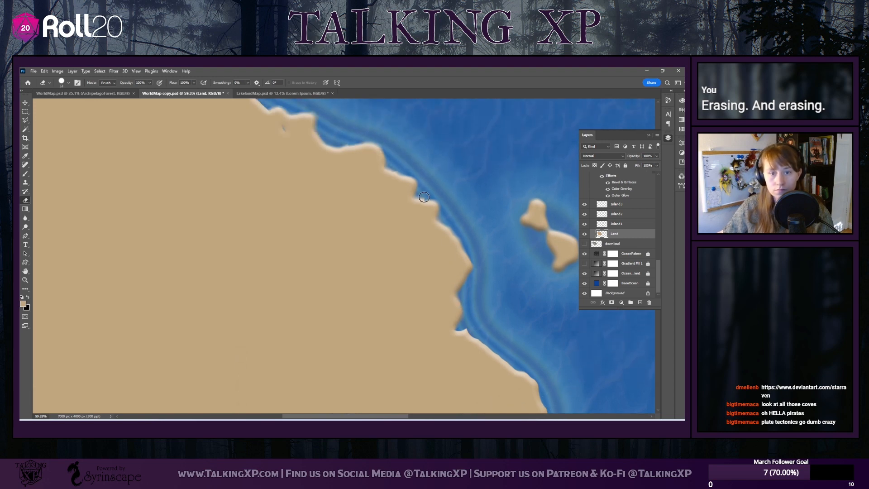
scroll(296, 198, up, 1)
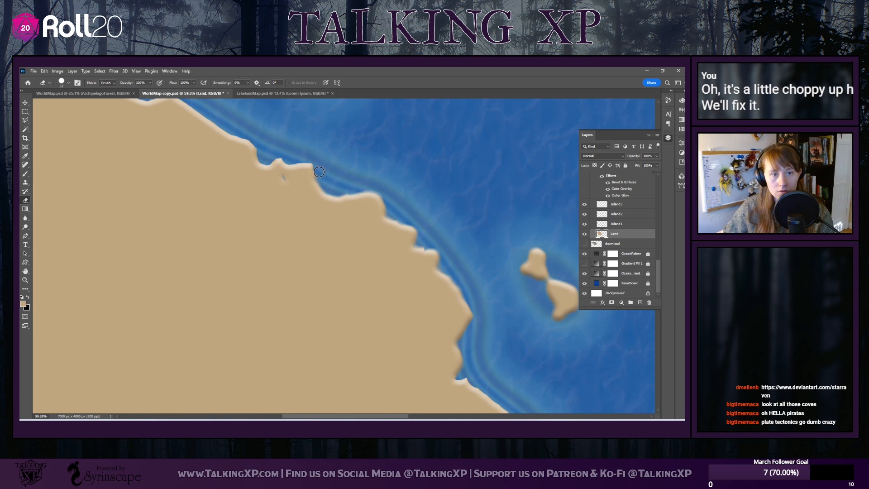
mouse_move(339, 194)
mouse_down()
mouse_move(385, 196)
mouse_move(384, 212)
mouse_move(421, 228)
mouse_move(414, 245)
mouse_move(439, 246)
mouse_move(464, 291)
mouse_up()
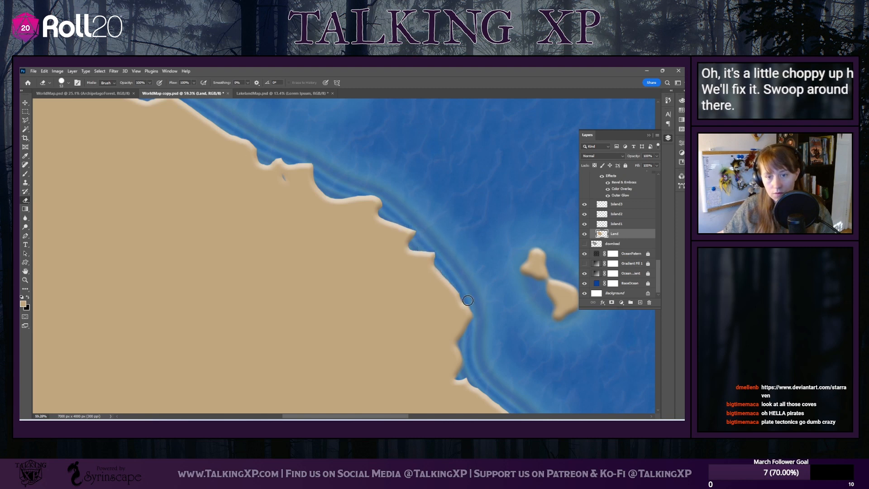
Carve a deeper double cove into the largest island's eastern shore, just north of its southeastern headland
scroll(245, 222, up, 3)
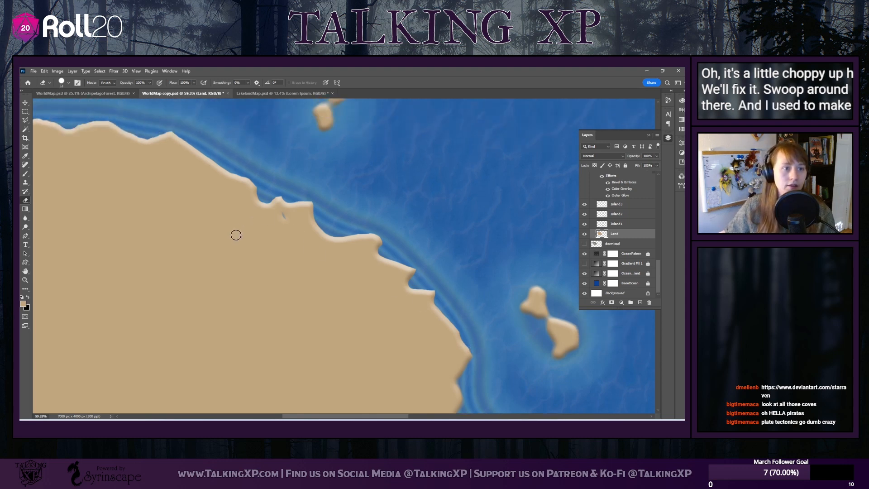
scroll(339, 282, down, 8)
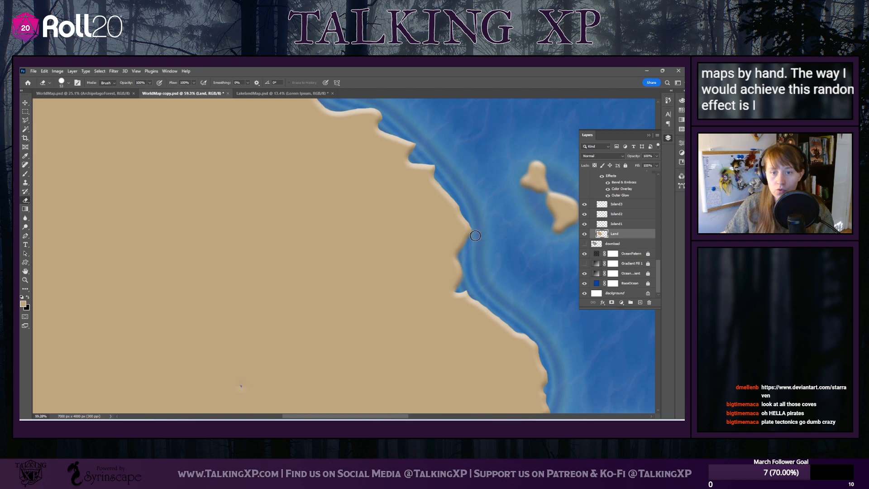
mouse_move(475, 236)
mouse_down()
mouse_move(460, 250)
mouse_move(467, 267)
mouse_move(459, 285)
mouse_up()
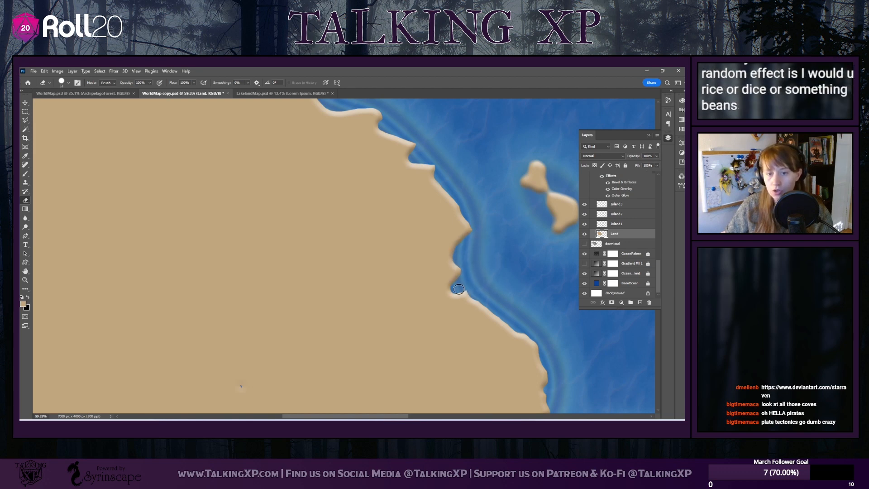
scroll(484, 287, down, 3)
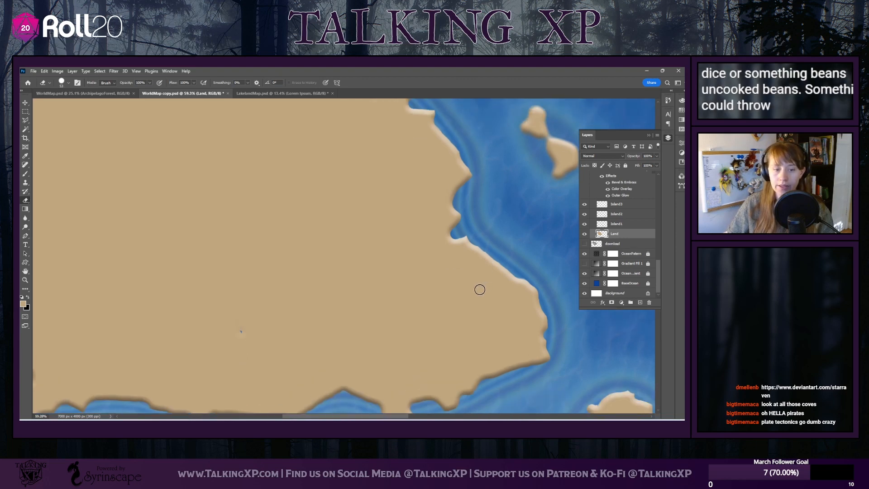
Switch to a hard round Brush and fill the small hole inland of the largest island's northeastern coast
scroll(480, 287, up, 6)
scroll(158, 213, up, 2)
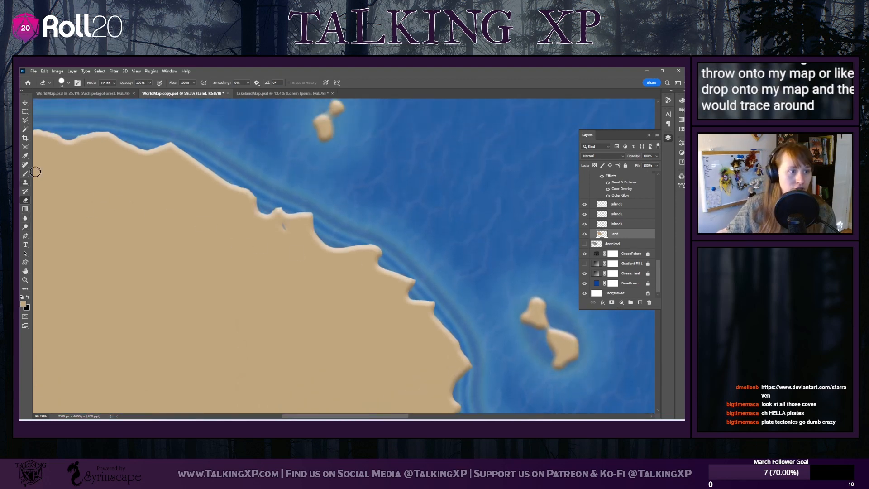
key(b)
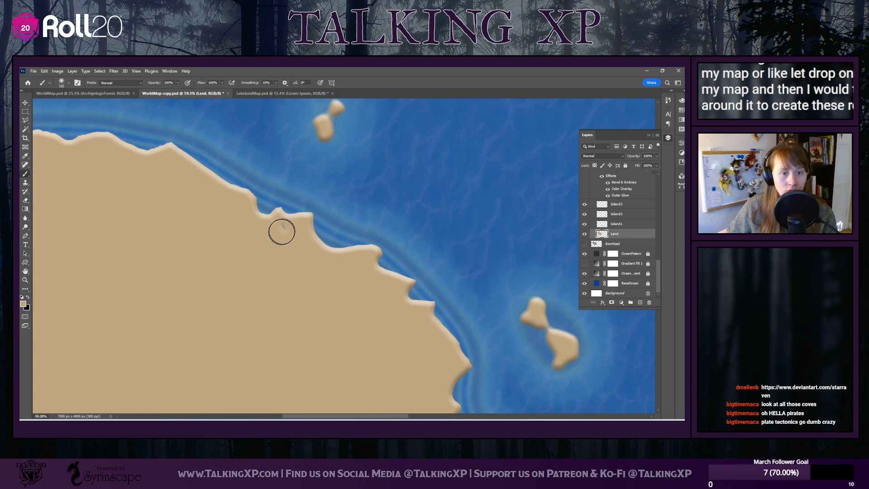
click(67, 83)
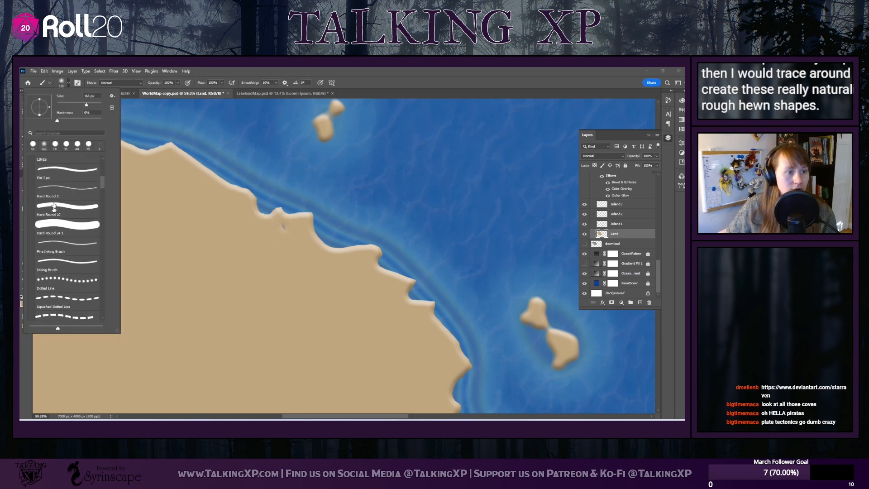
click(54, 226)
click(285, 231)
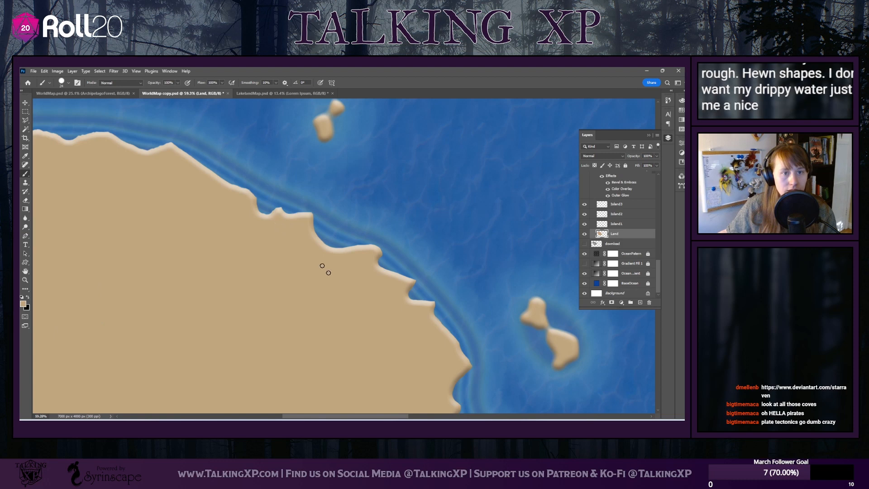
Erase the small pair of islets north of the main landmass and the small island in the open eastern sea
scroll(253, 239, up, 5)
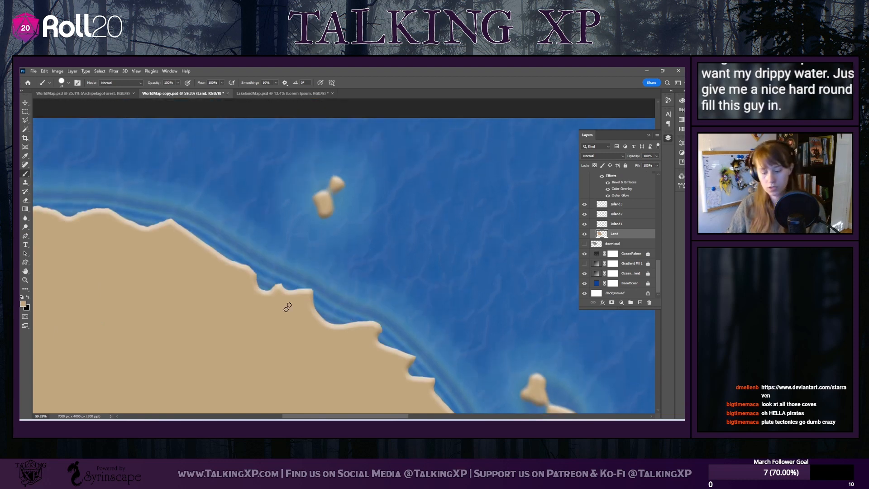
scroll(282, 317, down, 5)
scroll(279, 318, up, 1)
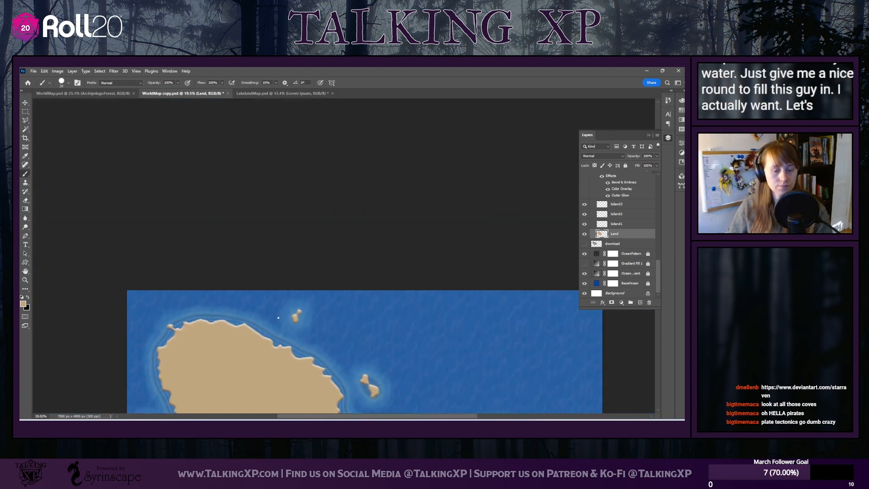
scroll(279, 318, down, 5)
scroll(278, 317, down, 1)
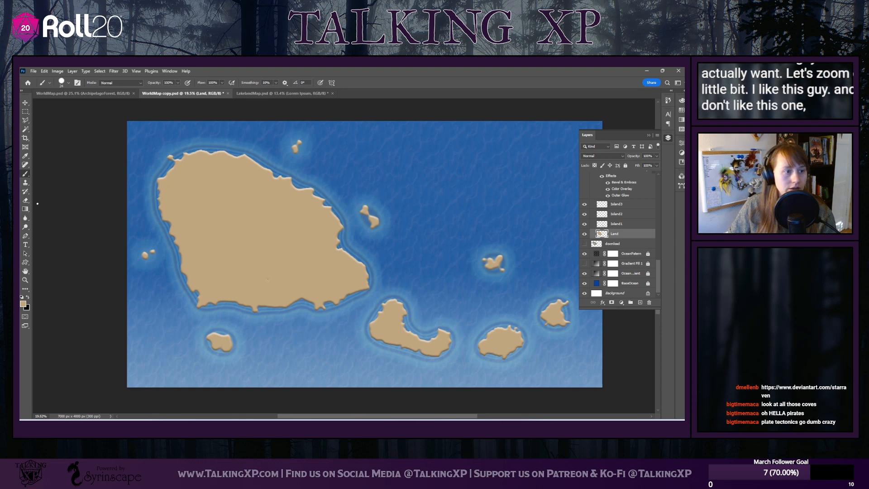
key(e)
drag(296, 135, 288, 150)
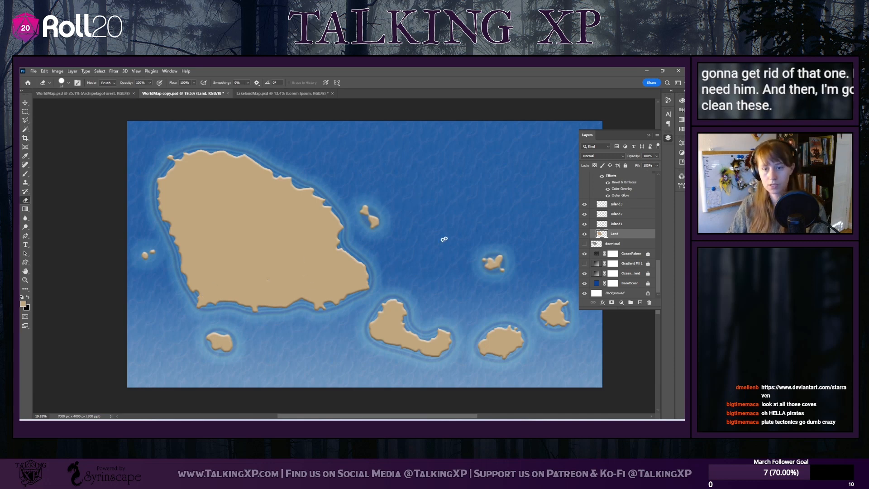
drag(484, 257, 495, 268)
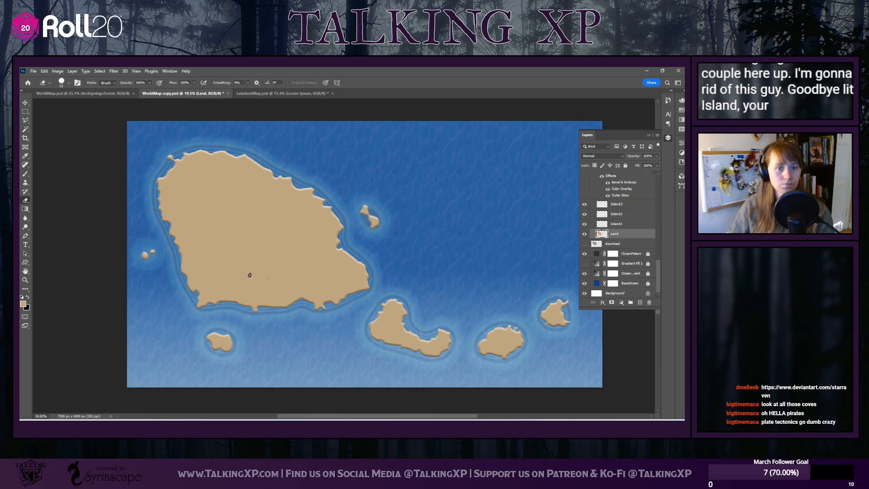
Paint over the blurry edges of the two western islets with the Brush, making them slightly larger and crisper
scroll(144, 261, up, 8)
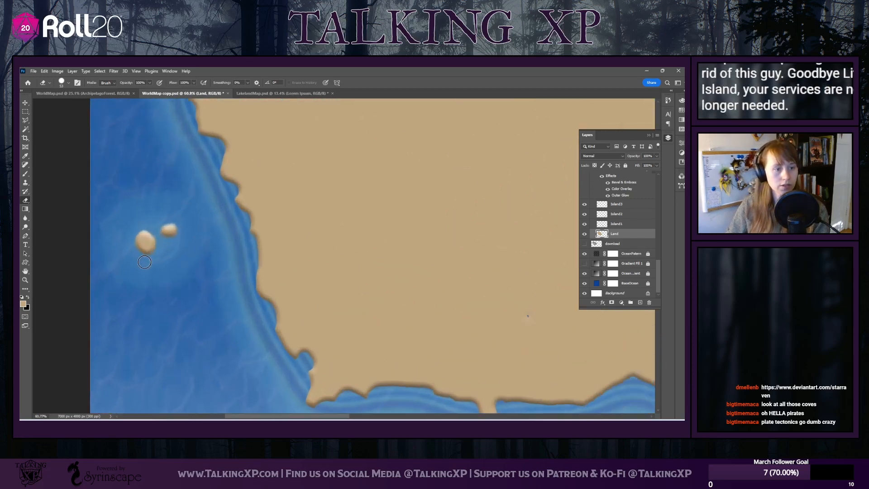
key(b)
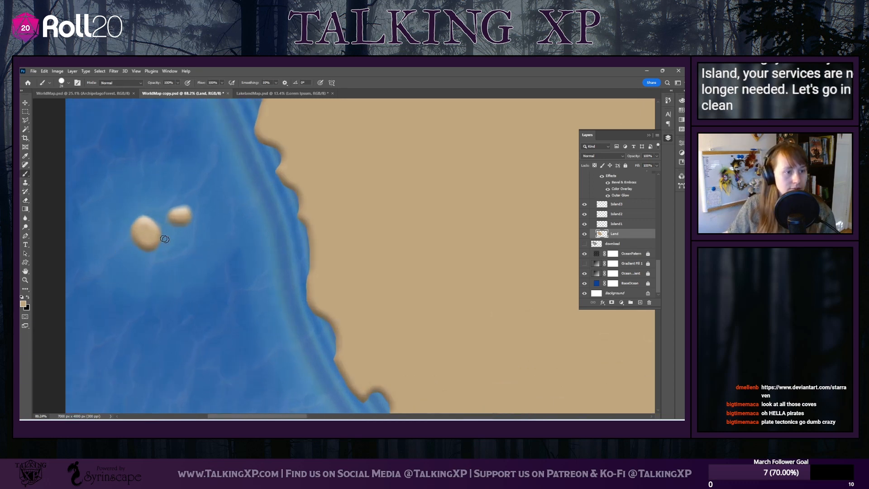
mouse_move(145, 219)
mouse_down()
mouse_move(132, 221)
mouse_move(128, 234)
mouse_move(136, 242)
mouse_move(156, 229)
mouse_up()
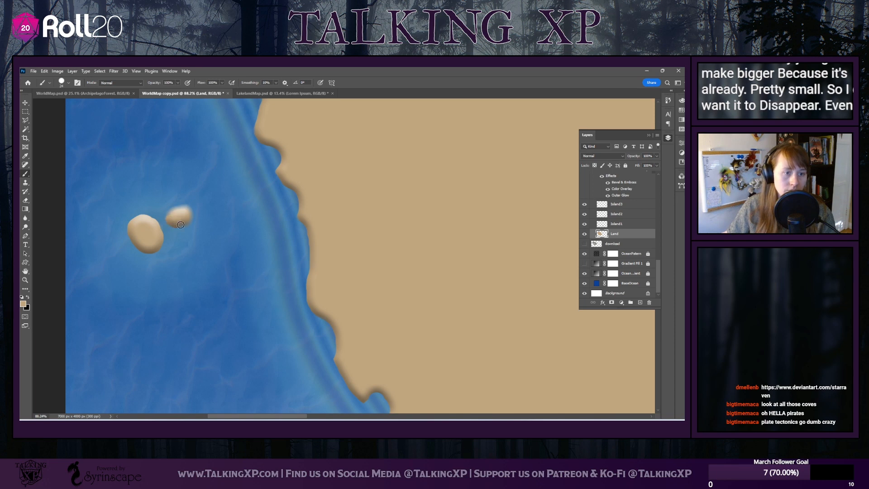
drag(182, 207, 169, 219)
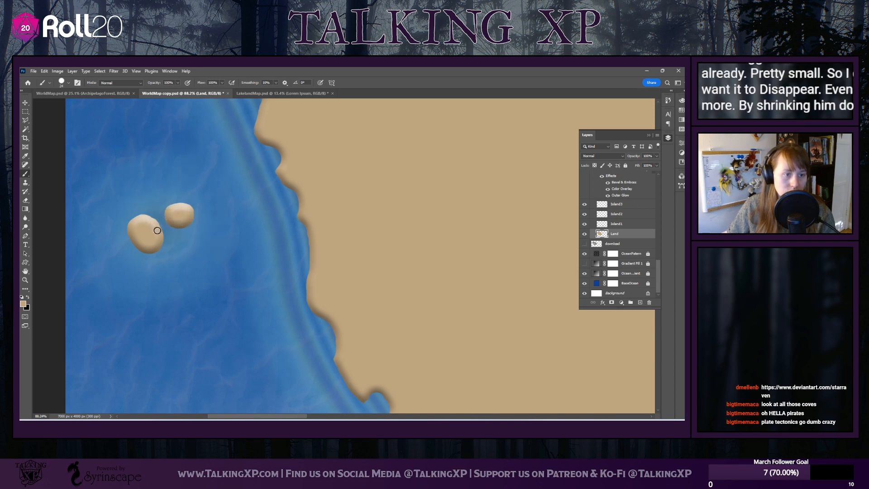
Paint around the rim of the small island south of the main landmass, enlarging it to cover its blurry edges
scroll(270, 313, down, 3)
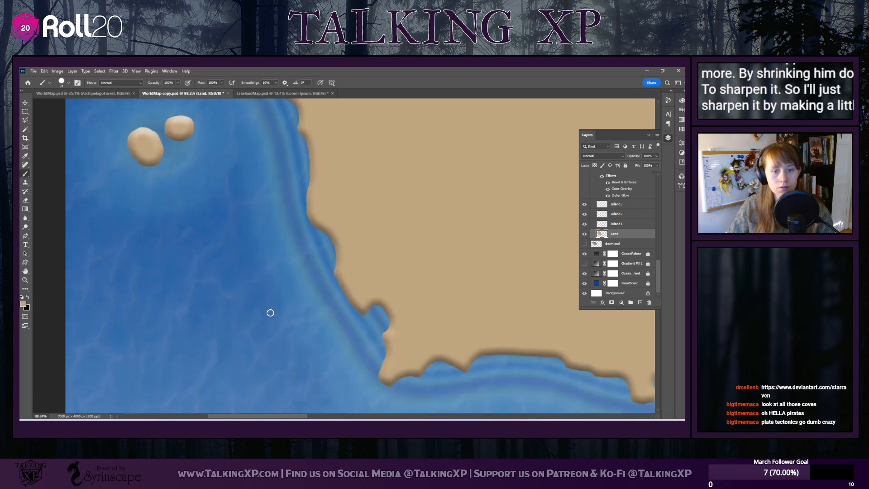
scroll(270, 312, down, 10)
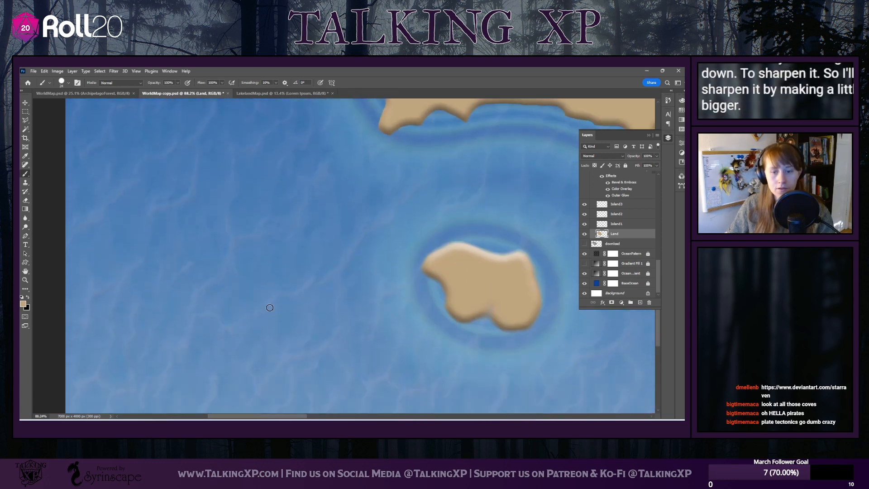
scroll(270, 307, down, 1)
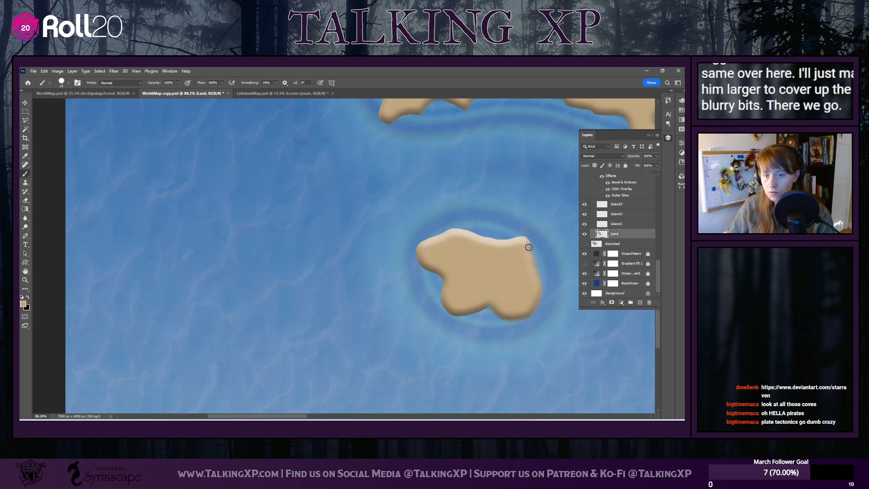
mouse_move(541, 283)
mouse_down()
mouse_move(537, 310)
mouse_move(524, 317)
mouse_up()
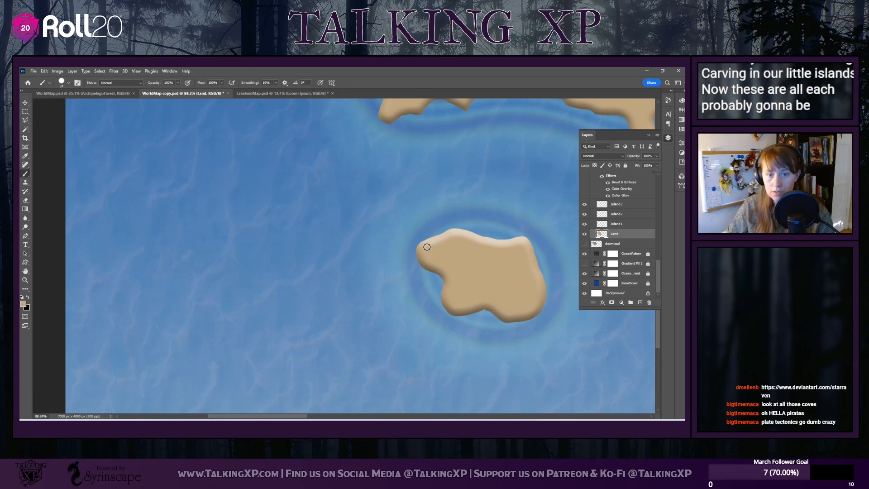
Paint crisp, slightly larger edges on the two-lobed islet off the northeastern coast, keeping its lobes joined
drag(304, 416, 414, 417)
scroll(364, 341, up, 3)
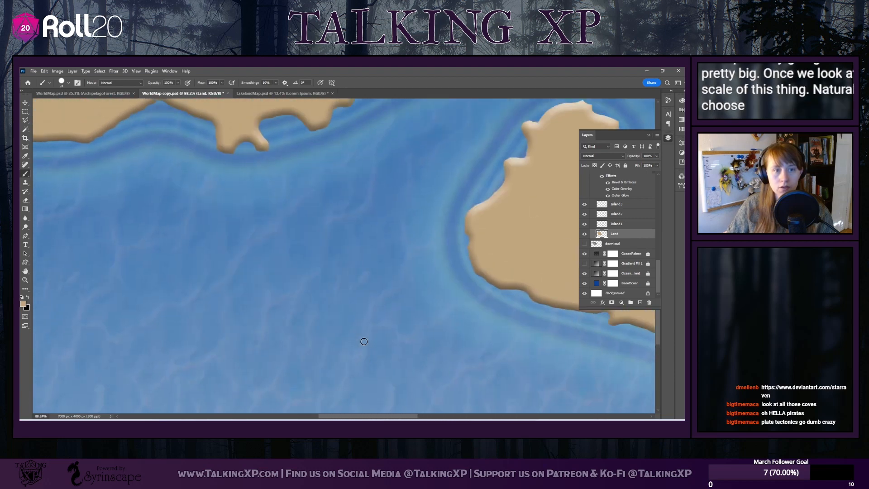
scroll(661, 336, down, 10)
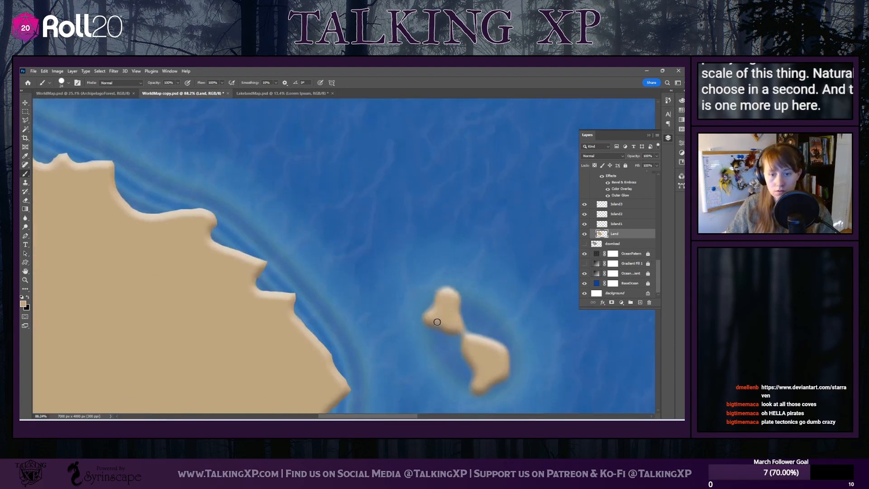
mouse_move(419, 322)
mouse_down()
mouse_move(435, 291)
mouse_move(455, 291)
mouse_up()
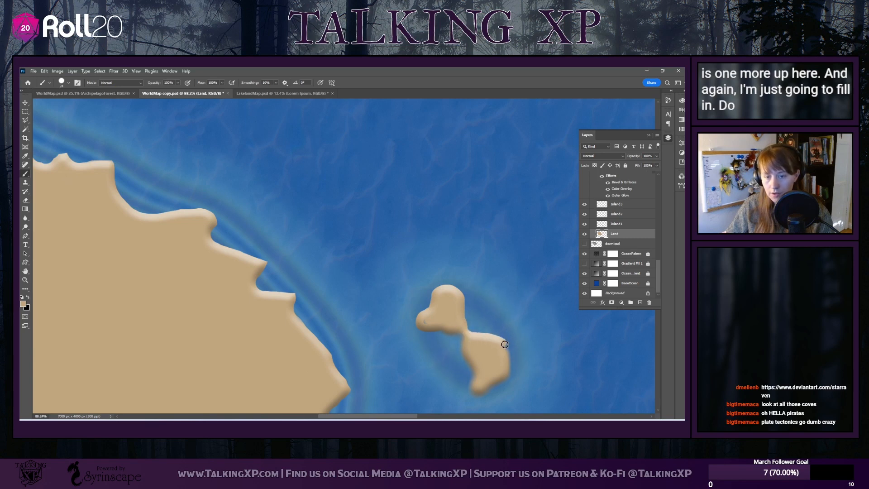
mouse_move(505, 345)
mouse_down()
mouse_move(508, 377)
mouse_move(469, 394)
mouse_up()
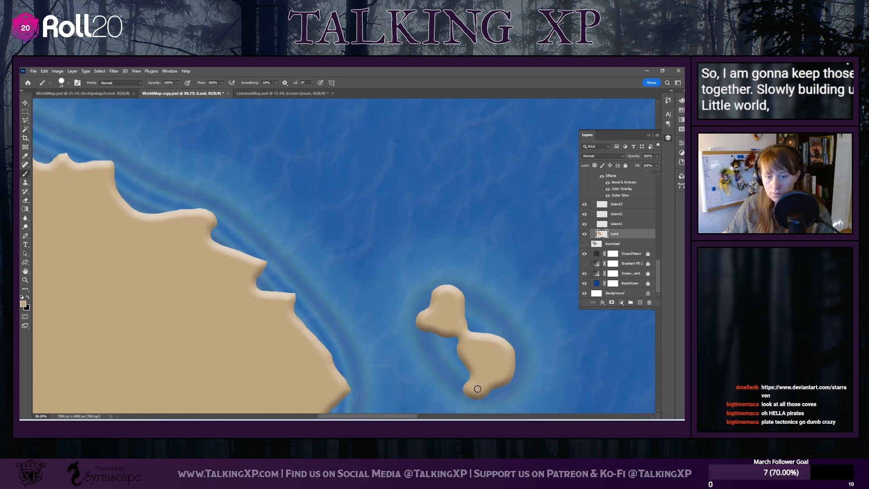
View the whole map and toggle the Land layer's visibility off and on to check which islands it holds
scroll(349, 368, left, 1)
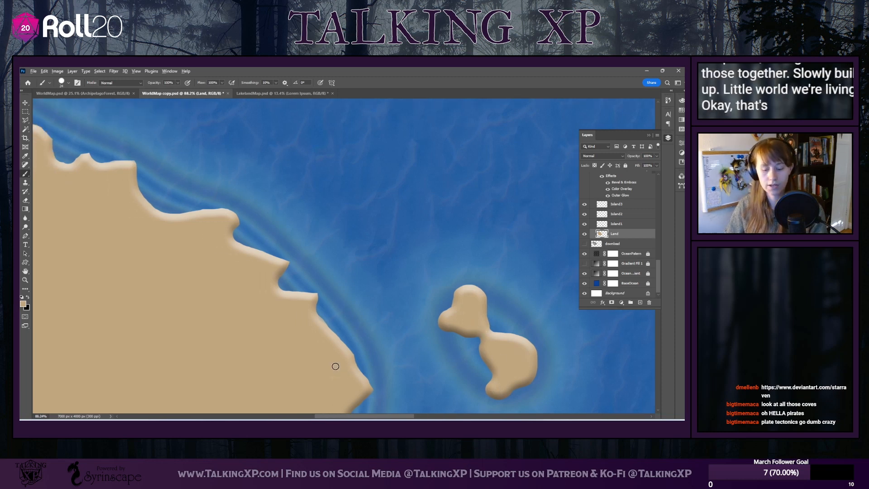
scroll(335, 366, down, 8)
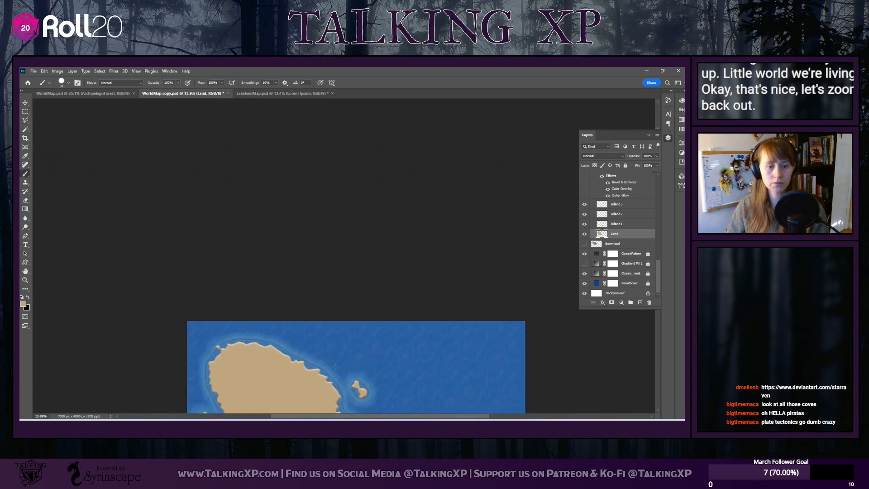
scroll(336, 366, down, 5)
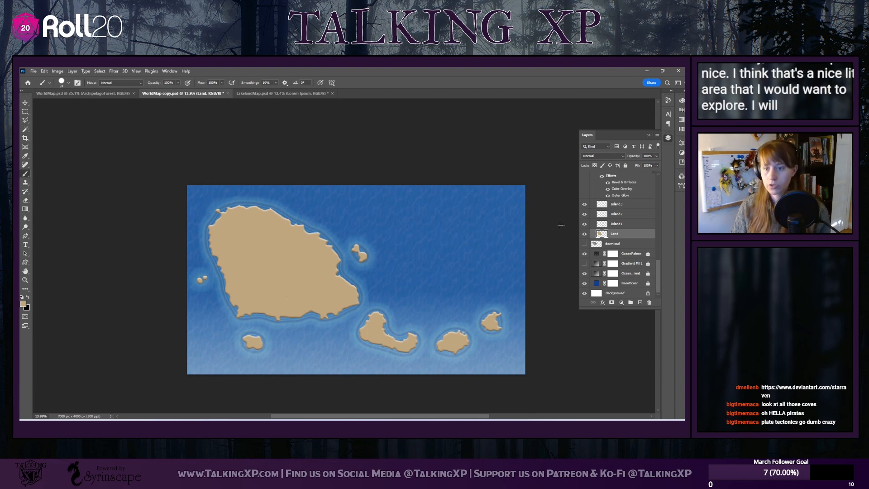
click(585, 234)
click(585, 234)
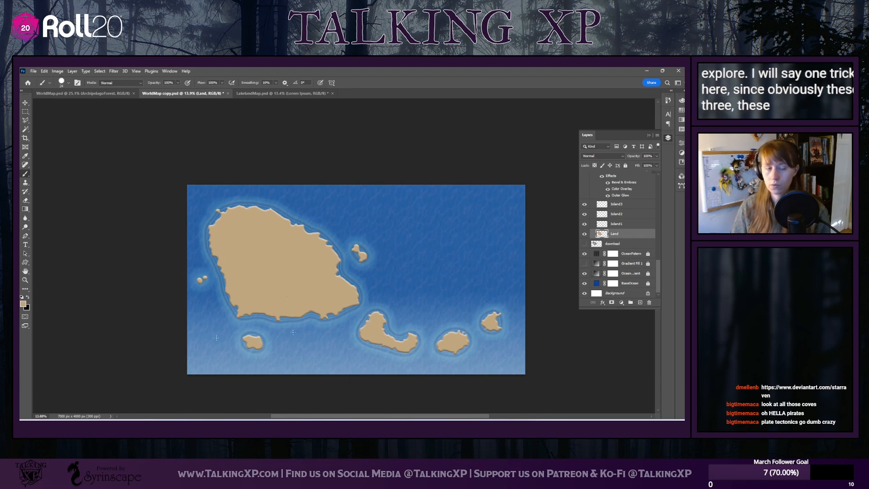
Select the two western islets with the Rectangular Marquee, cut them onto their own layer and toggle its visibility to check
click(26, 111)
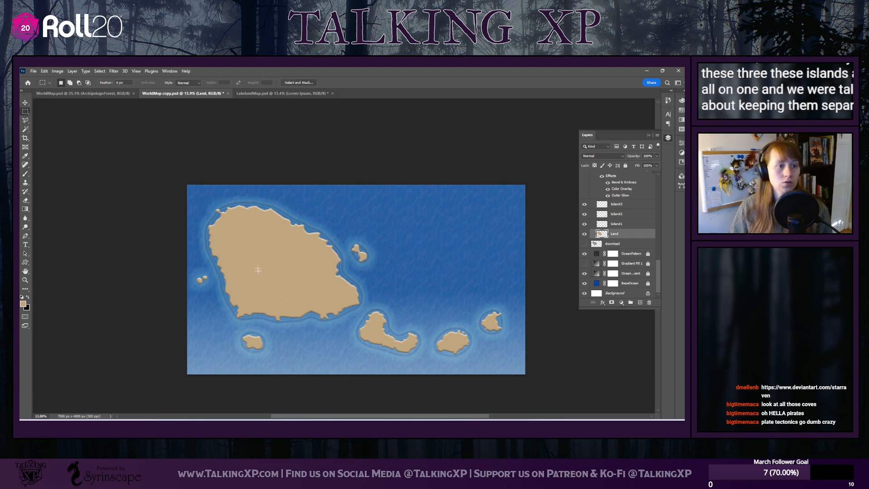
right_click(26, 111)
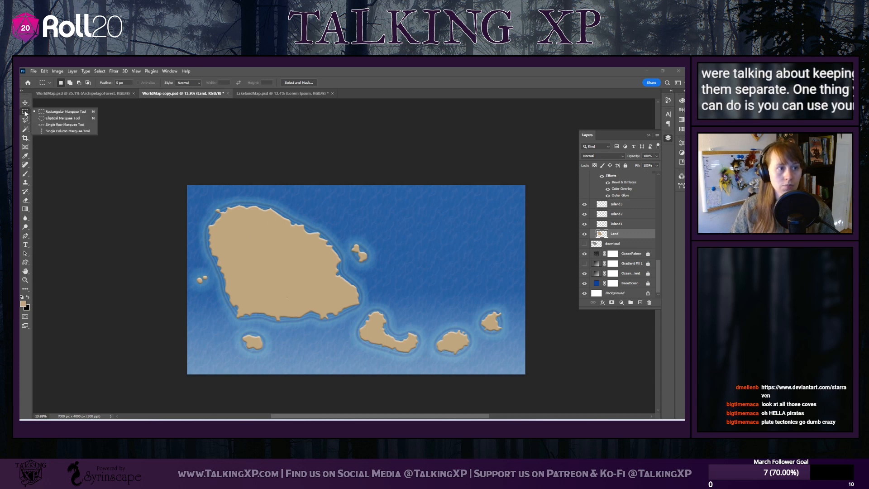
click(51, 112)
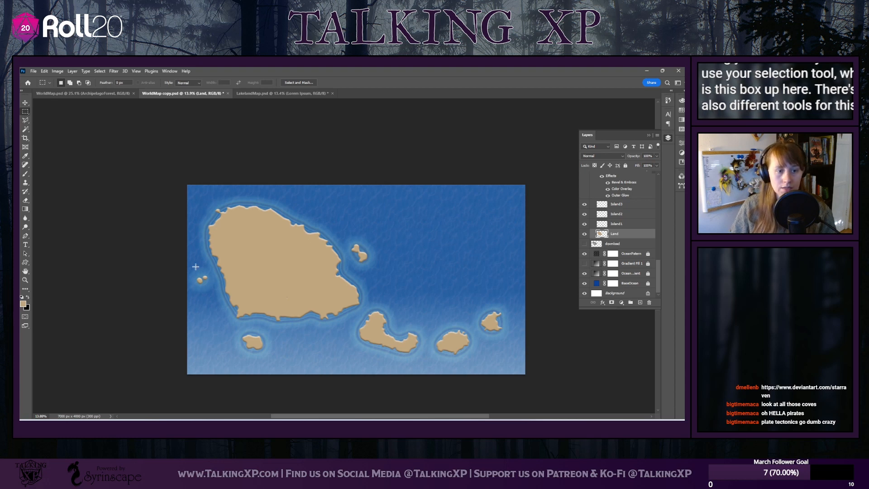
drag(201, 281, 213, 291)
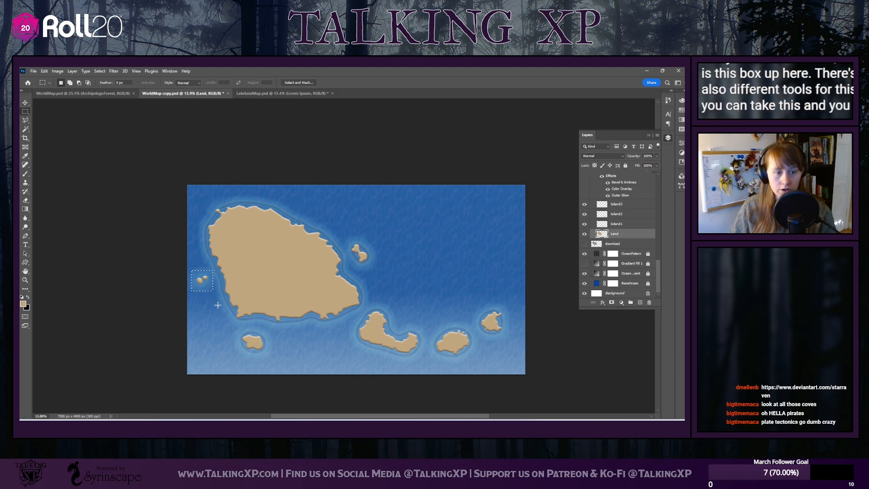
right_click(203, 283)
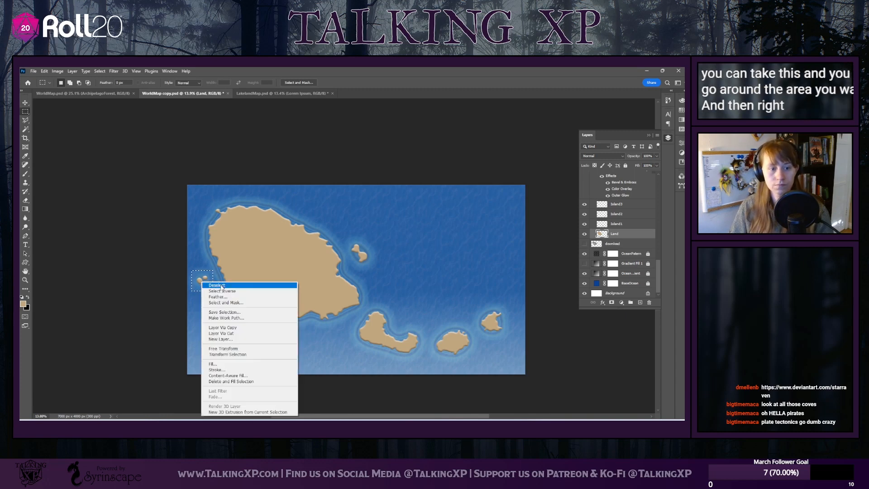
click(221, 334)
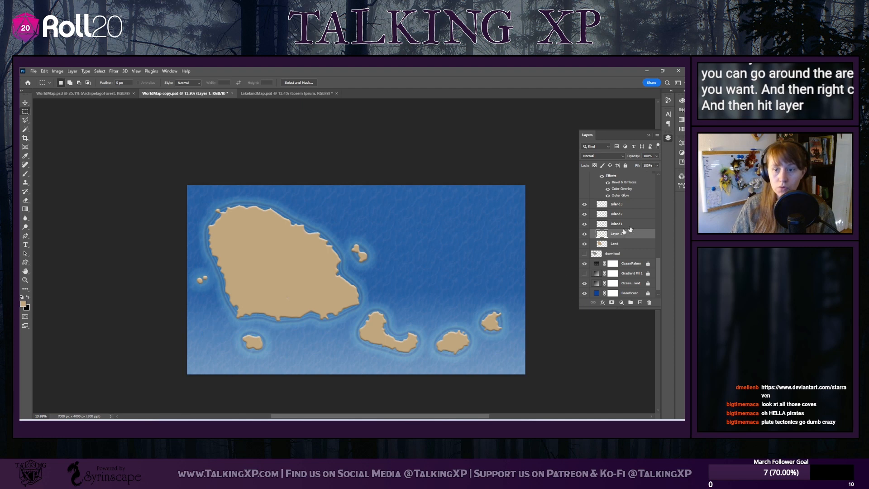
click(587, 235)
click(587, 236)
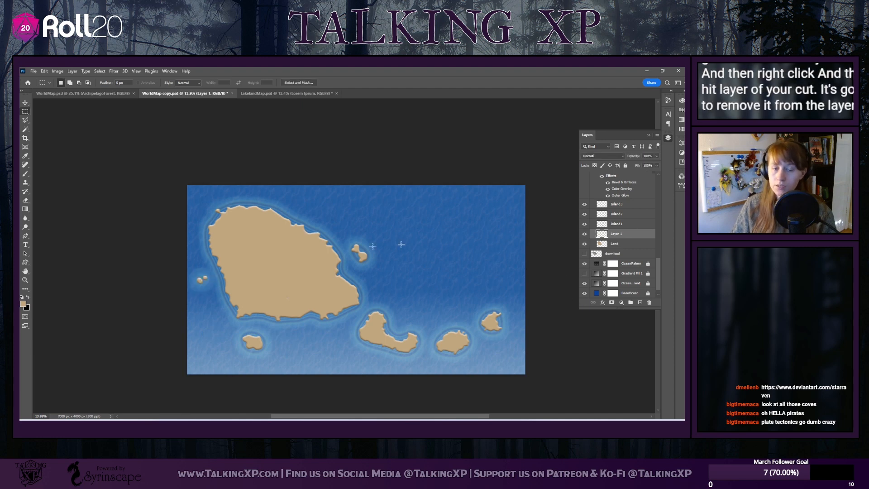
Marquee the two-lobed islet off the northeastern coast and cut it from the Land layer onto its own layer
drag(347, 234, 379, 270)
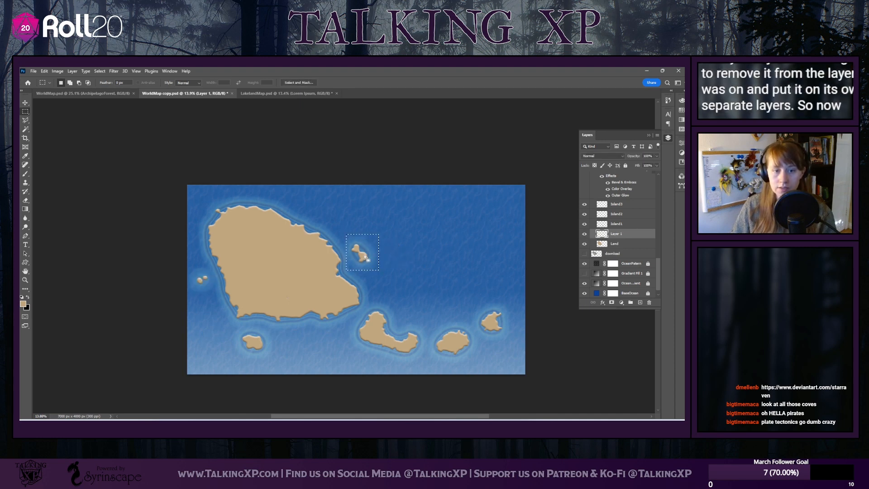
right_click(366, 256)
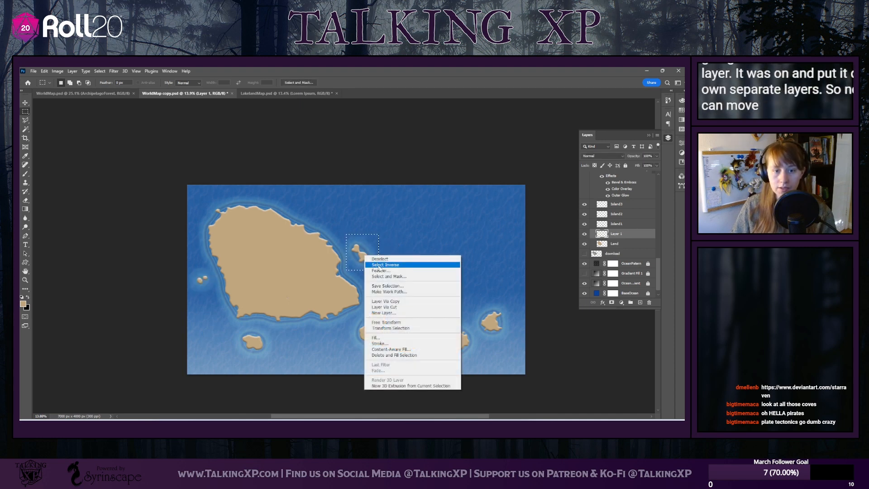
click(394, 308)
click(503, 171)
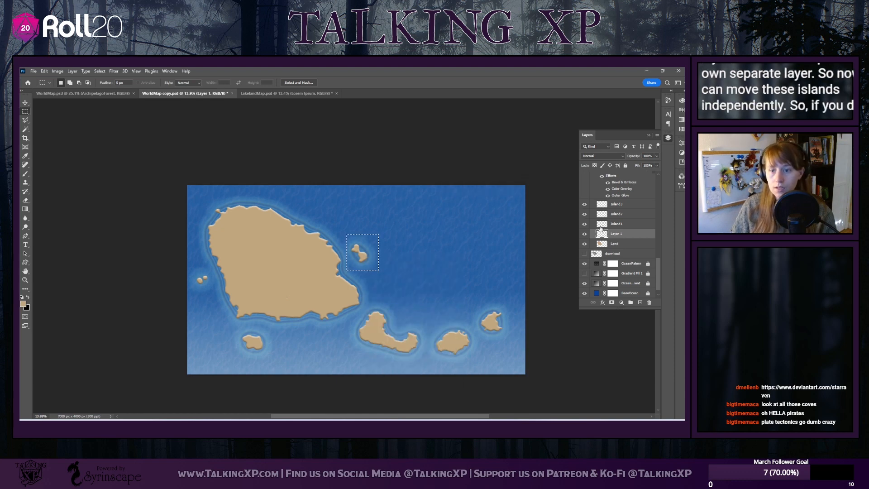
click(616, 245)
right_click(362, 258)
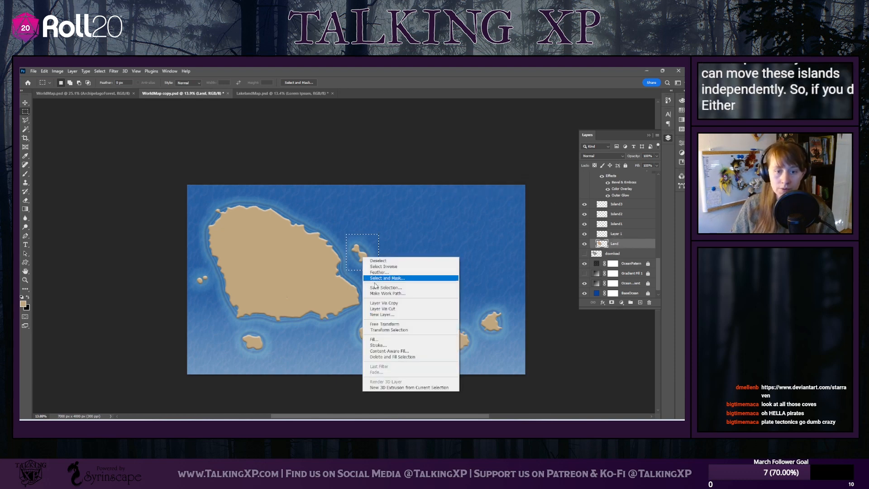
click(386, 309)
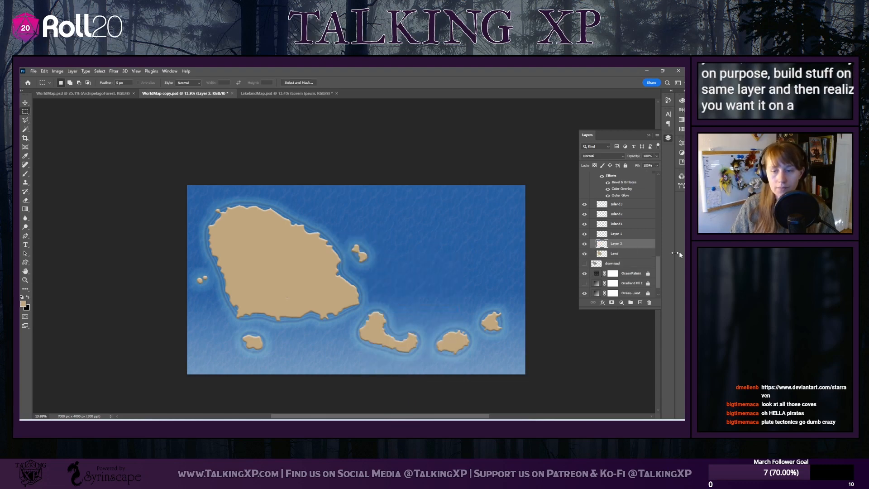
Marquee the small island south of the main landmass and cut it from the Land layer onto its own layer
drag(233, 328, 272, 356)
right_click(263, 343)
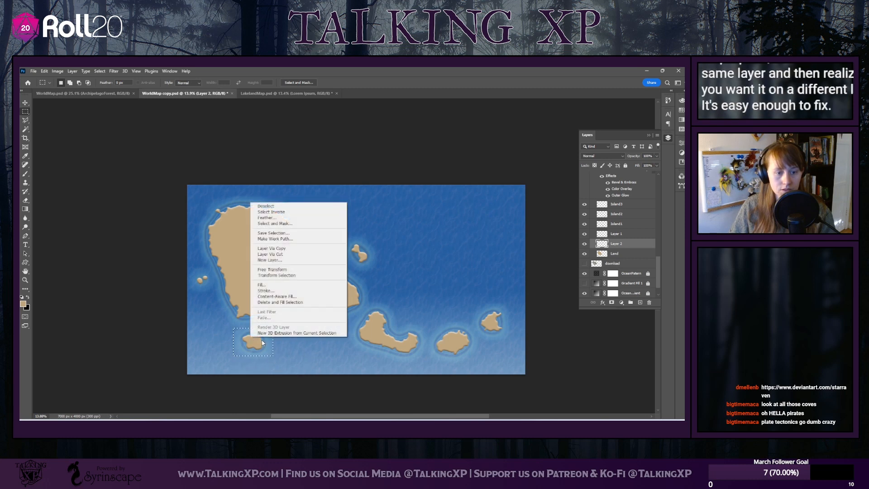
click(271, 254)
click(504, 170)
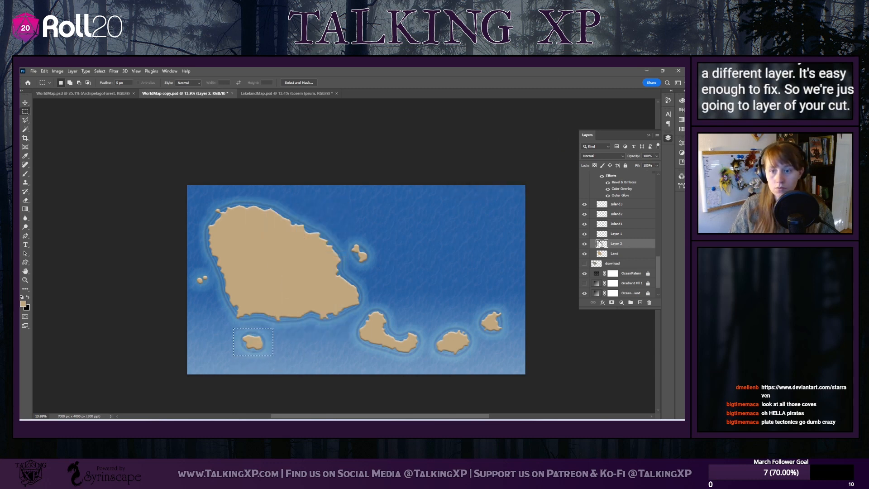
click(613, 254)
right_click(260, 344)
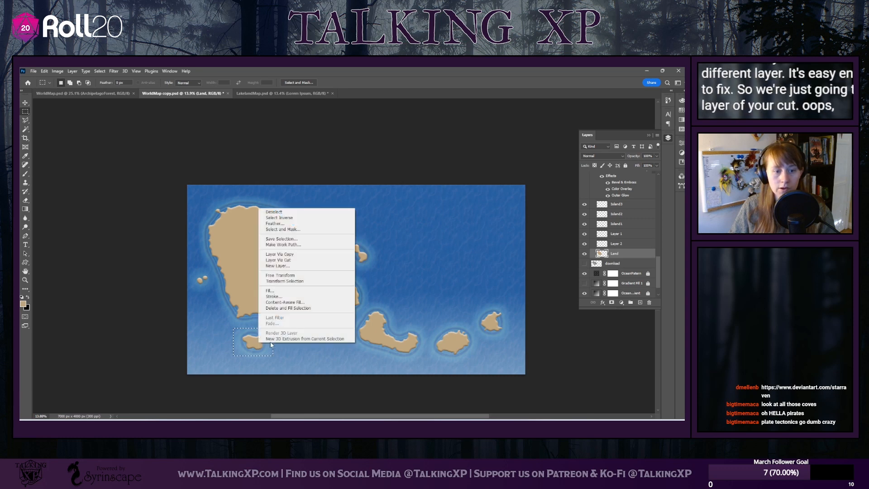
click(271, 262)
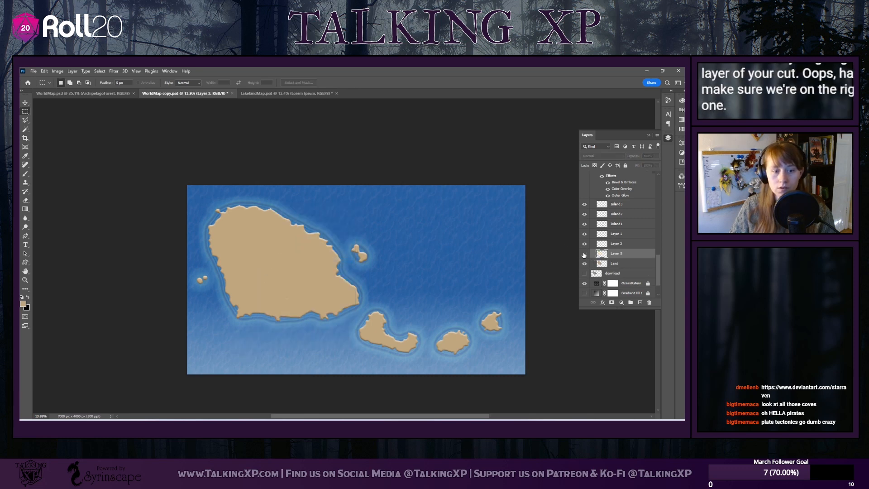
Move the western islets off the northwestern tip, the two-lobed islet slightly southeast, and the southern island farther south
click(26, 103)
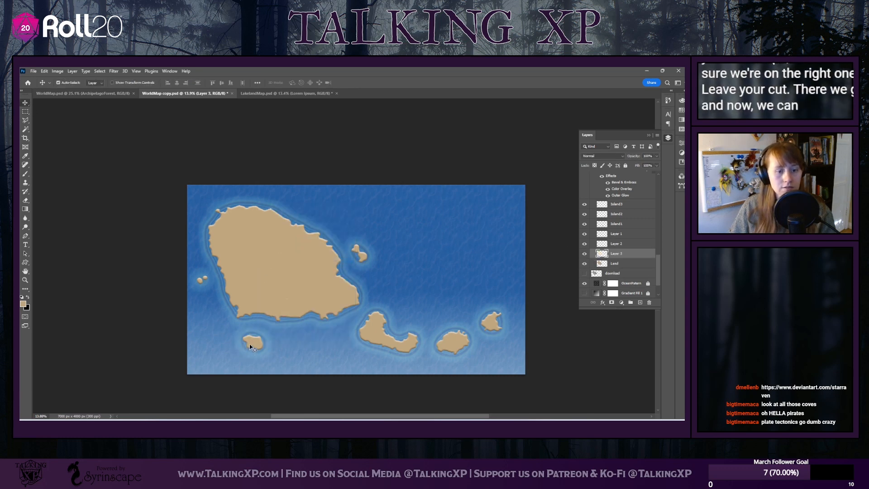
mouse_move(253, 342)
mouse_down()
mouse_move(283, 340)
mouse_move(267, 341)
mouse_up()
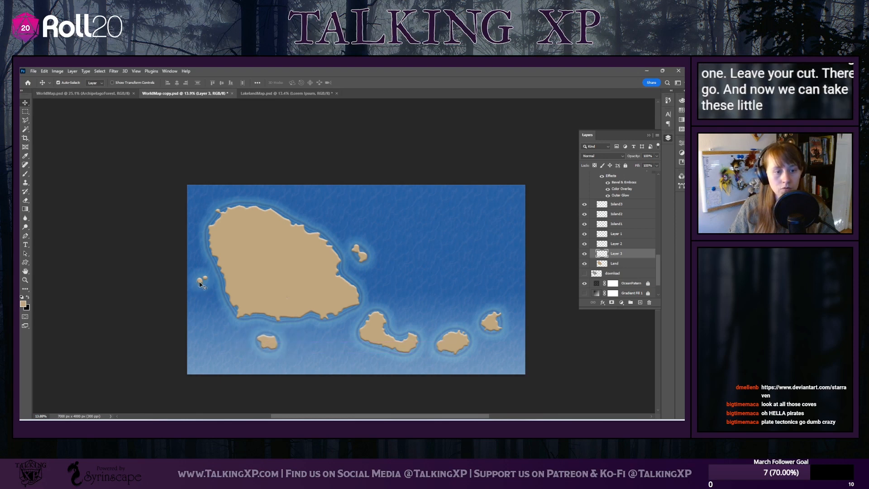
drag(200, 284, 204, 207)
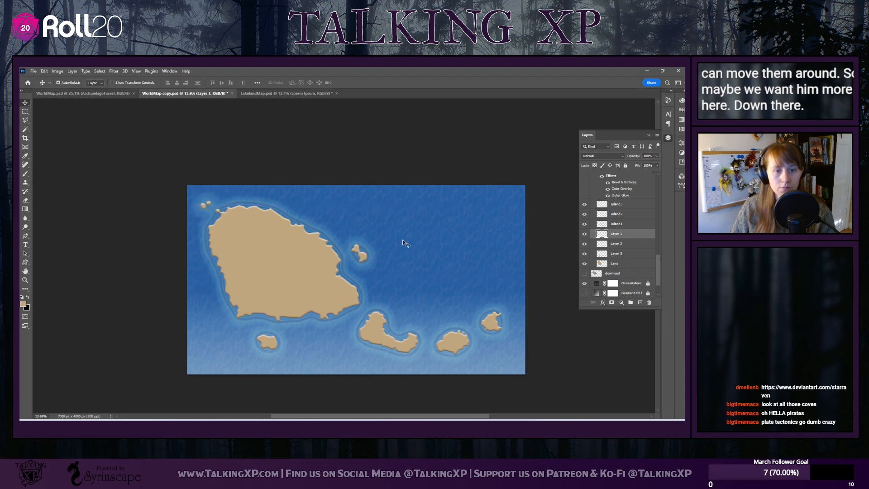
drag(363, 261, 371, 269)
drag(267, 346, 251, 358)
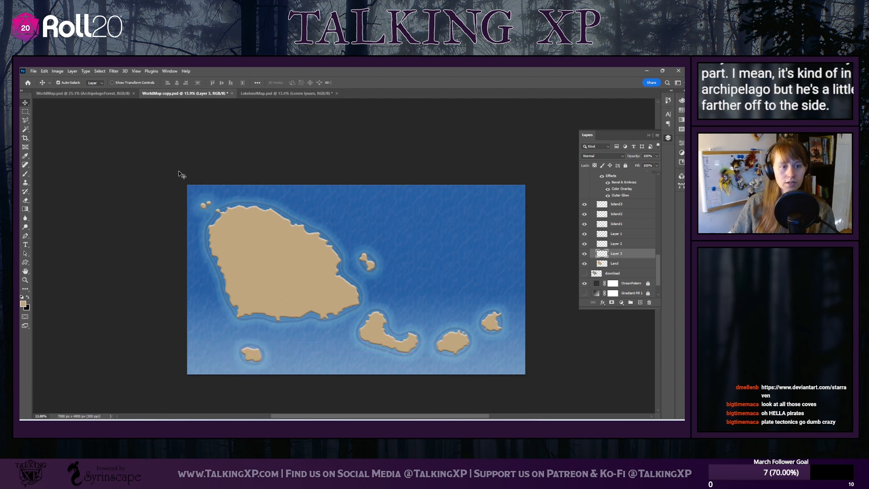
Select all the island layers together, scale them down slightly with Free Transform and reposition them nearer the map's centre
drag(173, 174, 516, 383)
drag(291, 281, 292, 284)
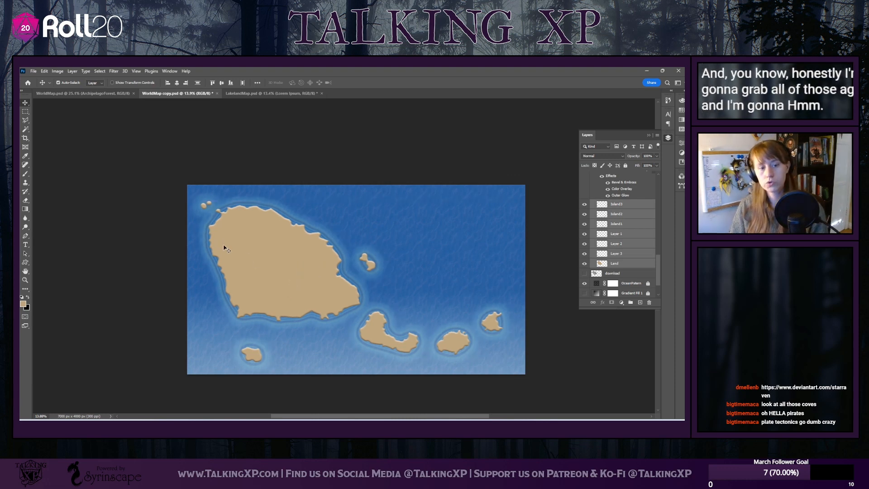
drag(225, 248, 226, 245)
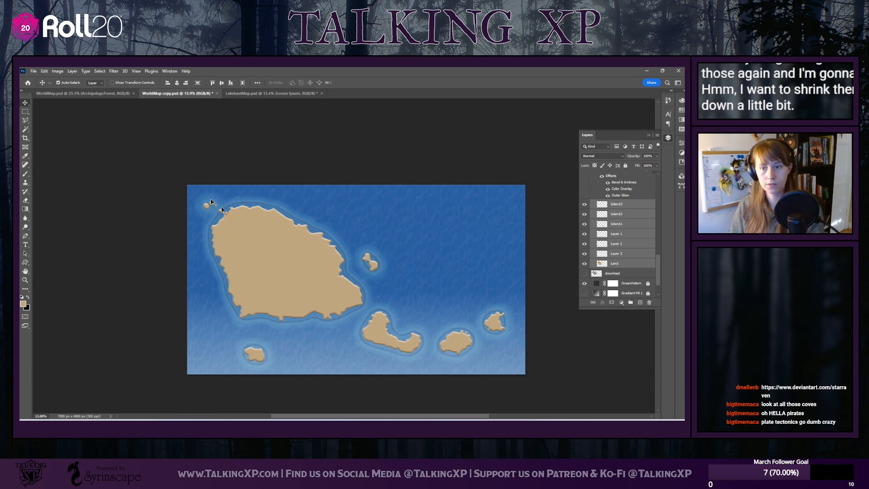
key(ctrl+t)
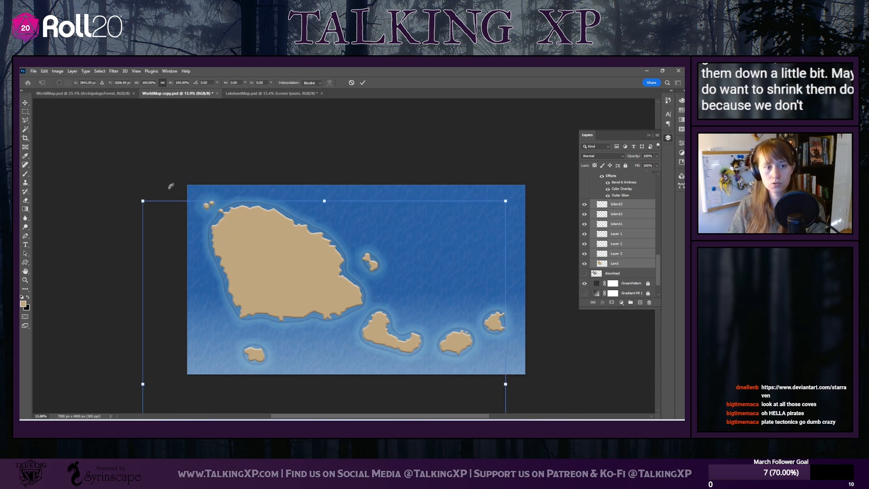
drag(142, 200, 166, 222)
drag(306, 306, 306, 288)
drag(164, 201, 177, 214)
drag(287, 274, 285, 265)
key(Return)
Select the Land layer's stray content below the canvas, try deleting it, and undo the deletion
scroll(249, 233, down, 5)
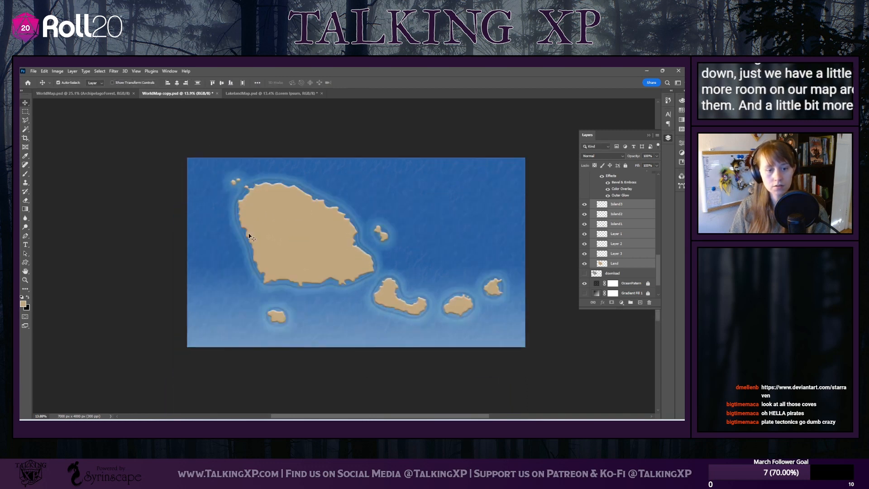
scroll(281, 295, down, 3)
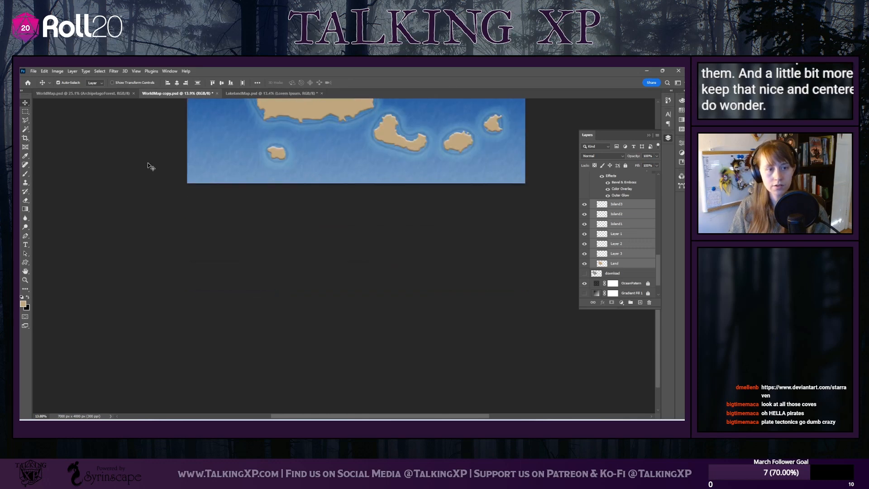
drag(149, 163, 520, 380)
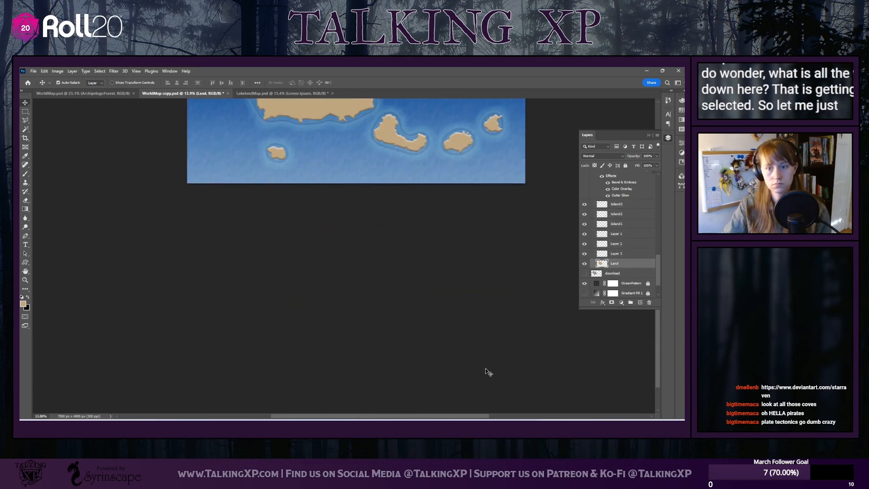
key(Delete)
key(ctrl+z)
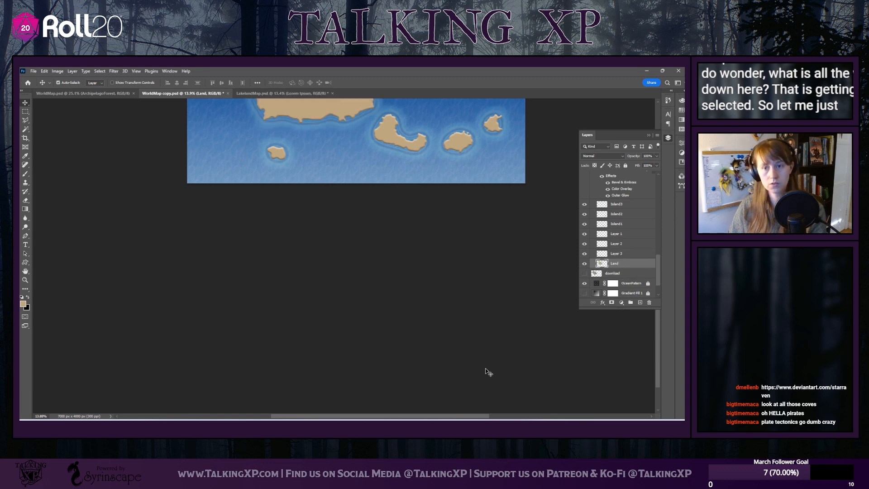
Erase the Land layer's invisible remnants in the empty area below the canvas with a much larger Eraser
click(25, 201)
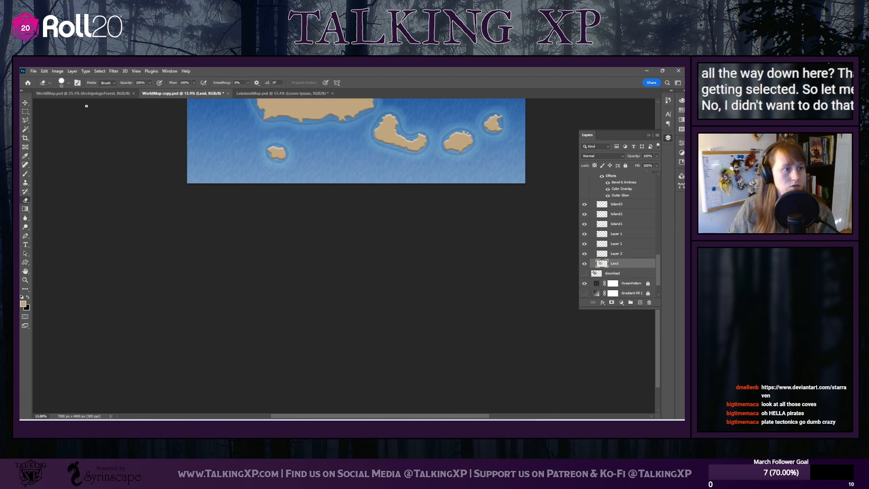
right_click(85, 104)
key(Return)
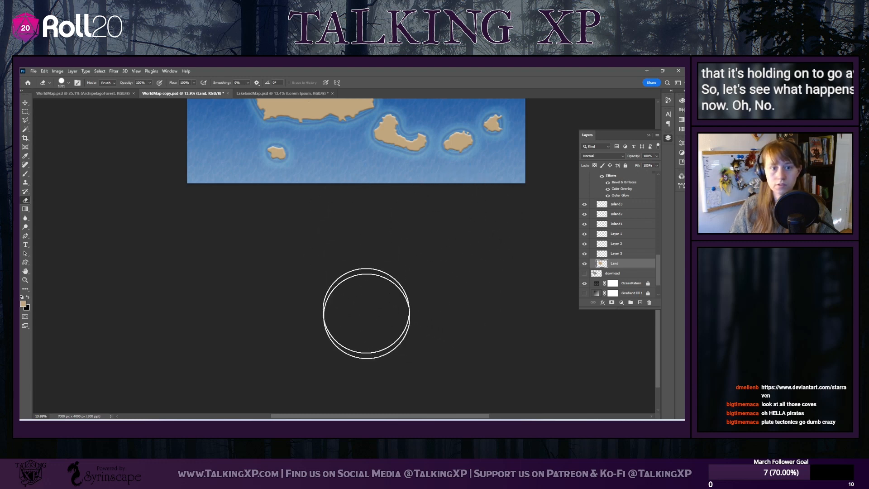
key(ctrl+z)
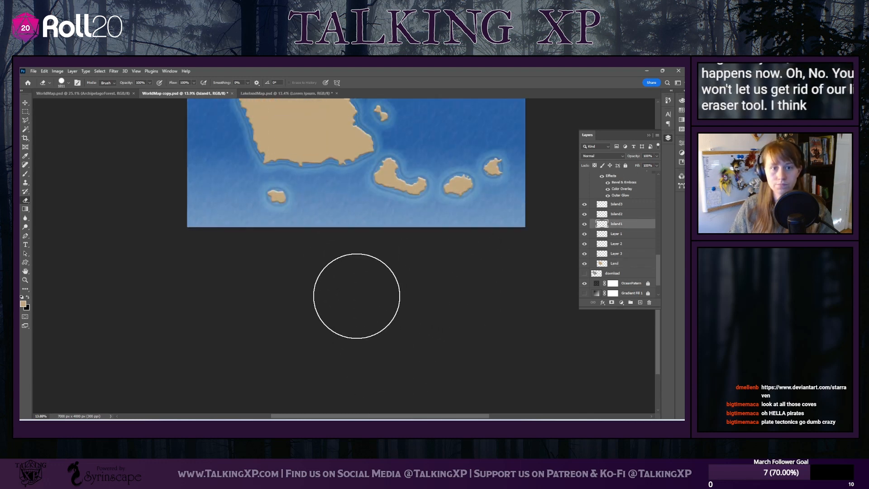
Move the main landmass slightly southwest and check the Land layer's extent with Free Transform
click(25, 104)
drag(323, 199, 318, 206)
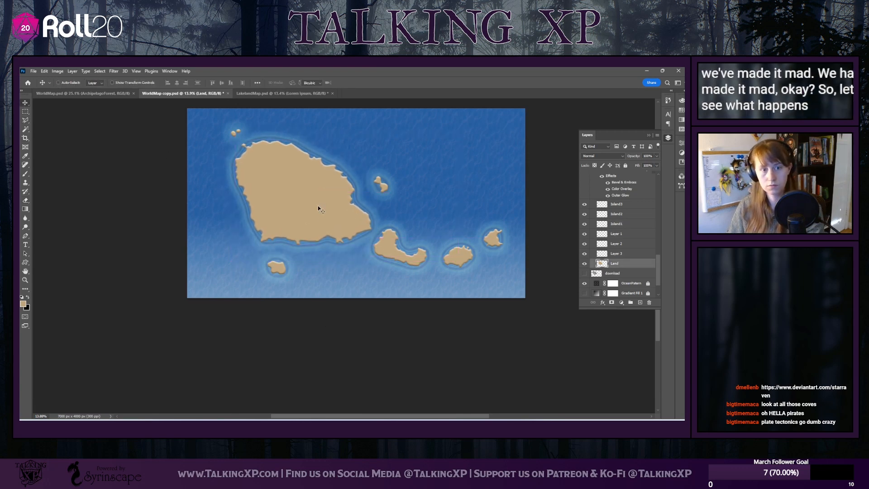
key(ctrl+t)
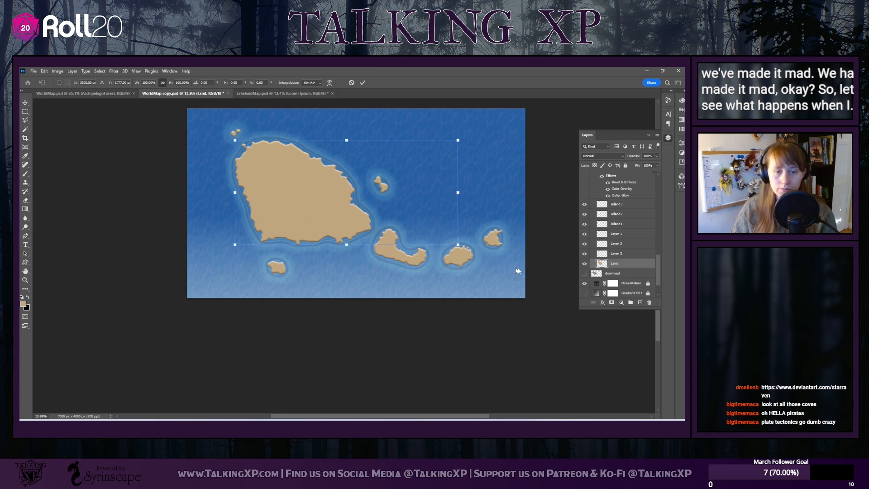
Erase the Land layer's invisible remnants east of the main landmass and recheck its bounds with Free Transform
click(26, 201)
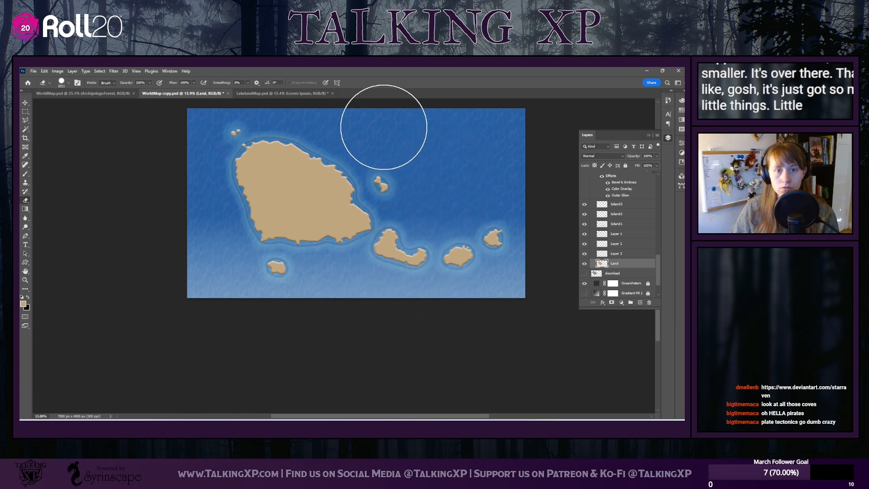
click(26, 102)
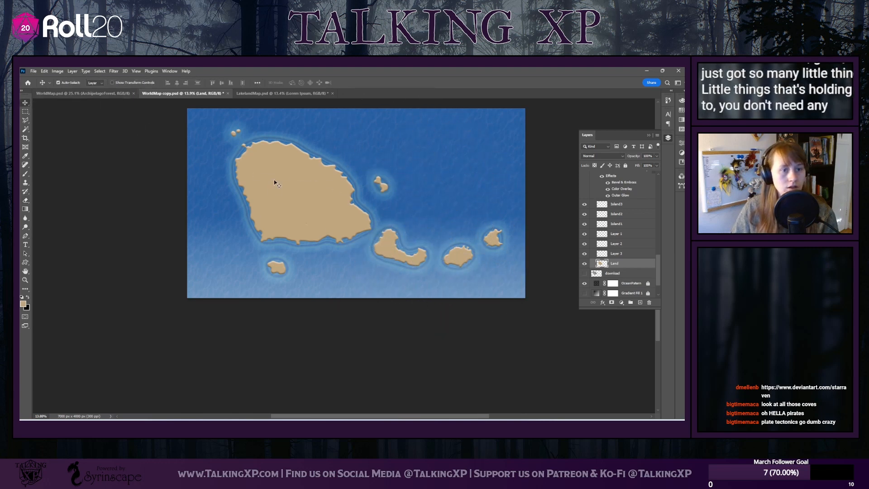
key(ctrl+t)
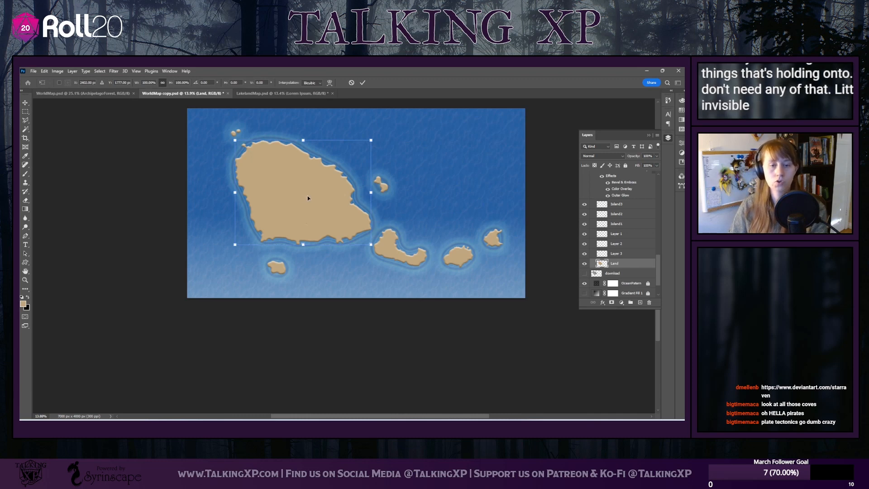
Shift the main landmass slightly west and move the small northwest, southern and eastern islets farther away from it
drag(287, 196, 285, 200)
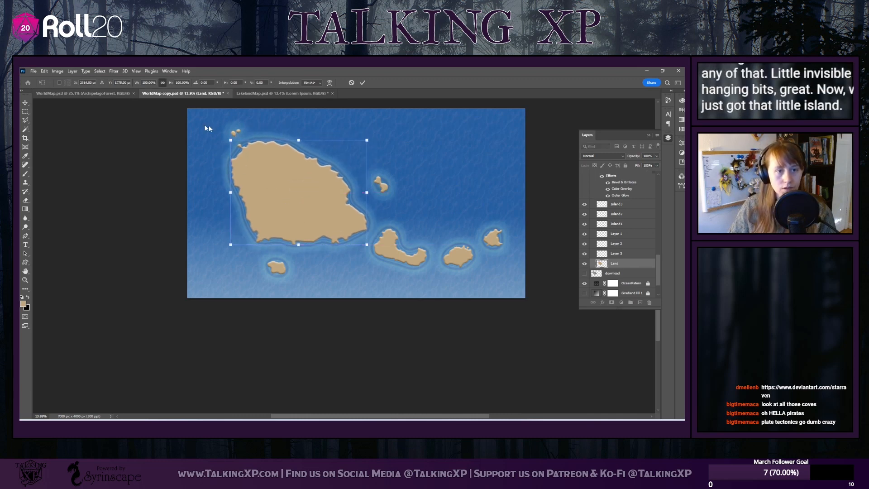
key(Return)
drag(236, 132, 224, 134)
drag(278, 268, 289, 283)
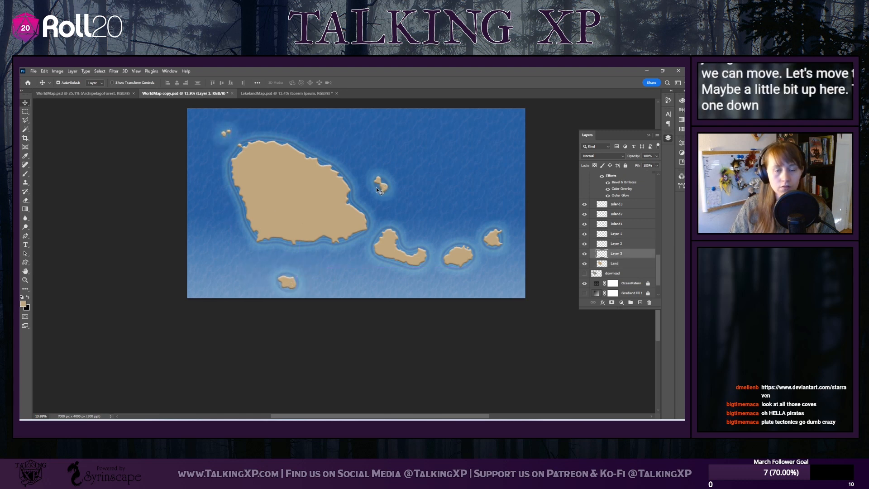
drag(382, 189, 386, 194)
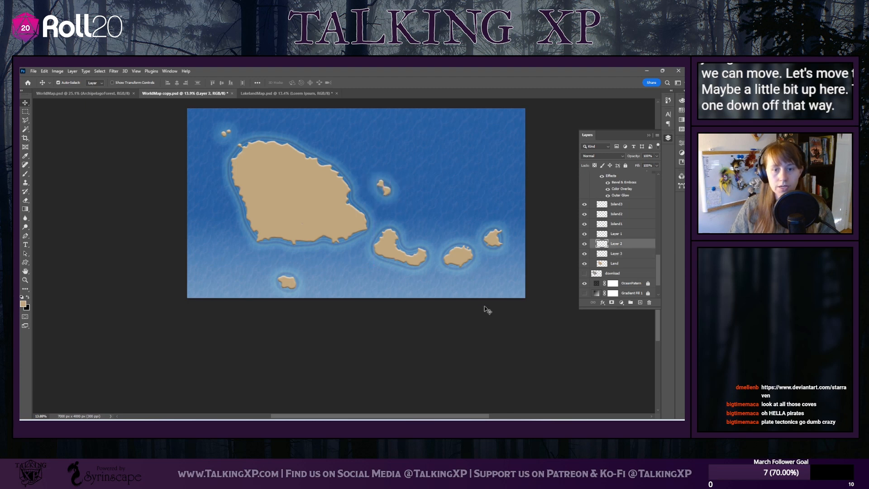
Move the two easternmost islands slightly farther east along the chain
click(533, 324)
scroll(469, 332, up, 5)
scroll(469, 332, down, 4)
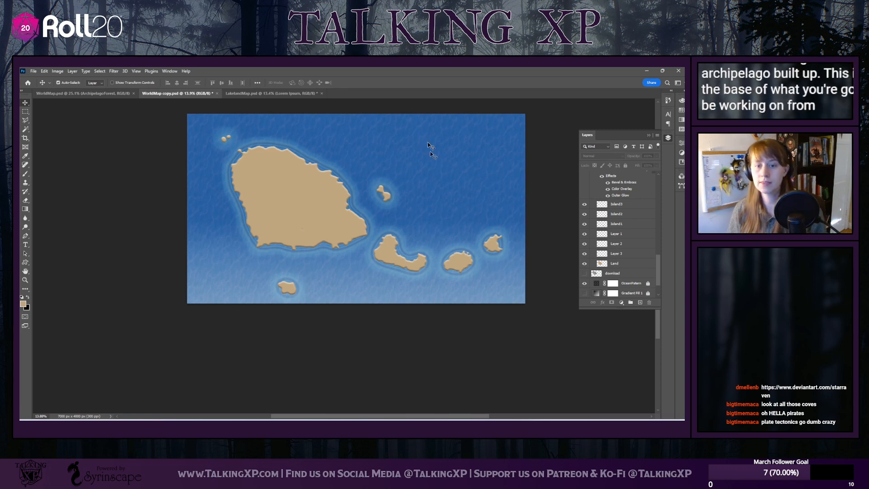
drag(450, 266, 479, 260)
Show the download reference layer to compare it with the land shape, and delete that layer
scroll(625, 268, down, 2)
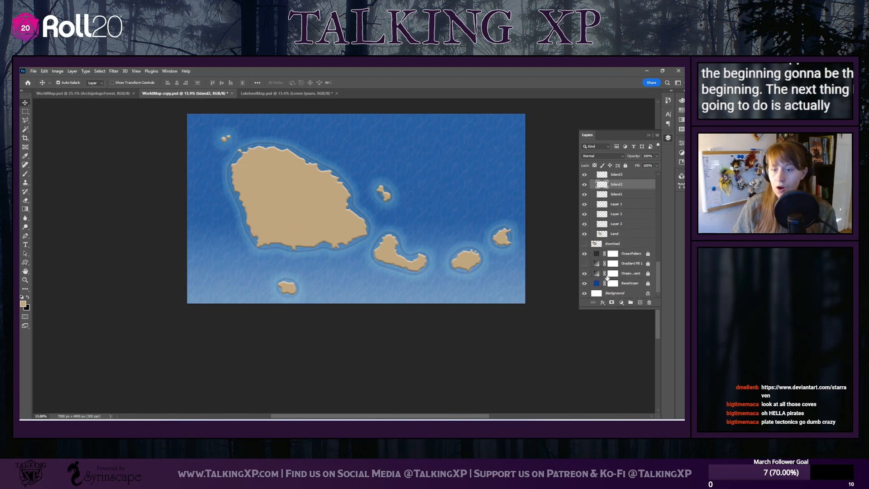
click(616, 244)
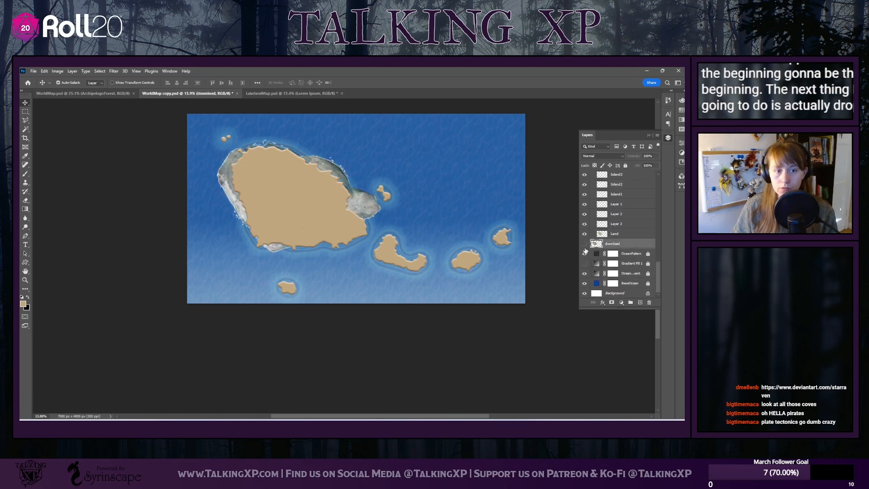
click(584, 244)
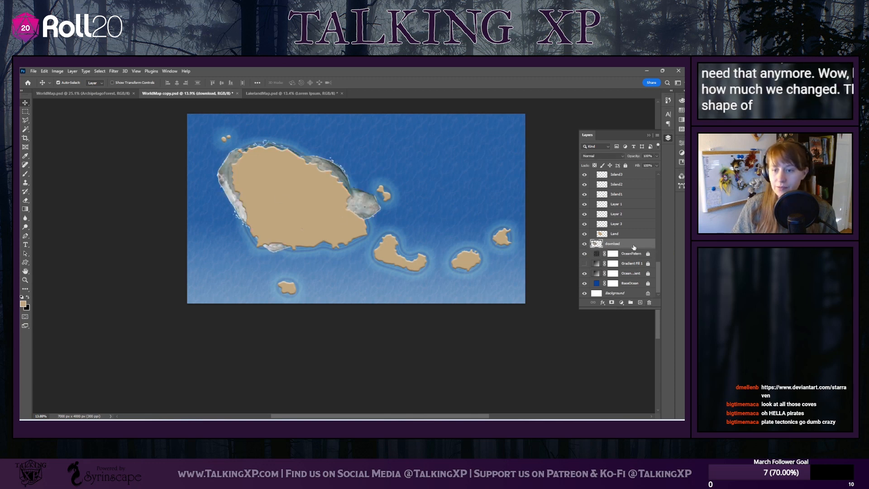
click(649, 302)
click(493, 181)
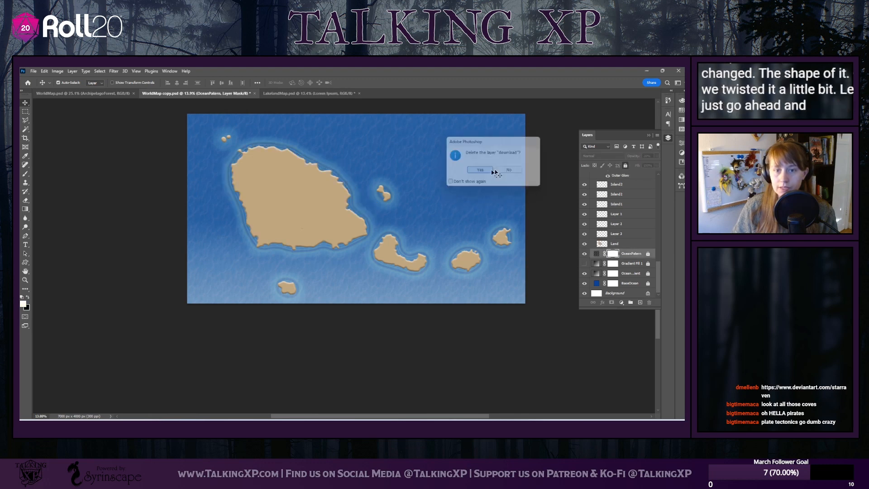
Show the 100 mile Hex layer over the map and keep the 10 mile Hex layer hidden
scroll(620, 288, up, 5)
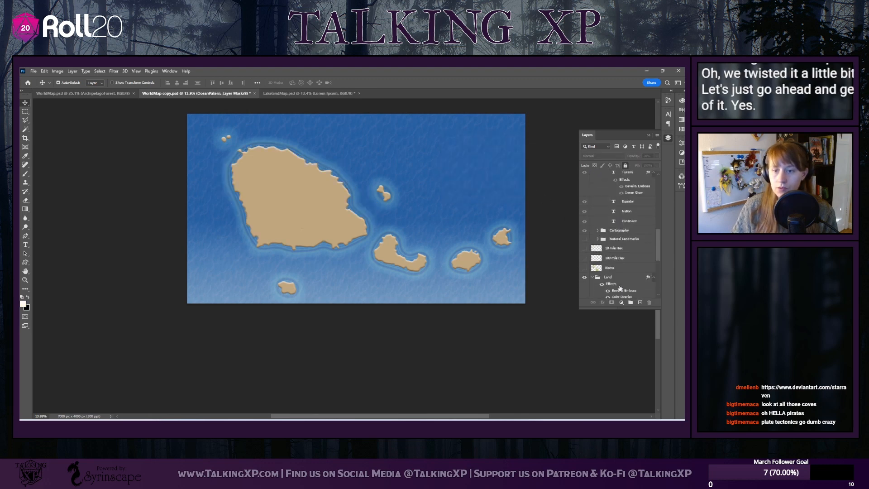
click(585, 258)
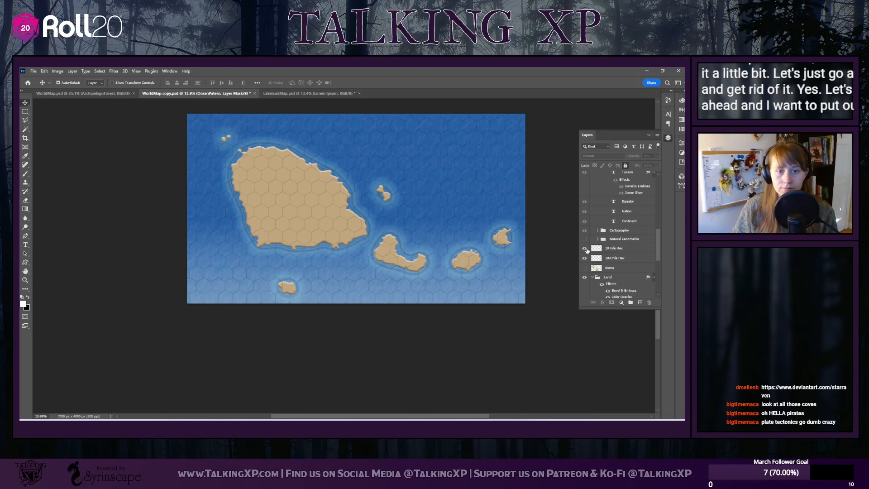
click(585, 248)
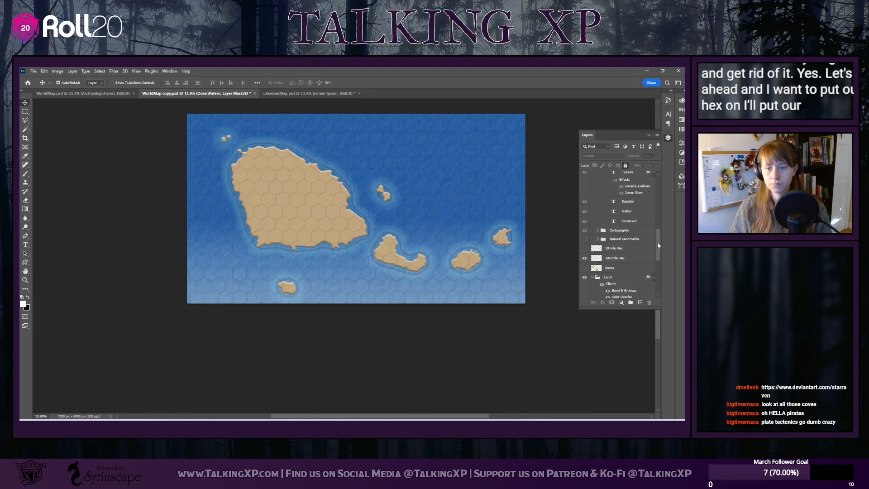
scroll(352, 263, left, 1)
scroll(351, 262, right, 2)
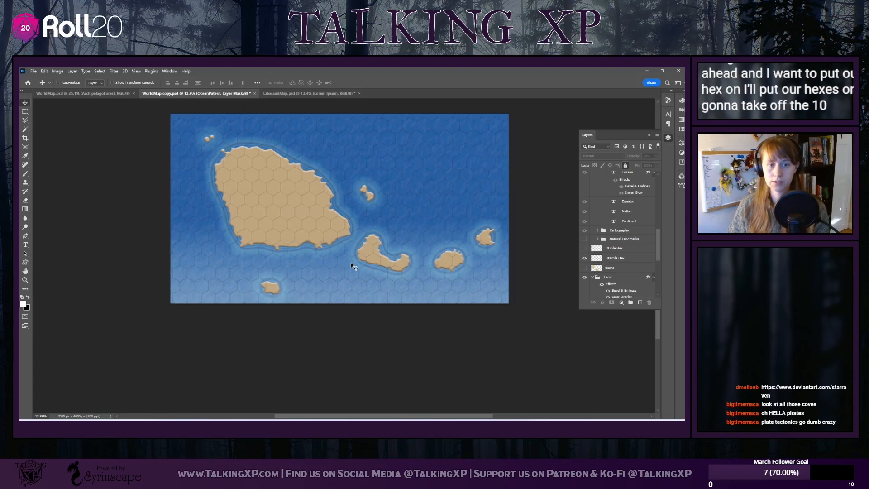
Turn on the 10 mile Hex layer and examine its small hexes against the 100 mile hexes up close
scroll(358, 301, up, 2)
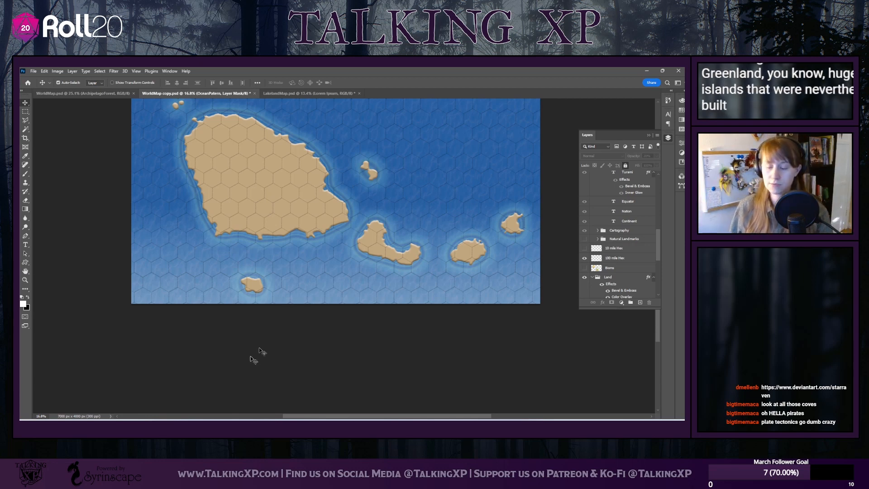
scroll(264, 245, down, 4)
scroll(264, 245, up, 3)
scroll(264, 245, up, 4)
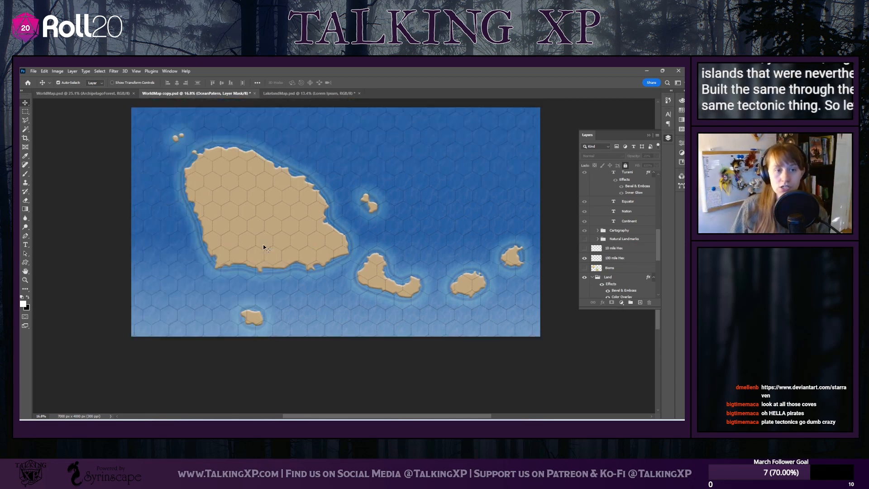
click(584, 248)
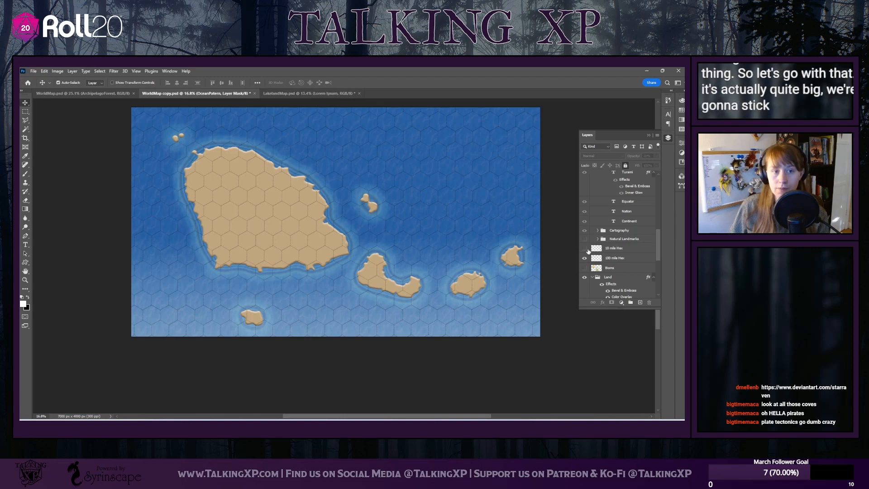
scroll(244, 217, up, 10)
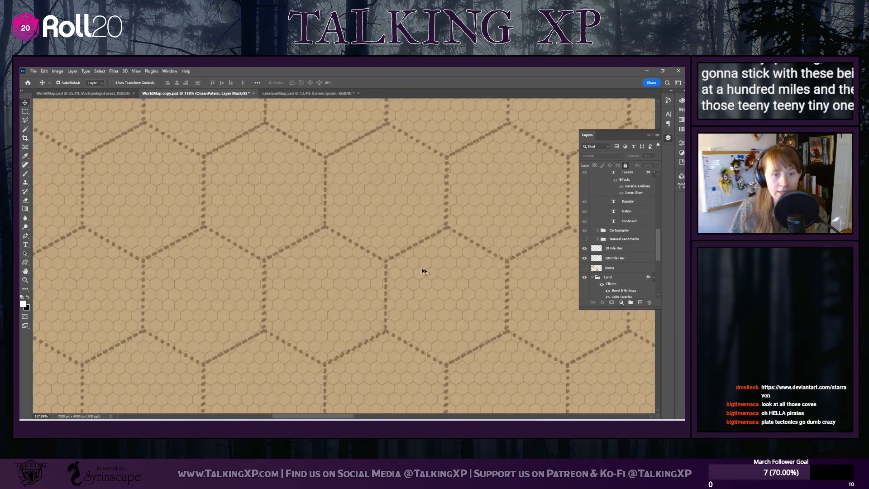
scroll(415, 279, down, 8)
scroll(415, 281, down, 3)
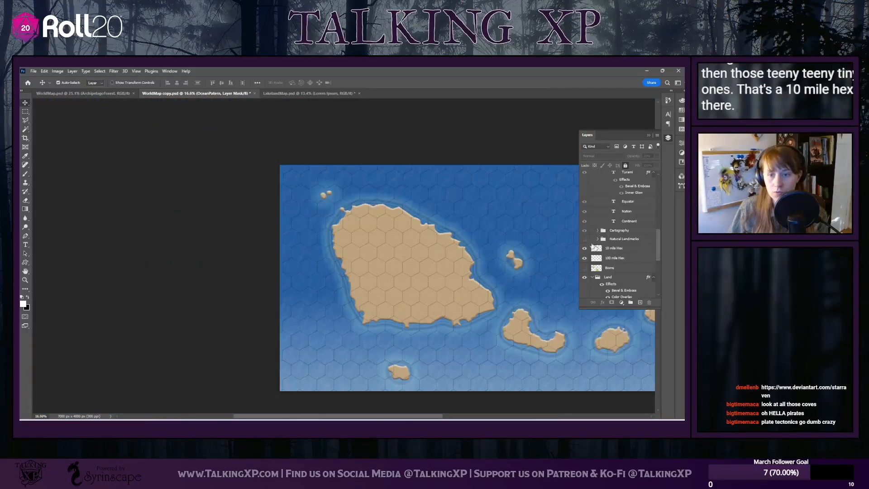
Hide the 10 mile Hex layer again and lock the 100 mile Hex layer
click(635, 259)
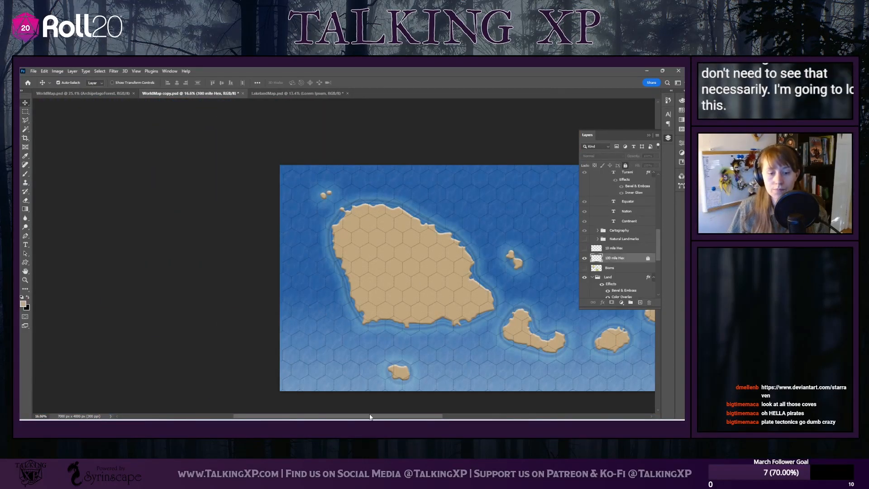
drag(370, 417, 412, 417)
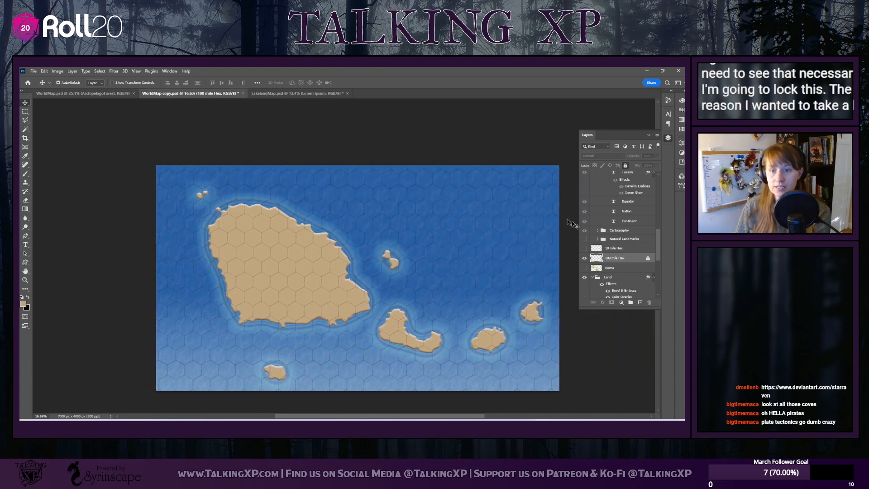
scroll(637, 268, up, 3)
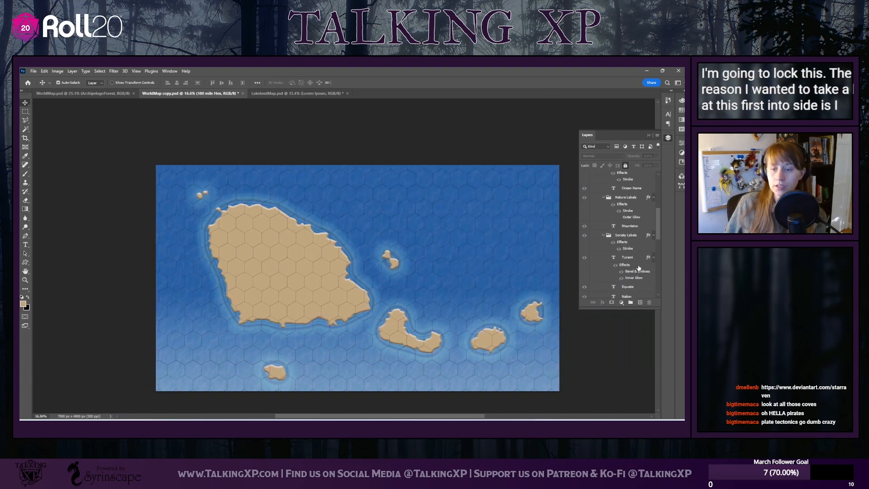
scroll(638, 268, down, 5)
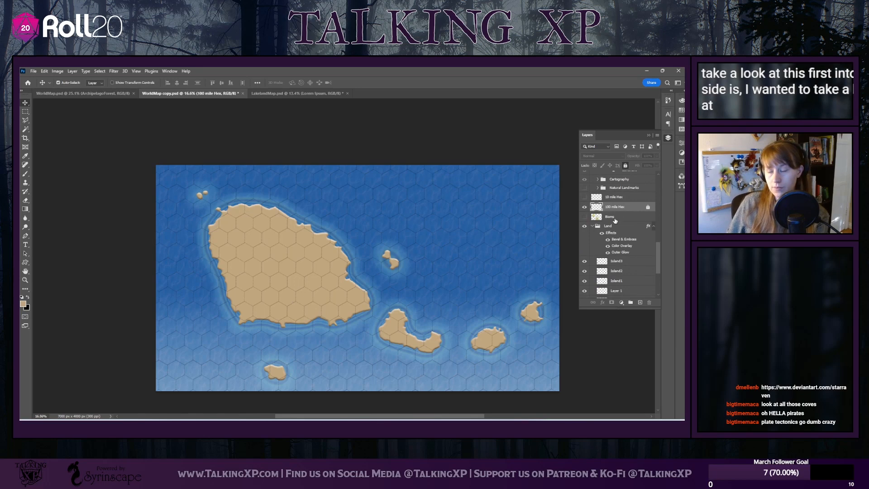
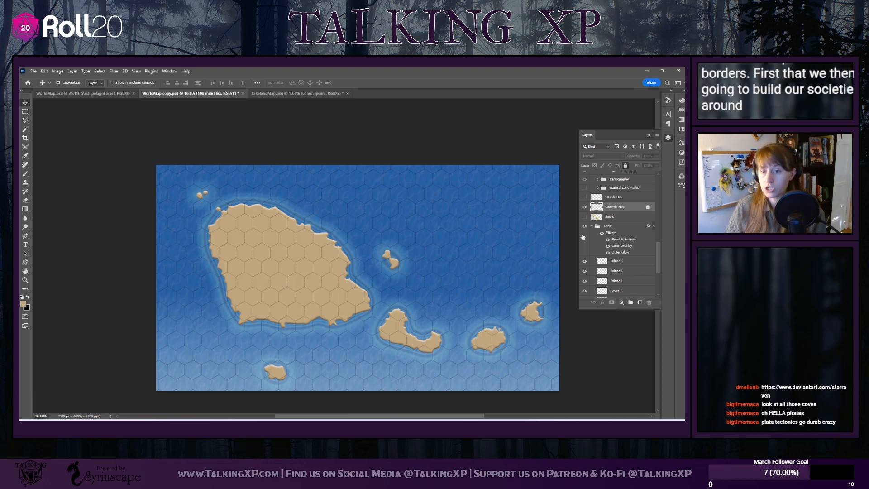
Show the Biome layer and erase all of its old biome colouring from the map
click(585, 217)
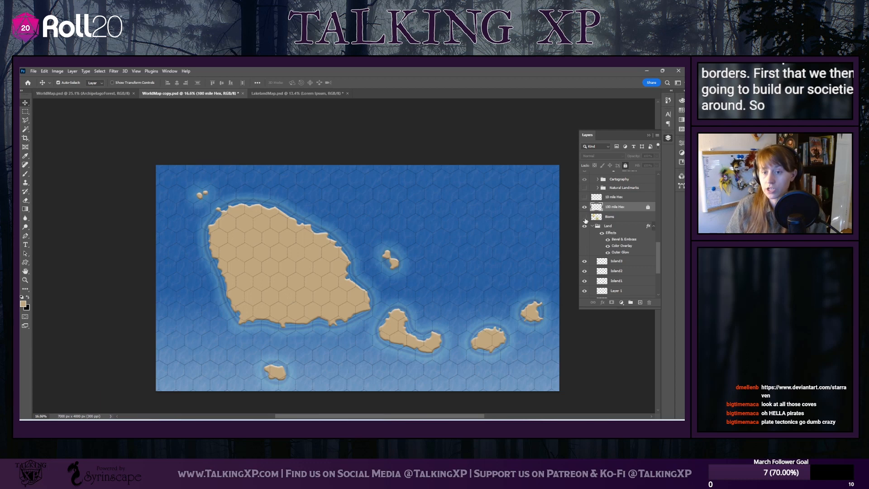
click(627, 217)
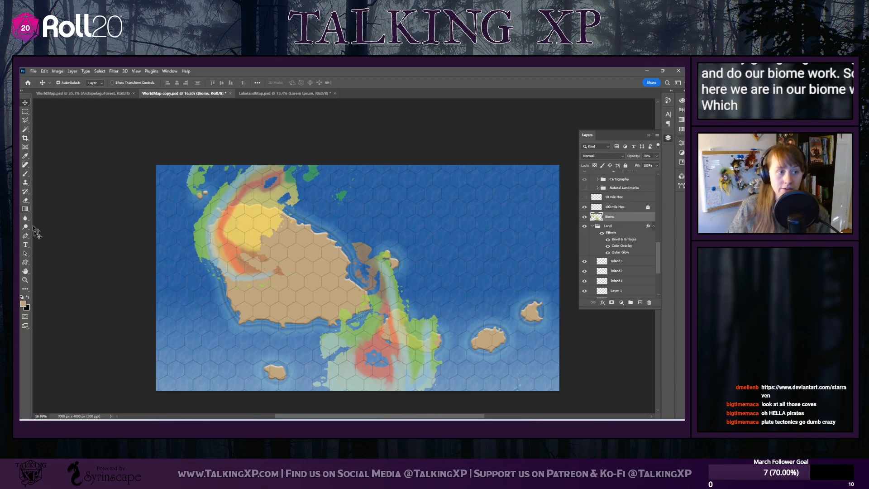
click(25, 202)
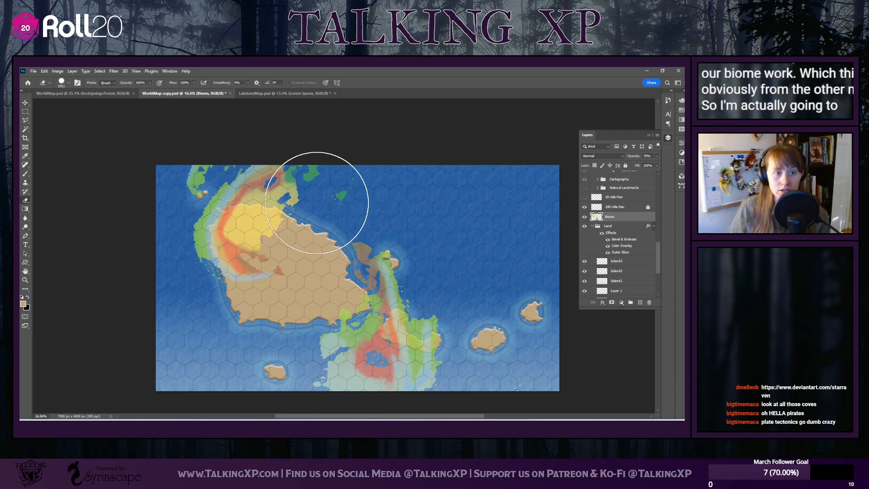
mouse_move(311, 193)
mouse_down()
mouse_move(255, 159)
mouse_move(200, 192)
mouse_move(301, 183)
mouse_move(215, 217)
mouse_move(310, 196)
mouse_move(199, 218)
mouse_move(254, 236)
mouse_move(291, 228)
mouse_move(256, 290)
mouse_move(312, 301)
mouse_move(351, 267)
mouse_move(392, 273)
mouse_move(406, 310)
mouse_move(357, 317)
mouse_move(326, 352)
mouse_move(381, 376)
mouse_move(418, 330)
mouse_move(339, 275)
mouse_move(382, 403)
mouse_move(404, 405)
mouse_up()
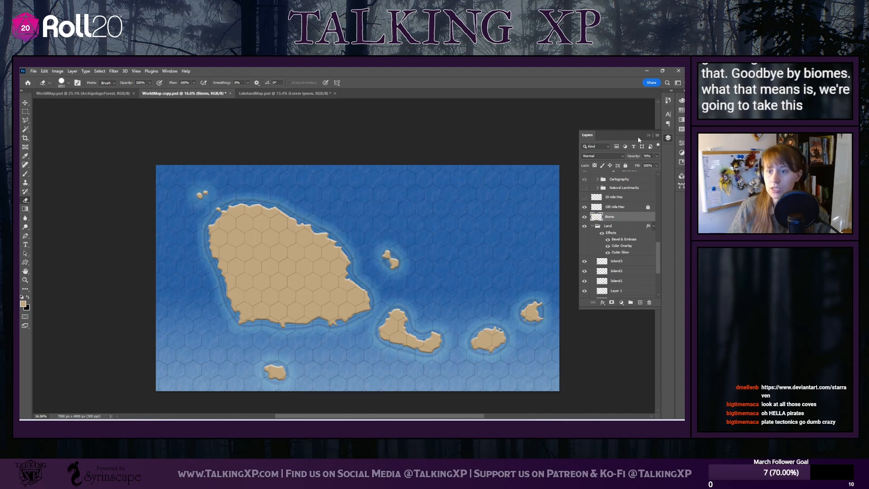
Set up a soft round paintbrush with 0% hardness and a size of about 199 px
click(25, 172)
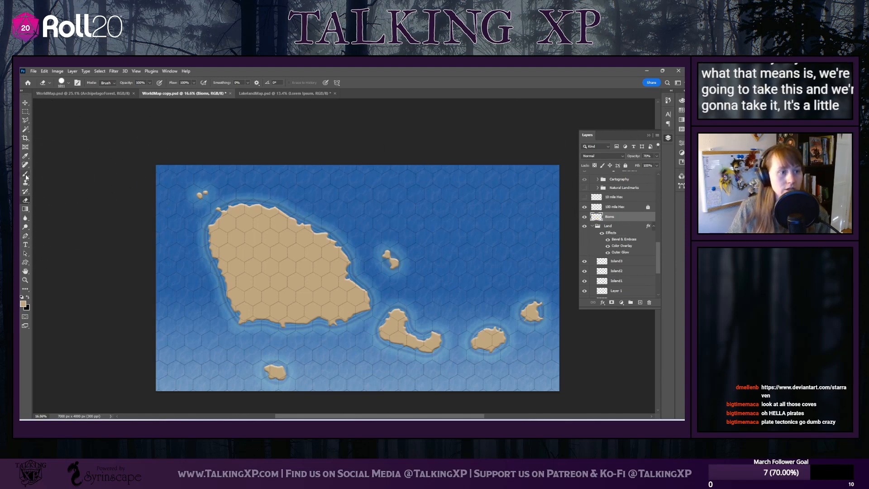
click(68, 83)
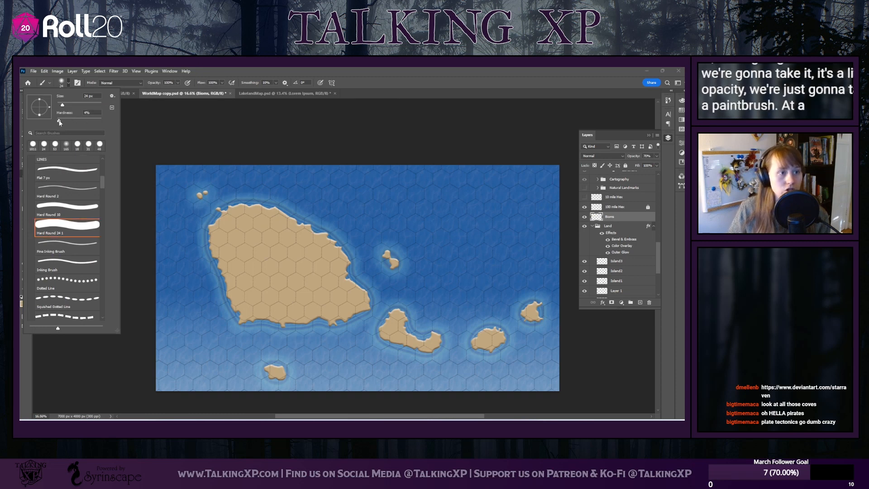
mouse_move(59, 122)
mouse_down()
mouse_move(48, 119)
mouse_move(70, 107)
mouse_up()
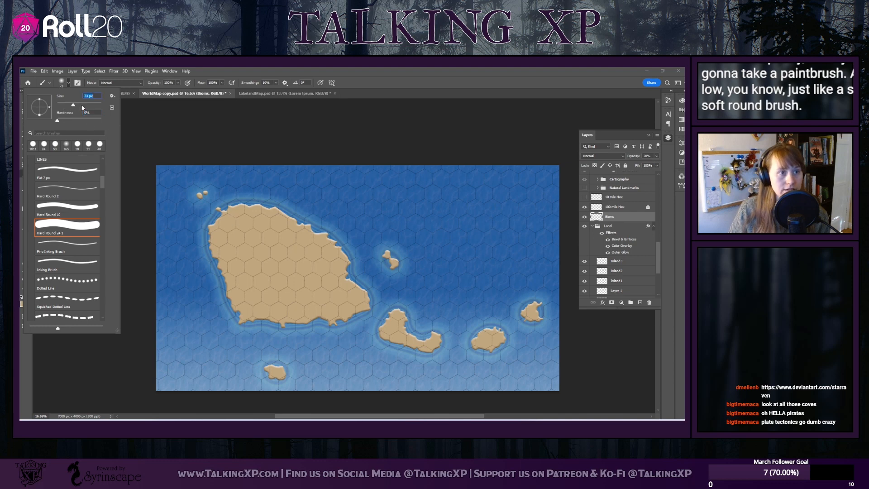
drag(88, 106, 90, 106)
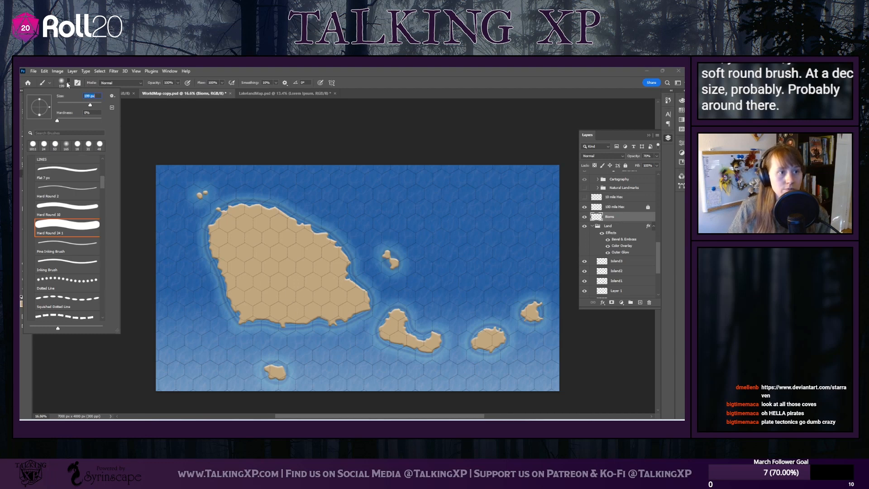
click(67, 85)
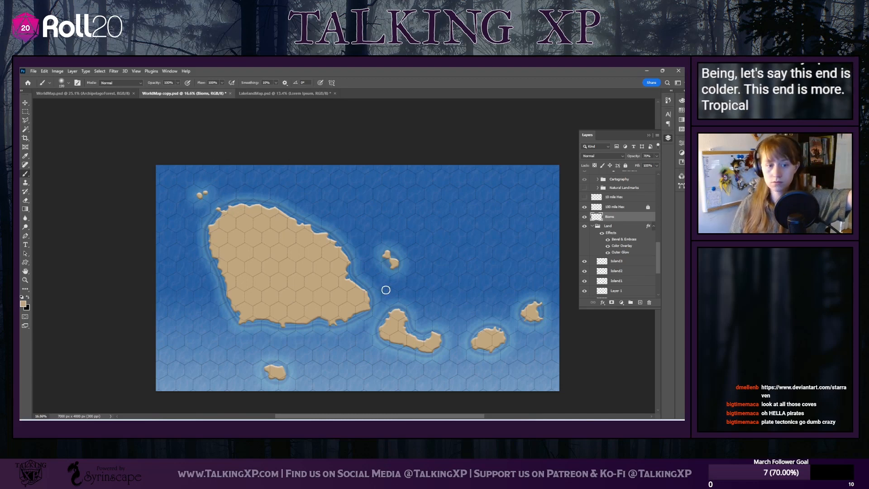
Unlock the OceanGradient layer and change its gradient angle so the lighter water lies along the map's north edge
scroll(627, 247, down, 4)
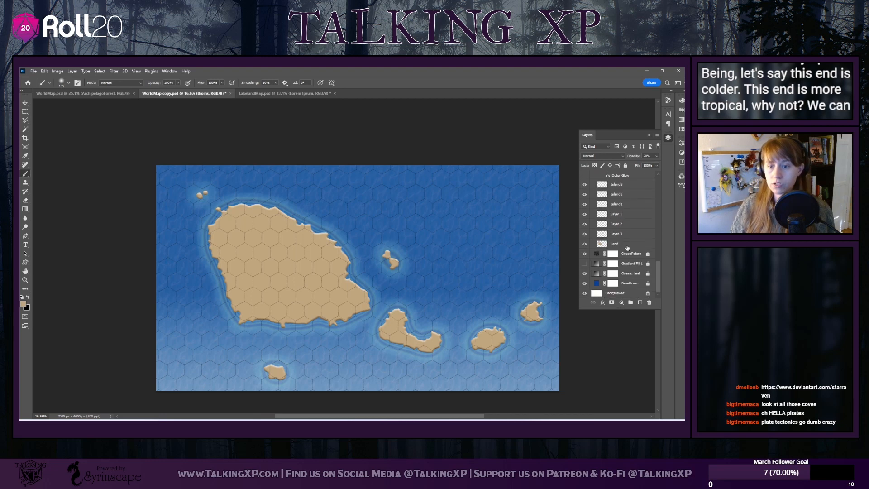
click(626, 273)
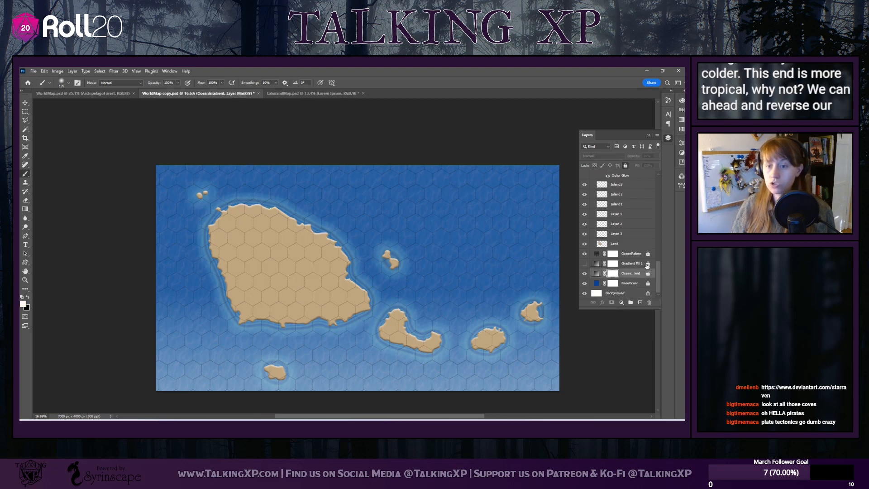
click(597, 273)
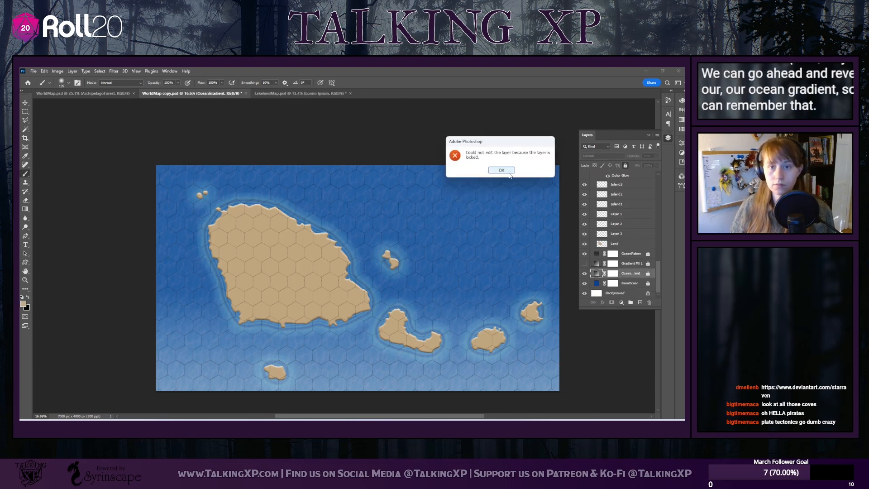
key(Return)
click(648, 274)
double_click(597, 273)
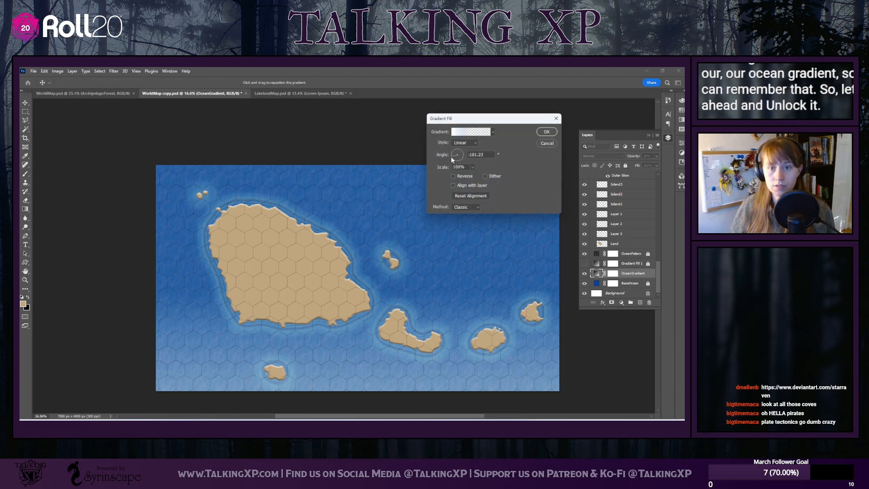
drag(452, 159, 459, 166)
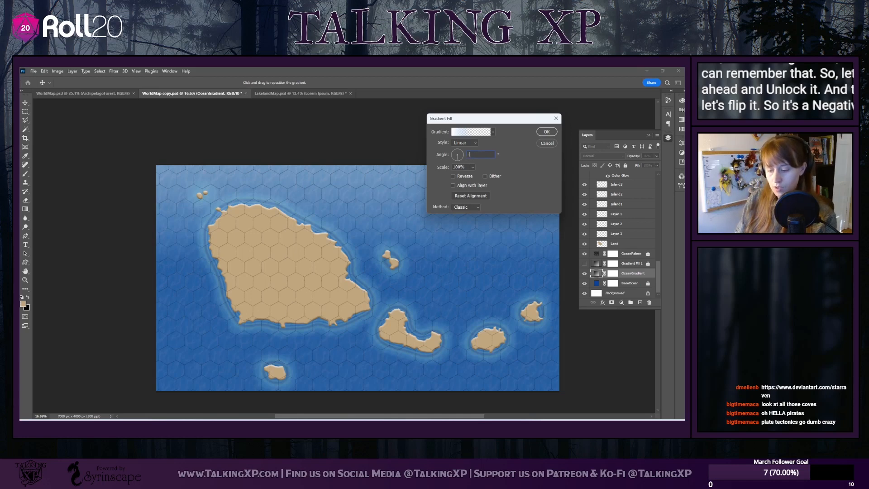
click(547, 131)
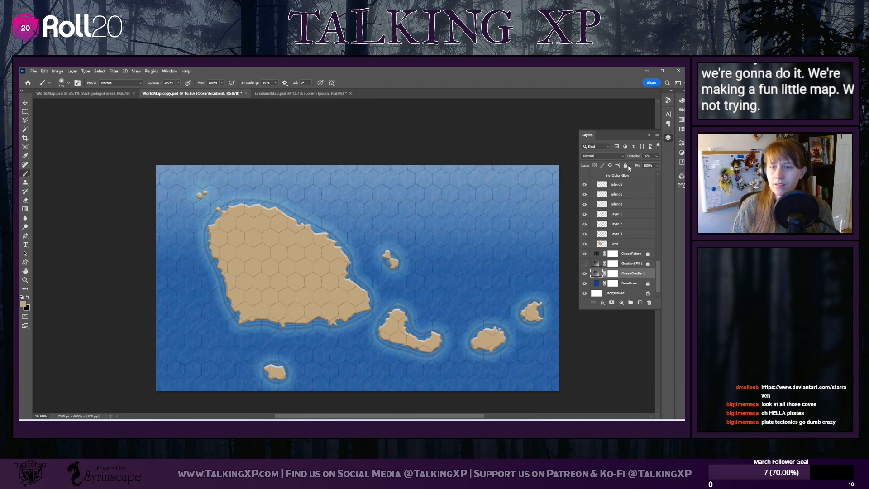
Choose purplish blue 798ec2 as the paint colour for the Biome layer and try a stroke on the main island's northwest coast
scroll(617, 263, up, 5)
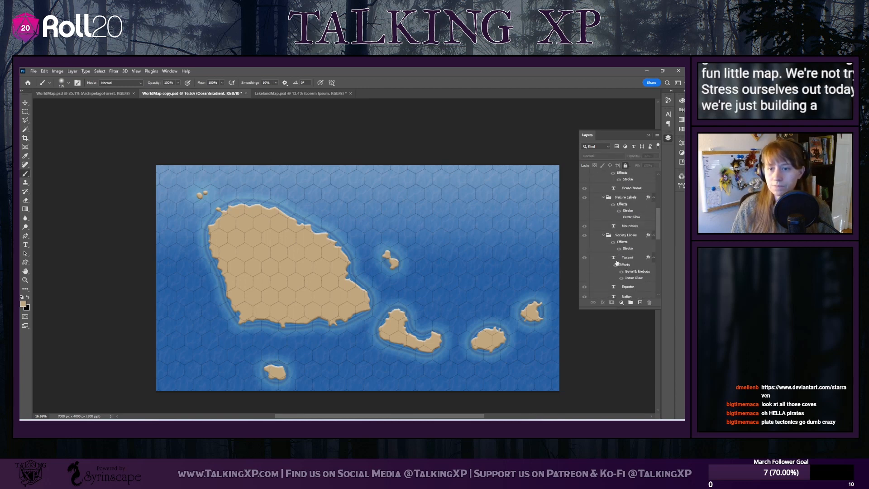
scroll(620, 260, up, 5)
scroll(631, 248, up, 1)
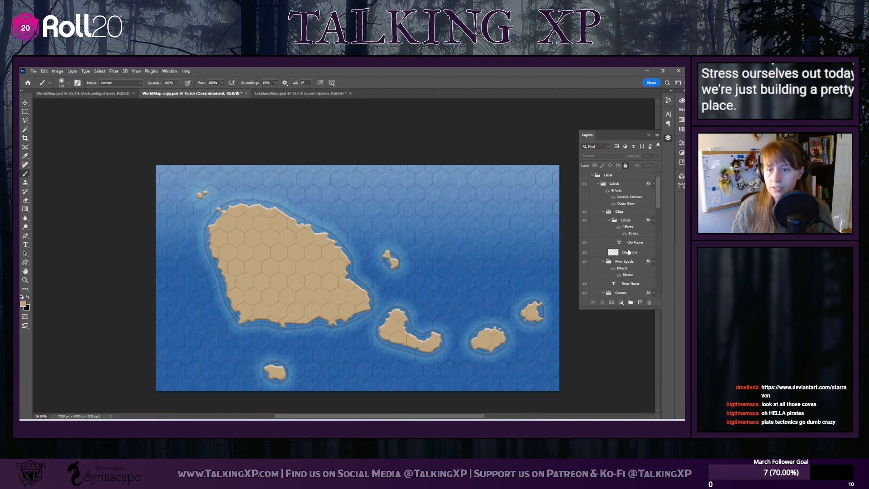
scroll(629, 248, down, 10)
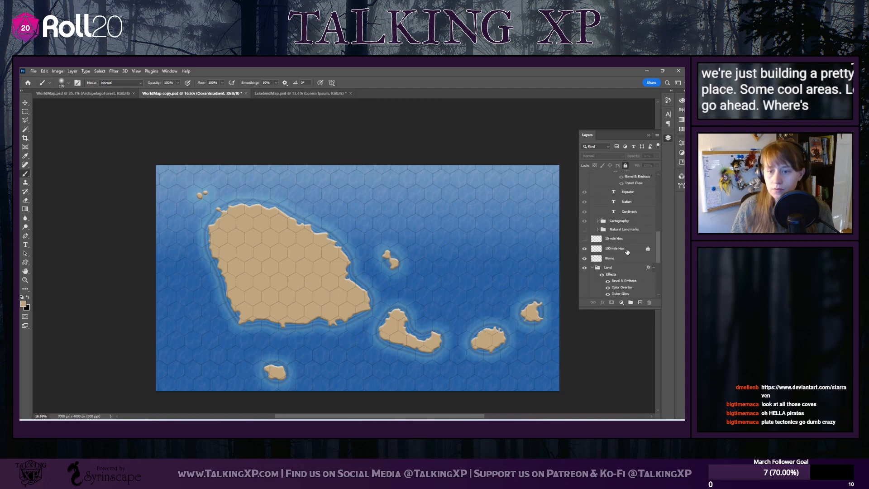
click(615, 224)
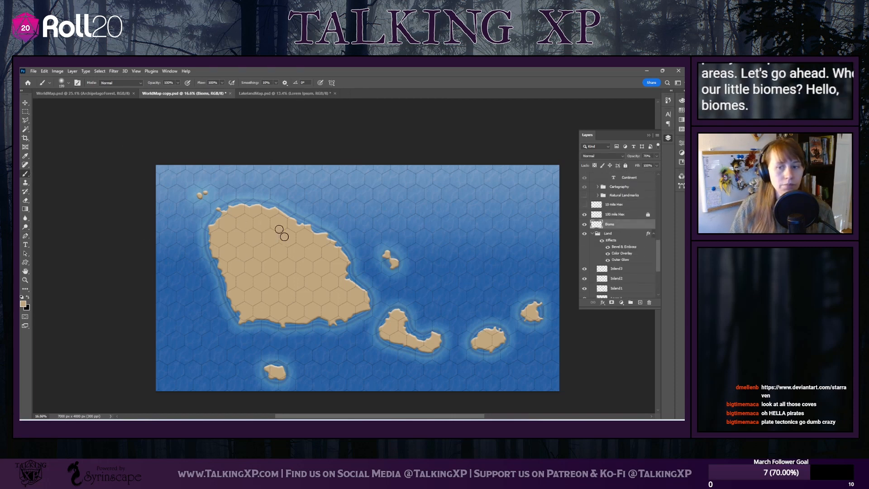
click(23, 304)
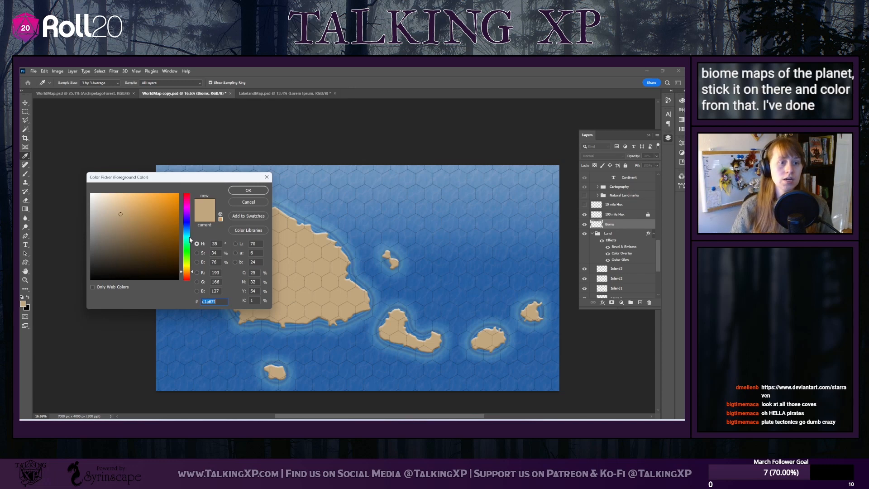
drag(190, 237, 191, 227)
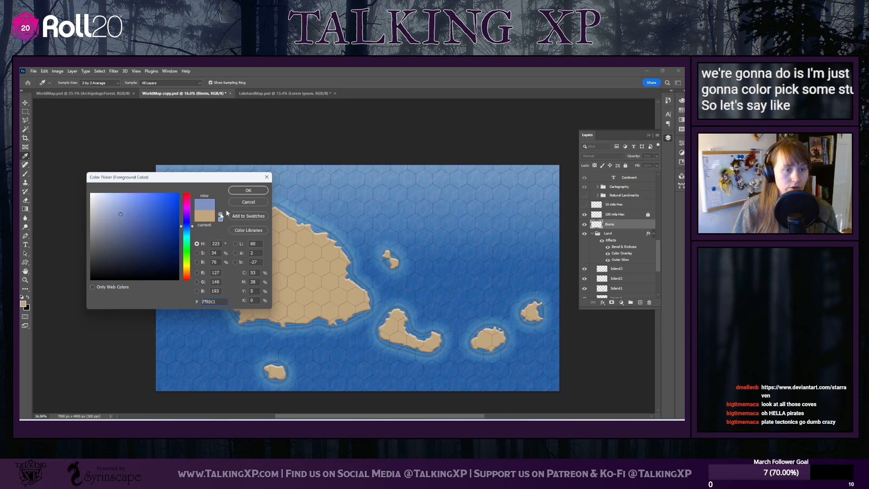
click(126, 213)
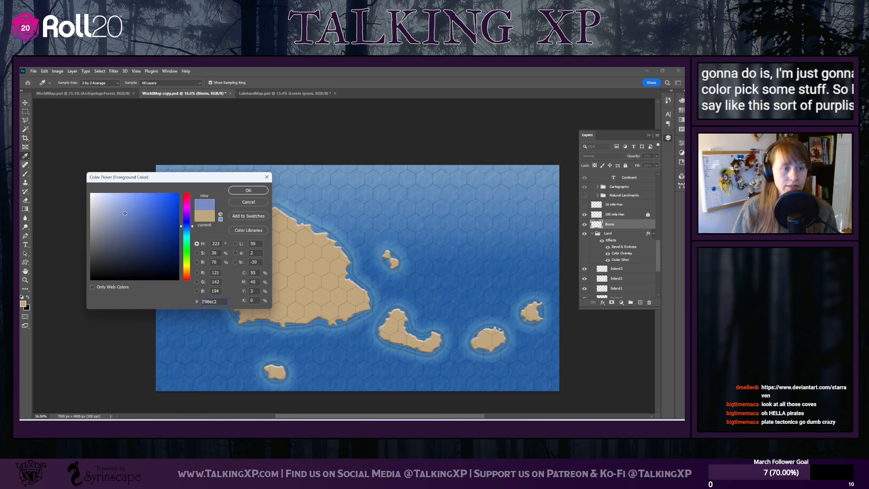
click(249, 190)
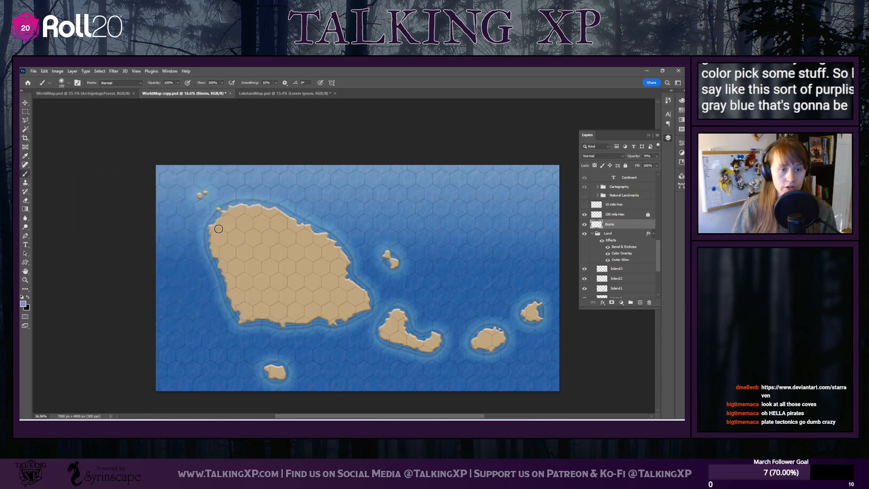
drag(219, 229, 241, 210)
key(ctrl+z)
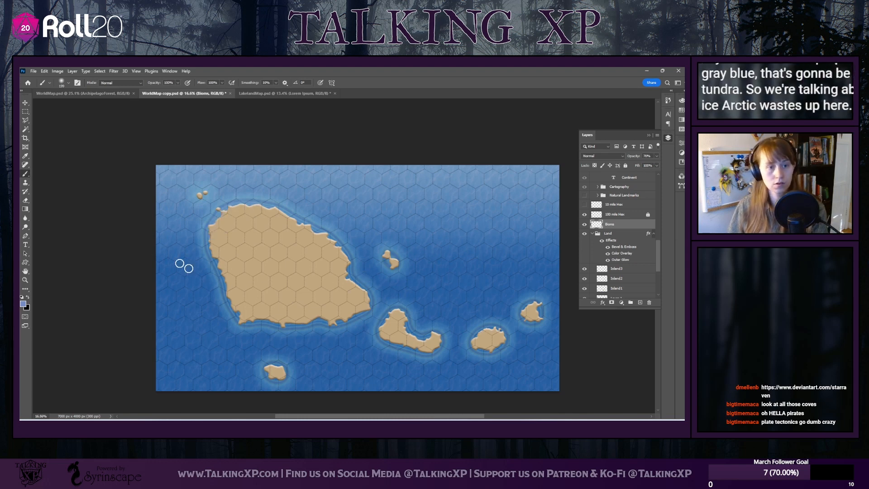
Try to select the land shapes by selecting everything with the Island3 through Land layers active, and clear that selection
scroll(625, 282, down, 2)
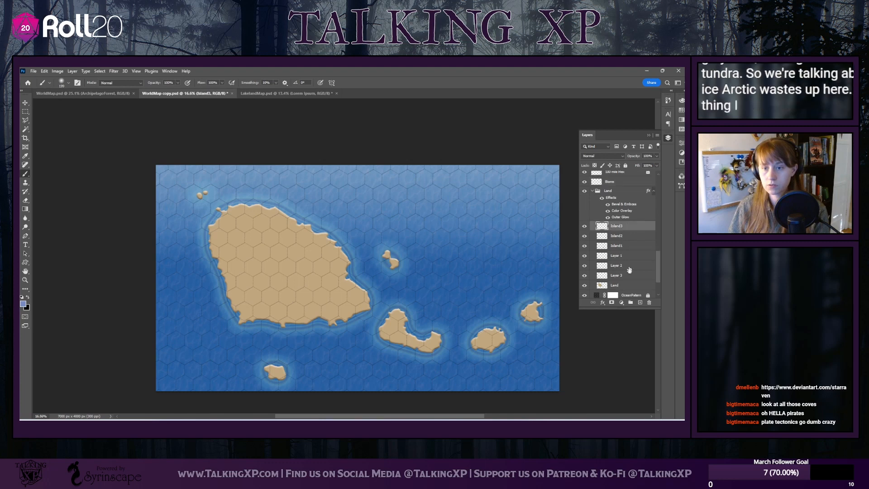
click(625, 228)
shift+click(623, 287)
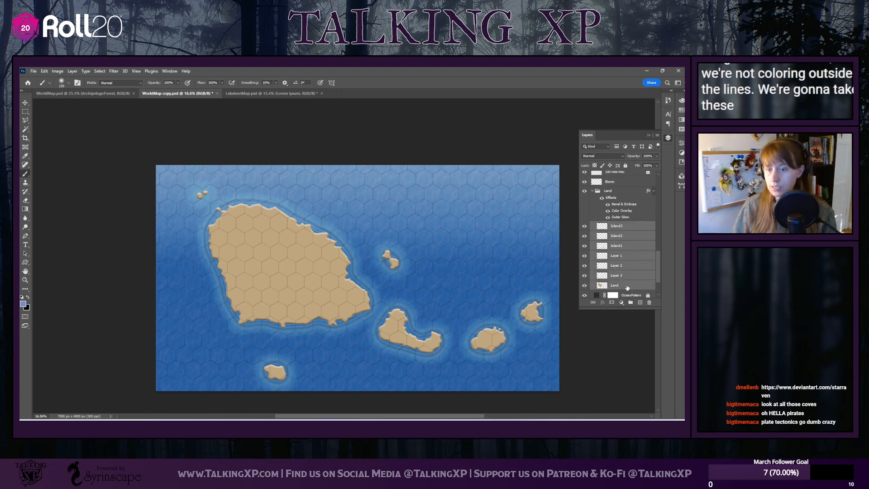
click(99, 71)
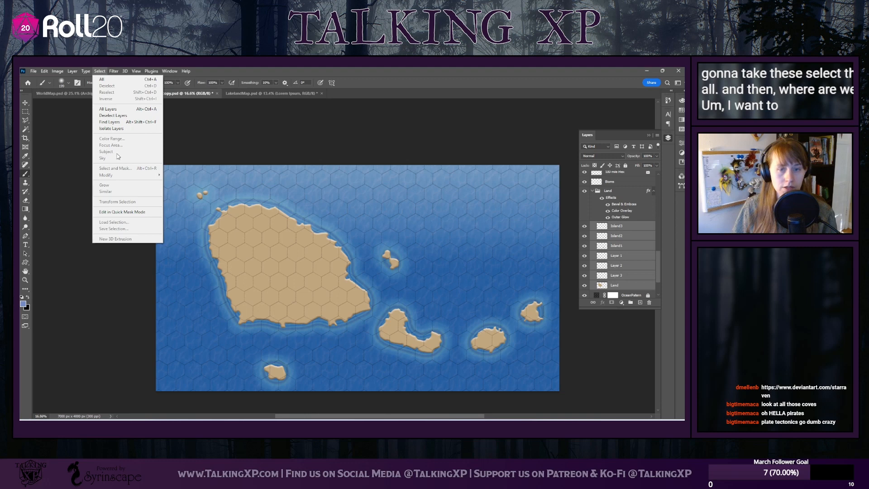
click(102, 80)
click(634, 227)
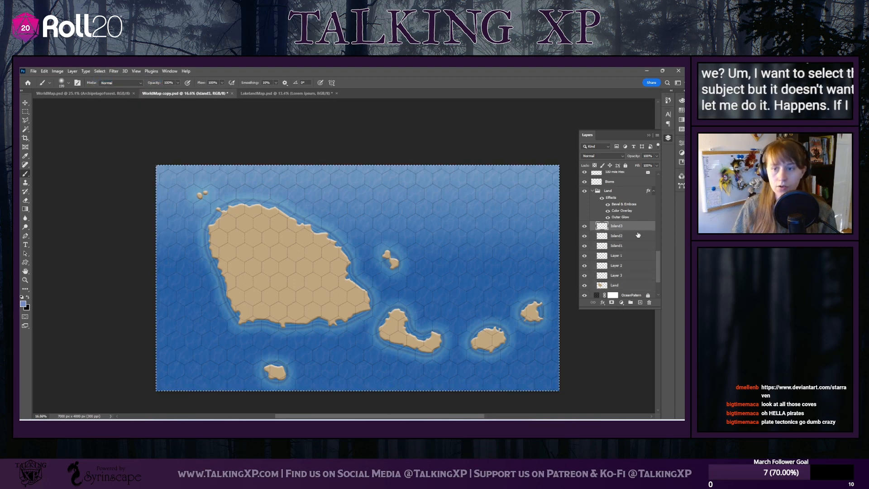
shift+click(634, 285)
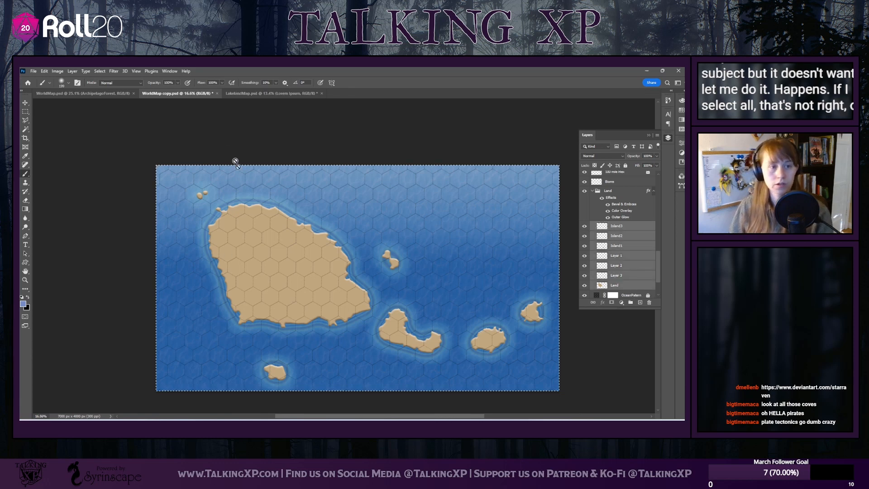
click(100, 71)
click(109, 86)
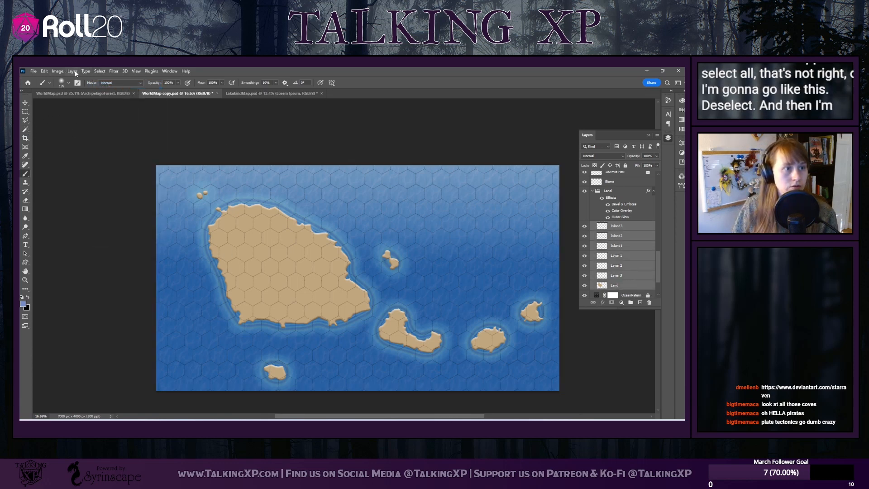
Try the Magic Wand on the main island across all land layers, and reduce the layer selection to a single island layer
click(97, 71)
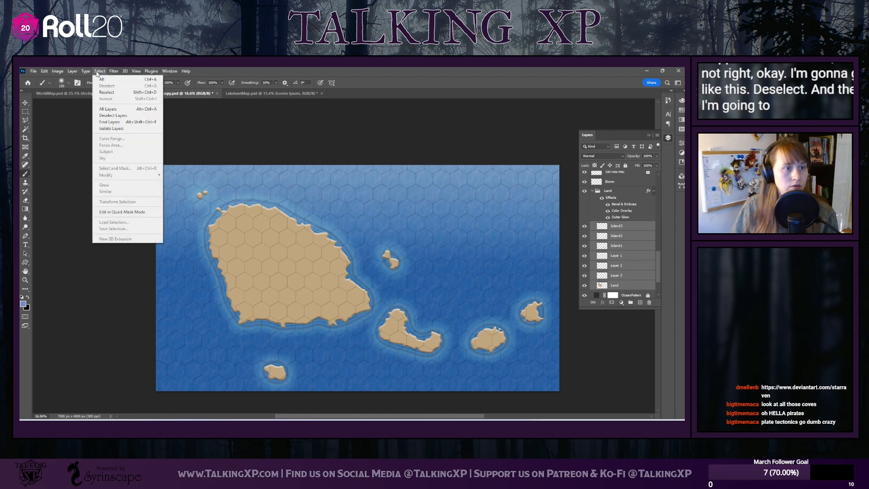
click(26, 130)
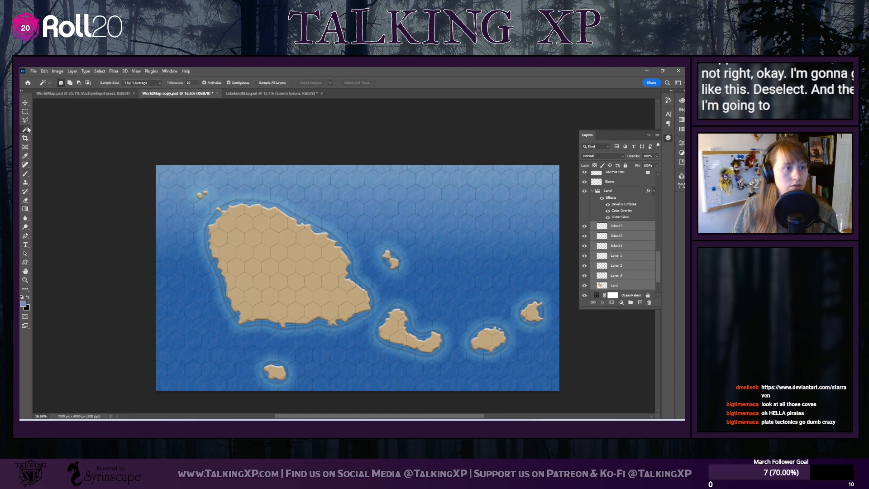
click(49, 83)
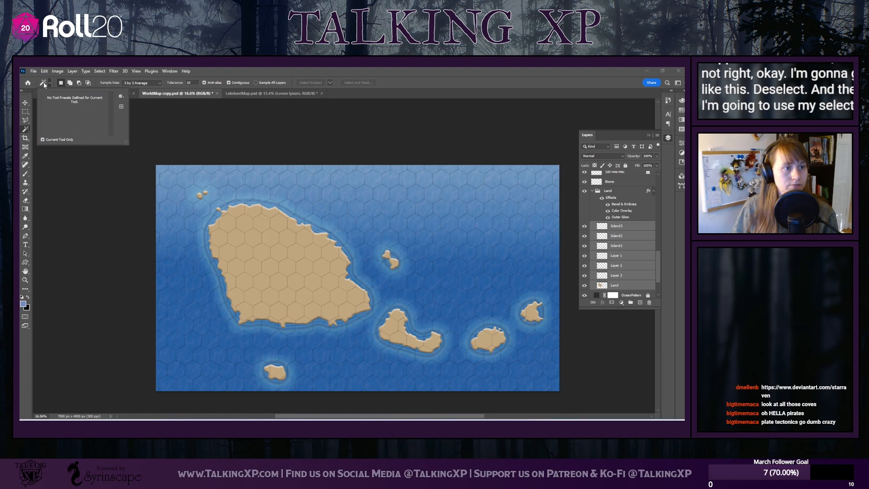
click(236, 220)
click(236, 220)
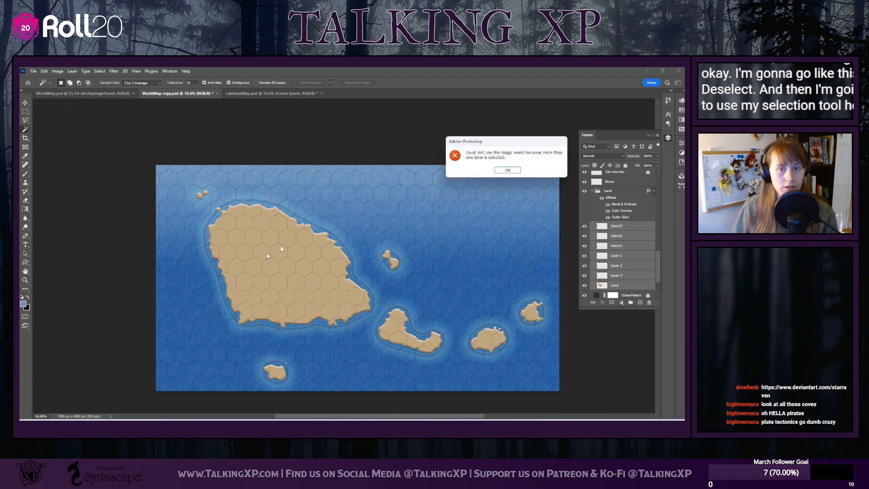
click(513, 172)
click(625, 226)
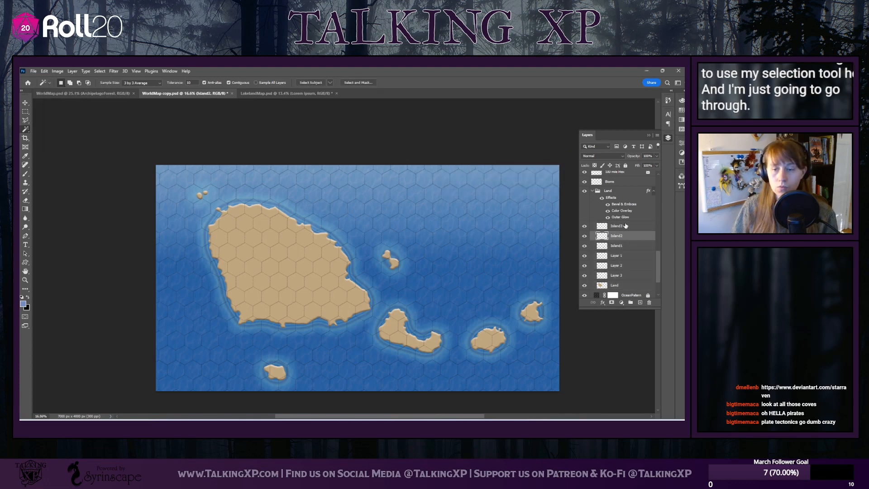
Try the Magic Wand in Quick Mask mode with all land layers active, and leave Quick Mask with only Island2 active
shift+click(622, 287)
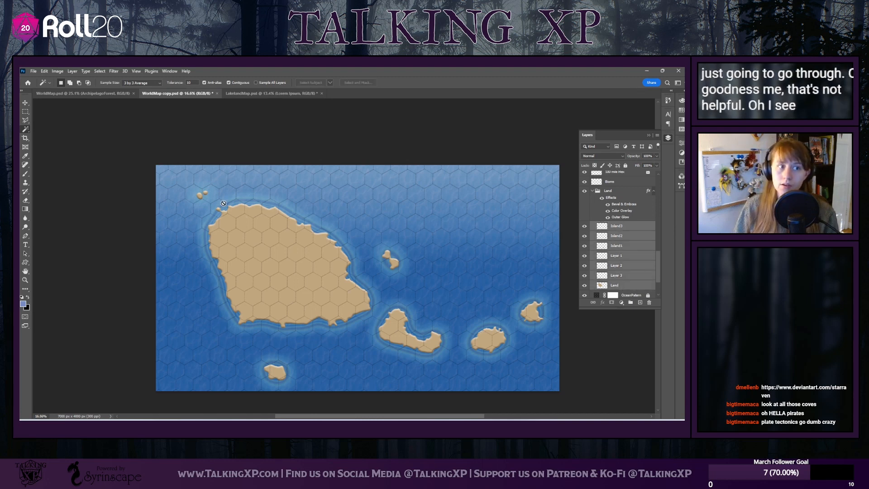
click(99, 71)
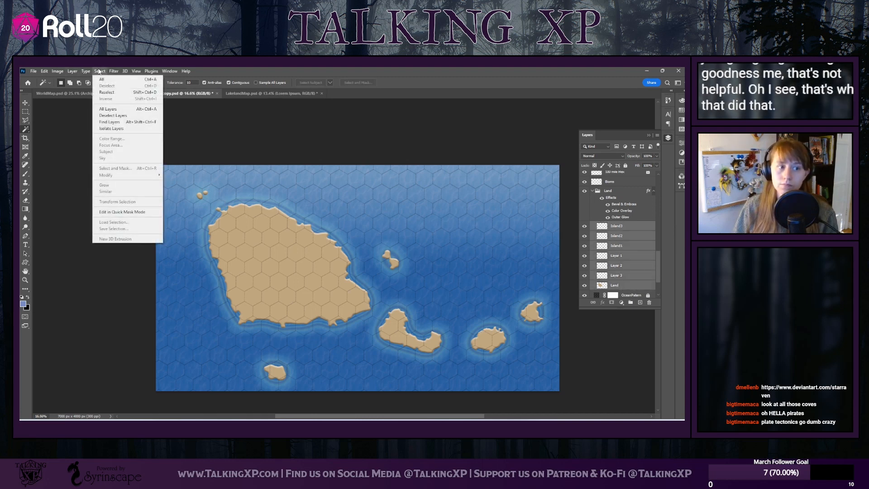
click(140, 211)
click(279, 227)
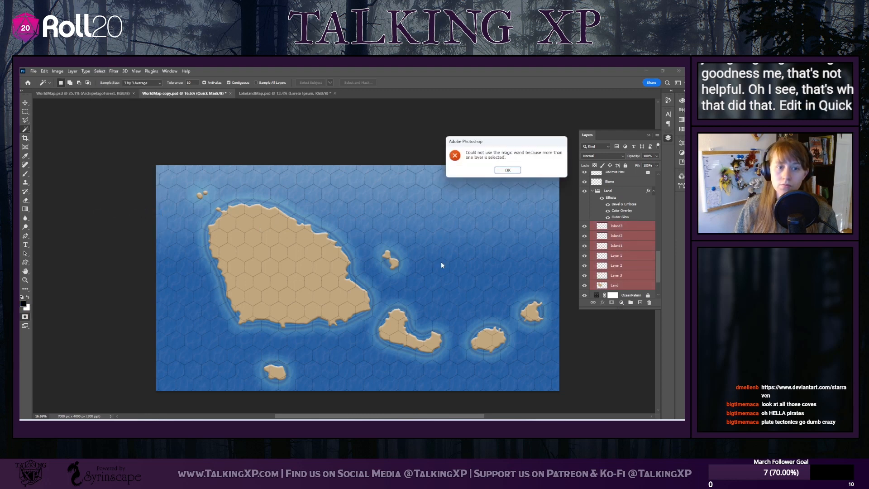
click(508, 170)
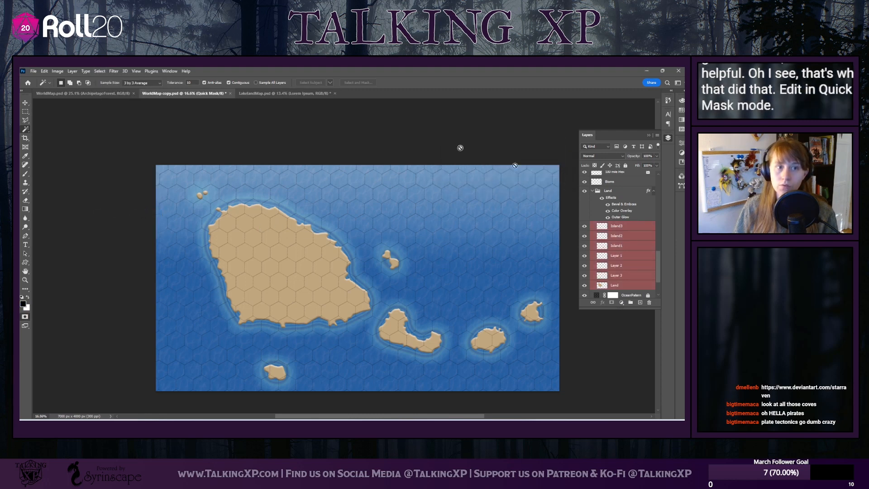
click(100, 71)
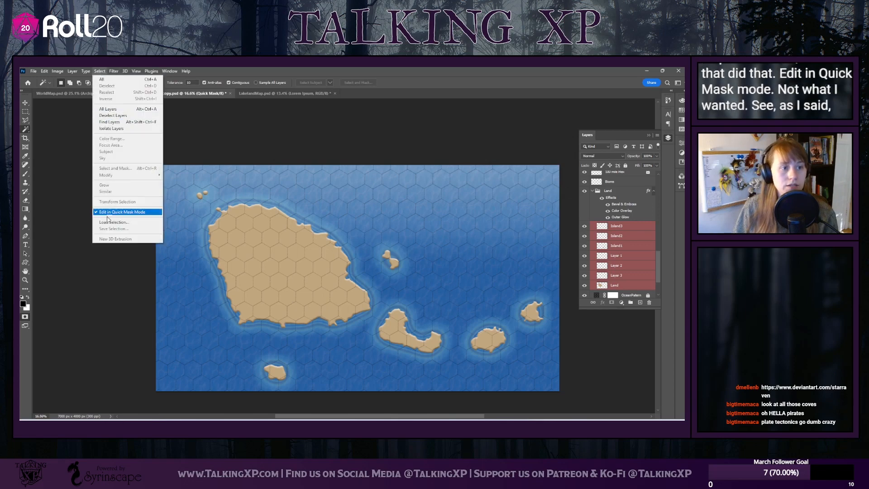
click(622, 217)
click(623, 235)
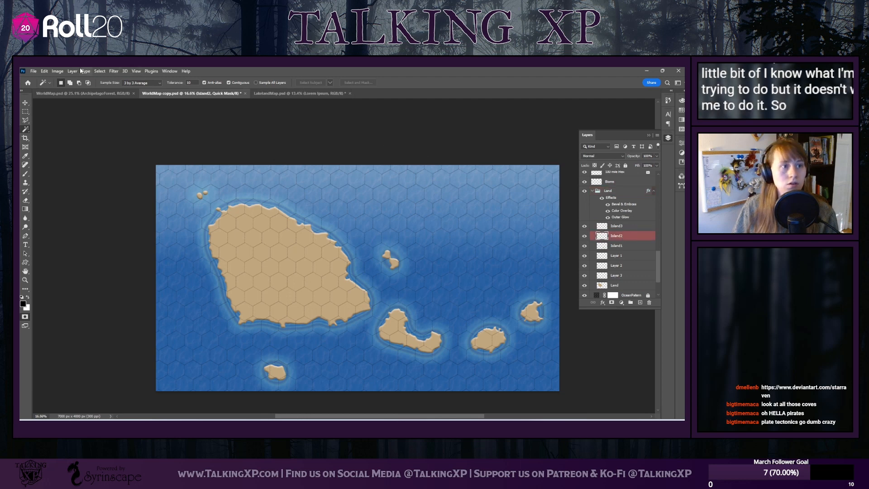
click(98, 71)
click(123, 212)
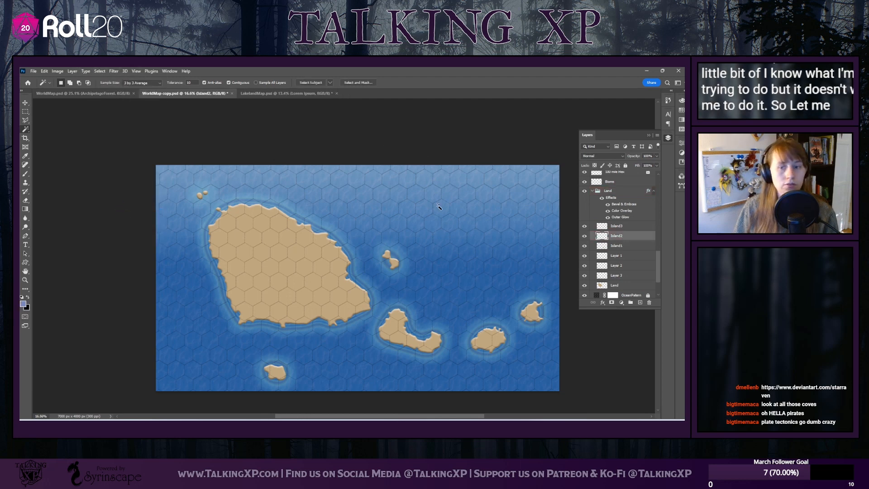
Try to select the main island on the Land layer and add to that selection with Layer 3 active
click(627, 286)
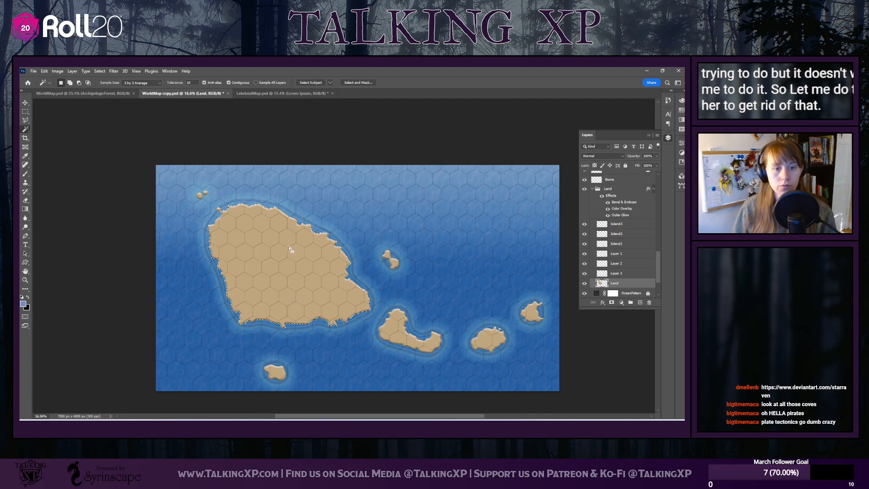
click(625, 272)
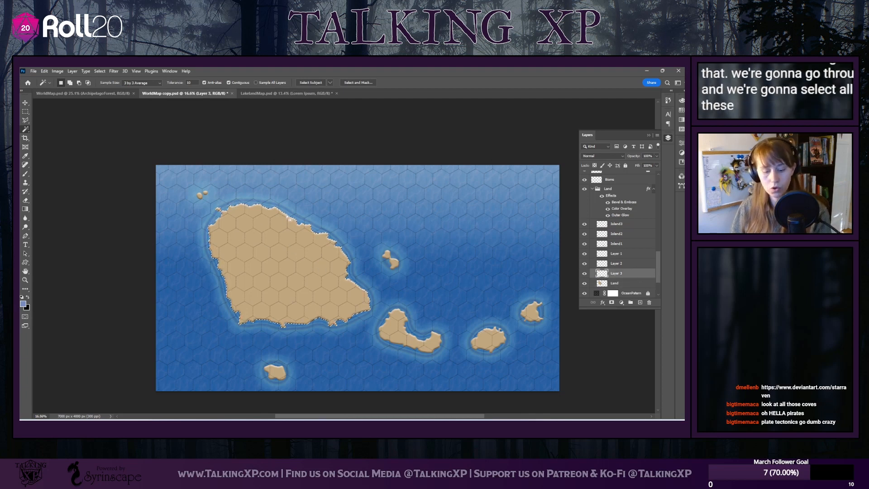
key(shift)
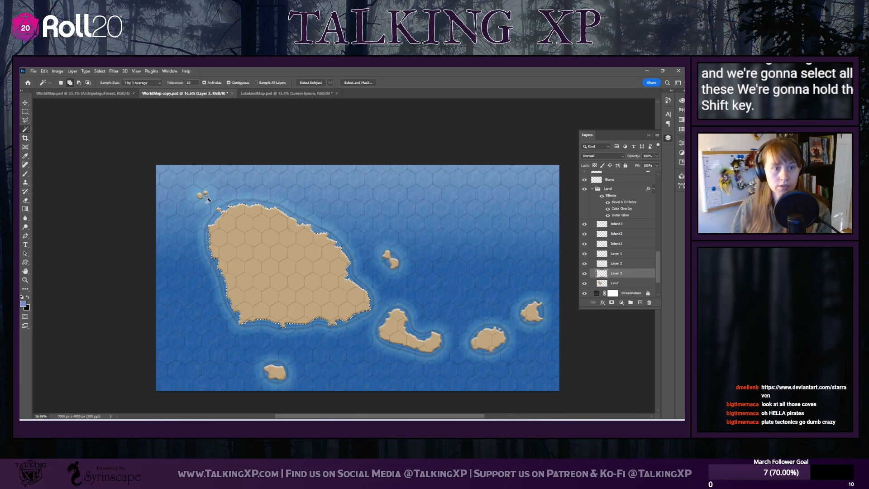
shift+click(206, 197)
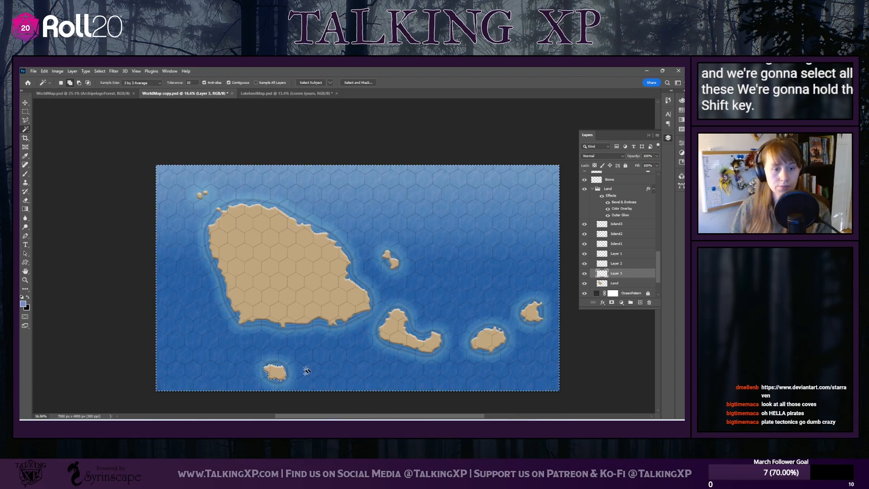
click(321, 301)
Select the main island on Land with the Magic Wand and add the islets from Layer 3, Layer 2 and Layer 1
click(623, 283)
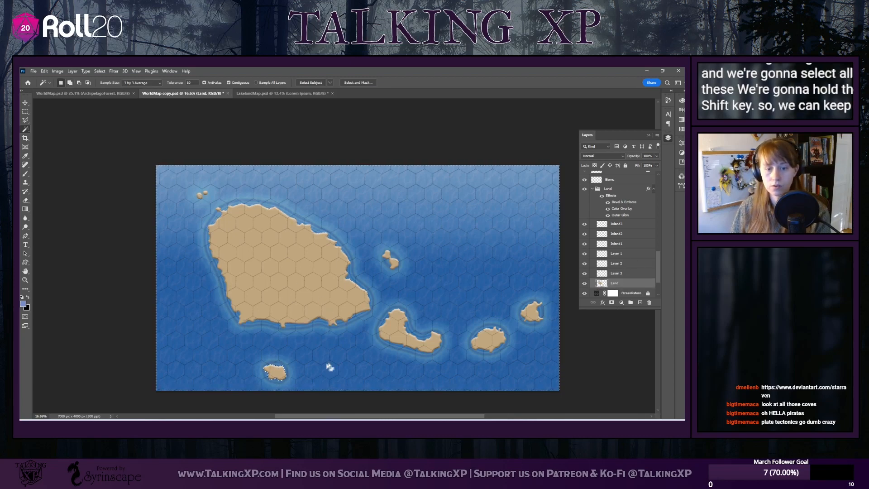
key(ctrl+d)
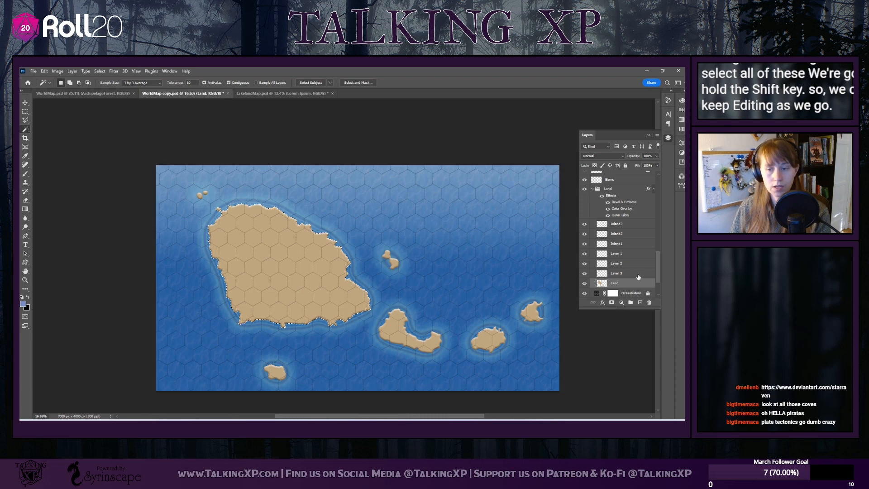
click(635, 275)
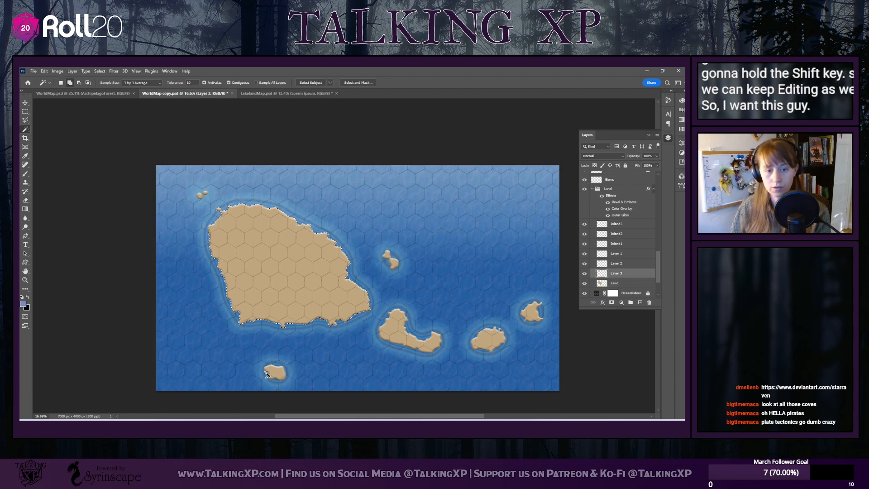
click(615, 263)
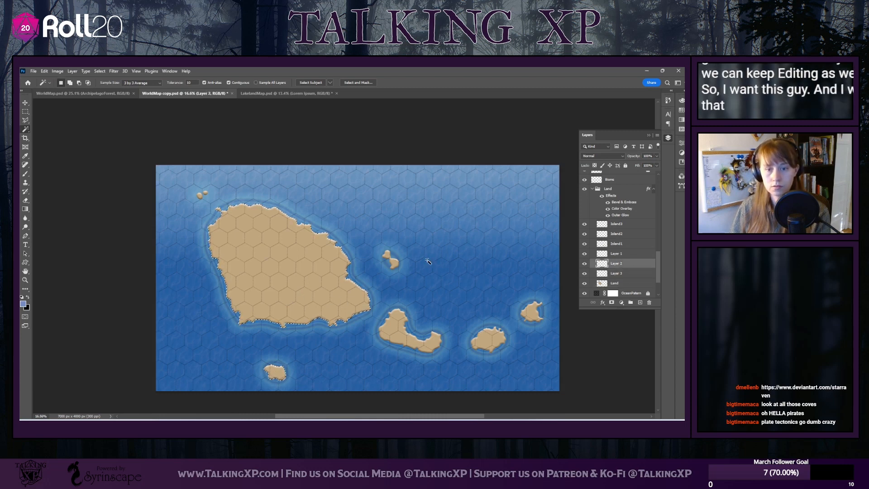
ctrl+click(202, 194)
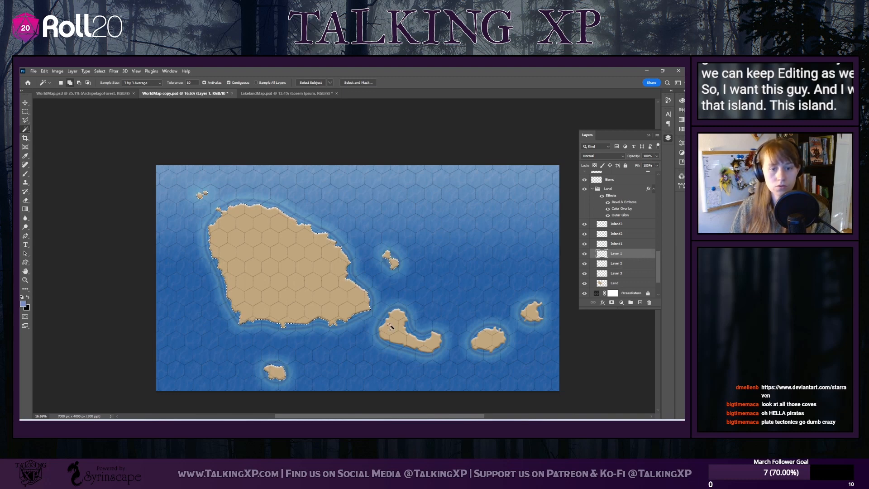
Add the three southeastern islands from Island1, Island2 and Island3 to the selection, and make the Biome layer active
click(626, 244)
click(430, 338)
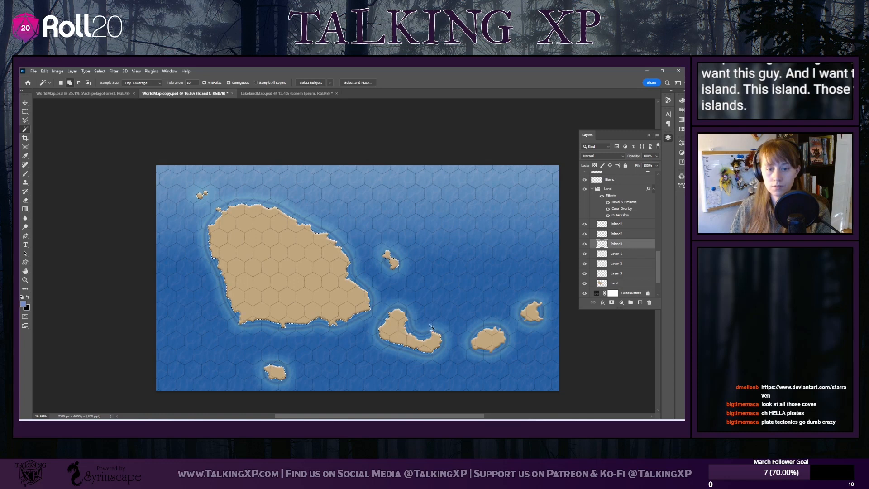
click(625, 235)
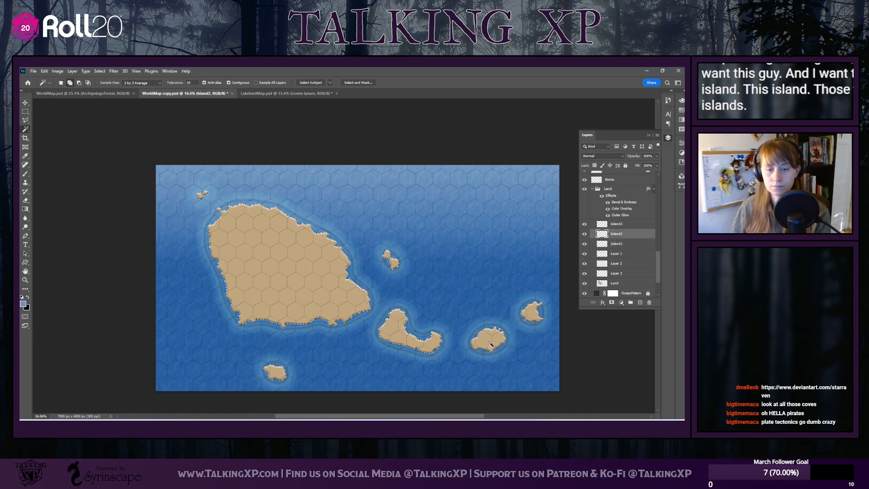
click(626, 226)
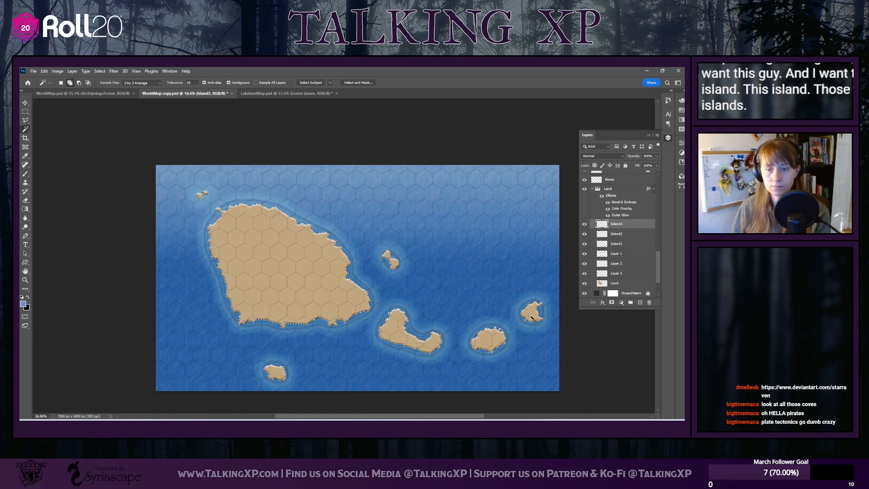
scroll(600, 239, up, 5)
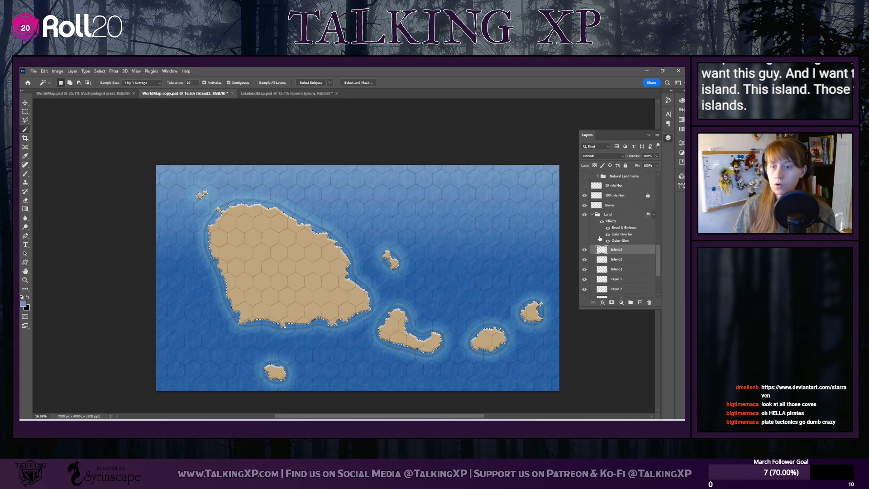
click(614, 230)
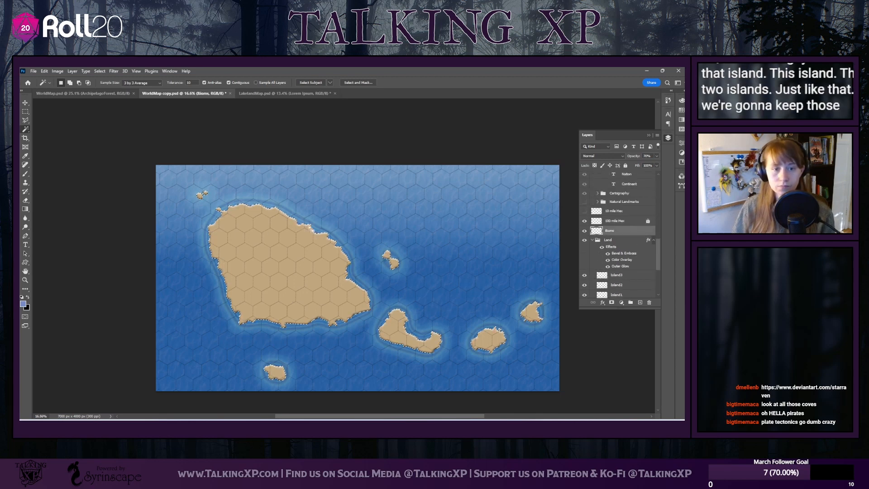
click(100, 71)
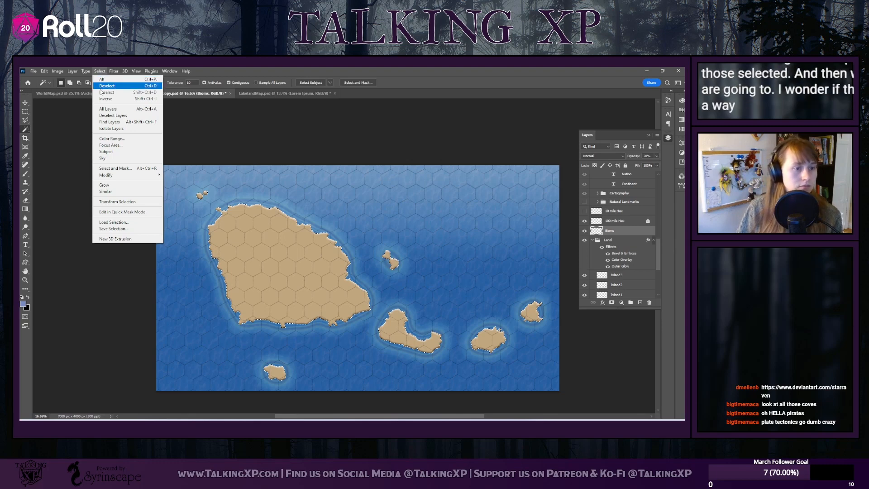
click(115, 228)
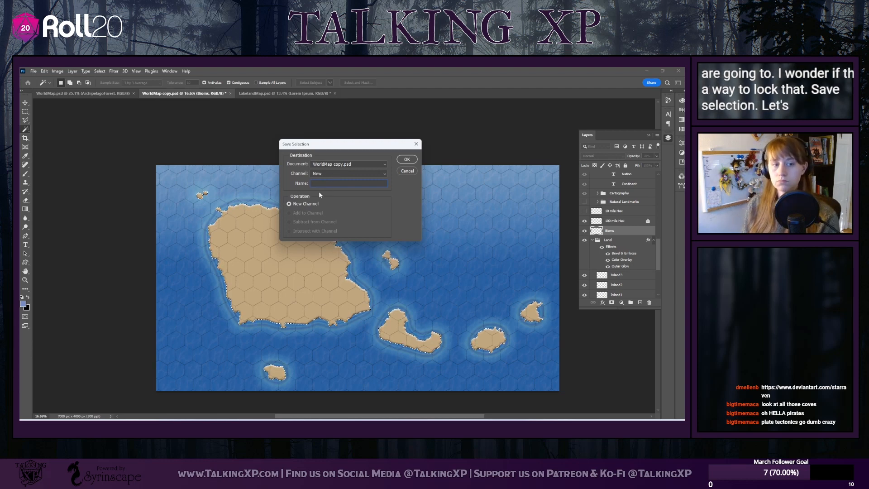
click(408, 171)
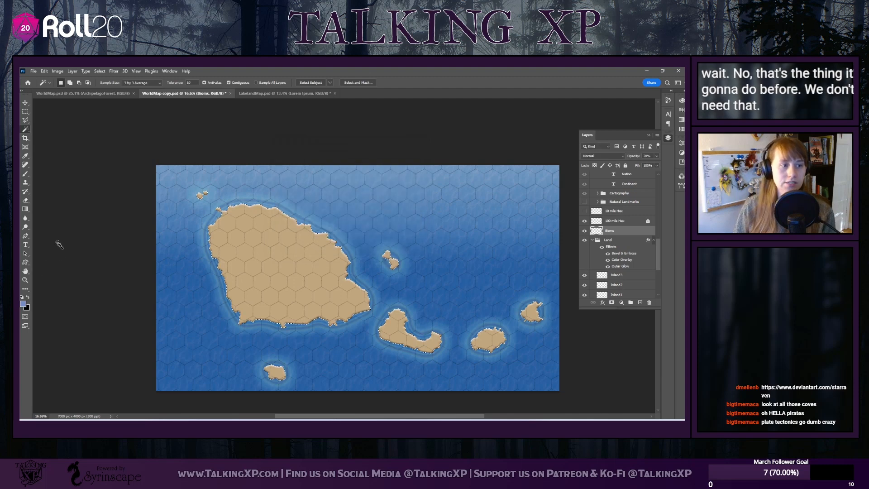
Brush purplish blue over the main island's north and west coasts and the northwest islets, within the selected outlines
click(24, 175)
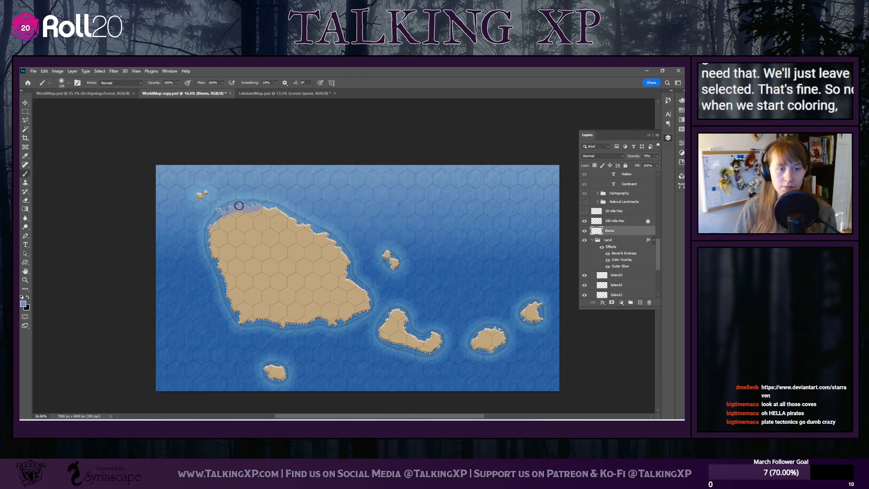
drag(221, 208, 251, 209)
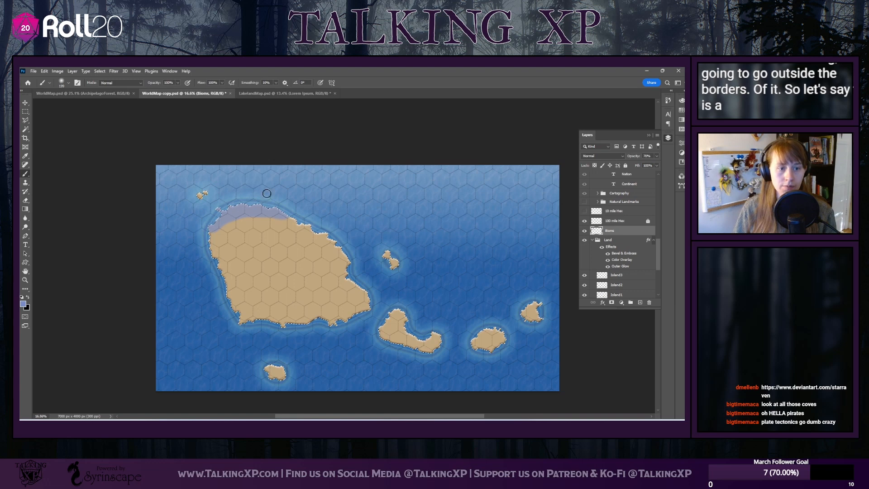
drag(219, 223, 221, 256)
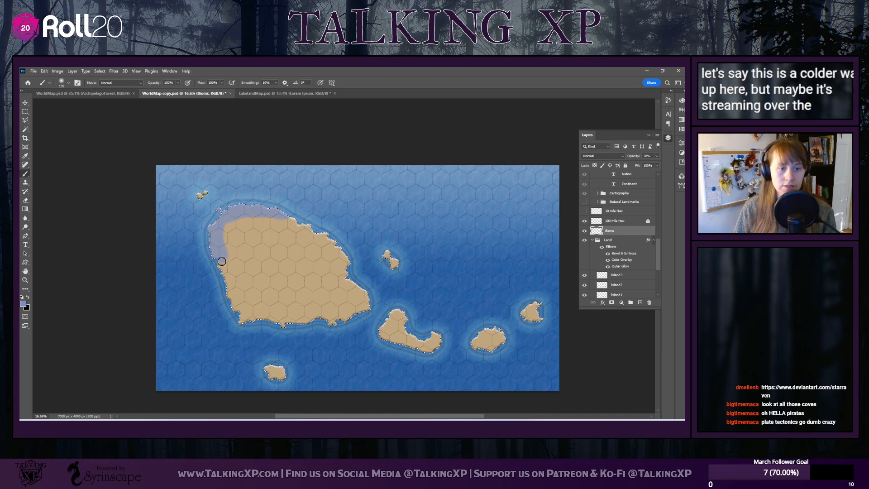
drag(226, 286, 226, 304)
mouse_move(221, 225)
mouse_down()
mouse_move(232, 304)
mouse_move(225, 231)
mouse_move(233, 209)
mouse_up()
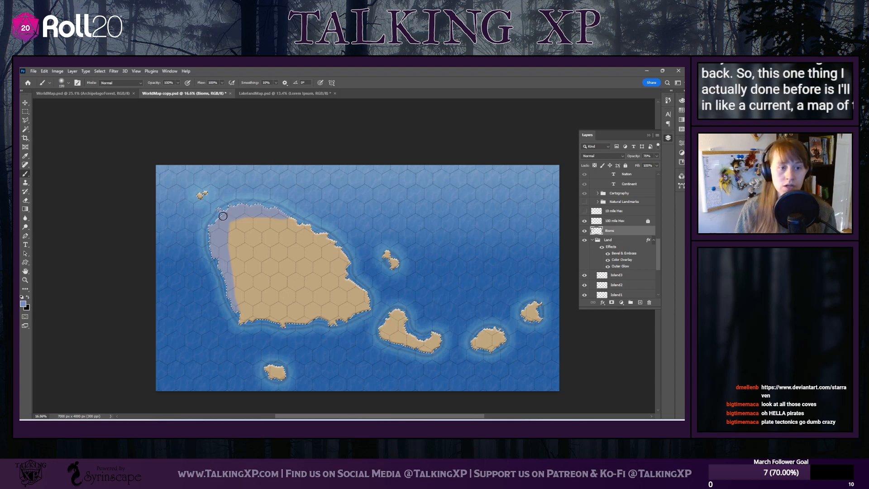
drag(230, 214, 223, 268)
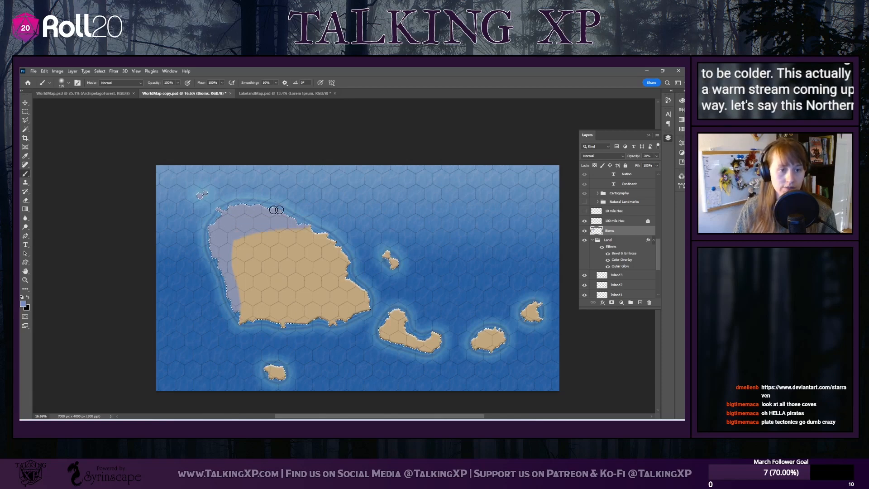
click(64, 82)
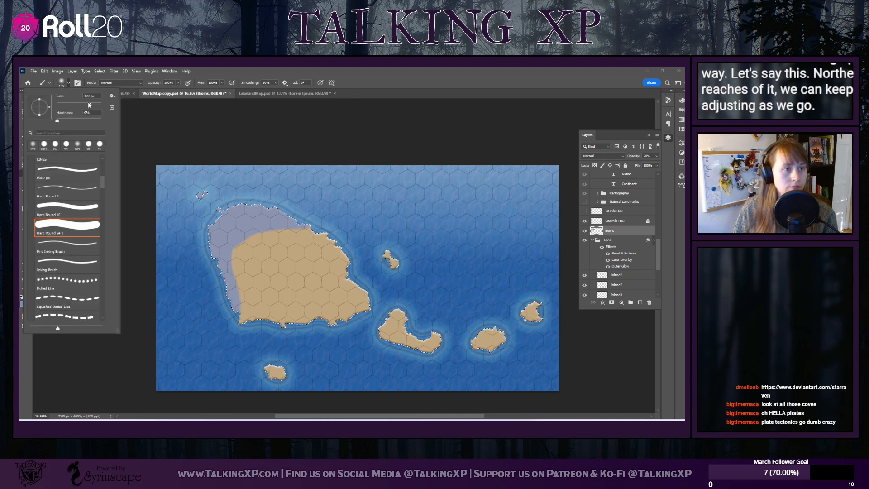
click(69, 84)
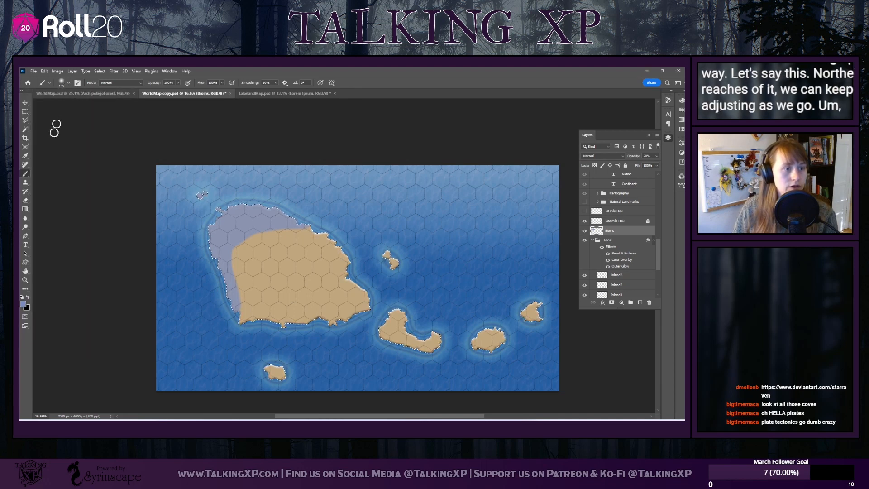
Set the foreground colour to a vibrant tropical green, about 24d91b, and return to the Brush
click(23, 304)
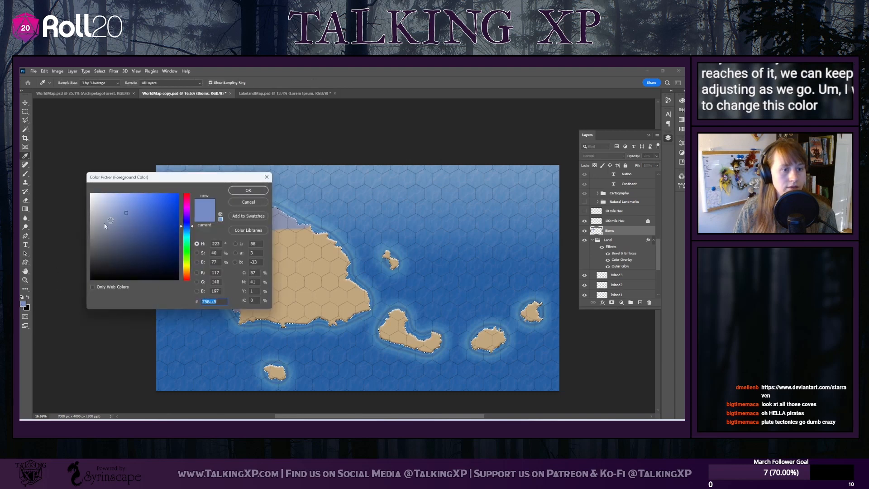
drag(192, 227, 190, 254)
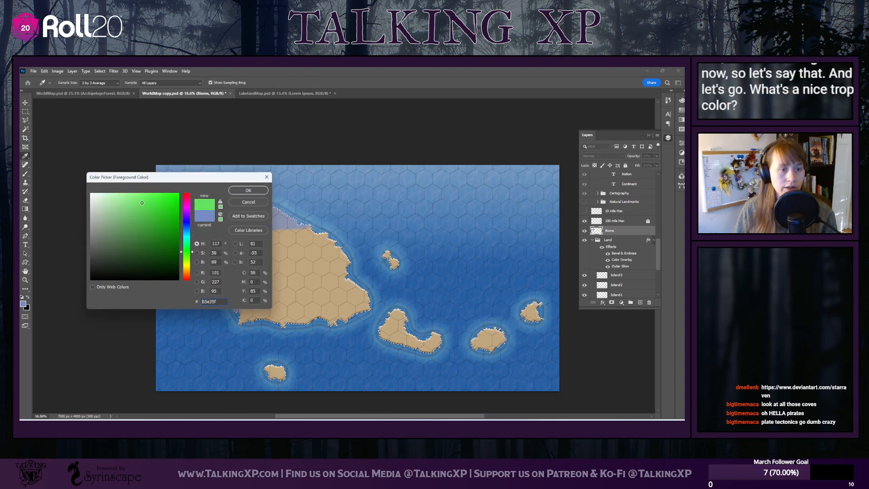
drag(164, 215, 168, 206)
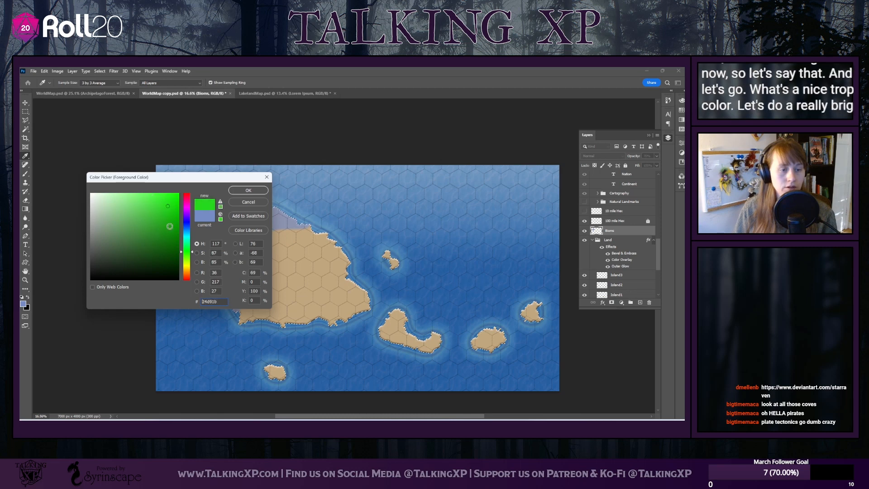
click(247, 190)
key(b)
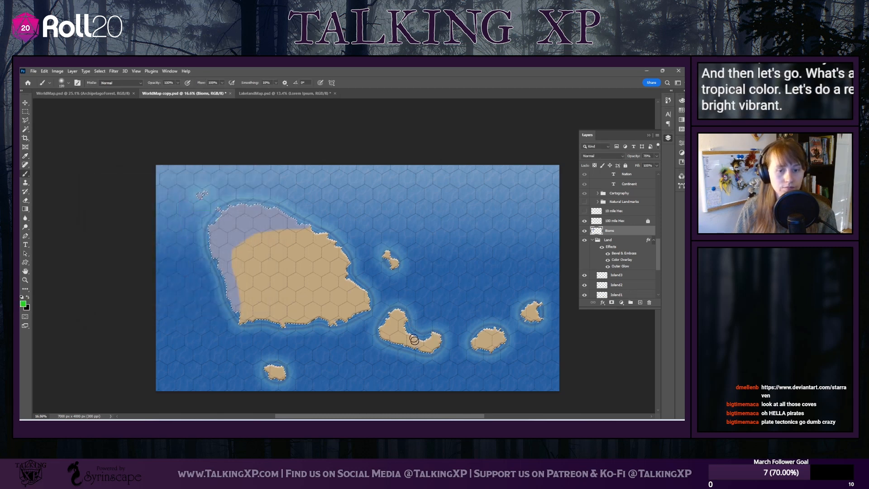
Brush the vibrant tropical green over the three southeastern islands and the small island south of the main island
click(387, 333)
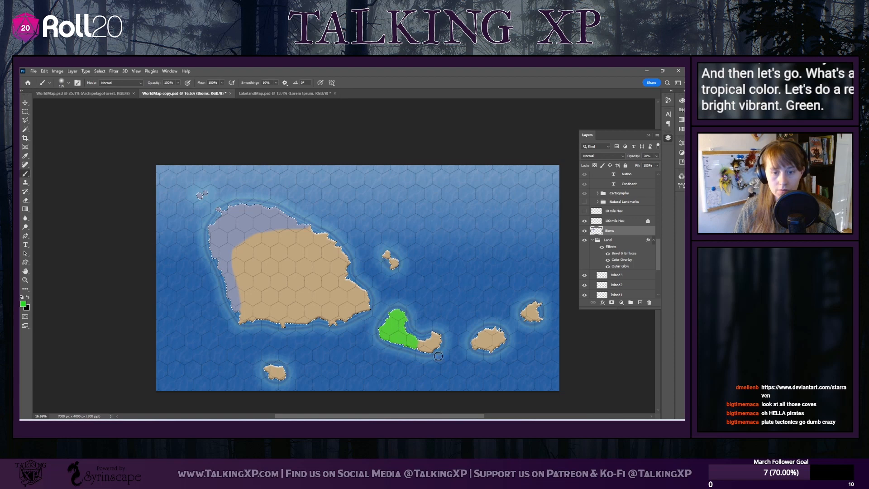
mouse_move(475, 339)
mouse_down()
mouse_move(497, 331)
mouse_move(525, 302)
mouse_up()
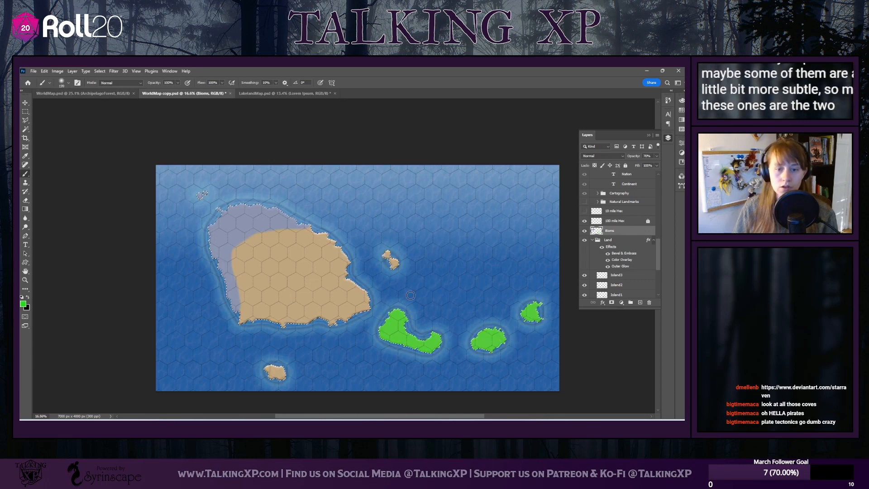
drag(259, 375, 276, 376)
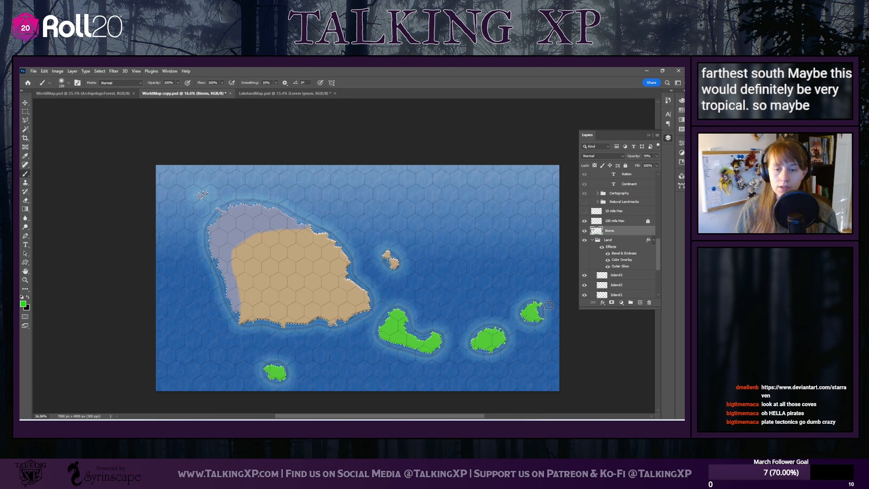
Set the foreground colour to a darker evergreen, about 068200, and brush it over the easternmost island and the islets northeast of the main island
click(67, 83)
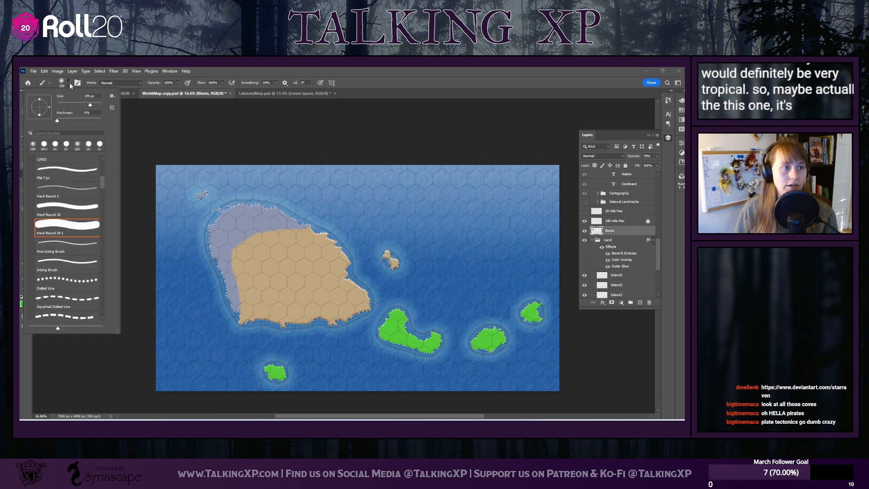
click(70, 84)
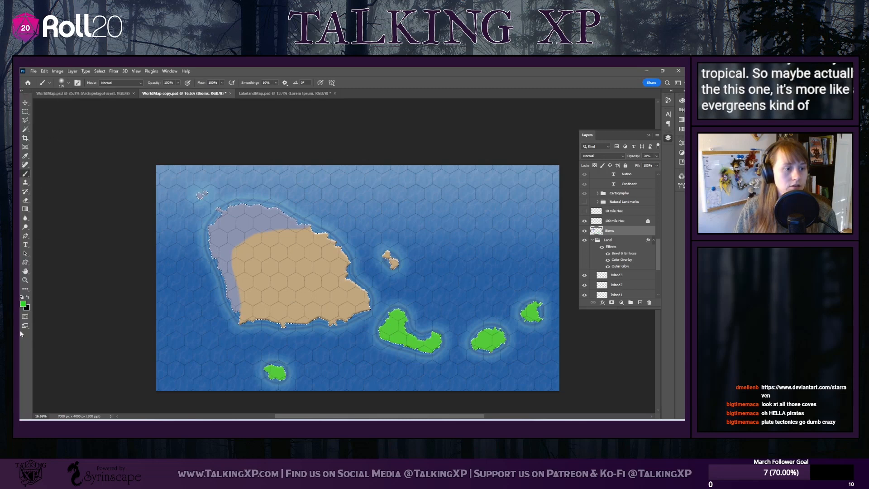
click(23, 304)
drag(168, 205, 179, 236)
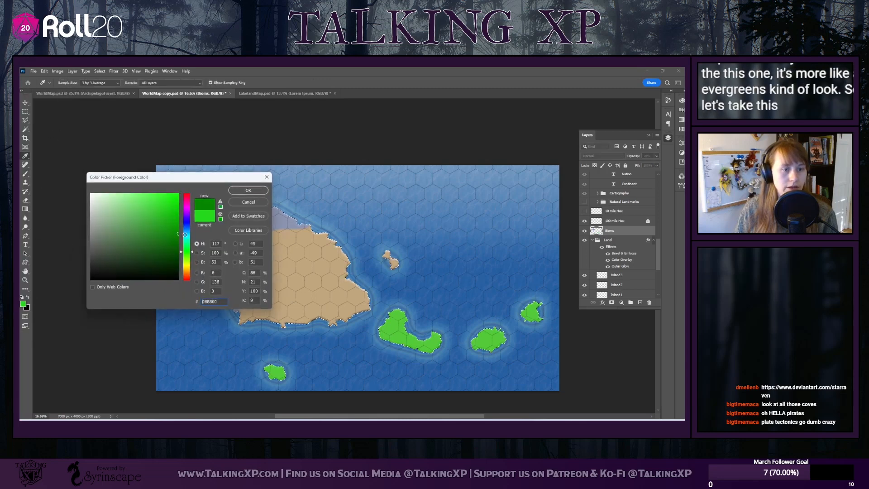
click(249, 190)
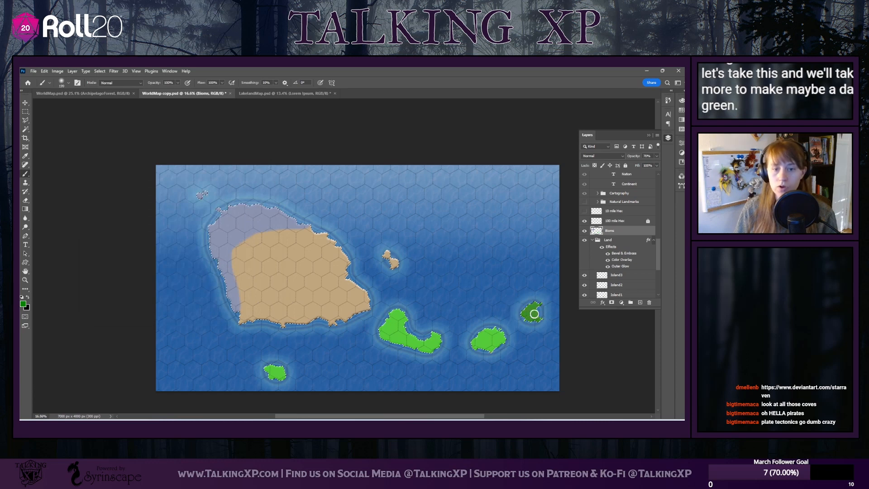
drag(384, 252, 388, 265)
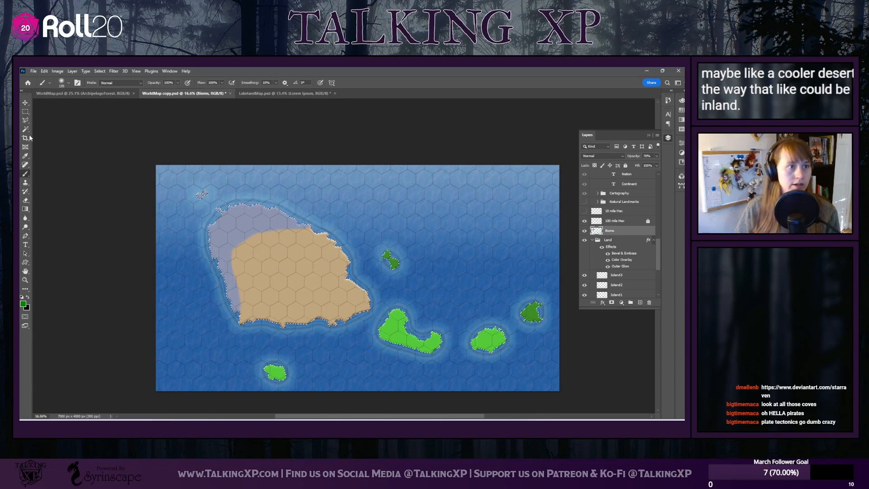
Set the foreground colour to desert yellow, about c1ba06, and brush a large rounded patch in the main island's west-central interior
click(67, 84)
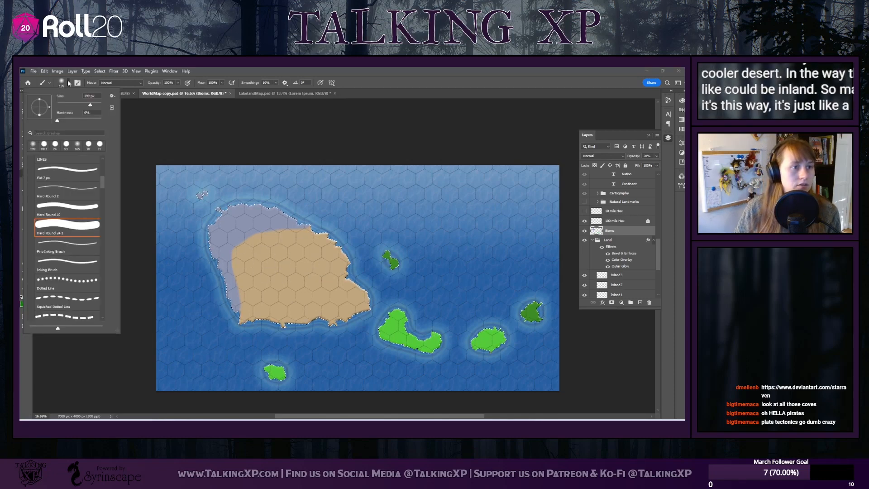
click(69, 83)
click(23, 303)
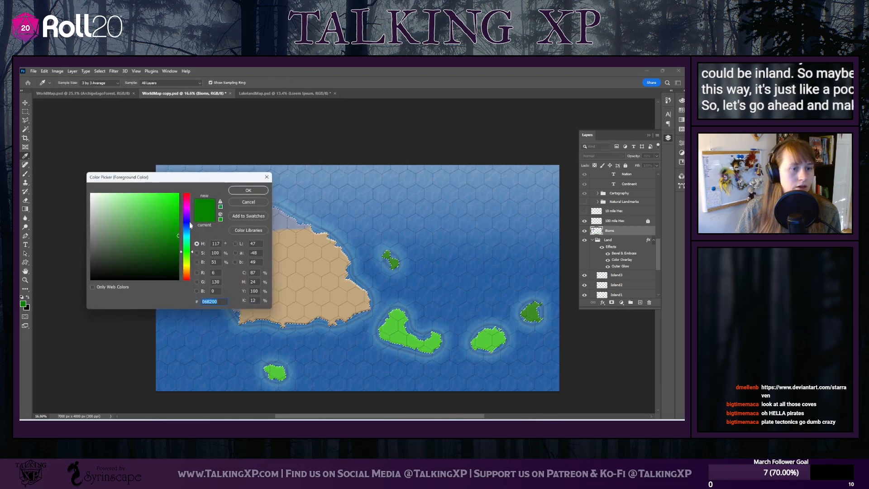
mouse_move(190, 251)
mouse_down()
mouse_move(191, 269)
mouse_move(175, 214)
mouse_up()
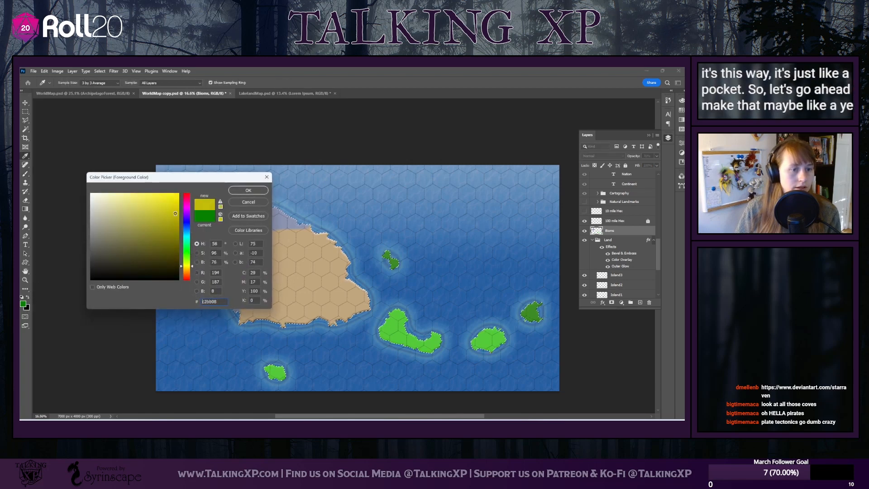
click(258, 192)
mouse_move(274, 234)
mouse_down()
mouse_move(242, 247)
mouse_move(286, 256)
mouse_move(251, 261)
mouse_move(267, 238)
mouse_move(292, 241)
mouse_move(292, 262)
mouse_move(256, 250)
mouse_move(273, 249)
mouse_move(260, 270)
mouse_move(229, 273)
mouse_move(248, 258)
mouse_move(291, 278)
mouse_move(271, 274)
mouse_move(289, 244)
mouse_move(303, 253)
mouse_move(278, 240)
mouse_up()
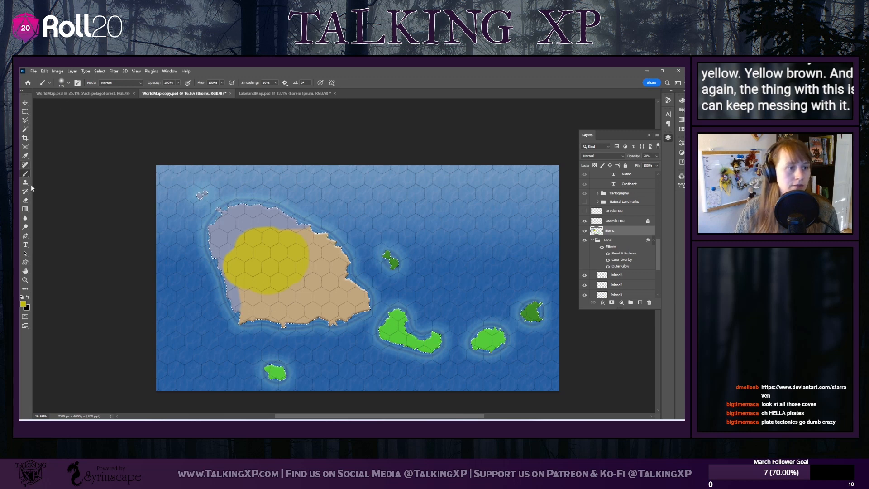
Set the foreground colour to dark green 0e6600 and brush forest over the main island's east side and along the desert's southern edge
click(22, 304)
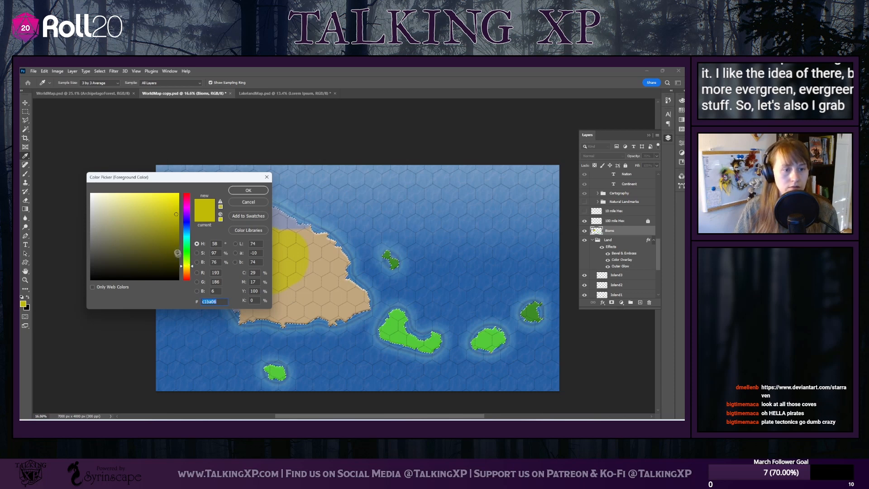
drag(194, 255, 192, 246)
click(178, 242)
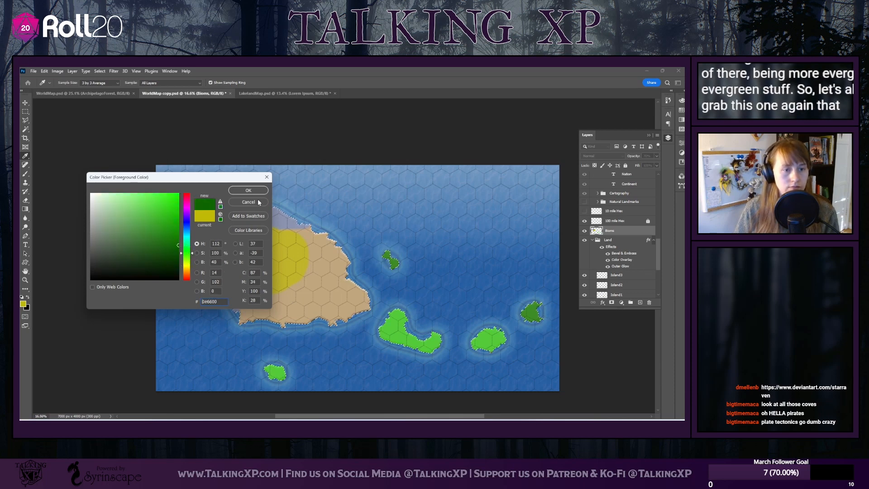
click(248, 190)
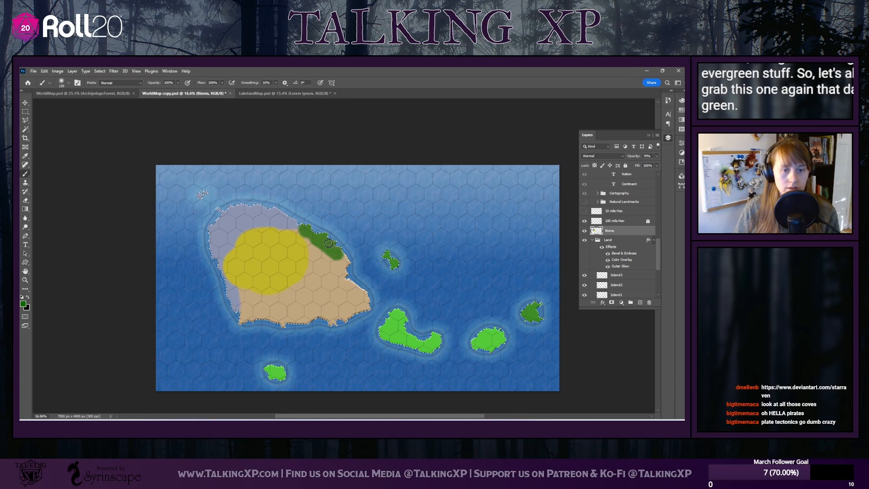
drag(329, 243, 345, 263)
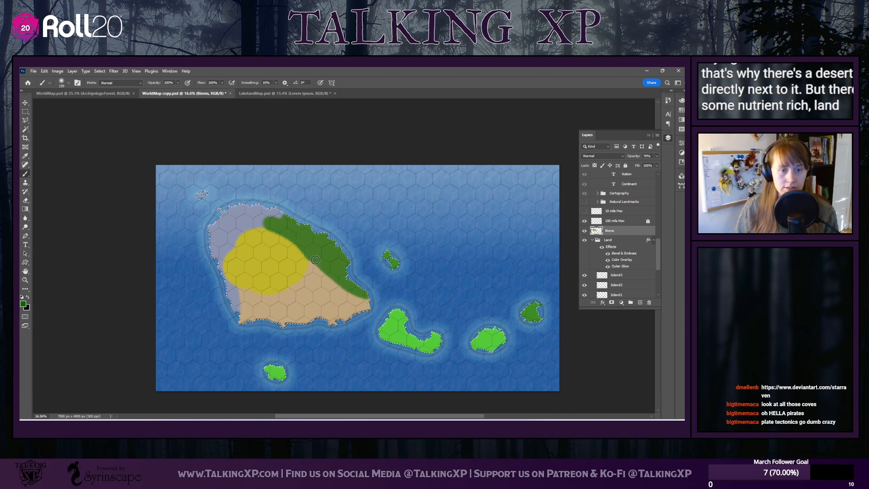
mouse_move(302, 280)
mouse_down()
mouse_move(309, 252)
mouse_move(304, 278)
mouse_move(282, 295)
mouse_move(302, 285)
mouse_move(253, 298)
mouse_up()
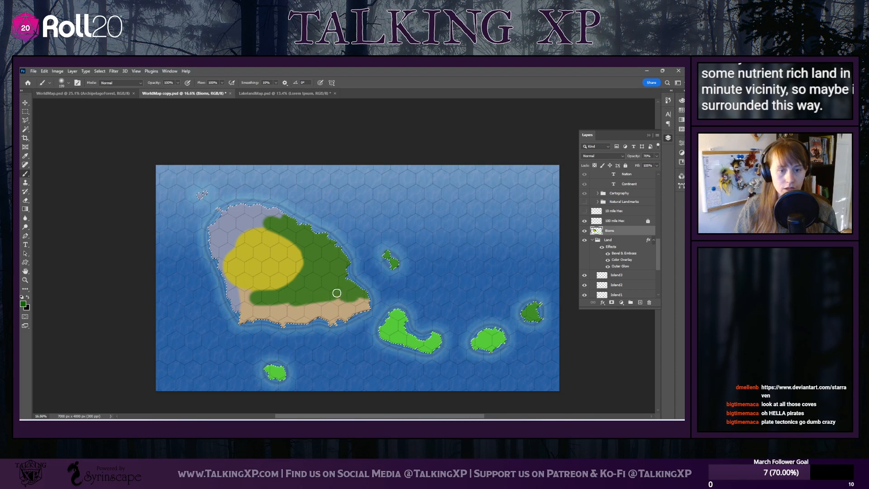
mouse_move(372, 305)
mouse_down()
mouse_move(344, 303)
mouse_move(363, 300)
mouse_move(324, 326)
mouse_move(318, 310)
mouse_move(321, 320)
mouse_up()
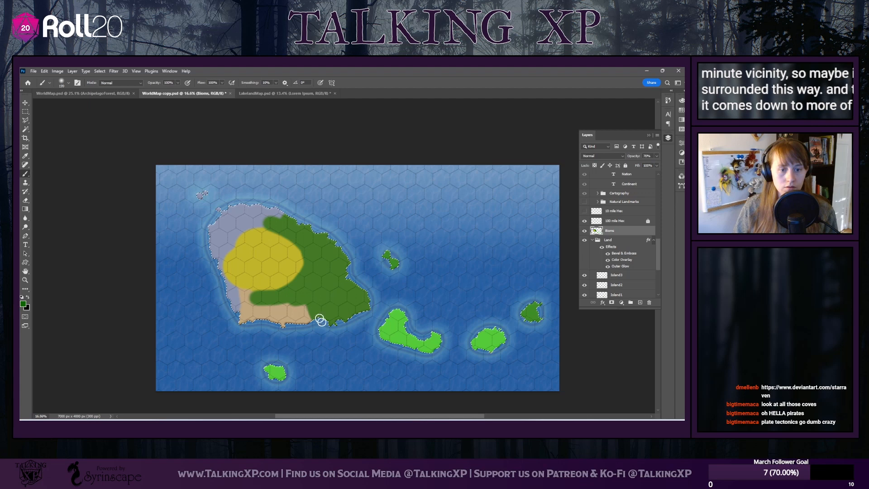
Set the foreground colour to olive green 759200 and brush grassland along the desert's eastern edge and over the main island's southwest
click(66, 84)
click(66, 84)
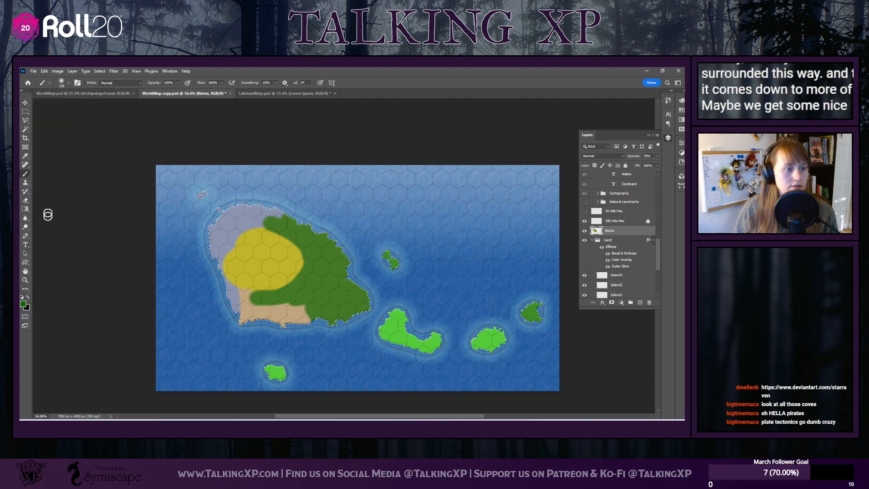
click(22, 303)
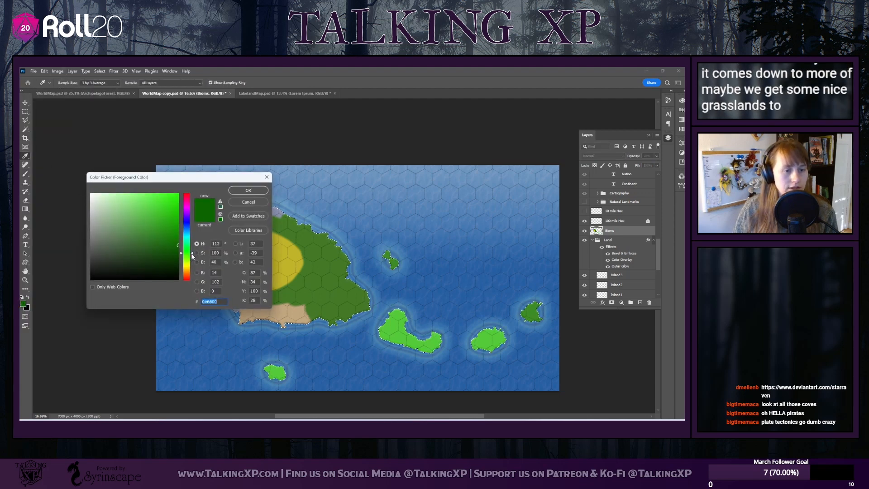
click(189, 263)
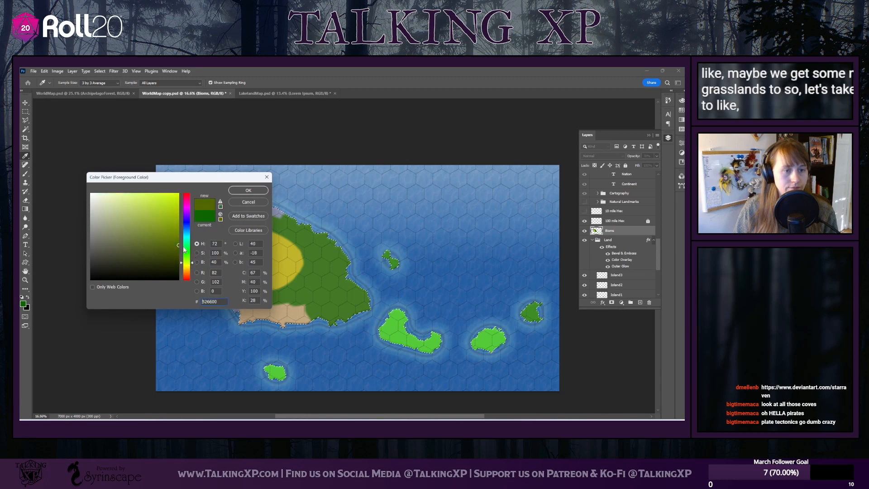
click(178, 230)
click(248, 191)
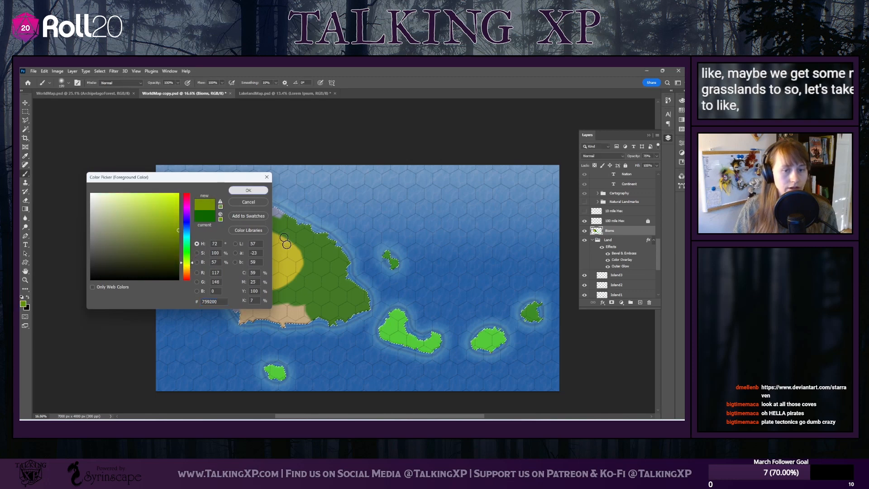
mouse_move(245, 295)
mouse_down()
mouse_move(295, 280)
mouse_move(302, 256)
mouse_move(292, 247)
mouse_move(306, 271)
mouse_move(288, 289)
mouse_move(246, 293)
mouse_up()
drag(288, 310, 249, 299)
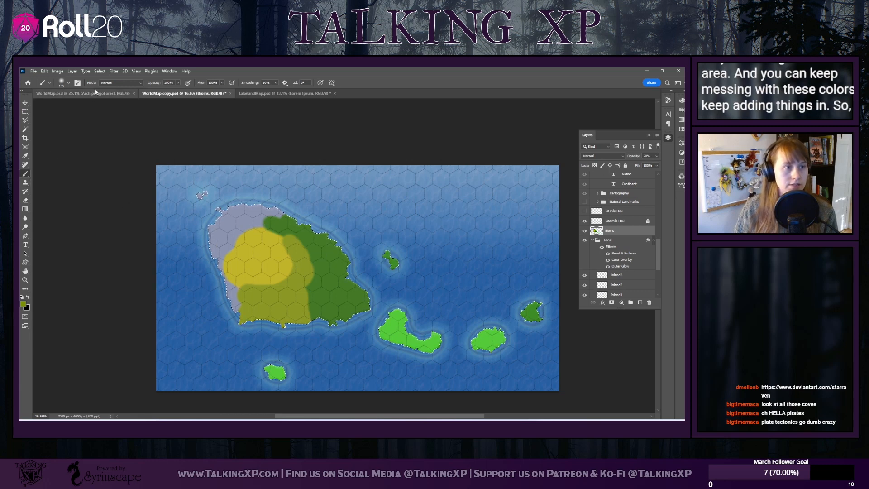
With a smaller brush and dark green 156d00, paint curved bands along the desert's northern and eastern edges and into its centre
right_click(73, 125)
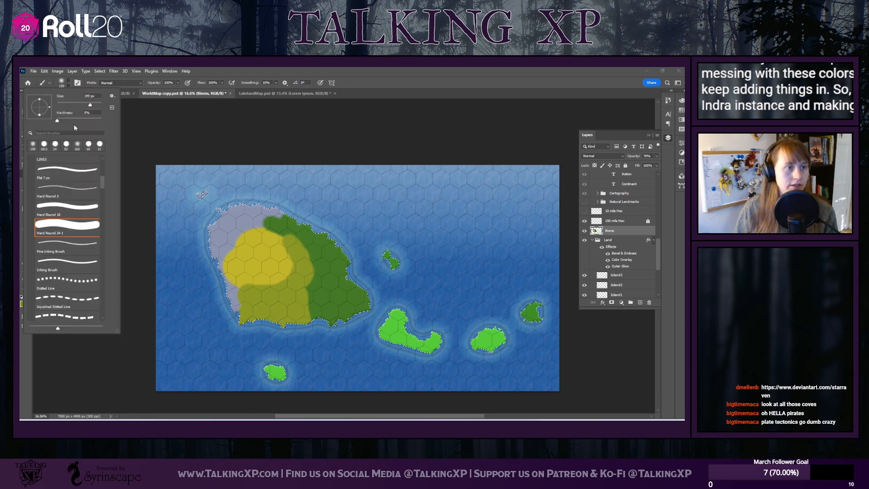
drag(90, 105, 73, 105)
click(69, 83)
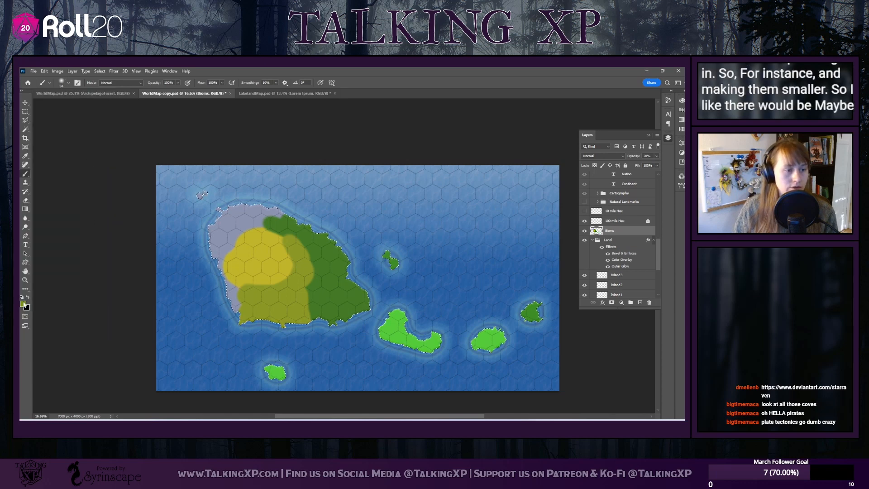
click(29, 298)
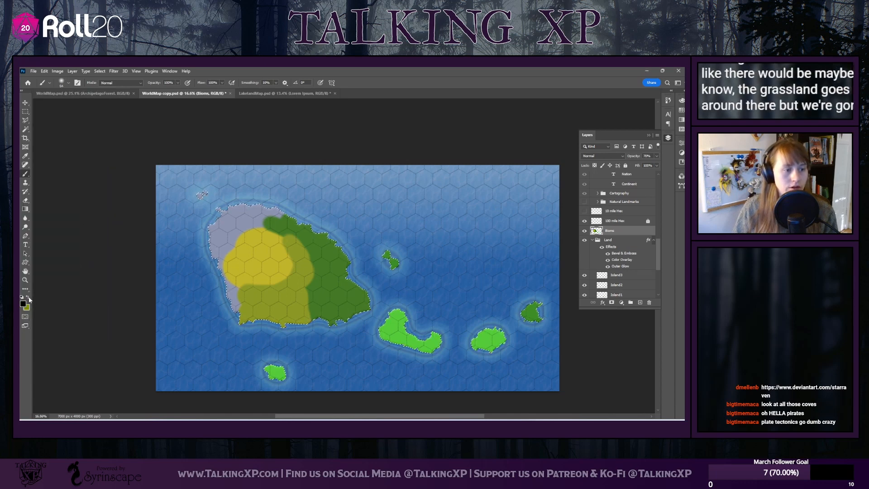
click(29, 299)
click(23, 303)
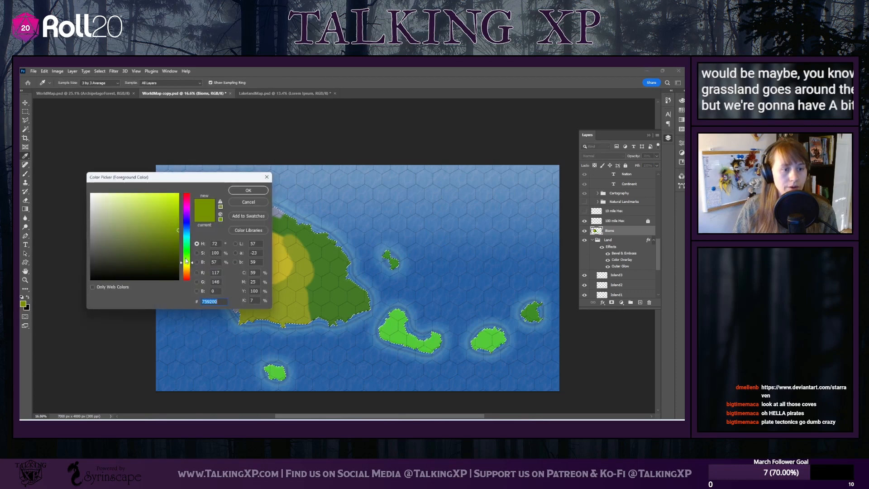
drag(186, 261, 186, 254)
click(179, 243)
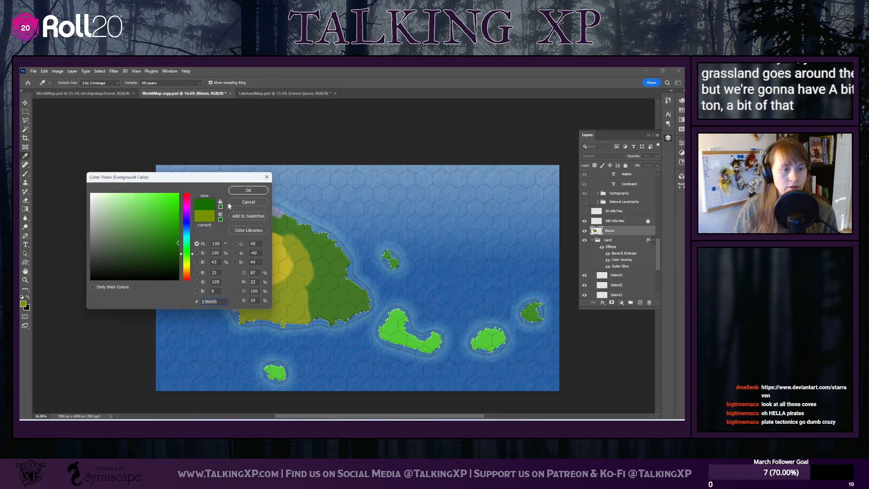
click(247, 191)
drag(265, 226, 237, 240)
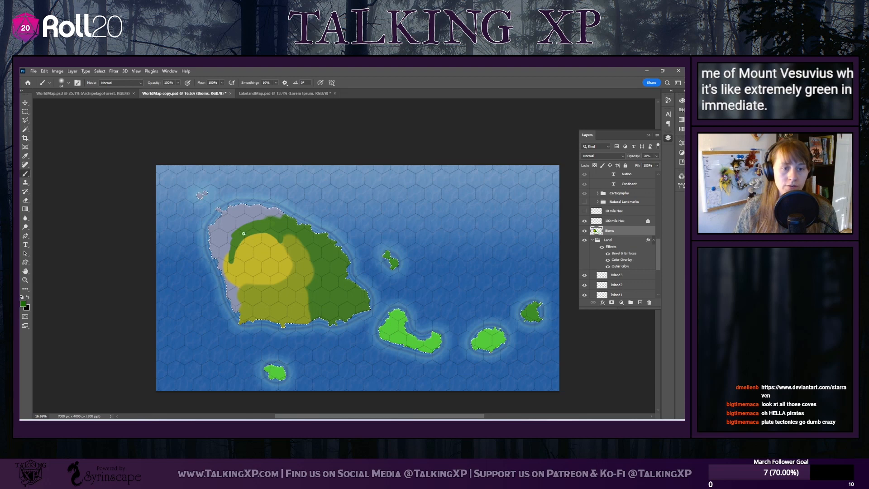
mouse_move(256, 273)
mouse_down()
mouse_move(280, 233)
mouse_move(265, 273)
mouse_move(285, 252)
mouse_move(266, 280)
mouse_move(286, 233)
mouse_move(255, 282)
mouse_move(280, 262)
mouse_move(251, 281)
mouse_move(284, 239)
mouse_move(265, 290)
mouse_move(292, 240)
mouse_move(278, 282)
mouse_move(293, 259)
mouse_up()
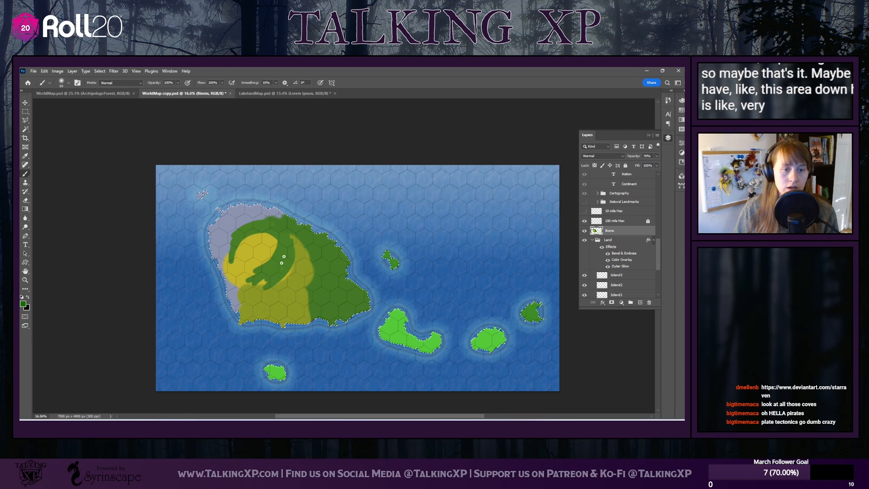
Set the foreground colour to yellow-green acc000 and brush over the green band along the desert's northern edge
click(23, 304)
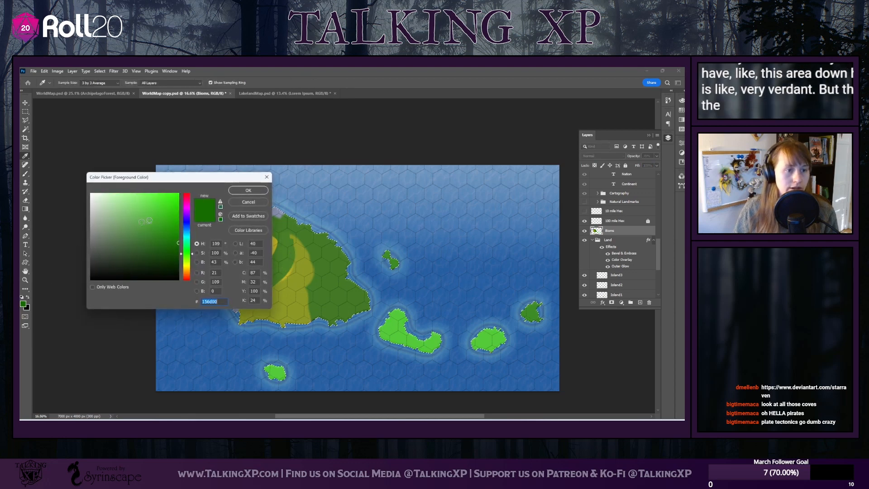
mouse_move(192, 254)
mouse_down()
mouse_move(191, 264)
mouse_move(181, 215)
mouse_up()
click(234, 190)
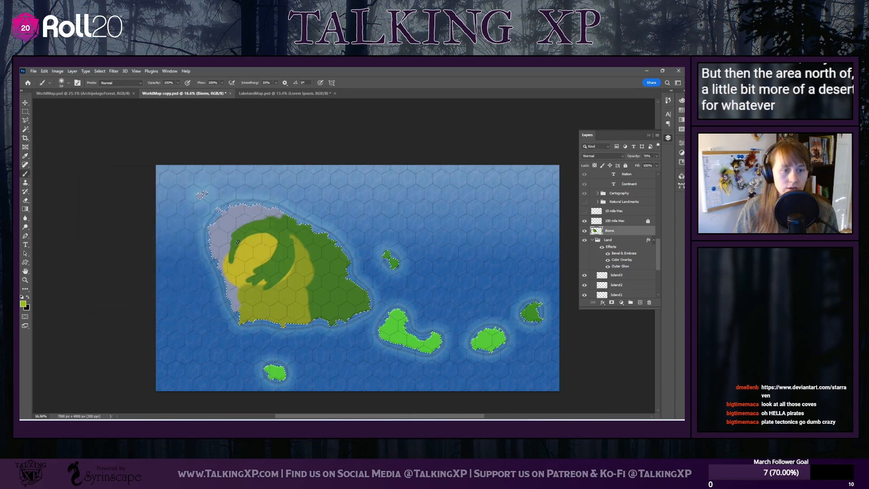
mouse_move(232, 240)
mouse_down()
mouse_move(230, 259)
mouse_move(254, 229)
mouse_move(243, 227)
mouse_move(274, 238)
mouse_up()
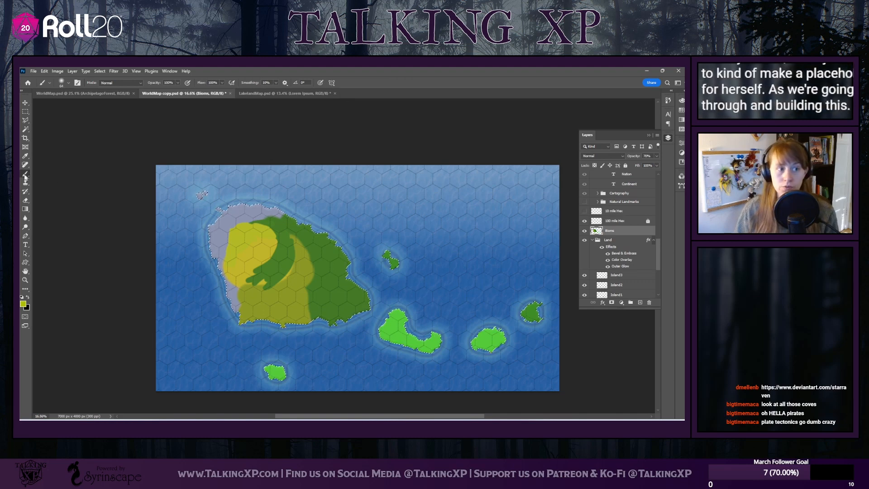
Set the foreground colour to turquoise 00e3d6 and paint 102 px tundra bands diagonally across the main island and along its west coast
click(23, 304)
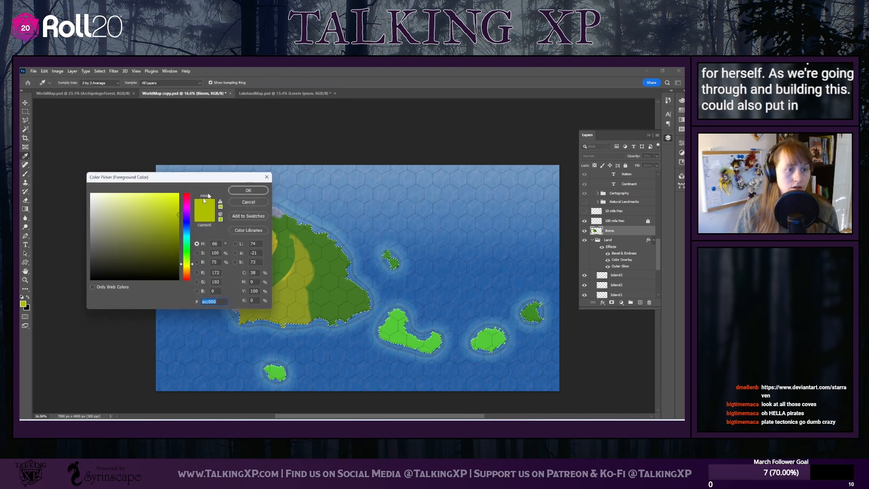
drag(191, 249, 187, 257)
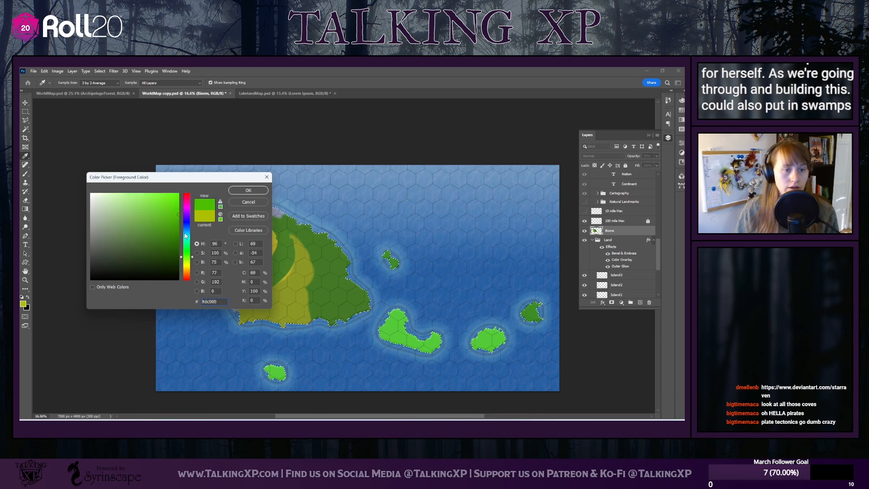
drag(185, 235, 187, 203)
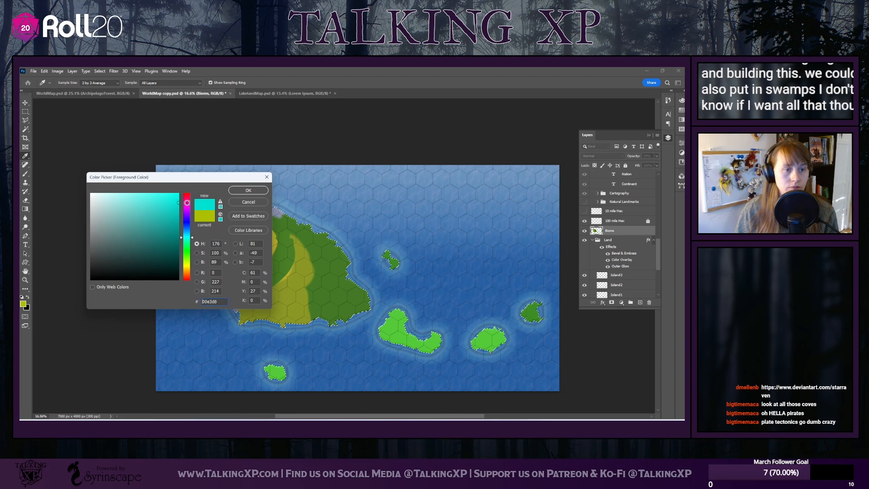
click(248, 190)
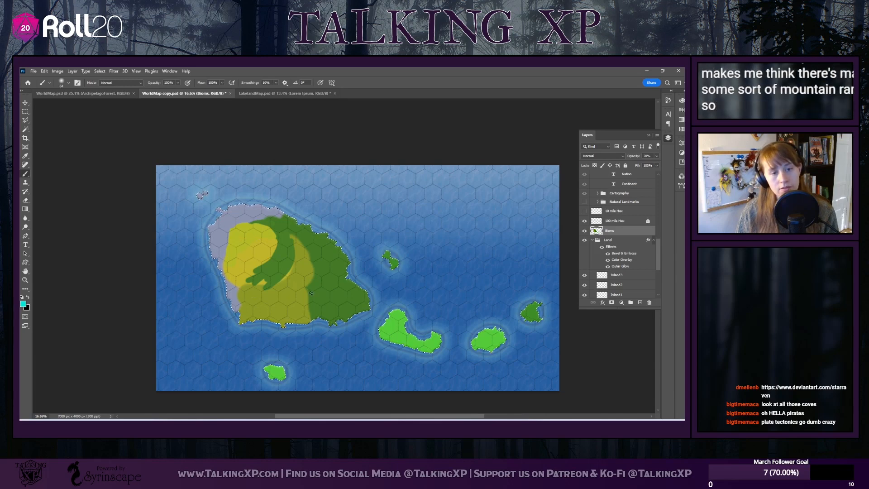
click(69, 83)
drag(71, 104, 79, 108)
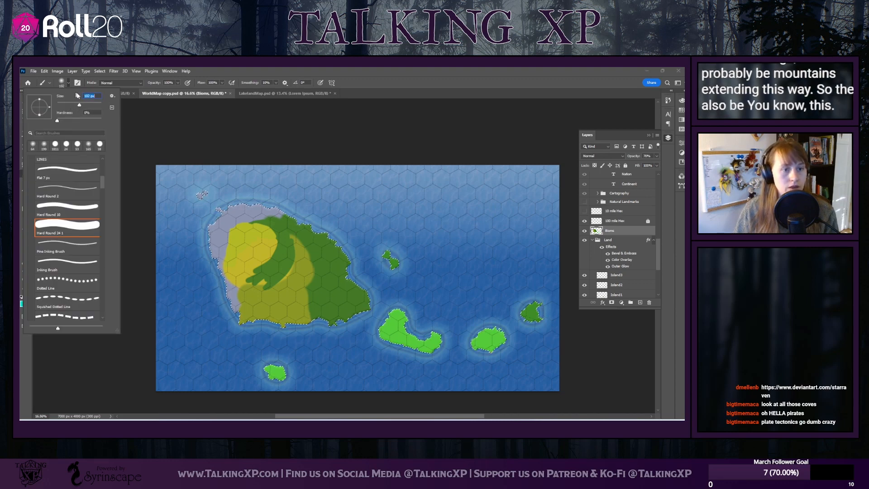
click(273, 278)
drag(266, 265, 329, 300)
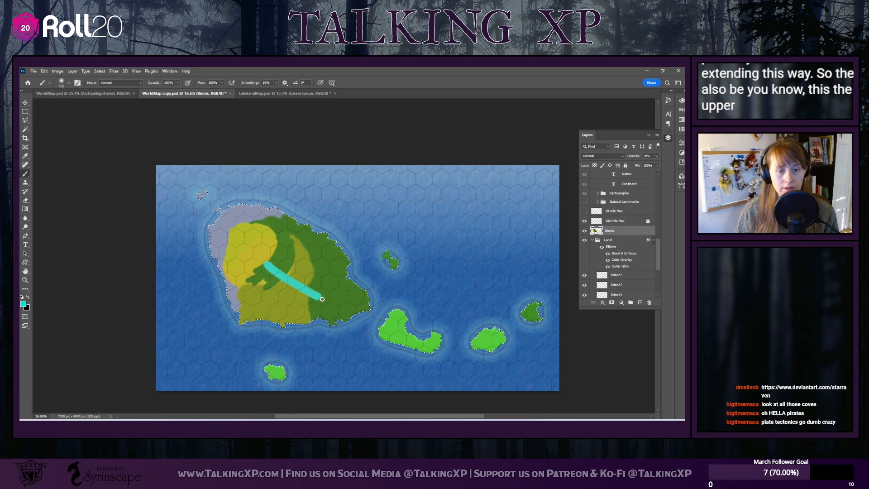
drag(230, 217, 219, 245)
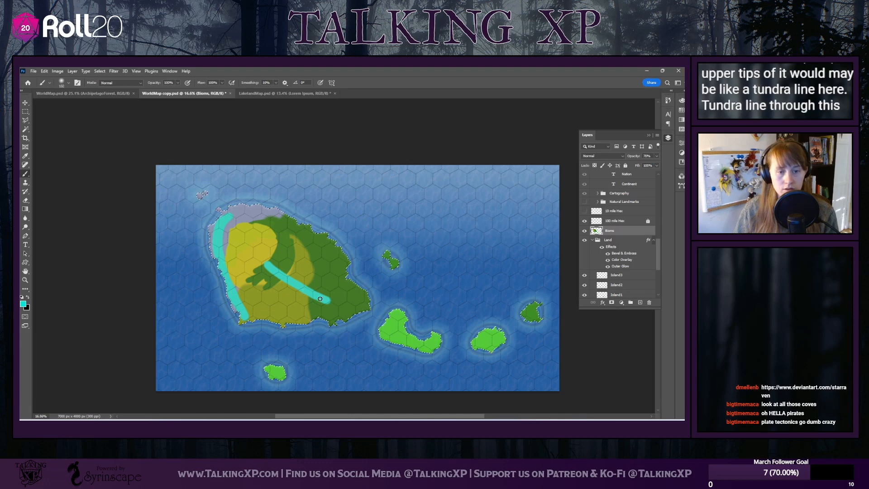
Brush turquoise tundra onto the centres of the three southeastern islands, then widen the main island's bands and join them in the northwest
drag(430, 342, 437, 337)
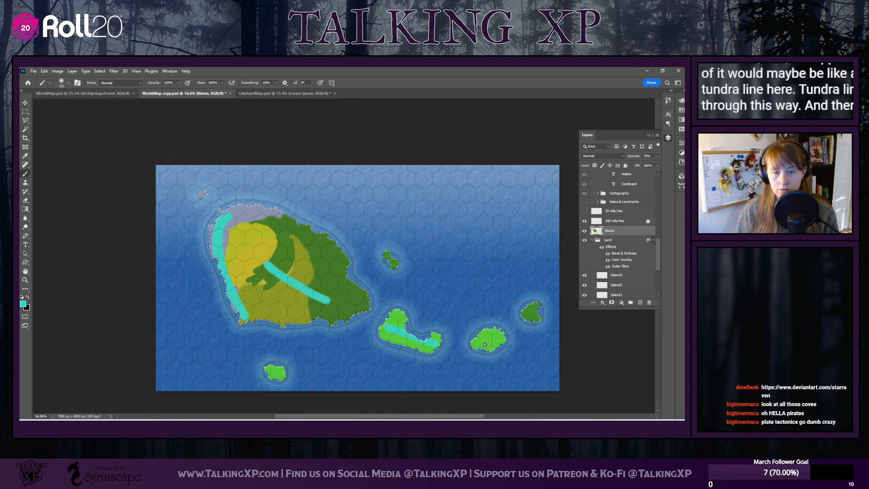
key(ctrl+z)
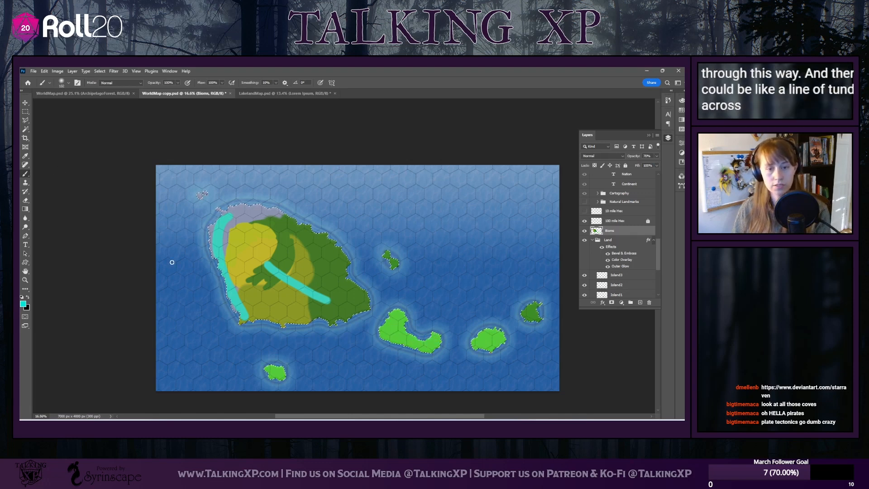
drag(386, 330, 426, 344)
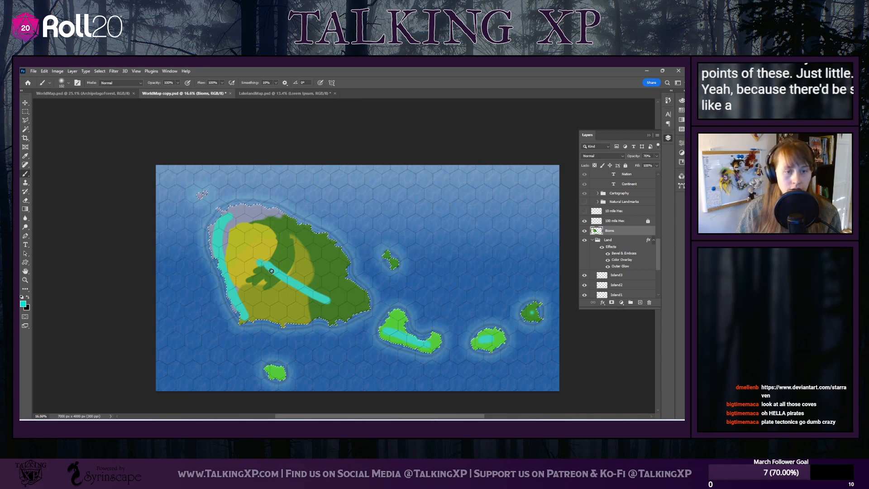
drag(261, 264, 347, 308)
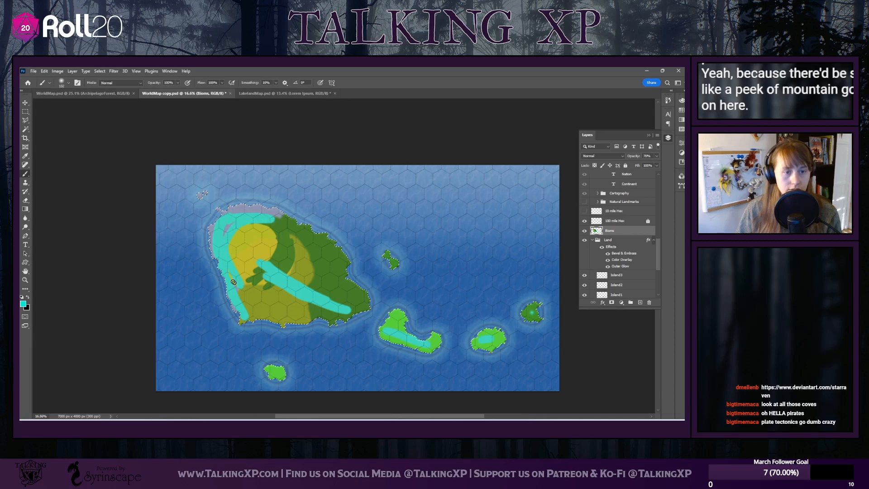
mouse_move(245, 244)
mouse_down()
mouse_move(245, 254)
mouse_move(238, 242)
mouse_up()
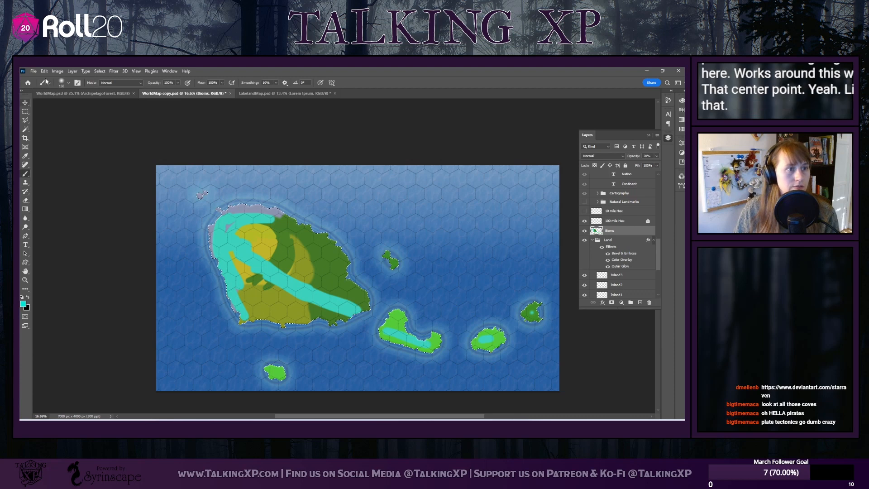
Set the foreground colour to yellow e3db00 and brush desert over the main island's southwest, between the turquoise bands and the south coast
click(70, 84)
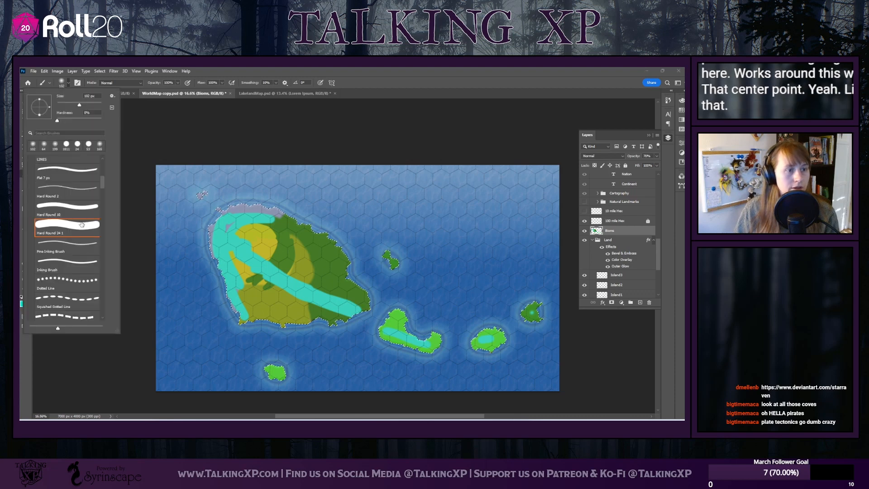
click(68, 84)
click(23, 304)
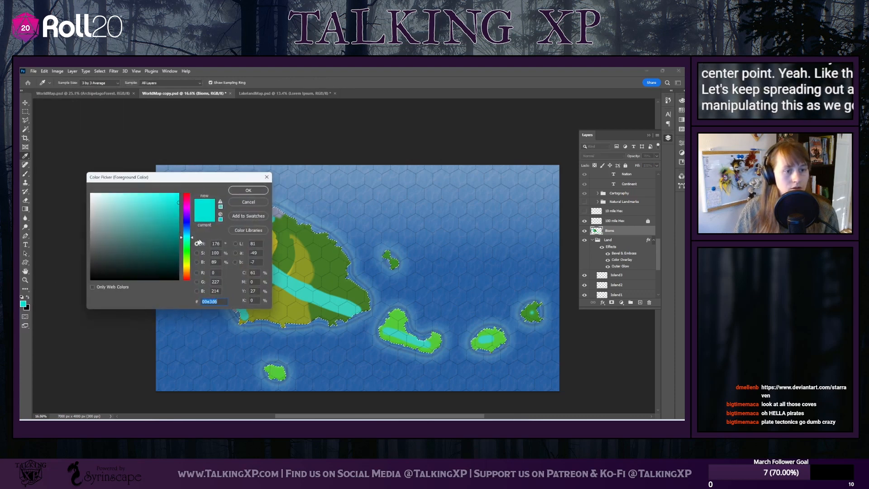
drag(189, 239, 189, 267)
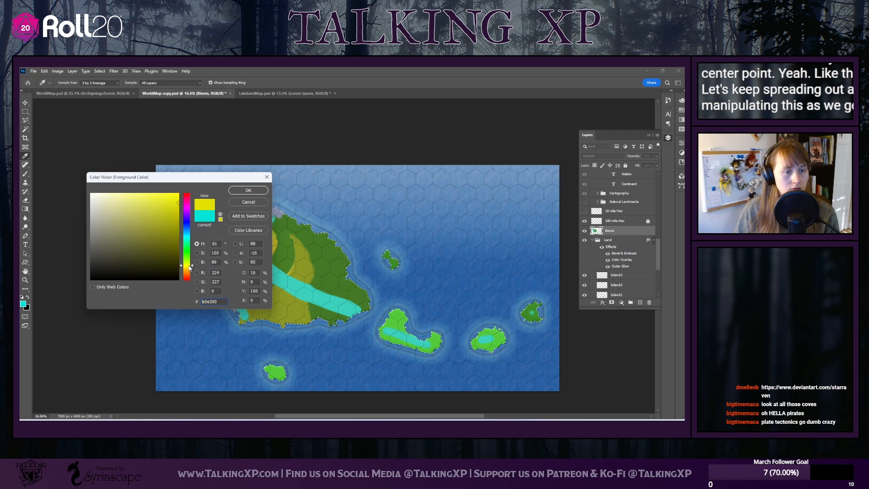
click(248, 190)
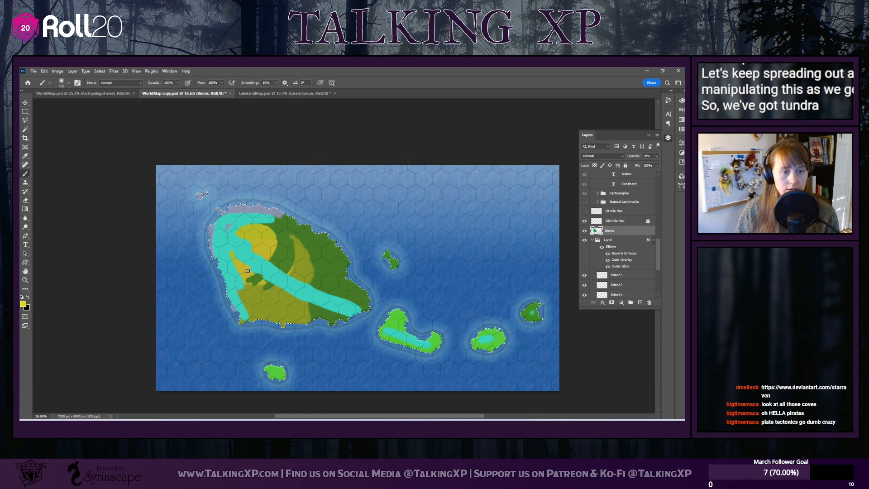
drag(234, 255, 256, 316)
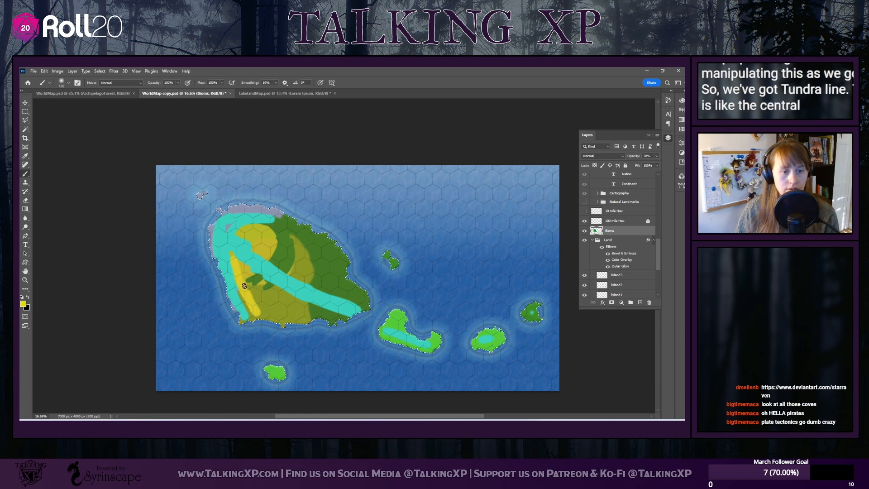
mouse_move(244, 286)
mouse_down()
mouse_move(236, 265)
mouse_move(279, 292)
mouse_move(249, 281)
mouse_move(265, 300)
mouse_move(239, 289)
mouse_move(251, 317)
mouse_move(264, 297)
mouse_up()
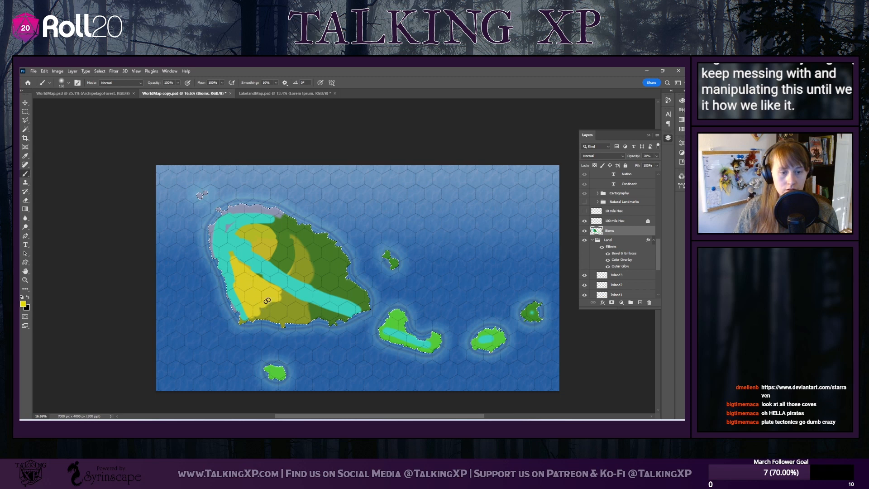
mouse_move(267, 300)
mouse_down()
mouse_move(251, 316)
mouse_move(282, 292)
mouse_move(287, 301)
mouse_move(263, 330)
mouse_move(283, 310)
mouse_move(270, 305)
mouse_move(284, 306)
mouse_move(285, 323)
mouse_move(288, 296)
mouse_move(291, 317)
mouse_move(292, 304)
mouse_move(302, 319)
mouse_move(284, 299)
mouse_move(311, 323)
mouse_move(290, 304)
mouse_move(332, 321)
mouse_move(277, 303)
mouse_move(362, 326)
mouse_up()
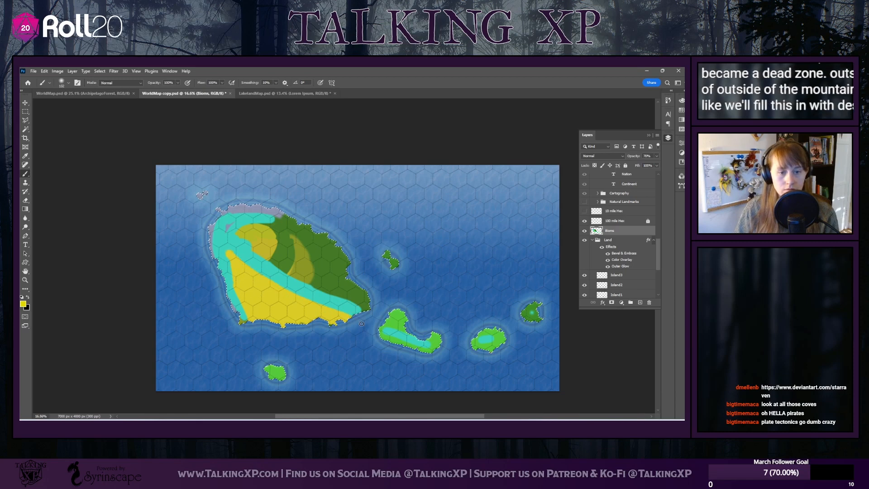
Choose the Hard Round 24 1 brush, set the foreground colour to dark green 00520c and enlarge the brush to 92 px
click(62, 83)
click(67, 225)
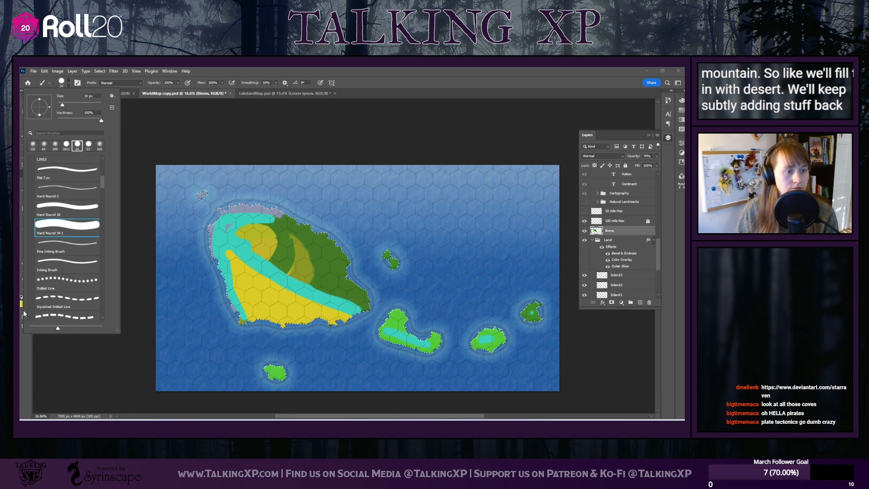
click(138, 294)
click(24, 303)
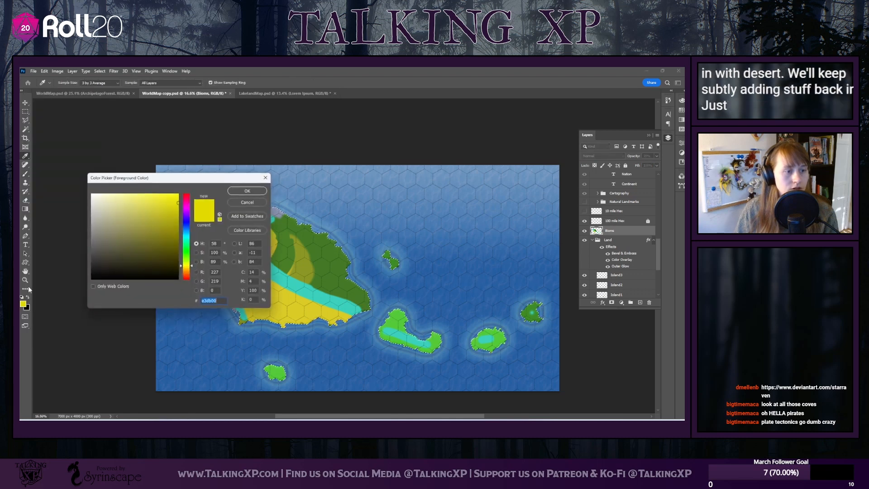
click(187, 249)
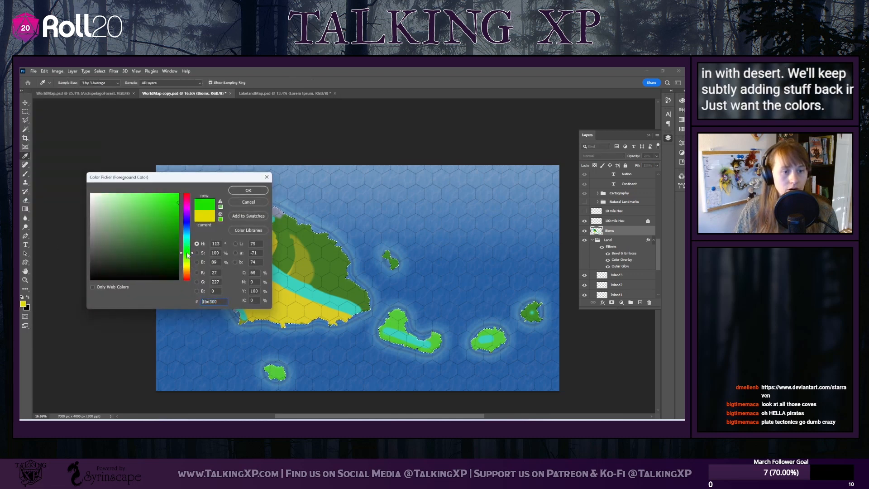
mouse_move(176, 209)
mouse_down()
mouse_move(186, 253)
mouse_move(178, 252)
mouse_up()
click(242, 194)
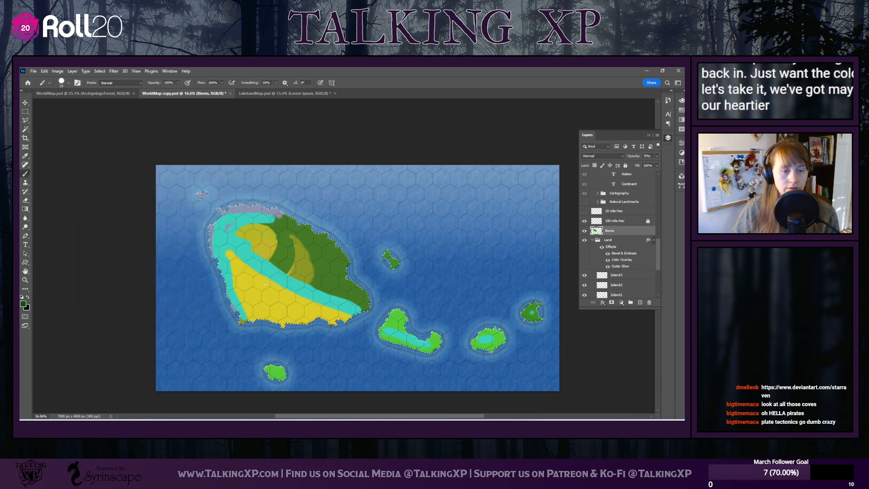
click(68, 83)
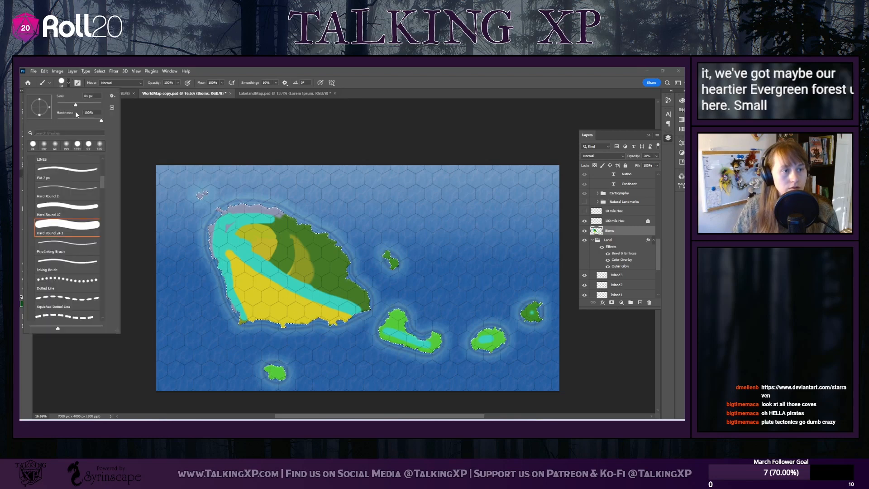
drag(74, 109, 78, 108)
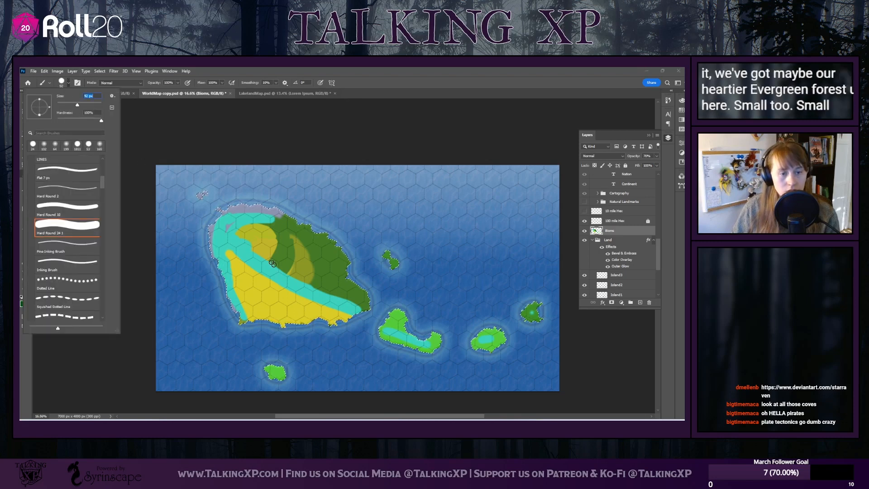
click(141, 136)
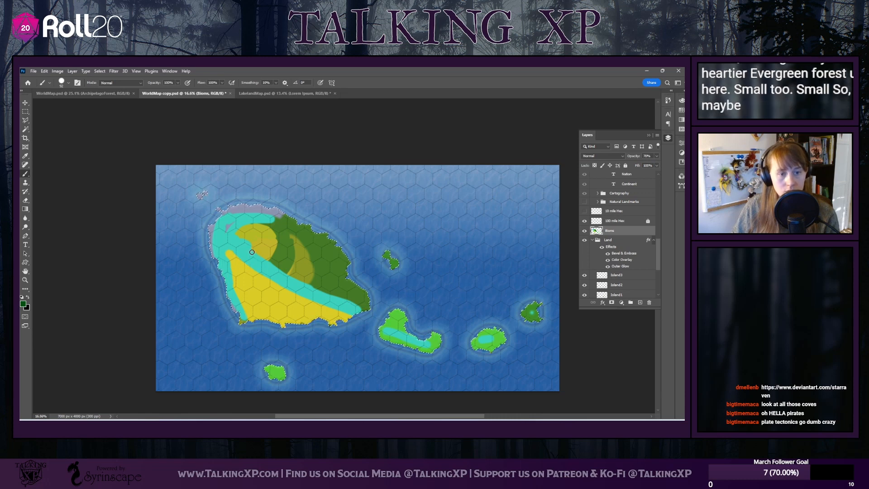
Brush evergreen forest along the diagonal tundra band's northern edge, over the old northern desert, and beside the tundra on two southeastern islands
drag(252, 251, 259, 257)
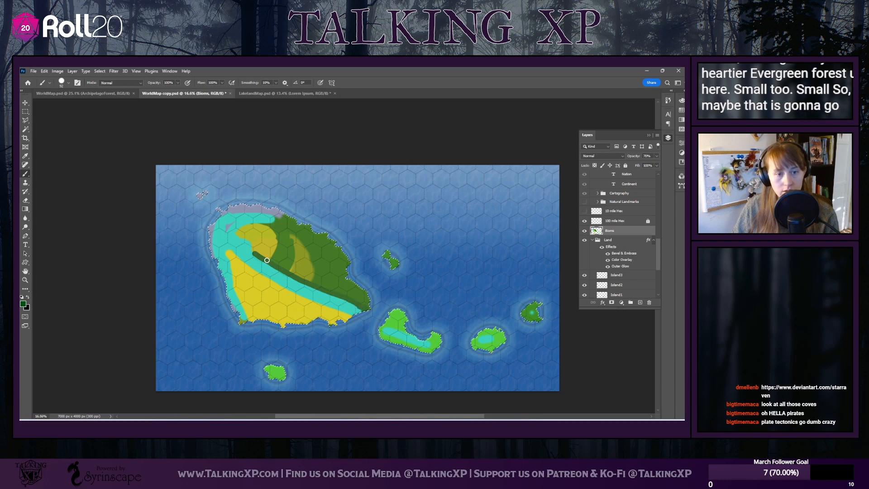
mouse_move(255, 254)
mouse_down()
mouse_move(241, 235)
mouse_move(260, 250)
mouse_move(246, 231)
mouse_move(255, 234)
mouse_move(265, 259)
mouse_move(246, 227)
mouse_move(268, 237)
mouse_move(269, 256)
mouse_move(255, 226)
mouse_move(272, 238)
mouse_move(272, 256)
mouse_move(262, 227)
mouse_move(271, 230)
mouse_move(270, 257)
mouse_move(274, 236)
mouse_move(260, 226)
mouse_move(238, 233)
mouse_move(269, 227)
mouse_move(281, 250)
mouse_move(263, 255)
mouse_move(312, 280)
mouse_up()
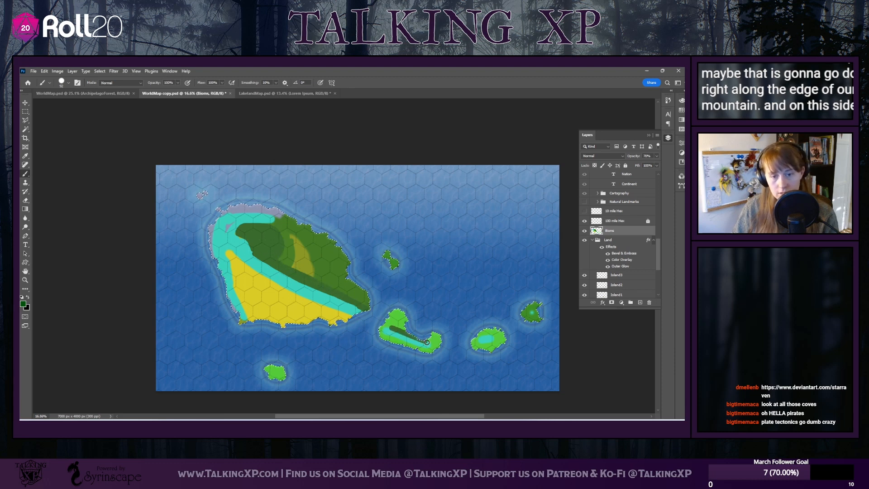
drag(479, 337, 495, 338)
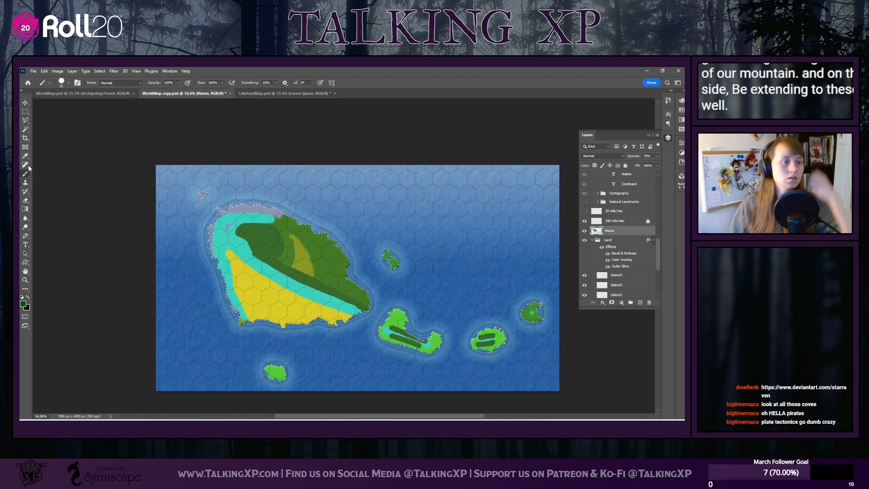
Set the foreground colour to green 569900 and brush low grassland over the main island's east, north of the evergreen forest band
click(23, 304)
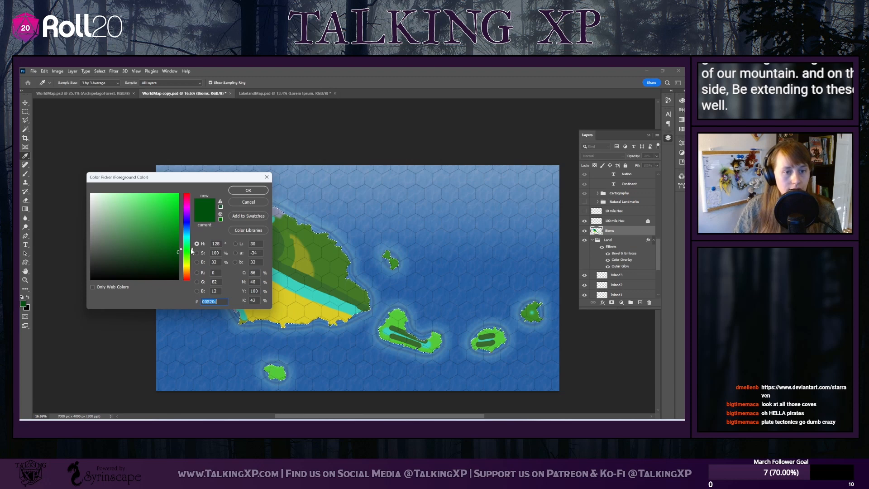
mouse_move(192, 250)
mouse_down()
mouse_move(190, 260)
mouse_move(178, 231)
mouse_up()
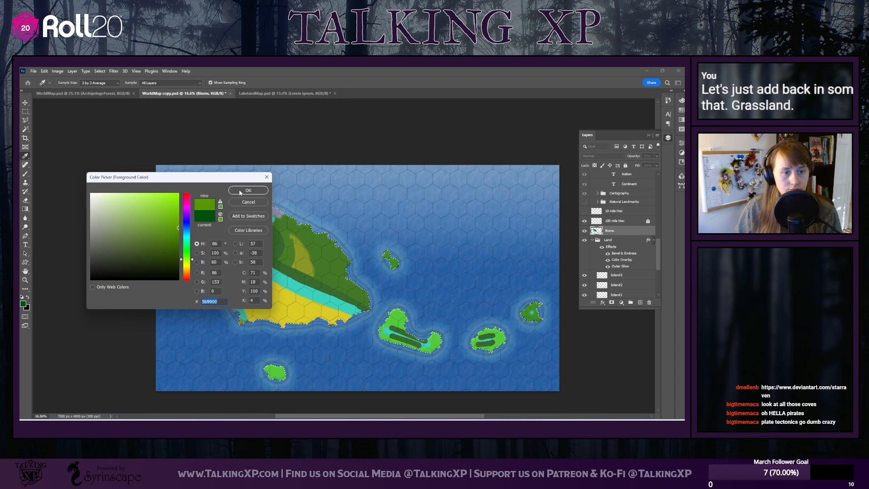
key(Return)
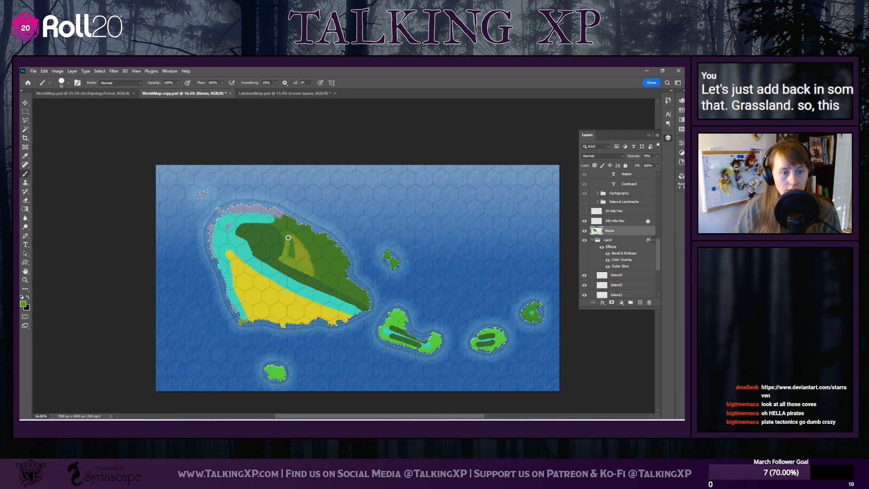
drag(307, 262, 353, 294)
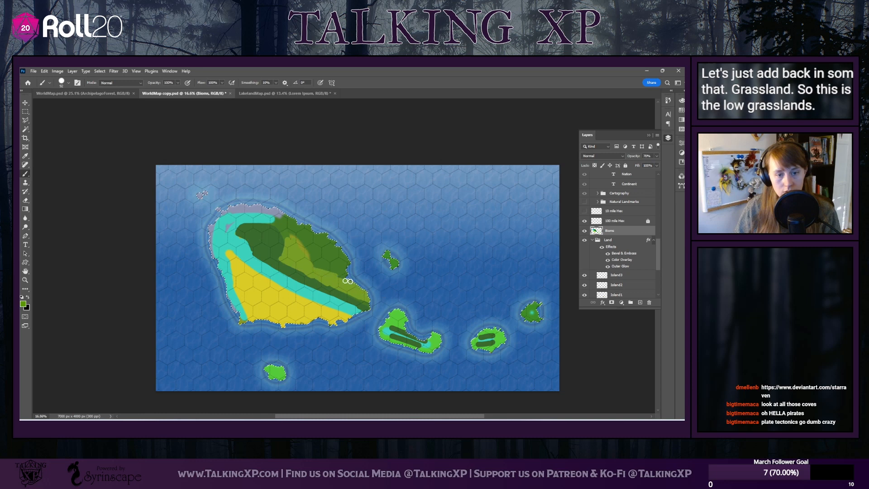
mouse_move(306, 265)
mouse_down()
mouse_move(337, 265)
mouse_move(290, 240)
mouse_move(320, 251)
mouse_up()
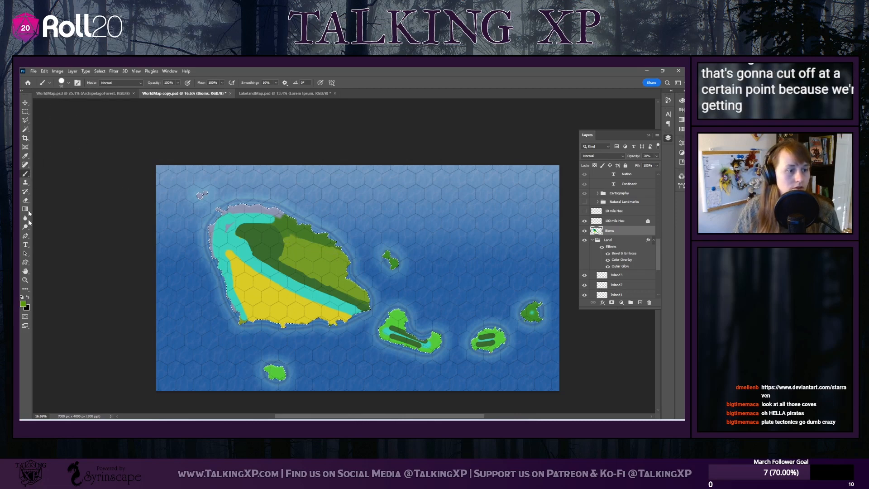
Set the foreground colour to dark green 125d00 and brush forest over the lighter patches near the main island's northern coast
click(23, 303)
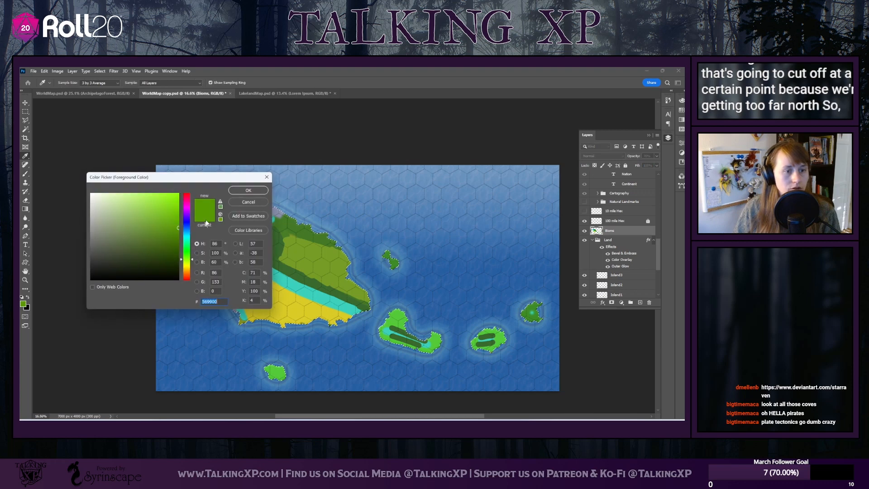
click(281, 254)
click(245, 190)
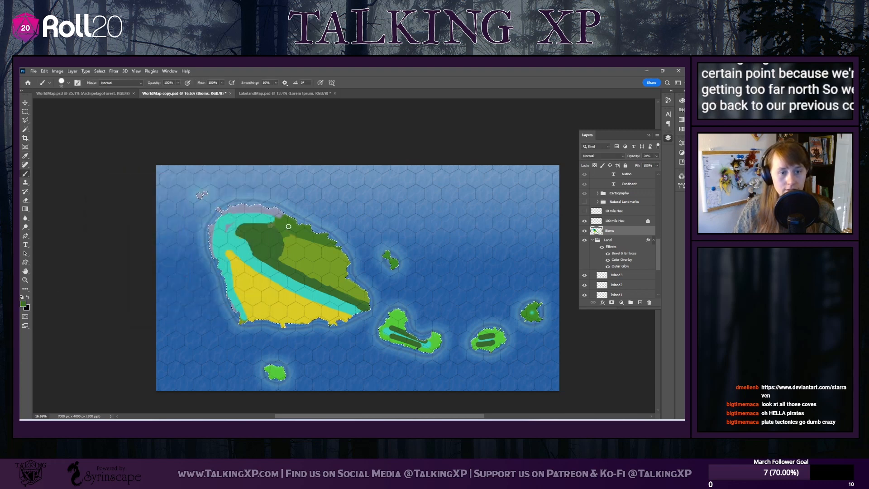
click(23, 303)
mouse_move(144, 245)
mouse_down()
mouse_move(192, 242)
mouse_move(180, 249)
mouse_up()
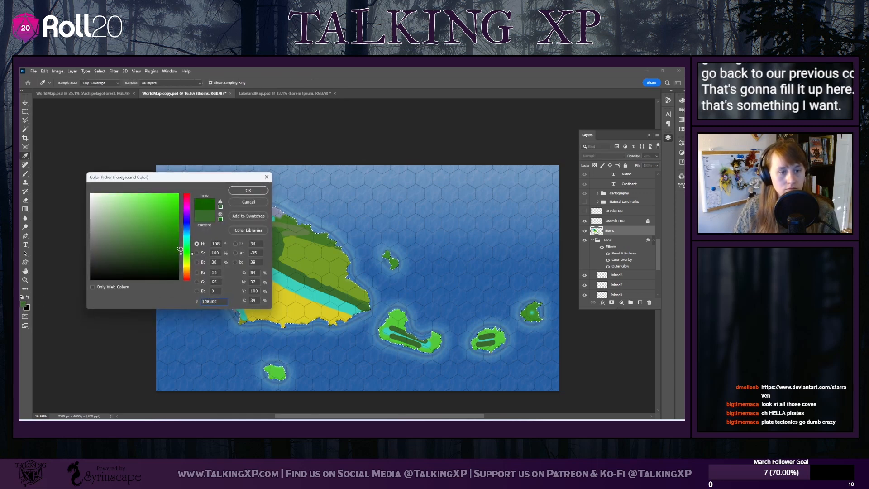
click(237, 191)
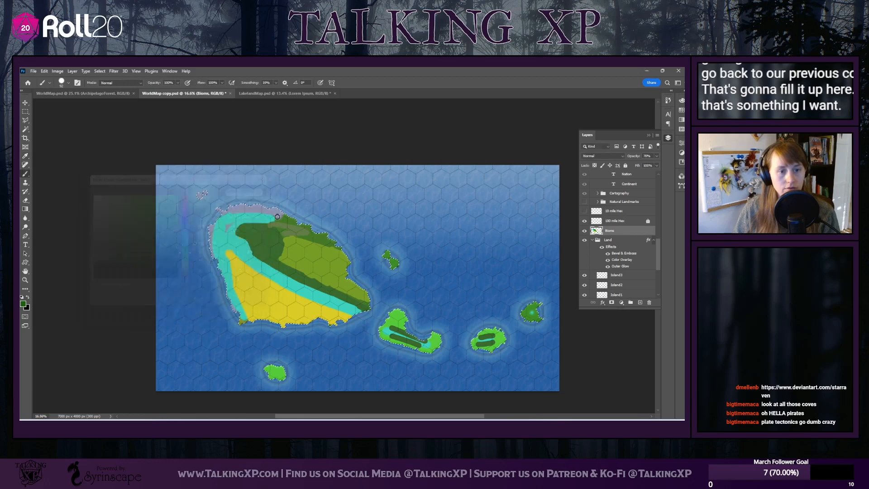
mouse_move(265, 222)
mouse_down()
mouse_move(294, 233)
mouse_move(285, 235)
mouse_move(299, 230)
mouse_up()
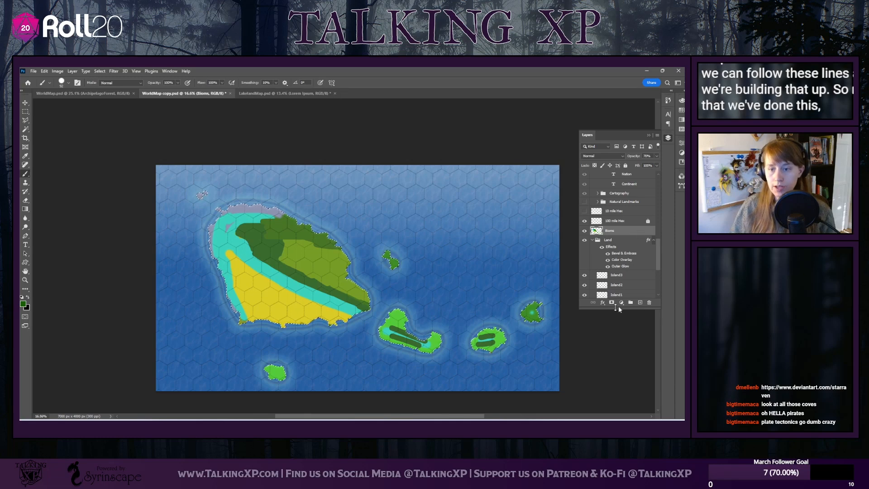
Lock the Bioms layer, and show the Label group with its Labels, Cartography and Natural Landmarks subgroups hidden
click(625, 165)
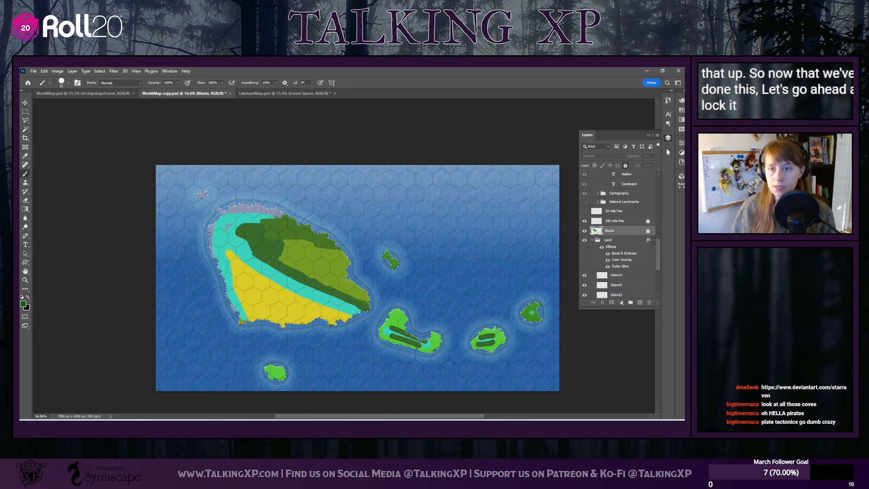
scroll(609, 246, up, 5)
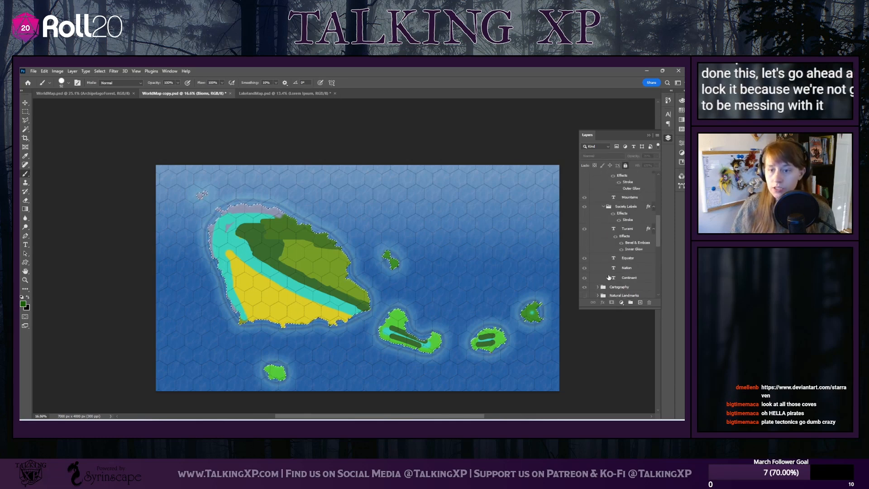
scroll(600, 253, up, 8)
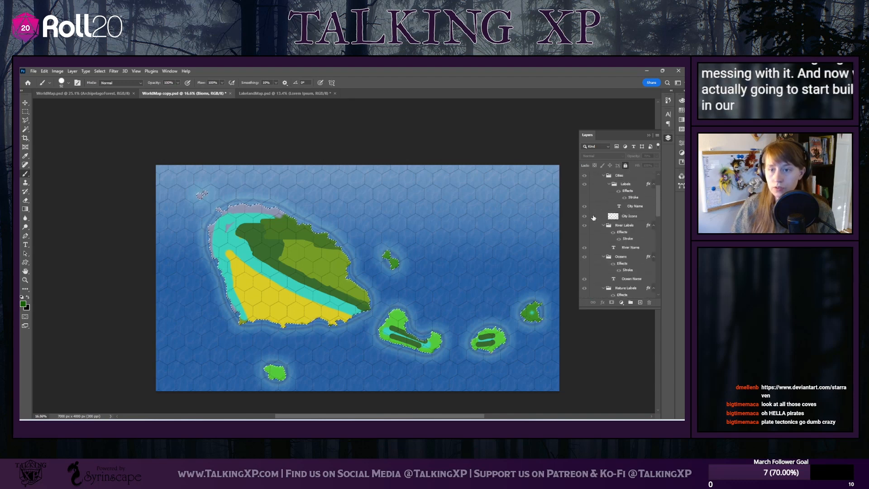
click(598, 184)
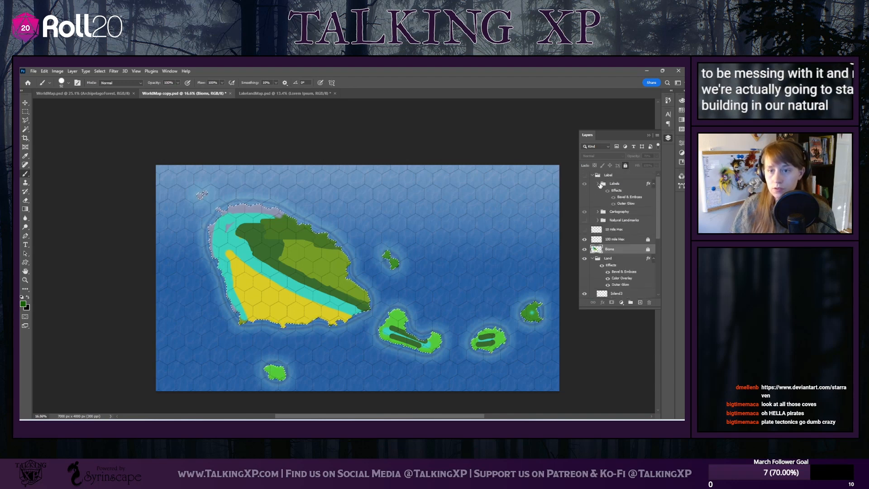
click(584, 220)
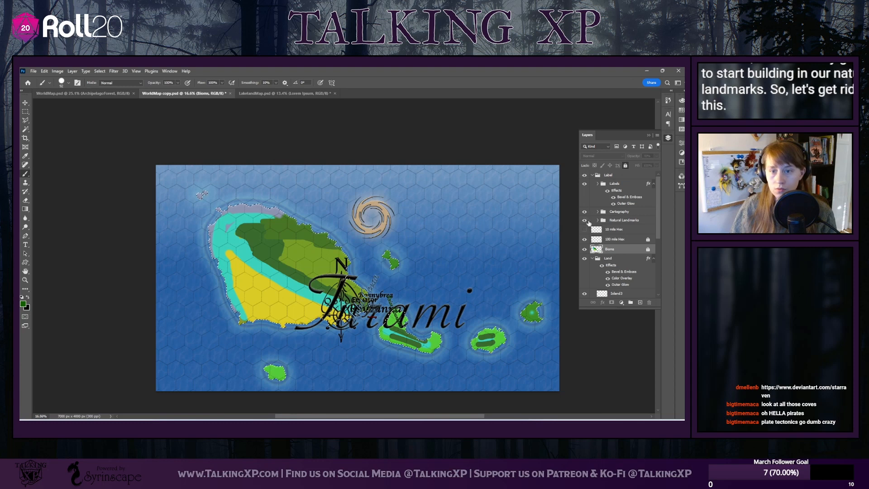
click(584, 220)
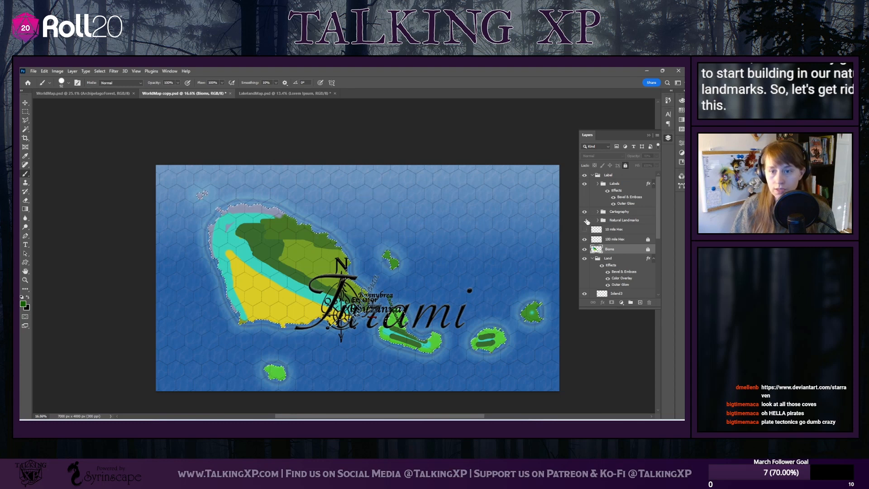
click(585, 212)
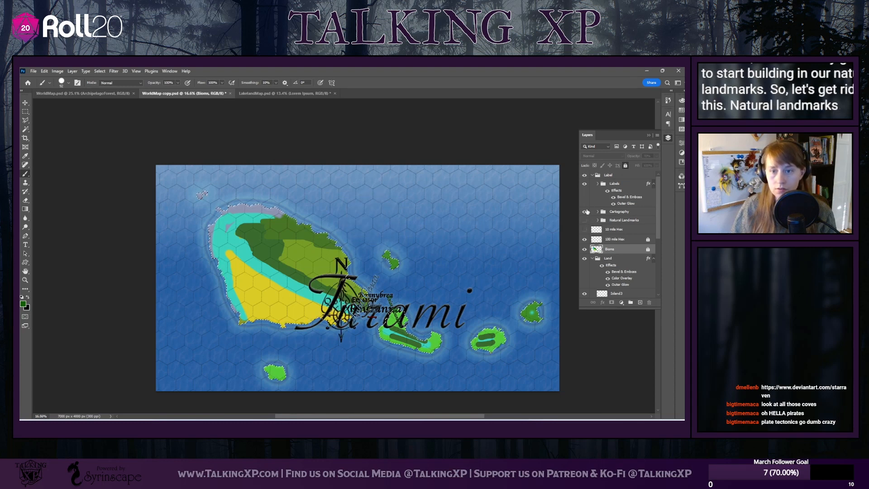
click(584, 184)
click(585, 211)
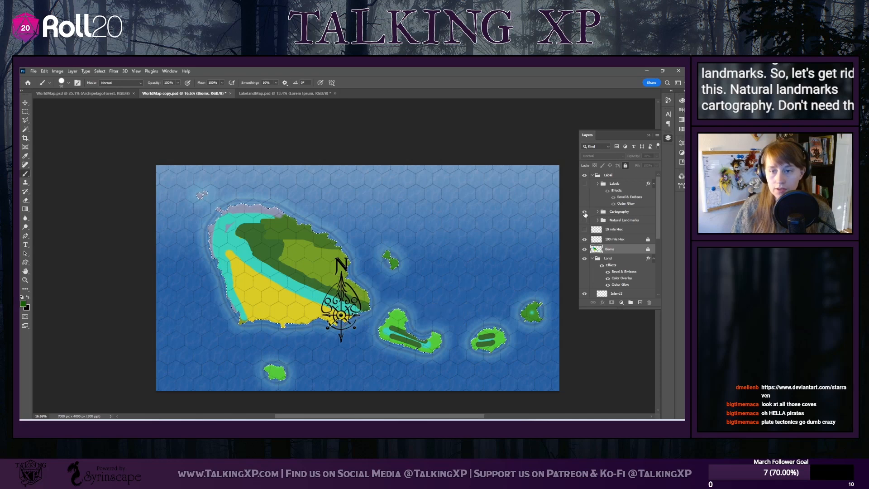
click(584, 220)
click(584, 220)
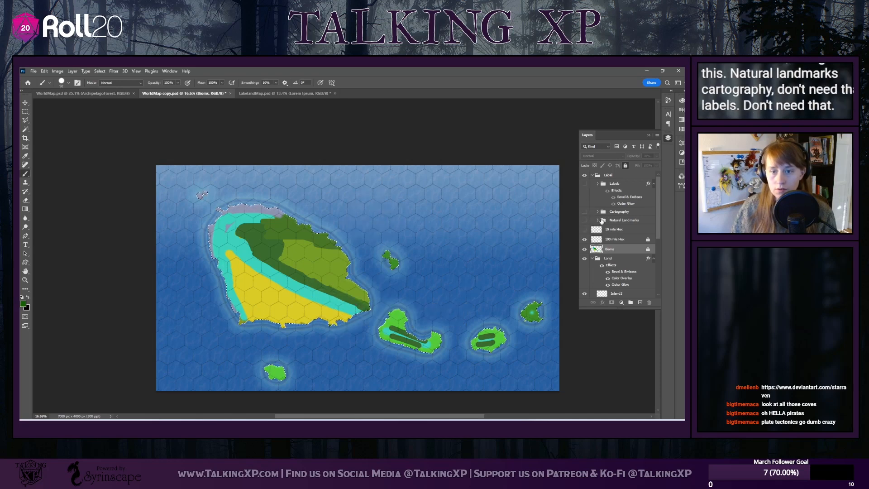
Expand the Natural Landmarks group and select its Mountains layer for painting
click(598, 220)
scroll(605, 266, down, 4)
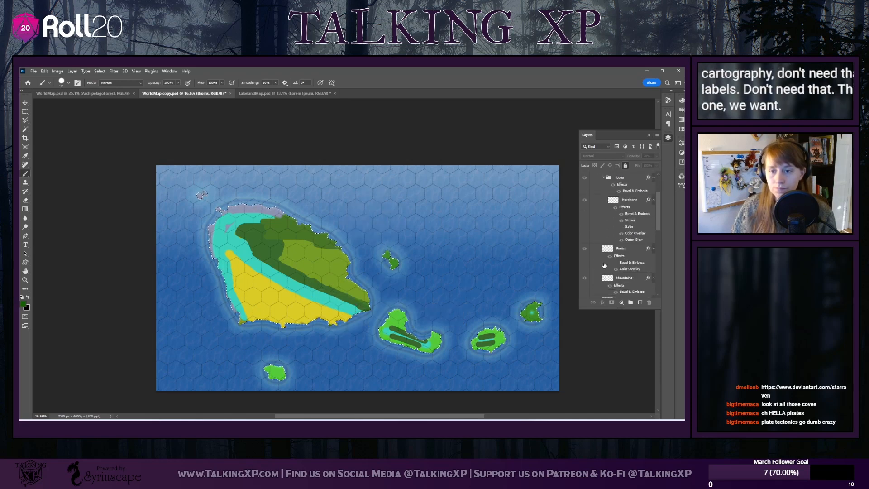
scroll(605, 266, down, 3)
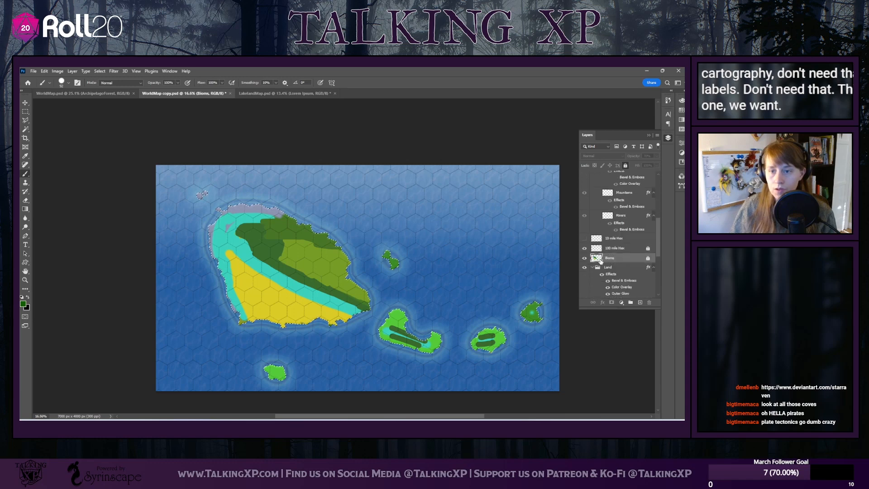
click(633, 194)
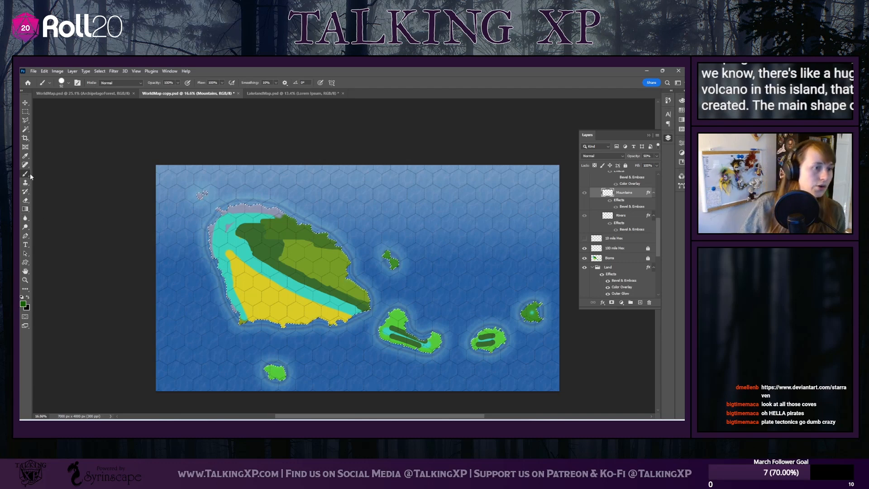
Choose the Sharp Hills 2 brush, enlarge it to 417 px and make the foreground colour black
click(69, 84)
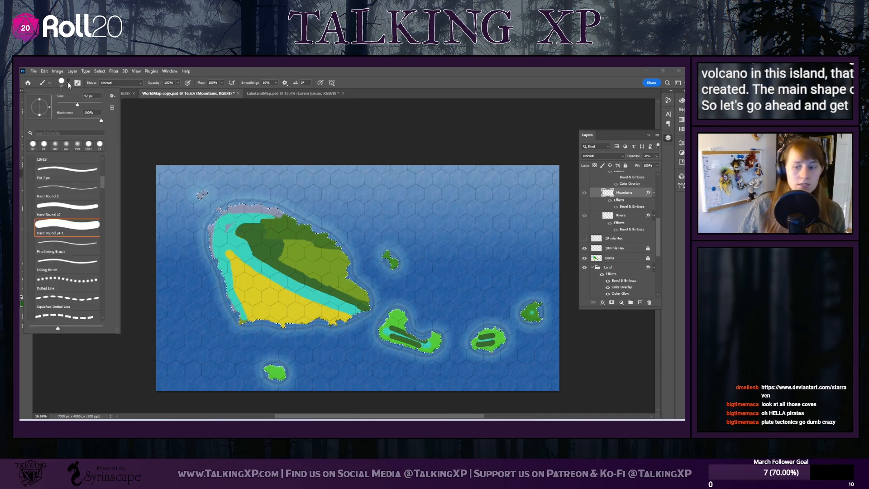
scroll(65, 291, down, 2)
scroll(66, 292, down, 6)
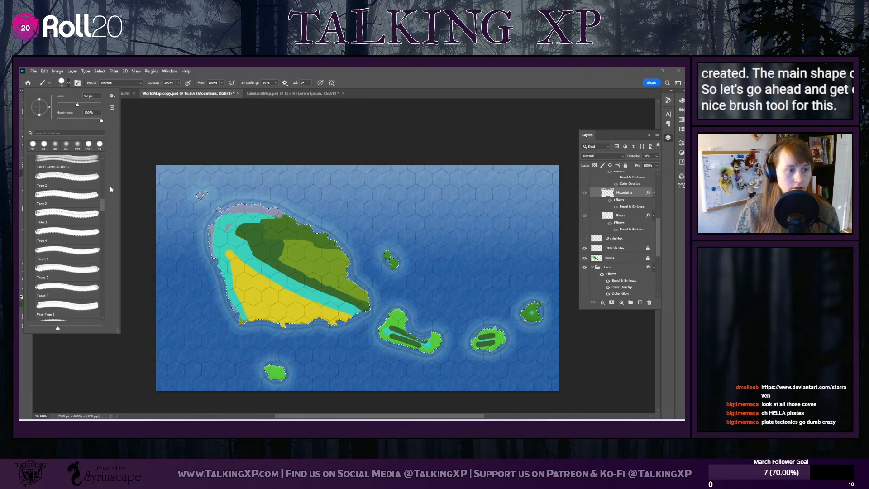
mouse_move(104, 203)
mouse_down()
mouse_move(102, 314)
mouse_move(99, 245)
mouse_up()
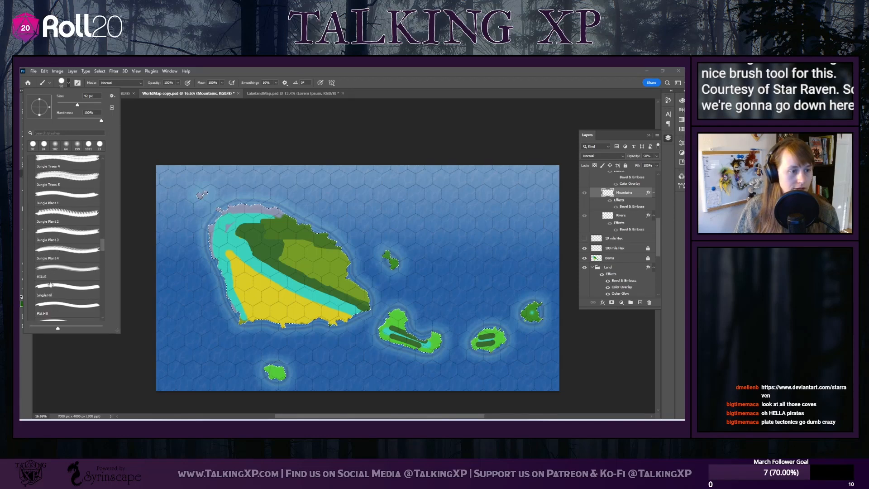
scroll(55, 272, down, 5)
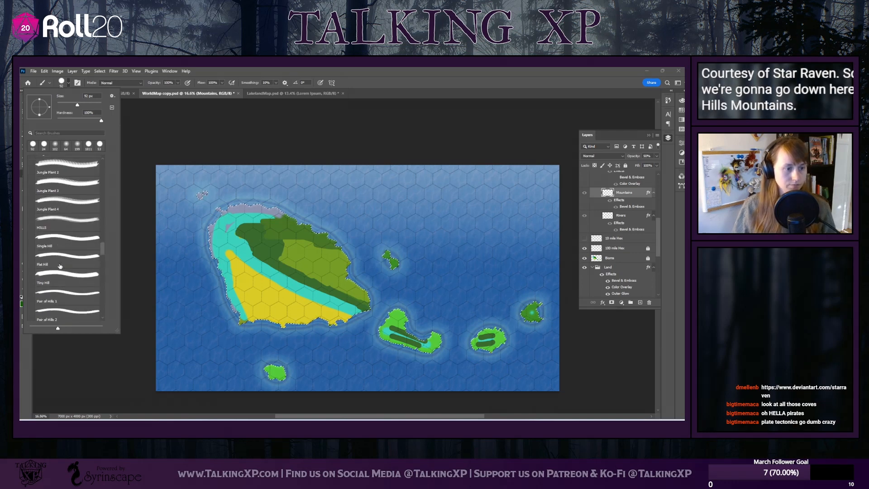
scroll(60, 267, down, 7)
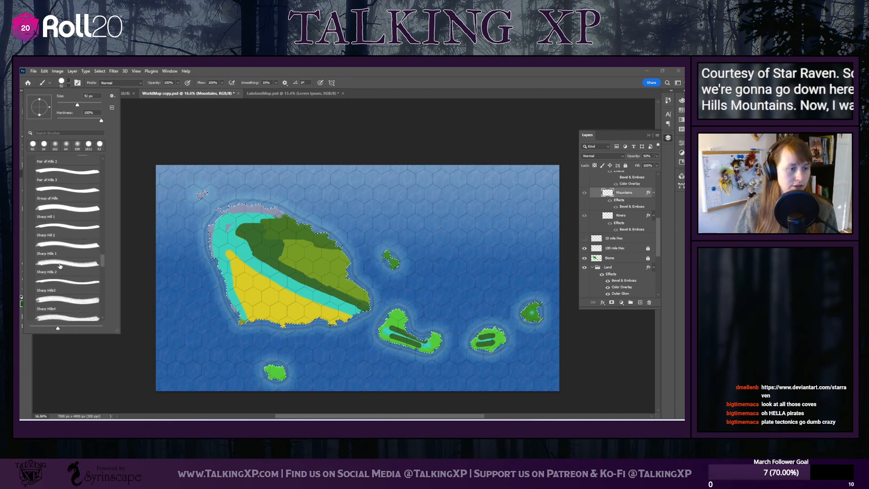
scroll(60, 266, down, 2)
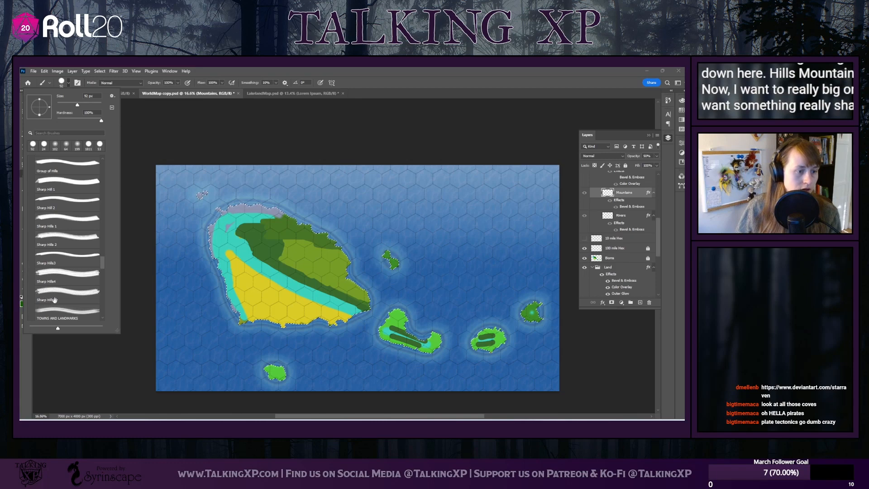
scroll(55, 301, up, 1)
click(64, 234)
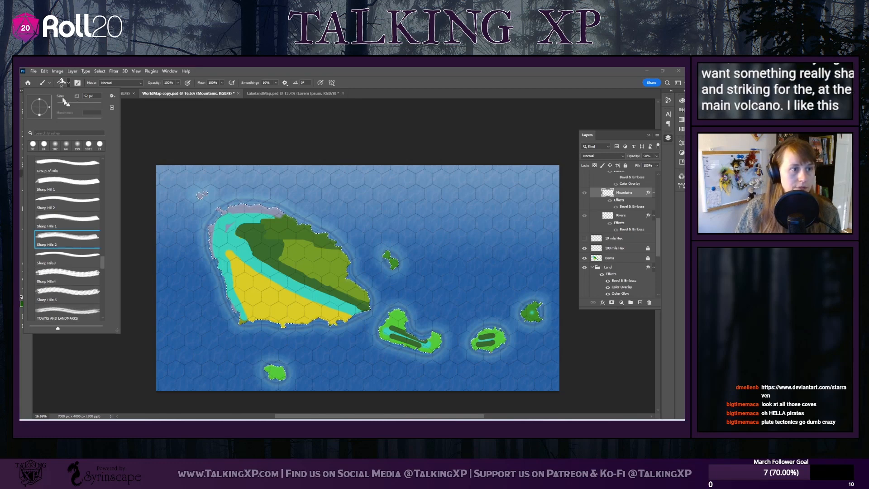
drag(69, 104, 88, 105)
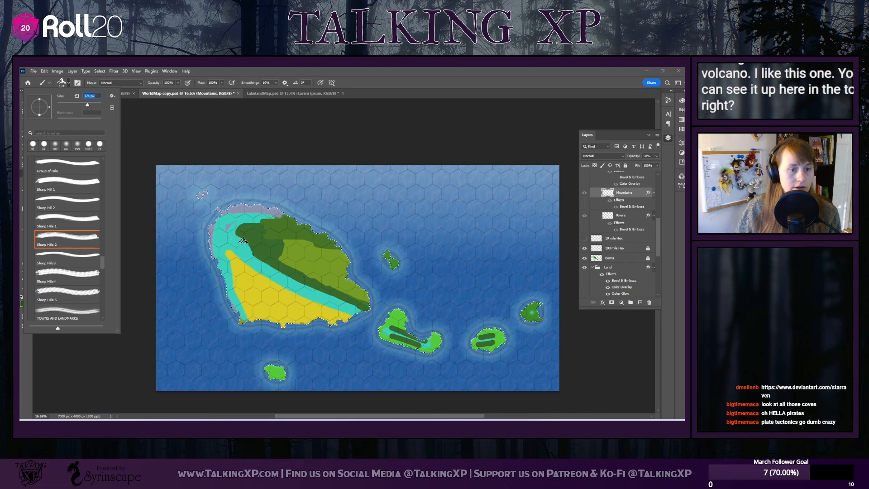
mouse_move(88, 104)
mouse_down()
mouse_move(102, 105)
mouse_move(90, 106)
mouse_up()
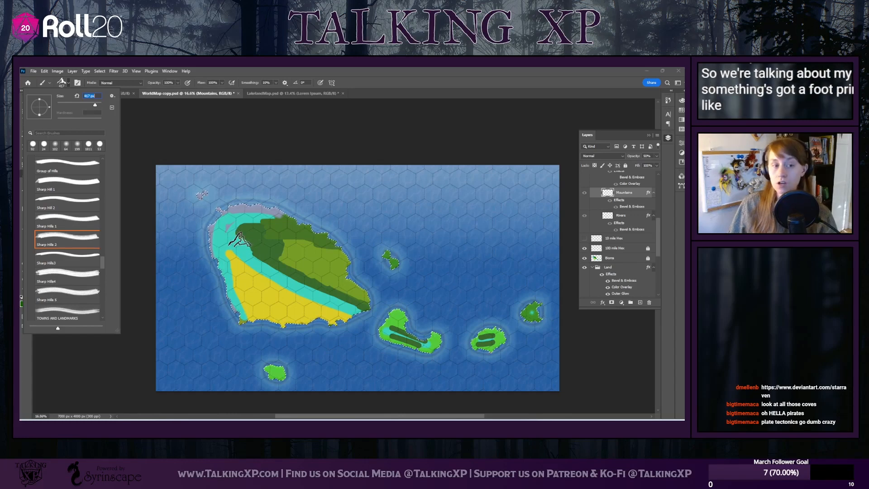
click(282, 313)
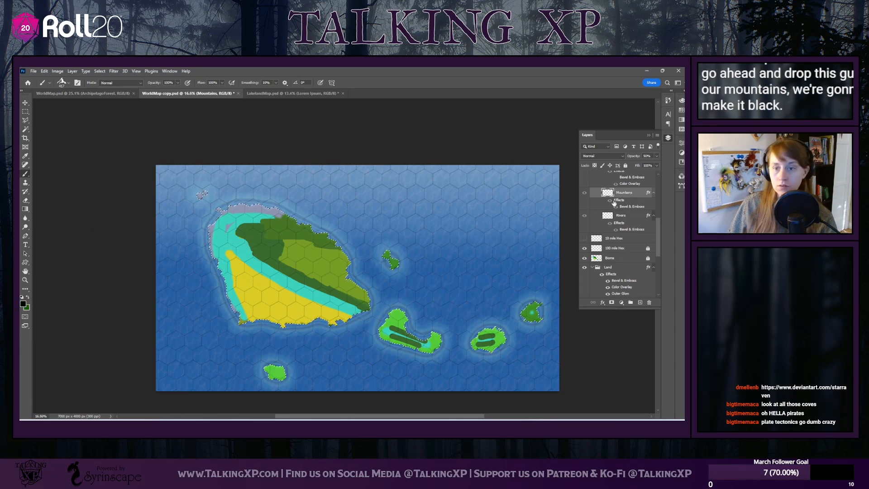
Make the Mountains layer visible together with its Natural Landmarks group
scroll(634, 257, up, 1)
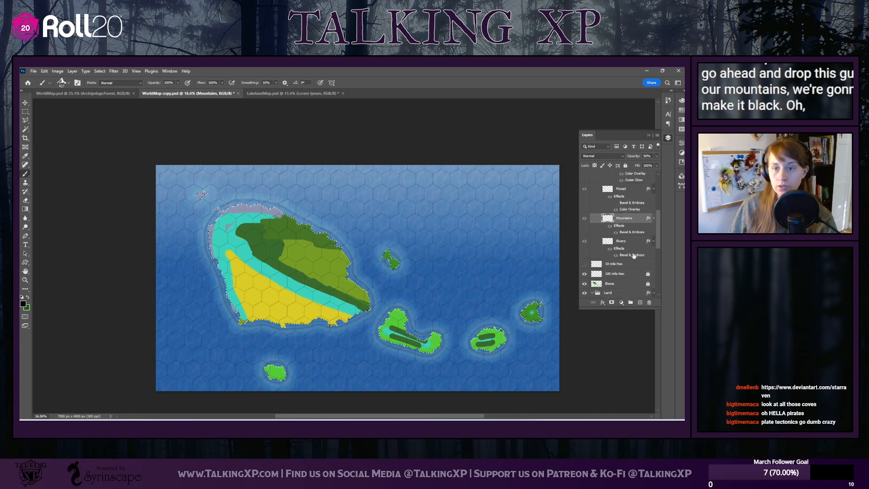
click(584, 219)
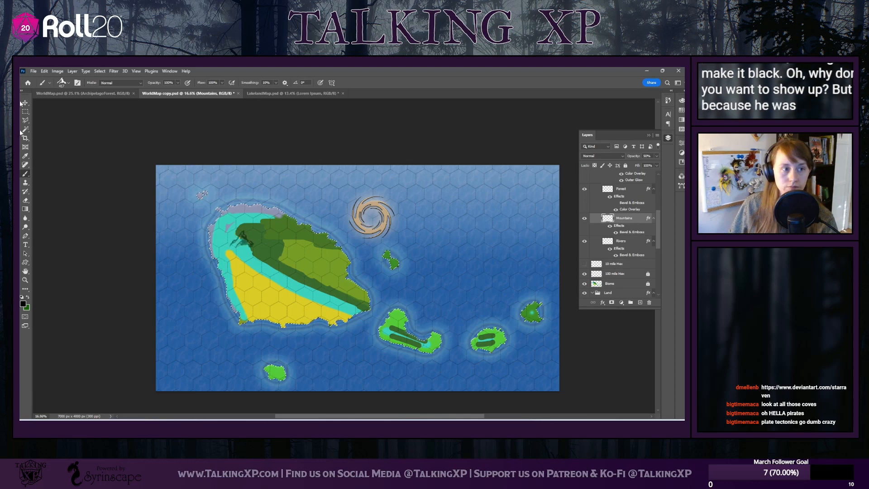
key(ctrl+z)
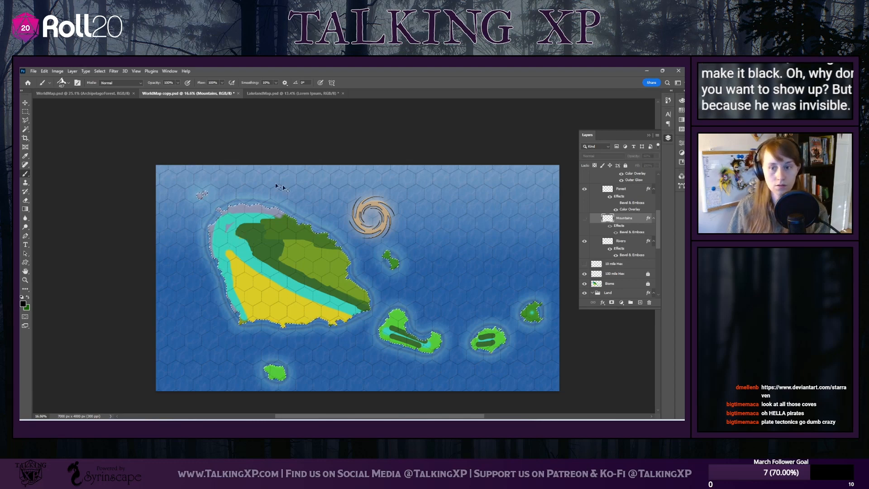
key(ctrl+z)
key(ctrl+z)
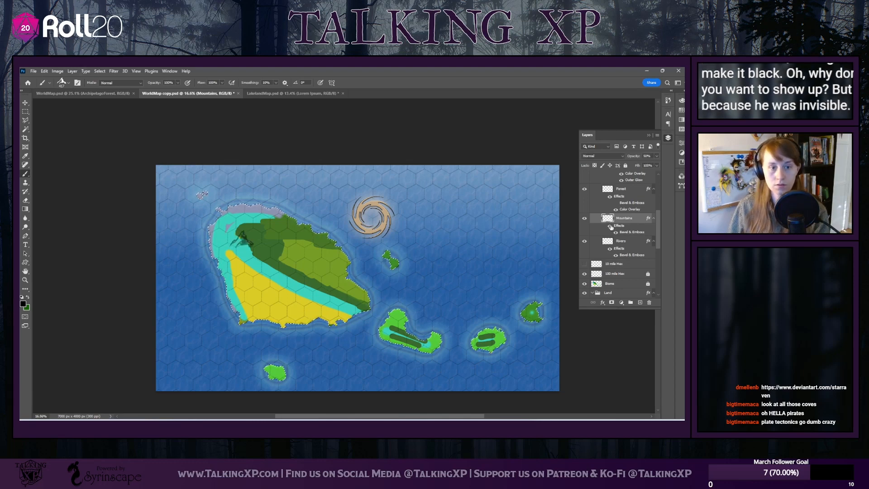
click(585, 219)
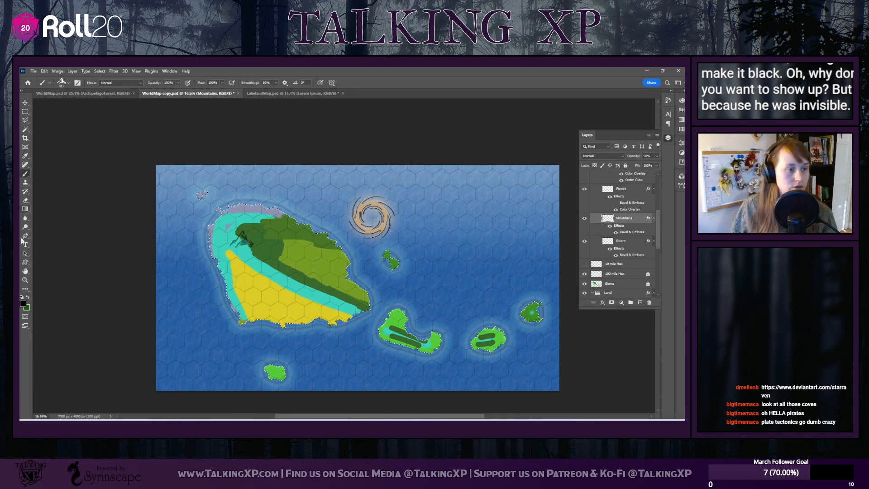
Erase the stray mountain stamps on the main island and stamp one black Sharp Hills 2 mountain at the forest's northwestern end
click(25, 201)
click(250, 236)
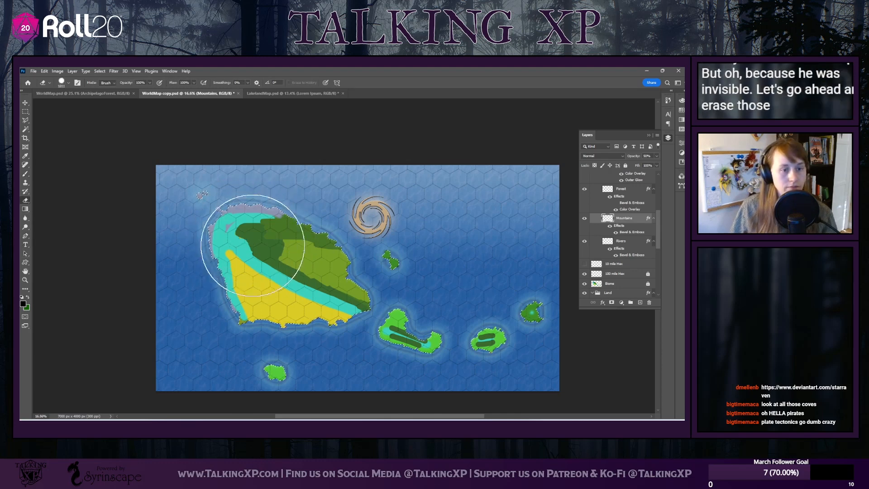
click(25, 174)
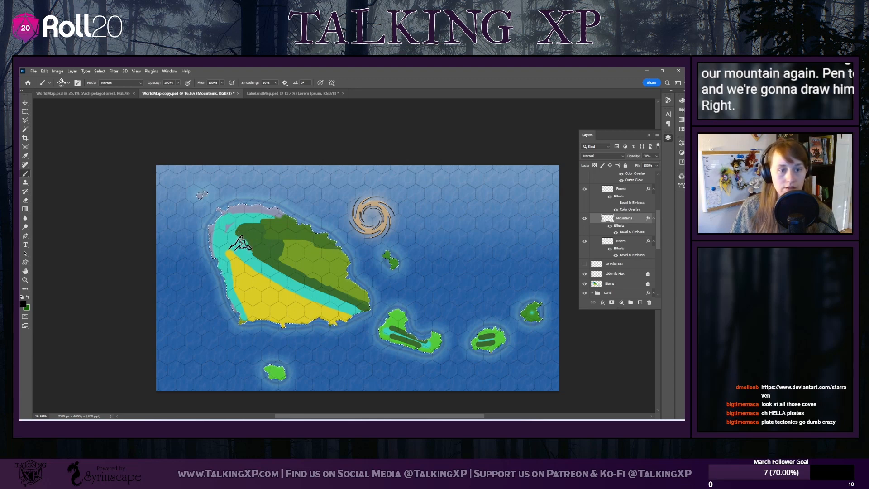
click(240, 239)
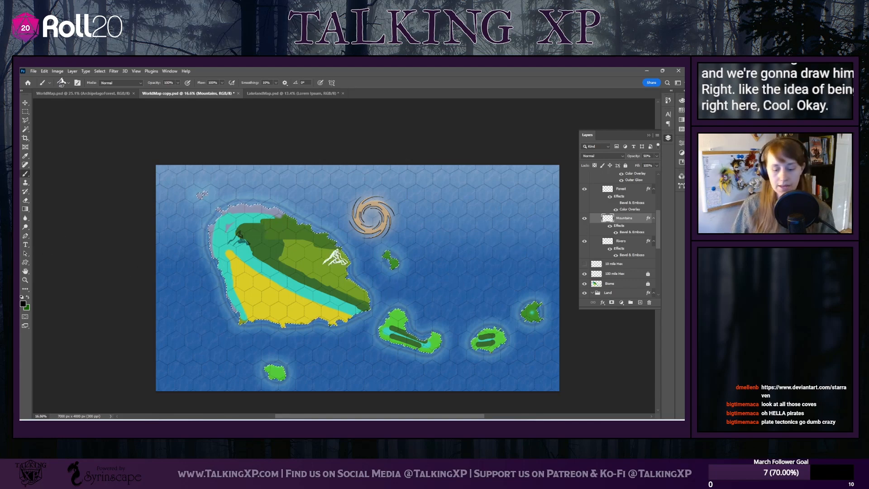
Set the Mountains layer's opacity to 70%
scroll(206, 249, left, 1)
scroll(255, 250, up, 5)
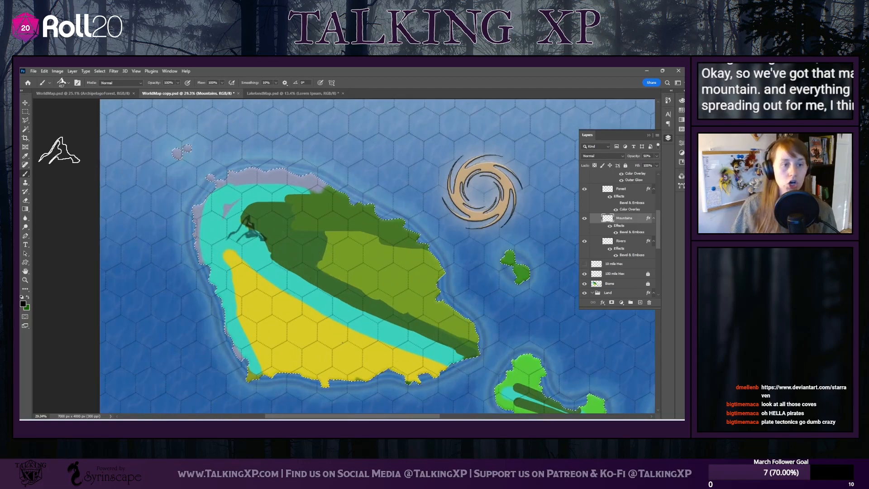
scroll(630, 244, up, 1)
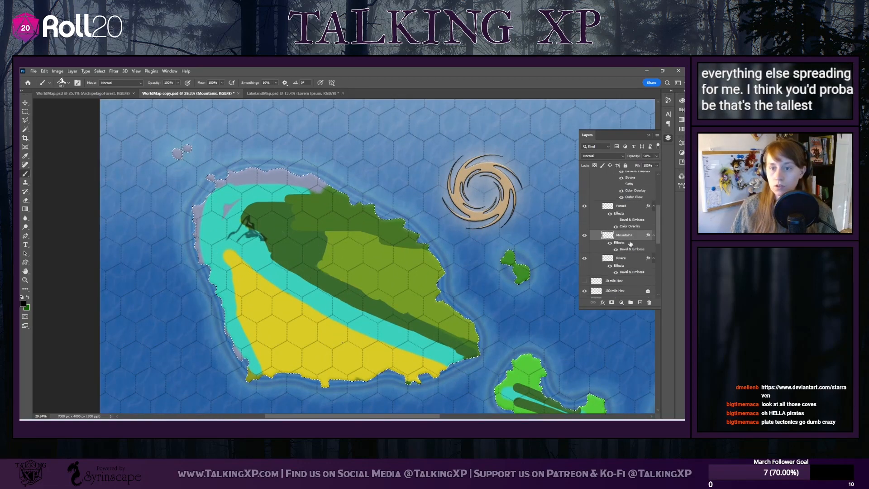
click(632, 209)
scroll(631, 232, up, 2)
scroll(632, 233, down, 2)
click(632, 247)
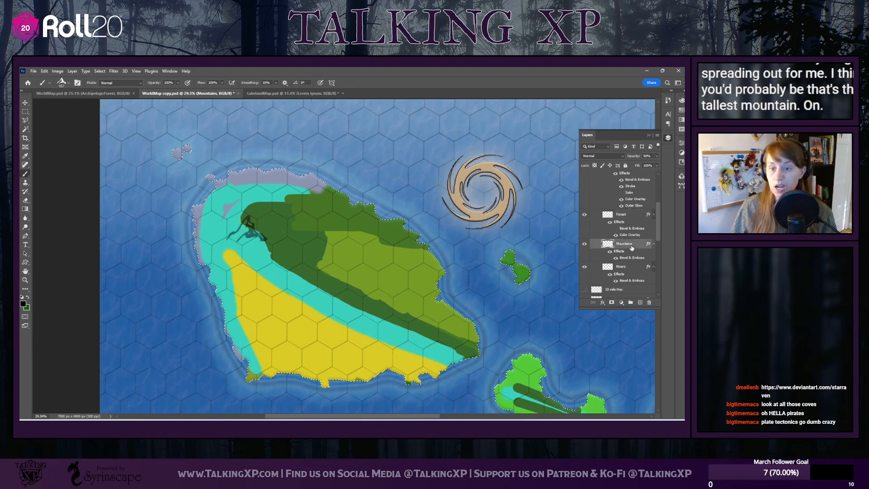
click(656, 156)
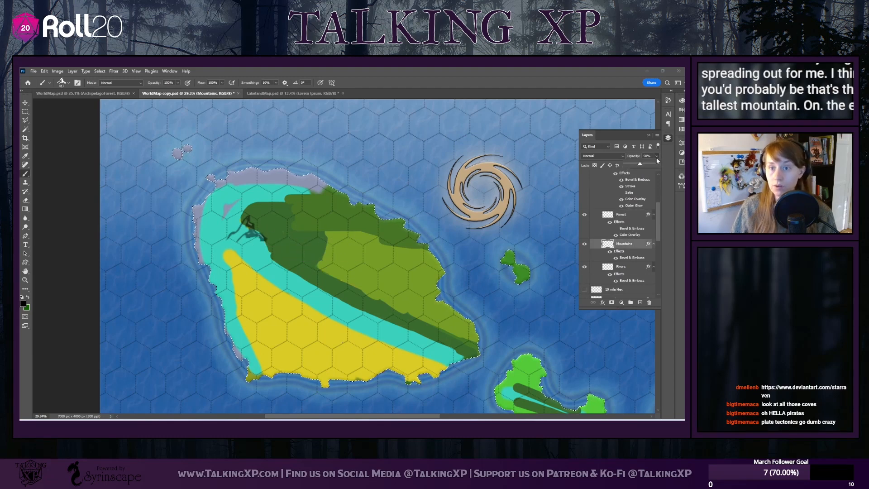
drag(643, 165, 672, 163)
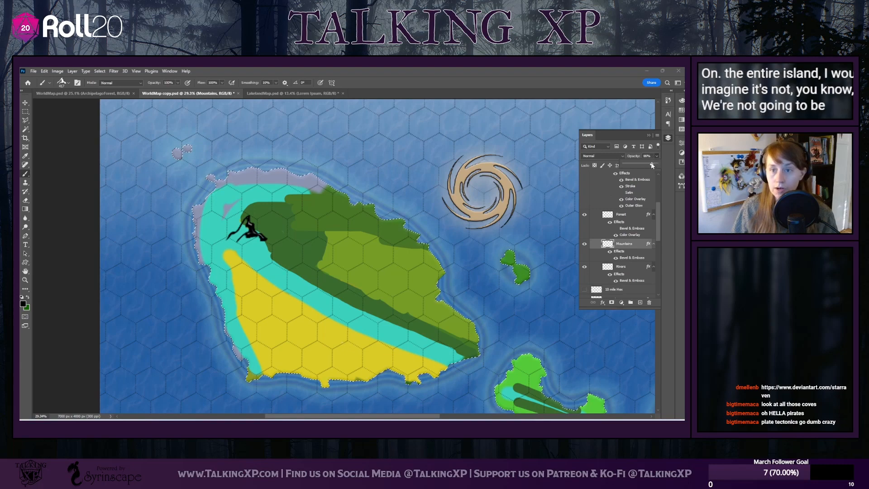
drag(653, 166, 647, 166)
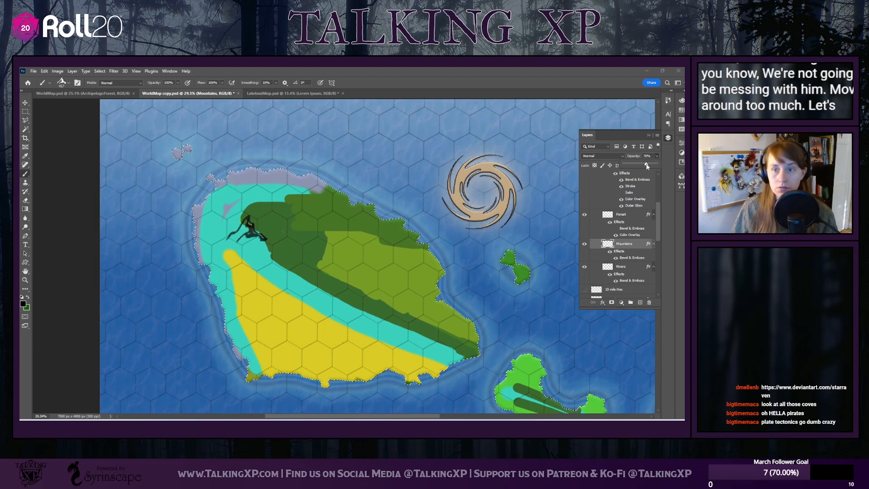
Stamp Sharp Hills4 mountains at 300 px around the tall black peak and along the main island's turquoise band
click(68, 83)
scroll(51, 290, down, 3)
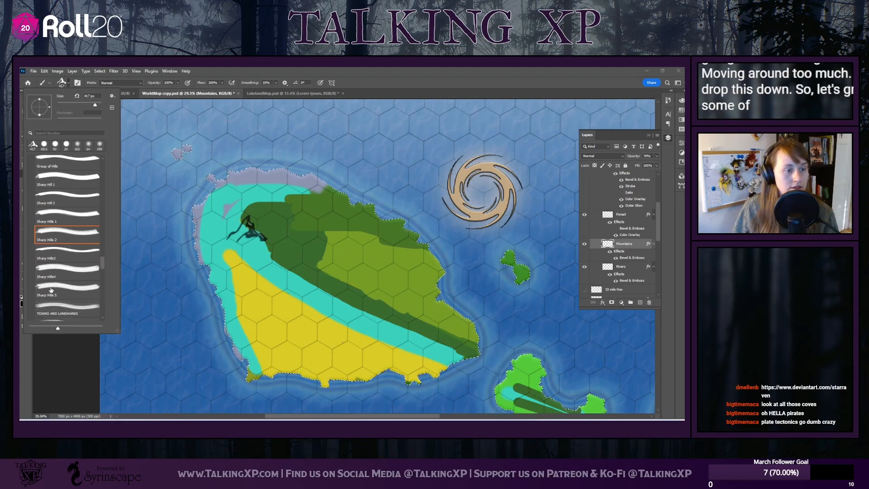
click(53, 271)
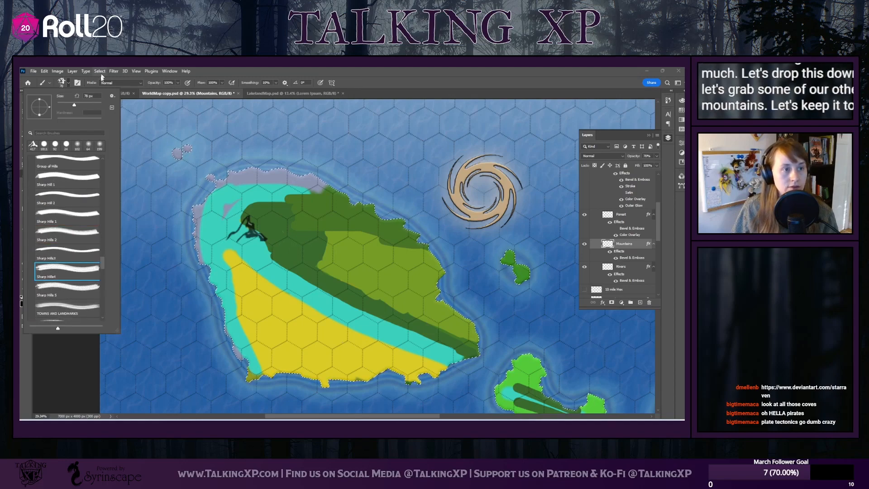
drag(74, 105, 93, 105)
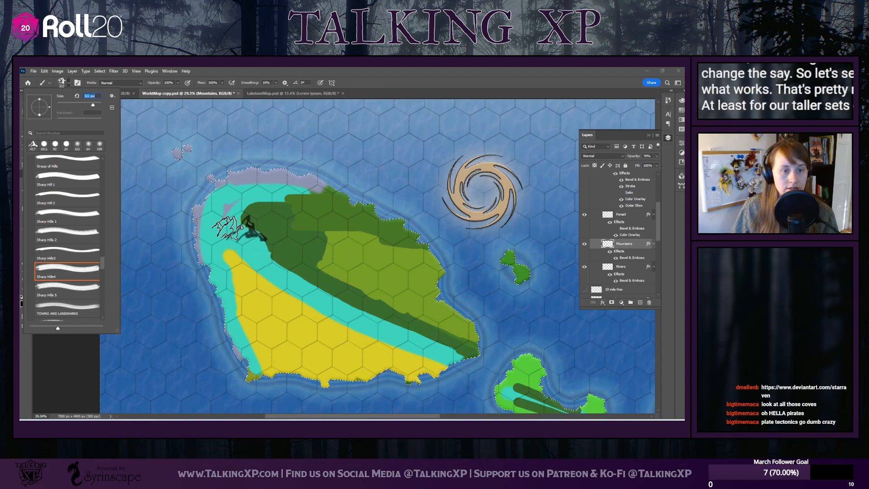
drag(93, 107, 76, 100)
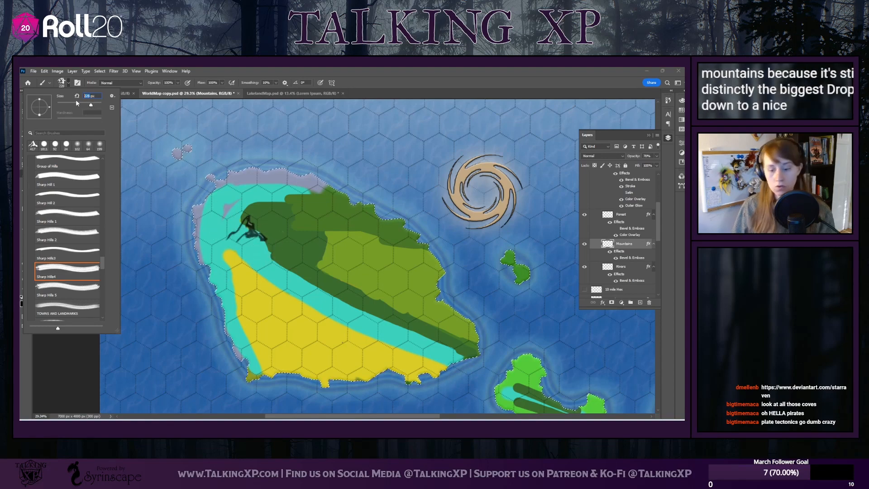
text(300)
key(Return)
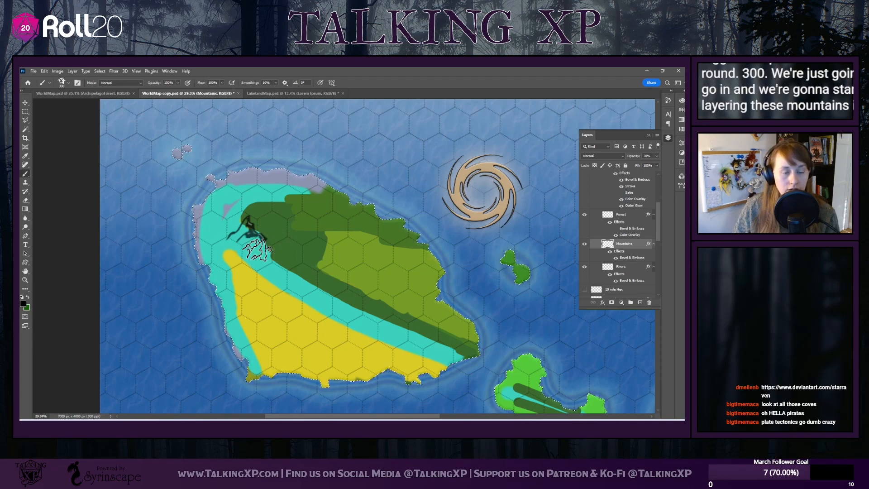
click(257, 250)
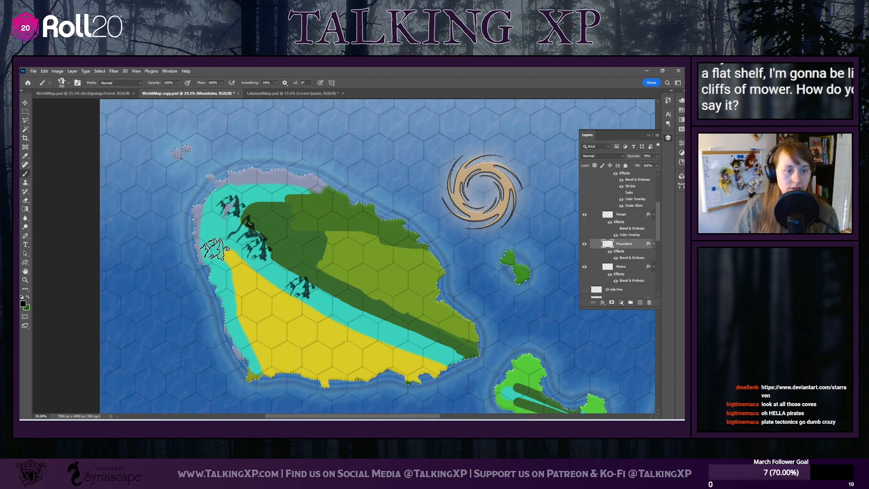
click(215, 249)
Add Sharp Hills 5 mountains at 300 px beside the existing stamps on the main island's turquoise band
click(70, 83)
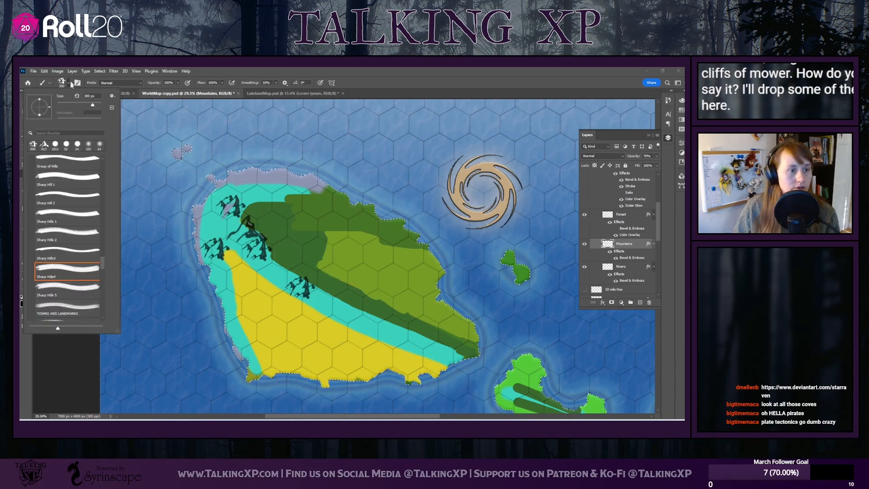
click(67, 288)
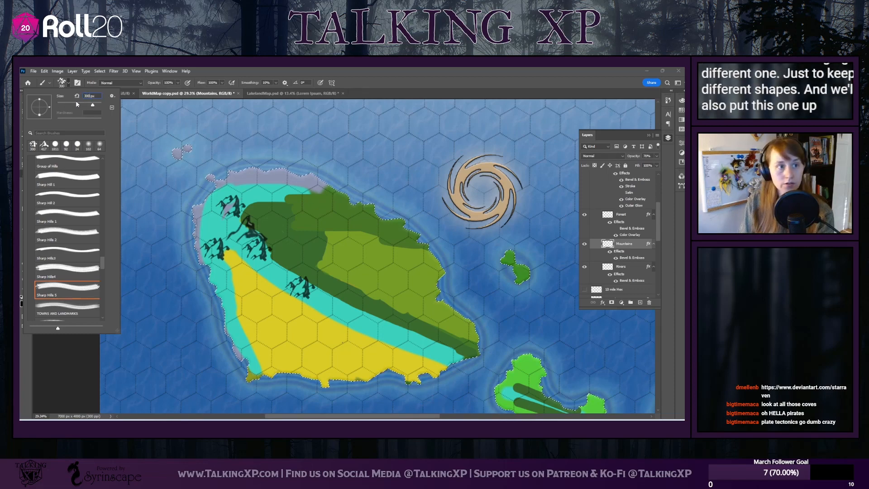
key(Return)
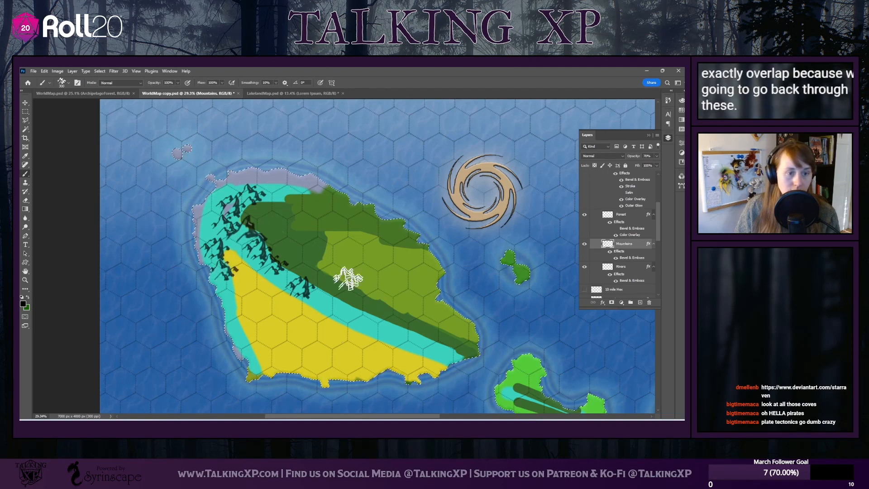
Fill gaps between the main island's large mountains with Sharp Hills 1 stamps at 250 px
click(65, 82)
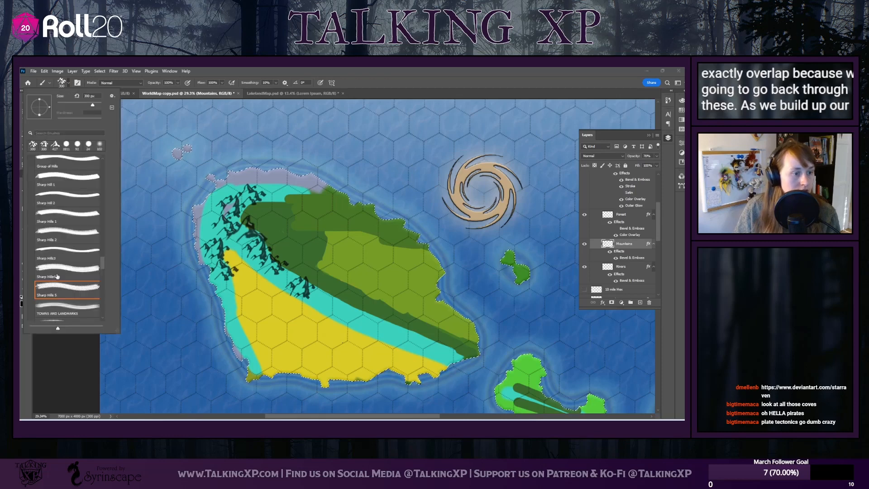
scroll(57, 276, down, 1)
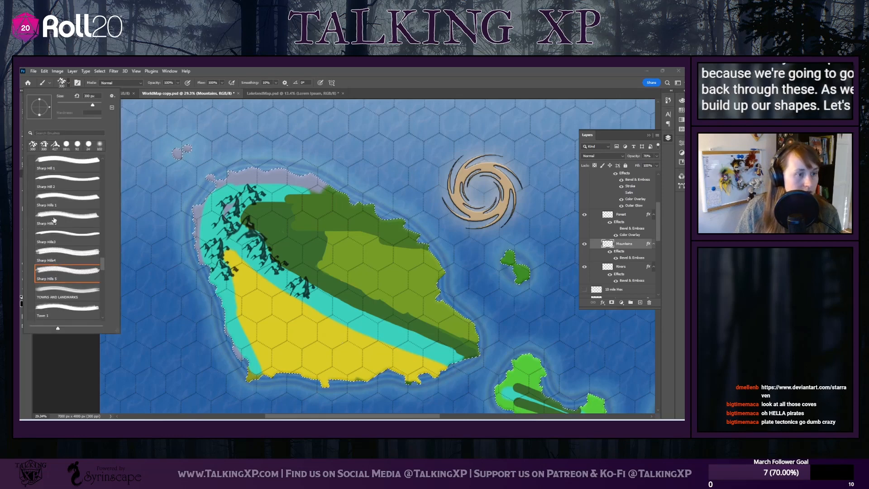
click(52, 203)
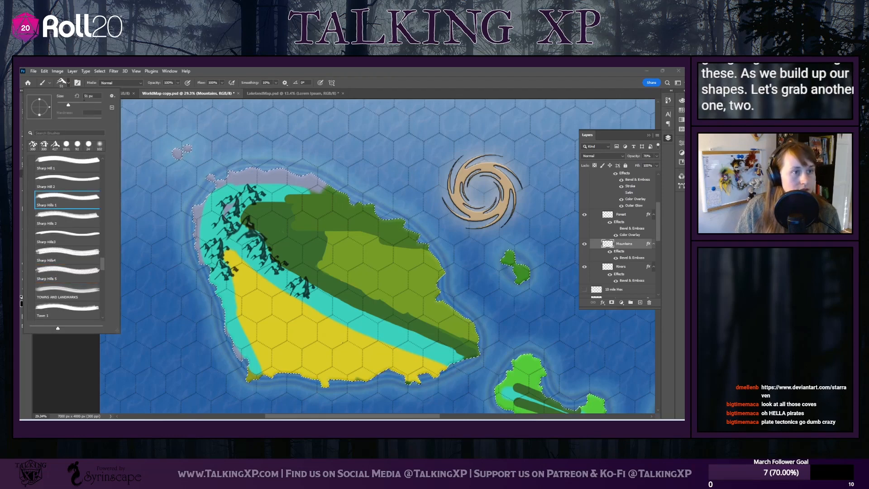
click(86, 106)
key(Return)
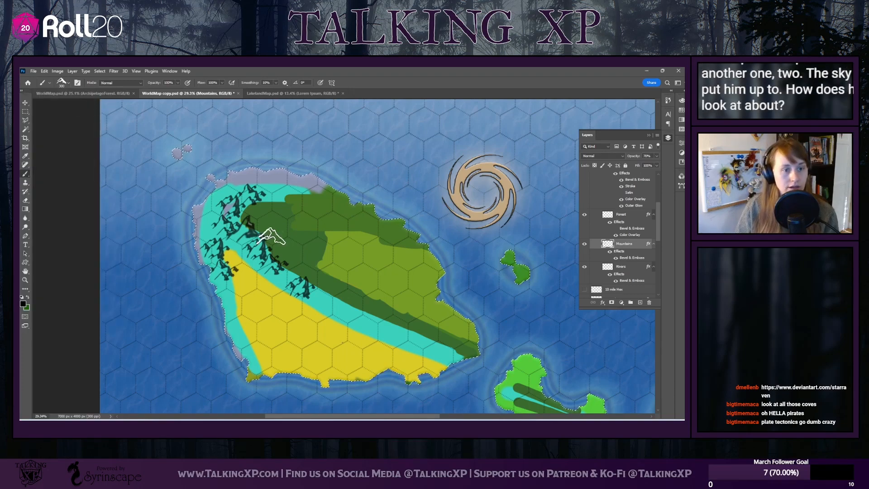
click(68, 83)
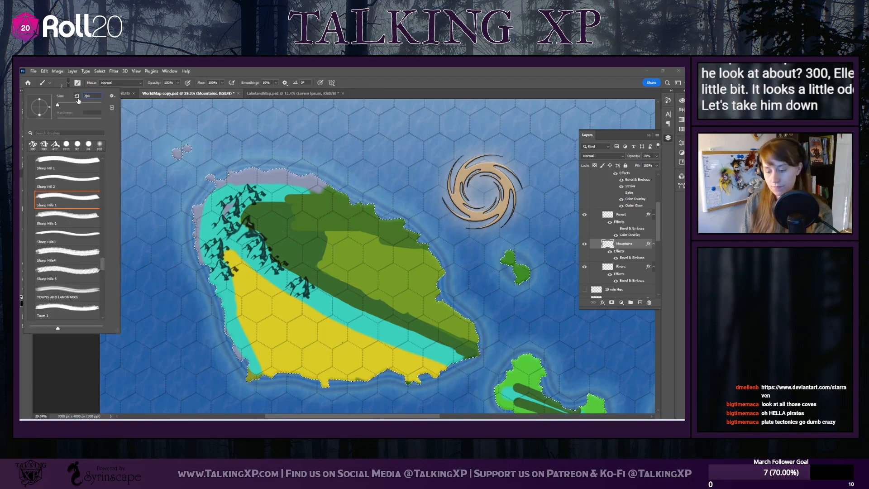
text(250)
key(Return)
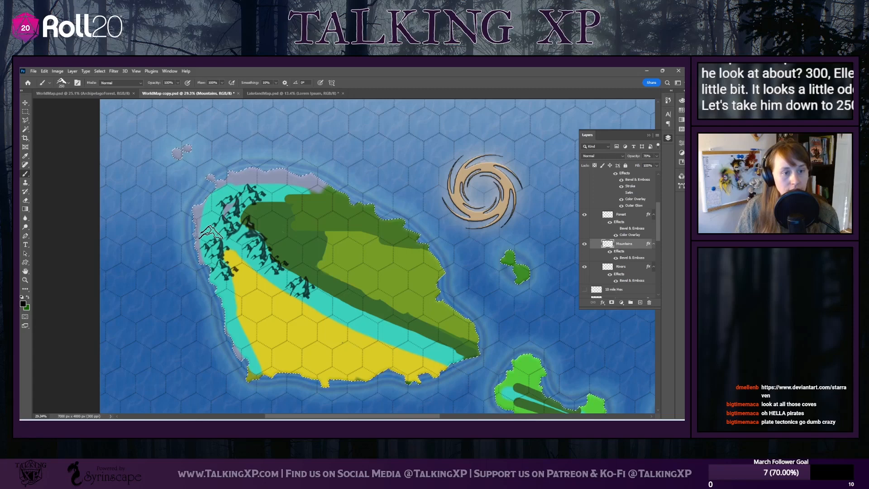
click(211, 228)
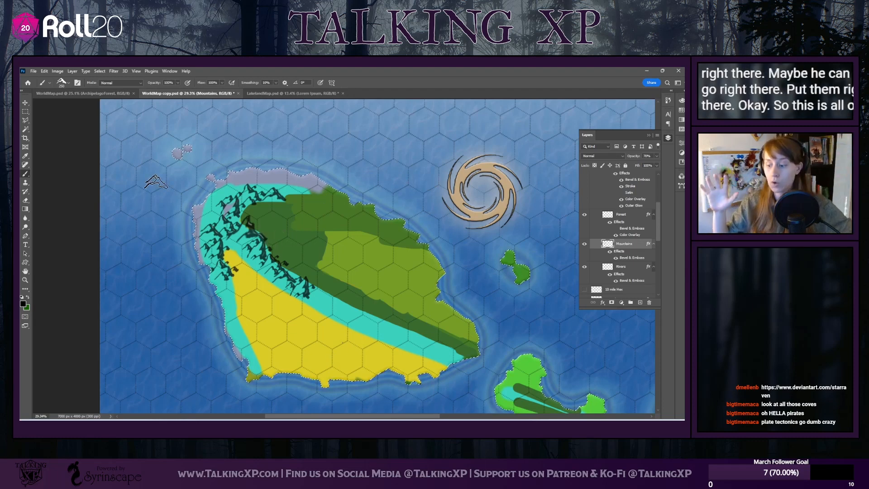
Extend the mountain range with 200 px Sharp Hills4 stamps along the turquoise band's southern and southeastern arms and the northern coast
click(68, 83)
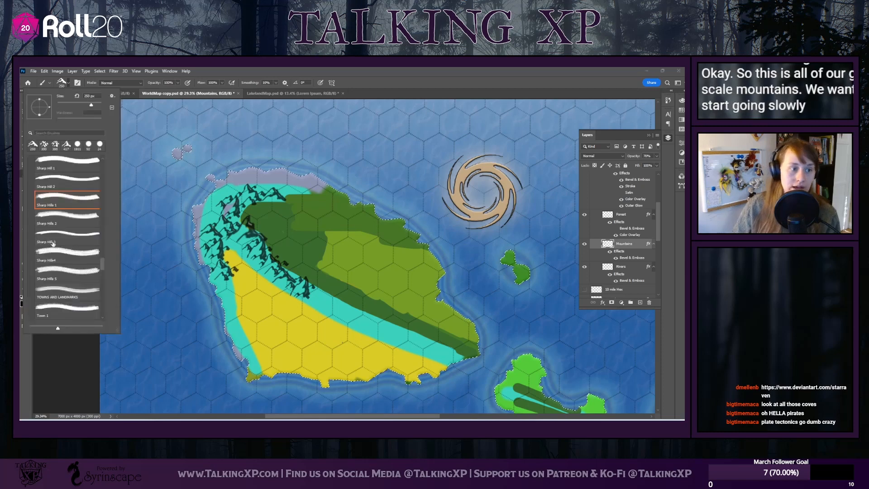
click(70, 260)
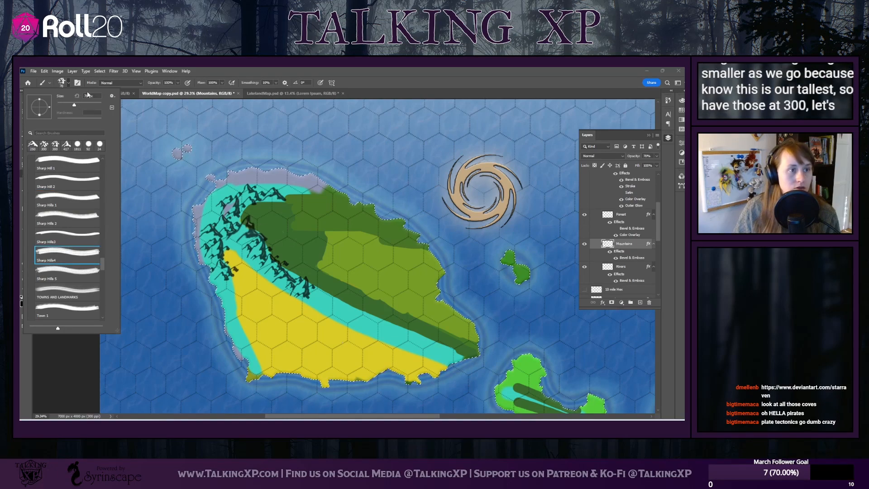
drag(89, 96, 73, 96)
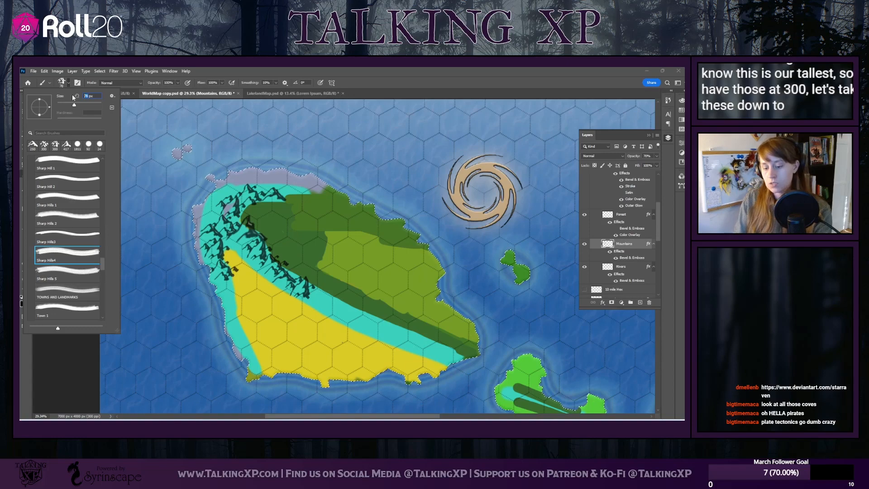
text(200)
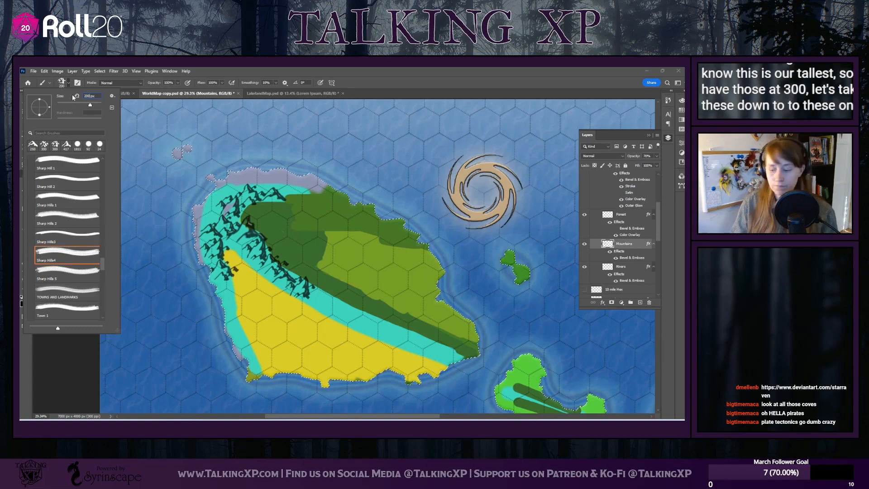
key(Return)
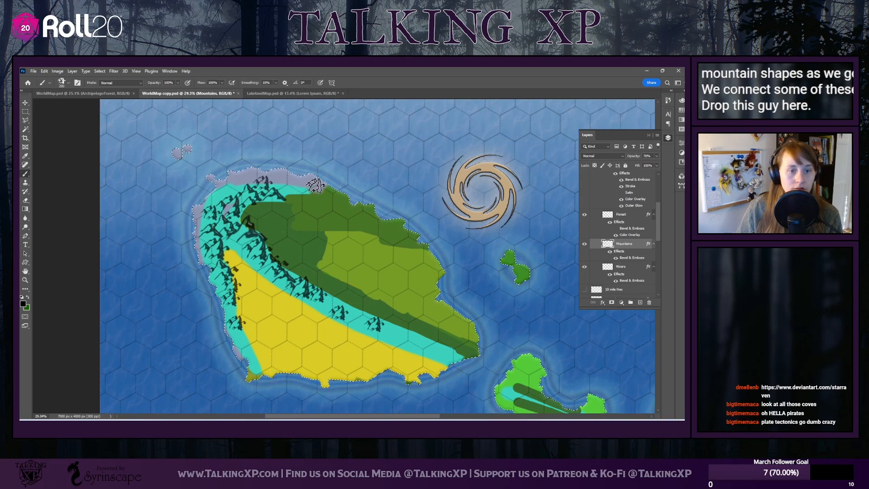
Connect the smaller mountains along the main island's range with Sharp Hills 5 stamps at 200 px
click(61, 82)
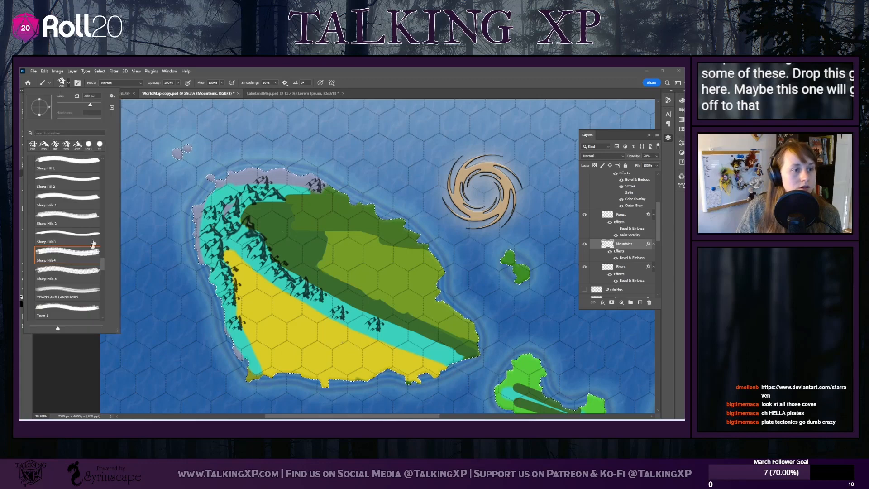
click(79, 274)
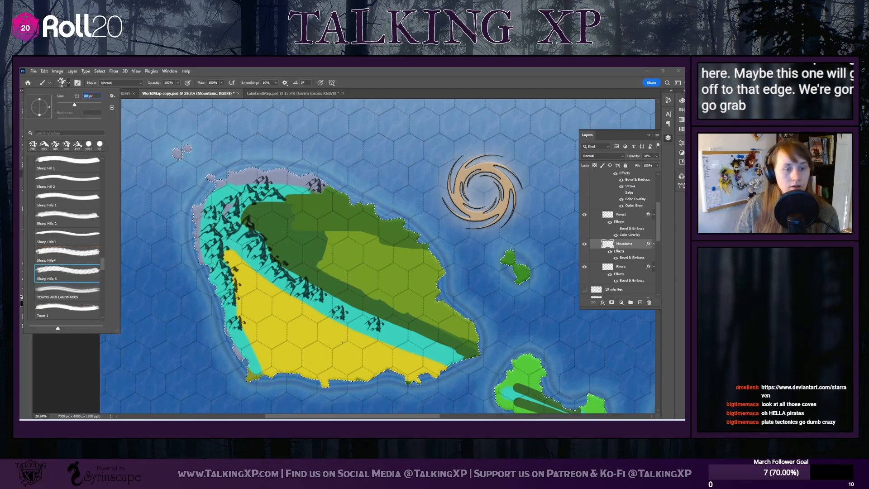
text(200)
key(Return)
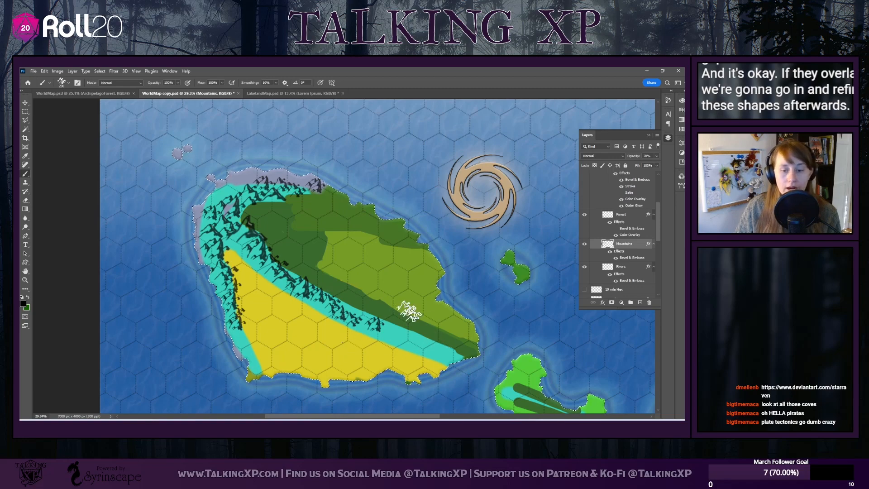
Fill in the main island's turquoise mountain range with Sharp Hills 1 stamps at 200 px
scroll(462, 399, right, 5)
scroll(462, 398, down, 1)
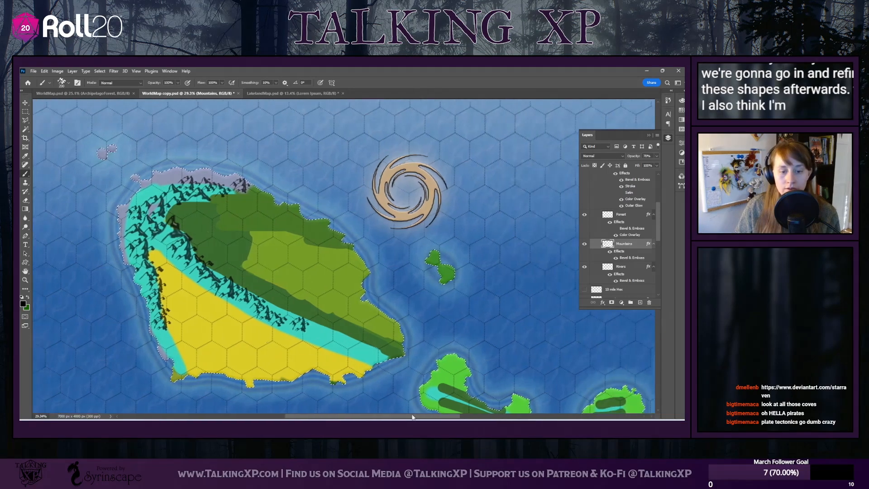
scroll(423, 366, down, 2)
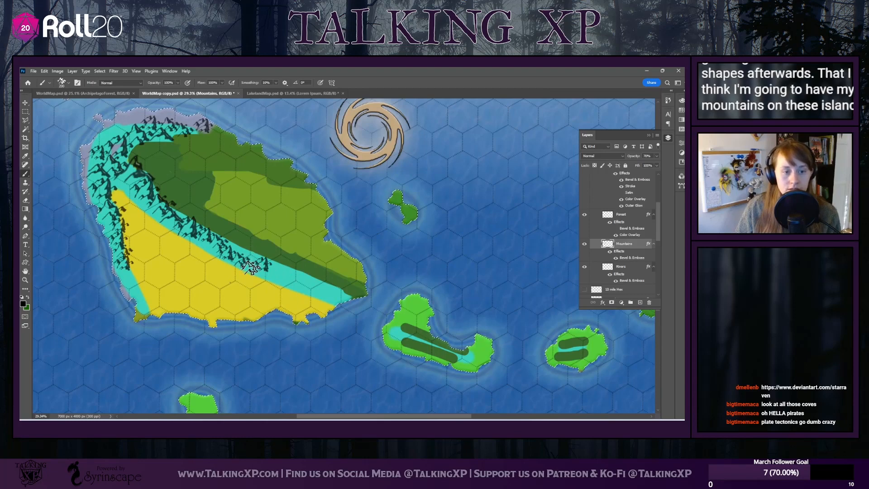
click(68, 84)
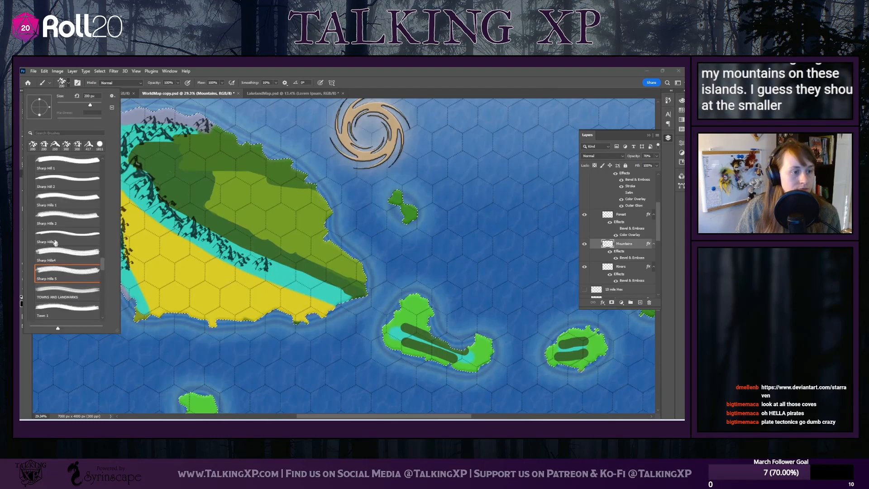
click(47, 198)
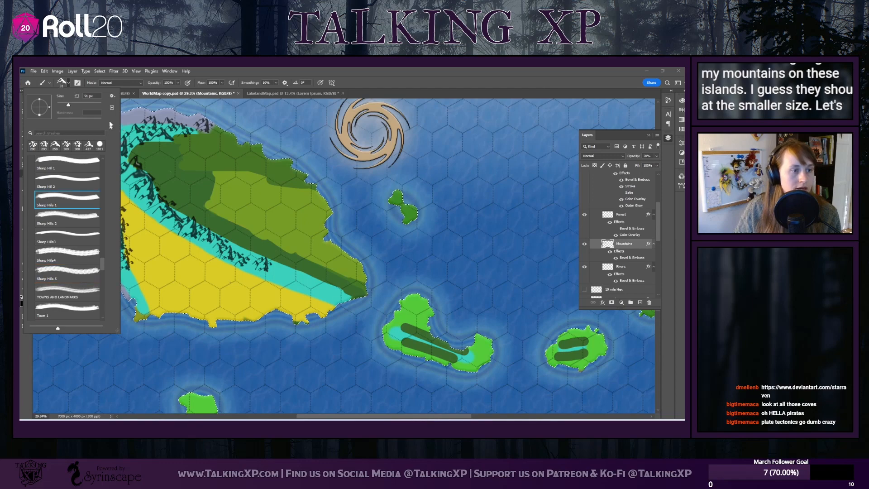
click(52, 161)
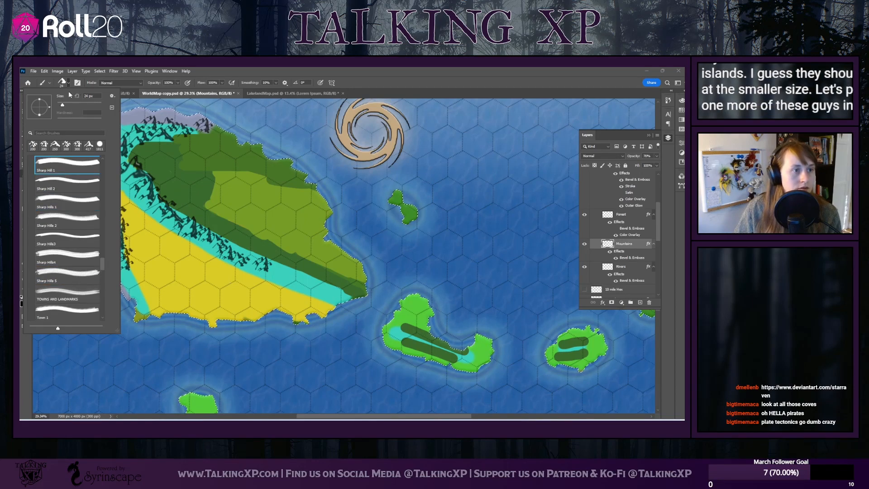
click(59, 203)
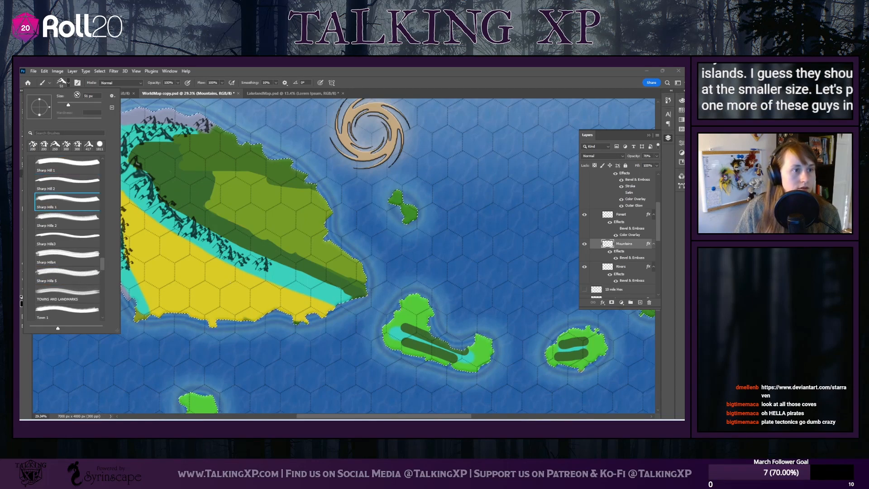
click(86, 96)
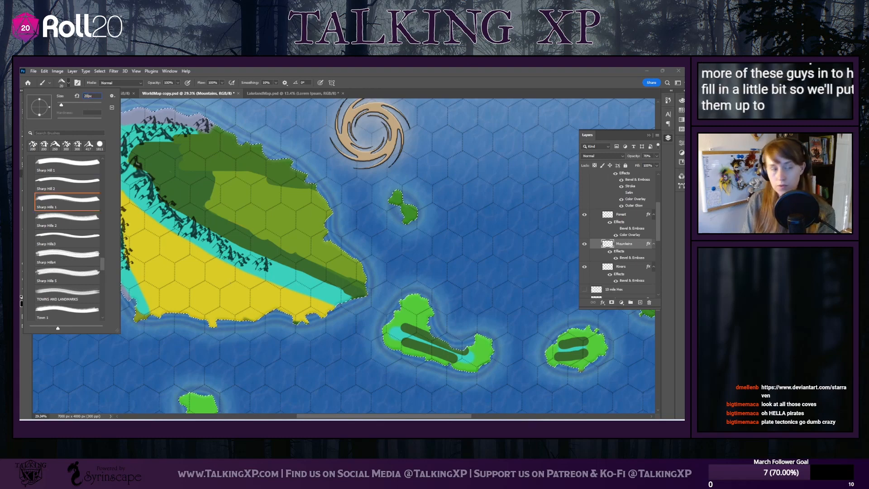
text(200)
key(Return)
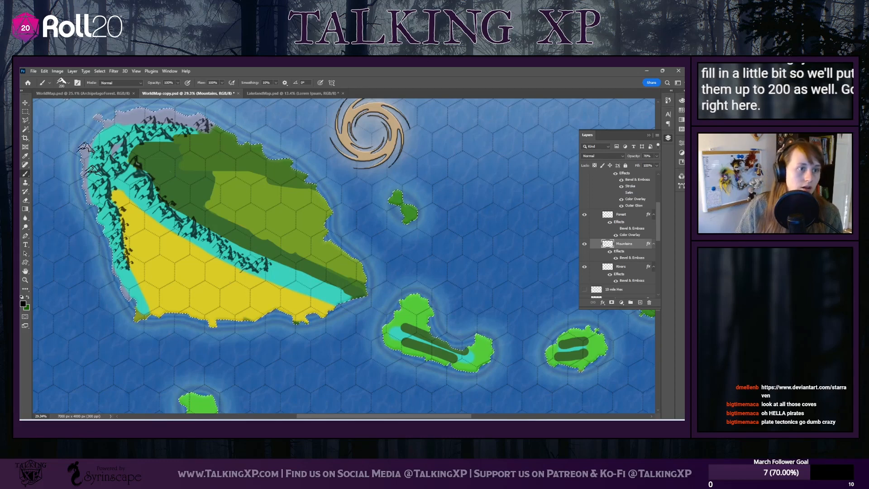
Extend the main island's range to its southeastern end and southwestern tip with Sharp Hills4 stamps at 150 px
click(69, 82)
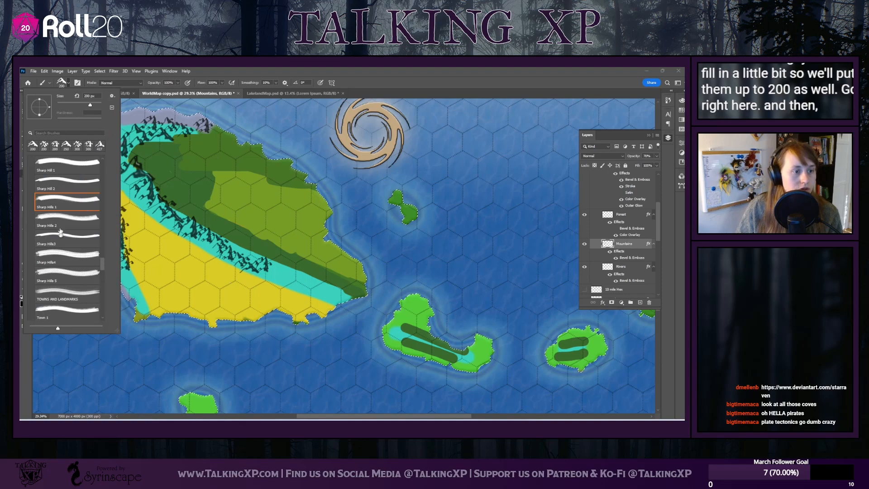
click(57, 261)
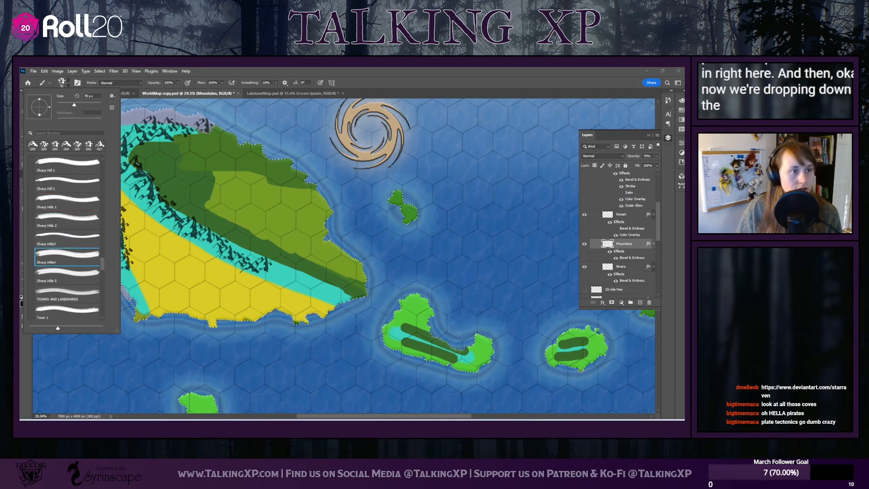
click(86, 96)
text(10)
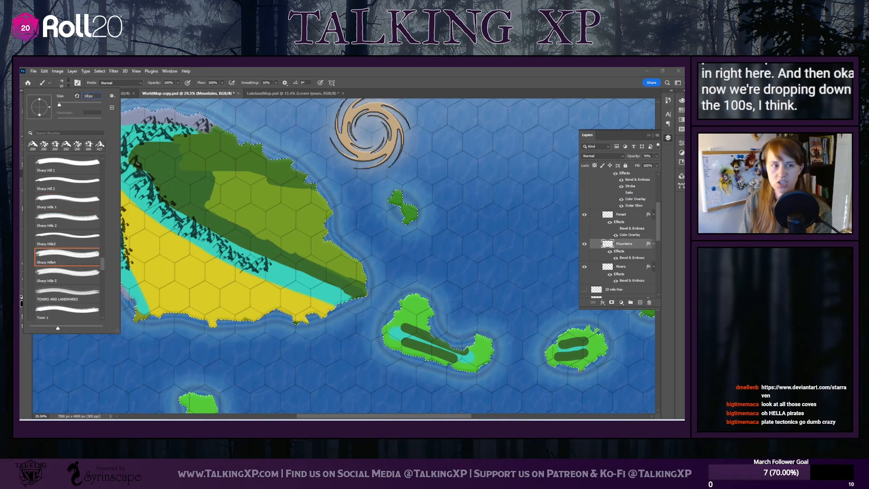
text(0)
key(Return)
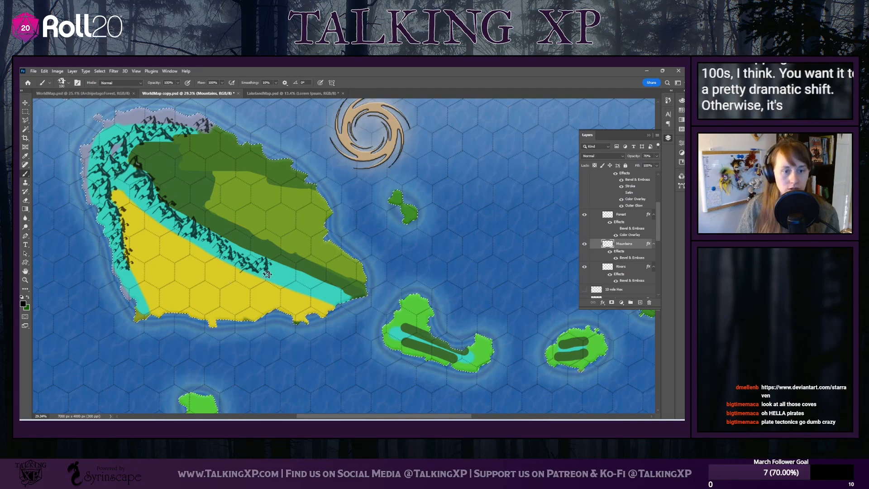
click(70, 83)
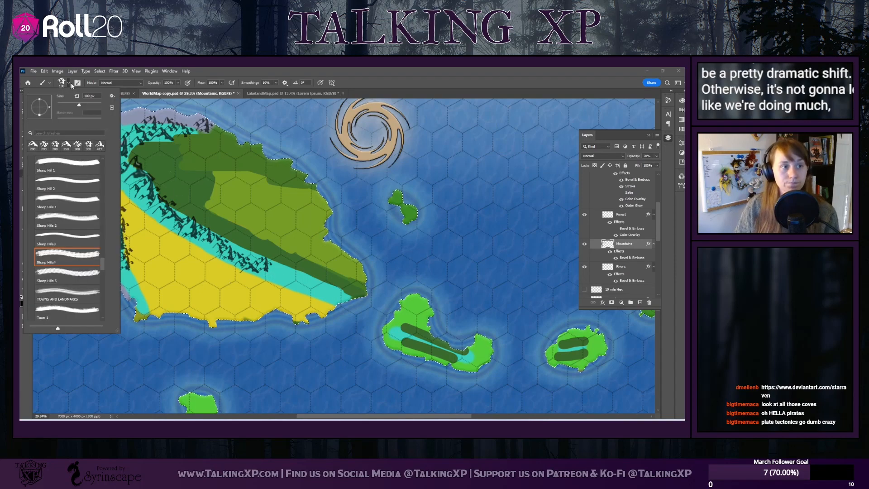
click(88, 96)
key(BackSpace)
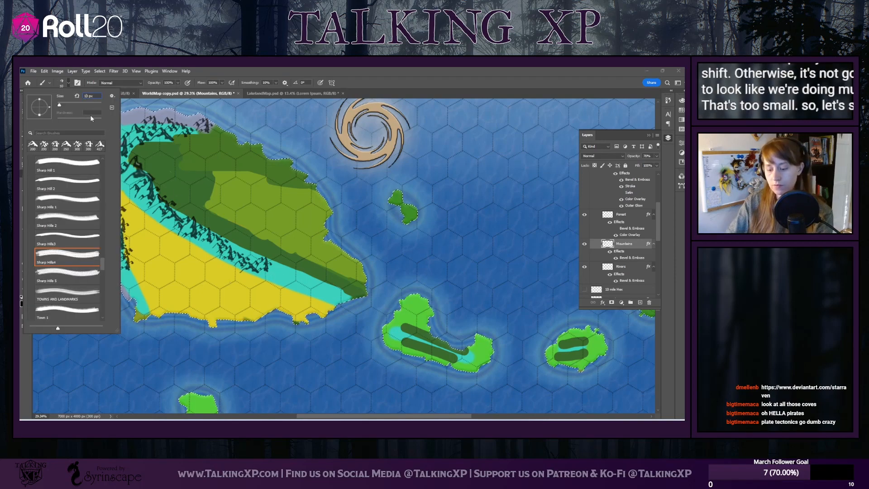
text(5)
key(Return)
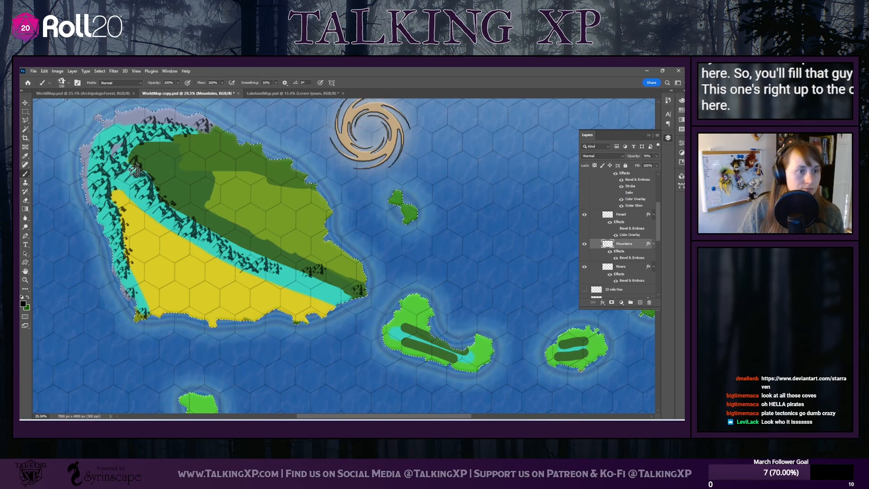
Stamp 150 px Sharp Hills4 mountains on the two bright green islands southeast and east of the main island
scroll(188, 123, down, 2)
scroll(163, 145, up, 4)
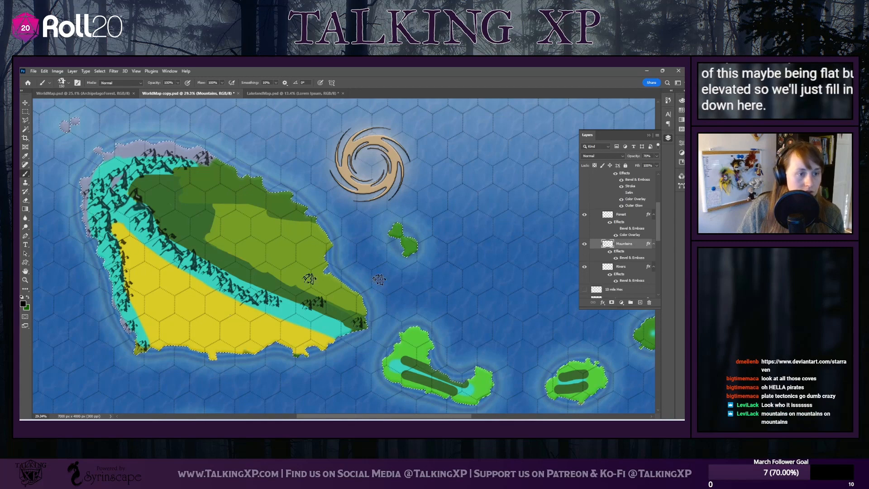
click(69, 83)
scroll(392, 320, down, 1)
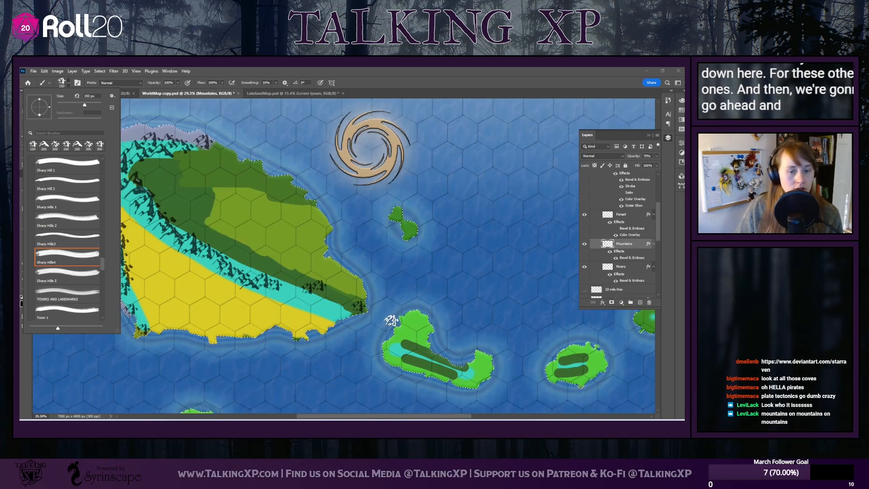
scroll(391, 321, down, 2)
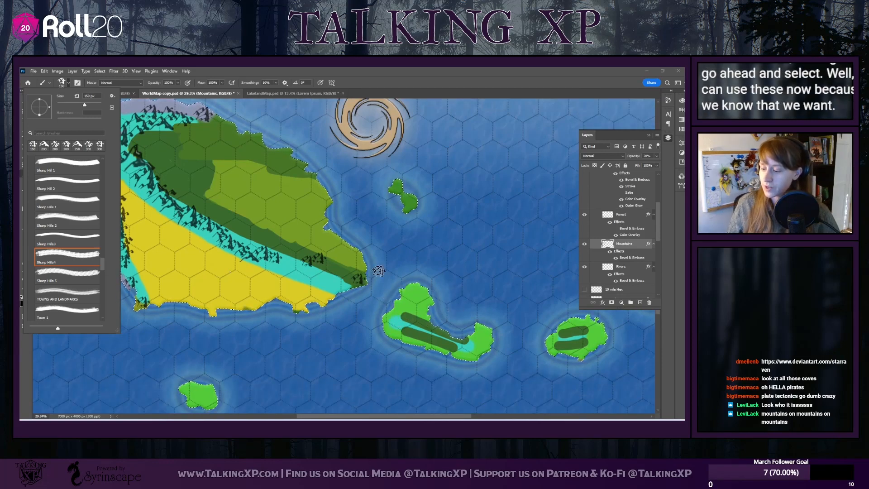
scroll(455, 310, down, 1)
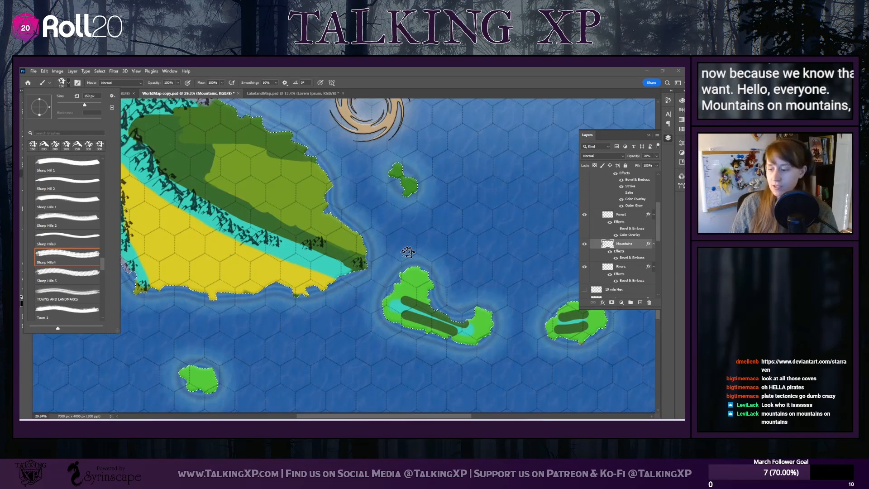
scroll(342, 302, down, 1)
scroll(343, 302, up, 3)
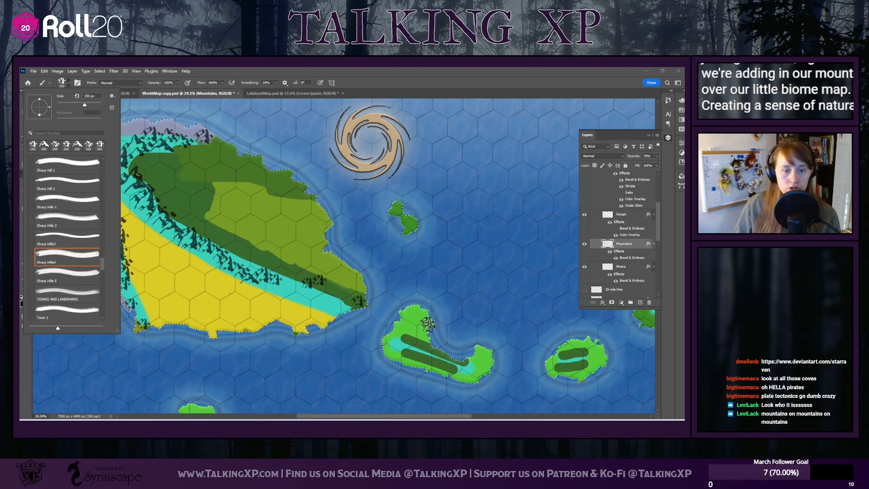
click(392, 339)
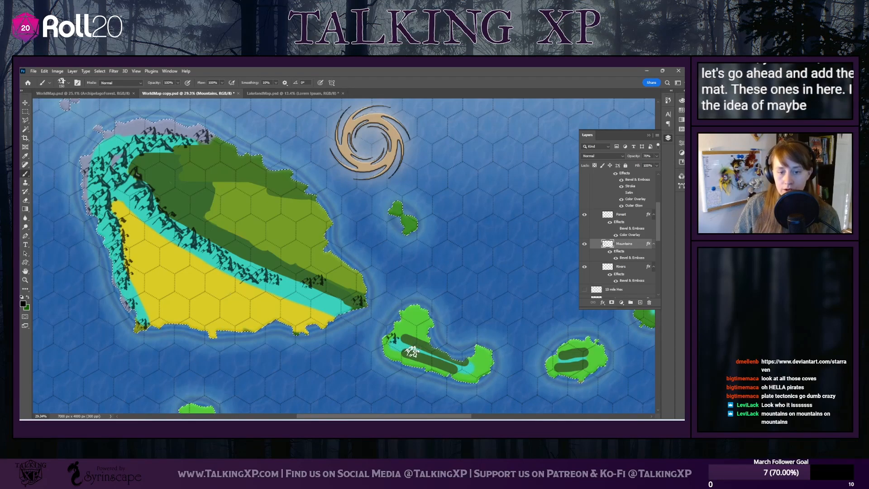
drag(410, 352, 461, 365)
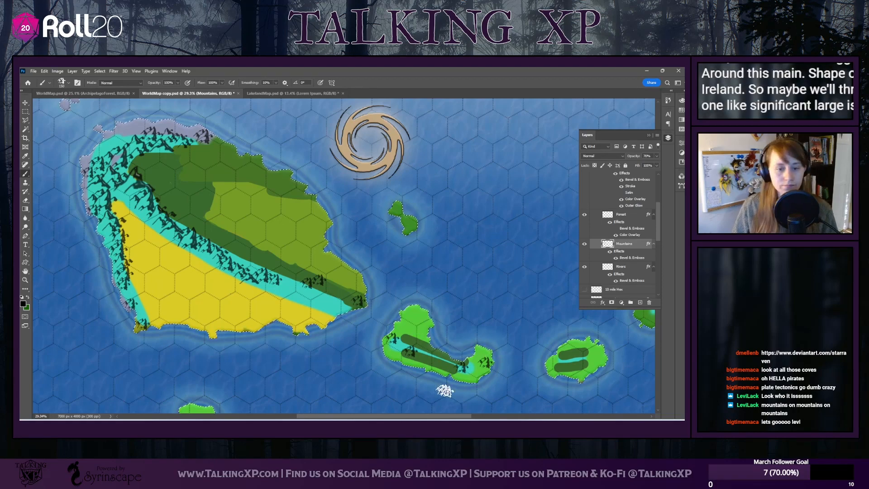
scroll(344, 371, right, 5)
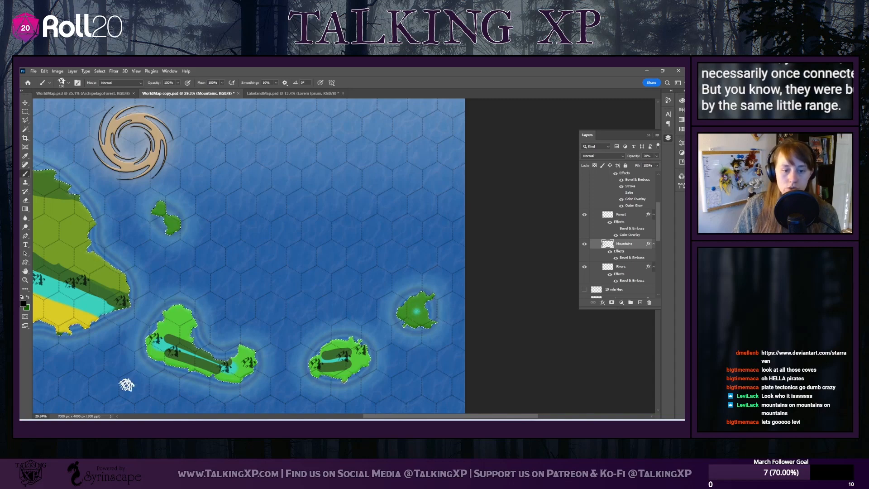
Connect the mountains on the main island's southeastern arm and the two bright green islands with Sharp Hills 5 stamps at 150 px
click(68, 83)
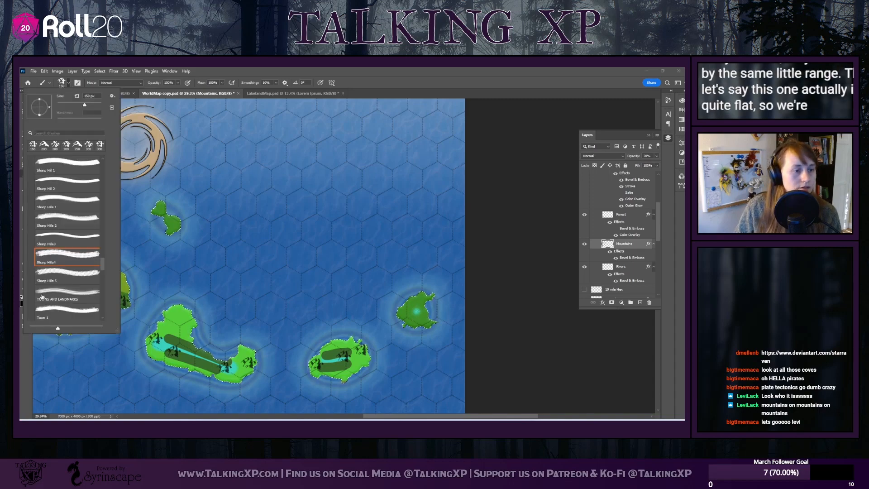
click(67, 272)
drag(88, 96, 81, 98)
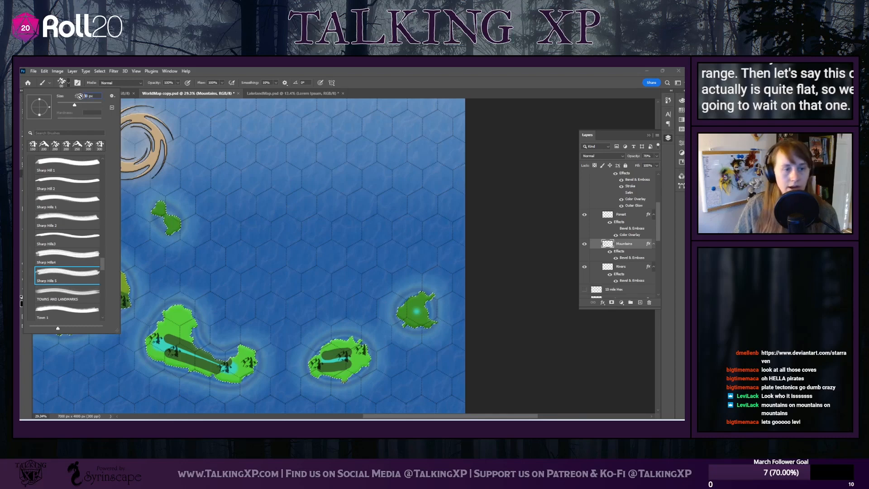
text(10)
text(50)
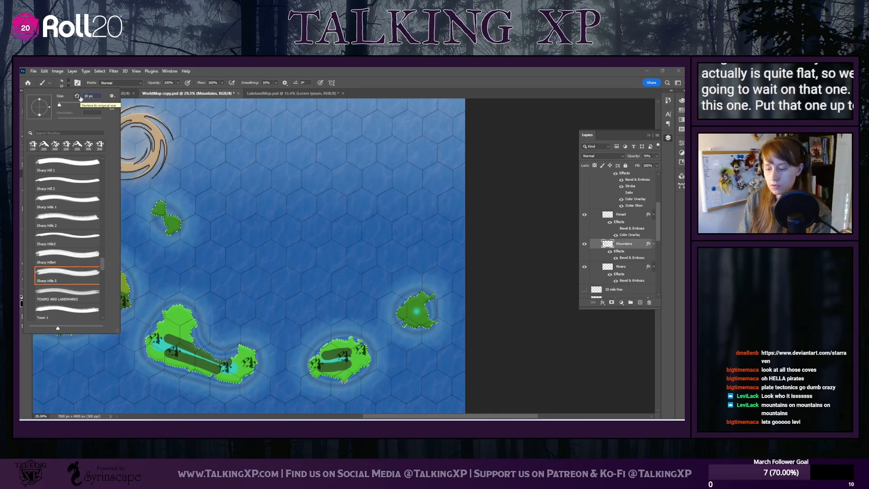
key(Return)
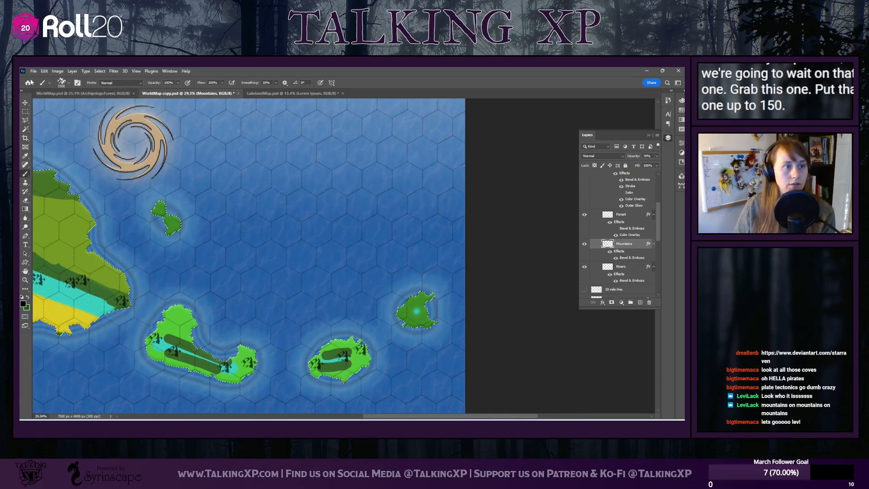
click(67, 83)
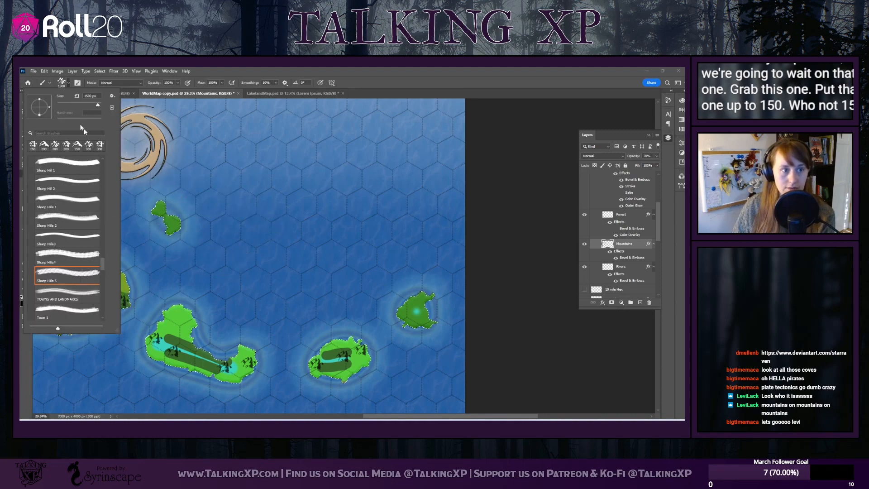
click(92, 96)
key(BackSpace)
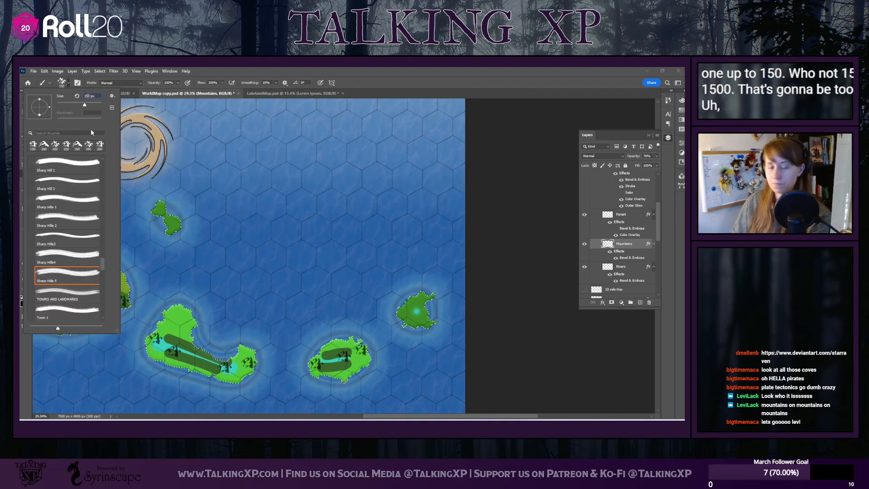
key(Return)
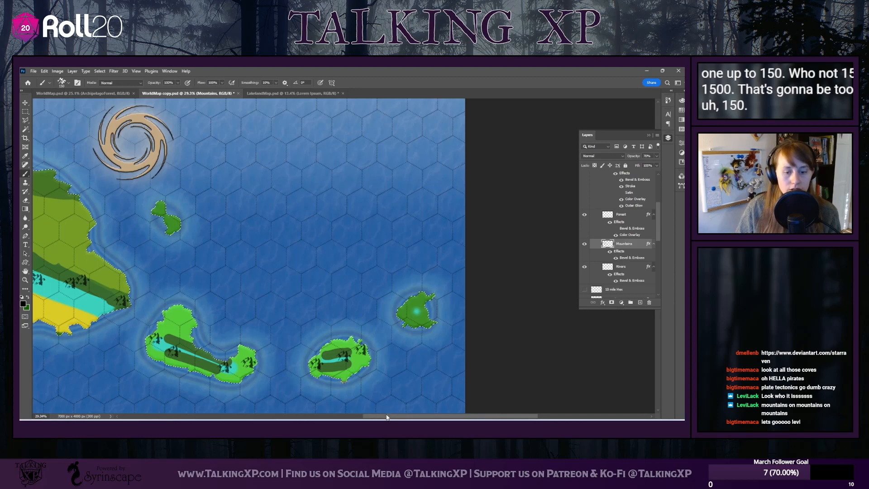
drag(387, 416, 320, 417)
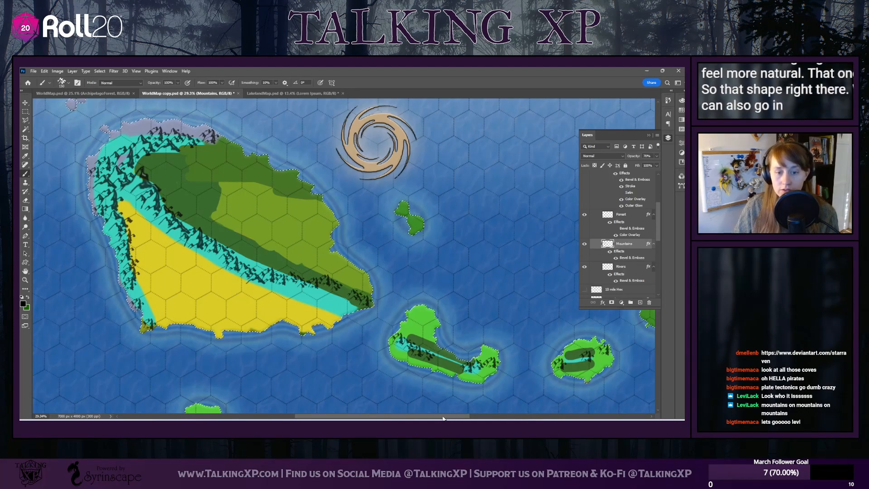
Rotate the Sharp Hills 5 brush tip to an angle of about -42° to vary the mountain stamps
mouse_move(443, 417)
mouse_down()
mouse_move(465, 416)
mouse_move(436, 416)
mouse_up()
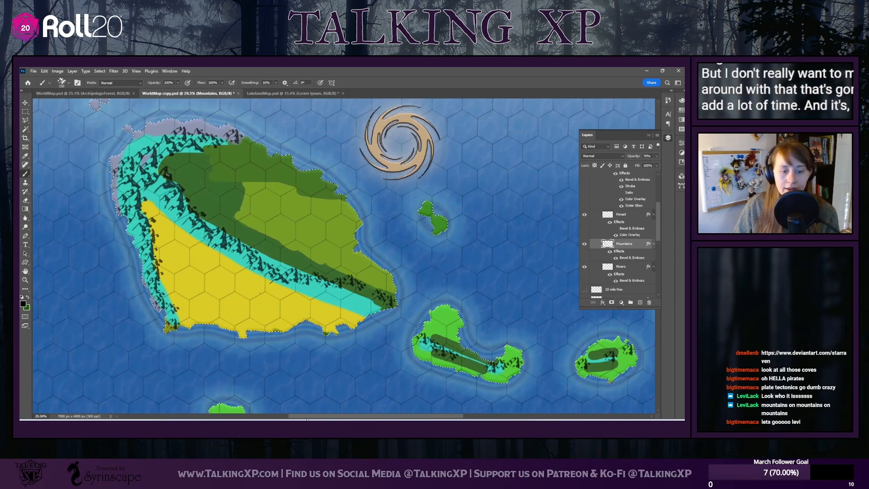
click(61, 82)
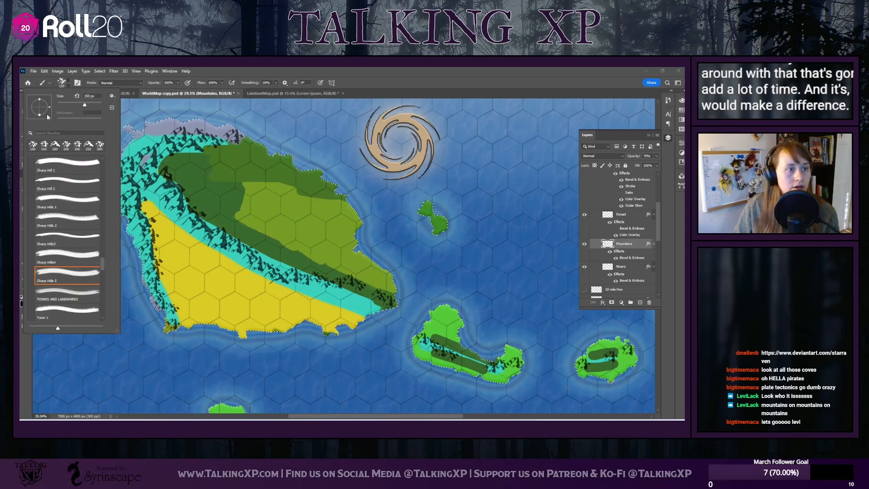
drag(50, 107, 47, 114)
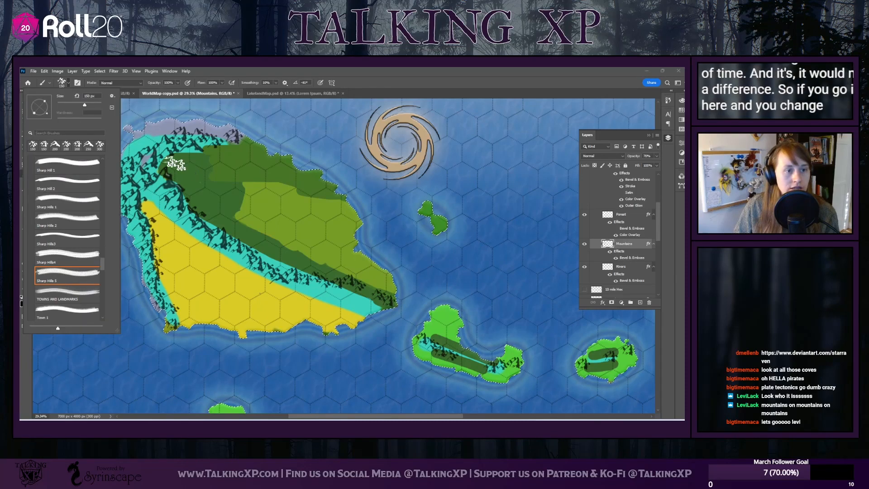
click(202, 172)
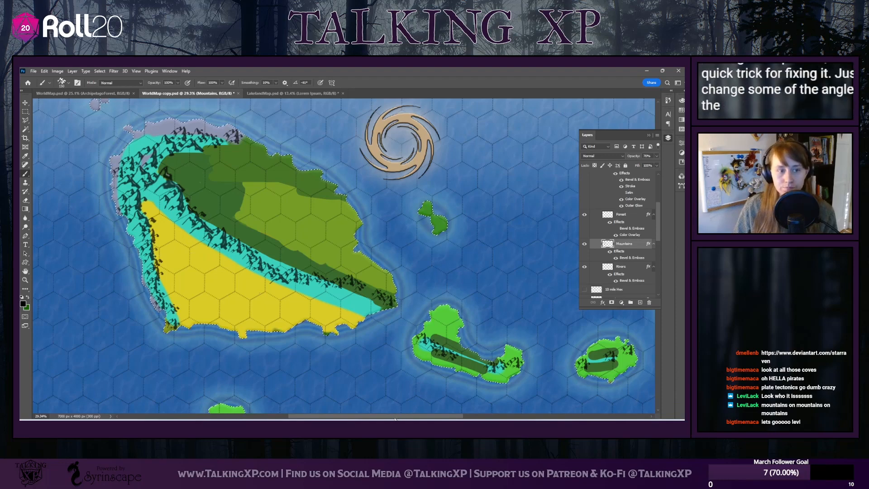
Return the Sharp Hills 5 tip angle to nearly horizontal and fill the mountain ranges across the middle of the two bright green islands
click(68, 83)
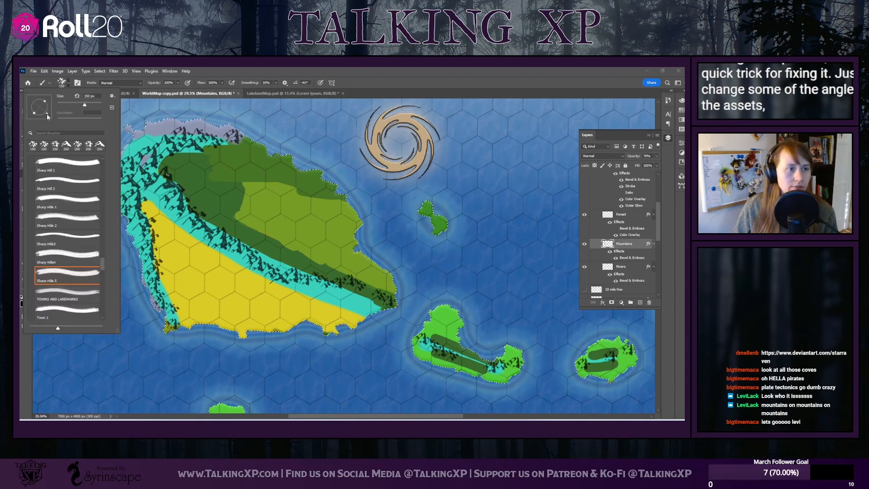
drag(47, 116, 49, 109)
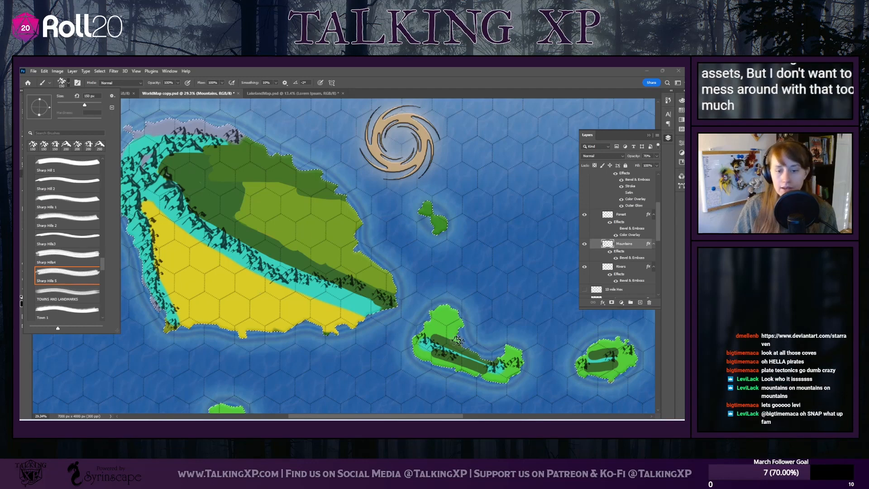
click(610, 357)
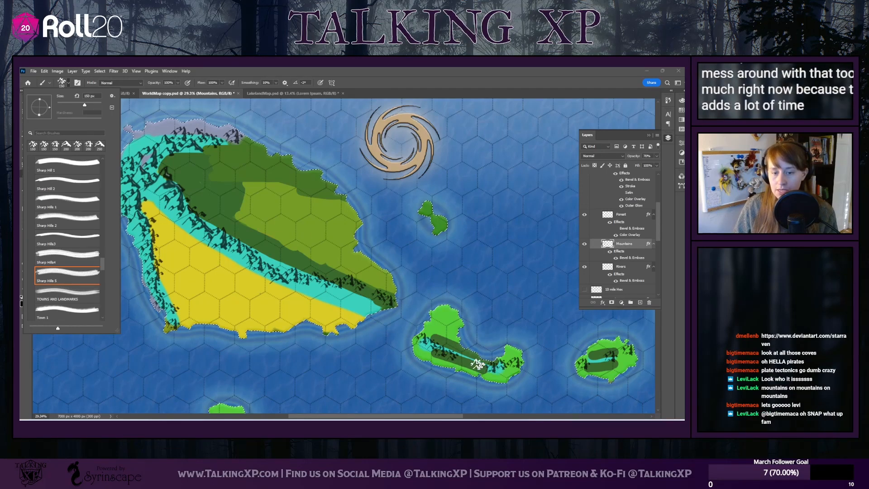
click(479, 364)
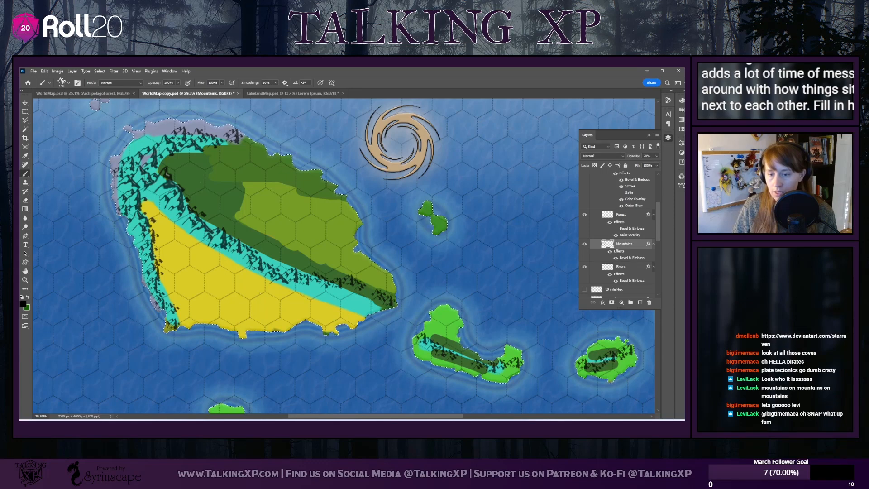
Fill gaps in the mountain ranges of the two bright green islands with Sharp Hills 1 stamps at 150 px
drag(453, 417, 426, 417)
scroll(381, 267, up, 1)
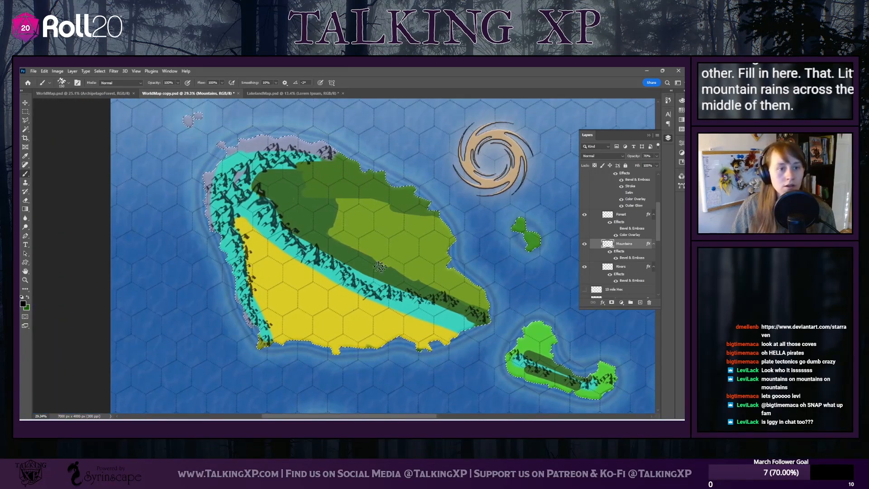
click(67, 84)
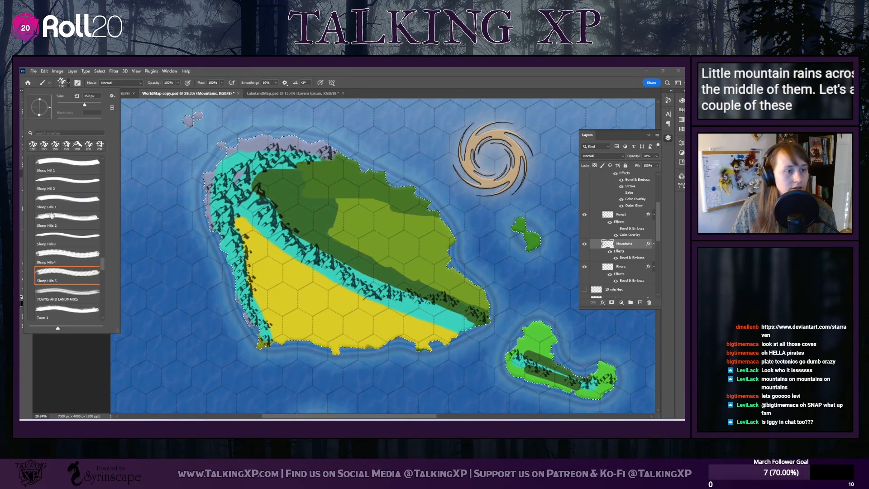
click(78, 201)
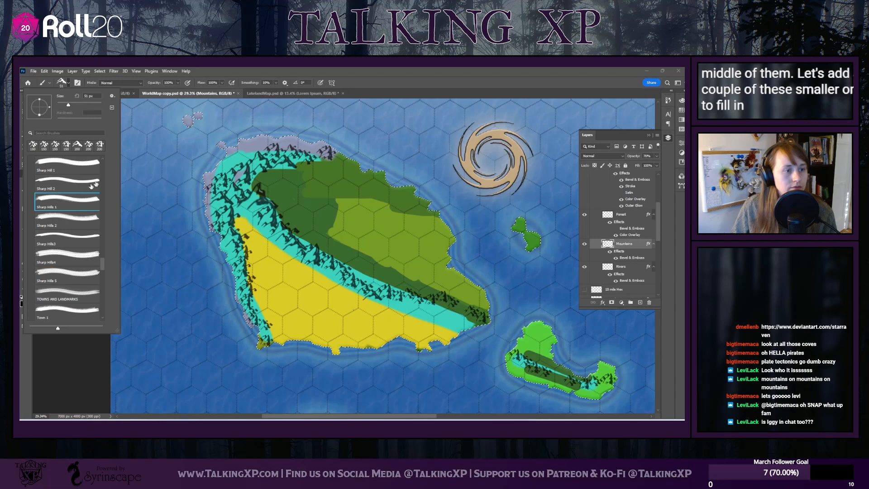
click(71, 92)
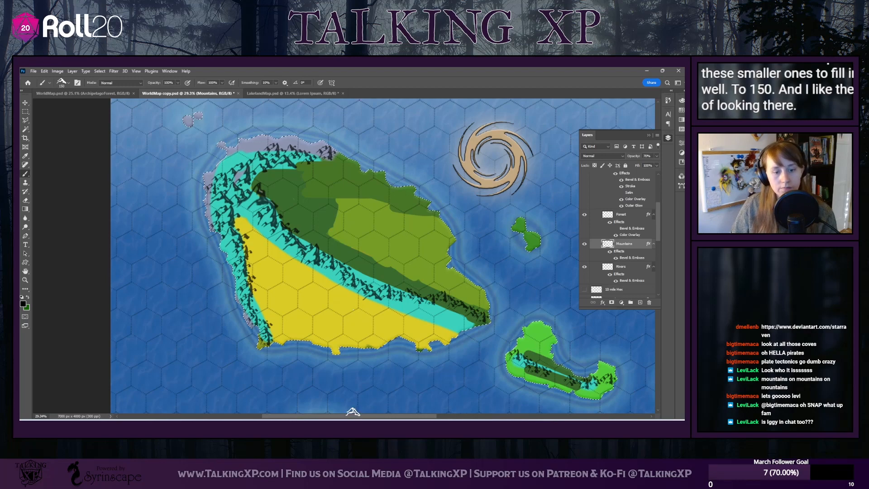
drag(349, 417, 370, 417)
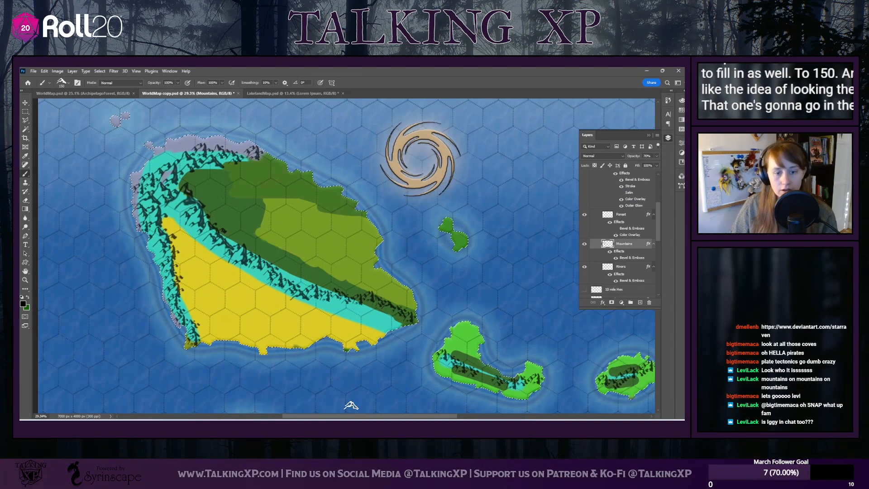
drag(405, 417, 433, 419)
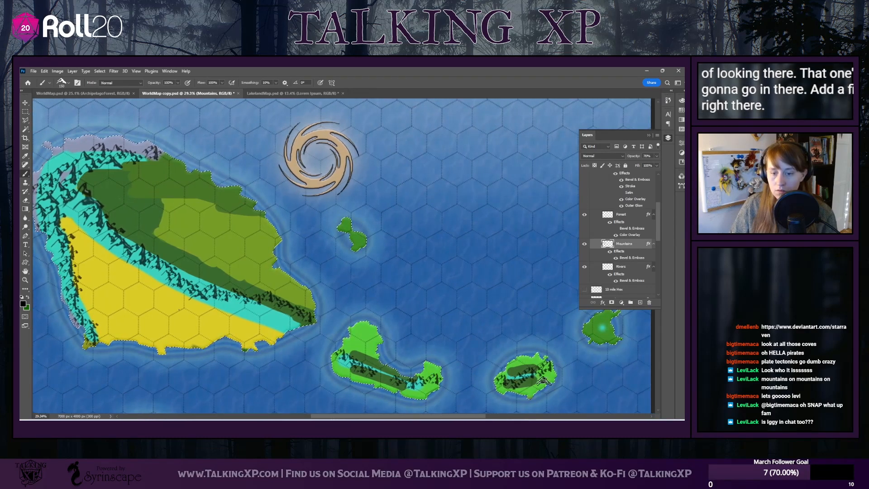
drag(457, 419, 473, 418)
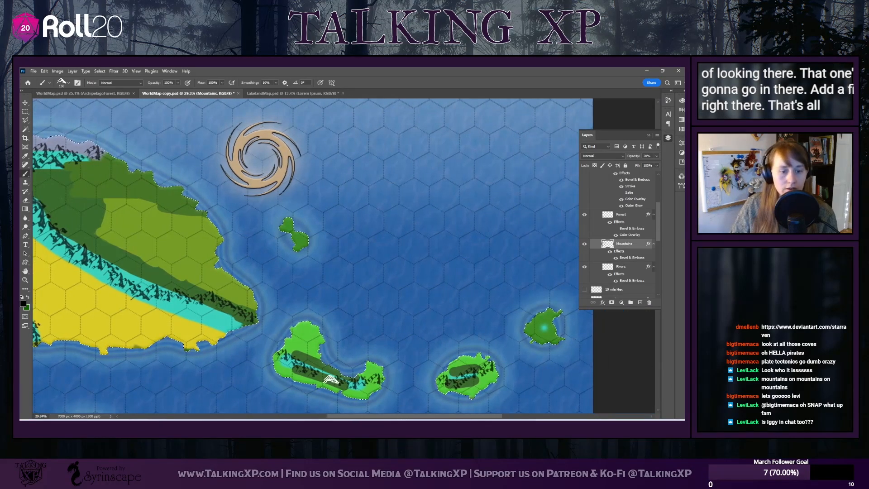
Set the brush to the Sharp Hills 2 preset at 200 px for a prominent island mountain
click(69, 84)
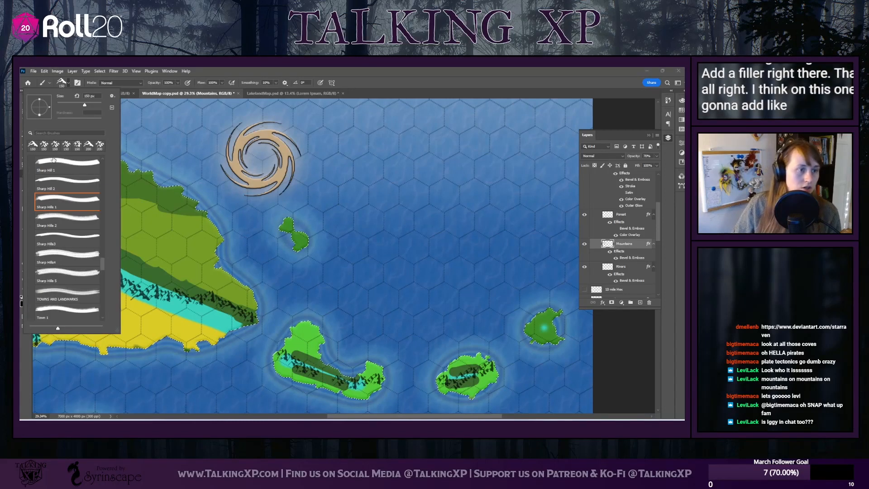
click(51, 217)
drag(84, 105, 66, 97)
text(200)
key(Return)
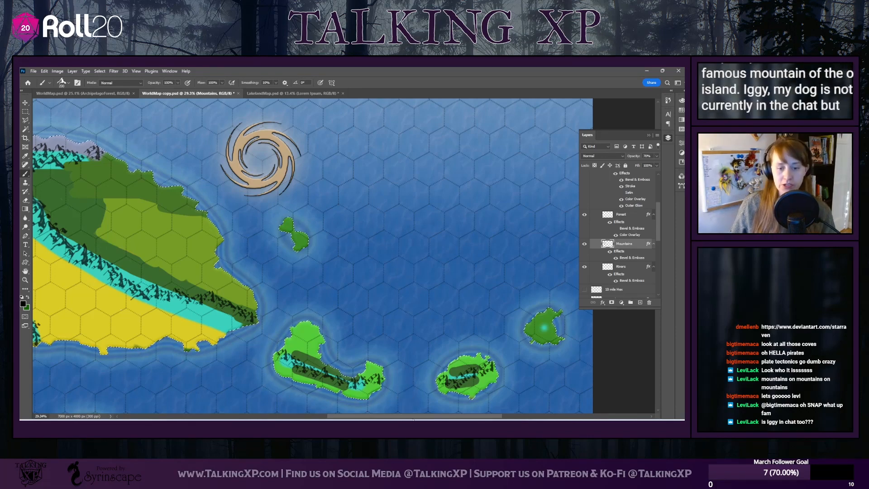
drag(425, 417, 378, 417)
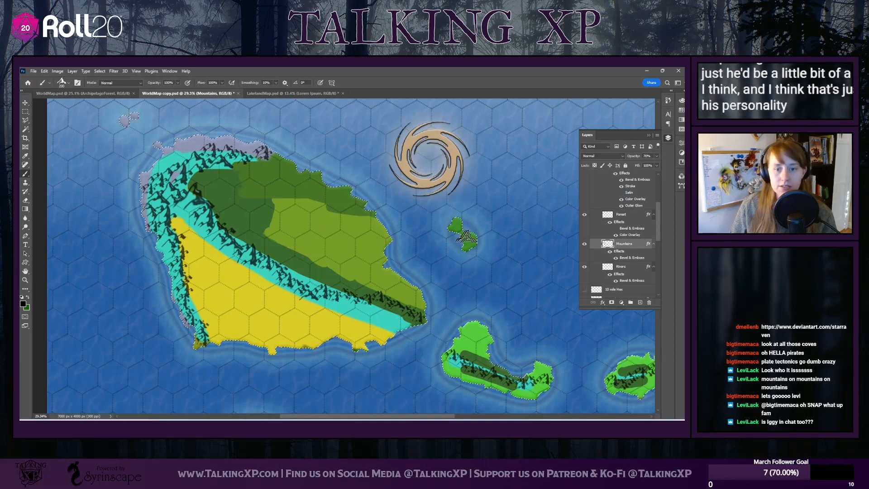
click(68, 82)
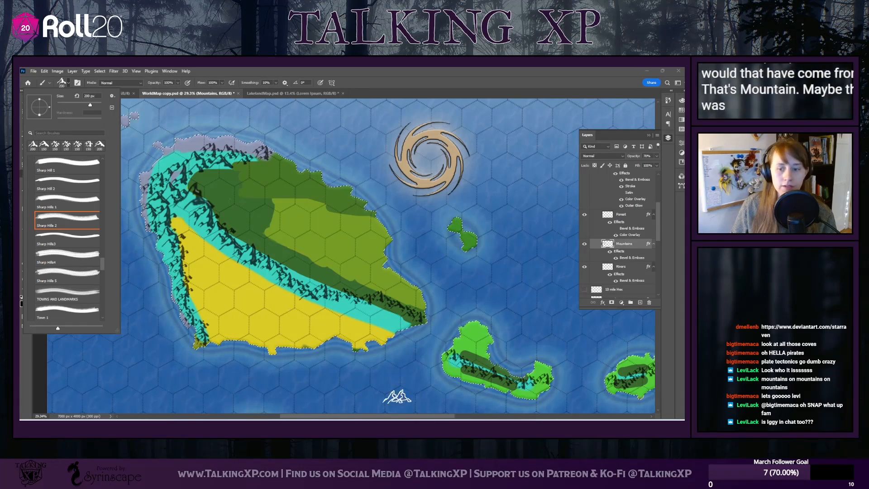
click(355, 416)
Stamp Sharp Hills 5 mountains at 180 px on the northwestern edge of the small bright green island south of the main island
drag(355, 416, 315, 416)
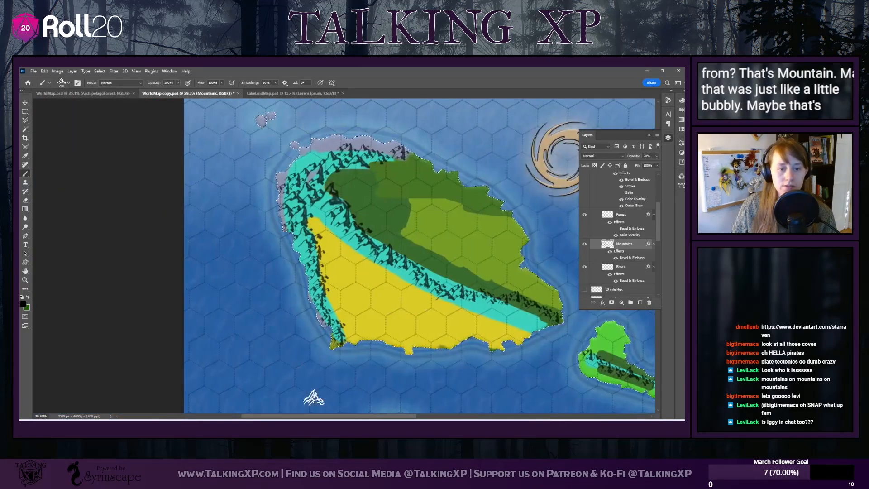
scroll(382, 318, down, 5)
scroll(382, 318, down, 3)
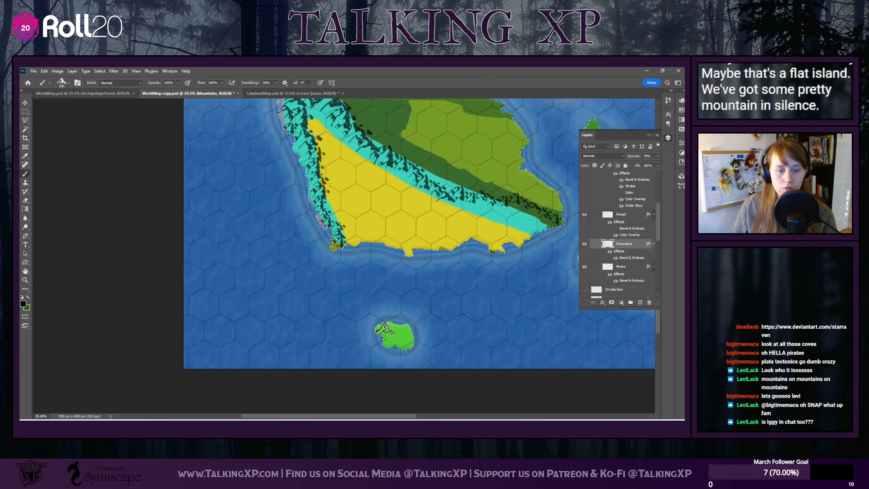
click(67, 81)
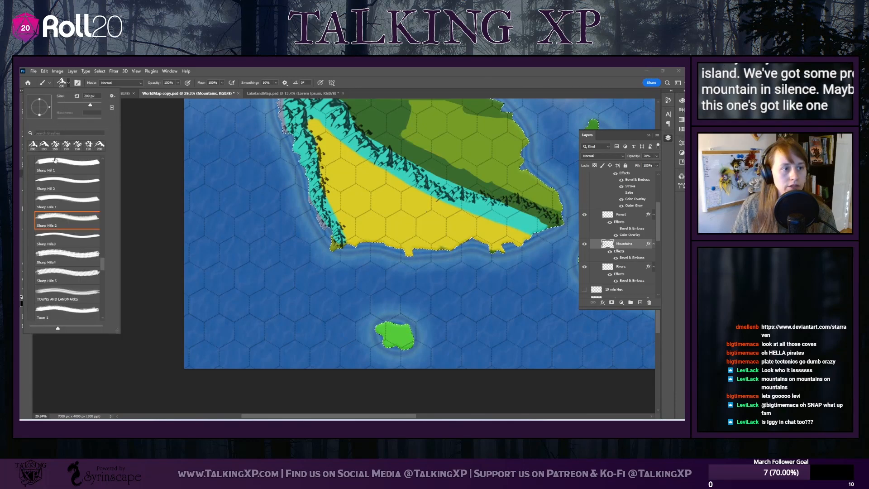
click(67, 273)
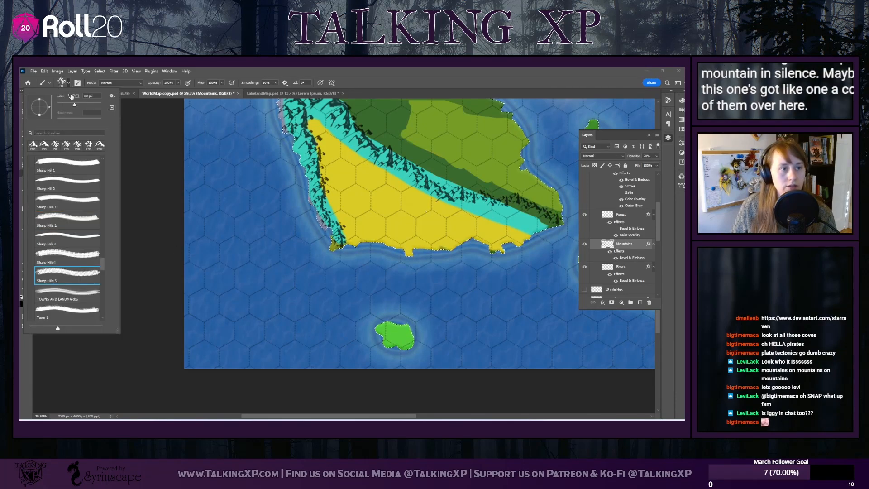
drag(89, 97, 75, 101)
text(1)
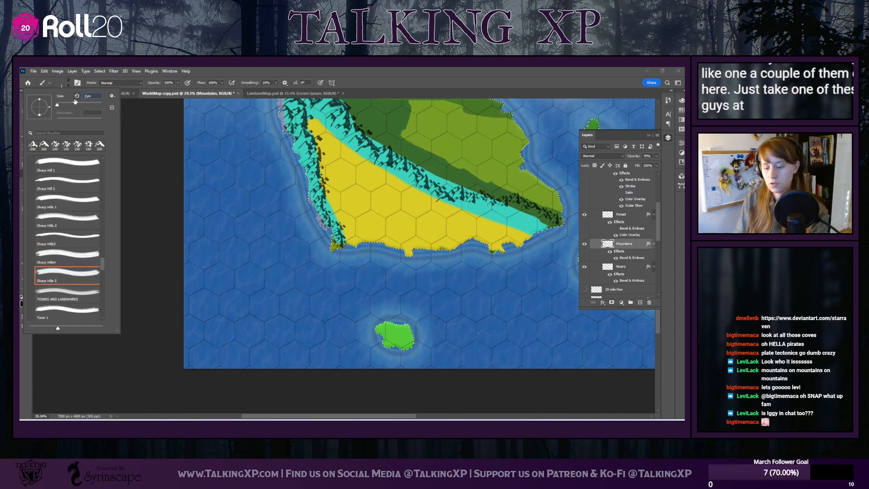
key(Return)
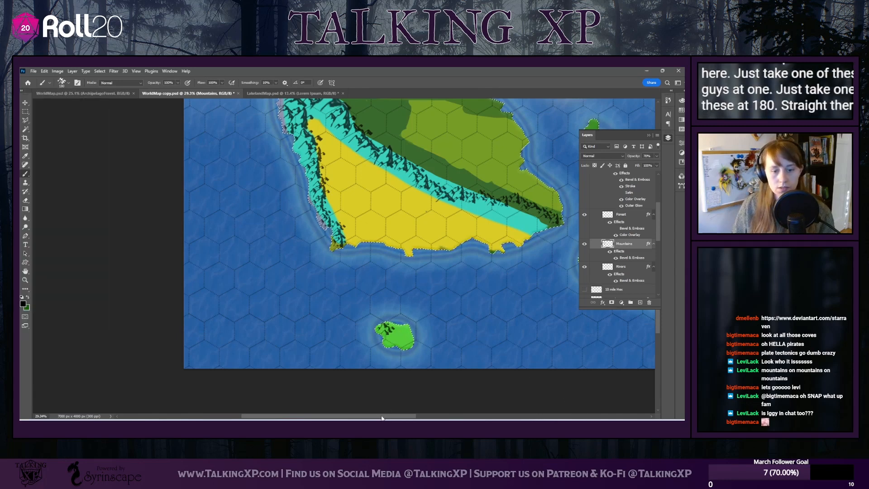
Examine the mountain placement and texture across all the islands, both close up and on the whole map
drag(382, 415, 434, 414)
scroll(379, 291, up, 3)
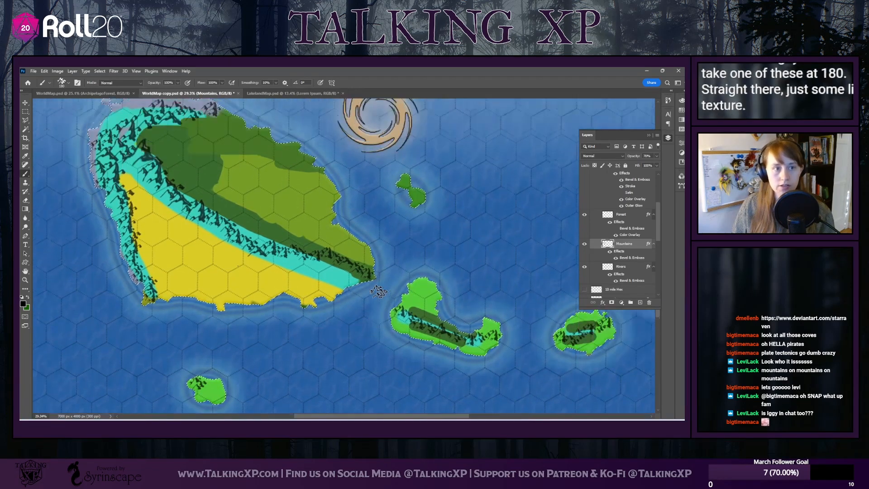
scroll(379, 291, down, 2)
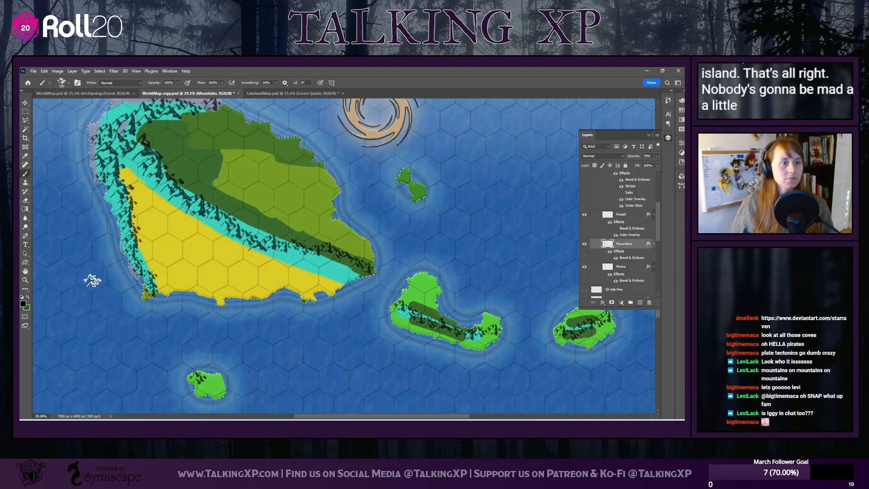
scroll(90, 270, down, 2)
scroll(90, 270, up, 3)
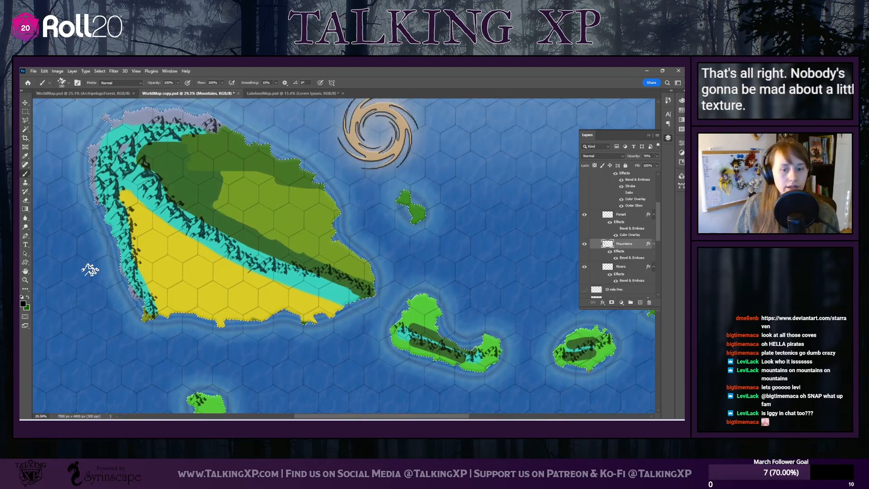
scroll(539, 335, down, 3)
scroll(407, 353, up, 4)
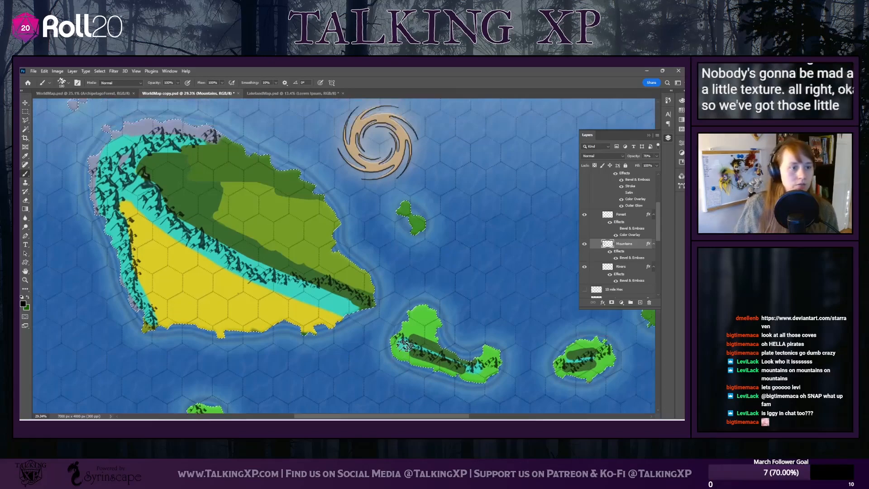
scroll(149, 239, up, 1)
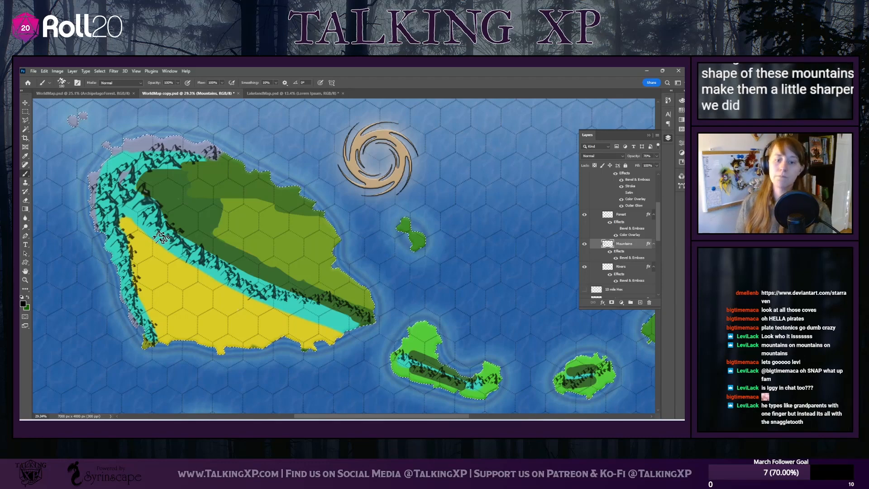
scroll(201, 264, up, 1)
scroll(201, 263, down, 3)
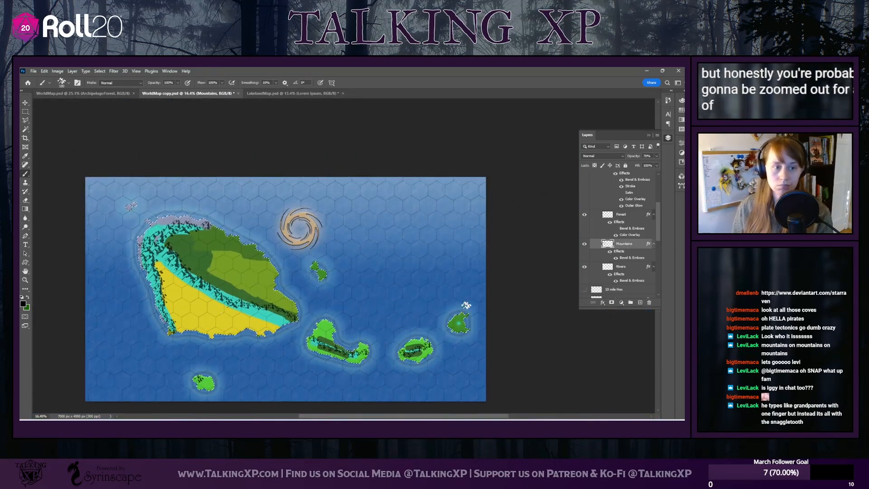
scroll(214, 274, up, 2)
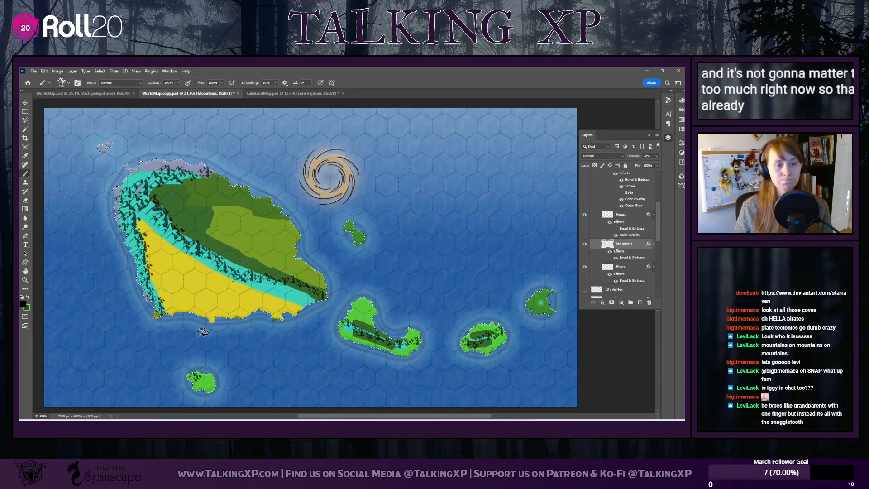
click(622, 215)
scroll(624, 275, up, 4)
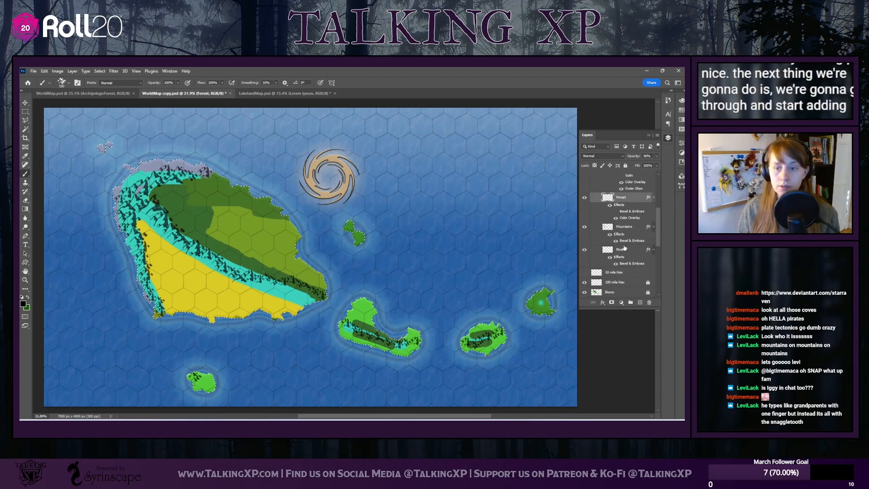
scroll(622, 259, down, 2)
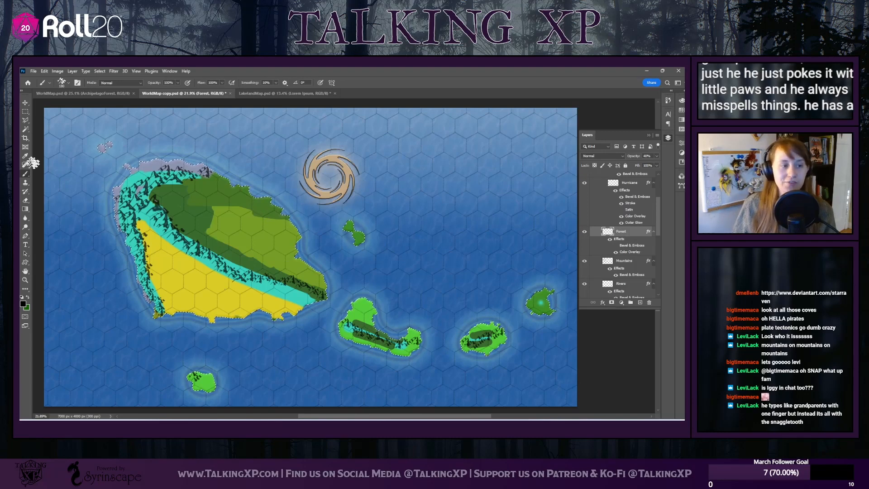
click(68, 82)
scroll(86, 231, down, 6)
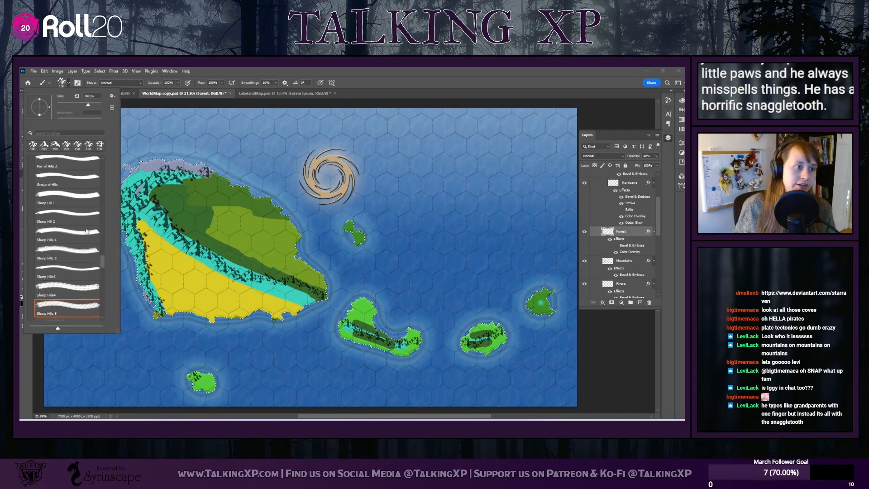
scroll(86, 231, up, 5)
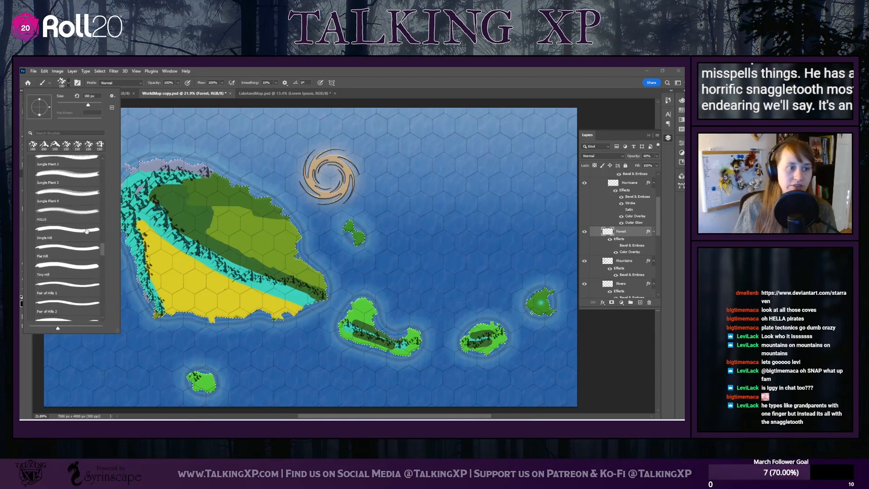
scroll(86, 230, up, 5)
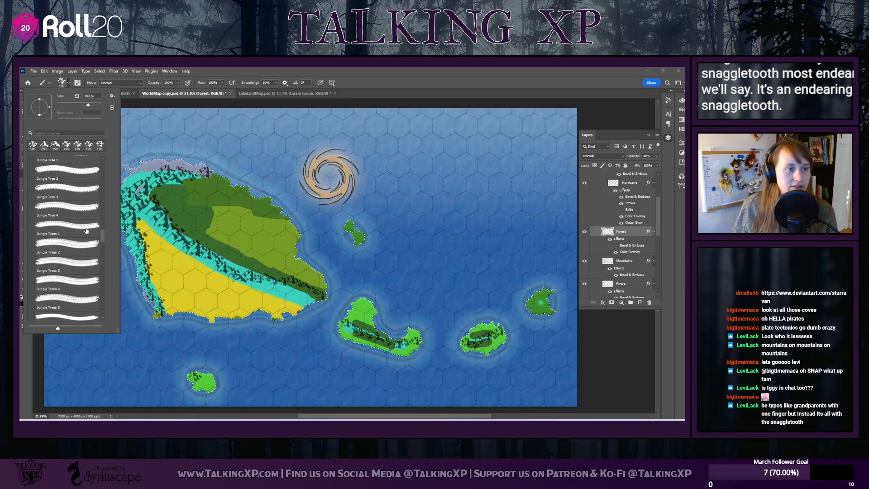
scroll(86, 231, down, 10)
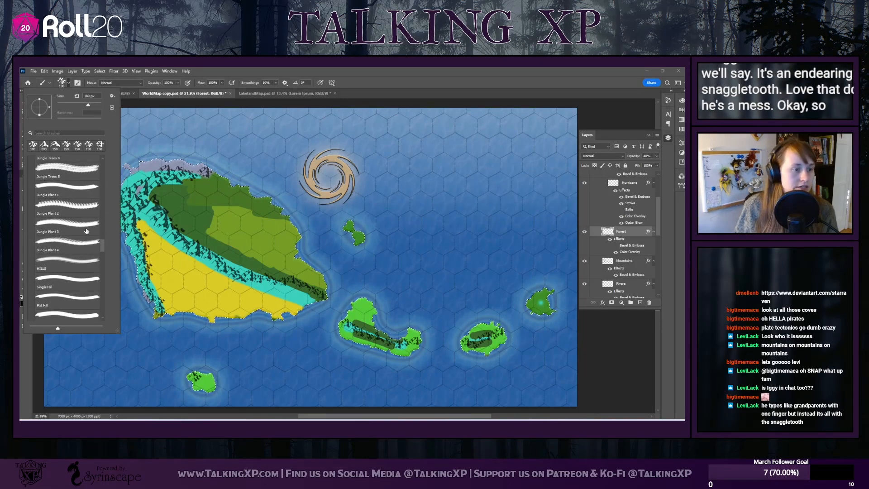
scroll(86, 231, down, 8)
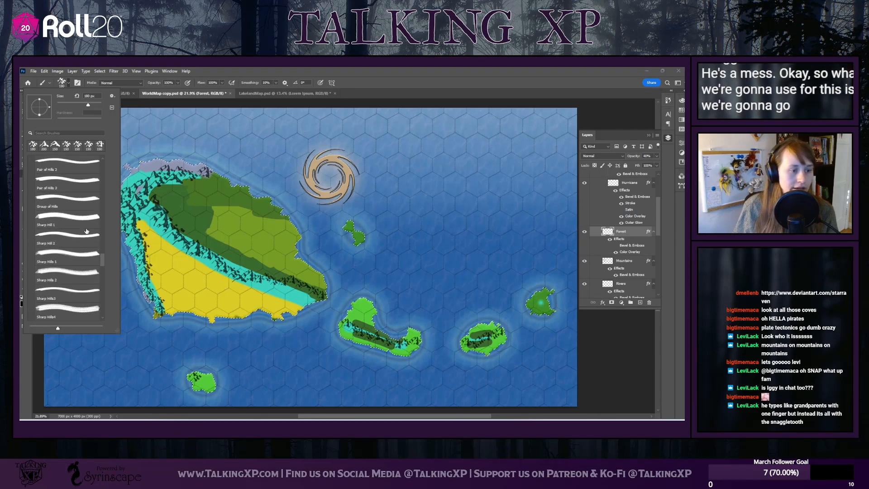
scroll(86, 231, down, 10)
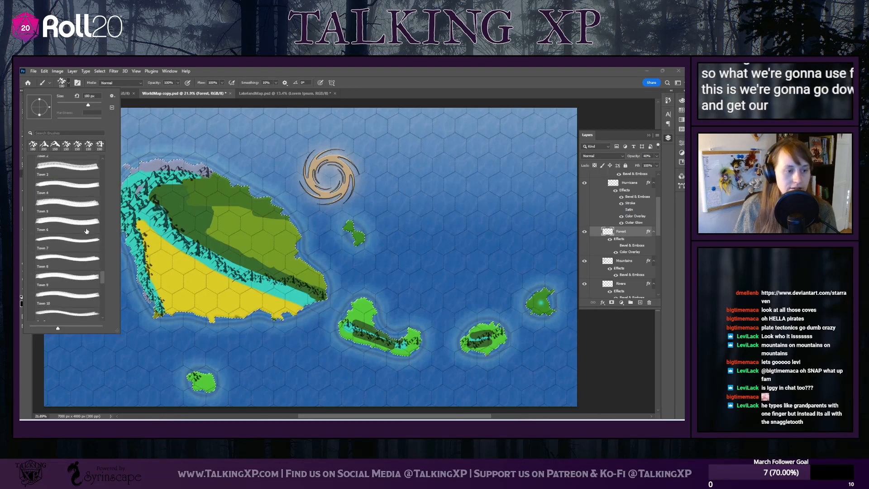
scroll(86, 231, down, 6)
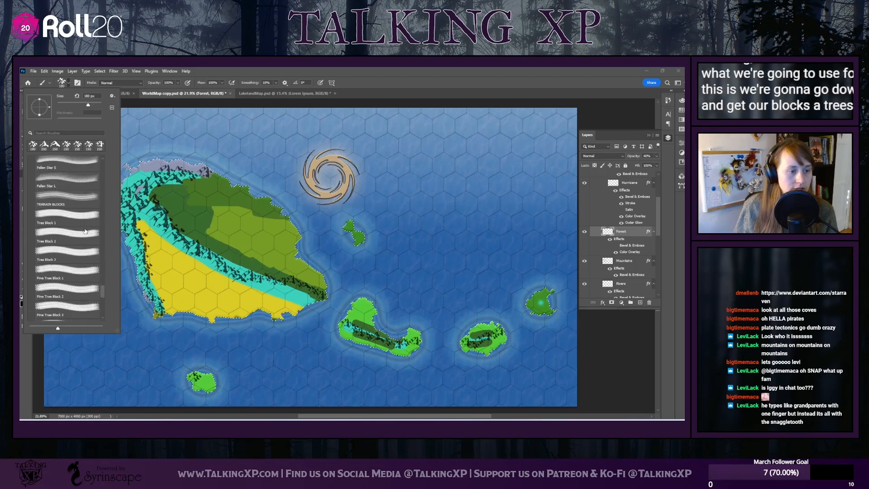
scroll(84, 231, down, 7)
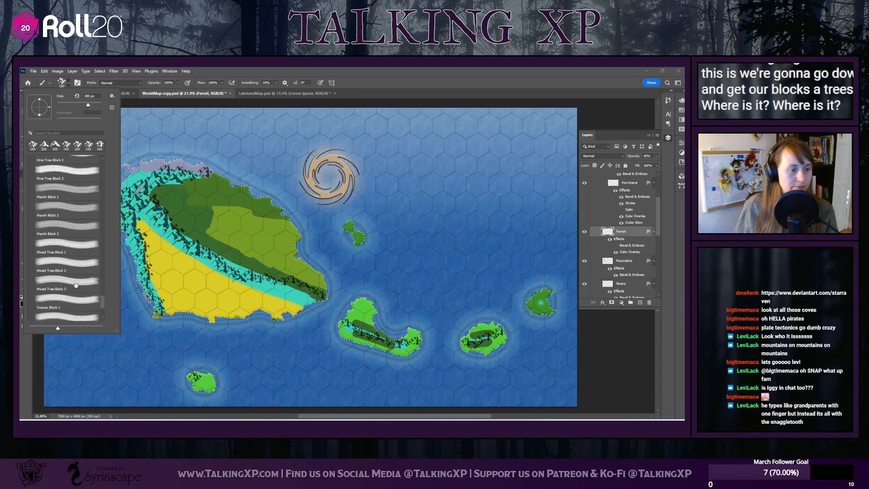
scroll(76, 285, down, 3)
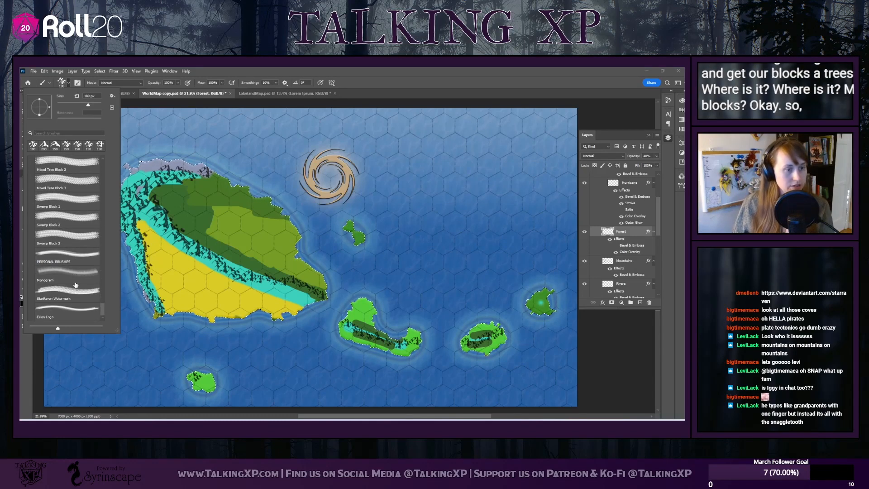
Activate the Rivers layer and load the Flat 7 px brush preset for drawing rivers
click(623, 277)
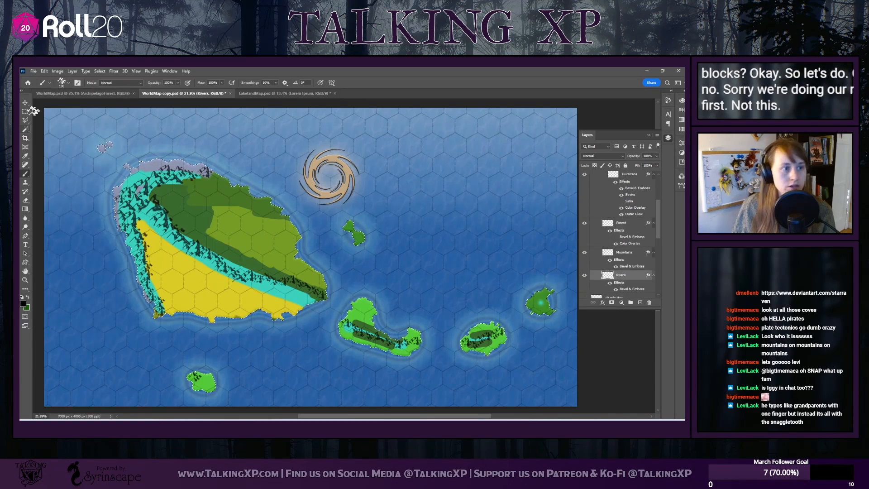
click(45, 84)
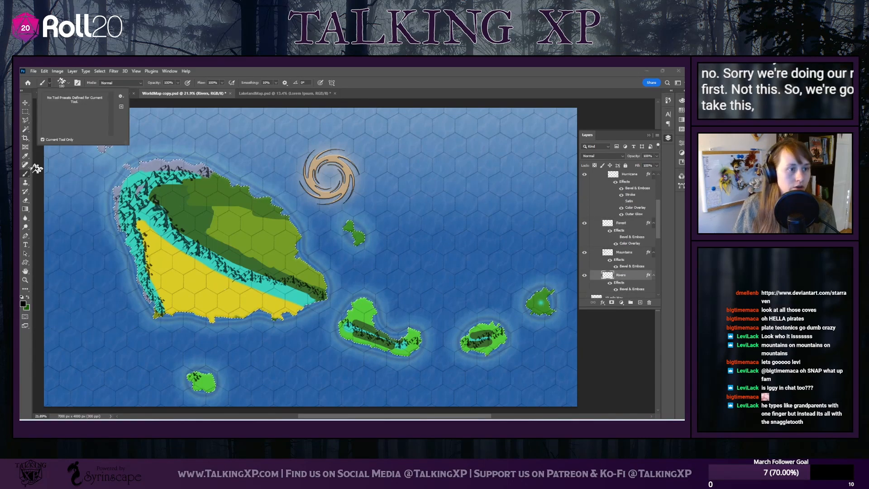
click(26, 175)
click(68, 83)
scroll(68, 189, up, 2)
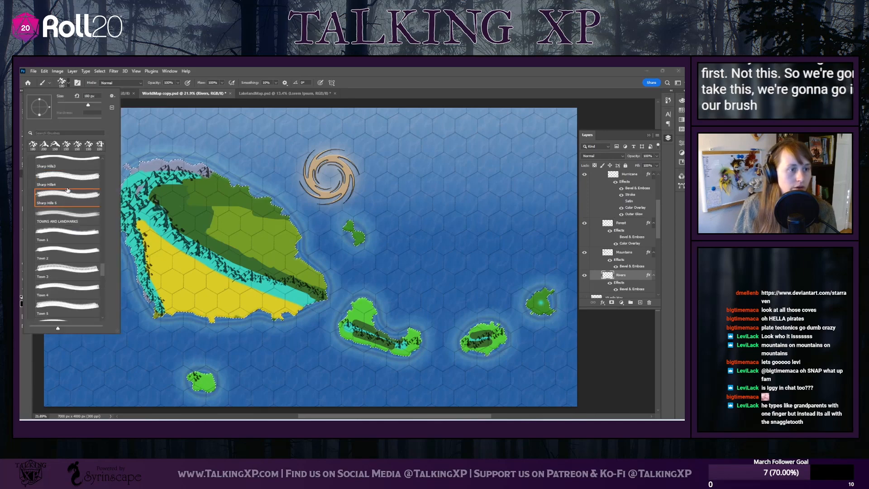
drag(102, 271, 94, 201)
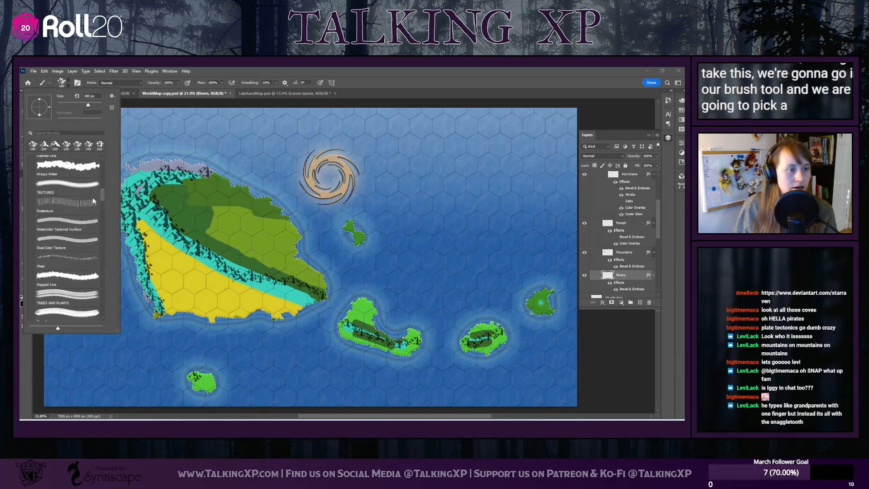
scroll(94, 199, up, 6)
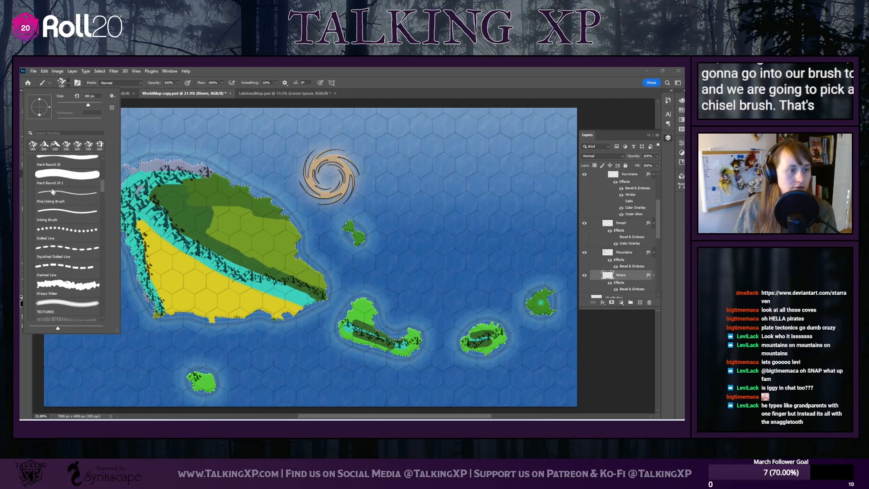
scroll(53, 192, up, 3)
click(67, 186)
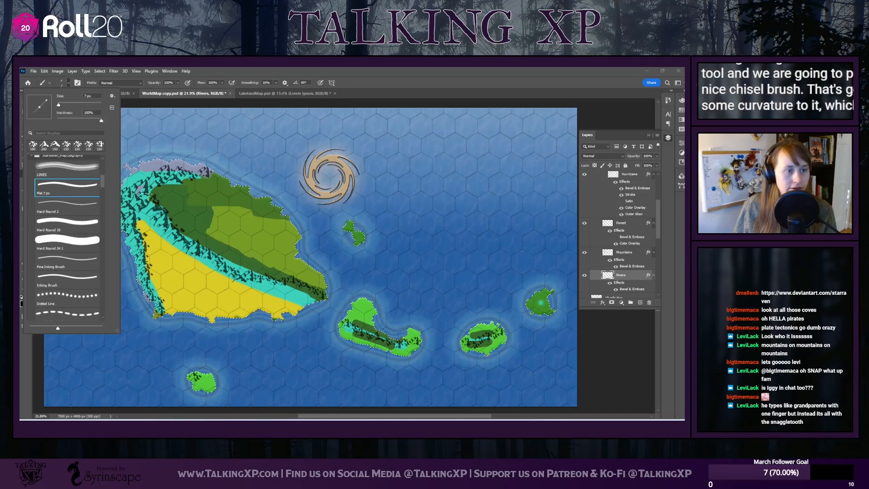
drag(165, 197, 227, 221)
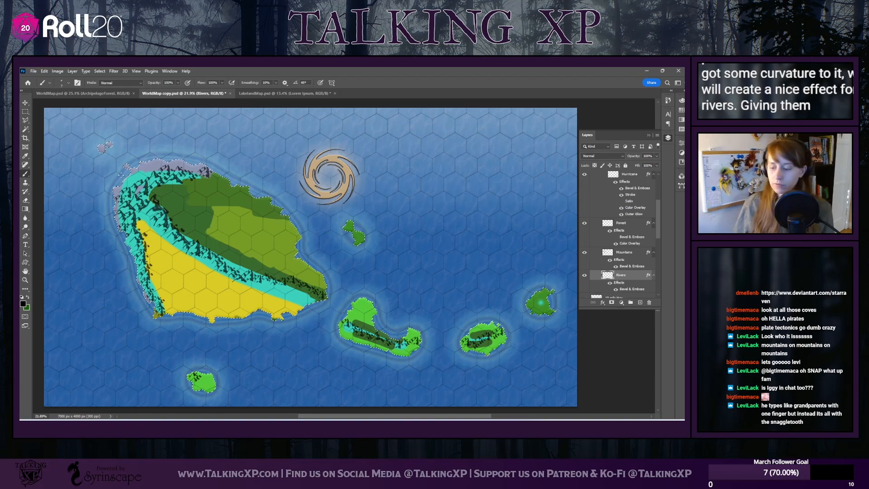
Set the flat river brush's size to 15 px
click(62, 83)
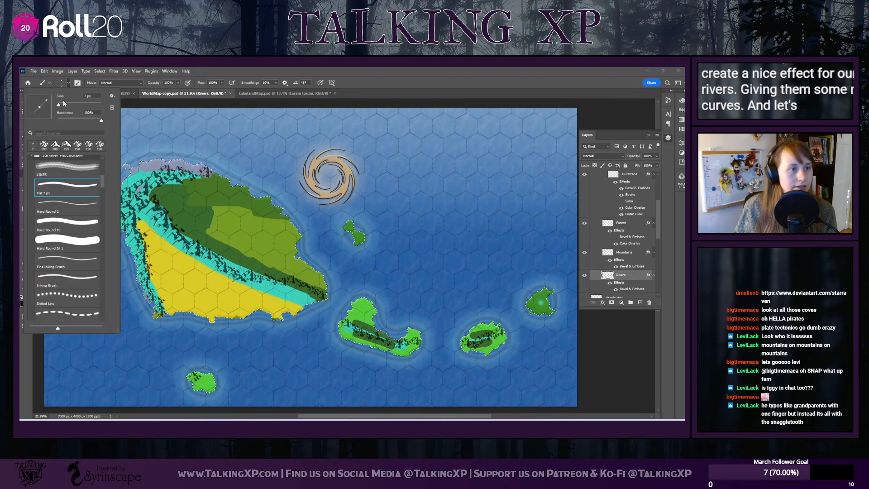
click(86, 97)
text(1)
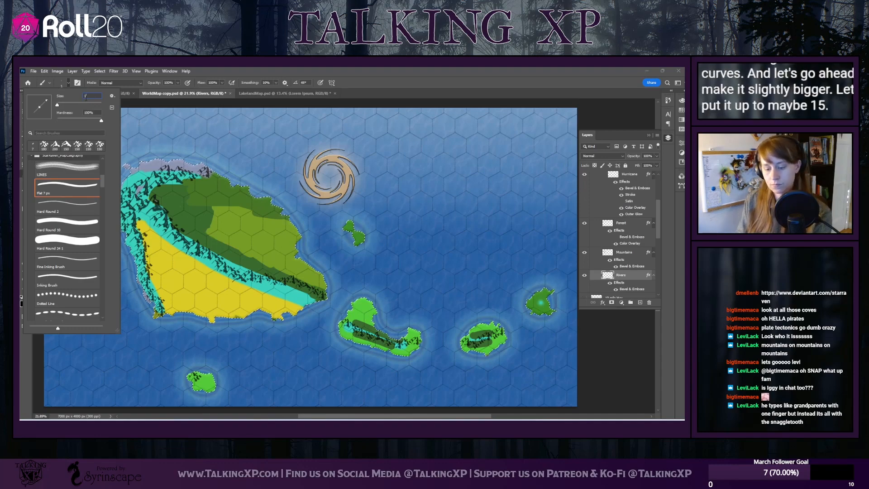
text(5)
key(Return)
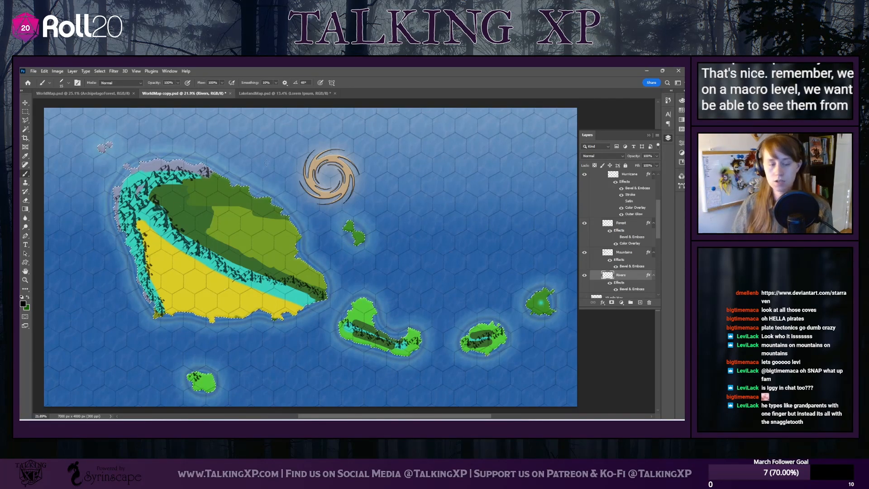
Add a Color Overlay effect to the Rivers layer using a blue sampled from the ocean along the main island's southern coast
scroll(267, 162, left, 2)
scroll(271, 218, right, 1)
scroll(236, 230, up, 3)
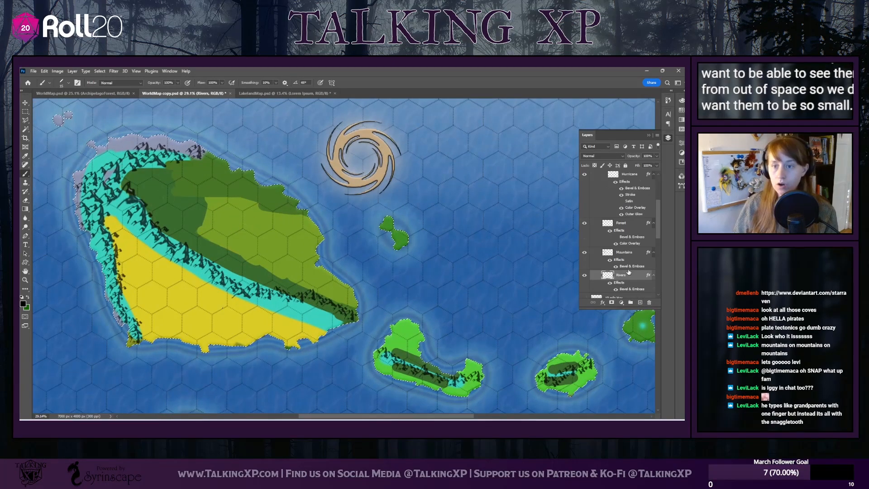
scroll(629, 272, up, 2)
scroll(629, 272, down, 2)
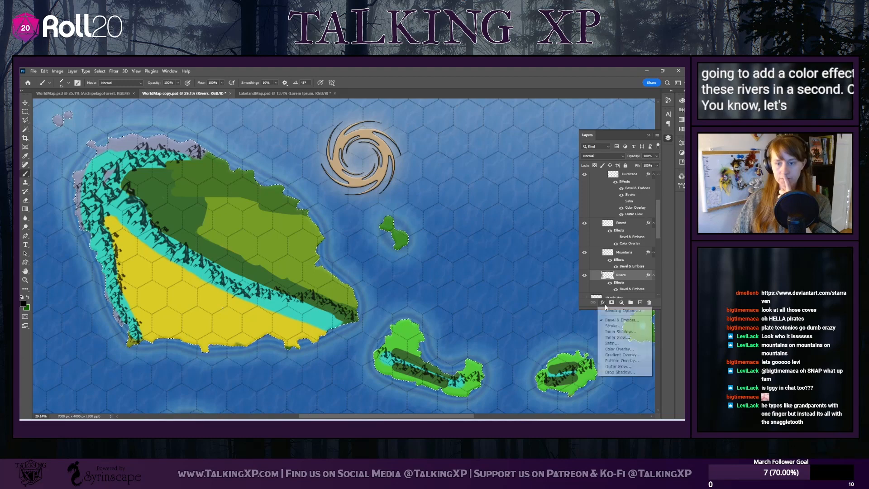
click(602, 302)
click(617, 349)
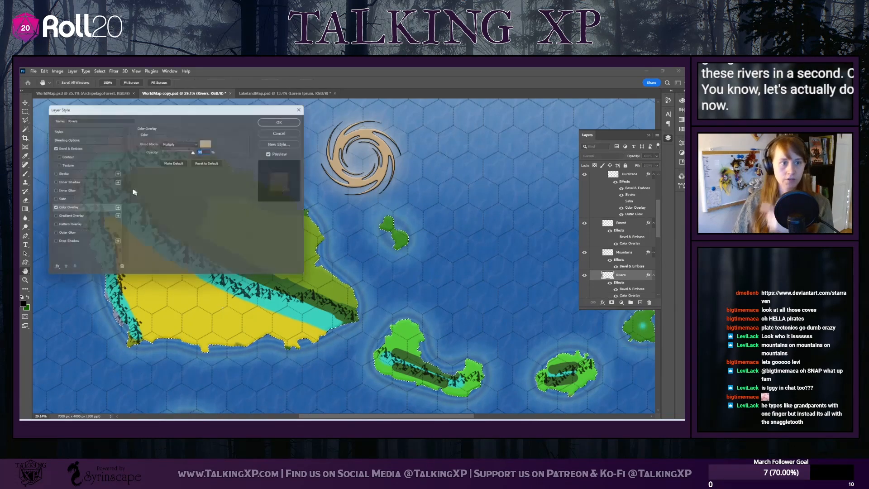
click(207, 141)
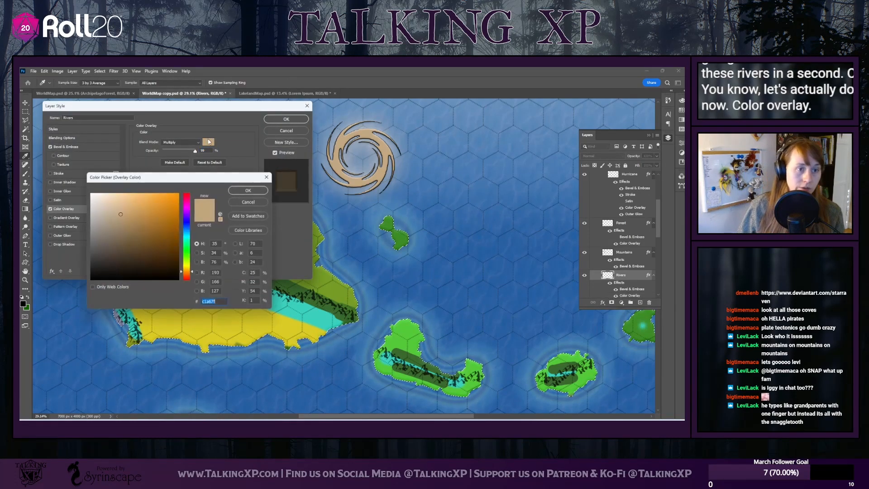
click(186, 223)
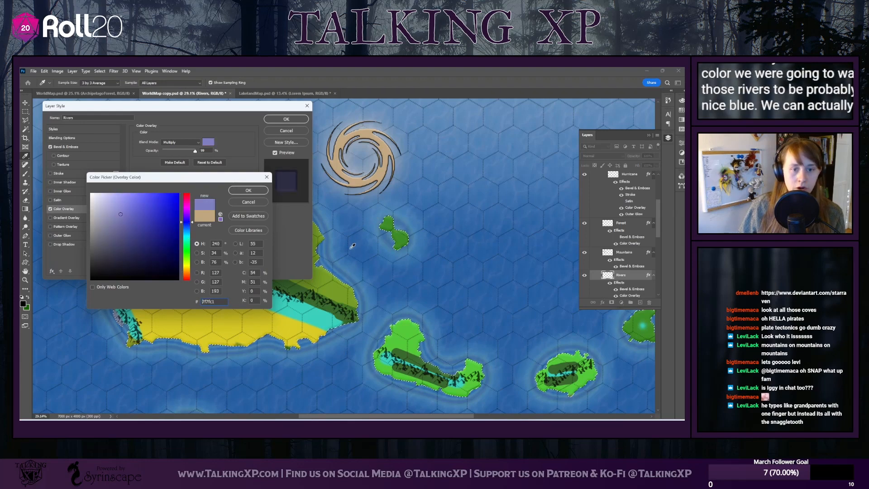
click(159, 341)
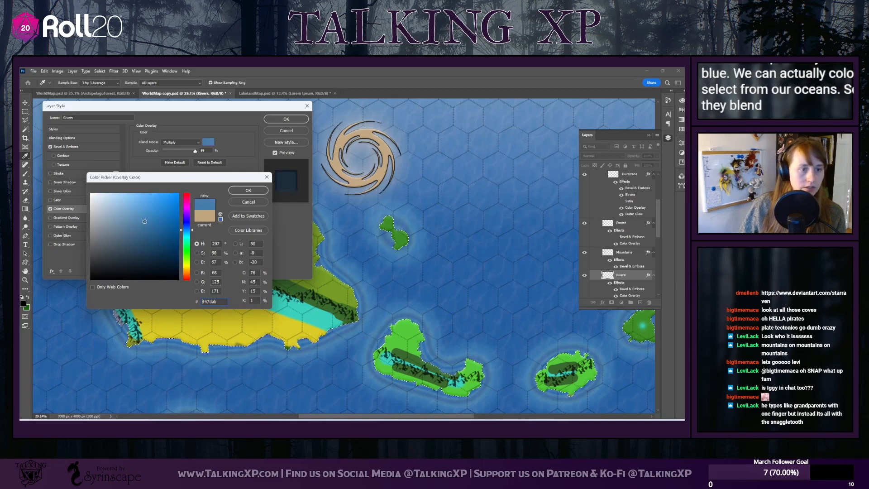
click(146, 222)
click(248, 190)
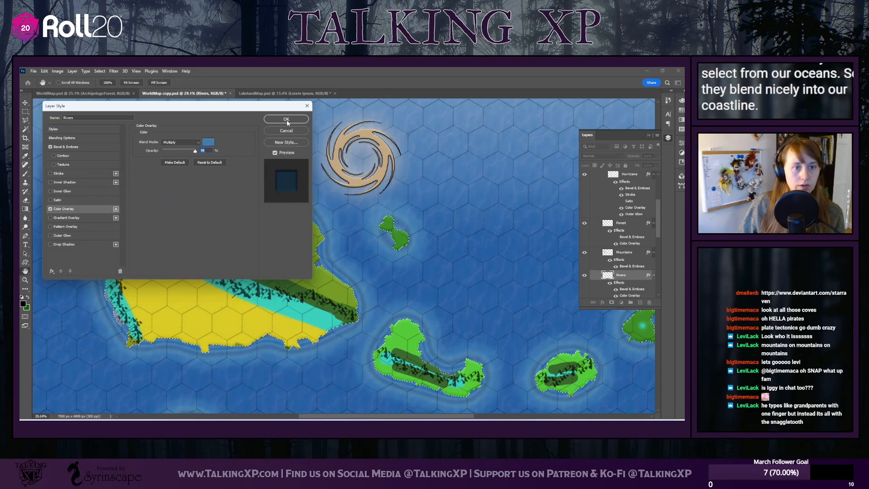
Set the Rivers layer's colour overlay blend mode to Normal and apply the layer style
click(195, 143)
click(174, 149)
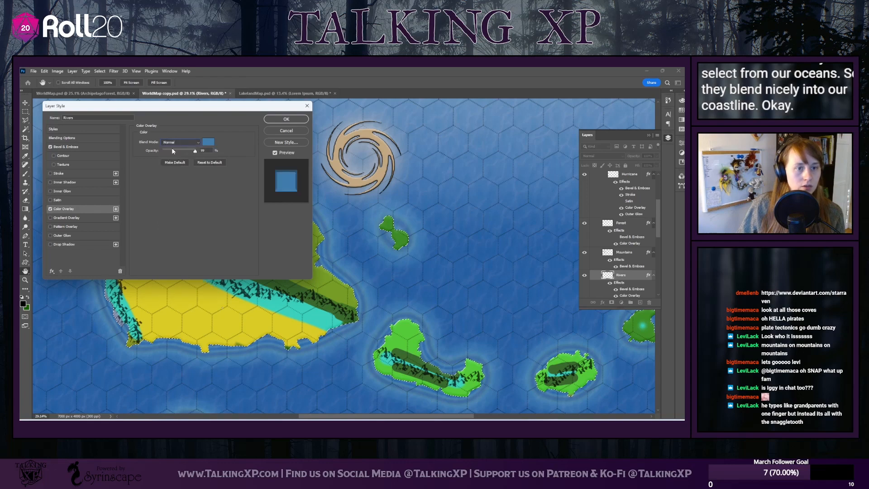
click(286, 119)
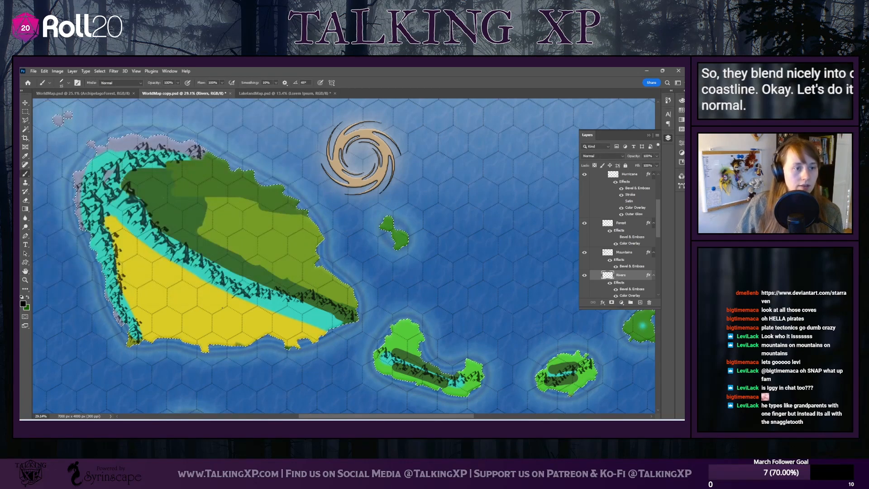
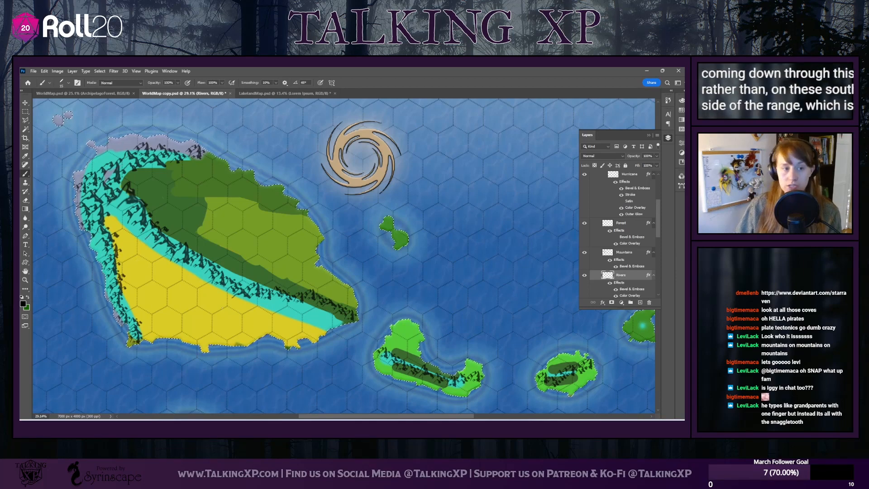
Examine the main island's mountain range and green lowlands to choose courses for its rivers
scroll(163, 216, up, 2)
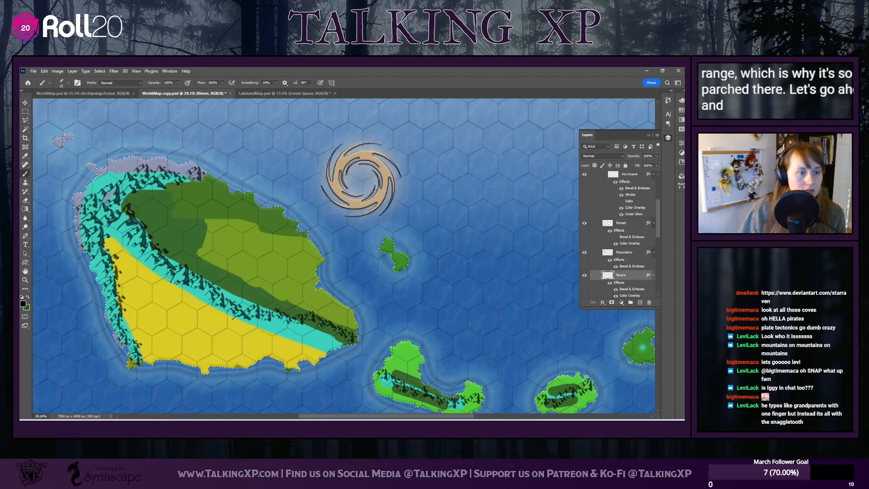
scroll(170, 245, up, 3)
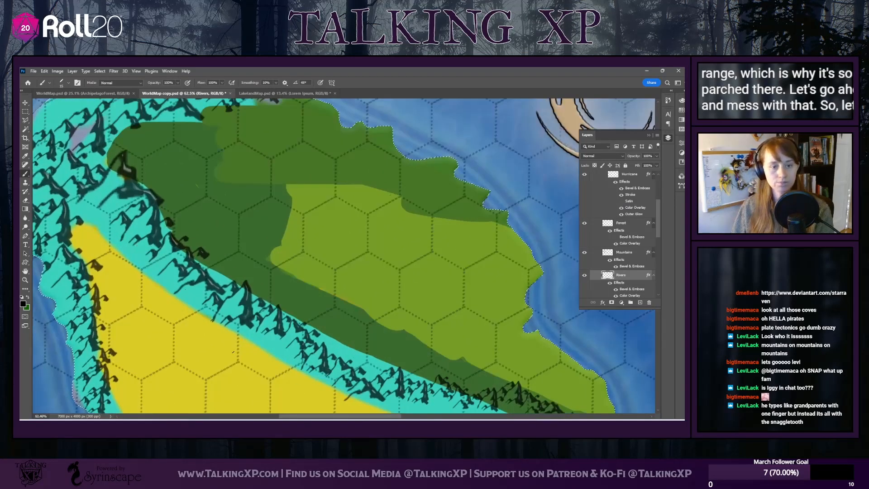
drag(299, 416, 310, 416)
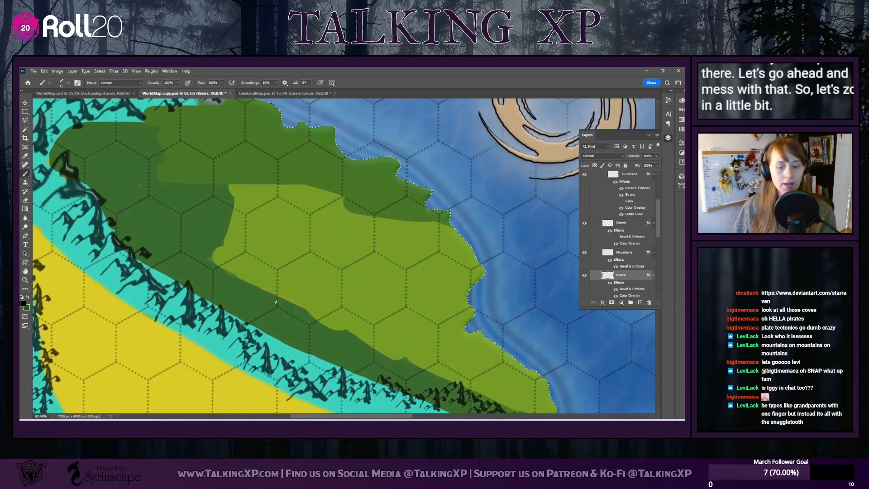
scroll(317, 280, down, 2)
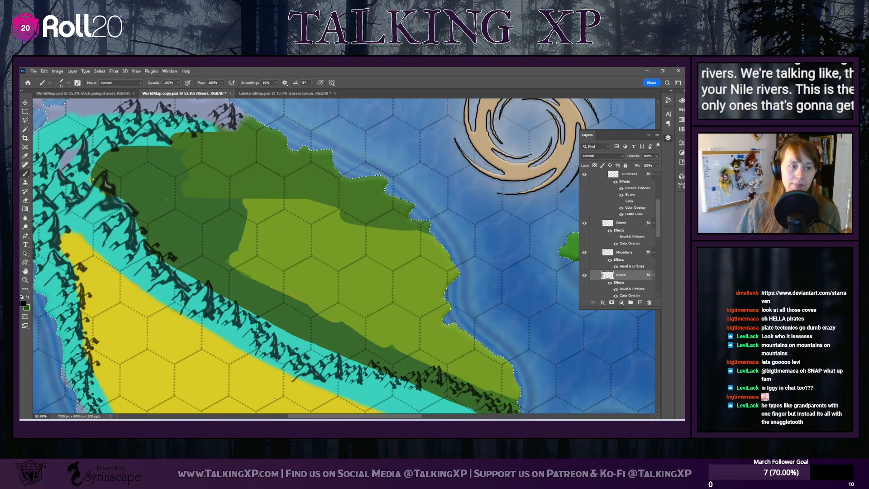
scroll(344, 256, down, 1)
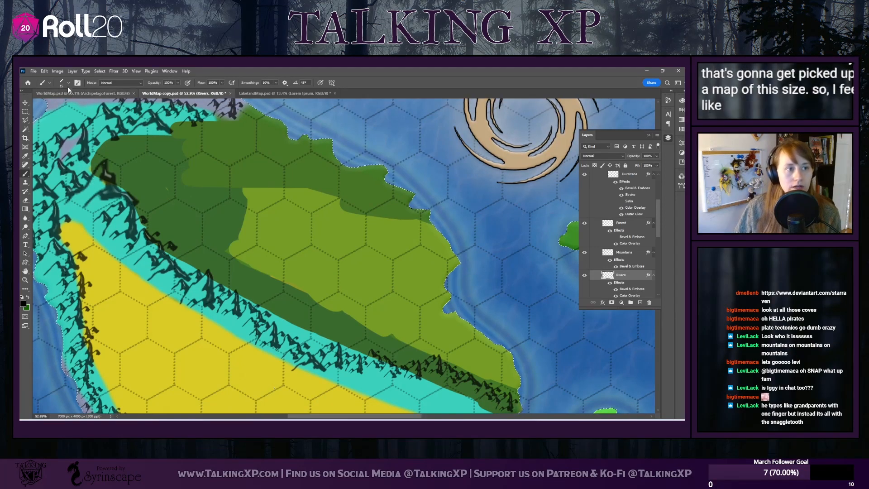
scroll(195, 223, down, 2)
scroll(201, 235, up, 3)
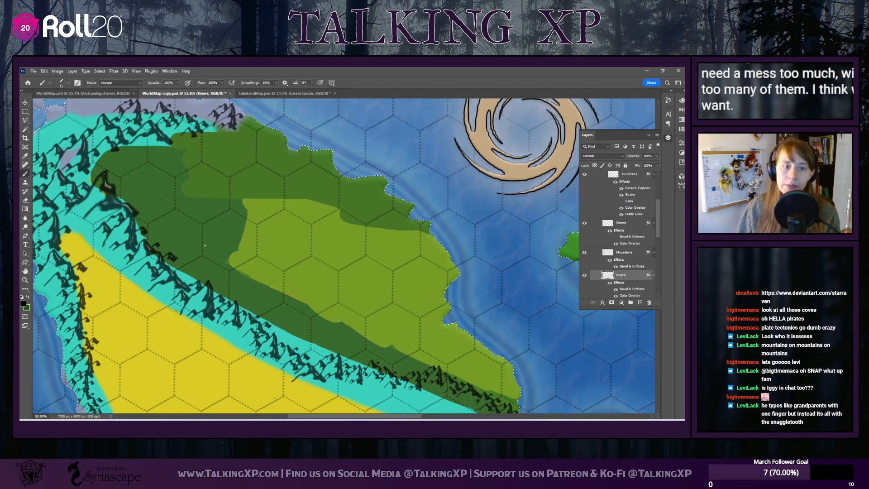
scroll(205, 245, down, 5)
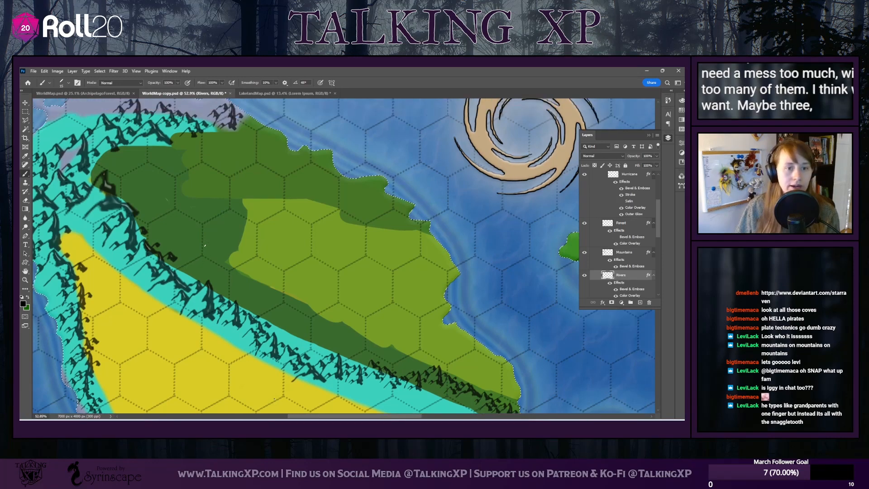
scroll(343, 256, down, 2)
scroll(343, 256, up, 5)
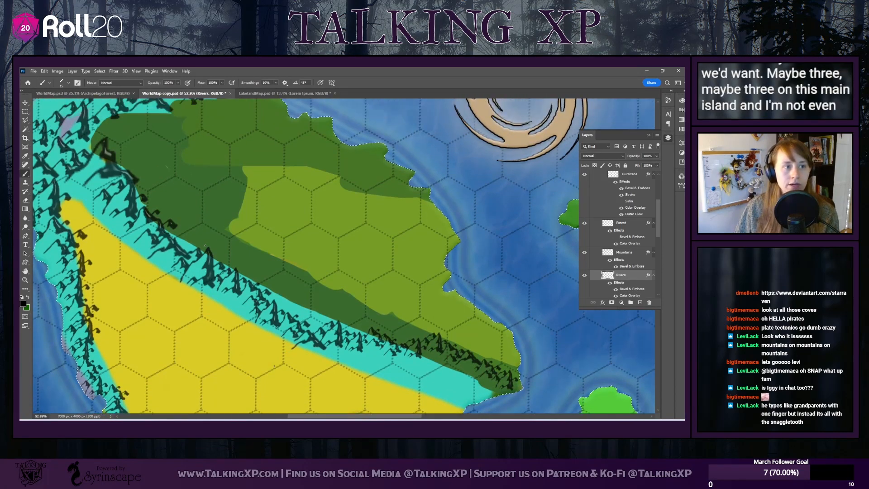
scroll(343, 255, down, 3)
scroll(205, 245, up, 3)
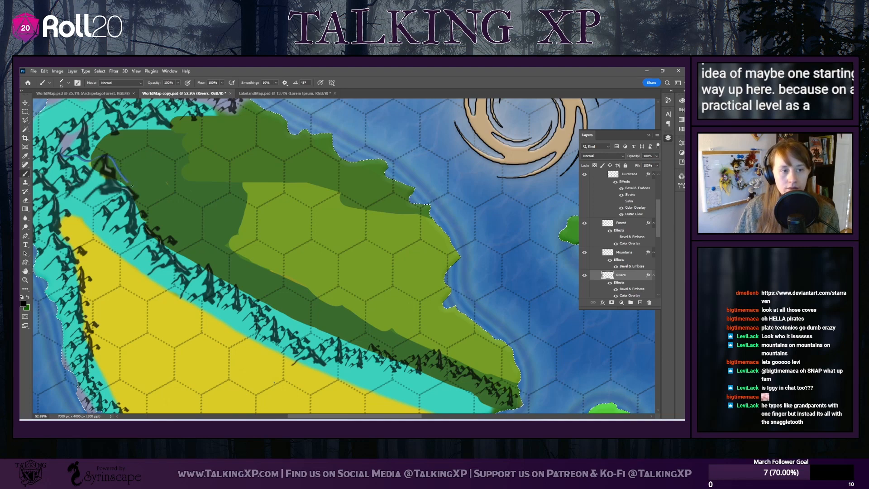
Paint a river on the Rivers layer from the main island's western mountains across the grassland to the east coast
mouse_move(132, 186)
mouse_down()
mouse_move(166, 228)
mouse_move(230, 231)
mouse_up()
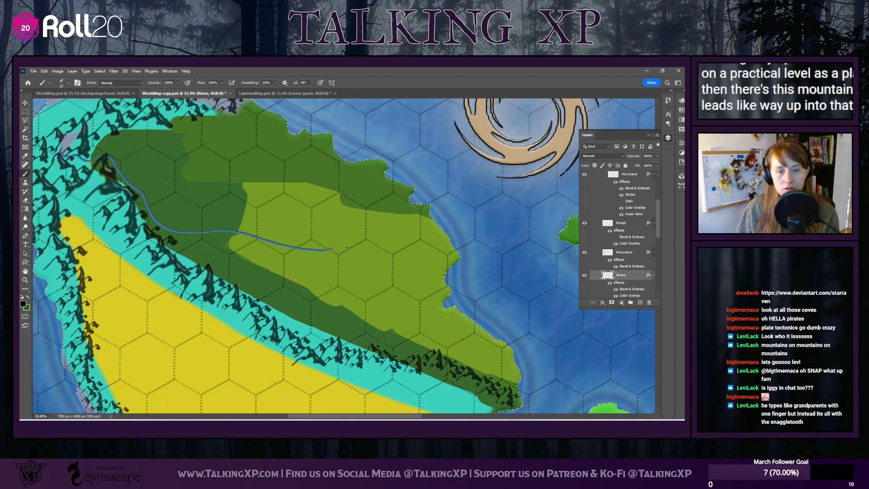
mouse_move(348, 248)
mouse_down()
mouse_move(397, 248)
mouse_move(457, 274)
mouse_up()
Paint a second river from the northern mountains along the dark-green border until it joins the first river in the grassland
scroll(260, 185, up, 2)
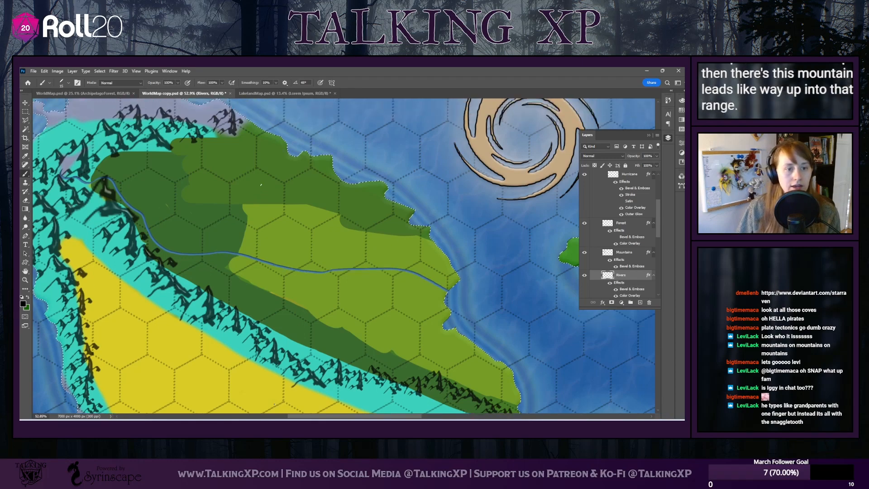
scroll(261, 185, down, 3)
scroll(261, 184, up, 3)
scroll(261, 185, down, 3)
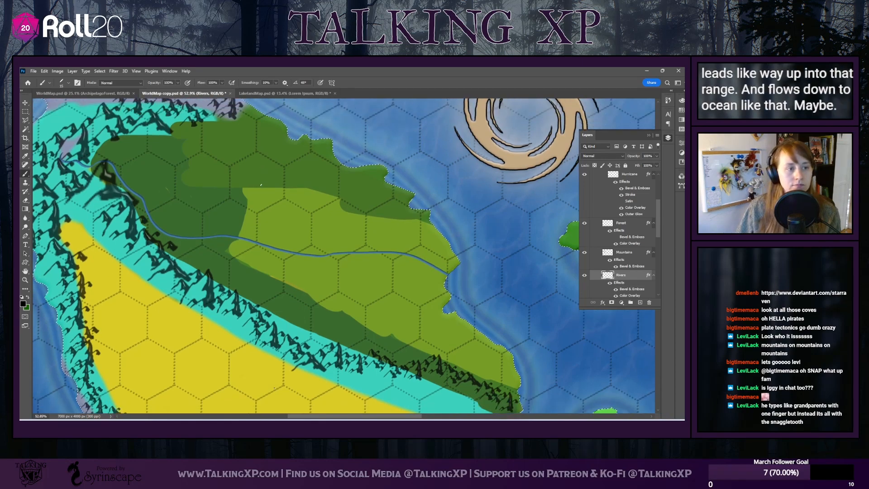
scroll(101, 186, up, 1)
scroll(101, 186, down, 4)
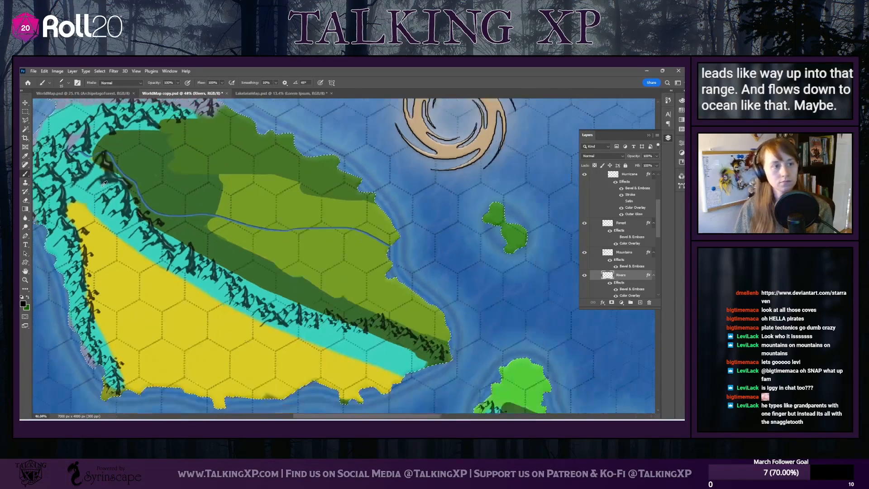
scroll(101, 186, down, 1)
scroll(344, 253, down, 1)
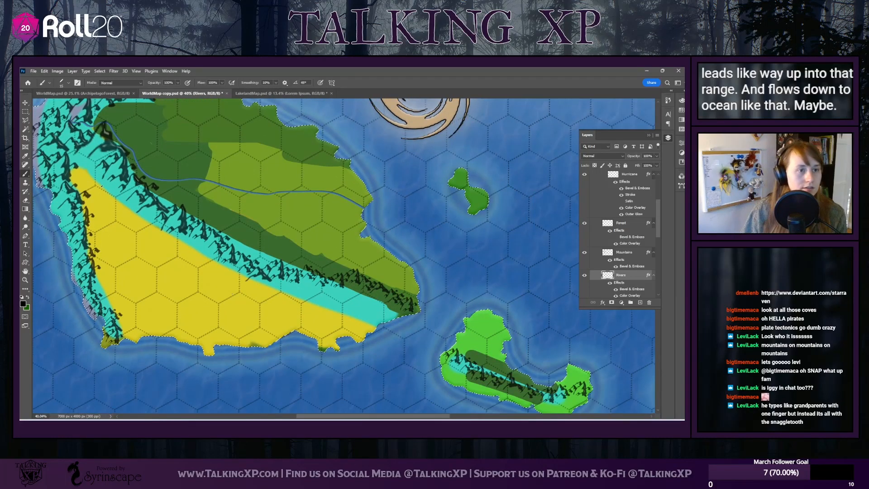
scroll(344, 254, up, 3)
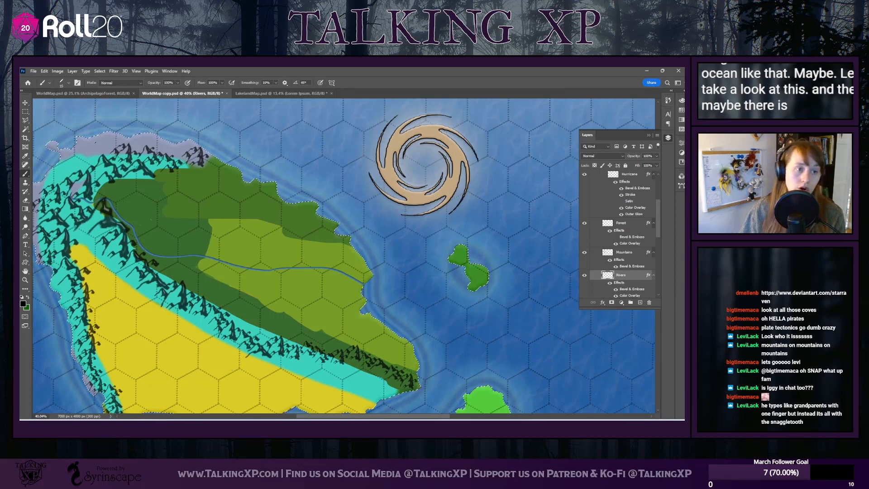
scroll(344, 256, down, 1)
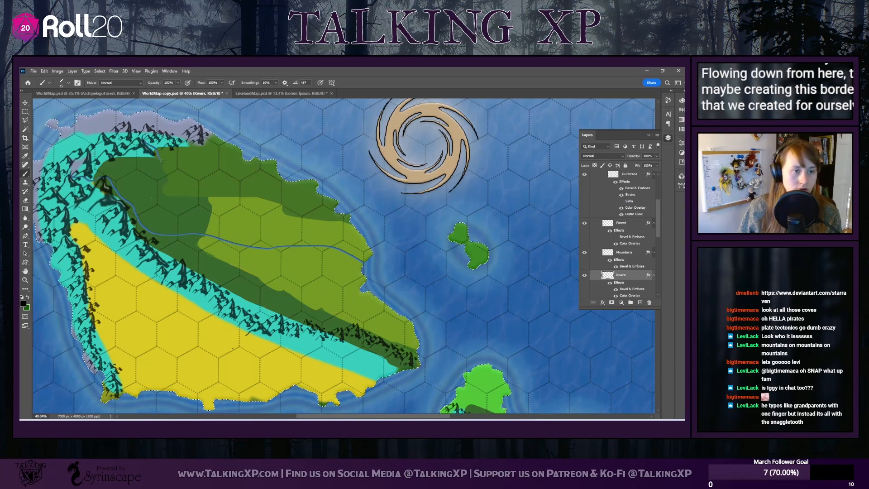
drag(166, 181, 174, 190)
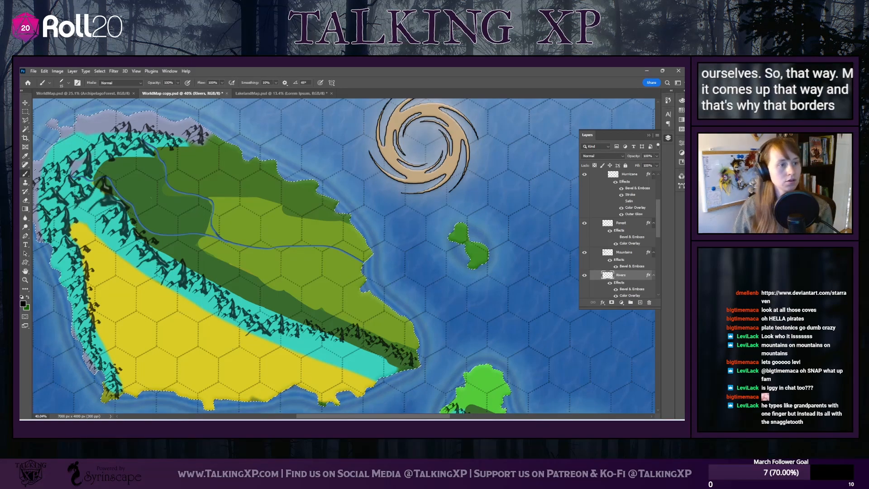
Reduce the eraser to about 70 px and erase the first river's western stretch up to the junction
click(26, 202)
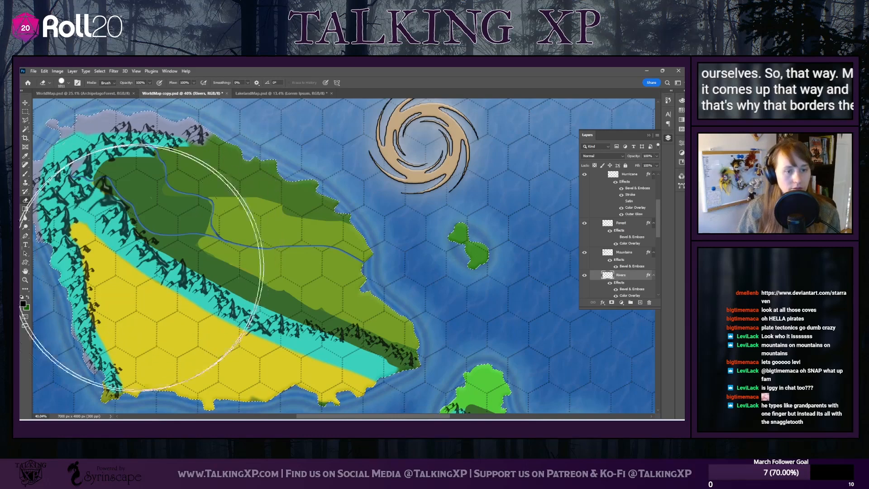
click(68, 82)
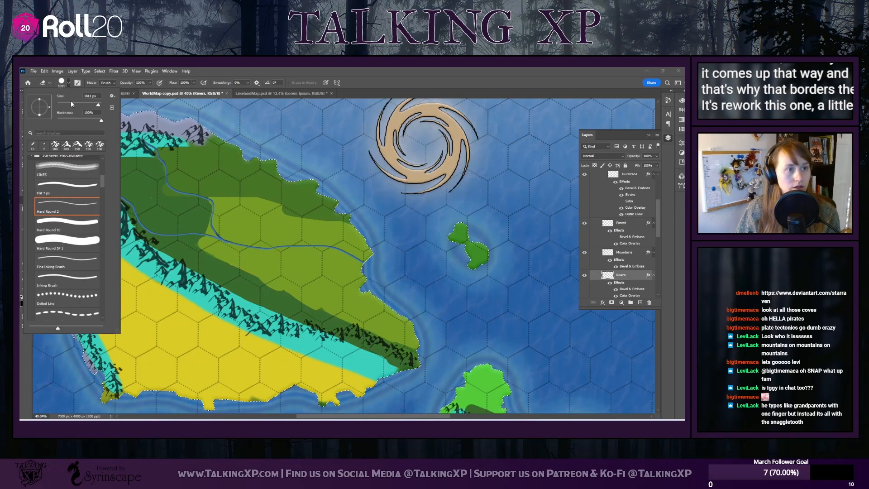
text(70)
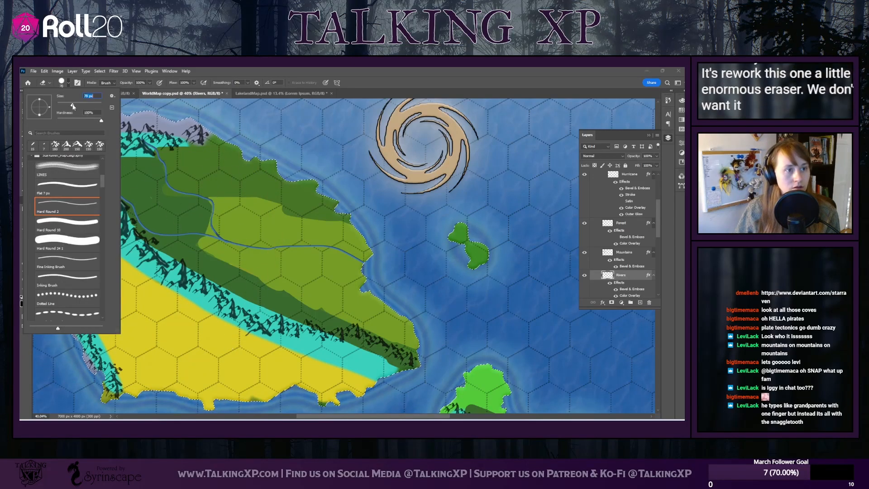
key(Return)
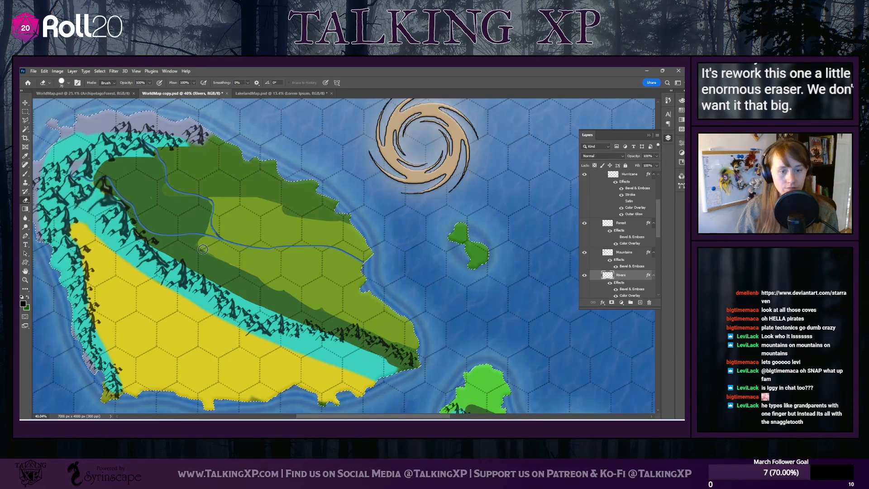
scroll(181, 238, up, 3)
scroll(232, 263, up, 1)
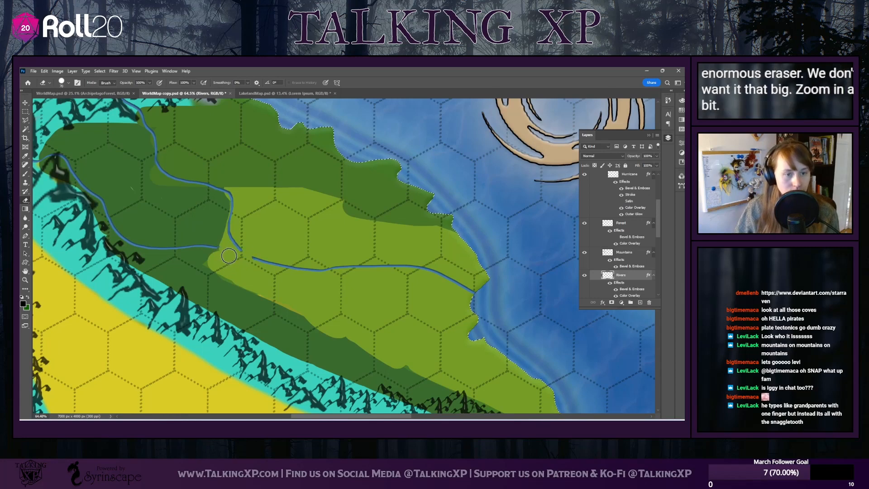
drag(229, 256, 128, 242)
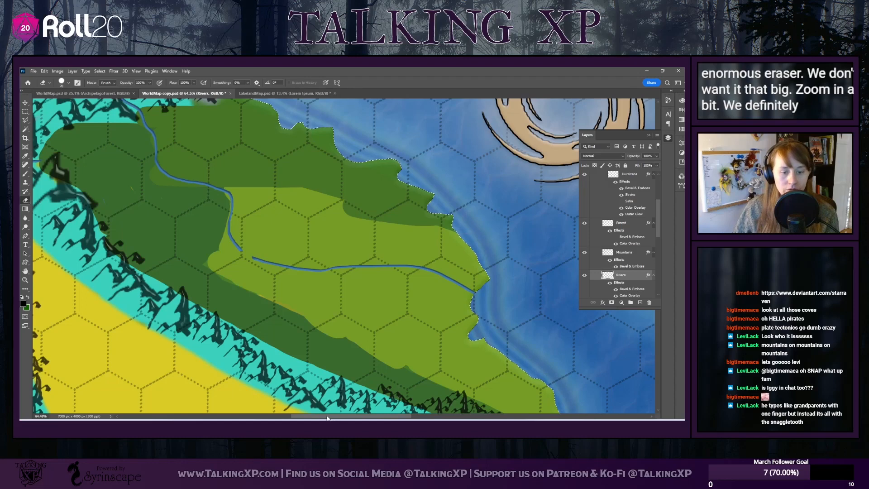
Erase the rest of the first river from the junction eastward to the coast
scroll(290, 335, left, 5)
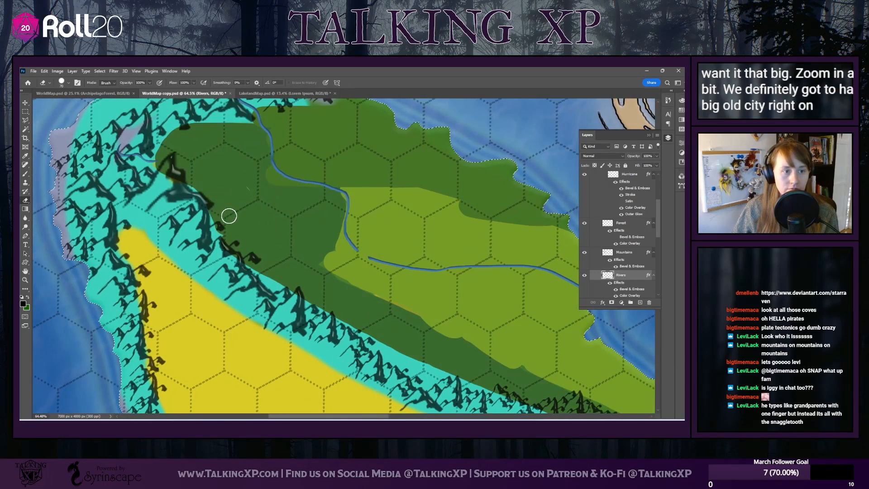
scroll(308, 368, up, 2)
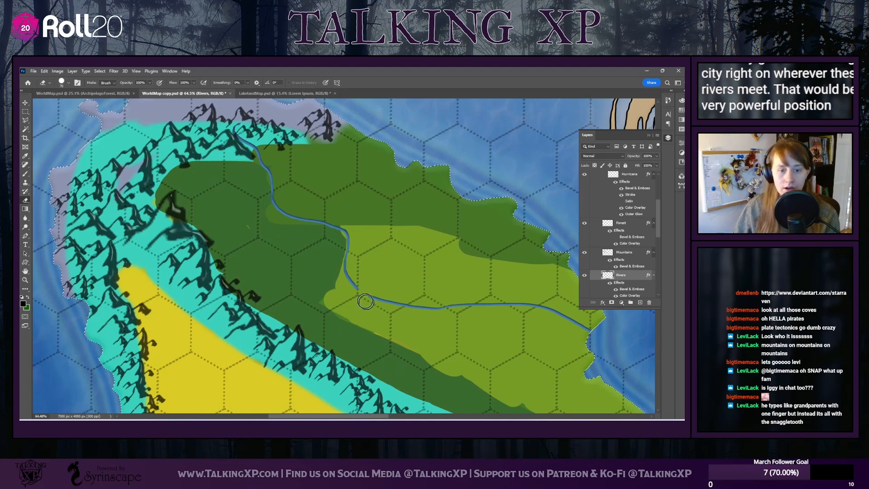
mouse_move(427, 305)
mouse_down()
mouse_move(565, 305)
mouse_move(542, 305)
mouse_move(569, 322)
mouse_up()
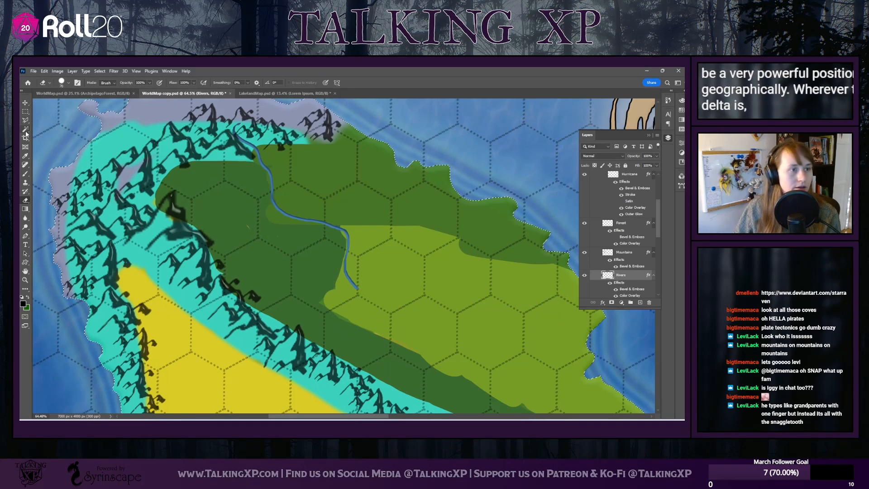
Erase the lower end of the northern river back to its bend at the grassland's western edge
key(b)
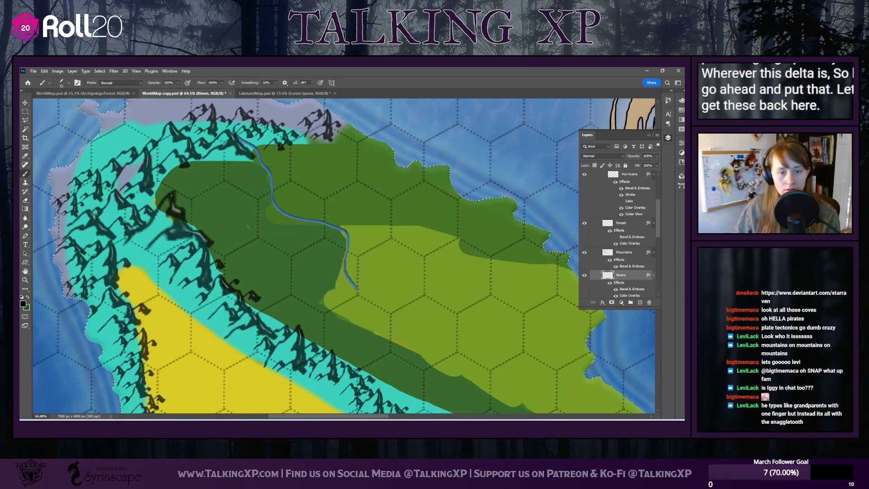
click(24, 201)
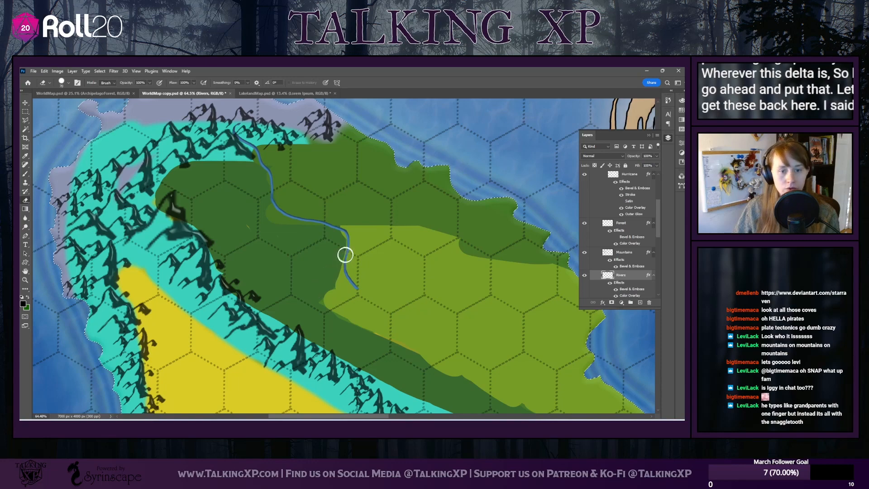
drag(346, 254, 362, 293)
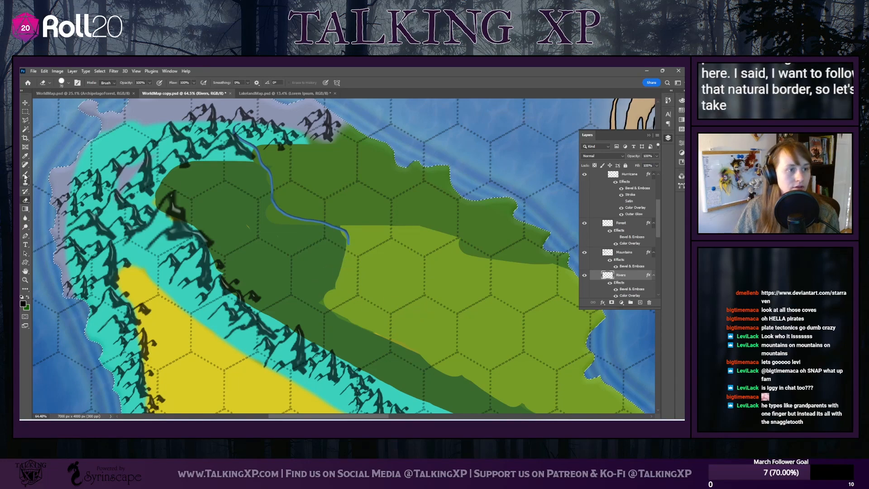
Paint the northern river onward along the light-green grassland's southwestern border, curving east to the cove on the east coast
key(b)
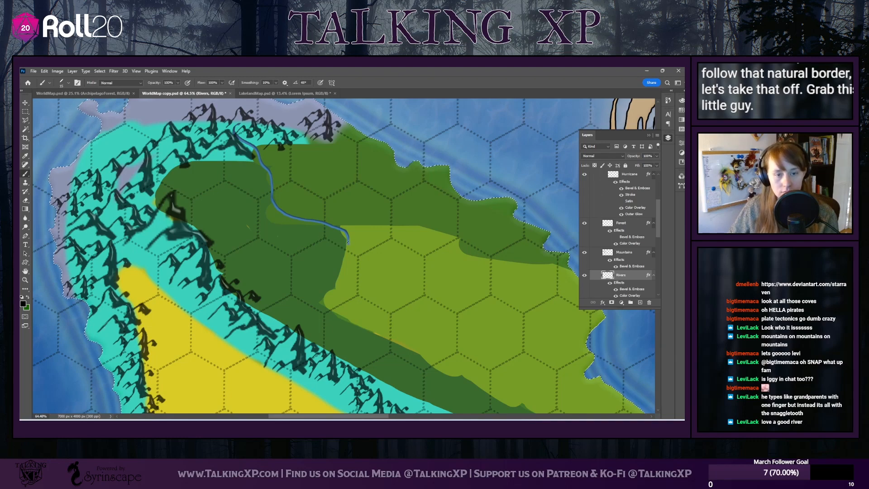
drag(348, 244, 337, 277)
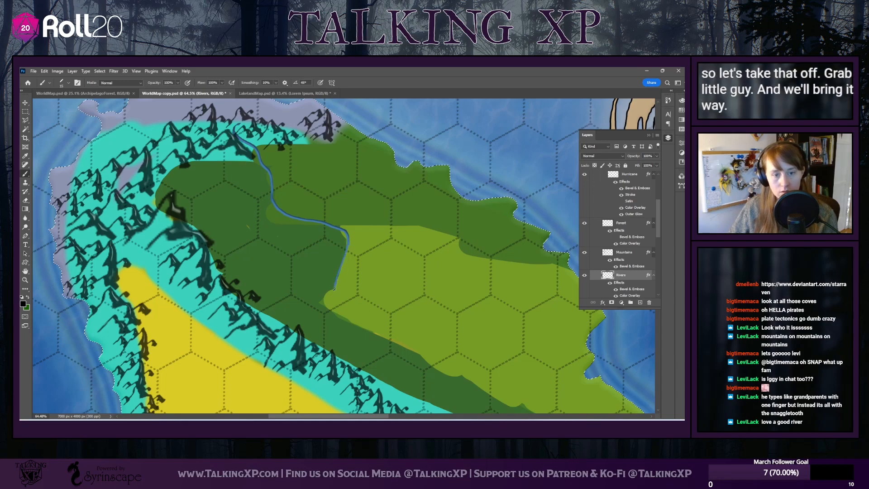
drag(379, 325, 497, 385)
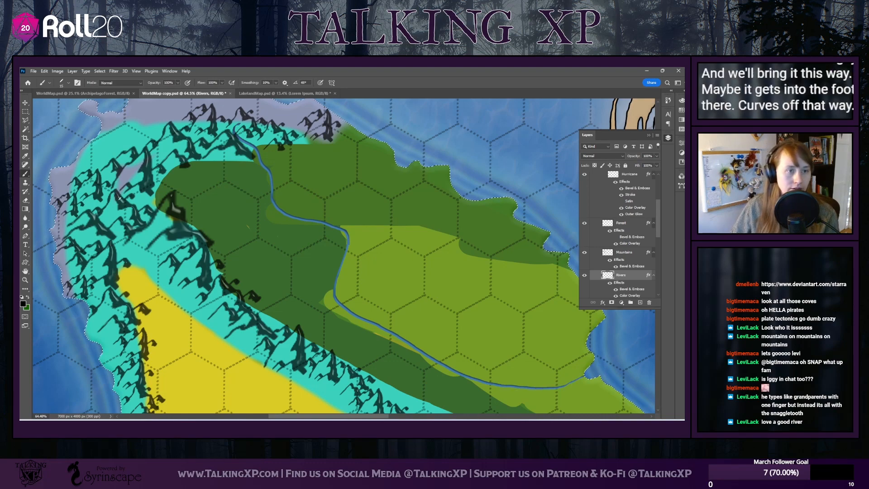
scroll(131, 226, up, 3)
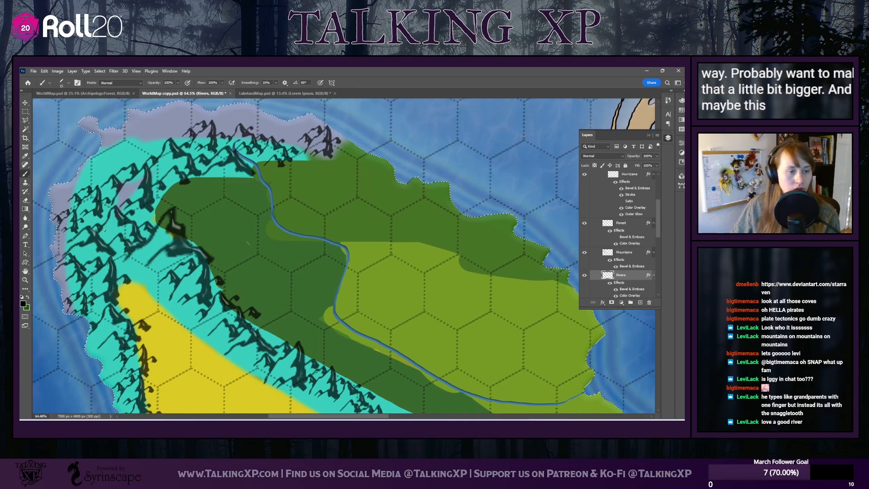
scroll(344, 256, down, 6)
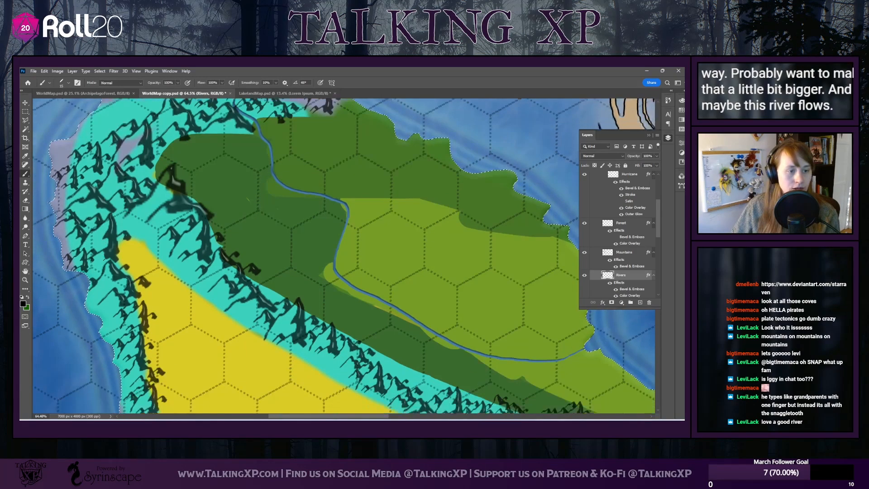
scroll(344, 256, down, 1)
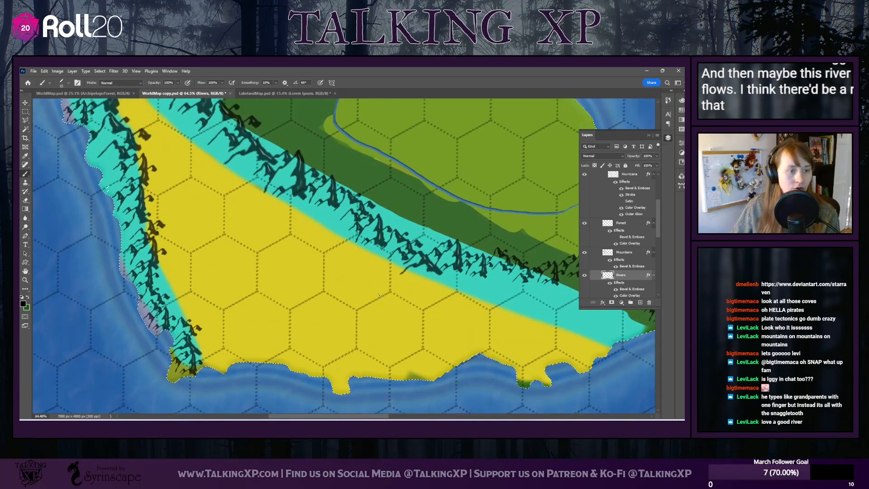
Extend the northwestern mountain river northeastward out of the mountains onto the pale northern coast
scroll(344, 256, up, 2)
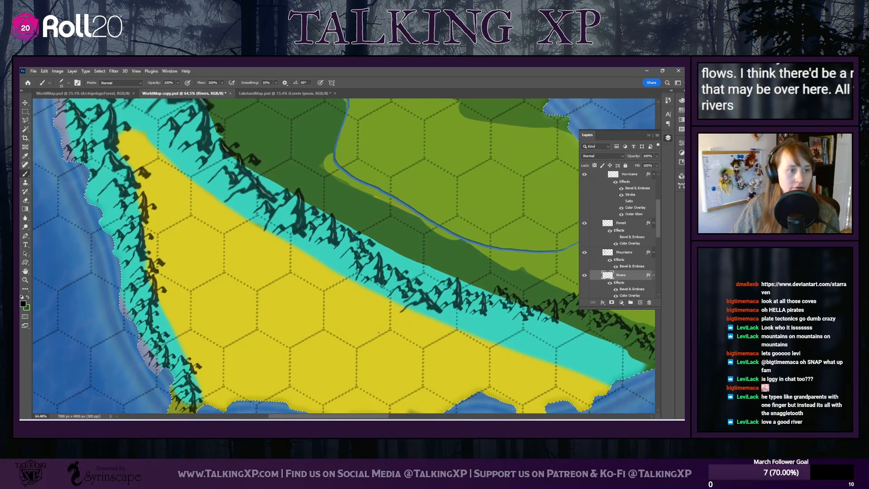
scroll(379, 361, up, 8)
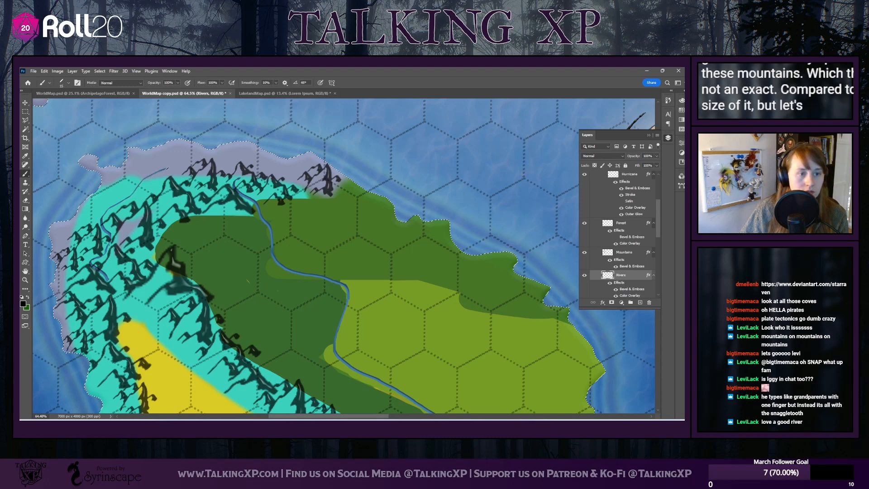
drag(169, 168, 202, 167)
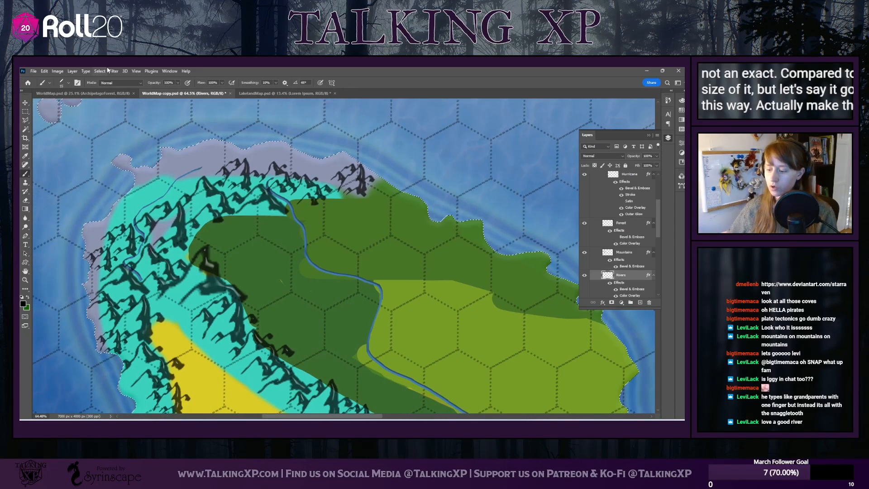
Erase the northwestern river's straight upper end and repaint it curving up and back west toward the northern inlet
click(26, 200)
drag(179, 180, 165, 196)
click(25, 174)
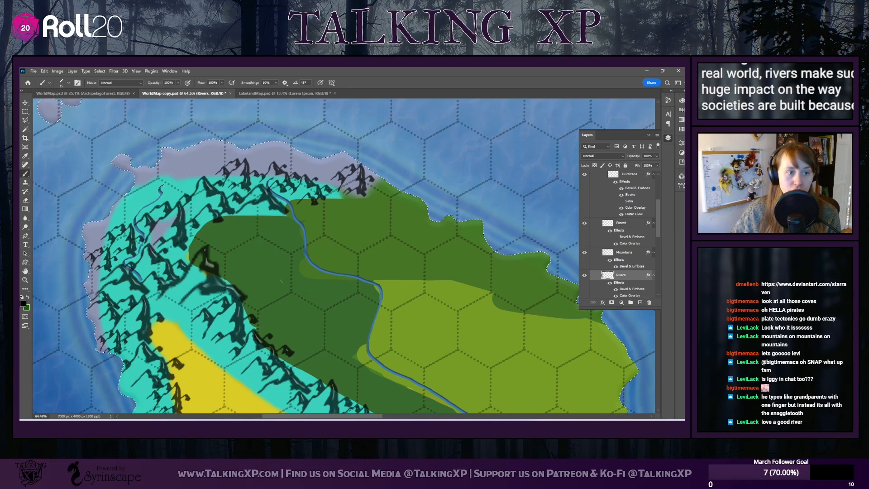
mouse_move(161, 187)
mouse_down()
mouse_move(183, 190)
mouse_move(190, 172)
mouse_move(153, 165)
mouse_up()
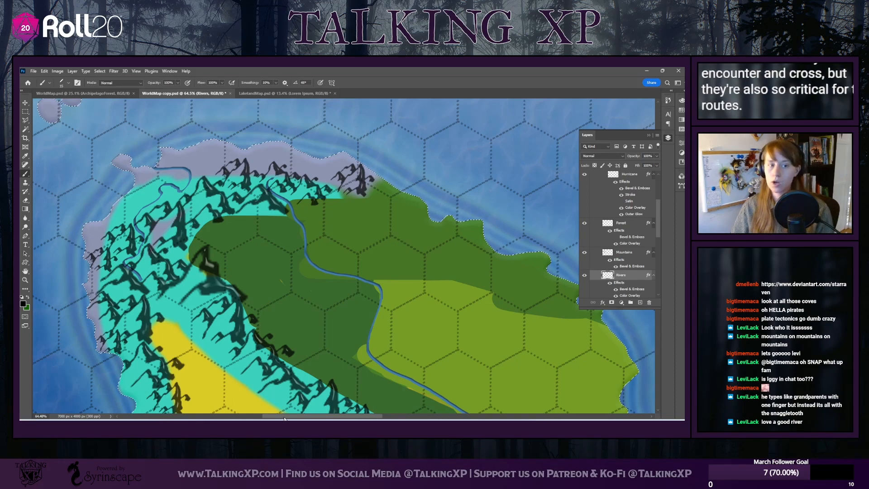
Examine the central mountain range, forest, grassland and desert for the course of another river
drag(285, 417, 295, 417)
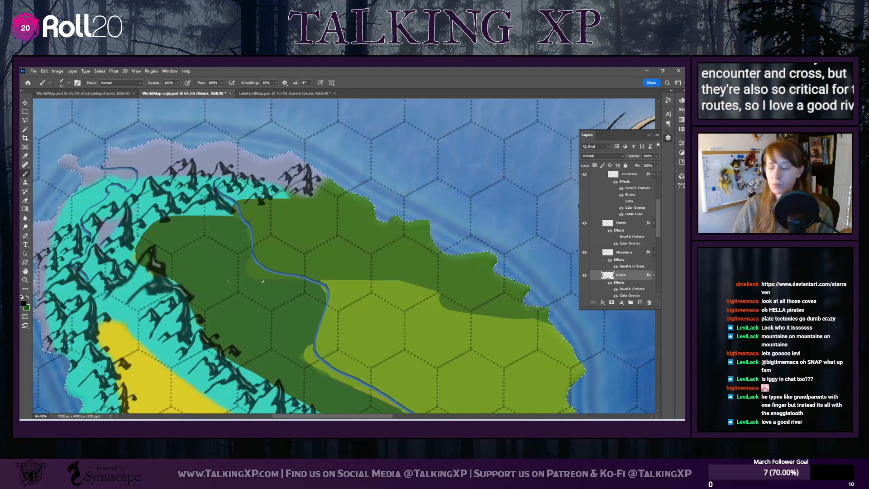
scroll(263, 282, down, 2)
scroll(263, 282, down, 8)
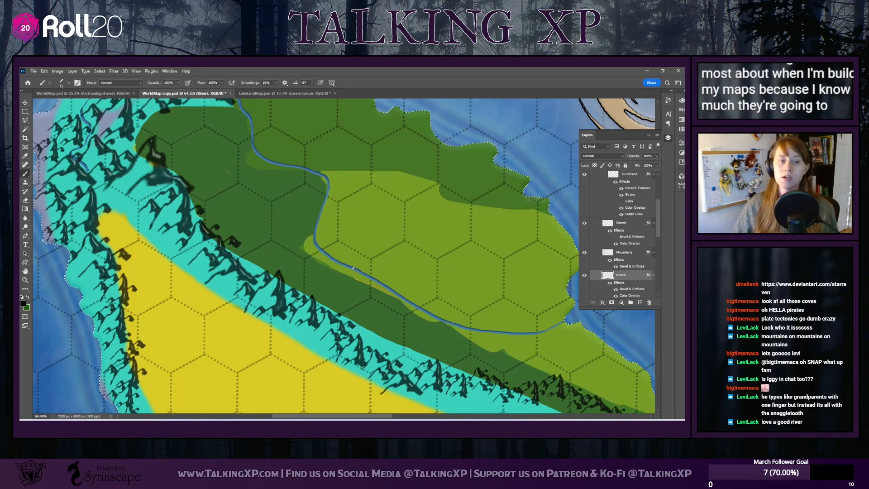
scroll(425, 237, down, 3)
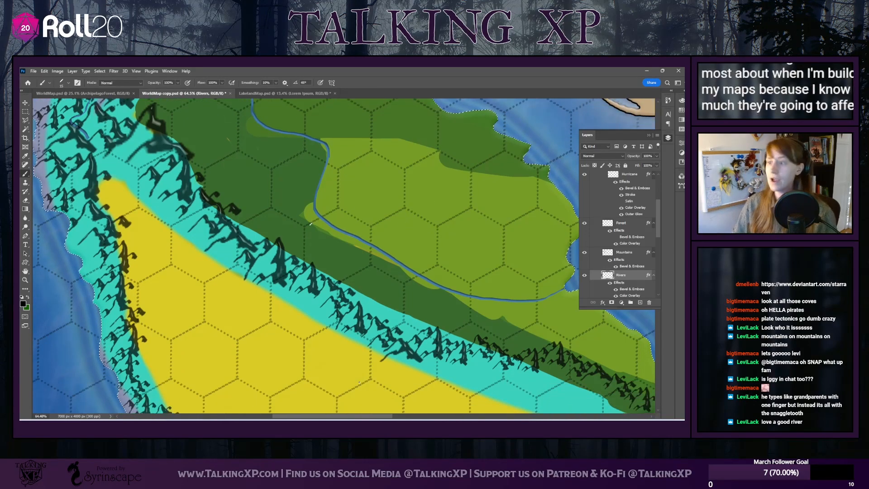
scroll(272, 219, down, 1)
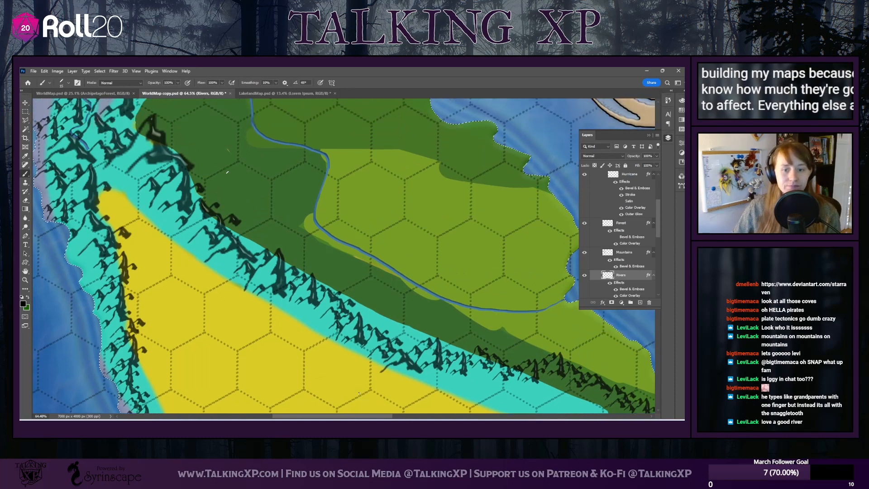
scroll(227, 172, down, 3)
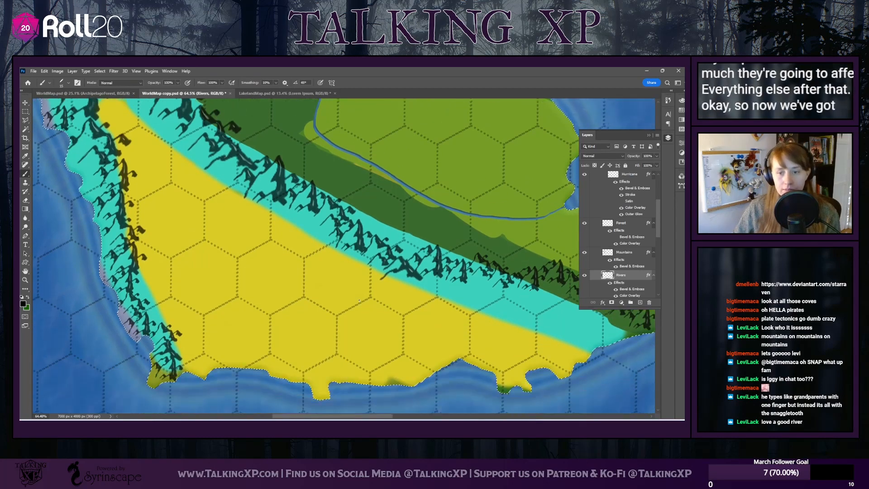
scroll(515, 295, up, 4)
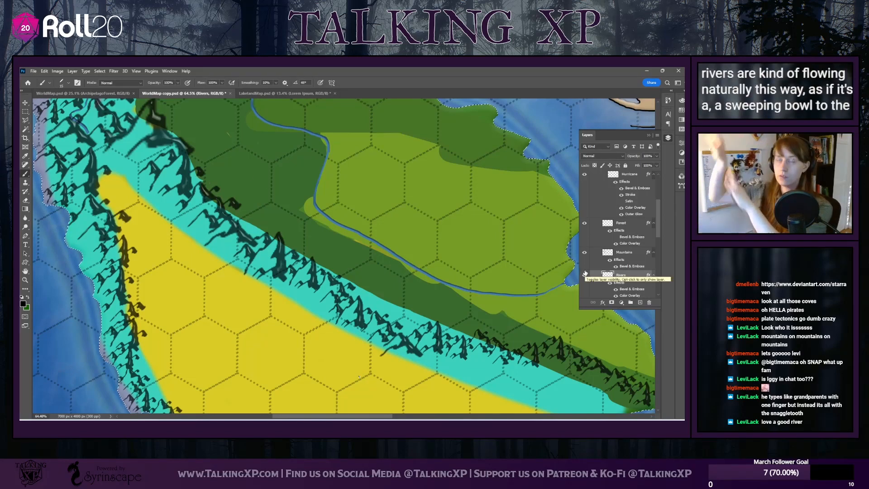
scroll(344, 256, up, 3)
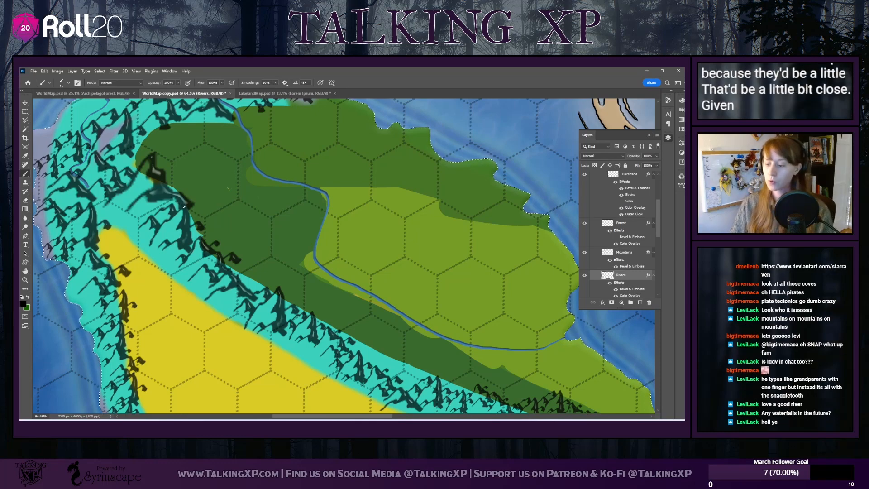
scroll(344, 256, up, 3)
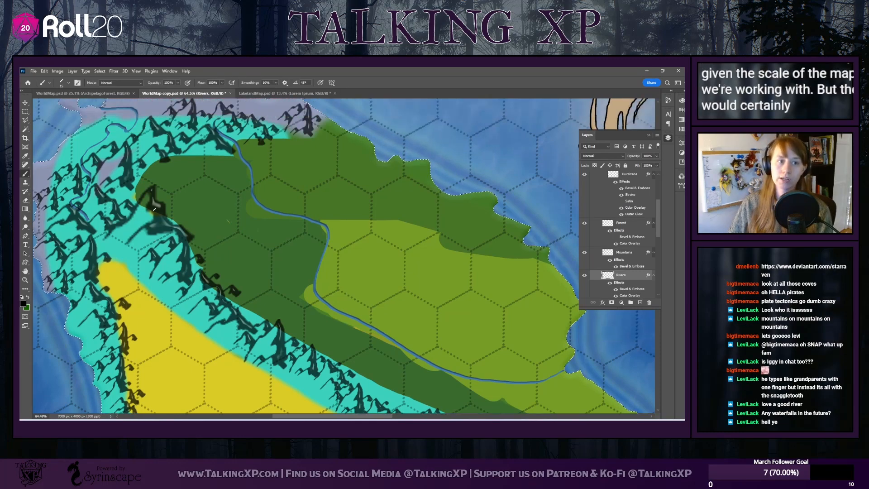
scroll(344, 256, down, 4)
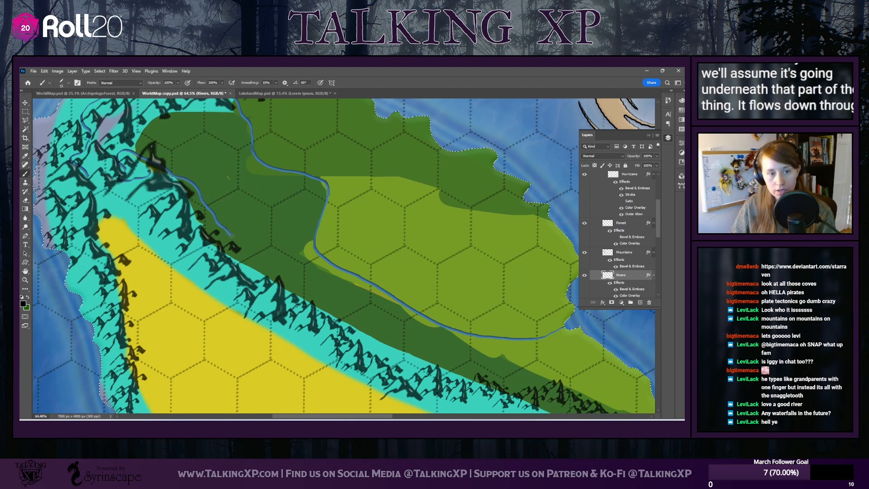
drag(227, 230, 248, 259)
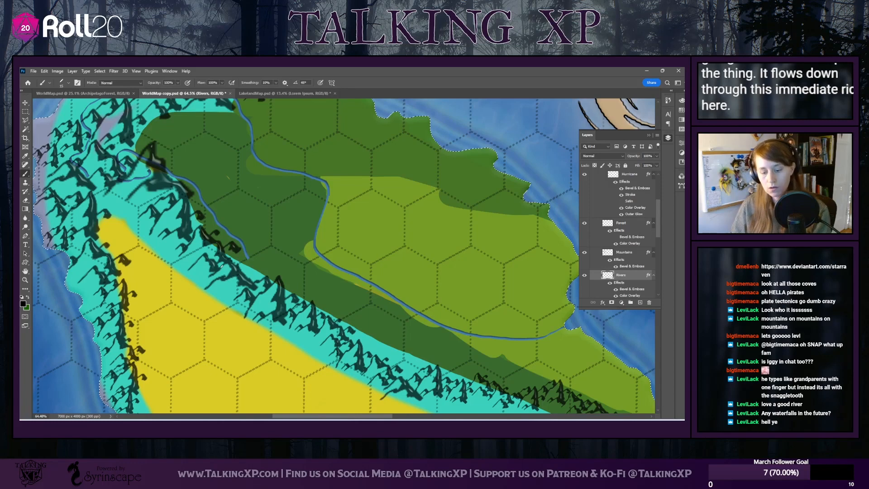
key(ctrl+z)
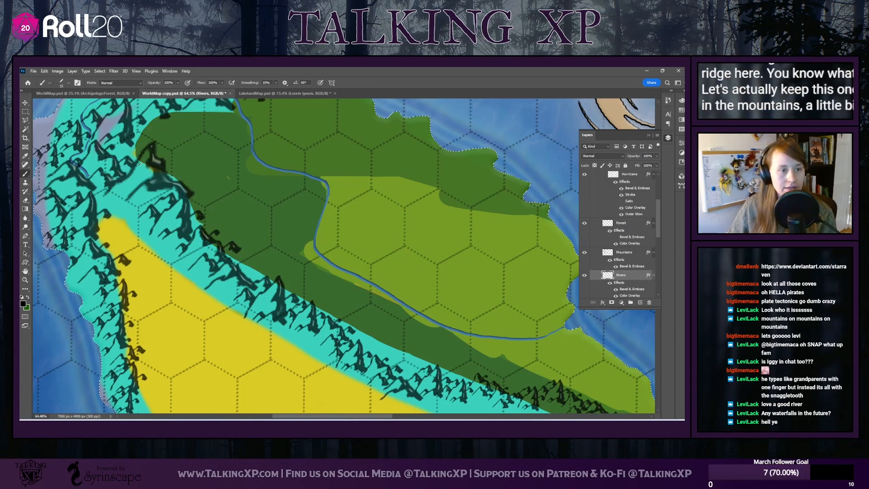
Paint a tributary southeast through the central mountain range, breaking away east across the forest to join the northern river
mouse_move(140, 167)
mouse_down()
mouse_move(164, 203)
mouse_move(265, 288)
mouse_up()
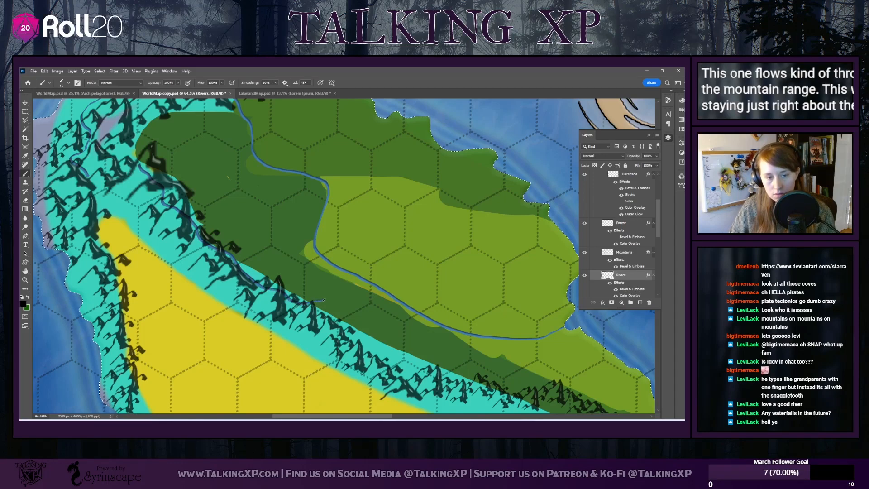
scroll(312, 251, down, 3)
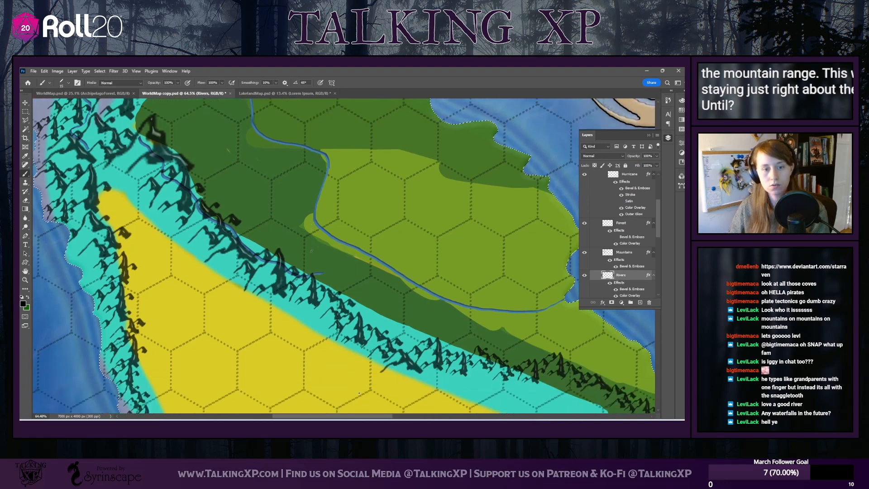
scroll(312, 250, down, 2)
scroll(310, 256, down, 2)
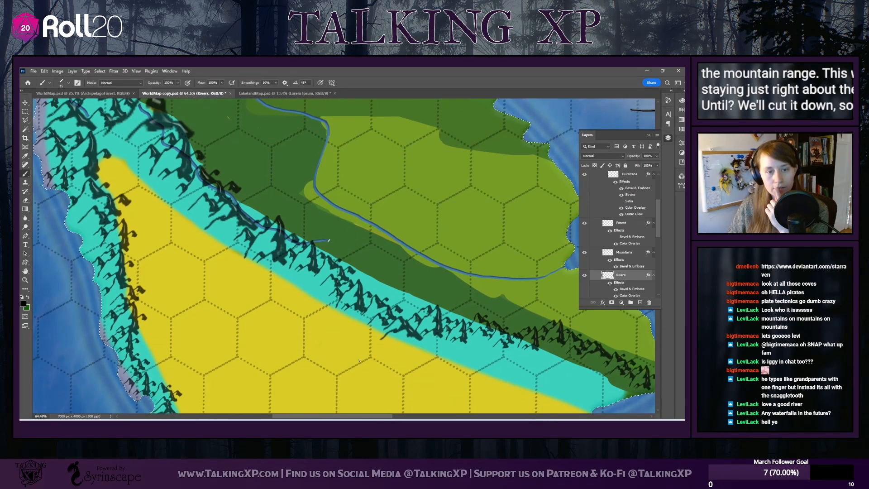
drag(342, 235, 374, 229)
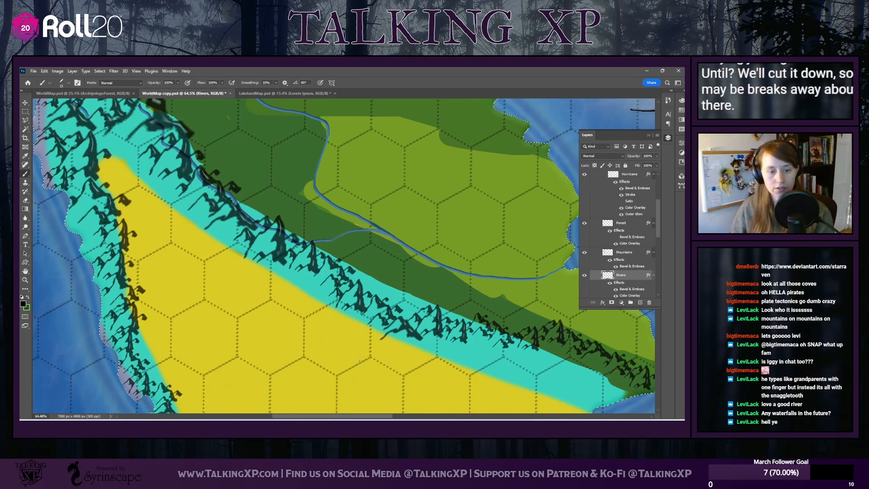
Paint a smaller river along the southern foot of the southeastern mountains, bending south to the coast beside the desert's eastern end
drag(334, 416, 374, 417)
scroll(465, 118, down, 4)
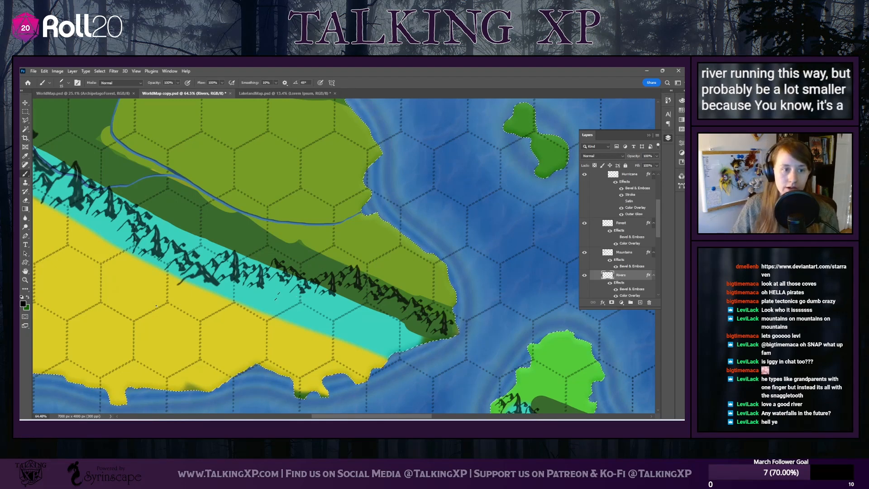
scroll(313, 293, up, 1)
scroll(319, 292, down, 1)
scroll(320, 293, down, 2)
scroll(319, 292, up, 3)
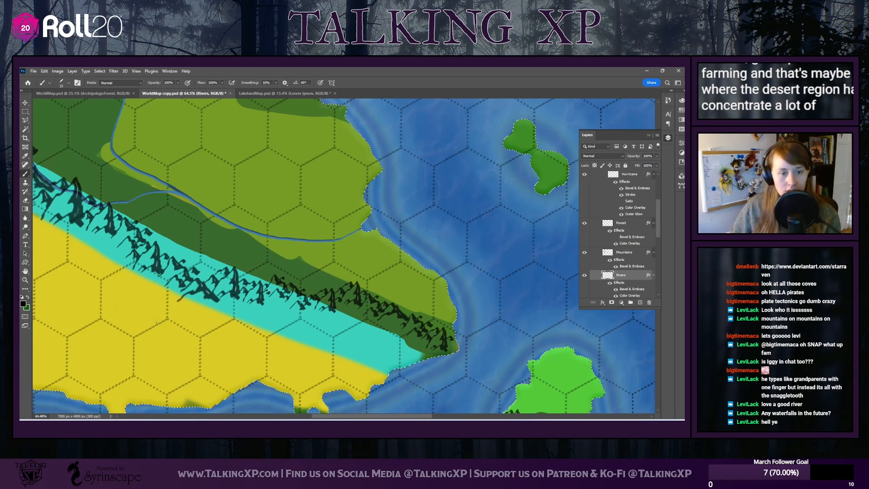
drag(272, 292, 305, 309)
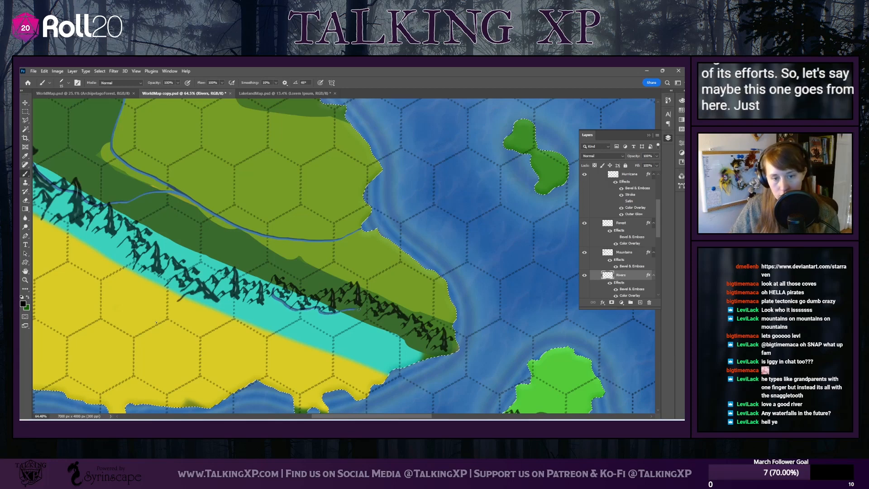
drag(359, 309, 385, 363)
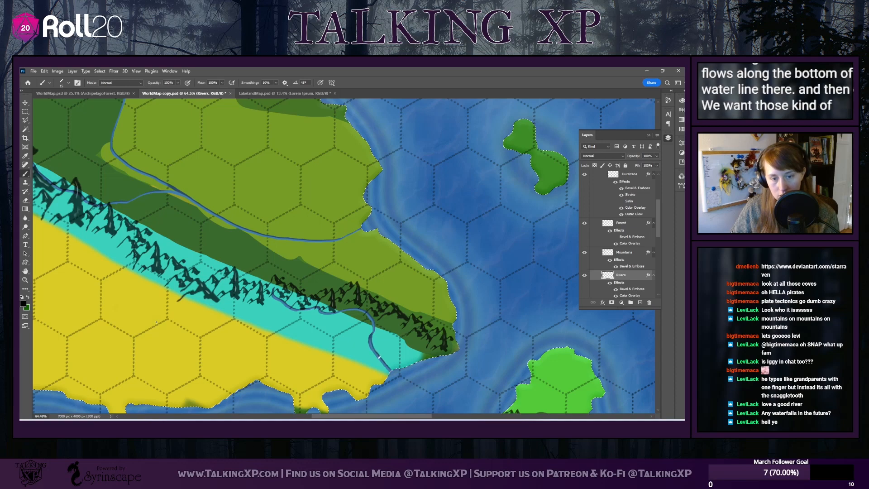
Review the painted rivers across the main island, from the southeastern mountains back to the northwest and over the whole island
scroll(248, 347, up, 2)
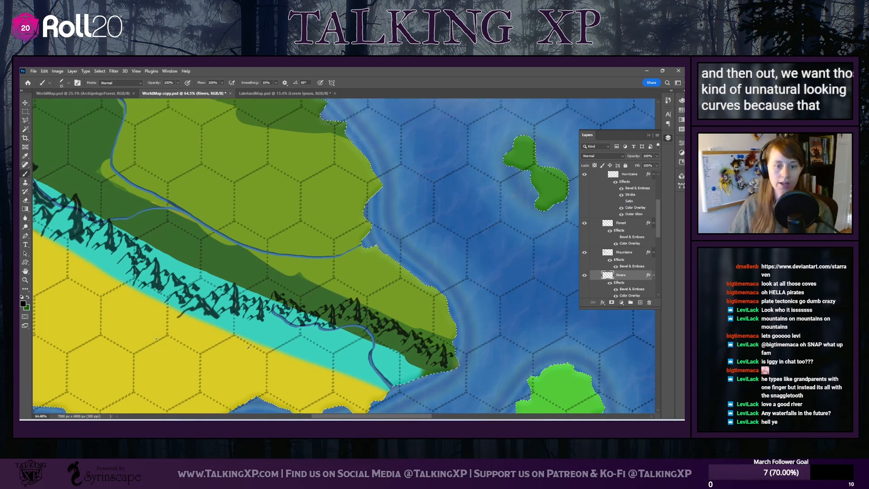
scroll(249, 347, up, 5)
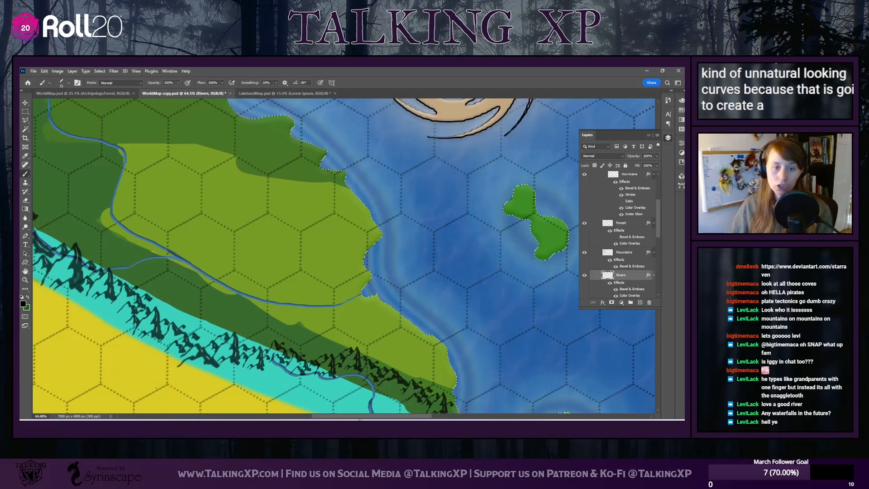
drag(360, 418, 299, 416)
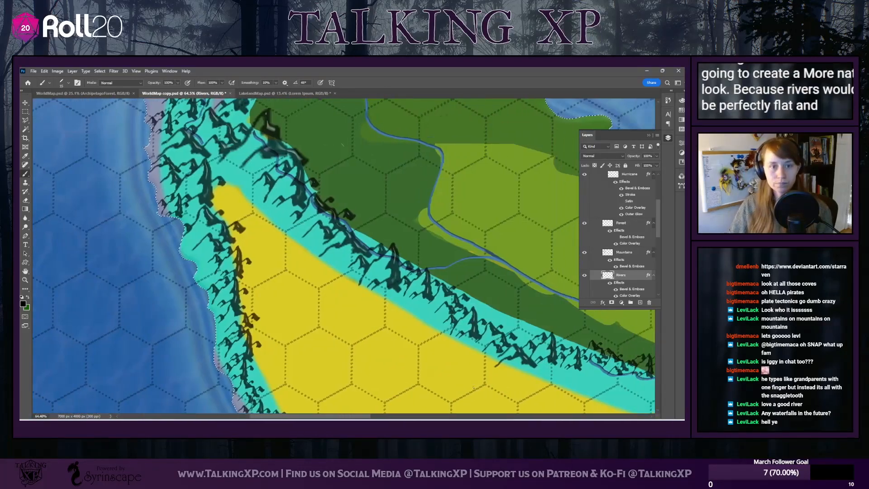
scroll(473, 388, left, 2)
scroll(473, 388, up, 3)
scroll(474, 388, down, 1)
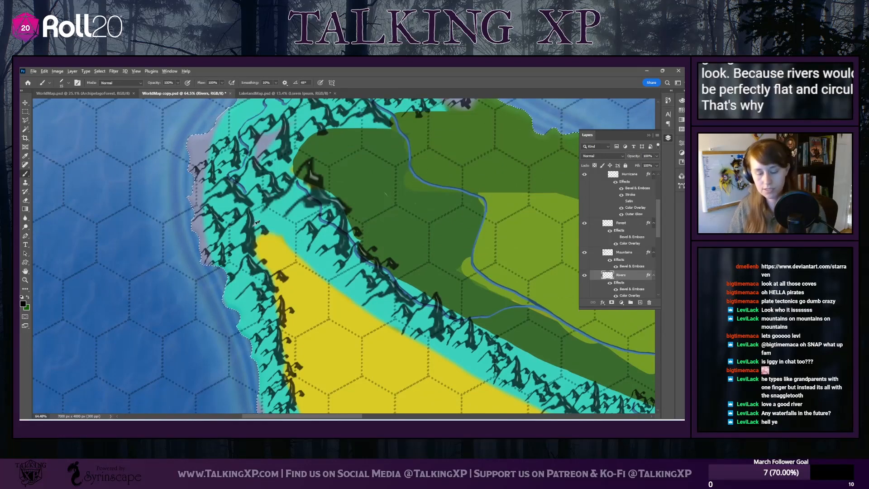
scroll(256, 222, down, 5)
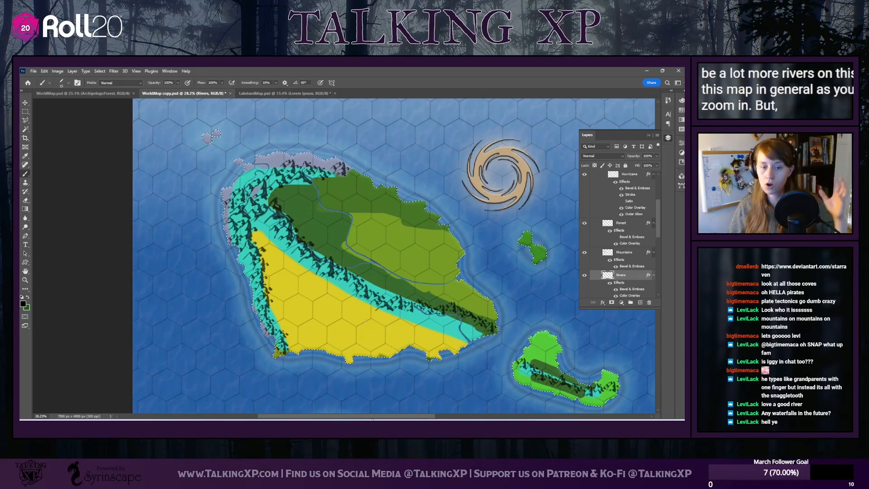
Paint two rivers on the crescent-shaped southeastern island: one north from the mountains to the inner bay, one to the east coast
drag(370, 416, 423, 416)
scroll(433, 331, down, 4)
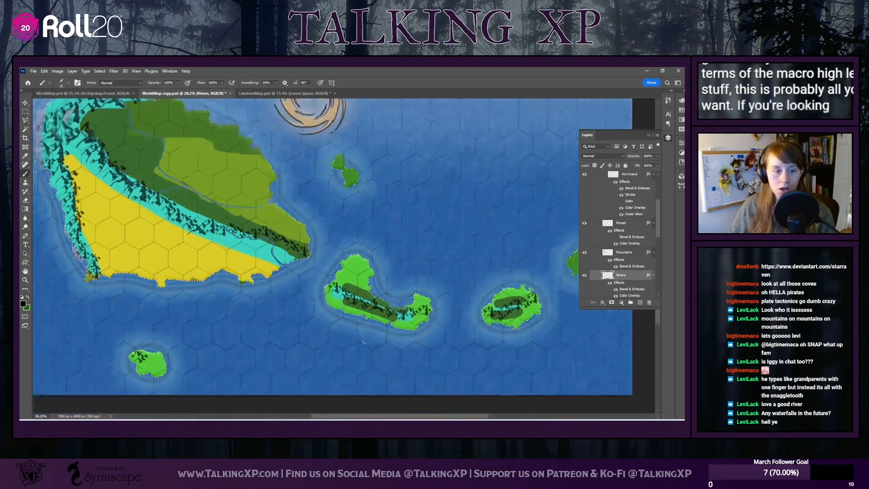
scroll(401, 336, up, 5)
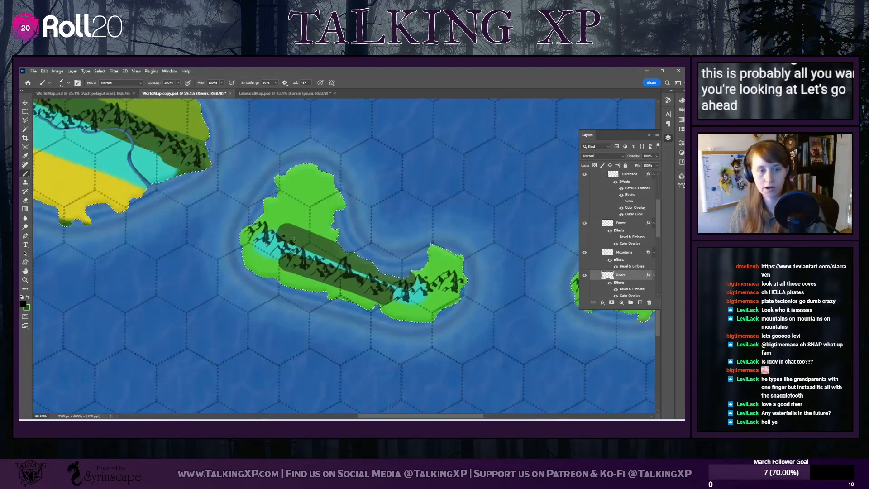
drag(400, 417, 443, 417)
scroll(340, 374, left, 8)
scroll(341, 373, up, 3)
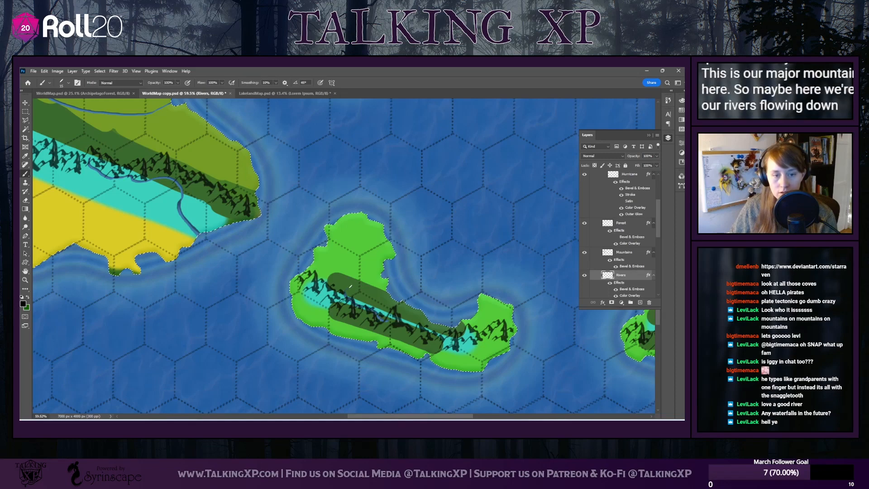
mouse_move(355, 276)
mouse_down()
mouse_move(354, 264)
mouse_move(387, 259)
mouse_up()
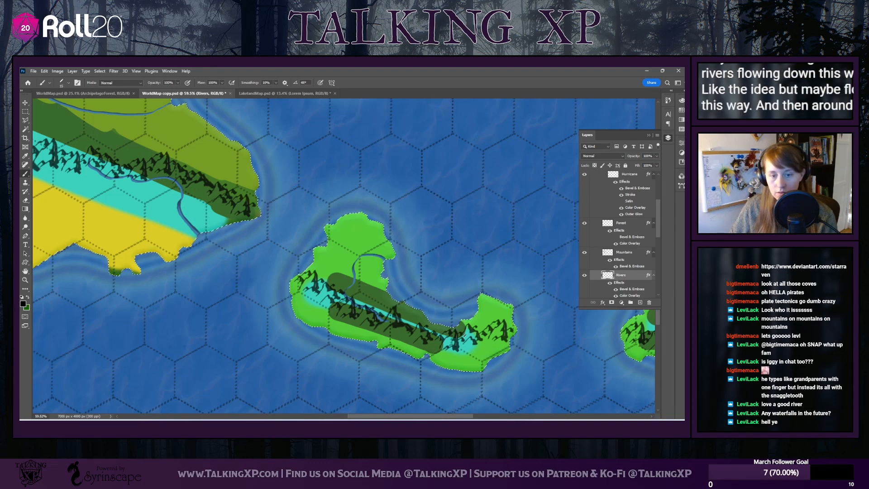
drag(464, 347, 486, 345)
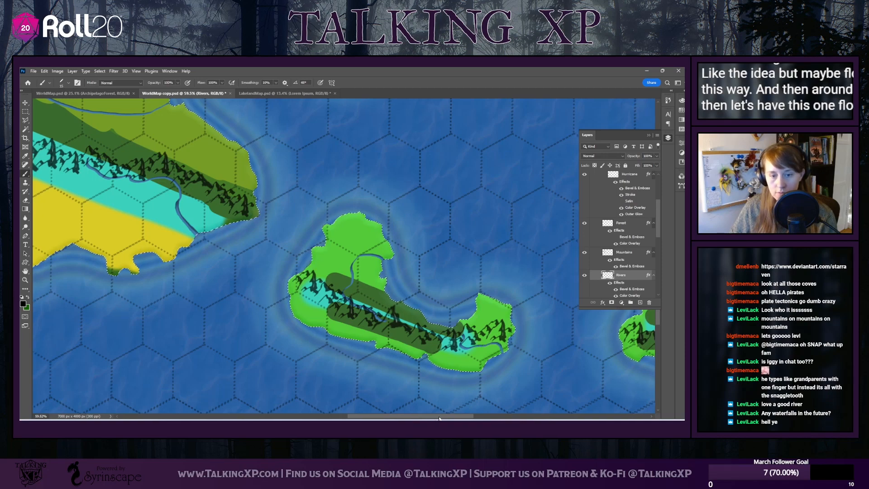
scroll(409, 329, right, 5)
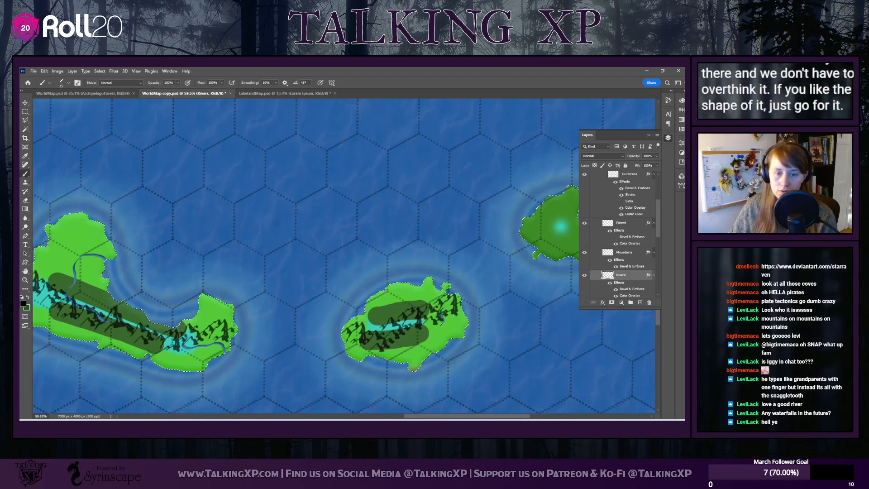
Paint a short river on the oval southeastern island, running from its mountains southwest to the south coast
drag(412, 337, 402, 365)
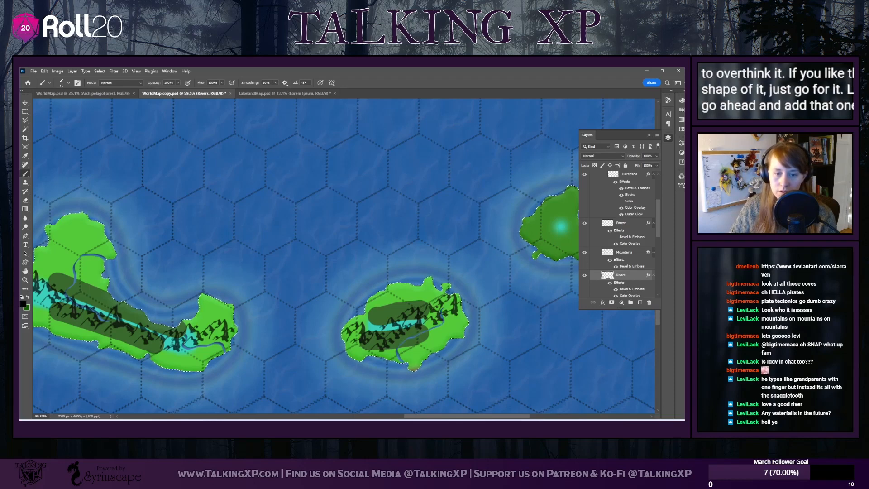
Examine the main island from the southern desert to the northern mountains for places where lakes could sit
drag(415, 416, 292, 412)
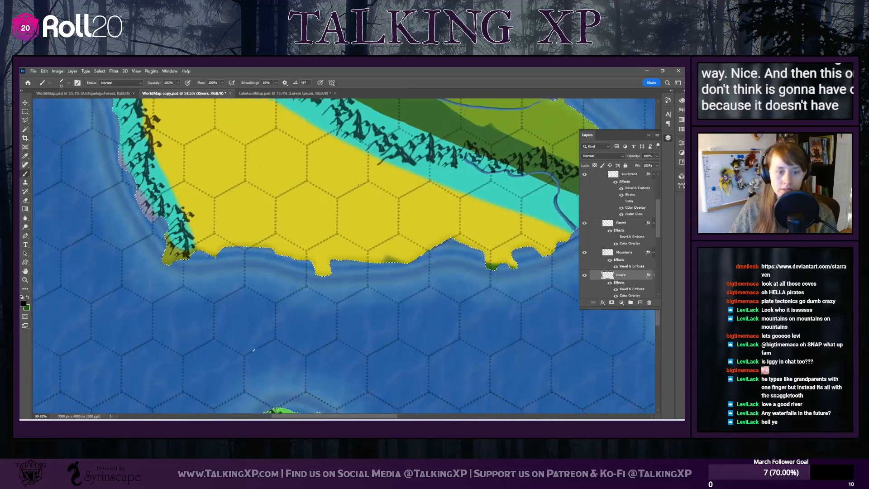
scroll(406, 416, down, 4)
scroll(349, 381, up, 5)
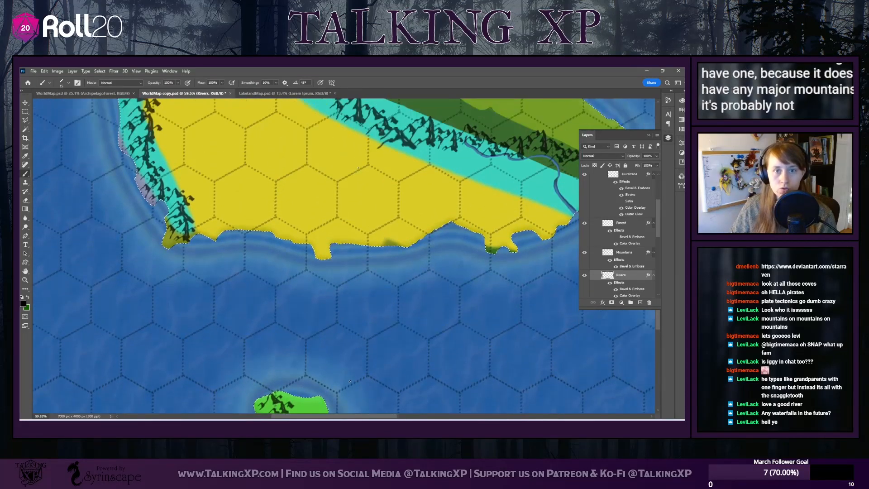
scroll(350, 382, up, 5)
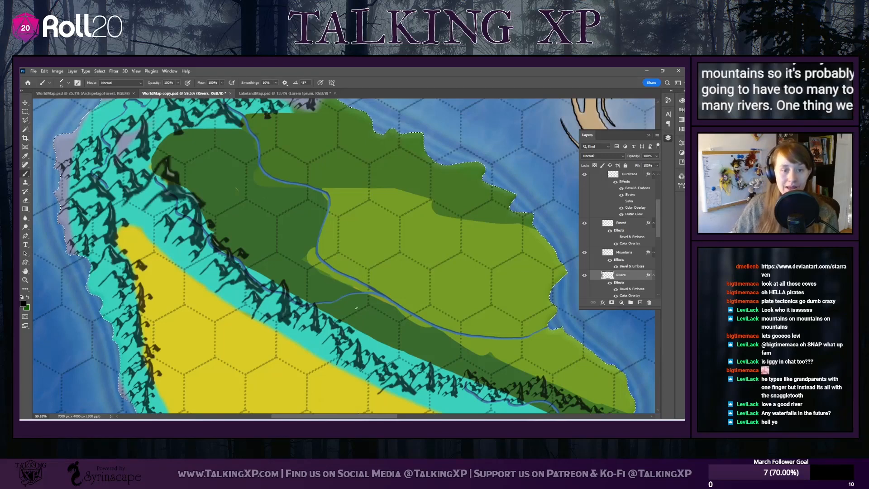
scroll(351, 312, up, 2)
scroll(368, 319, down, 3)
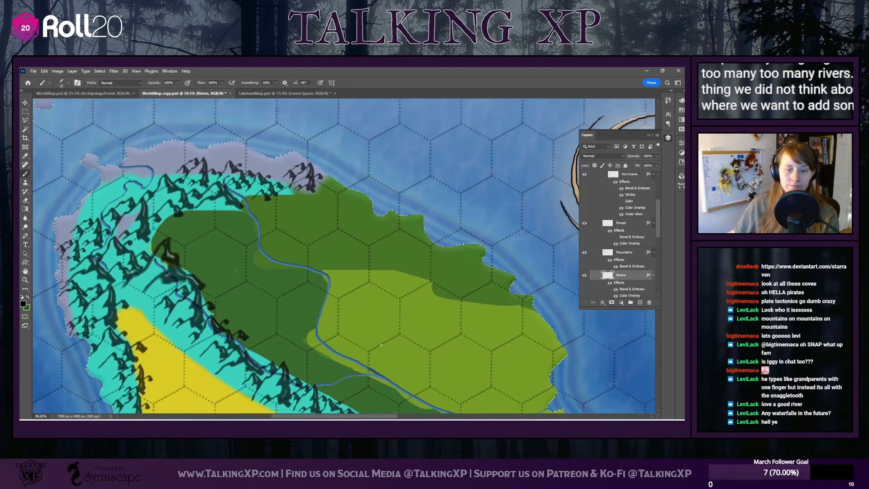
scroll(381, 346, down, 3)
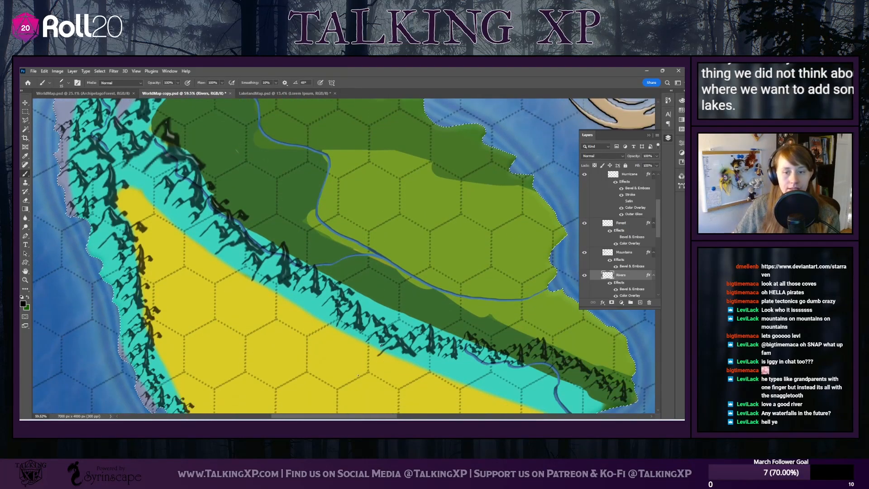
scroll(381, 345, down, 3)
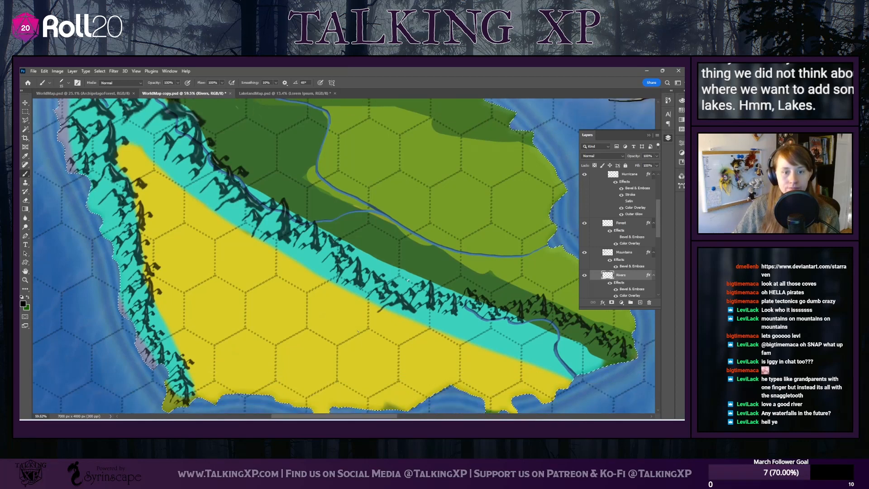
scroll(490, 343, up, 9)
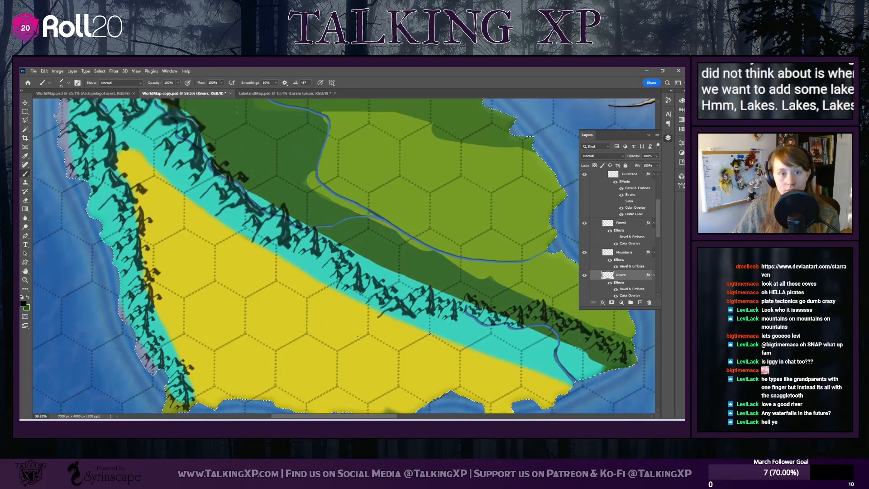
Paint a small mountain lake among the peaks near the main island's northern coast
scroll(429, 334, down, 1)
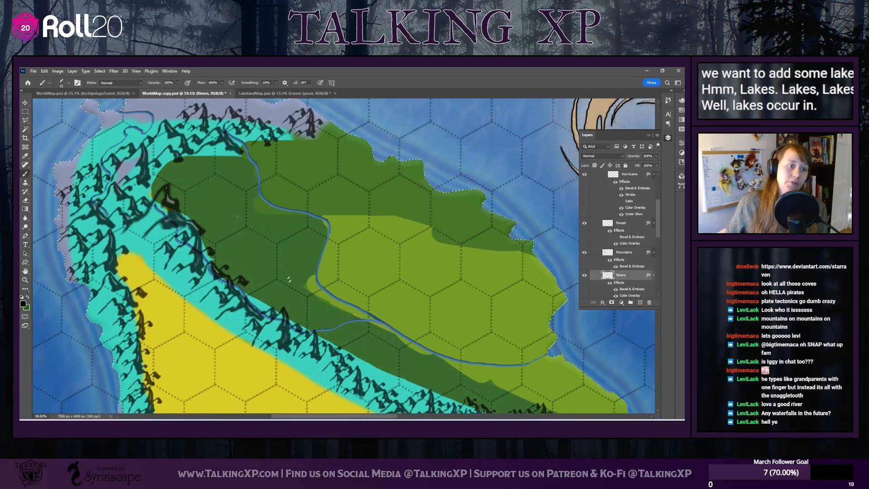
scroll(429, 335, up, 3)
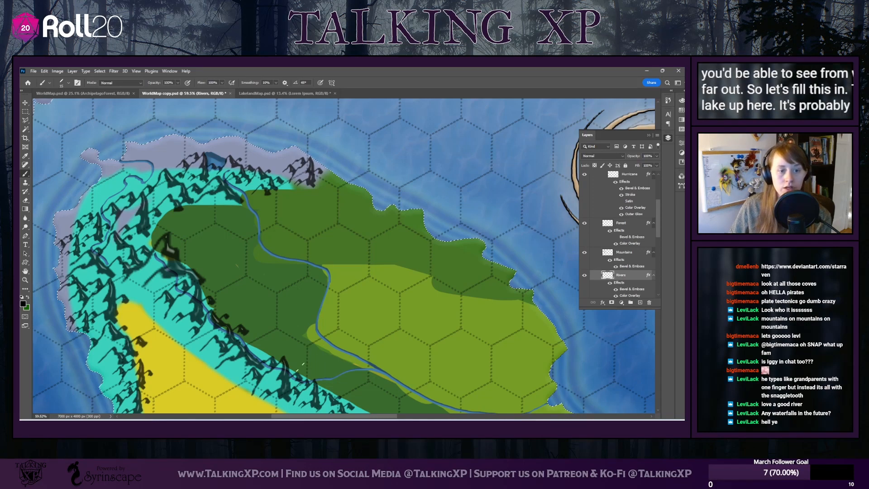
Examine the main island's lowlands and the river running through them for places to put more lakes
scroll(317, 394, right, 5)
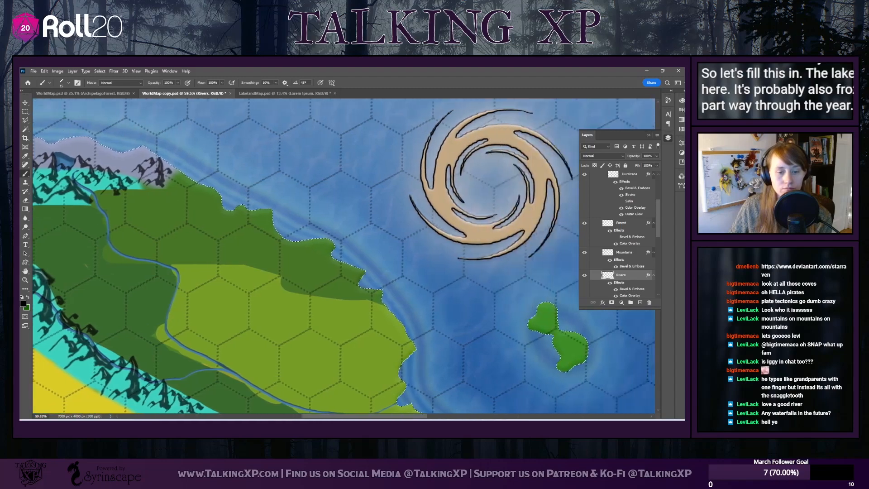
scroll(285, 326, left, 1)
scroll(281, 312, down, 2)
scroll(280, 313, down, 3)
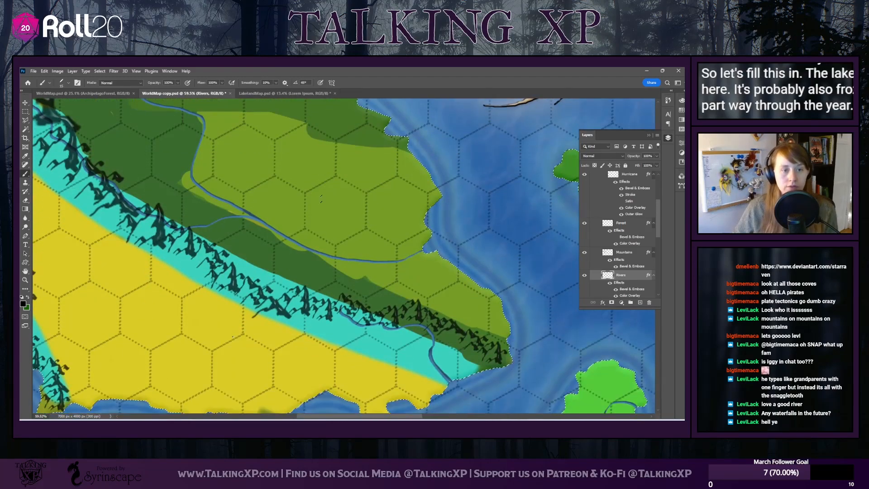
scroll(252, 237, up, 3)
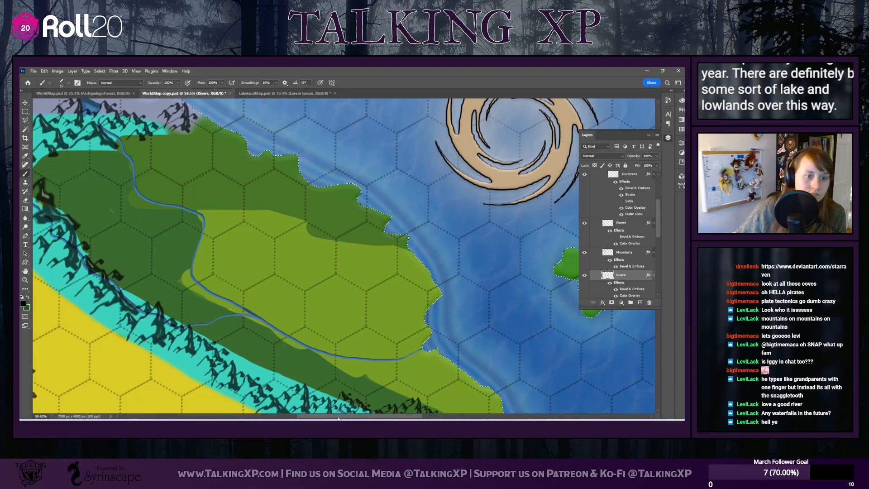
scroll(316, 281, left, 4)
scroll(316, 281, up, 1)
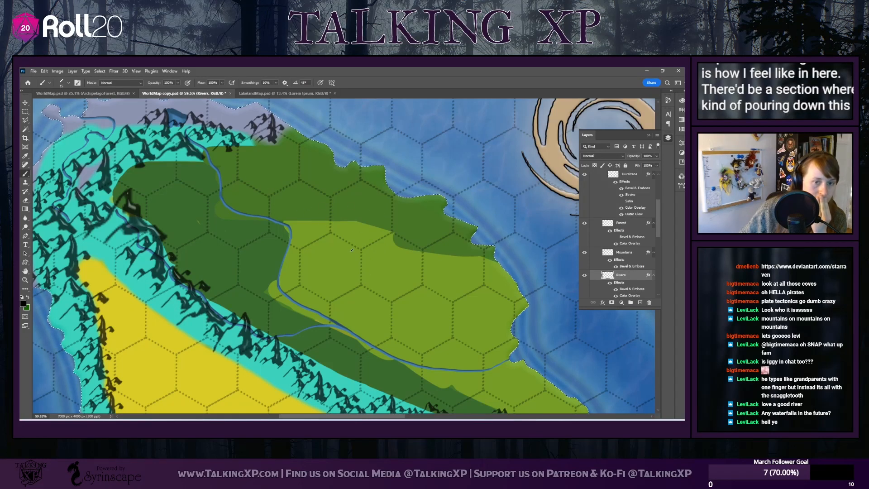
scroll(195, 168, up, 2)
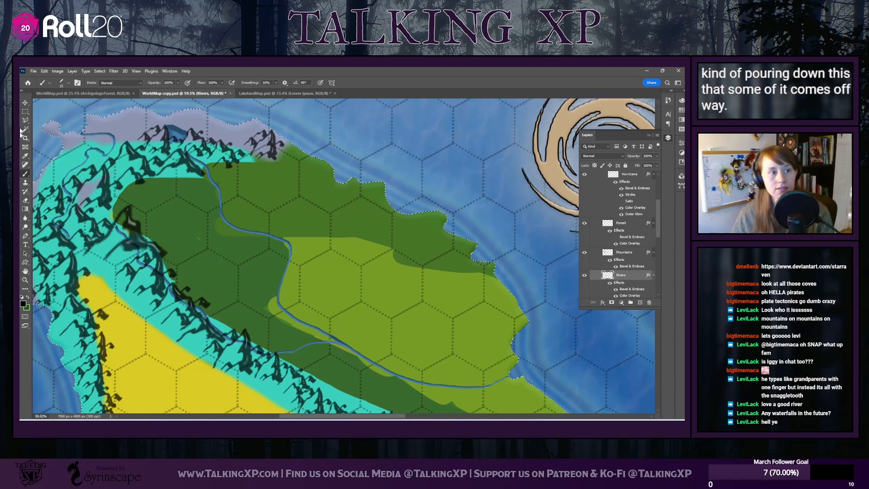
Switch to the Drippy Water brush and enlarge its size for stamping lakes
click(67, 82)
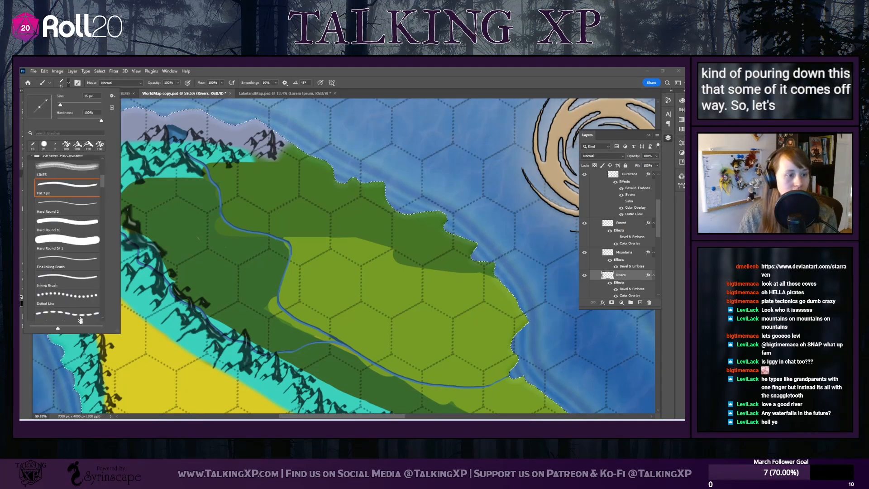
scroll(77, 312, down, 3)
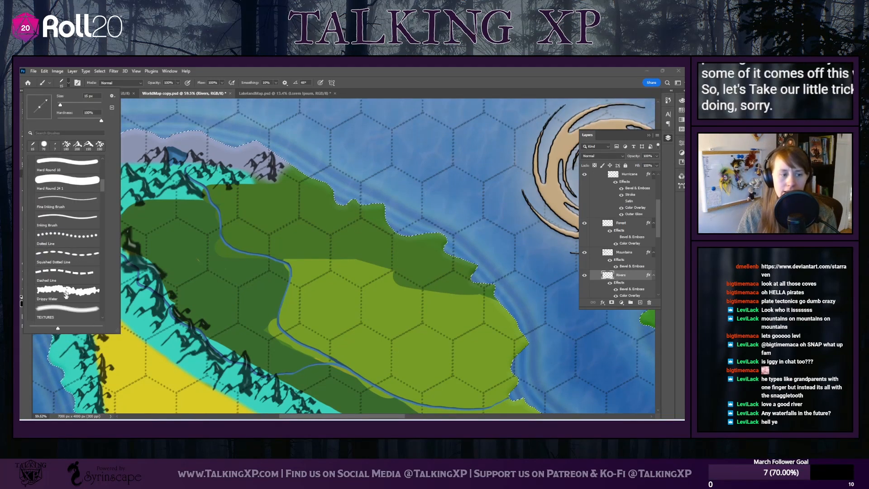
click(67, 294)
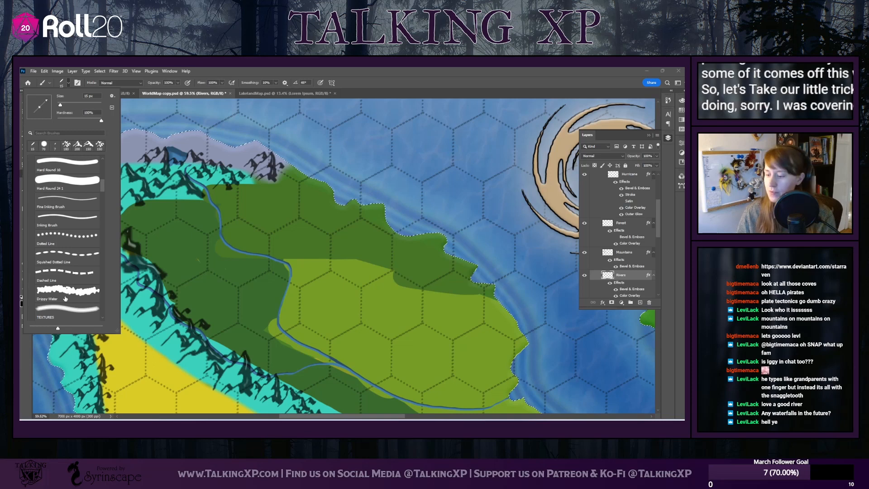
click(67, 105)
Stamp scattered small lakes, single and clustered, across the light-green lowland east of the main island's northern river
click(382, 287)
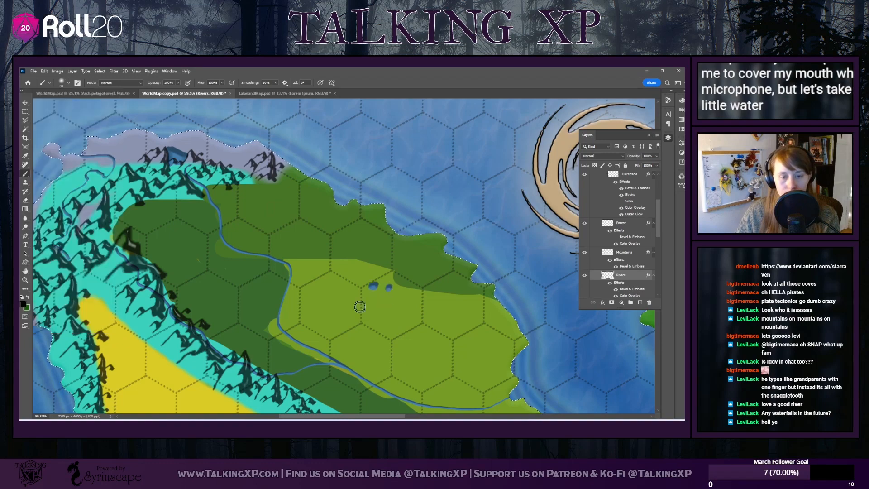
drag(401, 324, 405, 324)
drag(346, 314, 351, 315)
click(342, 305)
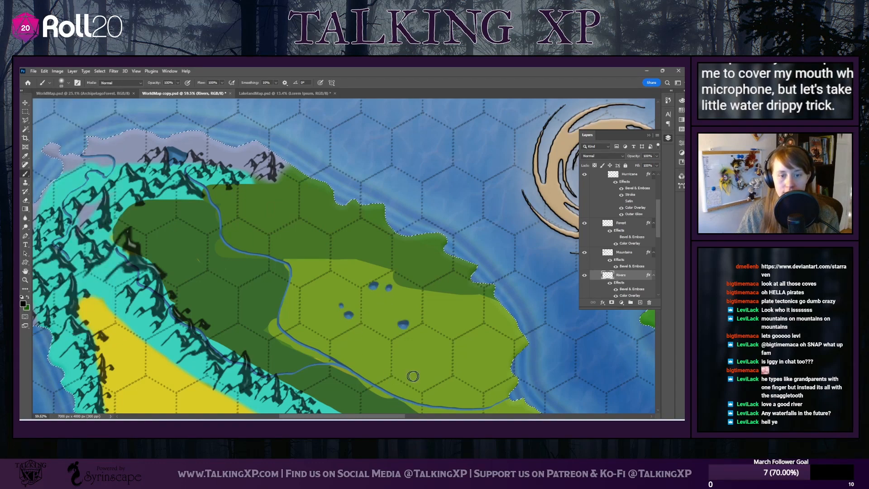
click(461, 318)
scroll(305, 340, down, 3)
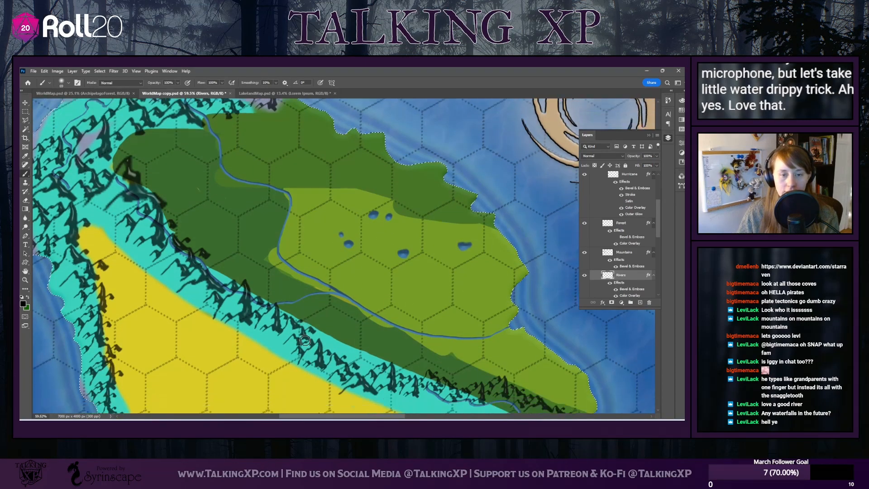
click(418, 242)
click(407, 252)
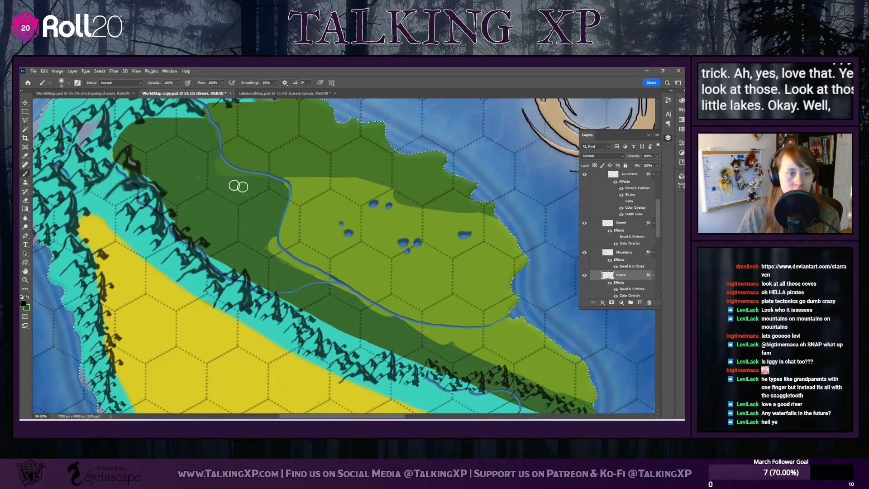
click(167, 139)
Stamp a small cluster of lakes at the desert's northwestern tip, where the two mountain ranges meet
scroll(209, 249, down, 5)
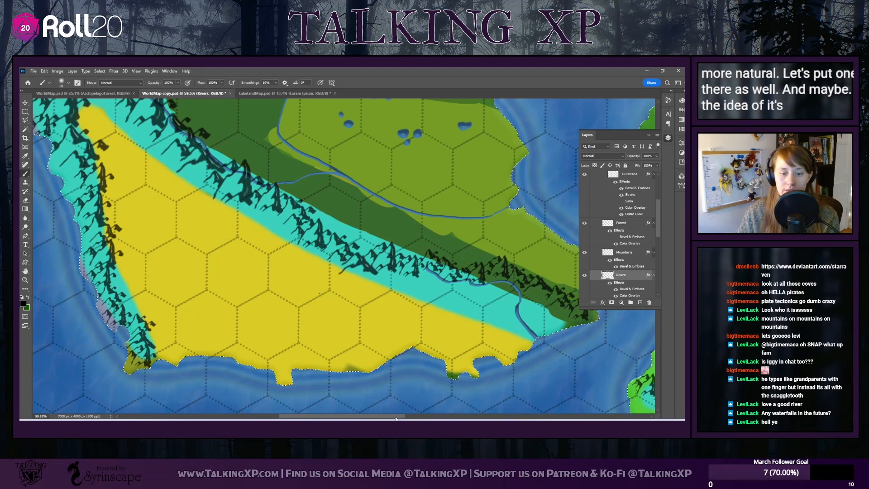
scroll(435, 417, right, 3)
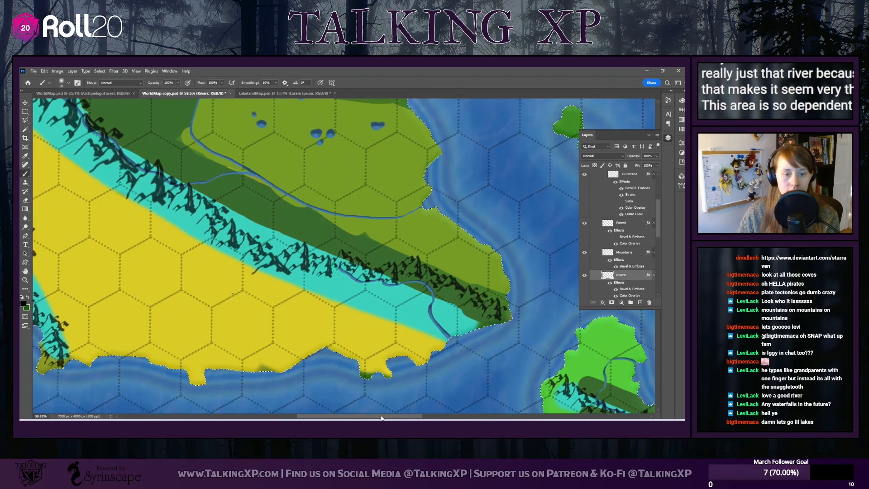
drag(367, 416, 323, 419)
scroll(376, 309, down, 1)
scroll(376, 308, up, 2)
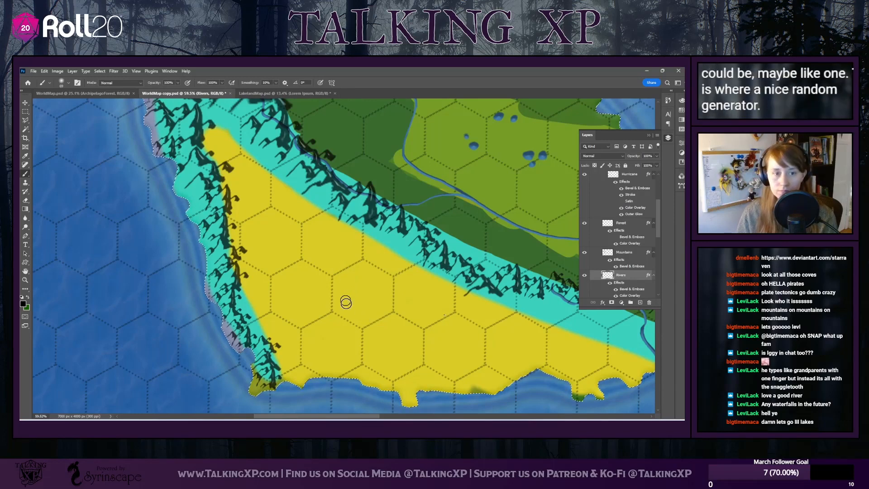
scroll(346, 303, up, 1)
scroll(347, 305, down, 2)
scroll(346, 305, up, 2)
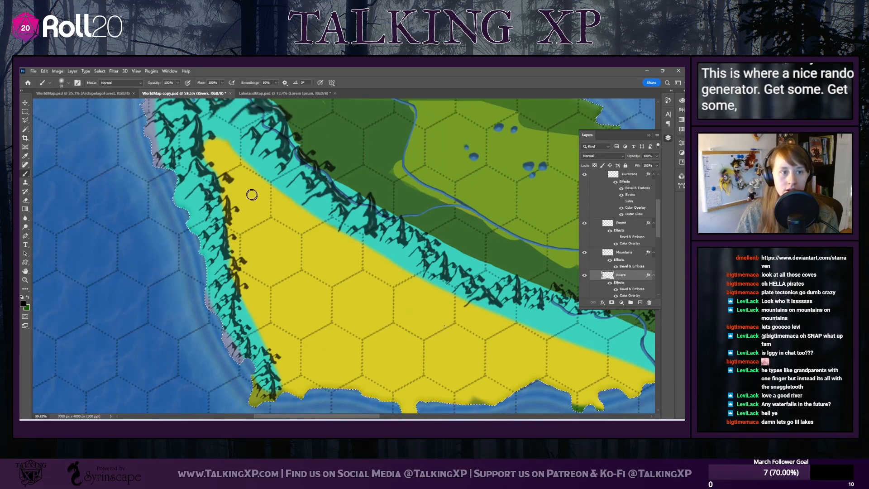
click(220, 145)
click(230, 145)
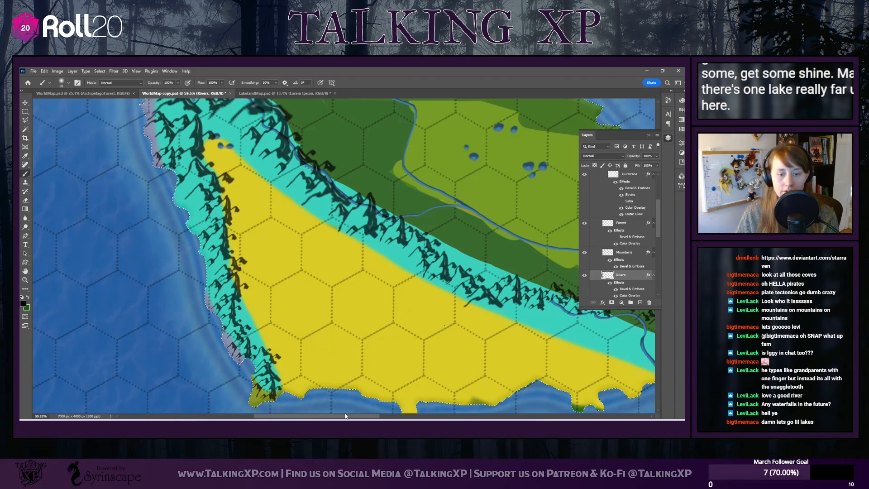
Paint an irregular, branching lake over the glowing spot in the middle of the small far-eastern island
scroll(484, 404, right, 10)
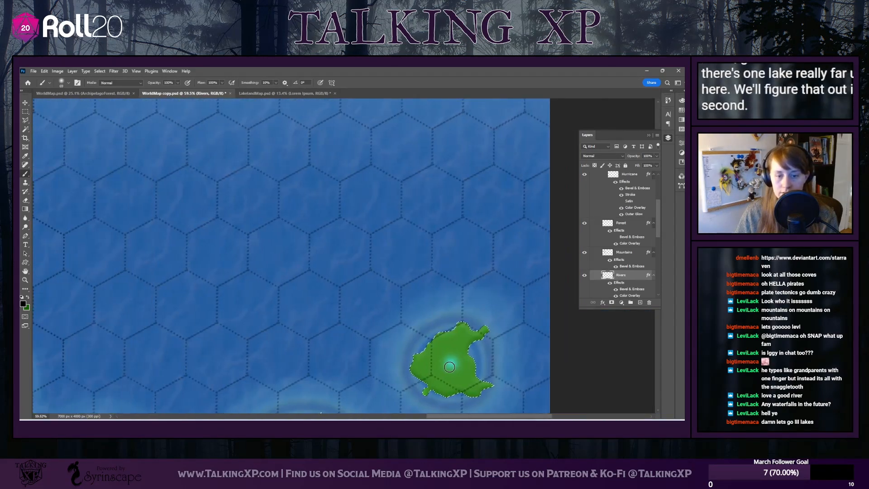
drag(449, 367, 443, 376)
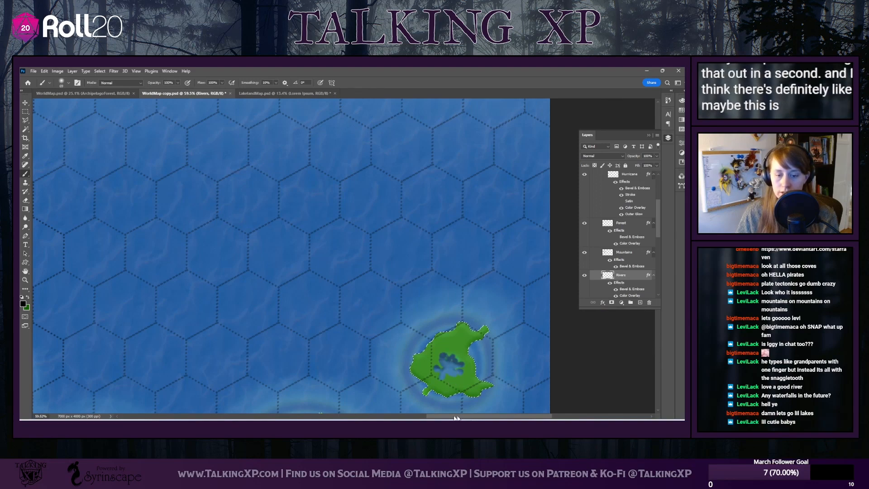
Paint a small irregular lake beside the mountains on the little island south of the desert coast
drag(457, 417, 417, 417)
scroll(409, 347, down, 4)
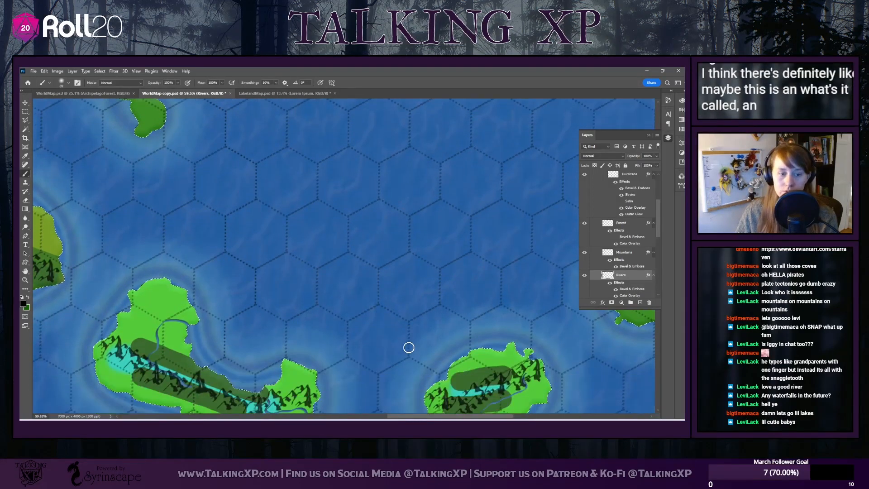
scroll(409, 347, down, 2)
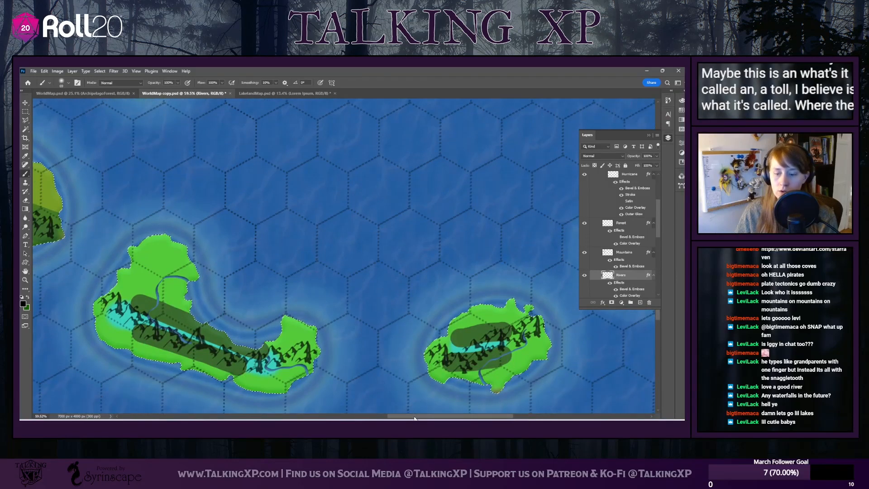
drag(415, 417, 431, 417)
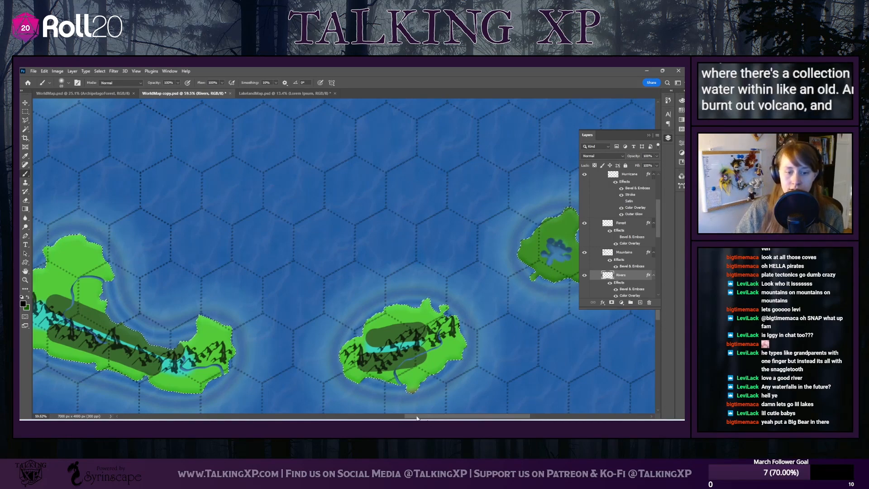
scroll(423, 405, left, 5)
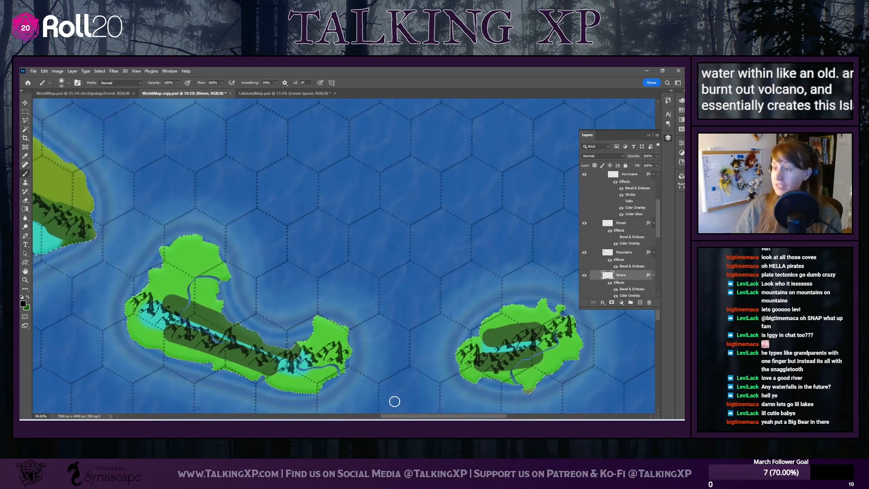
scroll(371, 400, left, 10)
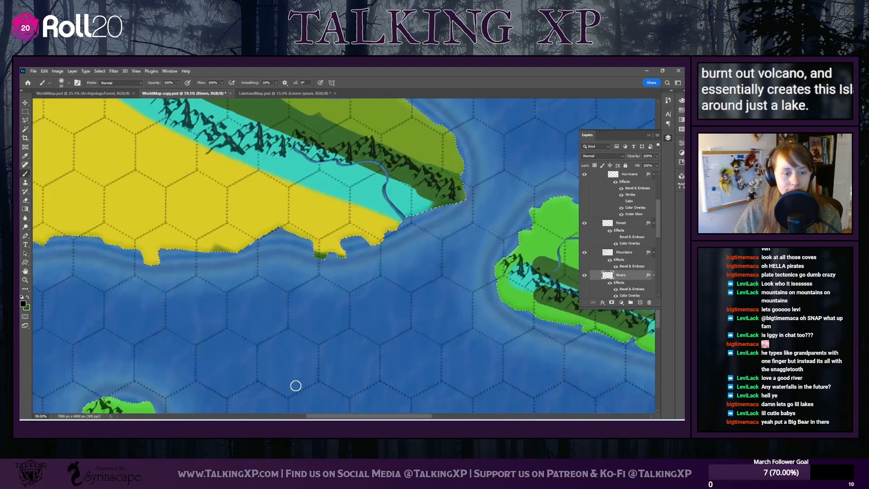
scroll(296, 386, down, 3)
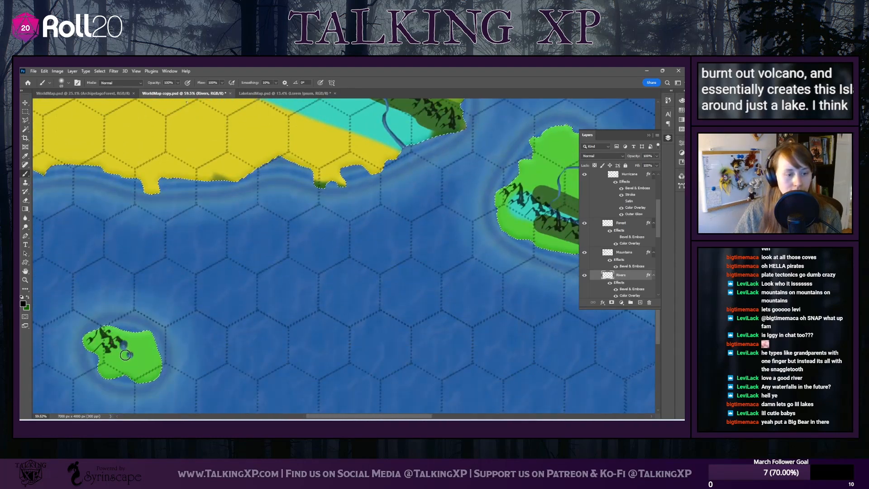
Switch to the Flat 7 px brush at size 15 and join the twin lakes in the northwestern dark-green lowland into one bear-shaped lake
scroll(430, 358, up, 1)
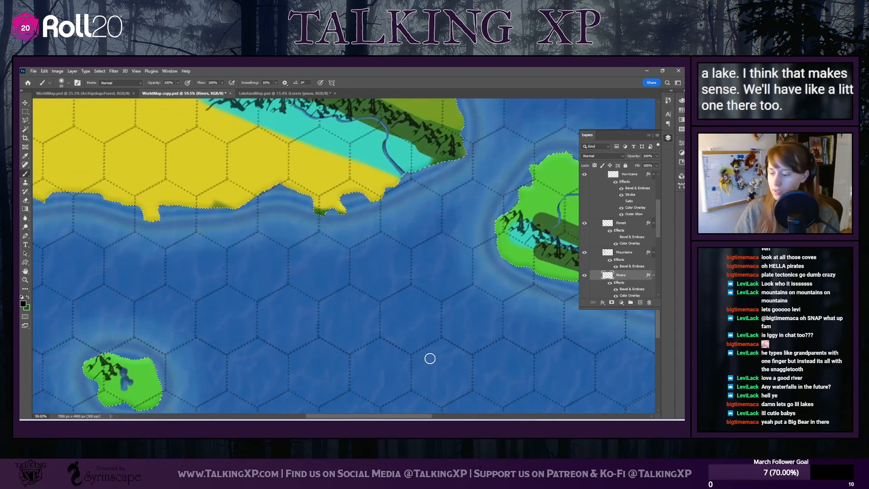
scroll(431, 359, up, 9)
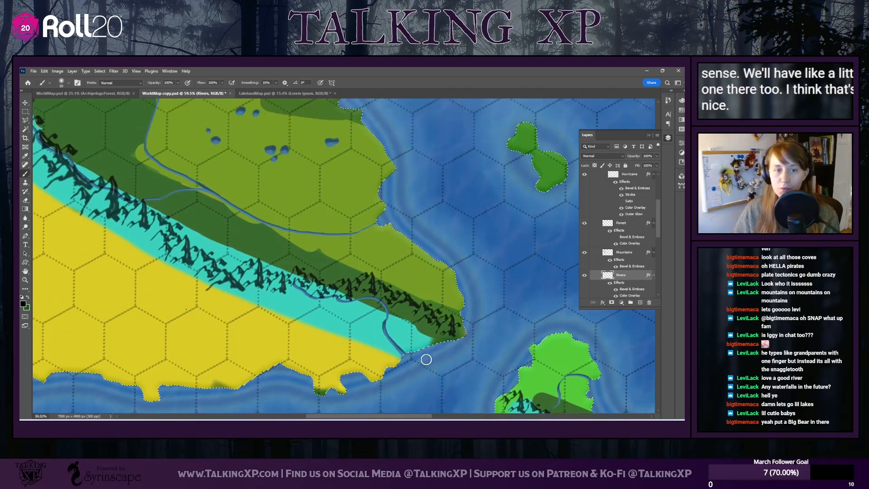
scroll(426, 360, up, 1)
drag(339, 417, 272, 417)
scroll(301, 166, up, 5)
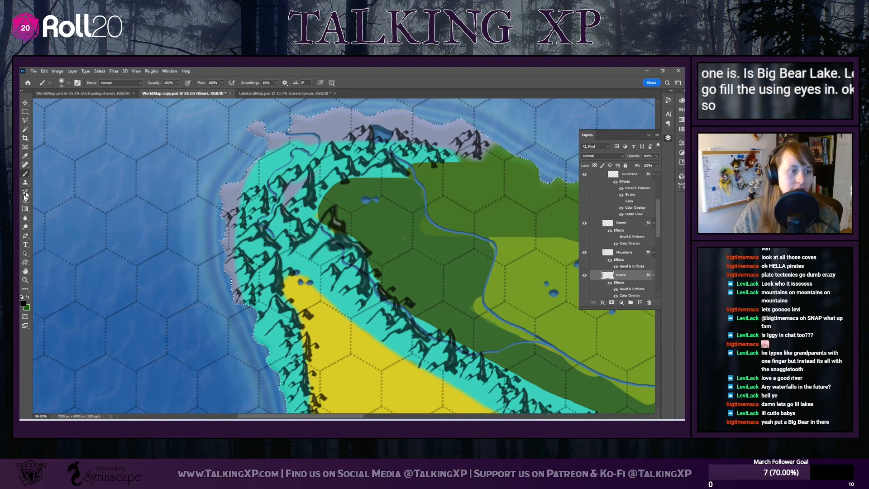
click(63, 83)
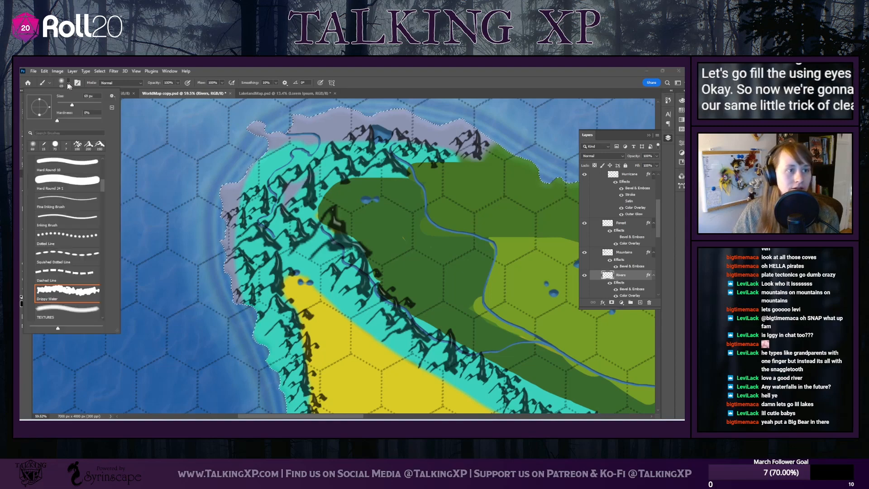
scroll(67, 239, up, 3)
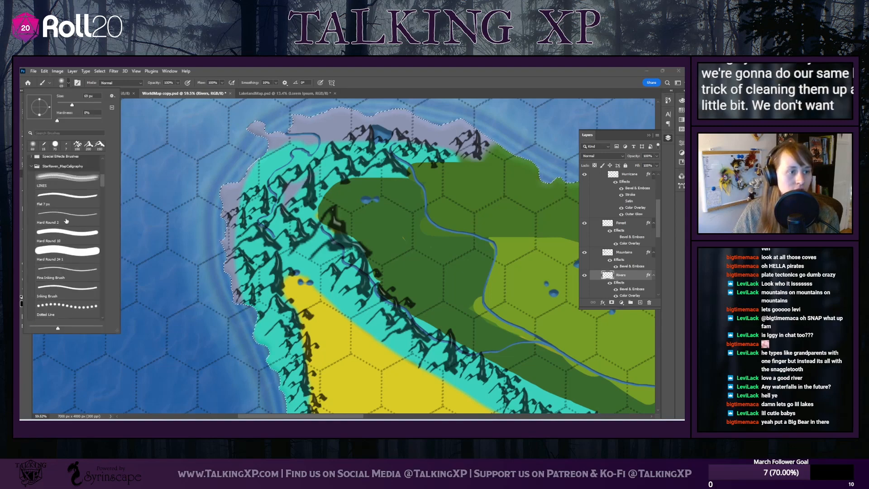
click(63, 197)
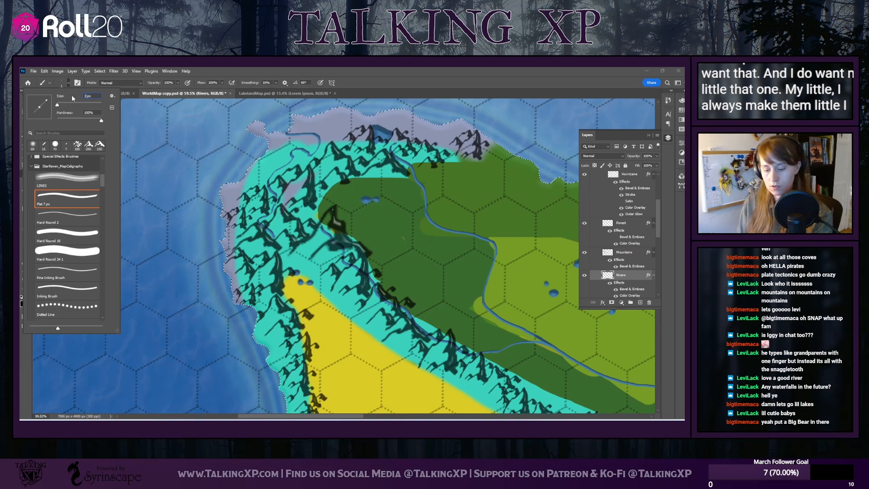
text(15)
key(Return)
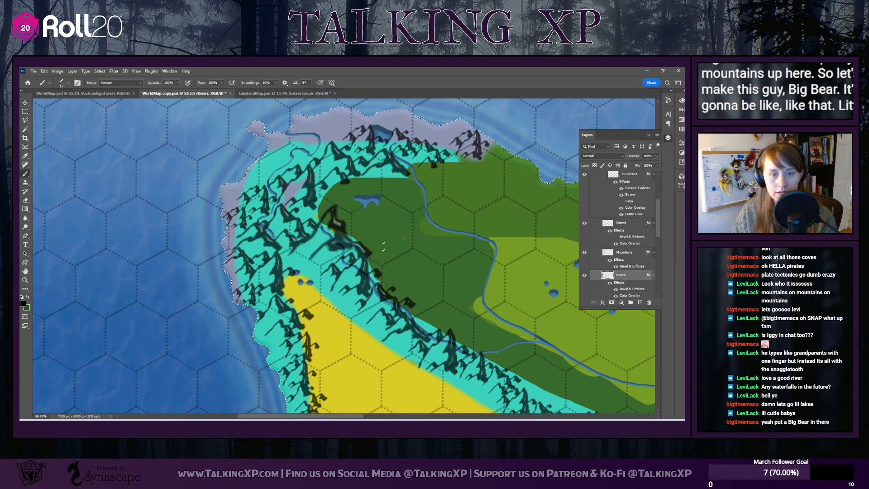
Erase the stamped lakes at the desert's northwestern tip and paint new elongated lakes among the mountains just above it
scroll(300, 256, down, 3)
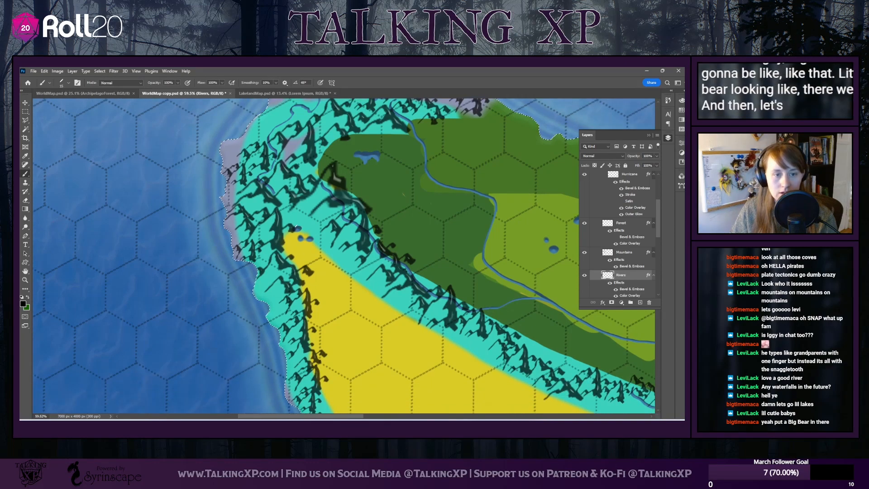
click(26, 200)
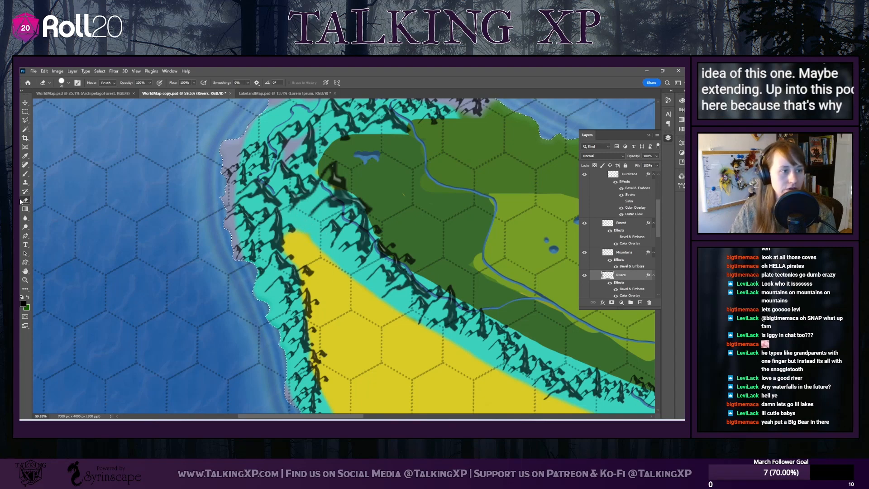
click(25, 174)
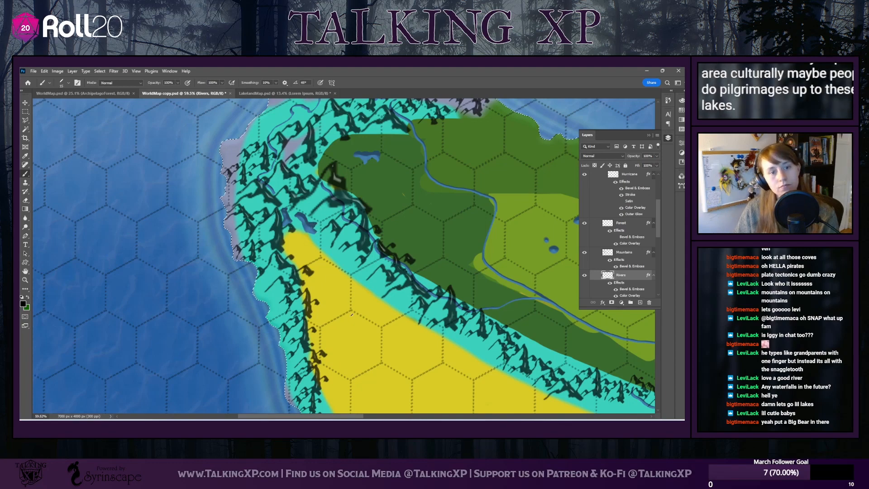
Reshape the two easternmost lake stamps in the light-green lowland into larger, solid, irregular lakes
scroll(363, 420, right, 5)
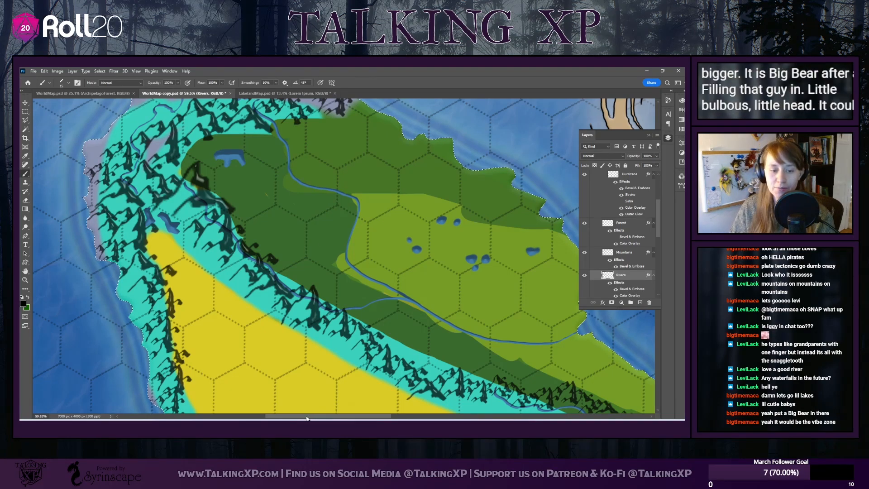
drag(446, 359, 304, 338)
scroll(305, 337, down, 10)
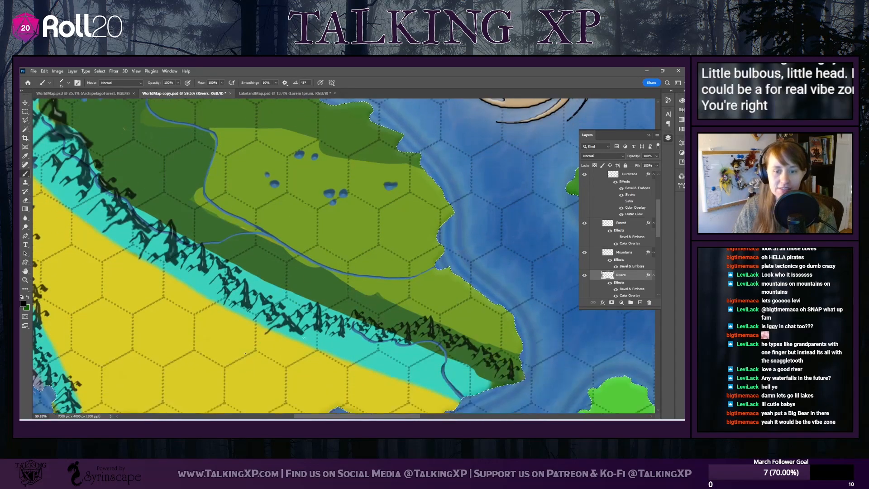
scroll(421, 248, up, 9)
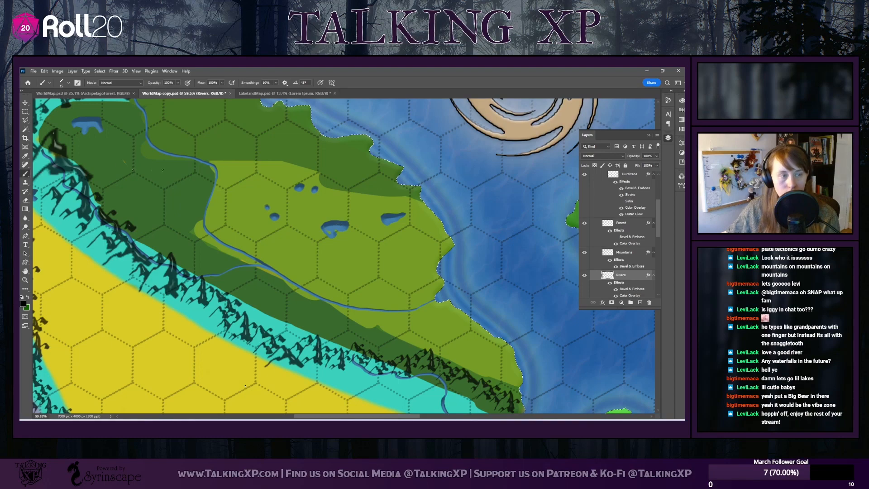
Enlarge the brush slightly and join the paired northern and western lake stamps in the light-green lowland into two solid, curved lakes
click(69, 84)
drag(60, 105, 63, 107)
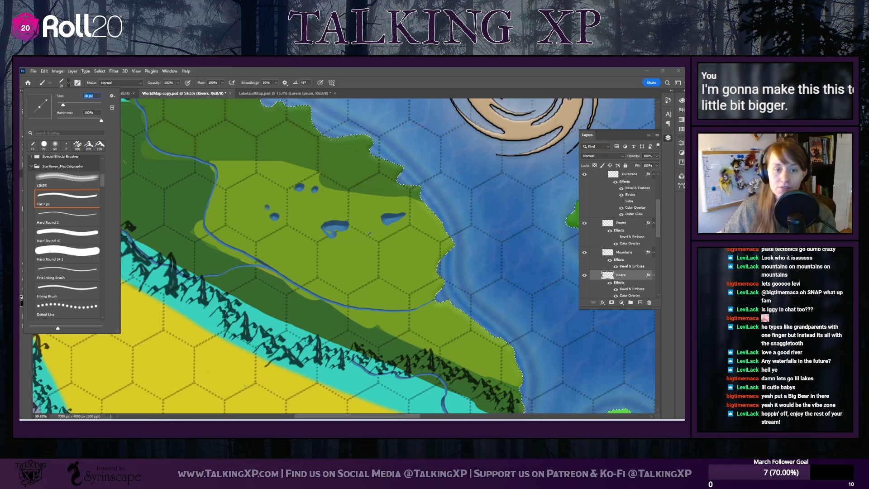
click(327, 226)
drag(327, 226, 330, 230)
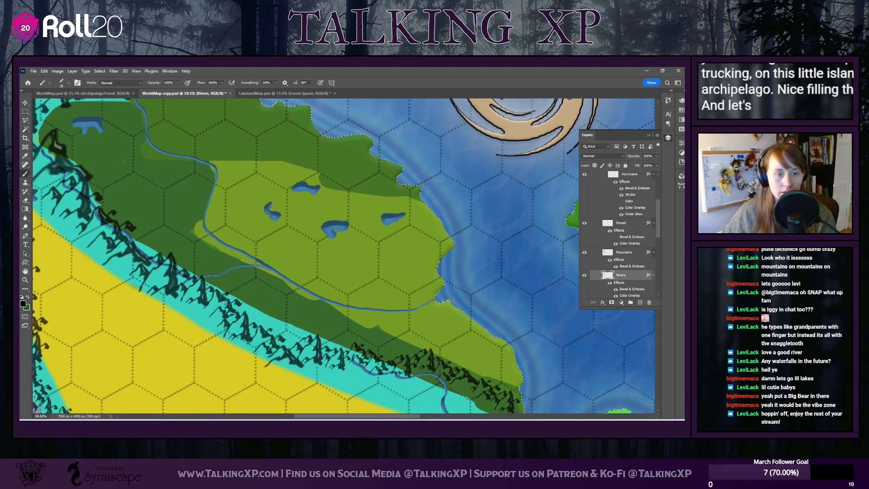
drag(267, 204, 272, 214)
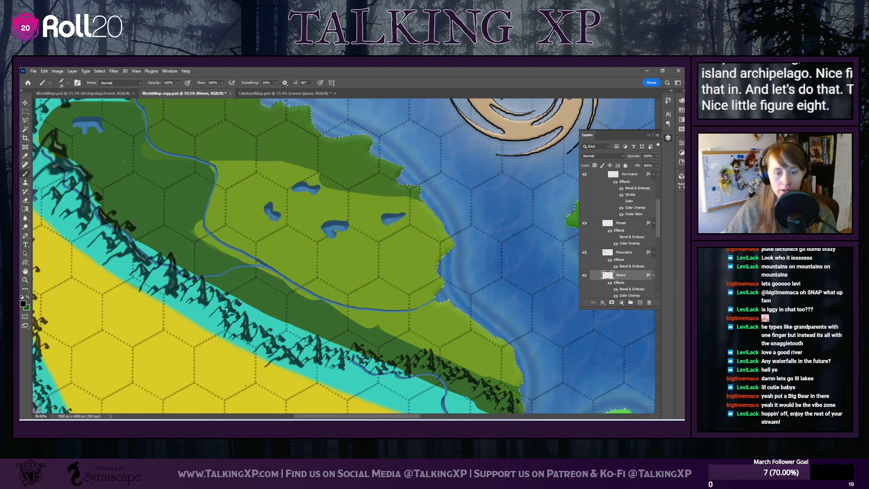
Fill in and widen the lakes on the small southern island and the far-eastern island
scroll(309, 241, right, 6)
scroll(309, 241, down, 4)
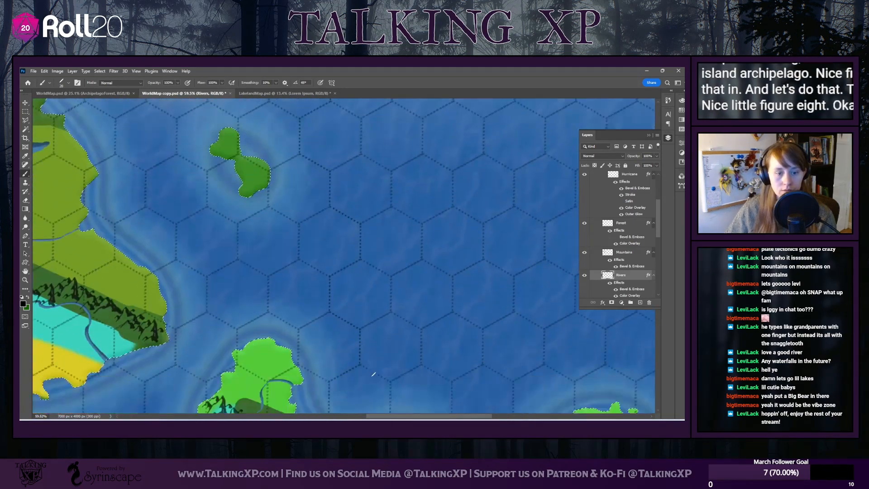
scroll(310, 241, down, 6)
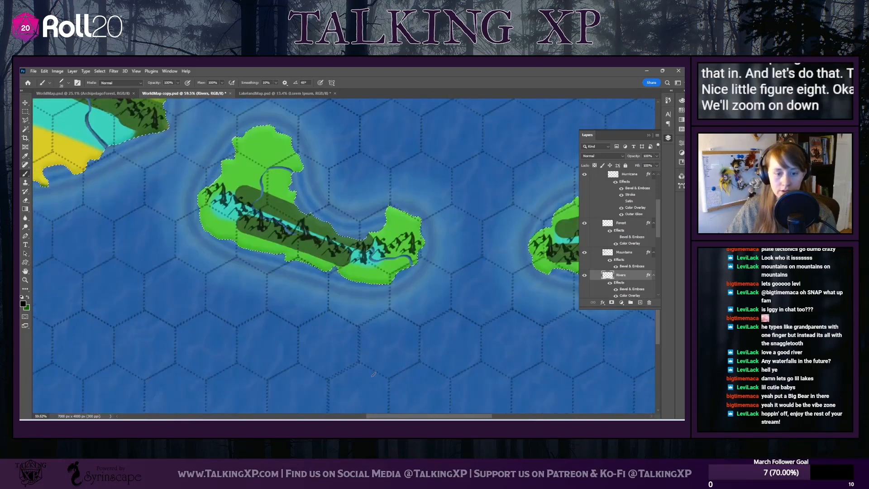
scroll(310, 241, left, 3)
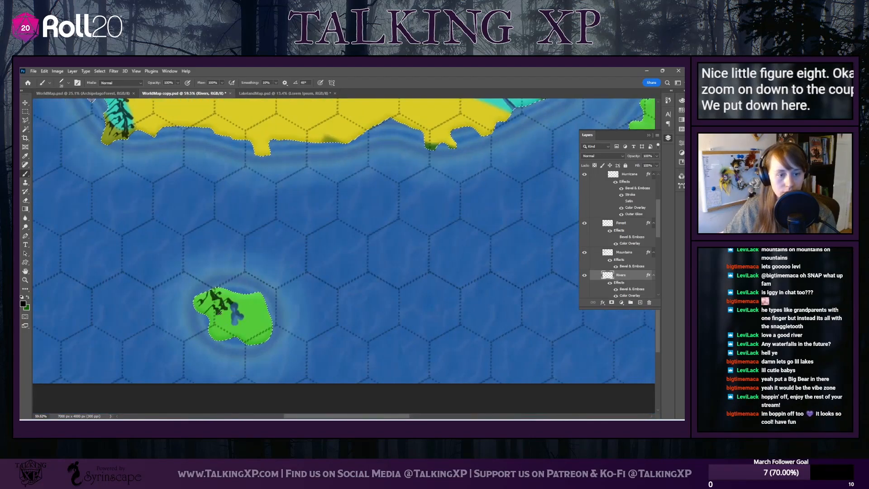
drag(235, 311, 234, 304)
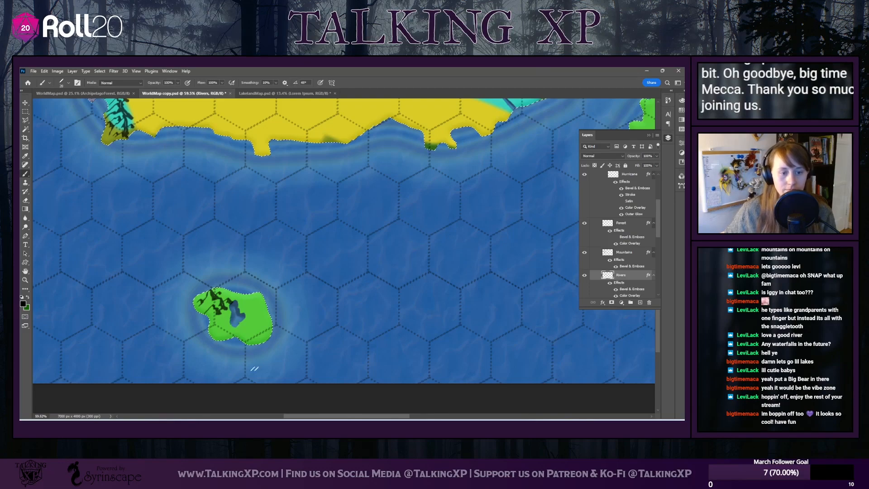
drag(304, 416, 458, 410)
scroll(432, 313, up, 5)
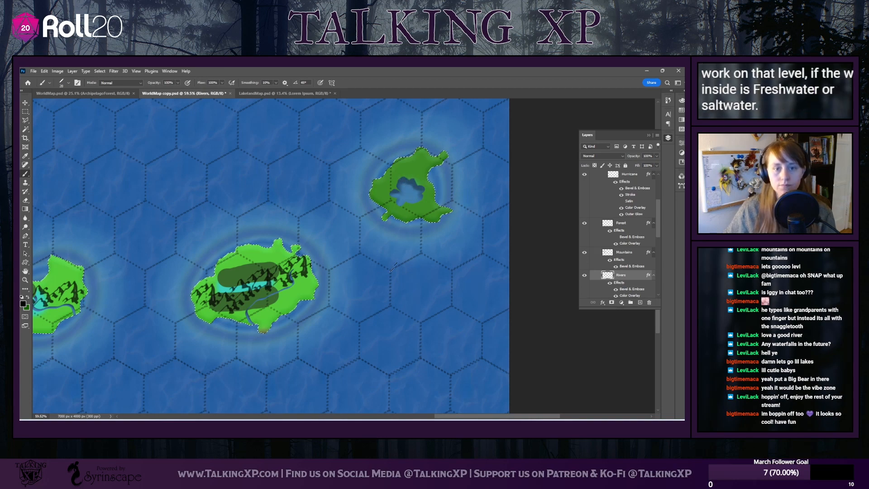
Make the Forest layer the active layer for adding trees to the map
drag(457, 416, 290, 416)
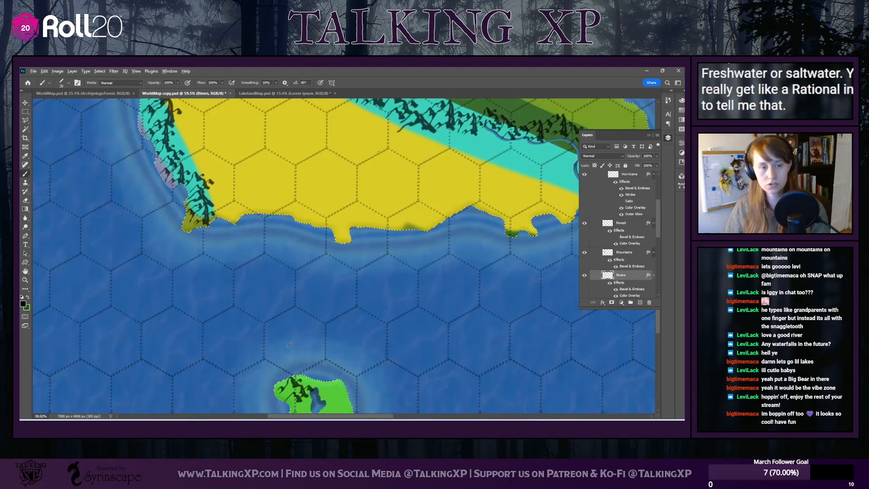
scroll(423, 251, down, 12)
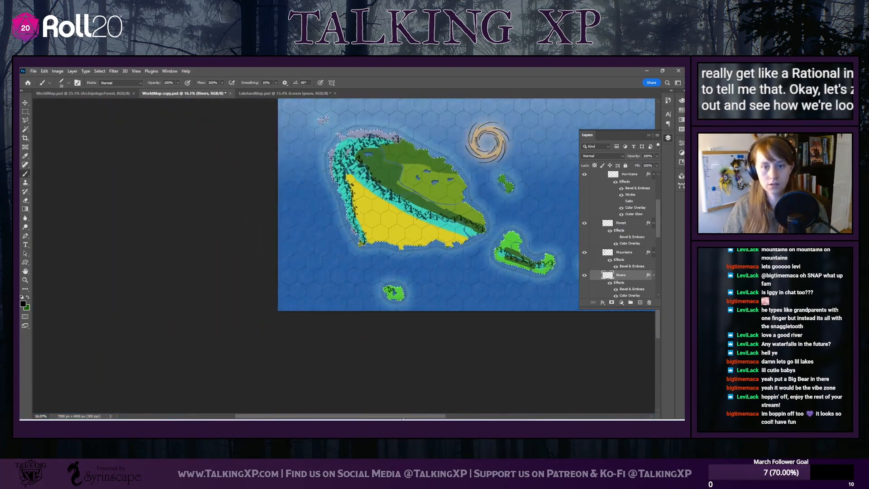
drag(414, 416, 463, 416)
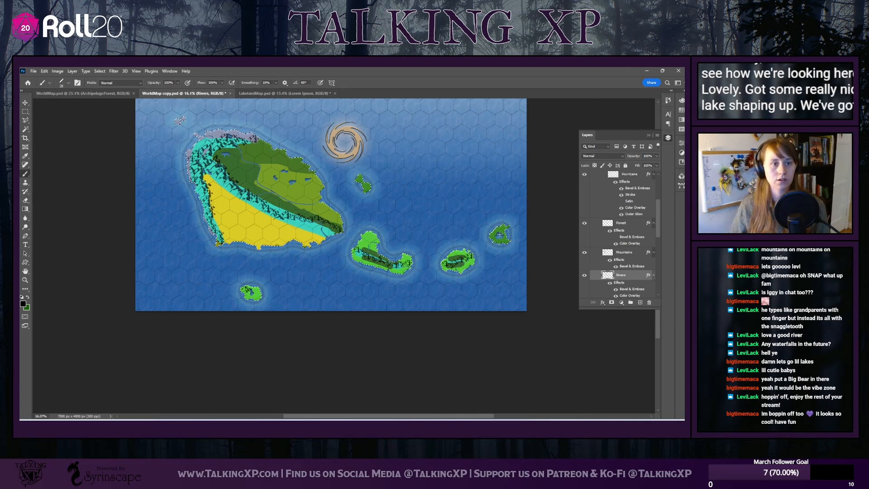
scroll(426, 217, up, 3)
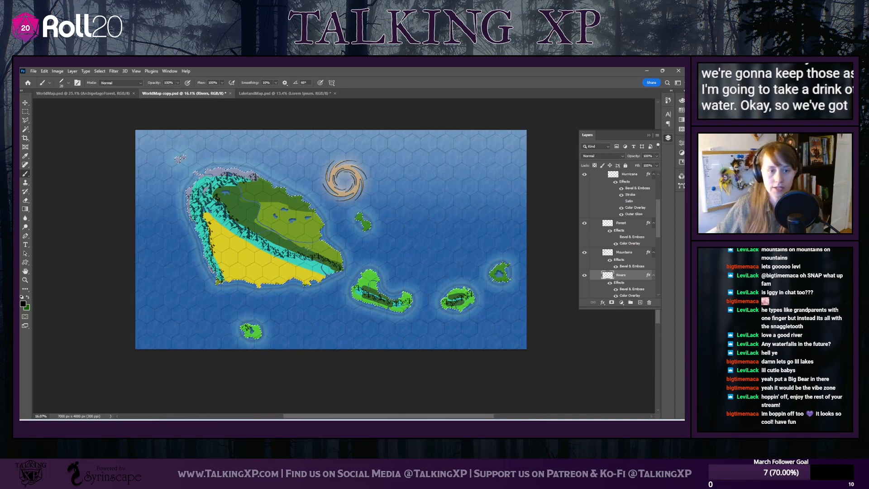
scroll(304, 199, up, 2)
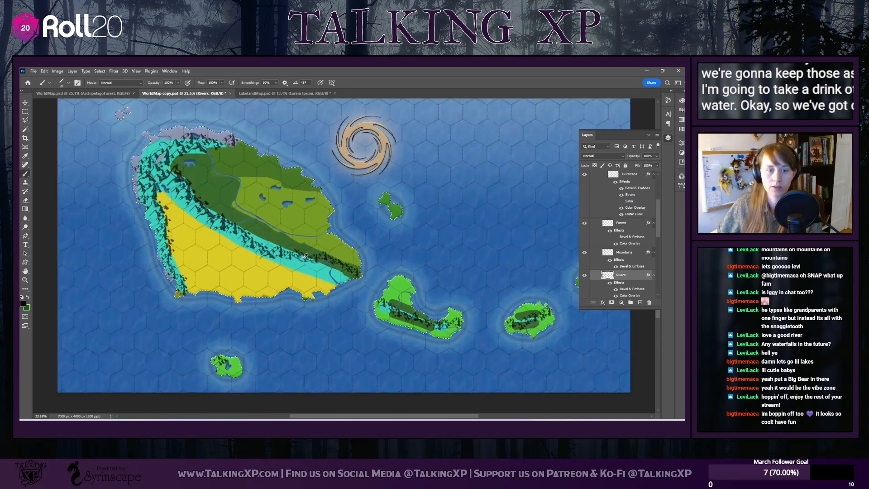
click(621, 223)
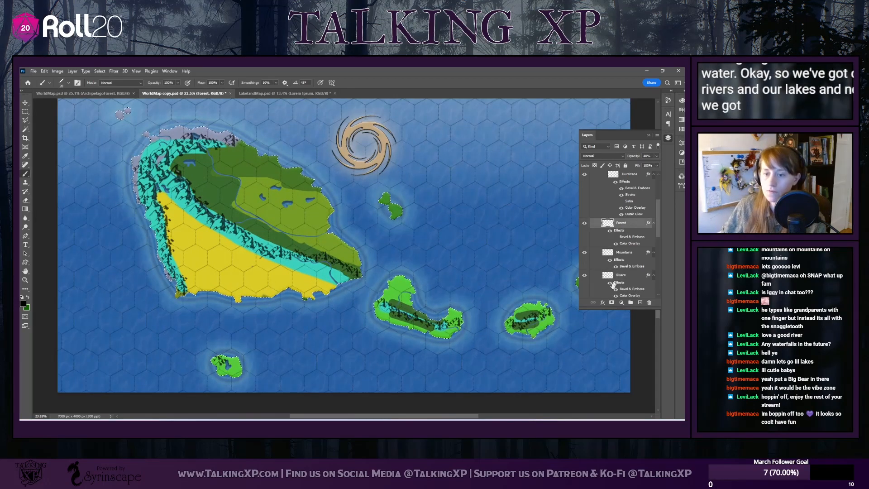
Choose the Pine Tree Block 3 brush for stamping forests on the main island
click(68, 83)
scroll(61, 279, down, 4)
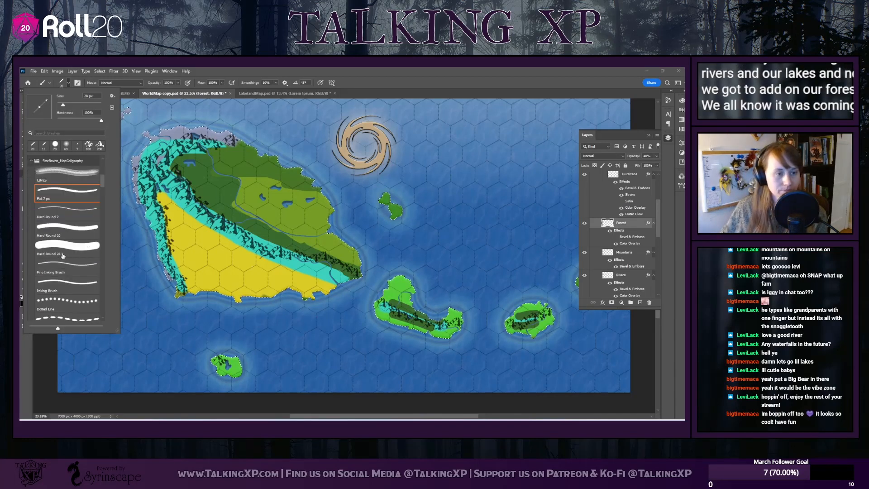
drag(104, 193, 113, 319)
scroll(75, 217, up, 4)
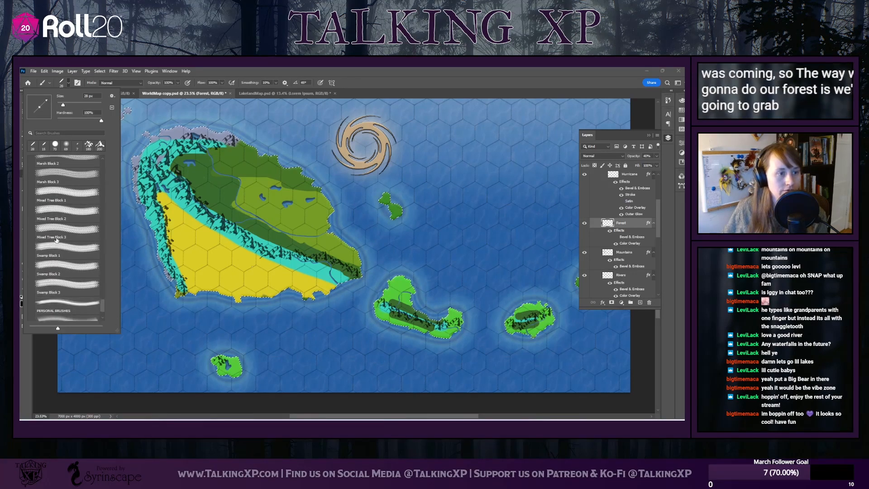
click(76, 217)
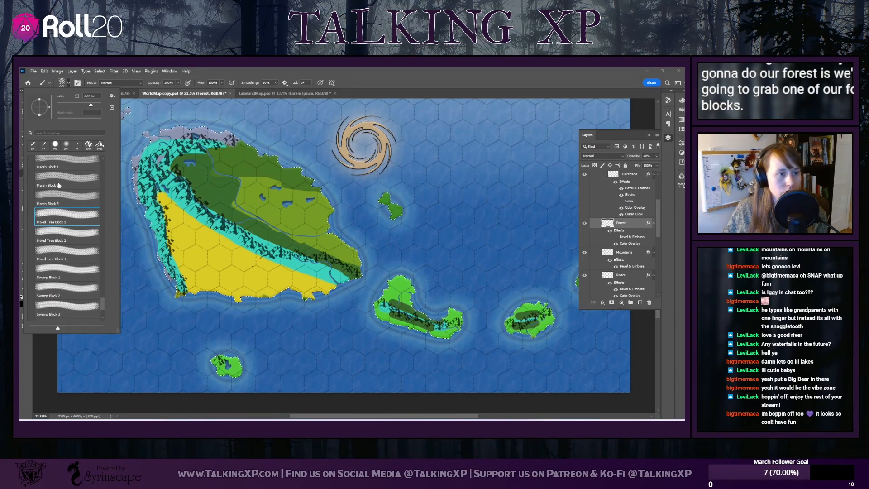
click(53, 197)
scroll(53, 197, up, 1)
scroll(53, 197, up, 2)
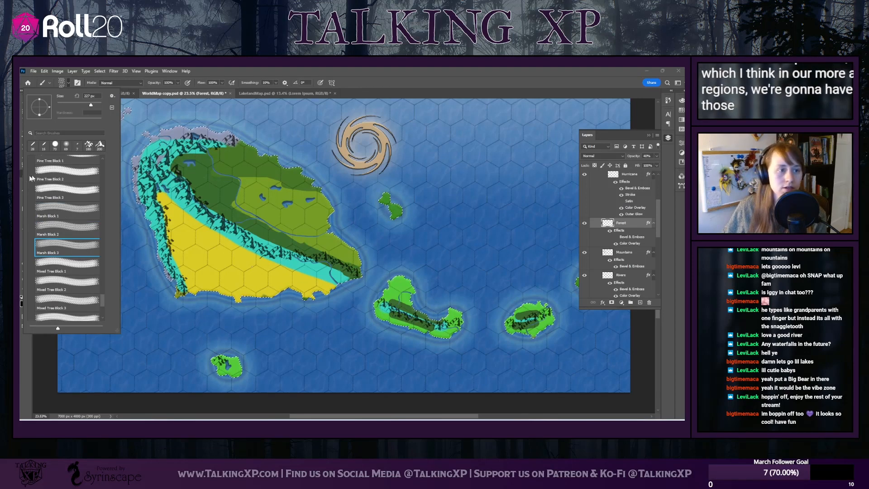
click(75, 208)
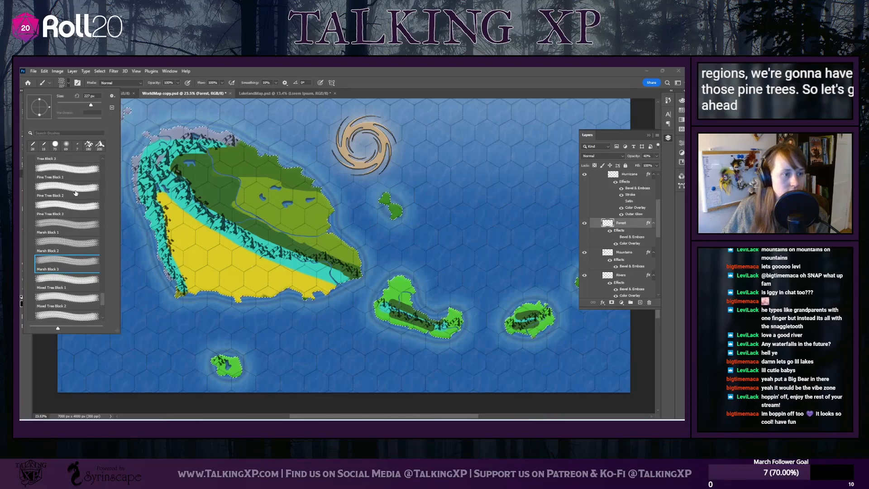
scroll(75, 215, up, 1)
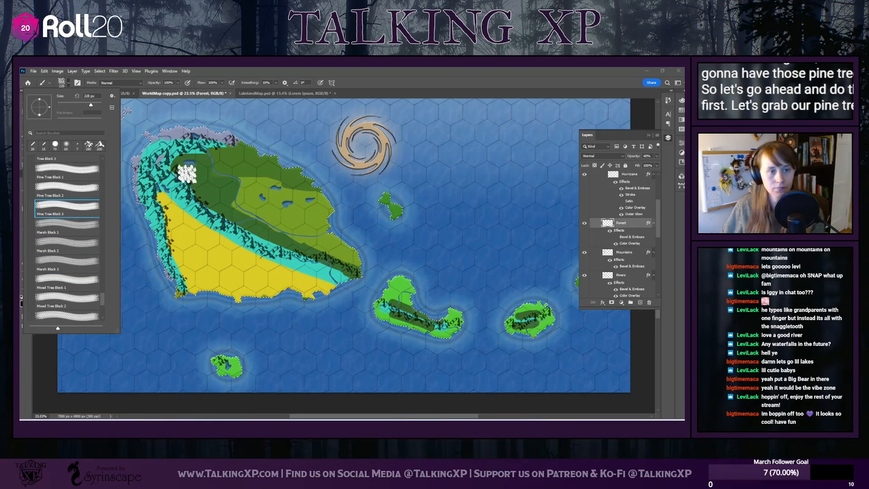
scroll(187, 173, up, 4)
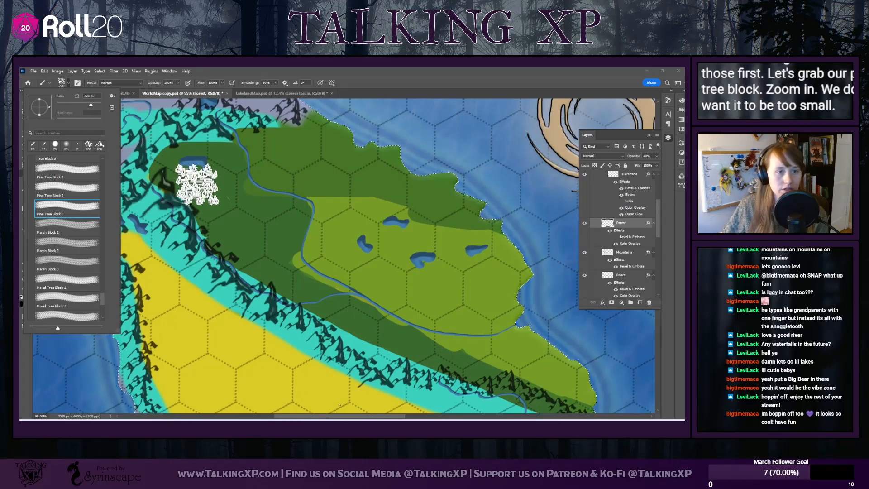
scroll(195, 195, up, 3)
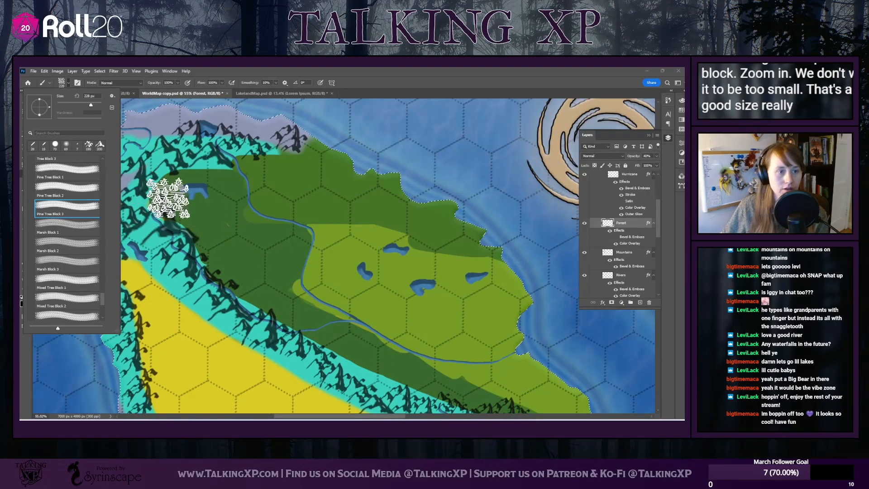
key(Escape)
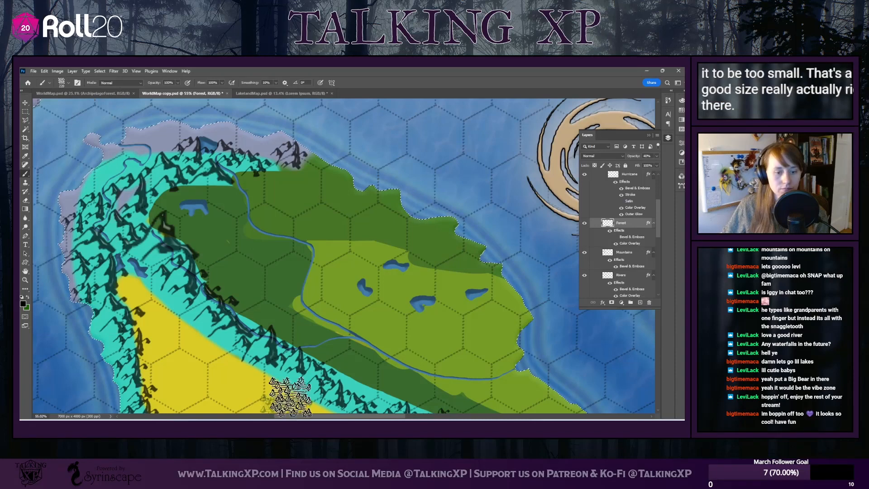
Stamp pine trees around the main island's northwestern lake and across the river along the northern mountains
scroll(241, 310, down, 5)
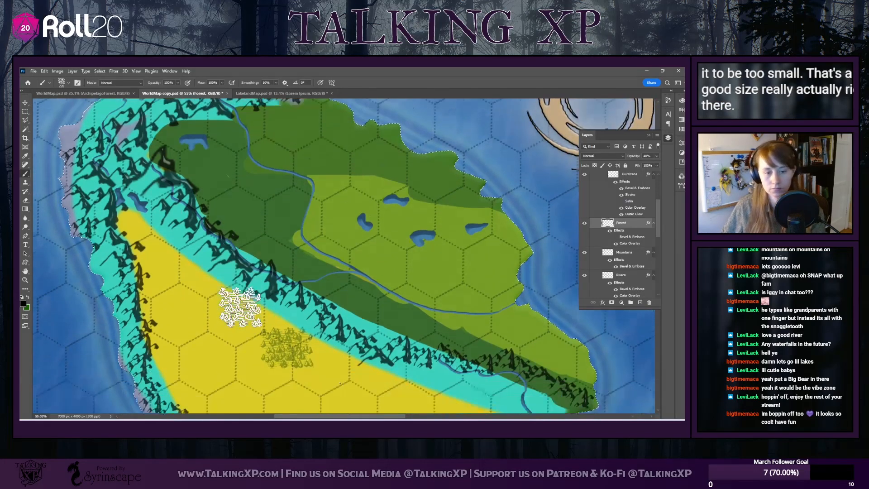
scroll(195, 271, up, 6)
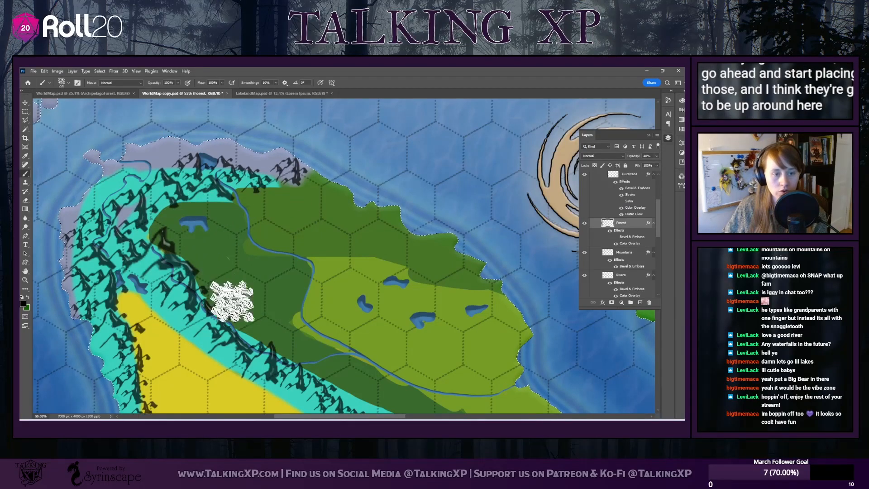
scroll(209, 284, up, 1)
scroll(208, 281, down, 3)
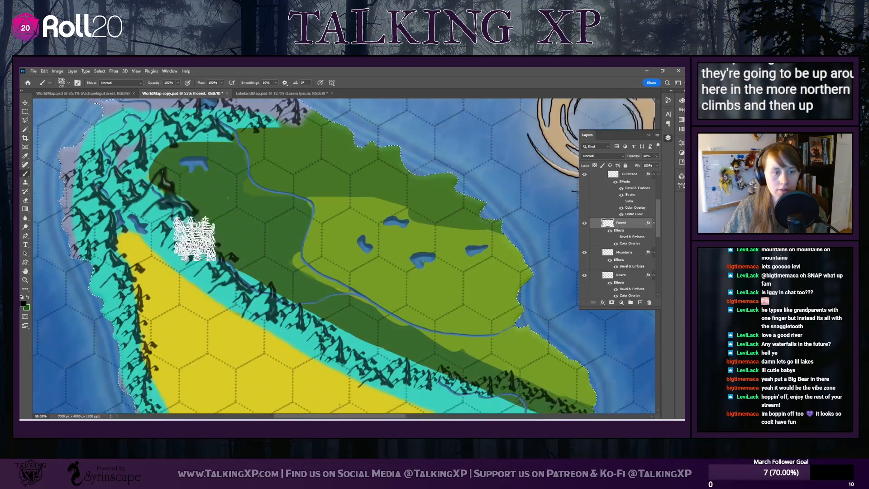
scroll(176, 217, up, 1)
click(150, 201)
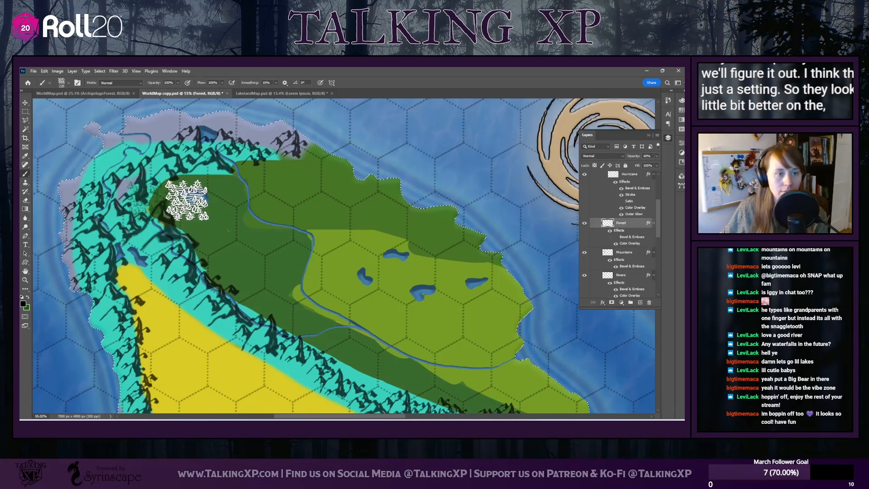
click(225, 201)
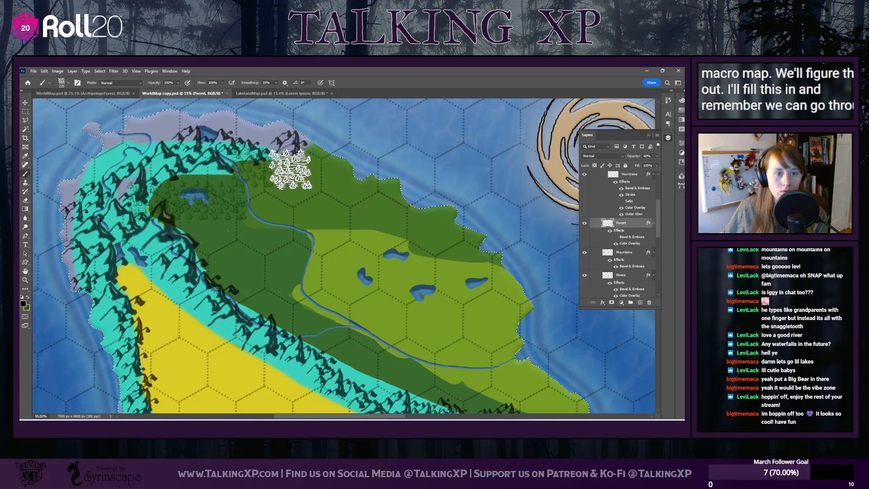
click(291, 169)
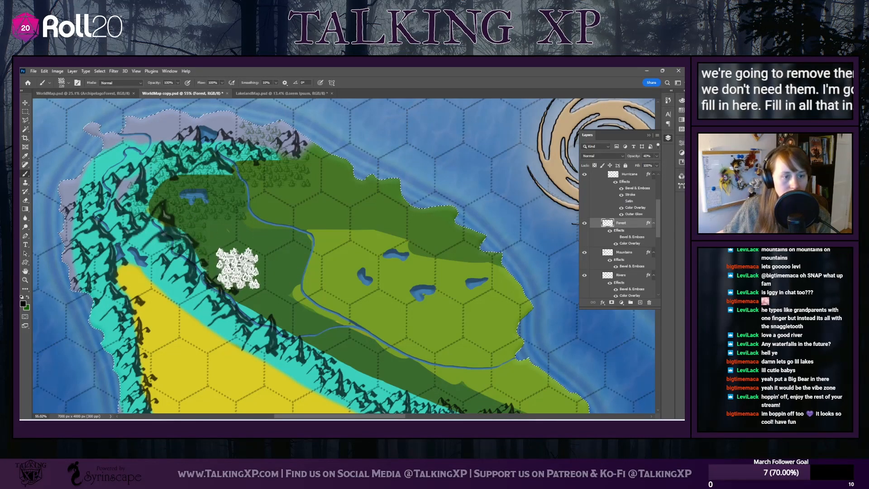
Extend the pine forest southeast from the lake through the dark-green lowland along the mountain range
click(226, 240)
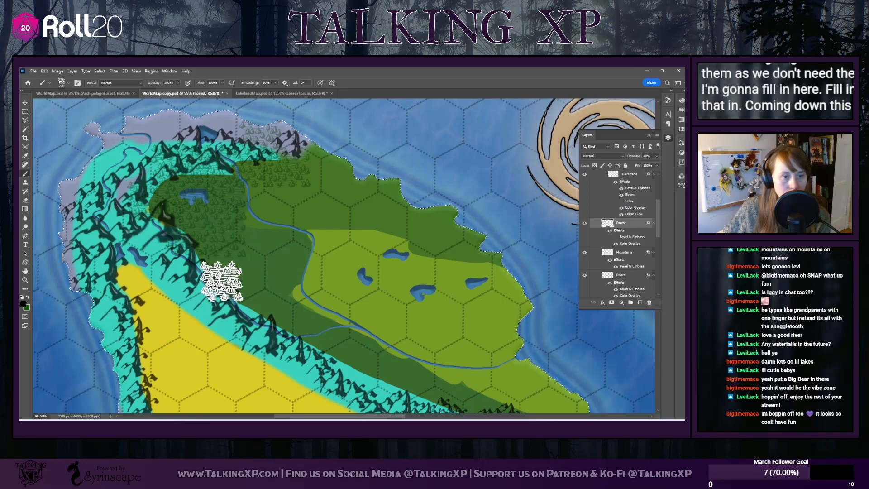
click(215, 276)
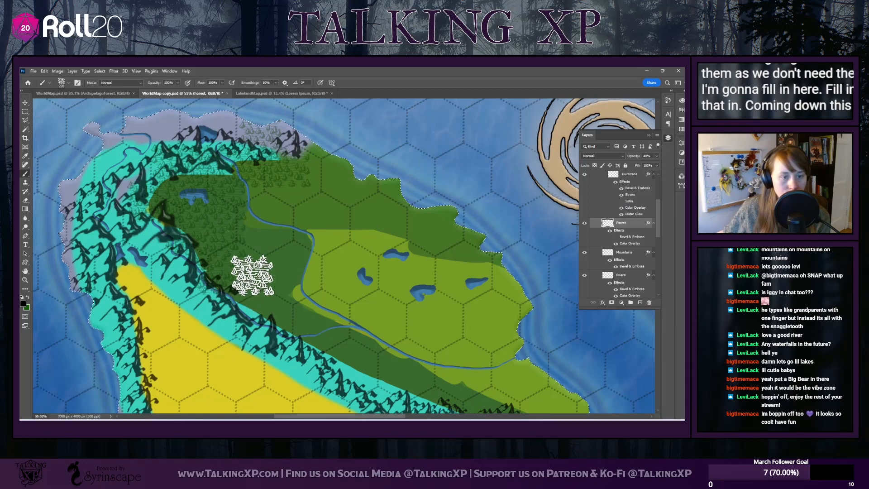
click(251, 312)
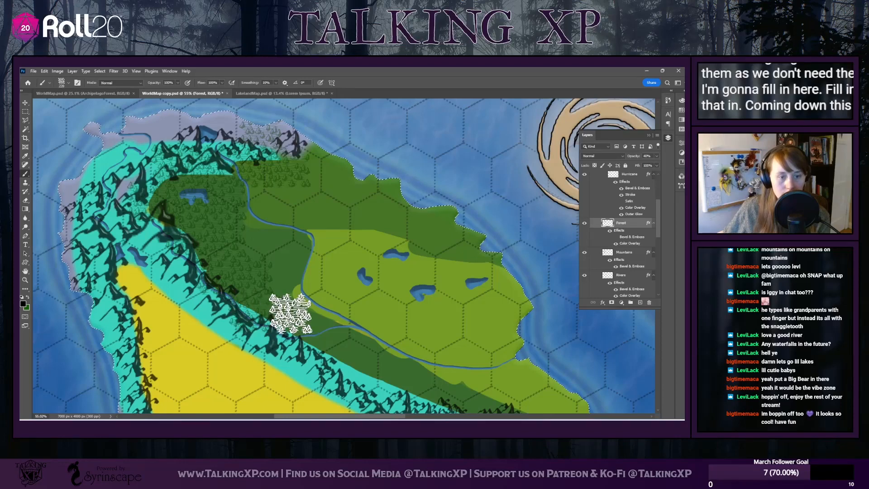
click(288, 312)
Fill the remaining dark-green ground between the mountains and the river with dense pines, ending the forest at the river
scroll(348, 360, down, 3)
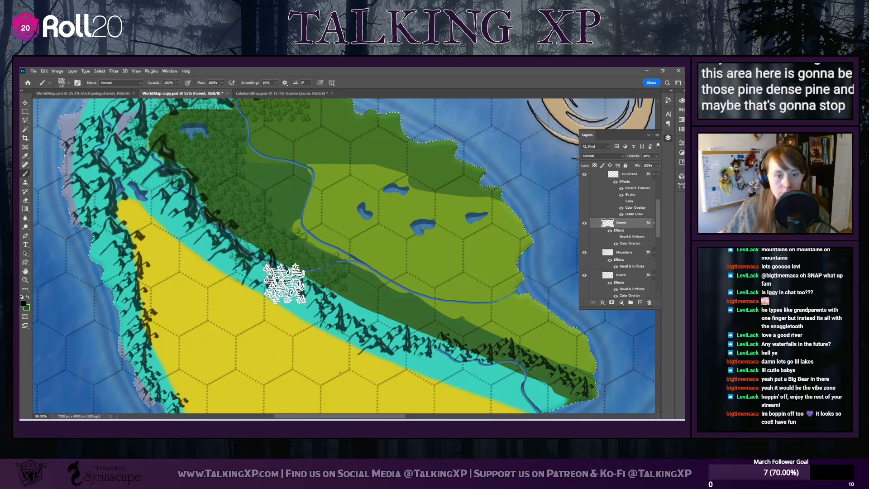
click(285, 283)
scroll(294, 139, down, 2)
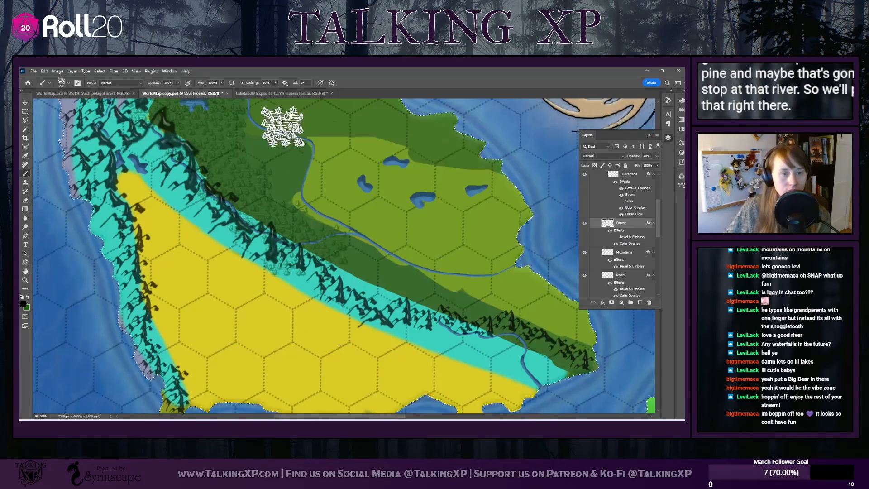
scroll(285, 132, up, 3)
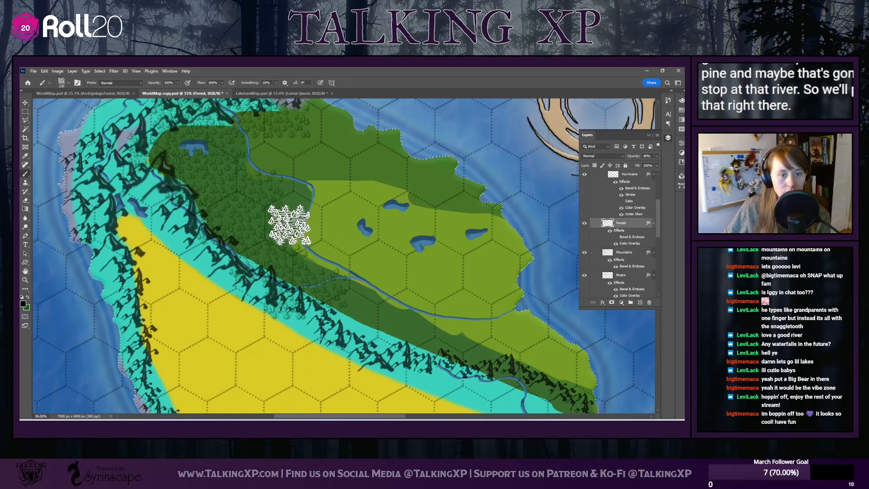
scroll(401, 288, up, 2)
scroll(391, 283, down, 8)
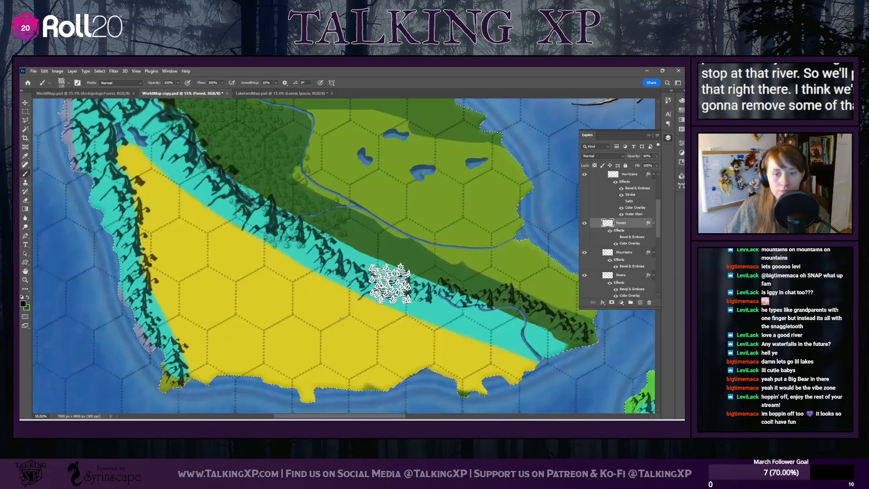
Stamp pine trees over the desert's northwestern tip, just below the mountain lakes
scroll(388, 398, up, 9)
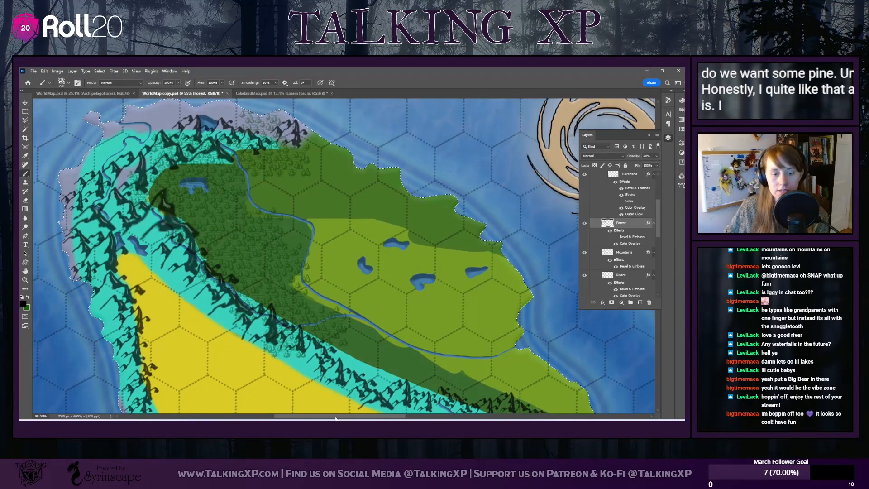
drag(335, 417, 322, 418)
scroll(217, 249, down, 2)
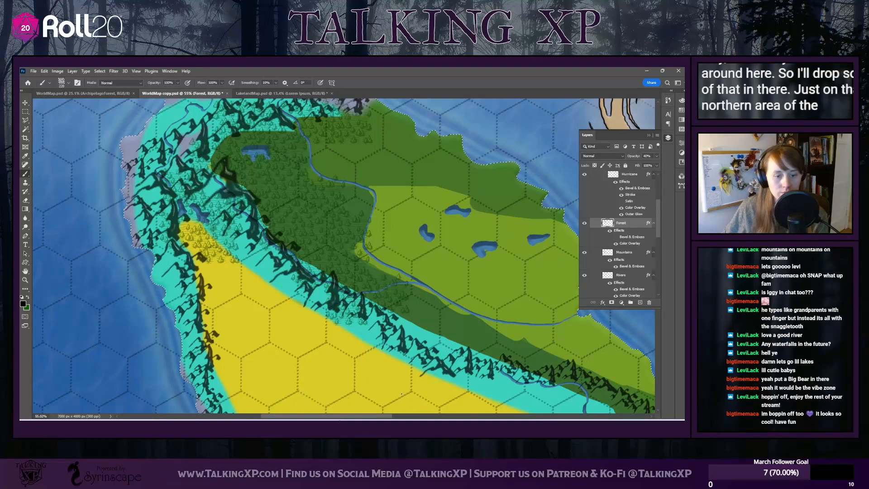
Examine the southeastern islands and the rest of the main island to decide which forest types suit them
mouse_move(332, 416)
mouse_down()
mouse_move(387, 417)
mouse_move(317, 418)
mouse_move(418, 419)
mouse_move(263, 417)
mouse_move(367, 417)
mouse_up()
scroll(305, 255, up, 1)
scroll(342, 256, down, 10)
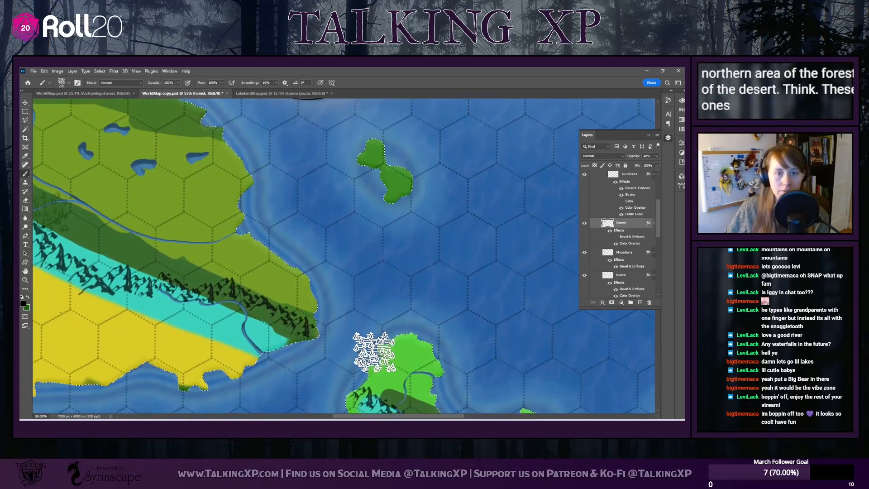
scroll(372, 354, down, 6)
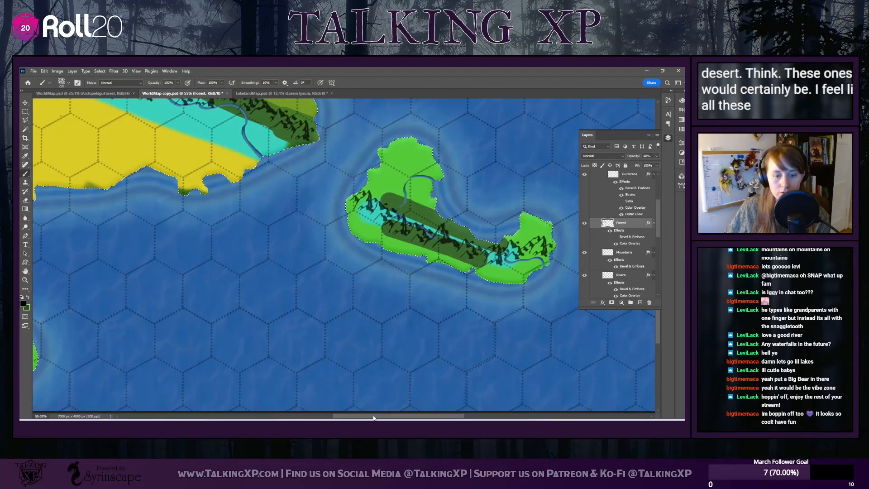
mouse_move(373, 417)
mouse_down()
mouse_move(290, 417)
mouse_move(399, 418)
mouse_up()
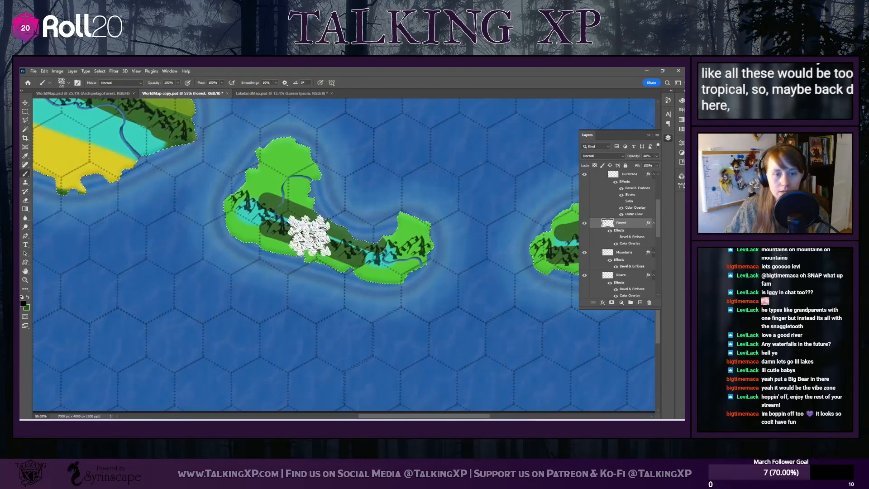
scroll(374, 384, up, 4)
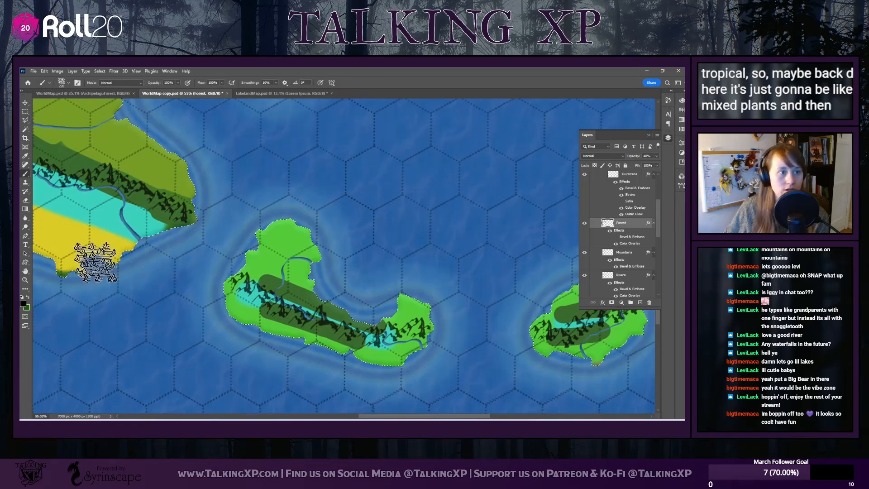
drag(393, 416, 309, 417)
scroll(244, 353, up, 9)
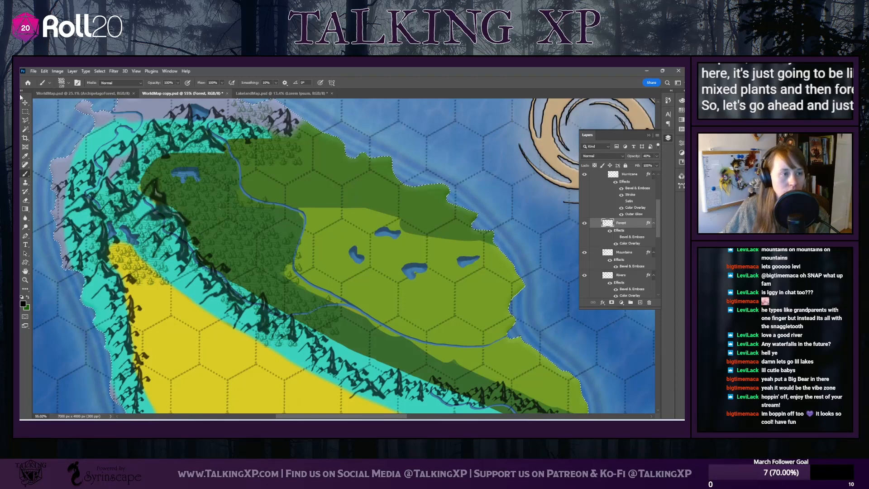
Resize the eraser to 53 px and erase stray pines from the western mountains beside the mountain lakes on the Forest layer
scroll(351, 333, up, 1)
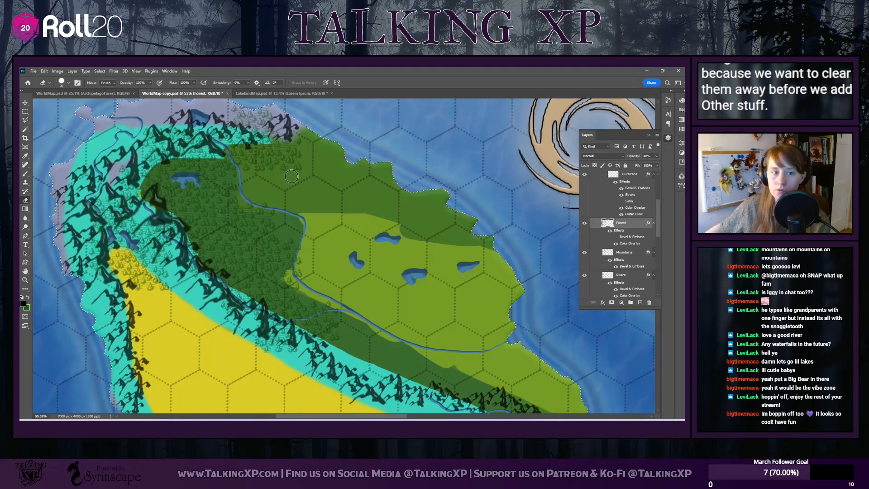
scroll(291, 176, up, 6)
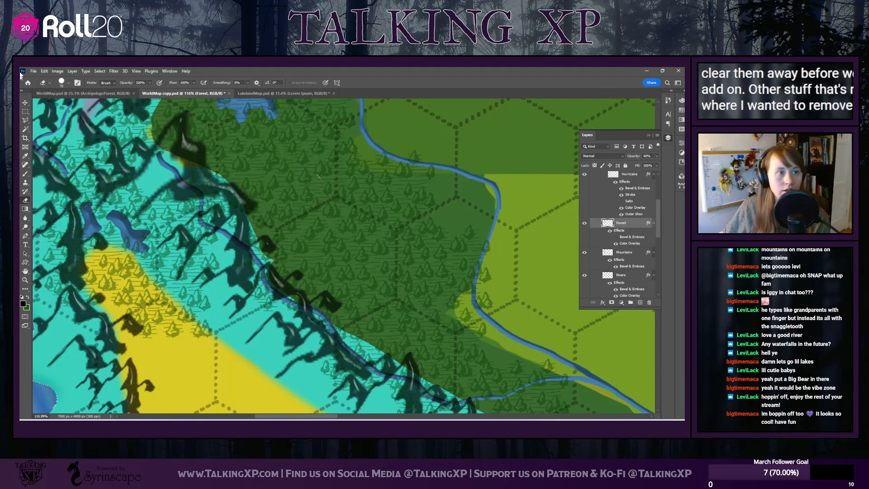
click(62, 83)
drag(70, 106, 68, 105)
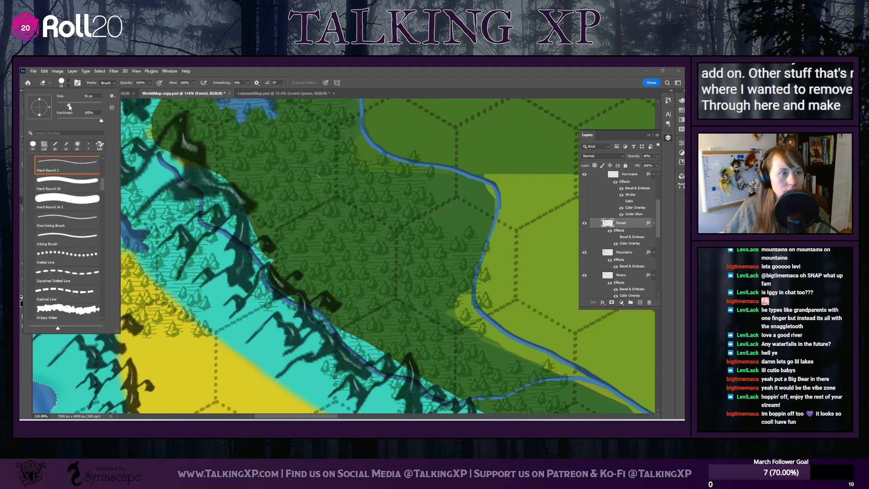
click(175, 135)
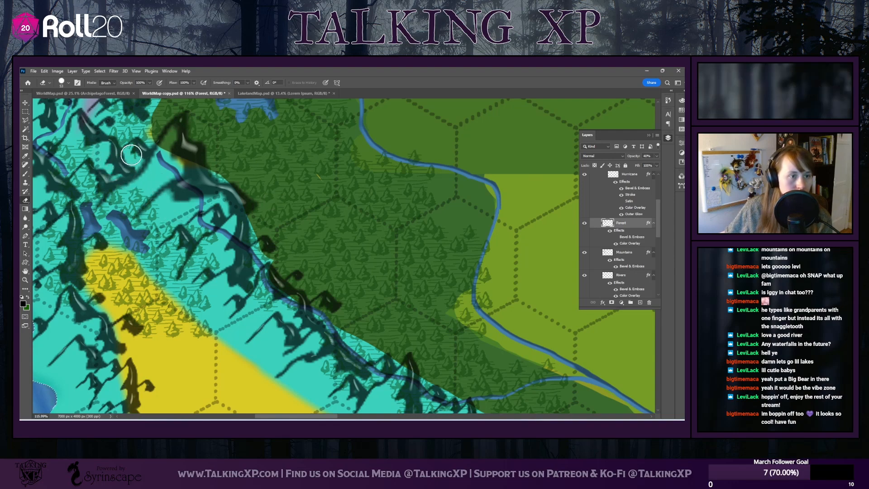
drag(293, 416, 275, 416)
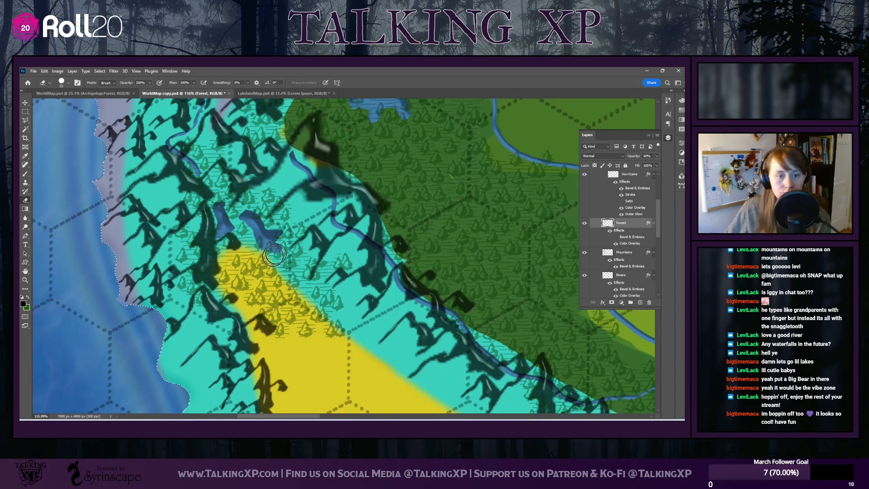
Reorder the layers so that Rivers and Mountains both sit above Forest, with Rivers on top
scroll(246, 257, down, 1)
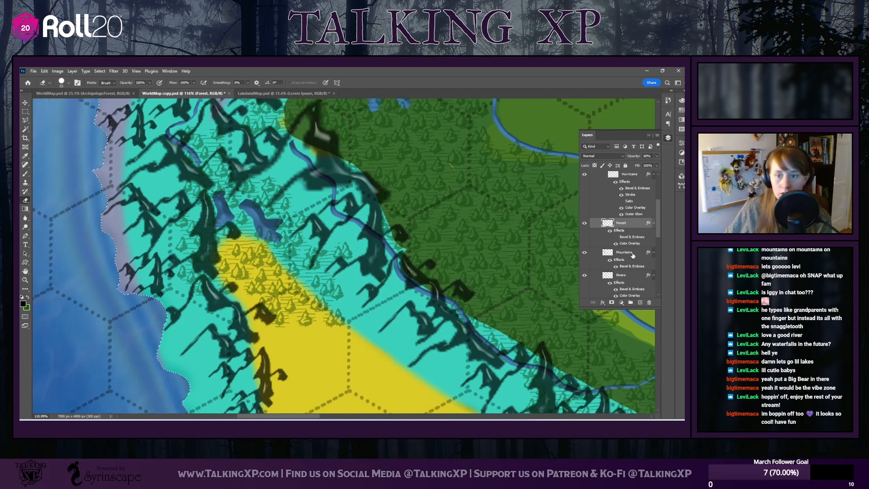
drag(625, 263, 621, 221)
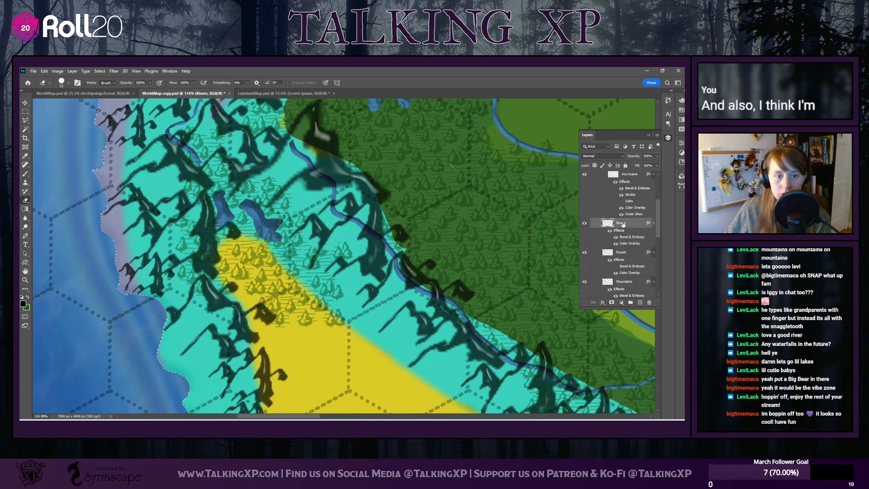
scroll(266, 334, up, 1)
scroll(266, 334, down, 2)
scroll(267, 334, up, 1)
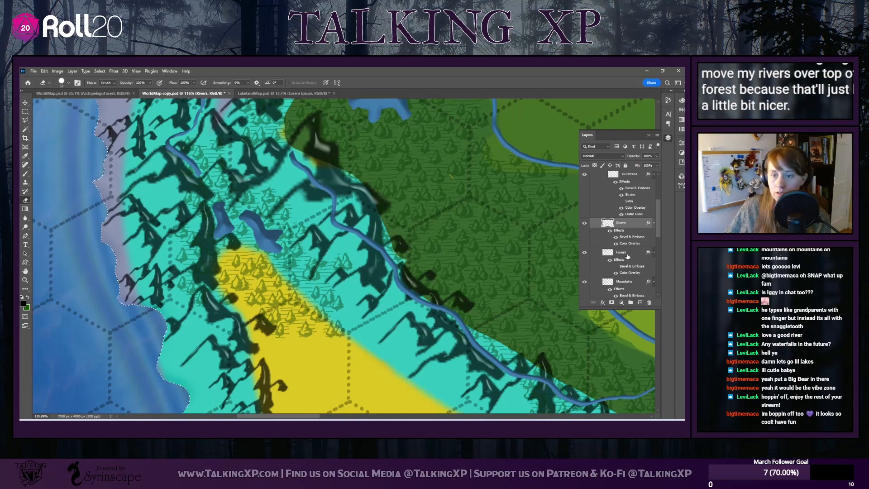
drag(619, 268, 620, 250)
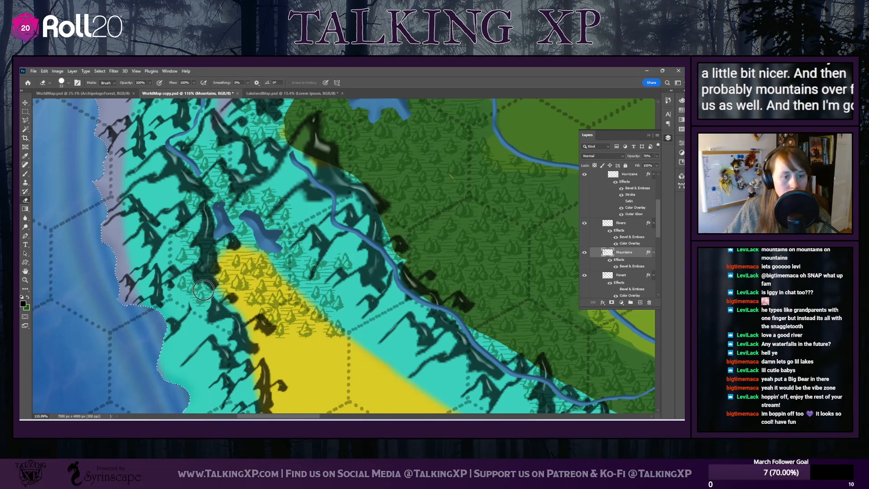
On the Forest layer, erase the pines from the pale mountain valley west of the forest lake and the surrounding peaks
click(627, 274)
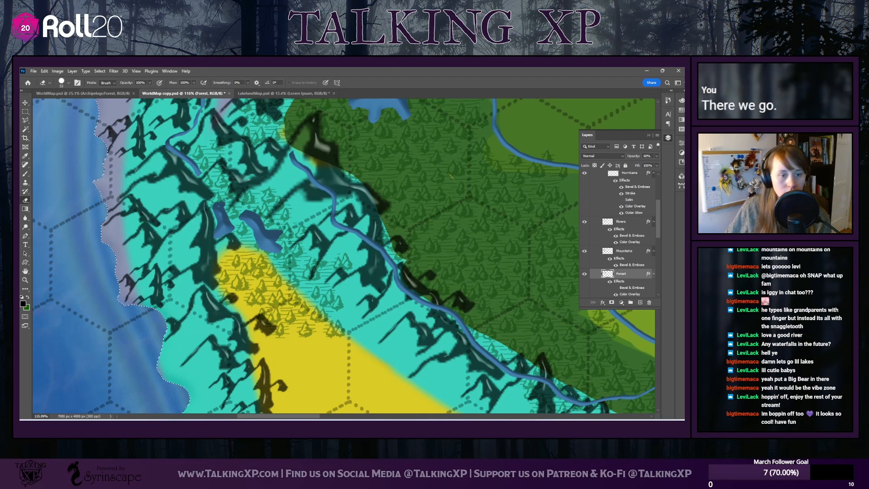
scroll(201, 276, up, 3)
scroll(201, 270, up, 6)
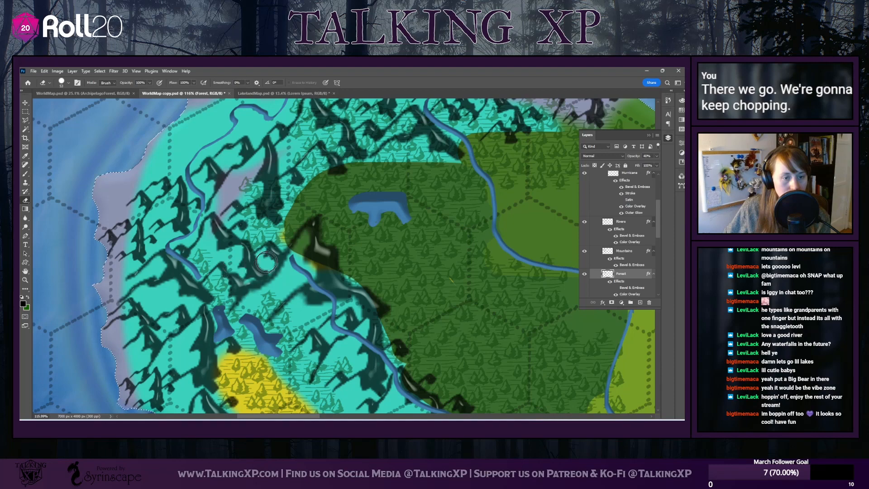
scroll(265, 229, up, 3)
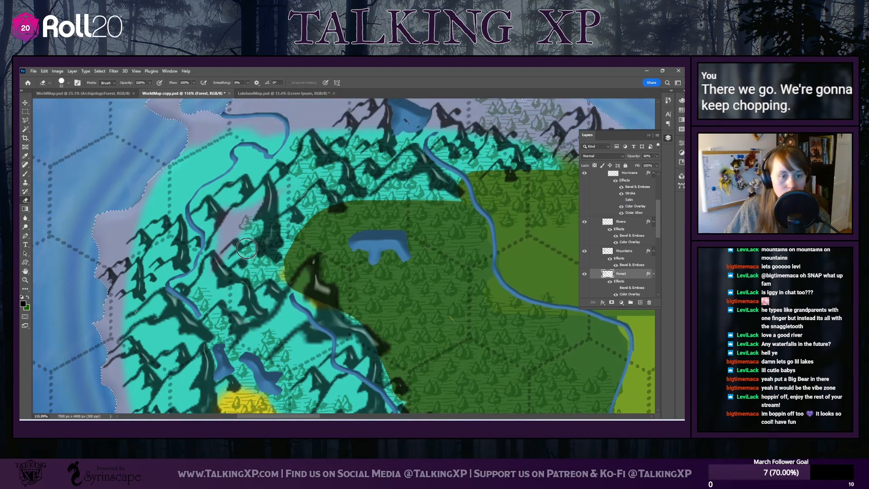
mouse_move(254, 220)
mouse_down()
mouse_move(273, 223)
mouse_move(277, 257)
mouse_move(268, 237)
mouse_move(260, 253)
mouse_move(271, 258)
mouse_up()
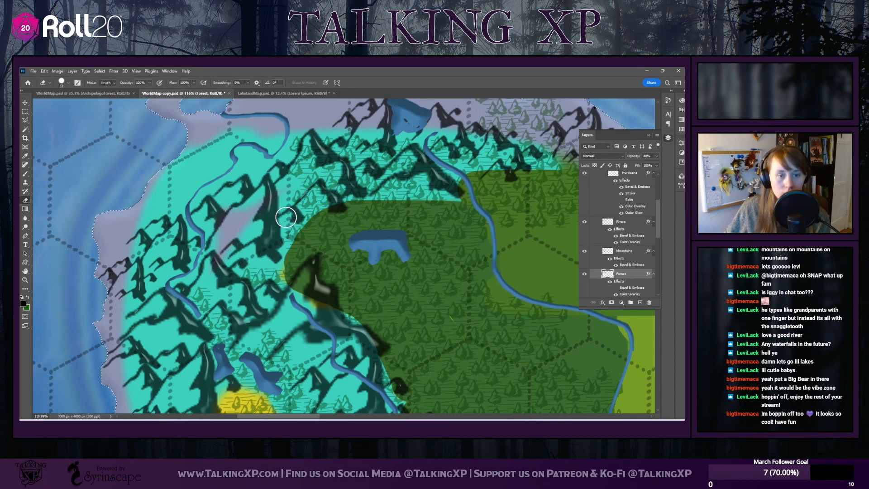
scroll(276, 224, up, 2)
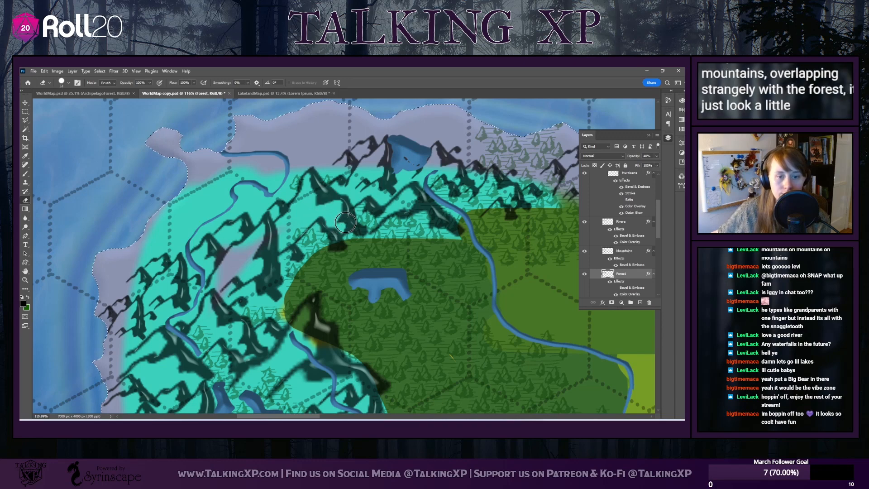
Shrink the eraser for finer clean-up and raise the Forest layer's opacity to 100%
click(67, 83)
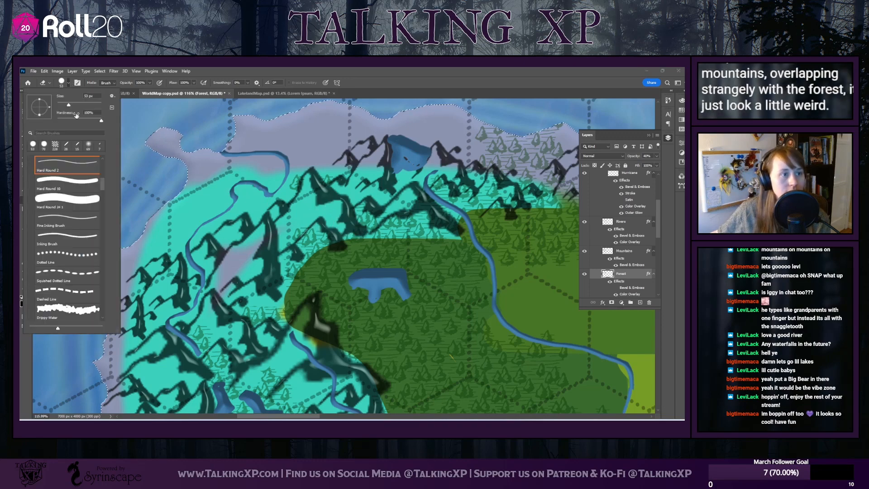
drag(67, 106, 62, 105)
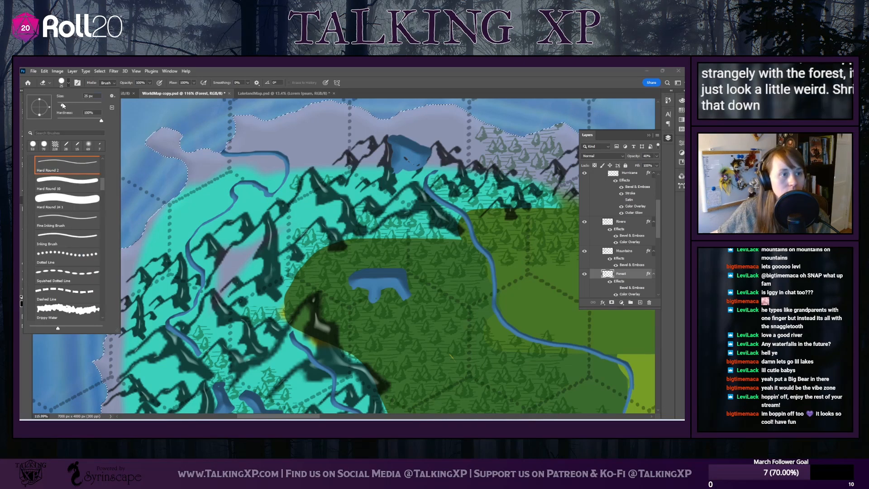
click(329, 230)
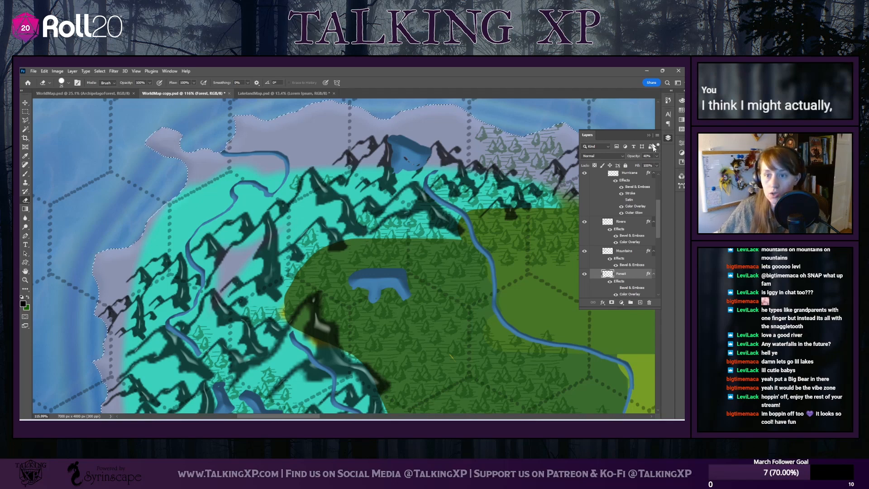
drag(637, 164, 657, 164)
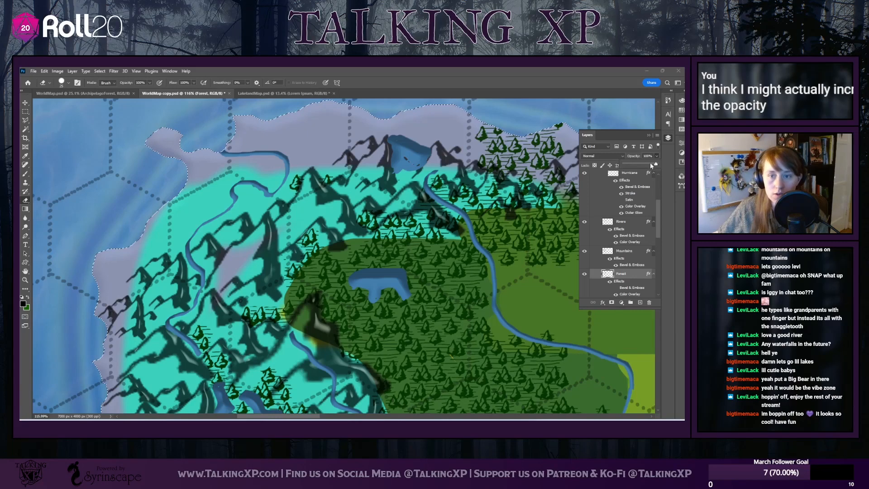
click(384, 213)
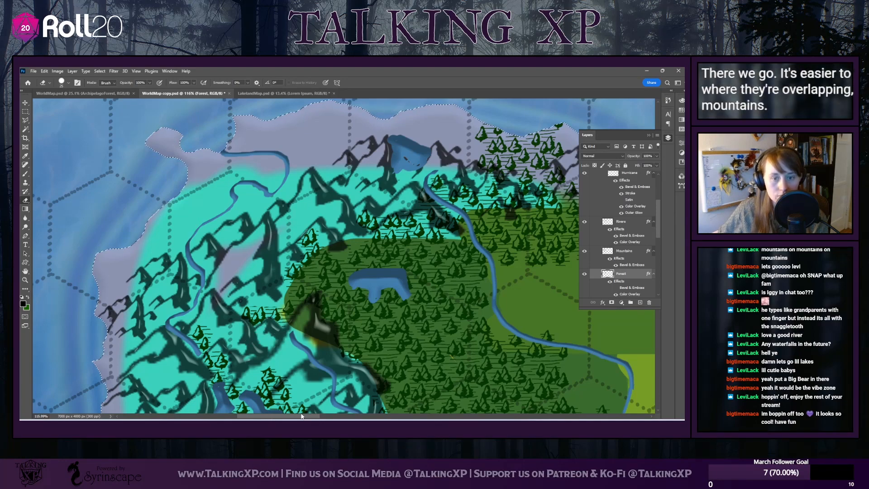
Erase the pines along the northern coast and over the northern peaks, keeping a small cluster in the mountain pass
scroll(254, 258, right, 5)
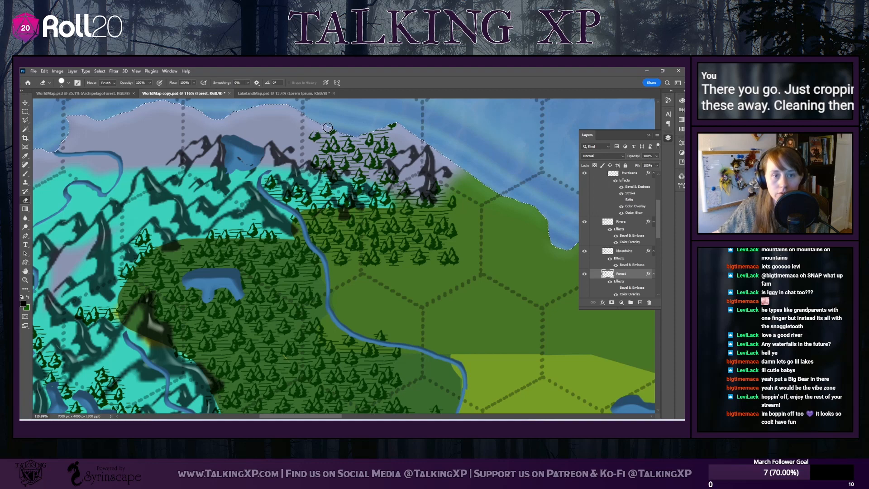
drag(322, 134, 314, 136)
mouse_move(395, 123)
mouse_down()
mouse_move(358, 138)
mouse_move(376, 131)
mouse_move(366, 144)
mouse_move(385, 133)
mouse_move(376, 151)
mouse_up()
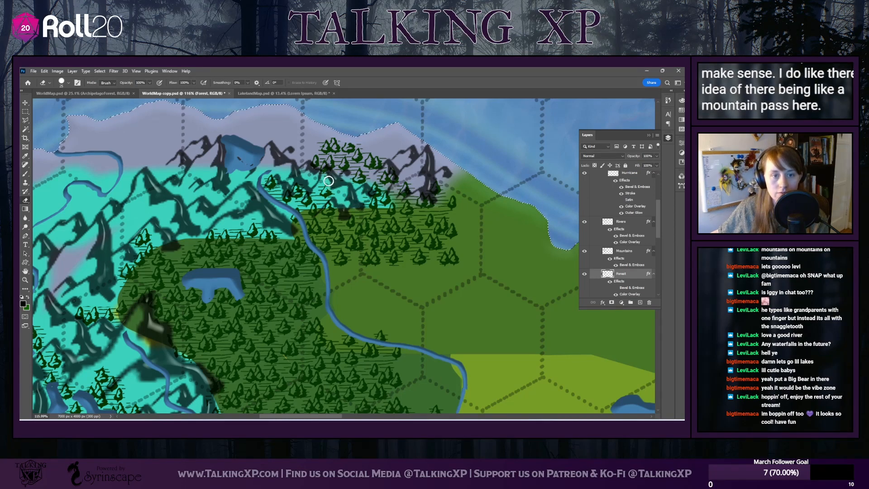
mouse_move(309, 161)
mouse_down()
mouse_move(314, 145)
mouse_move(354, 144)
mouse_up()
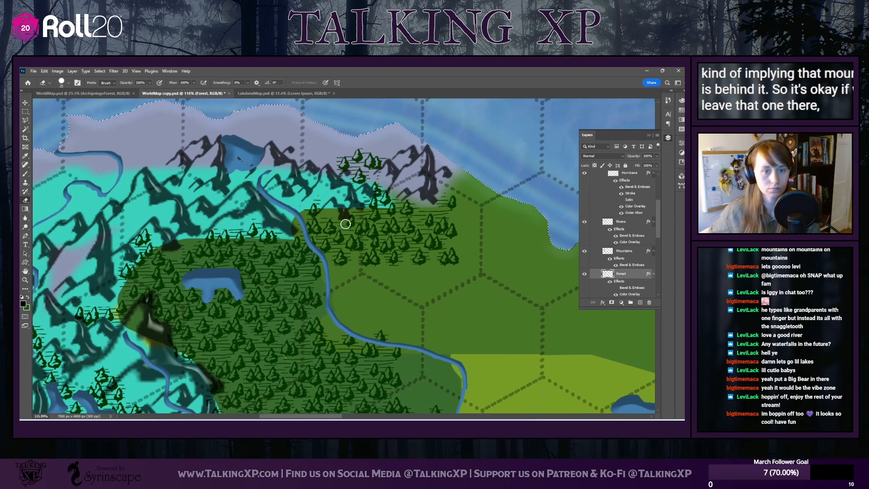
Thin out the pines along the forest's eastern edge by the river to form a natural-looking border
scroll(292, 288, down, 6)
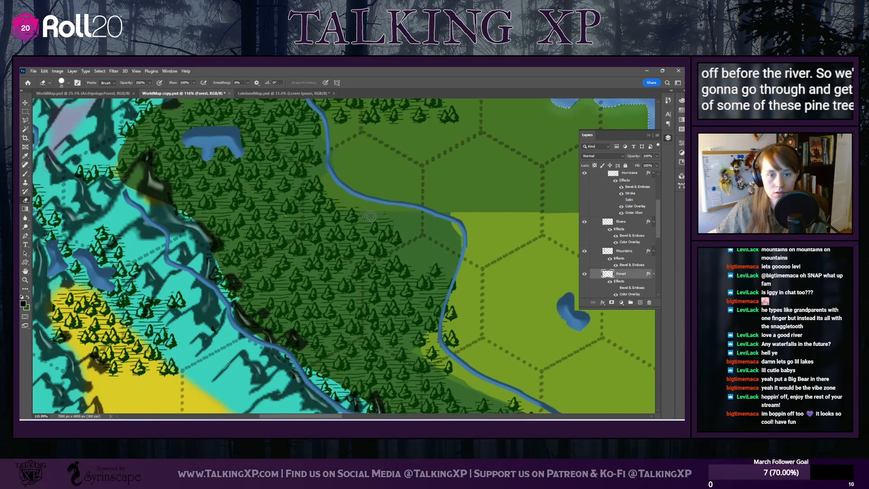
scroll(371, 210, down, 2)
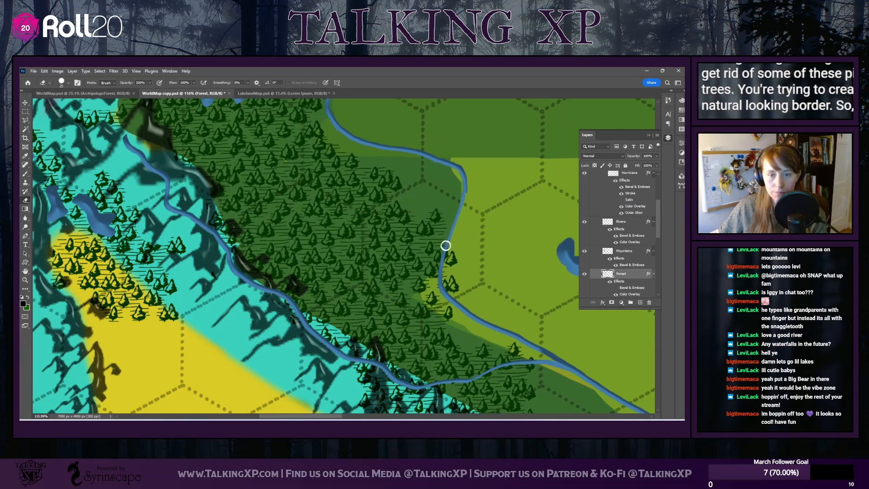
mouse_move(449, 256)
mouse_down()
mouse_move(458, 277)
mouse_move(450, 275)
mouse_up()
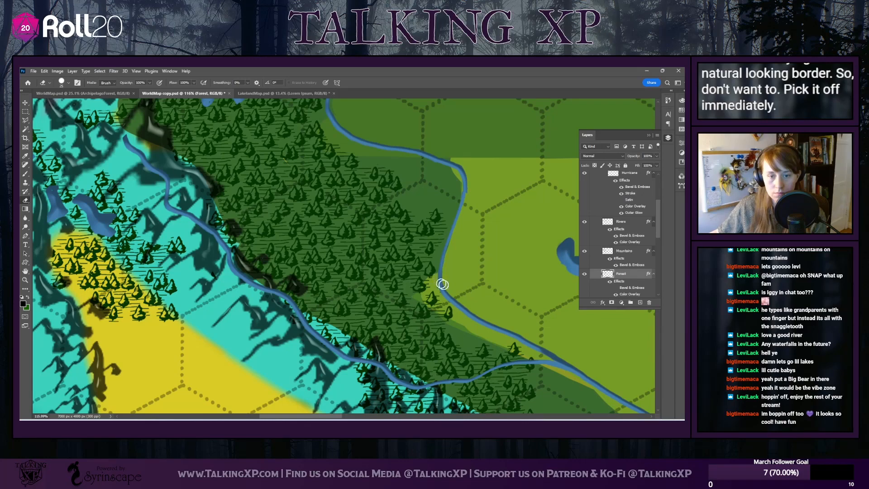
Erase the pines that spill over the mountains and onto the desert's edge south of the river junction
scroll(442, 291, down, 4)
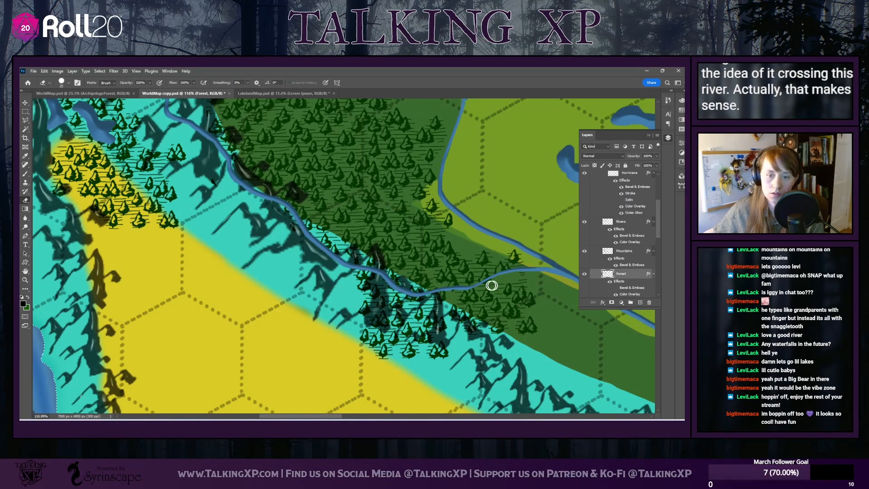
mouse_move(434, 304)
mouse_down()
mouse_move(423, 330)
mouse_move(419, 314)
mouse_move(405, 333)
mouse_move(368, 308)
mouse_move(353, 275)
mouse_move(373, 276)
mouse_move(355, 283)
mouse_move(407, 306)
mouse_up()
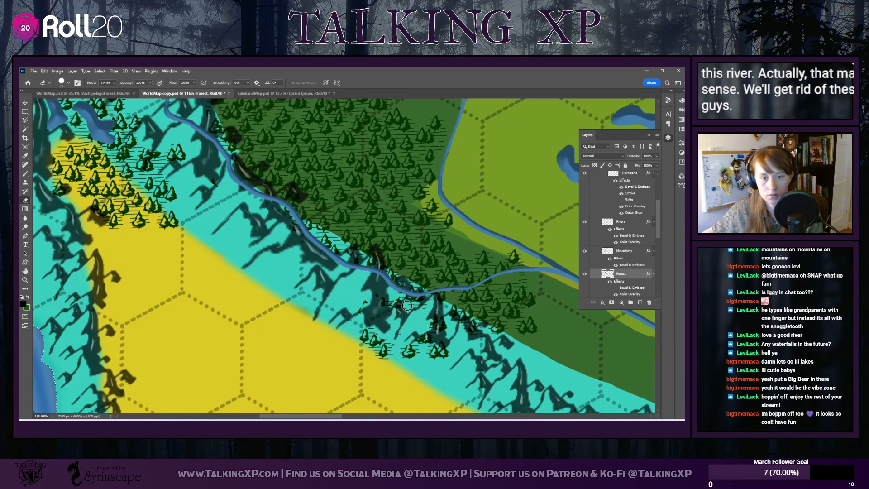
mouse_move(360, 323)
mouse_down()
mouse_move(379, 354)
mouse_move(372, 355)
mouse_move(376, 364)
mouse_move(373, 349)
mouse_move(399, 367)
mouse_move(387, 353)
mouse_move(427, 360)
mouse_up()
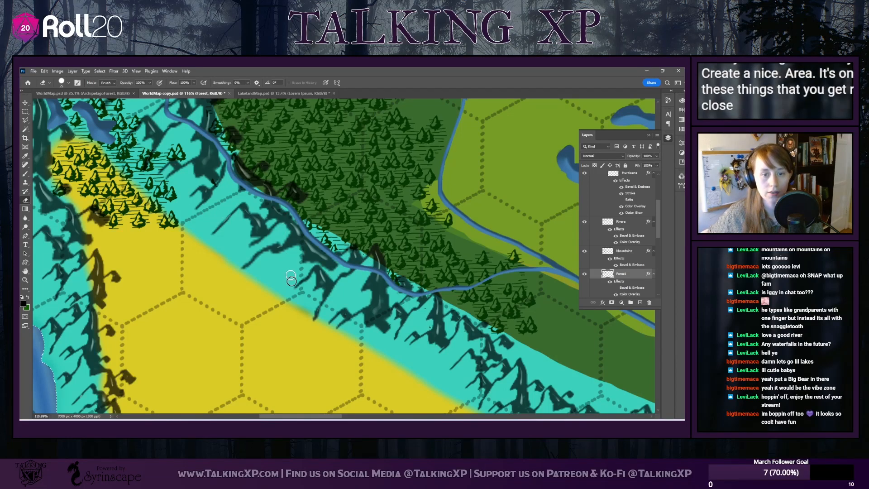
Erase the pines overlapping the mountain peaks along the forest's southwestern edge
scroll(383, 285, up, 1)
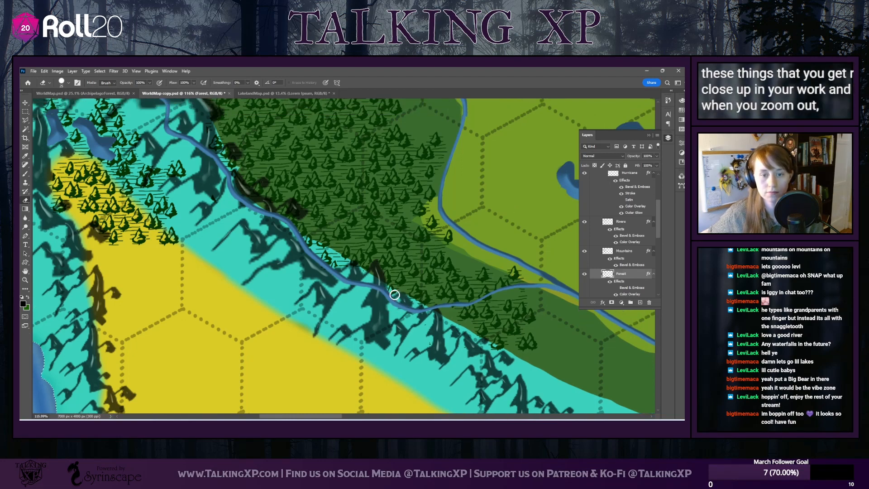
scroll(317, 312, up, 2)
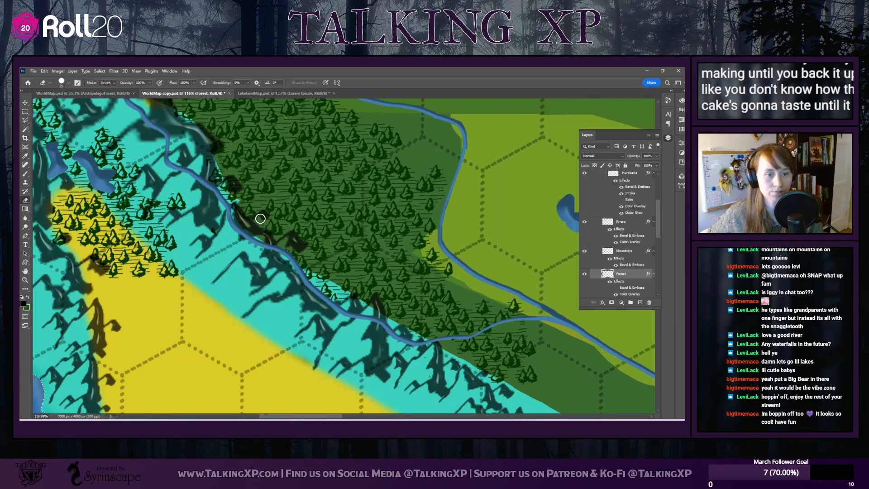
scroll(239, 228, up, 3)
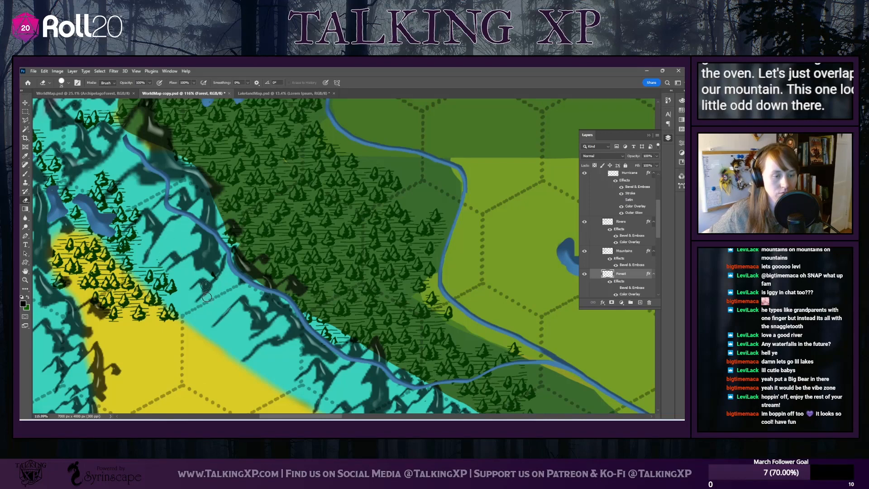
Clean up the pines at the desert's northwestern tip and around the mountain lakes, removing those that overlap water and mountains
drag(281, 414, 247, 414)
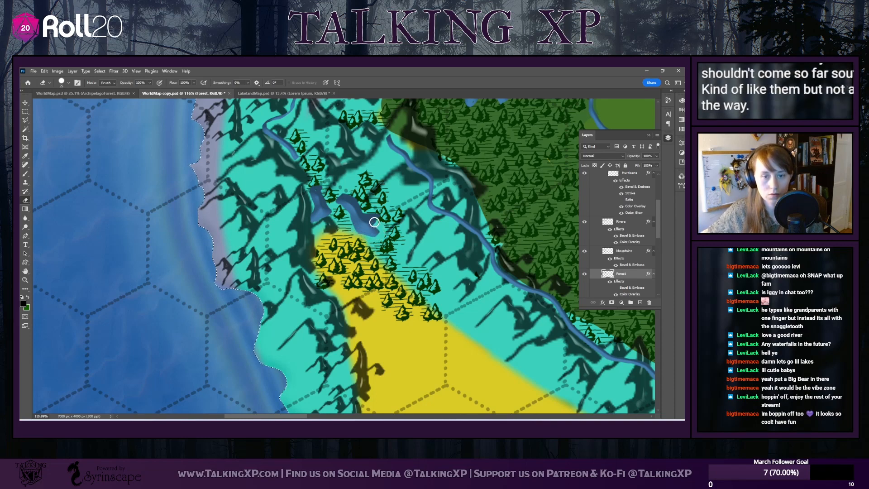
scroll(320, 219, up, 3)
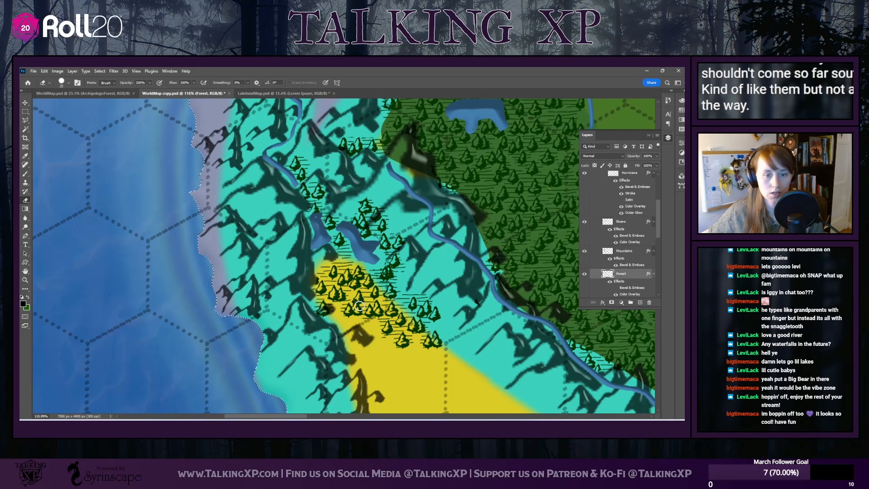
scroll(359, 306, down, 2)
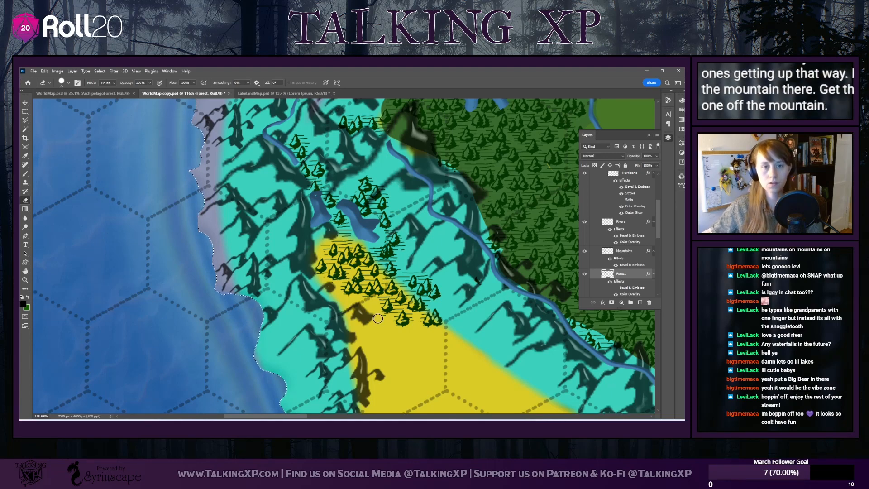
scroll(378, 319, down, 2)
scroll(377, 347, down, 5)
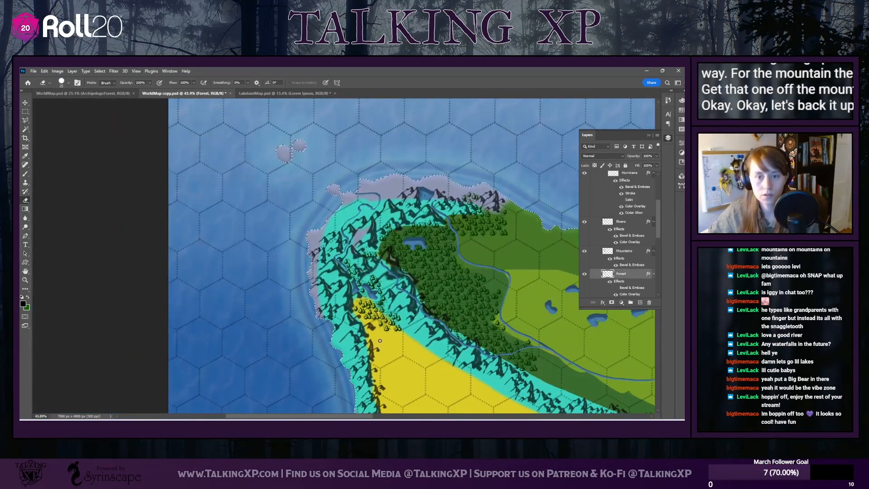
Review the pine forest and the large island's uncovered areas to decide where mixed trees belong
scroll(475, 291, down, 1)
scroll(449, 336, down, 3)
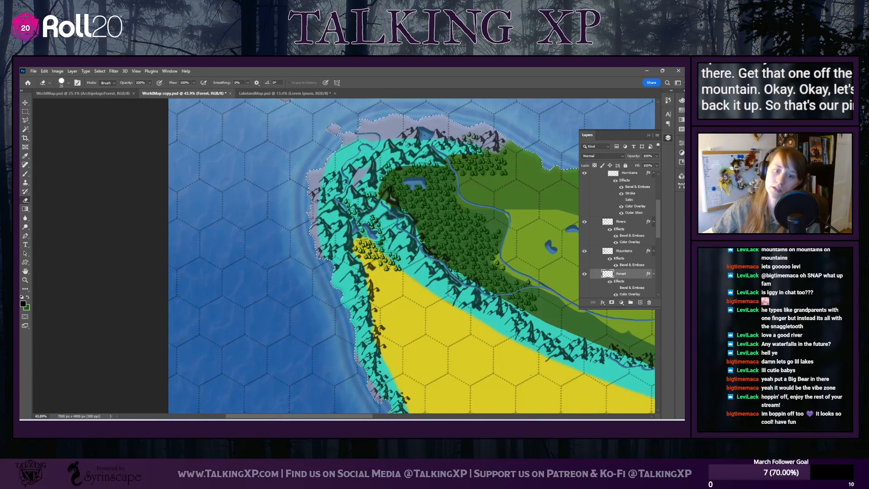
scroll(478, 384, down, 2)
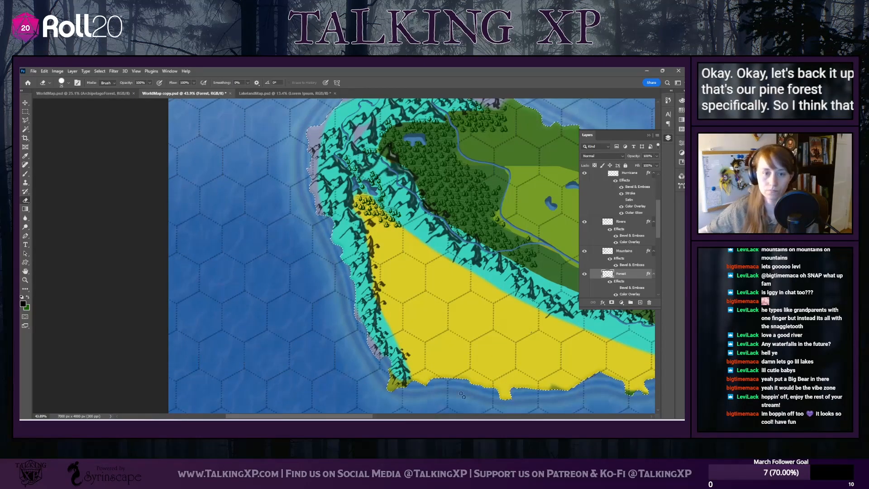
scroll(432, 326, down, 2)
scroll(339, 413, right, 10)
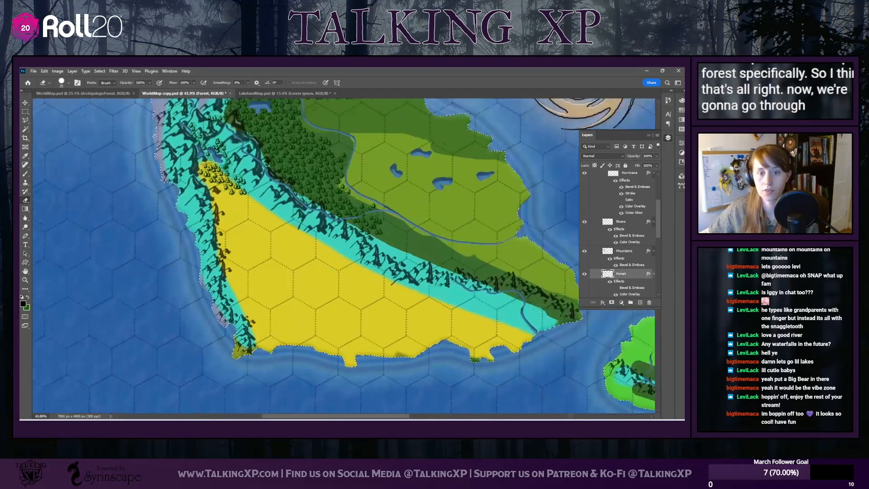
scroll(463, 312, left, 10)
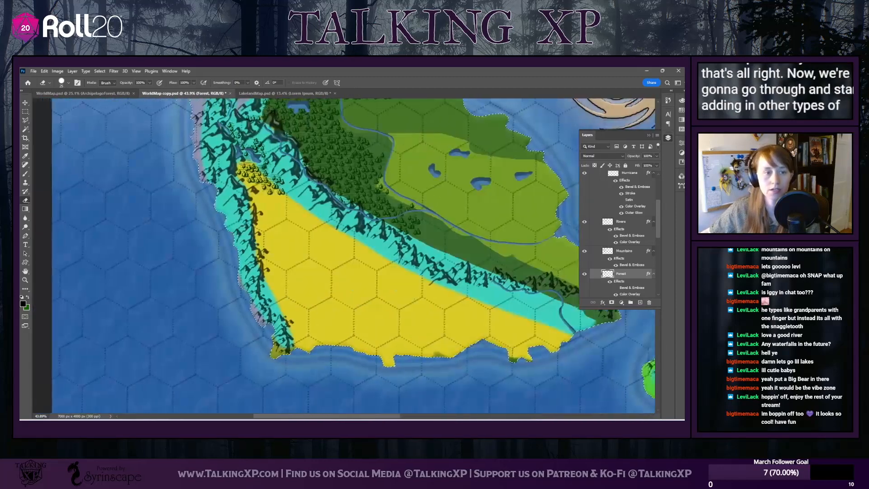
scroll(464, 312, up, 3)
scroll(463, 312, up, 2)
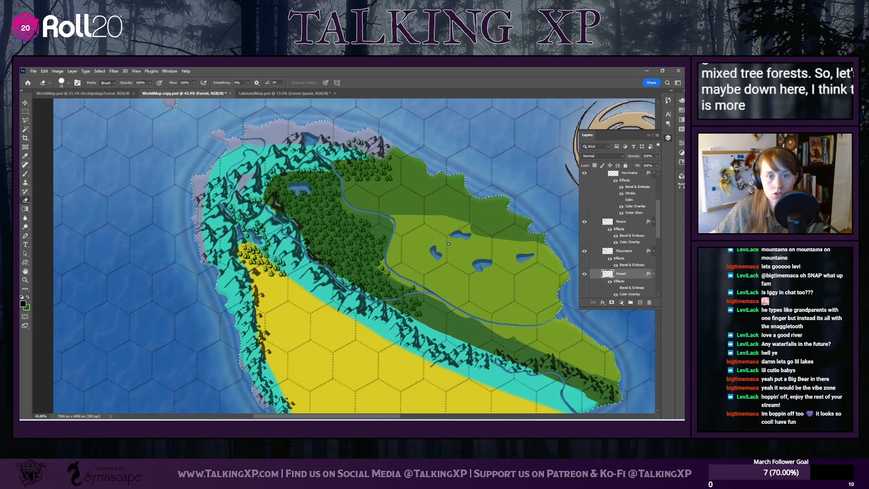
click(64, 83)
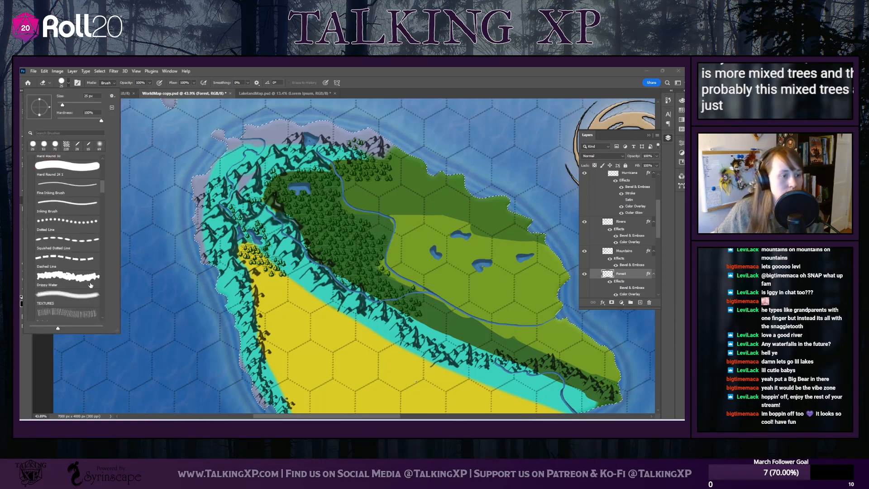
scroll(94, 190, down, 3)
scroll(104, 245, down, 10)
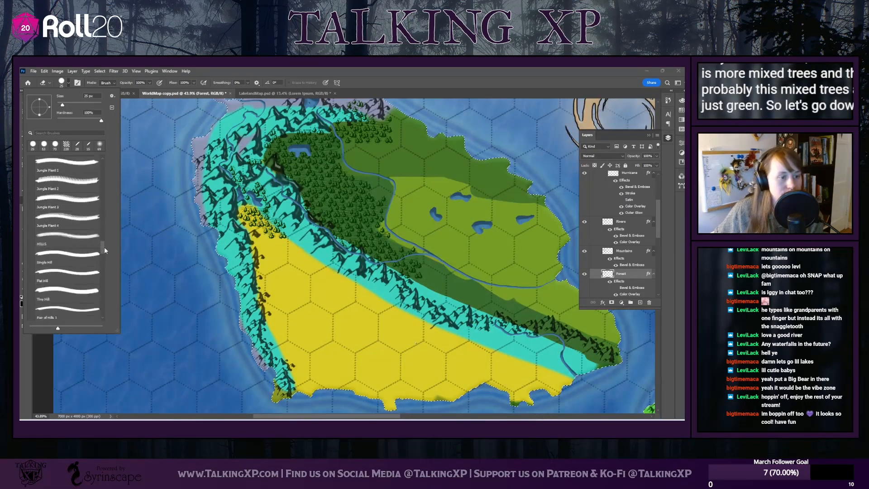
mouse_move(107, 236)
mouse_down()
mouse_move(107, 211)
mouse_move(106, 219)
mouse_up()
scroll(50, 285, down, 5)
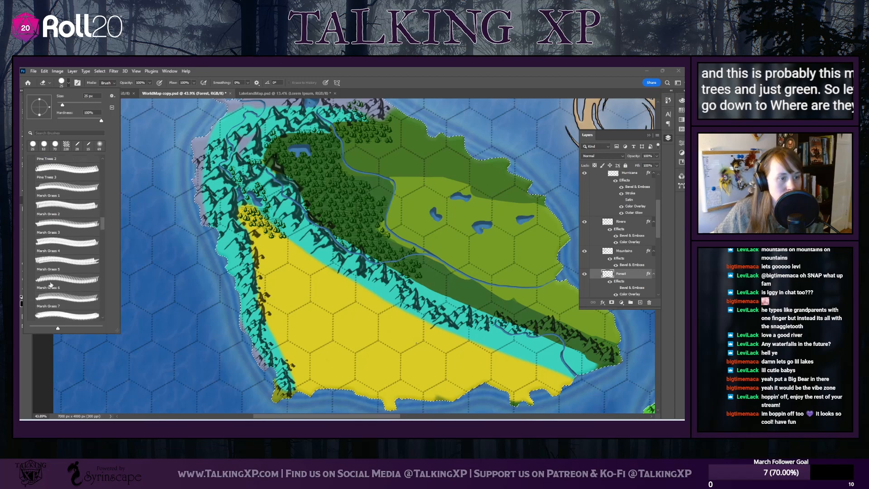
scroll(51, 285, down, 6)
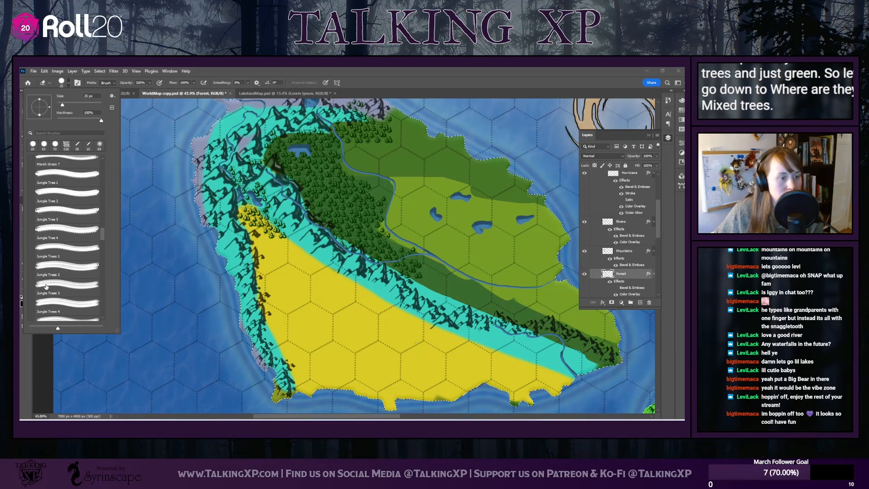
scroll(46, 287, up, 1)
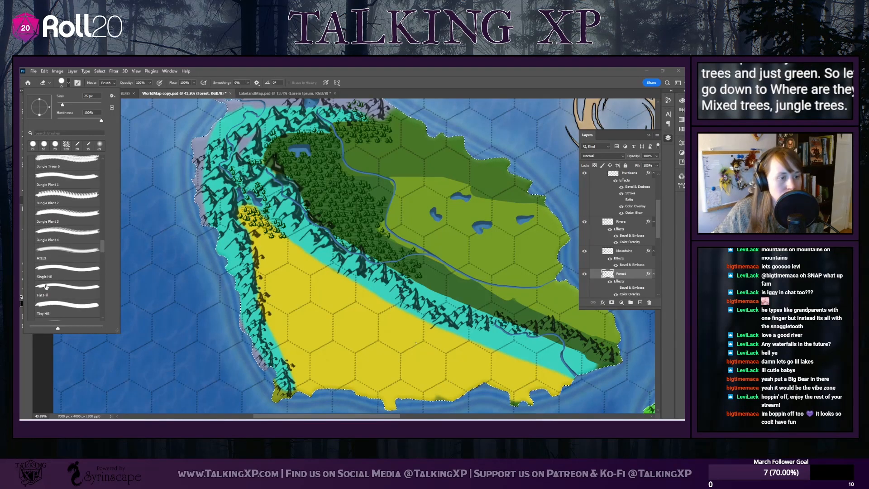
scroll(46, 287, up, 4)
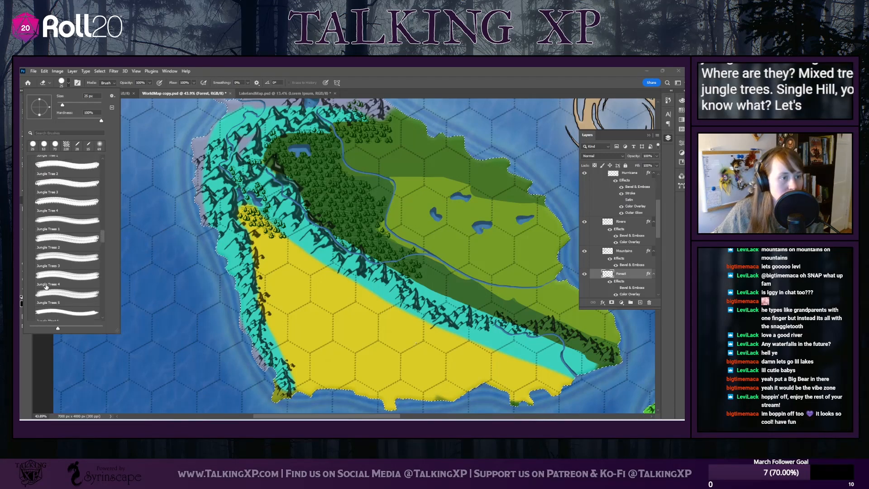
drag(102, 233, 108, 314)
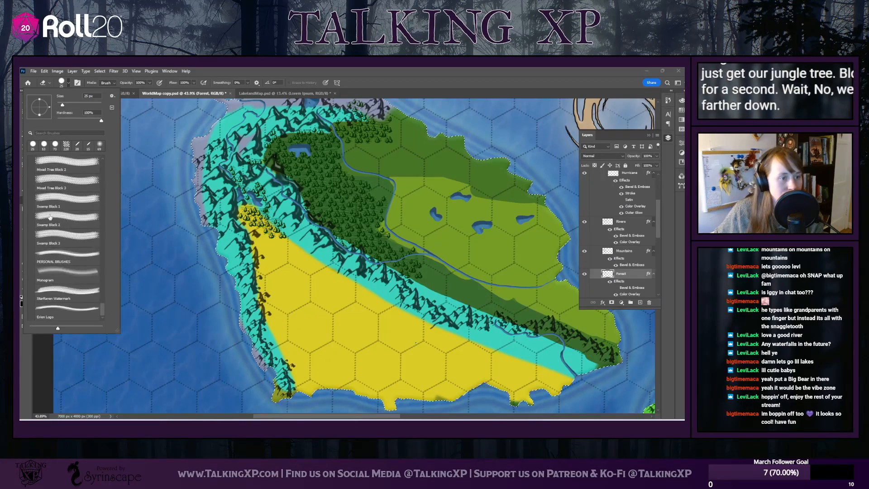
scroll(50, 216, up, 3)
click(68, 187)
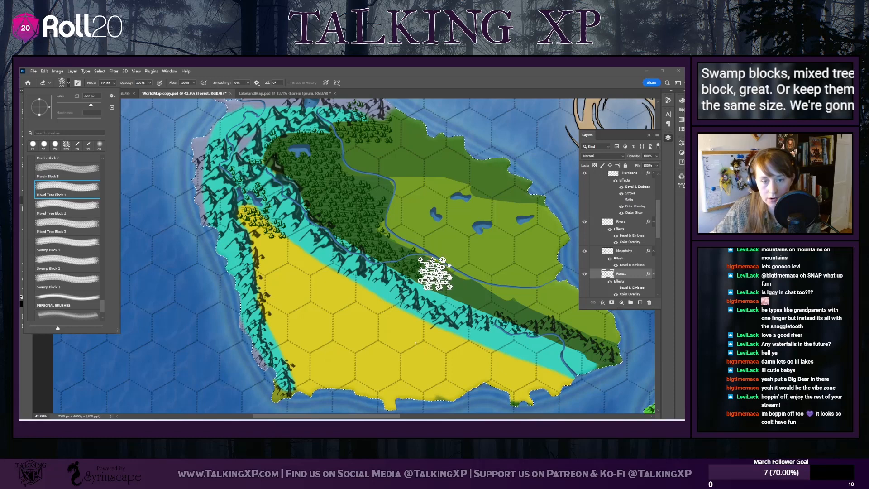
click(436, 273)
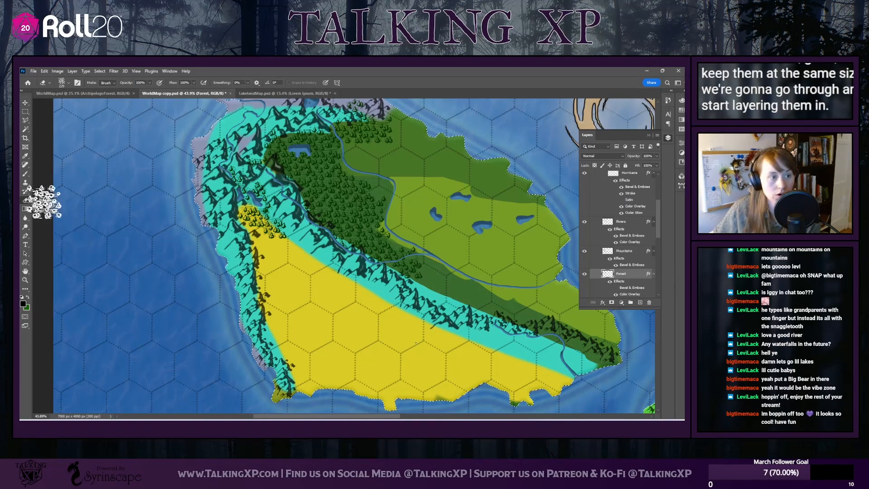
Paint trees with the Mixed Tree Block 1 brush along the mountains' northeastern side, from the pine forest down to the island's southeastern tip
click(25, 175)
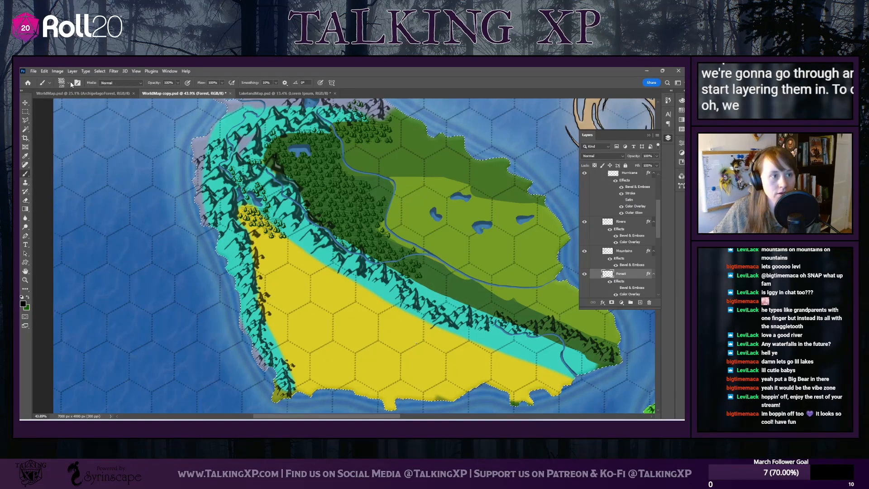
click(69, 83)
click(67, 237)
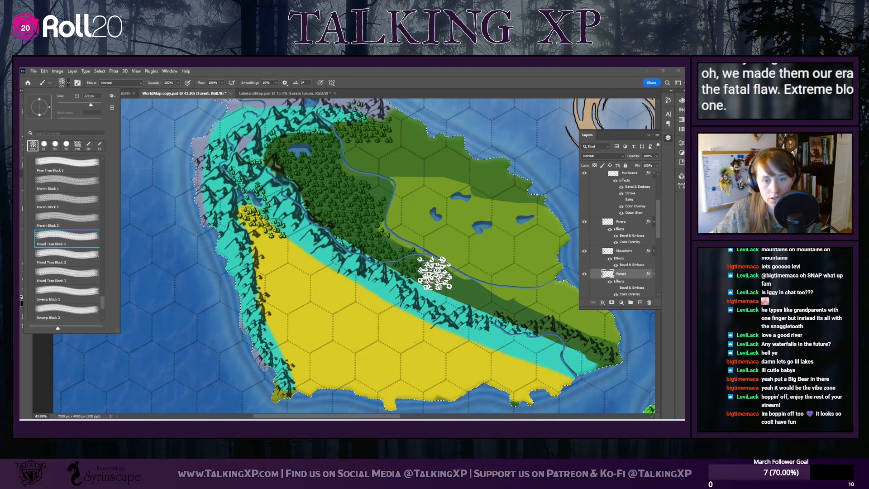
click(436, 274)
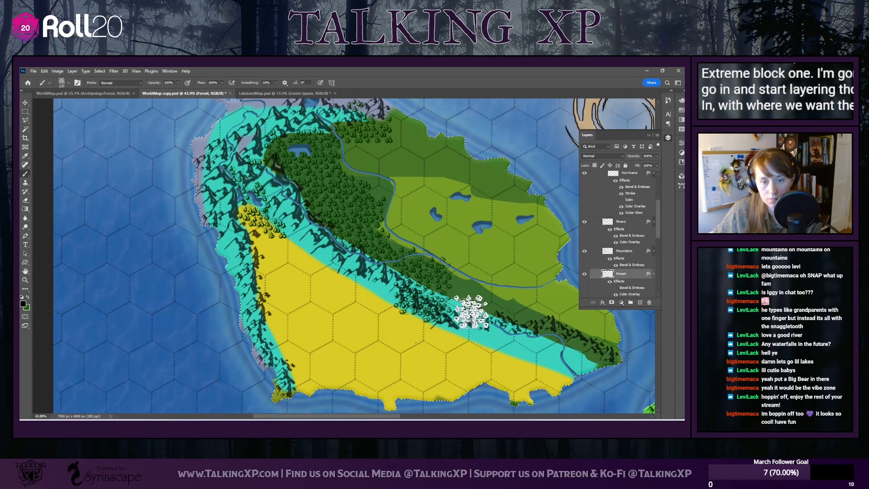
click(466, 296)
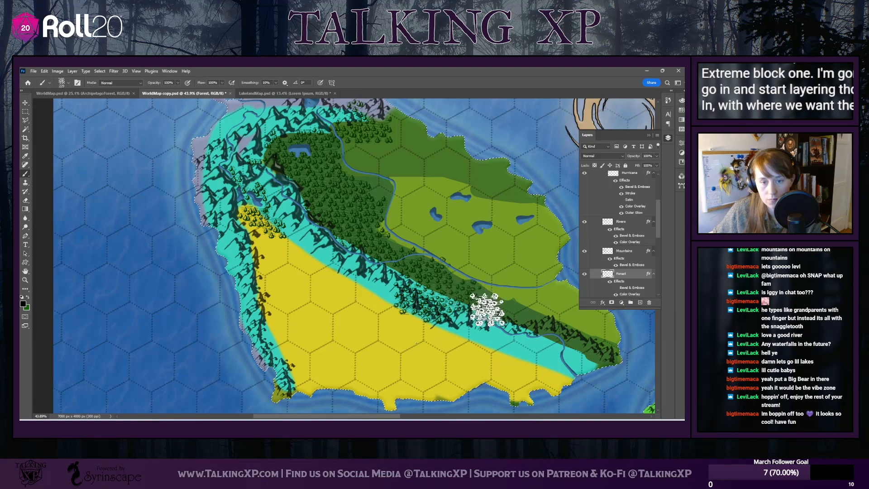
click(497, 307)
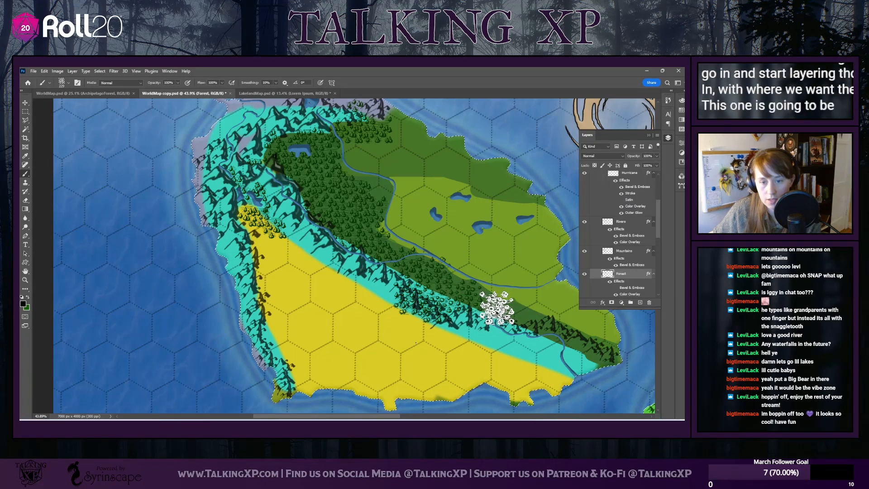
click(529, 313)
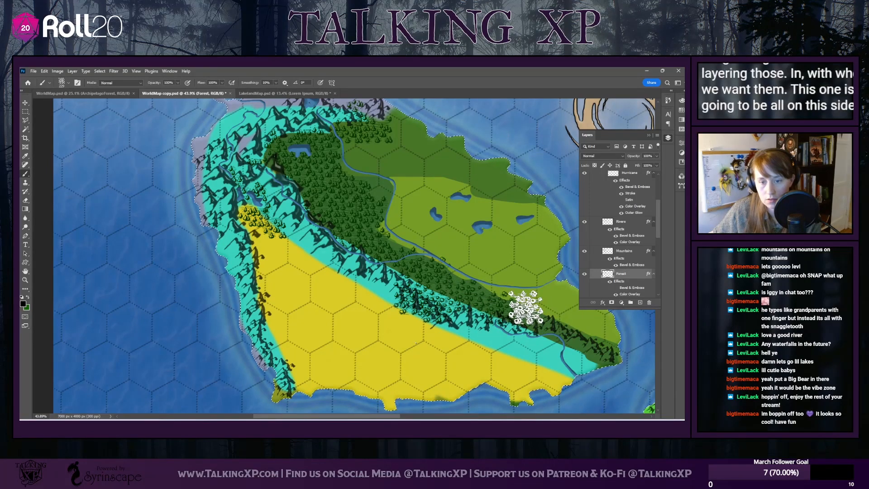
click(554, 320)
scroll(592, 330, down, 1)
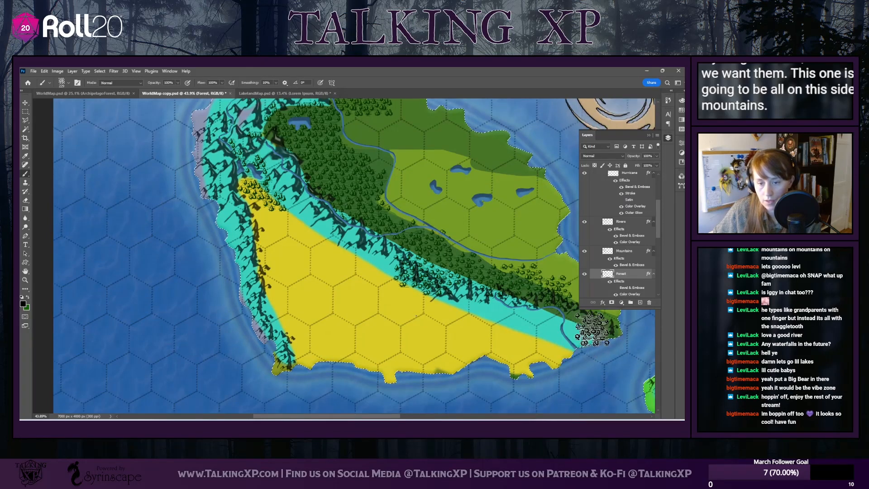
click(581, 329)
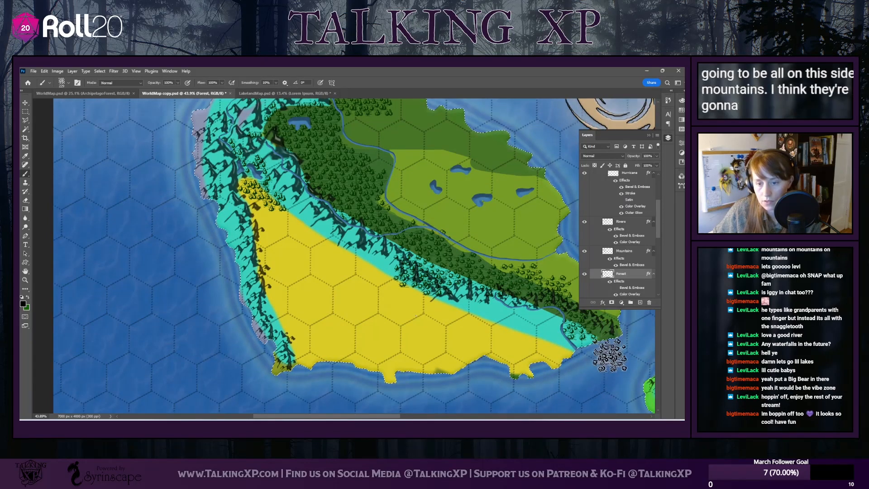
Add mixed trees to the plain beside the southeastern mountains and along the northern coast, reaching down toward the lakes
scroll(612, 346, up, 2)
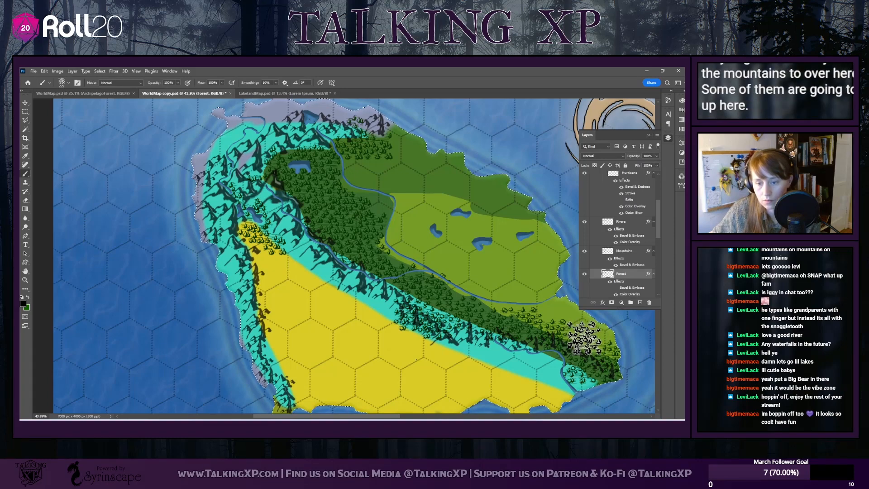
scroll(367, 356, up, 2)
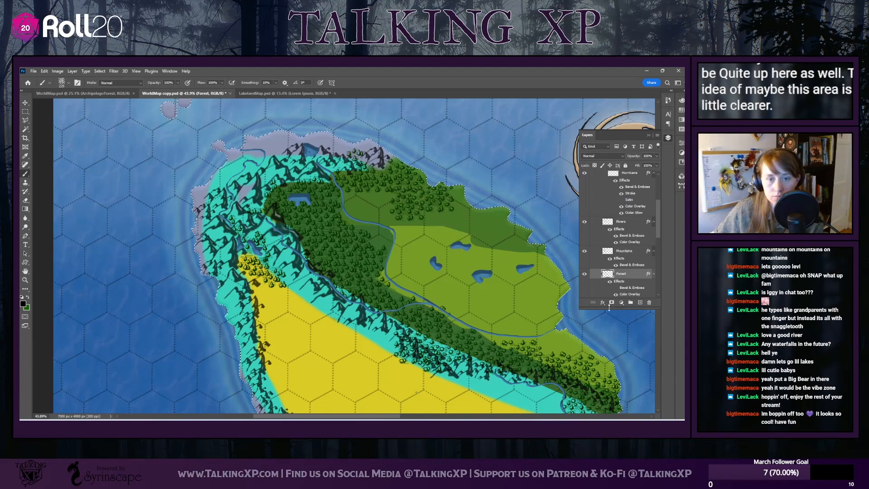
scroll(466, 330, down, 2)
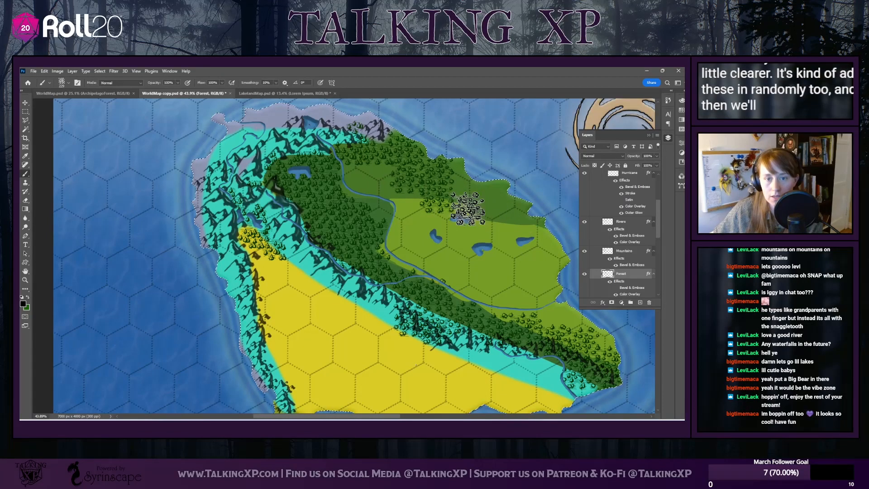
Paint mixed trees over the small islet and the northern parts of the two mountainous islands southeast of the large island
scroll(593, 283, down, 1)
scroll(505, 287, down, 4)
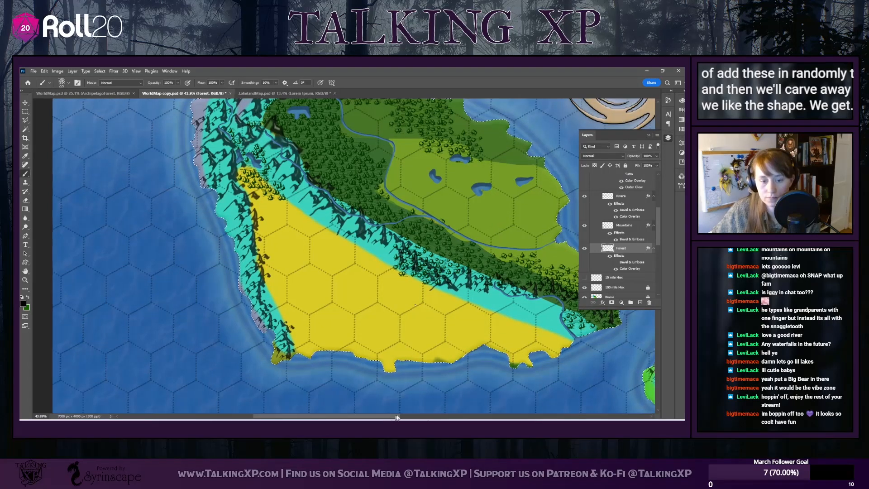
drag(397, 417, 460, 417)
scroll(422, 345, down, 4)
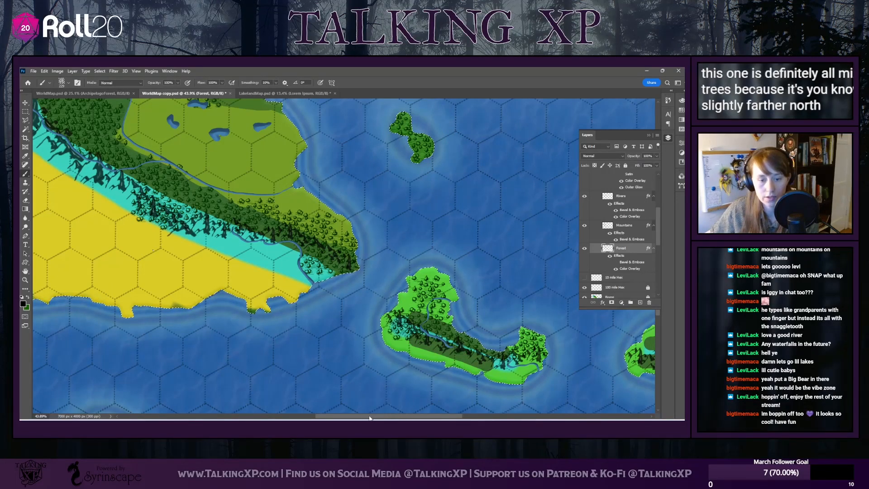
drag(366, 416, 435, 416)
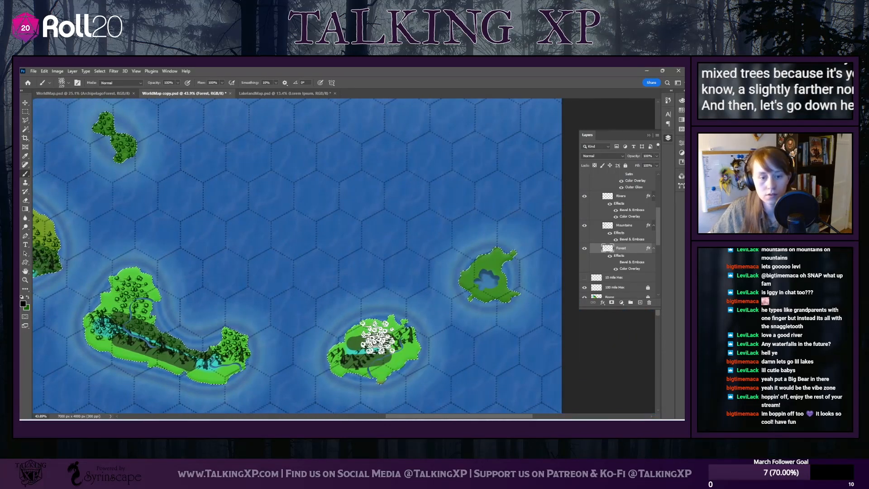
mouse_move(345, 314)
mouse_down()
mouse_move(409, 313)
mouse_move(368, 298)
mouse_move(377, 309)
mouse_move(416, 310)
mouse_up()
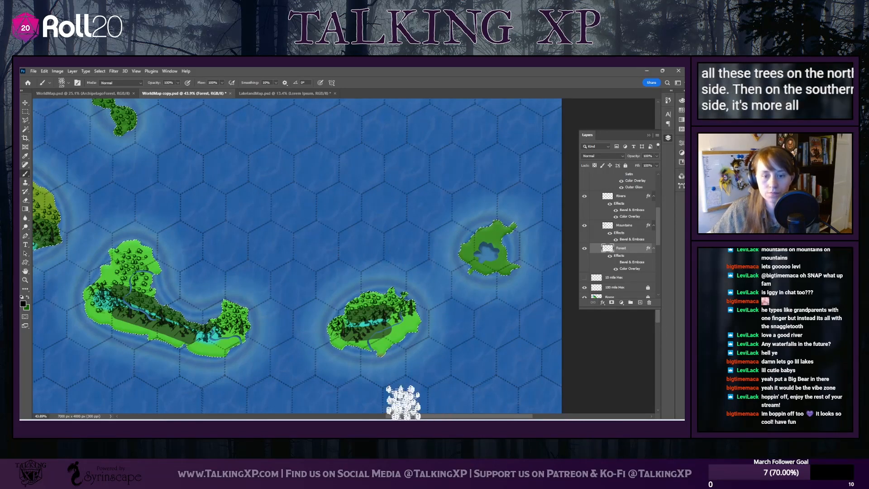
Switch to the Eraser and give it a round brush tip for trimming the Forest layer
scroll(333, 314, left, 10)
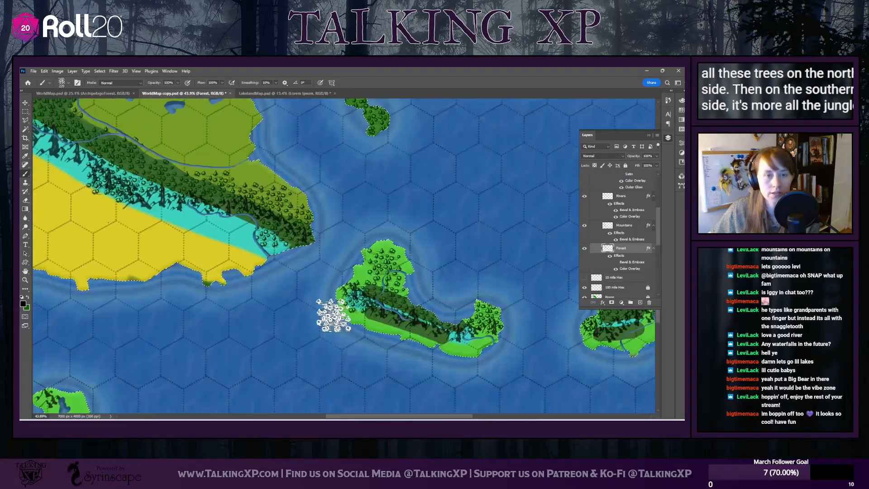
scroll(333, 315, up, 3)
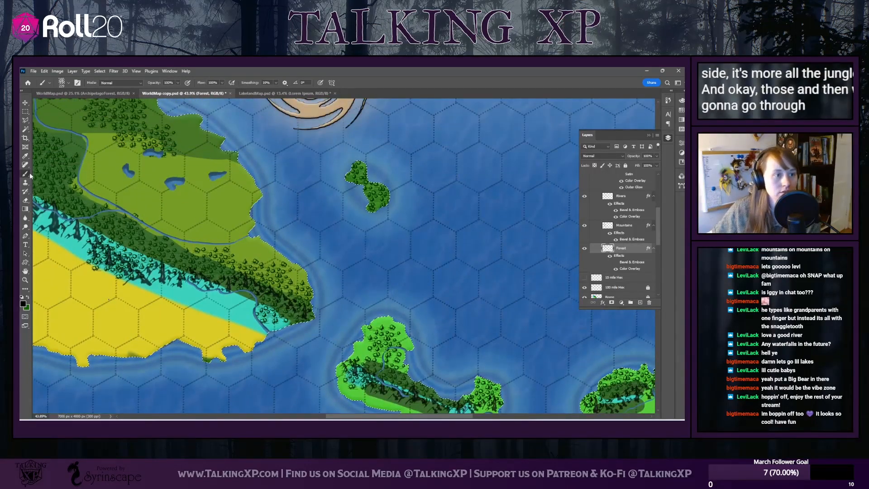
click(25, 201)
click(44, 82)
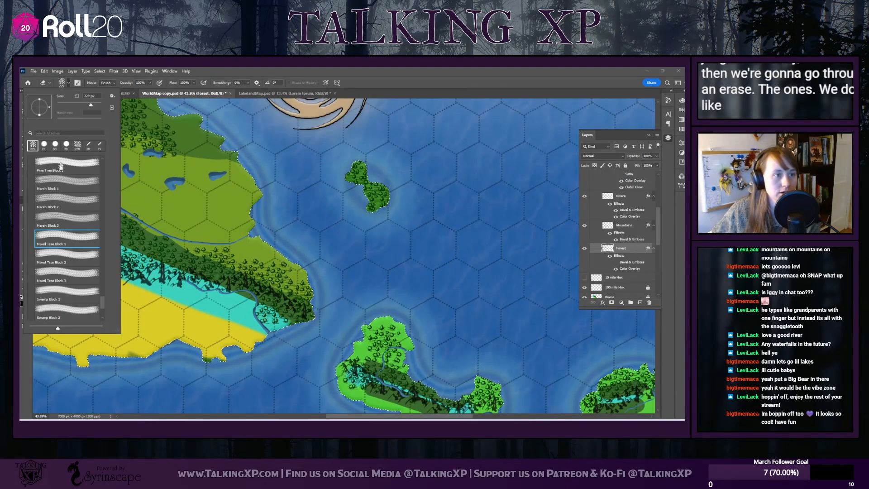
click(44, 144)
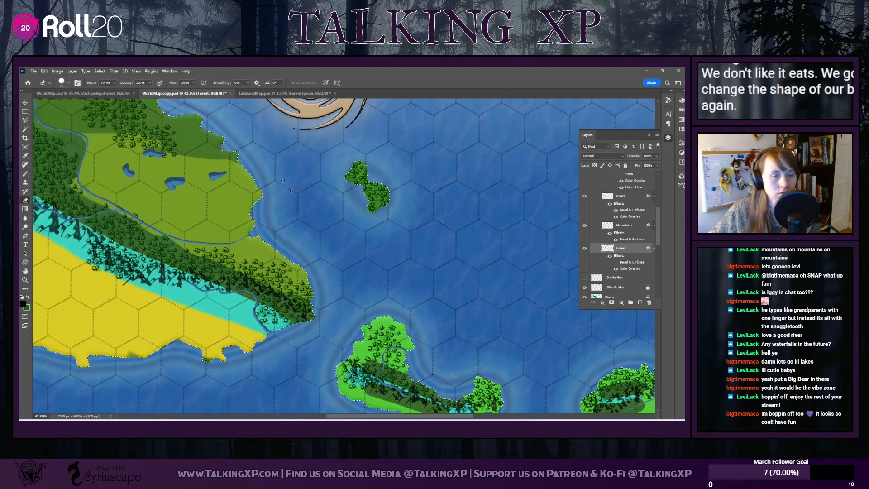
key(Return)
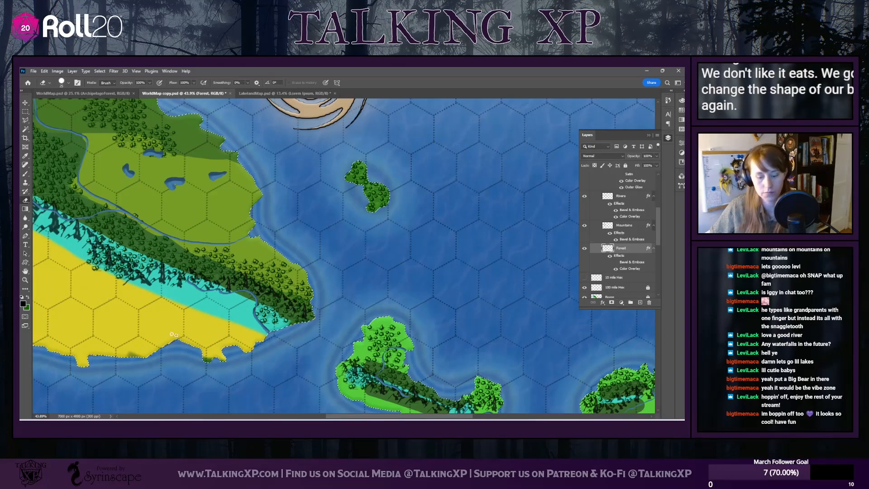
Erase stray trees around the northern mixed forest's edges so they look irregular instead of like brush blocks
scroll(68, 326, up, 2)
scroll(67, 326, up, 4)
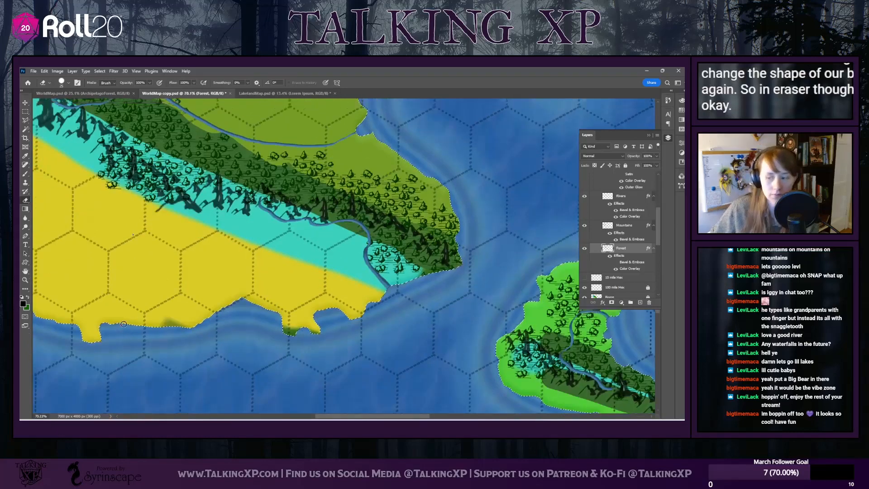
scroll(112, 334, up, 10)
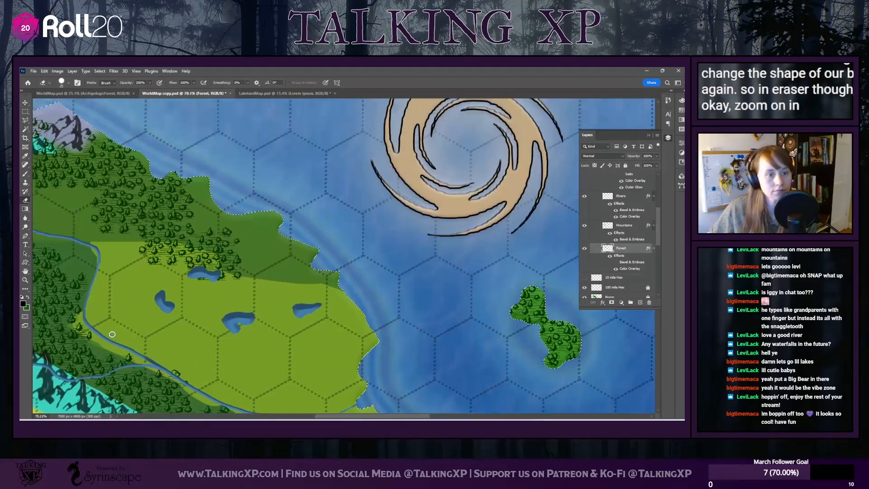
drag(362, 418, 318, 417)
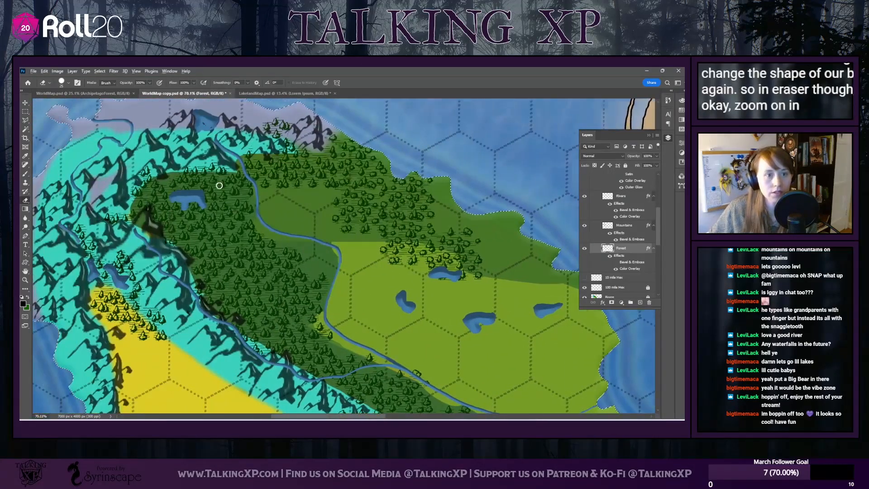
scroll(219, 187, up, 7)
scroll(264, 202, up, 4)
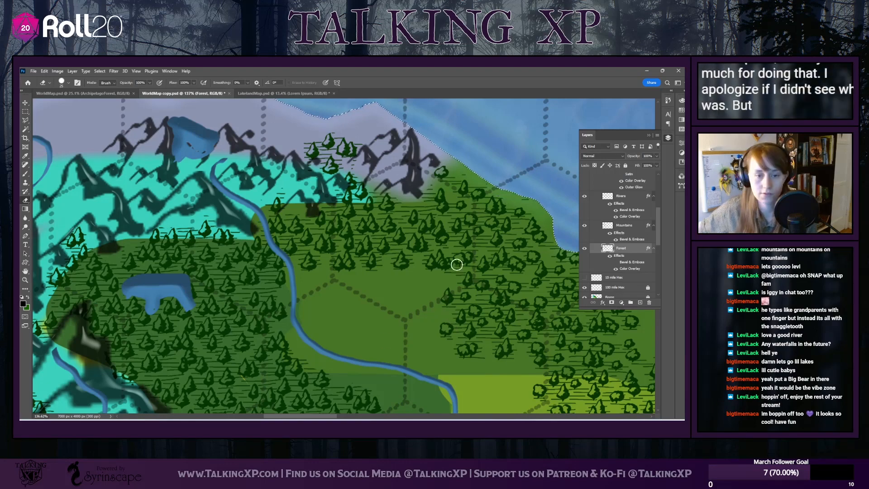
drag(328, 416, 353, 416)
scroll(380, 281, down, 3)
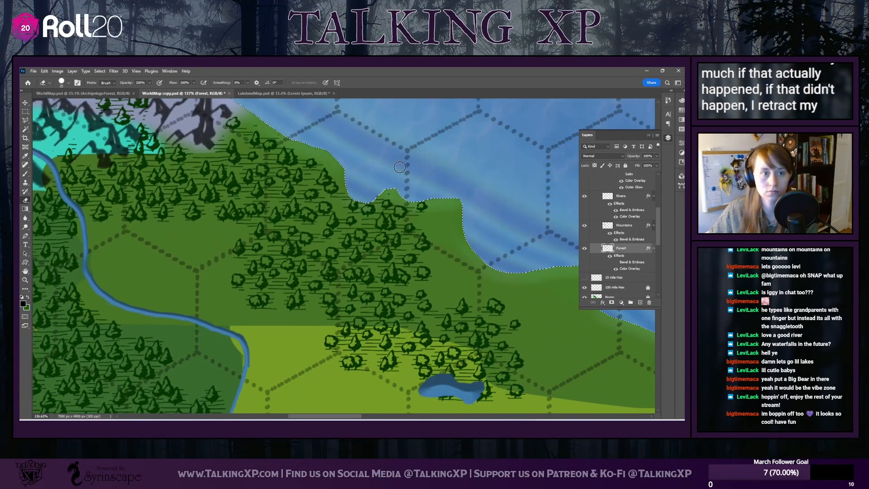
scroll(440, 394, down, 2)
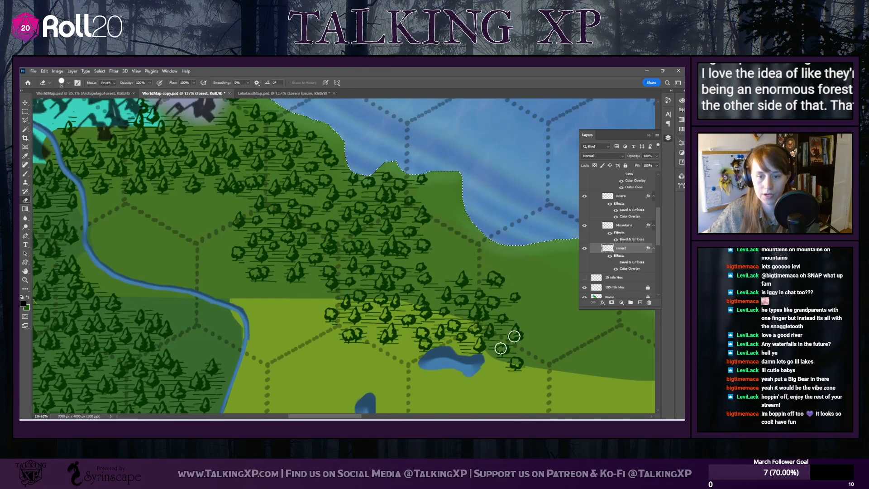
scroll(386, 345, up, 5)
scroll(353, 322, down, 6)
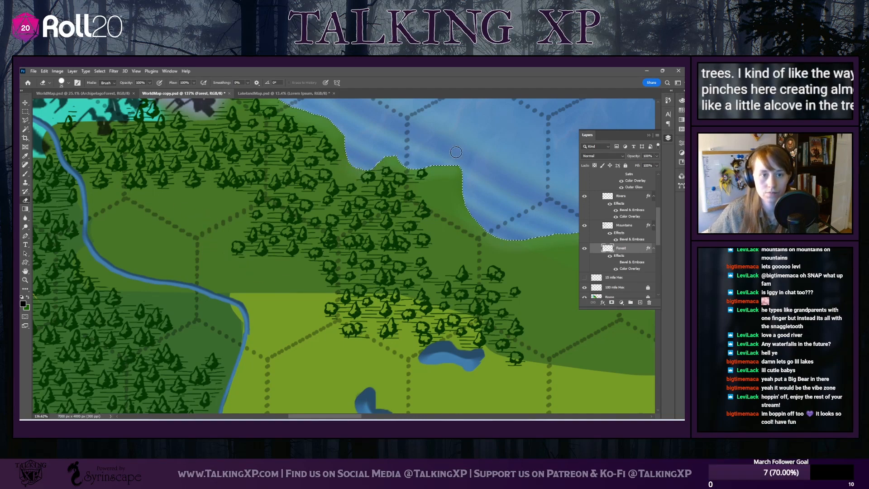
Erase outlying trees beside the northernmost lake and along the pine forest's southern edge so the outline curves naturally
scroll(374, 285, down, 3)
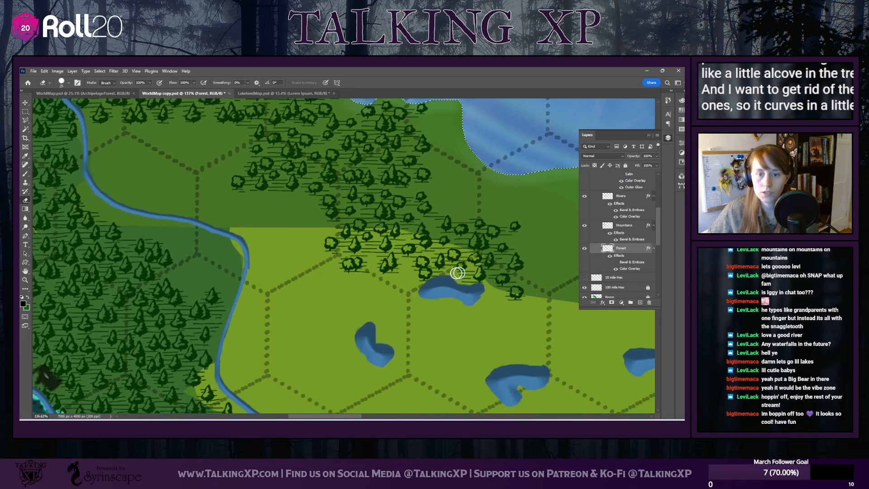
scroll(458, 272, down, 2)
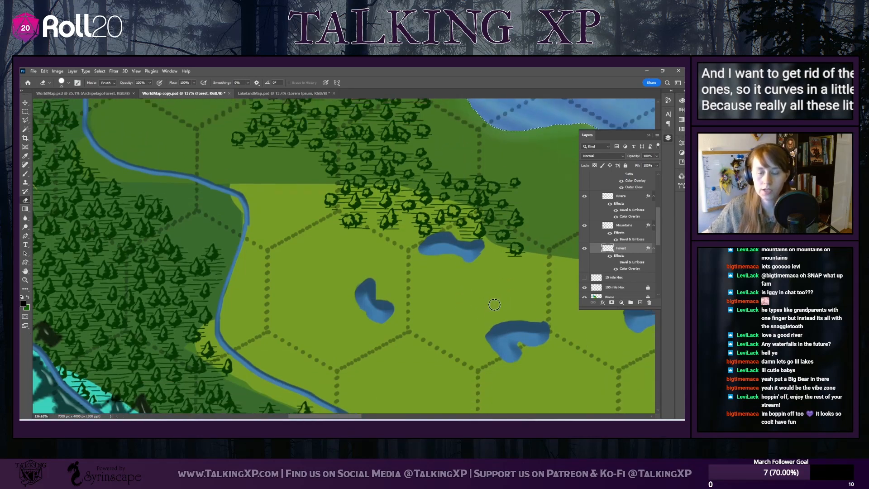
scroll(494, 304, up, 2)
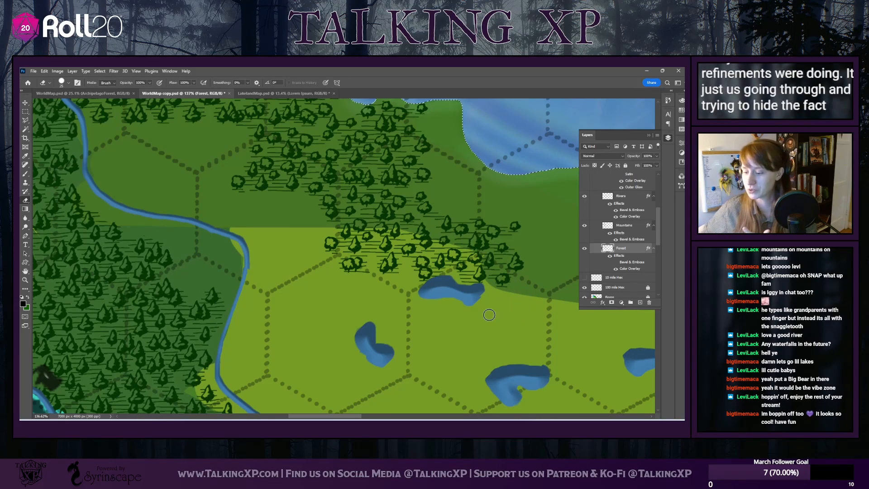
scroll(369, 252, up, 4)
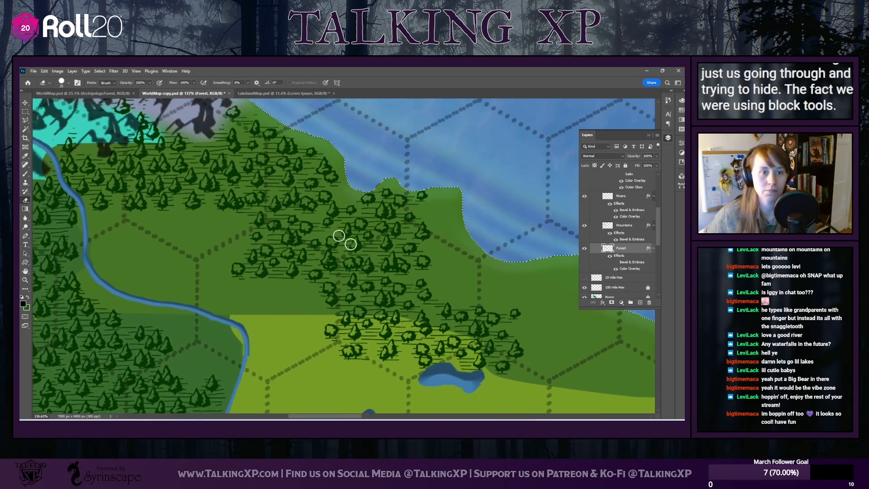
scroll(219, 266, down, 2)
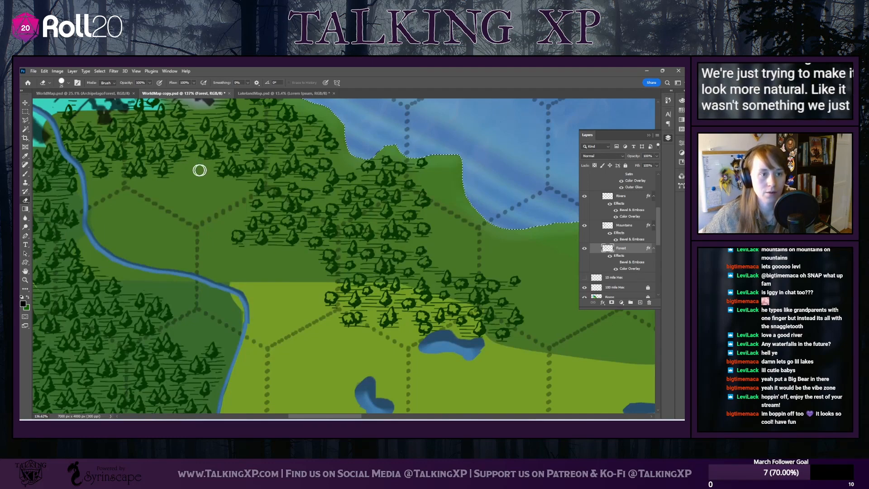
scroll(133, 273, up, 1)
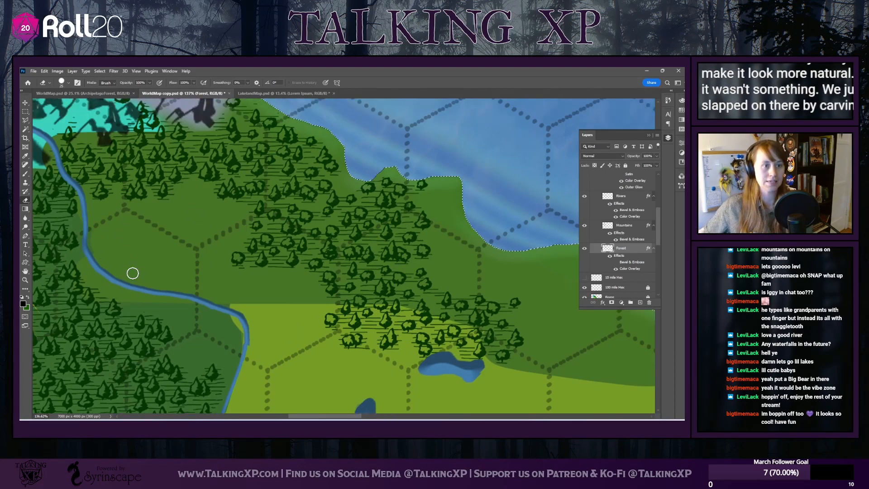
scroll(132, 273, up, 1)
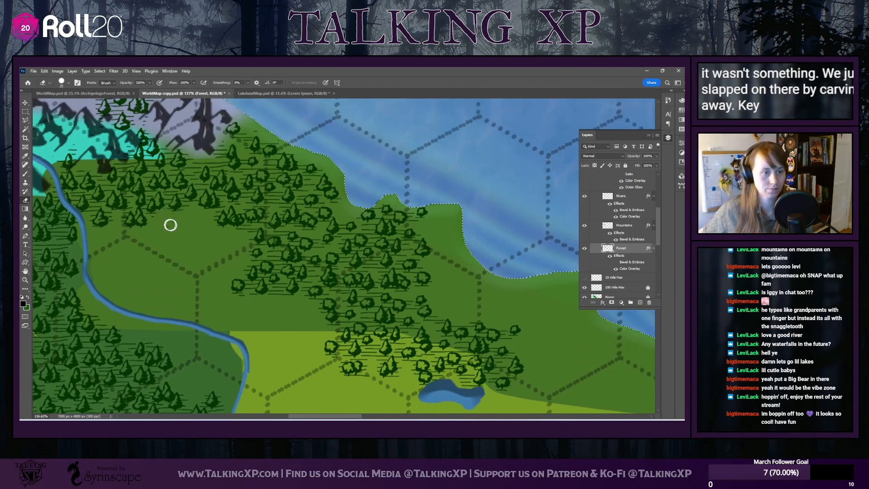
scroll(225, 323, down, 6)
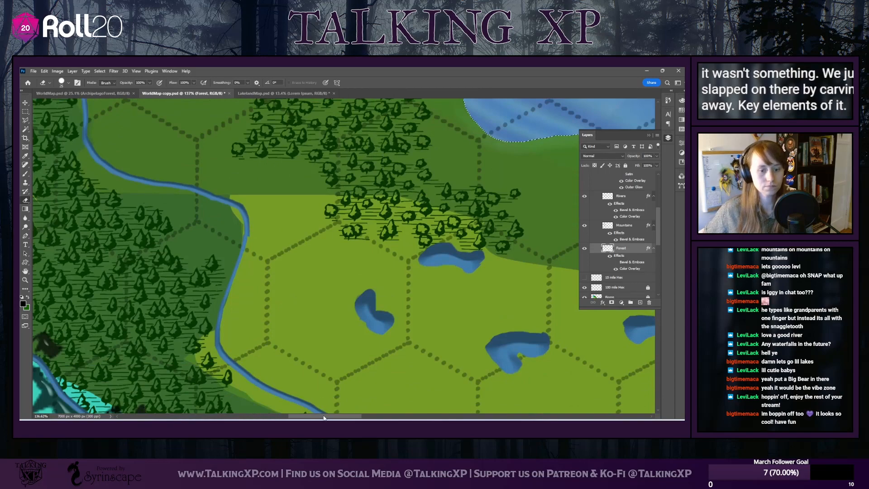
Check the small islet's trees for bad overlaps with its coastline
drag(324, 418, 415, 417)
scroll(260, 234, down, 4)
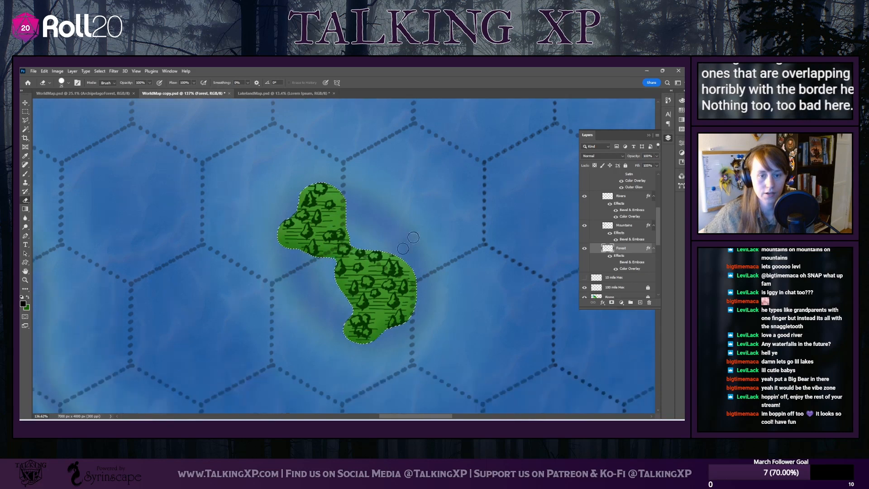
scroll(281, 299, down, 10)
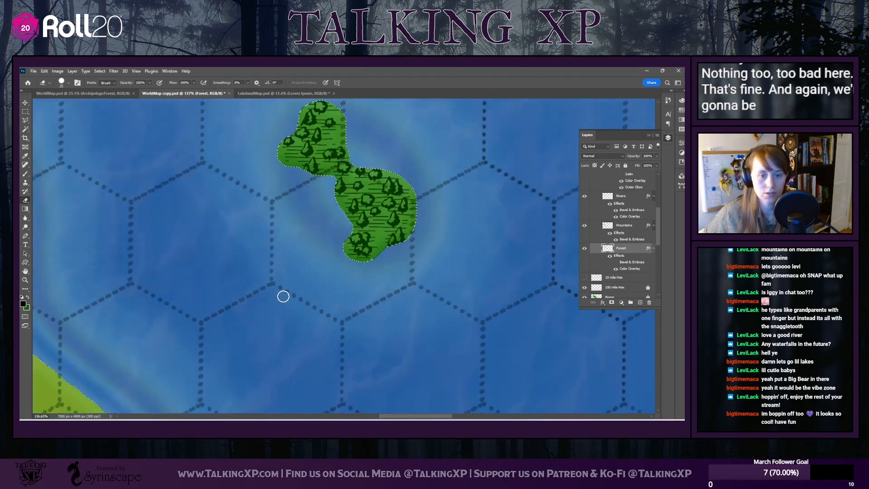
scroll(280, 300, down, 5)
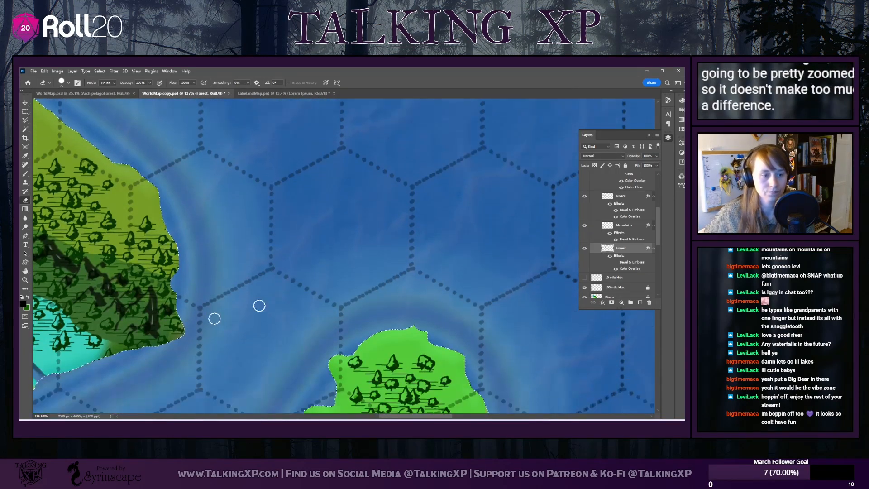
Erase mixed trees overlapping the central part of the southeastern mountain range, keeping the eraser small
drag(397, 416, 349, 417)
scroll(220, 275, up, 2)
scroll(218, 275, down, 8)
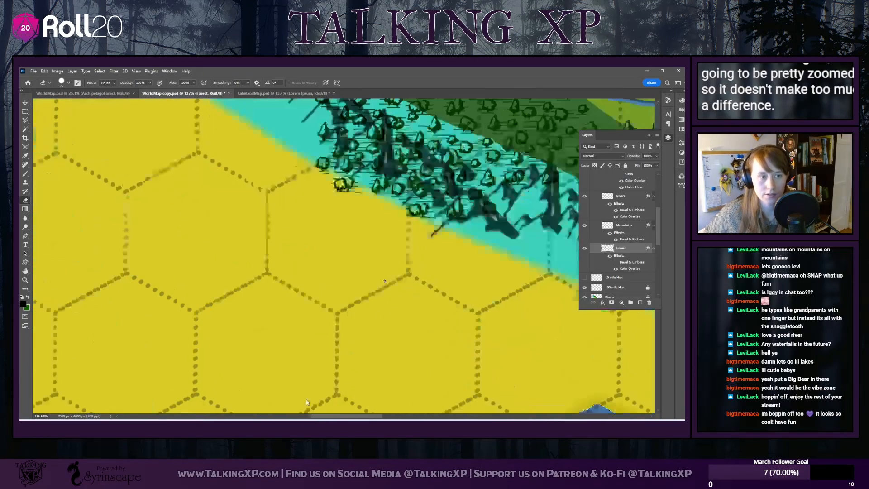
scroll(339, 338, left, 15)
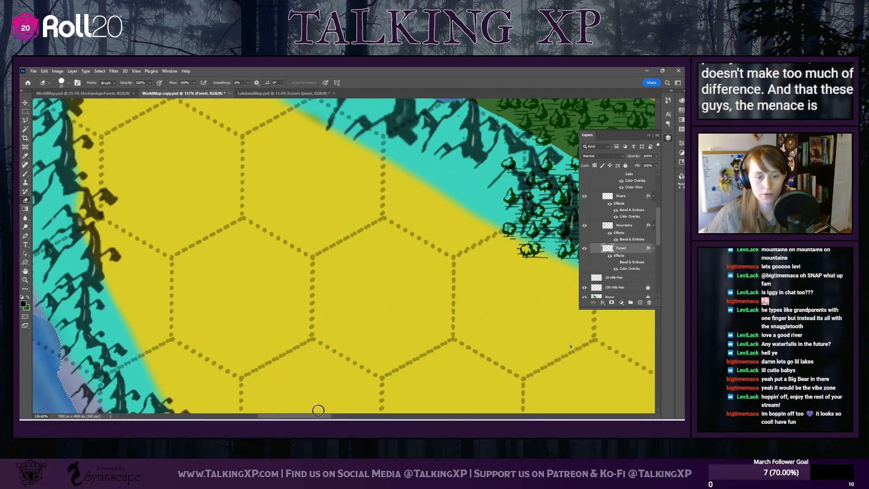
drag(317, 415, 342, 414)
scroll(292, 316, up, 3)
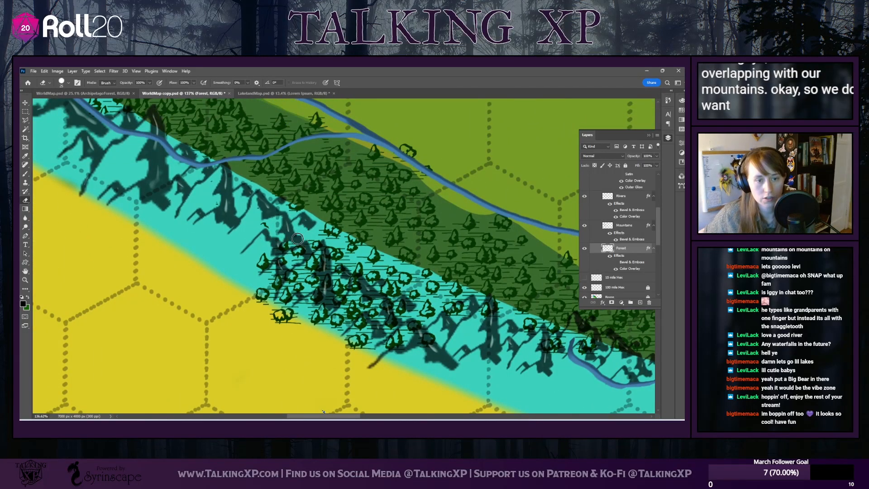
mouse_move(257, 232)
mouse_down()
mouse_move(340, 253)
mouse_move(265, 252)
mouse_move(280, 255)
mouse_up()
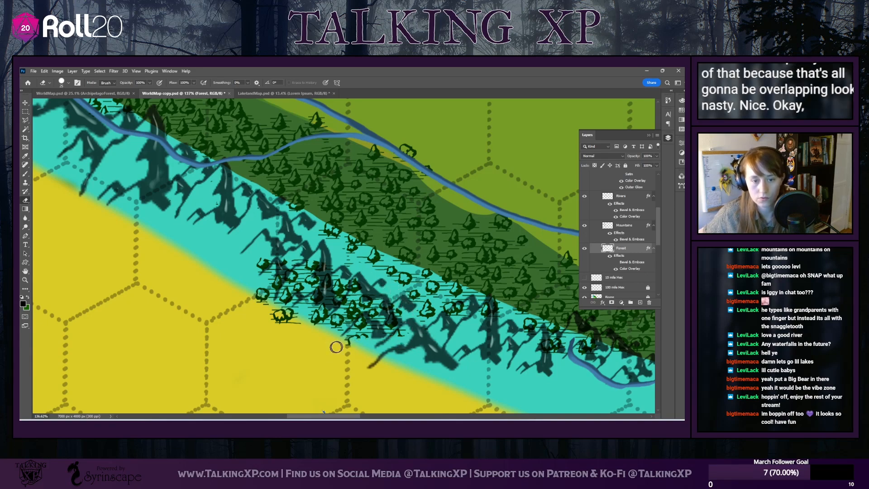
click(66, 84)
click(67, 84)
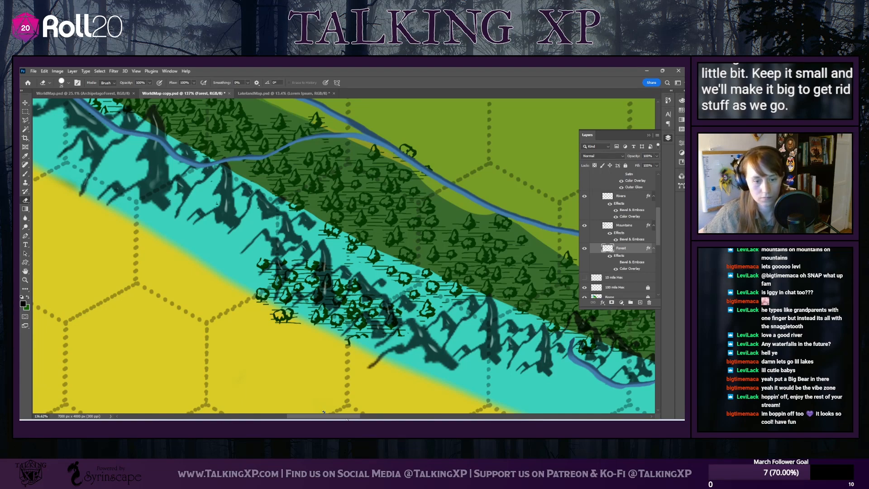
Erase the trees overlapping the mountain peaks and river from there down to the island's southeastern tip
drag(323, 412, 100, 352)
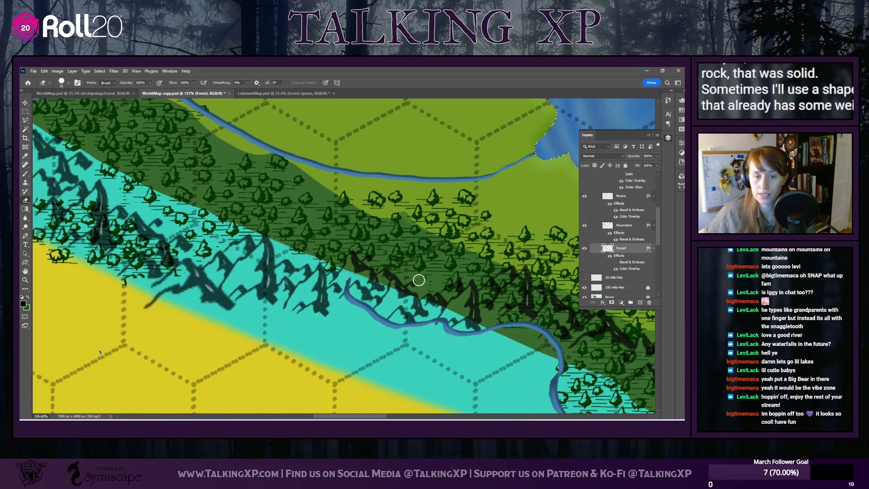
drag(371, 415, 383, 416)
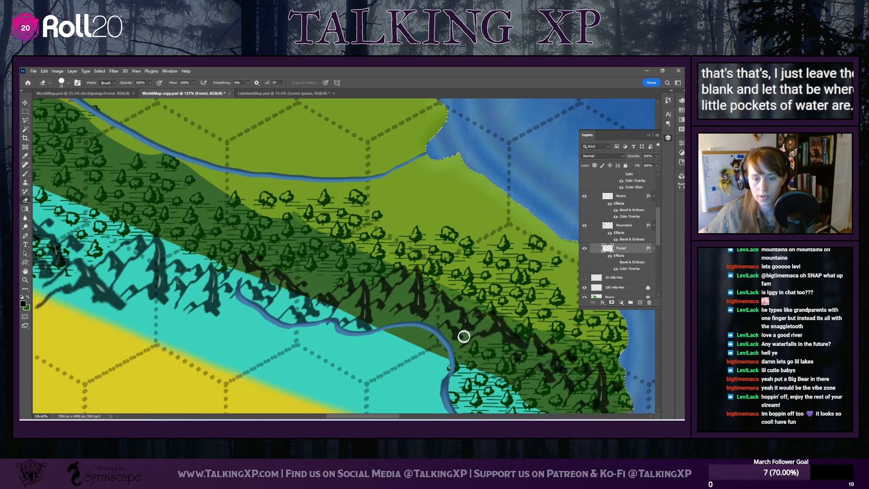
drag(380, 415, 393, 416)
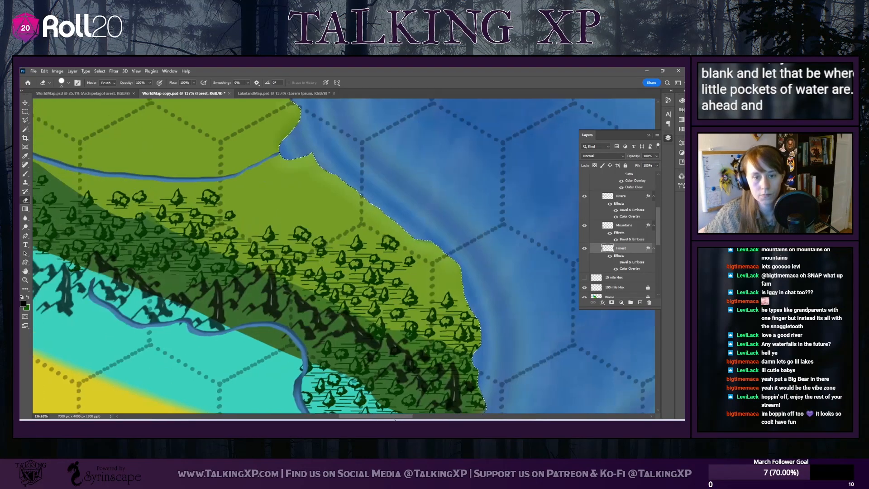
scroll(379, 329, down, 5)
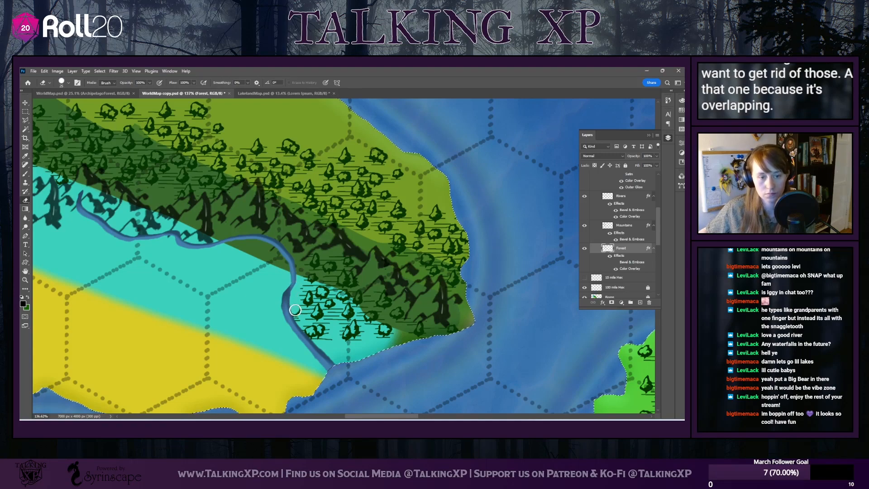
Enlarge the eraser and clear the cluster of mixed trees off the mountains' southwestern side beside the desert
drag(358, 418, 301, 417)
scroll(305, 260, up, 2)
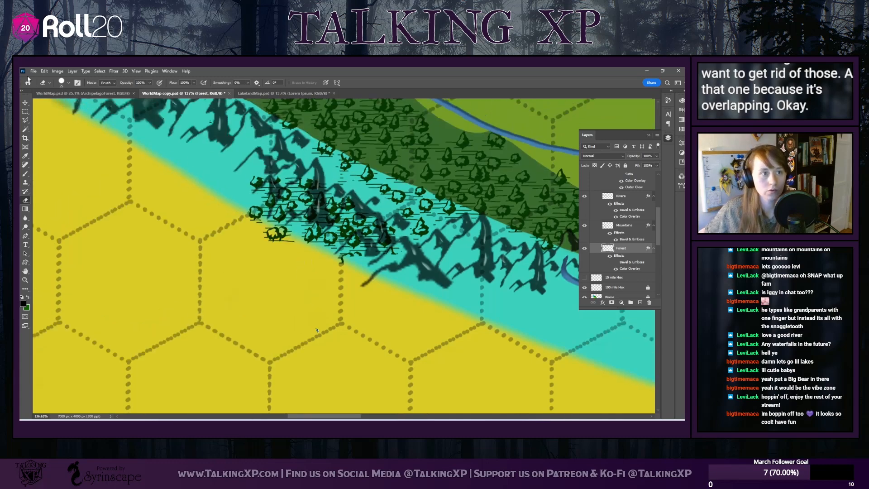
click(60, 83)
drag(63, 104, 68, 105)
click(258, 181)
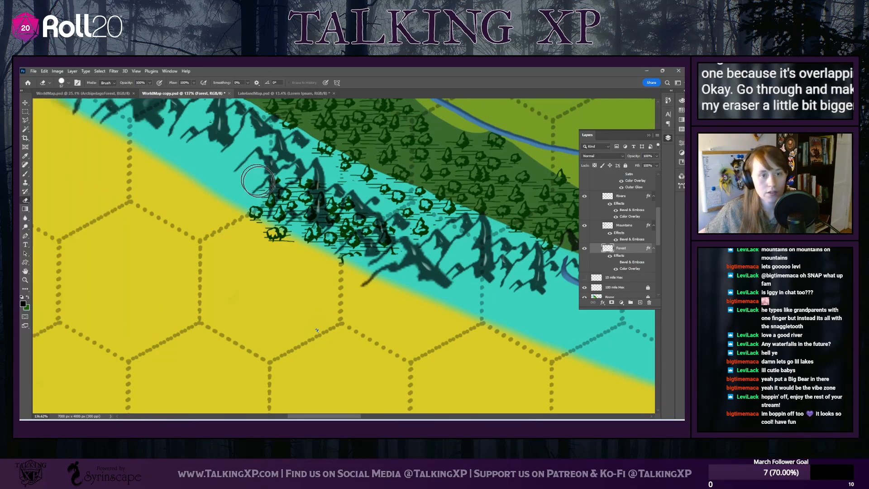
mouse_move(258, 181)
mouse_down()
mouse_move(356, 212)
mouse_move(393, 249)
mouse_move(391, 261)
mouse_move(283, 232)
mouse_move(248, 214)
mouse_move(277, 210)
mouse_move(338, 232)
mouse_move(348, 252)
mouse_move(257, 212)
mouse_up()
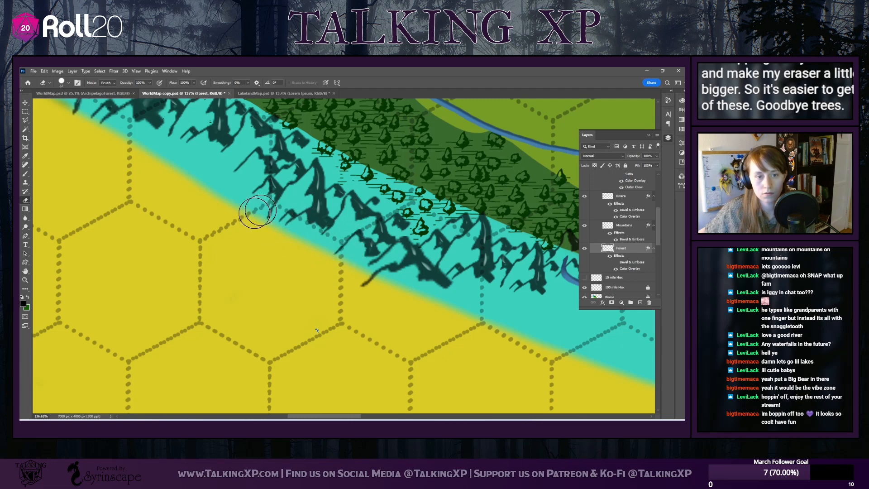
Return to the crescent-shaped green island in the ocean and examine its forests, mountain range and rivers as a whole
scroll(124, 223, up, 2)
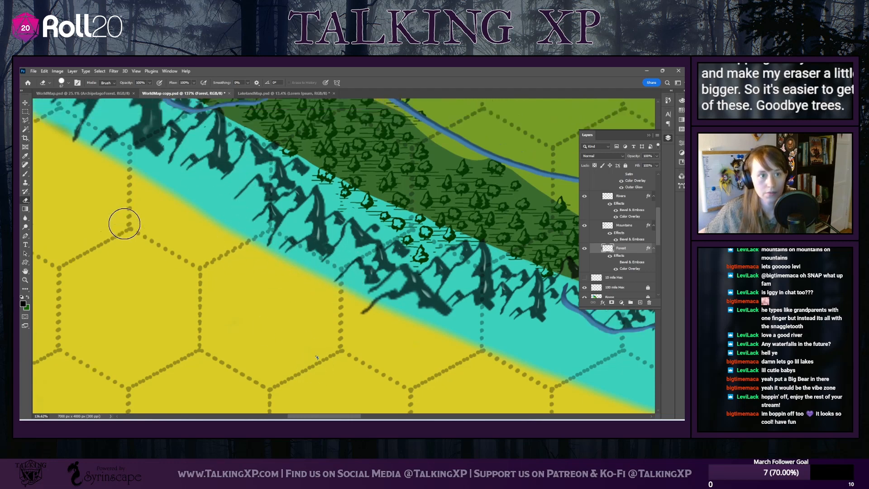
scroll(124, 224, up, 1)
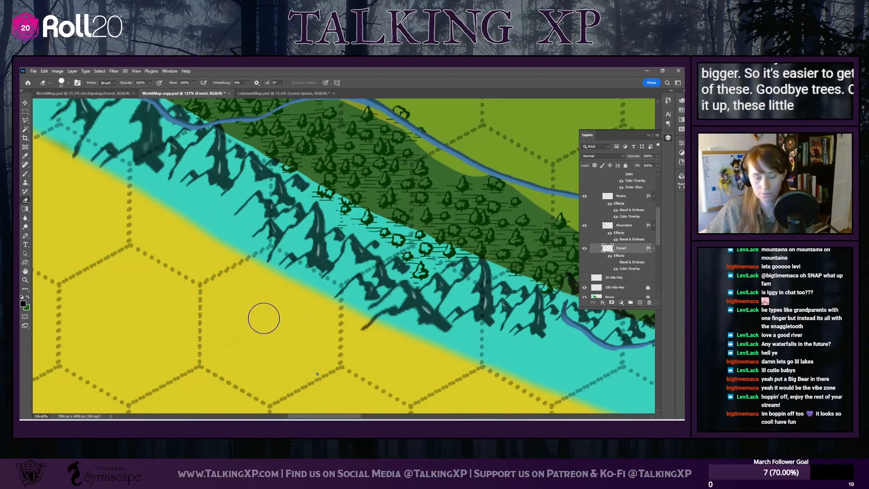
scroll(264, 318, right, 6)
scroll(435, 320, up, 3)
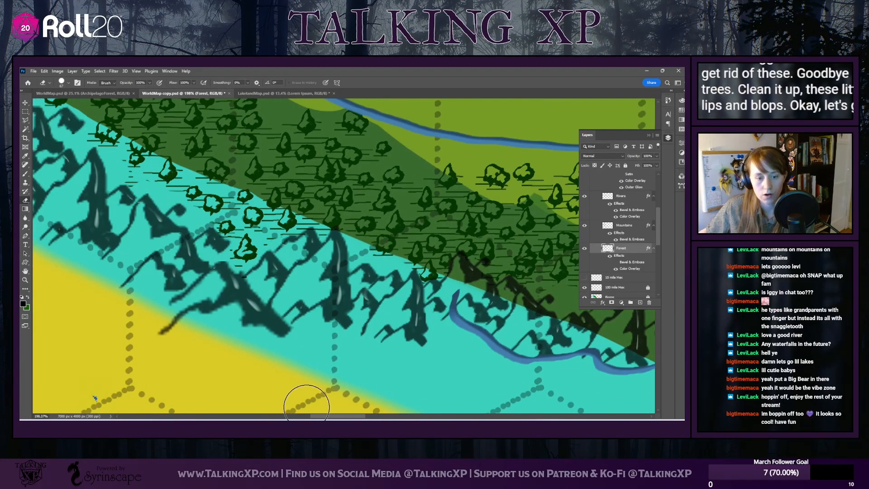
drag(334, 415, 451, 416)
scroll(362, 330, down, 3)
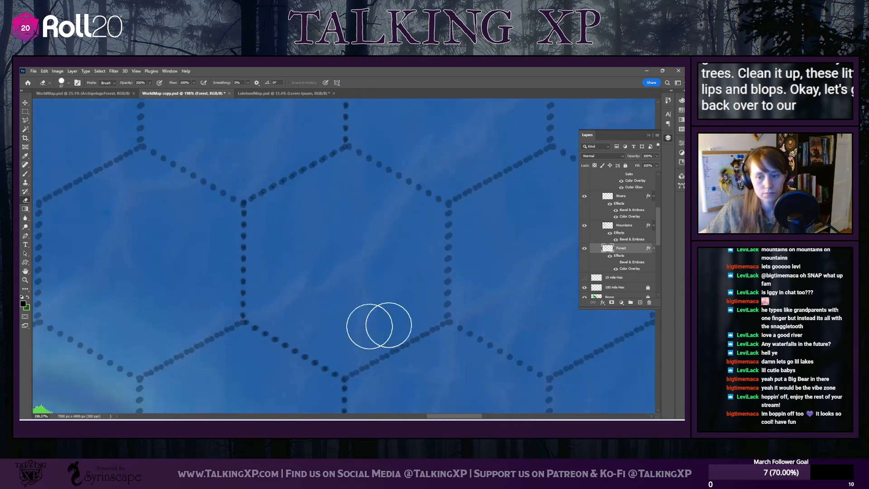
scroll(472, 365, down, 8)
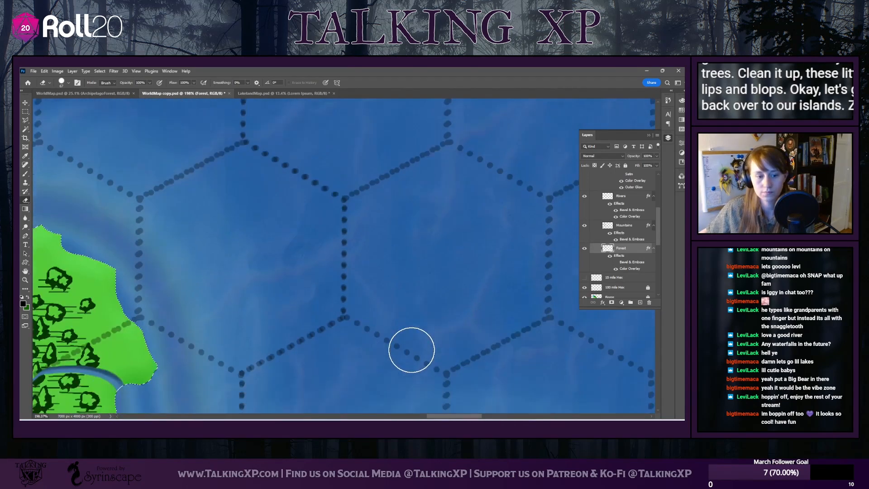
scroll(415, 353, down, 10)
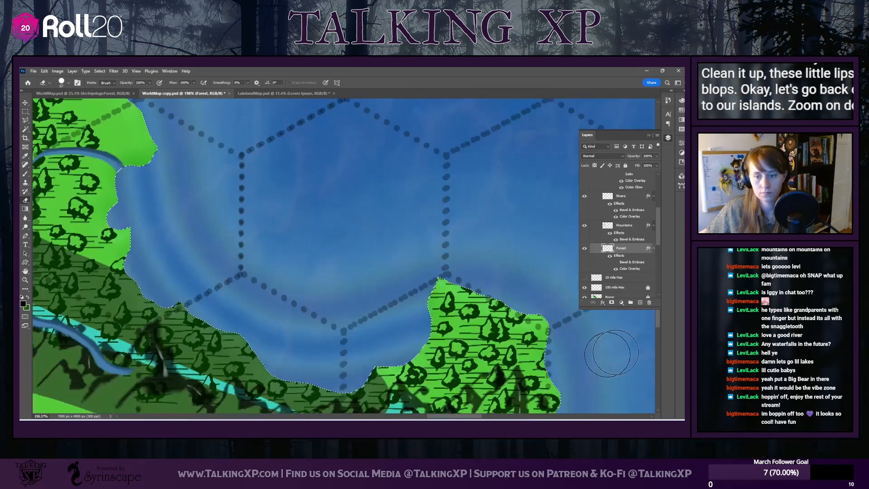
mouse_move(656, 316)
mouse_down()
mouse_move(661, 349)
mouse_move(665, 325)
mouse_up()
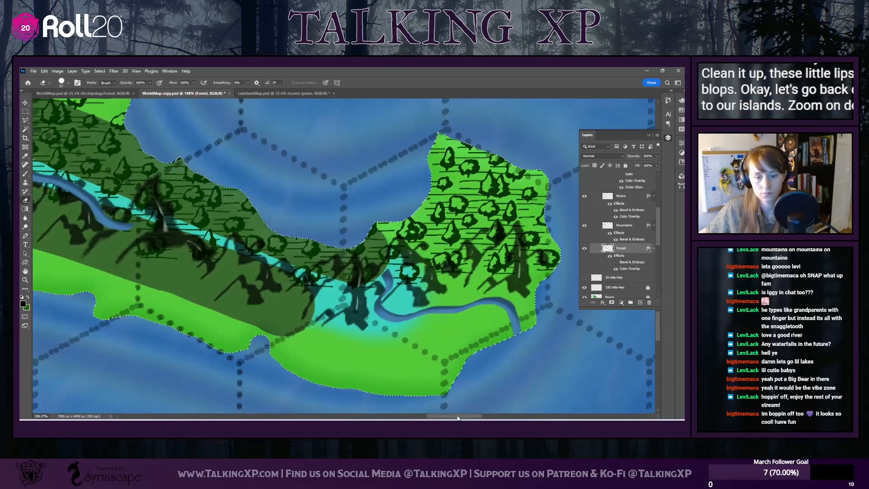
drag(458, 417, 418, 417)
scroll(388, 353, up, 5)
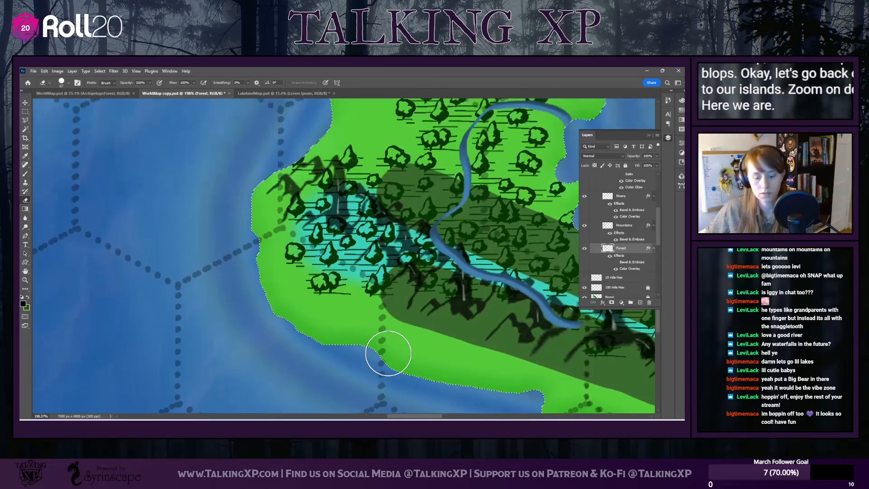
scroll(388, 353, down, 3)
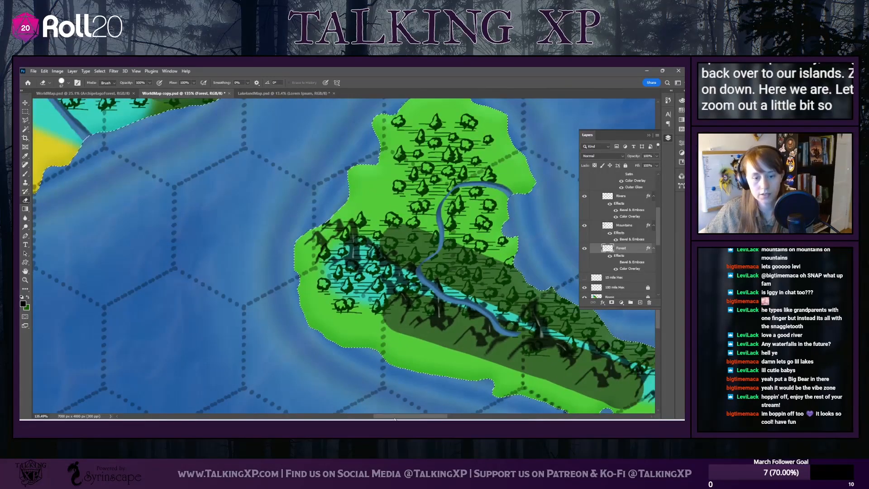
scroll(358, 404, right, 5)
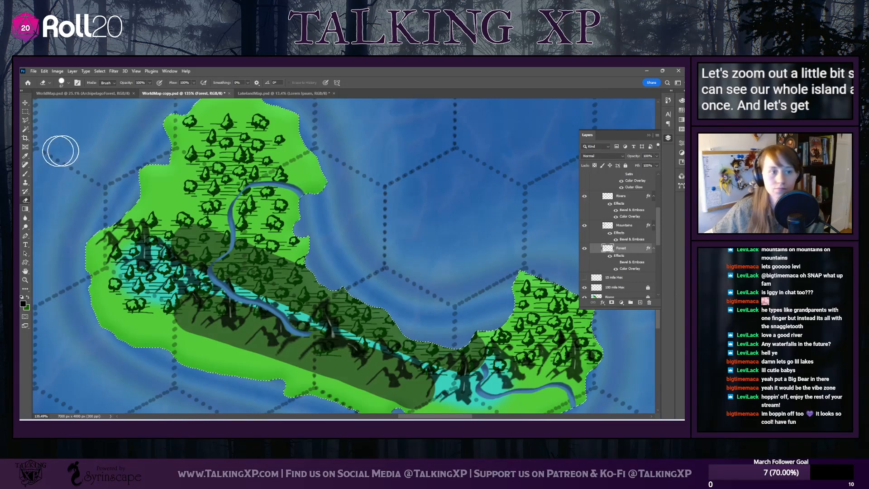
Collapse the layer list to free the map view and reduce the eraser size to 26 px
click(649, 135)
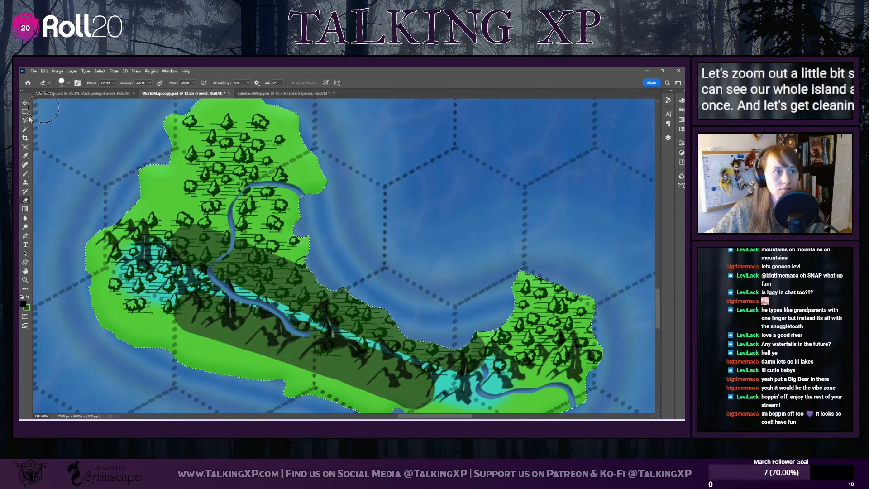
click(68, 83)
drag(72, 104, 64, 104)
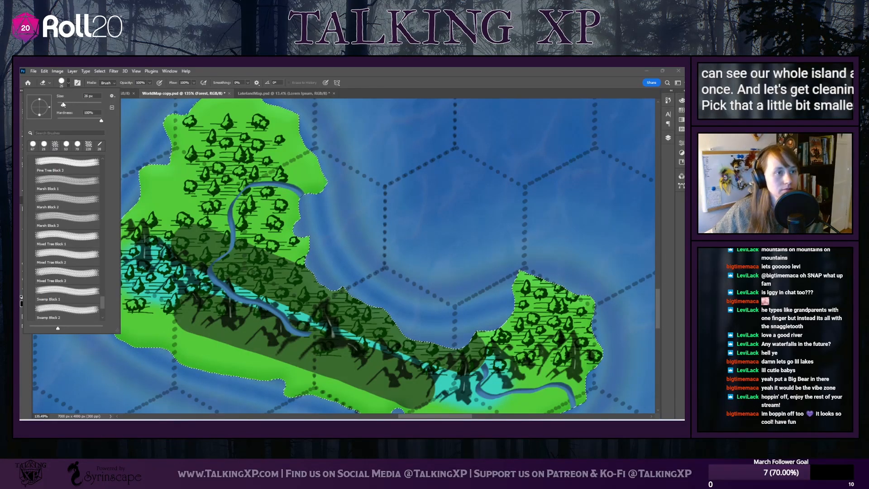
click(185, 341)
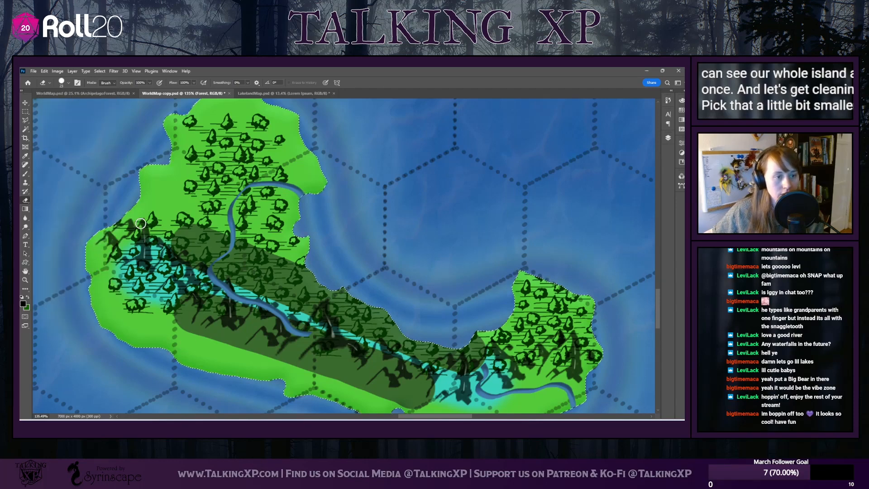
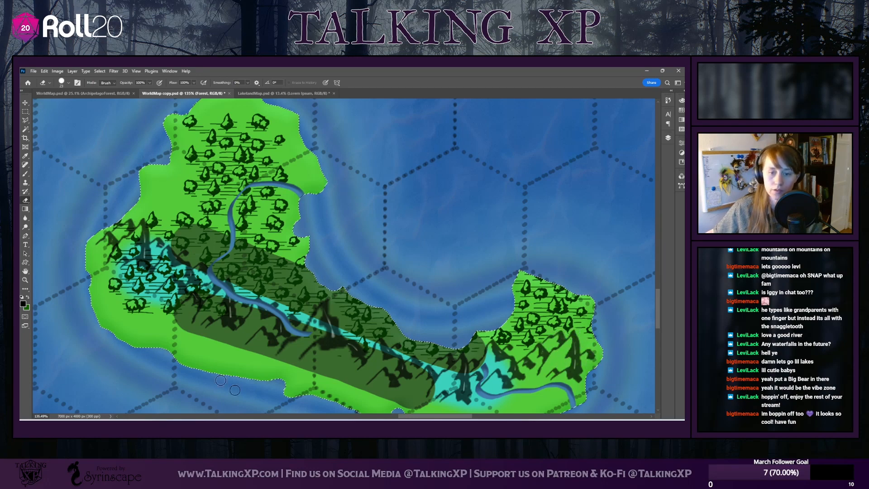
Enlarge the eraser and clear the trees covering the mountains and turquoise foothills at the crescent island's western end
click(69, 84)
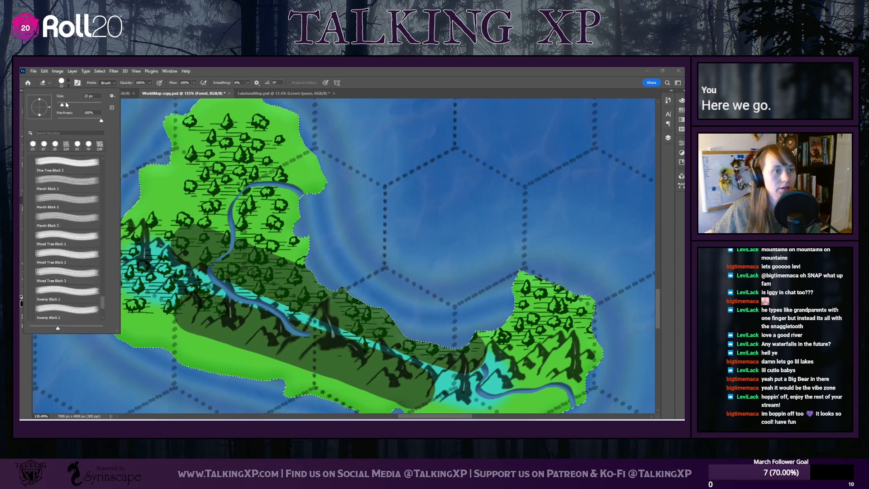
drag(66, 105, 70, 104)
click(131, 236)
mouse_move(123, 235)
mouse_down()
mouse_move(116, 267)
mouse_move(132, 255)
mouse_move(161, 262)
mouse_move(222, 312)
mouse_move(125, 308)
mouse_move(169, 308)
mouse_move(151, 282)
mouse_move(172, 311)
mouse_up()
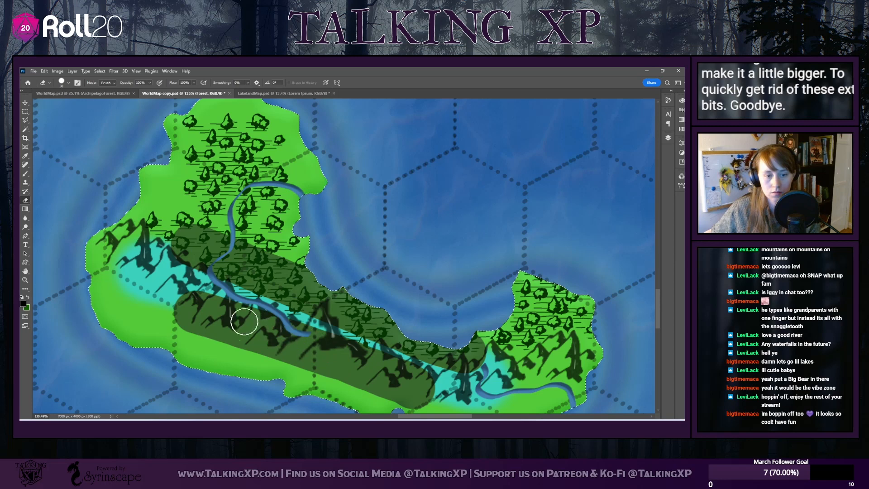
Reduce the eraser size to 23 px and erase the stray tree on the coastline of the crescent island's northeastern tip
click(68, 83)
drag(66, 105, 63, 106)
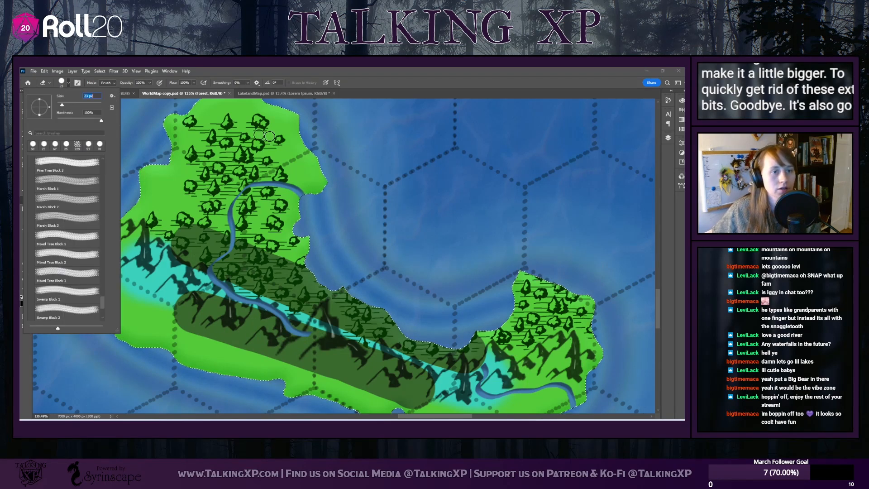
key(Return)
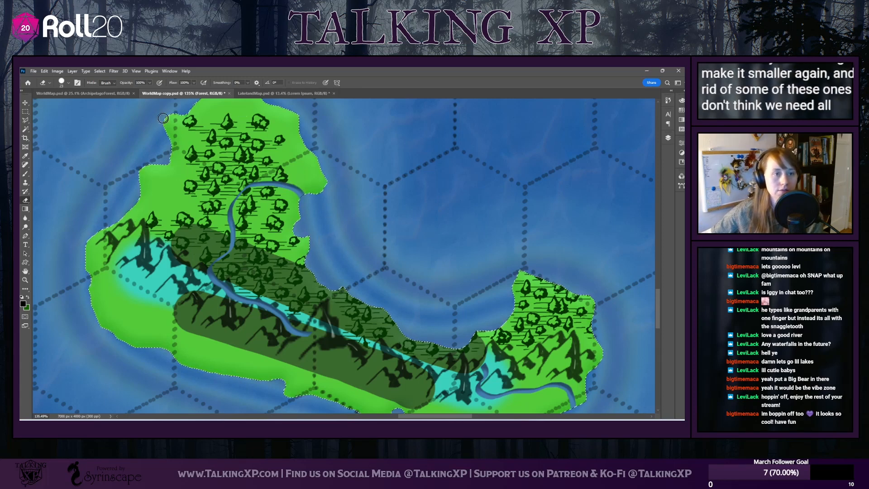
scroll(272, 177, up, 2)
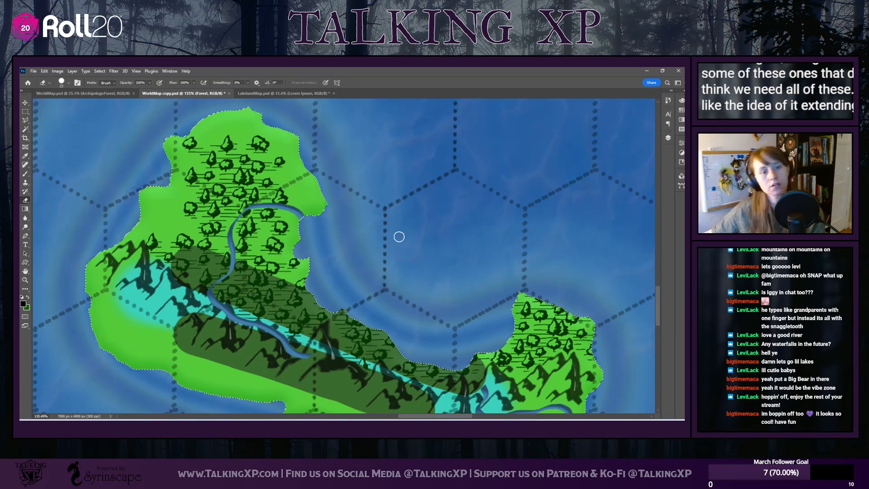
scroll(398, 237, down, 5)
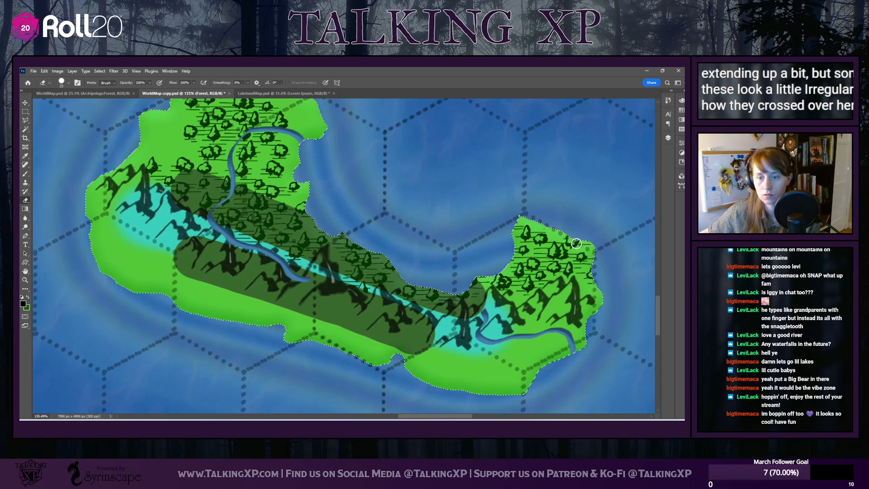
drag(577, 243, 568, 243)
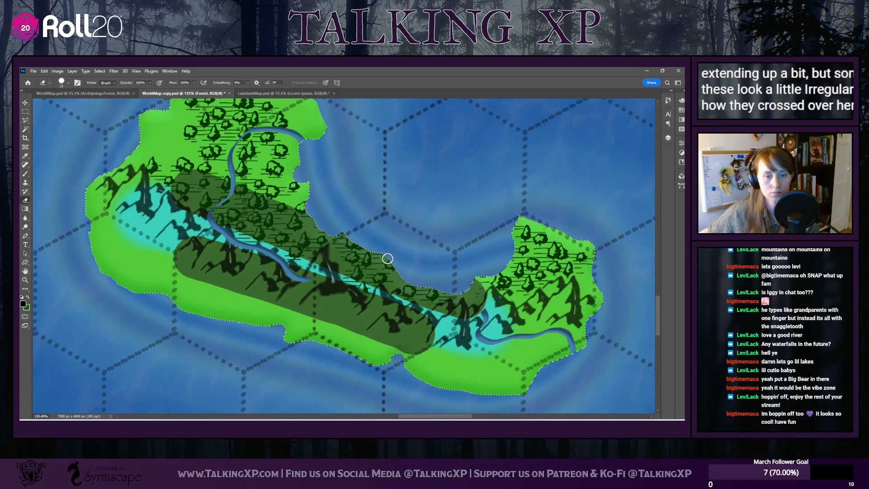
Erase the trees overlapping the mountain peaks and river on the smaller forested island east of the crescent island
scroll(294, 231, up, 2)
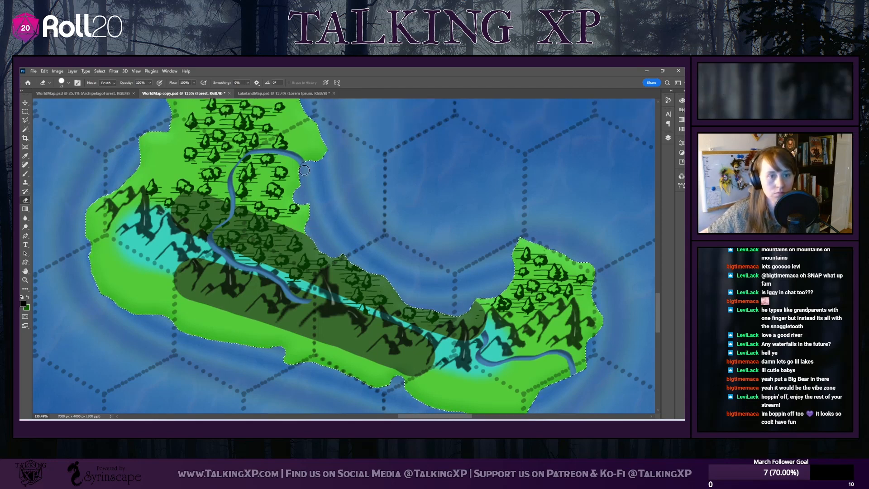
scroll(253, 199, up, 2)
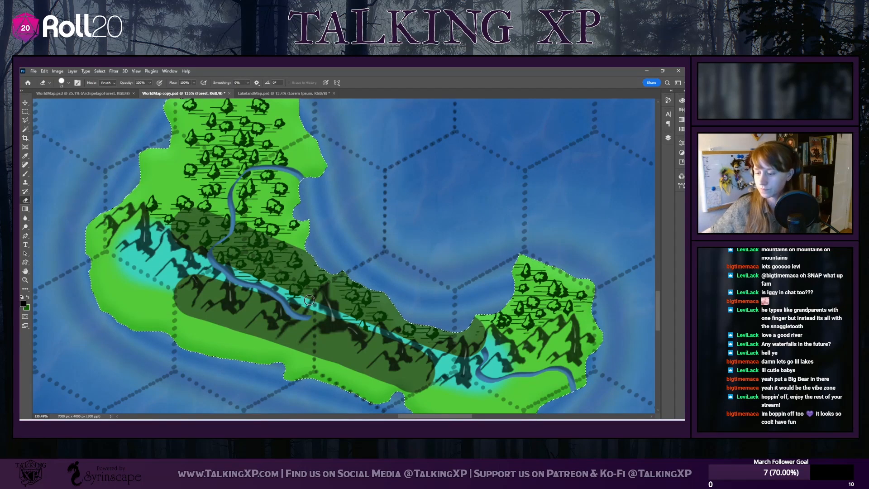
scroll(229, 269, up, 2)
scroll(230, 268, down, 2)
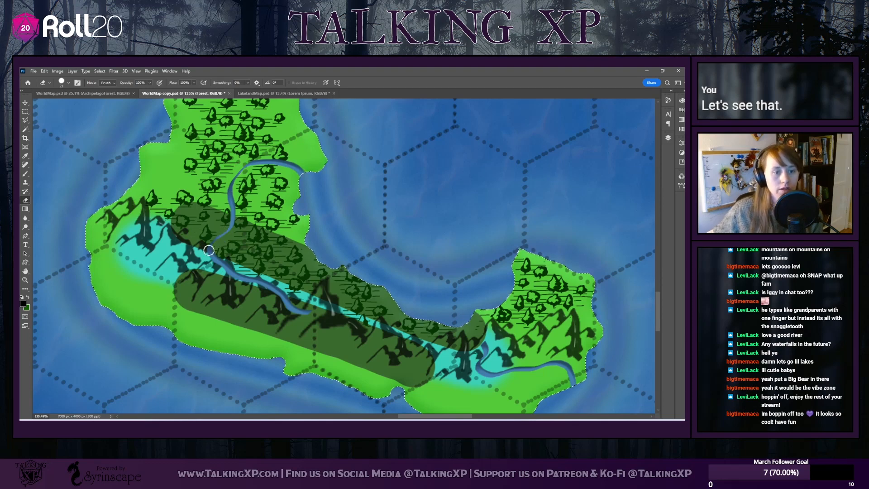
scroll(222, 258, up, 2)
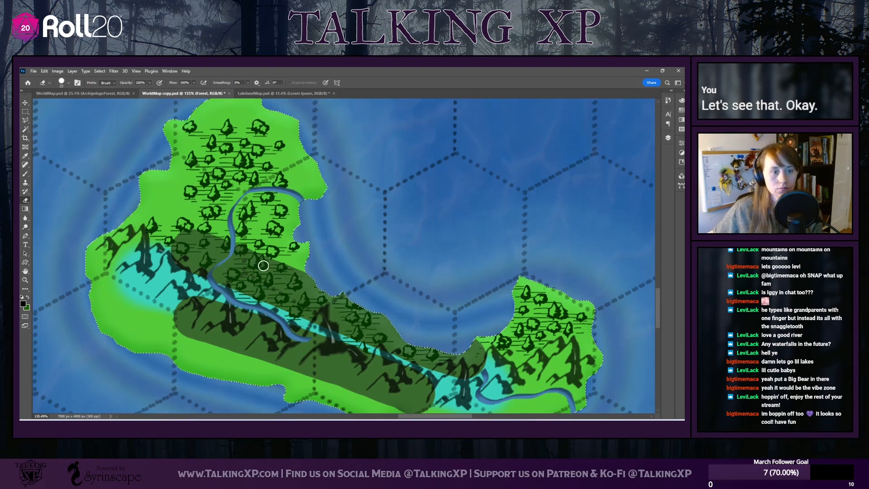
scroll(271, 281, down, 2)
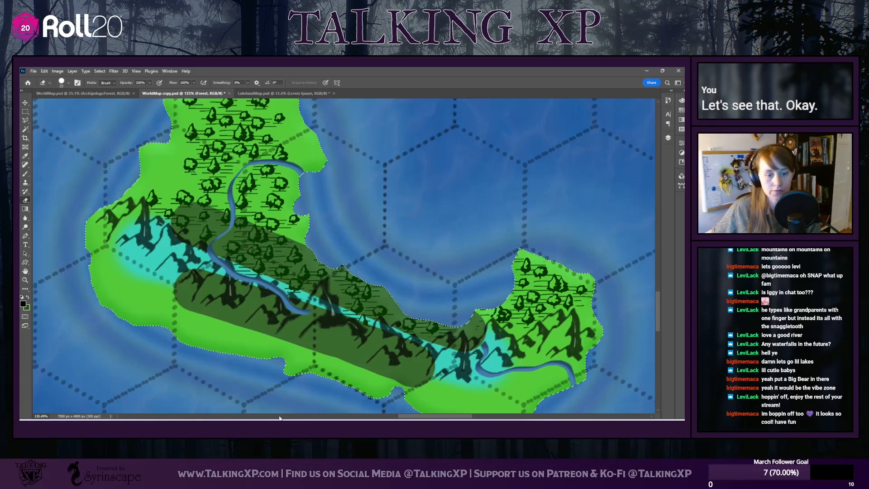
drag(426, 416, 508, 418)
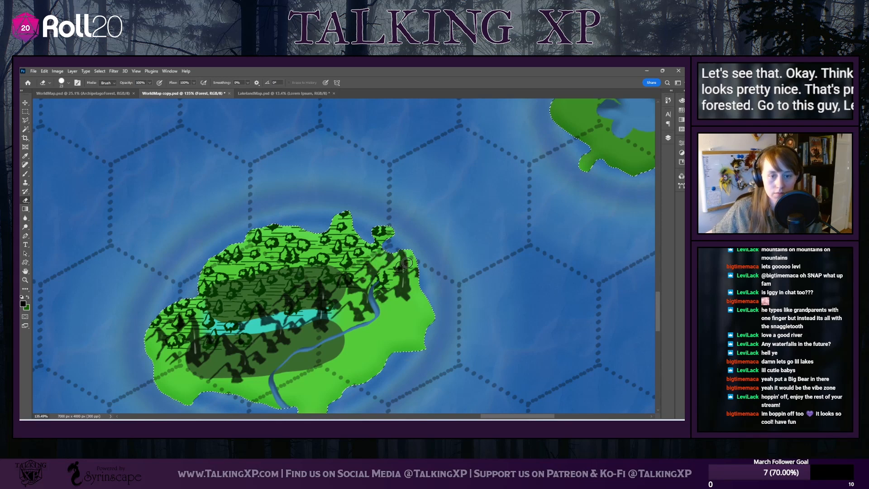
drag(407, 263, 406, 275)
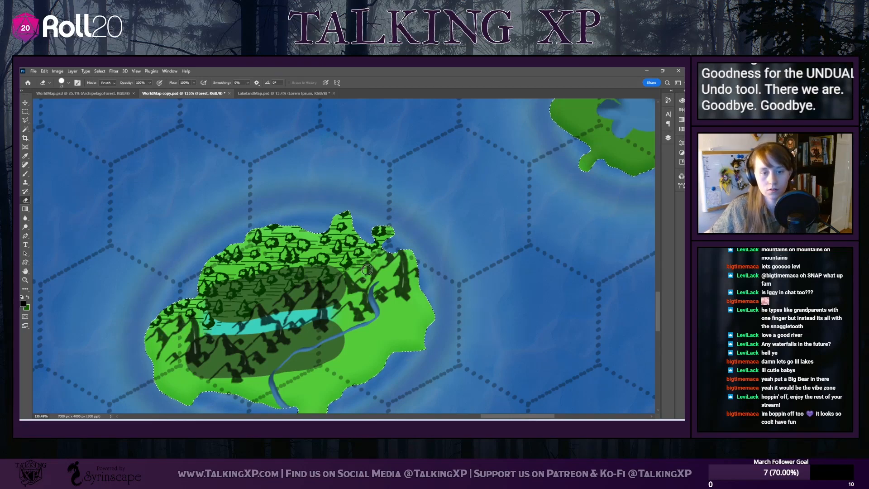
Review the forests on the southern islands and along the large continent's mountain range above the desert
scroll(346, 385, down, 5)
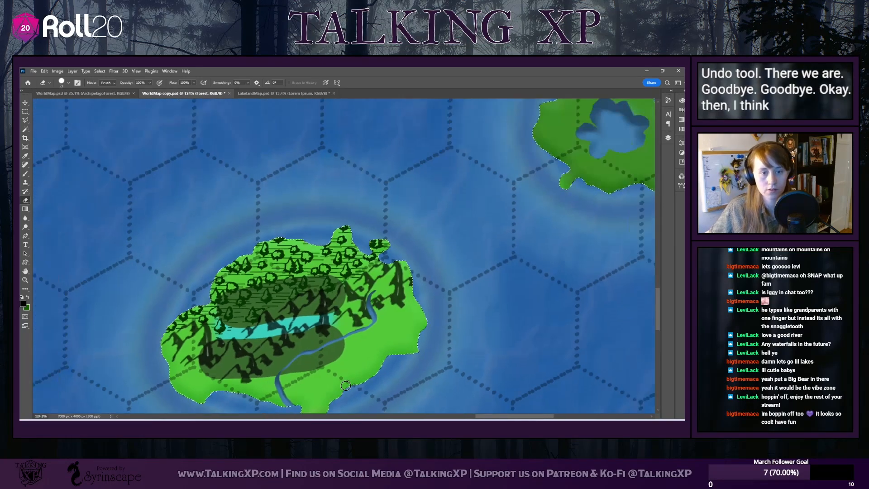
scroll(345, 385, down, 3)
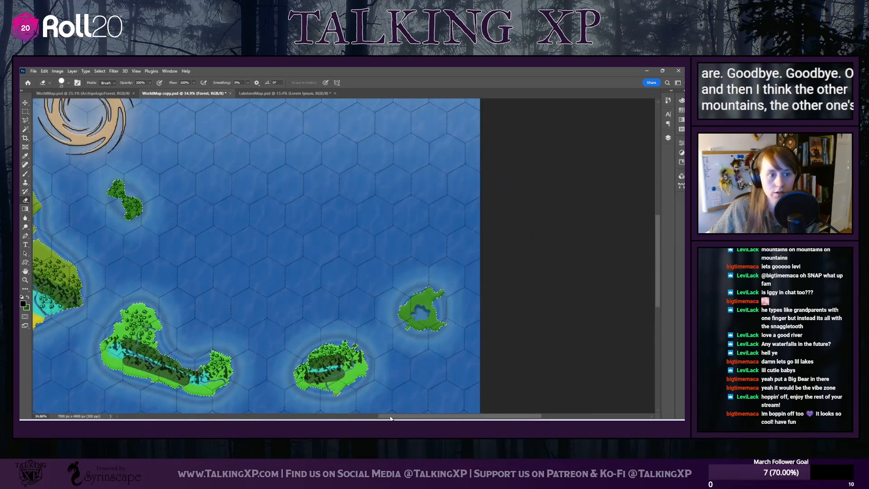
drag(339, 415, 277, 400)
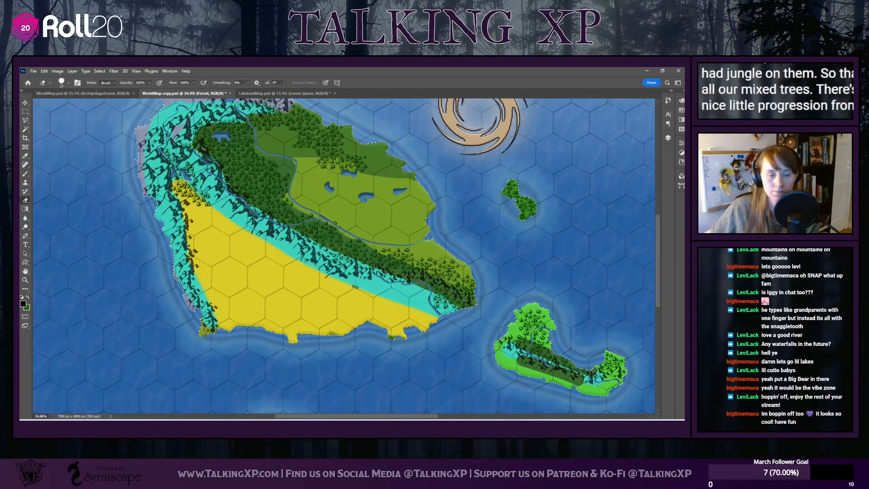
scroll(353, 281, up, 2)
scroll(342, 257, up, 2)
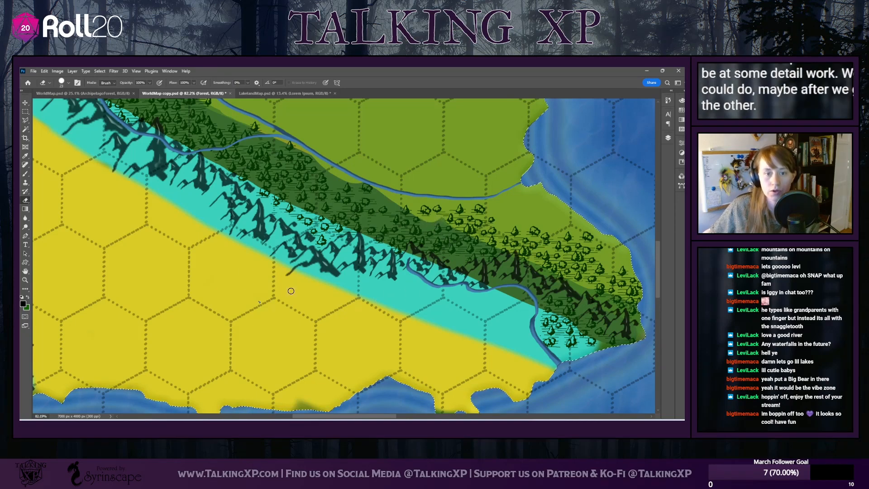
scroll(160, 195, down, 8)
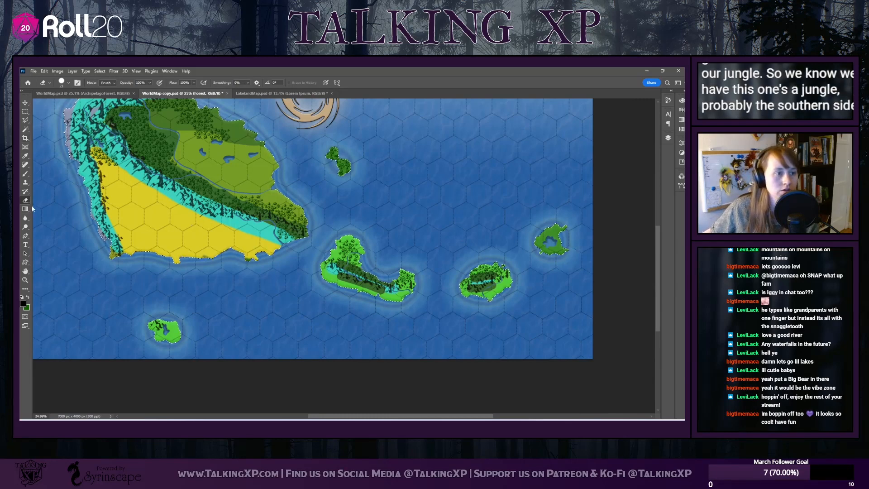
click(68, 83)
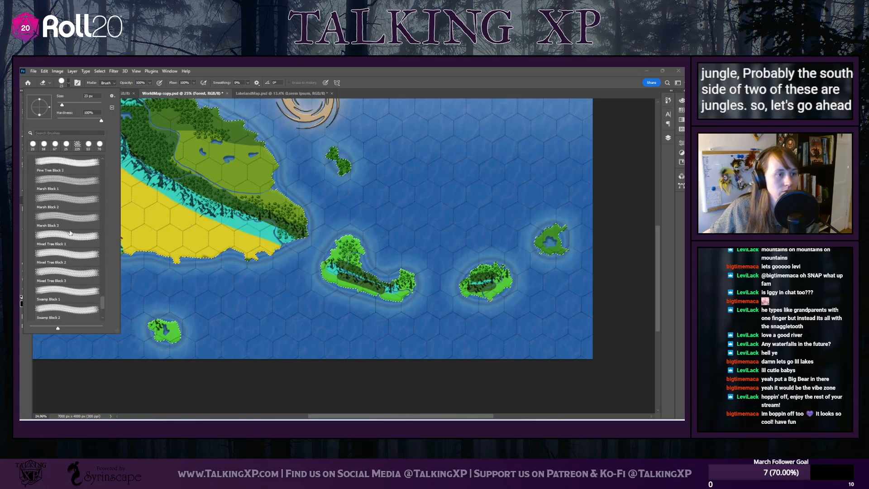
scroll(70, 233, up, 7)
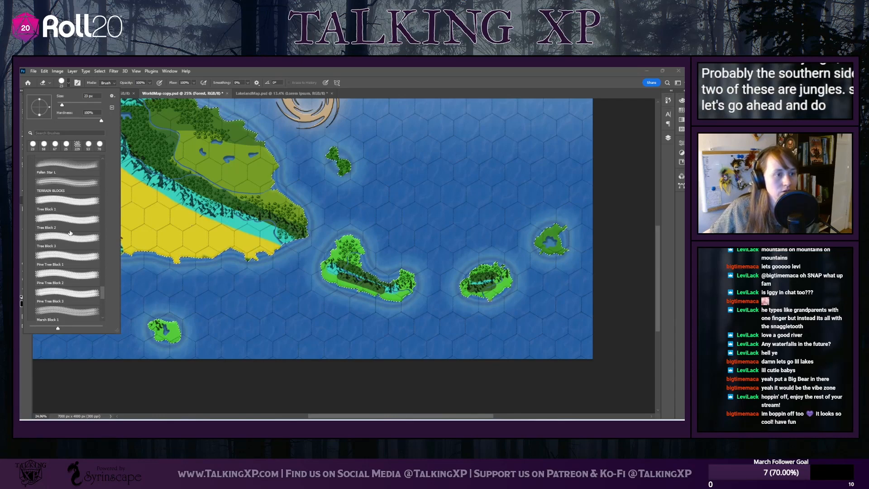
scroll(72, 216, down, 1)
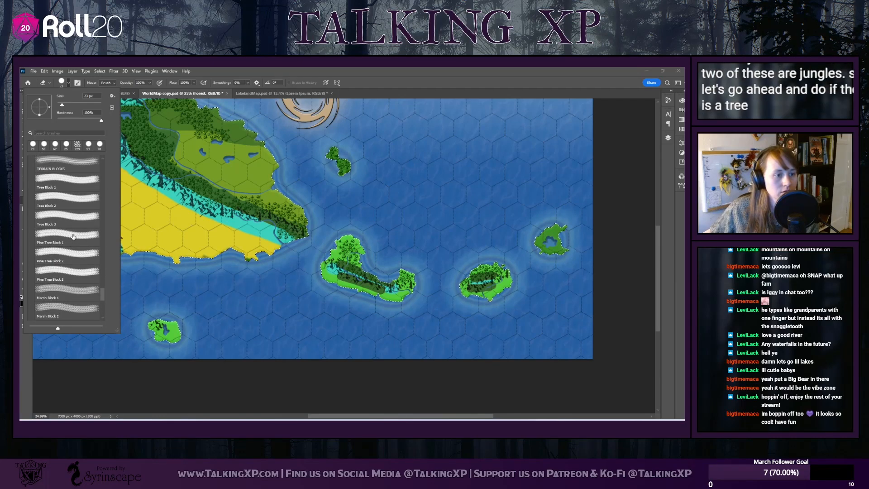
scroll(73, 237, down, 6)
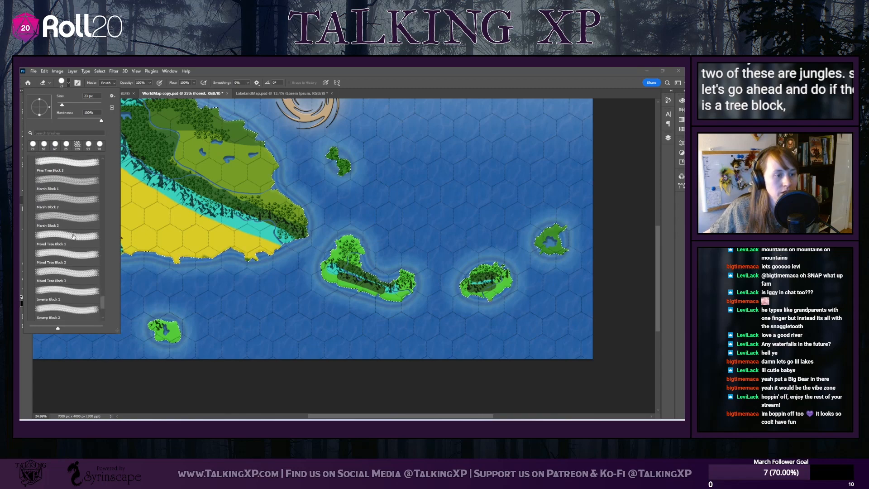
scroll(74, 236, down, 2)
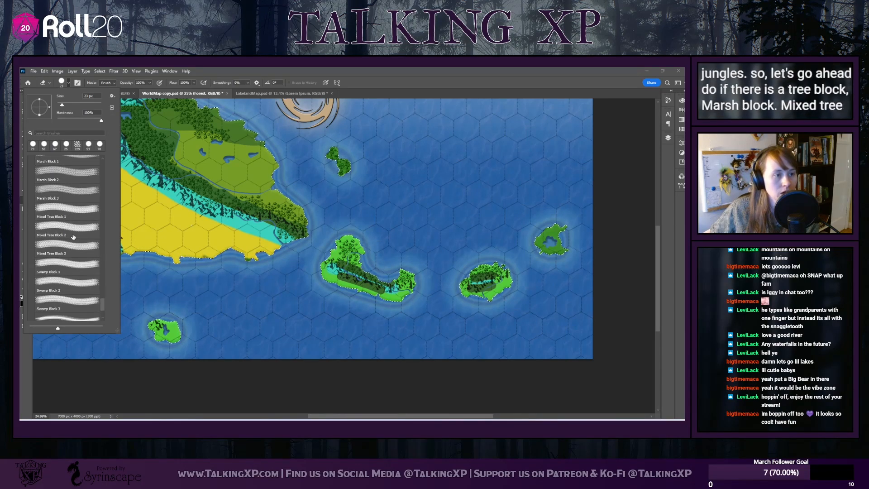
scroll(73, 236, up, 6)
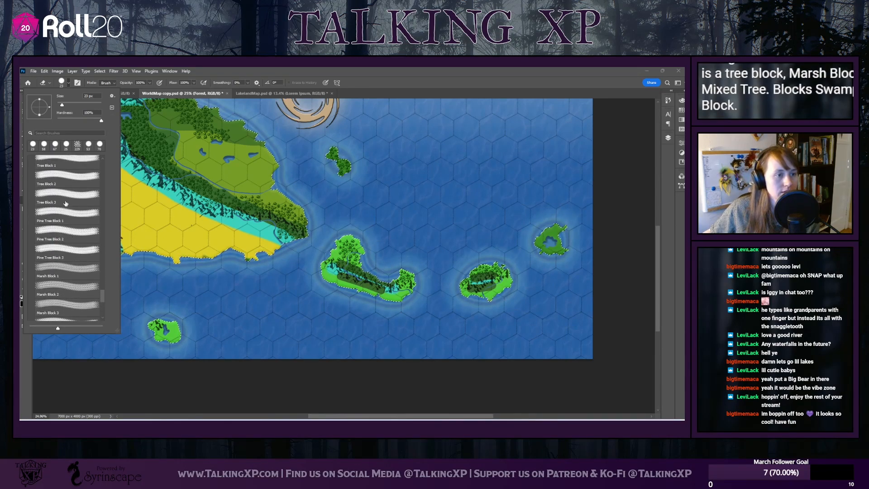
click(69, 164)
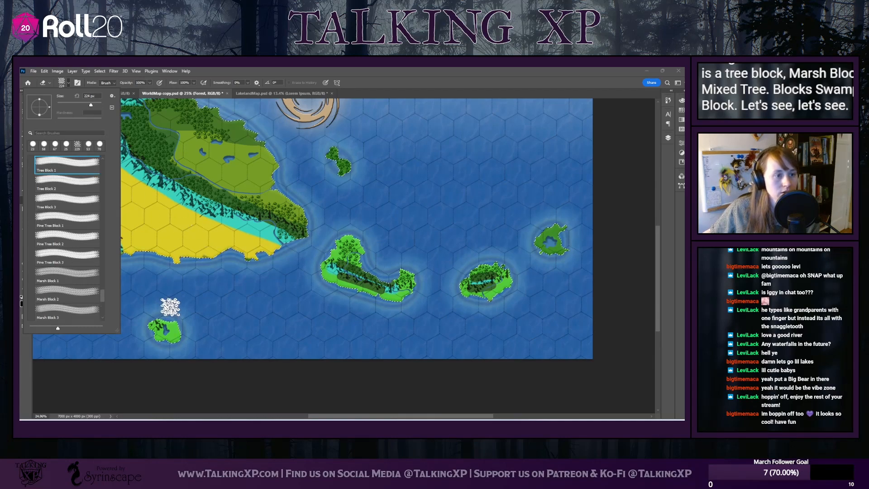
scroll(170, 306, up, 6)
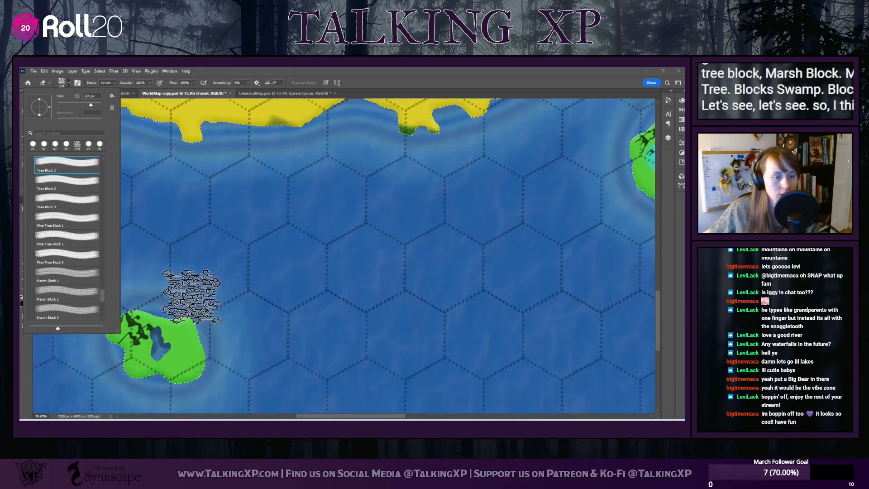
scroll(191, 297, down, 2)
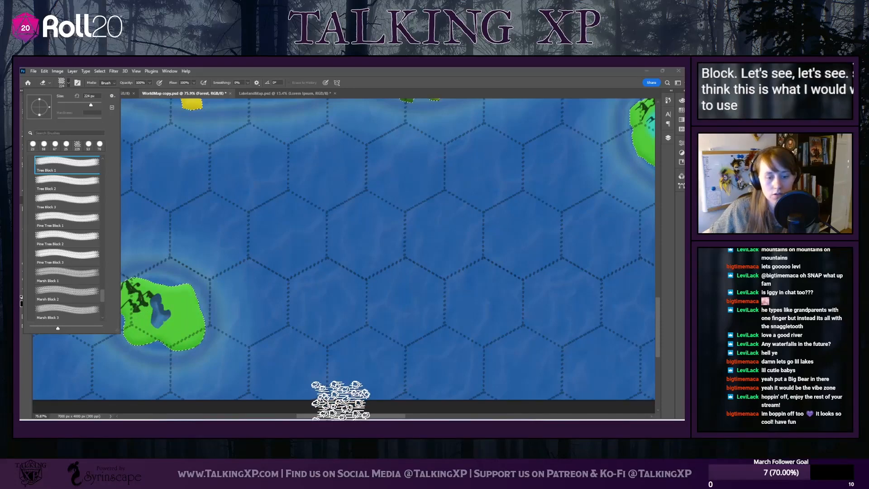
click(340, 409)
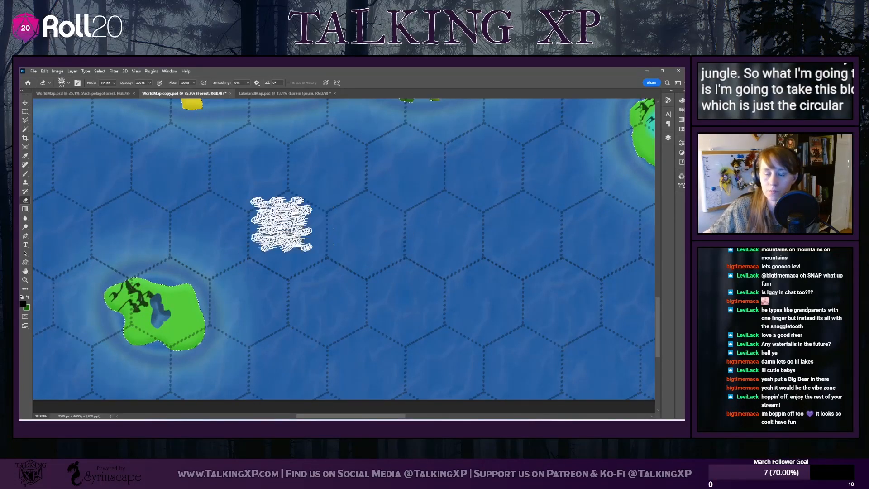
click(154, 319)
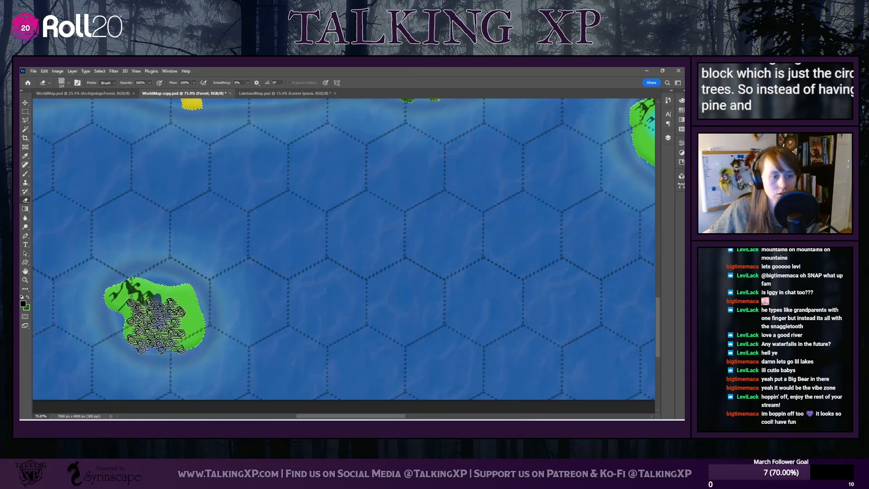
key(ctrl+z)
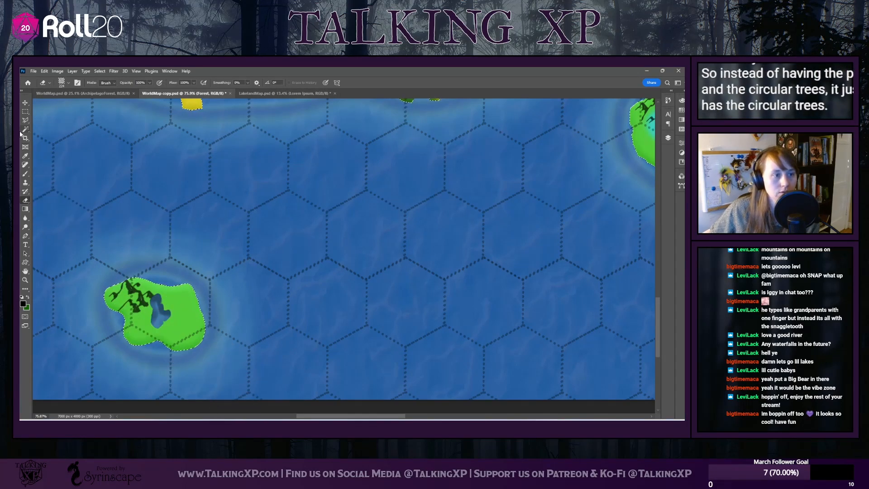
Switch to the Brush tool and choose the Tree Block 3 brush preset
click(26, 174)
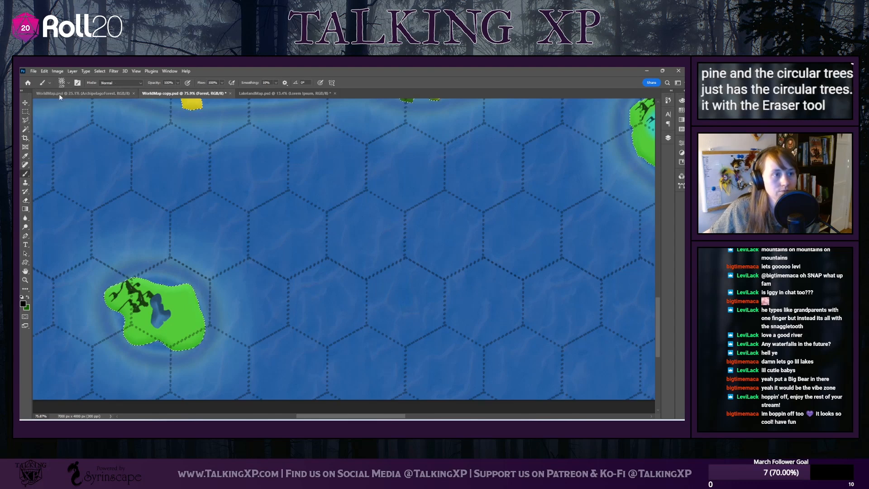
click(68, 83)
scroll(46, 296, down, 5)
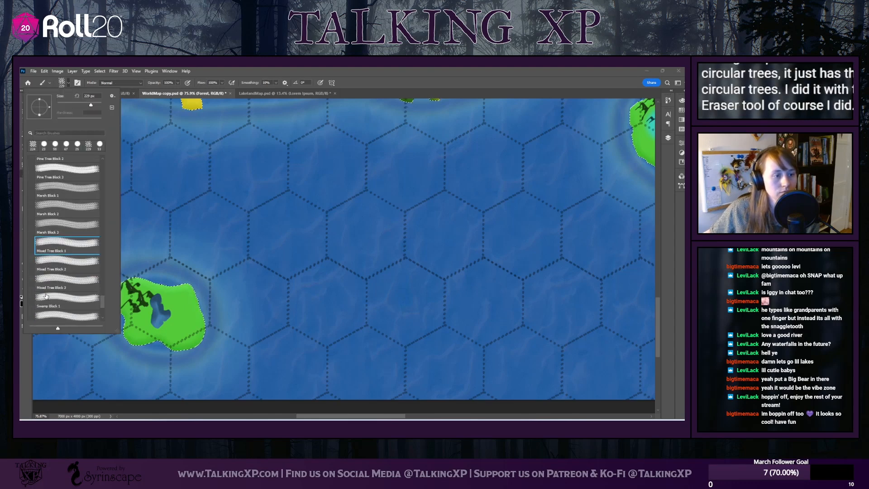
scroll(46, 296, up, 2)
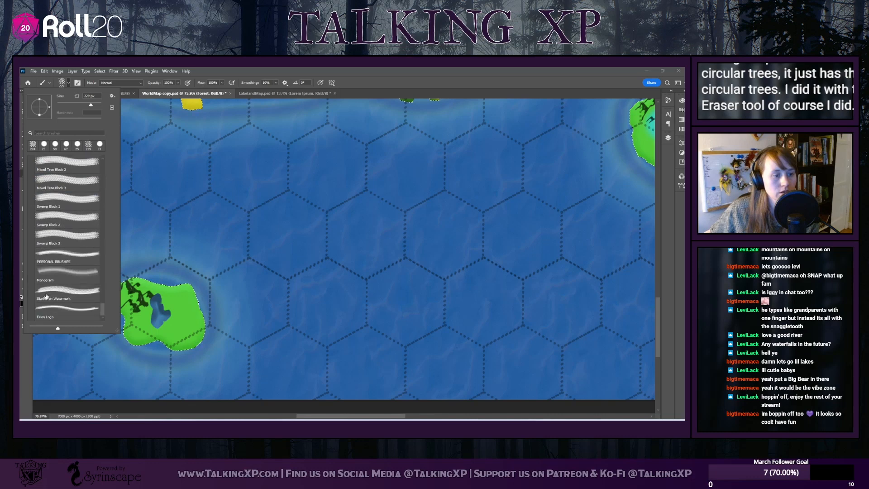
scroll(46, 296, up, 3)
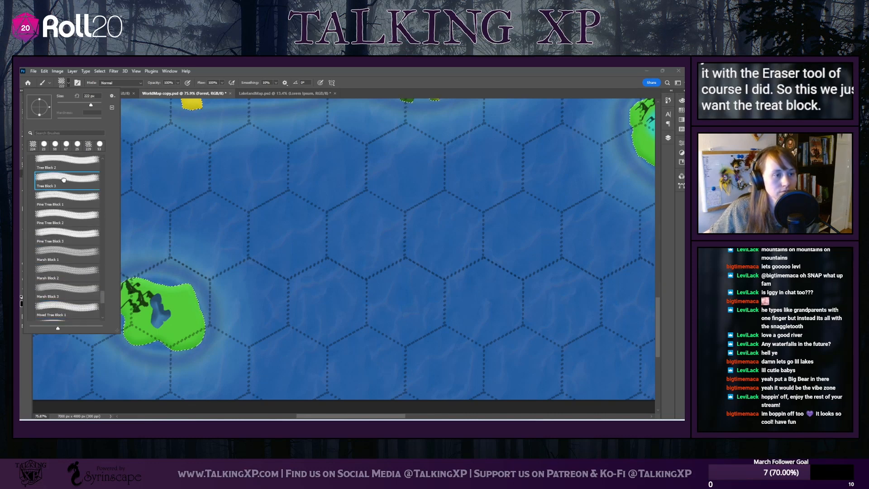
Fill the small southern island around its lake with trees using the Tree Block 3 brush
scroll(71, 182, up, 1)
click(69, 164)
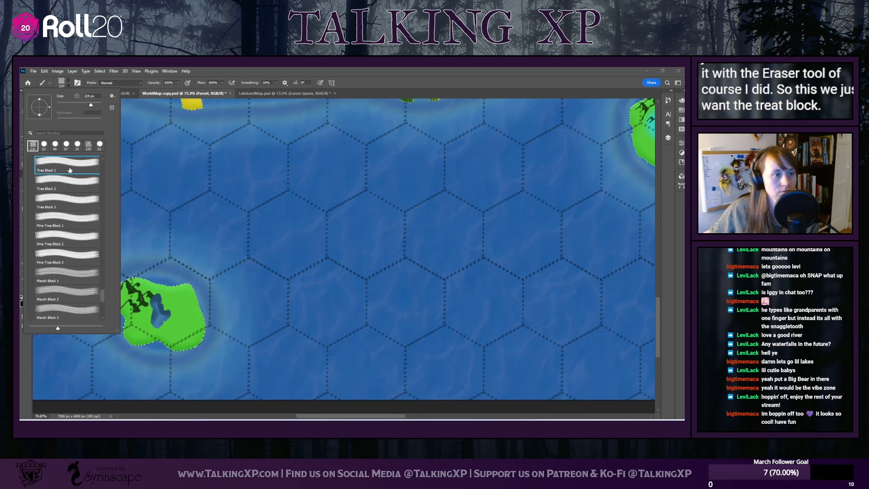
click(68, 202)
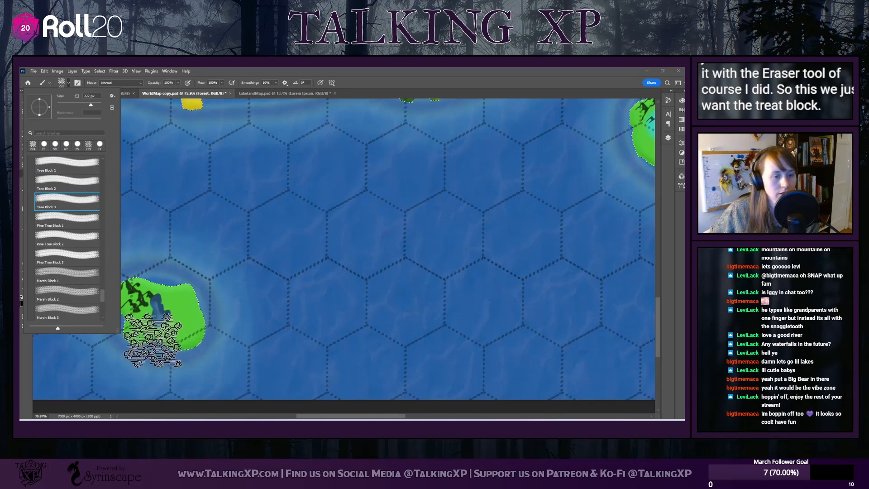
click(150, 336)
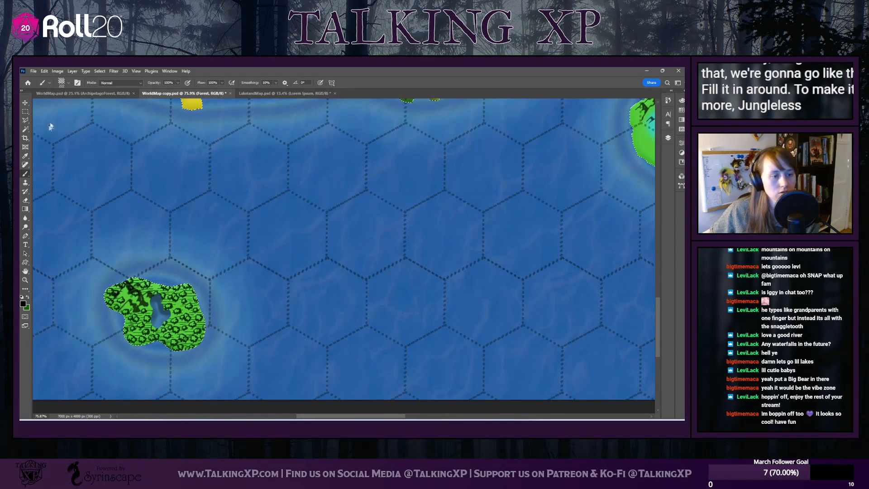
Try out the Marsh Block 2 and Swamp Block 3 brush presets for the small island's jungle undergrowth
click(63, 82)
scroll(67, 267, down, 2)
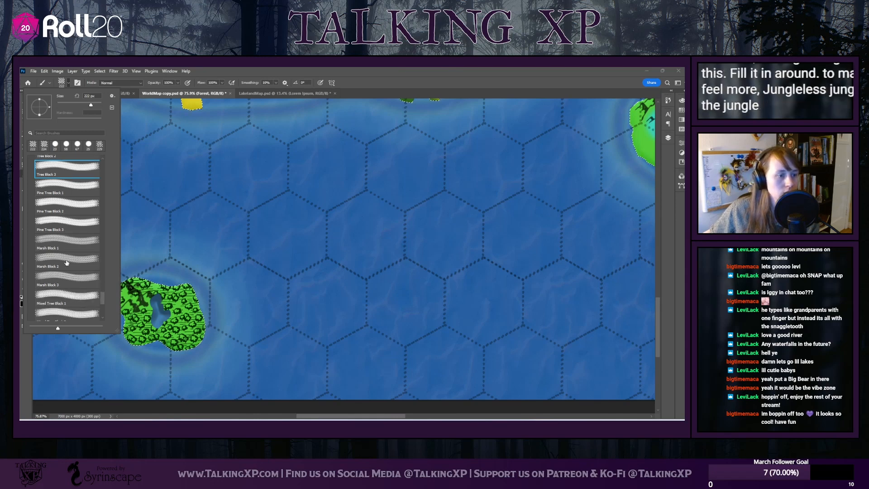
click(67, 254)
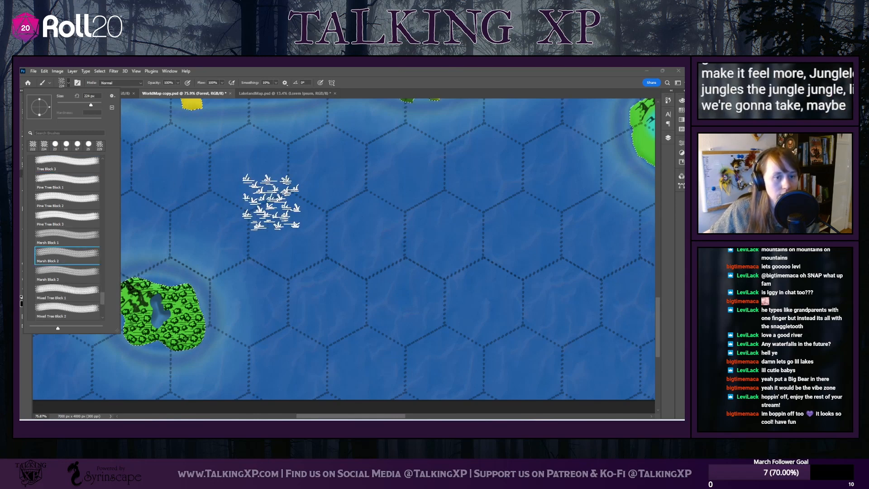
scroll(59, 264, up, 5)
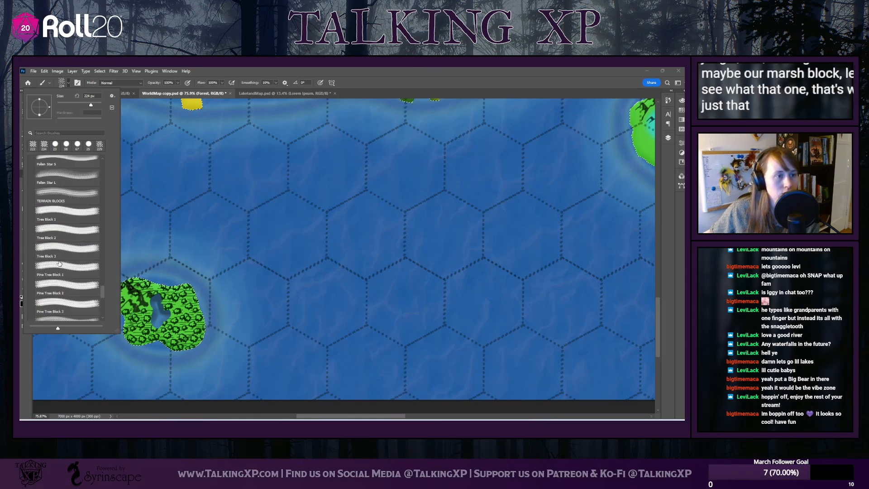
scroll(59, 264, down, 5)
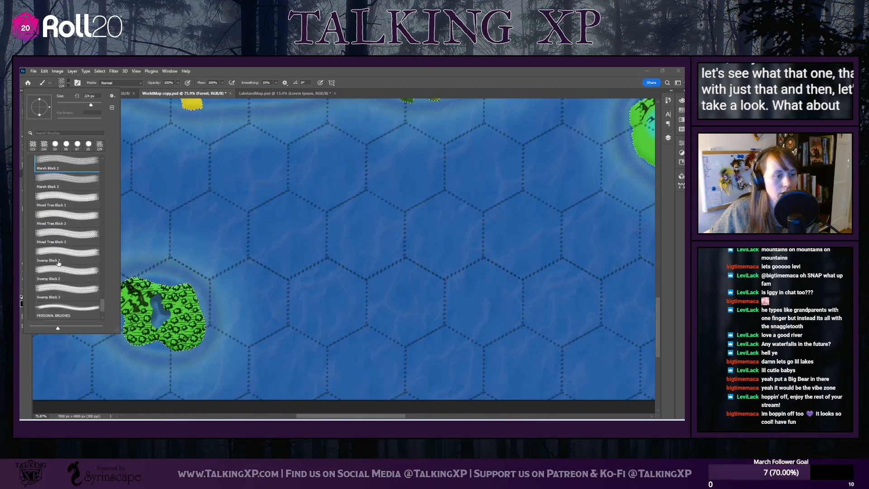
click(67, 289)
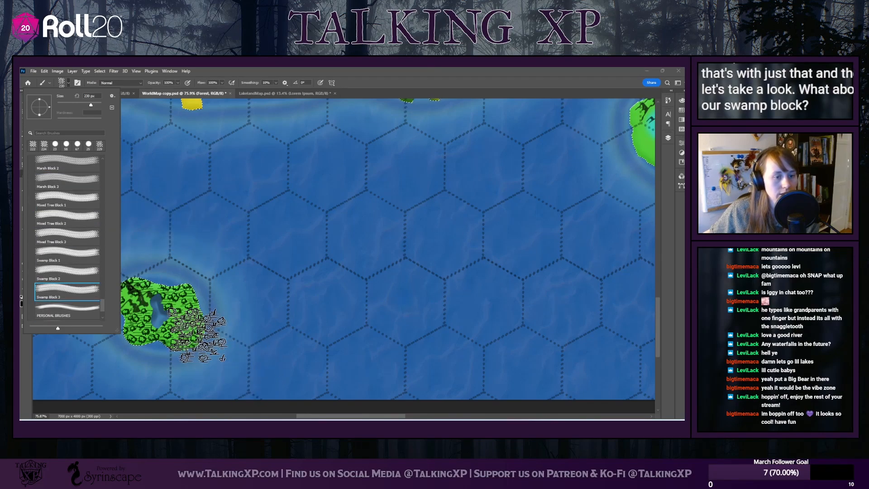
Choose the Marsh Block 1 brush, reduce it to 117 px and fill the gaps between the small island's trees
scroll(70, 278, up, 3)
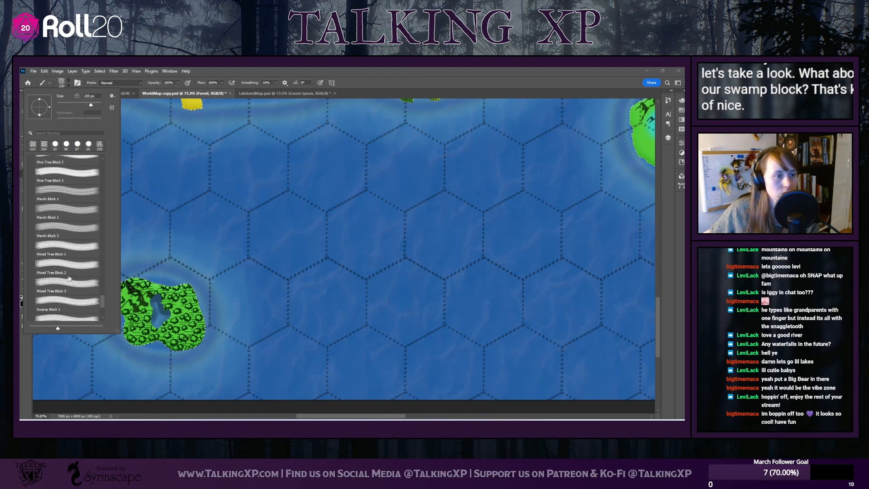
click(57, 198)
click(182, 311)
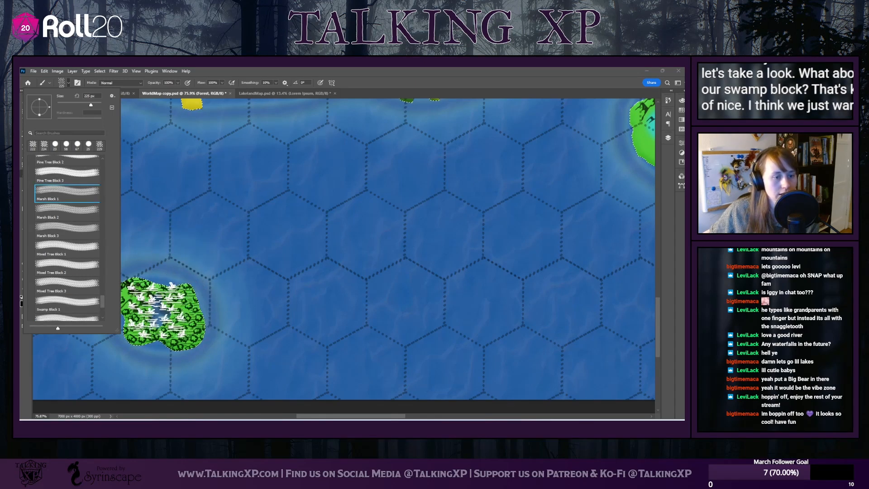
key(ctrl+z)
key(ctrl+z)
key(ctrl+z)
drag(83, 108, 81, 107)
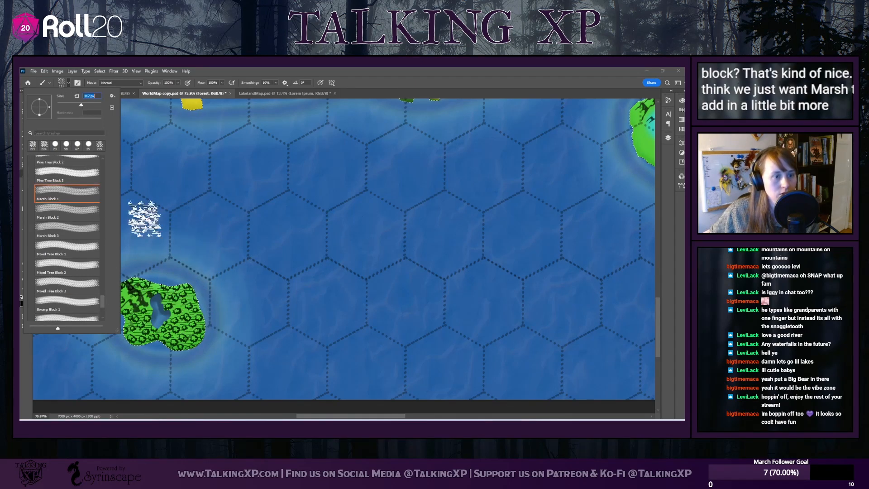
click(145, 300)
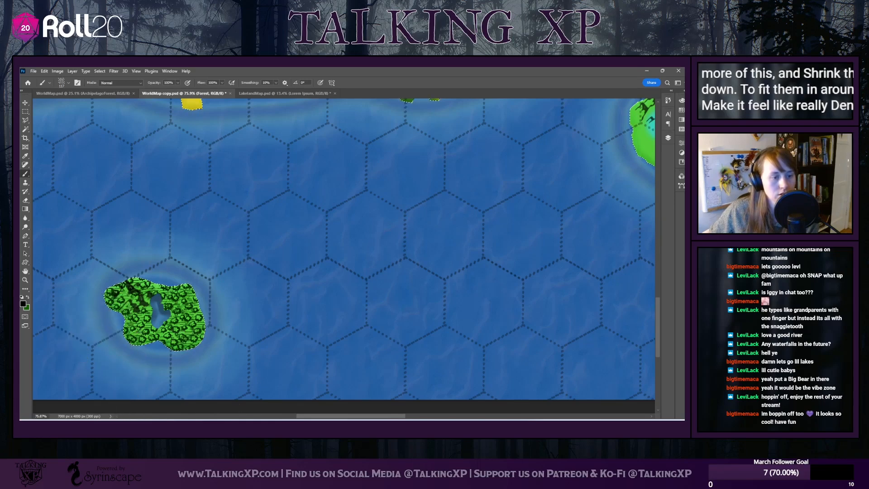
Preview the individual jungle tree brushes and choose the Jungle Trees 1 preset
click(71, 83)
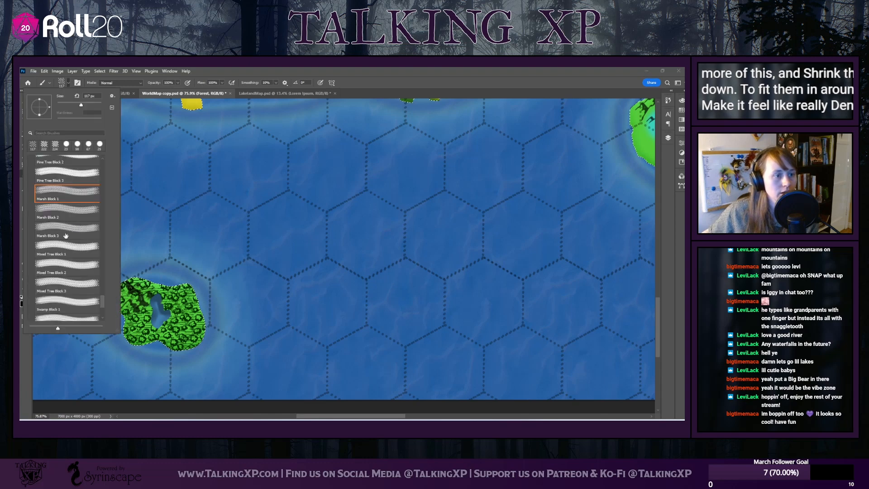
scroll(77, 259, down, 10)
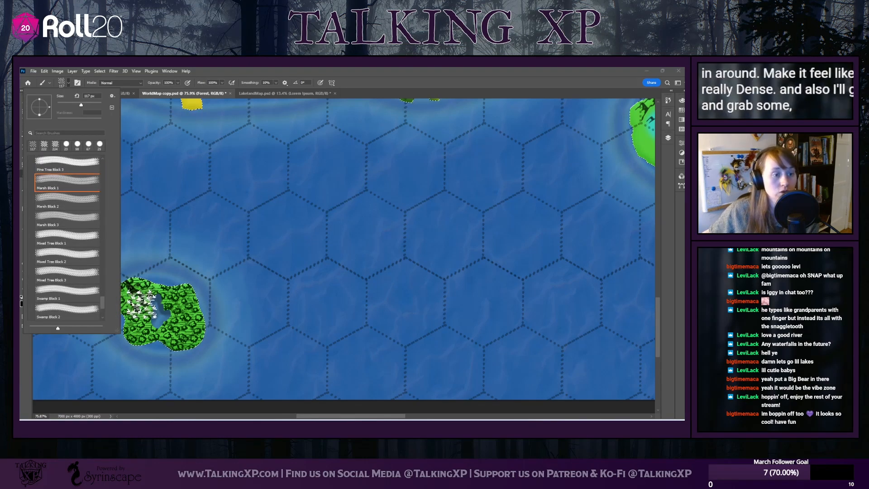
drag(102, 302, 105, 233)
click(72, 168)
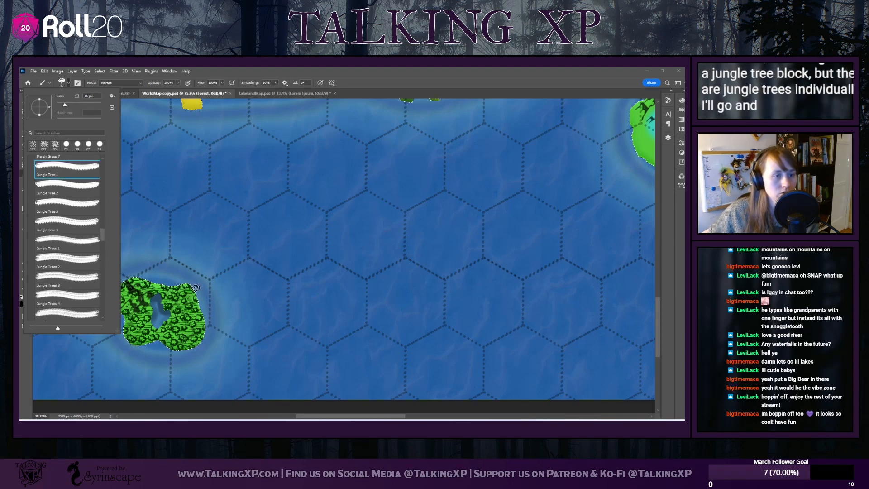
click(74, 206)
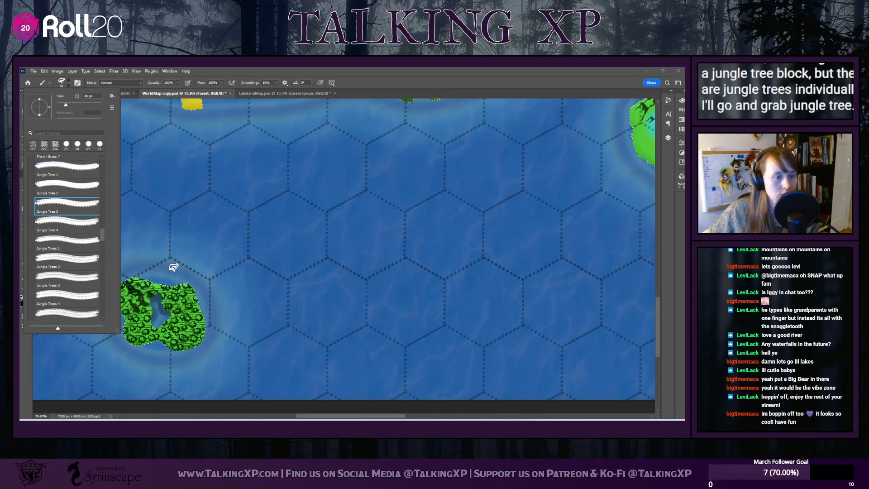
click(51, 240)
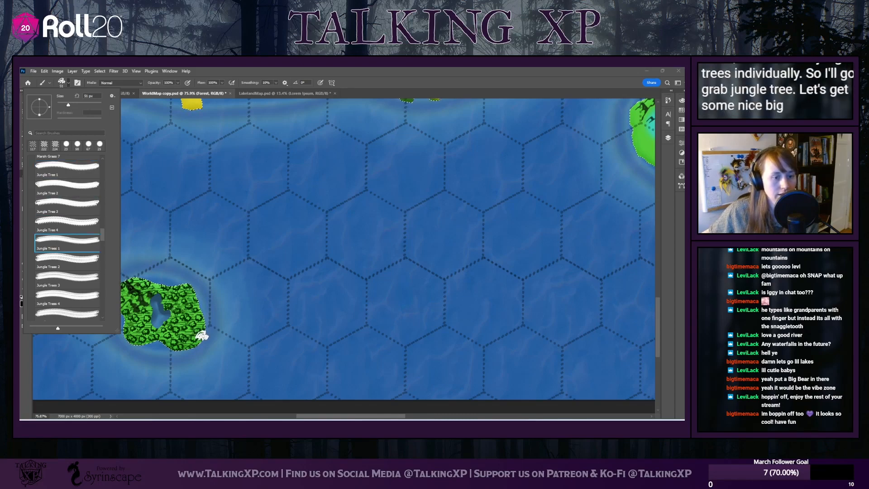
click(159, 343)
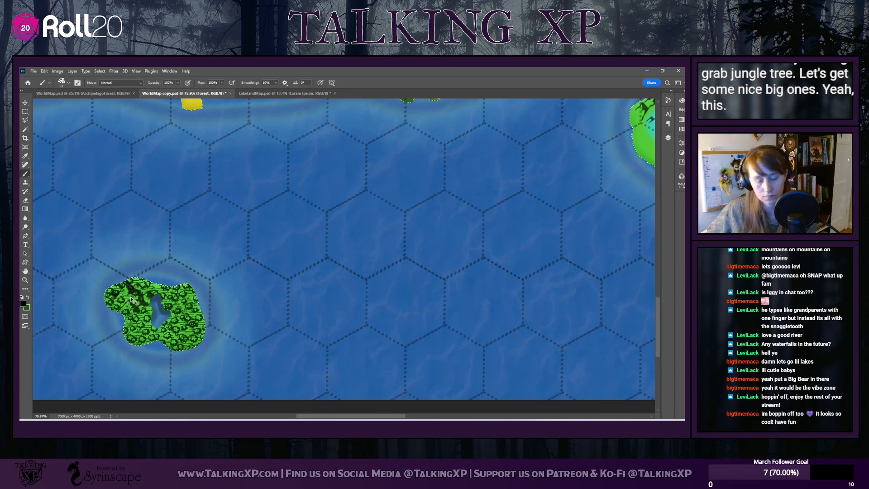
Erase a clearing in the trees east and southeast of the small island's lake with a 23 px round eraser
click(25, 201)
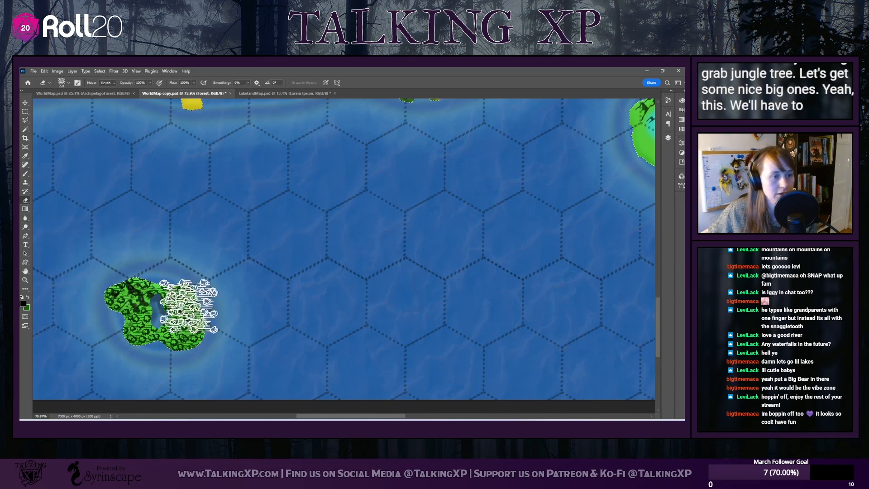
click(63, 82)
click(78, 144)
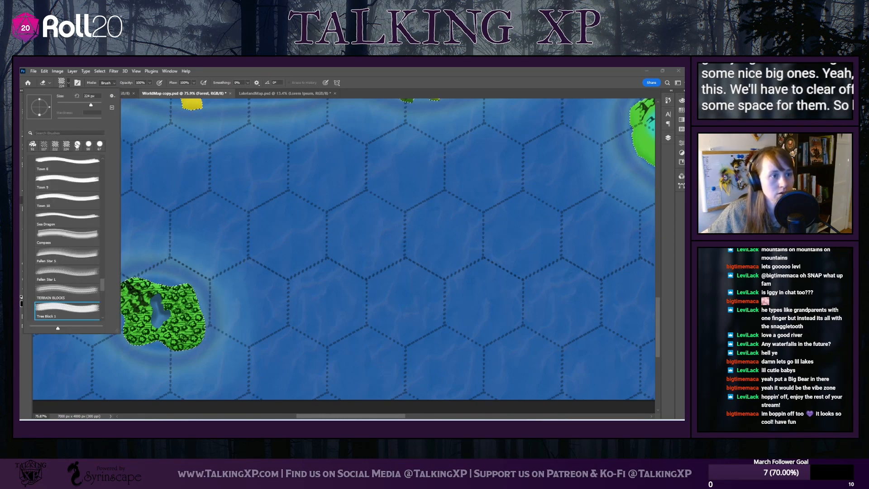
click(186, 317)
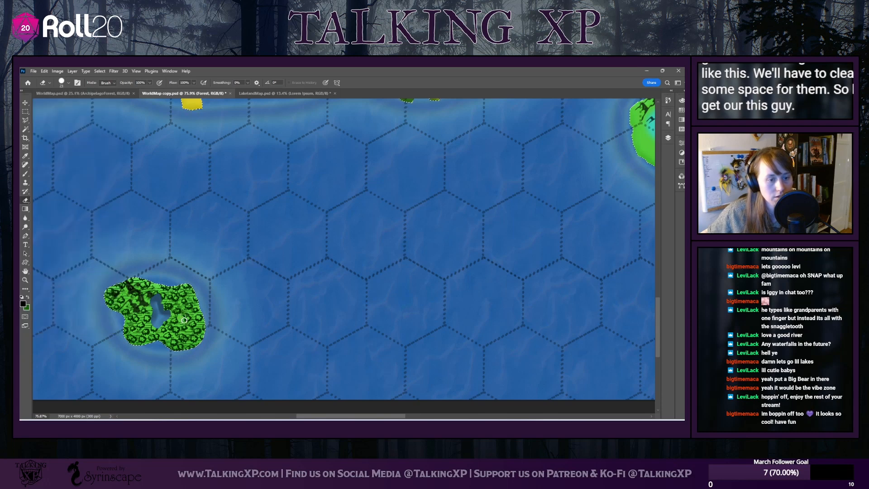
drag(184, 314, 174, 322)
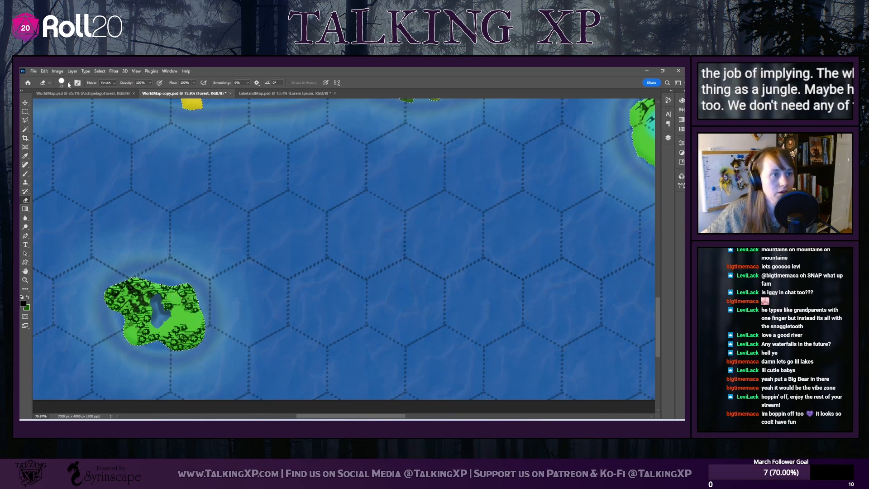
right_click(159, 242)
scroll(73, 299, up, 1)
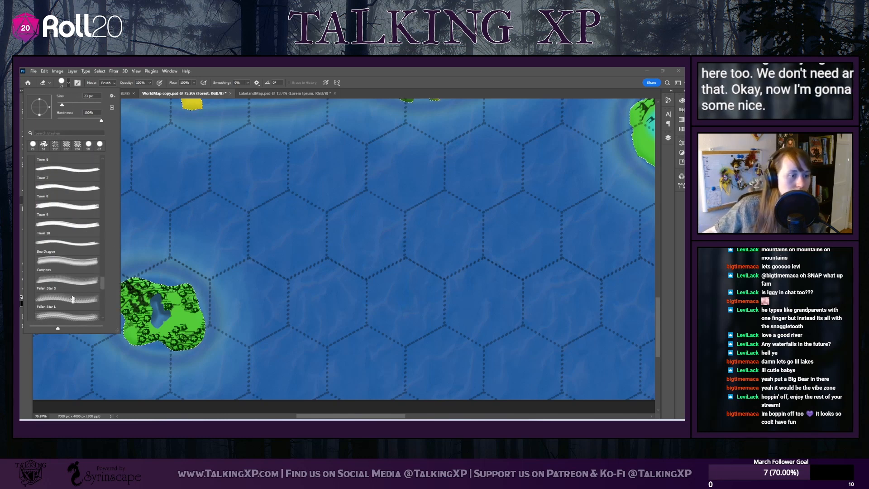
click(70, 84)
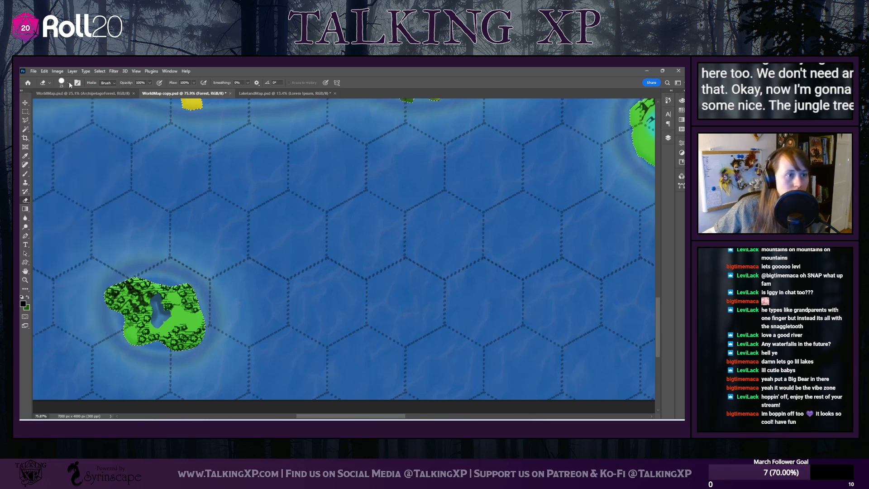
Switch to the Brush tool, enlarge Jungle Trees 1 to 81 px and place jungle trees in the island's clearing
key(b)
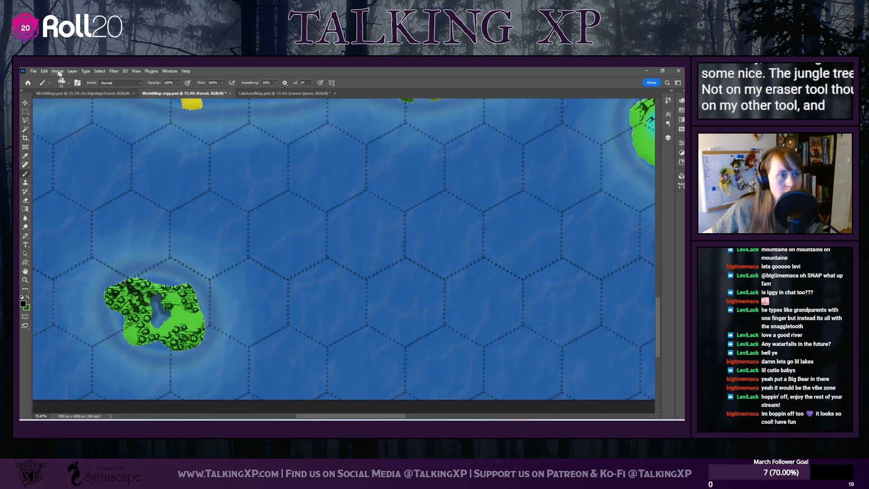
click(68, 84)
drag(73, 105, 75, 105)
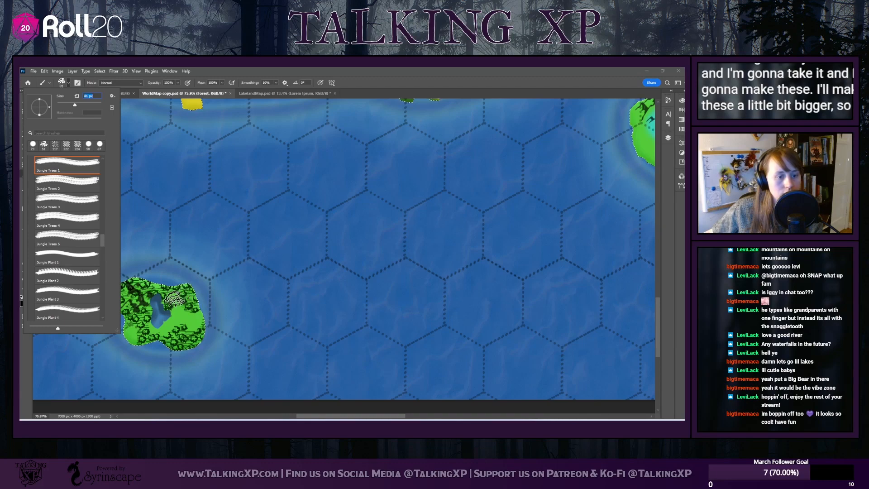
click(276, 361)
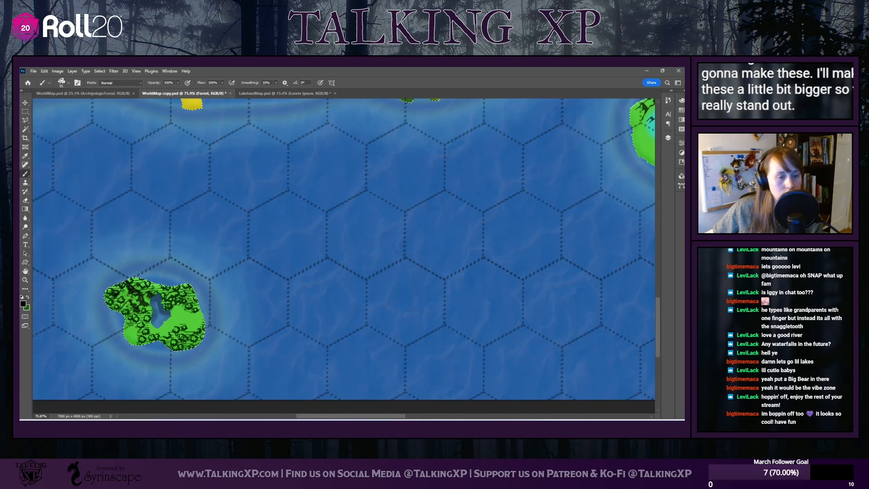
Add more jungle trees to the clearing with the Jungle Trees 2 and Jungle Trees 3 brushes
click(68, 84)
click(68, 181)
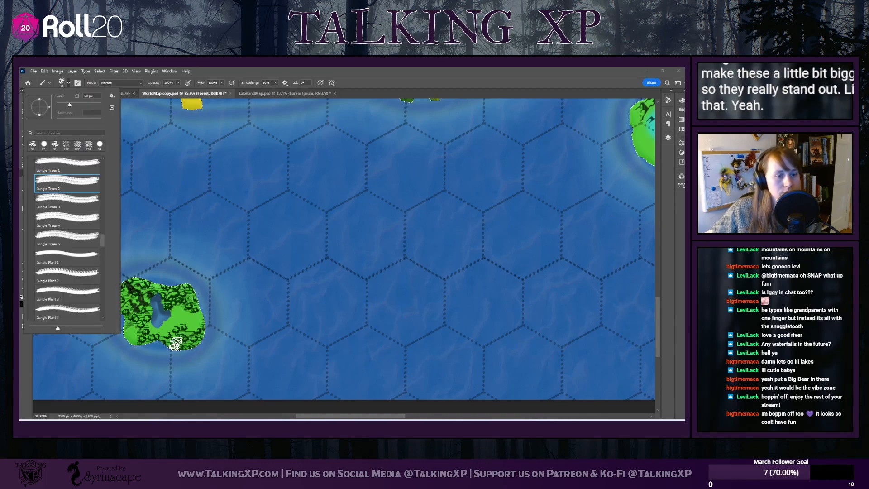
click(178, 314)
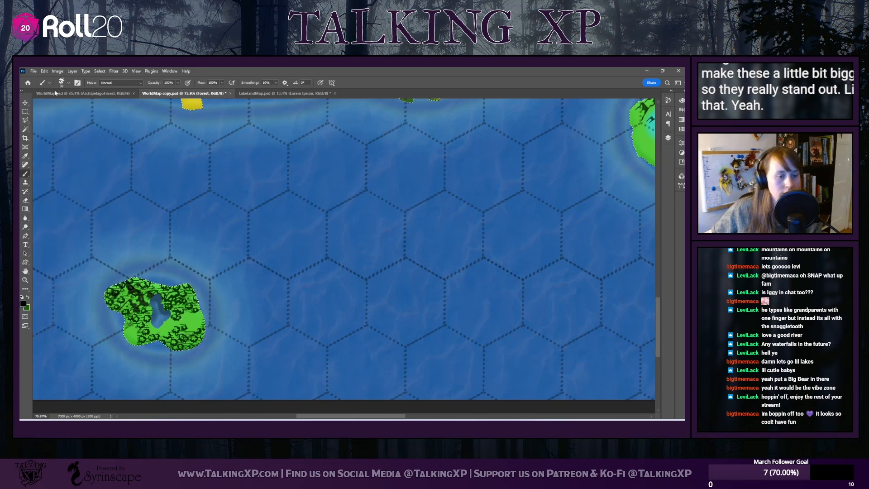
click(68, 84)
click(68, 200)
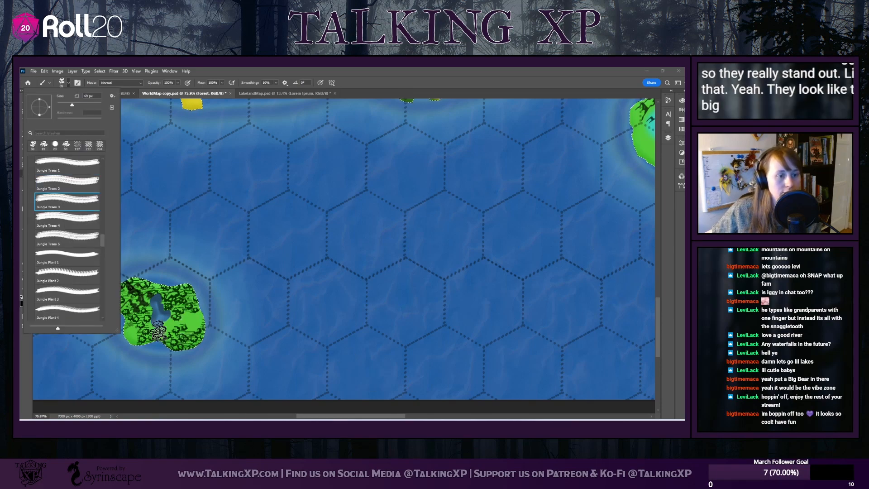
click(194, 323)
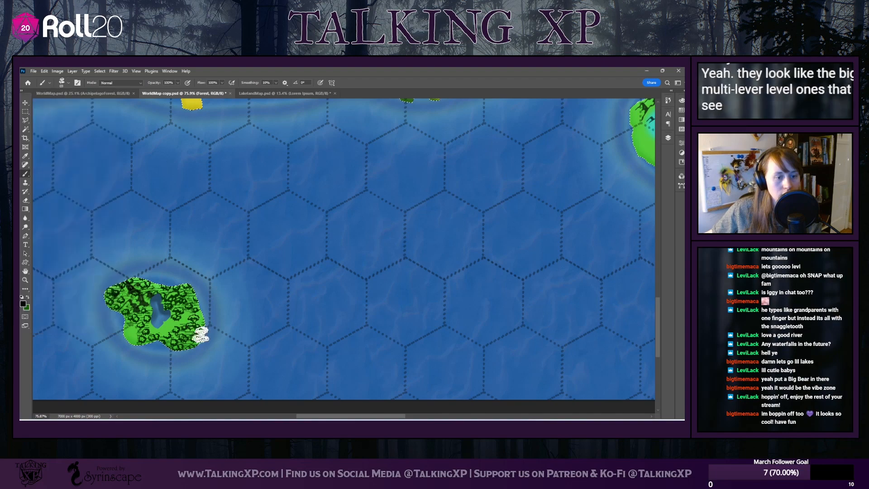
Fill the rest of the clearing beside the lake with the Jungle Trees 5 brush
click(64, 82)
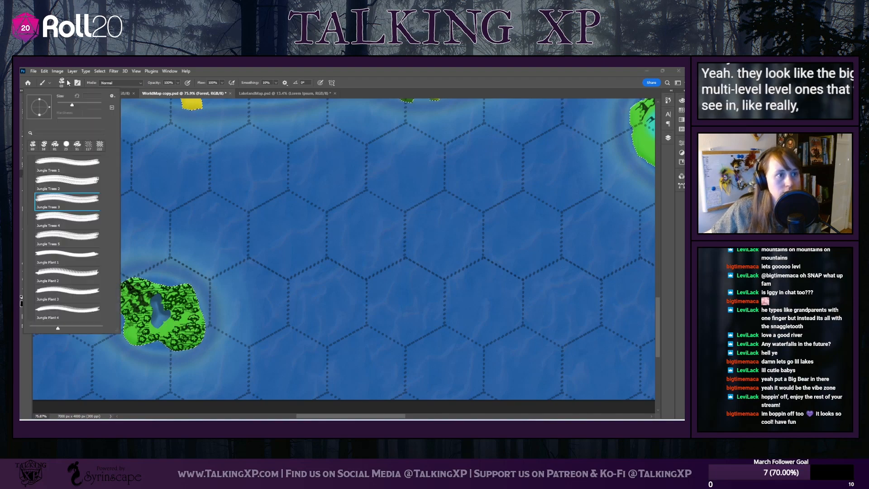
click(66, 235)
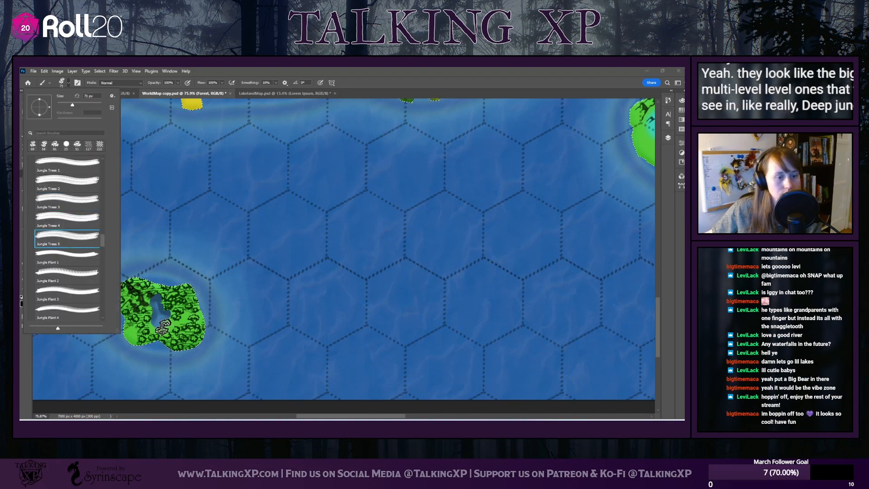
click(195, 323)
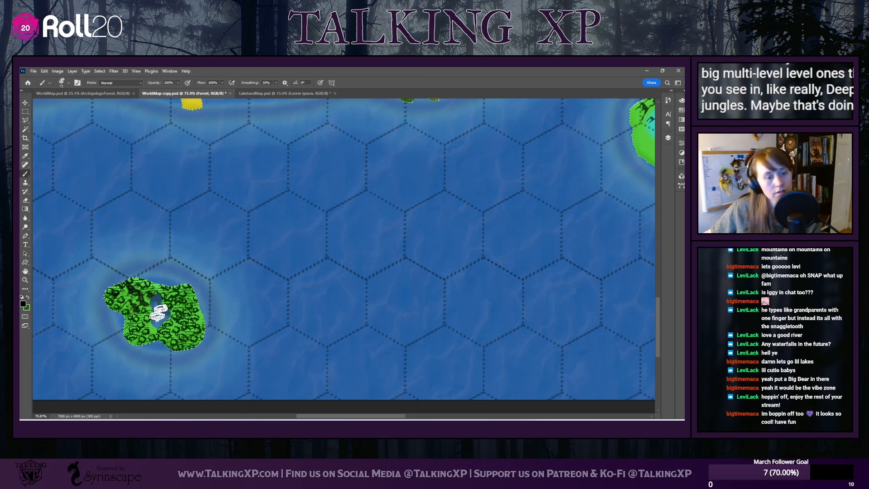
Erase the trees covering the mountains in the small island's northwest and beside the lake's northern tip
click(25, 202)
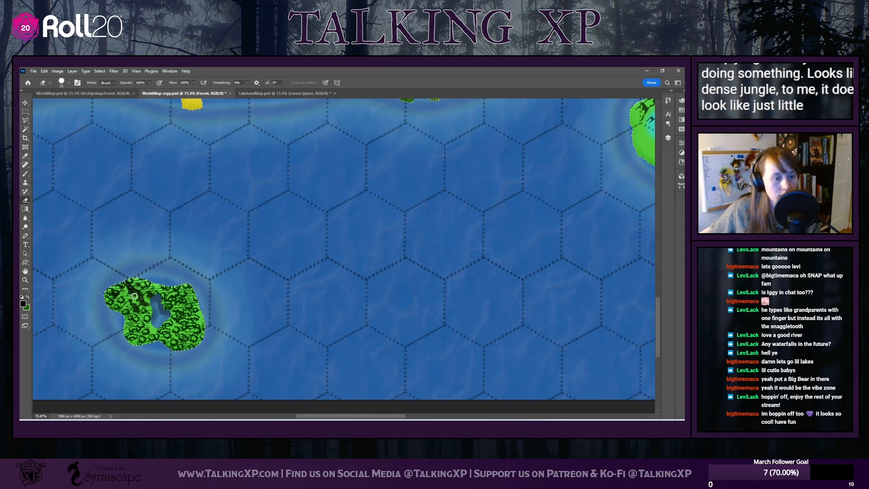
drag(134, 296, 119, 286)
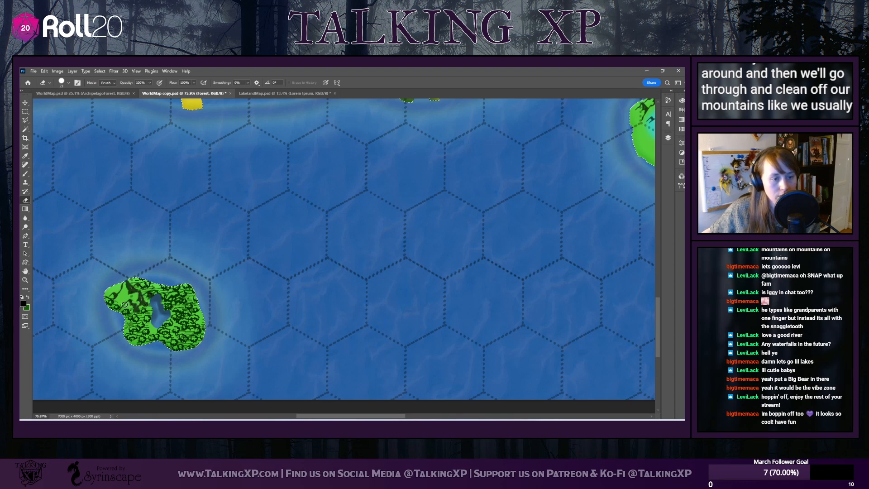
drag(143, 296, 150, 299)
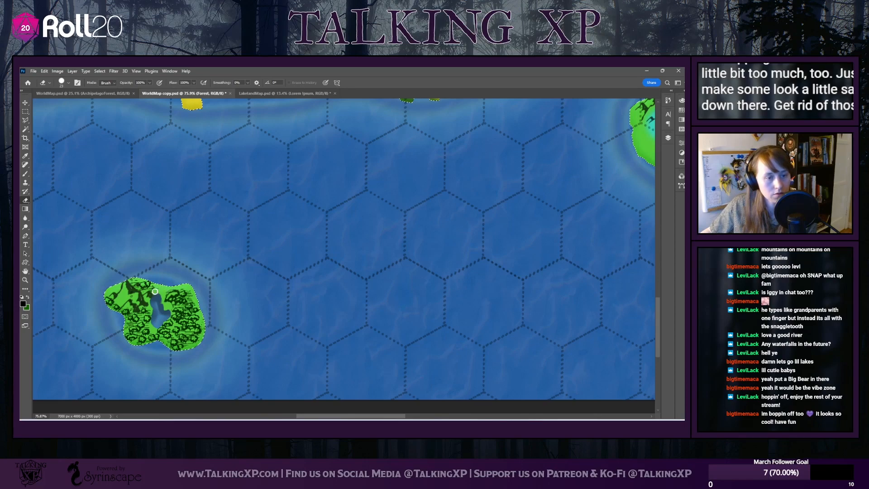
Scatter jungle trees with the Jungle Trees 2 brush along the southern coasts of the crescent island and the two islands east of it
scroll(216, 328, down, 4)
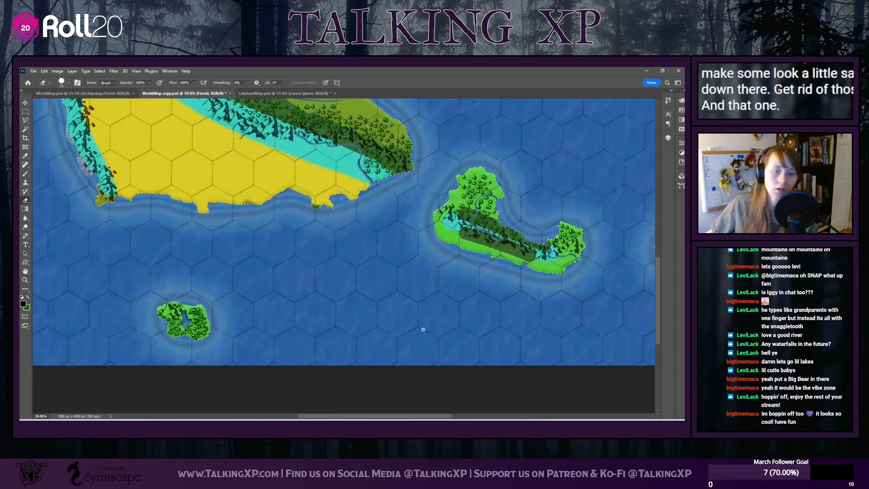
scroll(423, 329, down, 1)
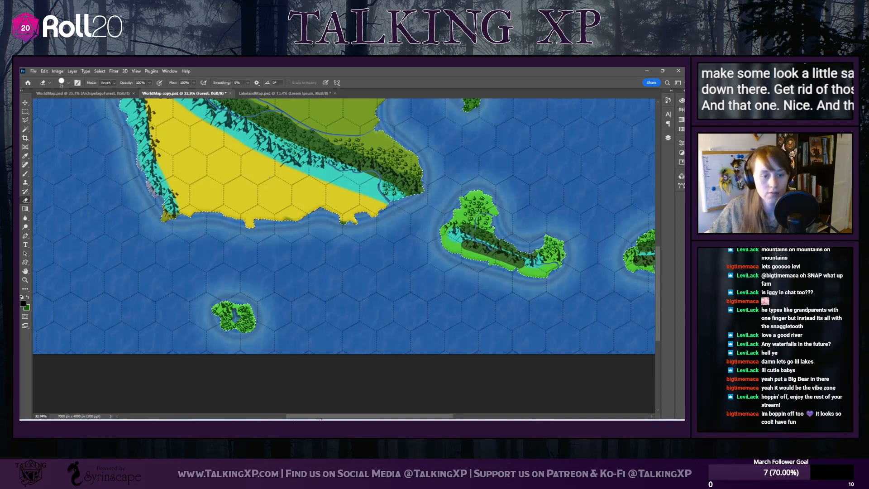
drag(320, 419, 383, 420)
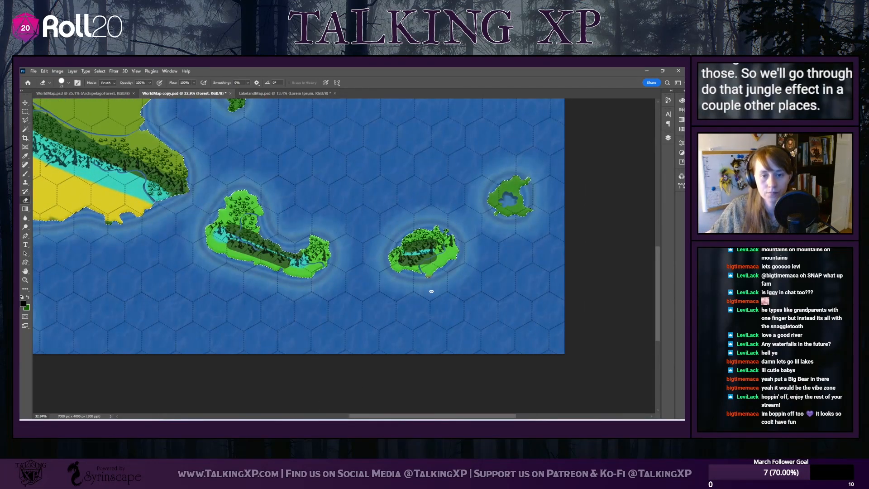
scroll(211, 272, up, 3)
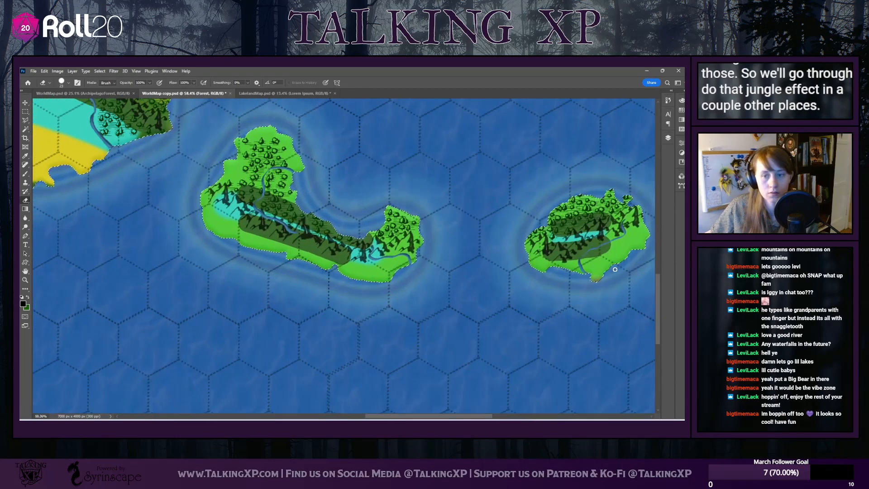
click(69, 83)
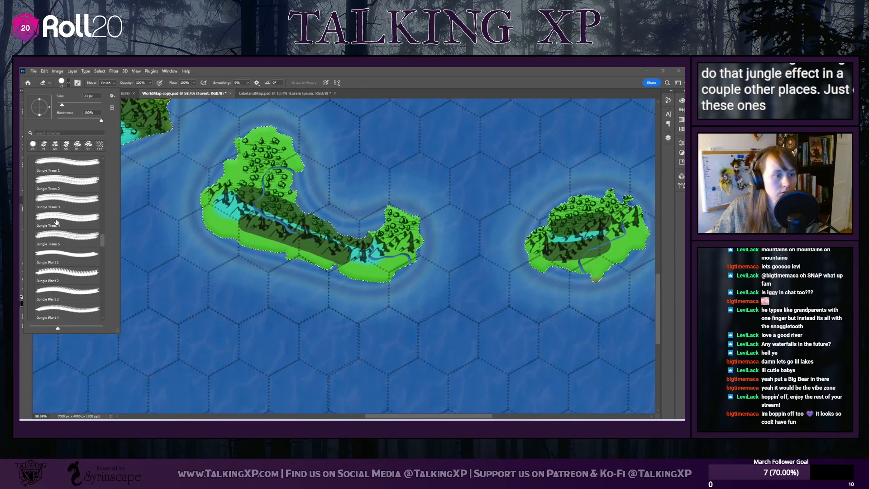
click(63, 201)
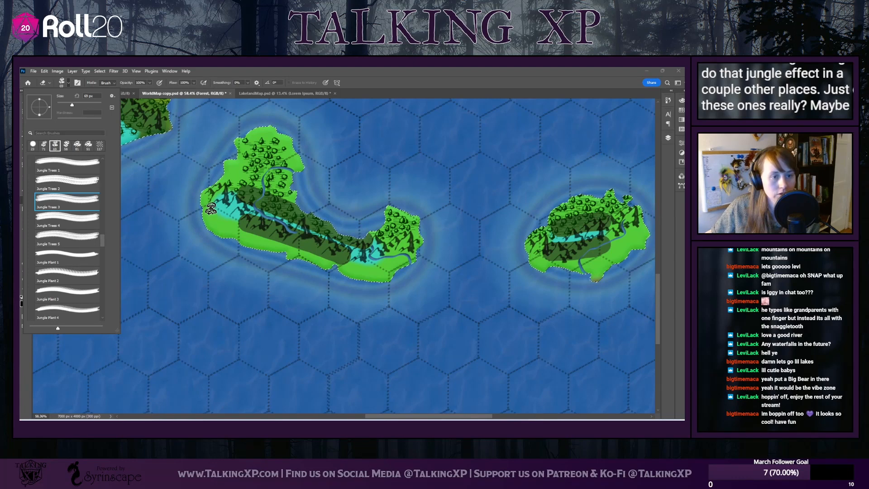
click(209, 207)
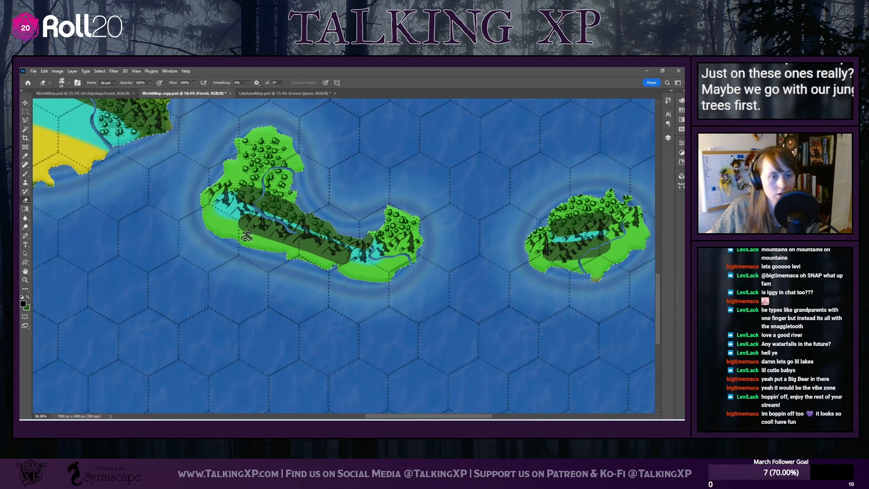
click(25, 173)
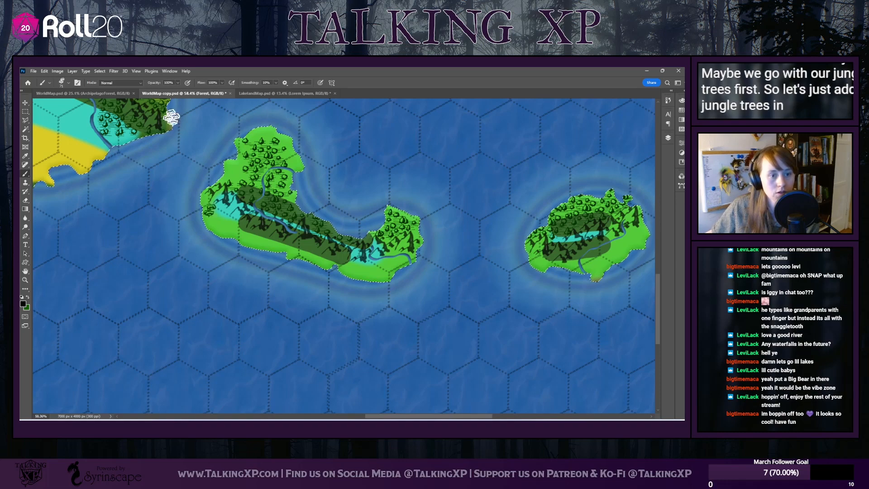
click(63, 84)
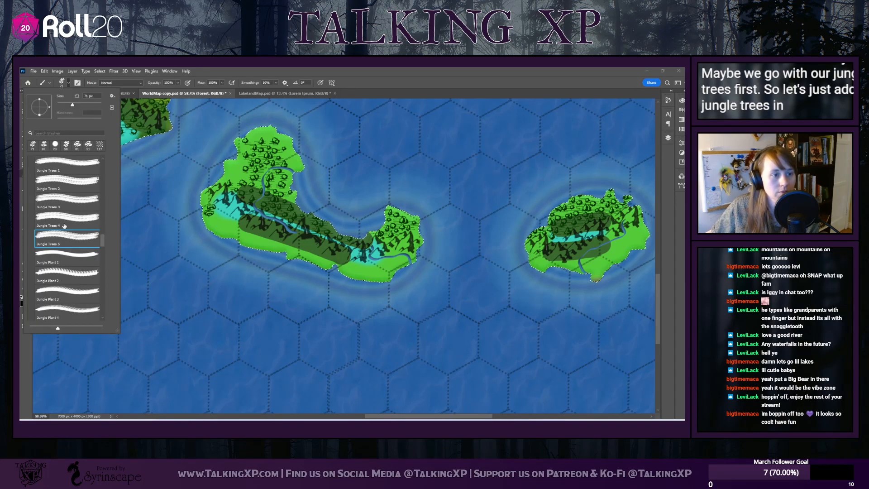
click(67, 185)
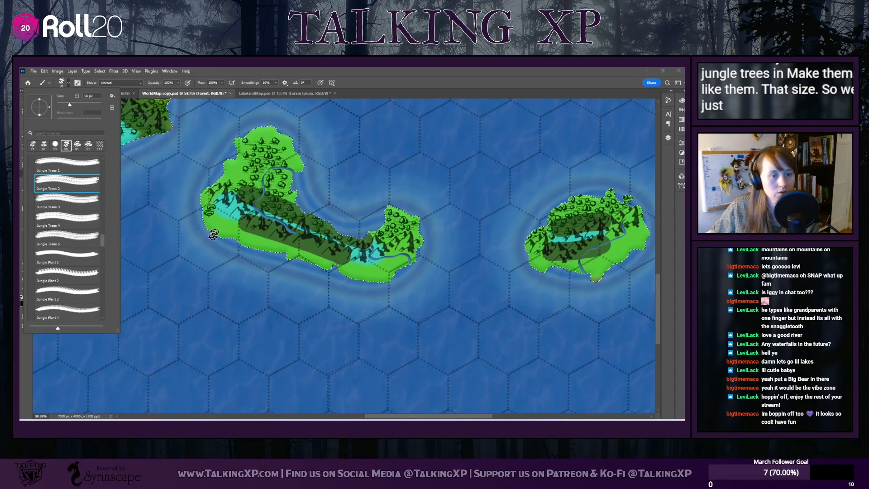
click(218, 229)
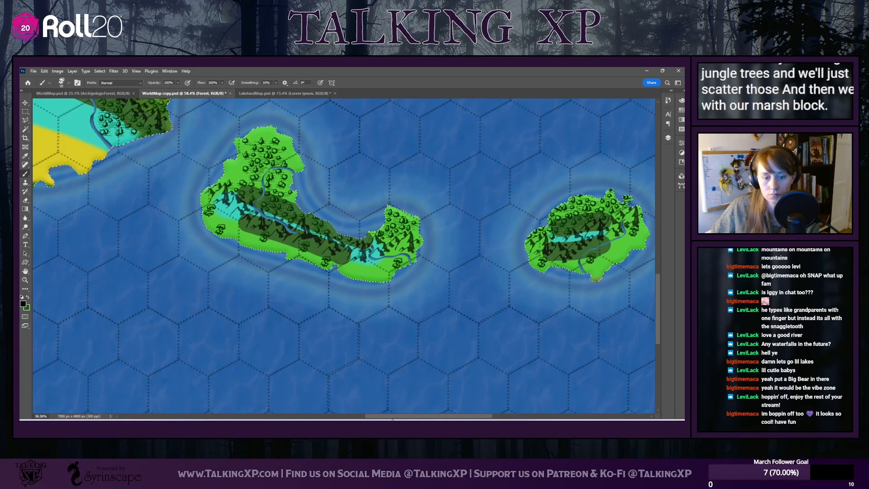
scroll(448, 387, right, 5)
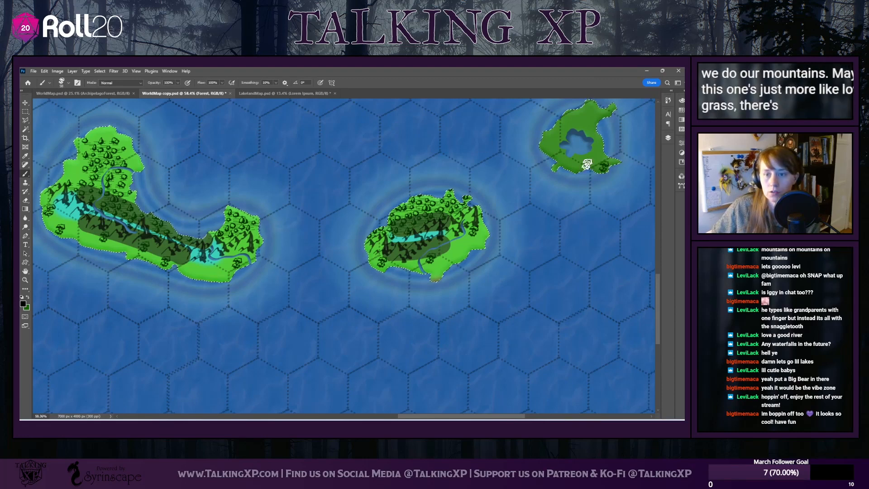
Add more jungle trees along the crescent island's southern coast with the Jungle Trees 3 brush
click(68, 83)
click(70, 199)
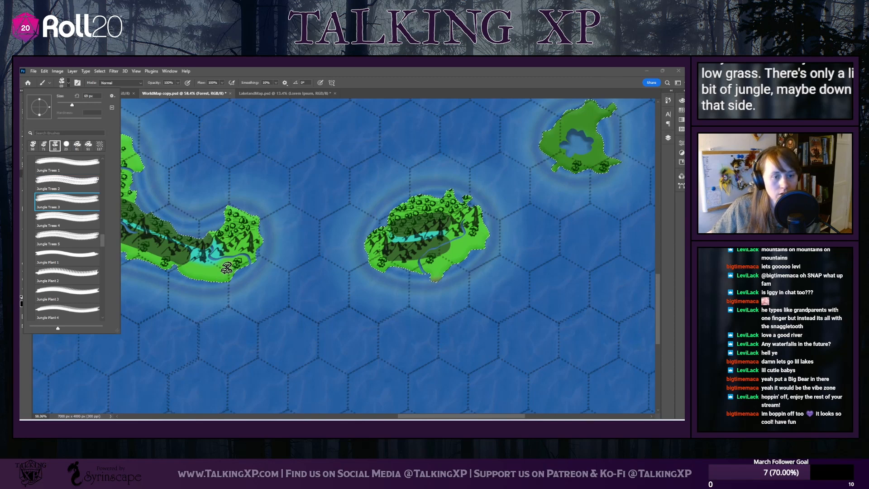
click(226, 268)
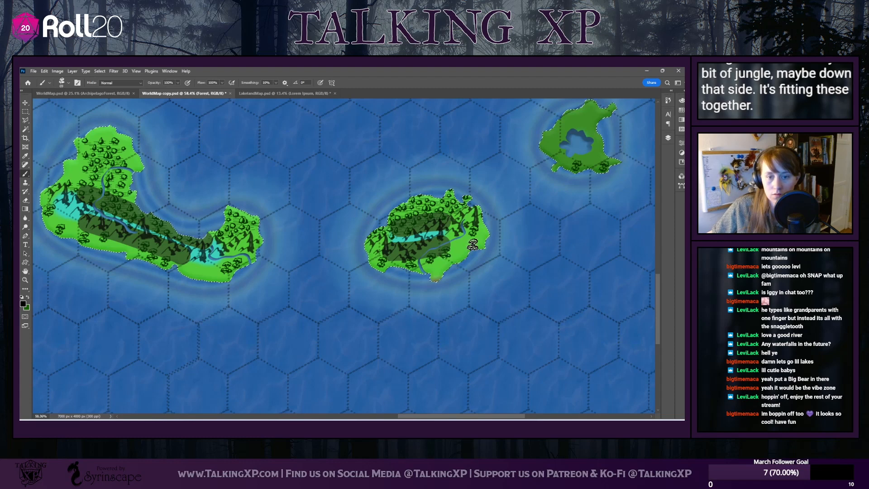
Fill the remaining gaps on the crescent and middle islands' southern coasts with the Jungle Trees 4 and Jungle Trees 5 brushes
click(69, 83)
click(60, 220)
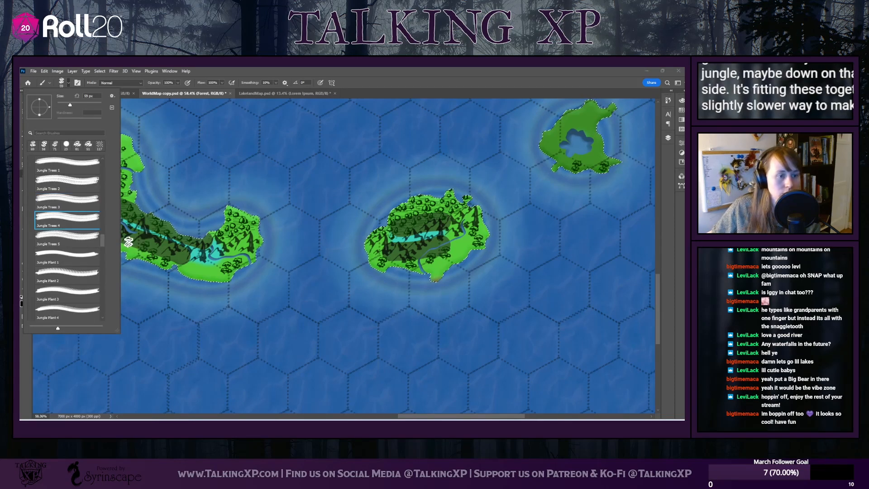
click(66, 184)
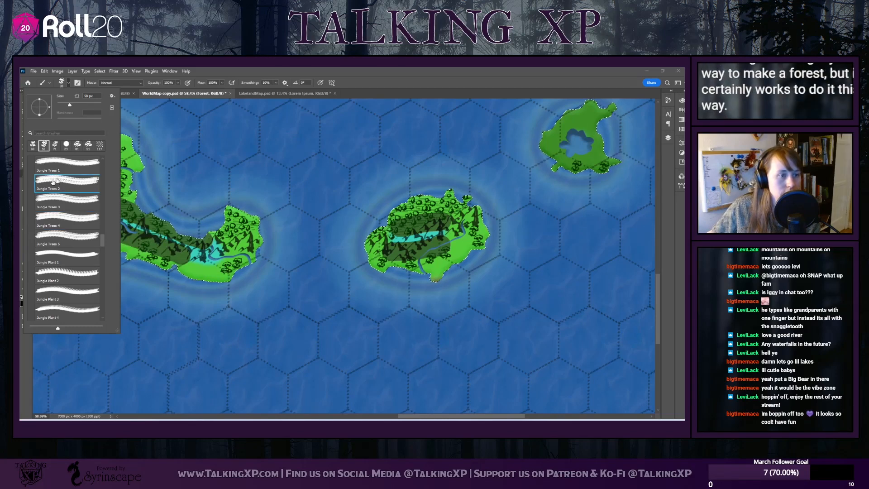
click(63, 236)
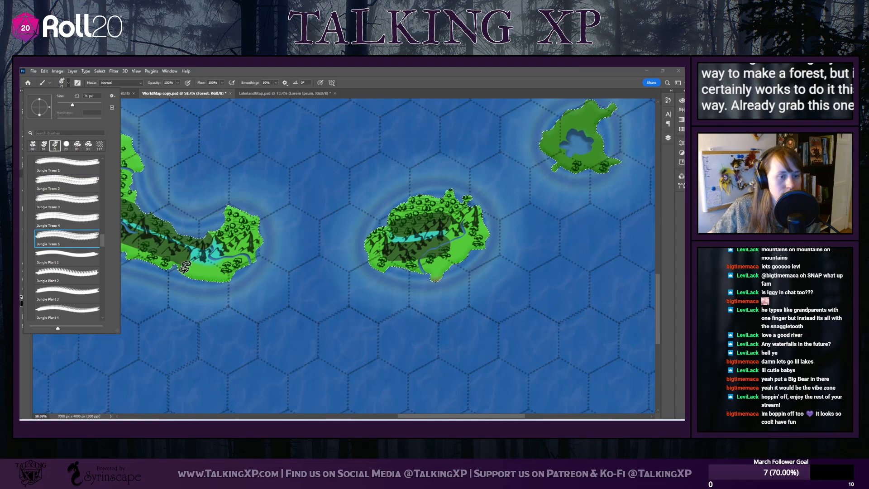
click(184, 268)
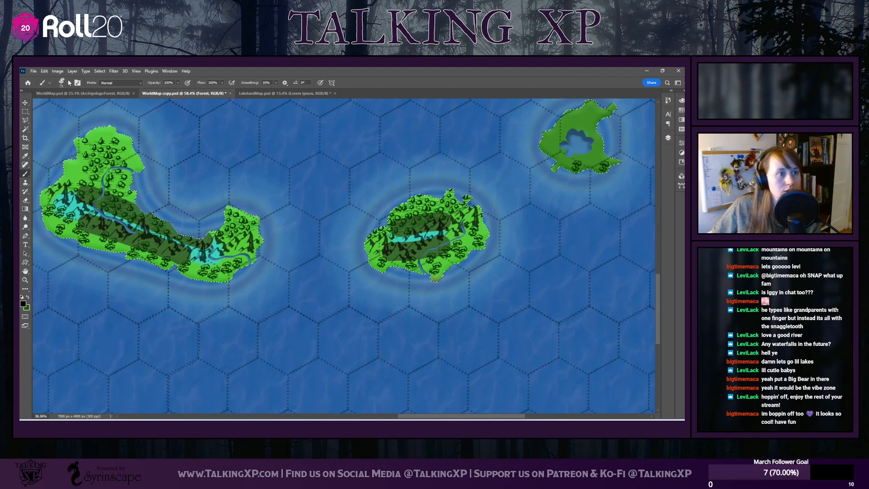
right_click(79, 115)
click(49, 256)
scroll(54, 236, down, 1)
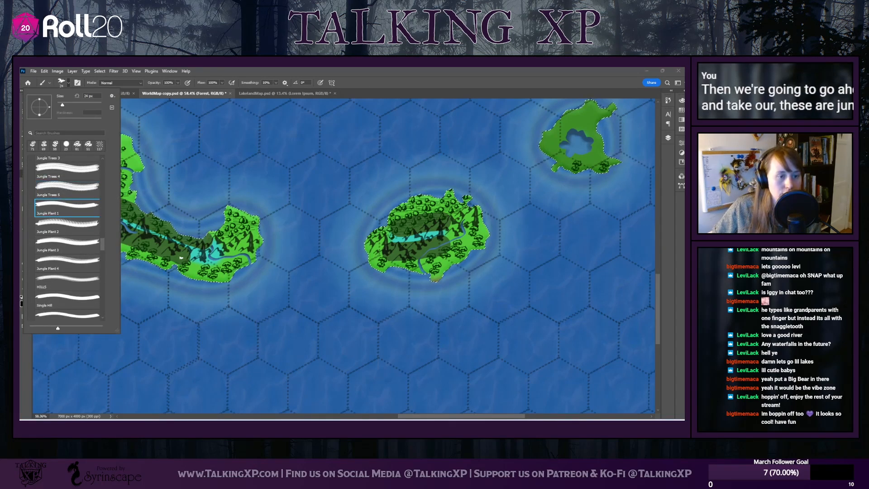
click(178, 257)
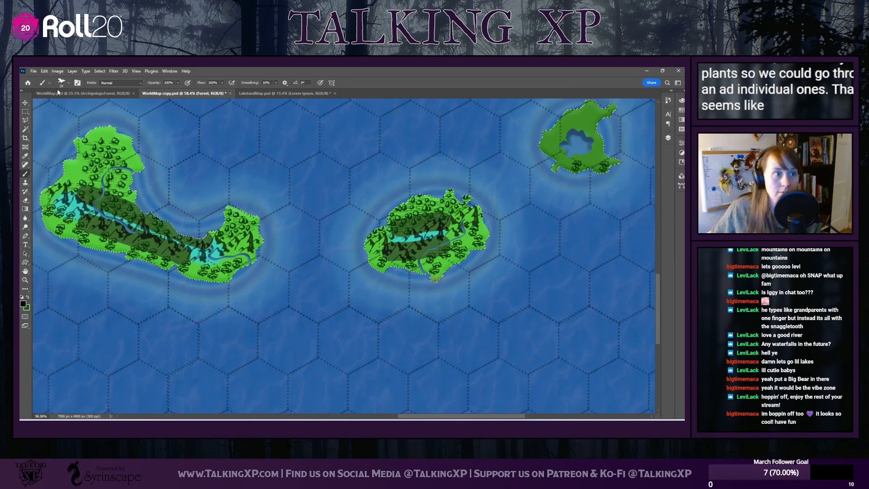
Choose the Marsh Block 3 brush and reduce its size to 86 px
click(68, 83)
scroll(62, 243, down, 10)
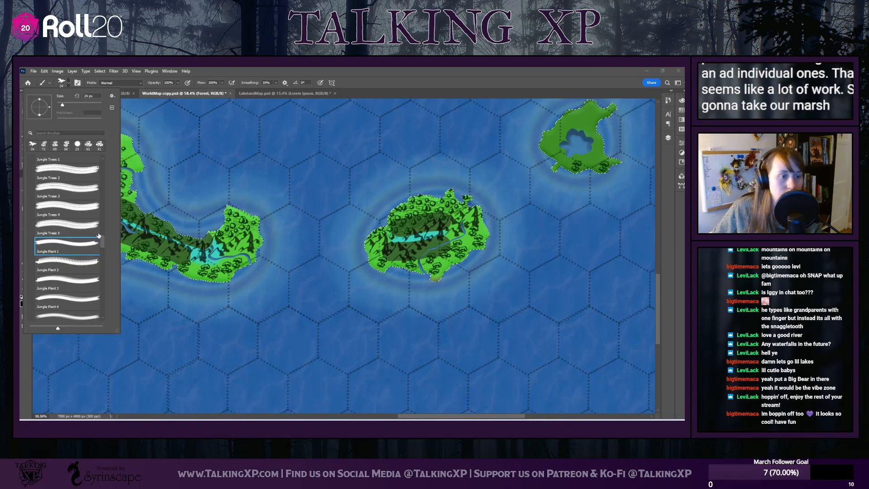
scroll(109, 304, up, 4)
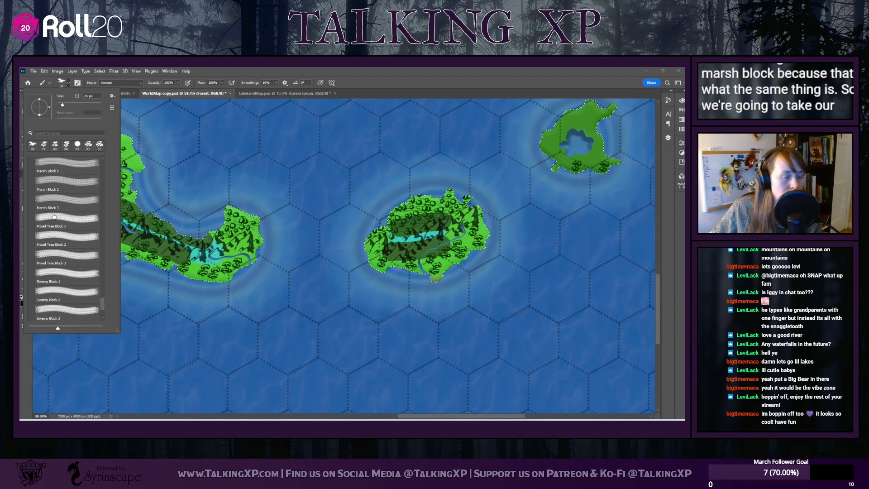
click(55, 219)
click(62, 198)
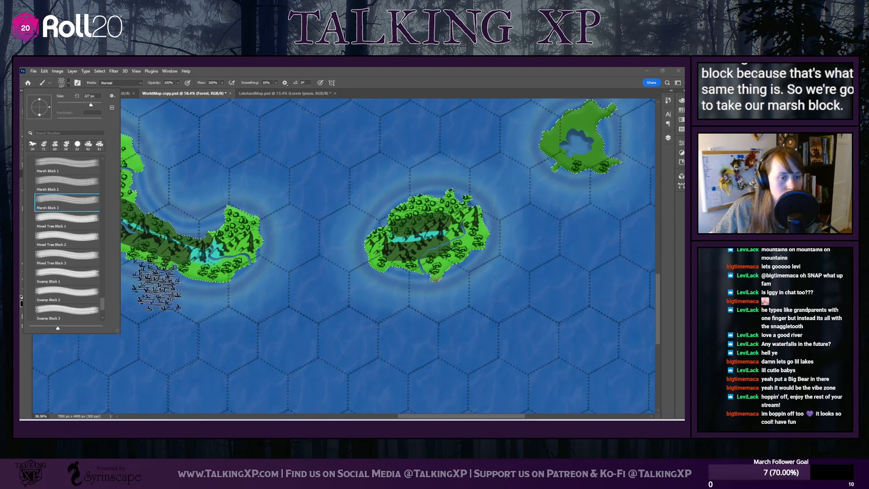
drag(83, 106, 77, 107)
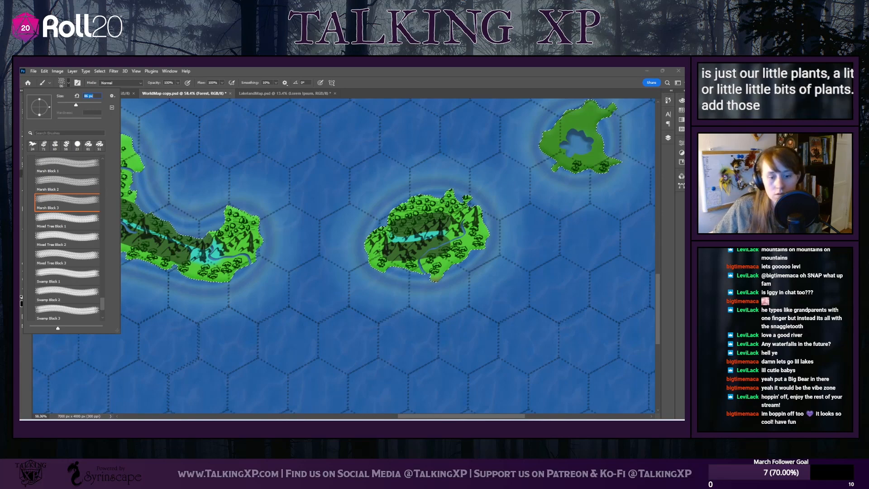
Stamp small marsh plants between the jungle trees along the southern coasts of the crescent island and the two islands east of it
drag(421, 415, 385, 414)
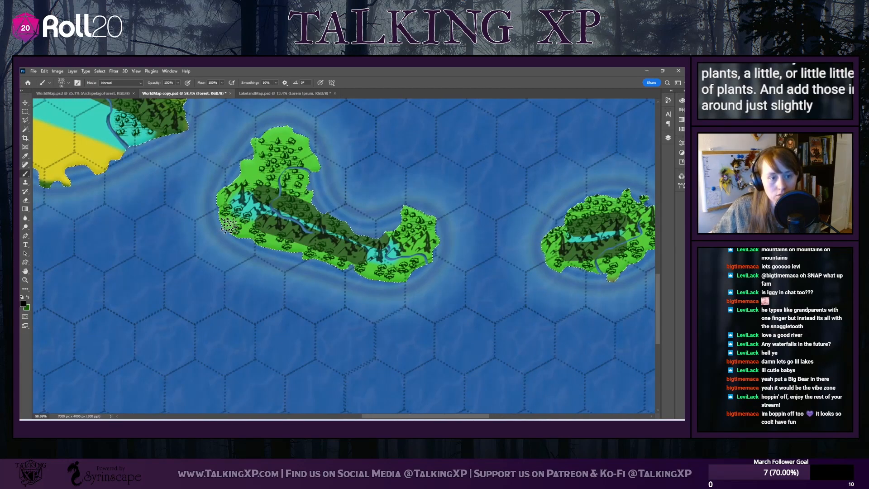
click(230, 223)
click(244, 230)
click(270, 242)
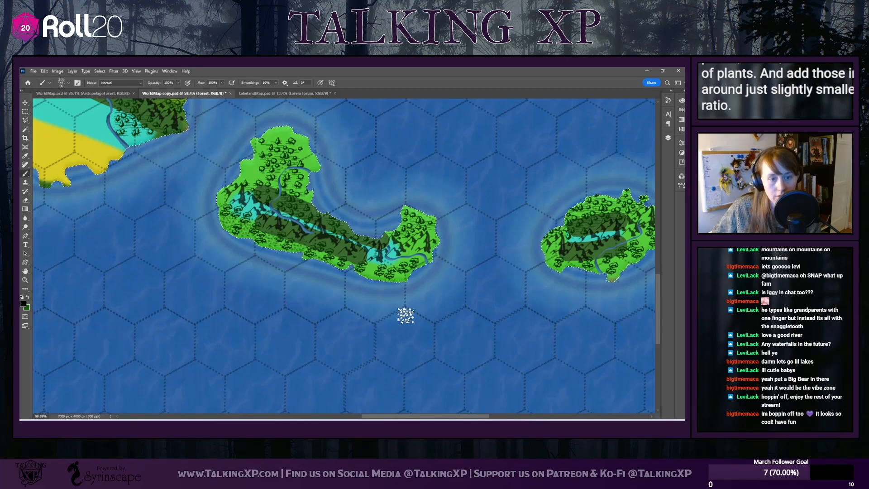
click(332, 259)
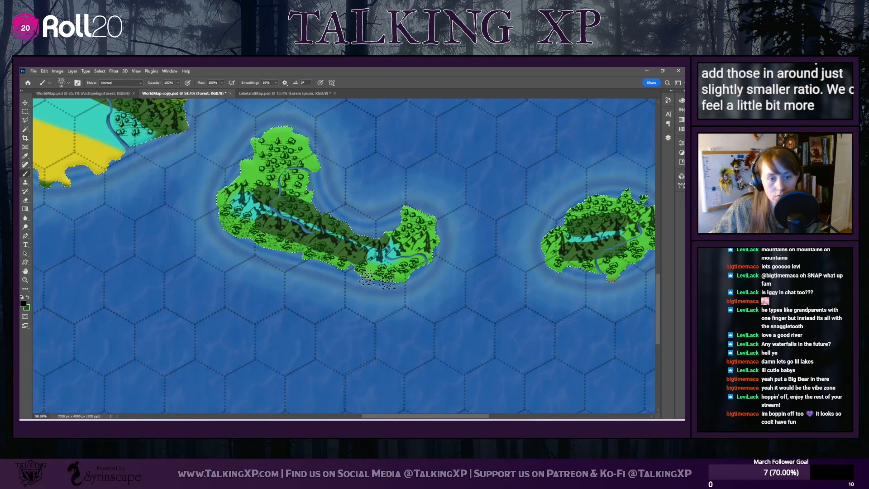
click(384, 269)
click(359, 261)
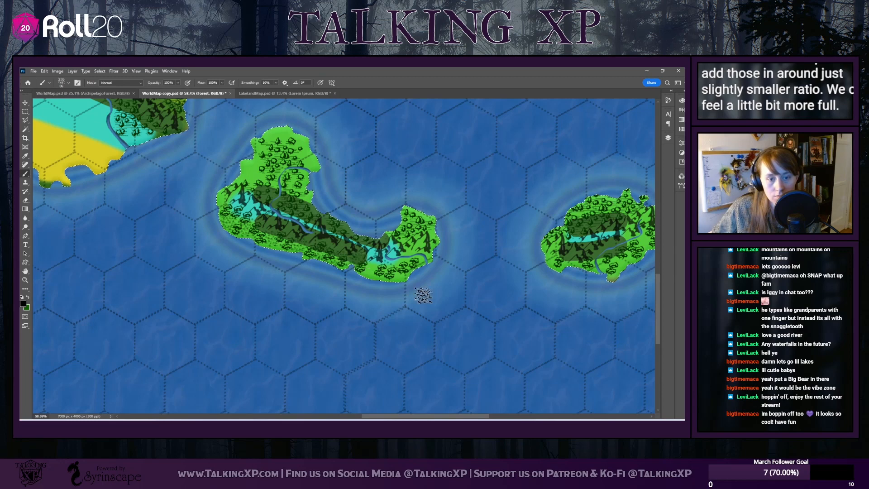
click(370, 271)
click(393, 272)
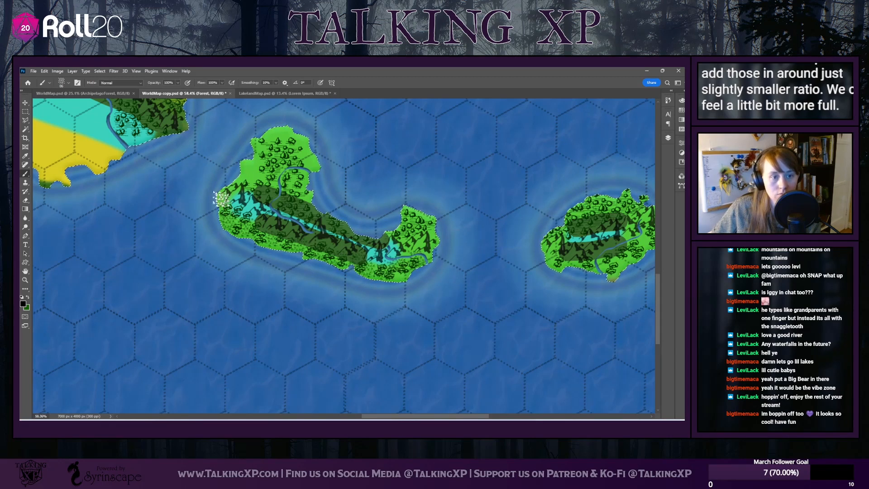
scroll(432, 289, right, 3)
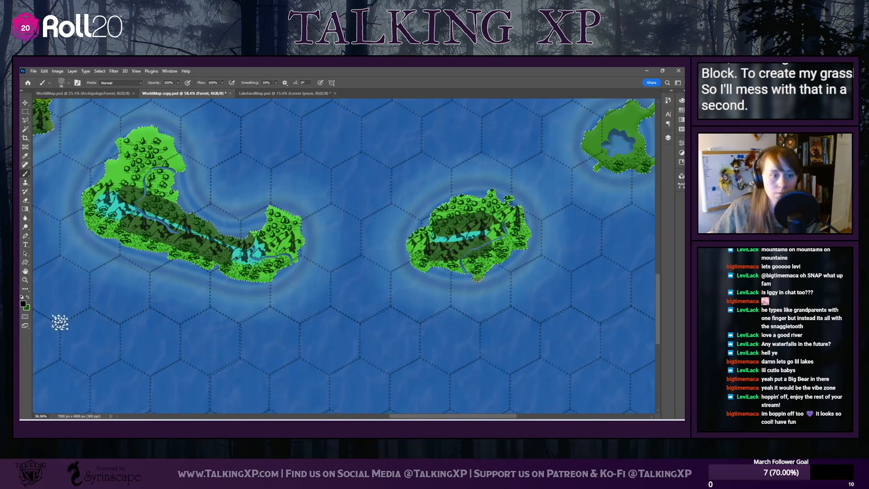
Set up the Eraser with a hard round tip at 10 px for cleaning up the crescent island's forest
scroll(81, 285, up, 3)
scroll(147, 290, up, 2)
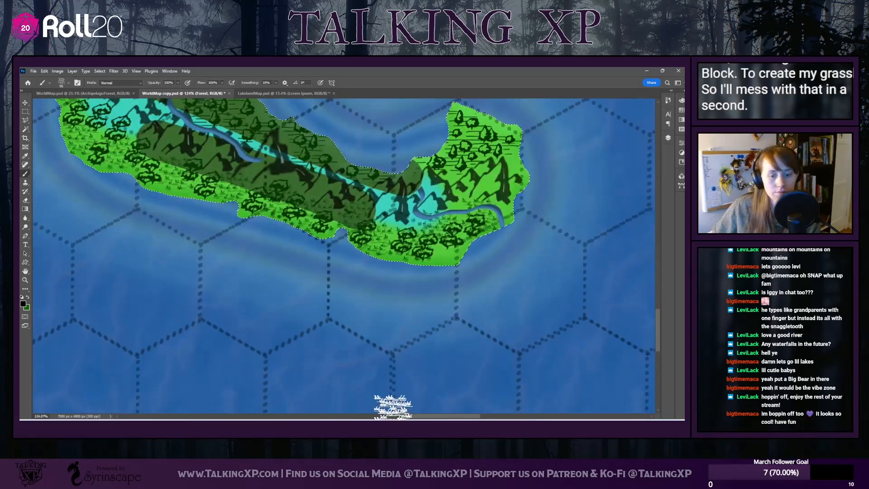
mouse_move(450, 416)
mouse_down()
mouse_move(395, 402)
mouse_move(427, 406)
mouse_up()
scroll(329, 312, up, 2)
scroll(329, 308, up, 3)
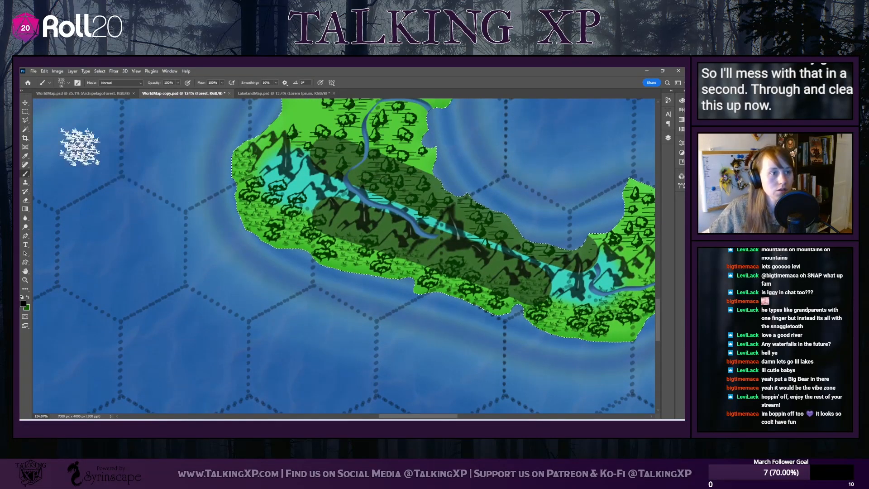
click(25, 200)
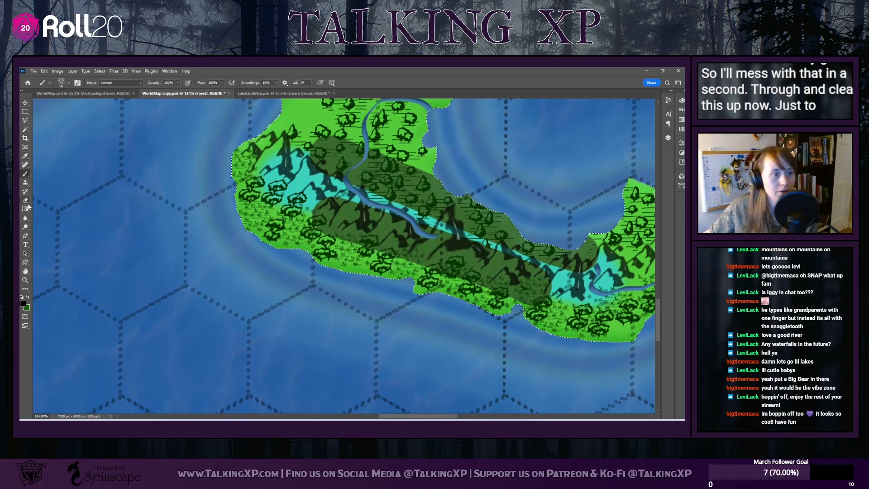
click(66, 85)
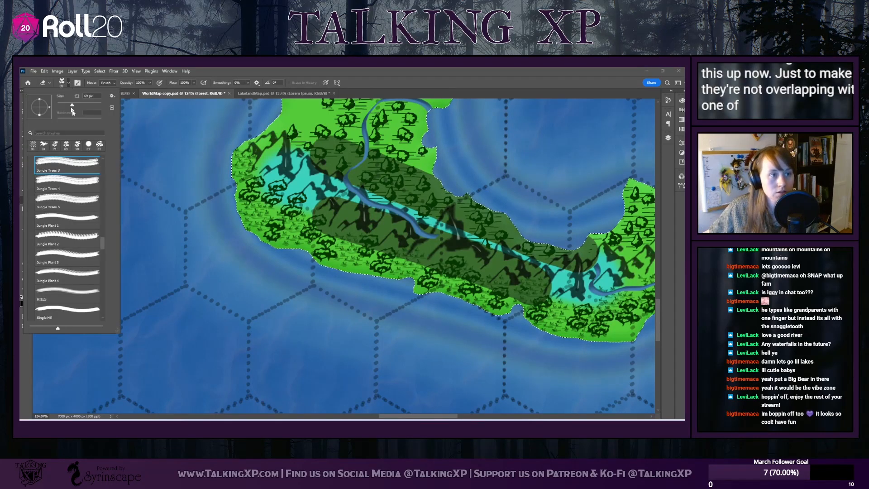
click(88, 144)
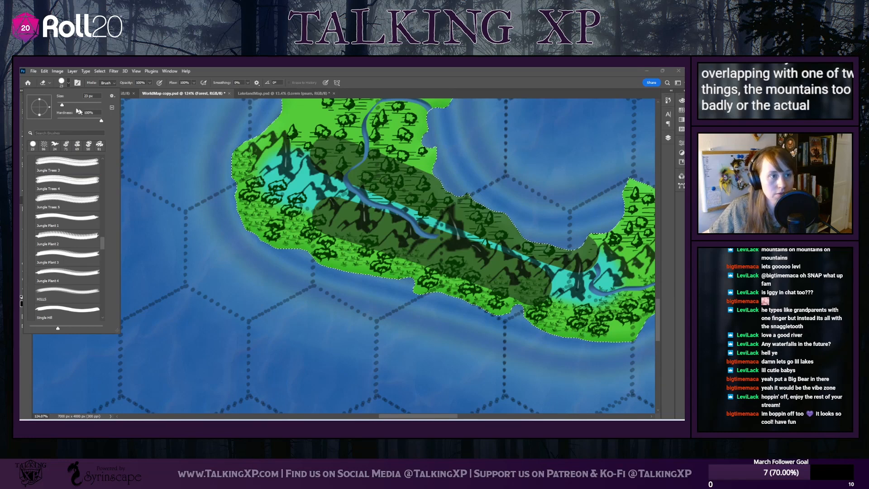
click(60, 106)
Erase plant marks that overlap the mountains and trees on the crescent island and the islands to its east
click(258, 158)
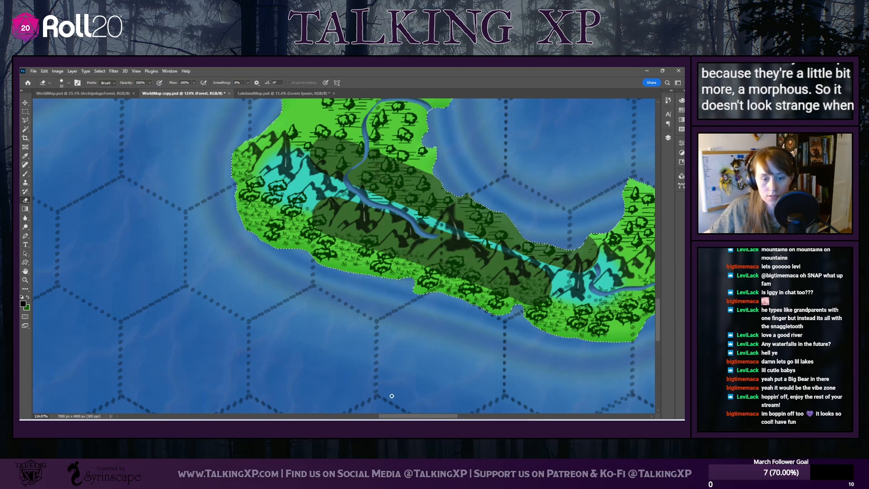
scroll(453, 315, right, 5)
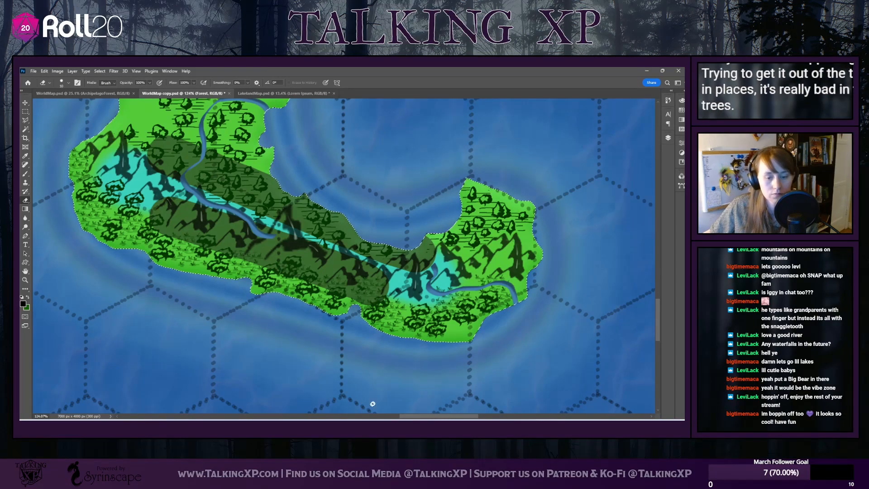
scroll(283, 186, right, 10)
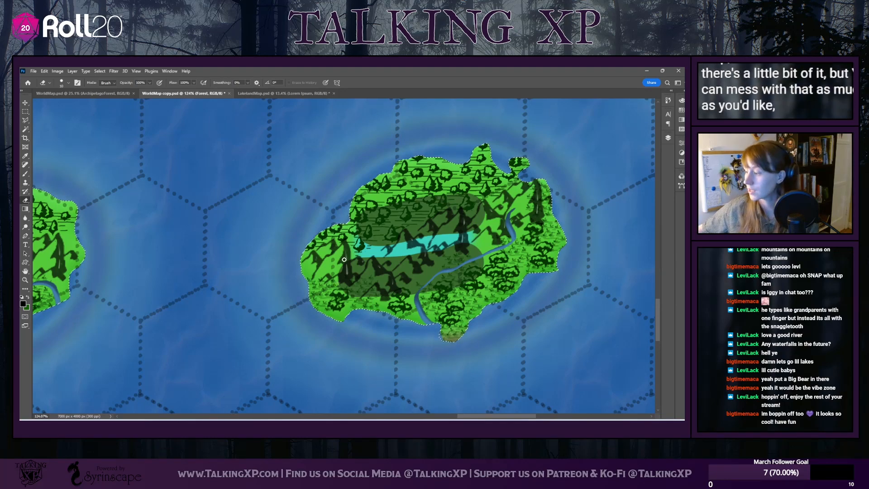
scroll(357, 270, down, 5)
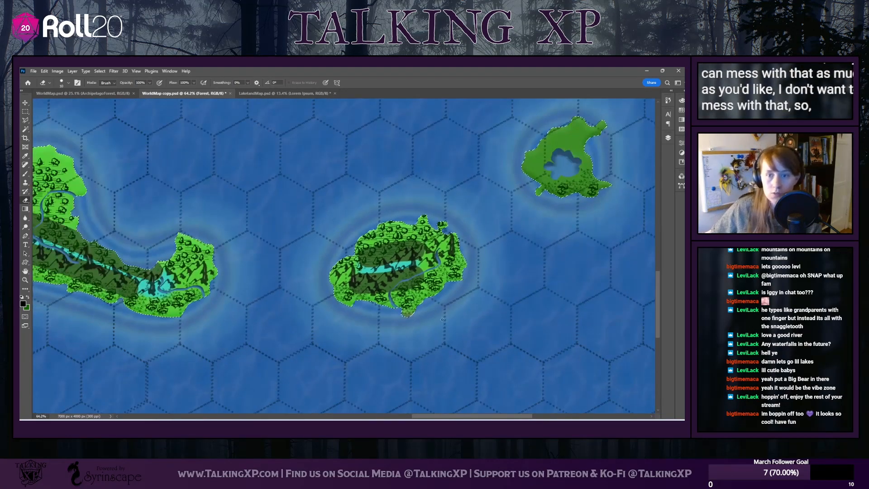
scroll(589, 186, up, 5)
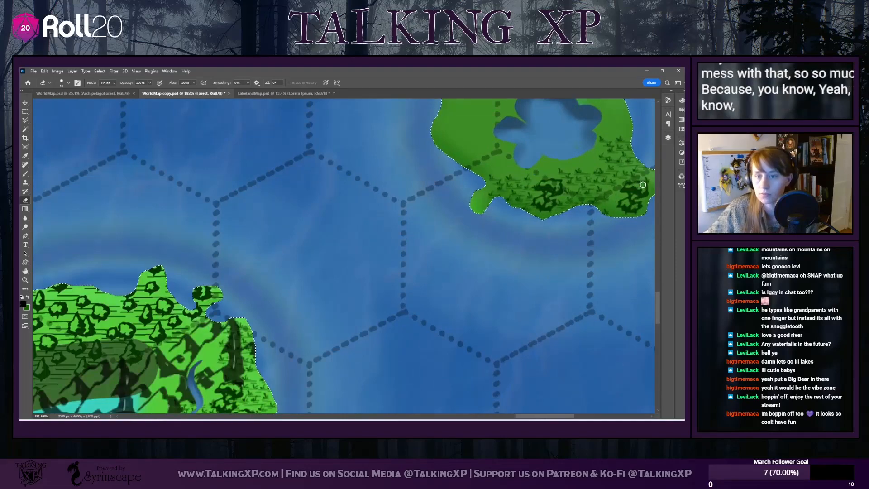
scroll(384, 274, up, 2)
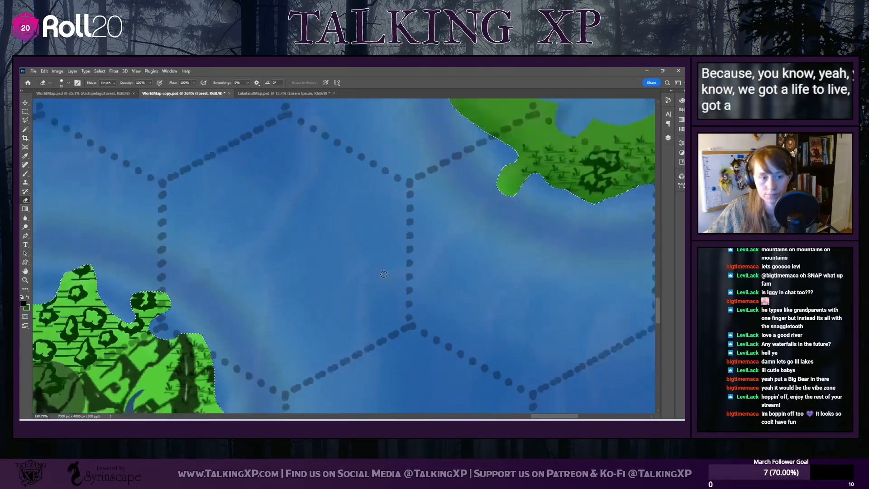
Duplicate the Forest layer within the same document and name the copy Grassland
scroll(383, 275, down, 10)
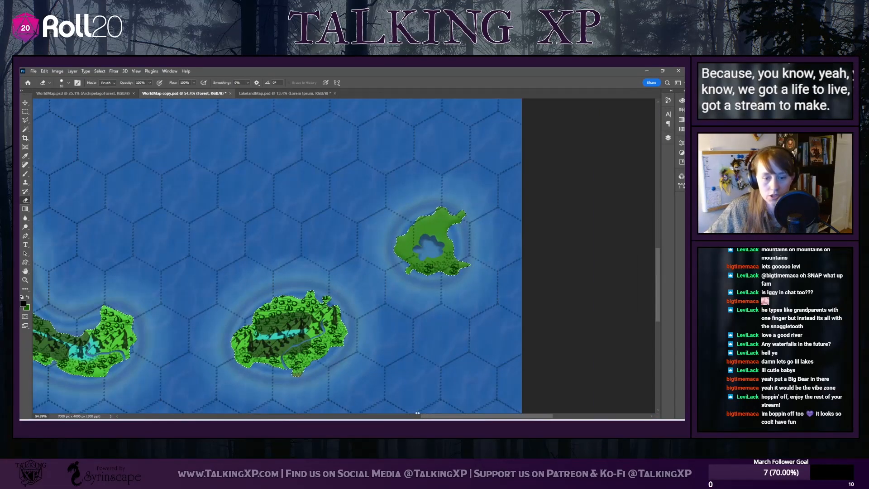
drag(449, 418, 291, 376)
scroll(291, 365, down, 4)
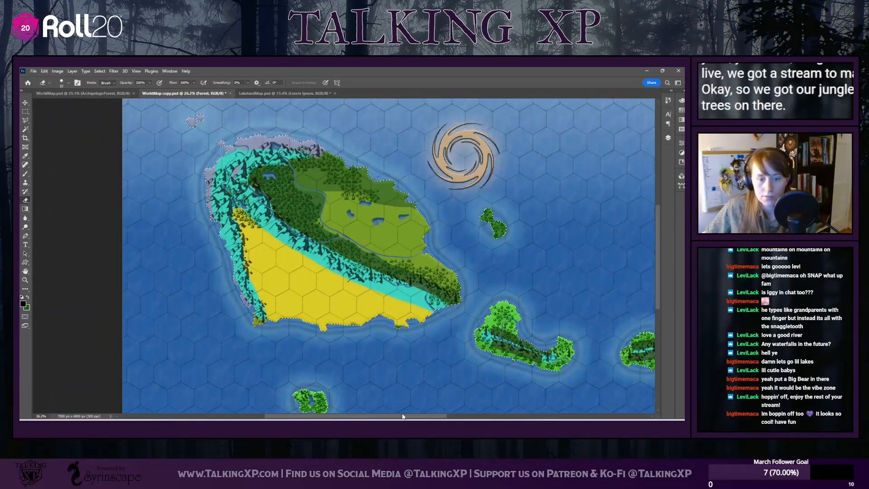
drag(404, 417, 437, 409)
scroll(409, 386, down, 1)
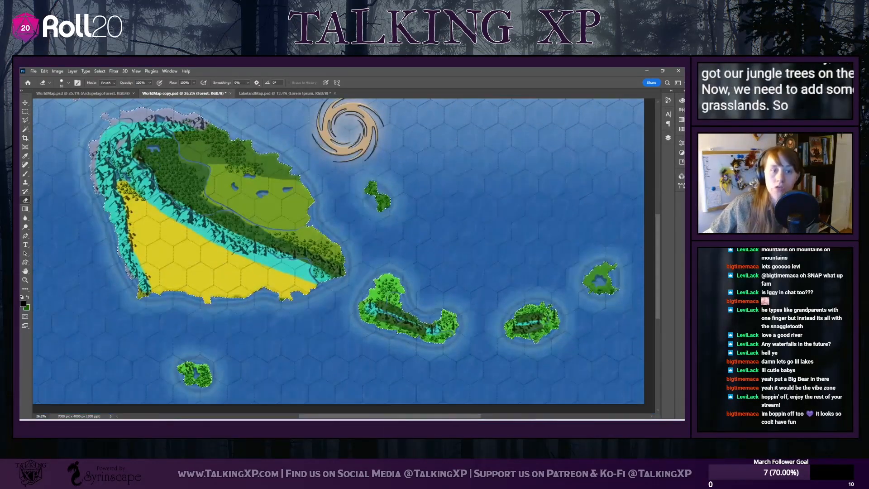
click(668, 138)
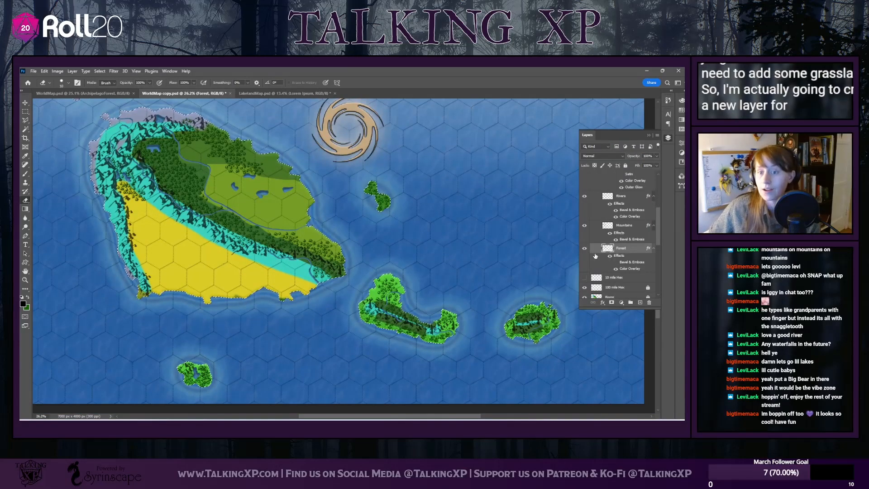
right_click(625, 248)
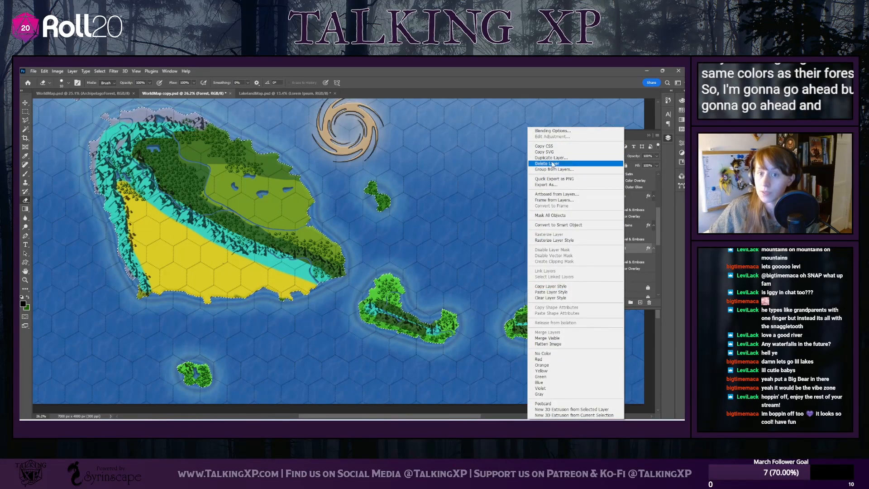
click(553, 153)
right_click(627, 249)
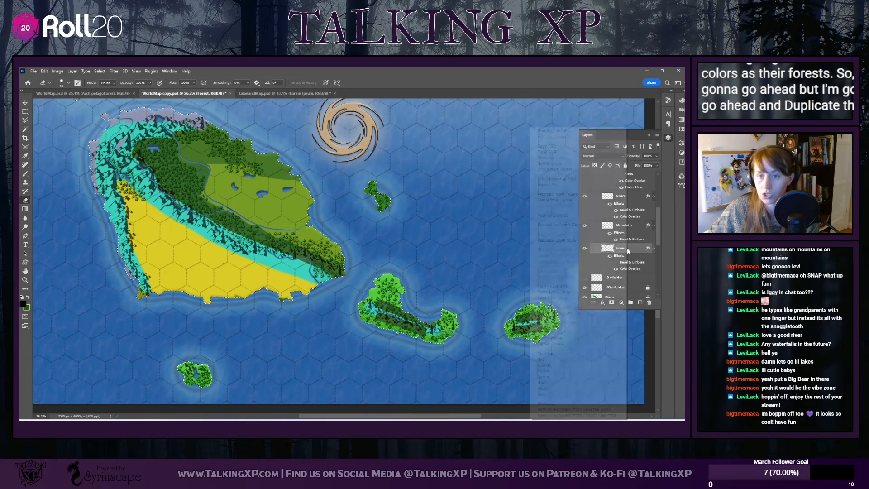
click(553, 158)
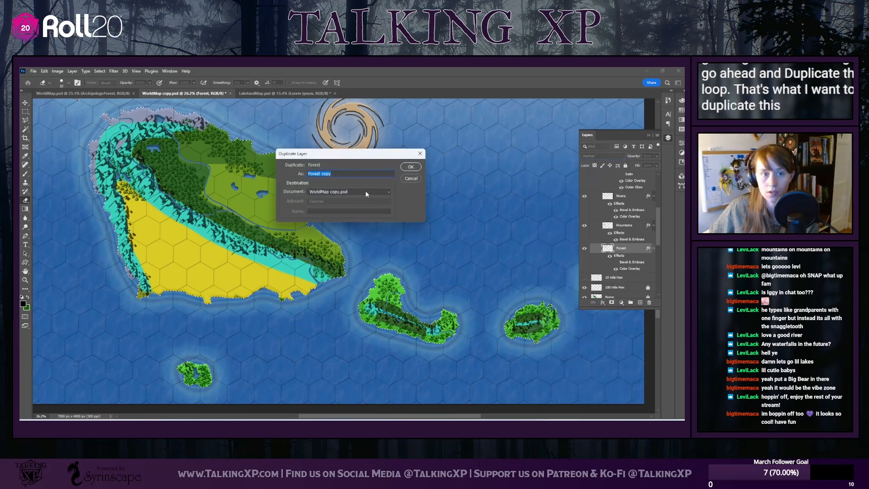
text(Grass)
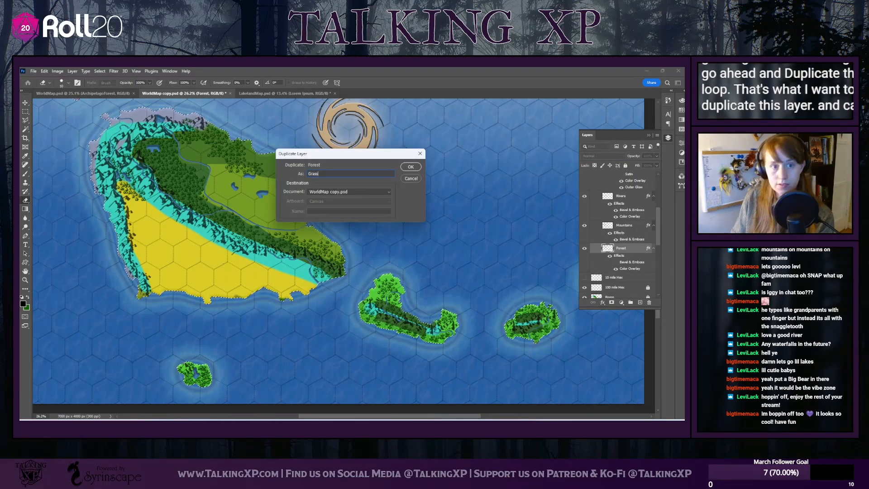
text(land)
key(Return)
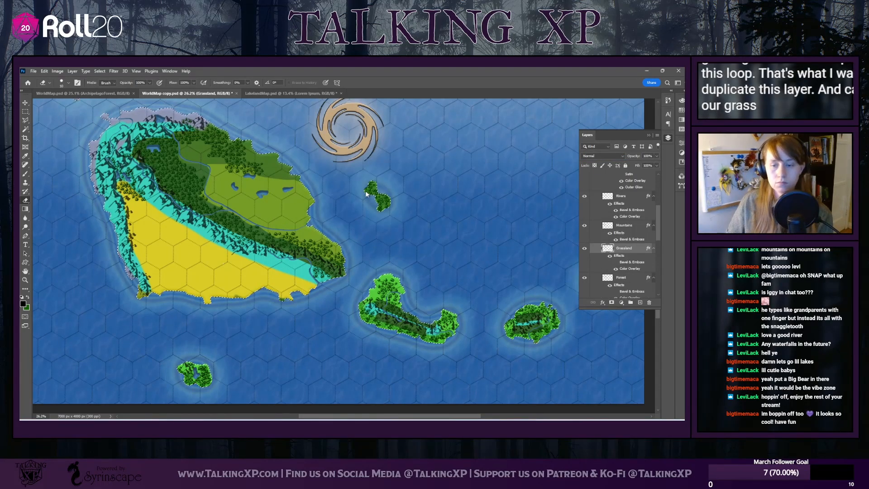
Change the Grassland layer's Color Overlay to an orange-brown
double_click(629, 268)
click(208, 142)
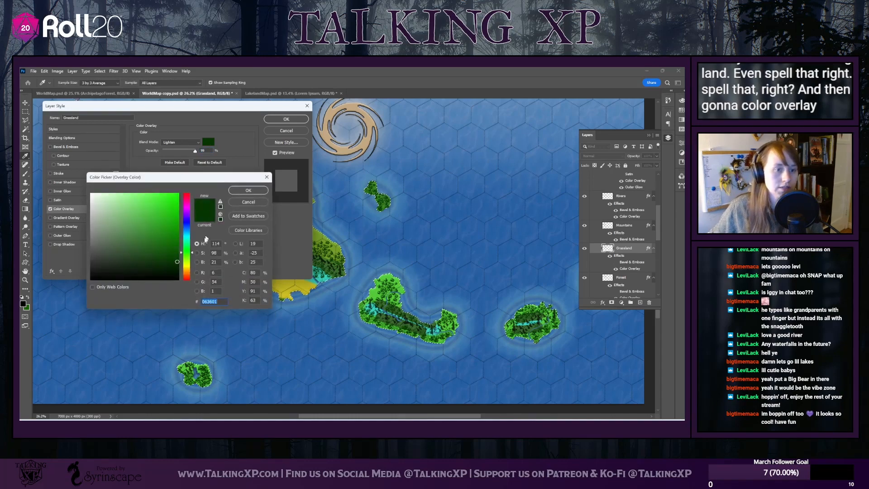
mouse_move(187, 253)
mouse_down()
mouse_move(187, 264)
mouse_move(173, 249)
mouse_move(172, 227)
mouse_up()
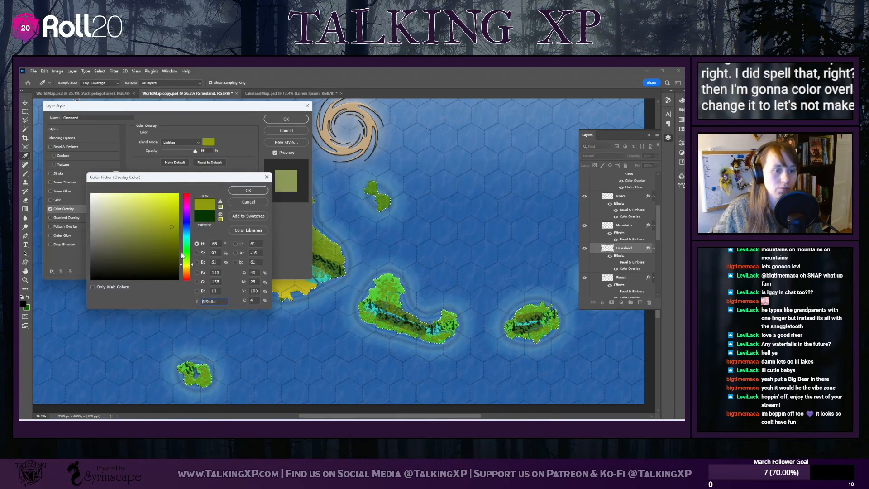
drag(186, 264, 188, 271)
click(173, 234)
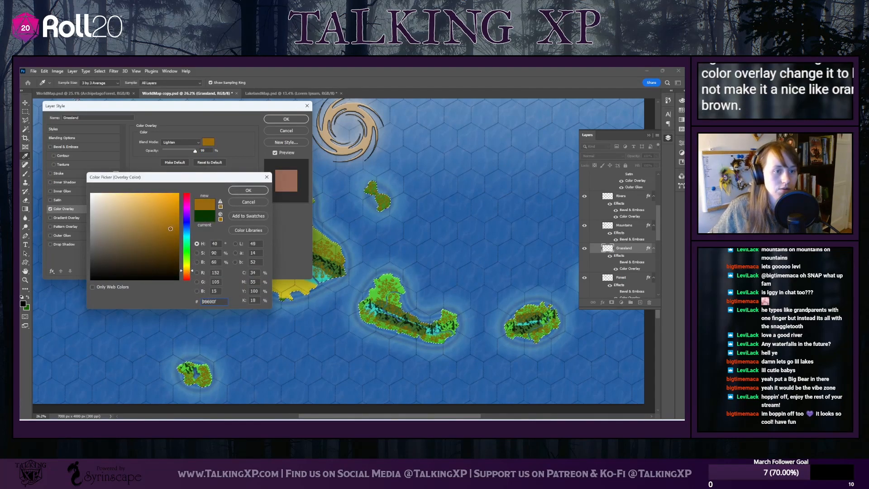
click(244, 192)
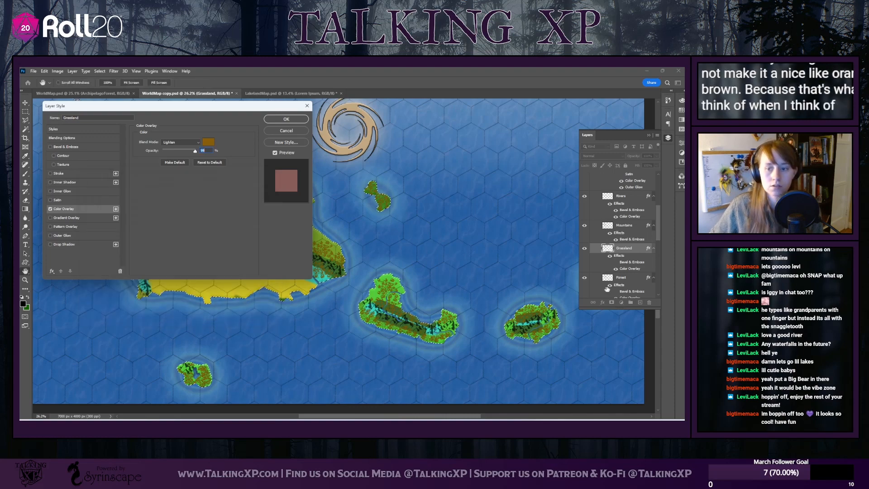
Set the Grassland overlay's blend mode to Normal and move the layer beneath the Forest layer
scroll(626, 255, down, 1)
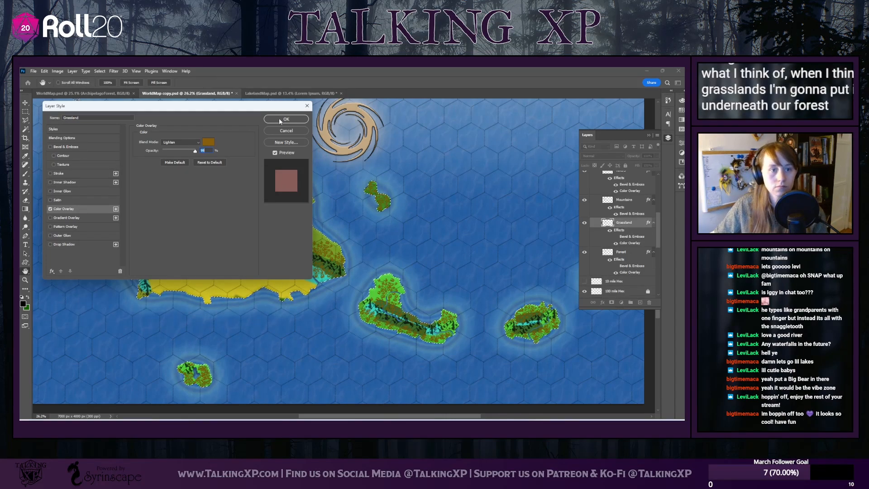
click(185, 142)
click(177, 149)
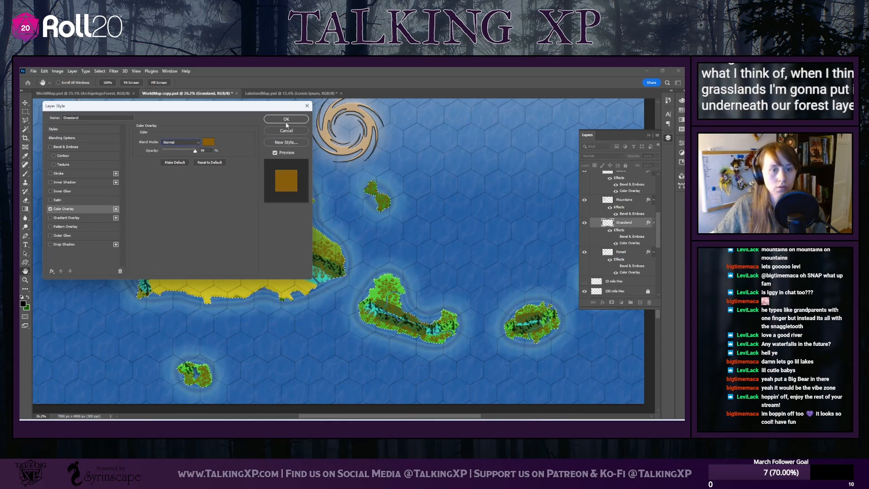
click(286, 119)
drag(622, 222, 588, 277)
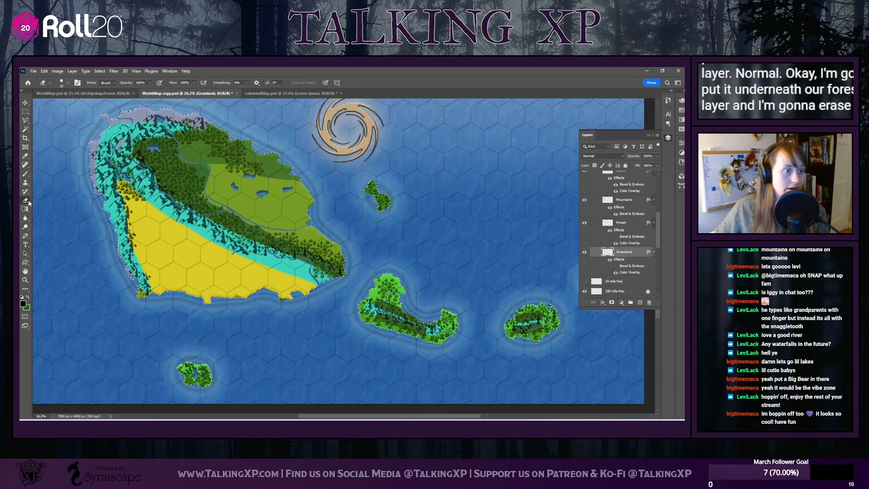
Greatly enlarge the hard round Eraser and wipe the duplicated trees off the Grassland layer across the whole map
click(69, 82)
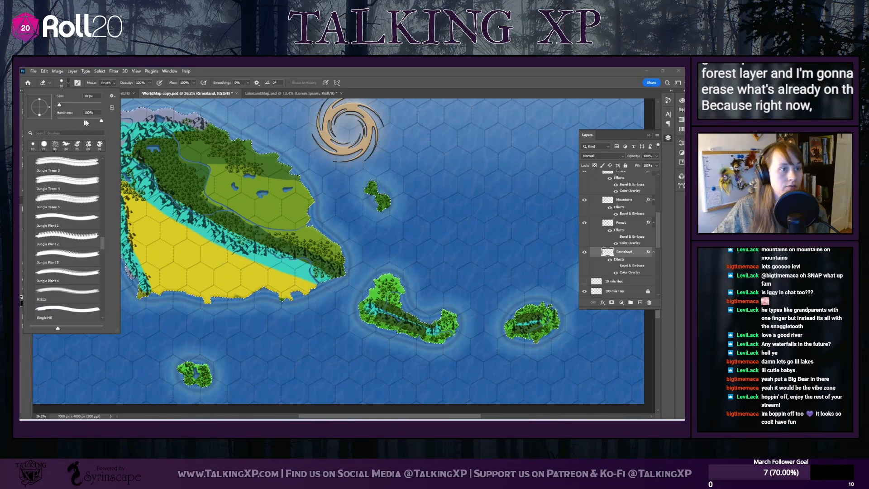
click(80, 105)
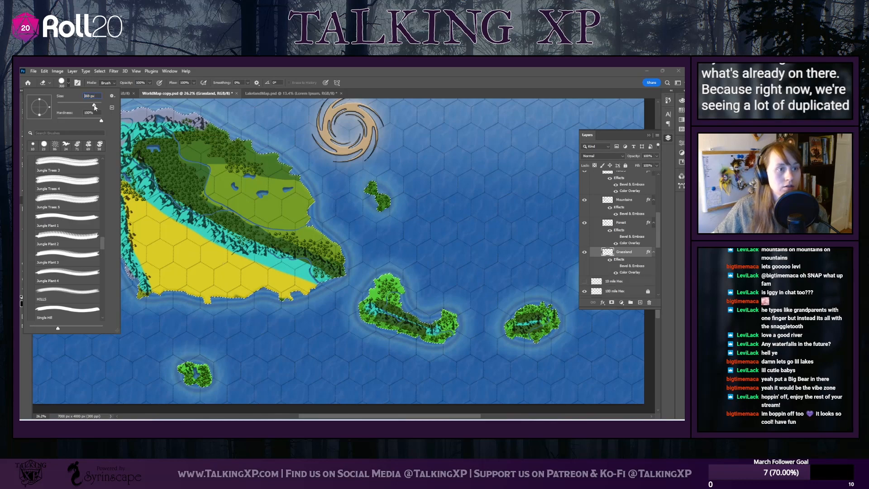
drag(94, 105, 95, 106)
click(69, 84)
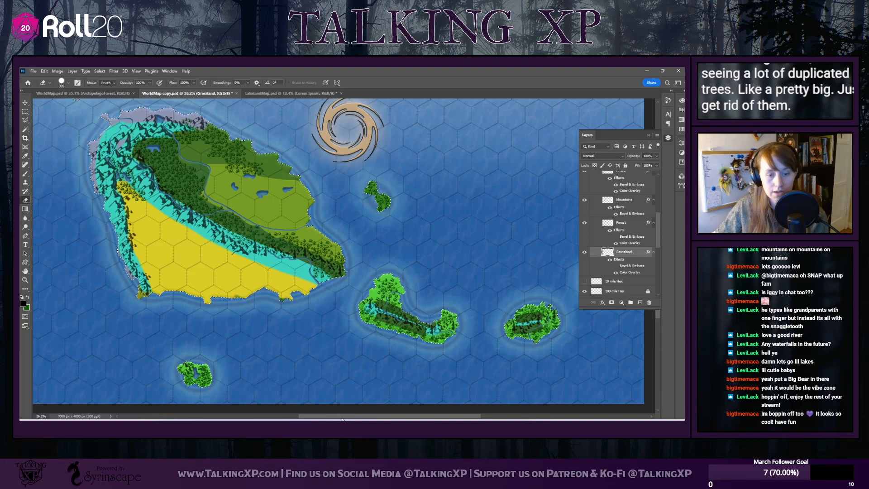
mouse_move(343, 417)
mouse_down()
mouse_move(400, 417)
mouse_move(307, 416)
mouse_up()
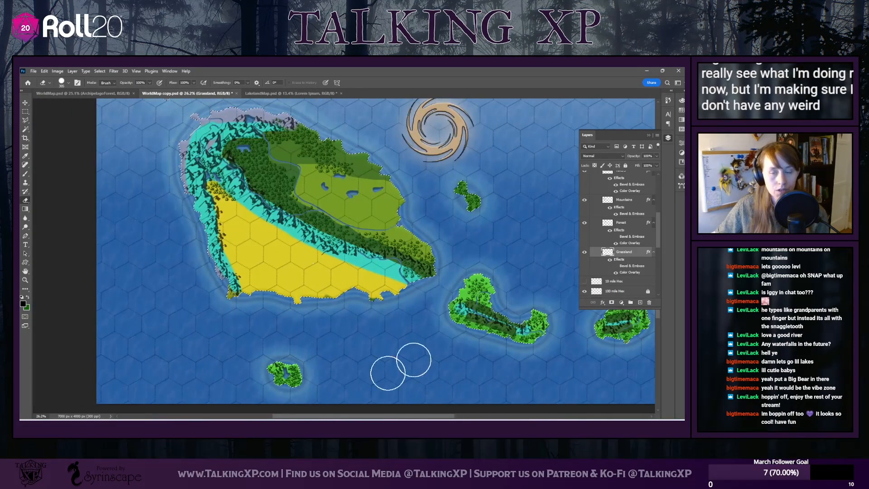
Set the Eraser's brush tip to the Marsh Block 3 preset
click(62, 82)
drag(102, 161, 103, 309)
scroll(62, 222, up, 2)
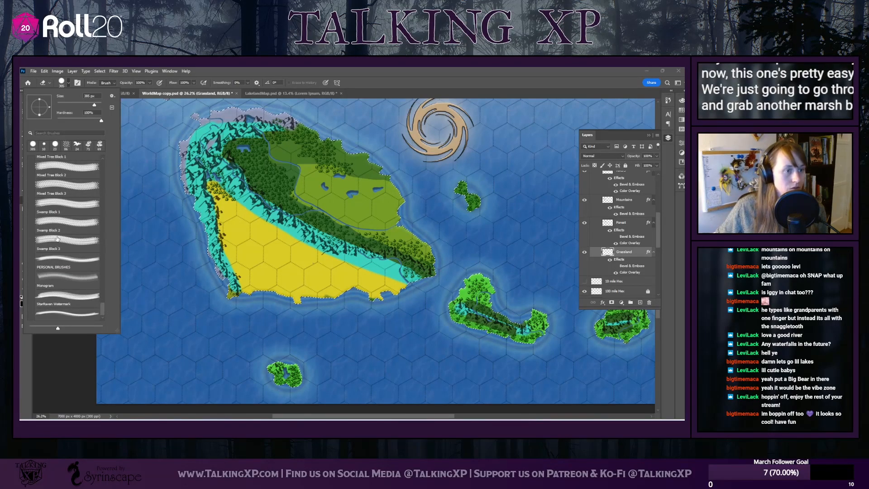
click(63, 208)
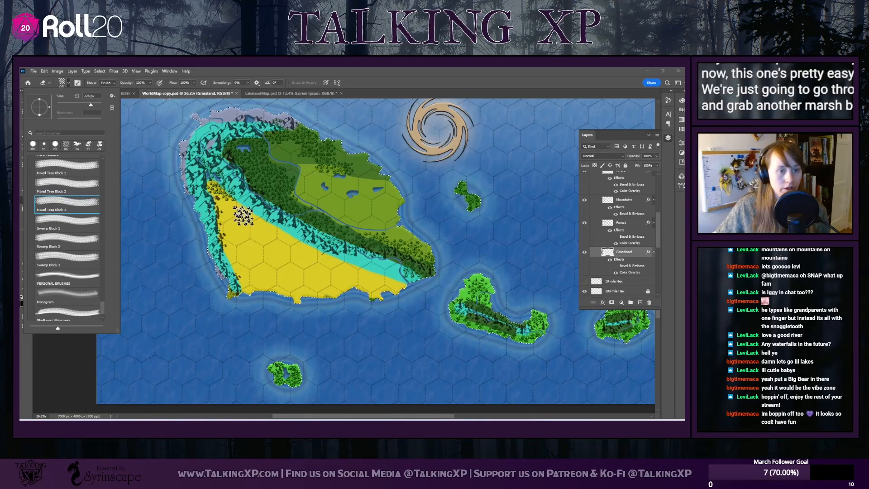
click(64, 222)
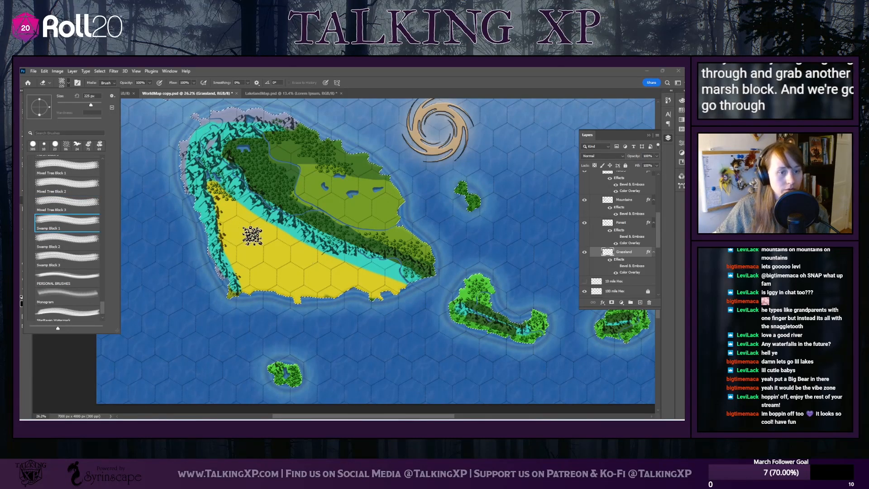
scroll(43, 213, up, 2)
scroll(42, 214, up, 2)
click(43, 212)
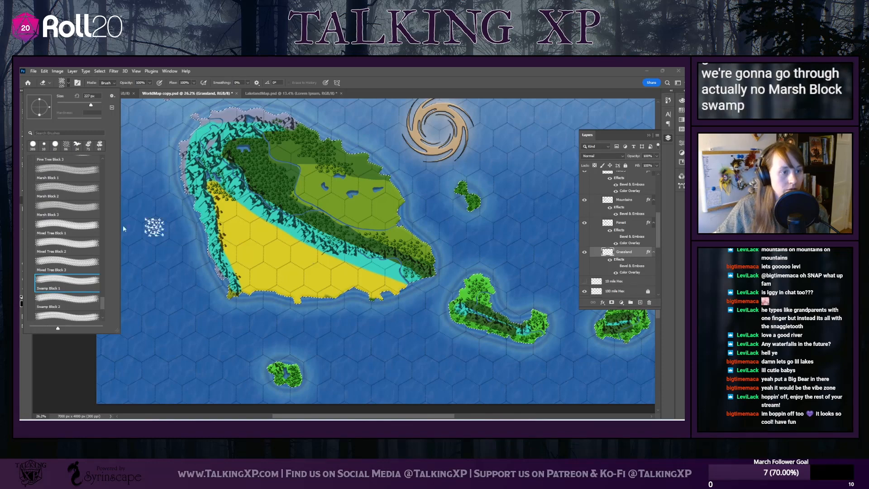
Change the Grassland layer's Color Overlay to a saturated green (#4a9500)
scroll(290, 231, up, 1)
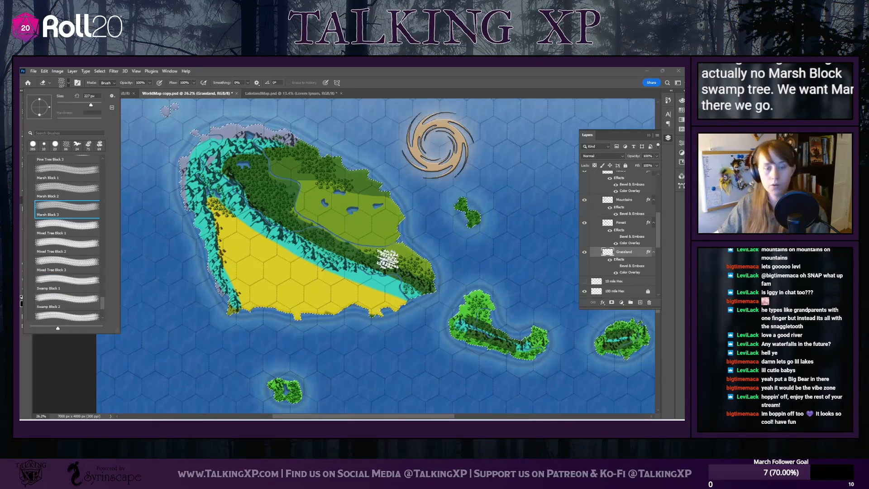
scroll(317, 253, up, 2)
scroll(327, 246, up, 1)
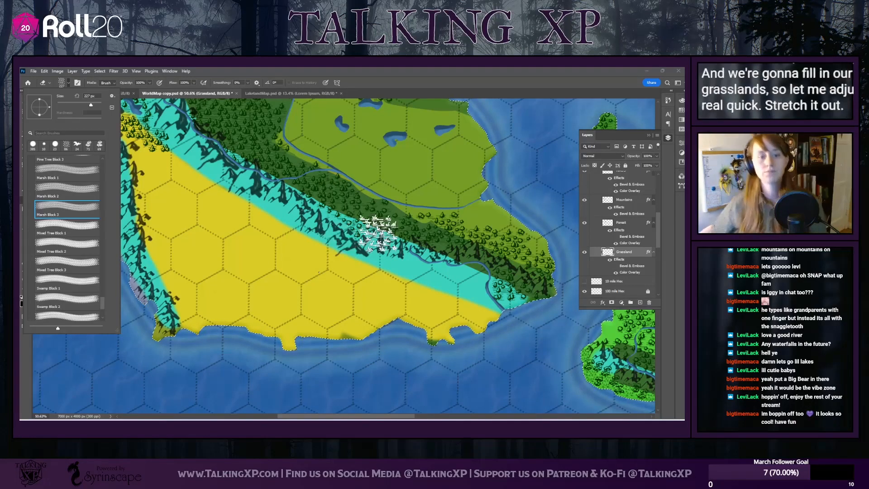
scroll(392, 356, up, 5)
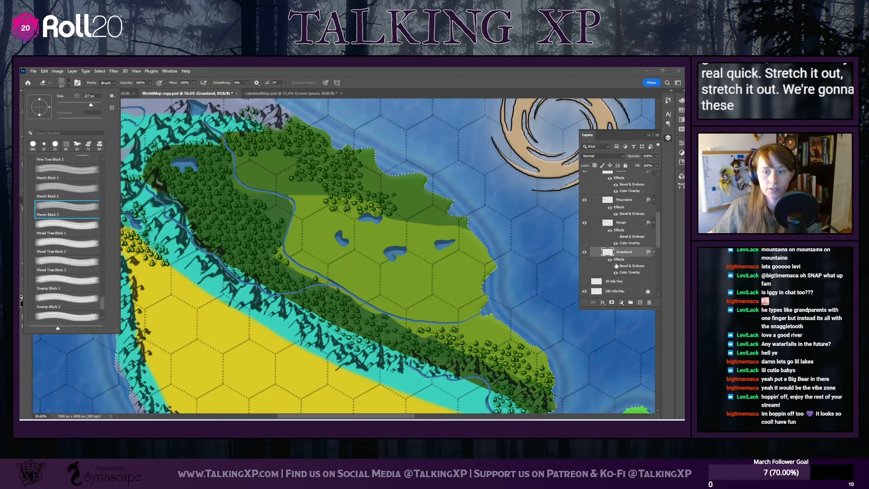
scroll(613, 283, down, 3)
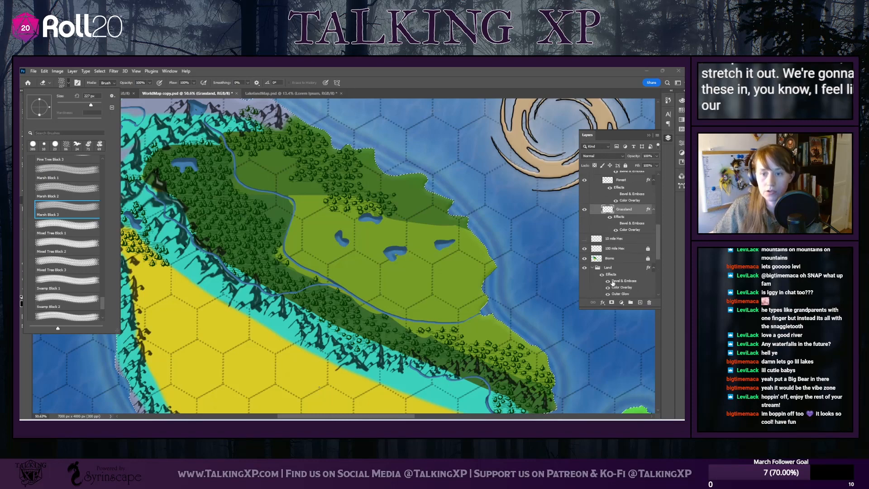
scroll(616, 275, up, 2)
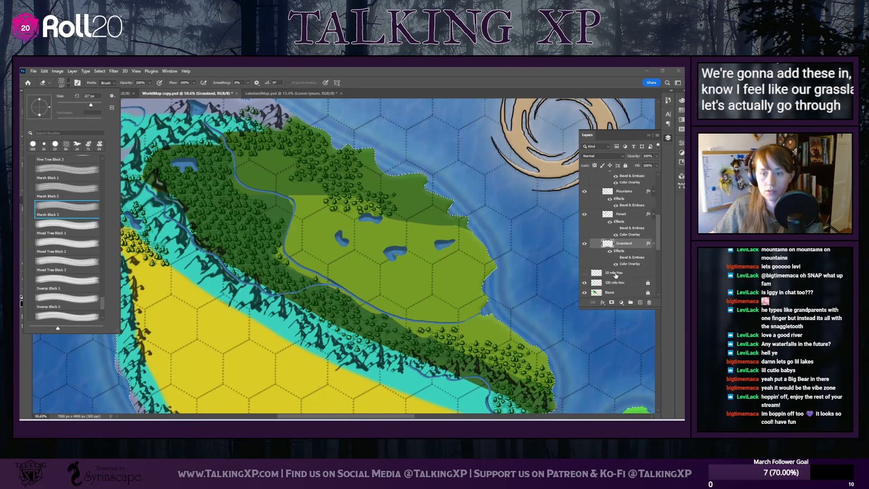
scroll(401, 276, up, 2)
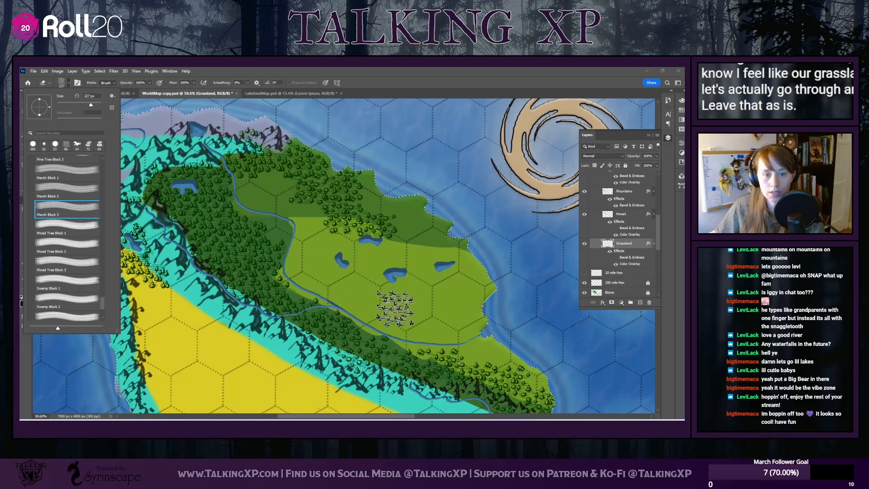
scroll(410, 299, down, 1)
scroll(410, 297, down, 3)
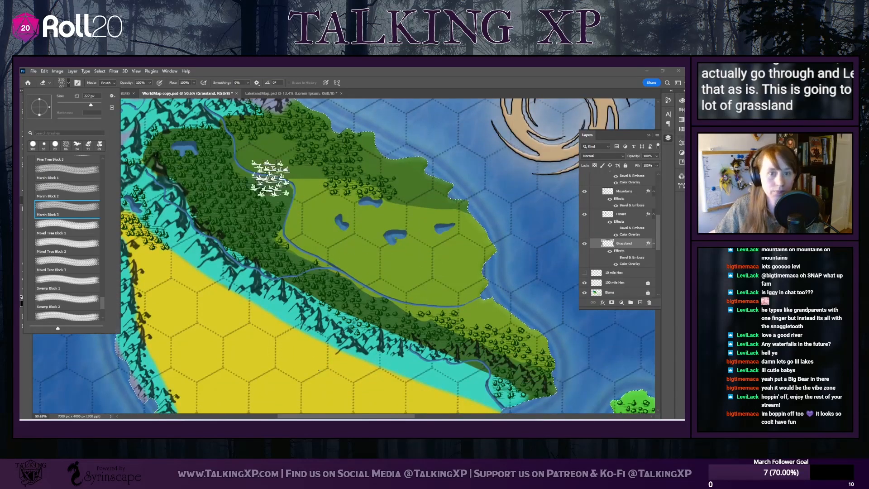
double_click(627, 265)
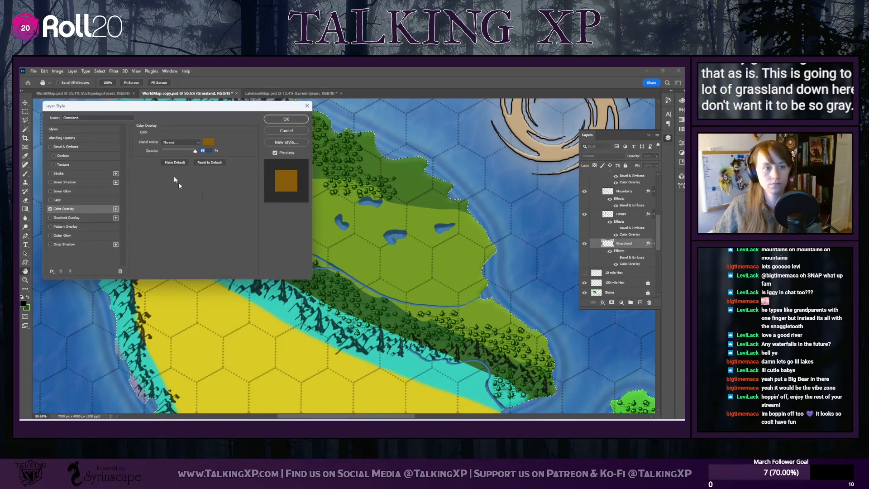
click(209, 143)
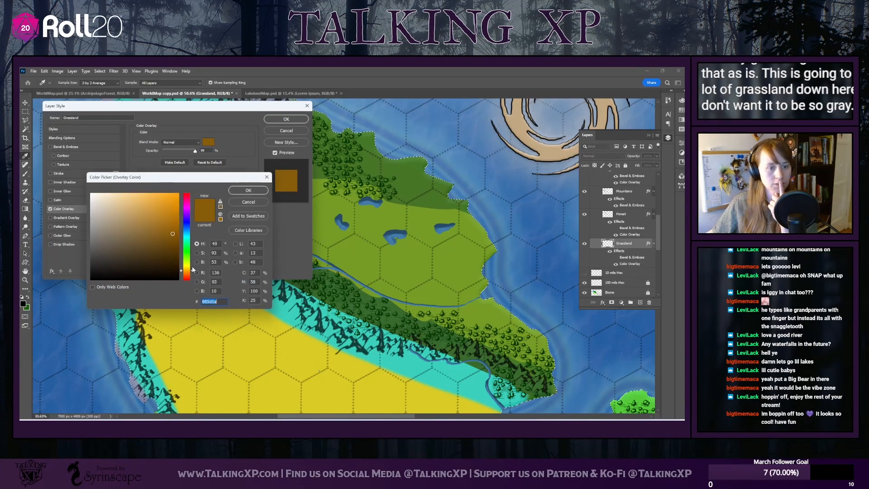
drag(192, 269, 192, 264)
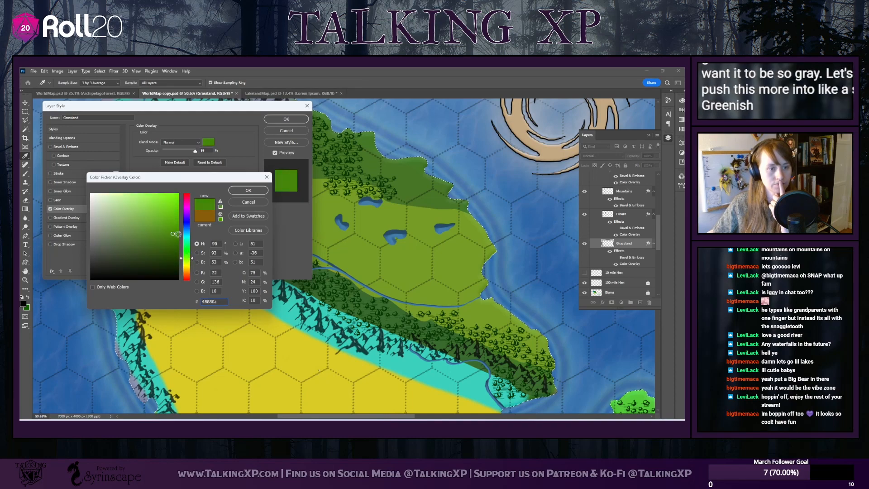
drag(175, 233, 179, 224)
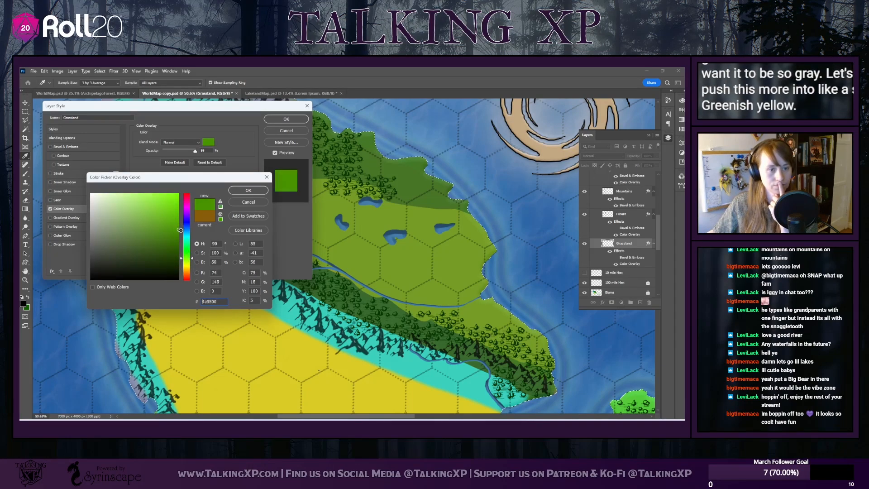
click(248, 191)
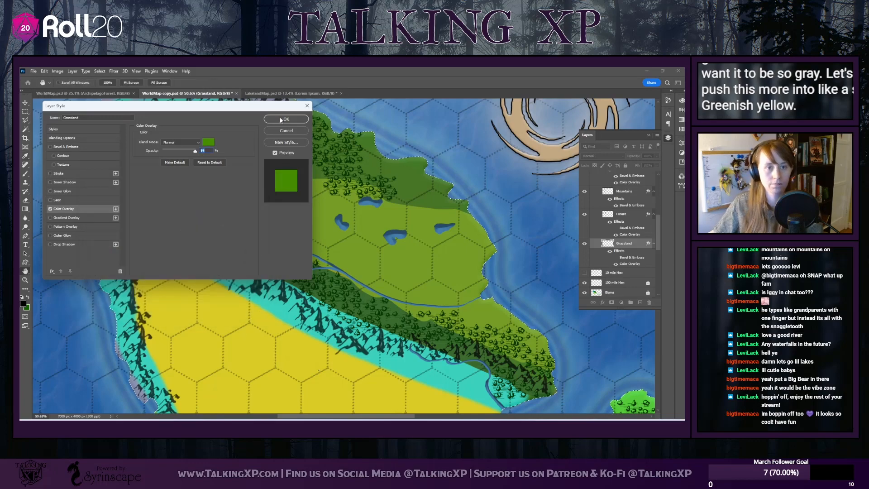
click(286, 119)
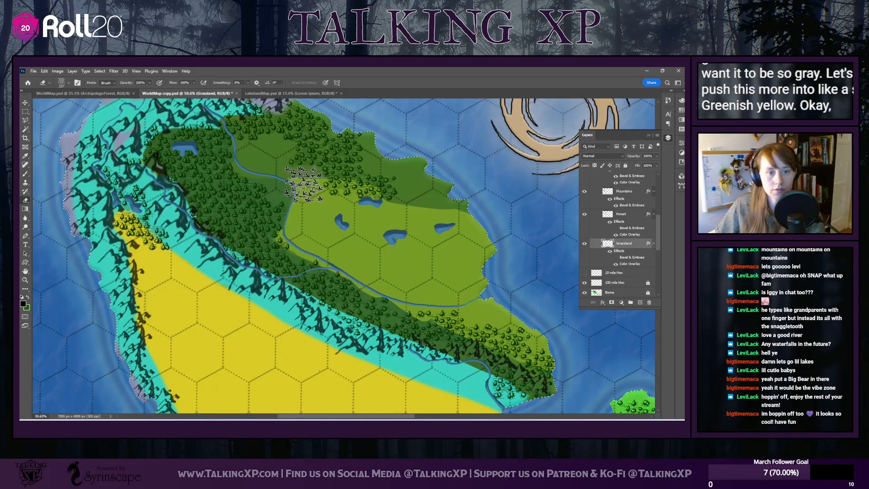
Switch to the Brush tool with the Marsh Block 3 preset at a size of 170 px
click(25, 173)
click(64, 83)
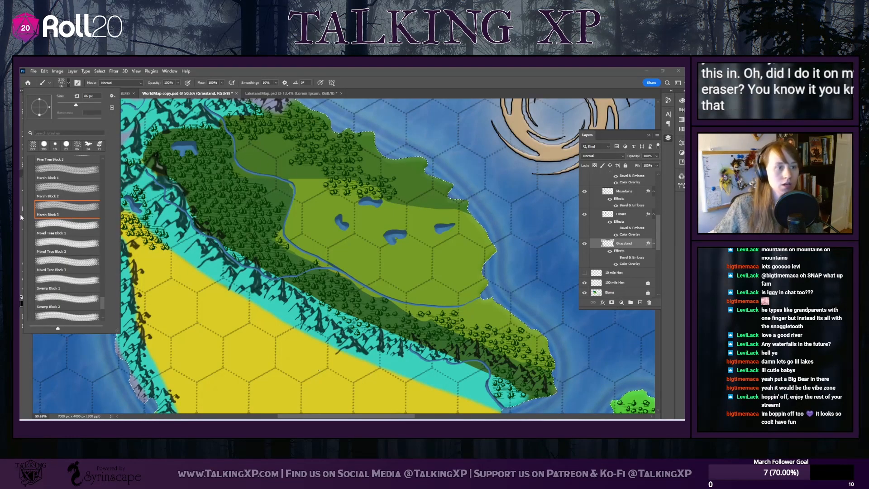
scroll(67, 226, up, 1)
click(67, 187)
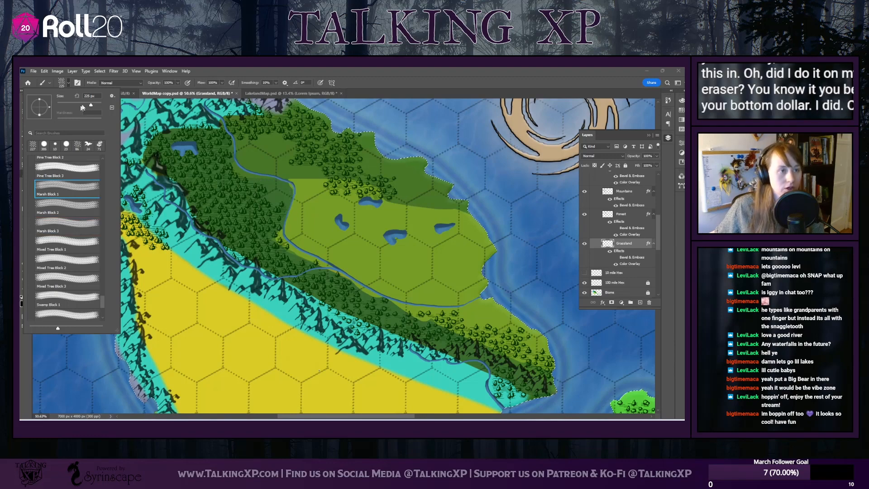
click(61, 206)
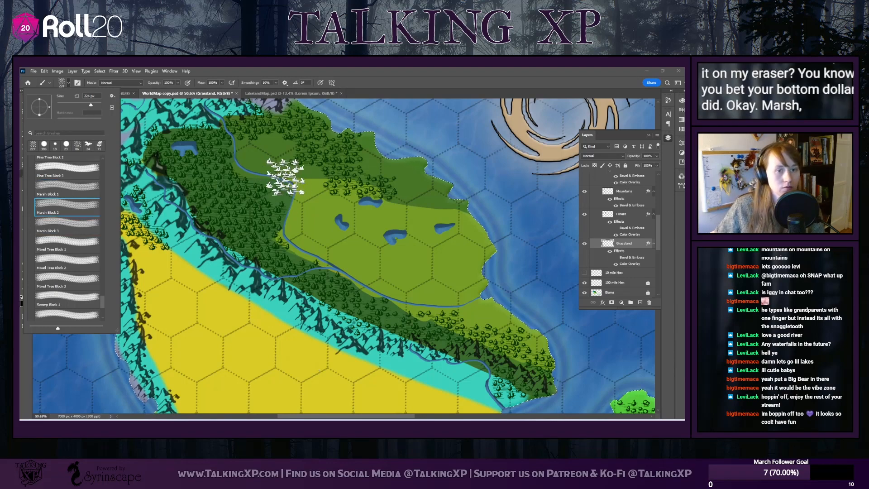
click(48, 221)
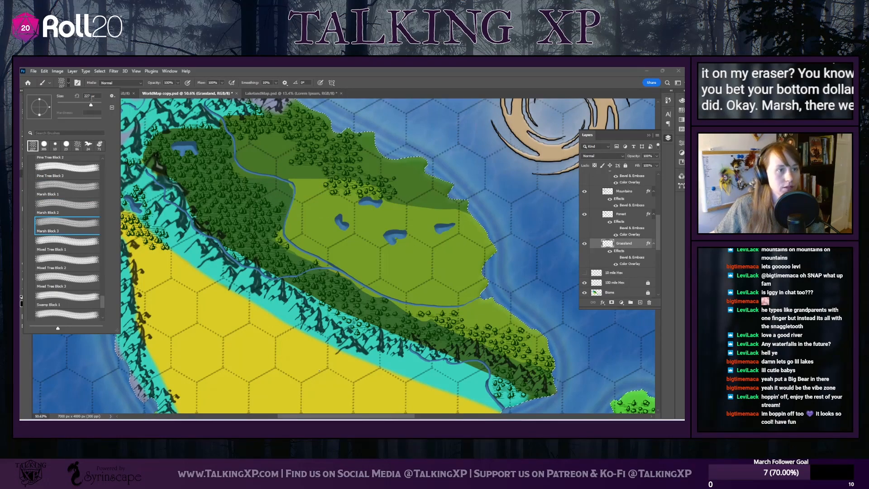
drag(84, 95, 90, 97)
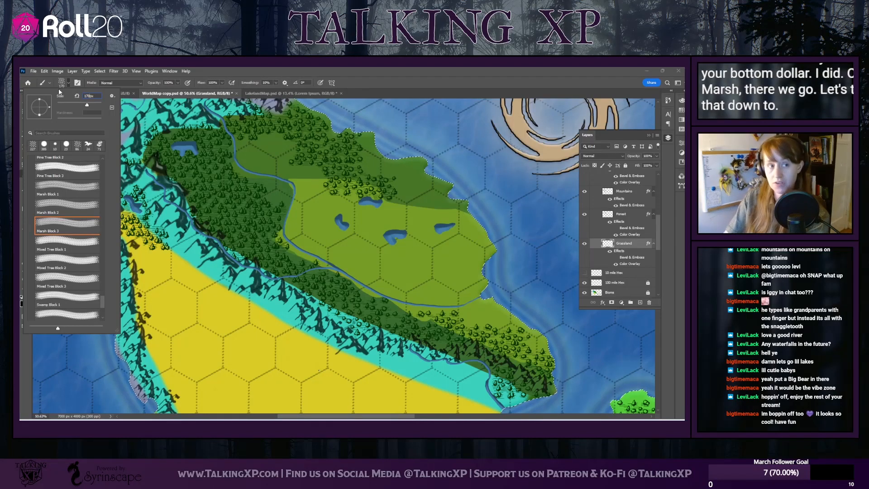
text(170)
key(Return)
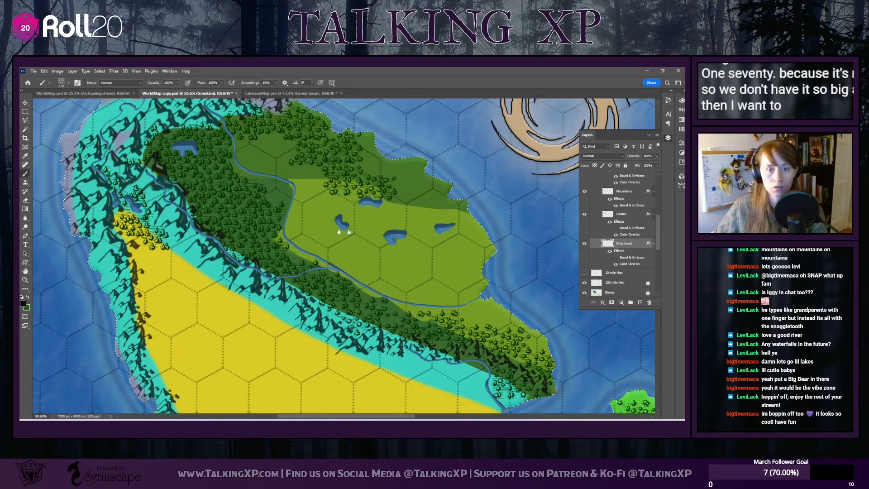
Paint grass tufts over the main island's light-green plain around the small lakes and around the river mouth near its southeastern tip
click(286, 119)
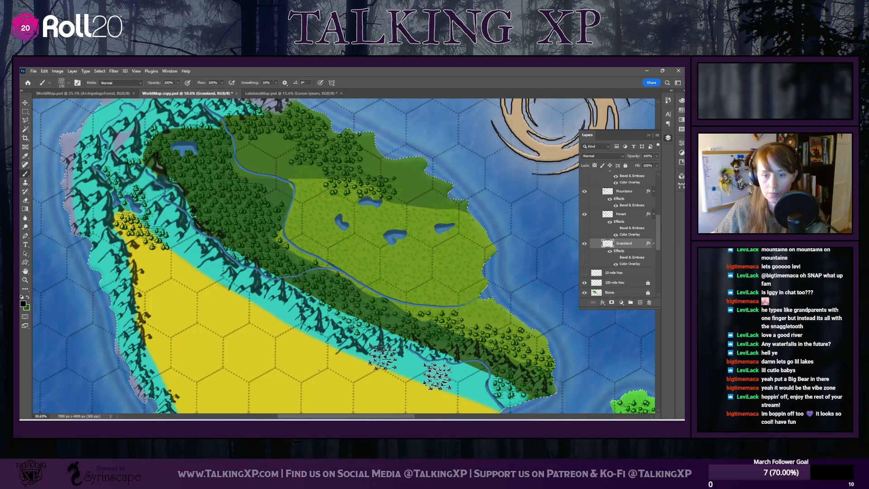
scroll(424, 362, down, 3)
scroll(493, 353, down, 1)
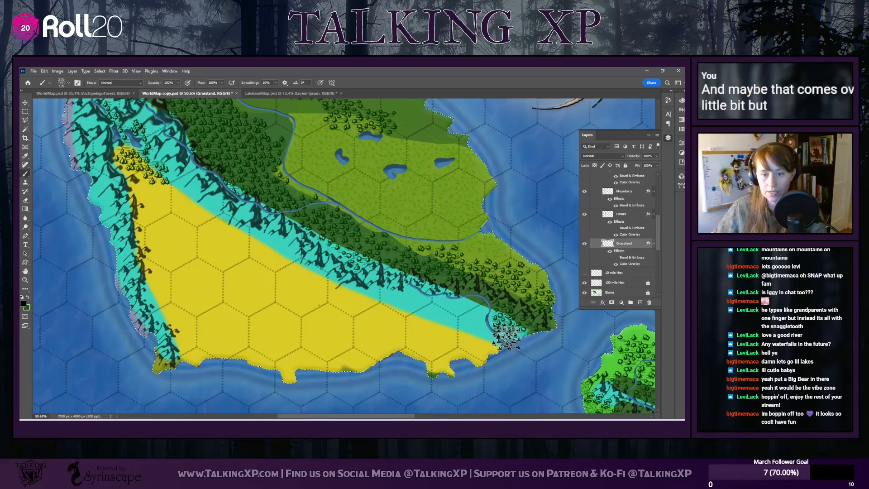
click(471, 309)
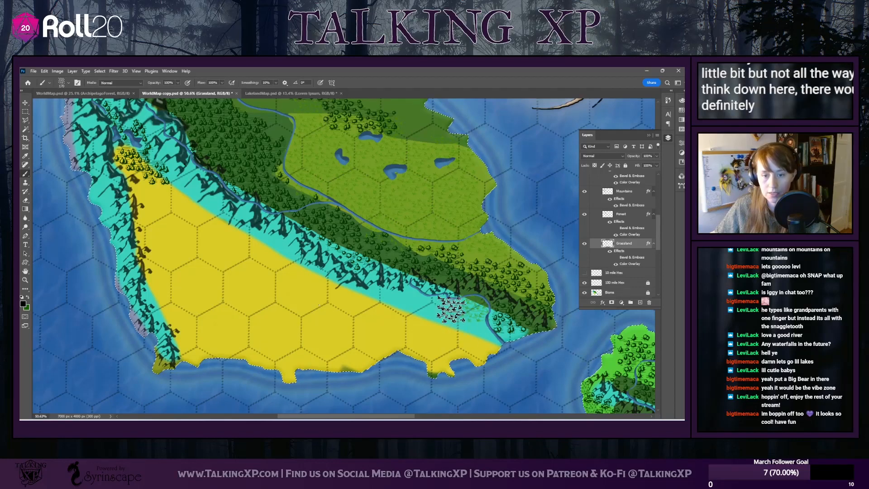
click(449, 309)
click(419, 305)
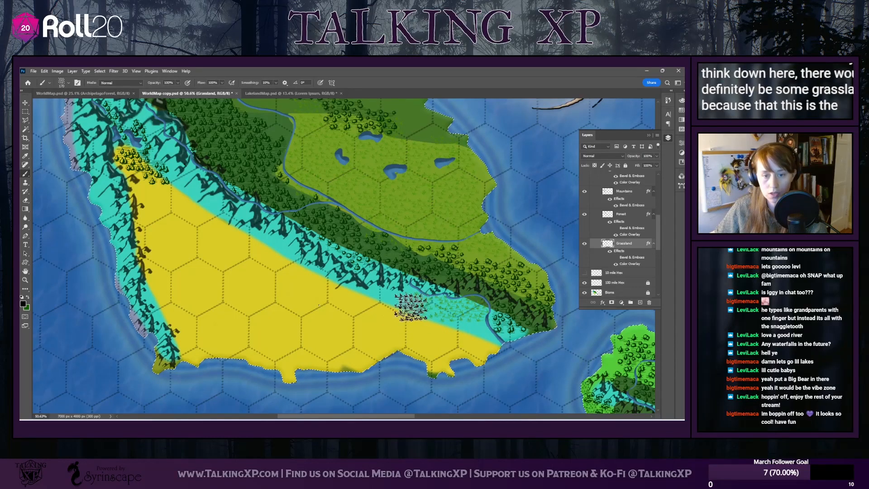
click(439, 332)
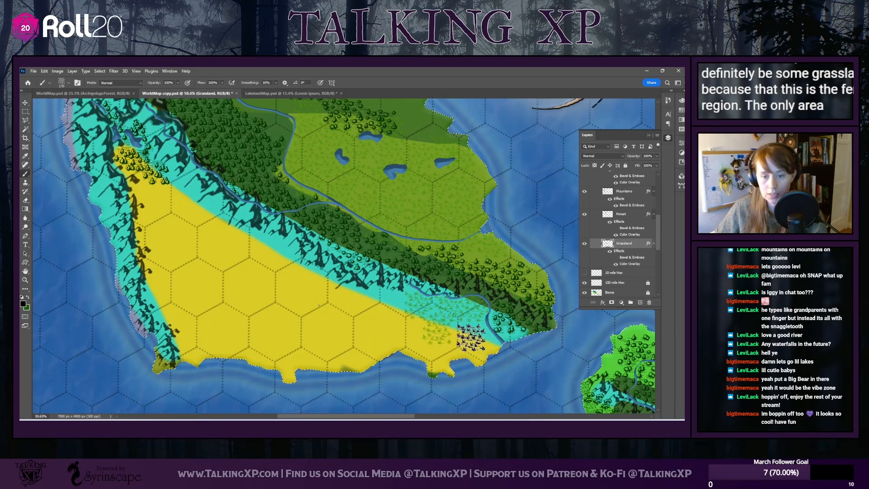
click(468, 335)
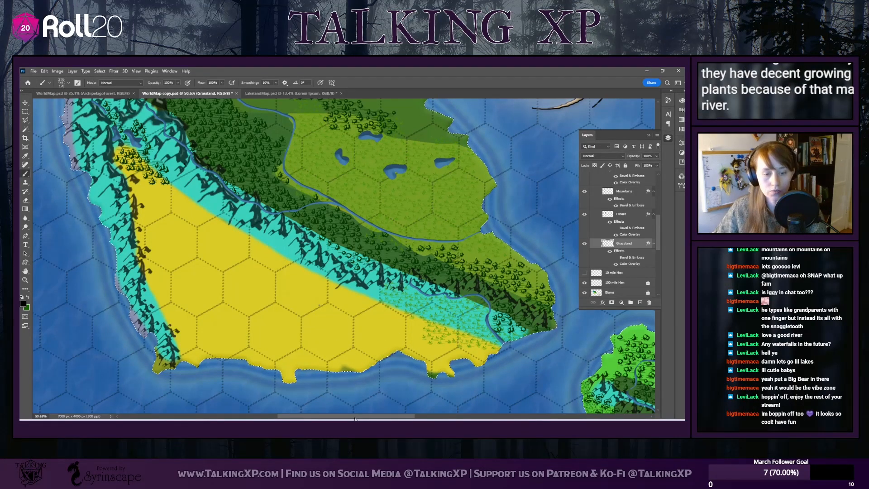
Paint grass tufts on the small green island with the central lake near the map's eastern edge
drag(356, 419, 505, 417)
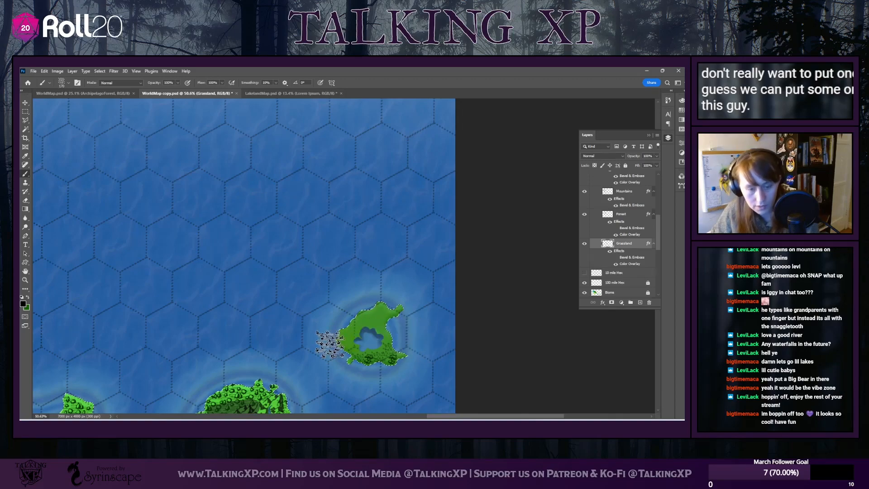
scroll(329, 344, up, 6)
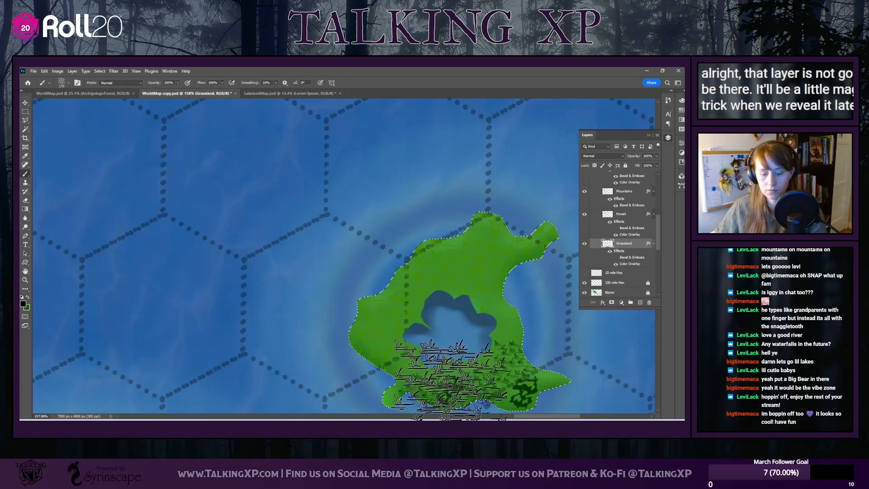
scroll(448, 376, down, 8)
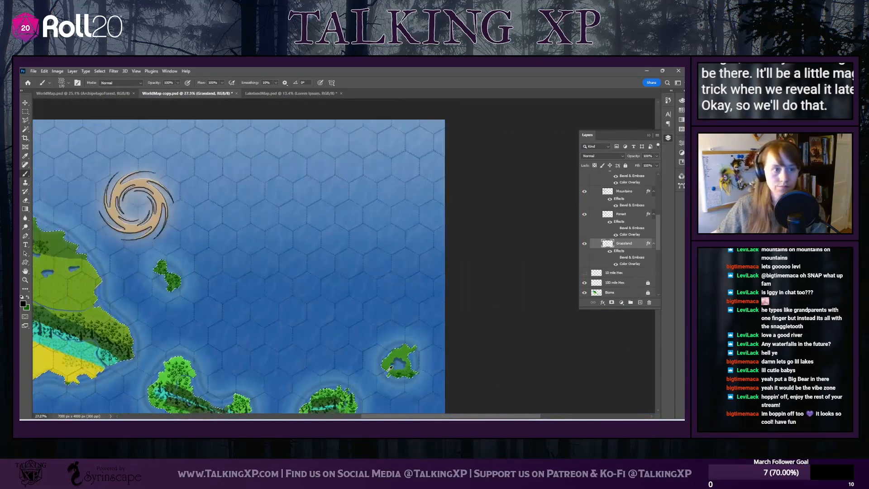
Switch to the Eraser tool with a hard round tip and reduce its size to about 100 px
drag(472, 417, 381, 409)
scroll(279, 320, up, 4)
scroll(279, 320, up, 7)
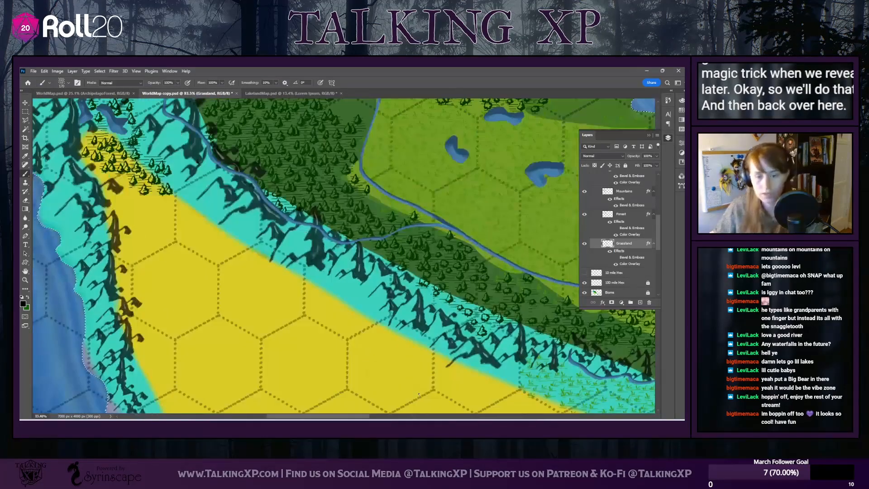
scroll(250, 299, right, 7)
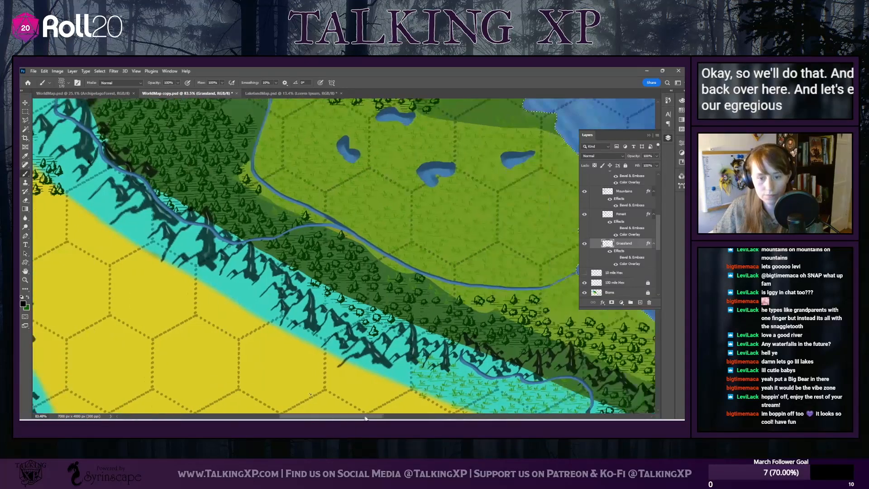
scroll(251, 299, up, 2)
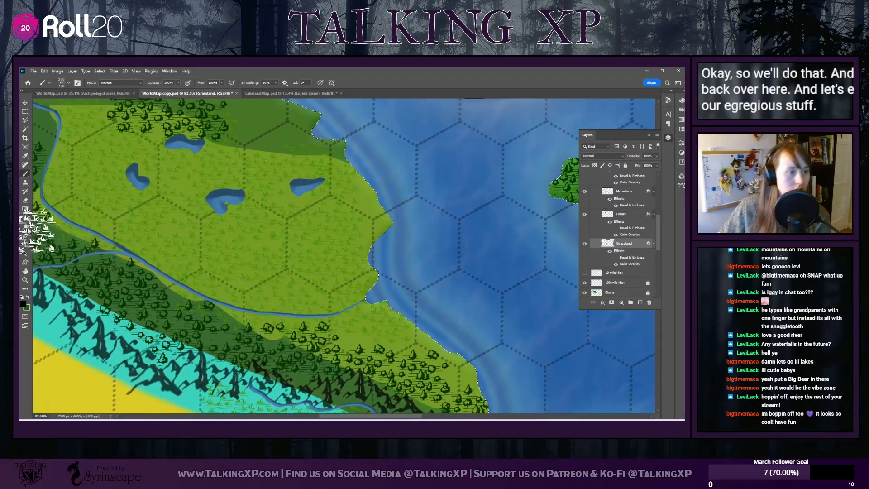
click(25, 201)
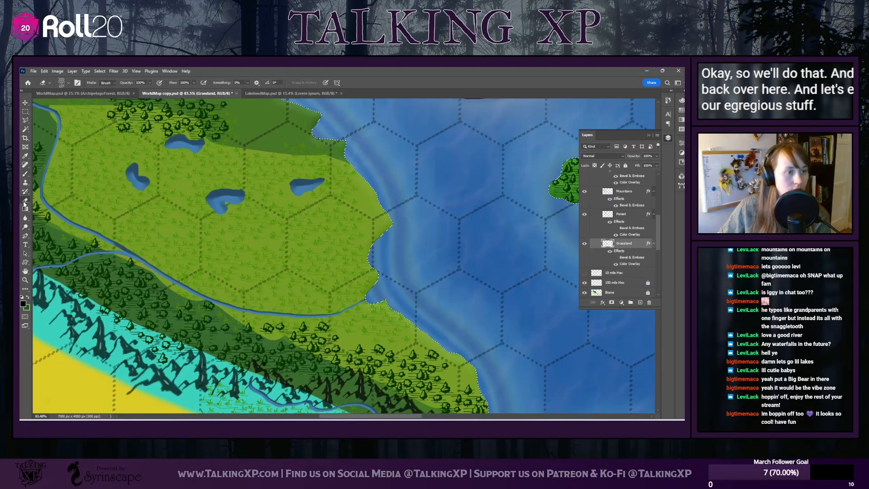
click(68, 82)
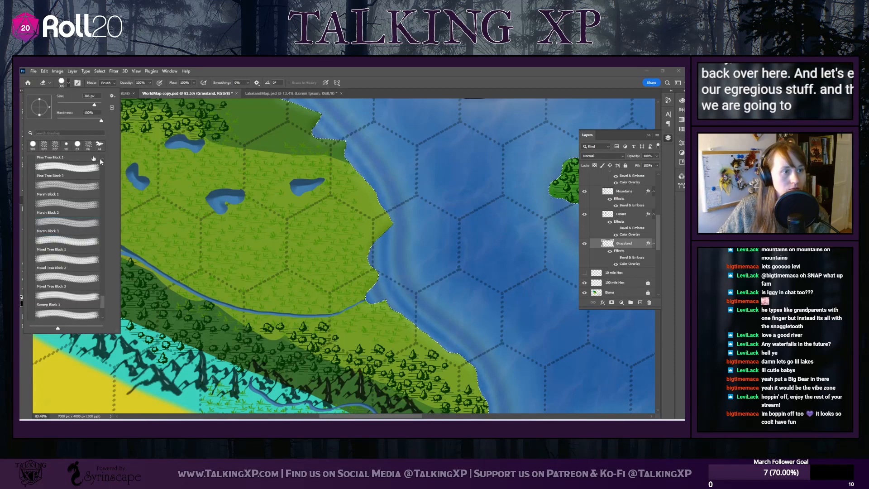
click(68, 83)
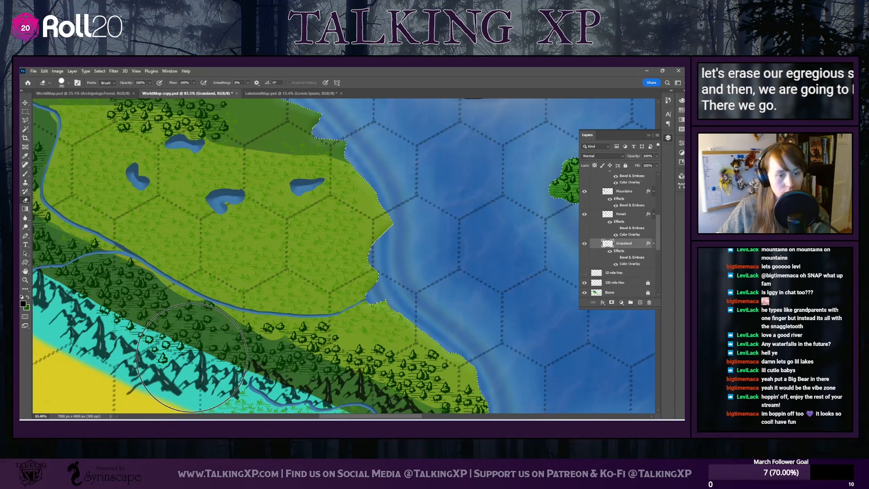
click(66, 89)
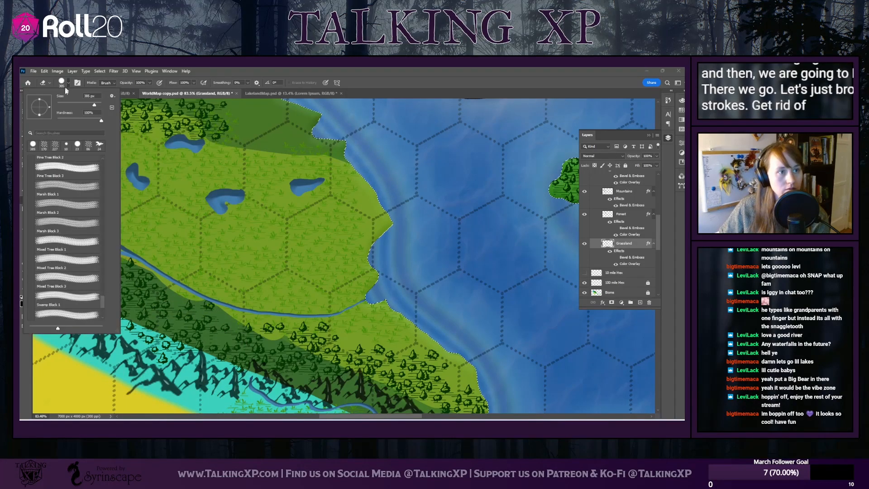
drag(74, 103, 76, 106)
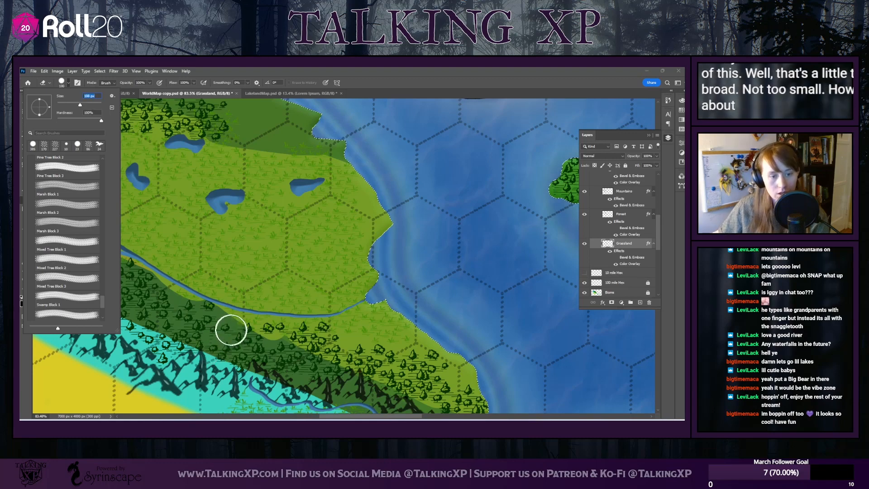
key(Return)
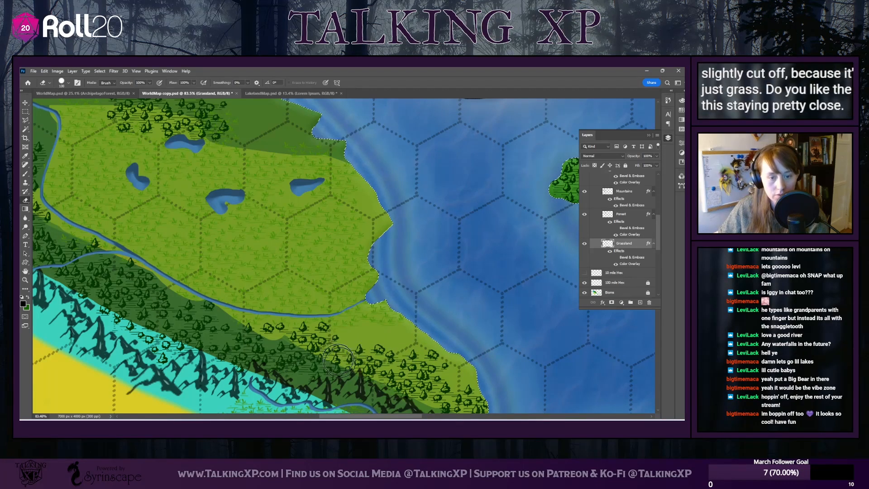
Erase stray grass tufts along the main island's river and from the dark-green forest area north of the small lakes
scroll(225, 188, down, 1)
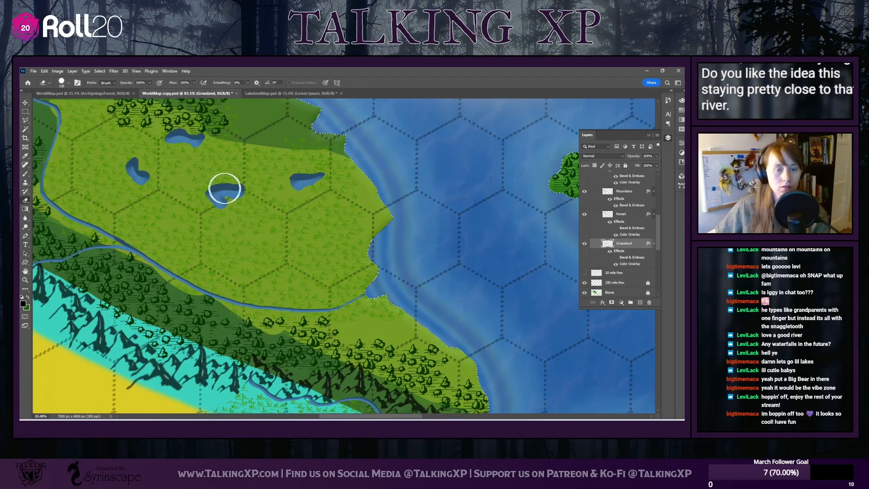
scroll(114, 265, down, 4)
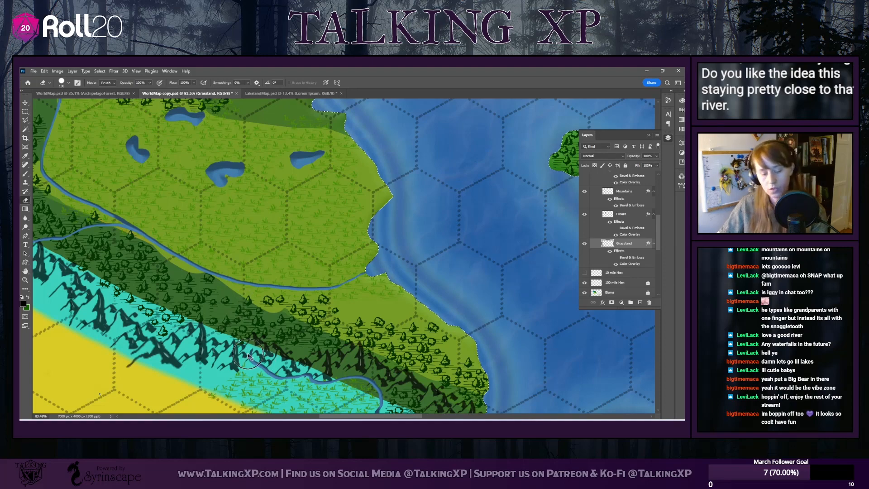
scroll(145, 285, up, 4)
scroll(136, 280, up, 2)
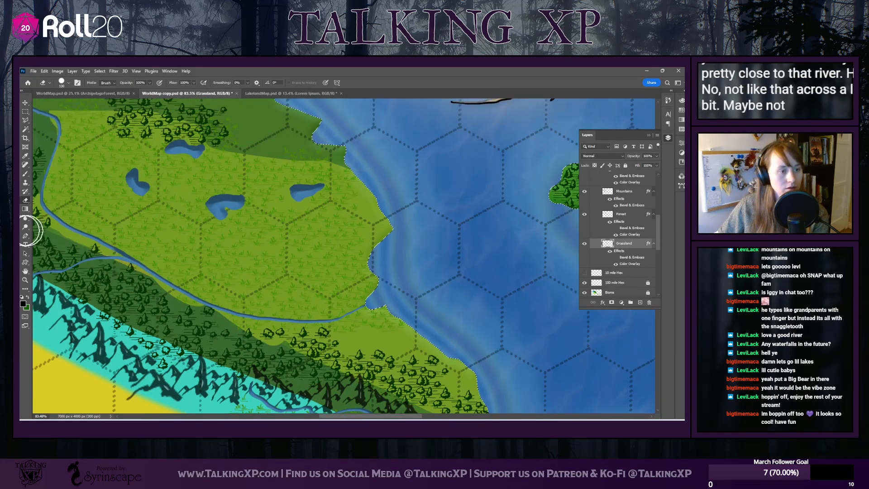
scroll(150, 342, up, 5)
scroll(150, 342, up, 3)
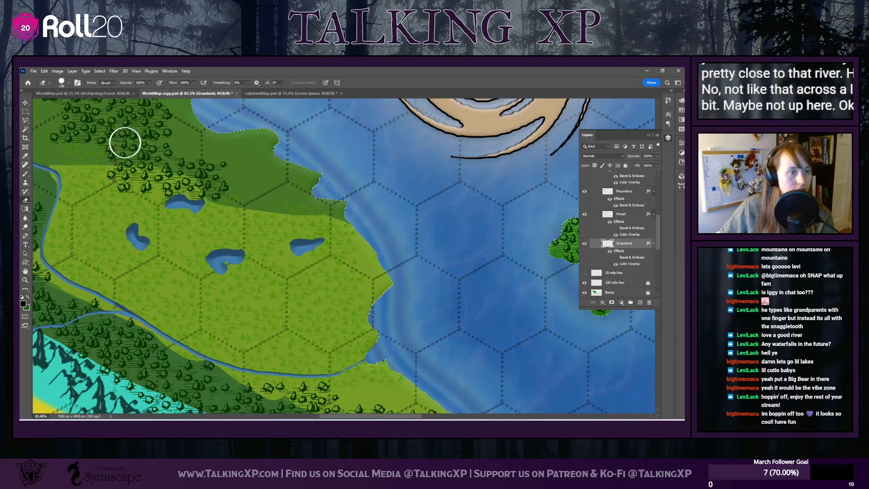
scroll(111, 221, up, 6)
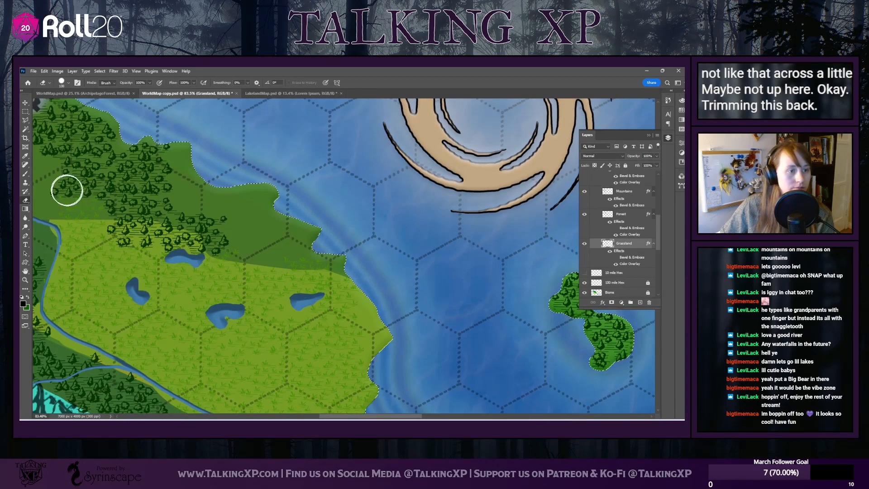
scroll(117, 246, down, 5)
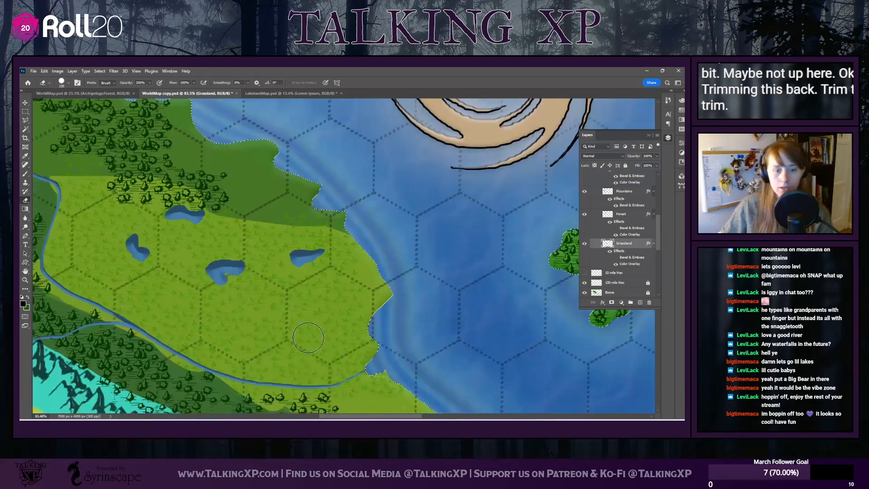
Duplicate the Grassland layer within the same document and name the copy Chapral
drag(351, 417, 322, 398)
scroll(323, 395, down, 15)
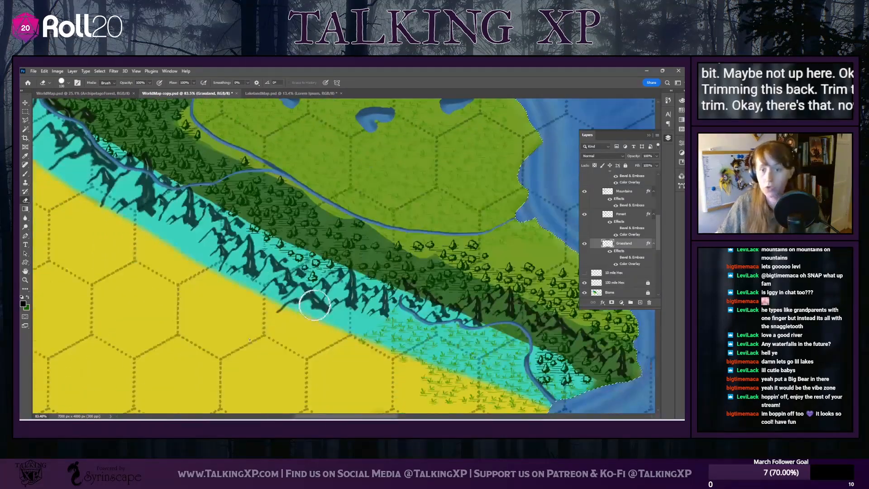
right_click(632, 244)
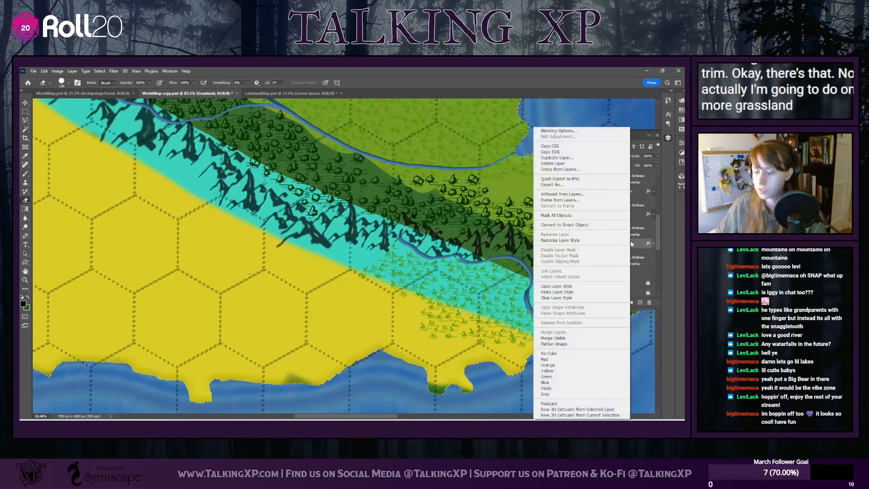
click(568, 158)
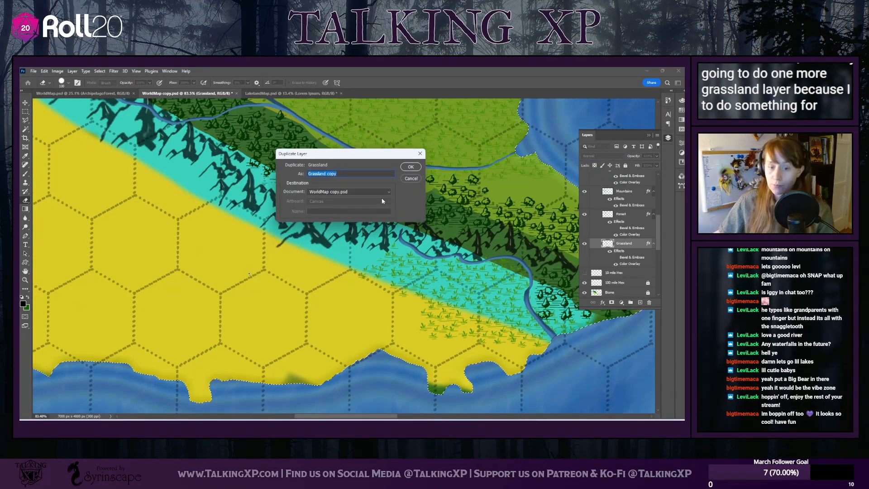
text(Chap)
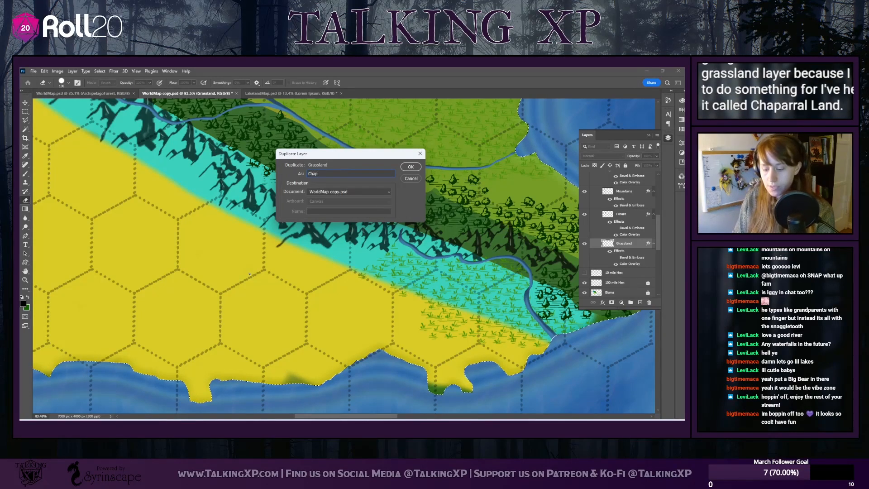
text(la)
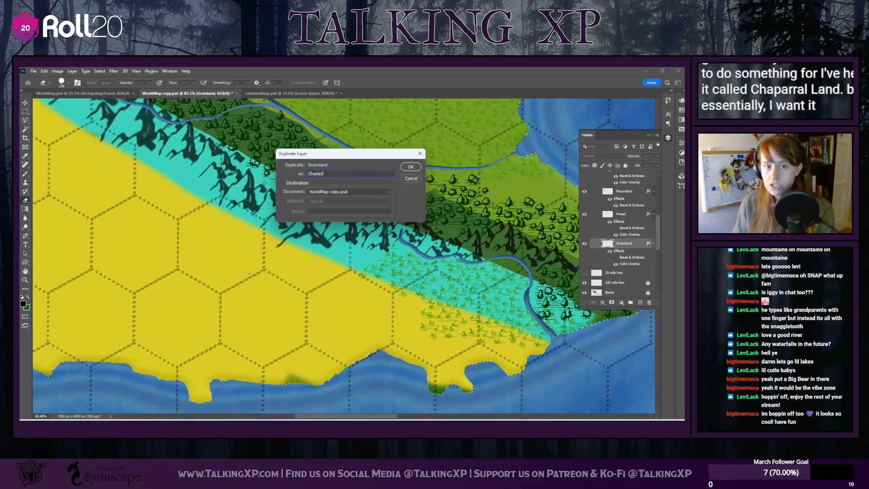
text(d)
key(BackSpace)
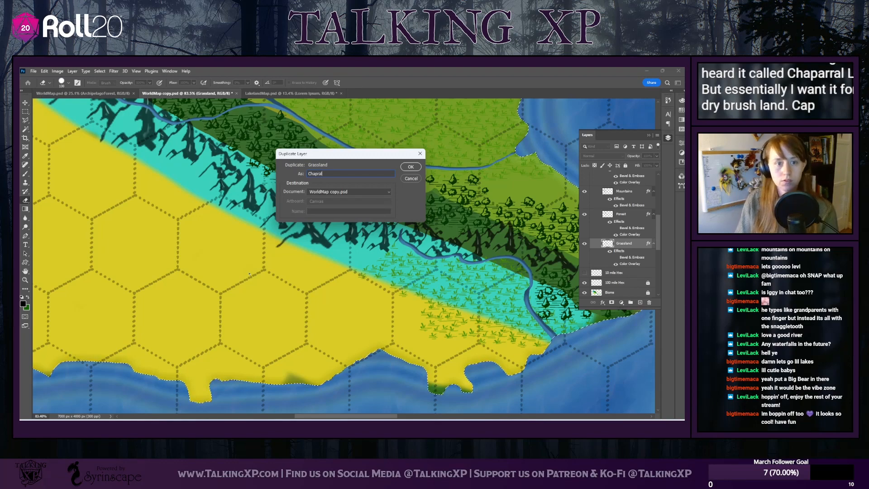
text(l)
key(Return)
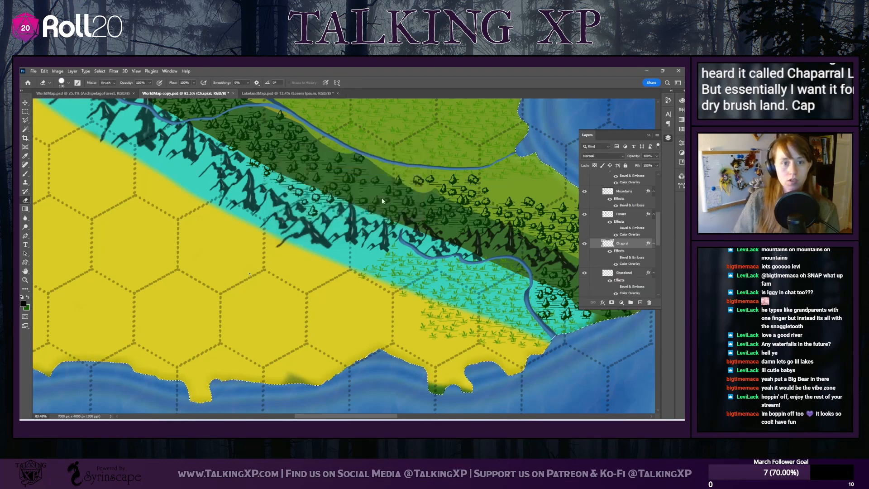
Change the Chapral layer's Color Overlay to an orangey brown (#806600)
double_click(629, 264)
click(206, 144)
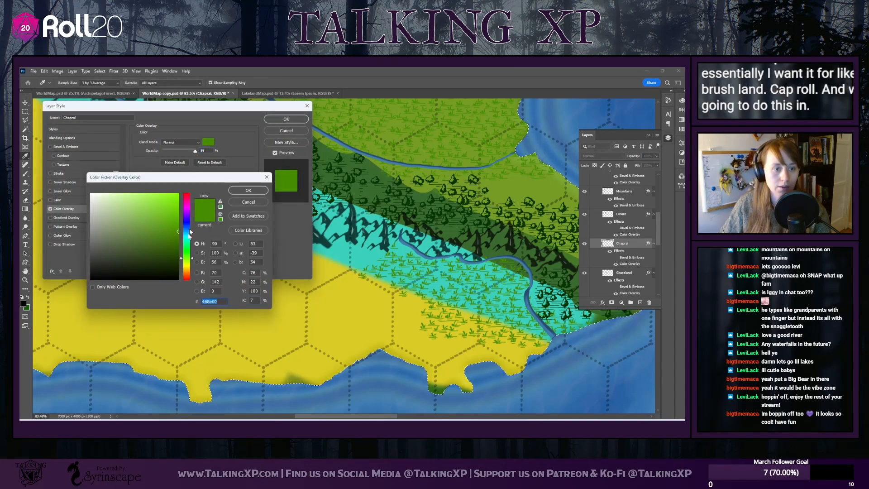
click(188, 267)
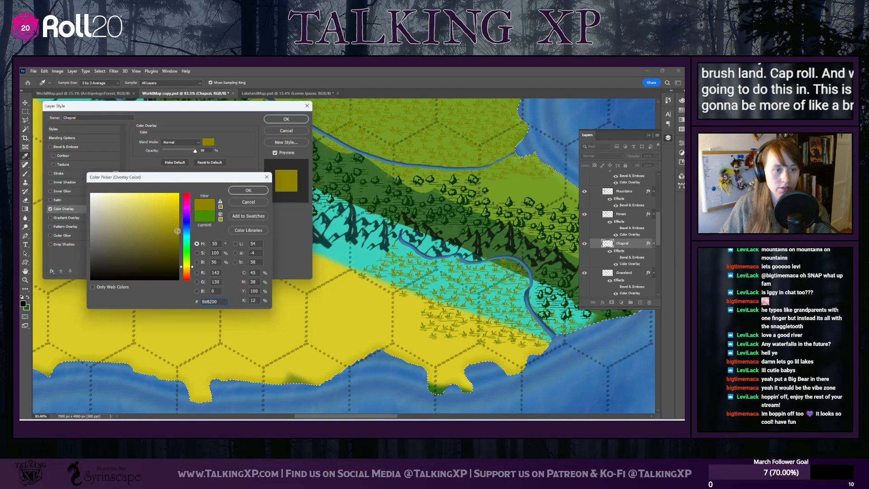
drag(177, 231, 179, 237)
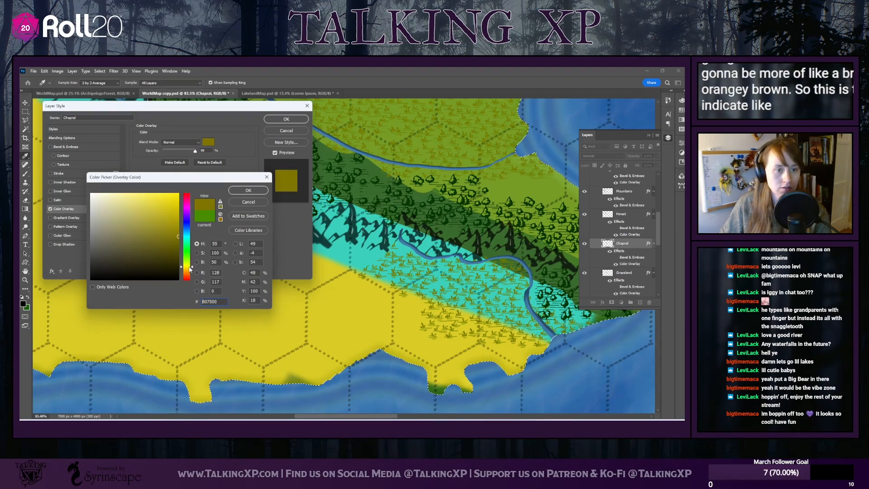
click(189, 270)
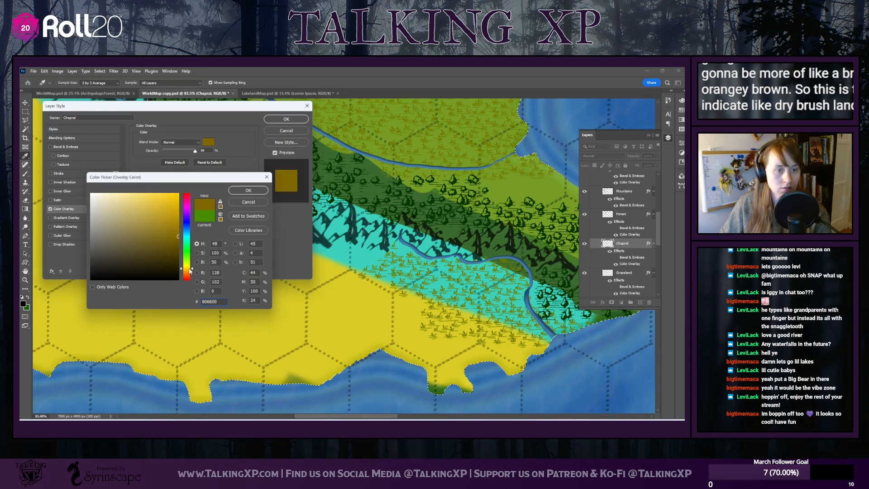
click(239, 192)
click(286, 119)
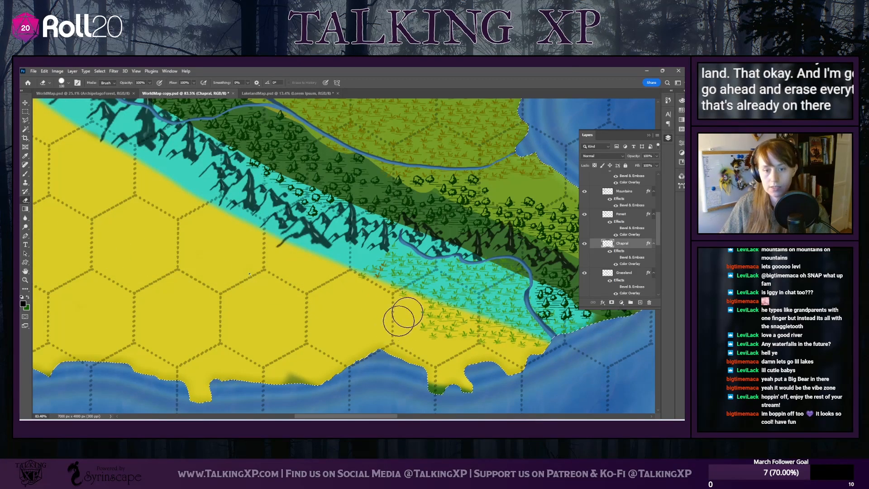
Erase all the duplicated tufts from the Chapral layer on the main island and on the small eastern island with the central lake
scroll(365, 267, up, 2)
scroll(365, 266, up, 3)
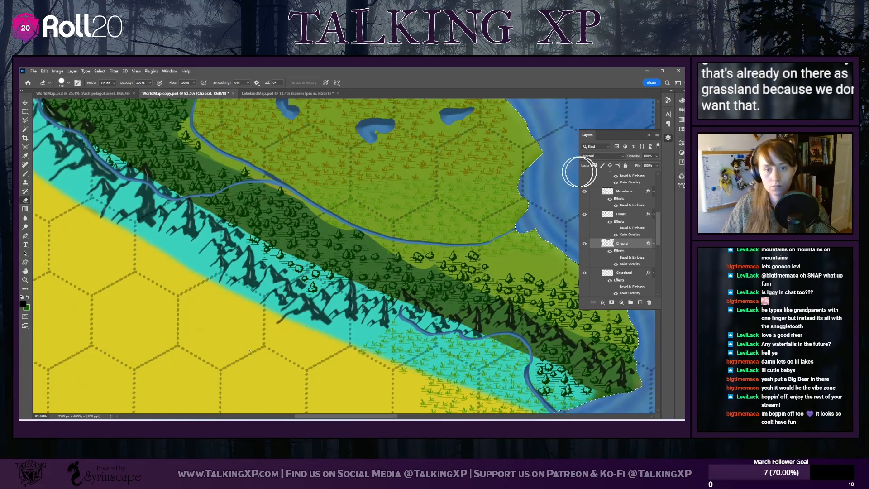
scroll(264, 194, up, 3)
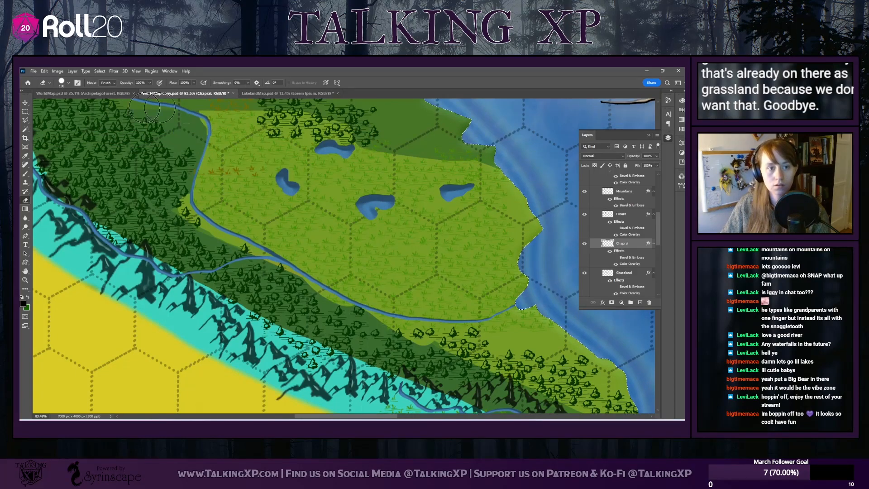
scroll(216, 201, up, 1)
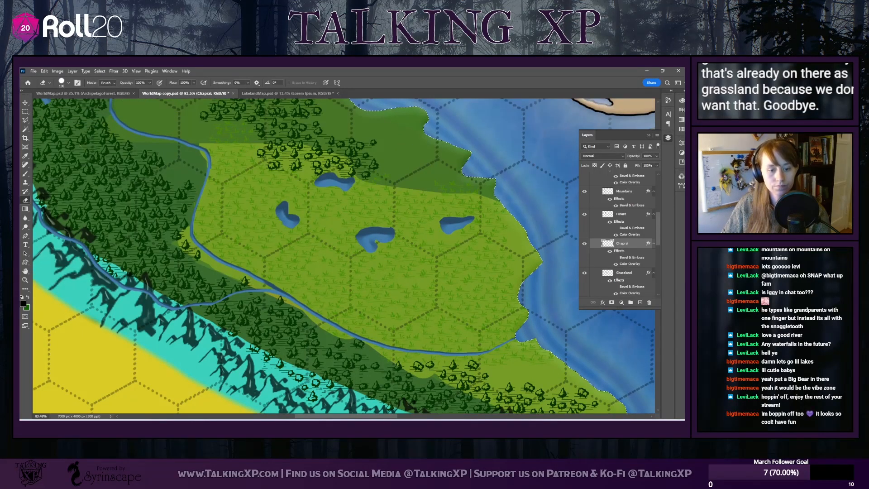
drag(328, 417, 455, 417)
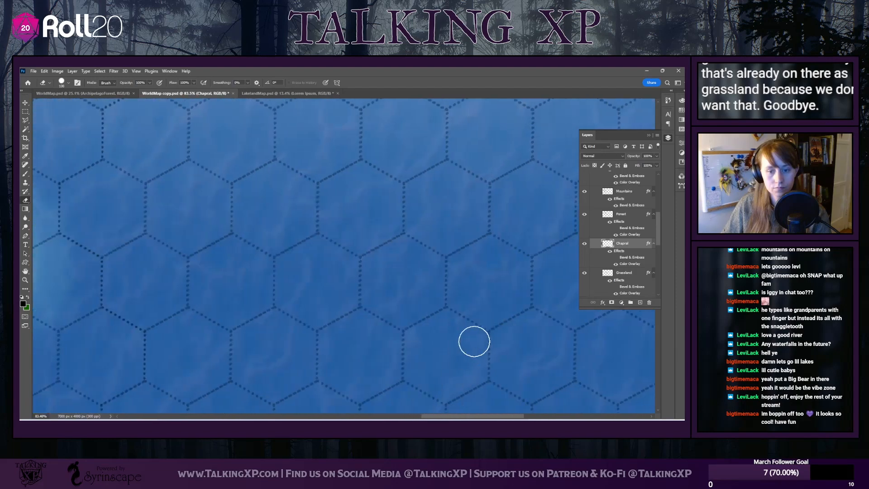
scroll(471, 353, down, 2)
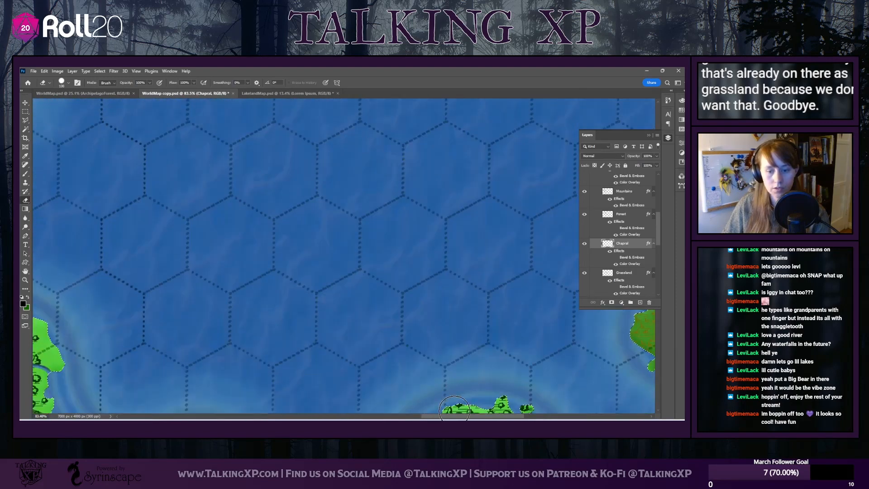
scroll(455, 408, right, 8)
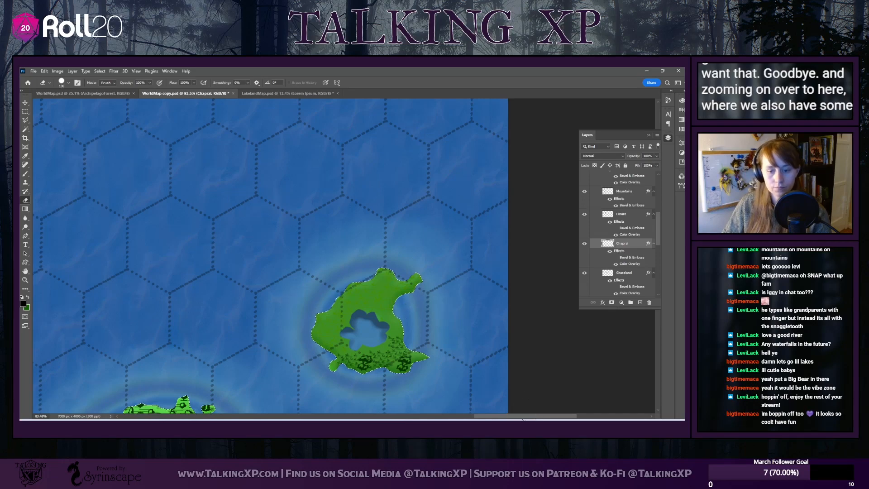
Stamp brown dry-brush tufts on the Chapral layer across the yellow desert beside the central mountain range, using a Marsh Block brush at 170 px
key(ctrl+d)
drag(503, 417, 295, 408)
scroll(276, 344, down, 4)
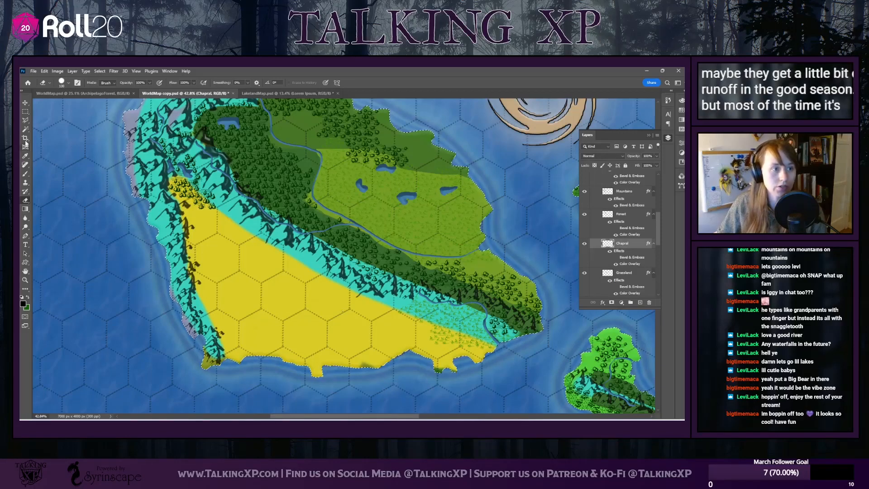
click(25, 174)
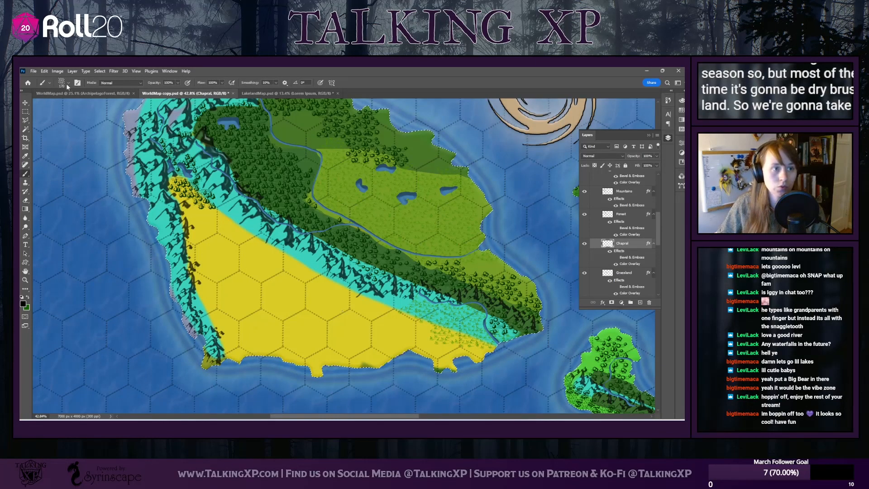
click(68, 83)
click(64, 206)
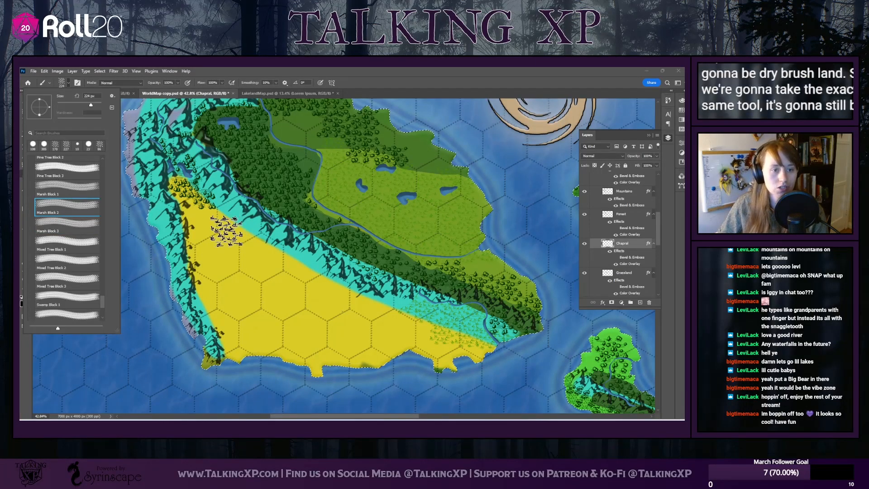
drag(90, 96, 72, 97)
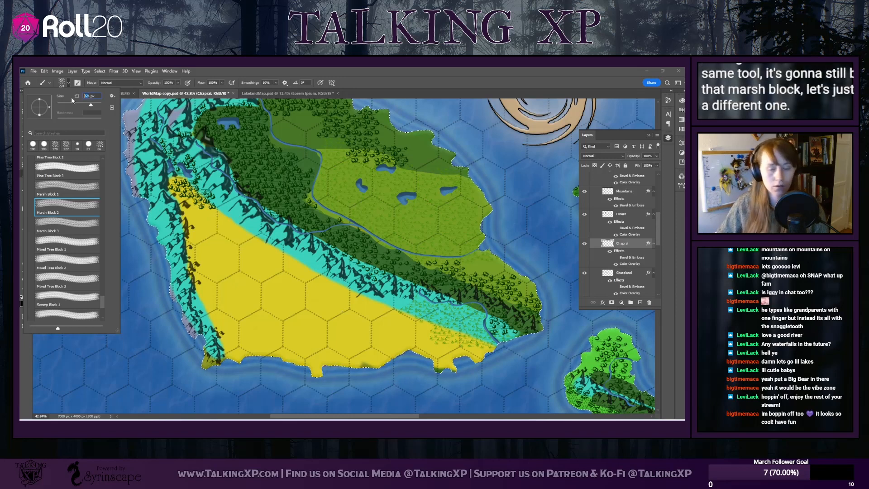
text(4)
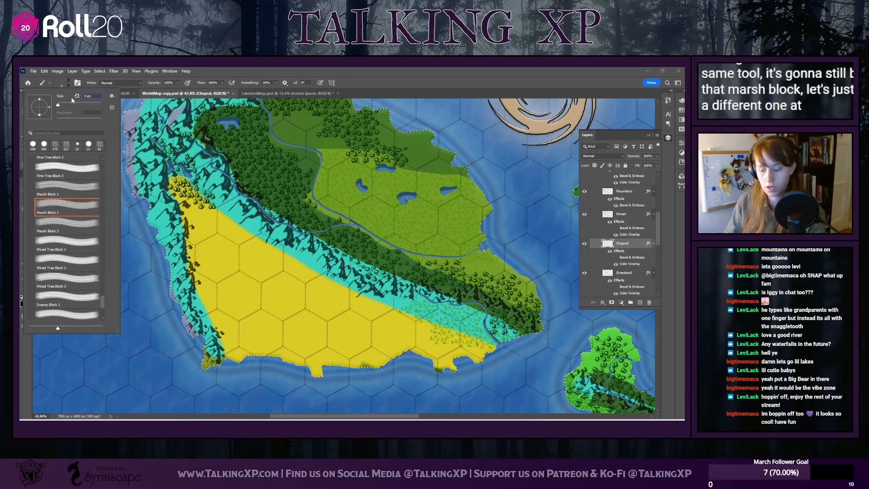
text(70)
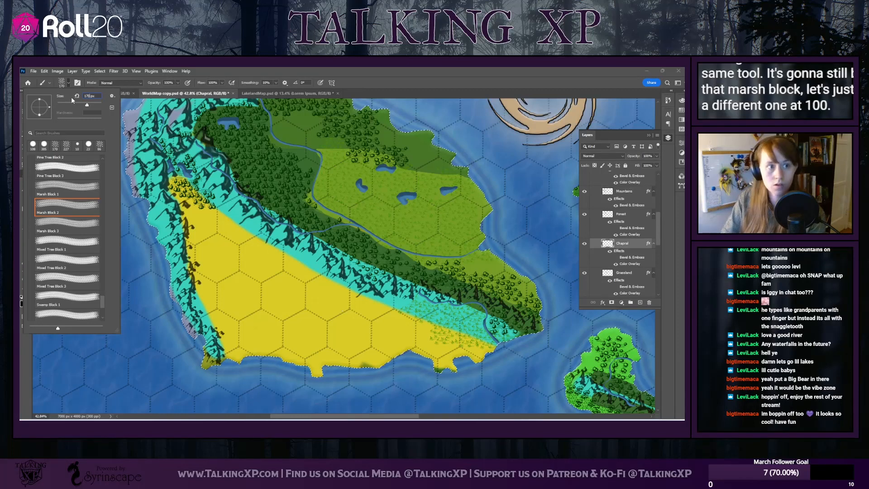
key(Return)
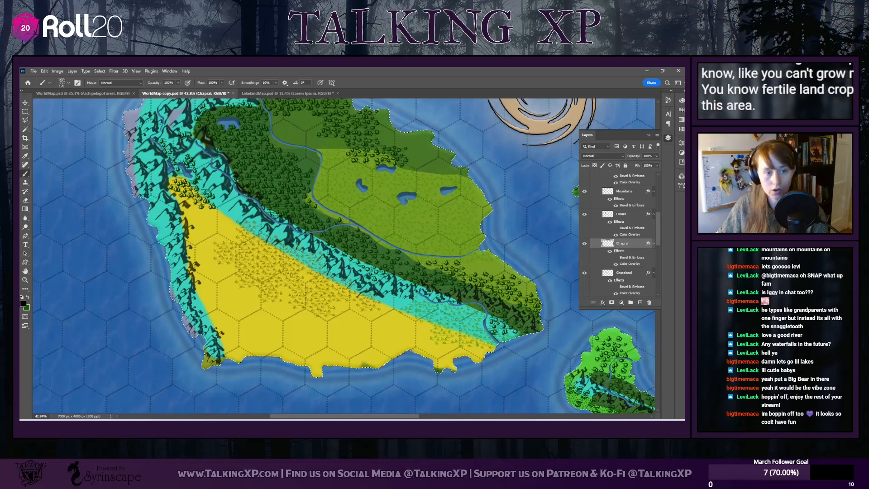
Trim the edges of the stamped brushland patch in the yellow desert with a smaller eraser so its outline looks natural
scroll(242, 346, up, 4)
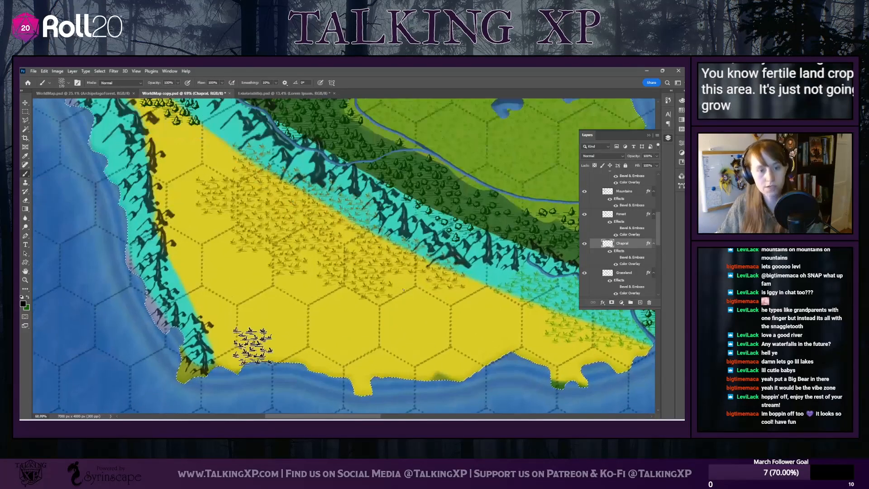
click(26, 199)
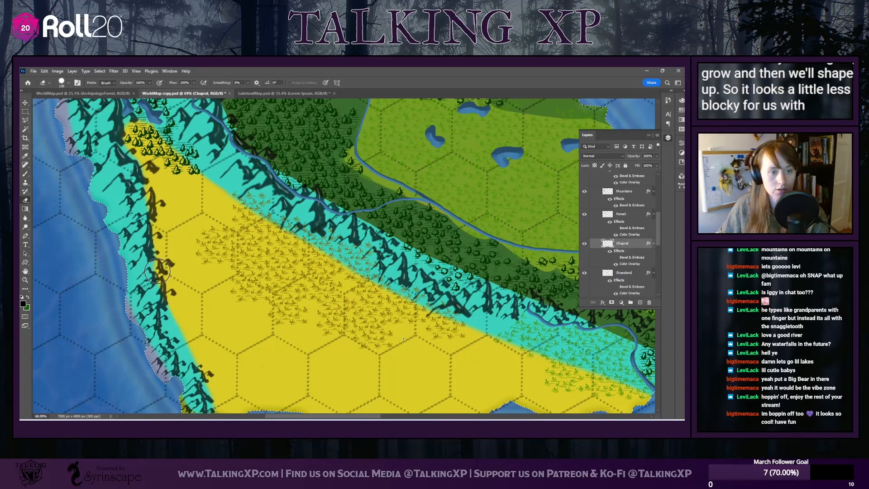
click(68, 85)
drag(69, 104, 65, 105)
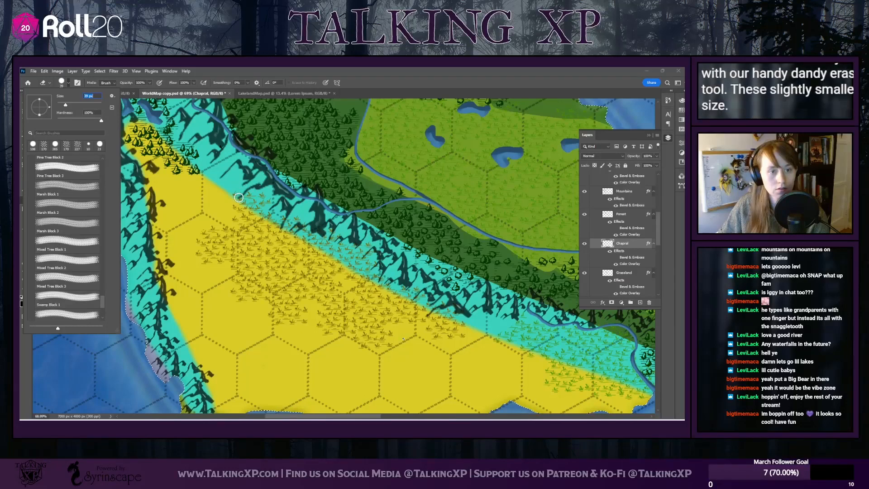
click(233, 194)
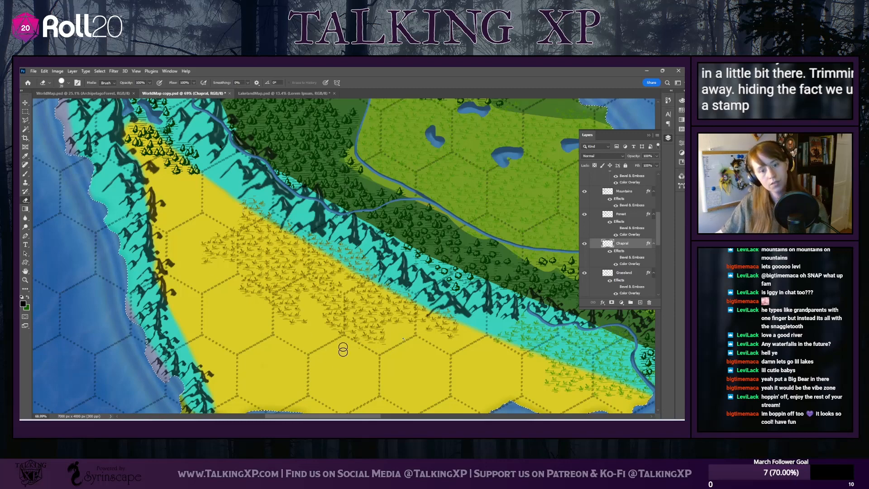
scroll(311, 347, up, 1)
scroll(311, 348, down, 2)
scroll(310, 348, down, 4)
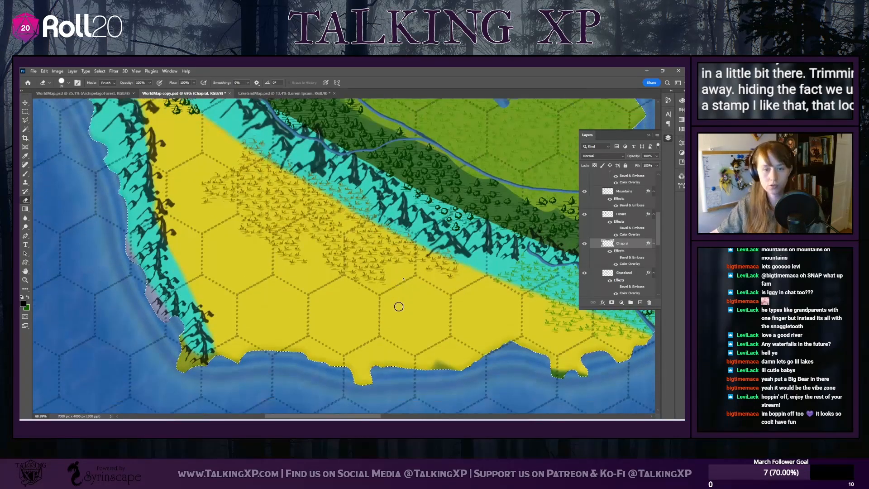
scroll(378, 347, down, 5)
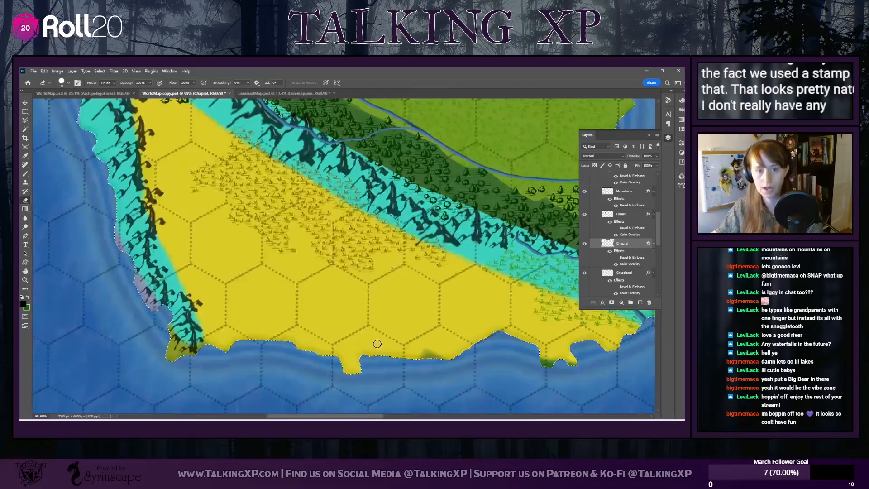
Hide the Biome layer to view the whole map without its bright biome colors
scroll(378, 346, down, 2)
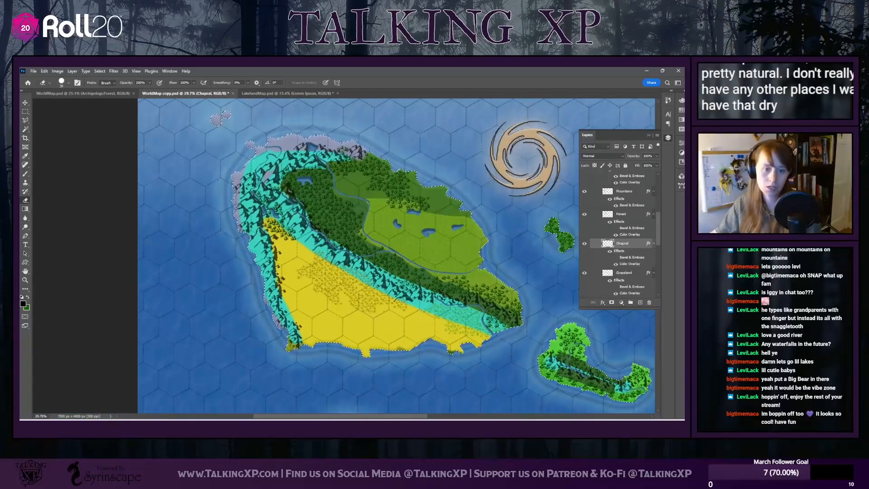
scroll(353, 331, up, 3)
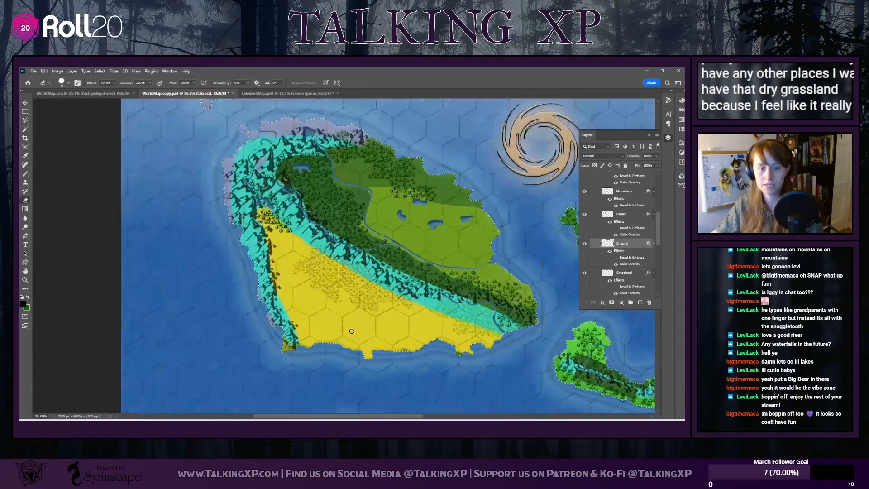
scroll(352, 331, down, 2)
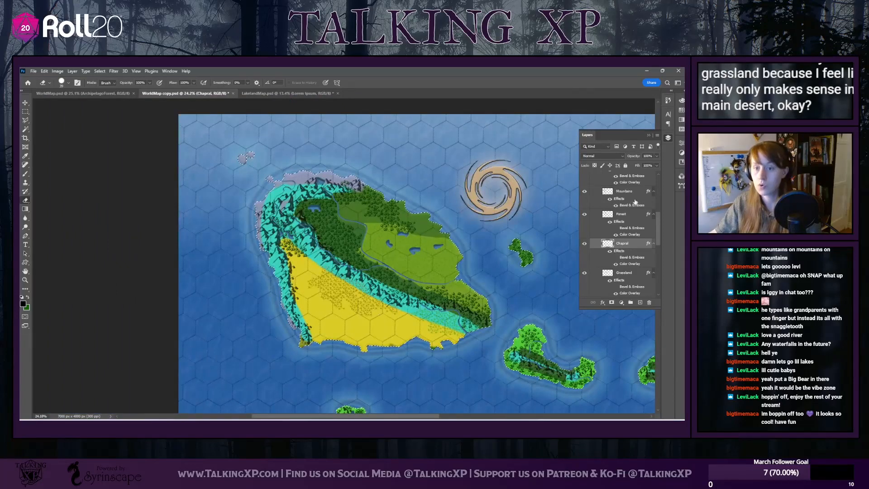
scroll(618, 281, up, 5)
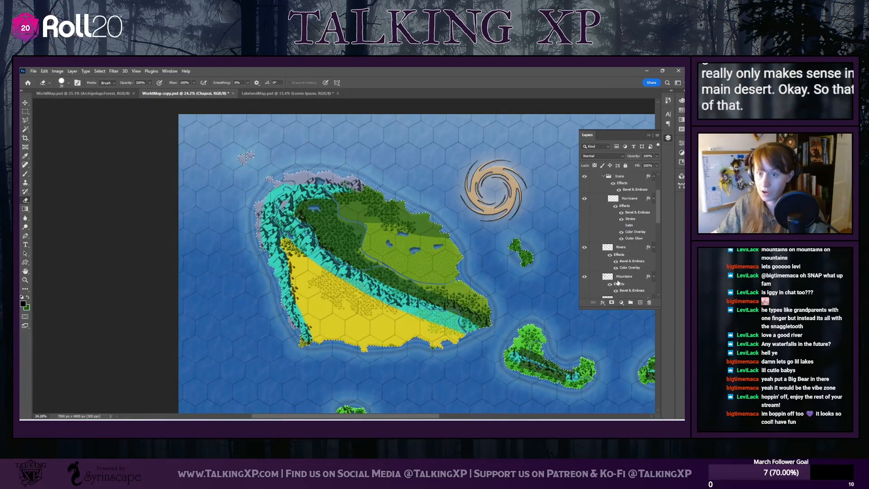
scroll(617, 281, up, 2)
scroll(377, 293, down, 3)
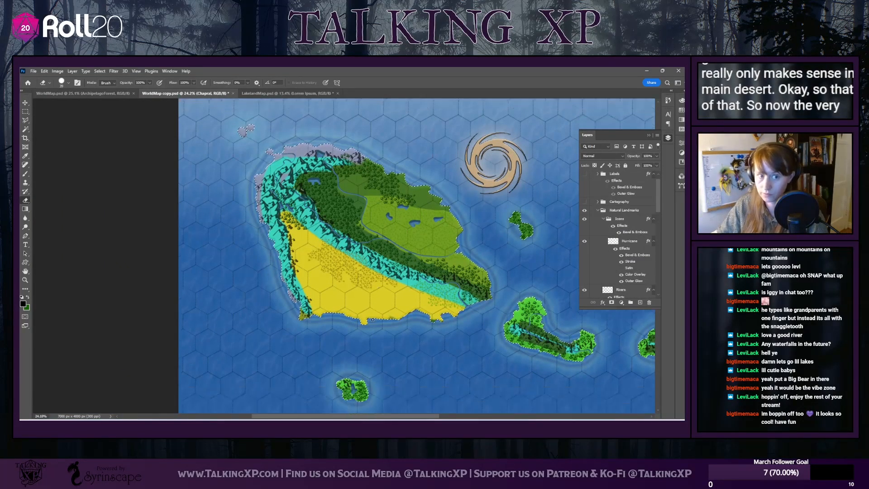
drag(414, 417, 449, 417)
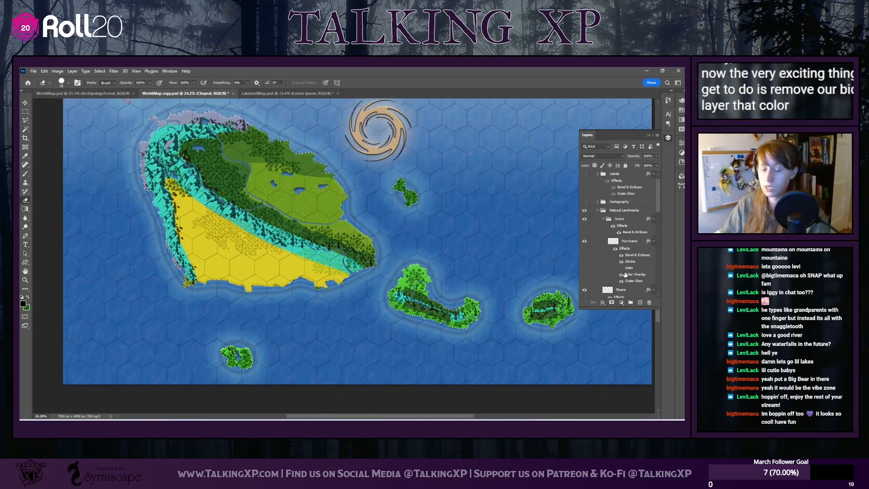
scroll(623, 264, down, 1)
scroll(623, 264, down, 6)
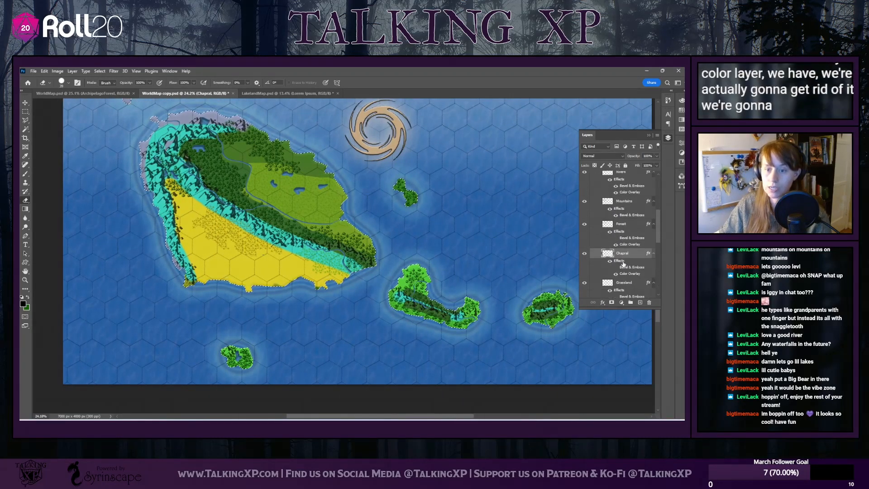
scroll(551, 257, down, 1)
scroll(543, 251, up, 5)
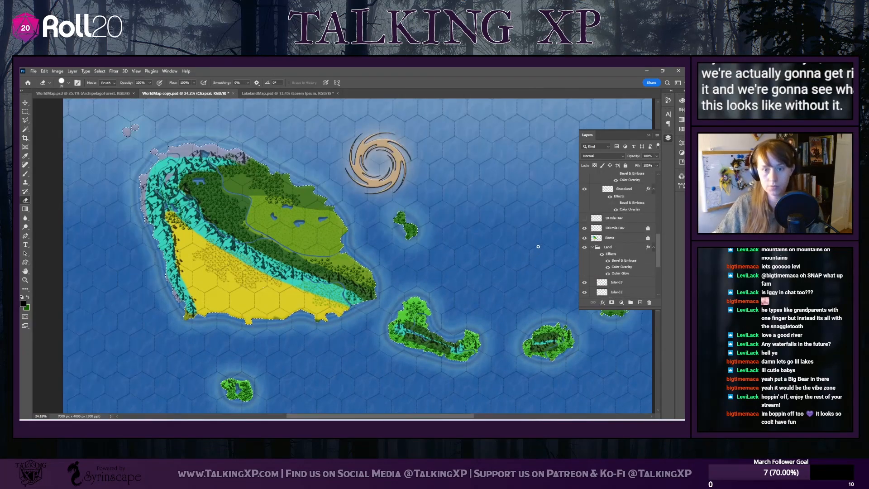
scroll(538, 246, up, 1)
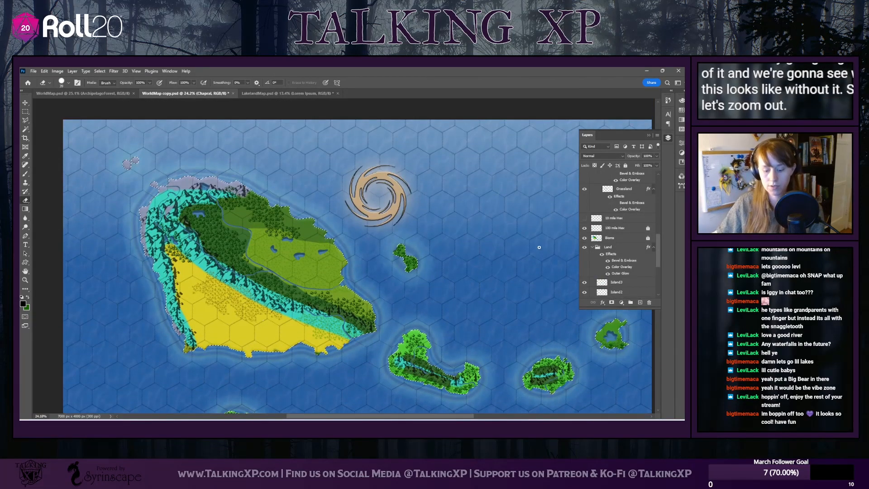
scroll(539, 247, down, 2)
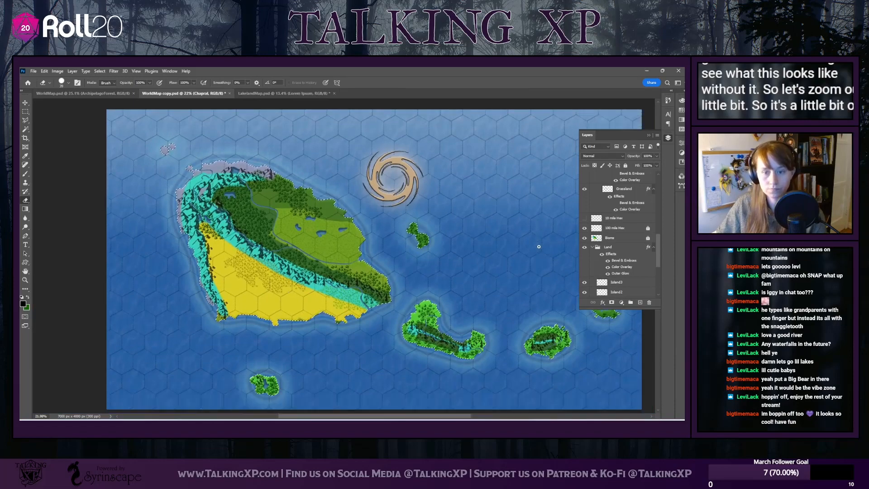
drag(409, 417, 431, 417)
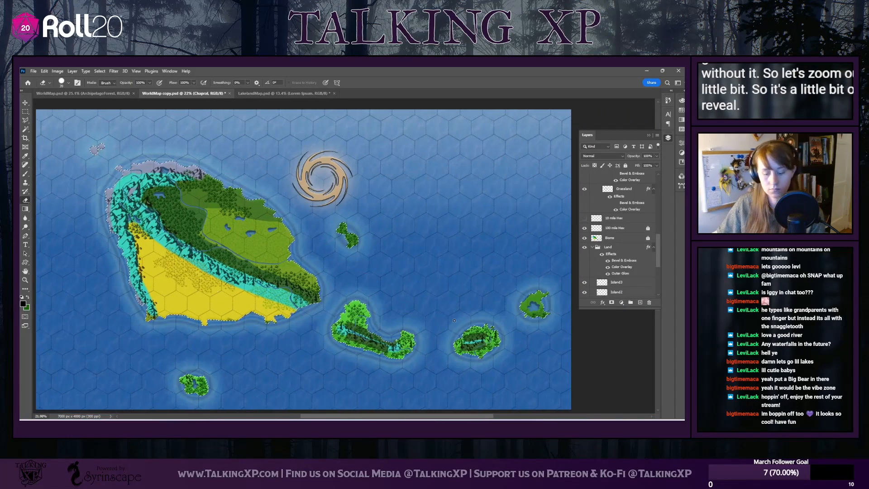
scroll(454, 320, up, 1)
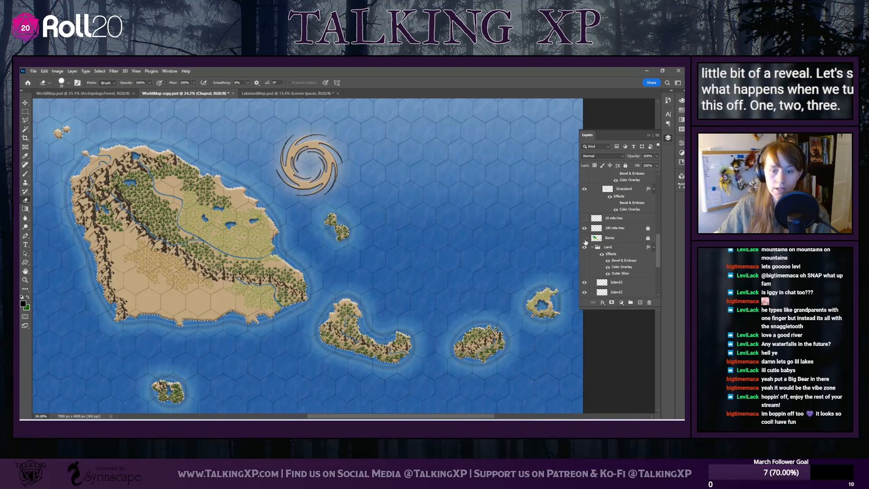
Examine the islands and the layer stack without the biome colors, and turn the Biome layer's visibility back on
scroll(125, 283, up, 2)
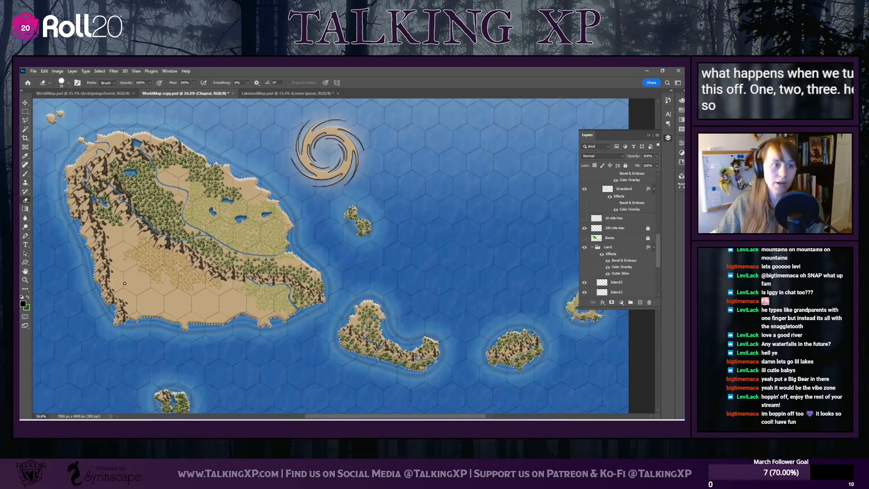
scroll(124, 283, down, 2)
scroll(594, 245, down, 1)
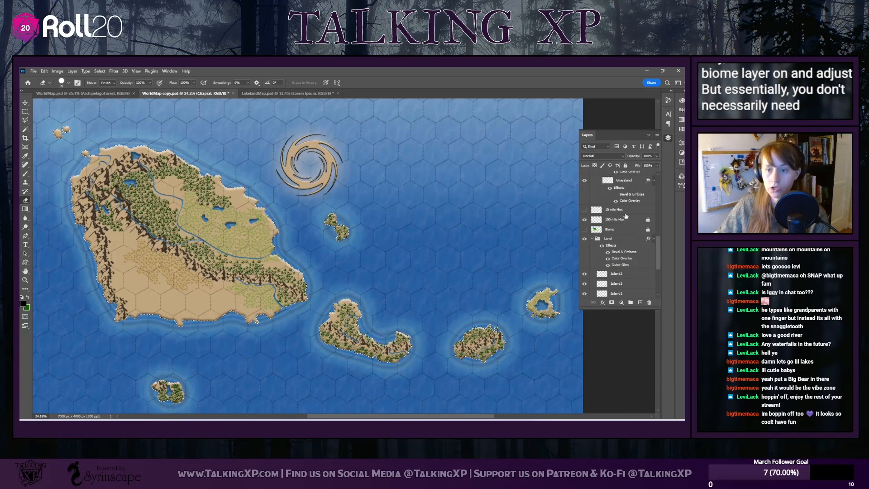
scroll(609, 268, down, 2)
scroll(610, 268, down, 7)
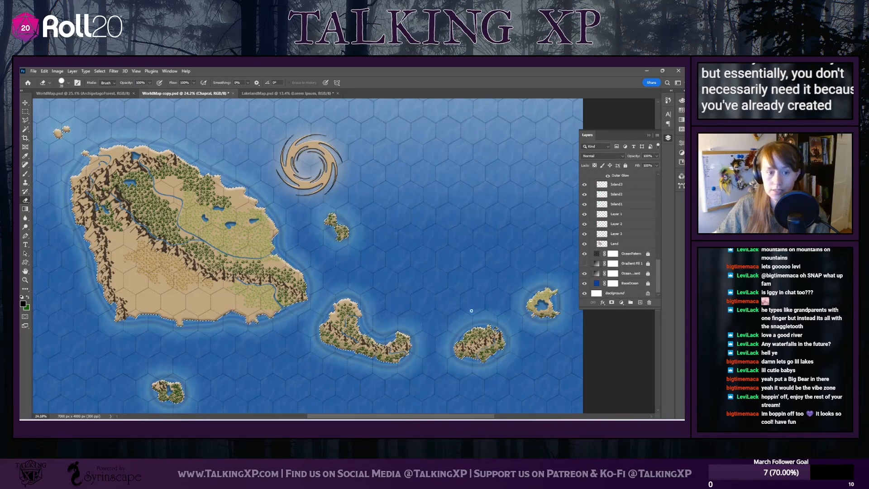
scroll(599, 266, up, 8)
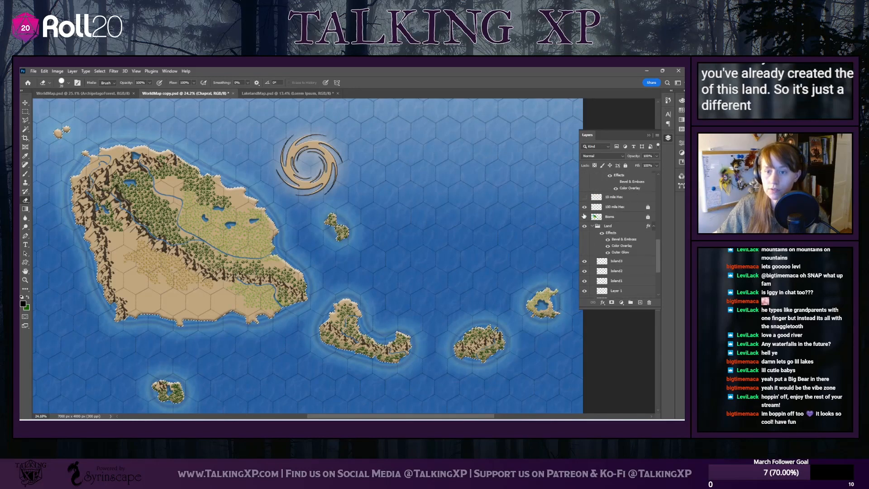
click(585, 217)
drag(657, 156, 639, 166)
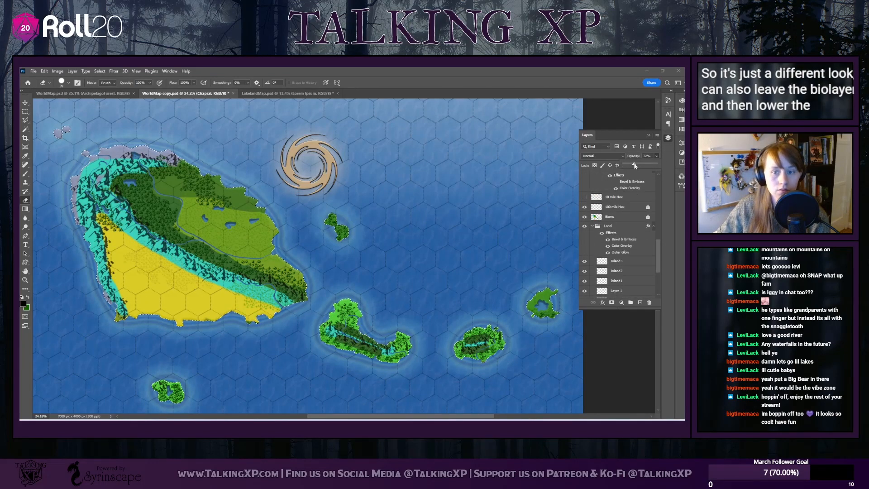
click(623, 220)
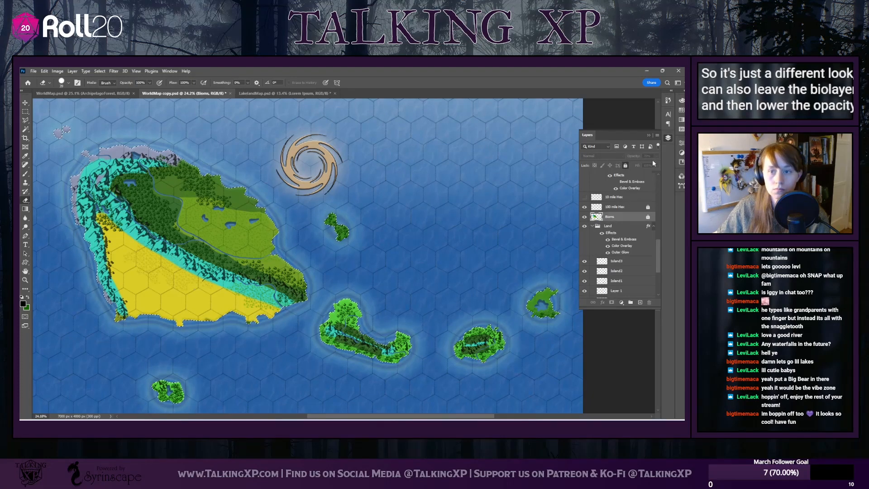
scroll(628, 204, up, 3)
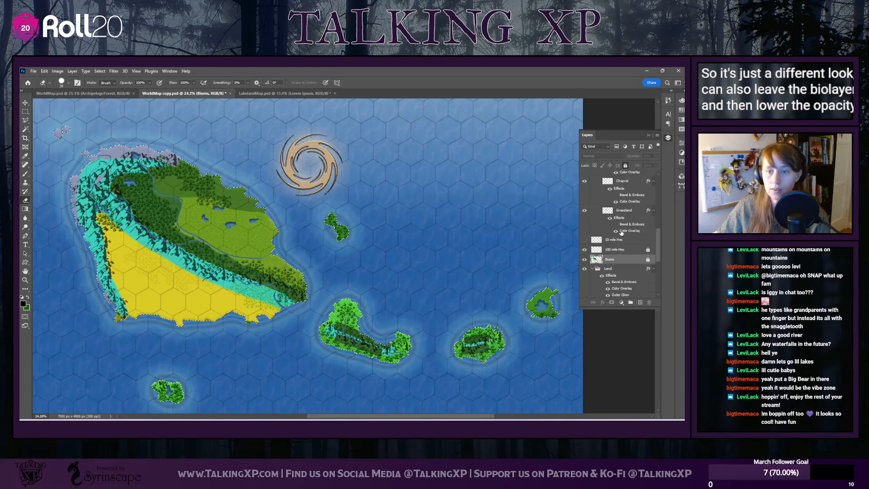
click(626, 229)
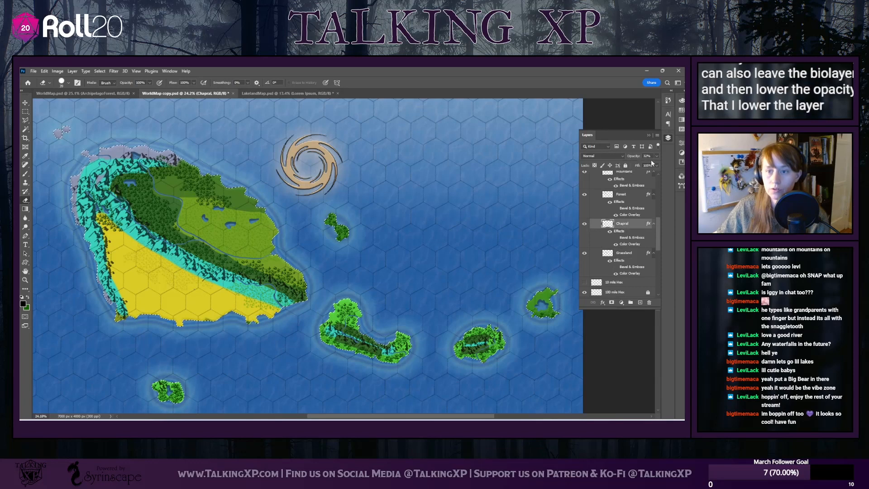
drag(645, 165, 658, 167)
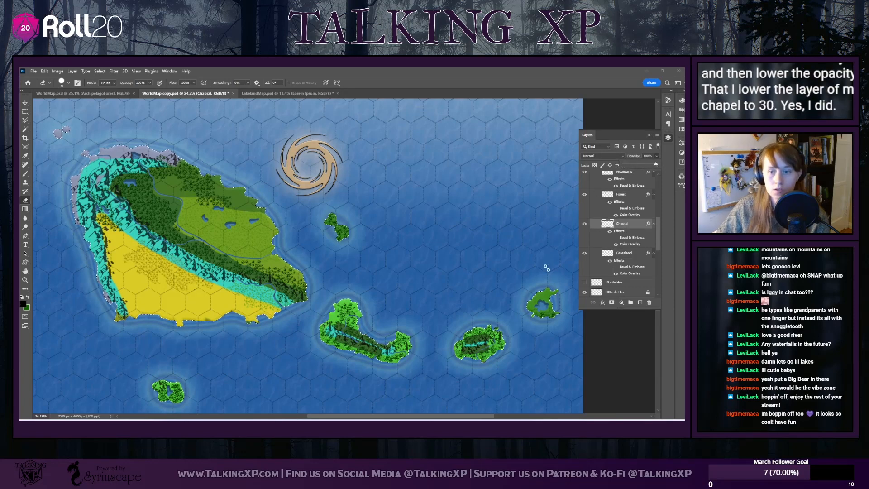
Lower the Biome layer's opacity to 14% so its colors form only a faint wash over the islands
scroll(620, 180, down, 6)
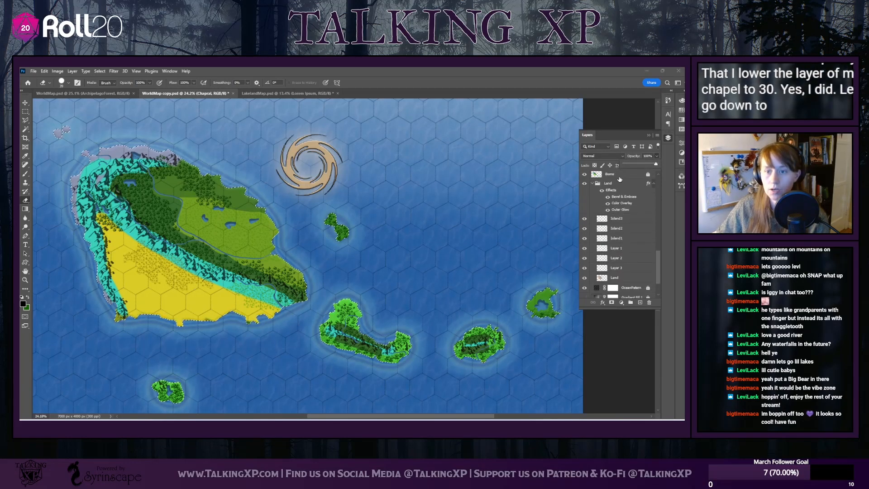
click(620, 177)
double_click(648, 177)
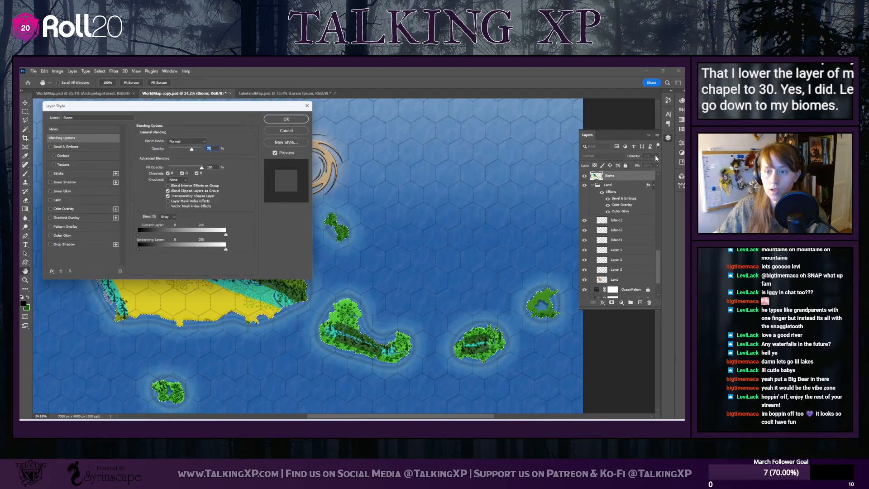
click(289, 132)
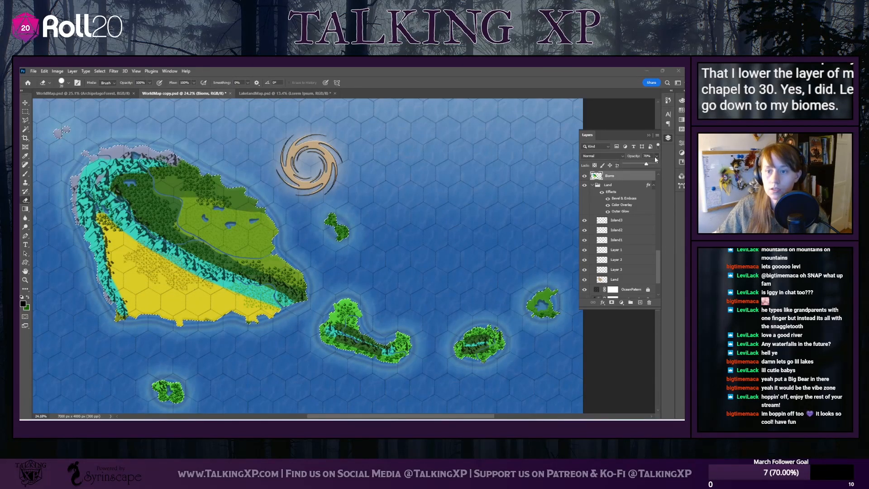
drag(637, 165, 629, 167)
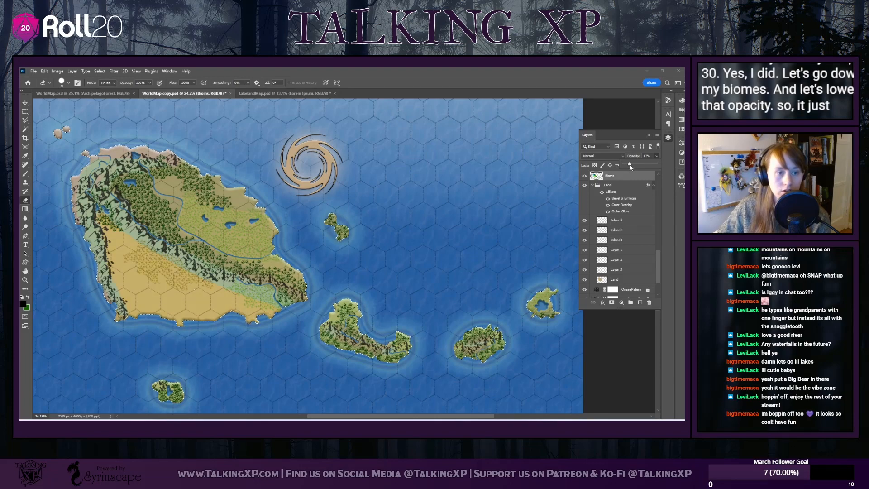
drag(631, 167, 628, 167)
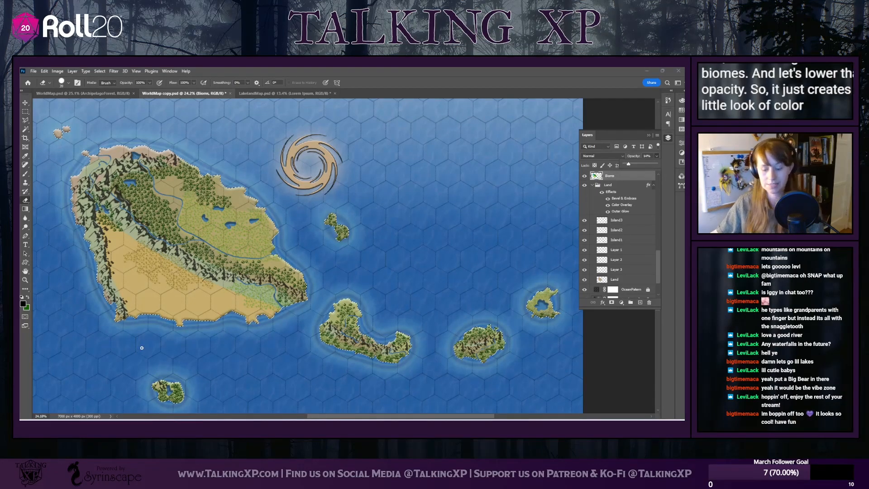
Compare the Mountains layer at full opacity, and settle its opacity at 80% to soften the dark peaks
scroll(78, 359, up, 3)
scroll(125, 362, down, 3)
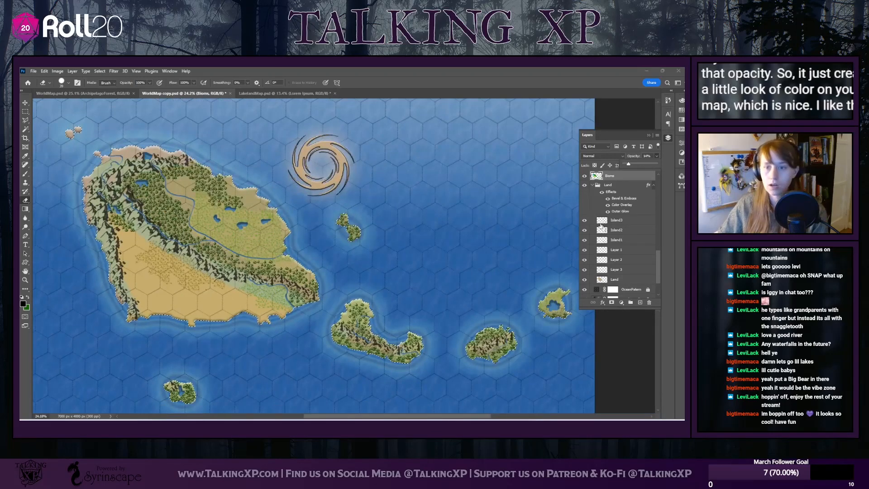
scroll(601, 226, up, 6)
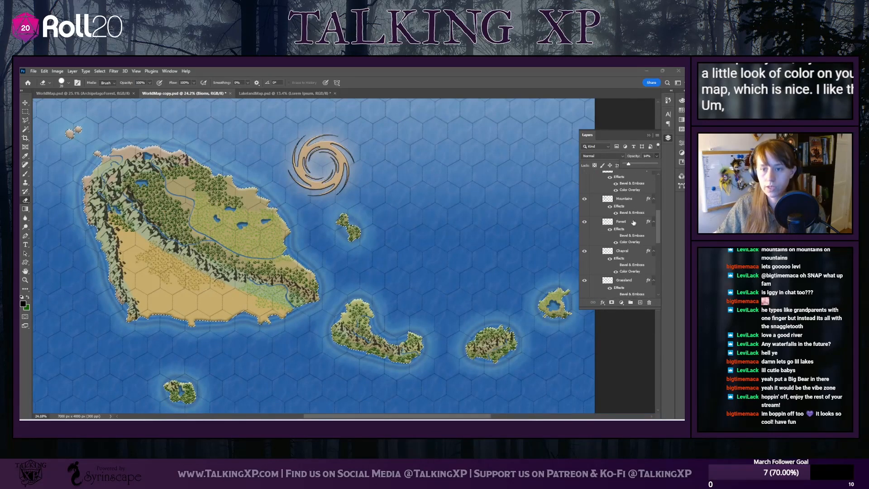
click(634, 222)
scroll(632, 254, up, 2)
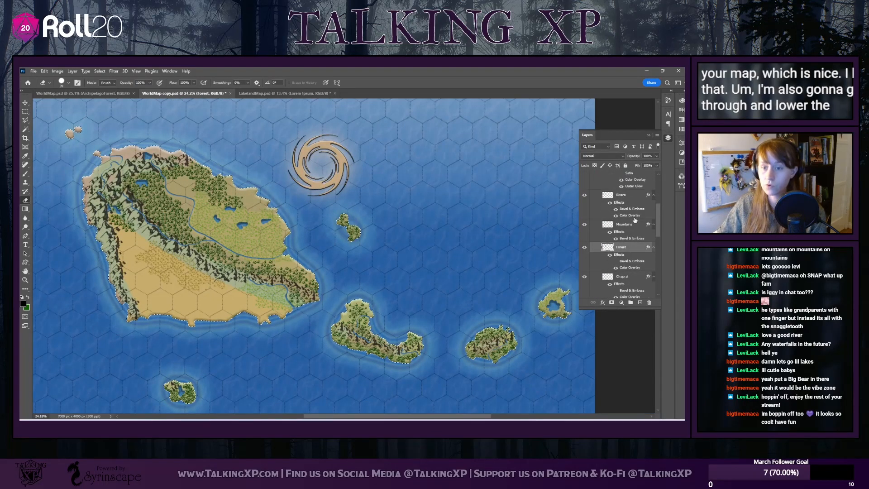
click(633, 225)
drag(631, 164, 672, 181)
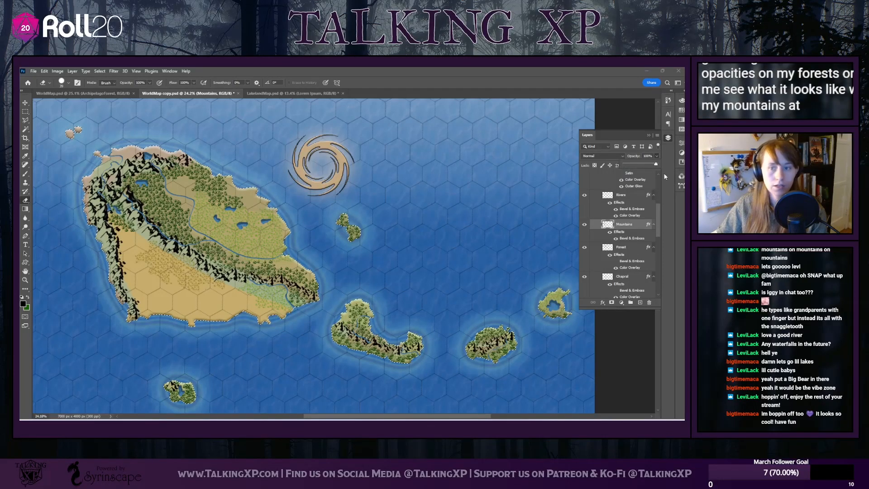
drag(653, 167, 652, 168)
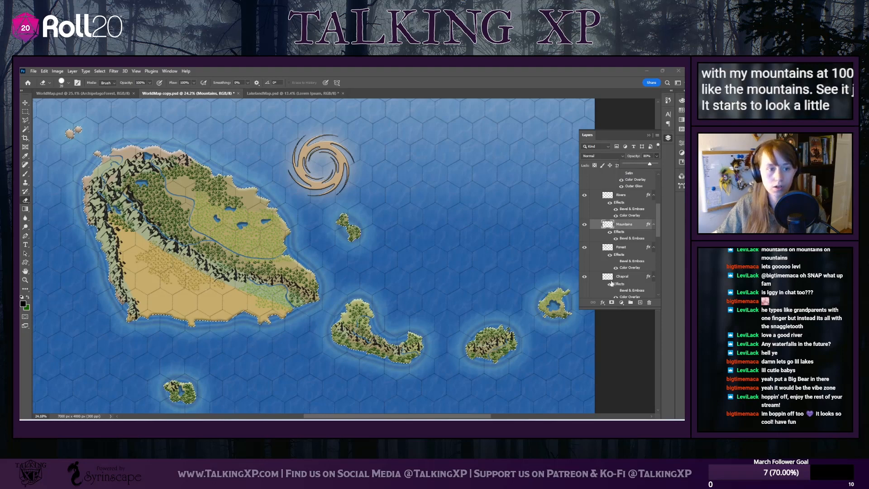
Reduce the Forest layer's opacity to 82%
click(620, 247)
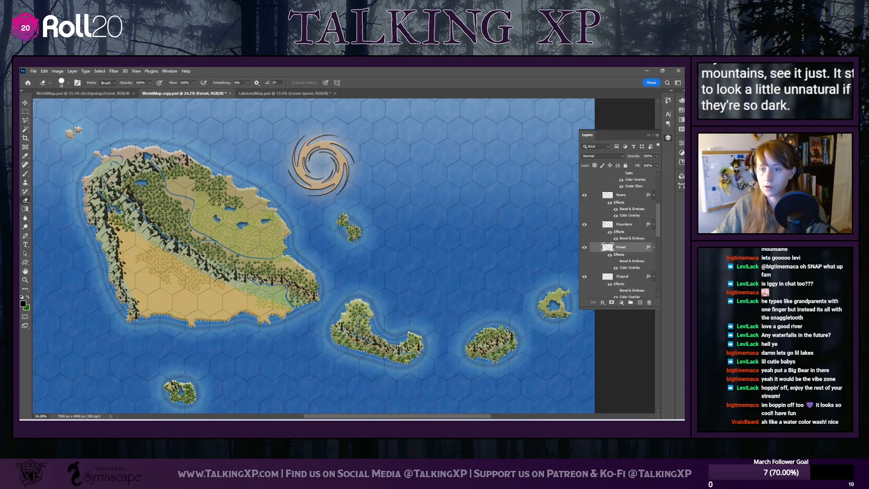
click(656, 155)
drag(651, 163, 651, 164)
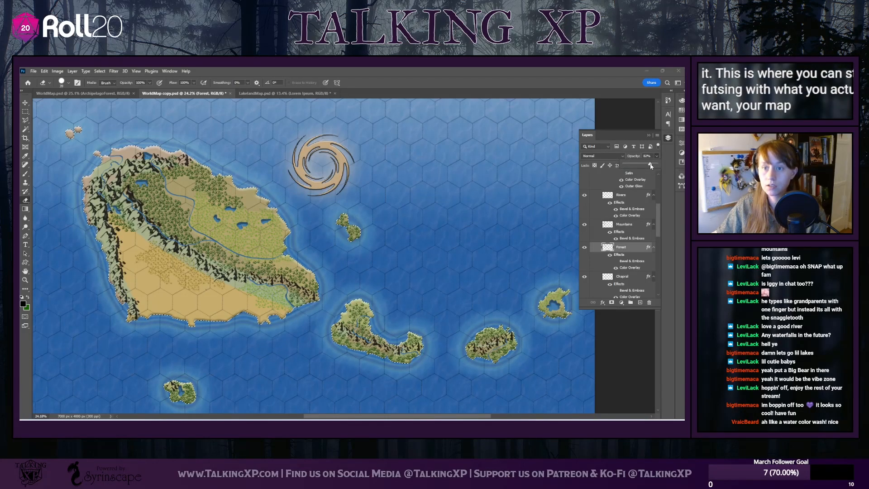
Change the Grassland layer's Color Overlay to a darker green with hue 86, saturation 100 and brightness 45
scroll(632, 264, down, 1)
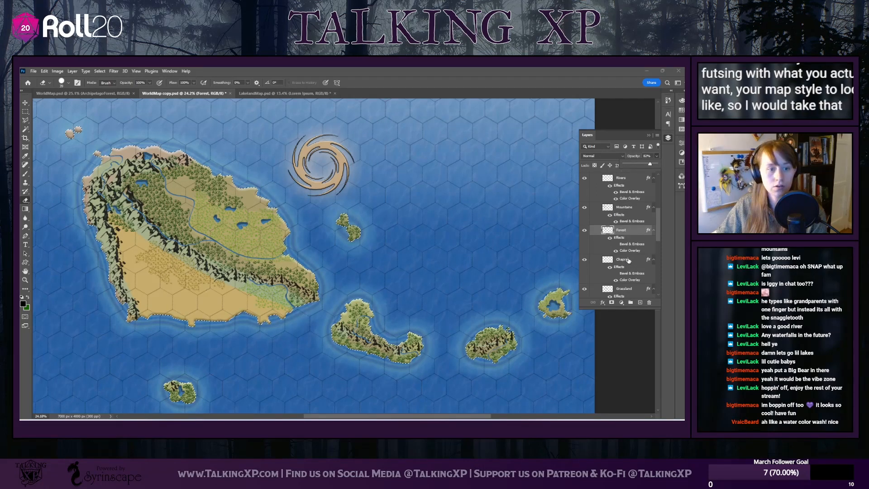
scroll(629, 267, down, 1)
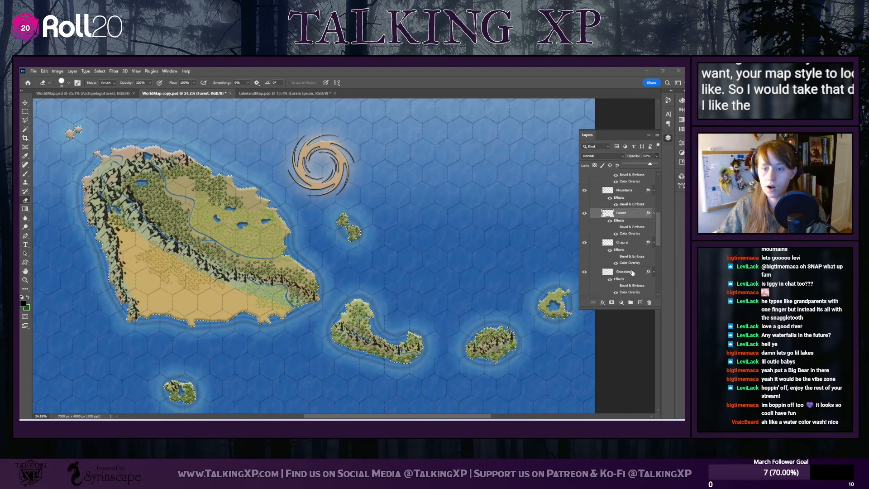
click(631, 276)
double_click(634, 294)
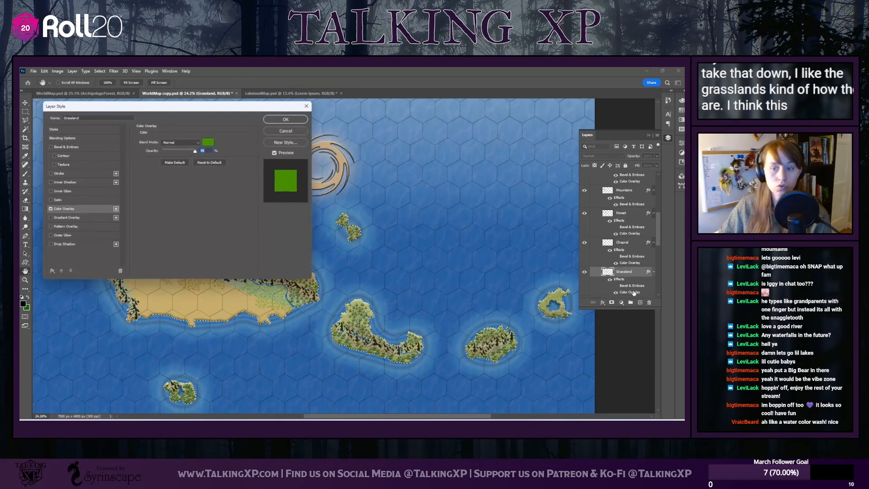
click(208, 142)
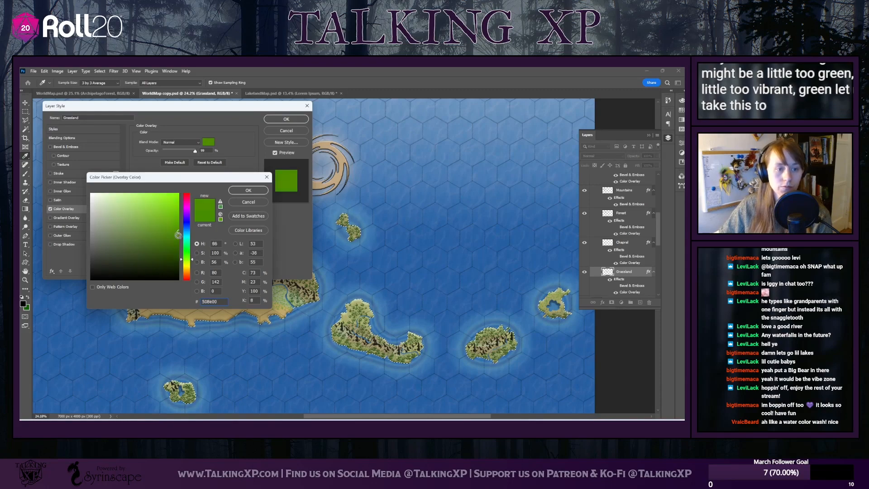
drag(179, 237, 179, 241)
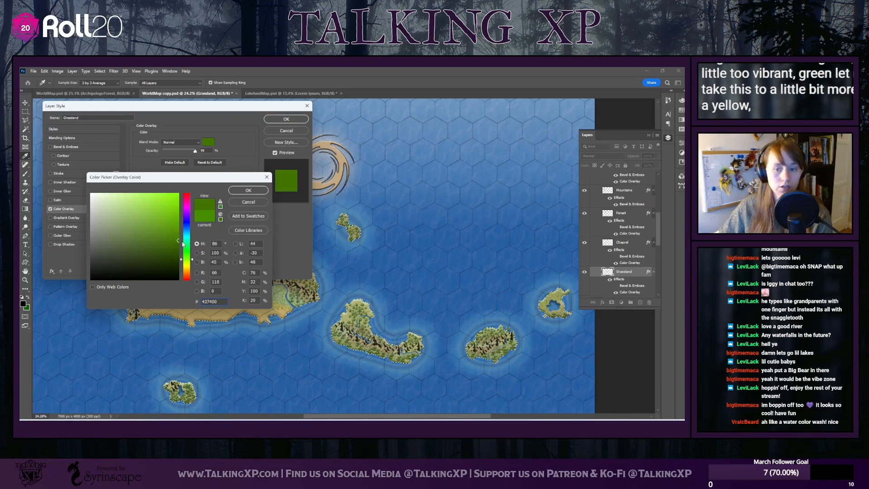
click(251, 190)
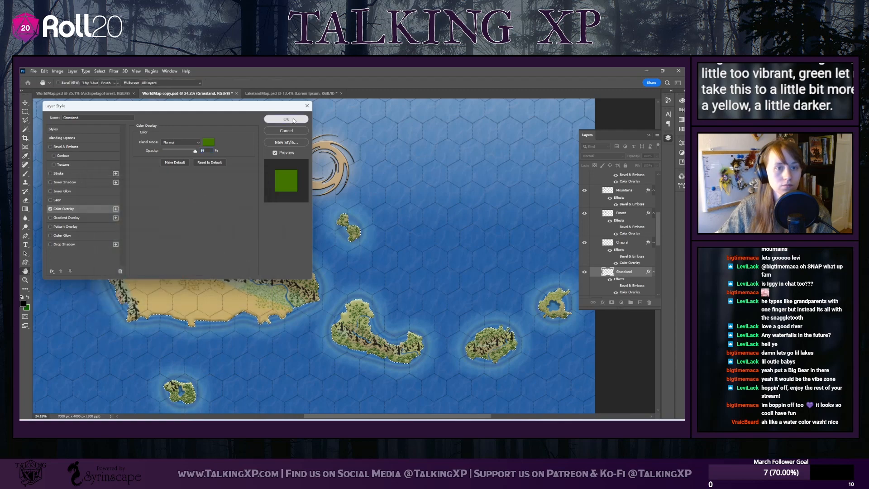
click(286, 119)
Make the Biome layer active and enlarge the soft eraser, keeping its hardness at 0%
scroll(258, 288, down, 2)
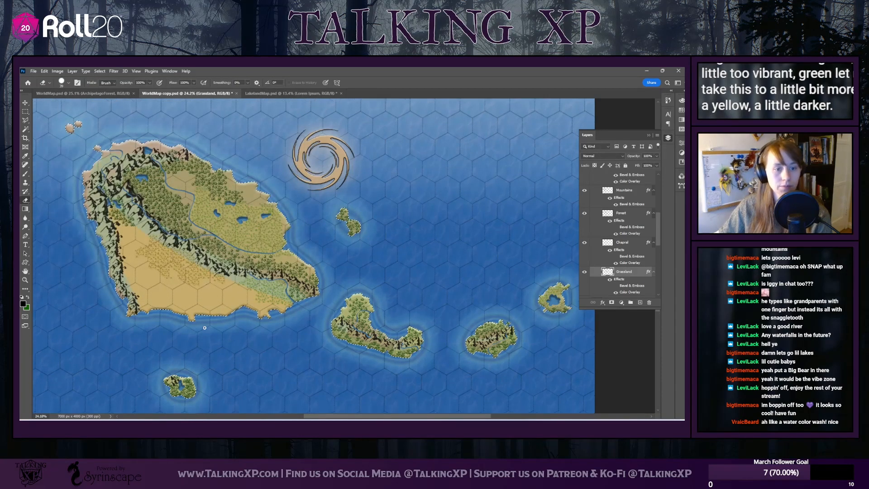
scroll(342, 330, down, 1)
scroll(342, 329, up, 2)
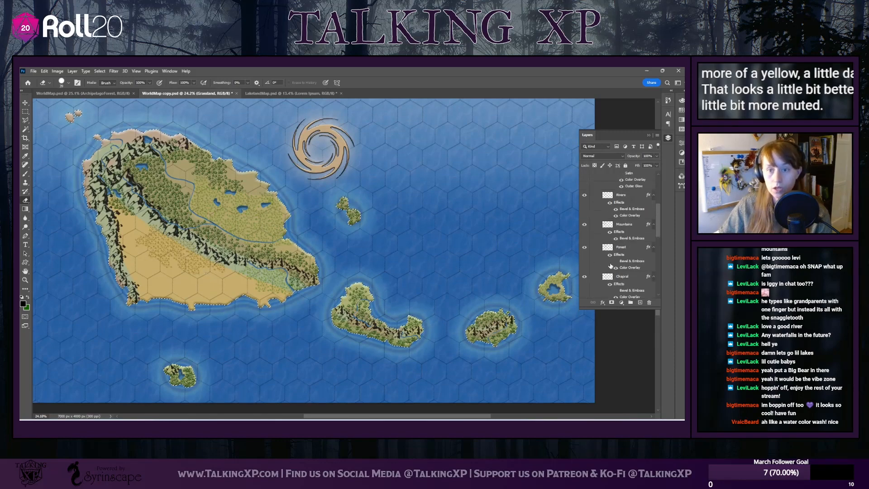
scroll(618, 224, up, 4)
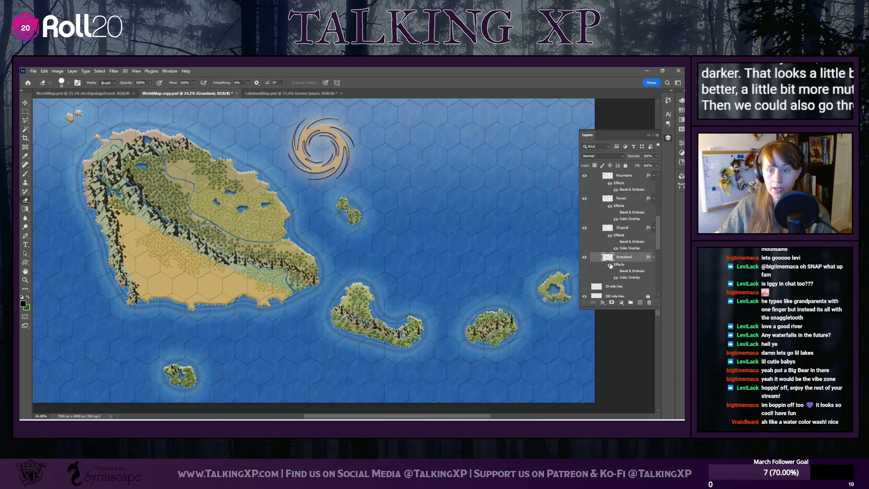
scroll(589, 260, down, 10)
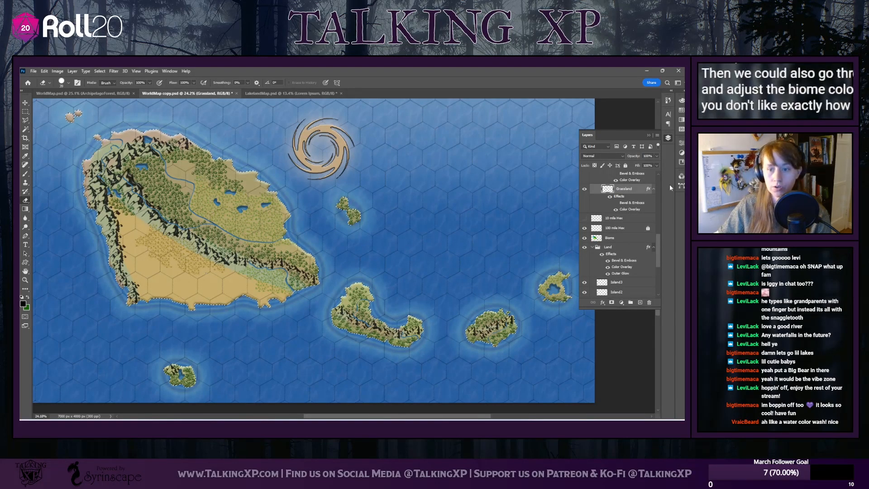
click(616, 239)
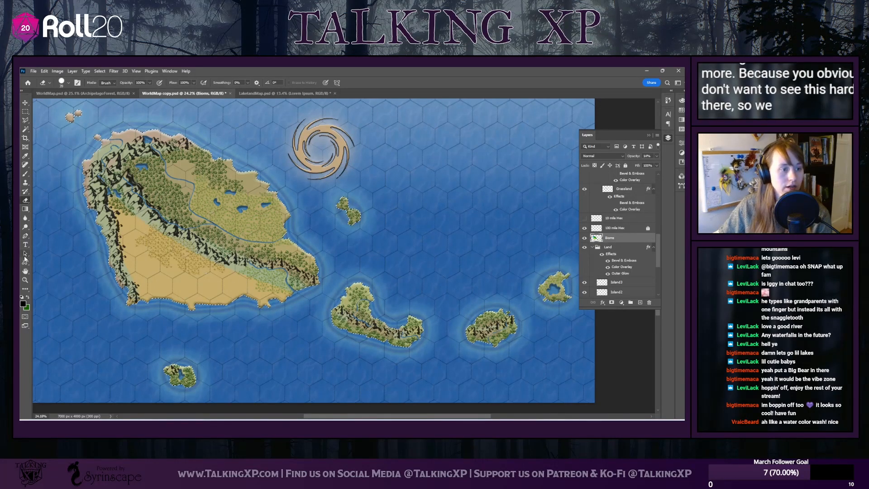
click(67, 85)
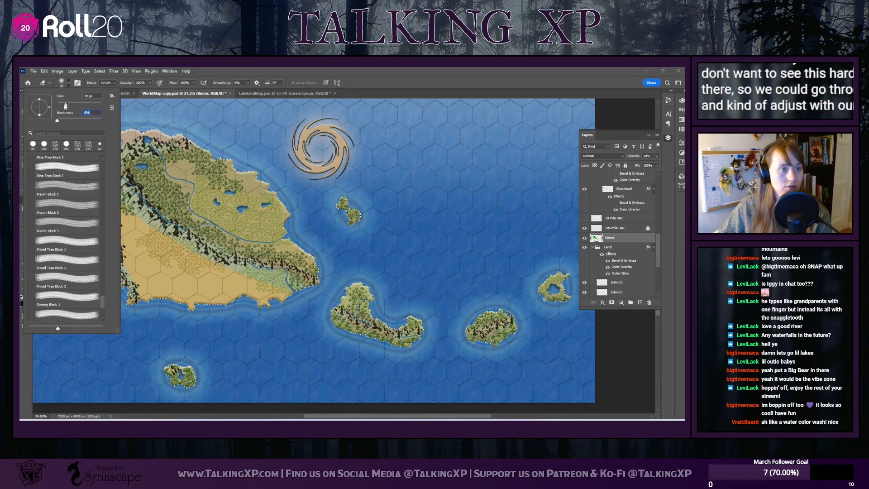
drag(65, 105, 76, 106)
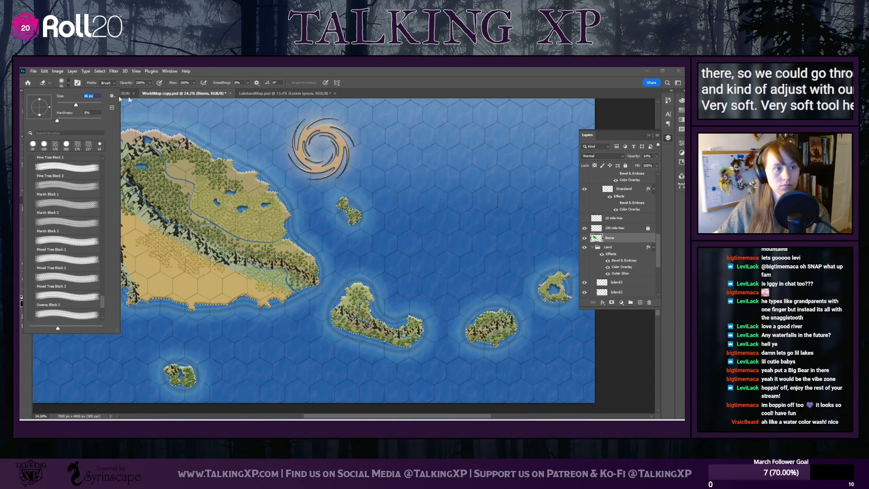
click(70, 84)
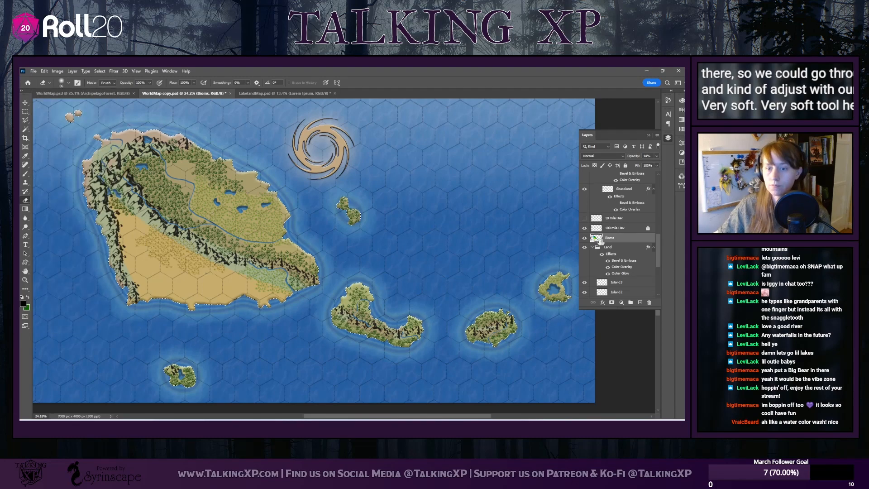
Raise the Biome layer's opacity to 100% and sample the desert's yellow as the foreground color
click(657, 156)
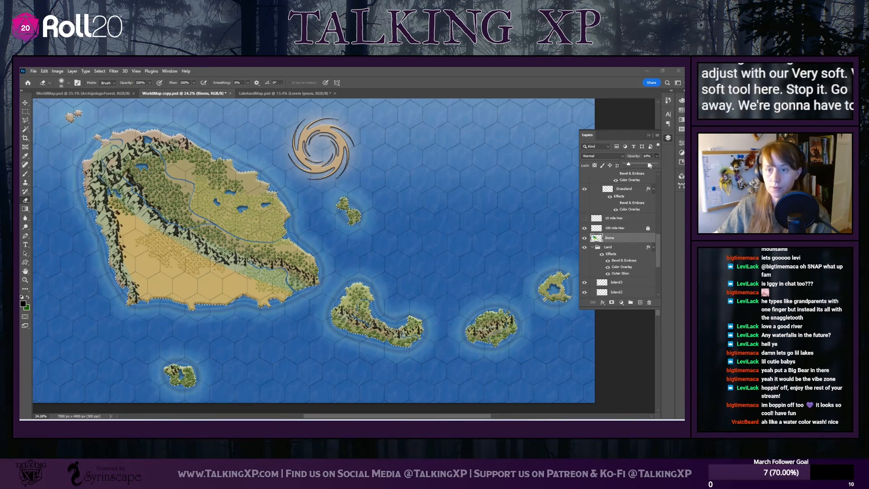
drag(627, 164, 656, 164)
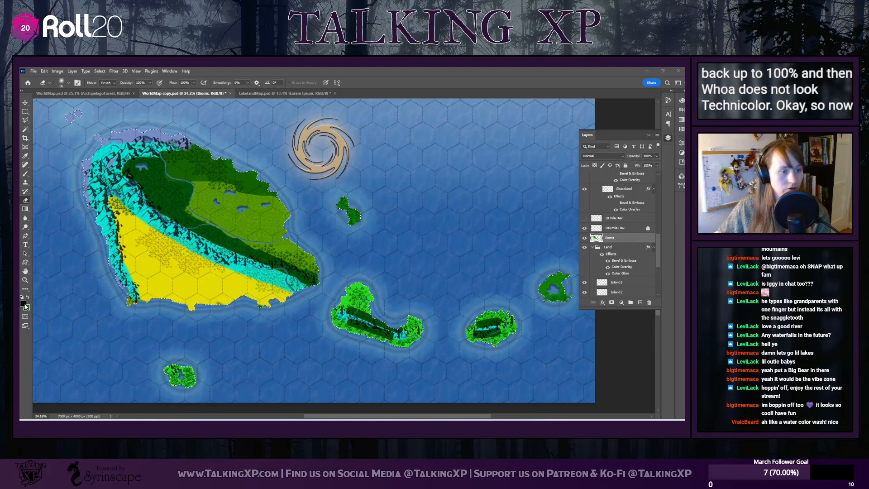
click(22, 303)
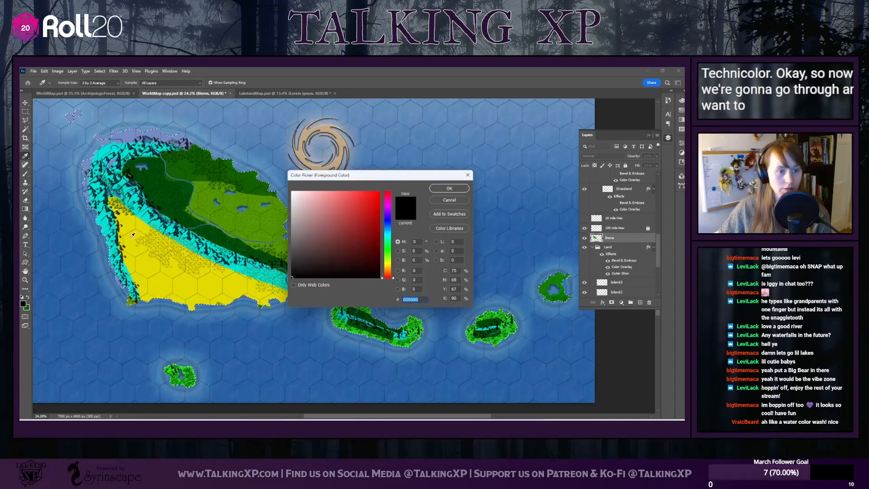
click(132, 234)
key(Return)
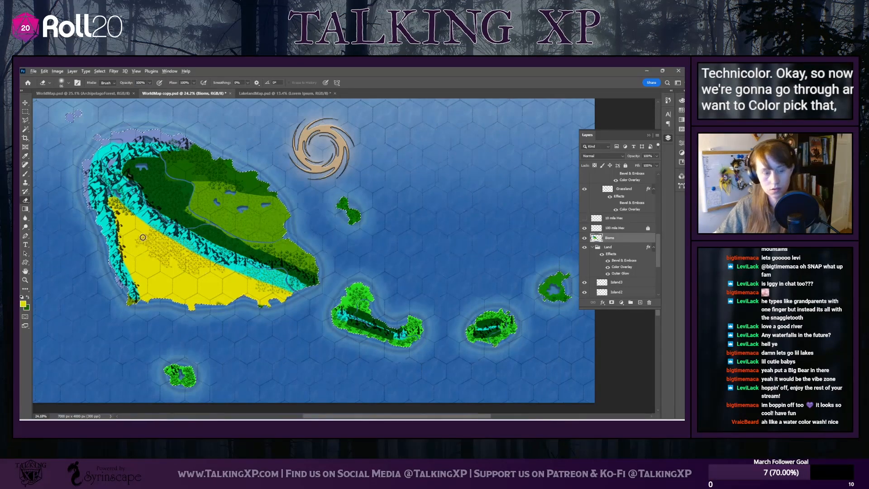
Try to soften the boundary between the yellow desert and the cyan mountains with a short stroke on the Biome layer
scroll(142, 237, up, 10)
drag(116, 201, 129, 192)
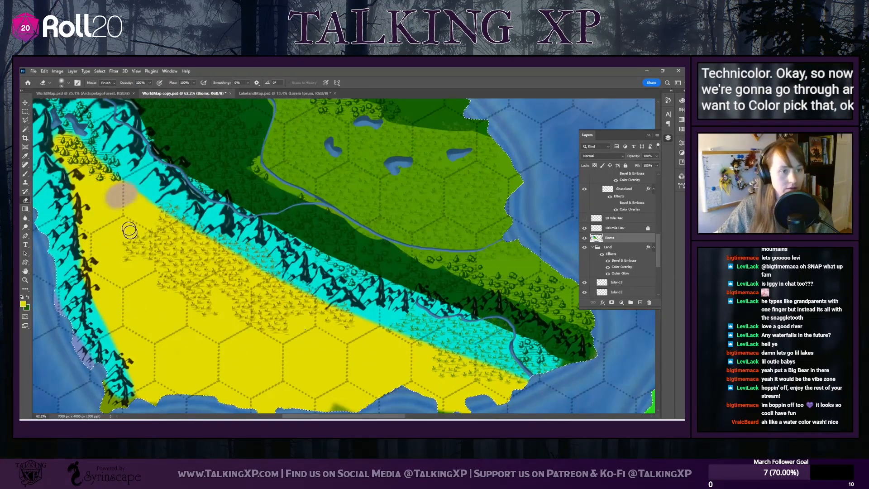
Switch to the Brush tool with the soft round preset at 0% hardness and enlarge the brush
key(b)
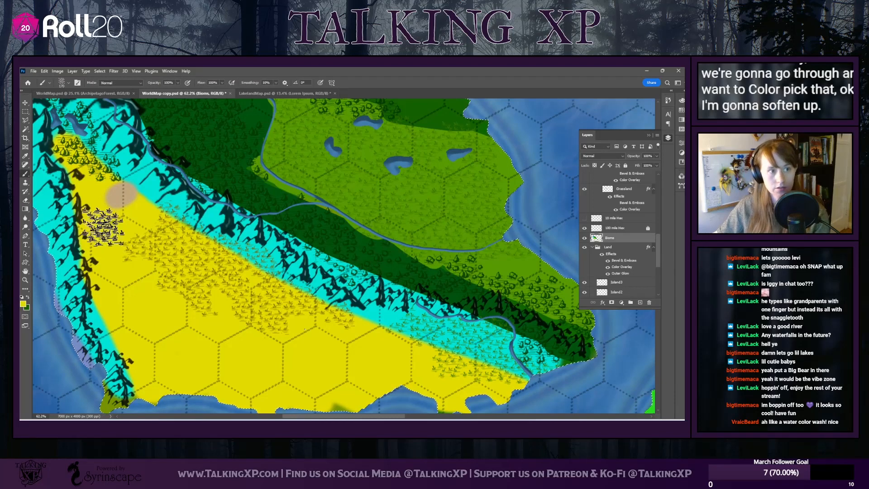
click(50, 83)
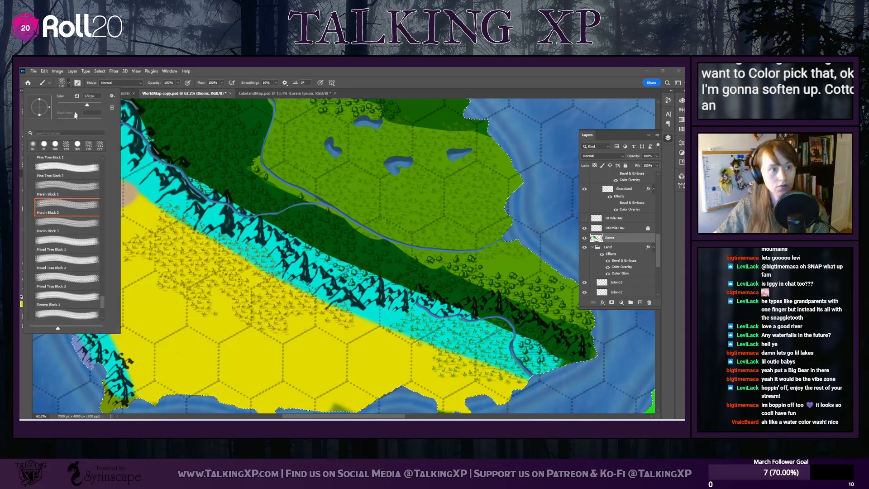
click(33, 145)
click(68, 83)
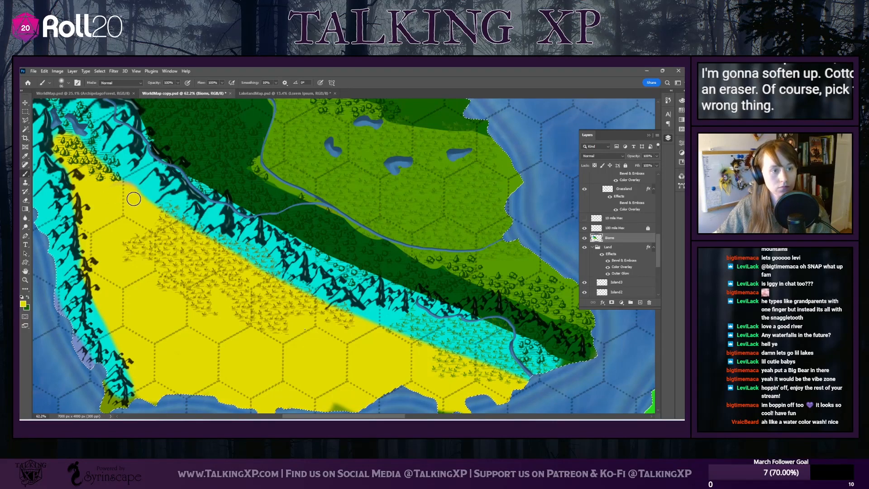
click(68, 83)
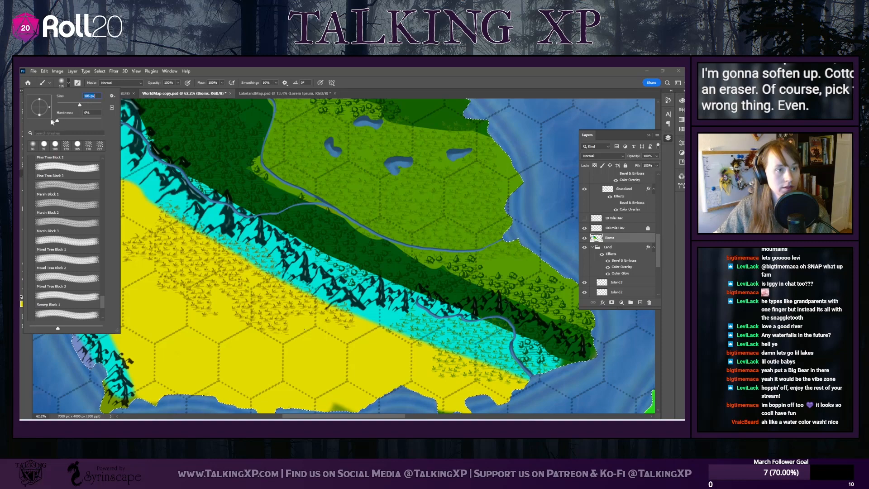
Paint the desert's yellow with soft strokes along its border with the cyan mountains, following the curve of the range
click(129, 208)
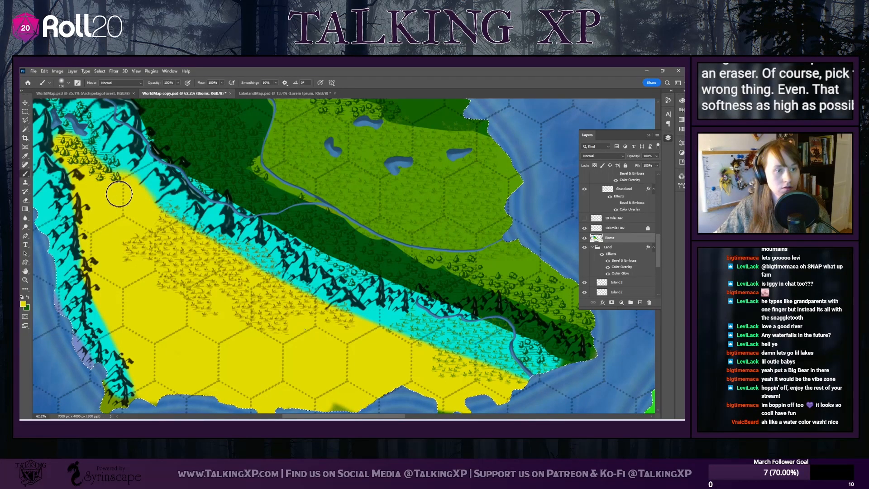
mouse_move(91, 172)
mouse_down()
mouse_move(70, 149)
mouse_move(108, 196)
mouse_move(142, 218)
mouse_up()
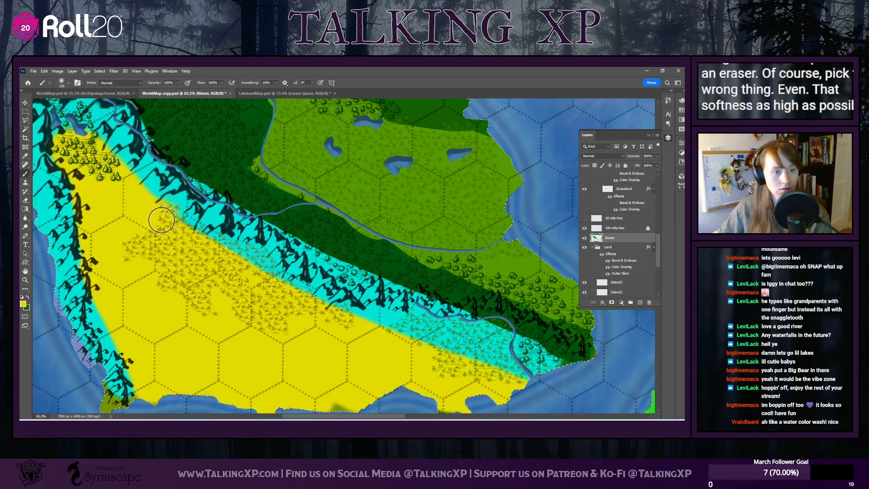
mouse_move(193, 244)
mouse_down()
mouse_move(253, 268)
mouse_move(268, 296)
mouse_move(353, 343)
mouse_up()
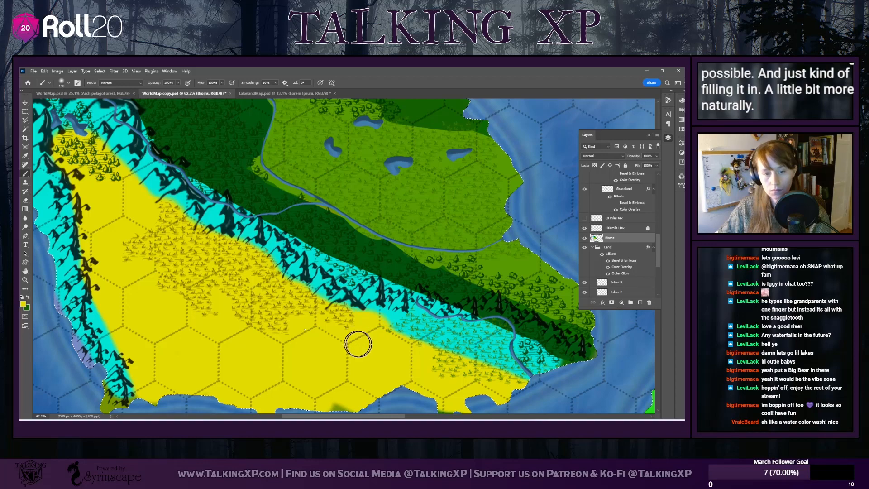
scroll(136, 330, up, 2)
scroll(137, 331, down, 3)
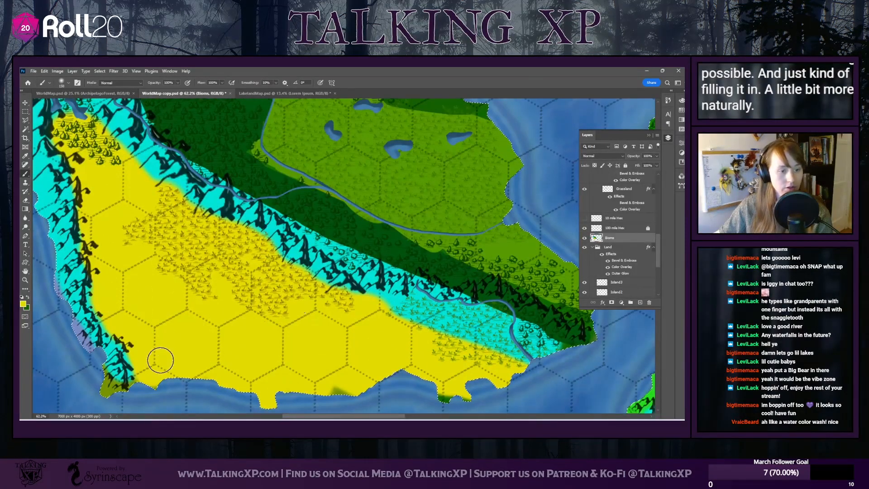
scroll(155, 306, up, 3)
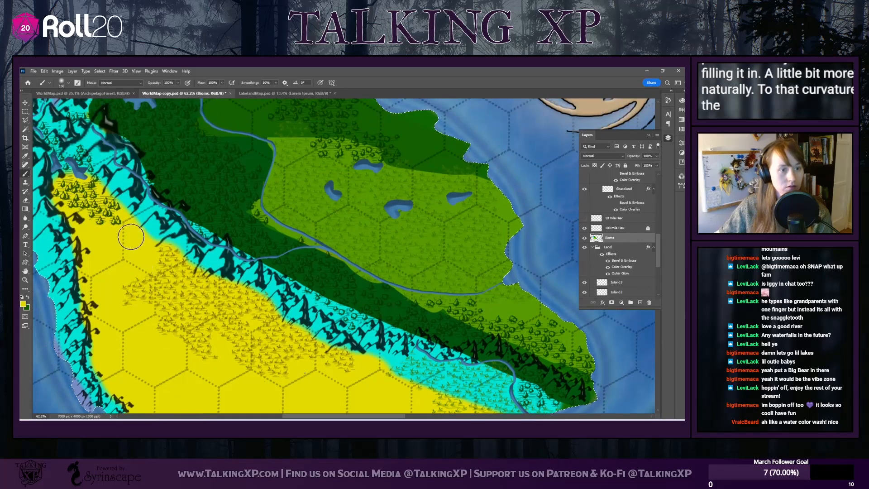
scroll(138, 268, up, 3)
scroll(144, 289, down, 3)
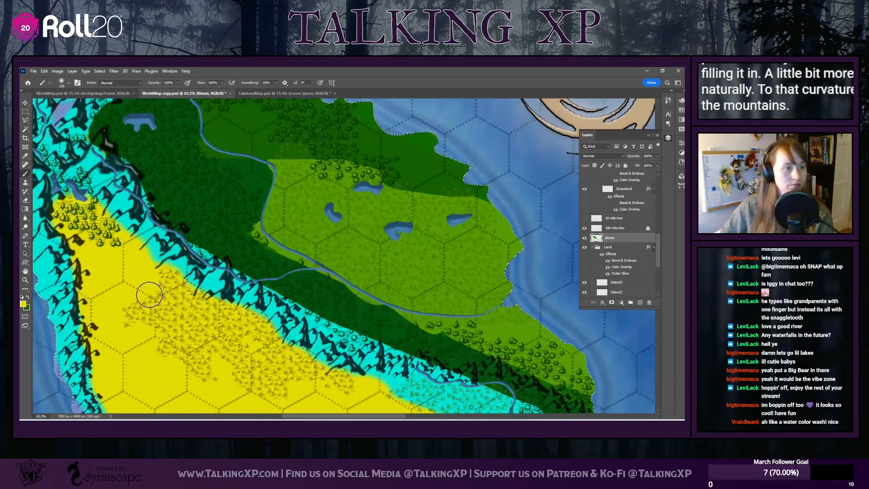
scroll(280, 364, down, 2)
scroll(272, 360, up, 2)
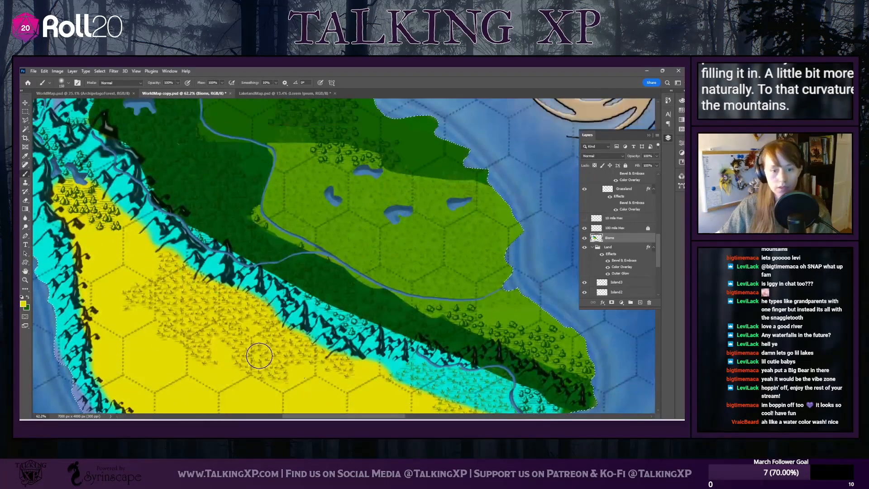
Sample the forest's dark green and paint it along the mountains' forest-side edge and over the woods at the continent's southeastern tip
scroll(259, 355, down, 1)
scroll(349, 177, left, 5)
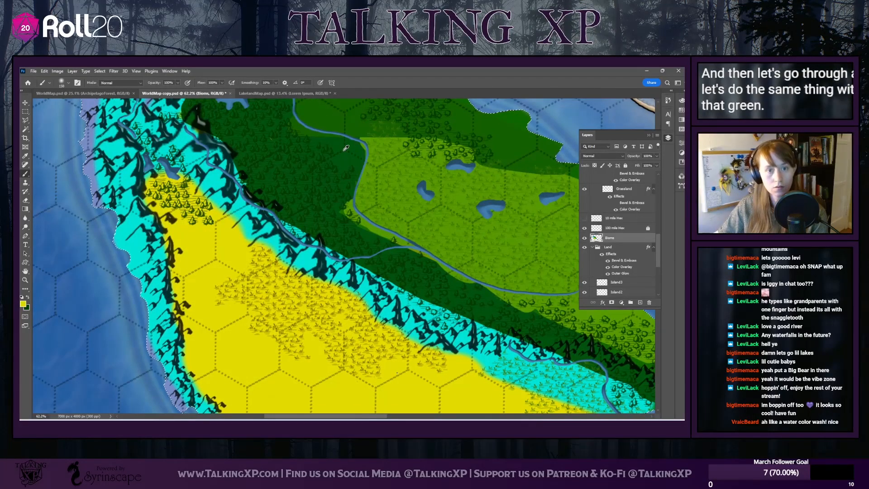
drag(297, 204, 308, 210)
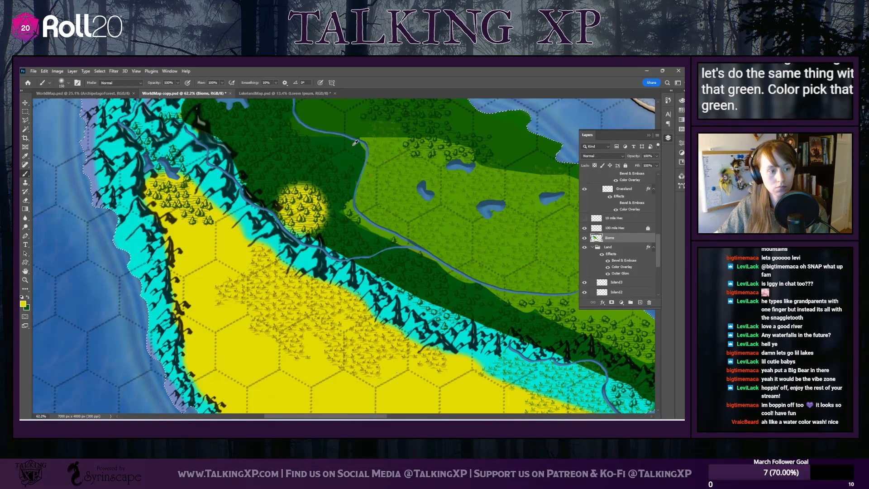
mouse_move(308, 199)
mouse_down()
mouse_move(290, 183)
mouse_move(308, 190)
mouse_move(313, 213)
mouse_move(295, 218)
mouse_move(367, 249)
mouse_move(410, 294)
mouse_move(552, 340)
mouse_up()
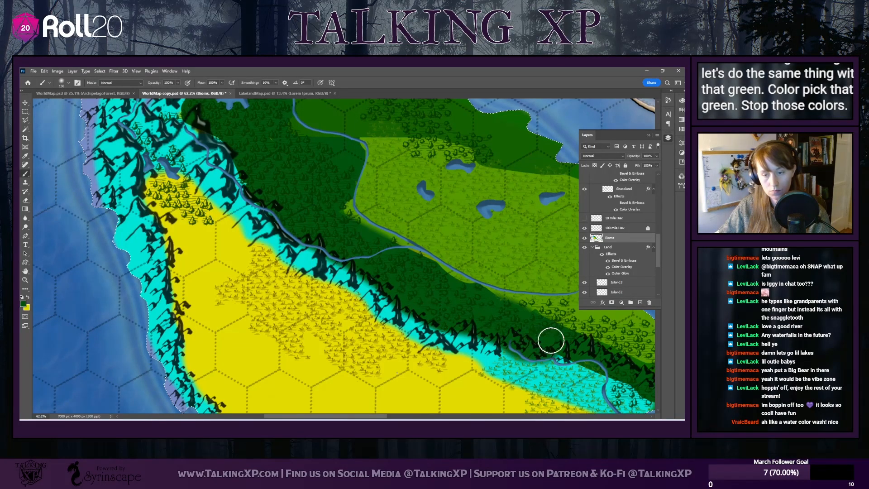
drag(363, 418, 399, 417)
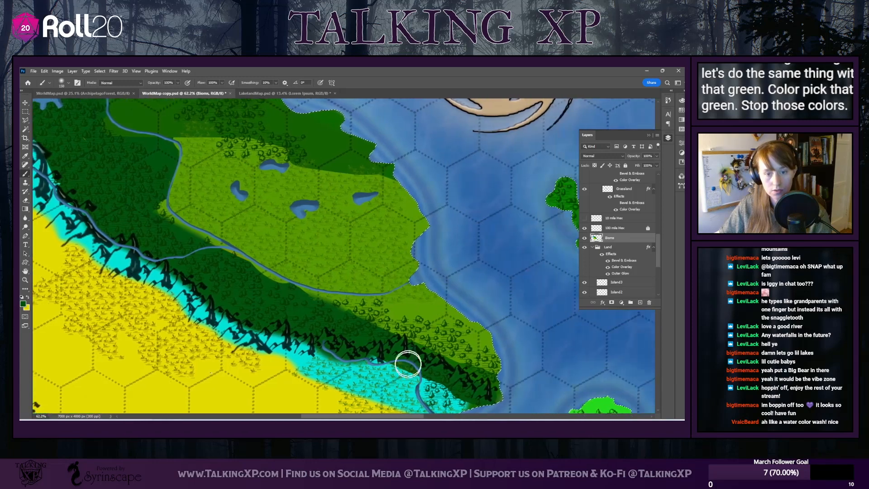
mouse_move(369, 312)
mouse_down()
mouse_move(333, 320)
mouse_move(366, 325)
mouse_move(380, 317)
mouse_move(370, 333)
mouse_move(444, 357)
mouse_move(459, 340)
mouse_move(489, 387)
mouse_up()
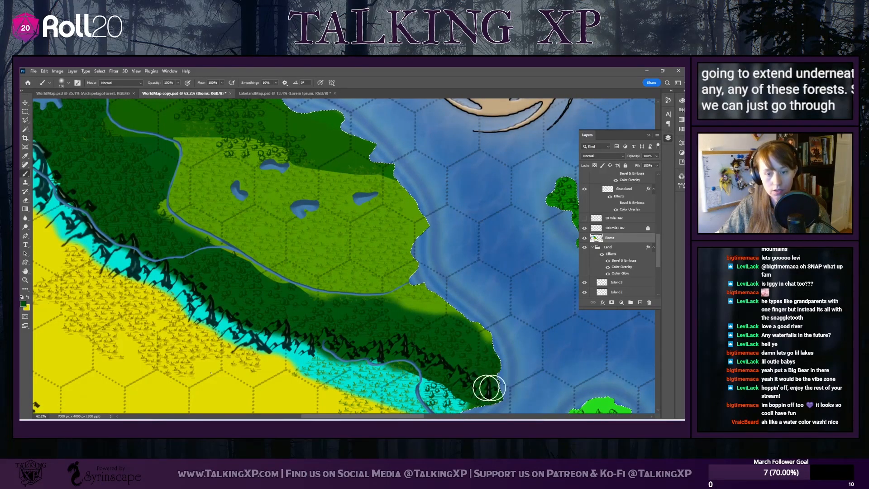
Paint soft dark green over the forest's western and northern edges where it meets the northern mountains
scroll(111, 269, up, 2)
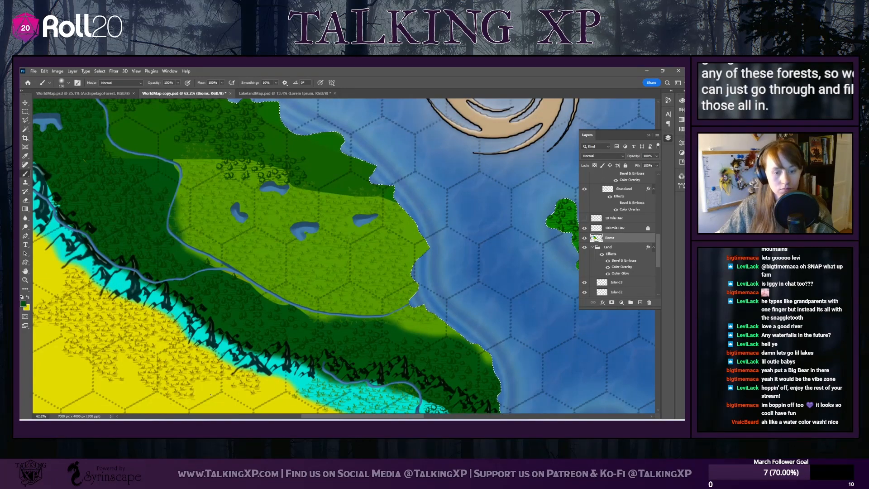
drag(339, 417, 302, 417)
scroll(196, 303, up, 2)
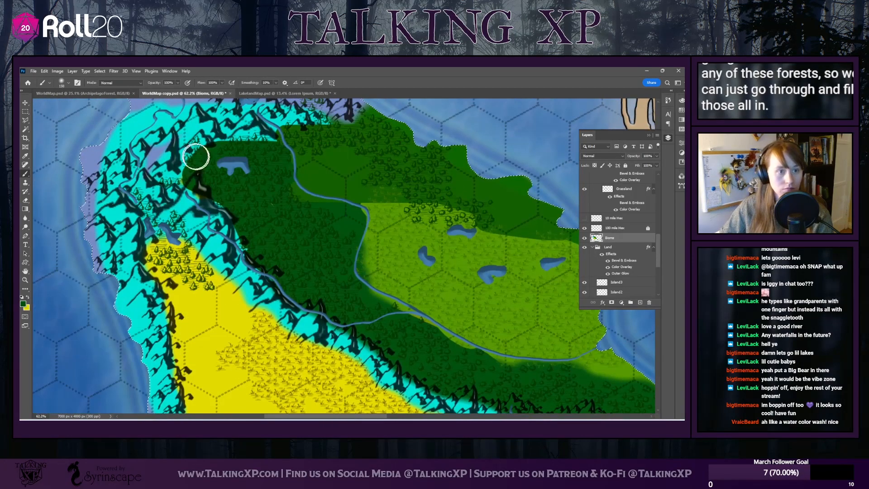
mouse_move(196, 158)
mouse_down()
mouse_move(198, 174)
mouse_move(149, 186)
mouse_move(136, 199)
mouse_move(174, 263)
mouse_move(199, 276)
mouse_move(191, 268)
mouse_up()
mouse_move(248, 148)
mouse_down()
mouse_move(198, 153)
mouse_move(221, 163)
mouse_move(315, 138)
mouse_move(291, 144)
mouse_move(309, 143)
mouse_move(313, 130)
mouse_move(353, 140)
mouse_move(365, 122)
mouse_move(394, 141)
mouse_move(392, 169)
mouse_move(373, 171)
mouse_move(397, 167)
mouse_move(419, 204)
mouse_move(440, 201)
mouse_move(454, 216)
mouse_move(477, 214)
mouse_move(414, 189)
mouse_move(414, 147)
mouse_up()
scroll(318, 186, up, 3)
mouse_move(318, 155)
mouse_down()
mouse_move(310, 150)
mouse_move(317, 133)
mouse_up()
Paint dark green over the small islet and the northern sides of the two mountainous islands to the southeast
drag(305, 416, 389, 416)
scroll(336, 307, down, 5)
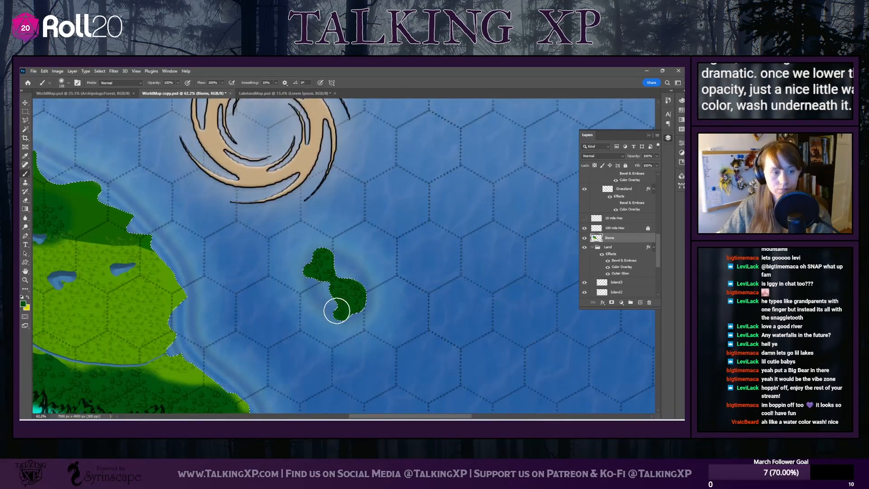
scroll(336, 317, down, 10)
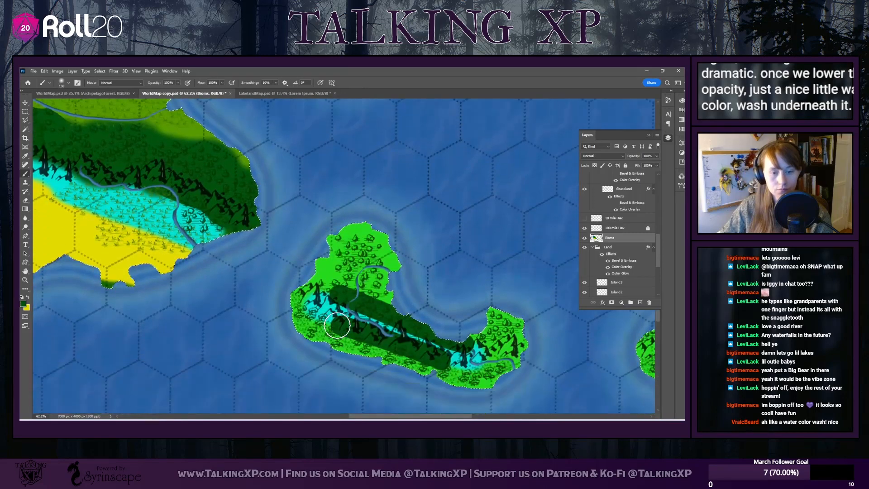
mouse_move(362, 309)
mouse_down()
mouse_move(340, 297)
mouse_move(355, 286)
mouse_move(355, 254)
mouse_move(346, 249)
mouse_move(365, 252)
mouse_move(384, 308)
mouse_move(406, 331)
mouse_move(457, 346)
mouse_move(507, 328)
mouse_move(494, 340)
mouse_up()
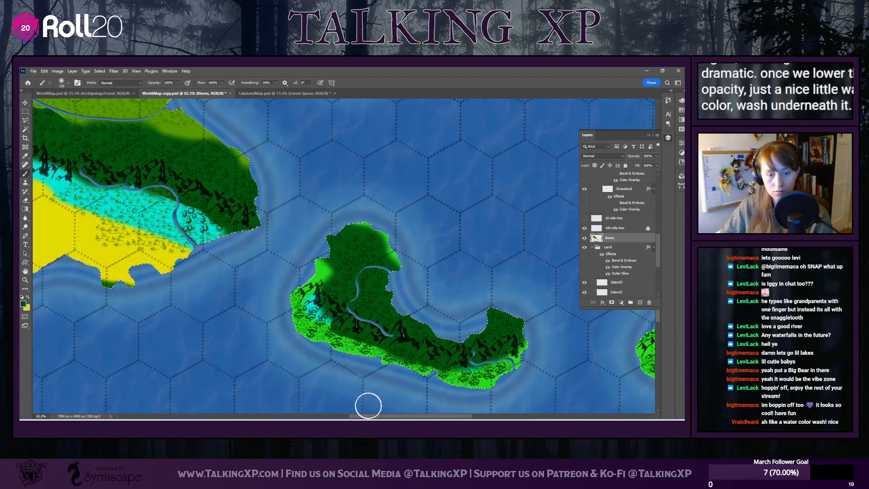
drag(375, 417, 436, 417)
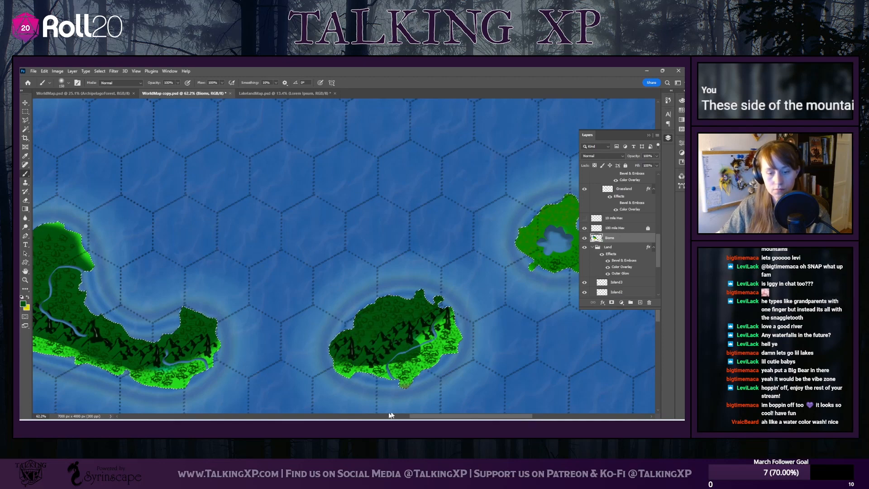
Sample the jungle's bright green from the southeastern island as the background color and the forest's dark green as the foreground color
drag(437, 415, 479, 415)
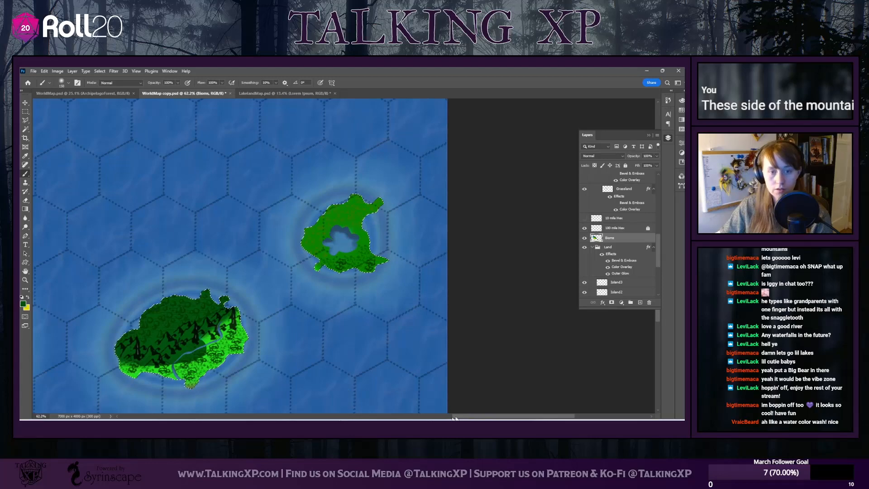
drag(455, 418, 417, 417)
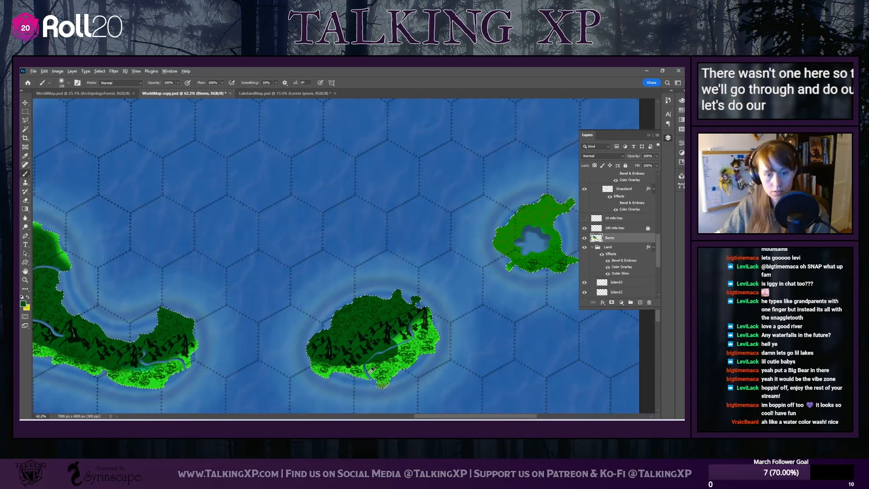
alt+click(369, 373)
key(x)
alt+click(410, 304)
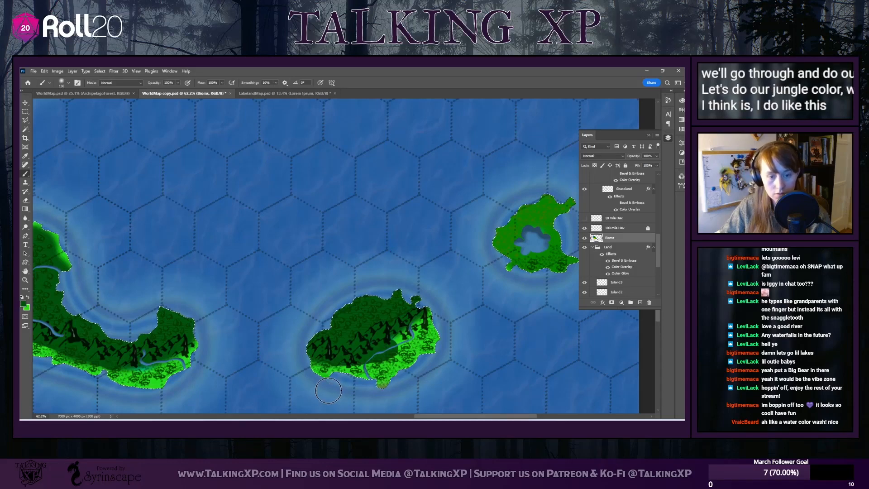
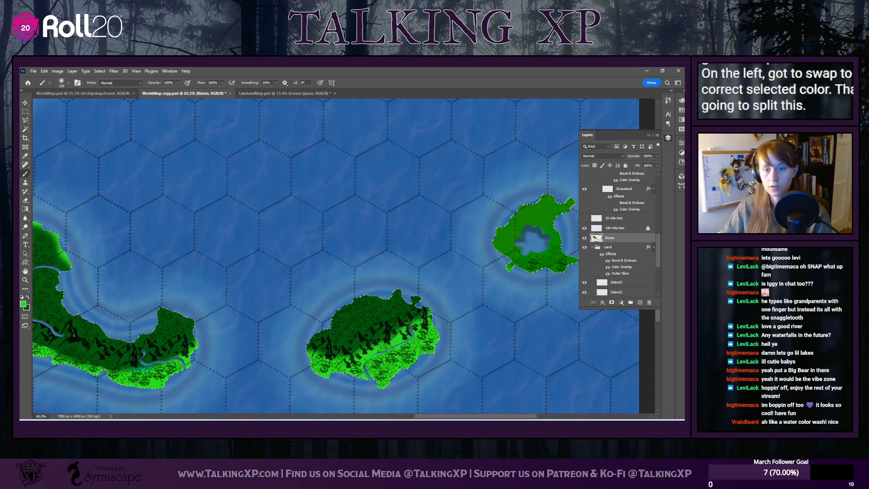
Paint bright jungle green over the southern part of the small lagoon island in the northeast of the island chain
mouse_move(518, 289)
mouse_down()
mouse_move(510, 284)
mouse_move(567, 279)
mouse_up()
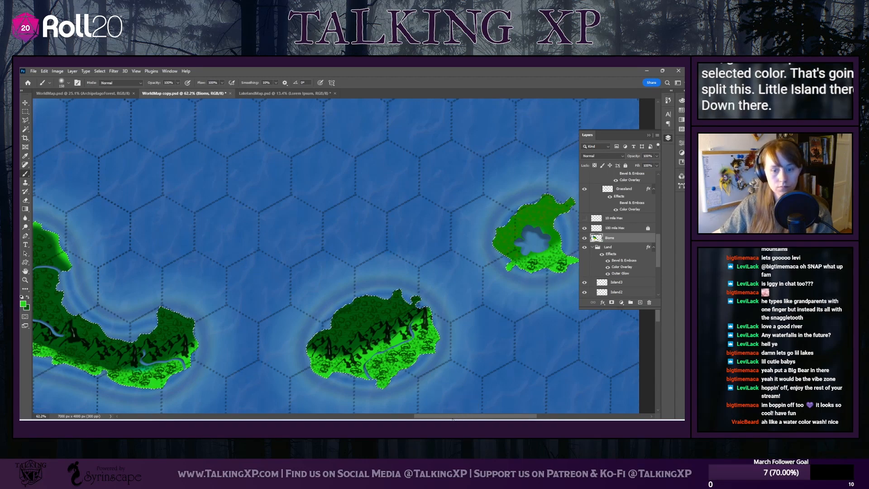
Erase the green with a larger, soft-edged eraser along the crescent island's northern coasts and the lagoon island's eastern shore
drag(453, 419, 404, 420)
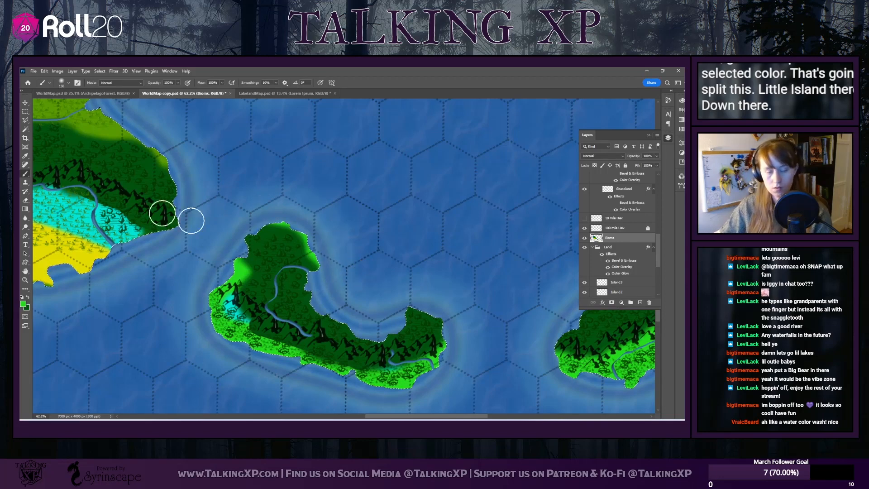
click(25, 209)
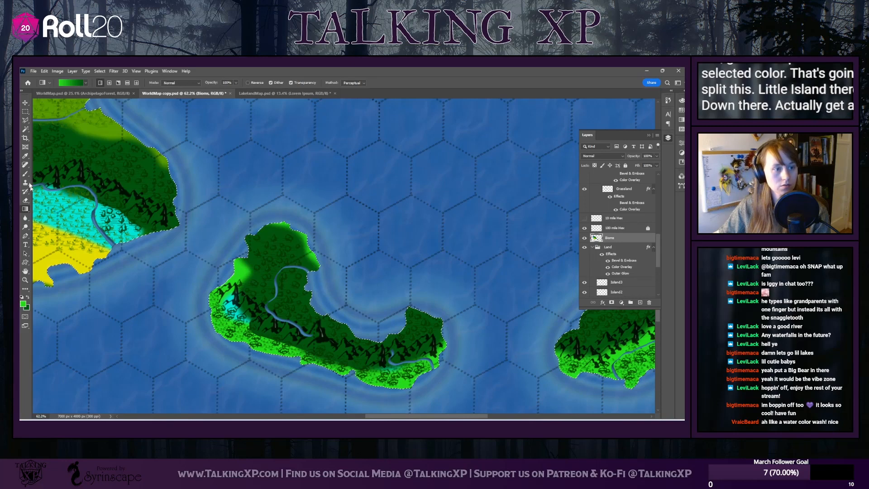
click(25, 200)
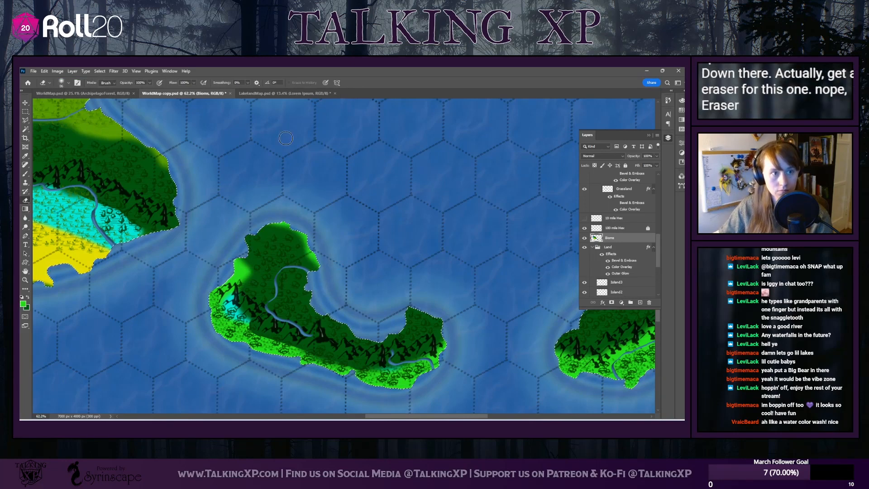
click(68, 83)
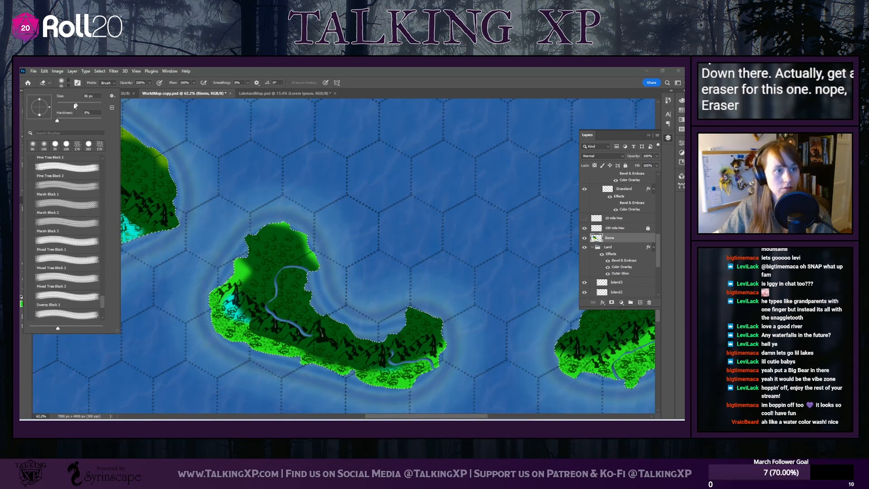
click(342, 267)
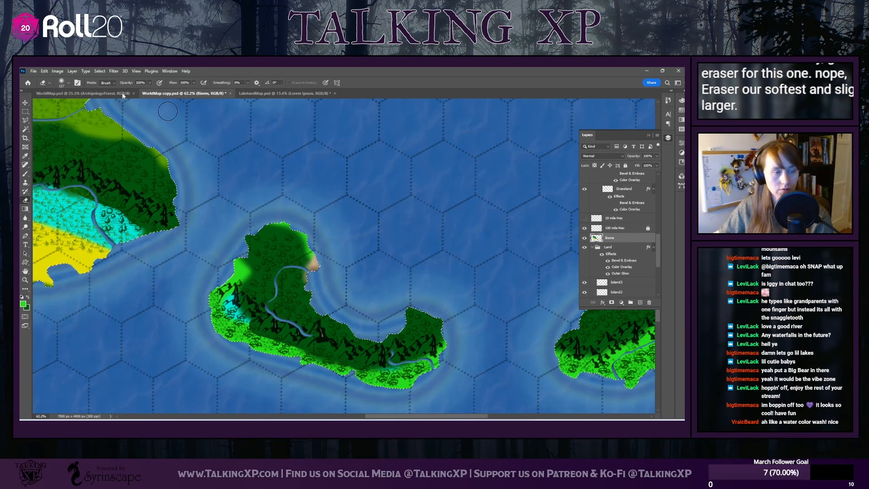
mouse_move(326, 256)
mouse_down()
mouse_move(303, 219)
mouse_move(273, 204)
mouse_move(247, 215)
mouse_up()
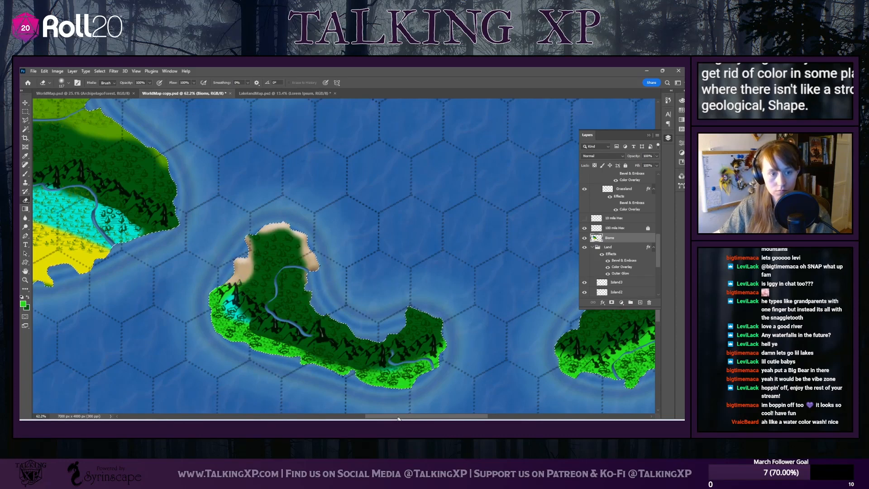
drag(391, 417, 460, 417)
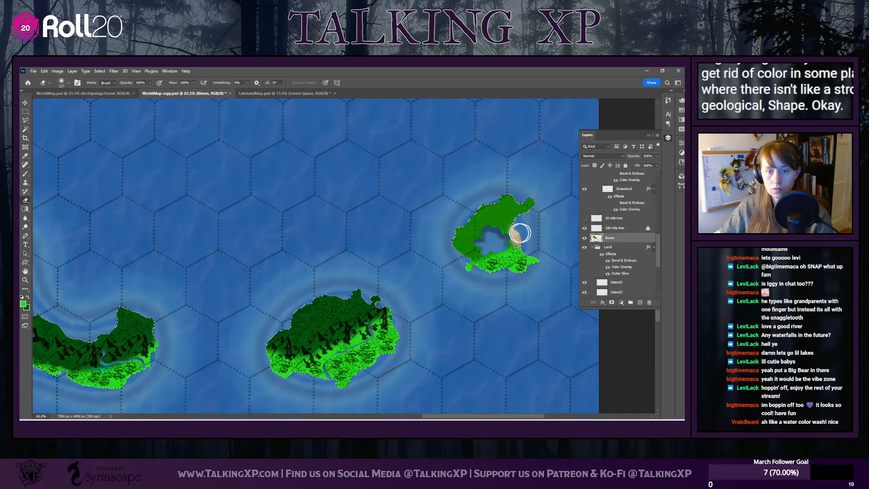
Sample the desert yellow and brush it over the leftover green patches along the continent's southern coast
drag(480, 417, 332, 417)
scroll(460, 338, up, 3)
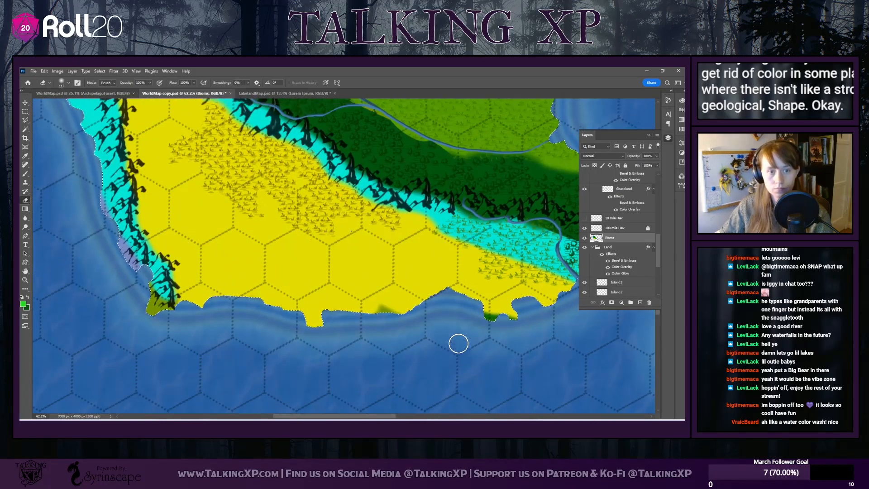
click(26, 174)
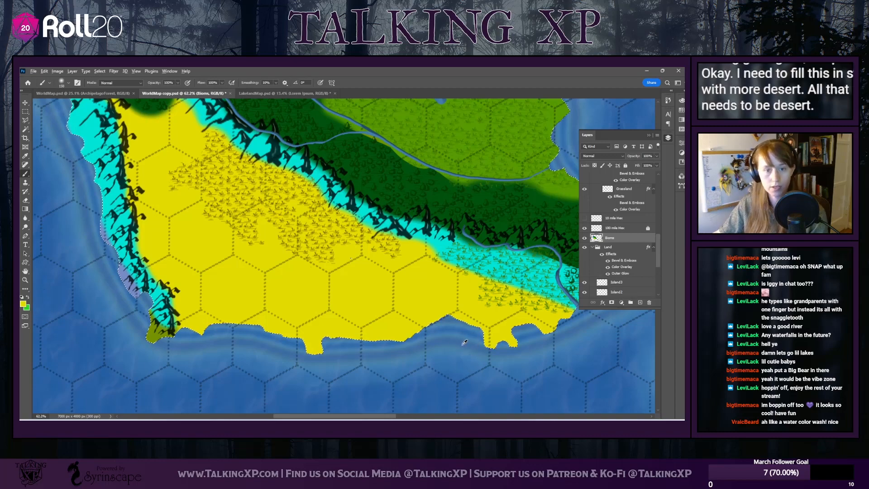
Sample the grassland green and paint it over the turquoise and yellow grassy area beside the river in the continent's southeast
scroll(465, 343, up, 2)
scroll(465, 281, down, 2)
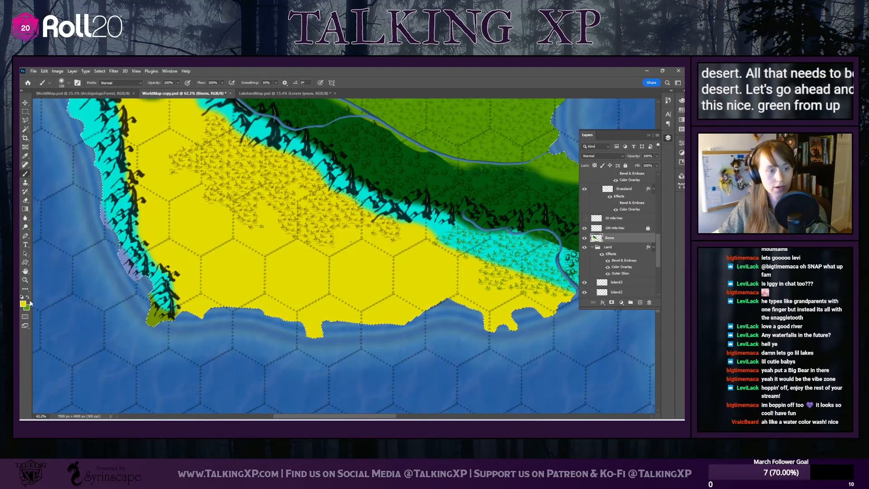
mouse_move(503, 267)
mouse_down()
mouse_move(470, 238)
mouse_move(451, 239)
mouse_move(560, 256)
mouse_move(564, 290)
mouse_up()
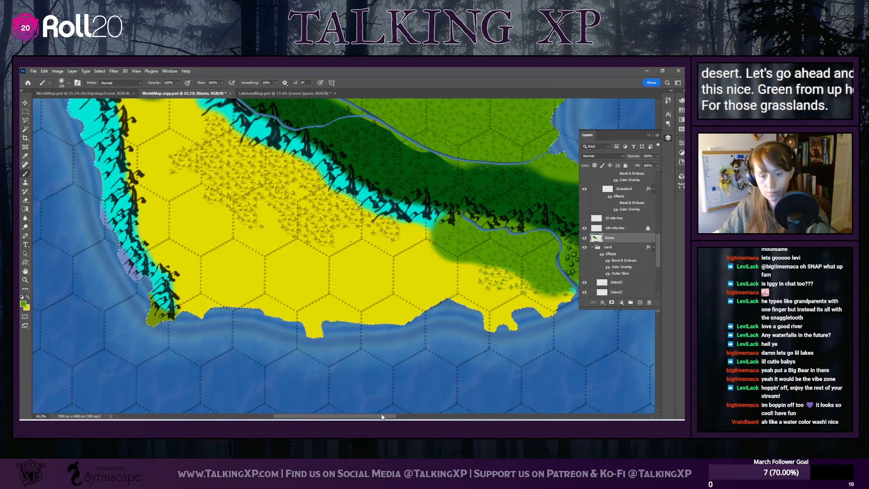
drag(382, 417, 409, 417)
mouse_move(398, 263)
mouse_down()
mouse_move(357, 277)
mouse_move(448, 283)
mouse_move(339, 287)
mouse_up()
Paint soft grassland green over the hard northern and western edges of the large lake-dotted grassland
scroll(353, 235, up, 5)
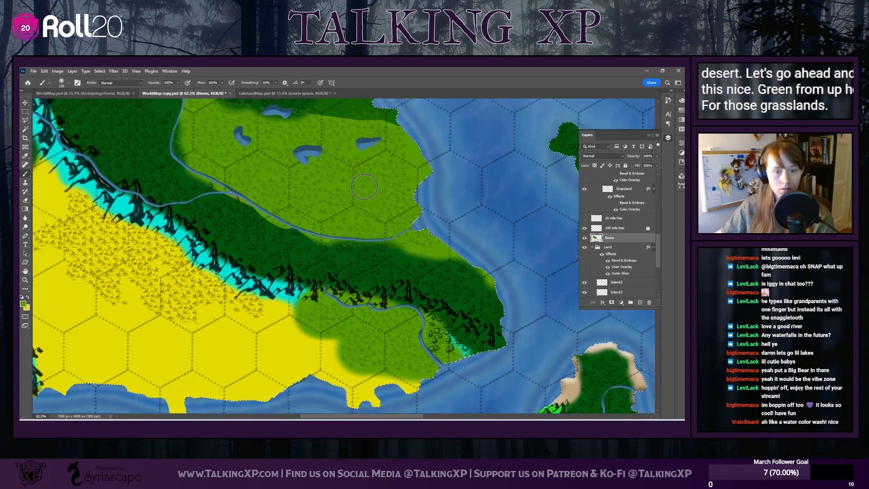
scroll(365, 186, up, 2)
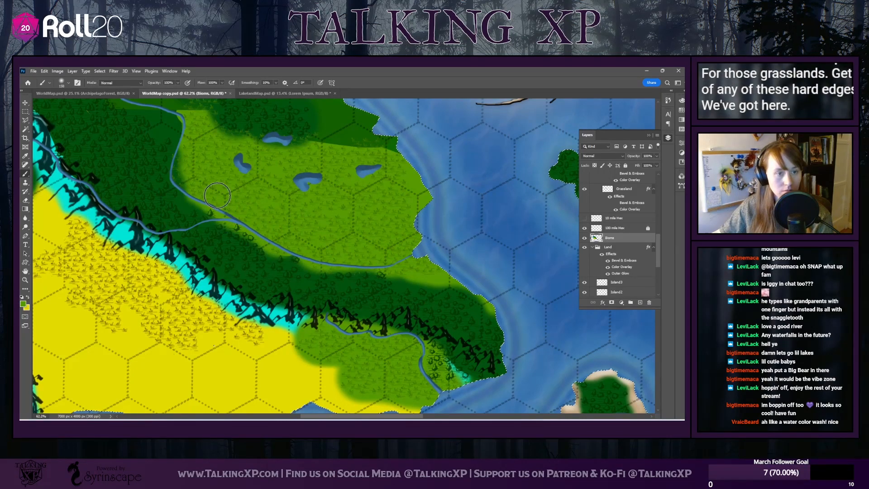
scroll(206, 208, up, 5)
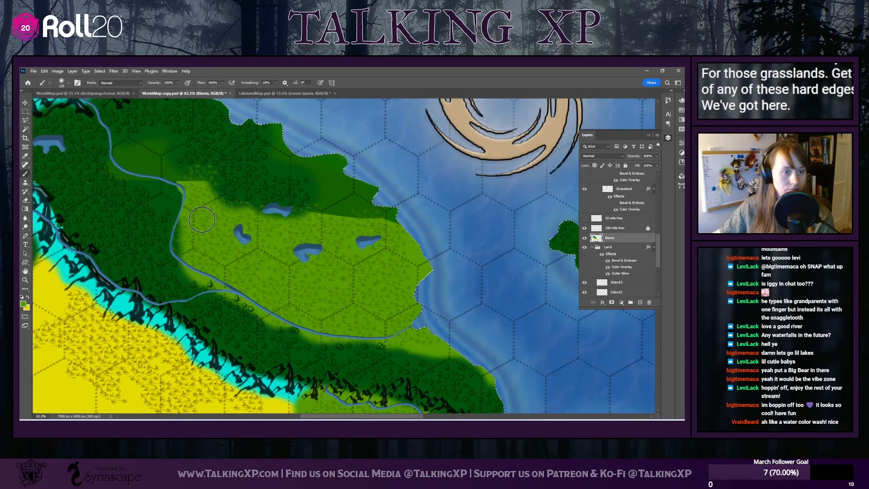
mouse_move(202, 220)
mouse_down()
mouse_move(177, 213)
mouse_move(174, 185)
mouse_move(195, 168)
mouse_move(207, 212)
mouse_move(240, 226)
mouse_move(363, 213)
mouse_move(416, 246)
mouse_up()
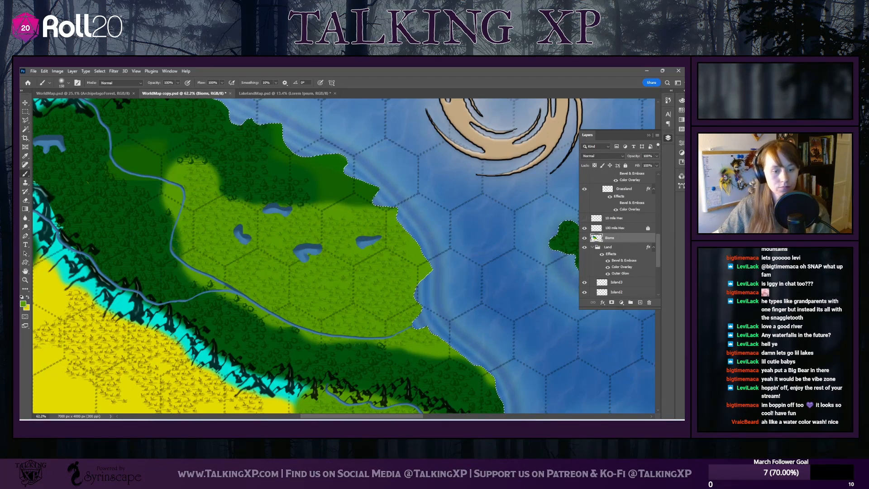
Paint grassland green over the northern and western parts of the small lagoon island
drag(337, 416, 485, 417)
scroll(337, 359, down, 2)
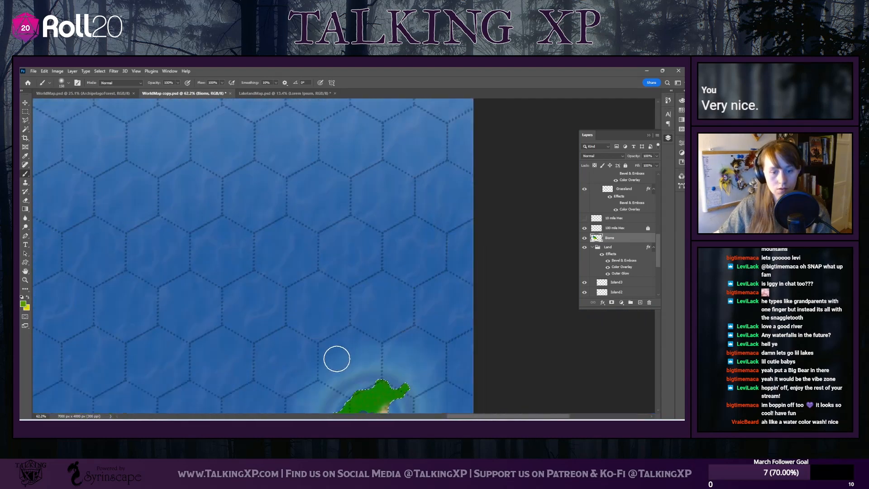
scroll(336, 359, down, 2)
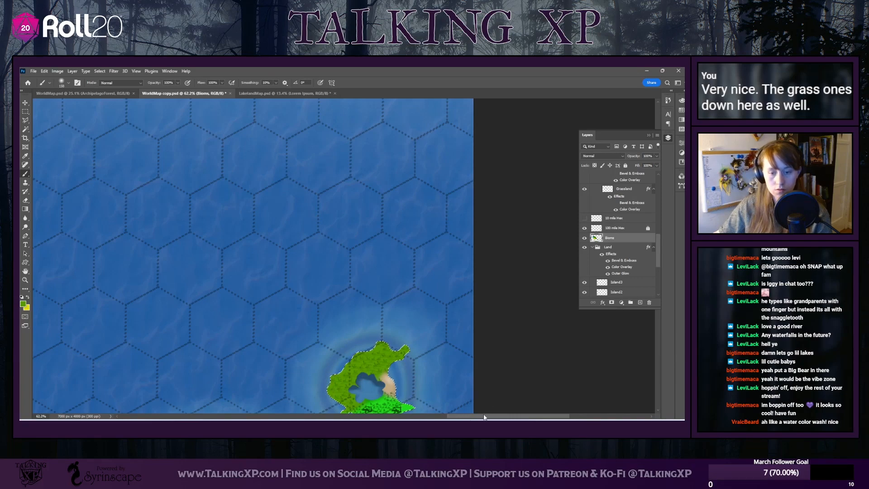
Sample the forest's dark green and paint it over the remaining lighter strip between the southeastern river and the mountains
drag(484, 417, 316, 417)
scroll(300, 351, down, 2)
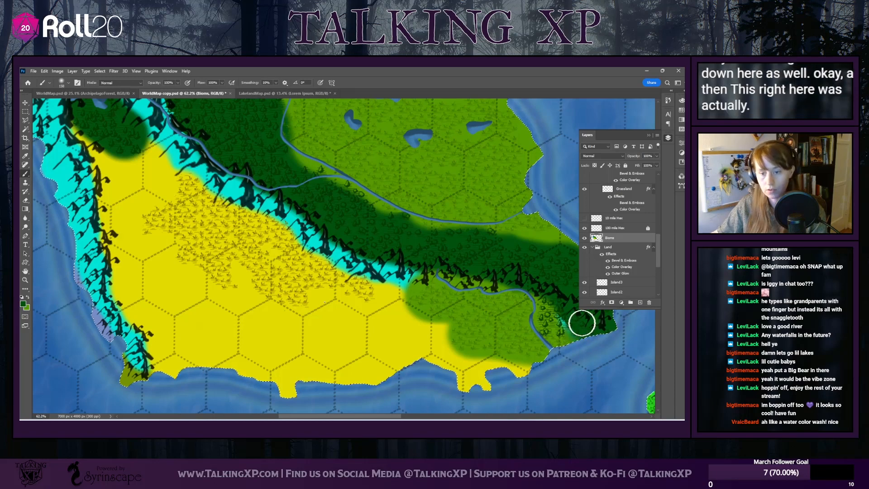
mouse_move(582, 324)
mouse_down()
mouse_move(557, 318)
mouse_move(551, 301)
mouse_move(551, 320)
mouse_up()
scroll(352, 331, up, 2)
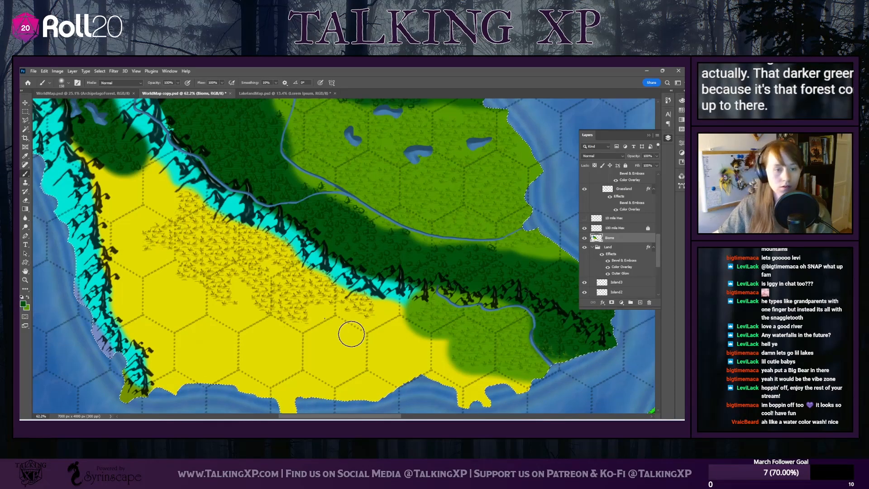
Pick a dull golden brown as the foreground color and paint it over the desert's grassland south of the central mountains
key(x)
alt+click(499, 283)
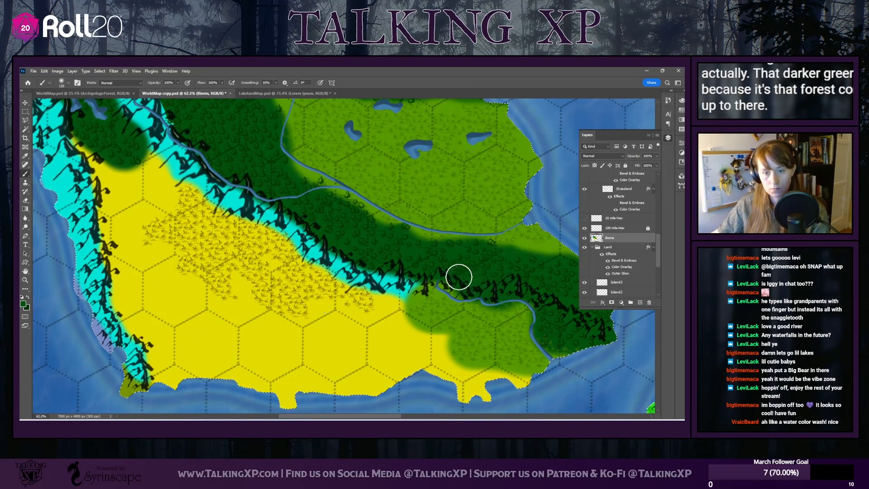
alt+click(190, 245)
click(28, 298)
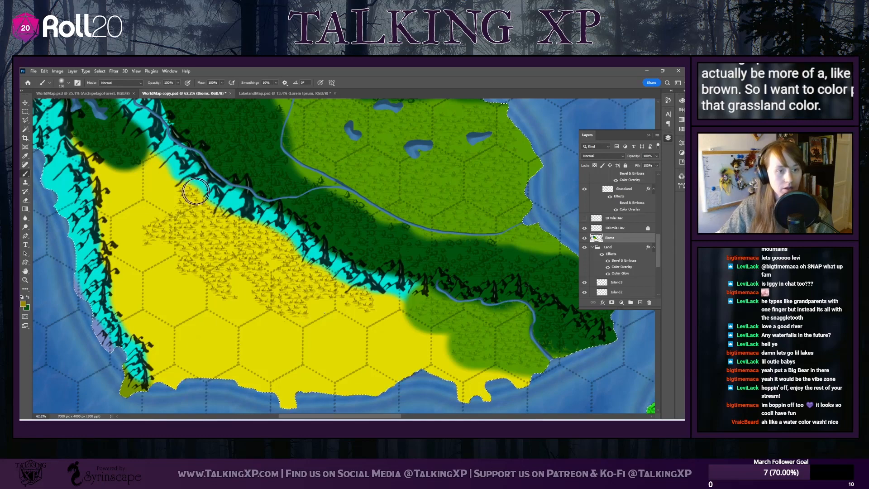
mouse_move(196, 191)
mouse_down()
mouse_move(183, 219)
mouse_move(165, 231)
mouse_move(212, 272)
mouse_move(207, 237)
mouse_move(239, 223)
mouse_move(274, 248)
mouse_move(267, 280)
mouse_move(292, 302)
mouse_move(302, 271)
mouse_move(369, 301)
mouse_up()
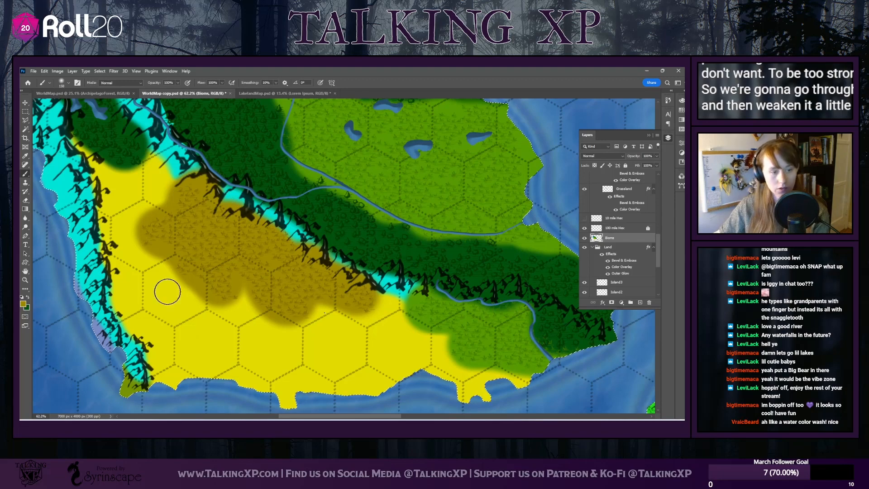
Sample the desert yellow and trim the brown patch's southern and western edges to follow the outline of the grass symbols
key(x)
alt+click(178, 294)
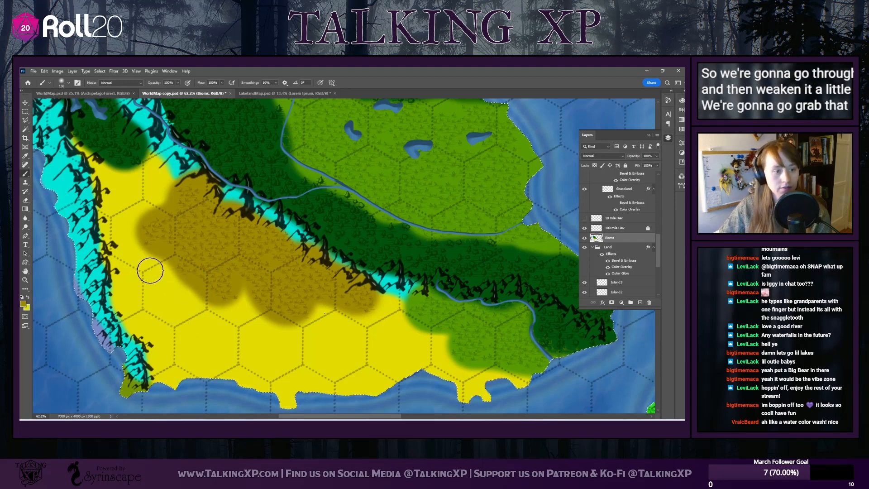
click(27, 297)
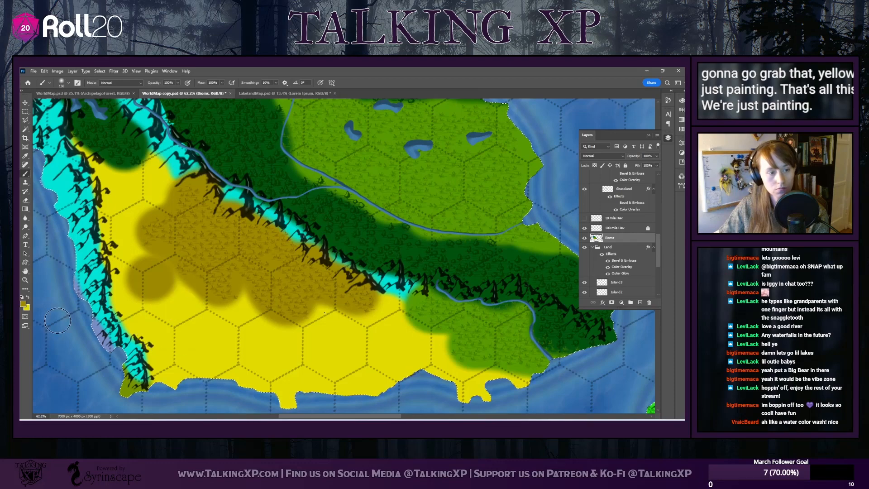
click(25, 299)
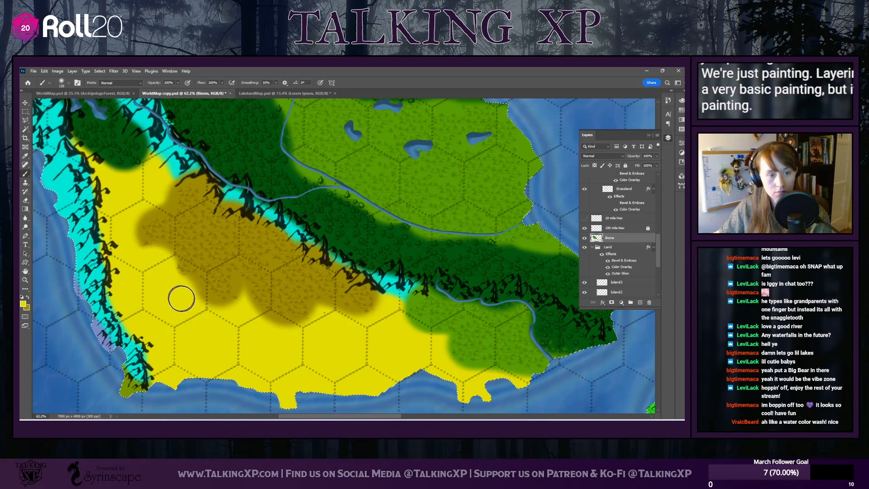
mouse_move(236, 322)
mouse_down()
mouse_move(321, 346)
mouse_move(320, 318)
mouse_move(372, 329)
mouse_up()
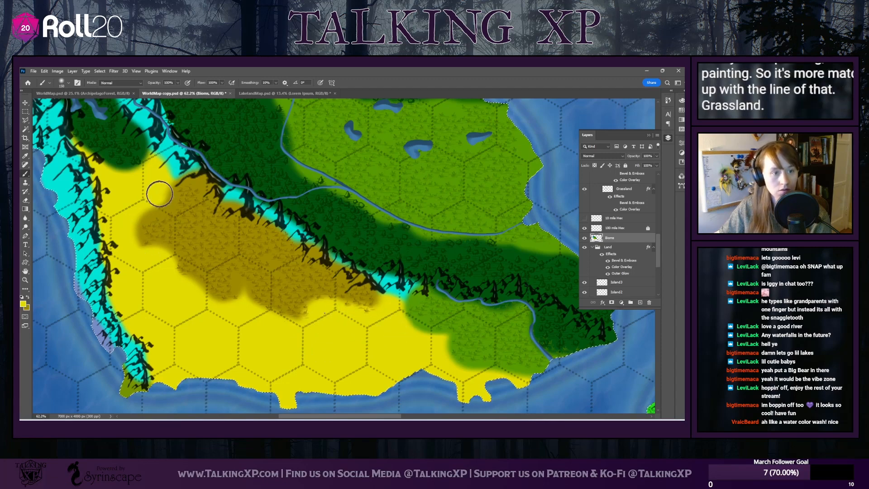
mouse_move(155, 190)
mouse_down()
mouse_move(128, 224)
mouse_move(127, 248)
mouse_up()
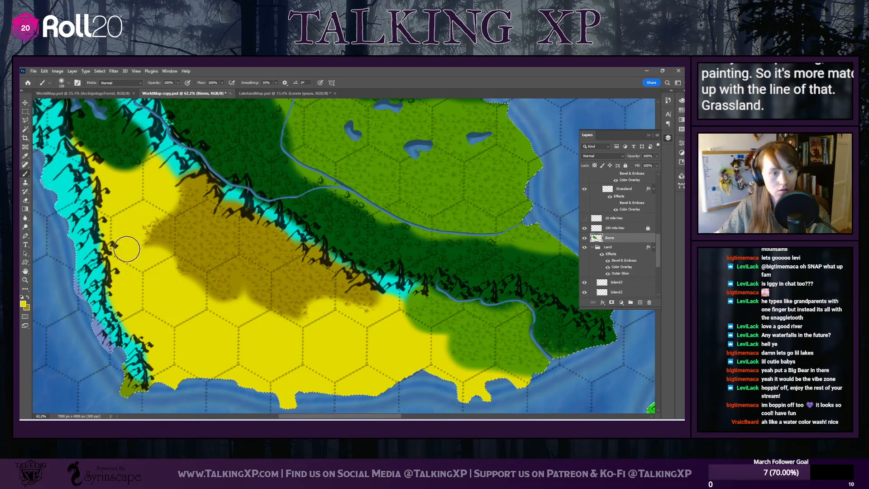
Erase the mixed green patch around the river bend between the forest and the grassland with an enlarged soft eraser
scroll(117, 266, up, 3)
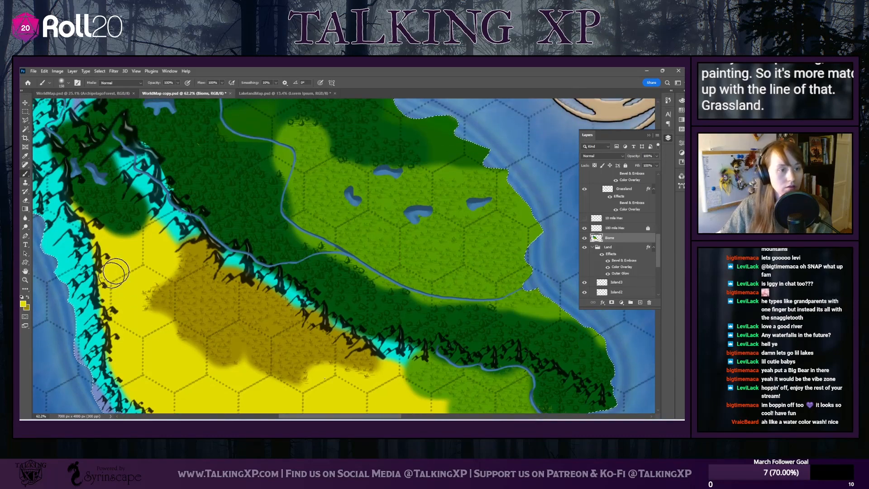
scroll(139, 265, up, 3)
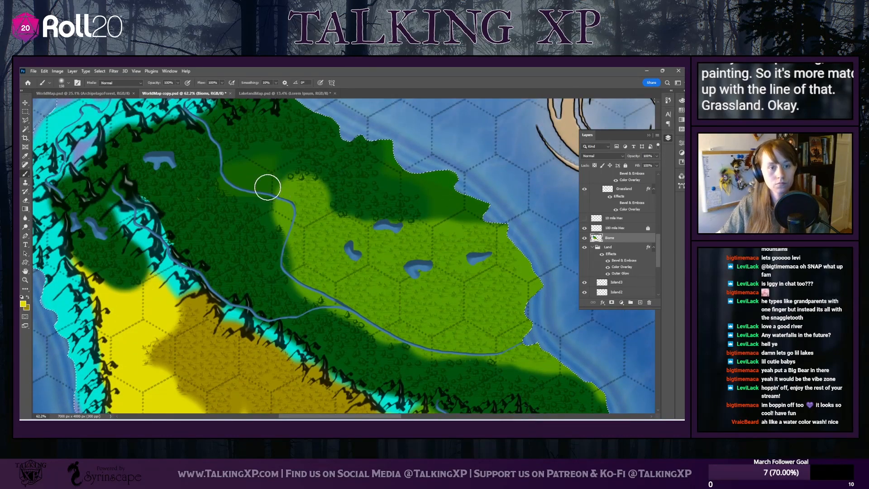
click(26, 199)
mouse_move(242, 171)
mouse_down()
mouse_move(247, 164)
mouse_move(253, 174)
mouse_up()
click(69, 82)
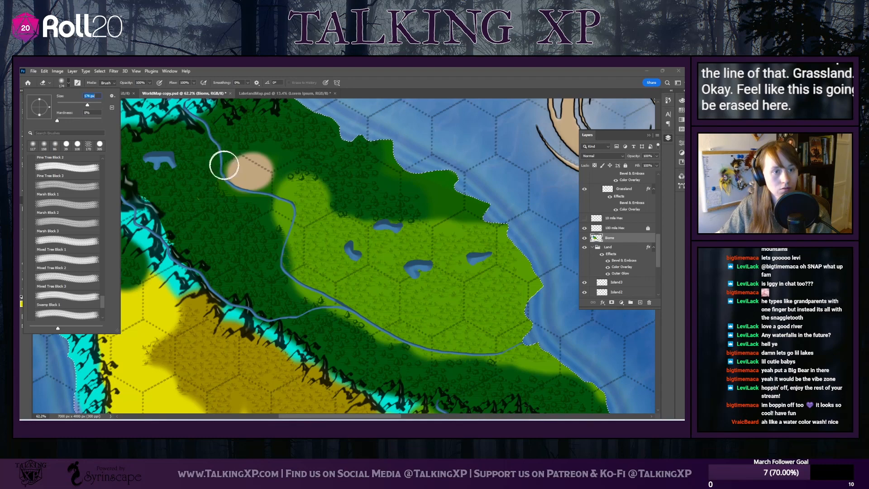
click(245, 174)
mouse_move(242, 175)
mouse_down()
mouse_move(267, 174)
mouse_move(275, 164)
mouse_move(272, 206)
mouse_move(295, 222)
mouse_up()
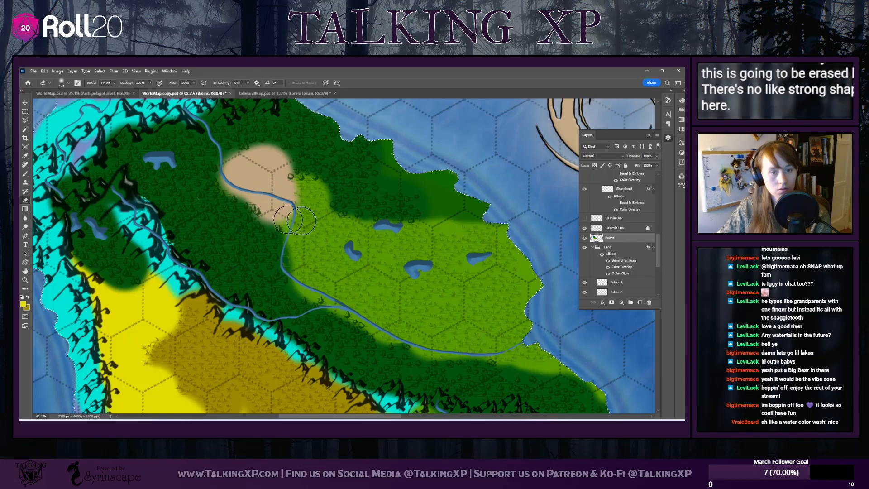
Erase the green along the continent's northeastern coast, from the forest's edge down the grassland's shoreline
mouse_move(393, 179)
mouse_down()
mouse_move(395, 141)
mouse_move(411, 167)
mouse_move(401, 180)
mouse_move(453, 175)
mouse_move(449, 192)
mouse_move(466, 199)
mouse_move(564, 219)
mouse_up()
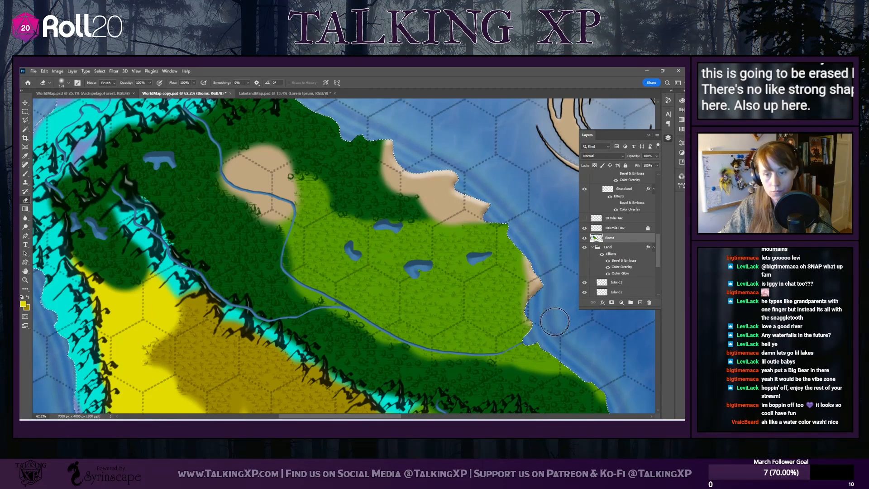
scroll(553, 308, down, 3)
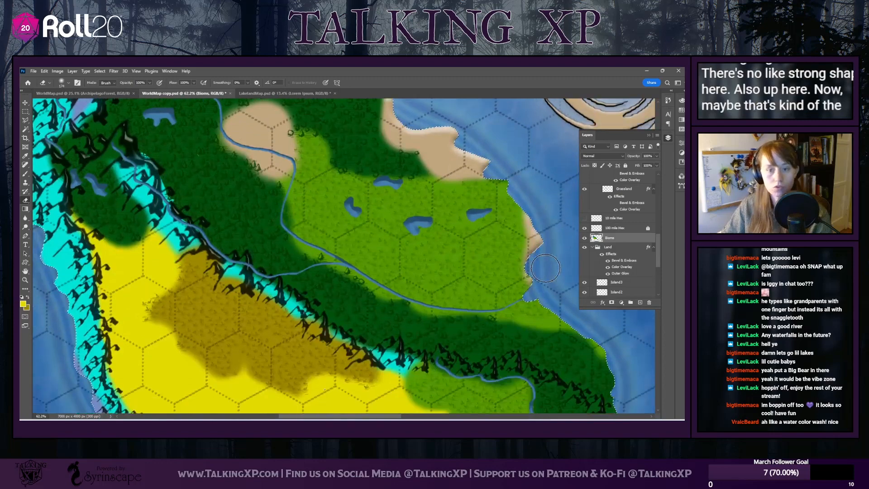
scroll(546, 268, down, 4)
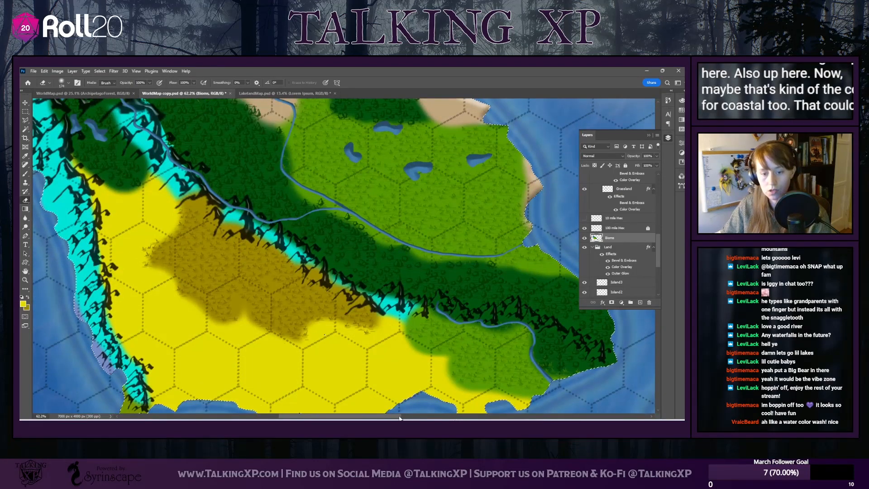
Sample the forest green and brush it over the hard edge where the forest meets the northwestern mountains
scroll(427, 300, right, 5)
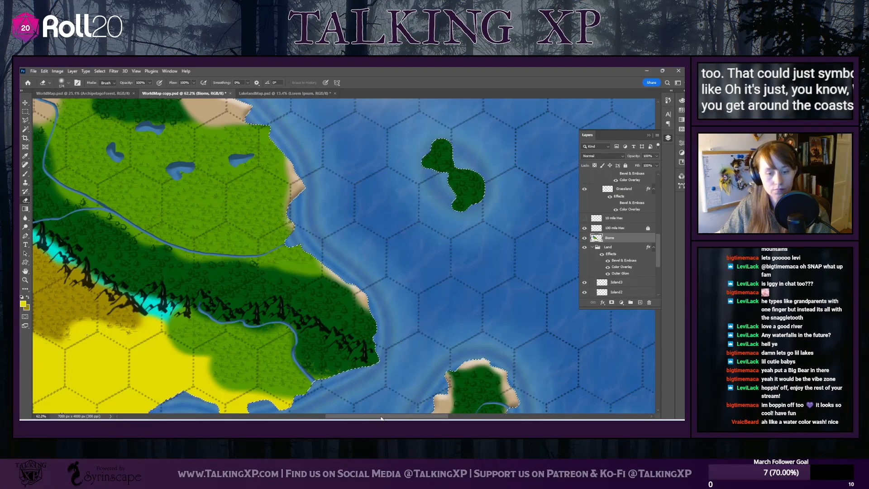
scroll(388, 410, down, 6)
scroll(389, 410, left, 5)
scroll(334, 353, up, 4)
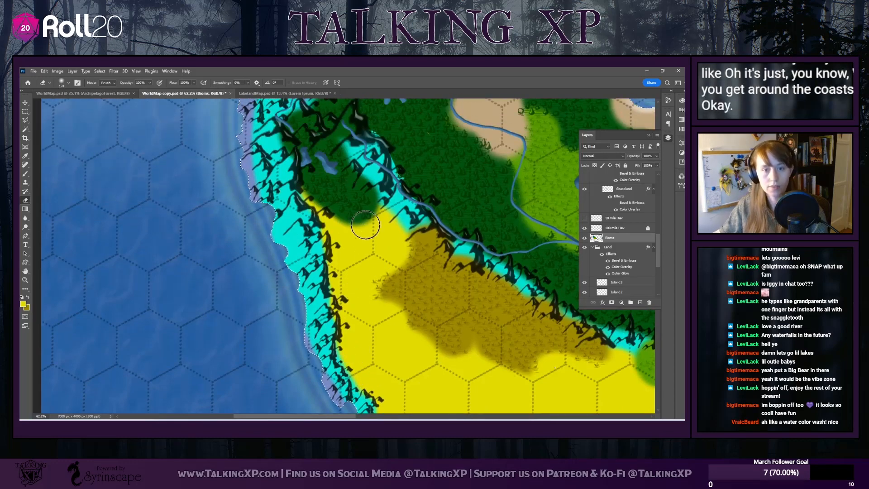
scroll(368, 240, up, 2)
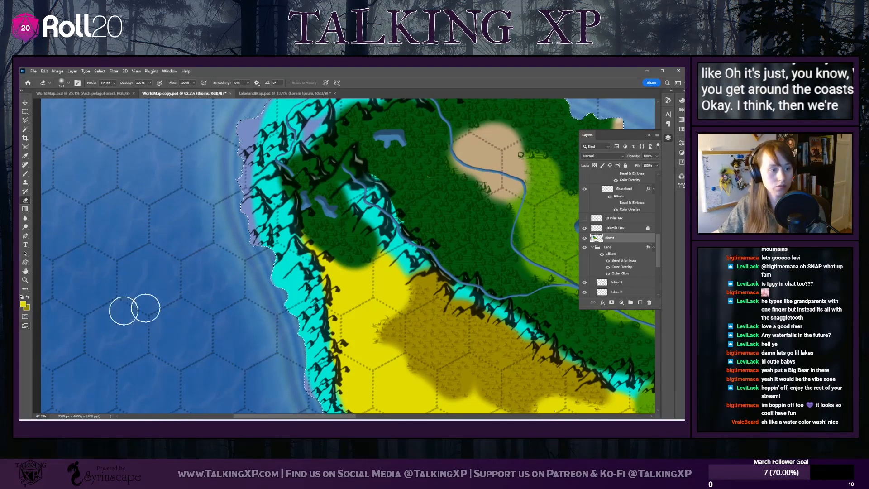
click(391, 170)
click(503, 175)
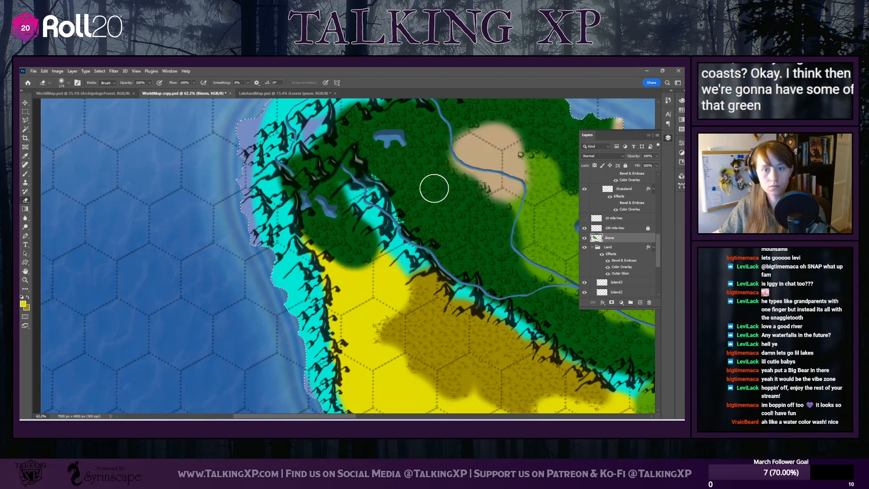
click(25, 174)
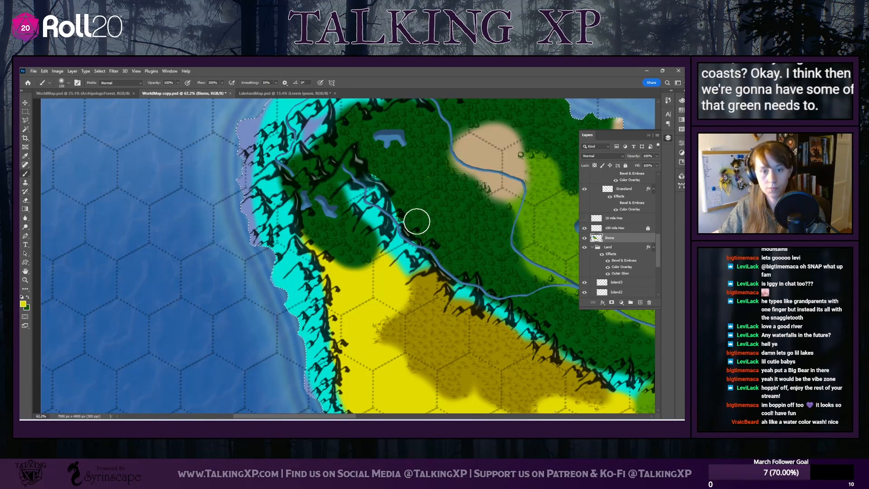
mouse_move(417, 222)
mouse_down()
mouse_move(422, 191)
mouse_move(439, 211)
mouse_move(415, 218)
mouse_up()
click(27, 297)
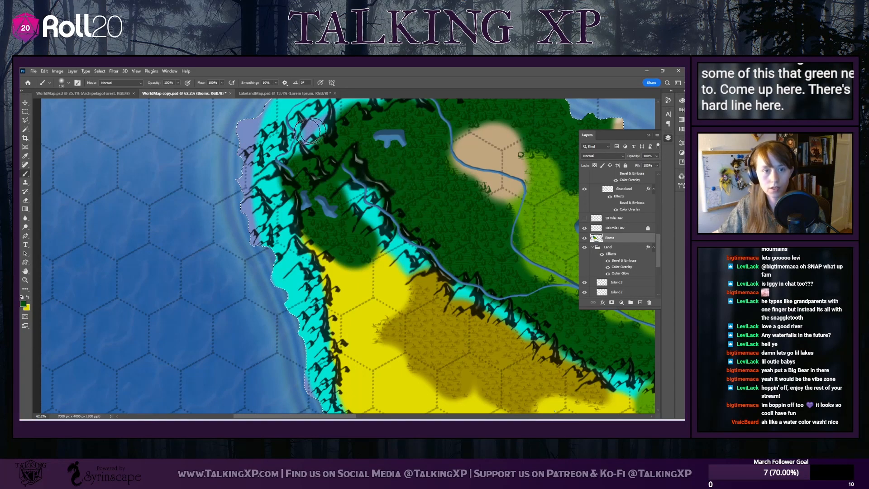
scroll(291, 194, up, 3)
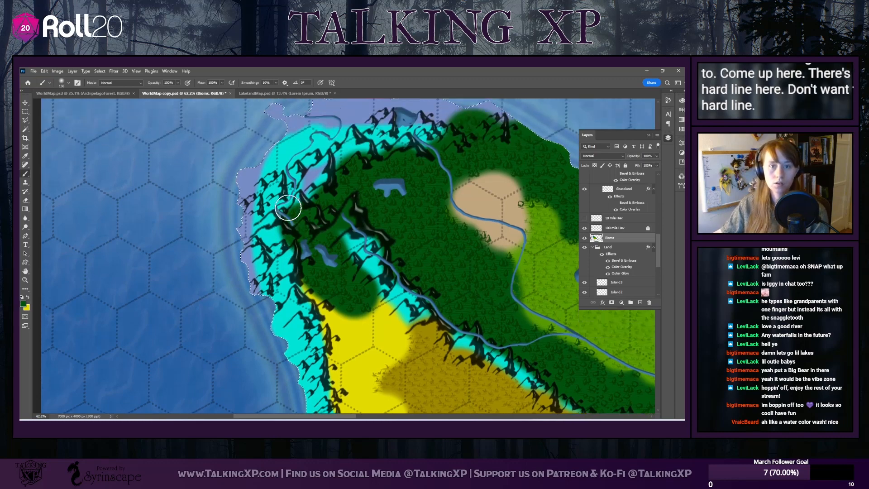
Paint the periwinkle tundra color over the outer cyan along the continent's northern and western coasts, down to the southwestern tip
scroll(288, 208, up, 2)
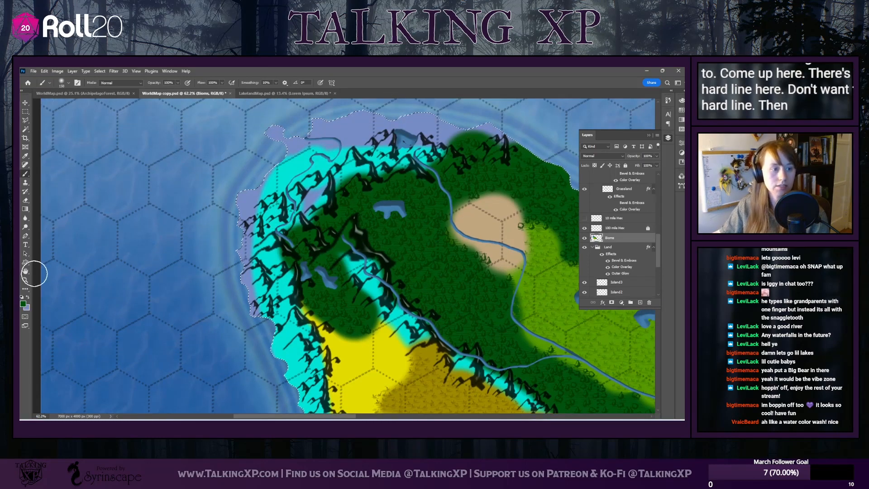
click(28, 297)
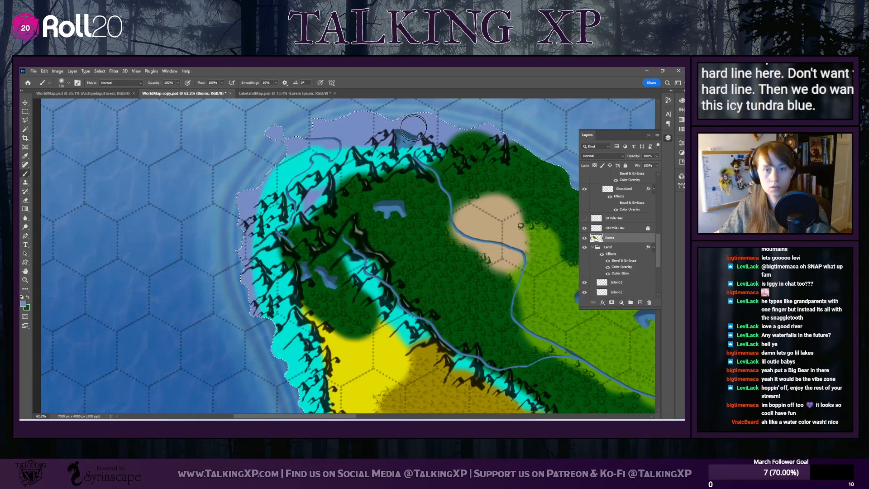
mouse_move(502, 118)
mouse_down()
mouse_move(515, 125)
mouse_move(468, 116)
mouse_move(432, 131)
mouse_move(344, 134)
mouse_move(288, 166)
mouse_move(248, 205)
mouse_move(261, 317)
mouse_up()
scroll(224, 298, down, 2)
scroll(225, 298, down, 3)
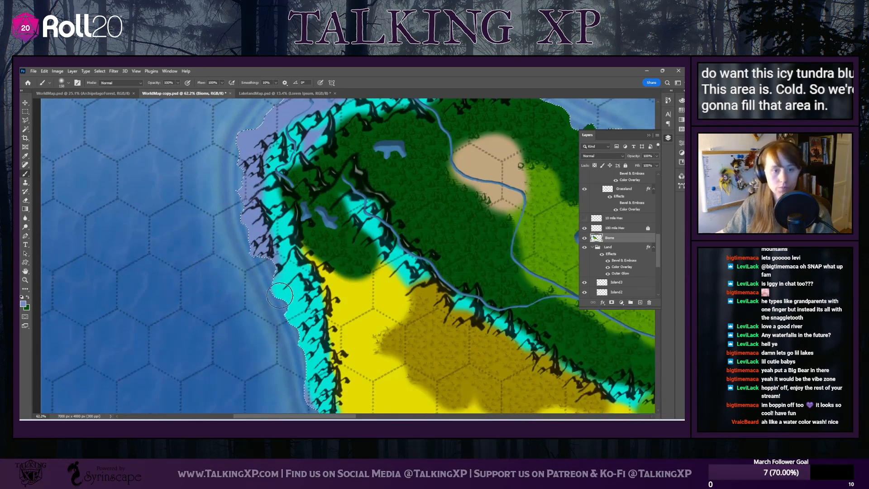
mouse_move(256, 242)
mouse_down()
mouse_move(274, 265)
mouse_move(277, 312)
mouse_move(302, 367)
mouse_move(297, 383)
mouse_up()
scroll(298, 382, down, 4)
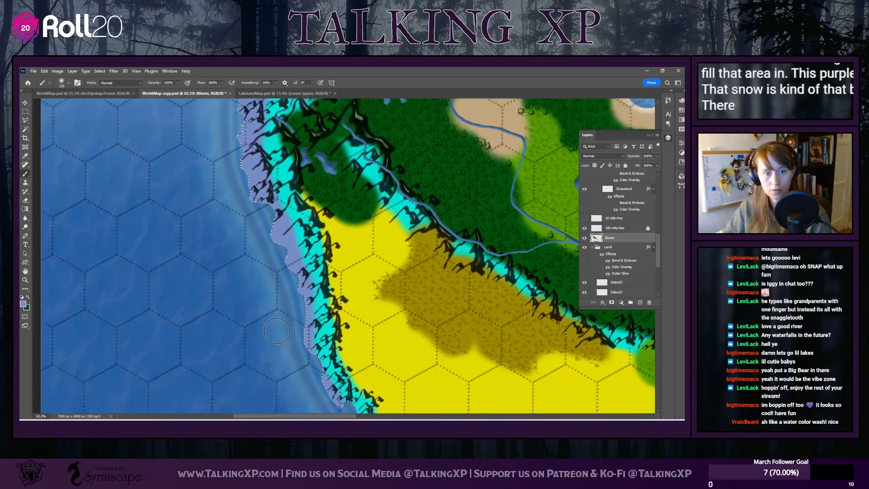
mouse_move(301, 331)
mouse_down()
mouse_move(345, 374)
mouse_move(351, 400)
mouse_move(349, 371)
mouse_move(332, 360)
mouse_up()
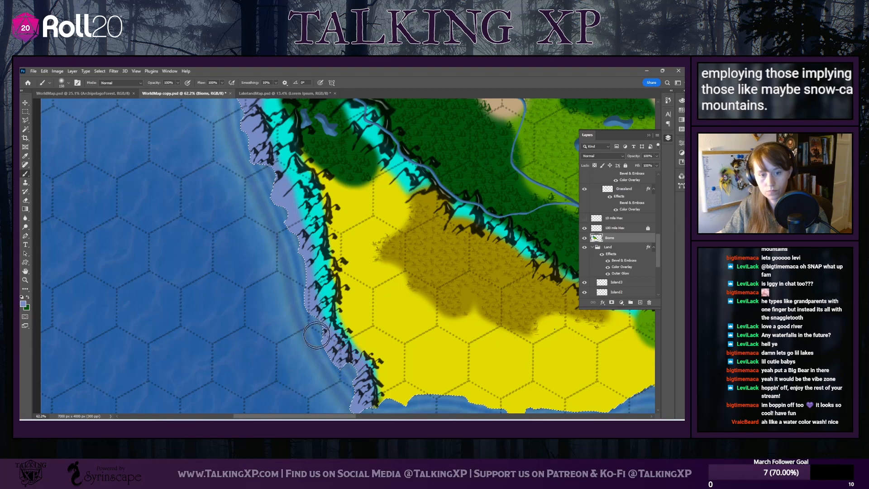
Sample the mountain cyan and lighten the foreground color to a pale icy tint, #bbefec
scroll(272, 283, up, 7)
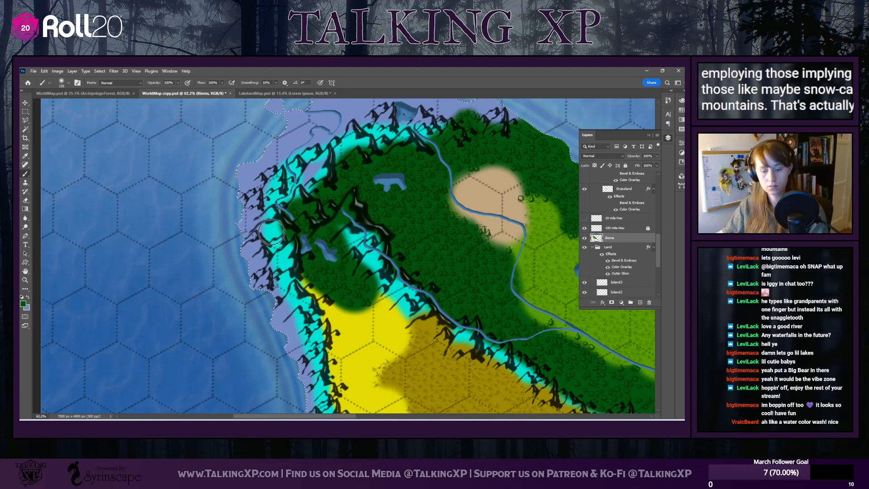
key(x)
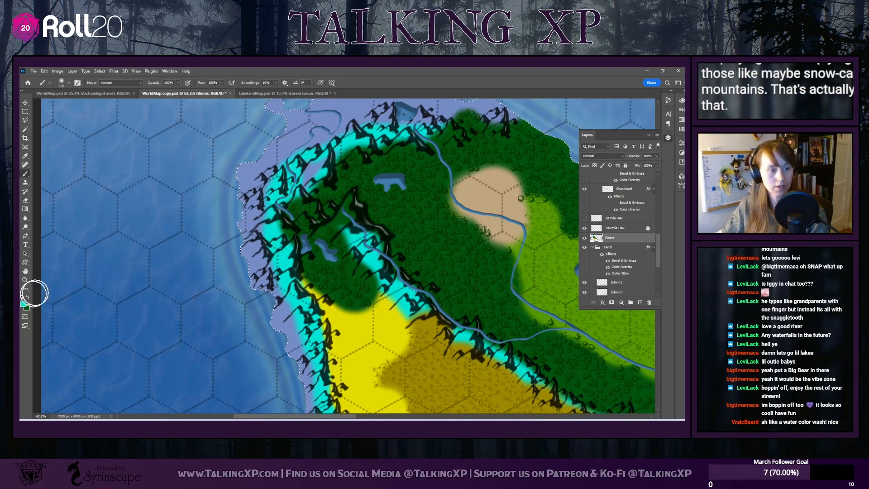
click(23, 304)
drag(310, 210, 310, 196)
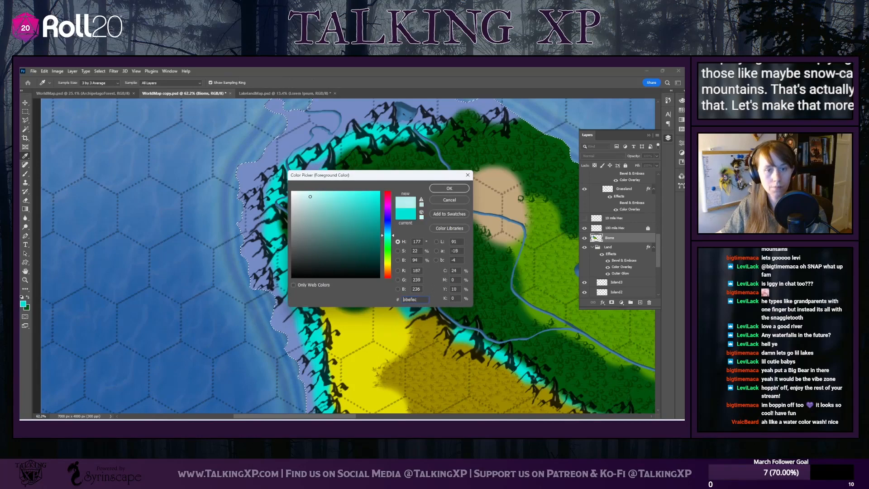
click(431, 190)
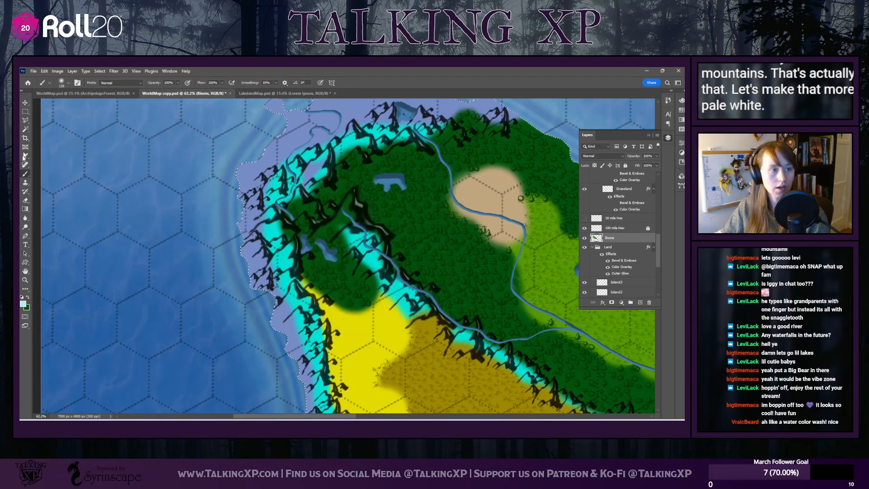
Reduce the soft brush to 36 px and paint pale snowcaps along the peaks of the western mountain range
click(68, 83)
drag(70, 105, 64, 105)
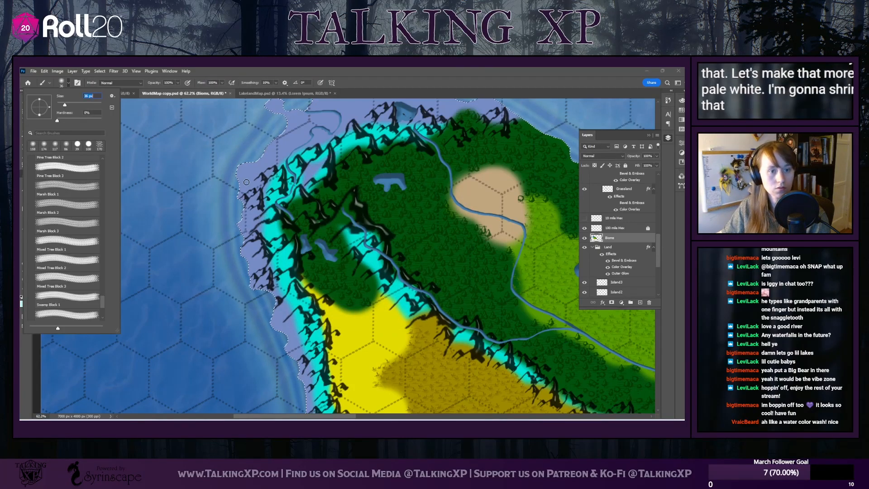
click(280, 176)
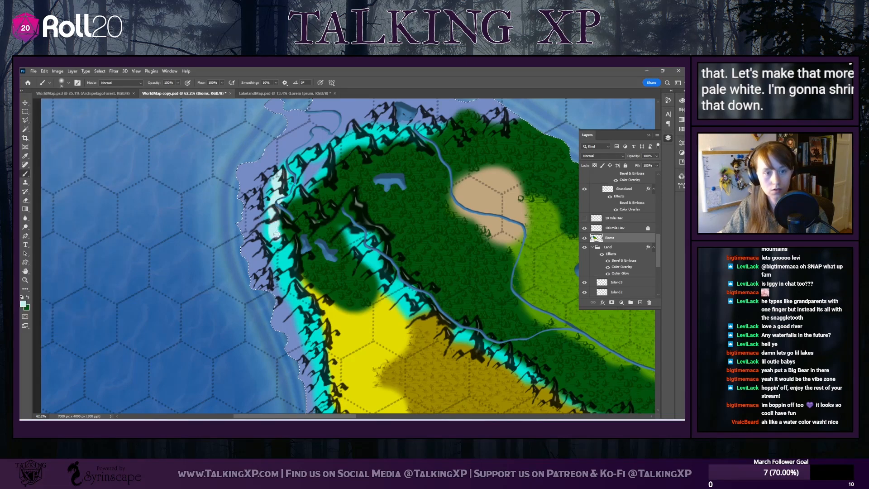
mouse_move(276, 235)
mouse_down()
mouse_move(289, 286)
mouse_move(308, 300)
mouse_move(303, 315)
mouse_move(327, 325)
mouse_move(321, 342)
mouse_up()
scroll(316, 290, down, 3)
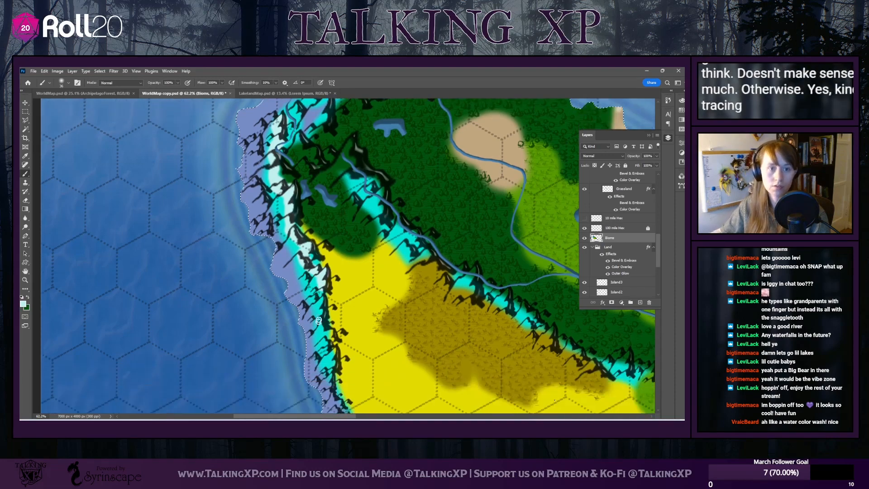
drag(321, 244, 321, 249)
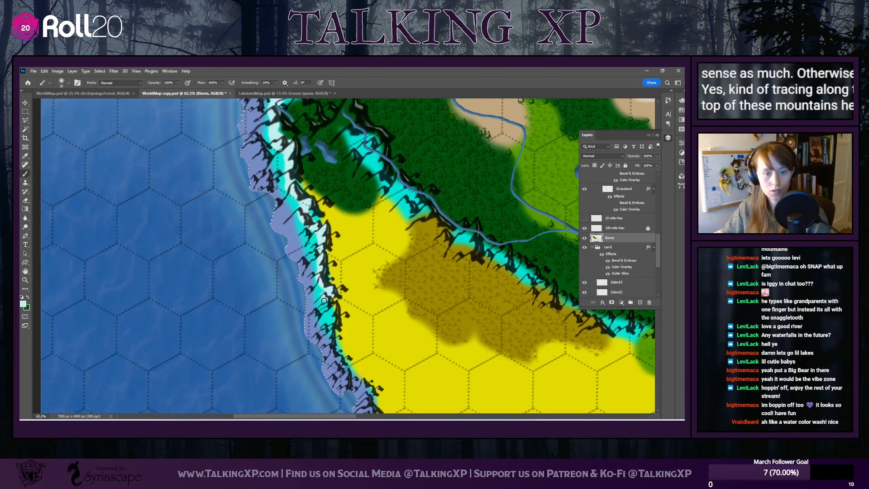
drag(332, 331, 333, 348)
scroll(334, 347, down, 3)
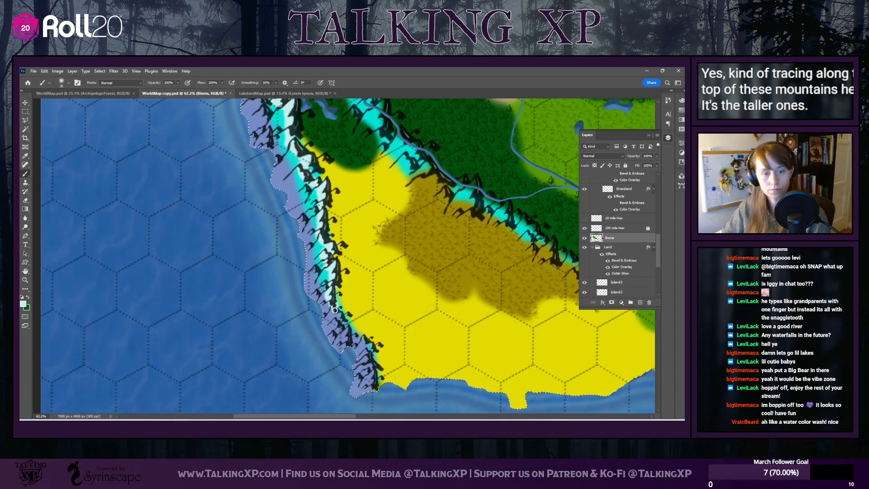
Paint pale snow over the tall peaks north of the inland lake and across the northern mountain range
scroll(417, 269, up, 2)
scroll(417, 269, up, 6)
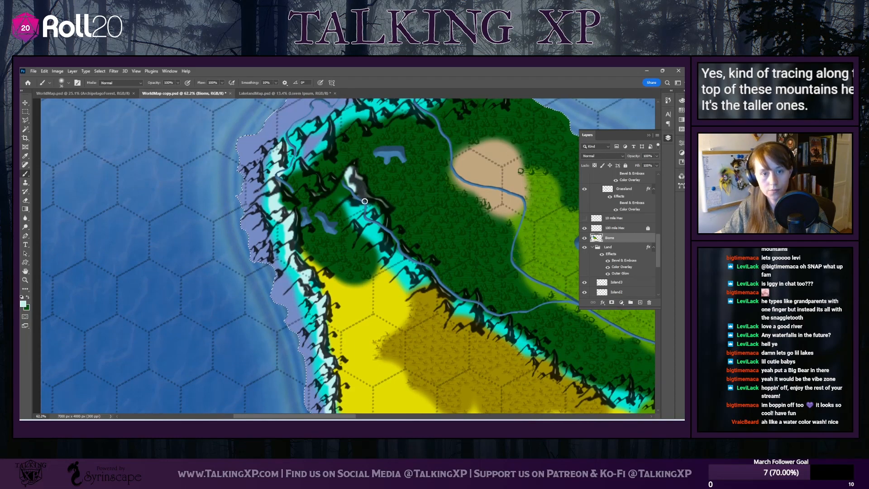
drag(361, 203, 372, 217)
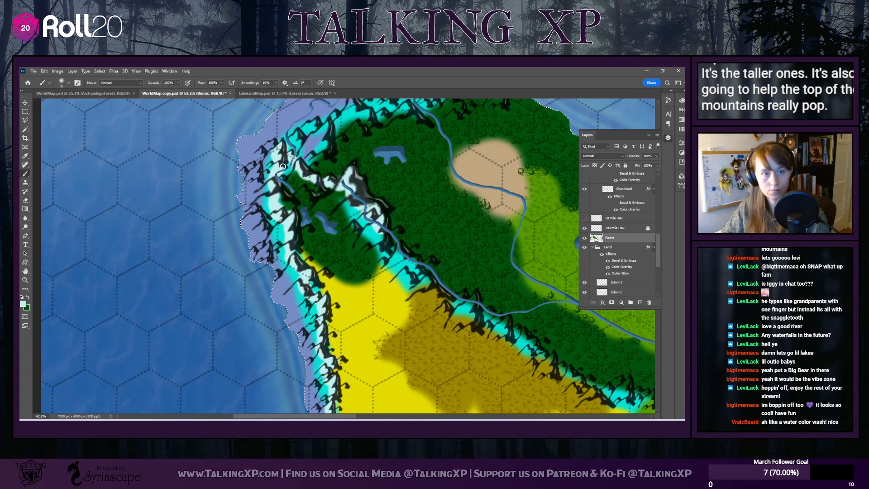
scroll(283, 167, up, 3)
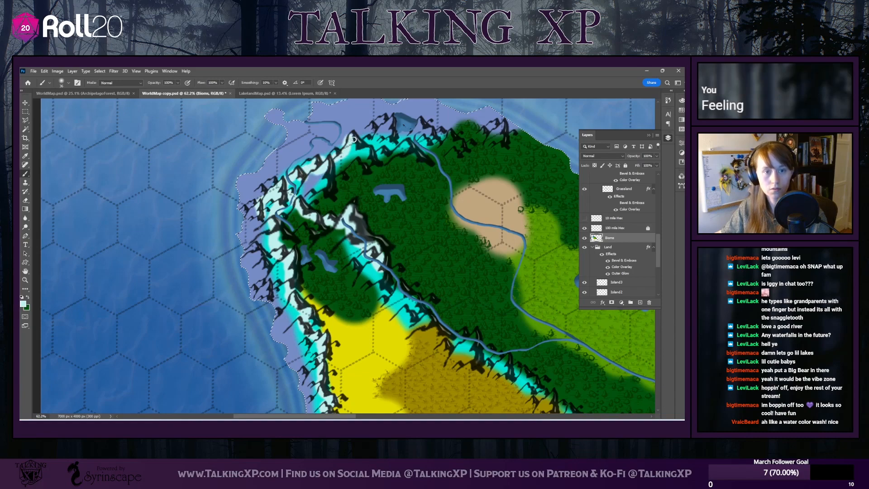
scroll(349, 150, up, 2)
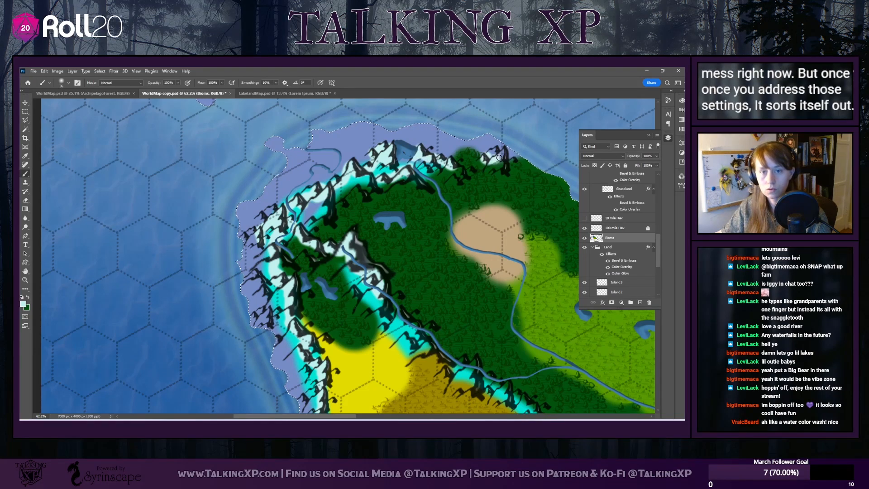
Continue the pale snowcaps along the central diagonal range, ending partway into the forested southeastern mountains
scroll(394, 236, down, 3)
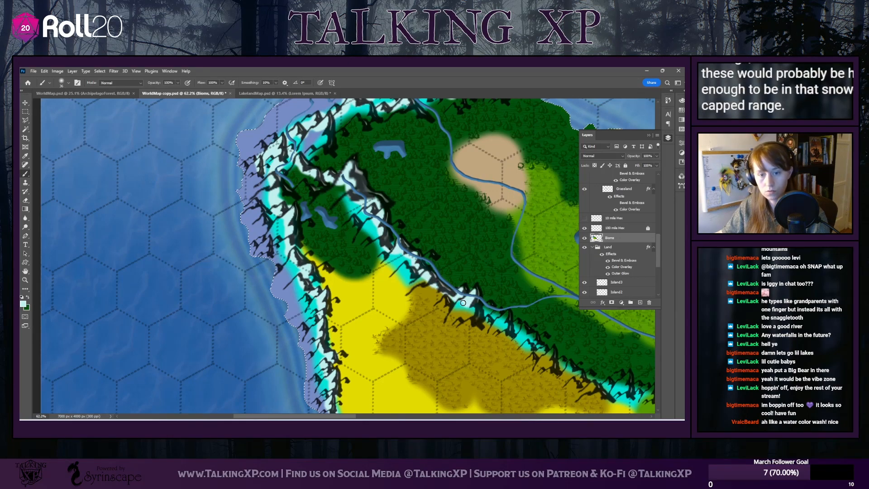
scroll(403, 357, down, 2)
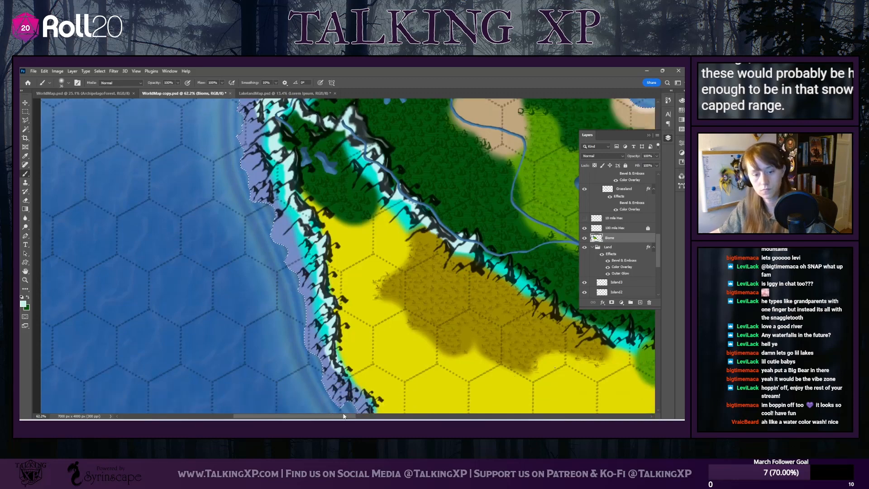
drag(302, 417, 337, 417)
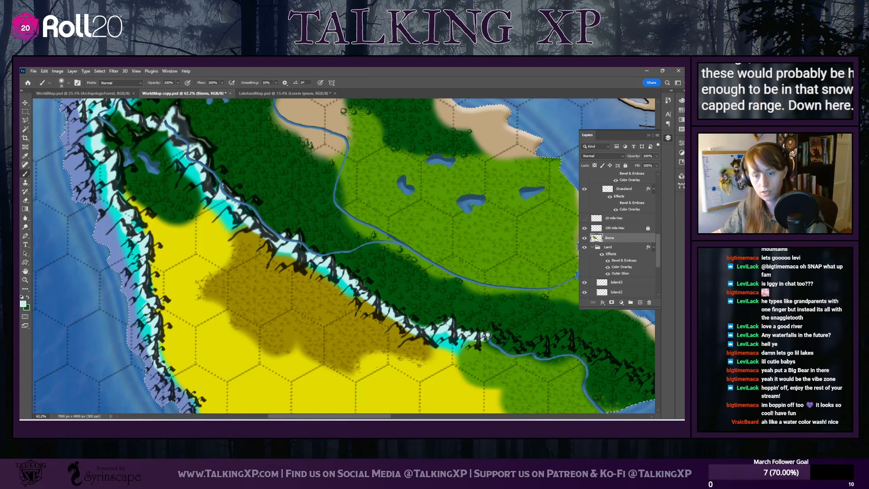
drag(488, 335, 533, 347)
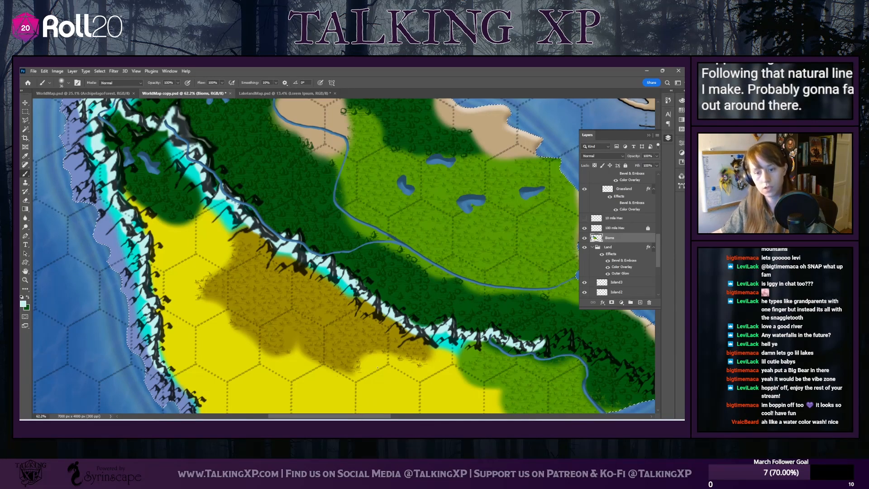
Add small pale snowcaps to the tallest peaks on the curved island southeast of the continent
scroll(453, 404, right, 5)
scroll(454, 405, down, 5)
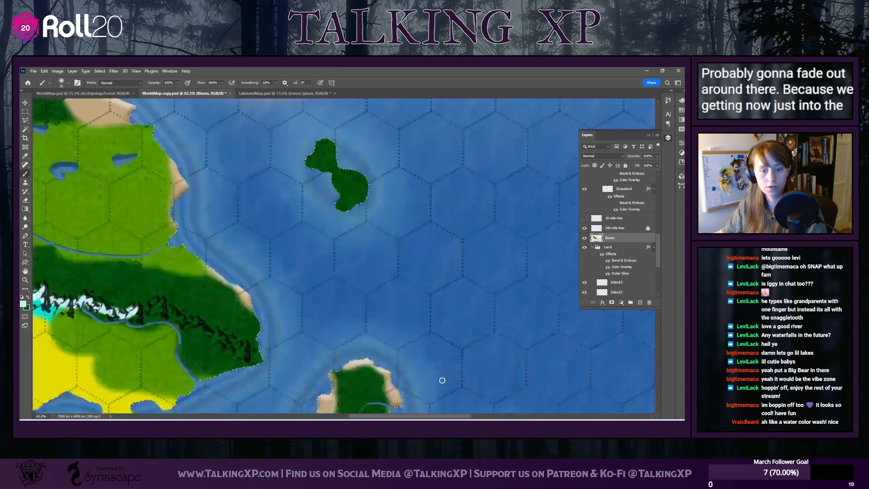
drag(395, 335, 406, 344)
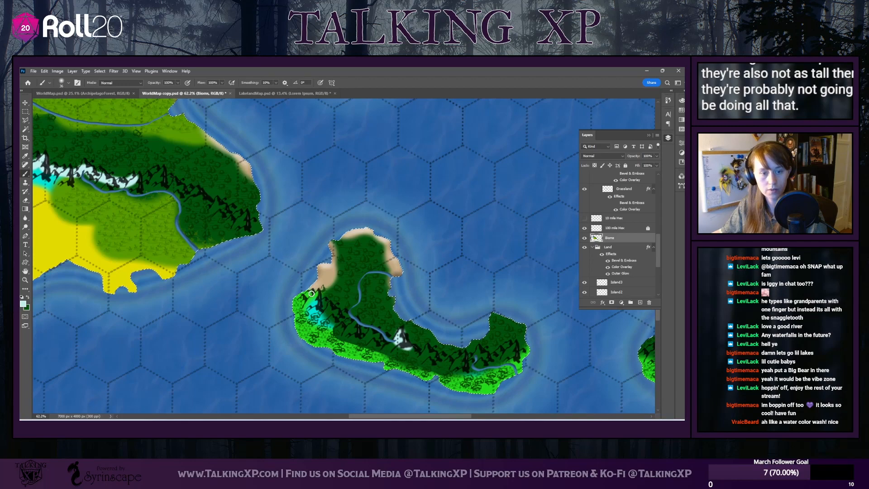
drag(311, 294, 335, 312)
drag(427, 350, 434, 354)
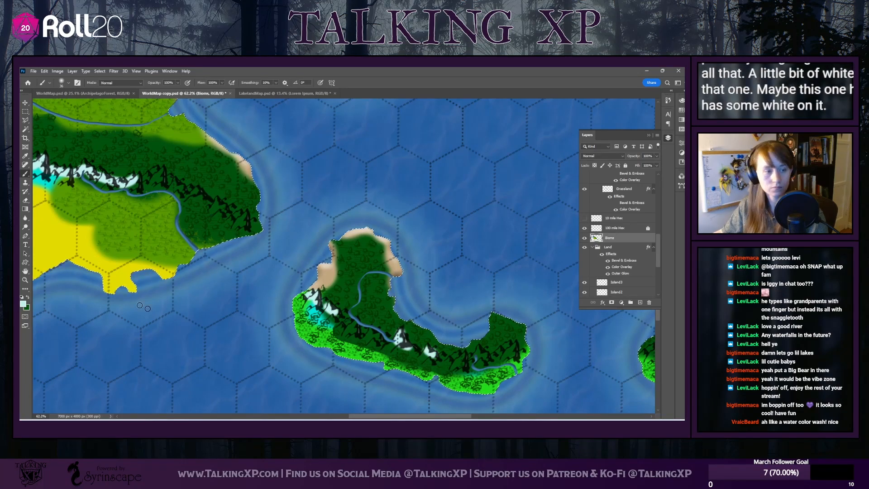
Switch the foreground to bright jungle green and paint it over the remaining cyan below the curved island's mountains
click(27, 308)
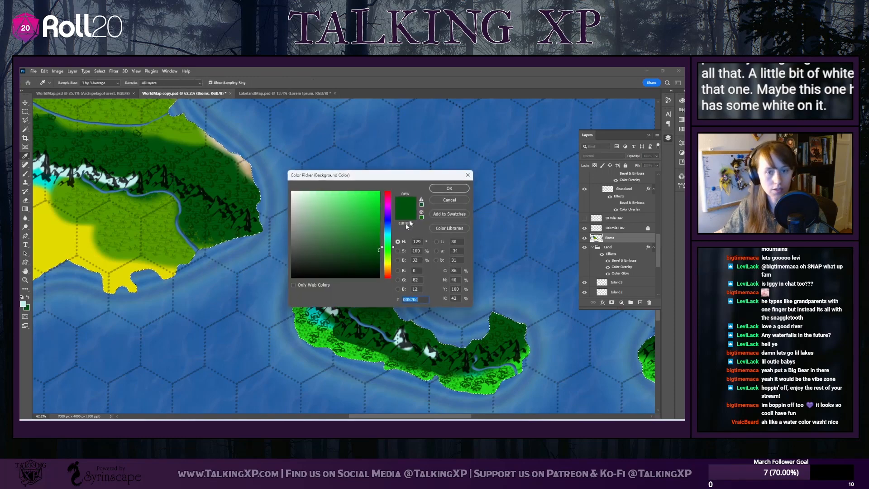
click(441, 193)
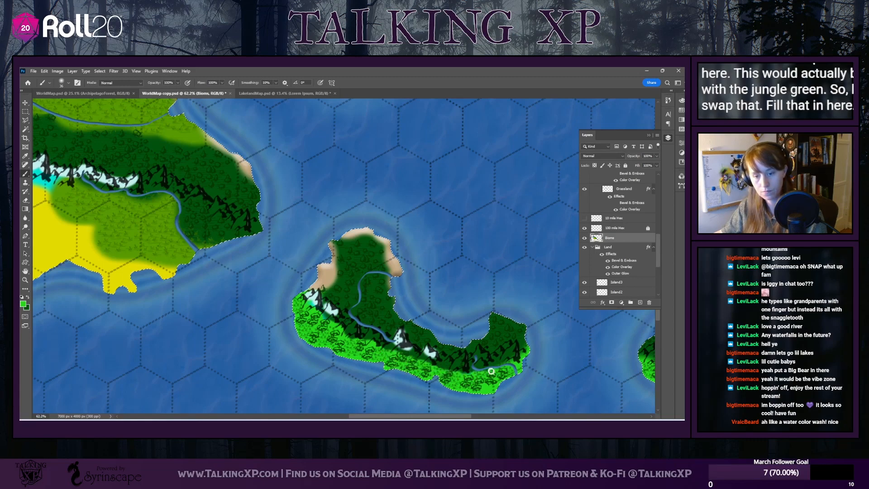
drag(382, 415, 251, 398)
scroll(321, 362, down, 6)
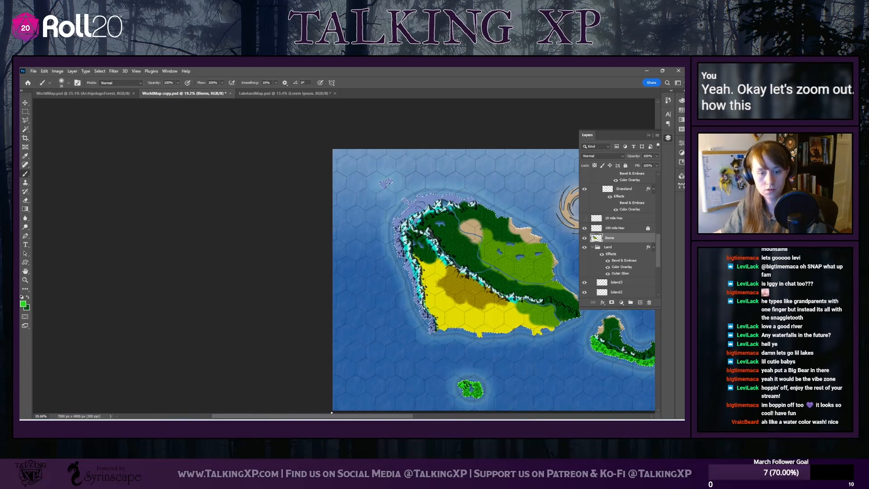
Lower the Biome layer's opacity to 20% so the painted colors only lightly tint the terrain
drag(380, 416, 466, 416)
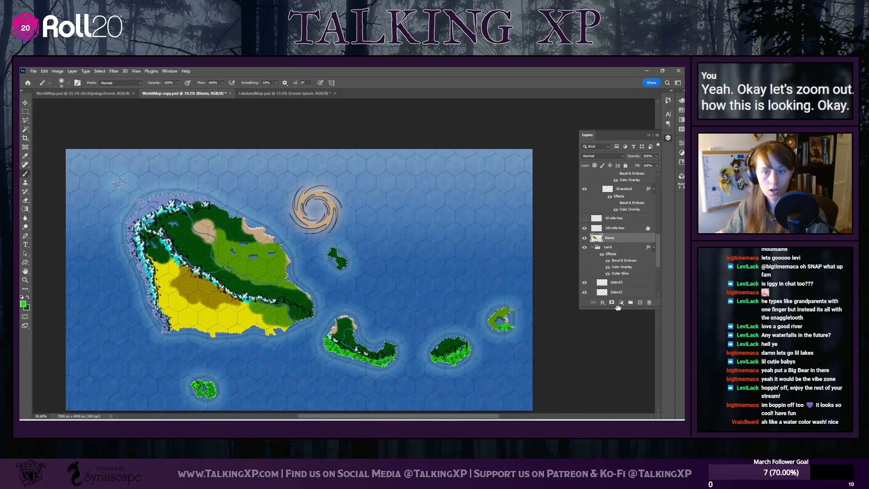
click(657, 156)
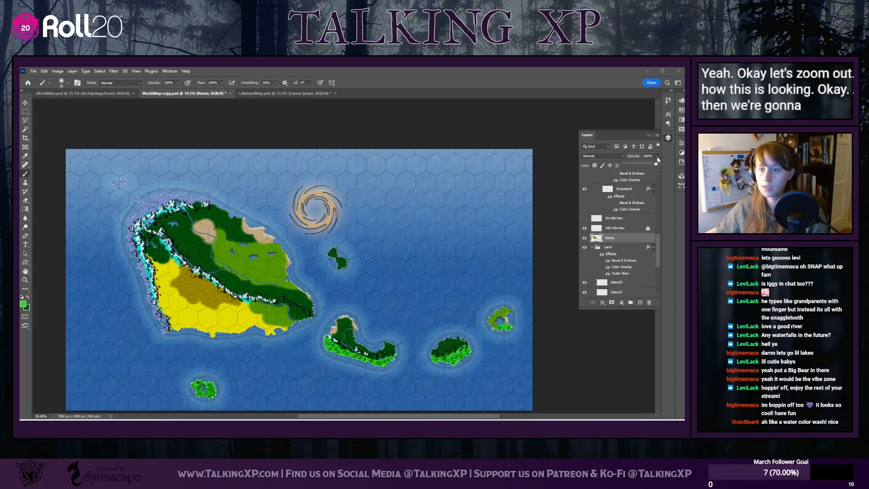
drag(657, 164, 635, 169)
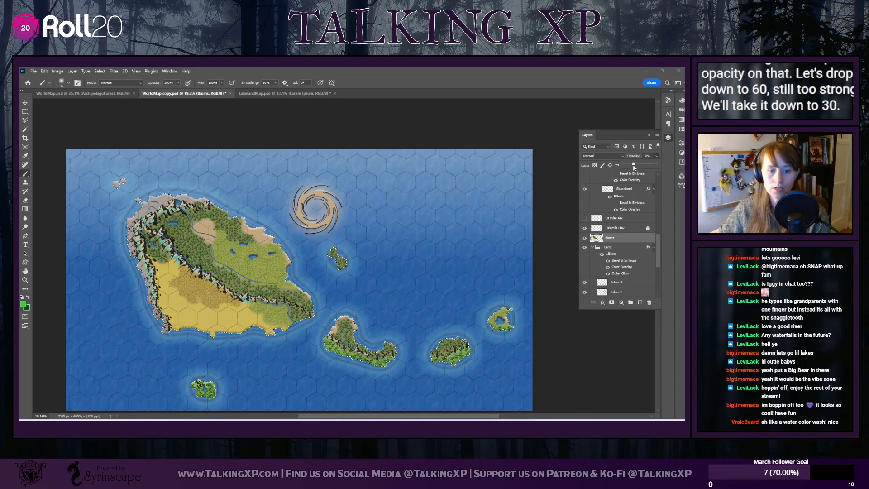
drag(634, 167, 631, 167)
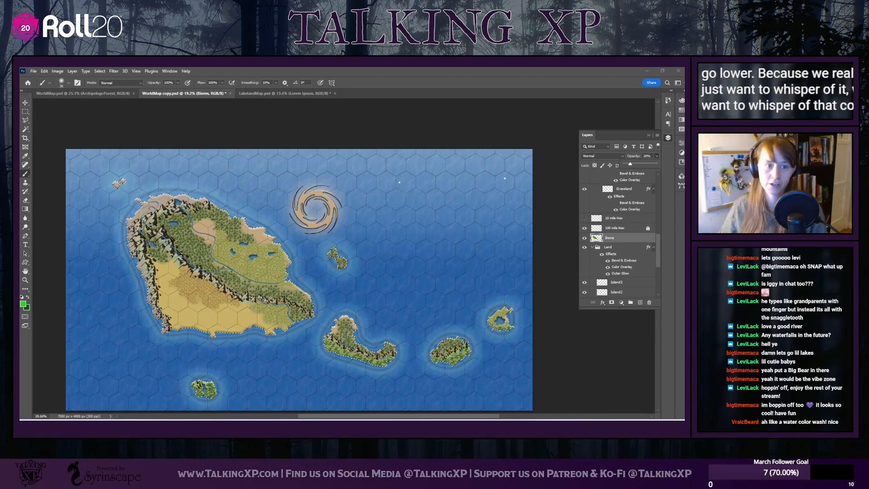
Deselect the Biome layer and clear the active selection outlining the landmasses
scroll(648, 262, down, 3)
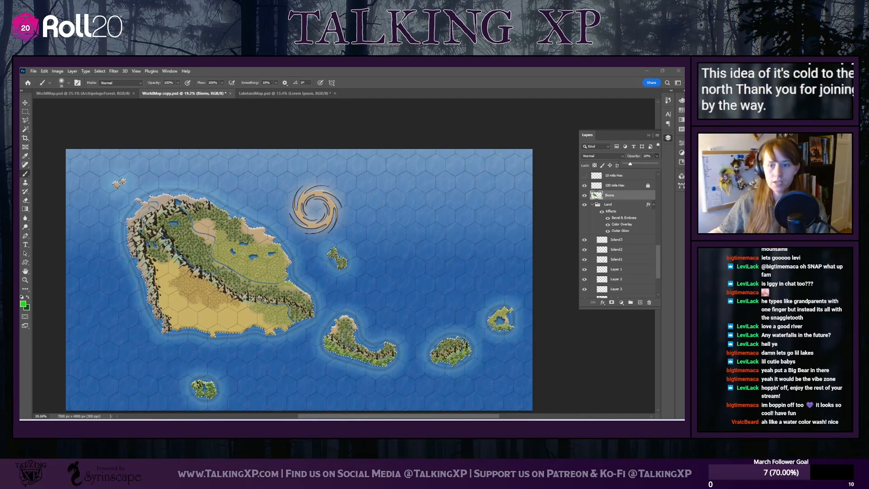
scroll(299, 281, down, 3)
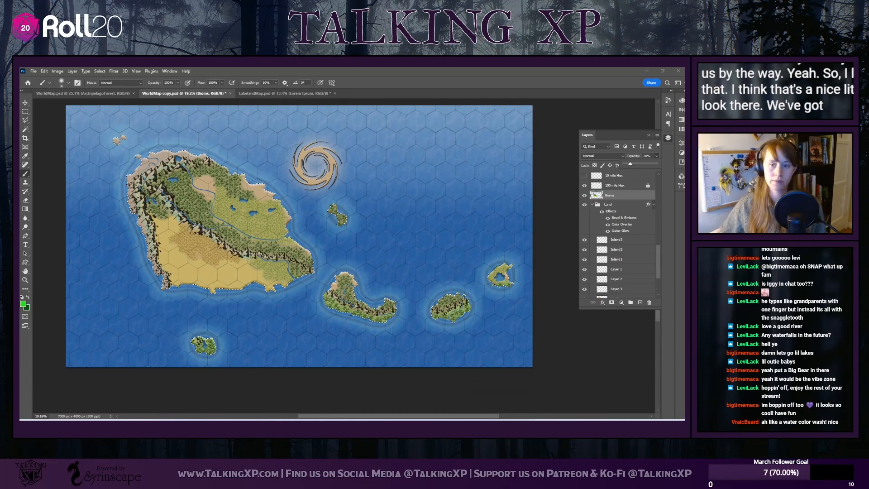
scroll(616, 270, down, 2)
scroll(616, 254, up, 5)
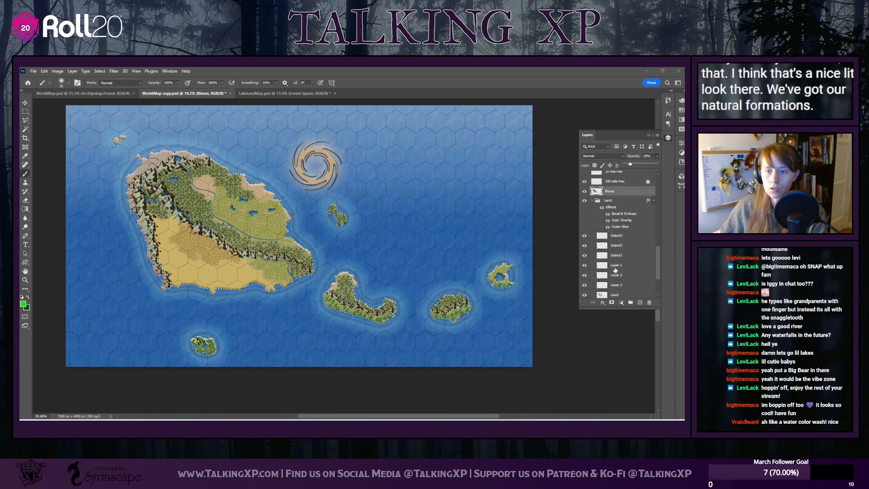
click(99, 71)
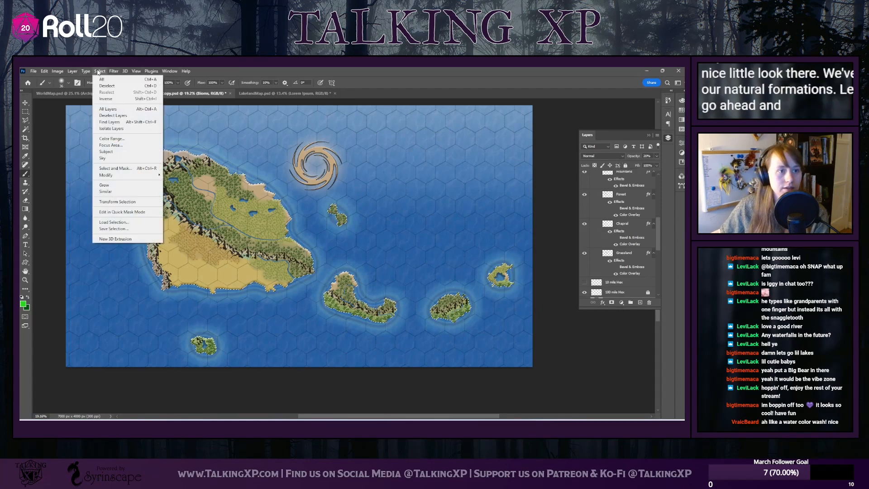
click(113, 115)
click(100, 71)
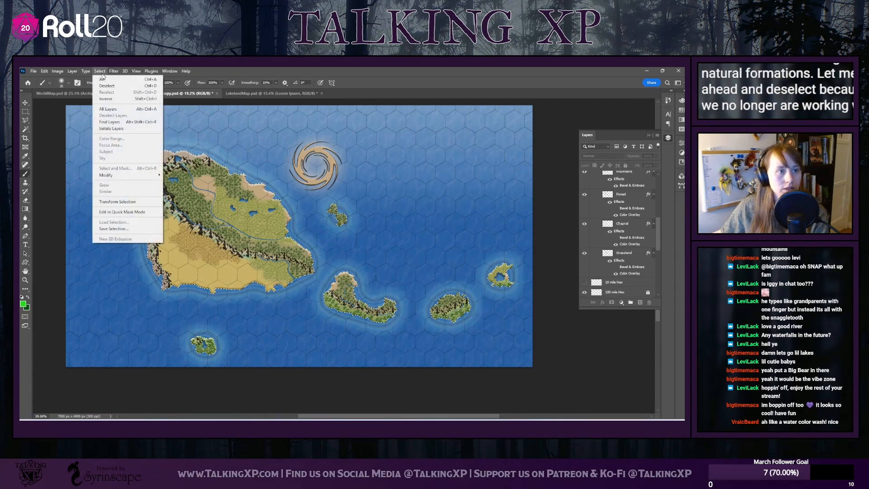
click(104, 88)
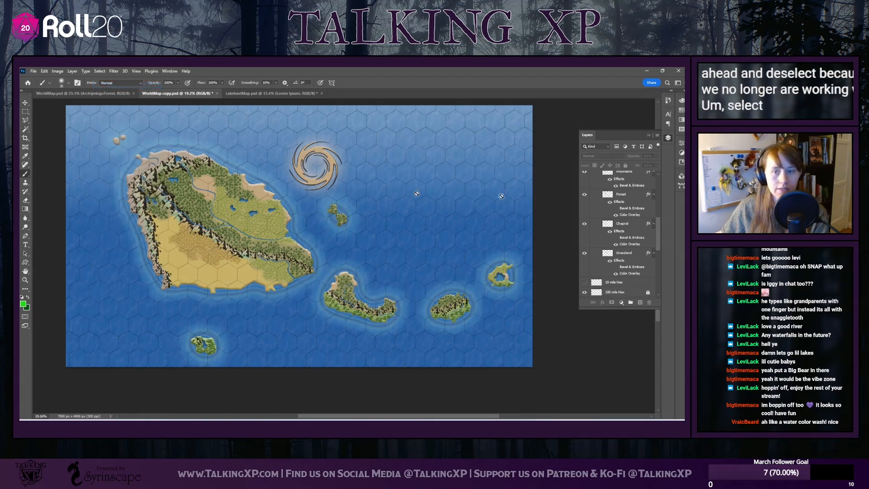
Toggle the Hurricane layer's visibility off and on, and move the hurricane symbol southeast into the open eastern sea
scroll(607, 222, up, 8)
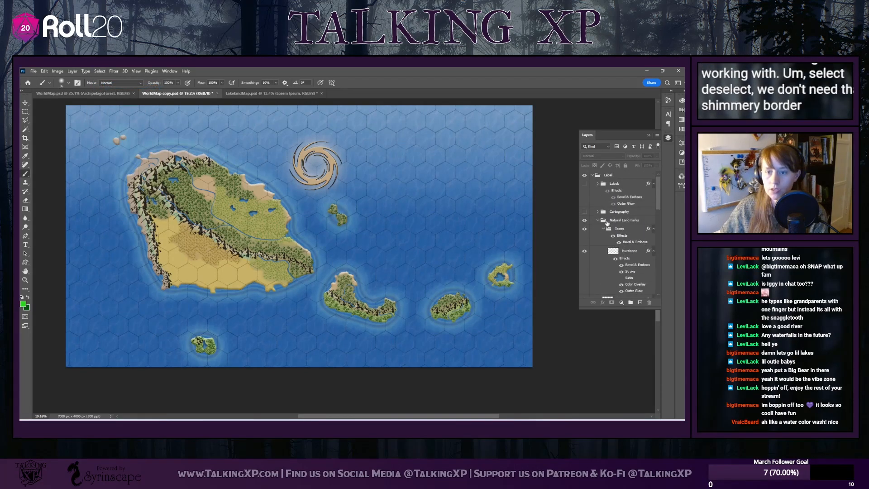
click(585, 251)
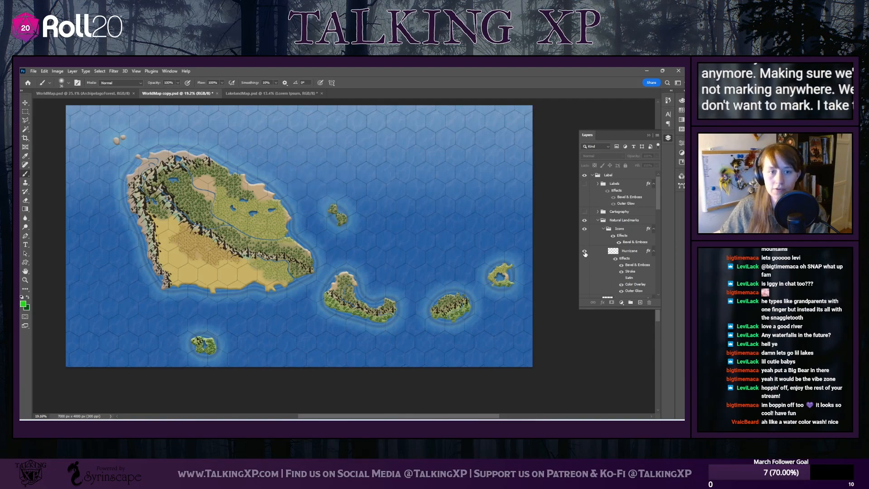
click(585, 251)
key(v)
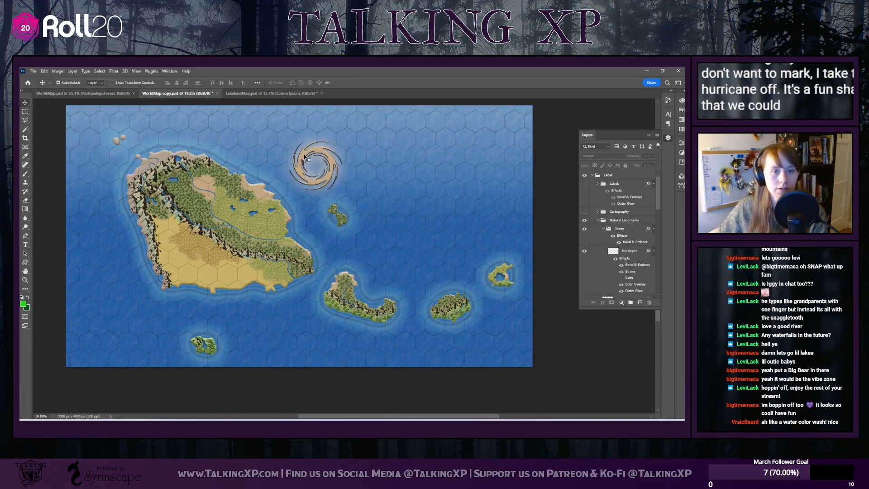
drag(305, 158, 422, 204)
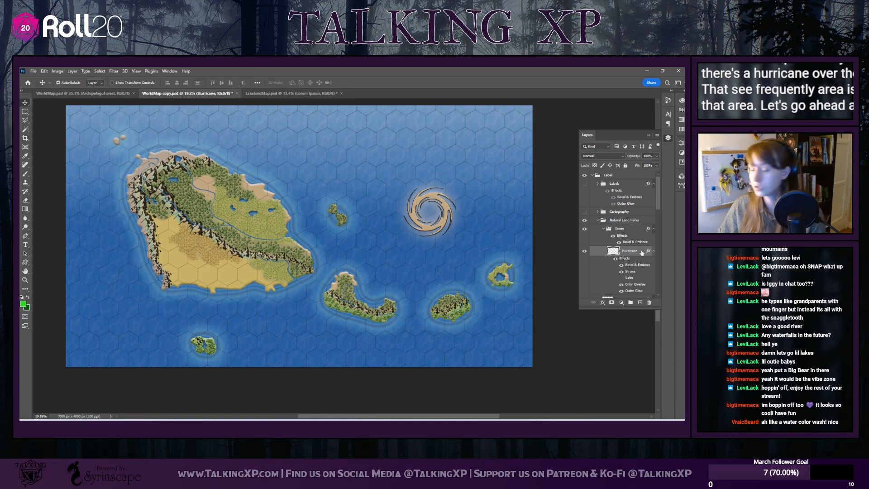
Collapse the Natural Landmarks group, and expand the Cartography group and make it visible
scroll(642, 253, down, 2)
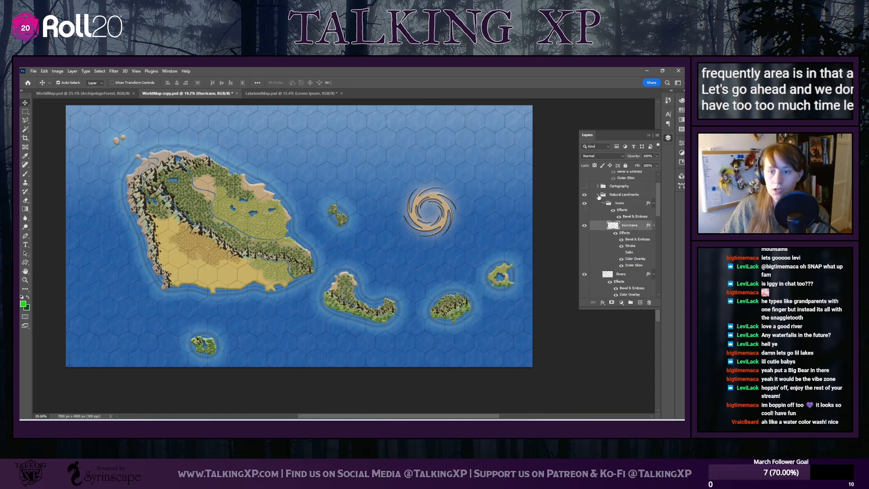
click(598, 194)
click(598, 186)
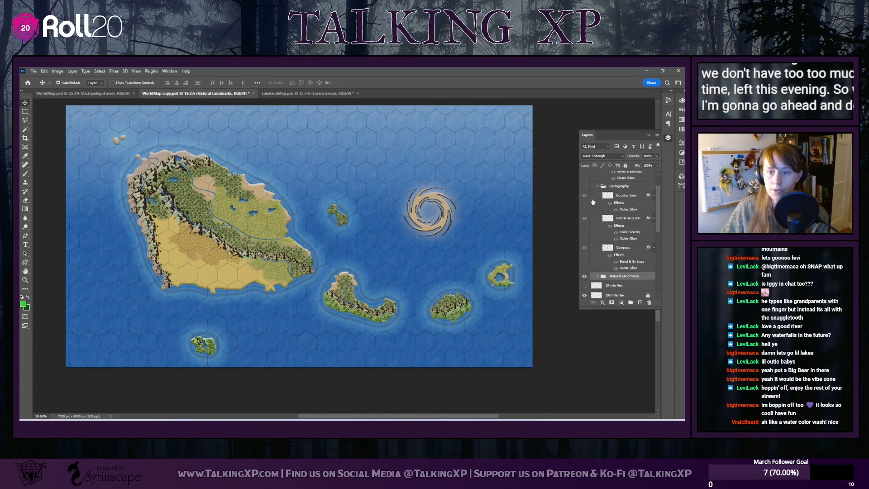
click(584, 186)
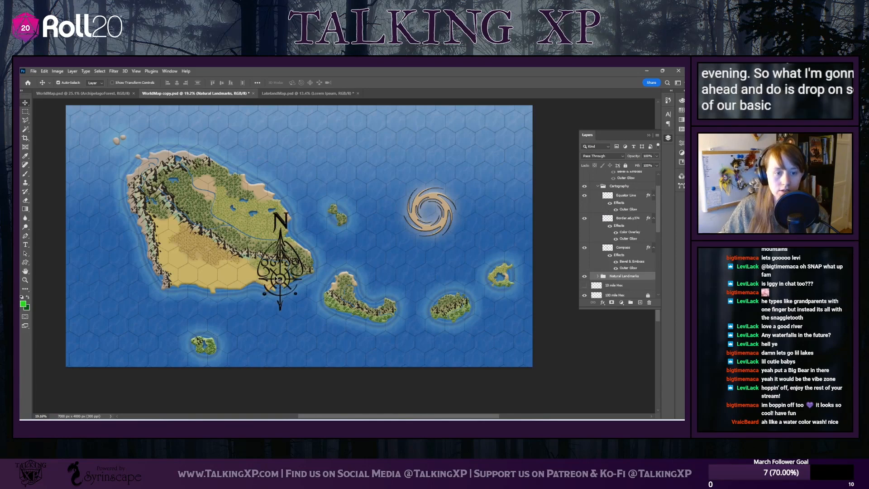
Move the compass rose to the map's southwest corner and scale it down proportionally to fit there
drag(277, 281, 88, 332)
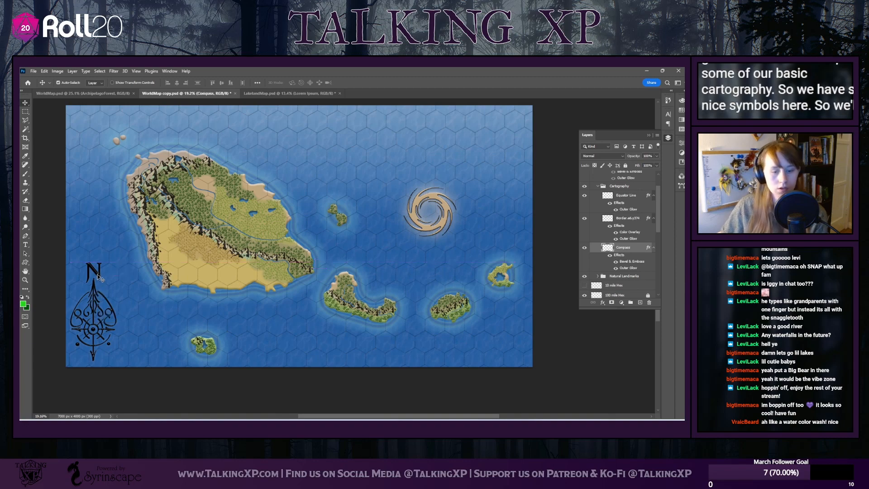
key(ctrl+t)
drag(117, 263, 105, 288)
drag(91, 317, 97, 317)
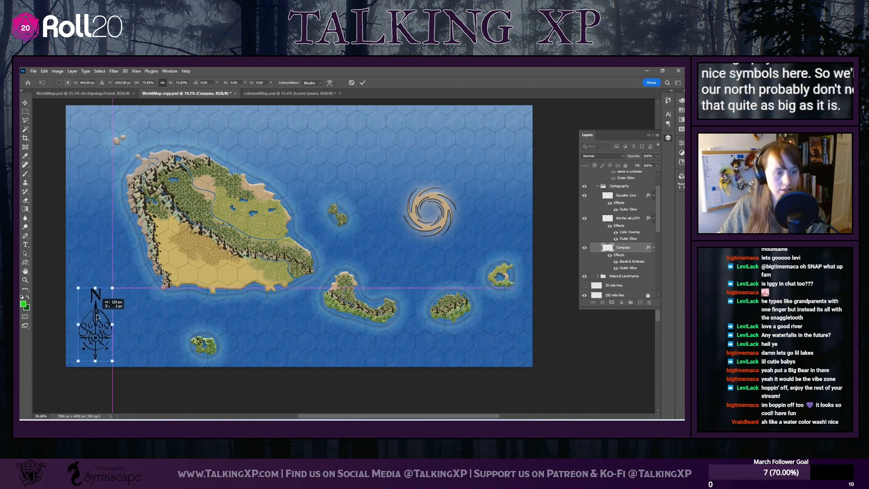
scroll(610, 253, up, 2)
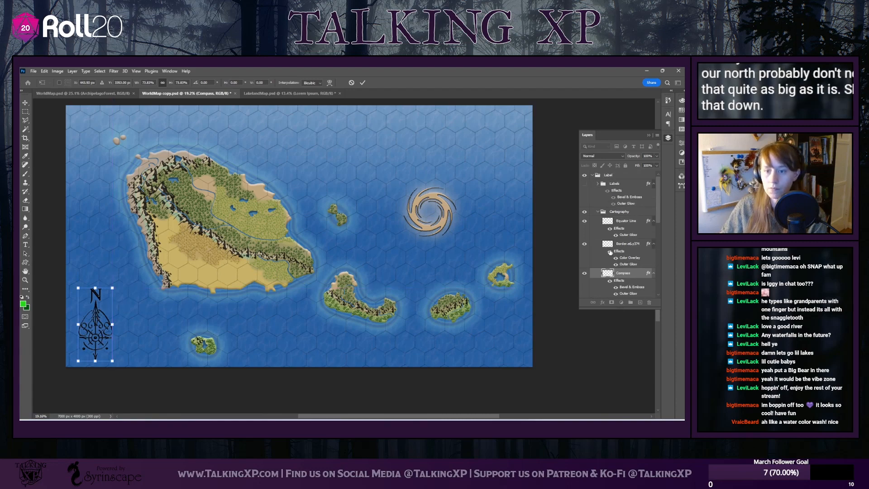
key(Return)
Set up the Dashed Line brush on the Equator Line layer and adjust the brush size
click(624, 222)
scroll(370, 245, up, 2)
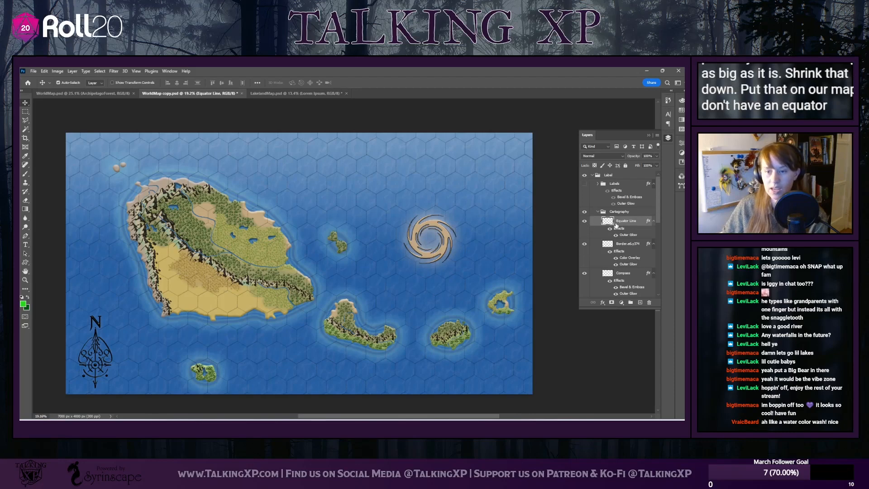
scroll(602, 254, down, 3)
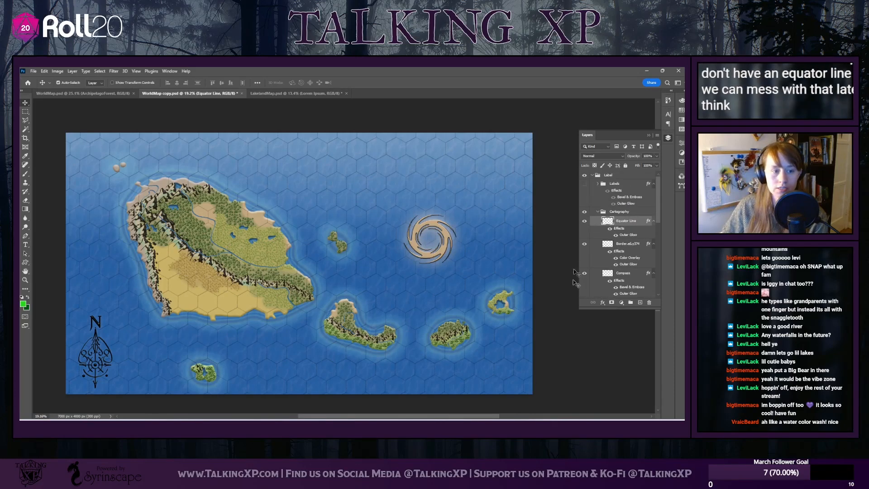
scroll(624, 196, up, 3)
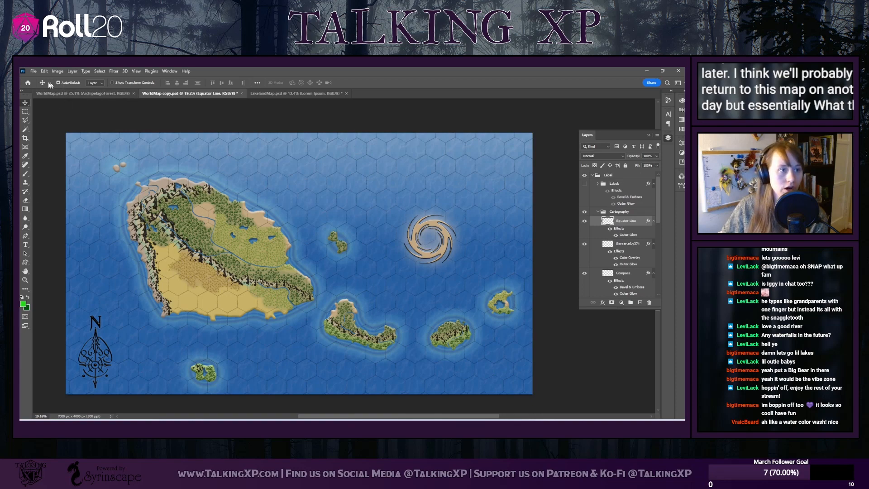
click(26, 173)
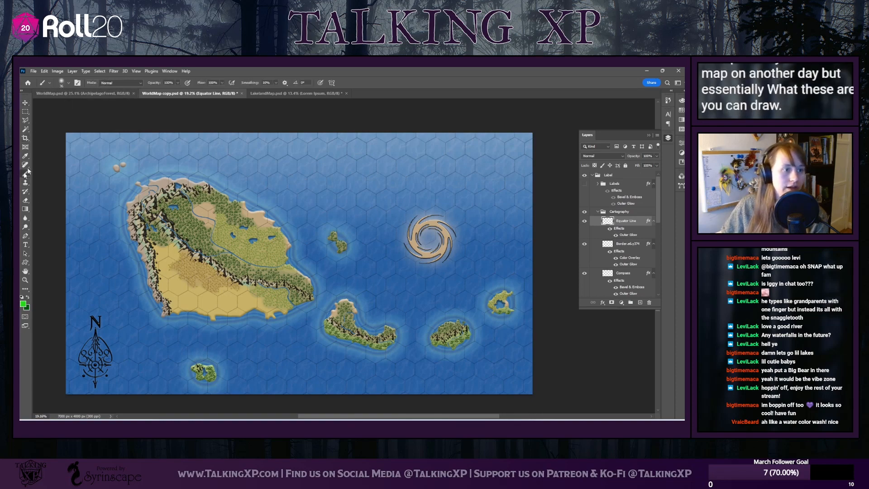
click(62, 81)
drag(103, 302, 107, 187)
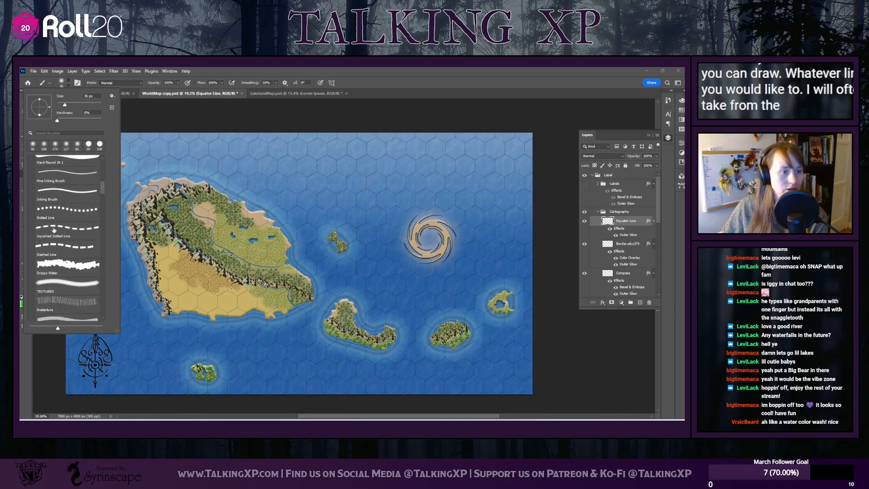
click(65, 249)
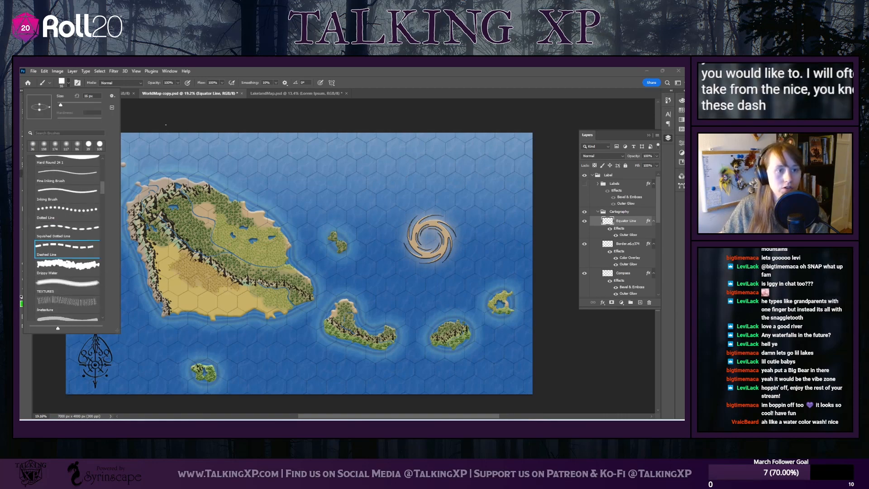
click(70, 97)
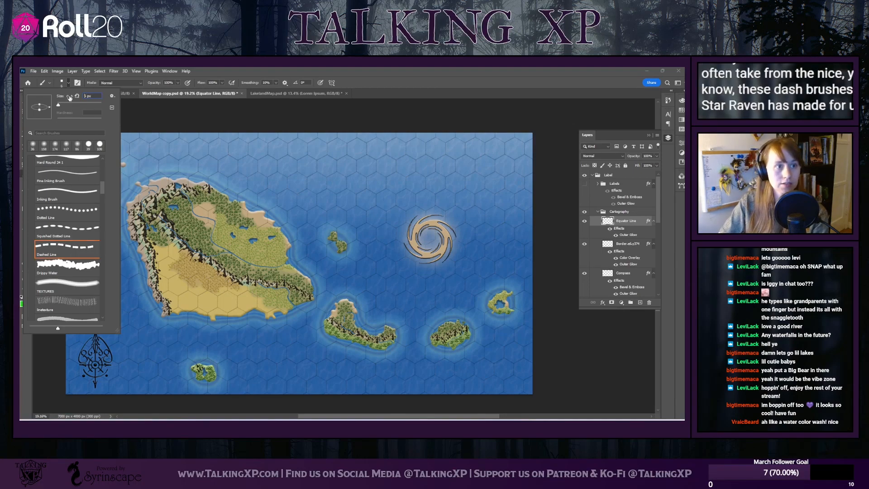
key(Return)
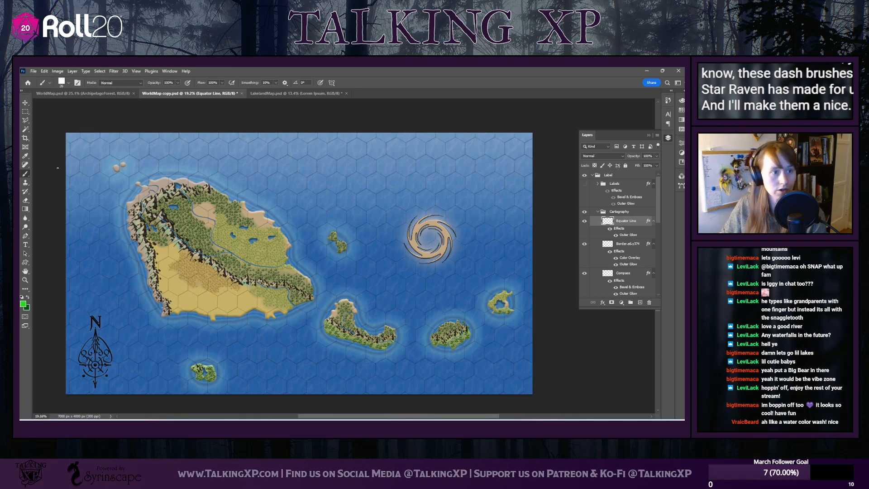
drag(57, 168, 101, 172)
drag(169, 168, 511, 237)
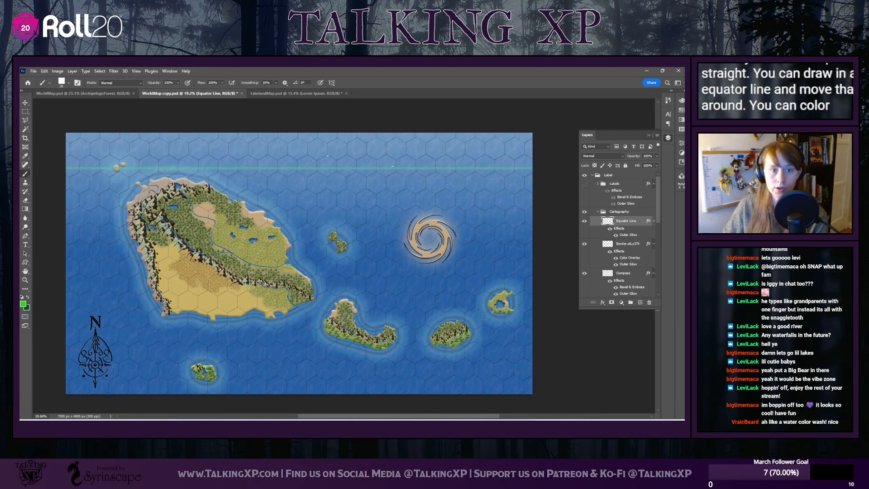
key(ctrl+z)
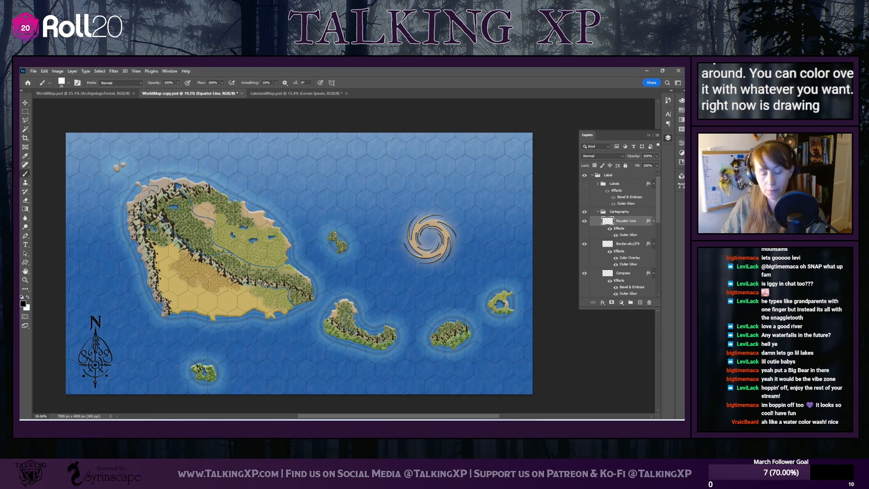
With black as the foreground, draw a straight dashed equator line along the map's southern edge and move the compass up above it
scroll(220, 329, down, 2)
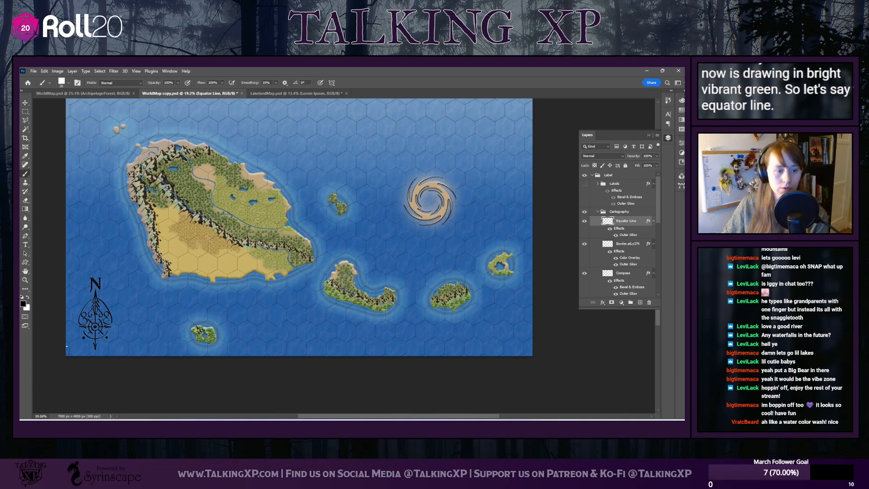
mouse_move(58, 349)
mouse_down()
mouse_move(157, 349)
mouse_move(351, 375)
mouse_up()
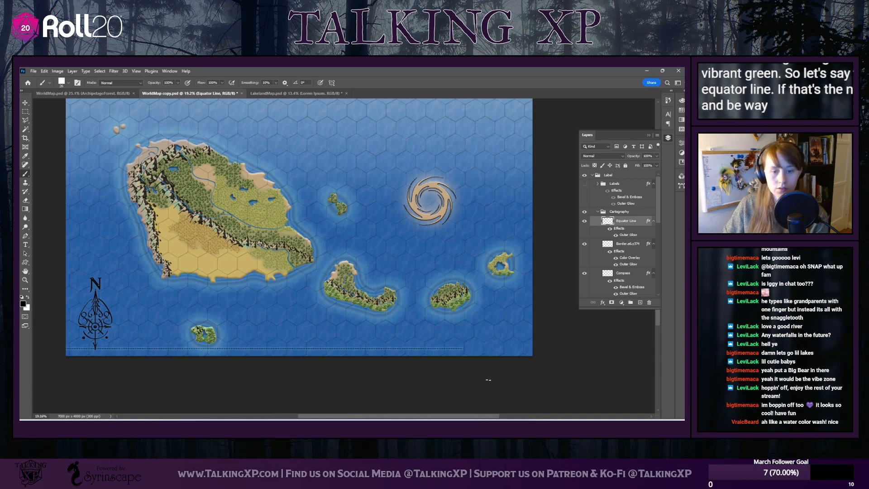
drag(488, 380, 565, 386)
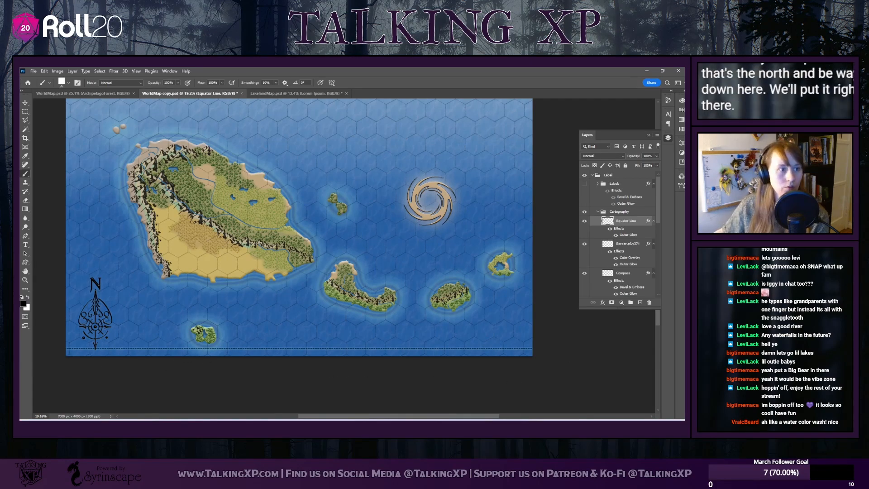
click(25, 104)
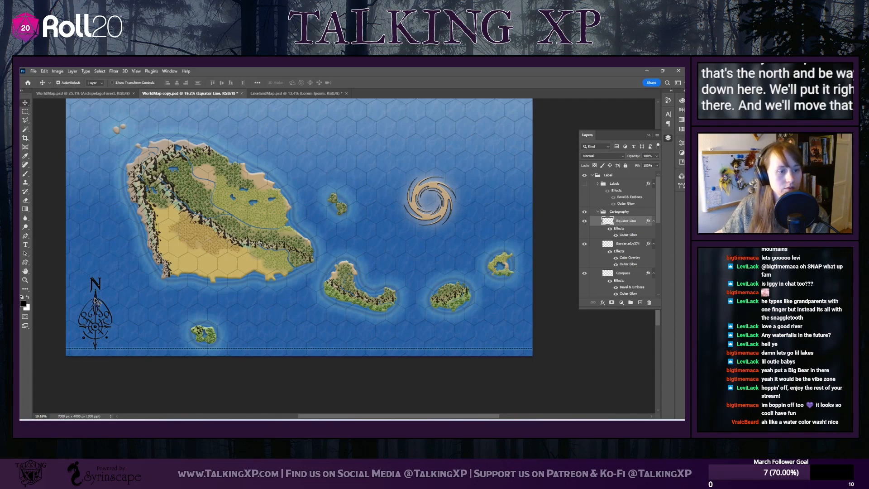
drag(96, 299, 96, 292)
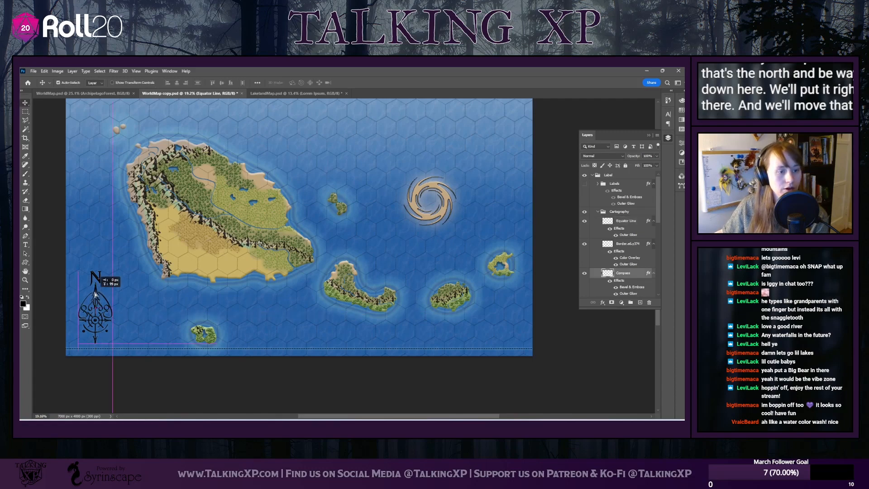
click(629, 244)
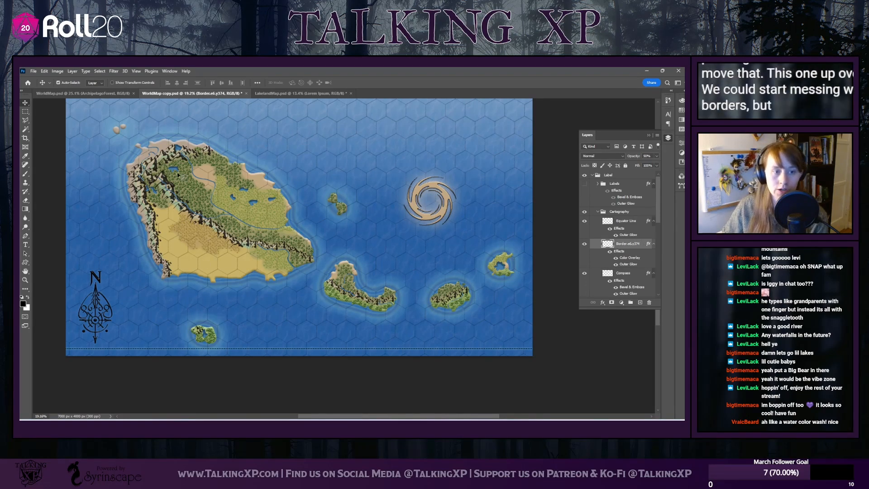
scroll(242, 236, up, 2)
scroll(242, 235, up, 2)
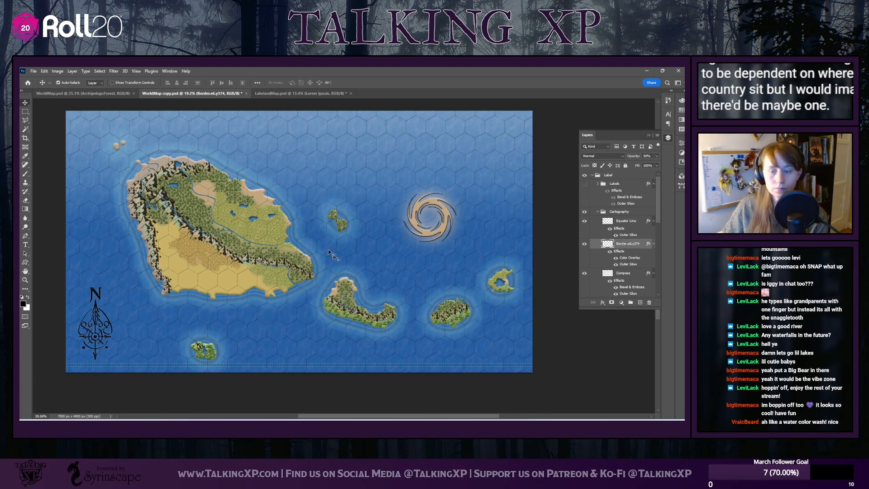
scroll(156, 205, up, 2)
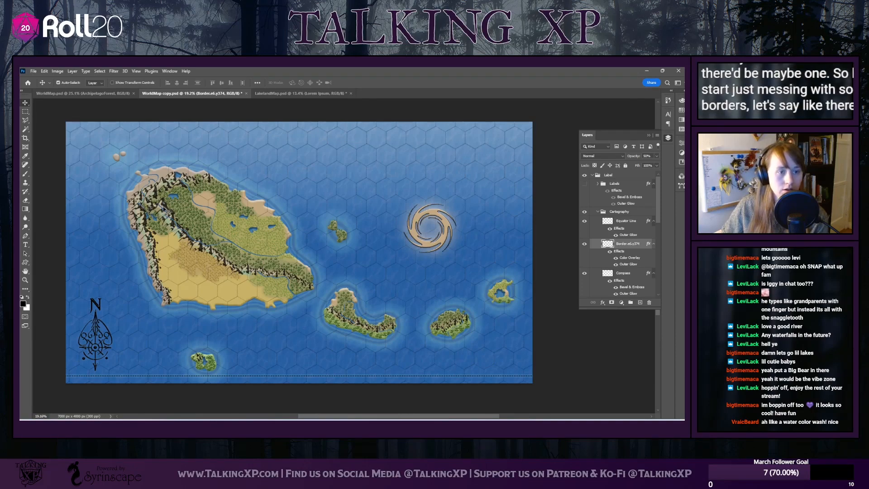
scroll(183, 244, up, 5)
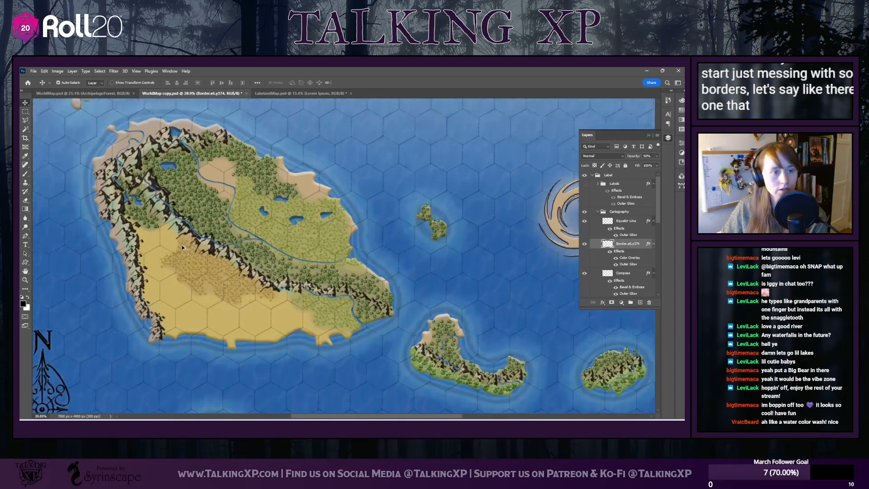
scroll(141, 192, up, 3)
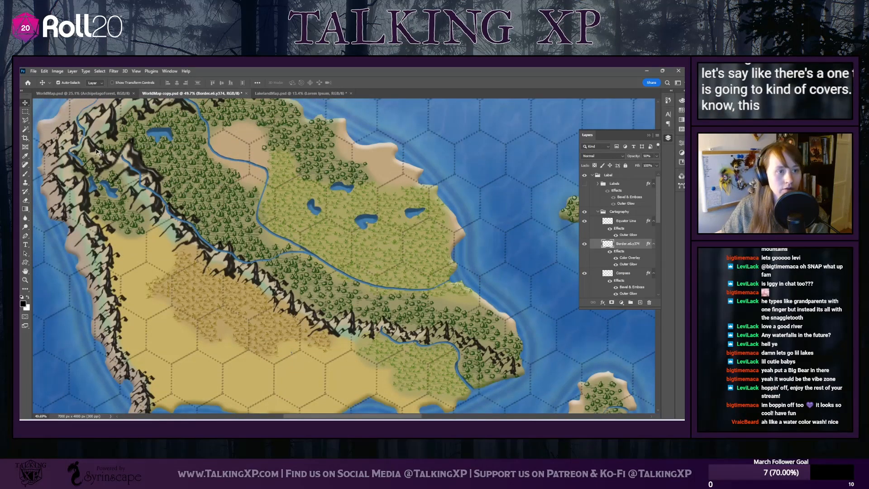
drag(95, 148, 97, 149)
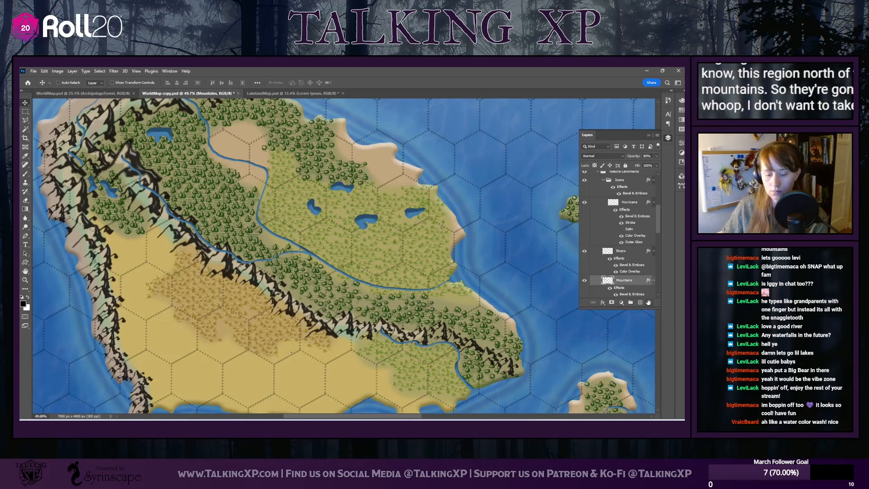
key(ctrl+z)
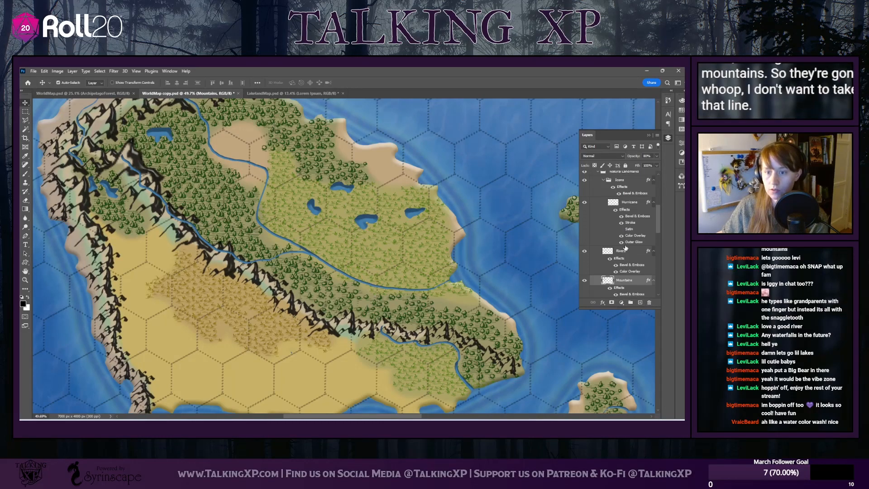
Lock the entire Natural Landmarks group against editing and accidental moves
scroll(626, 248, up, 2)
click(634, 207)
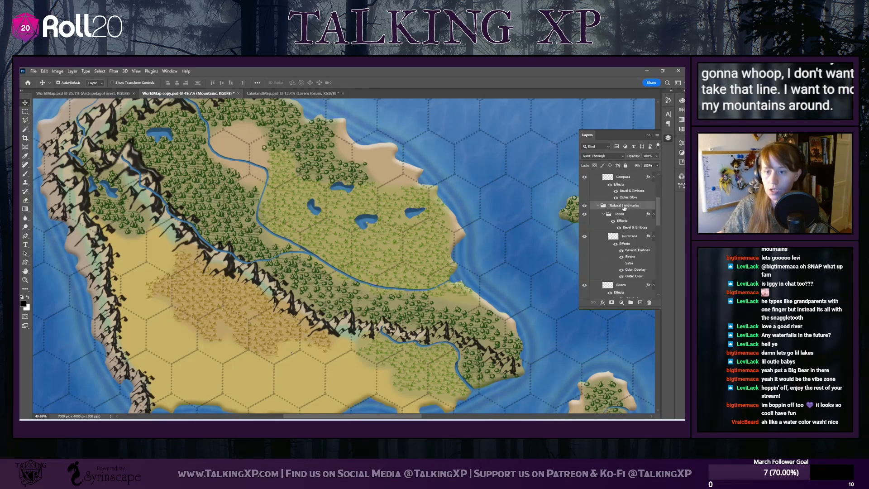
click(625, 166)
Set up the Squished Dotted Line brush at 20 px on the border layer in the Cartography group
scroll(138, 222, up, 2)
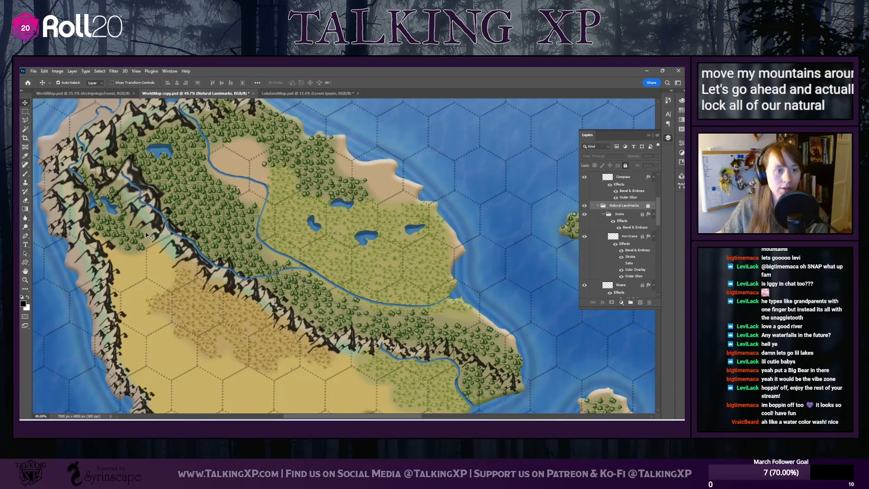
scroll(147, 235, up, 1)
click(24, 175)
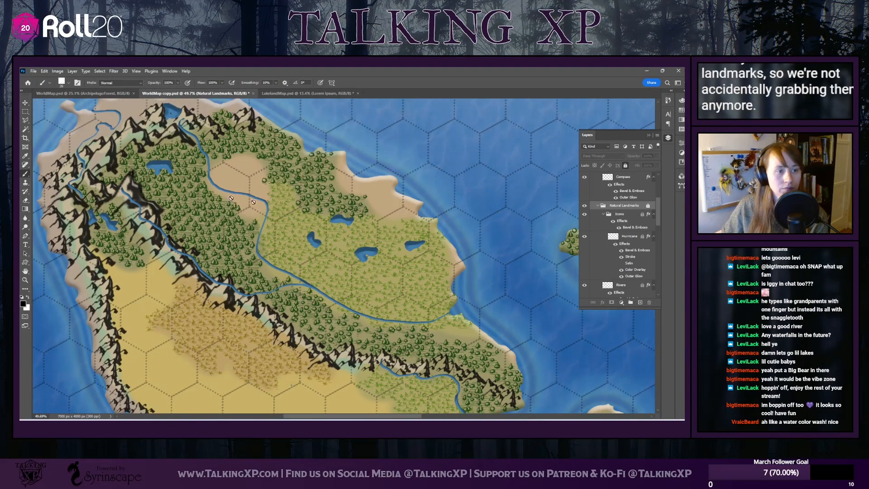
scroll(629, 204, up, 5)
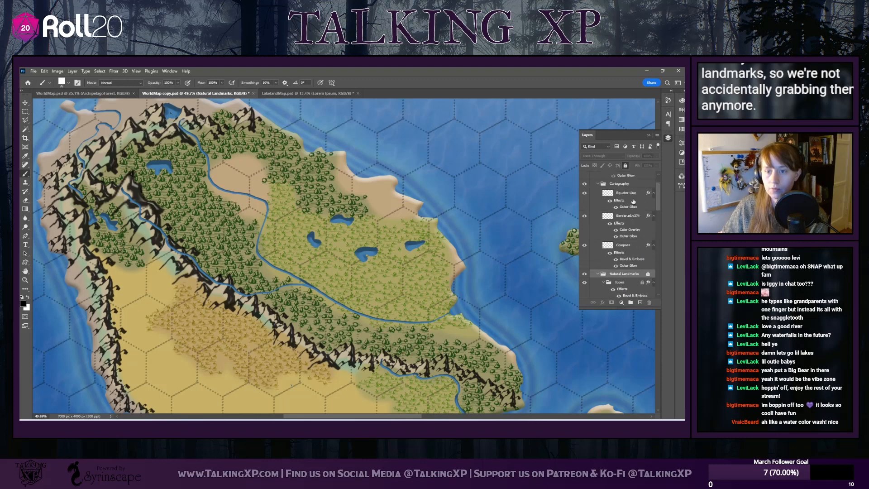
click(629, 216)
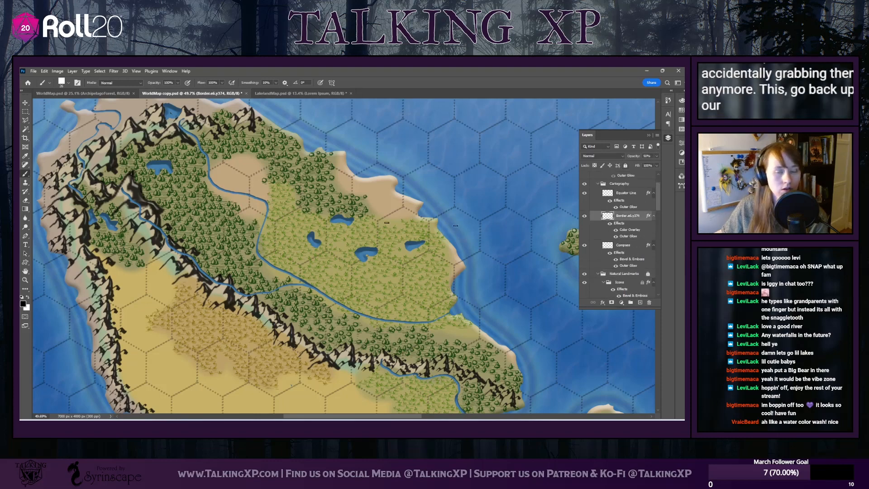
click(69, 83)
click(67, 229)
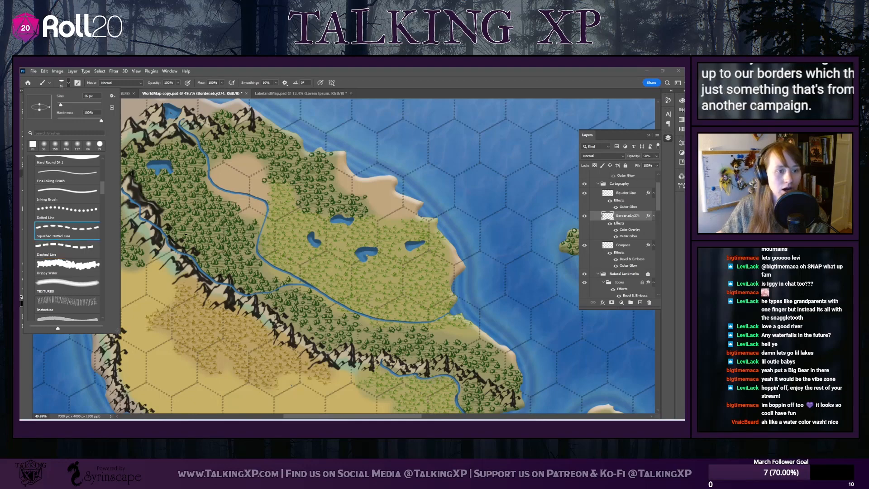
drag(89, 96, 83, 96)
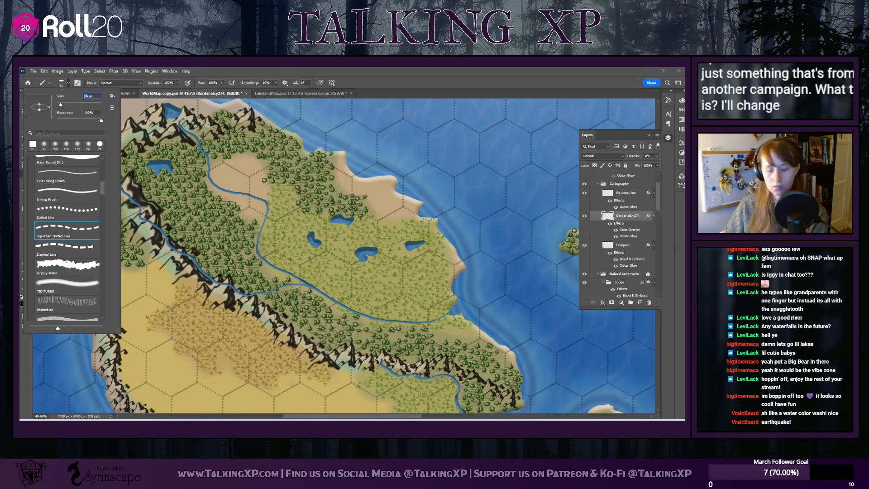
text(20)
key(Return)
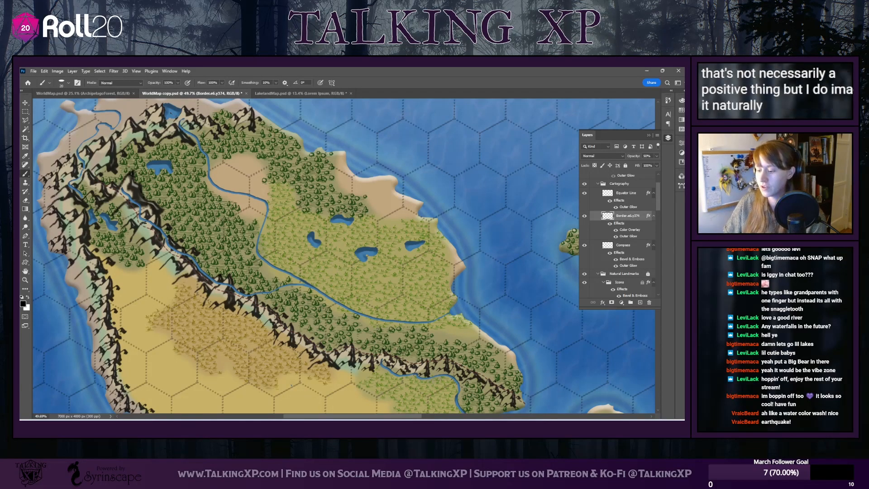
Paint dotted territory borders on the main island, dividing the southern desert and separating off the southeastern grassland
scroll(145, 232, up, 3)
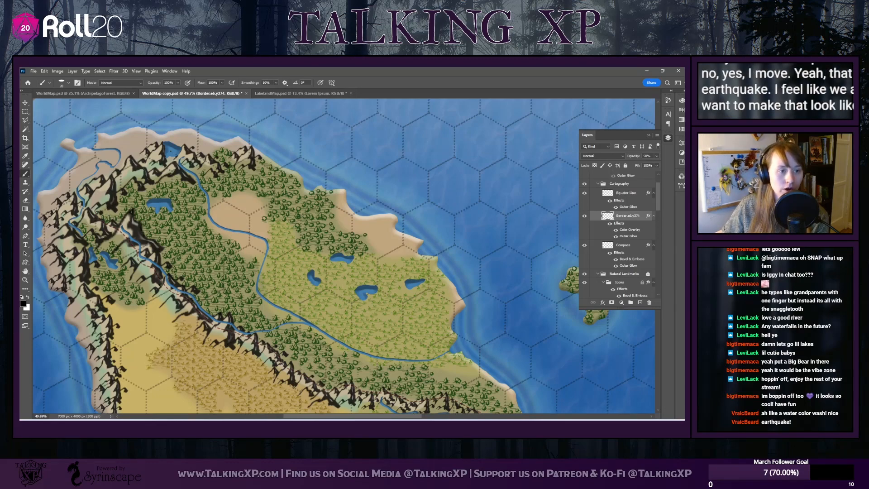
scroll(94, 210, down, 1)
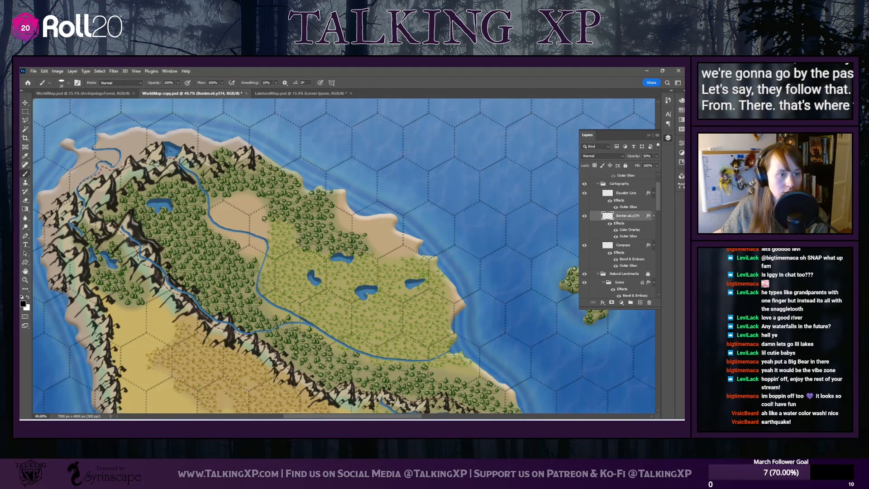
scroll(92, 210, up, 5)
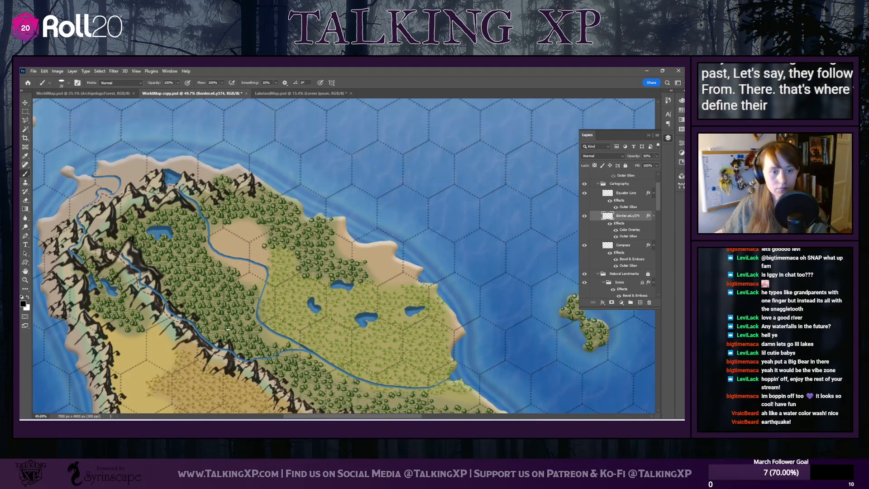
scroll(189, 126, down, 6)
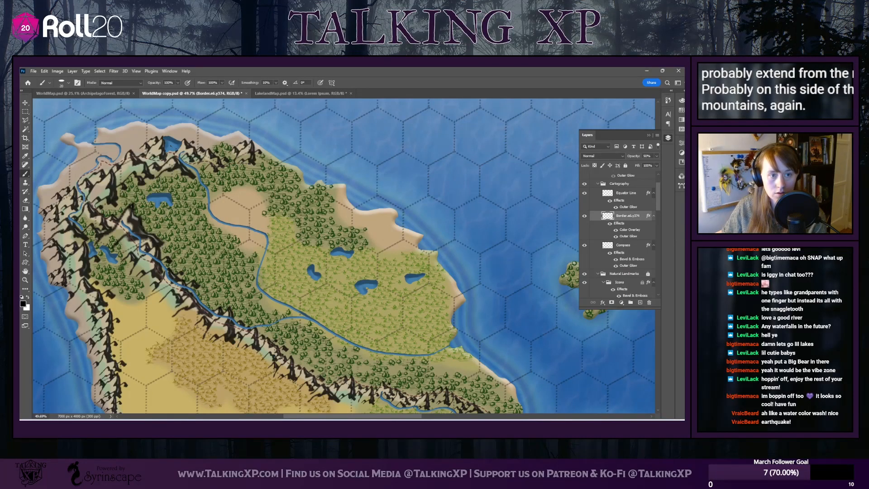
scroll(281, 282, down, 6)
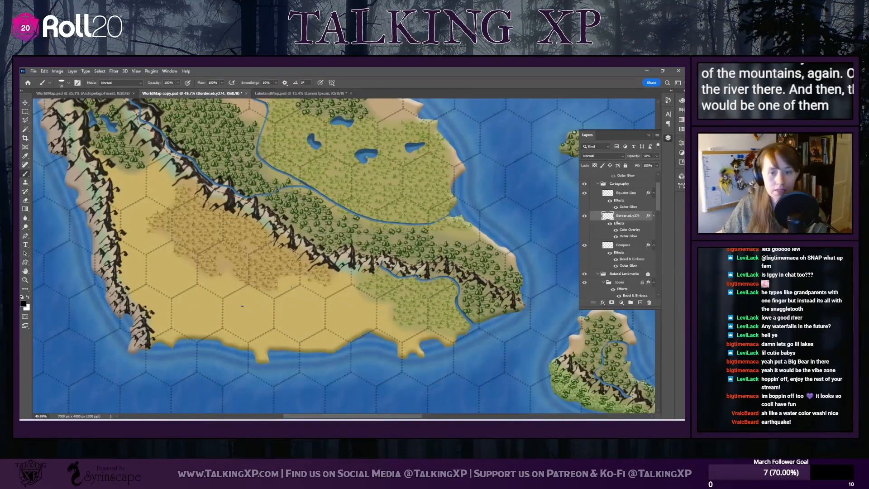
scroll(195, 258, up, 1)
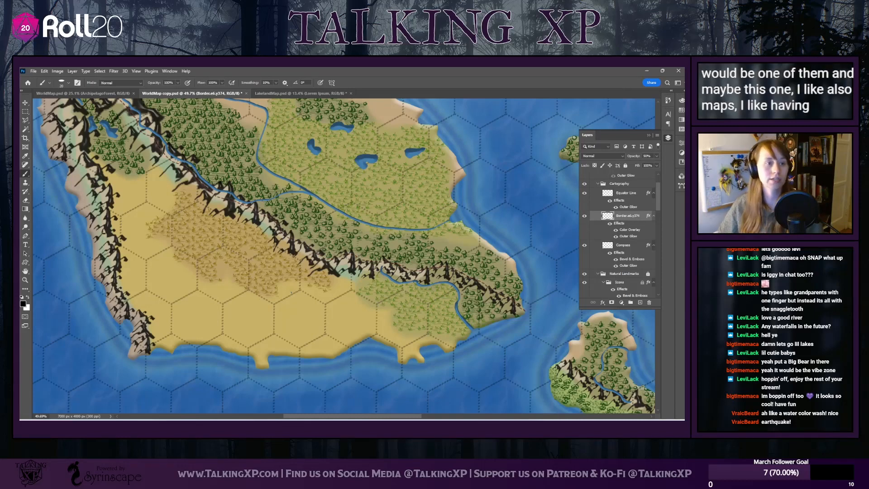
scroll(299, 297, up, 1)
scroll(299, 298, up, 1)
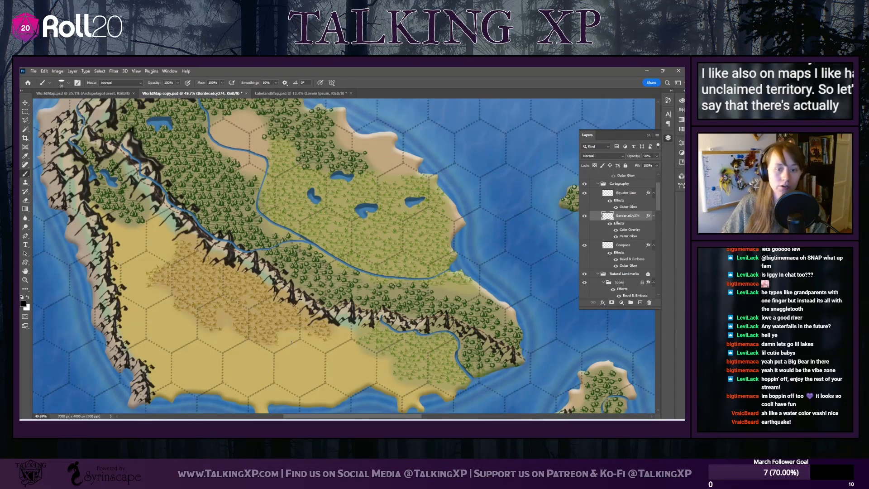
scroll(299, 297, down, 1)
scroll(84, 137, up, 1)
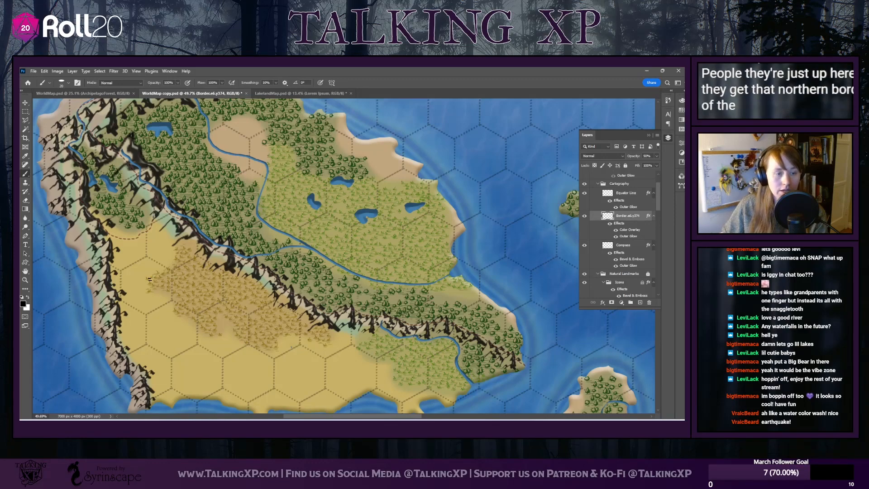
scroll(149, 279, down, 3)
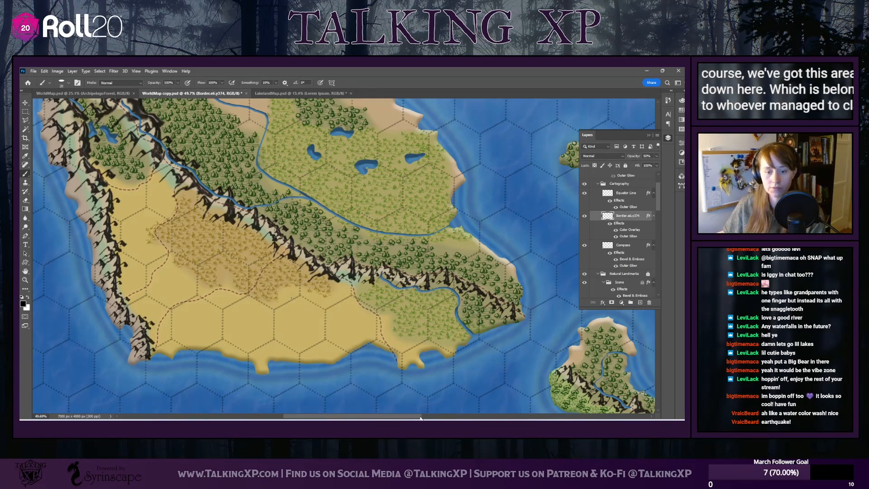
mouse_move(420, 417)
mouse_down()
mouse_move(437, 417)
mouse_move(417, 417)
mouse_up()
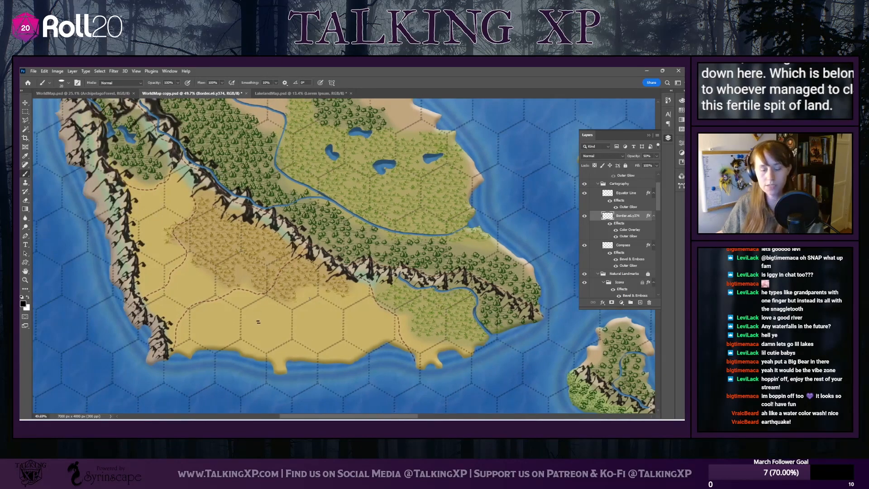
scroll(258, 322, down, 3)
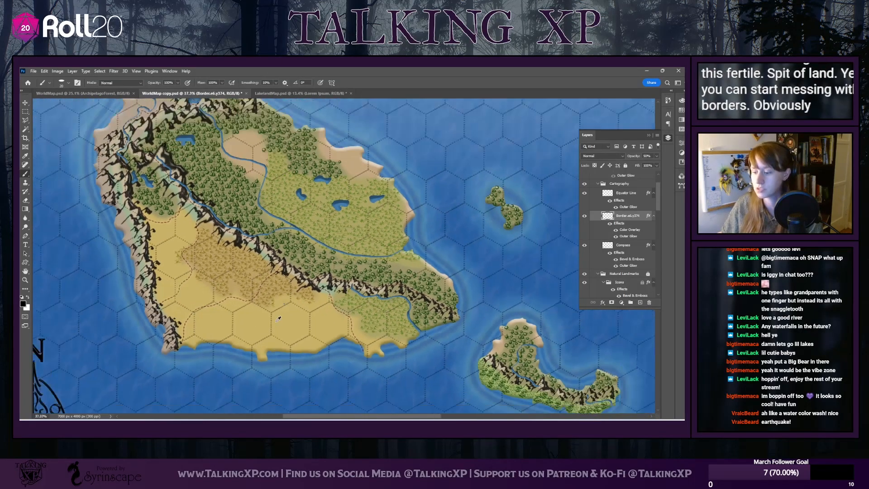
scroll(278, 319, down, 3)
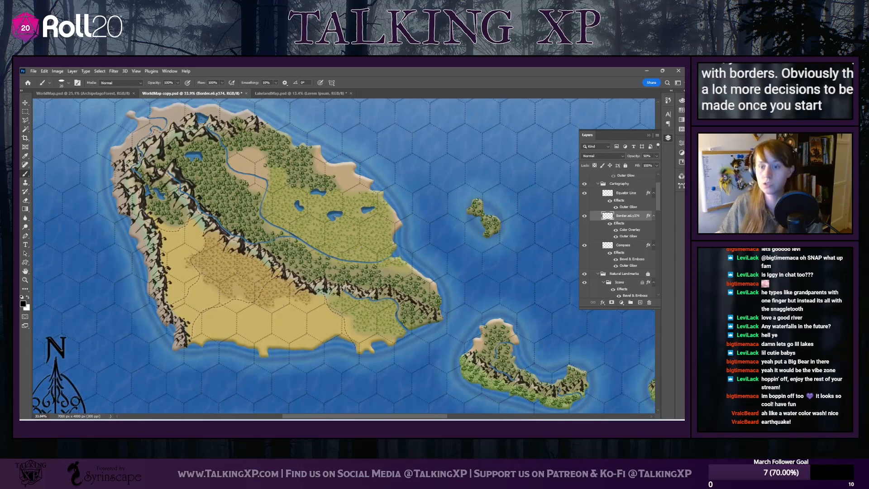
Make the Labels group visible and bring the whole map into view
scroll(616, 245, up, 1)
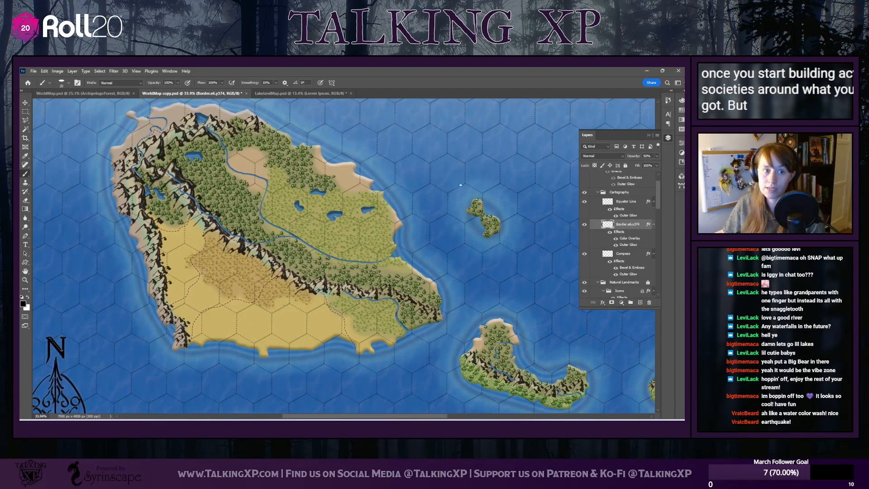
scroll(460, 185, up, 1)
scroll(589, 181, up, 1)
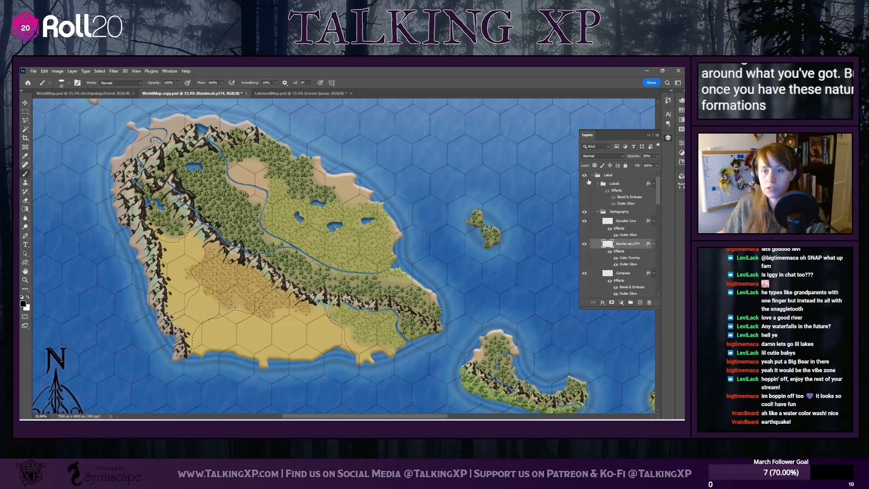
click(585, 185)
scroll(405, 267, down, 7)
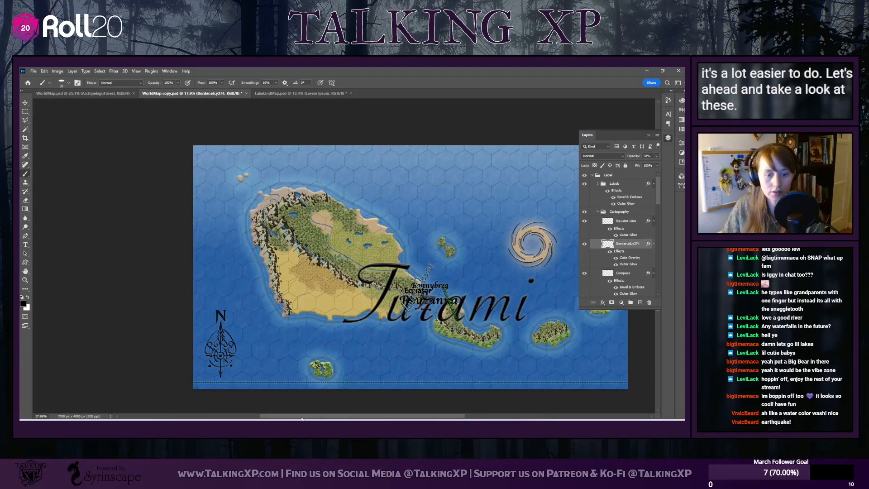
drag(302, 416, 335, 416)
Move the Turami title to the northeastern ocean above the hurricane and set its font size to 150 pt
click(25, 103)
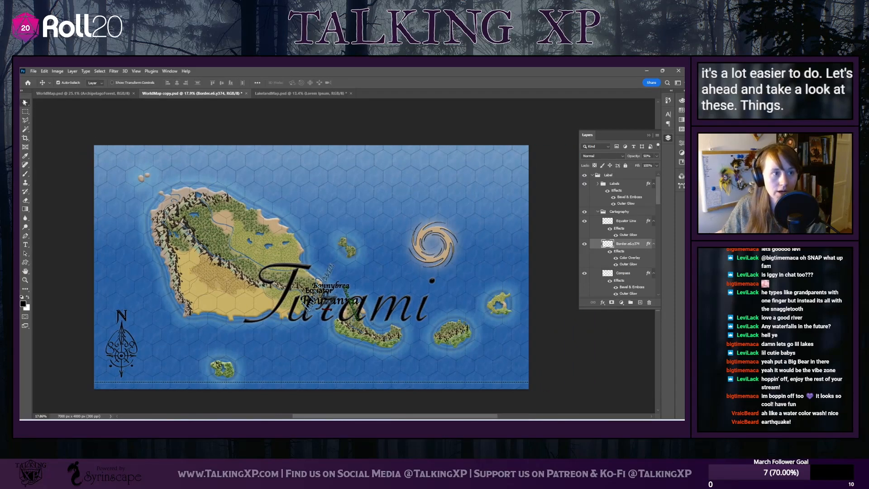
drag(299, 262, 381, 147)
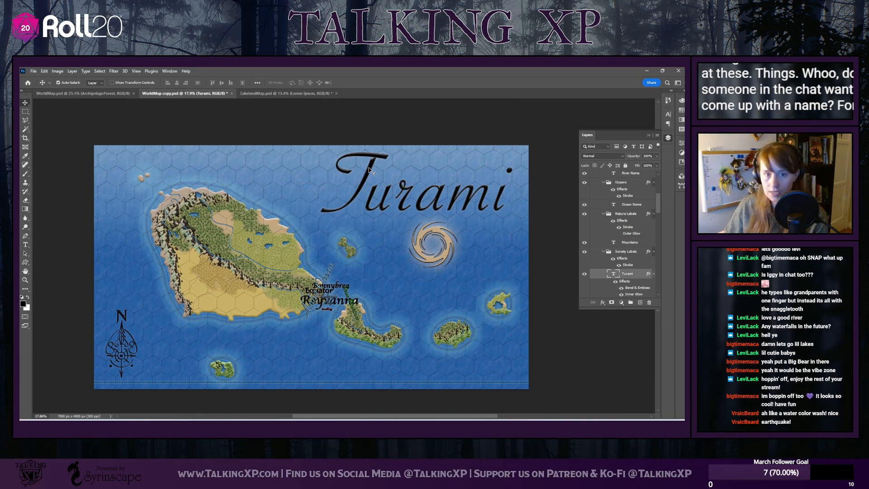
double_click(369, 170)
click(208, 83)
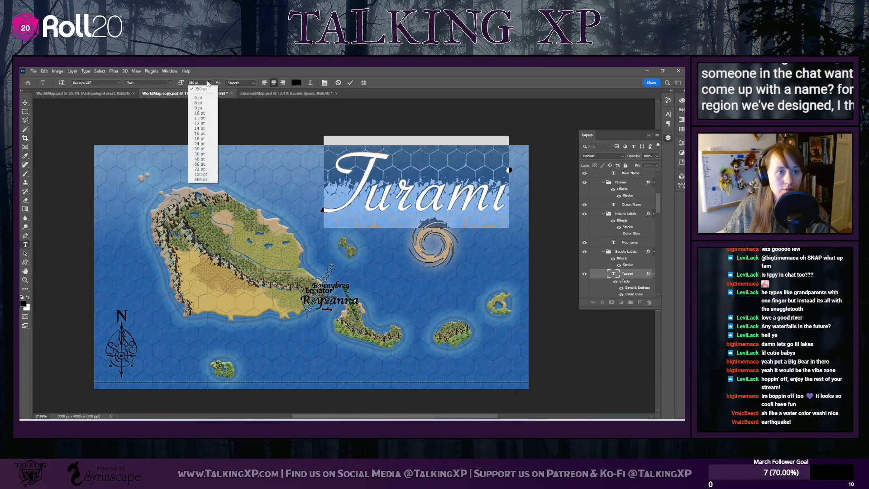
click(201, 175)
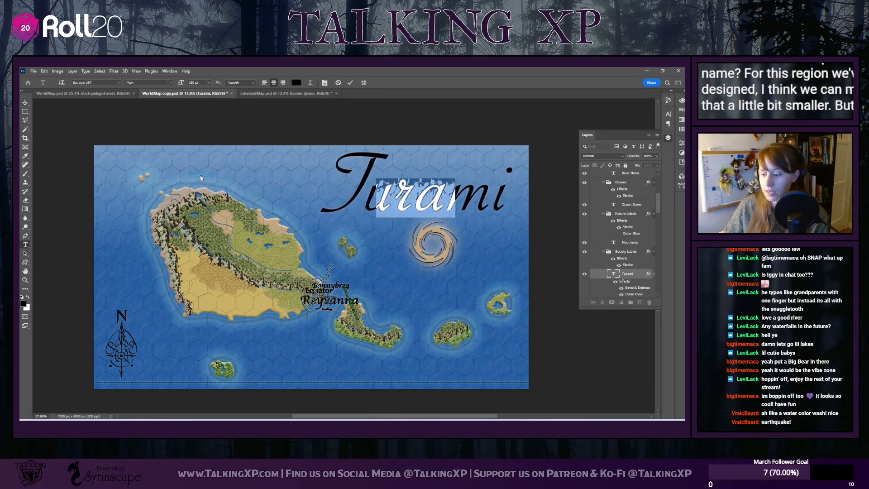
click(27, 102)
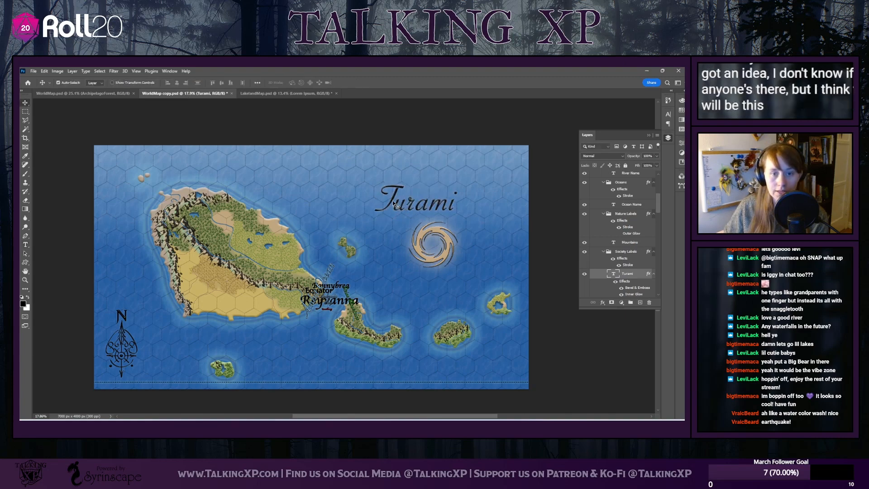
Move the Turami title into the northeastern corner, the Ambit Ocean name into the northern sea, and the Equator label above the equator line's eastern end
drag(395, 203, 453, 166)
drag(320, 290, 340, 202)
drag(339, 286, 510, 379)
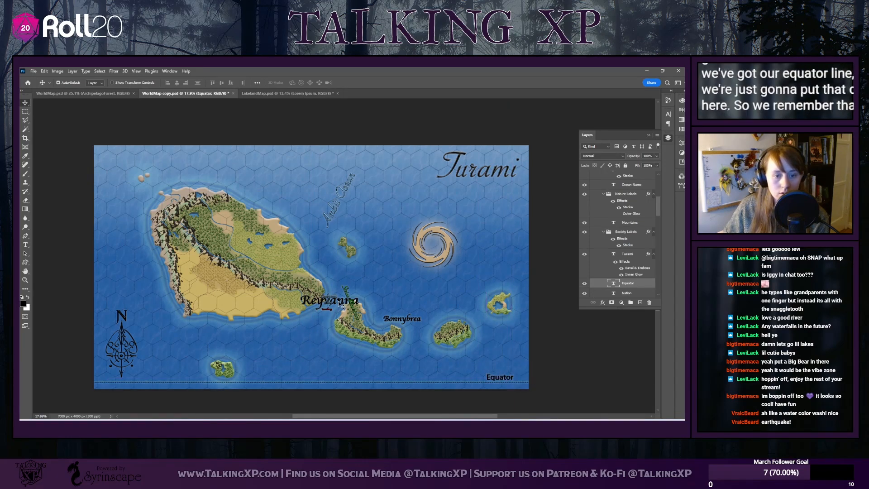
Place Reyvanna above the main island, Bonnybrea below the southeastern island, and the mountain, bay and city labels on the main island's matching features
drag(341, 305, 219, 180)
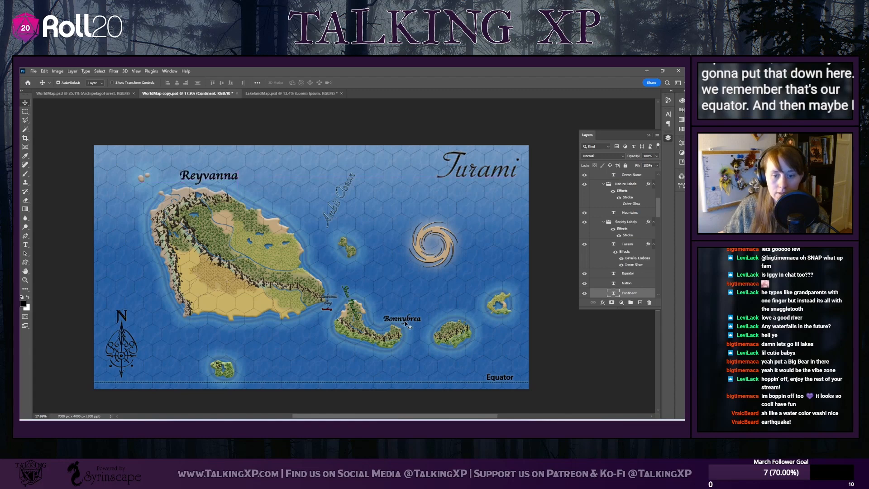
drag(405, 322, 371, 358)
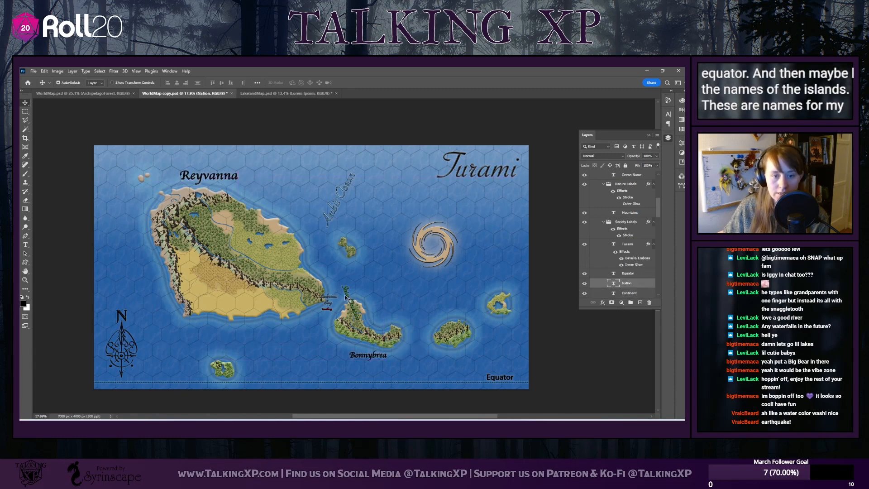
drag(346, 296, 164, 242)
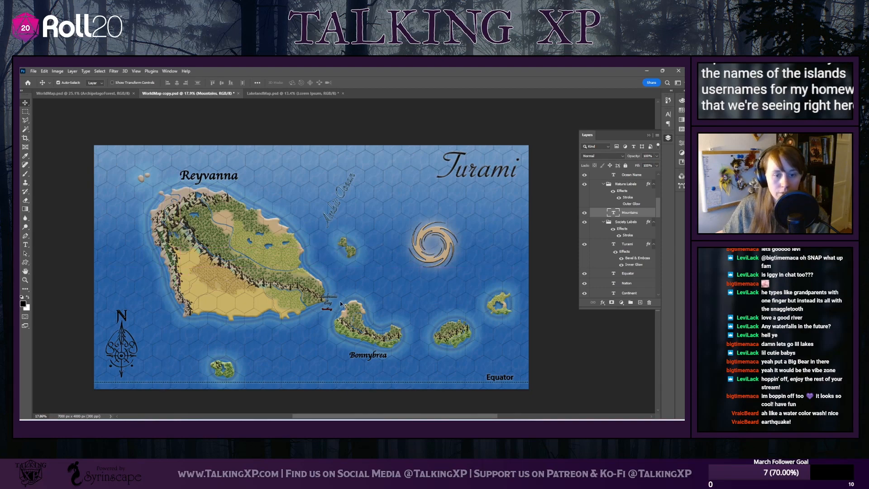
drag(336, 301, 322, 259)
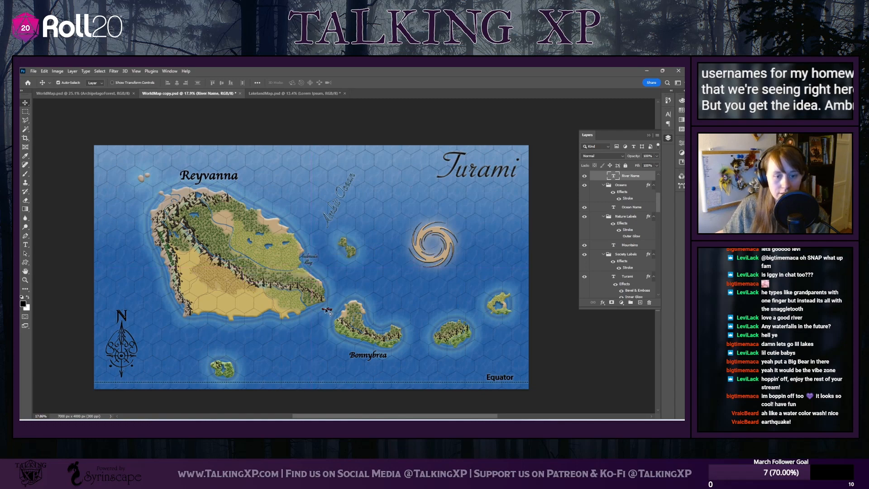
drag(327, 310, 229, 221)
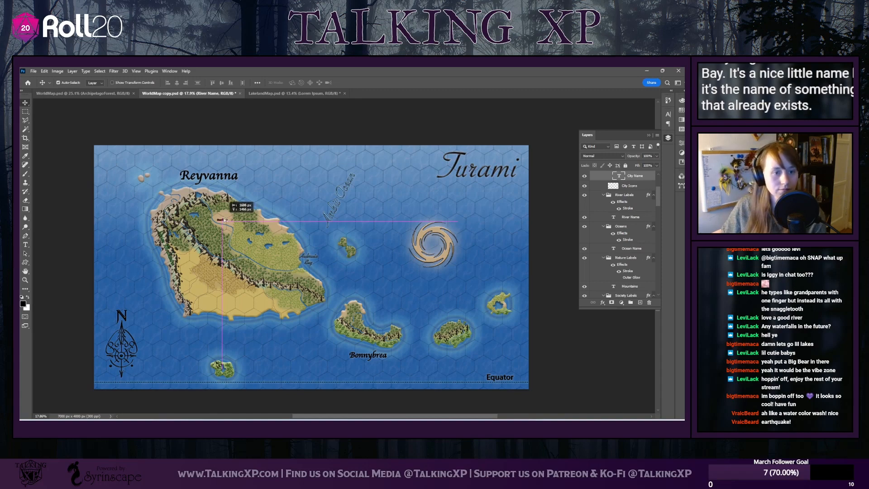
Rotate the Ambit Ocean label about 62° clockwise to lie horizontally and shift it slightly southeast, above the small northern island
click(345, 195)
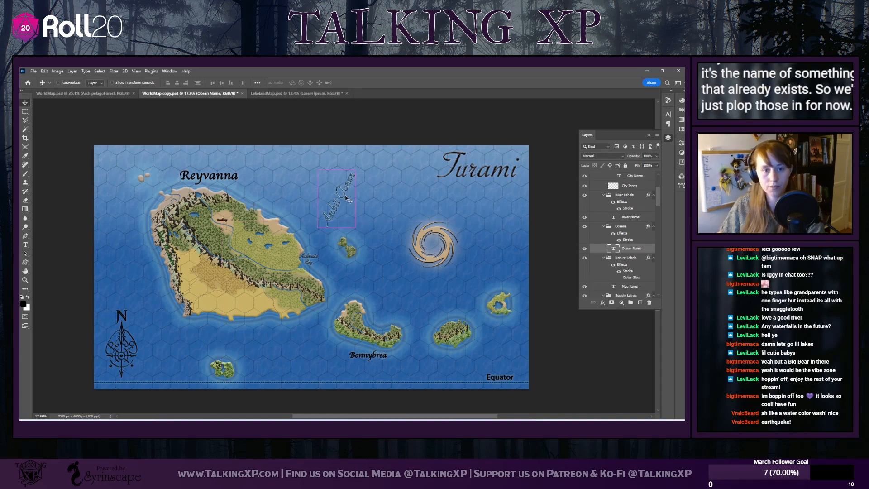
key(ctrl+t)
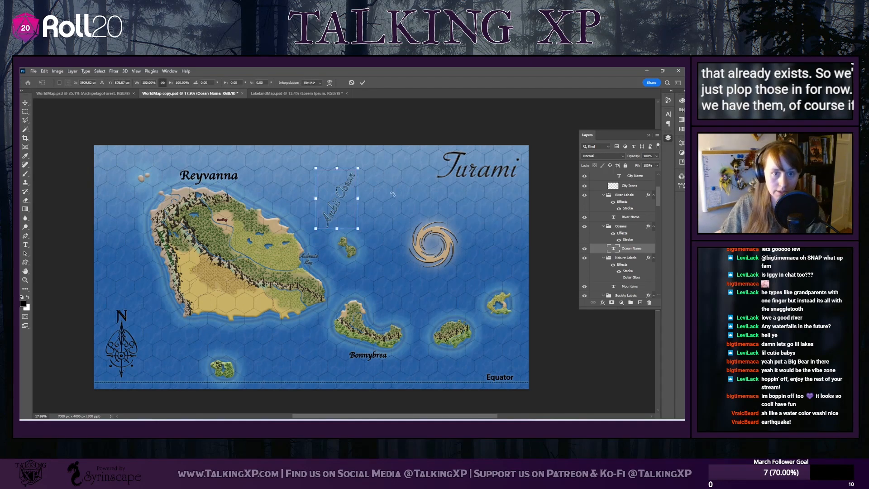
drag(398, 222, 392, 221)
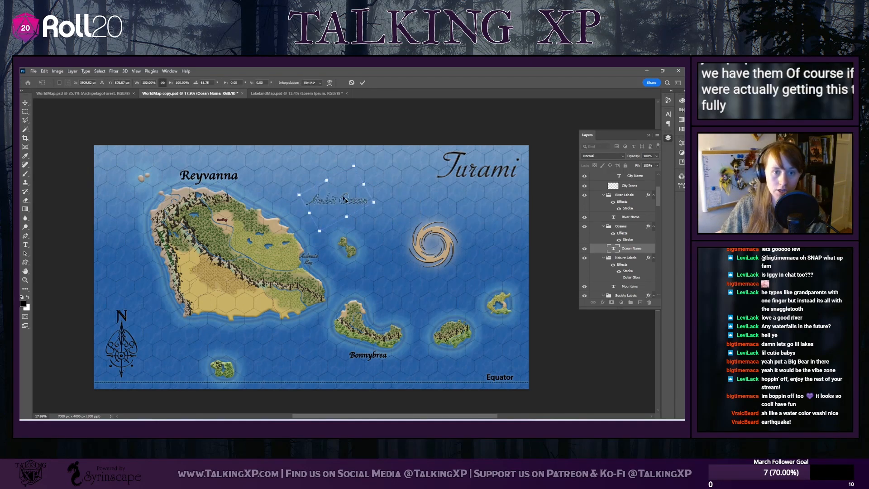
drag(349, 205, 365, 209)
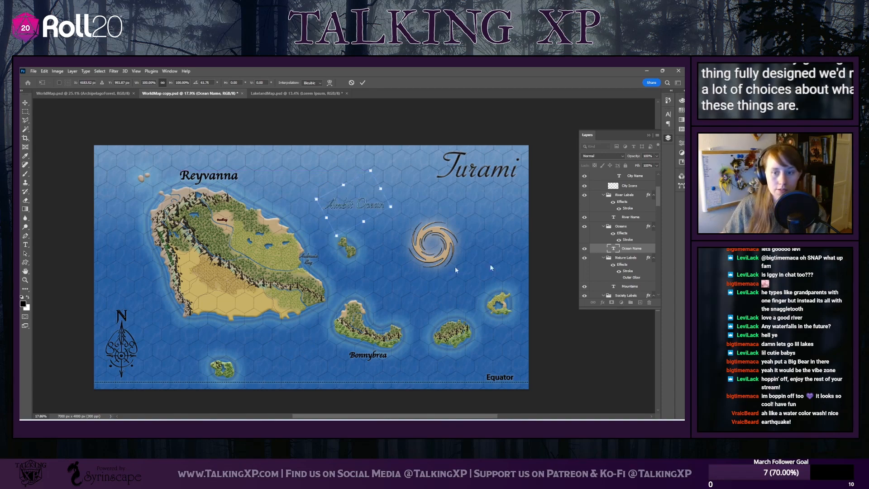
key(Return)
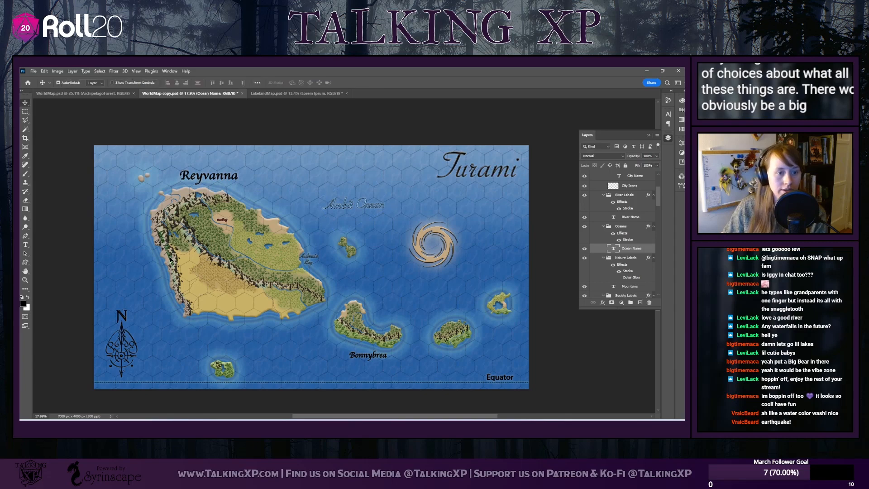
Duplicate the Mountains text layer under the name Volcano
click(165, 252)
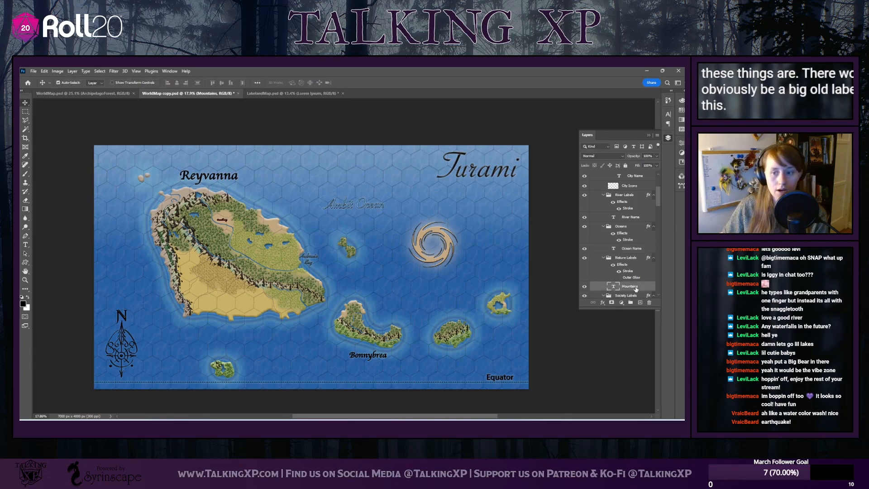
right_click(633, 286)
click(556, 127)
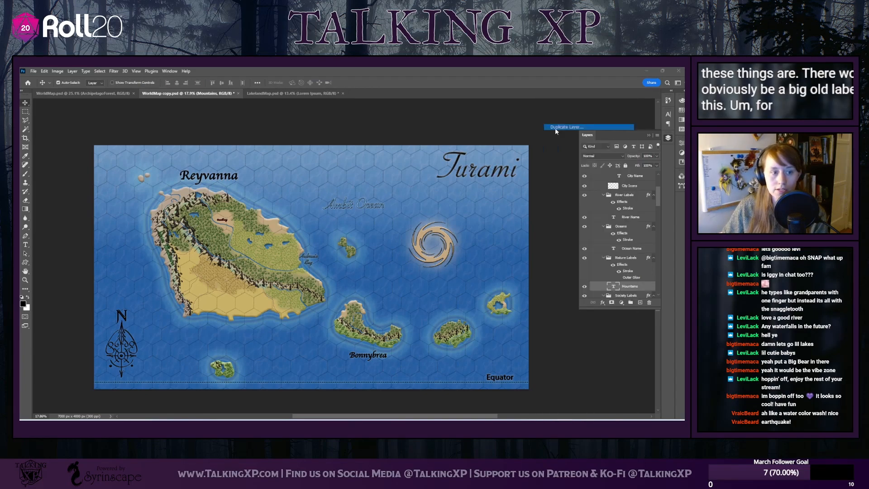
text(Vo)
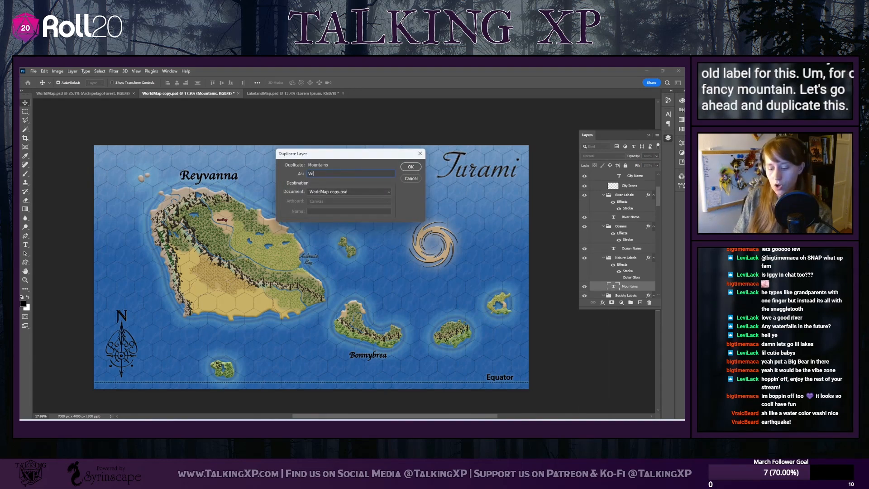
text(lcano)
key(Return)
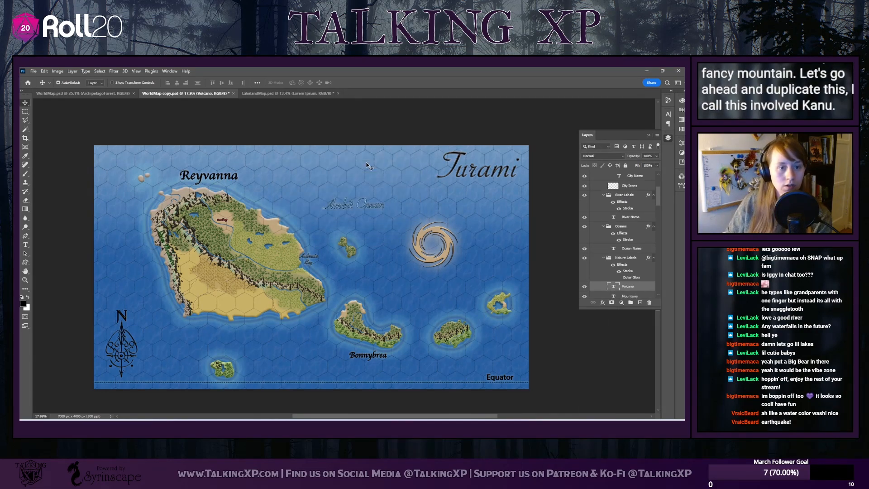
Move the Volcano label east of the mountain label and replace its text with the caldera's name
drag(169, 250, 190, 234)
double_click(190, 233)
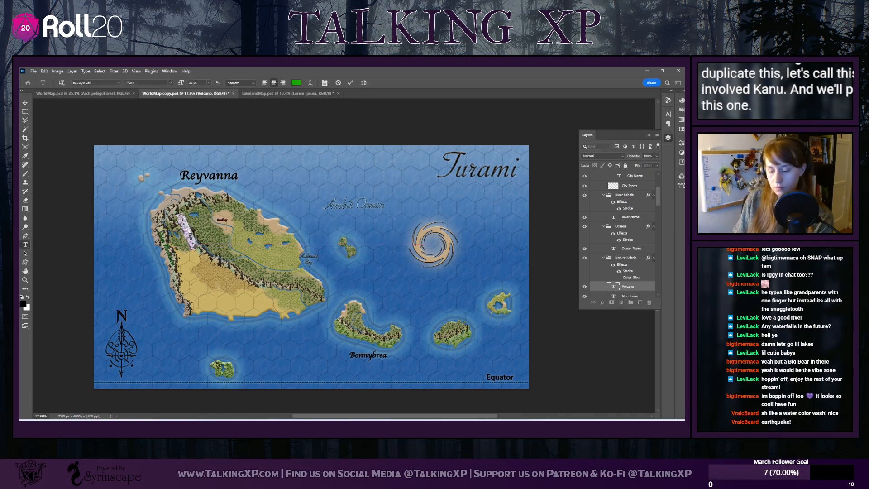
key(BackSpace)
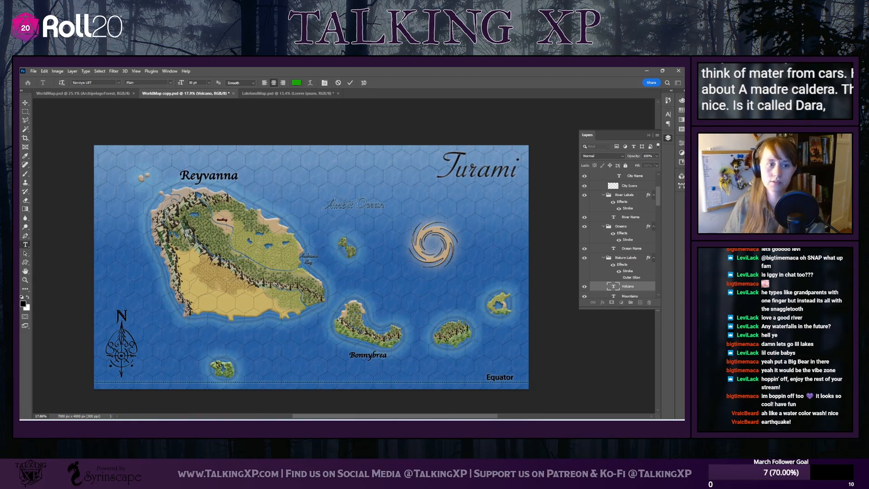
click(25, 103)
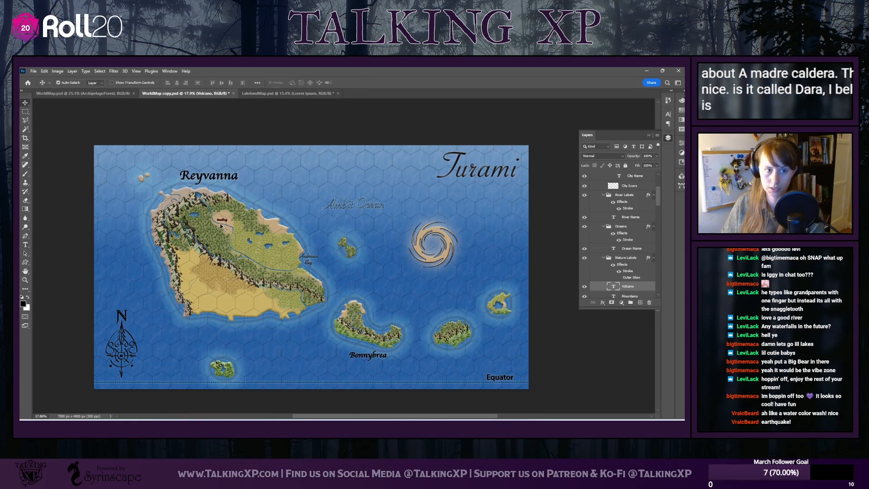
Rotate the Volcano label counterclockwise until it reads nearly horizontally and place it over the forest below the northern lake
key(ctrl+t)
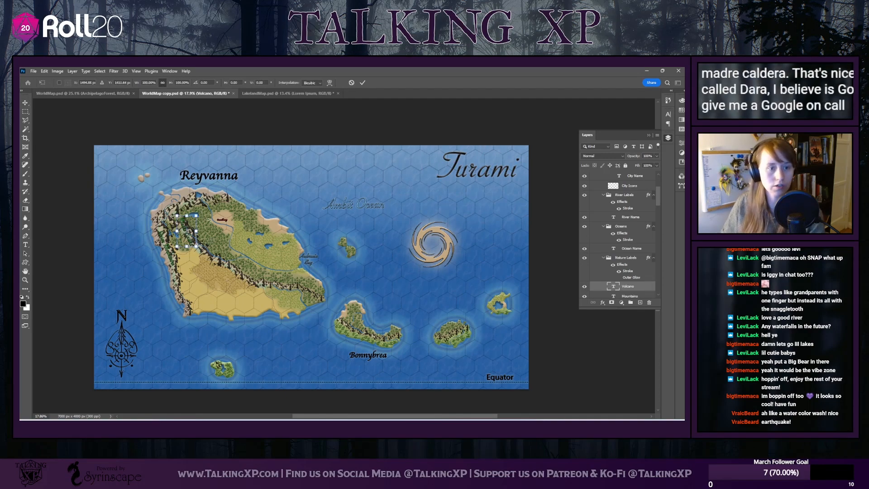
drag(209, 219, 173, 205)
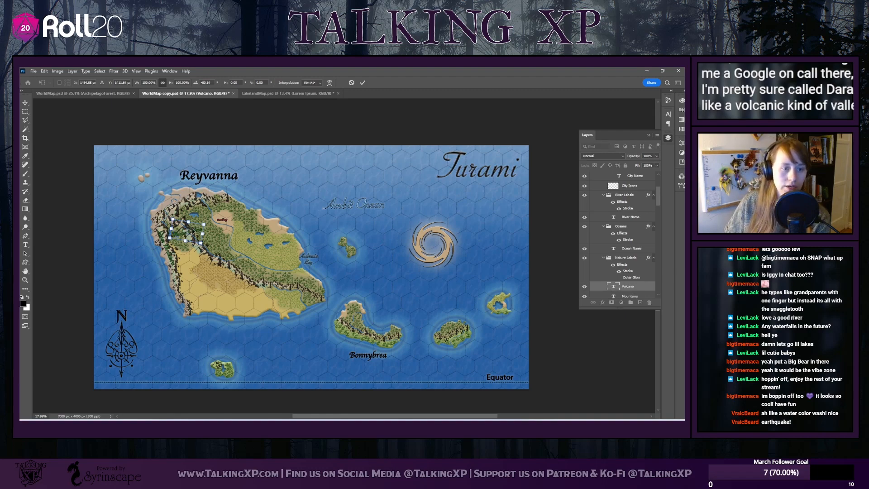
drag(188, 236, 203, 224)
scroll(178, 226, up, 3)
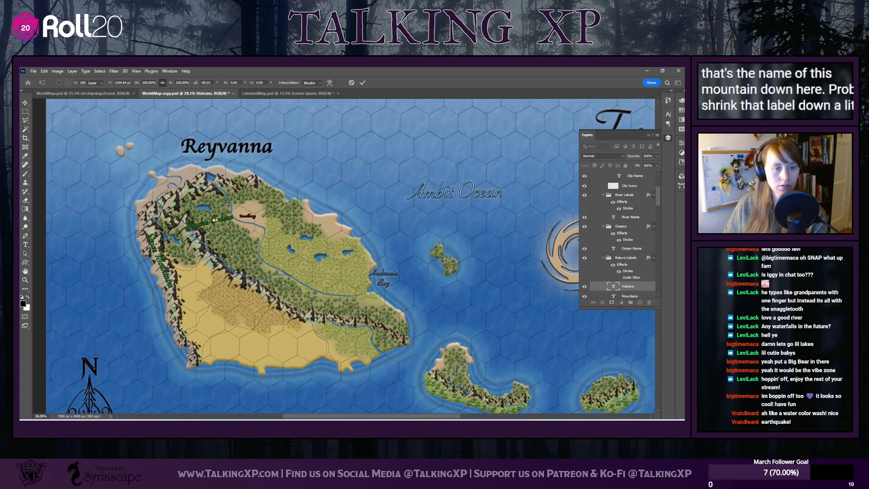
key(Return)
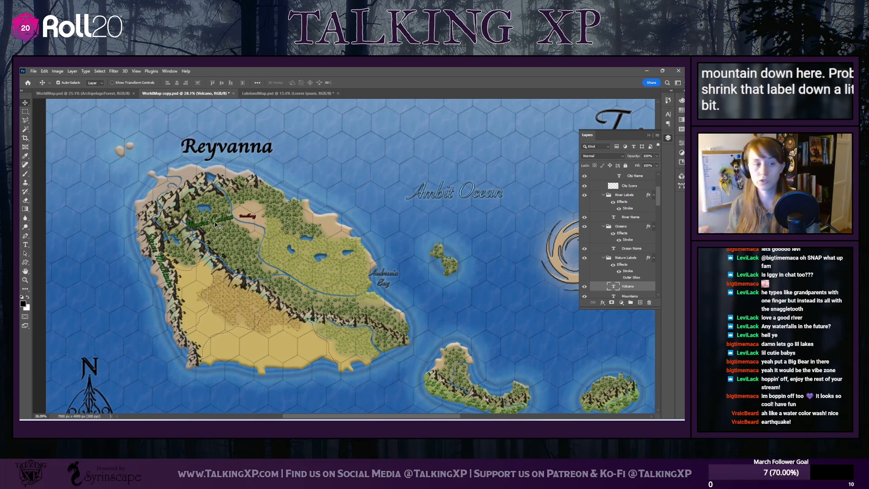
Break the Volcano label's text into two lines and shift it slightly west beside the mountains
double_click(207, 223)
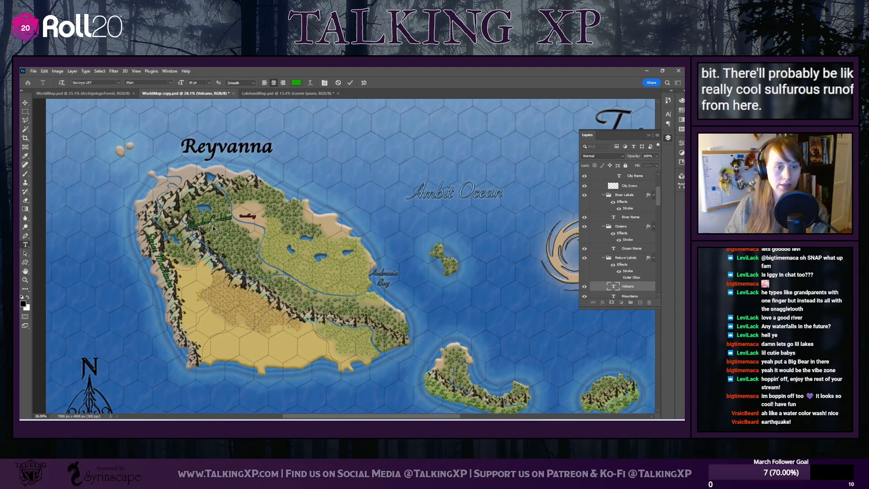
key(Return)
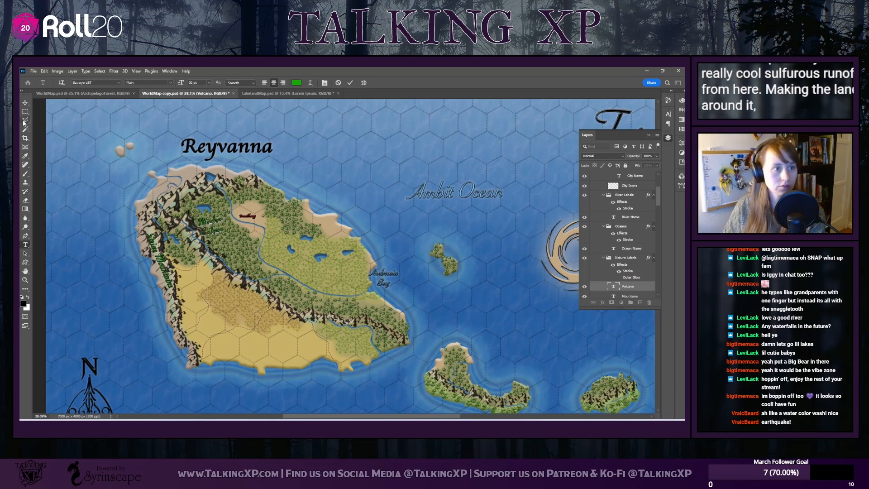
click(26, 103)
mouse_move(209, 225)
mouse_down()
mouse_move(192, 220)
mouse_move(199, 223)
mouse_up()
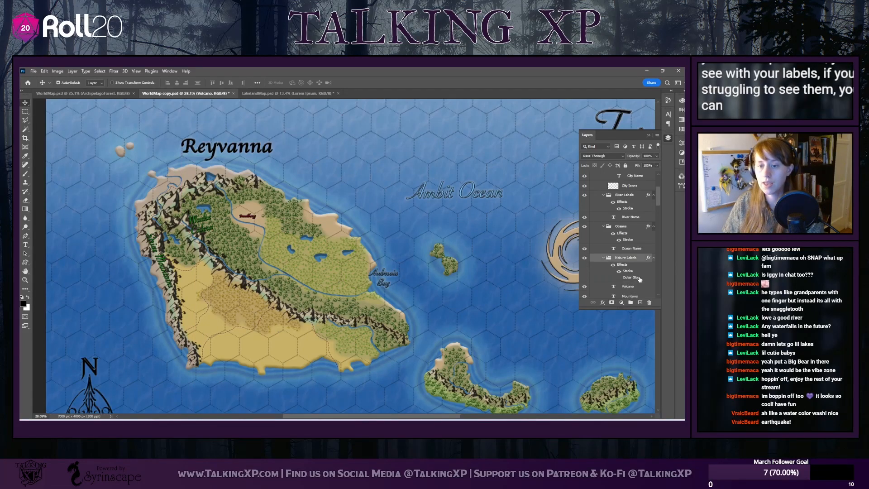
Turn on the Outer Glow effect of the Nature Labels group and move the Bonnybrea label up into its island's bay
click(620, 278)
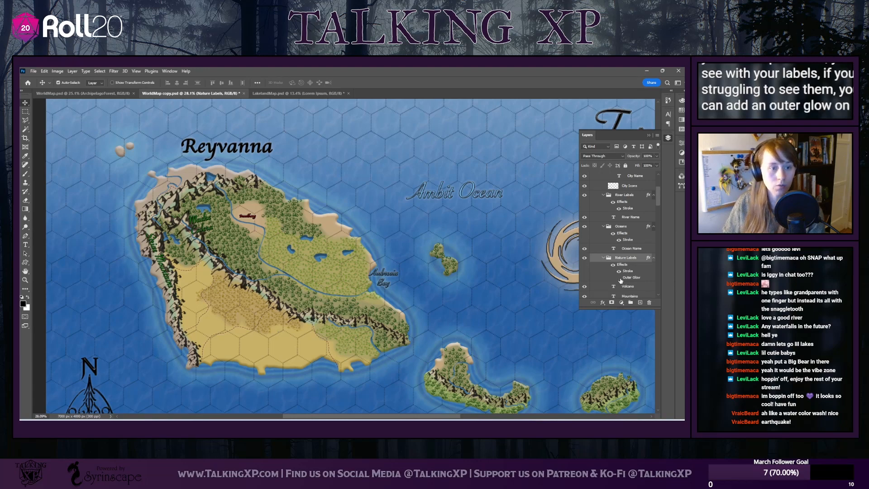
scroll(483, 308, down, 3)
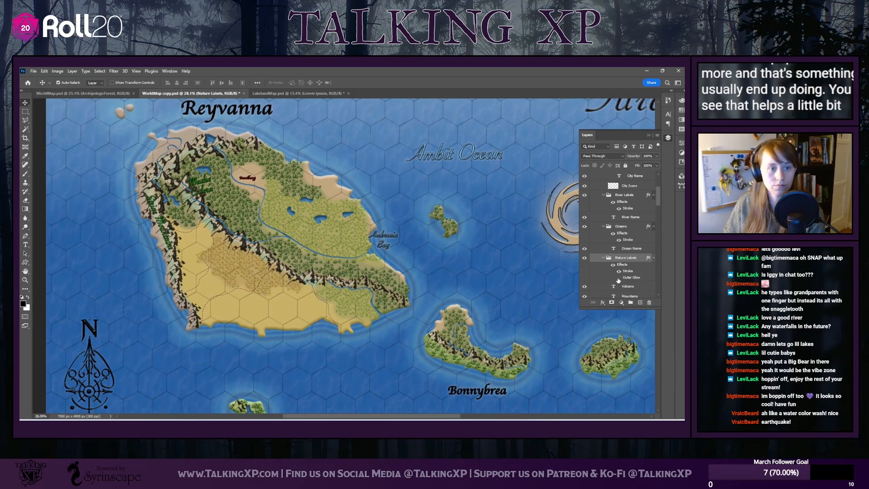
scroll(405, 417, right, 3)
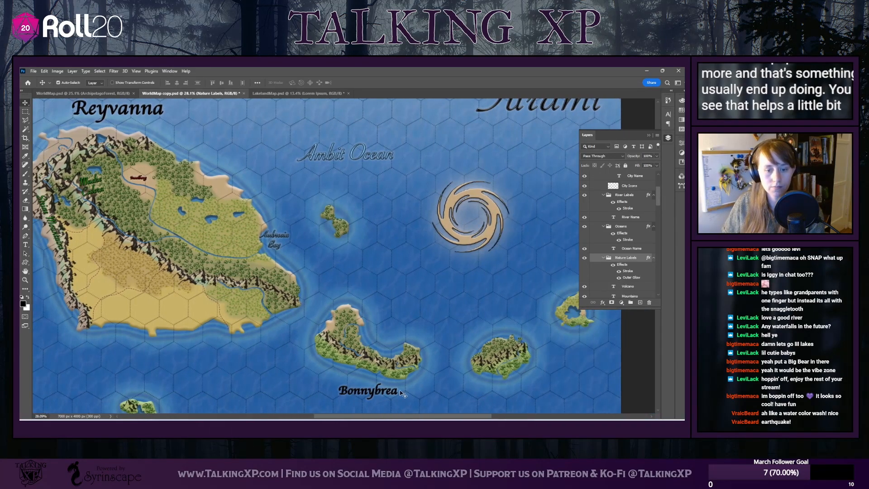
drag(382, 394, 396, 335)
Replace the city label's text with the capital's name and shift the label slightly southeast within the sandy area beside the river
double_click(140, 178)
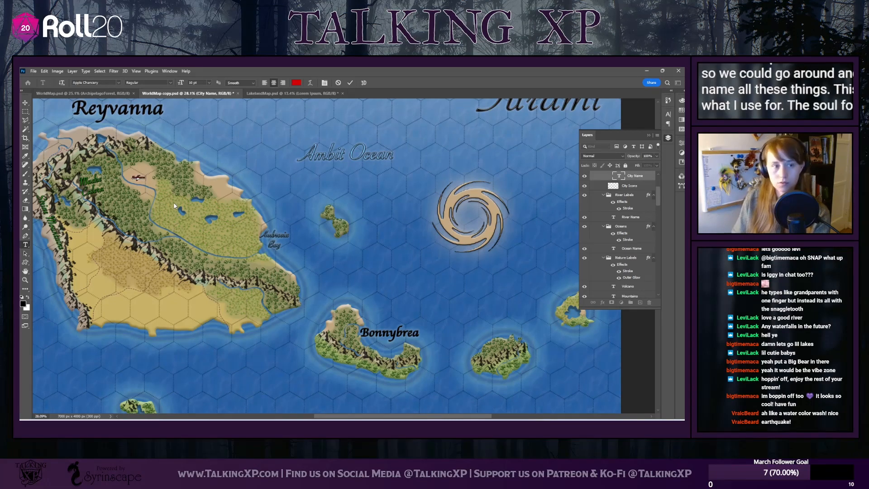
scroll(156, 190, up, 3)
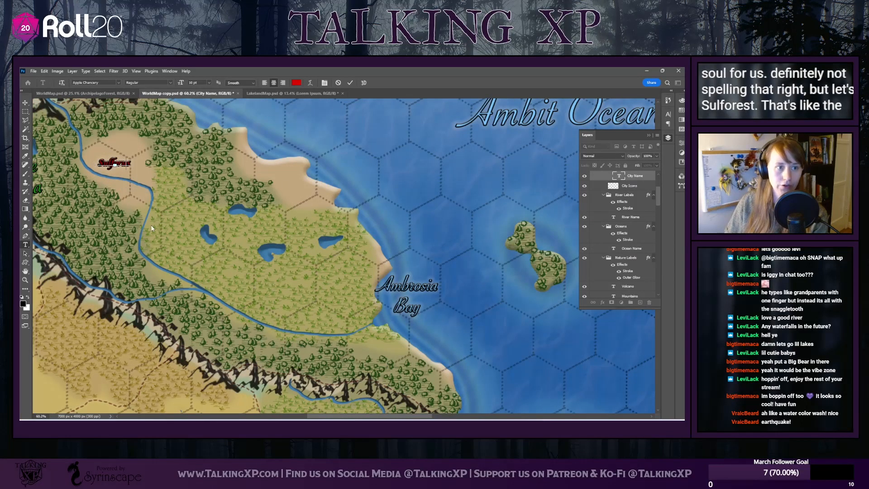
scroll(168, 310, down, 2)
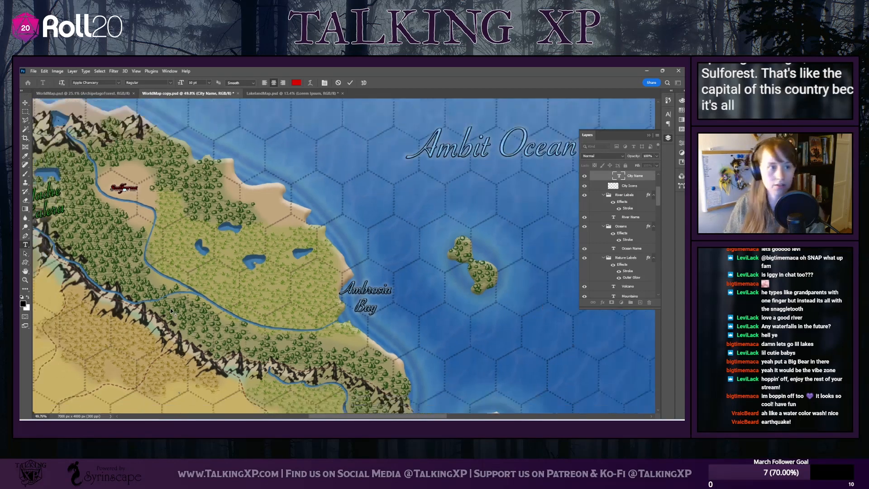
scroll(299, 221, left, 5)
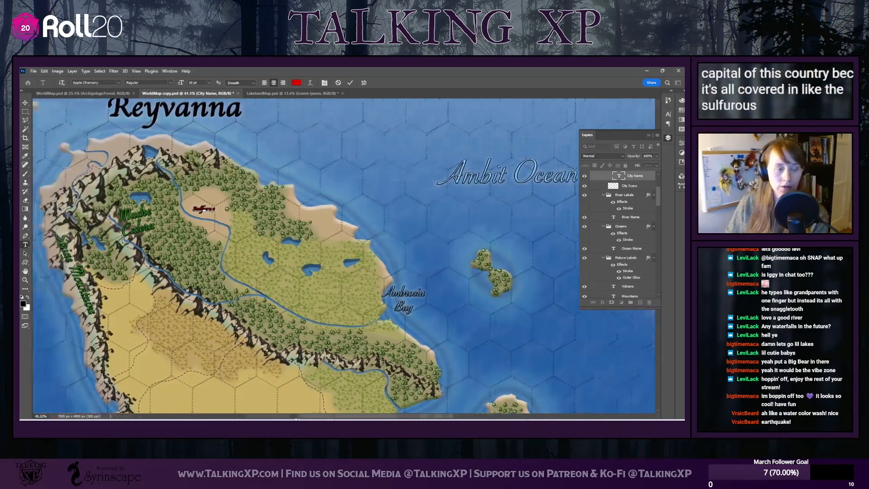
key(ctrl+Return)
key(v)
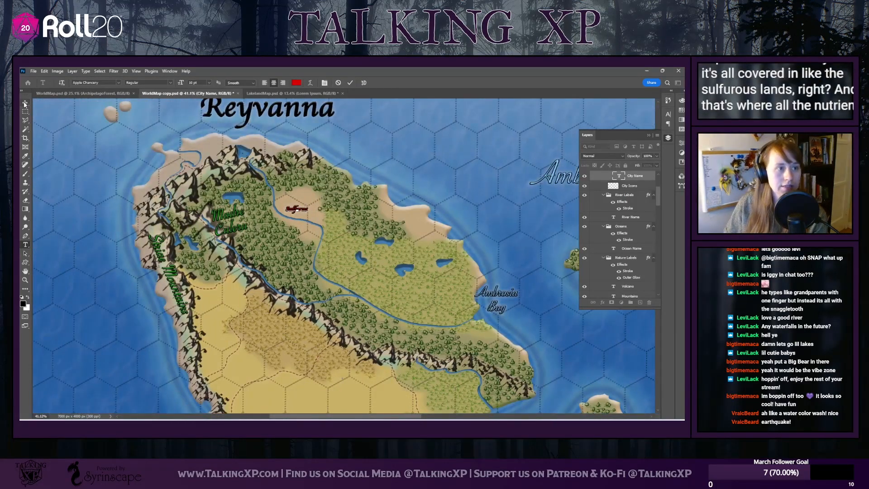
mouse_move(306, 212)
mouse_down()
mouse_move(334, 209)
mouse_move(359, 252)
mouse_move(346, 288)
mouse_move(357, 283)
mouse_move(337, 228)
mouse_move(296, 211)
mouse_move(358, 274)
mouse_move(341, 295)
mouse_move(357, 284)
mouse_move(344, 292)
mouse_move(375, 292)
mouse_move(350, 242)
mouse_move(306, 209)
mouse_move(310, 217)
mouse_up()
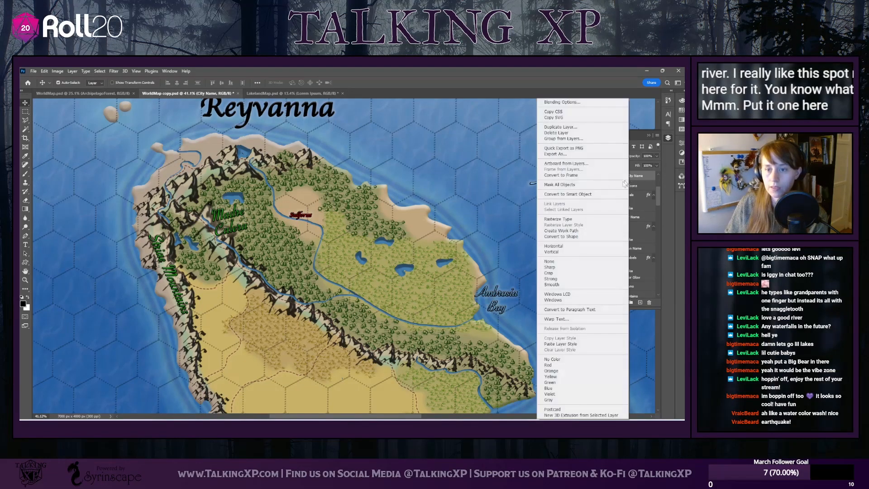
Duplicate the City Name layer under the name Trixbrook
right_click(628, 180)
click(560, 127)
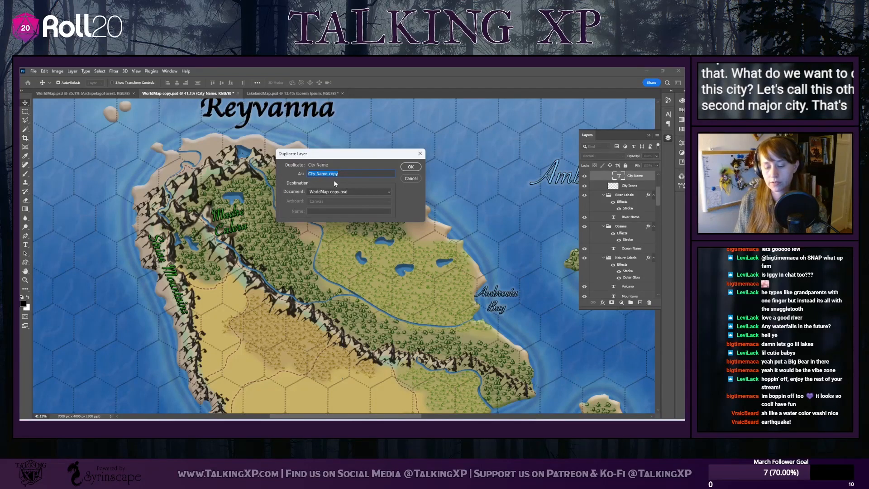
text(T)
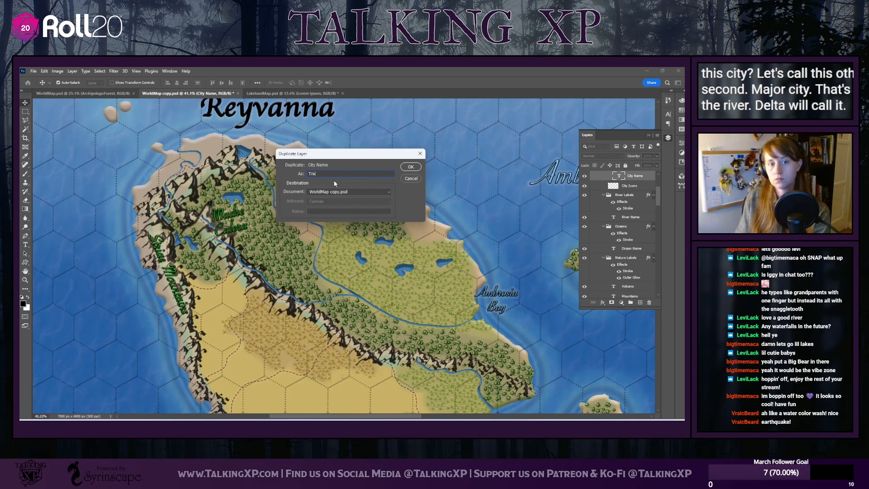
text(rix)
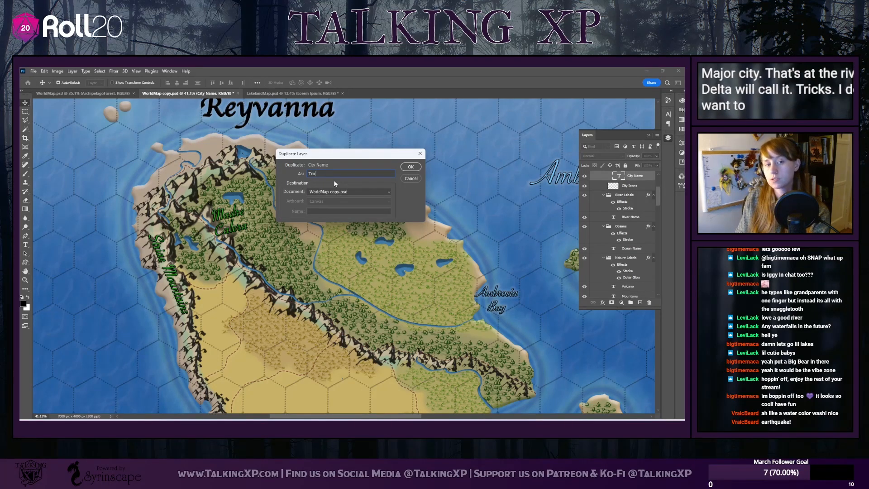
text(brook)
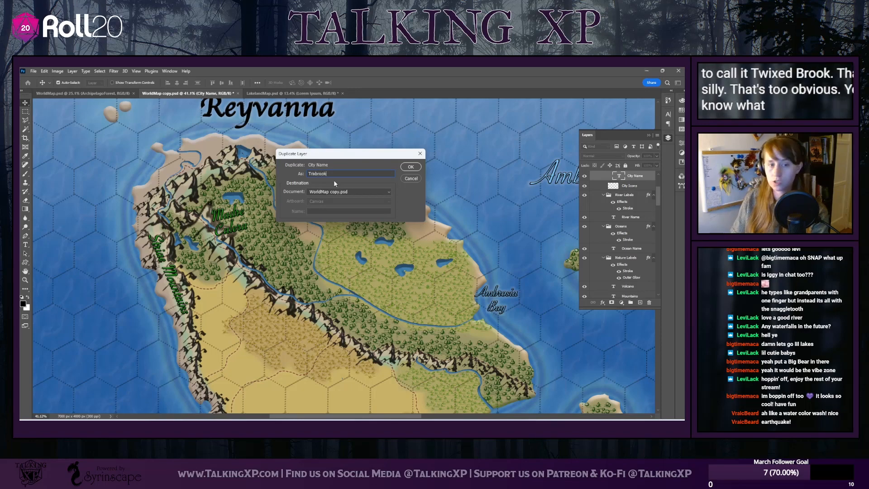
key(Return)
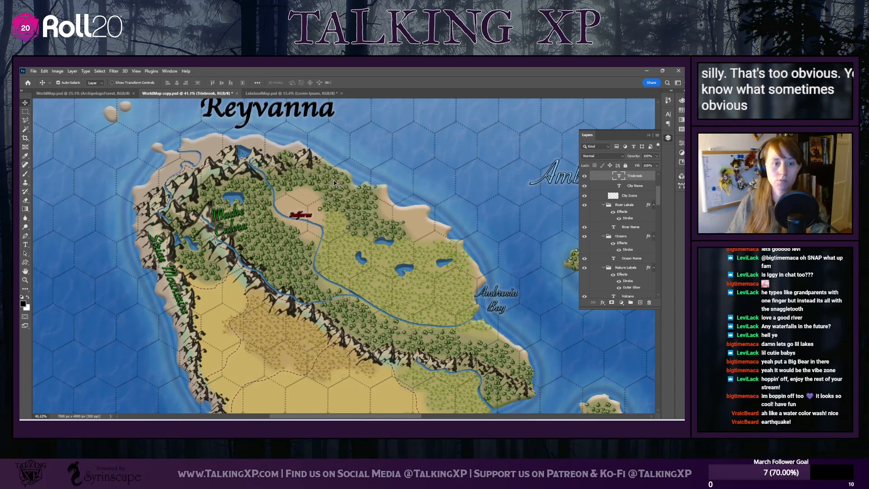
Move the duplicated city label southeast onto the grassland below the river bend and replace its text with Trixbrook
drag(298, 215, 359, 282)
double_click(359, 282)
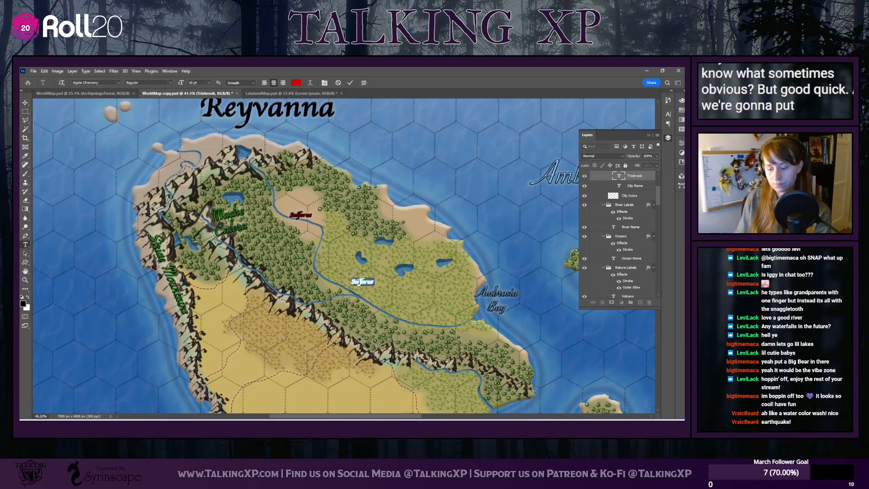
text(Trixbro)
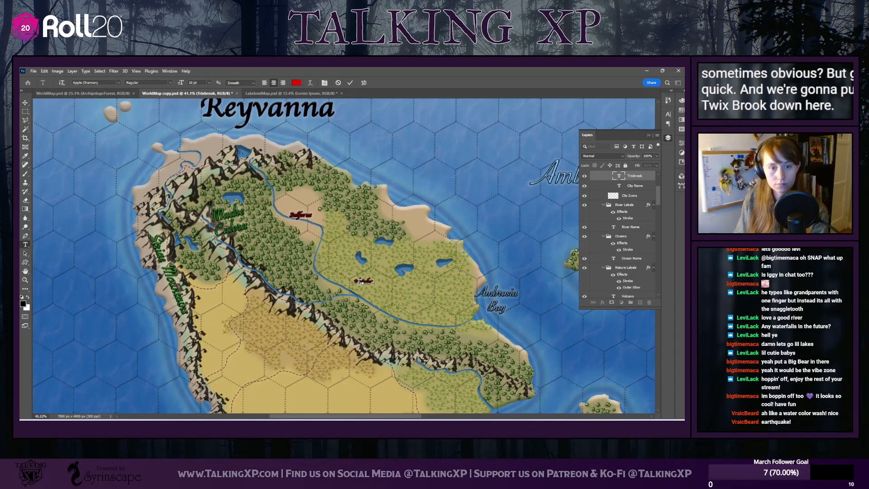
text(ok)
click(26, 103)
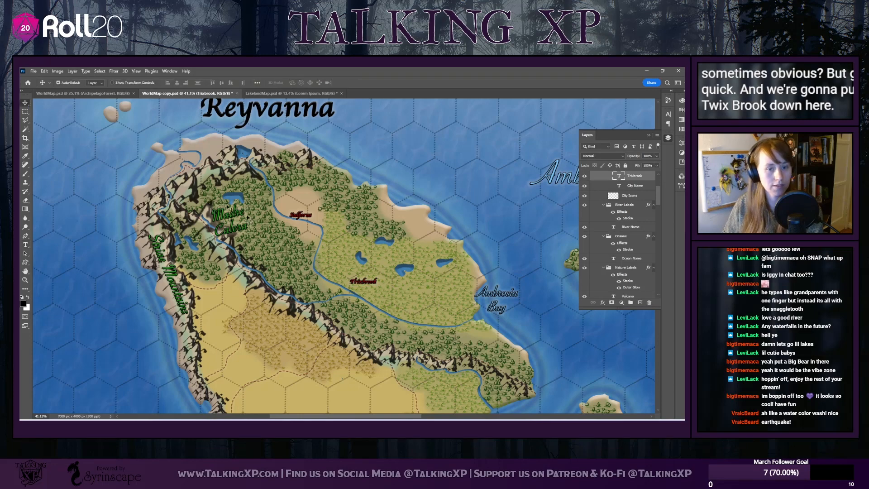
Undo the accidental shift of the Biome layer and lock that layer
click(363, 286)
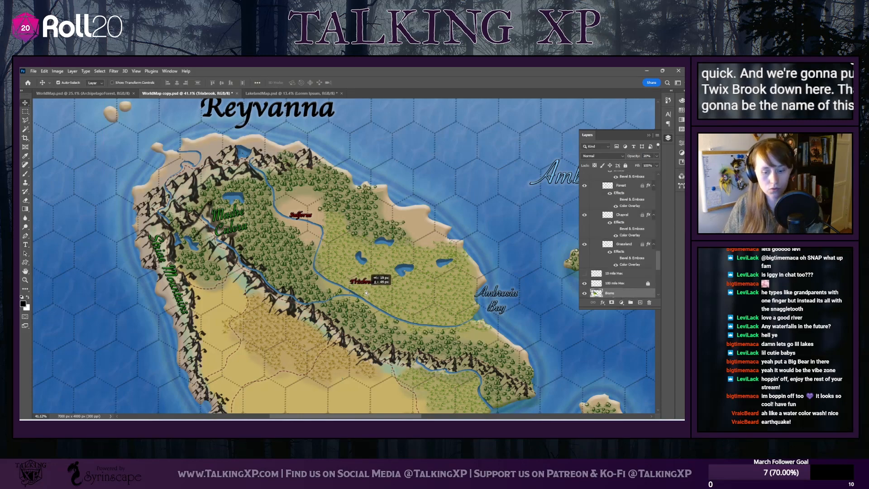
key(ctrl+semicolon)
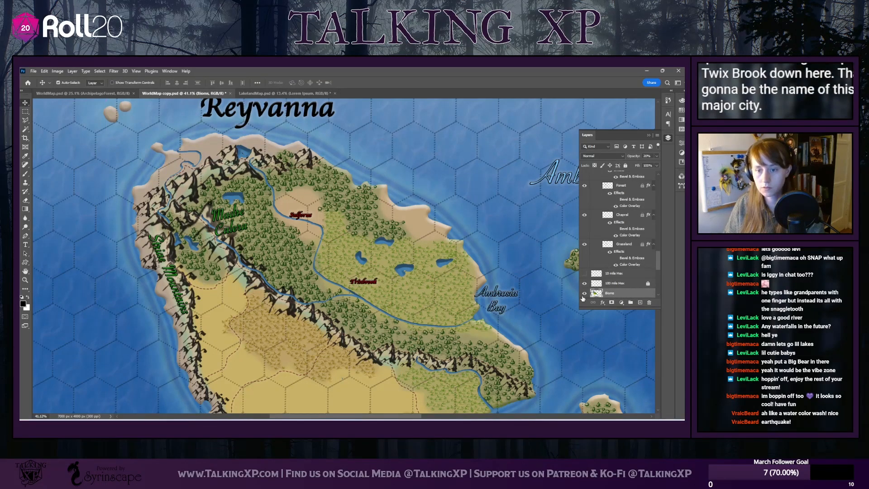
click(626, 166)
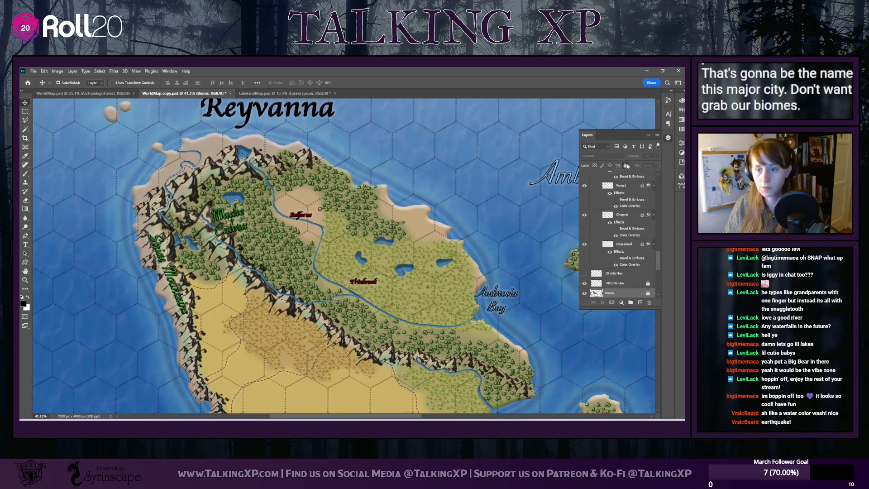
Move the Trixbrook label down to the river junction and shift the capital's label slightly east
drag(354, 284, 326, 275)
drag(300, 214, 308, 215)
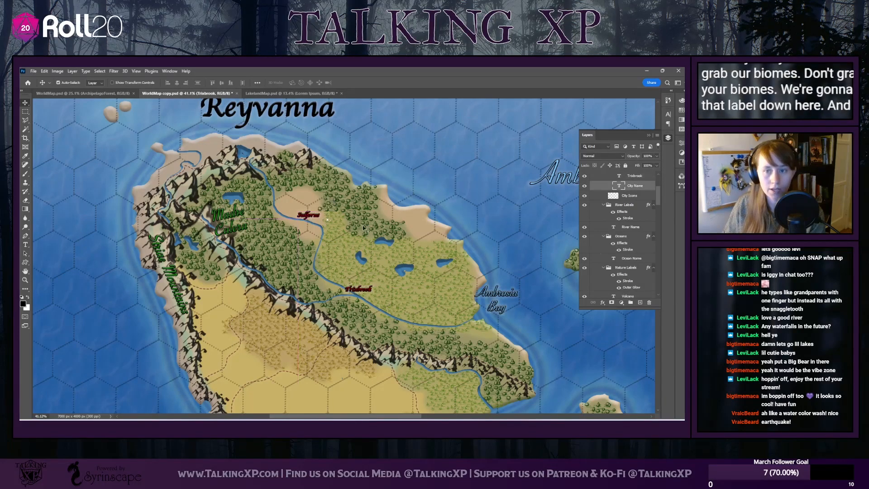
Make the City Icons layer active and choose the Town 6 brush from the Towns and Landmarks brushes
scroll(606, 208, up, 3)
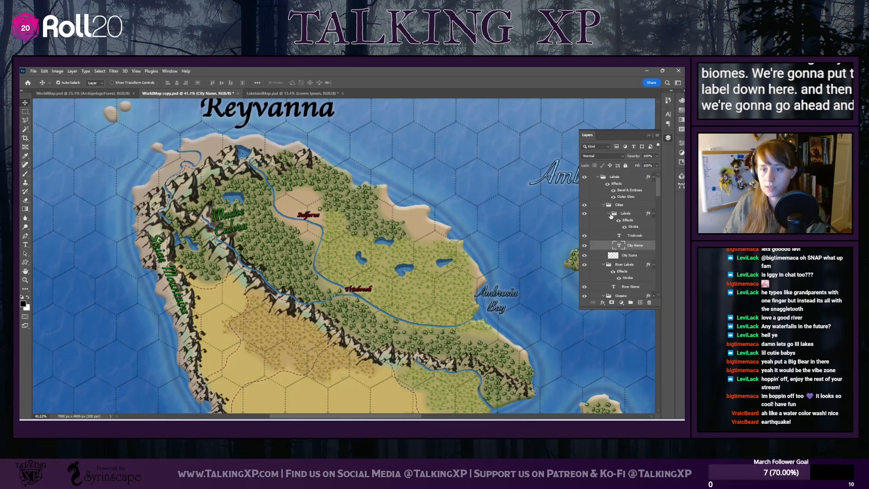
click(612, 214)
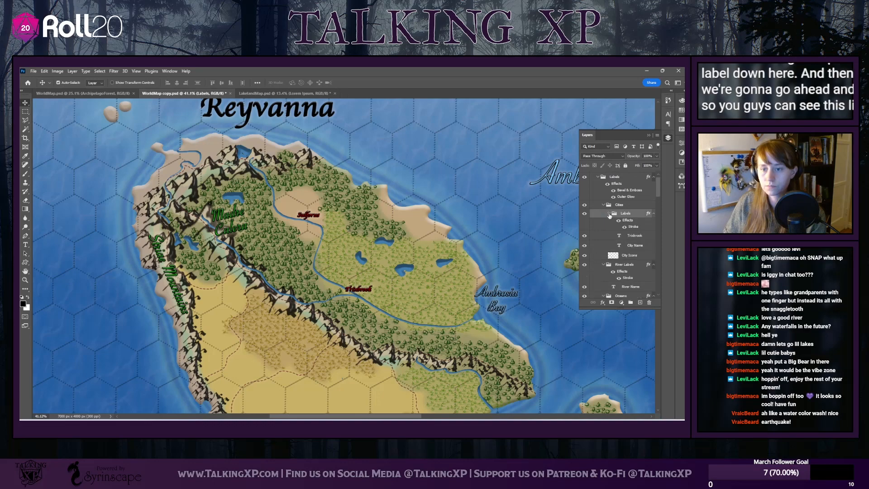
click(629, 256)
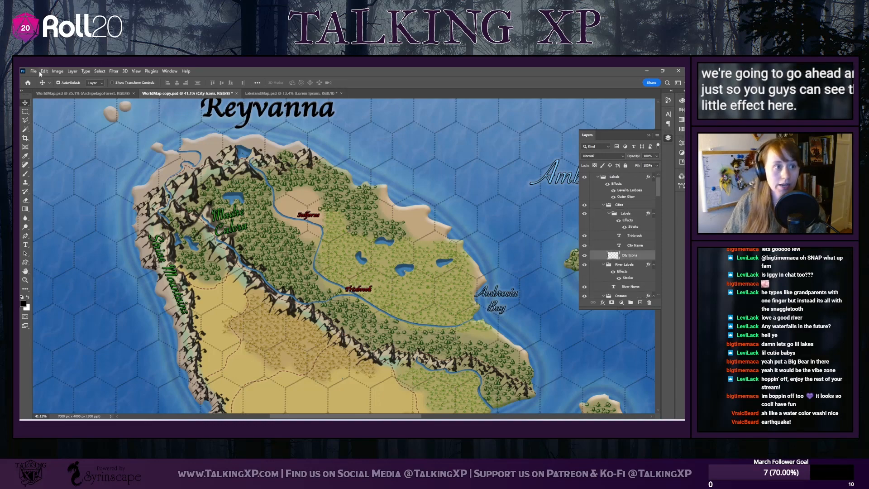
click(26, 174)
click(69, 83)
scroll(91, 229, down, 5)
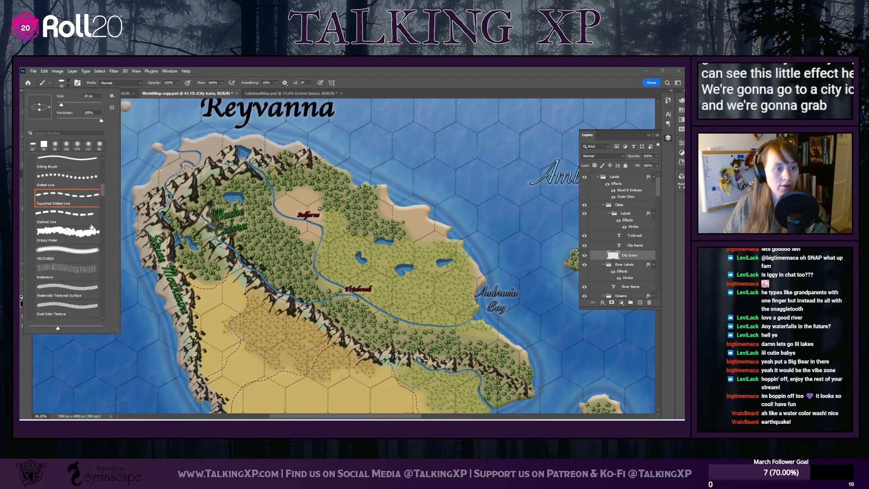
drag(104, 199, 104, 268)
scroll(59, 214, up, 3)
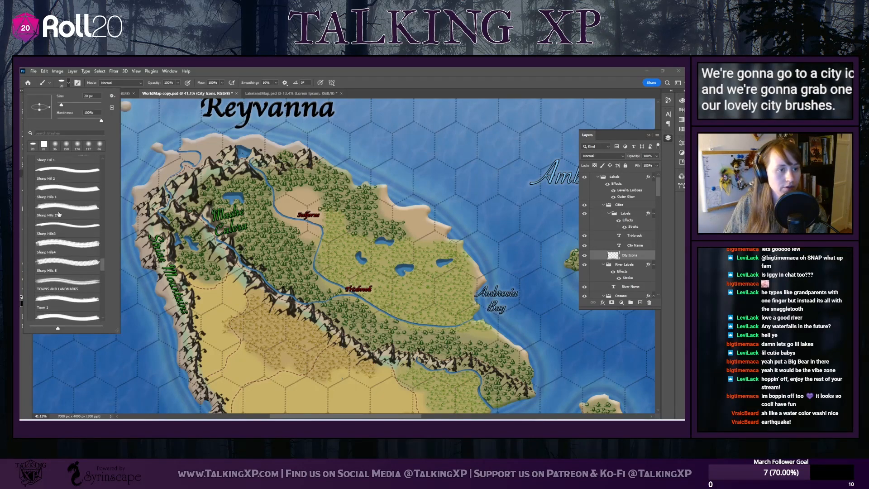
scroll(59, 213, down, 5)
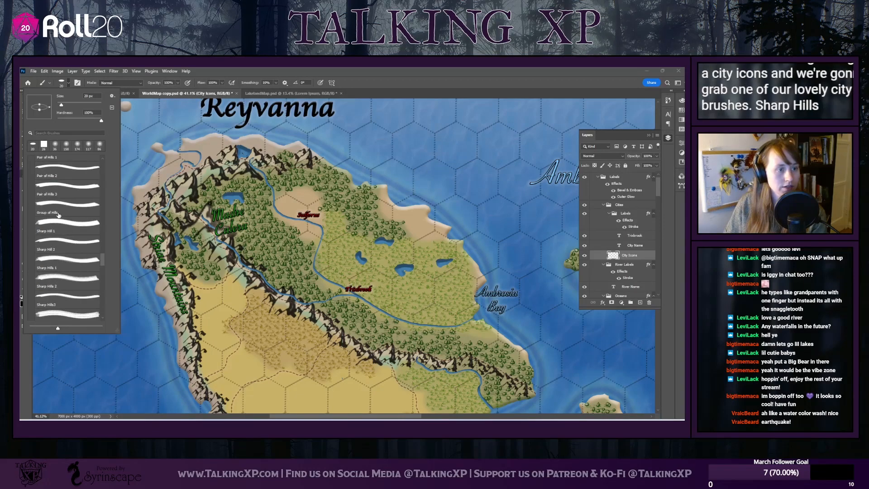
scroll(58, 215, down, 4)
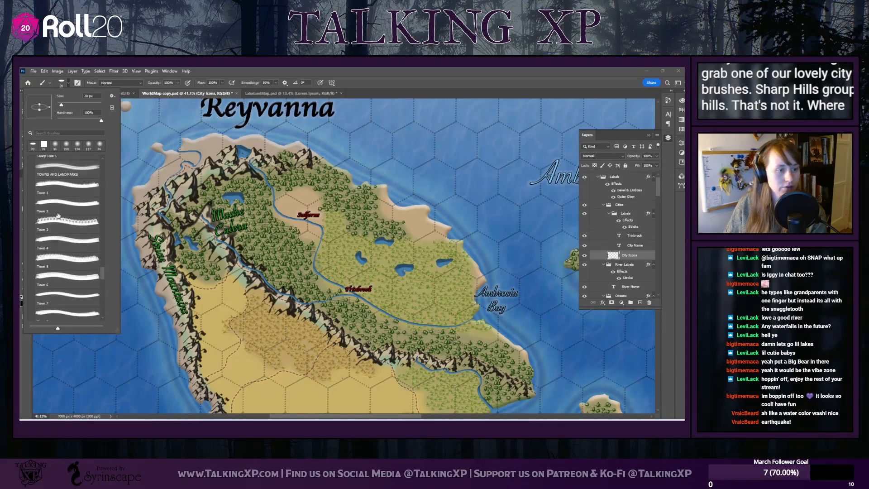
click(63, 278)
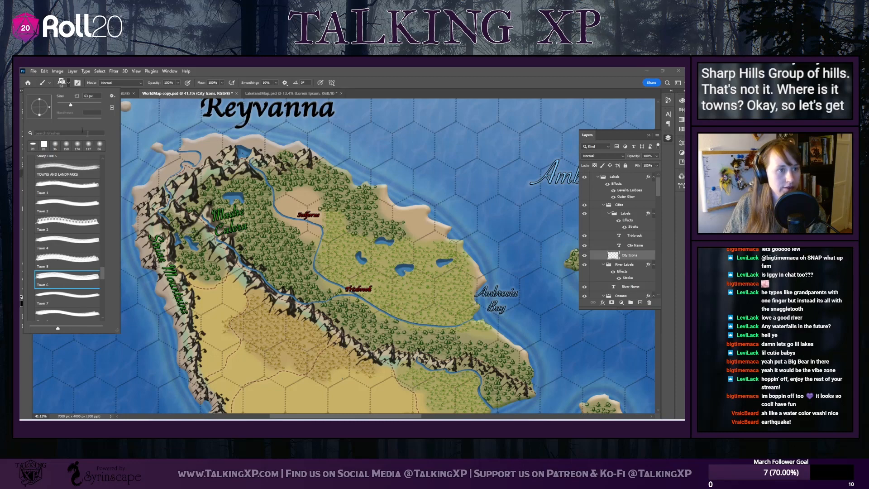
Set the town brush size to 117 px and stamp one icon just northwest of the capital's label
click(81, 107)
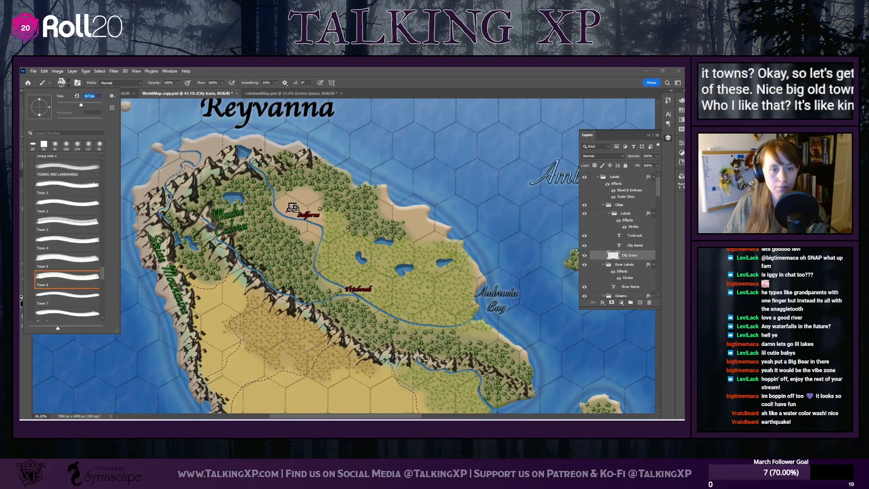
click(293, 207)
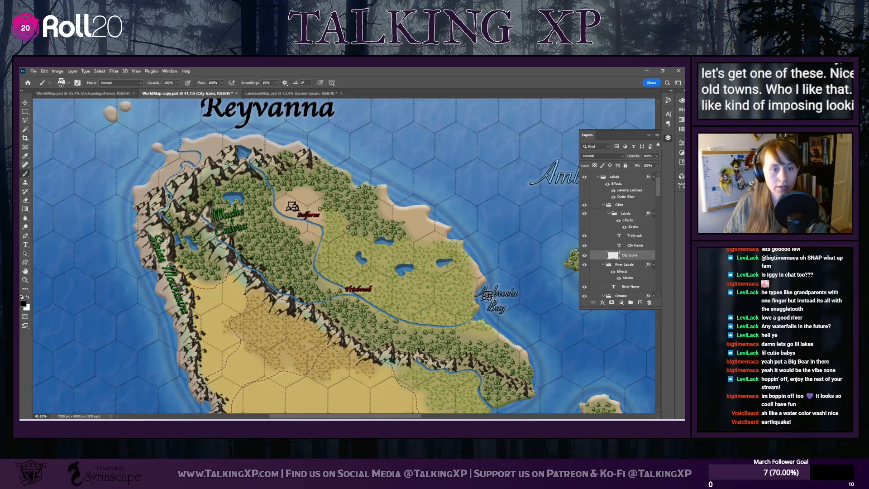
scroll(281, 208, down, 1)
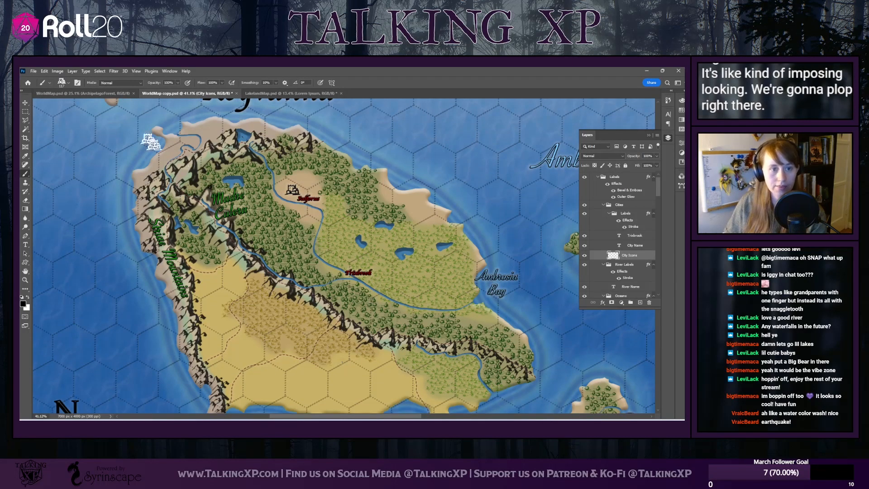
Choose the Town 9 brush, enlarge it to 111 px and stamp one icon directly west of the Trixbrook label
click(64, 83)
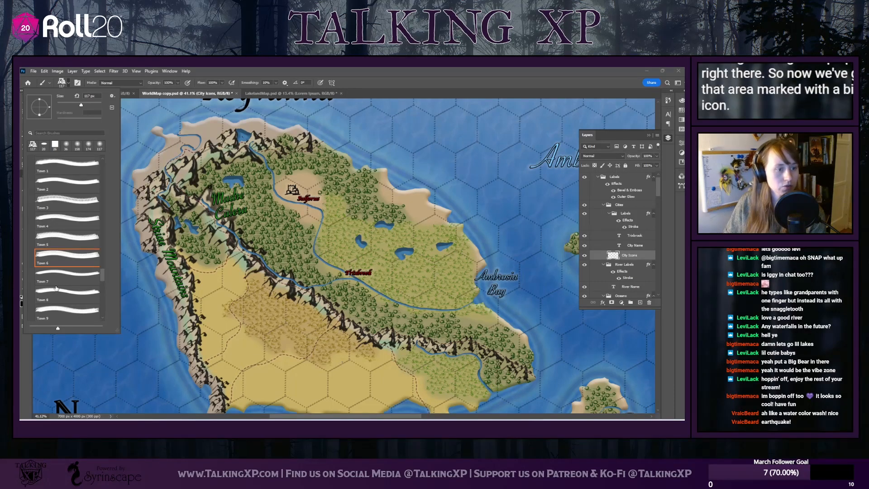
drag(56, 290, 69, 284)
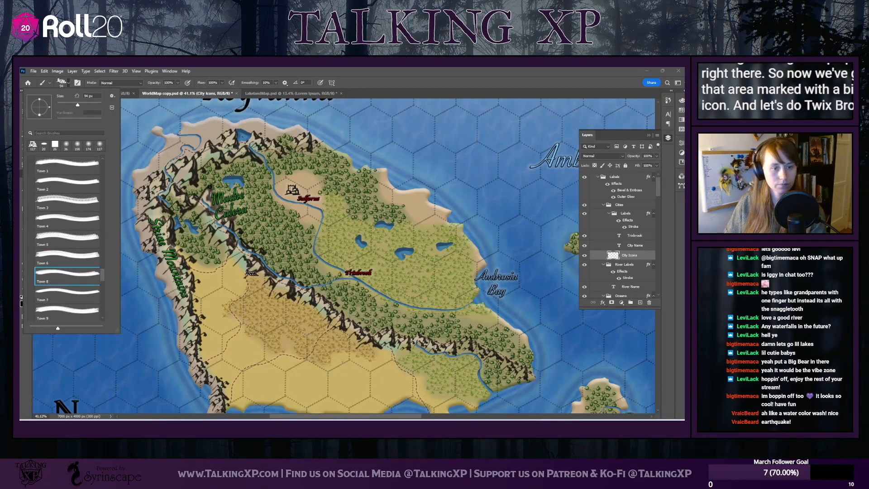
click(55, 315)
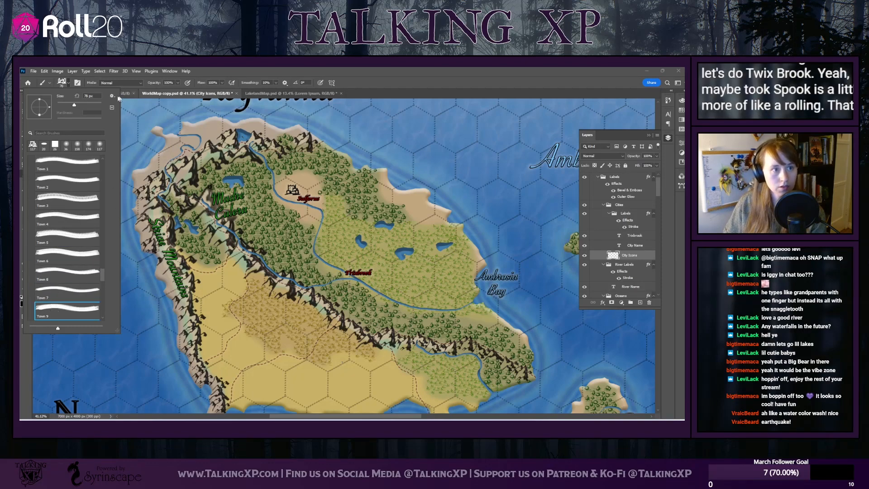
drag(74, 105, 81, 106)
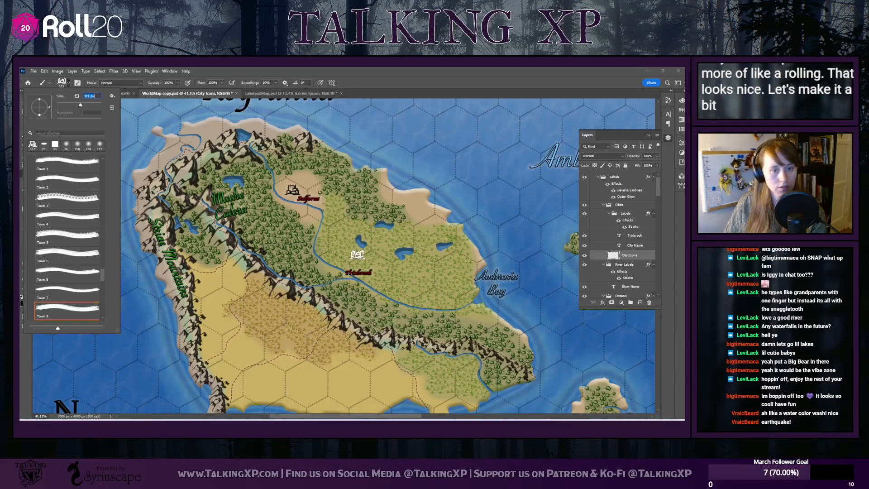
click(336, 273)
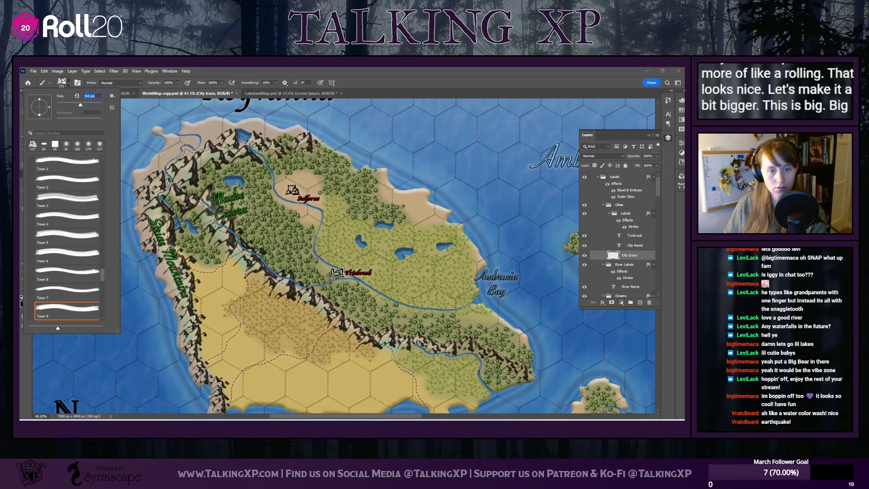
Stamp another Town 9 icon on the small peninsula at the main island's southern coast
scroll(349, 349, down, 3)
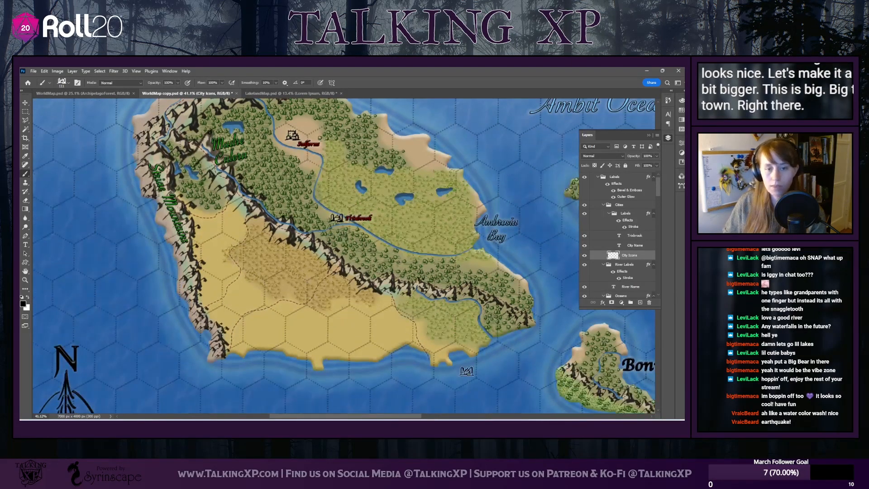
click(438, 353)
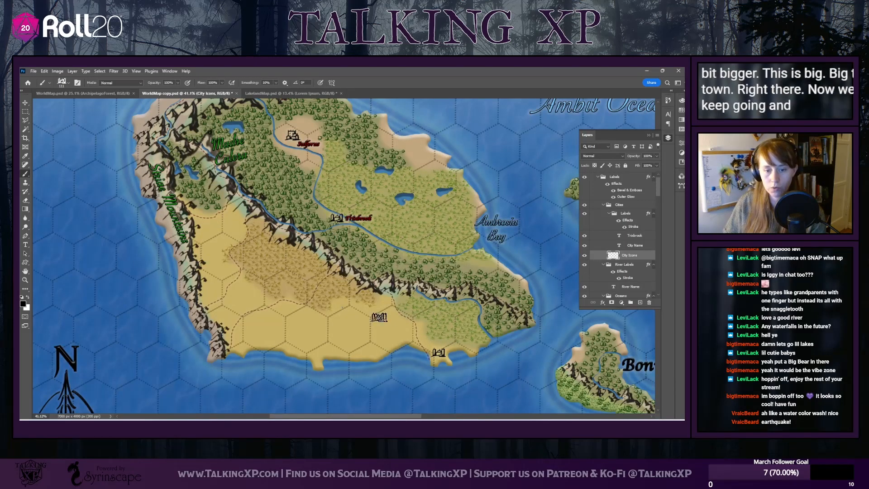
drag(410, 415, 422, 416)
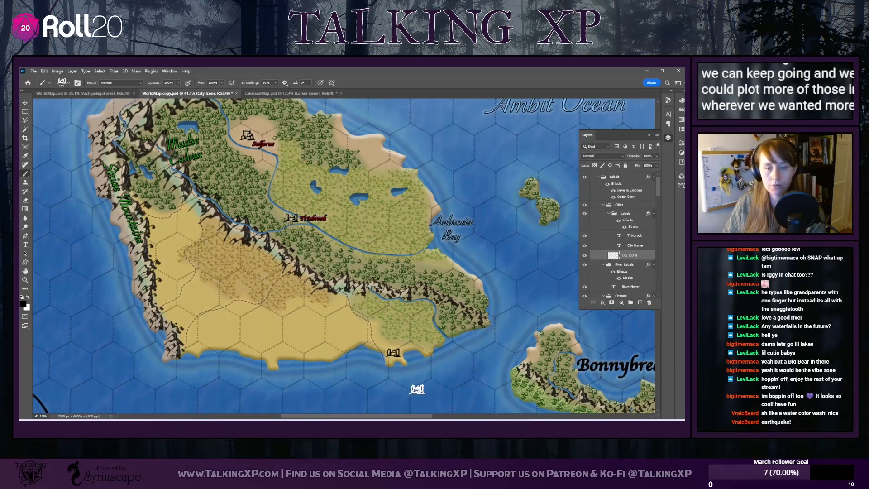
Replace the Reyvanna label's text with Big Island
scroll(275, 239, down, 5)
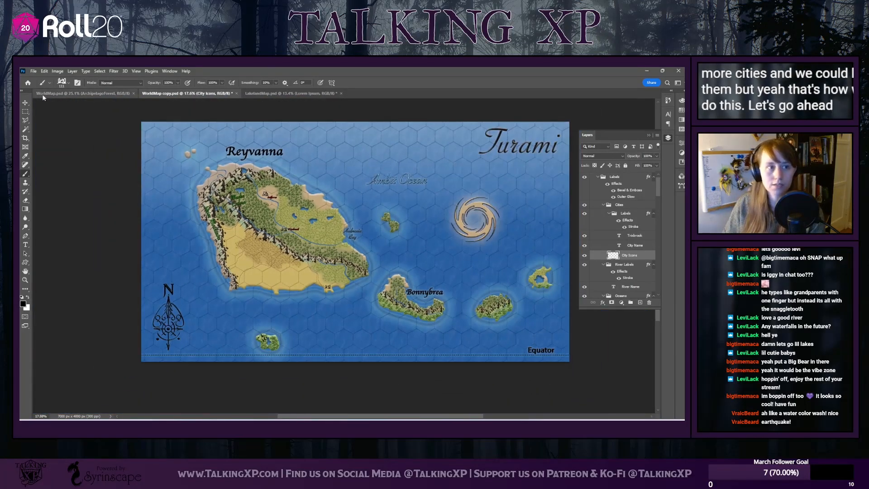
key(t)
double_click(256, 152)
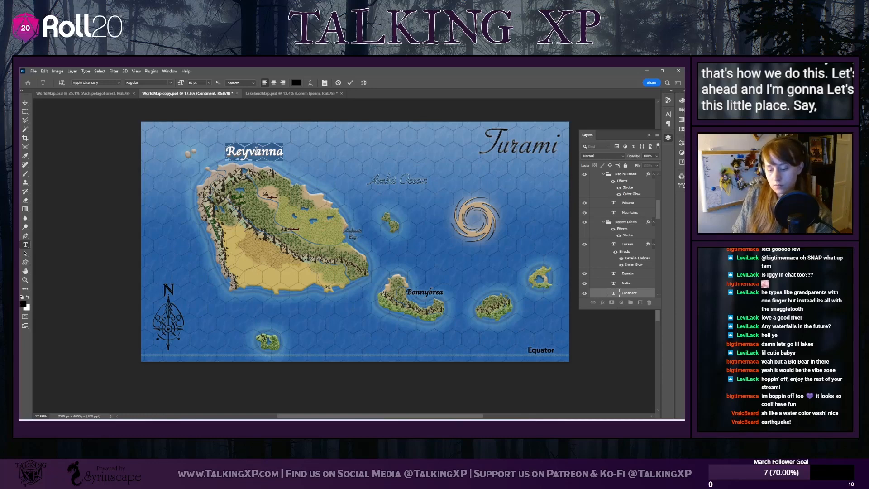
text(Big)
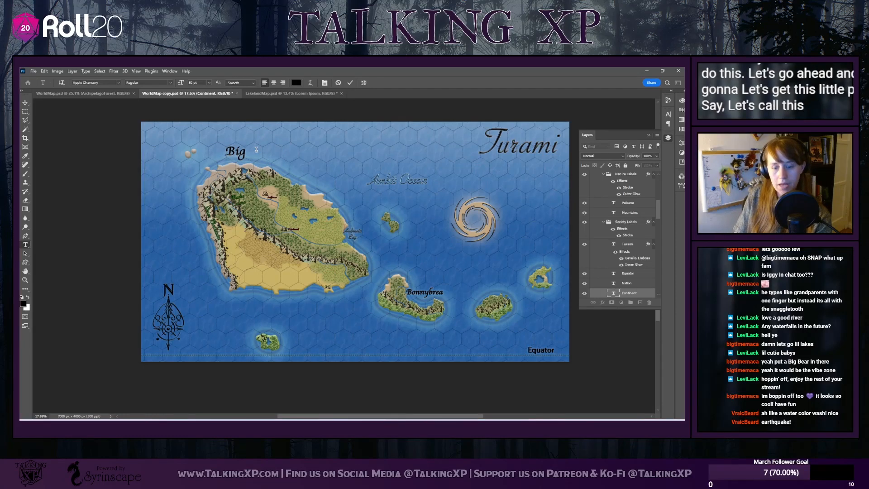
text( Island)
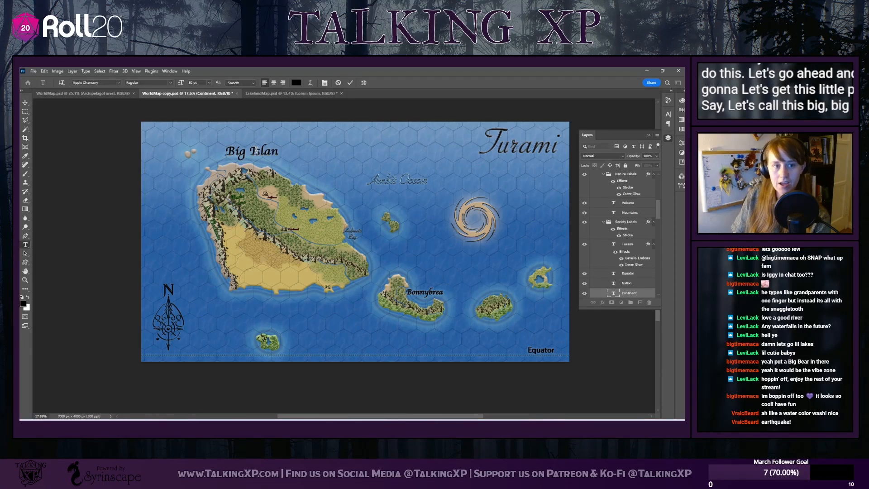
Replace the Bonnybrea label's text with Clax and shift it slightly southeast within the crescent island's bay
double_click(418, 292)
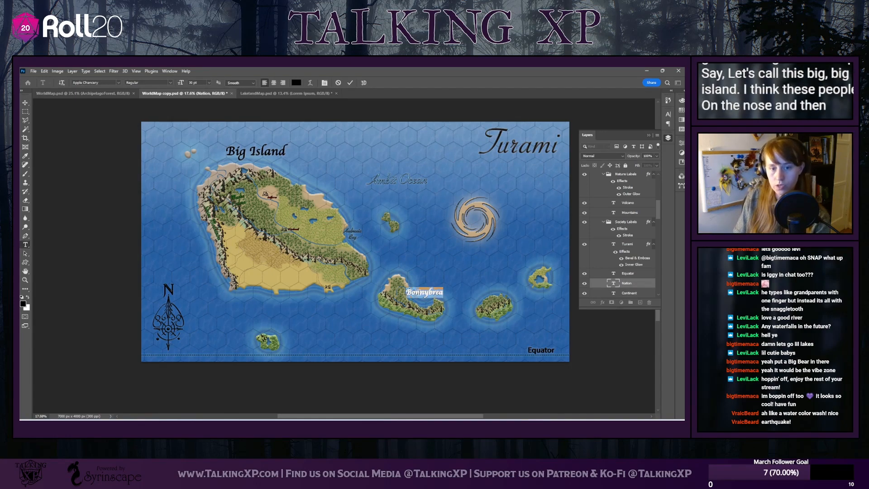
text(Hol)
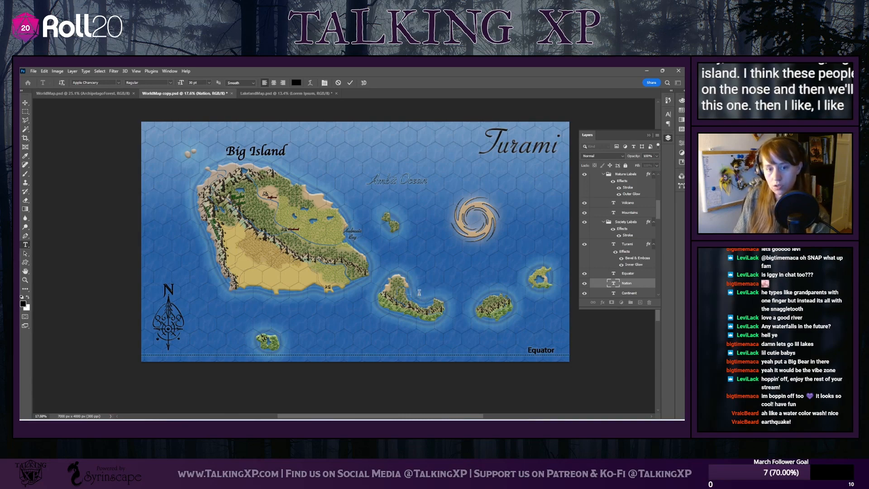
text(Clax)
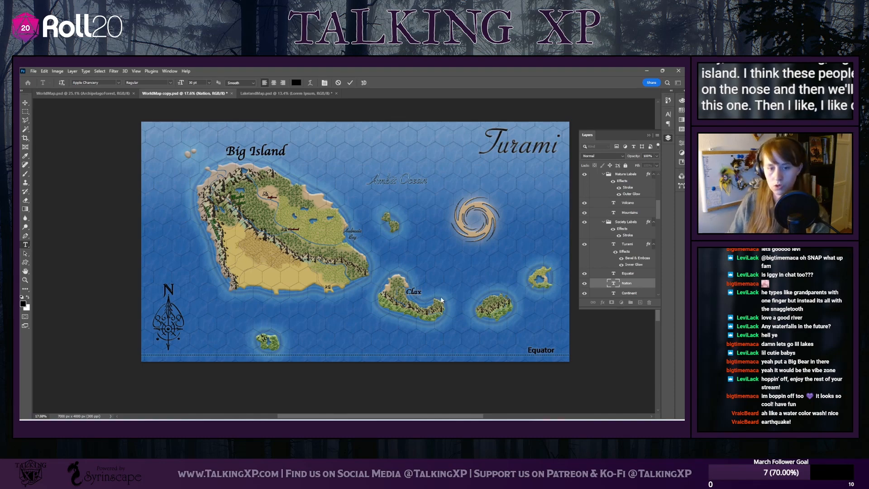
click(22, 105)
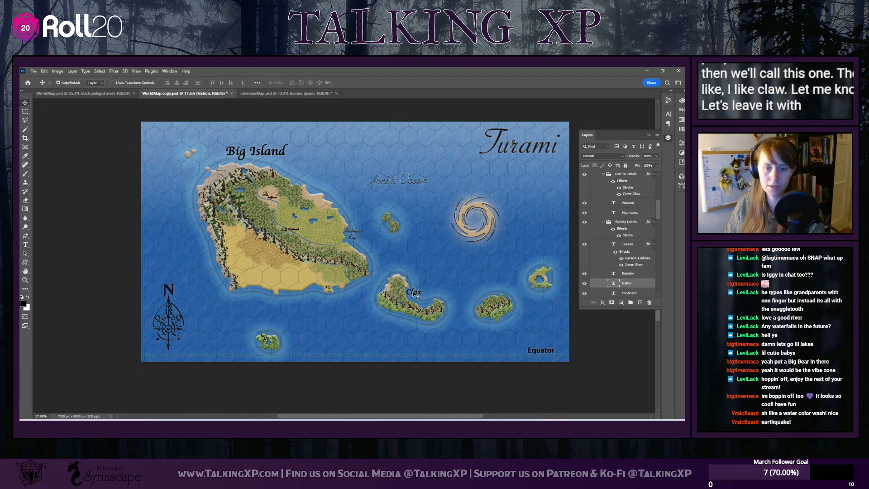
drag(410, 291, 420, 296)
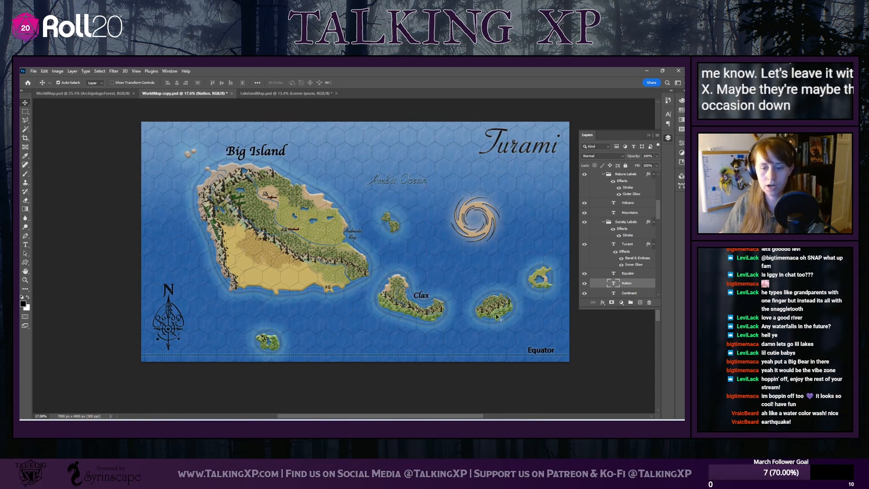
Replace the Turami map title with Jimapelago and move it so the whole word fits inside the map's northeast corner
double_click(502, 155)
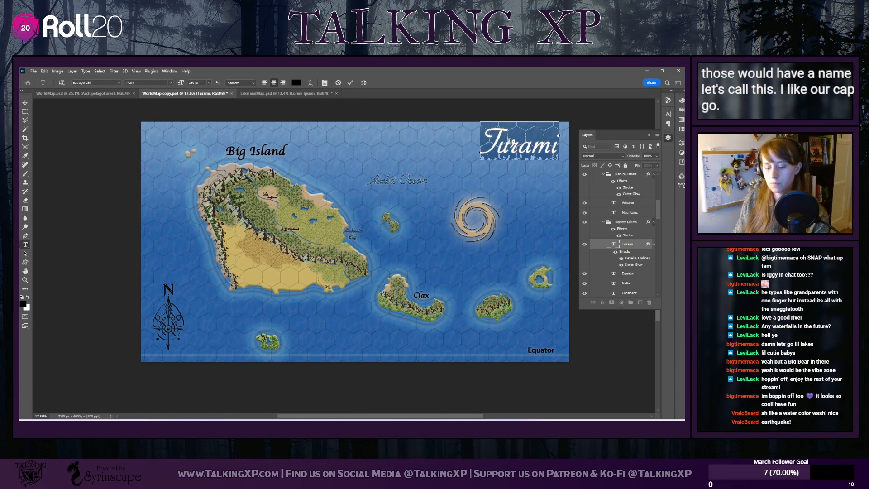
text(pela)
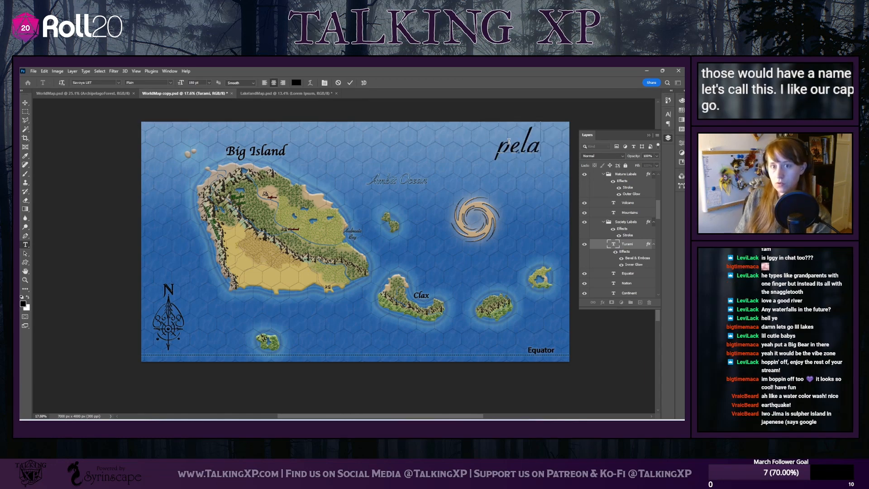
text(go)
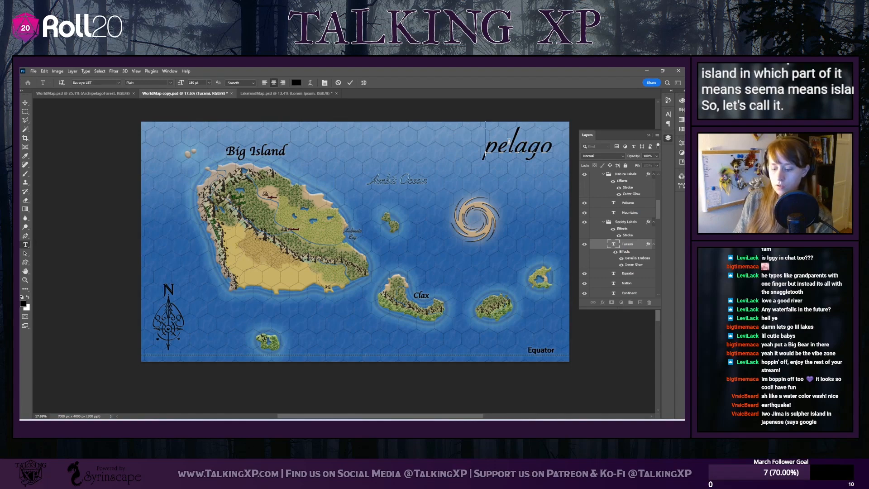
text(Jima)
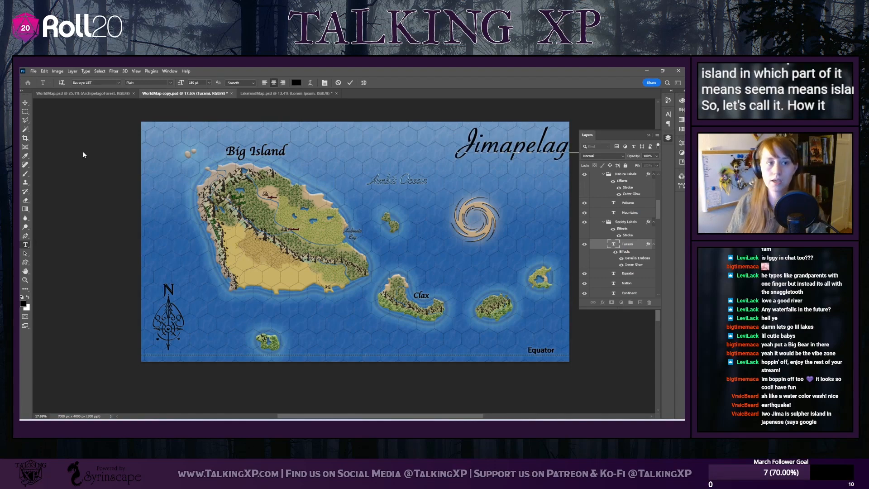
click(26, 103)
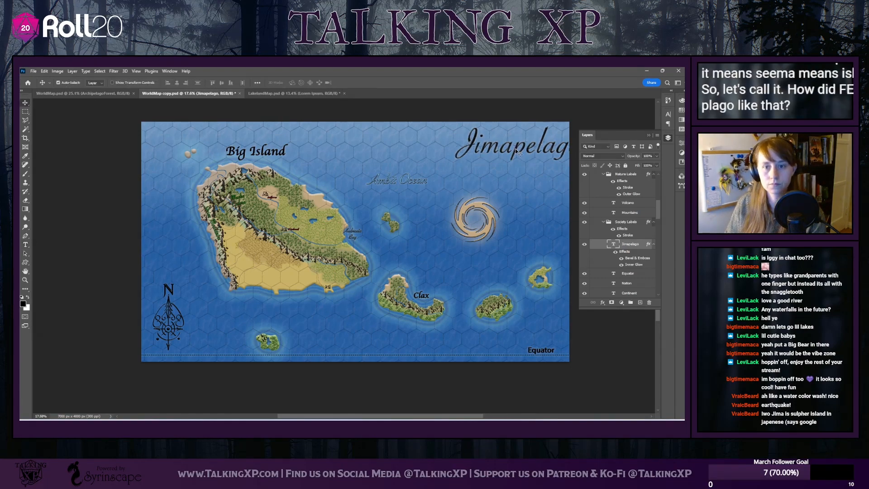
drag(515, 148, 500, 154)
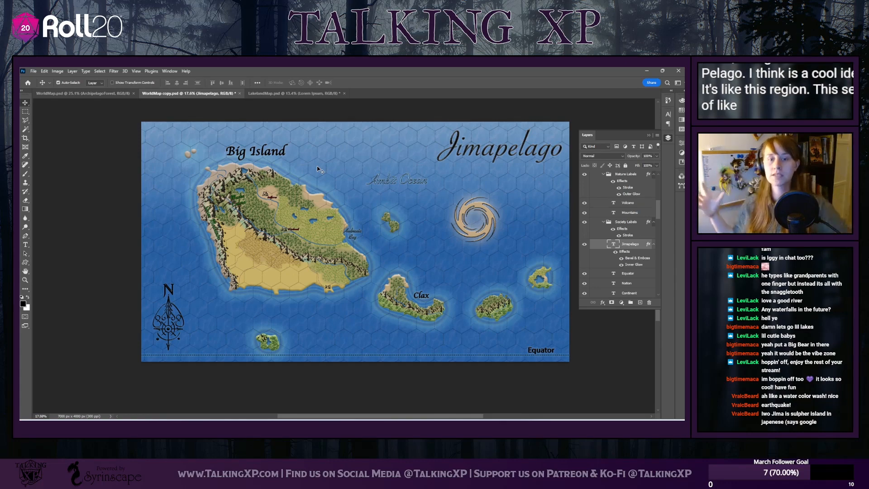
Replace the ocean label's text east of Big Island with Smokin' Ocean
double_click(395, 181)
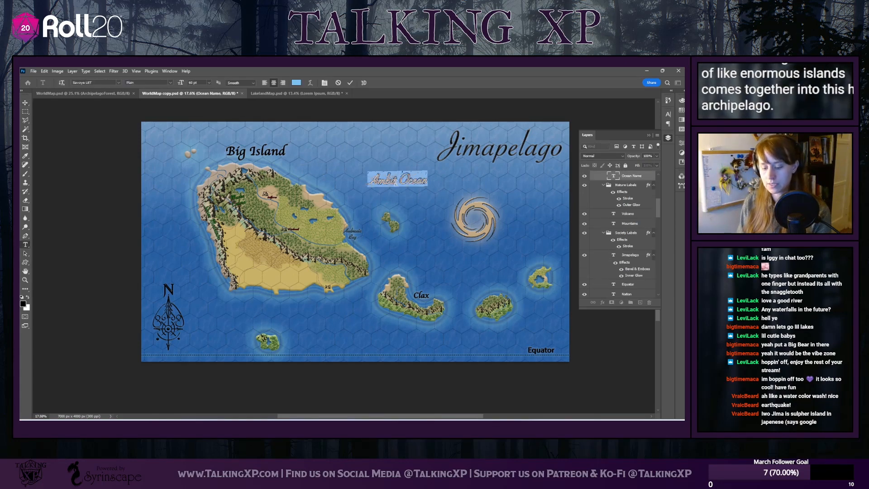
text(smok)
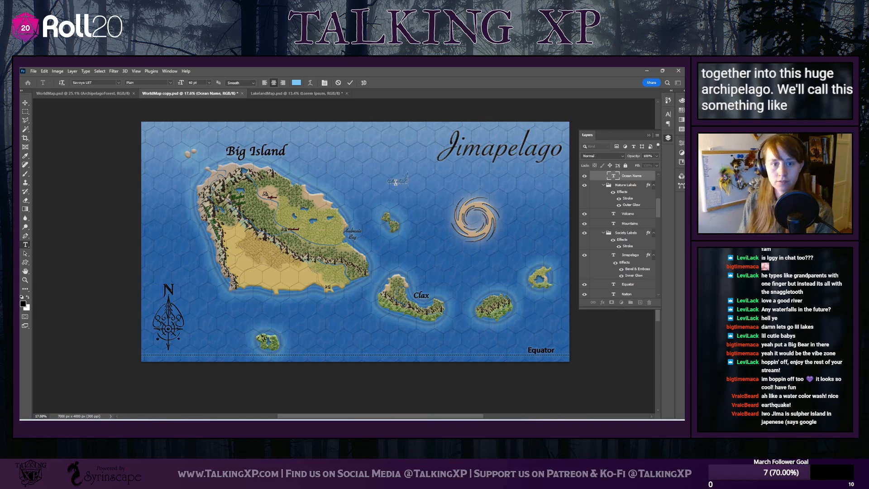
key(BackSpace)
key(BackSpace)
key(BackSpace)
key(BackSpace)
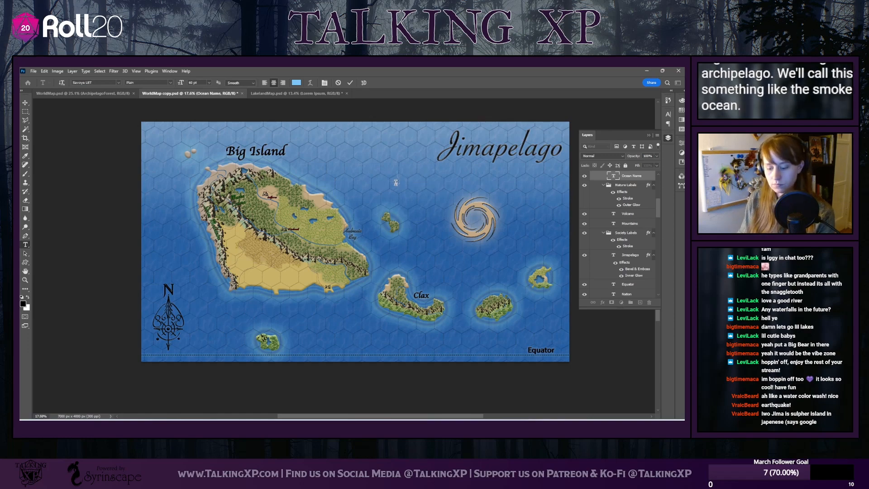
text(Smokin)
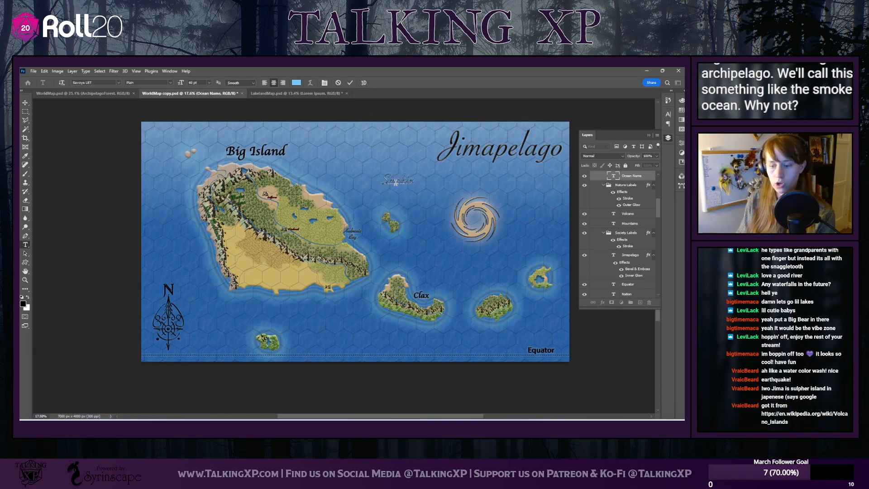
text(' Oce)
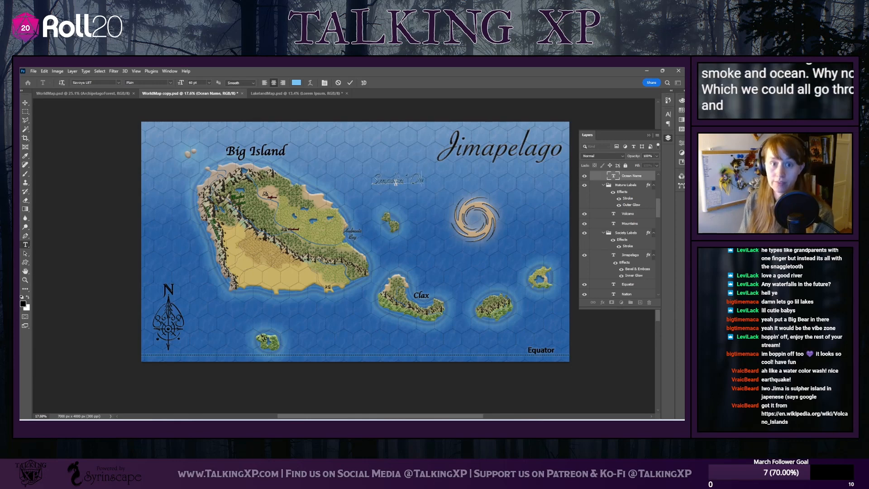
text(an)
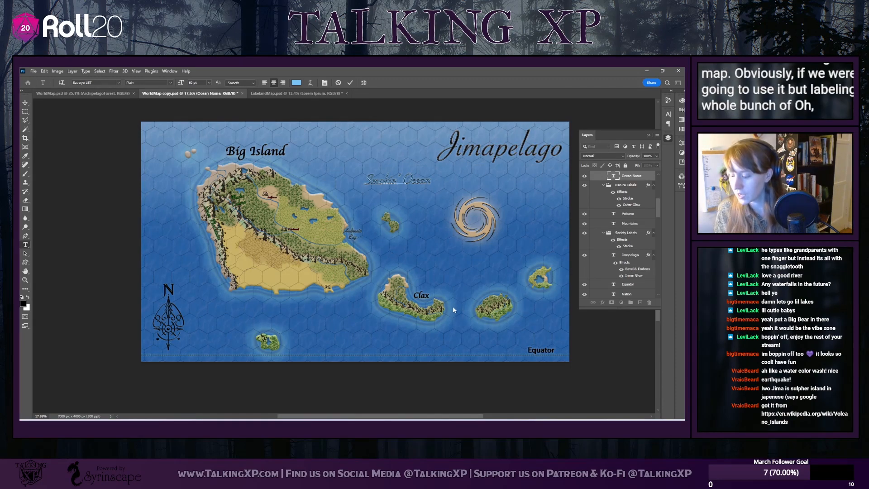
Replace the small bay label's text at the main island's east coast with Therma River
double_click(353, 230)
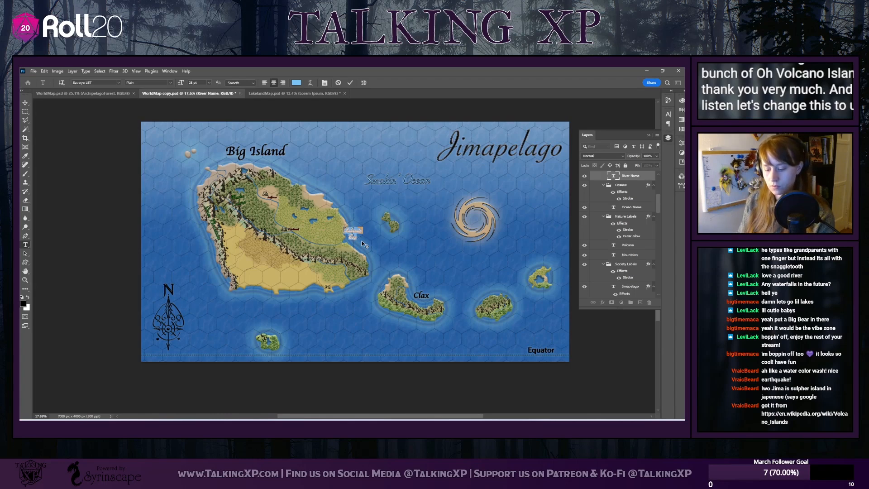
text(A)
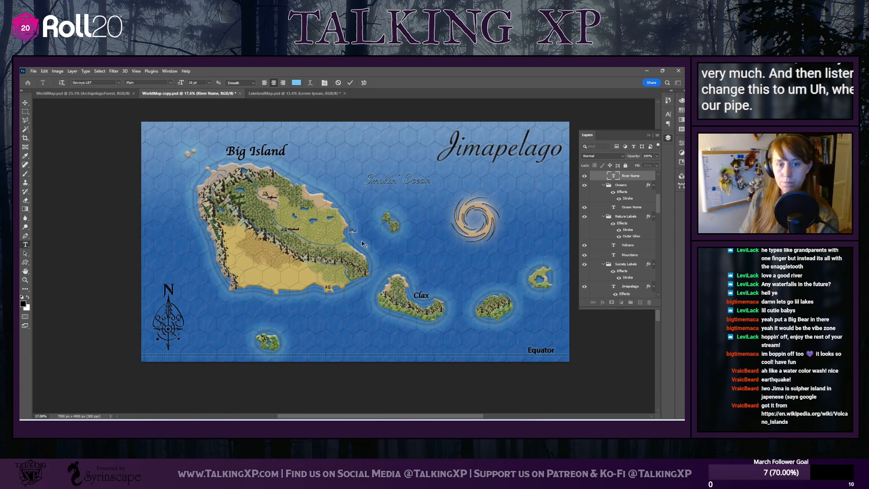
key(BackSpace)
key(BackSpace)
key(BackSpace)
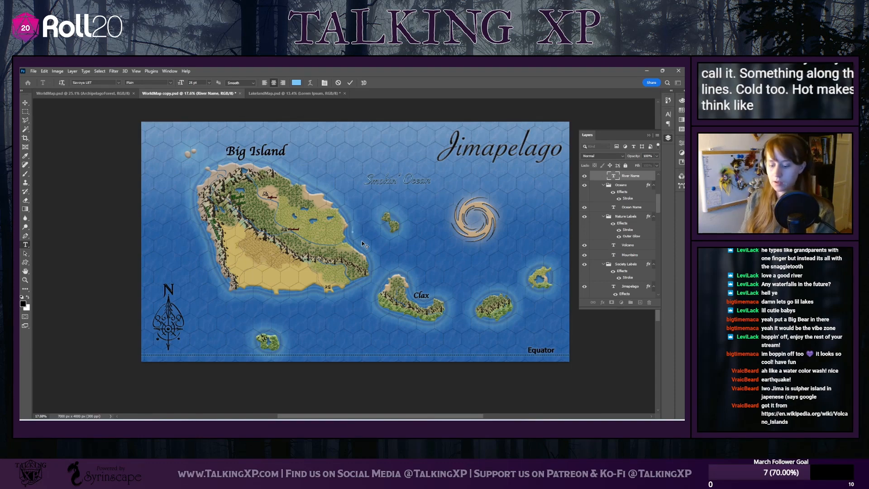
text(Therma River)
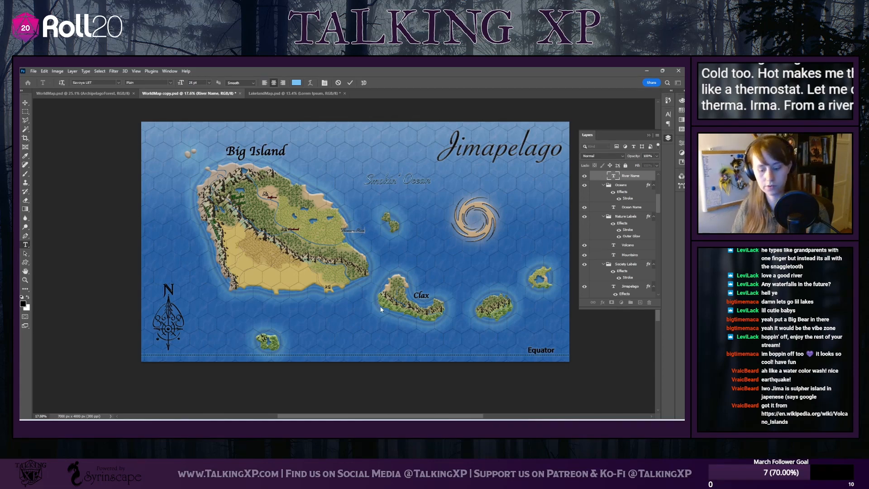
Move the Therma River label inland so it sits along the river's lower stretch near the east coast
scroll(381, 310, up, 2)
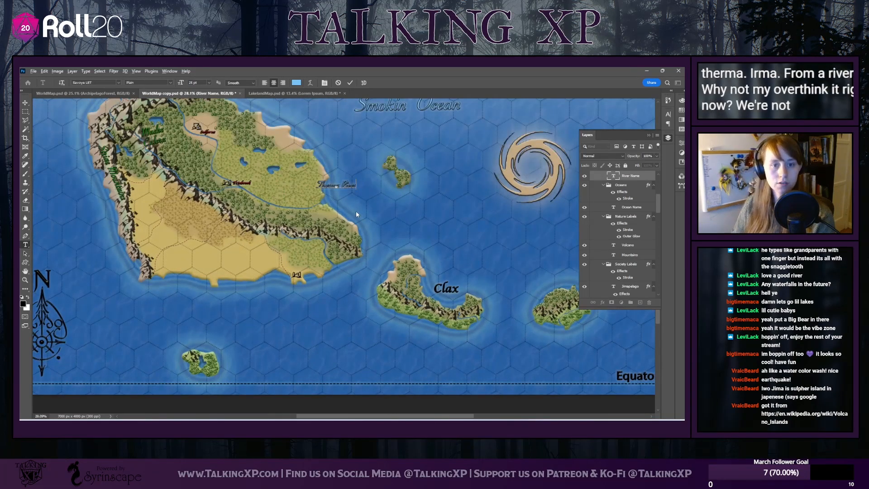
scroll(349, 218, up, 1)
scroll(199, 288, up, 3)
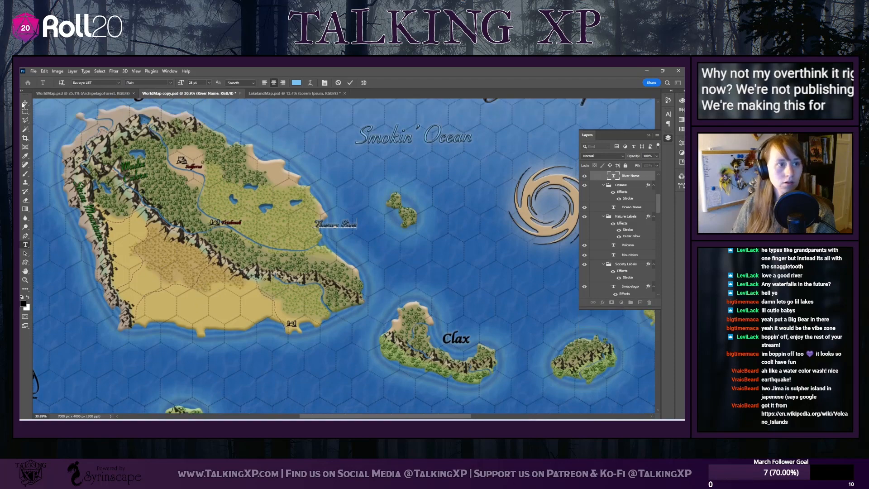
click(25, 103)
drag(336, 231, 279, 248)
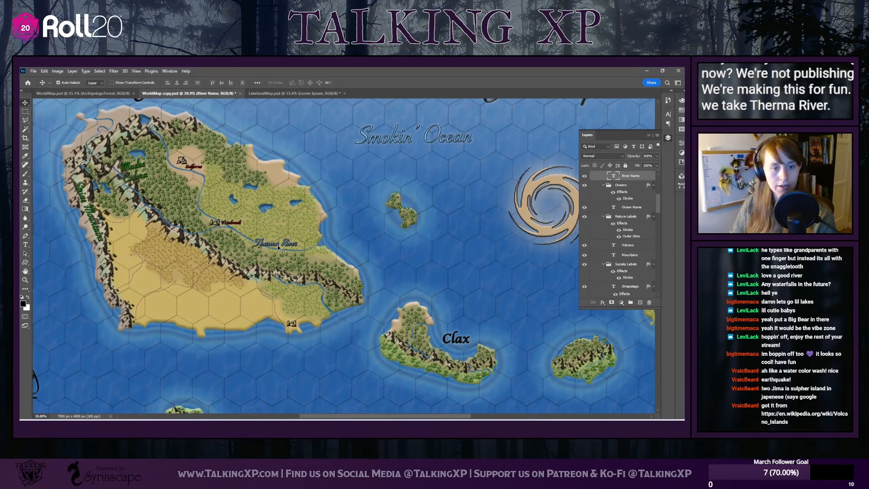
double_click(271, 245)
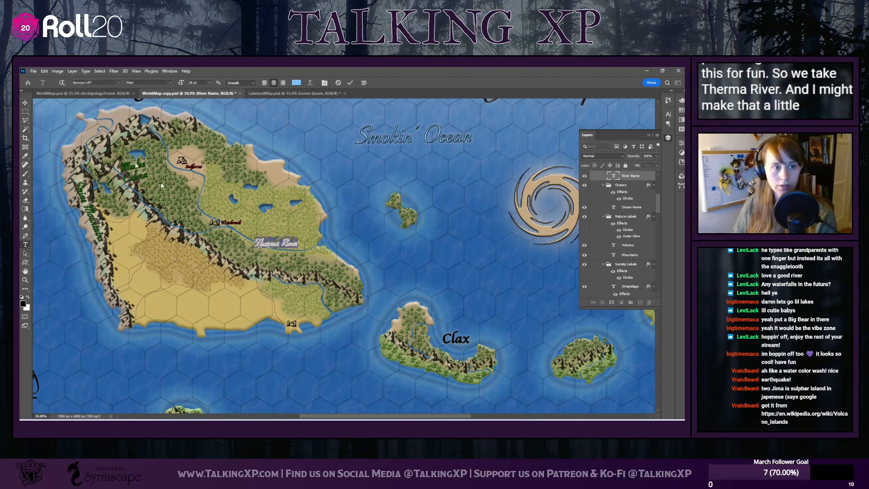
click(22, 104)
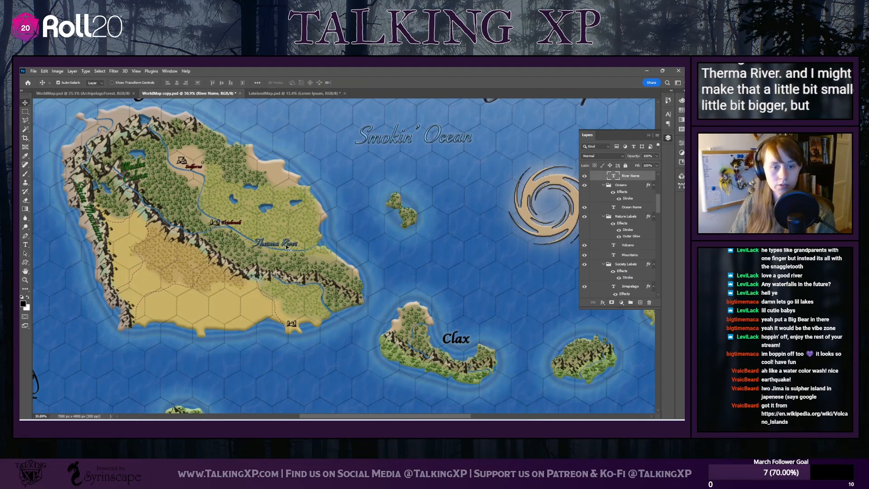
drag(284, 247, 294, 247)
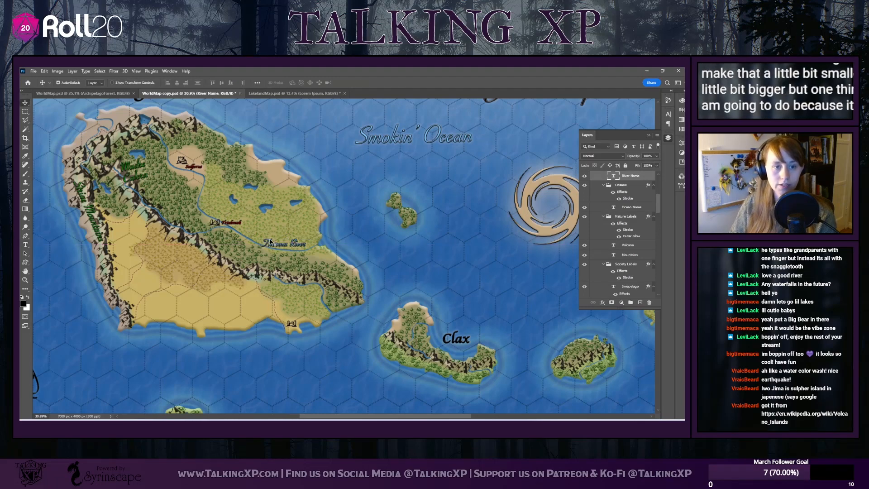
Warp the Therma River label with a horizontal Arc at -15% bend and shift it slightly east along the river
double_click(294, 244)
click(310, 82)
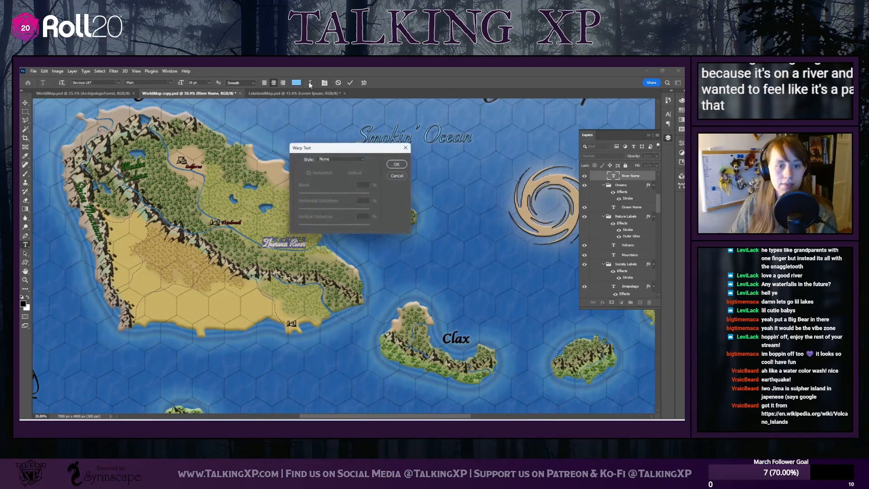
click(340, 159)
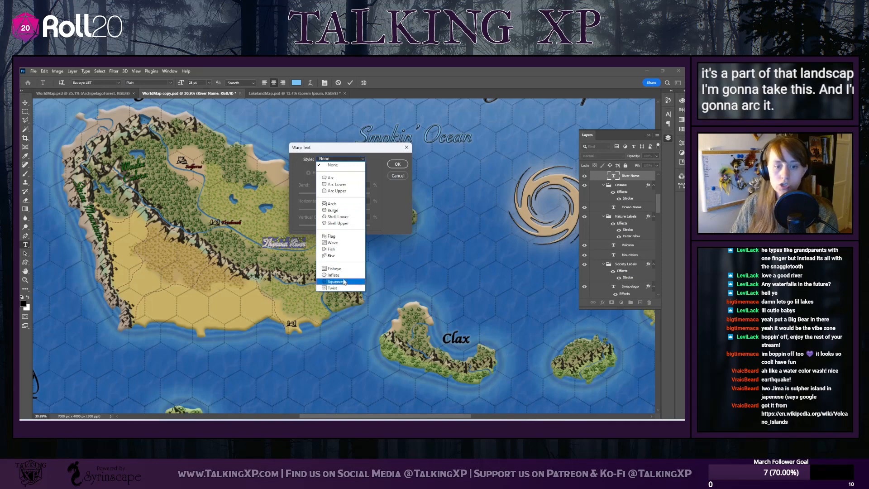
click(331, 178)
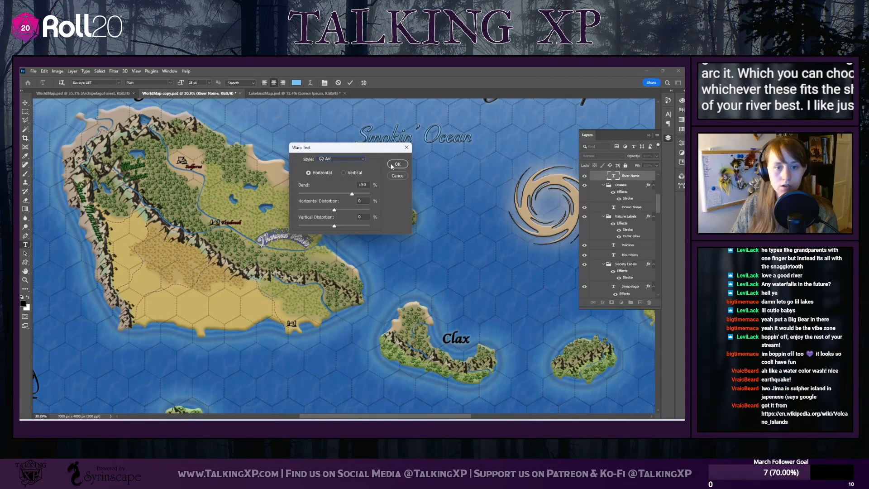
drag(351, 194, 329, 195)
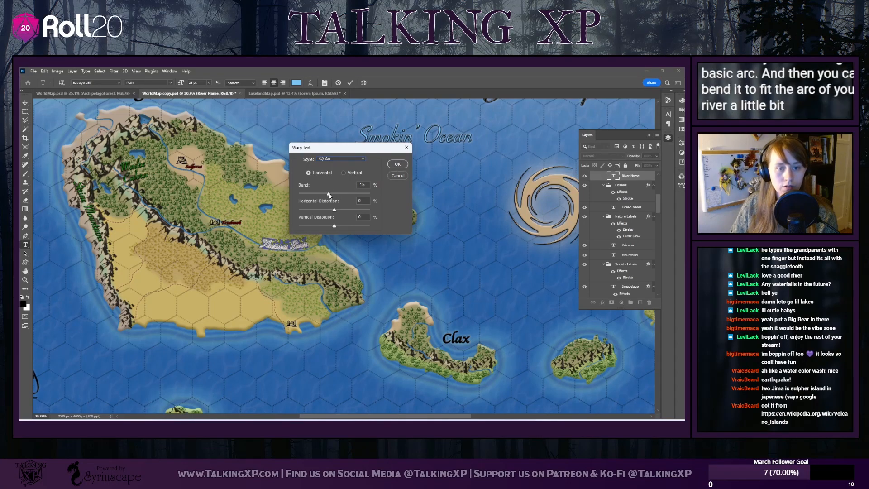
click(398, 164)
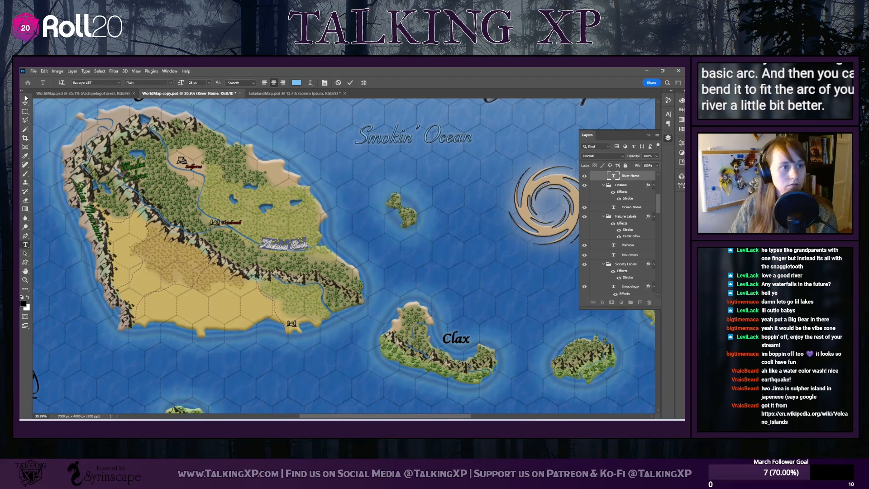
click(26, 101)
drag(274, 250, 300, 248)
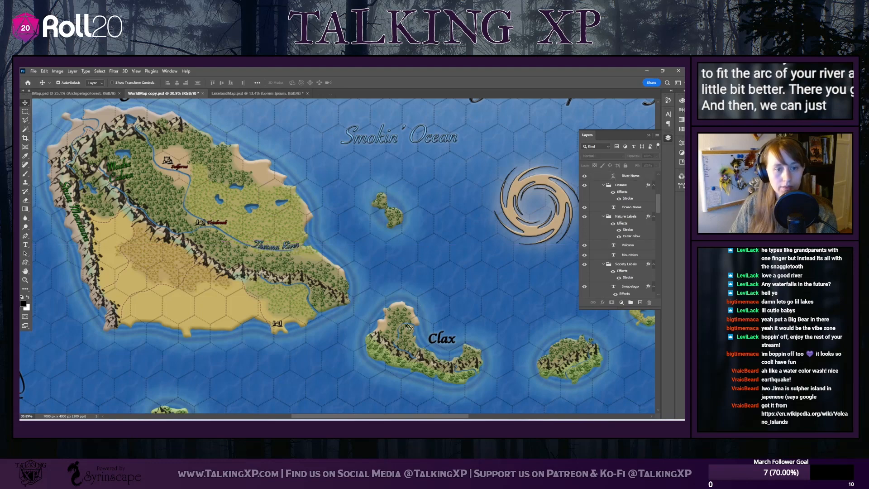
scroll(384, 319, down, 3)
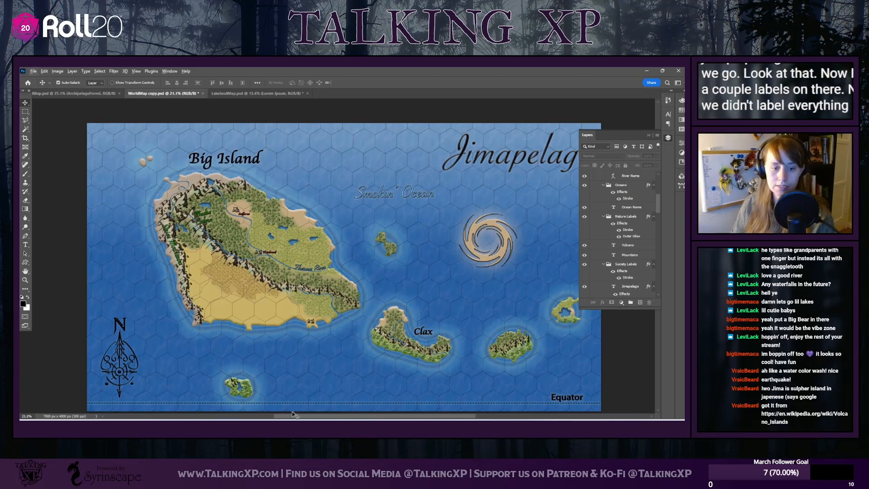
drag(292, 414, 303, 414)
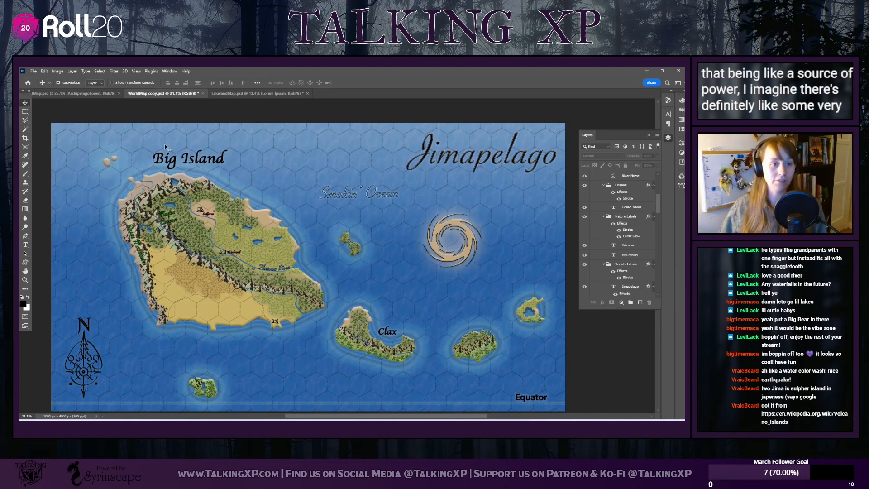
mouse_move(210, 215)
mouse_down()
mouse_move(171, 213)
mouse_move(209, 213)
mouse_up()
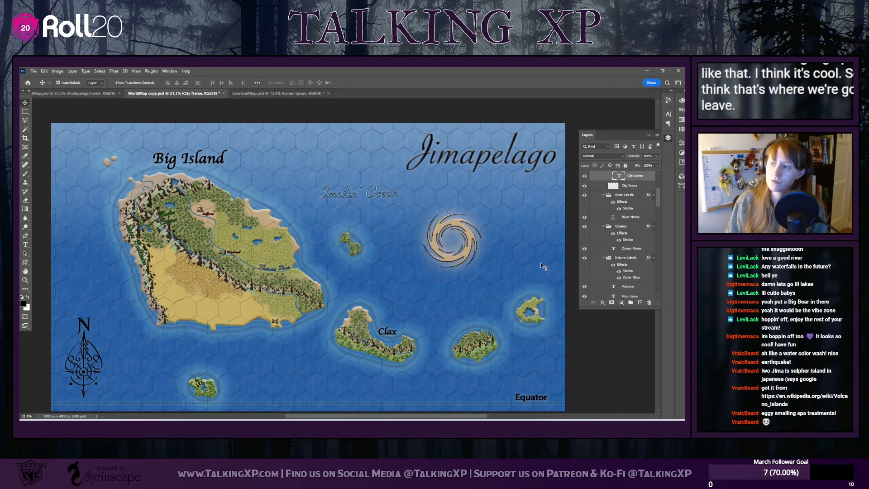
scroll(520, 253, down, 1)
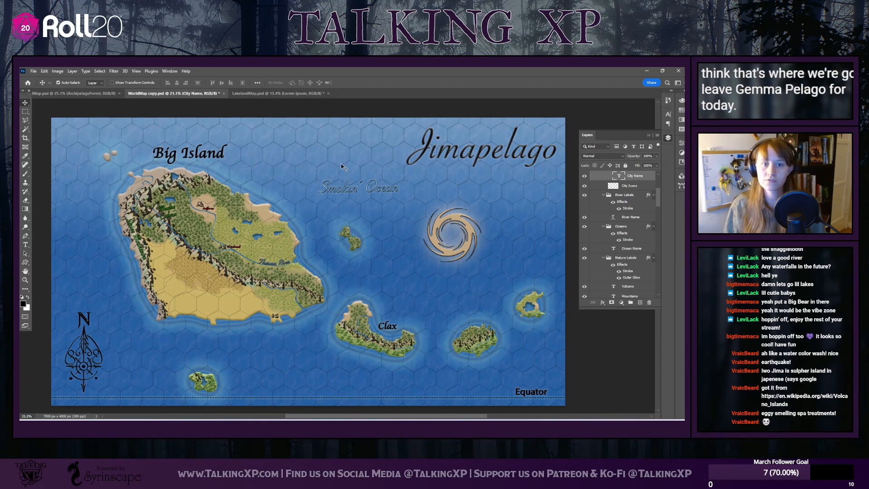